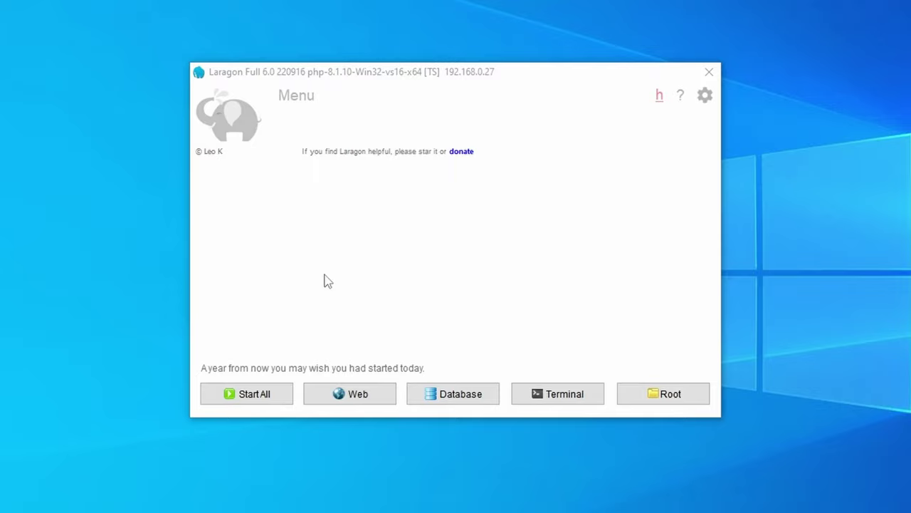
# Step: Start Apache and MySQL in Laragon and begin a WordPress Quick app
pyautogui.click(245, 391)
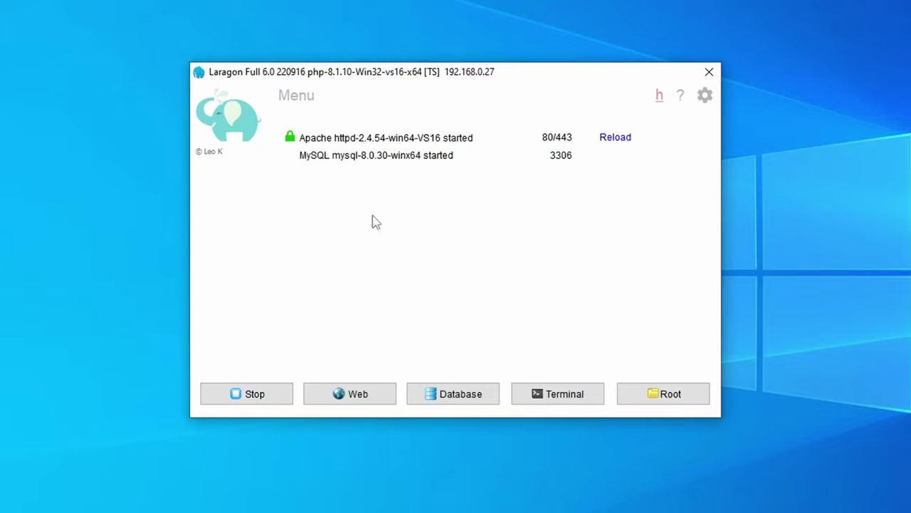
pyautogui.rightClick(338, 197)
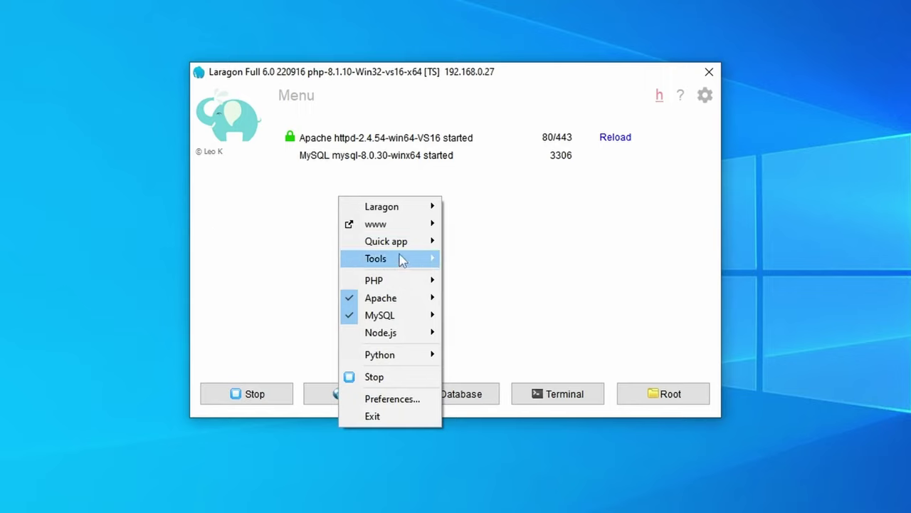
pyautogui.moveTo(403, 242)
pyautogui.click(523, 257)
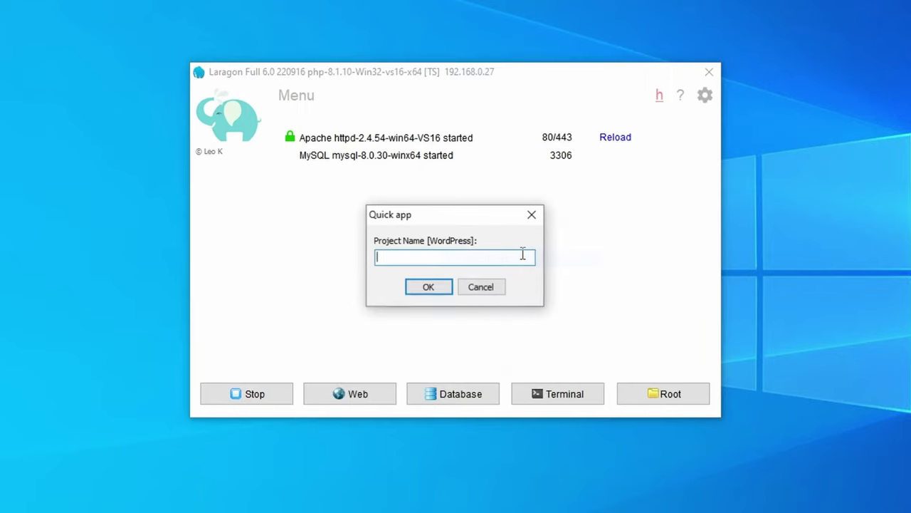
pyautogui.write('fse')
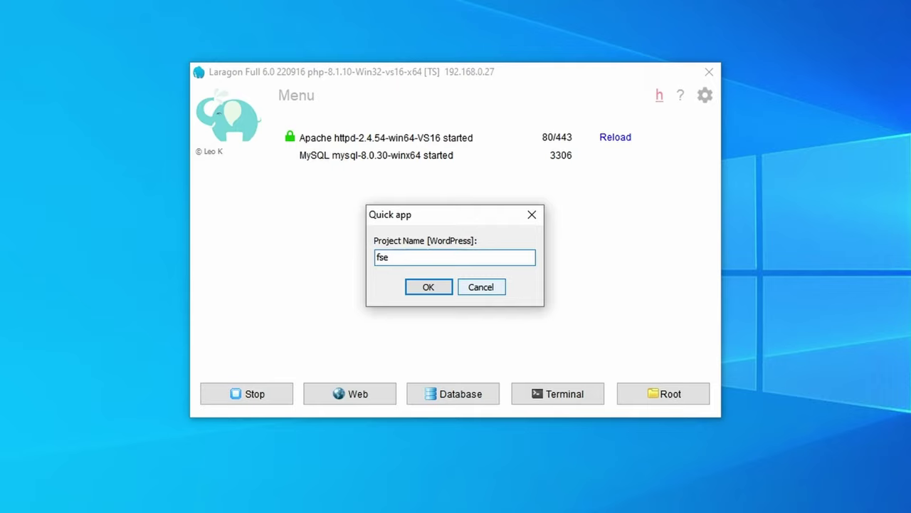
pyautogui.write('services')
pyautogui.click(429, 289)
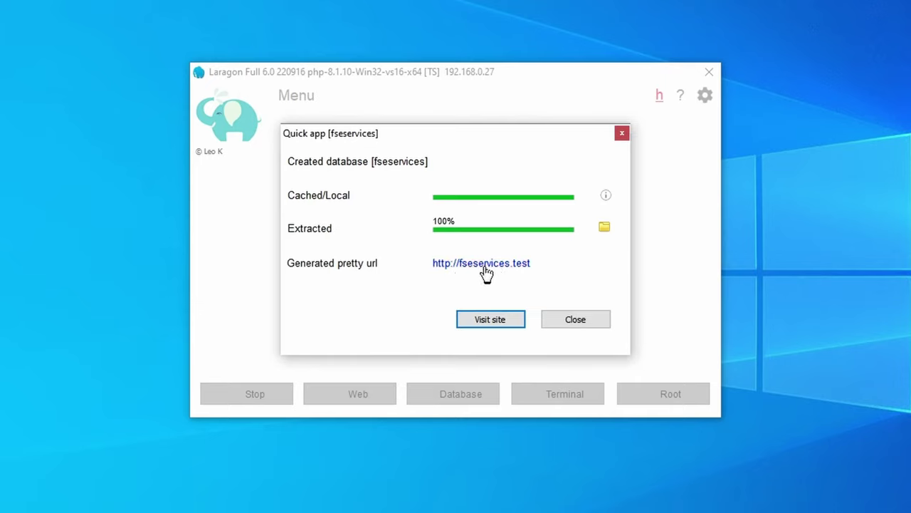
pyautogui.click(467, 266)
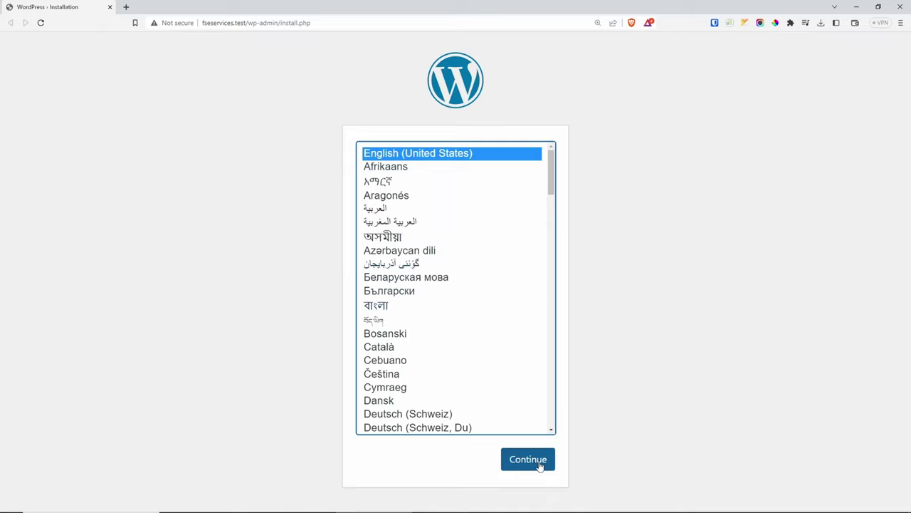
# Step: Keep English, then enter the site title FSE Services and the administrator username
pyautogui.click(502, 461)
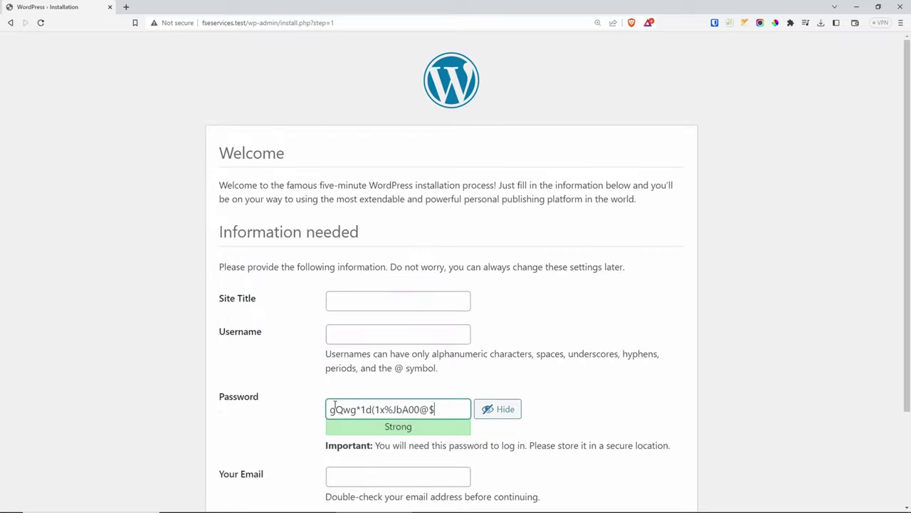
pyautogui.scroll(-3, 672, 342)
pyautogui.click(380, 188)
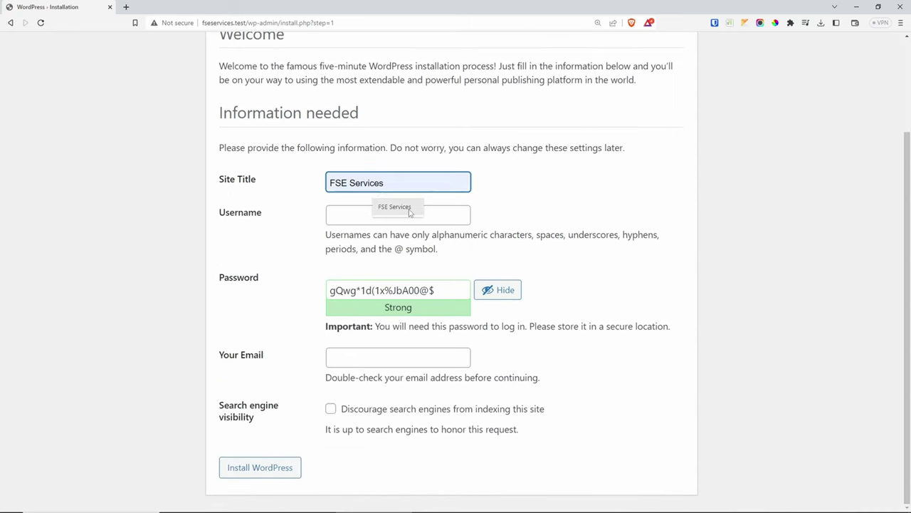
pyautogui.click(406, 207)
pyautogui.click(369, 211)
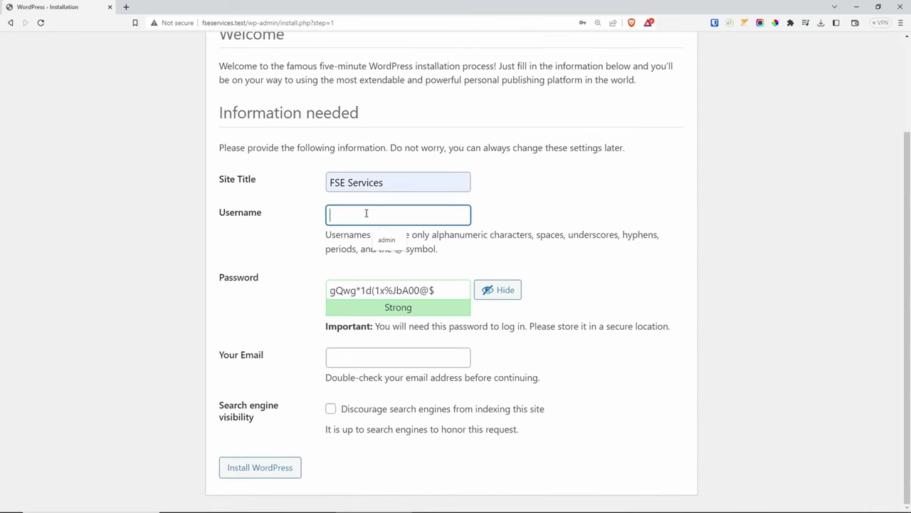
pyautogui.click(388, 240)
# Step: Set a weak administrator password, enter the e-mail address, and install WordPress
pyautogui.moveTo(434, 290); pyautogui.dragTo(256, 287)
pyautogui.write('password')
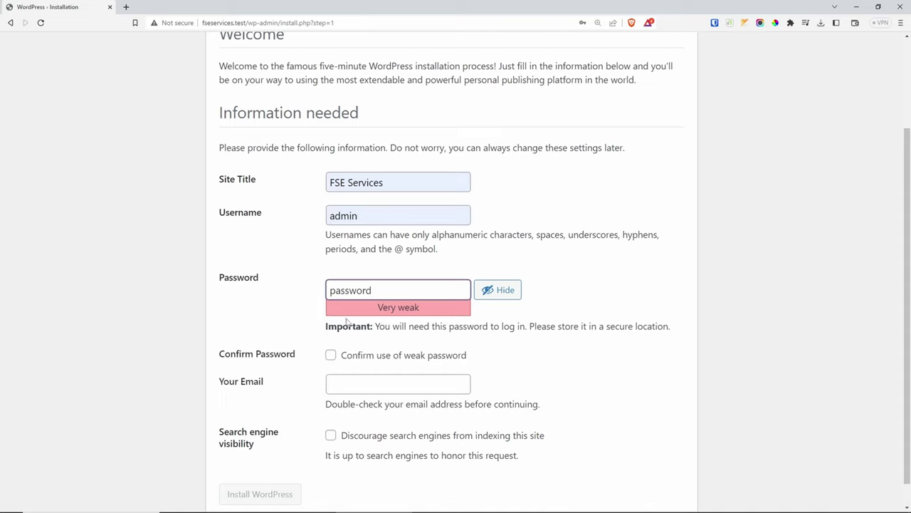
pyautogui.click(329, 357)
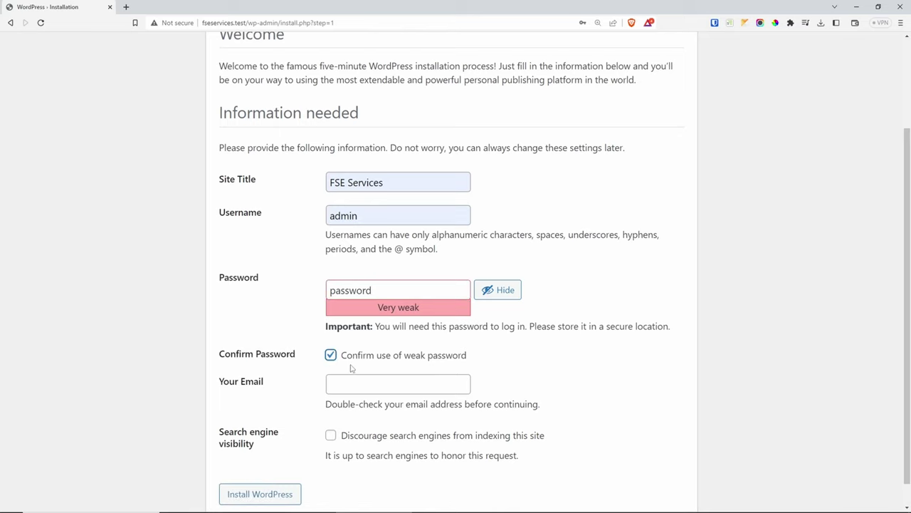
pyautogui.click(368, 379)
pyautogui.click(409, 409)
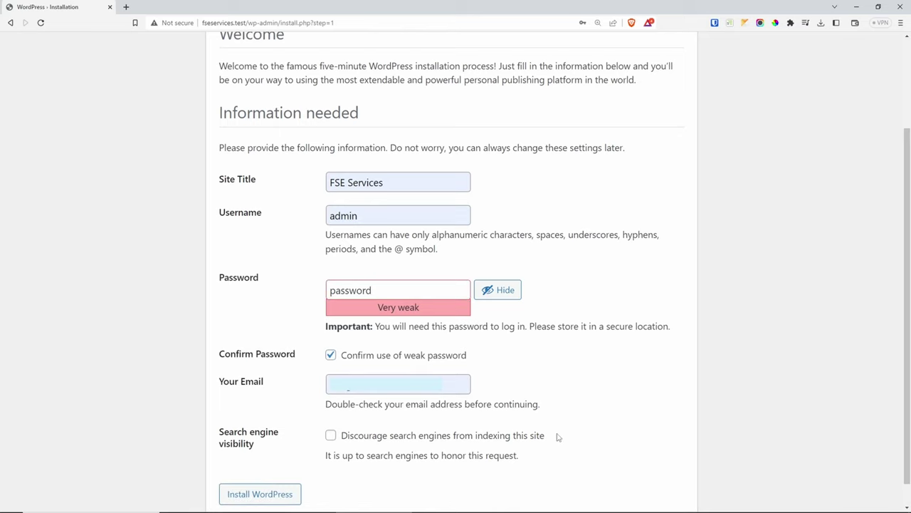
pyautogui.scroll(-1, 556, 435)
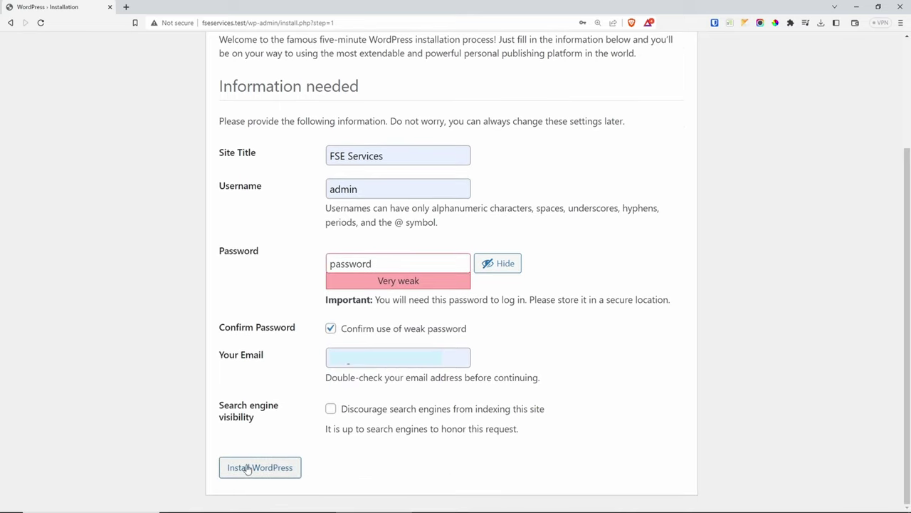
pyautogui.click(257, 467)
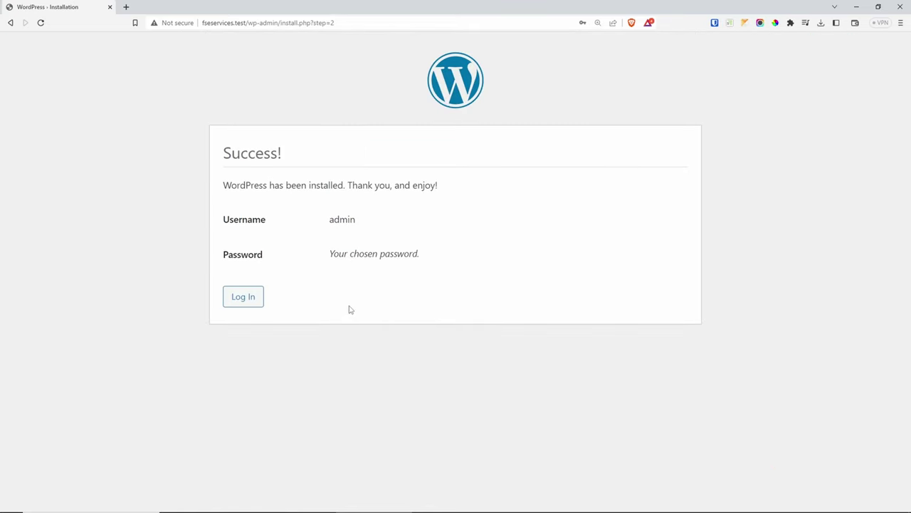
pyautogui.click(242, 298)
# Step: Log in to the dashboard as the administrator, staying logged in
pyautogui.write('admin')
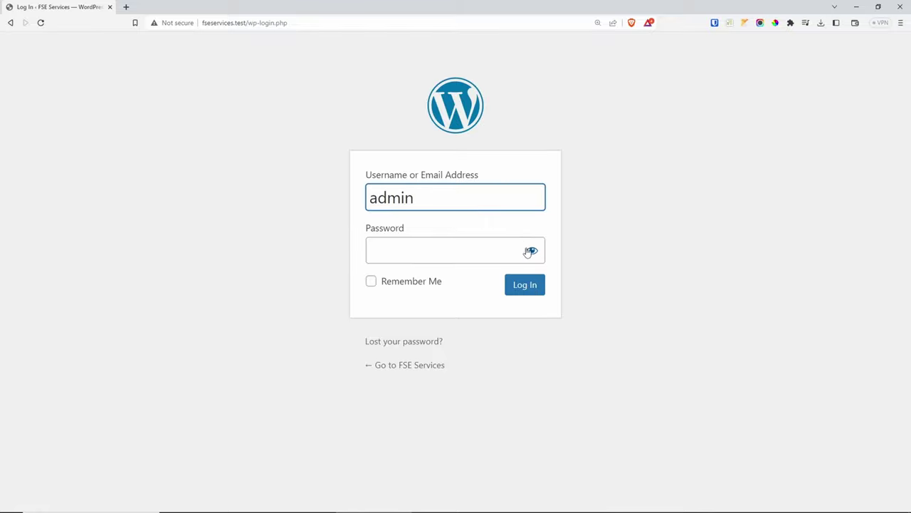
pyautogui.click(530, 250)
pyautogui.write('password')
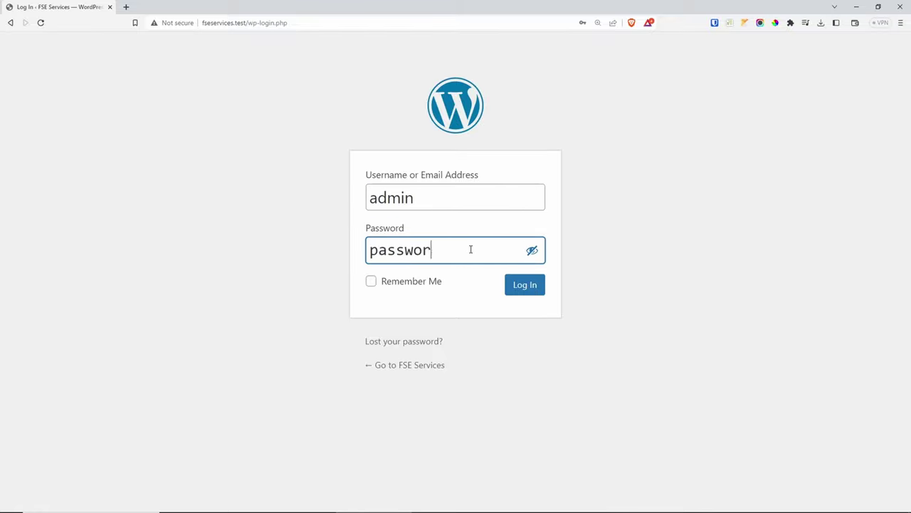
pyautogui.click(400, 283)
pyautogui.click(524, 284)
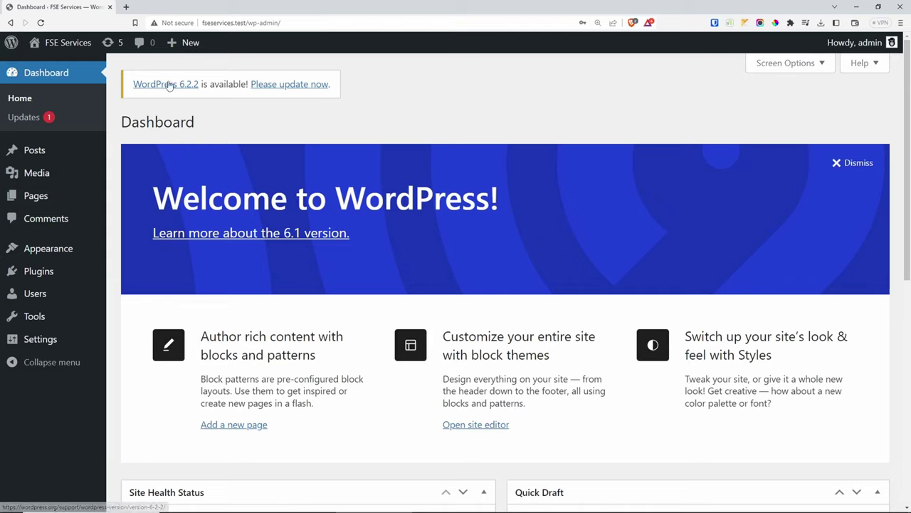
# Step: Update the Akismet Anti-Spam plugin from the Updates page
pyautogui.click(278, 86)
pyautogui.scroll(-3, 289, 307)
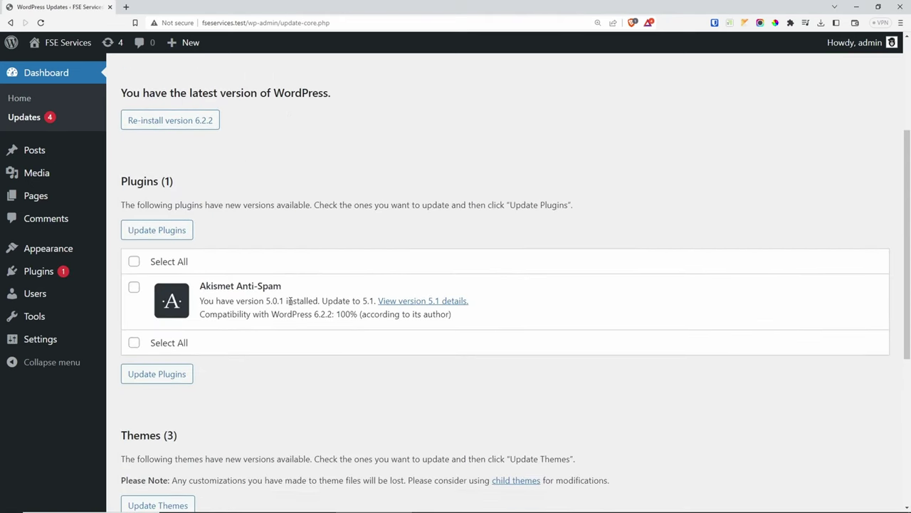
pyautogui.click(133, 263)
pyautogui.click(158, 230)
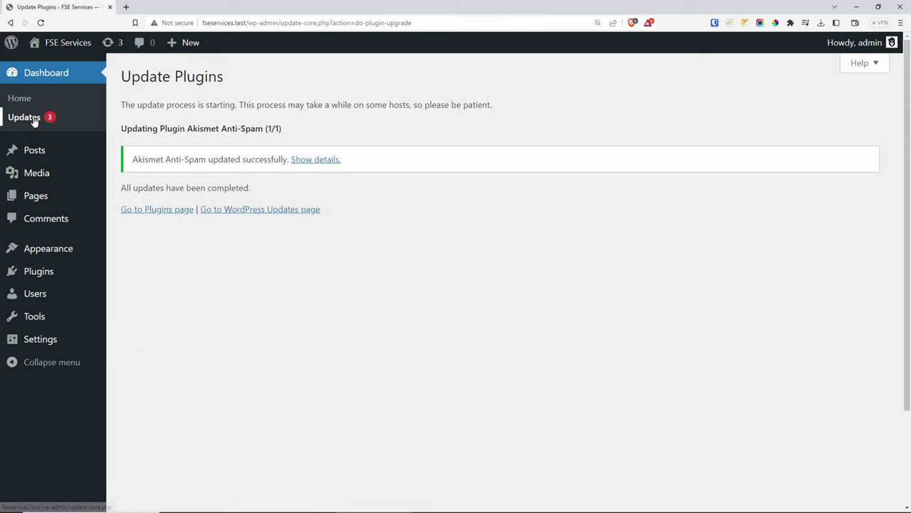
# Step: Update the Twenty Twenty-One, Twenty-Two and Twenty-Three themes
pyautogui.click(267, 205)
pyautogui.scroll(-5, 360, 230)
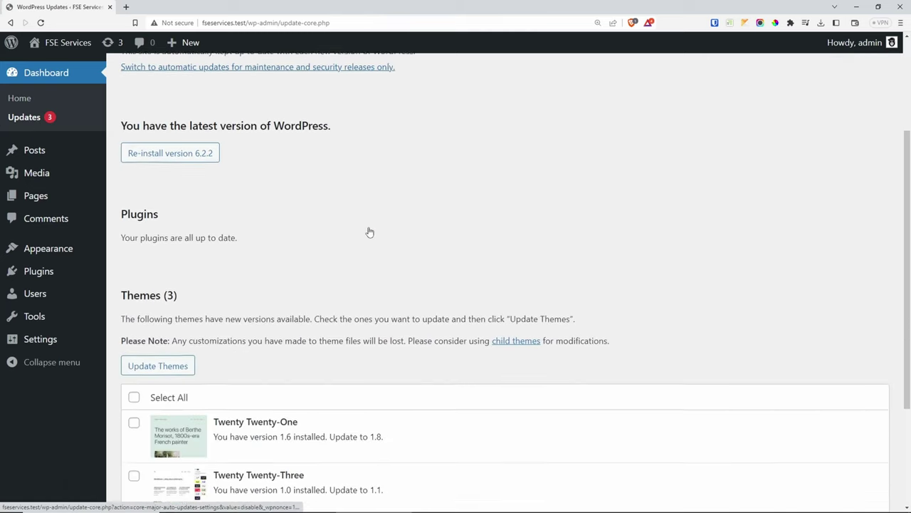
pyautogui.click(135, 237)
pyautogui.click(159, 202)
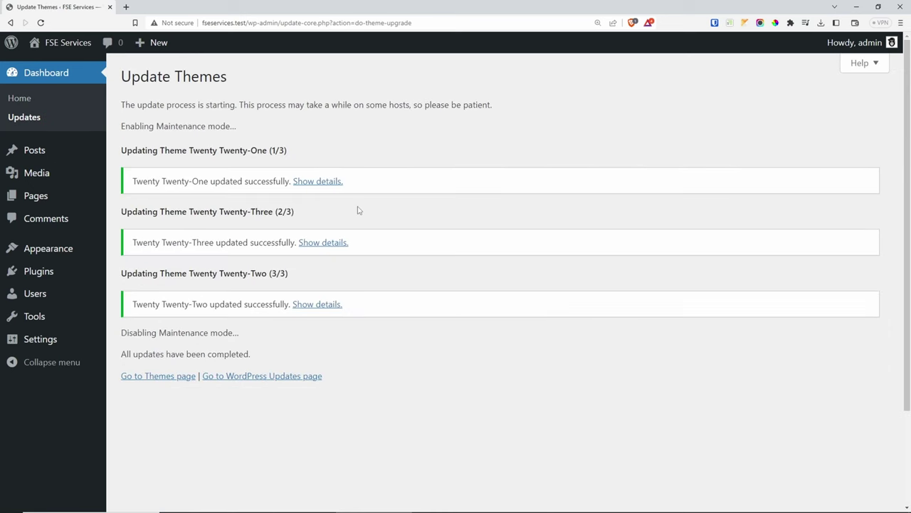
# Step: In Reading settings, make the static Sample Page the homepage and save
pyautogui.moveTo(57, 342)
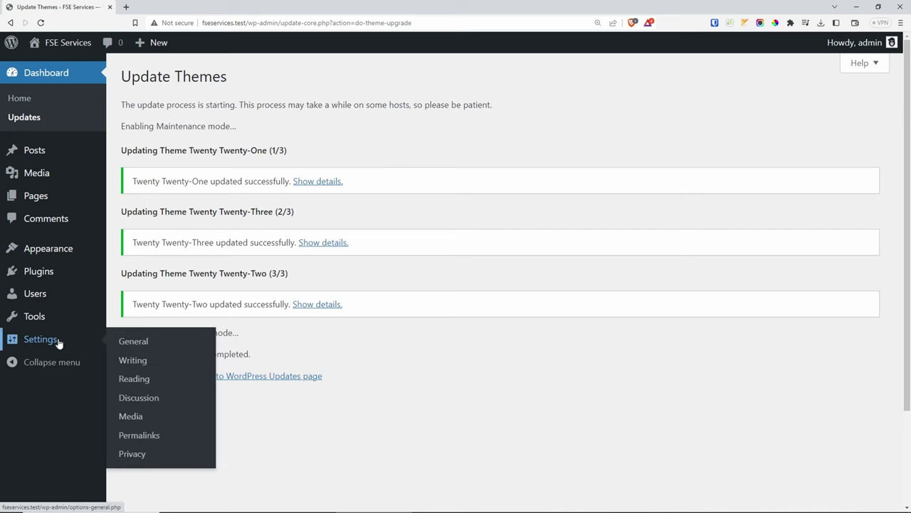
pyautogui.click(152, 346)
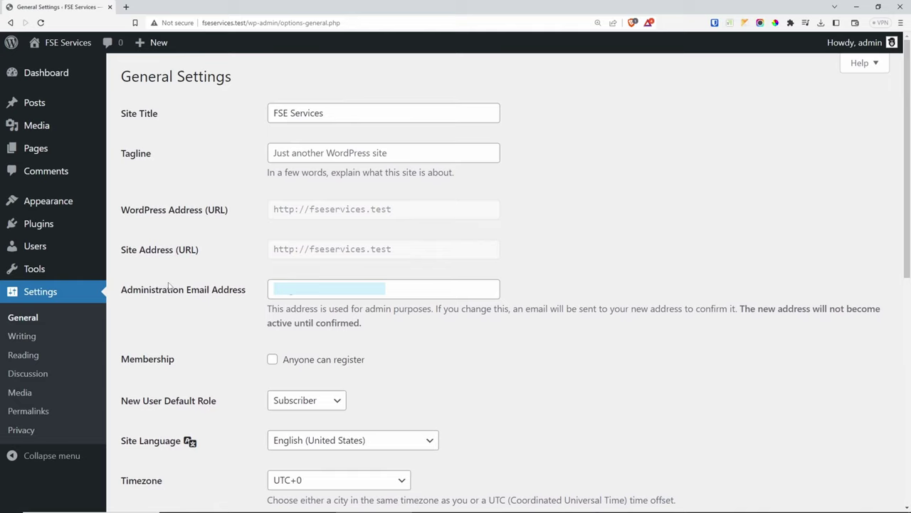
pyautogui.click(25, 354)
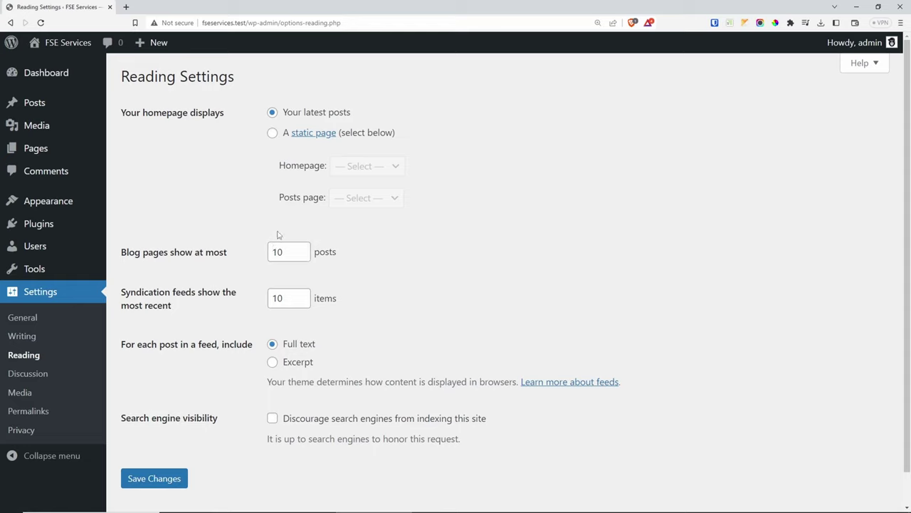
pyautogui.click(271, 134)
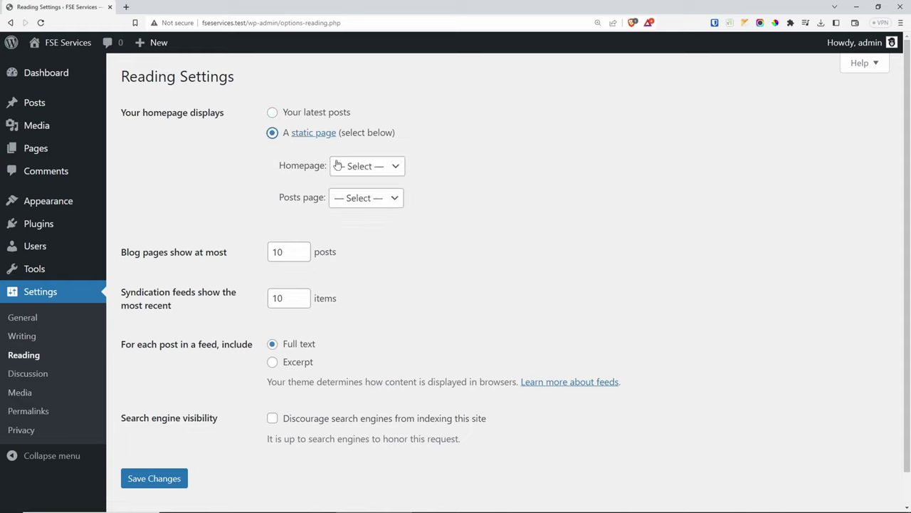
pyautogui.click(369, 168)
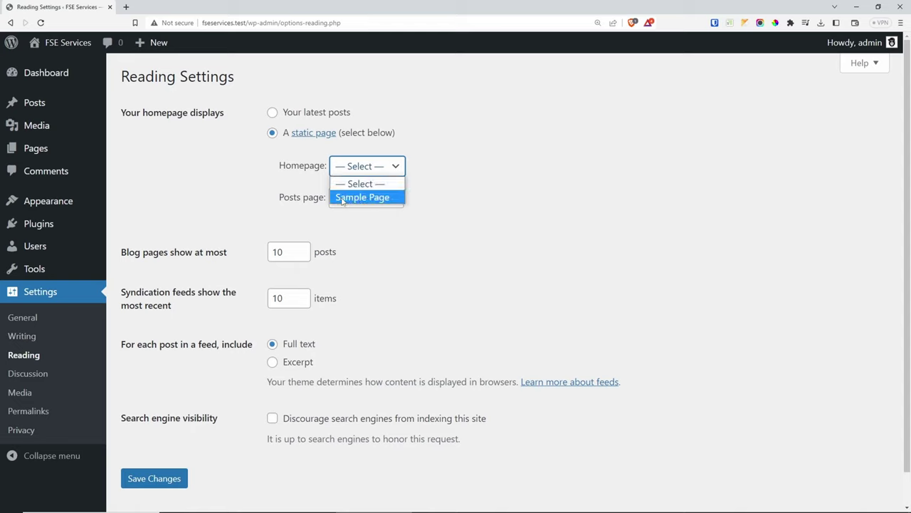
pyautogui.click(374, 198)
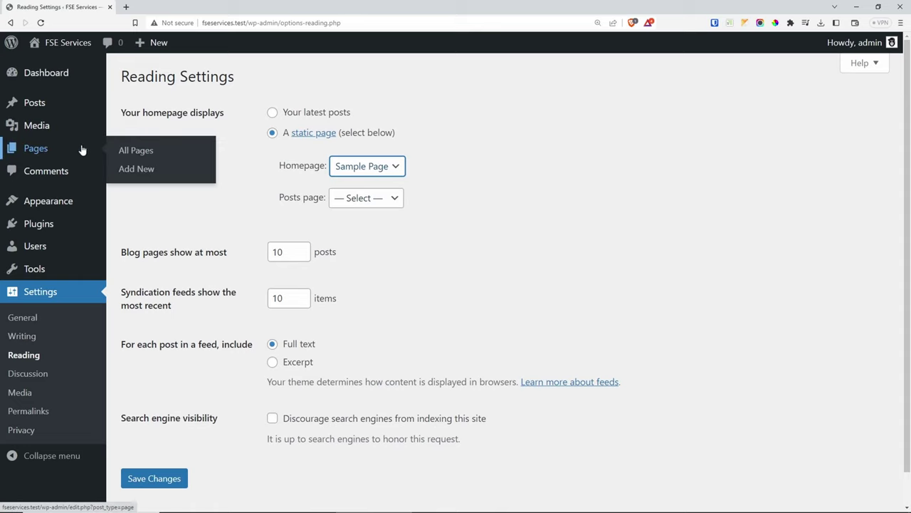
pyautogui.click(502, 194)
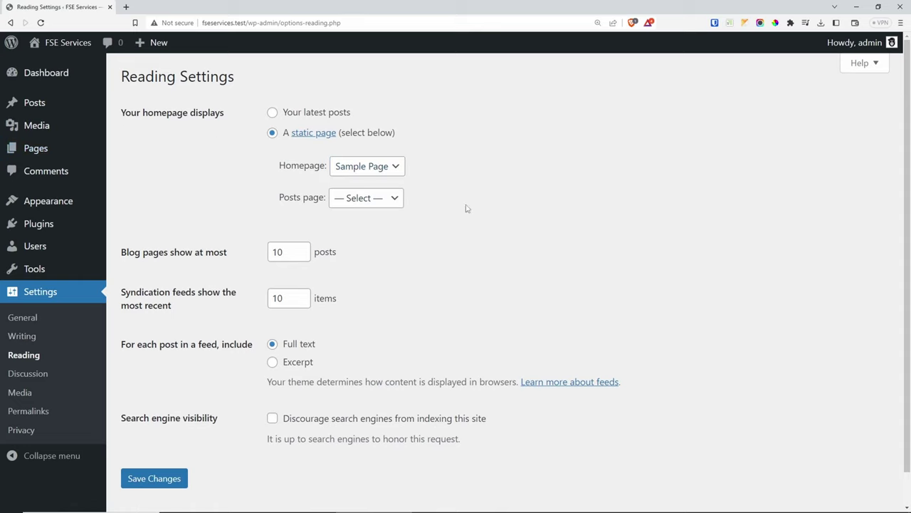
pyautogui.click(165, 481)
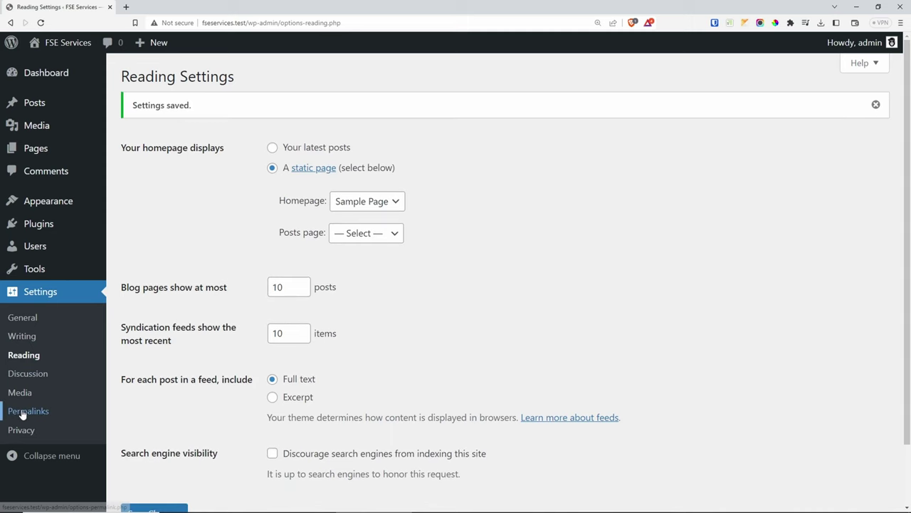
pyautogui.click(17, 410)
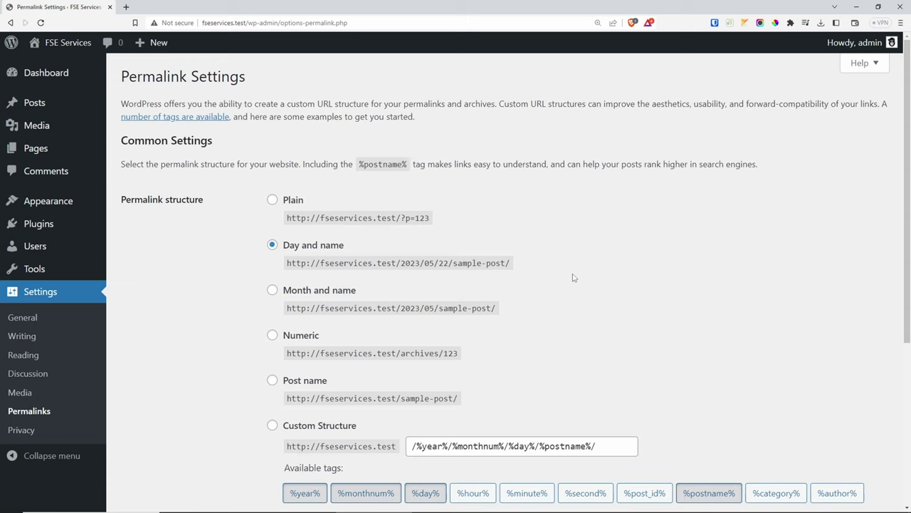
# Step: Save a custom permalink structure of /blog/%postname%/
pyautogui.scroll(-2, 574, 277)
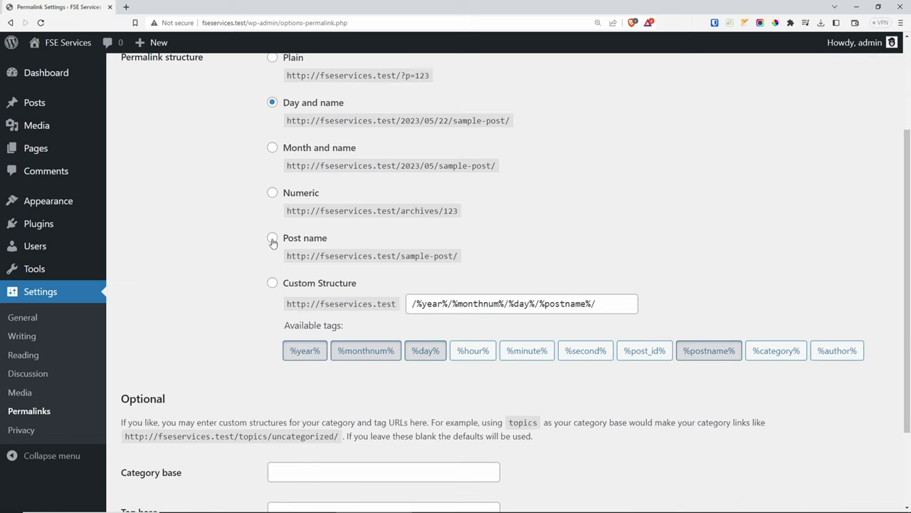
pyautogui.click(272, 238)
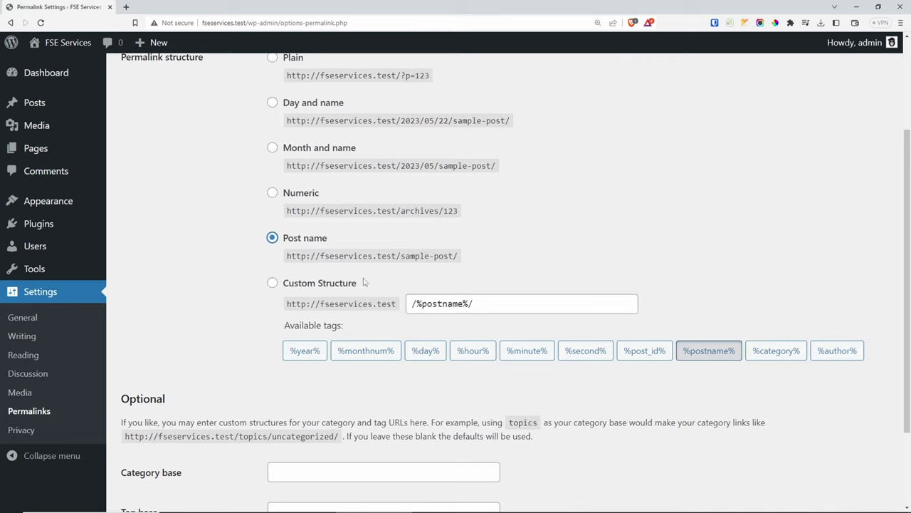
pyautogui.click(411, 304)
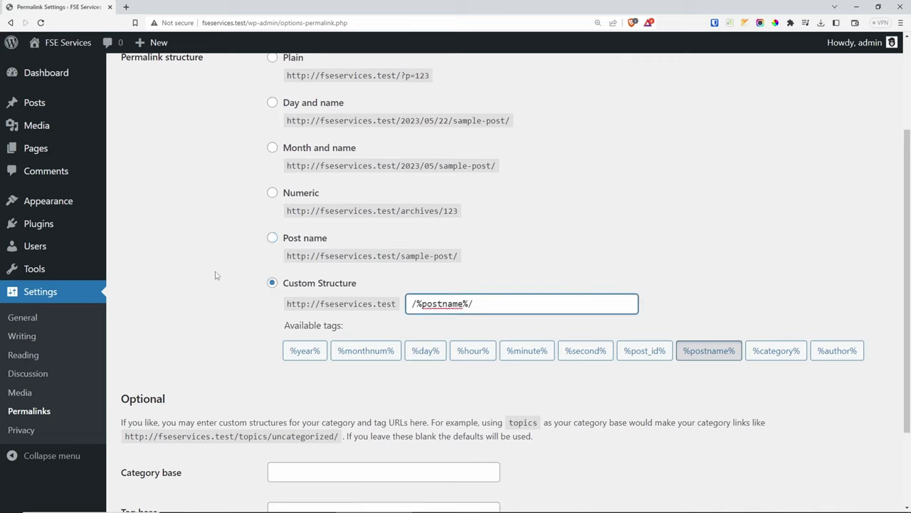
pyautogui.click(302, 244)
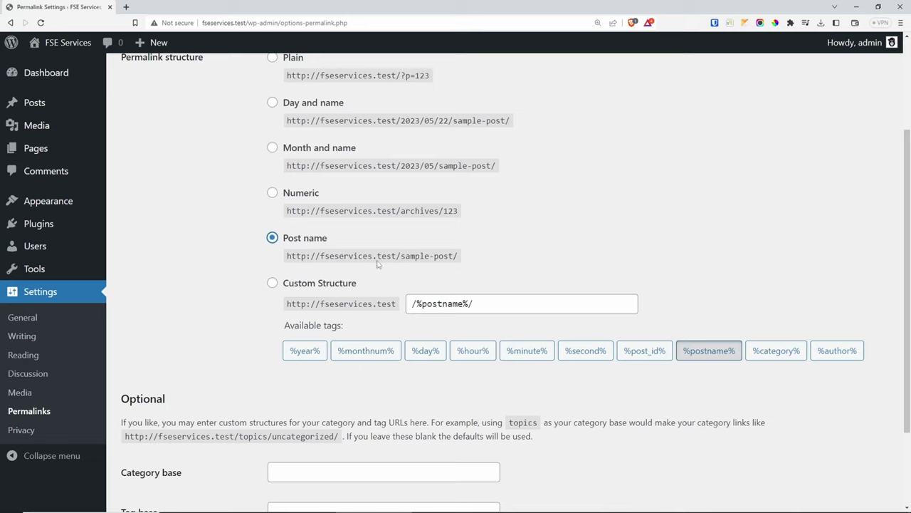
pyautogui.click(322, 286)
pyautogui.click(413, 307)
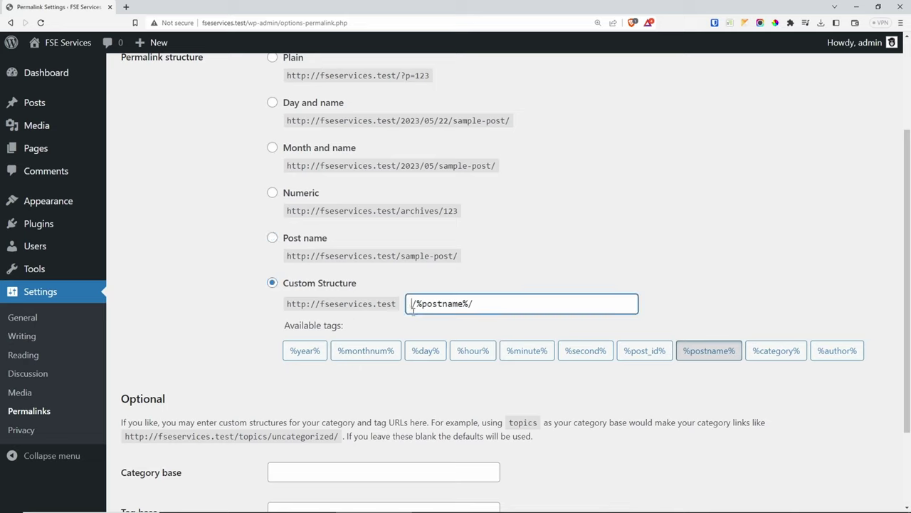
pyautogui.write('blog')
pyautogui.click(228, 235)
pyautogui.scroll(-2, 227, 235)
pyautogui.click(166, 441)
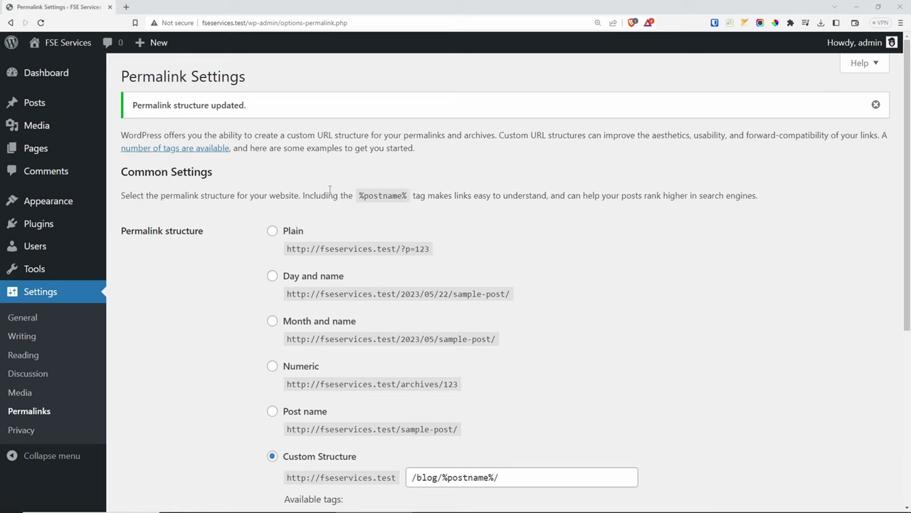
# Step: Retitle Sample Page to 'Home', update it, and return to the Pages list
pyautogui.click(67, 150)
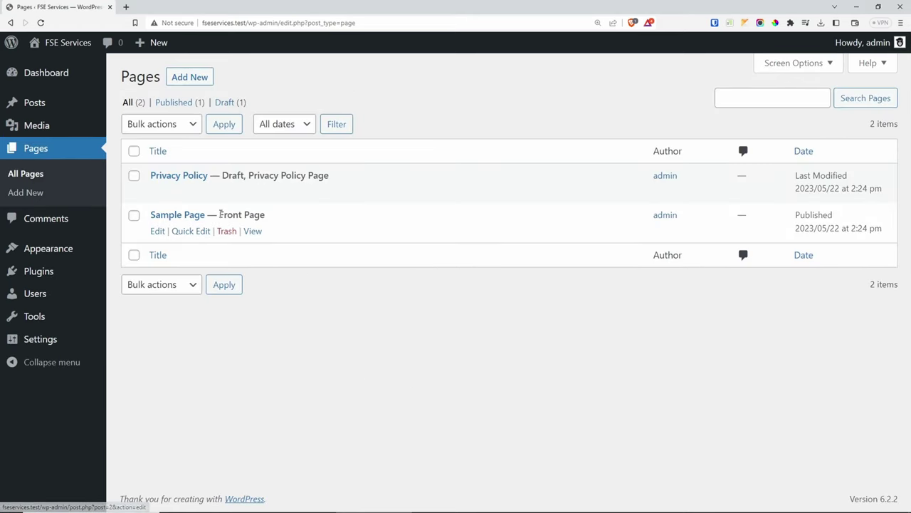
pyautogui.click(158, 230)
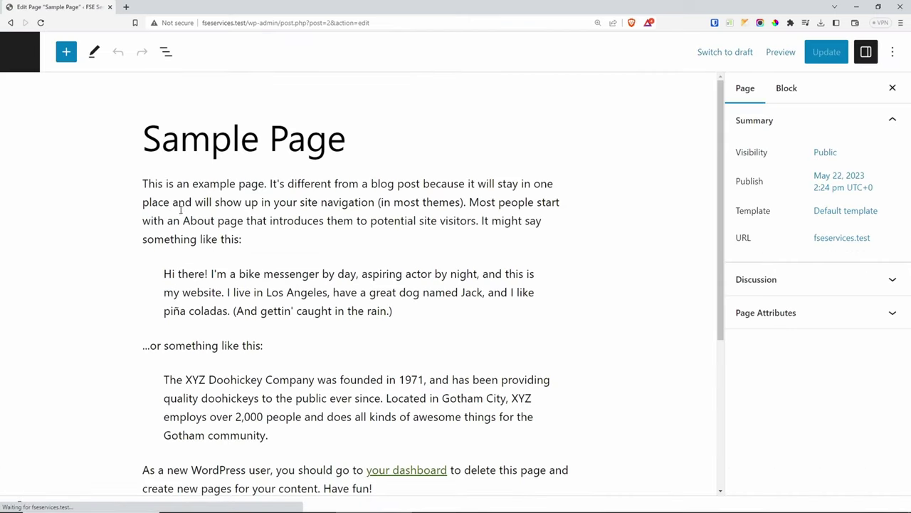
pyautogui.moveTo(340, 138); pyautogui.dragTo(143, 131)
pyautogui.write('Home')
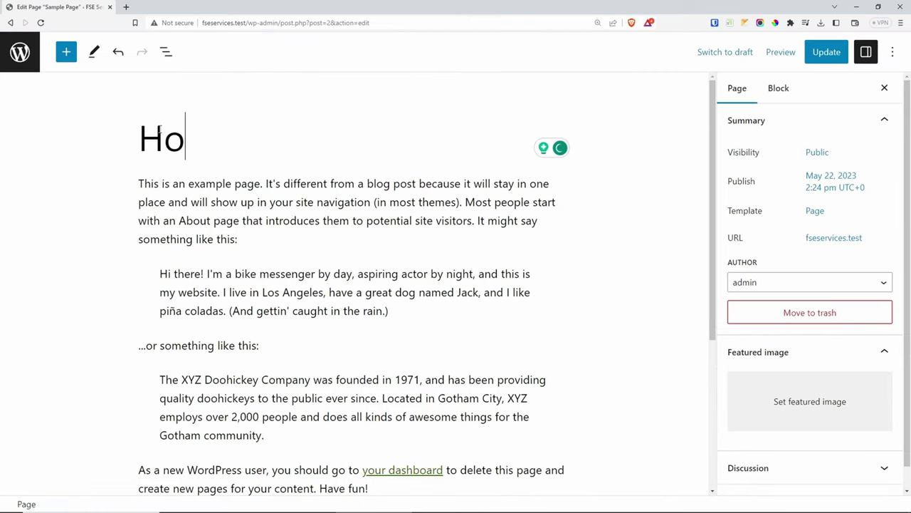
pyautogui.click(827, 52)
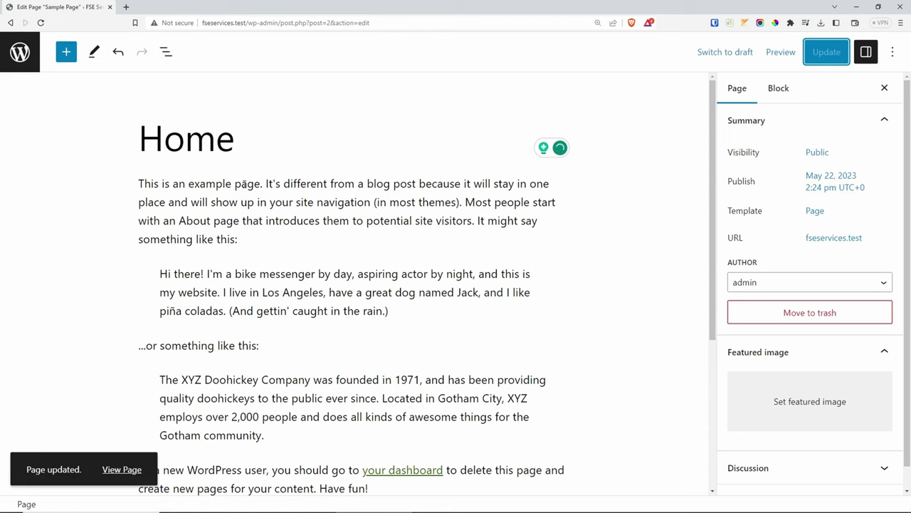
pyautogui.hotkey('alt', 'Left')
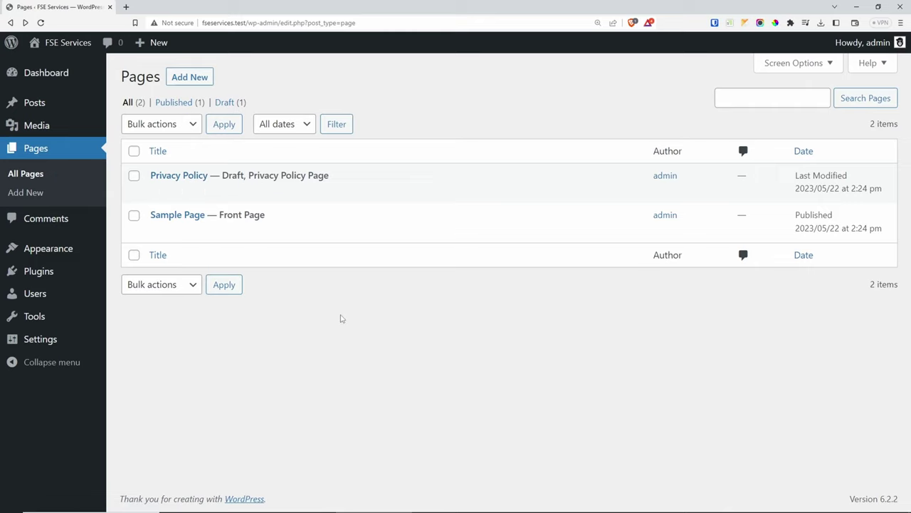
# Step: Publish an 'About Us' page with a shortened permalink slug
pyautogui.click(181, 79)
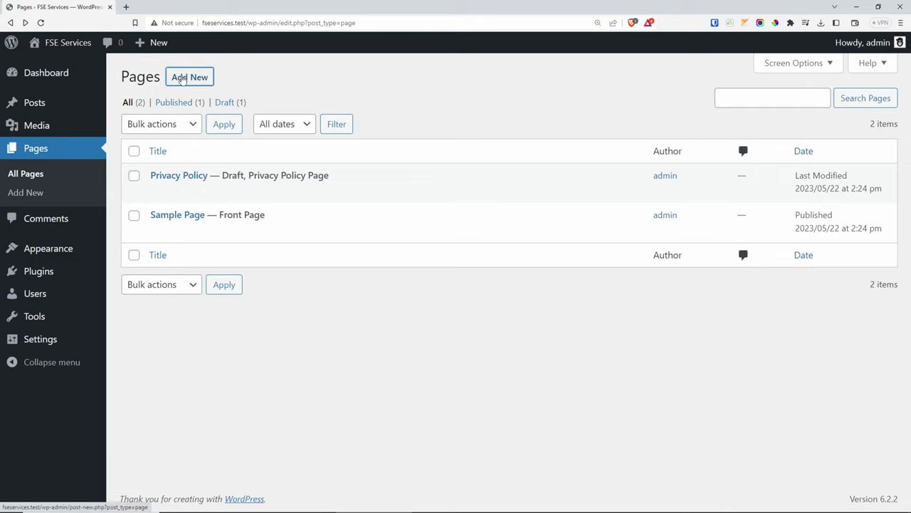
pyautogui.write('About Us')
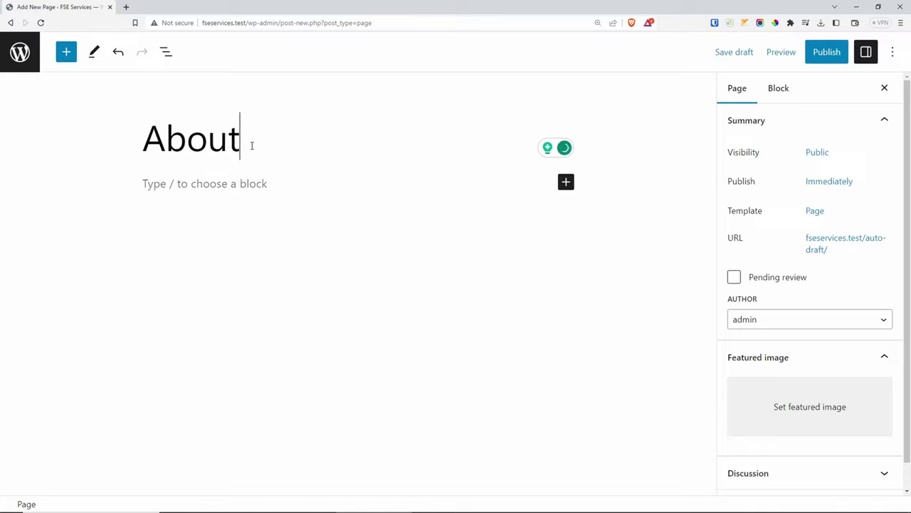
pyautogui.click(824, 246)
pyautogui.click(781, 332)
pyautogui.press('BackSpace')
pyautogui.press('BackSpace')
pyautogui.press('BackSpace')
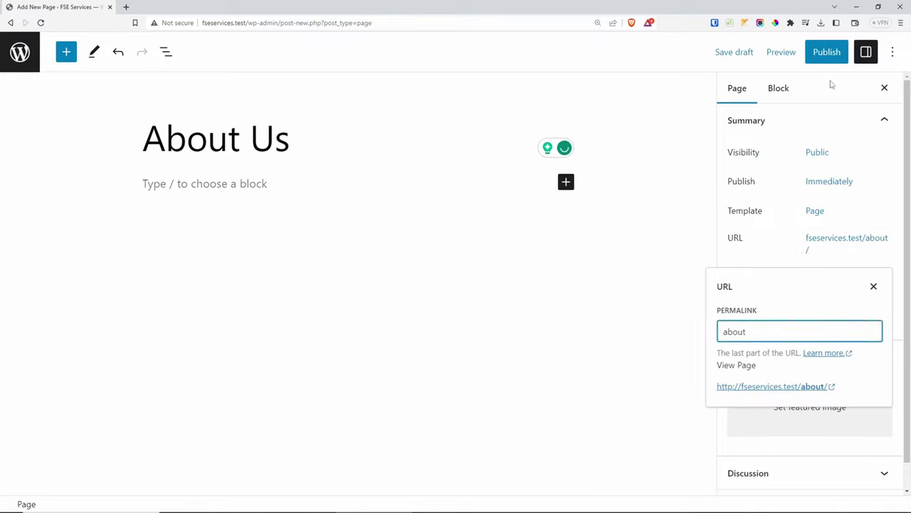
pyautogui.click(827, 52)
pyautogui.click(773, 59)
pyautogui.hotkey('alt', 'Left')
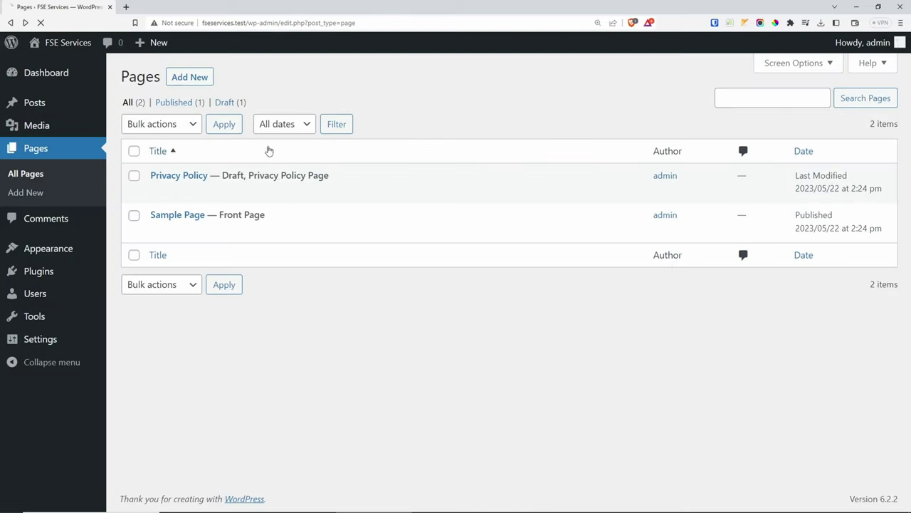
# Step: Publish the 'Services' and 'How It Works' pages
pyautogui.click(187, 78)
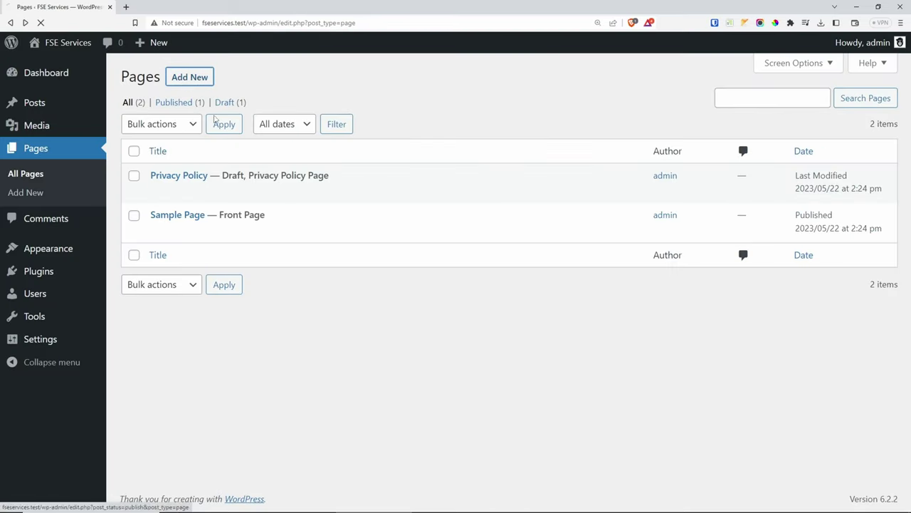
pyautogui.write('Services')
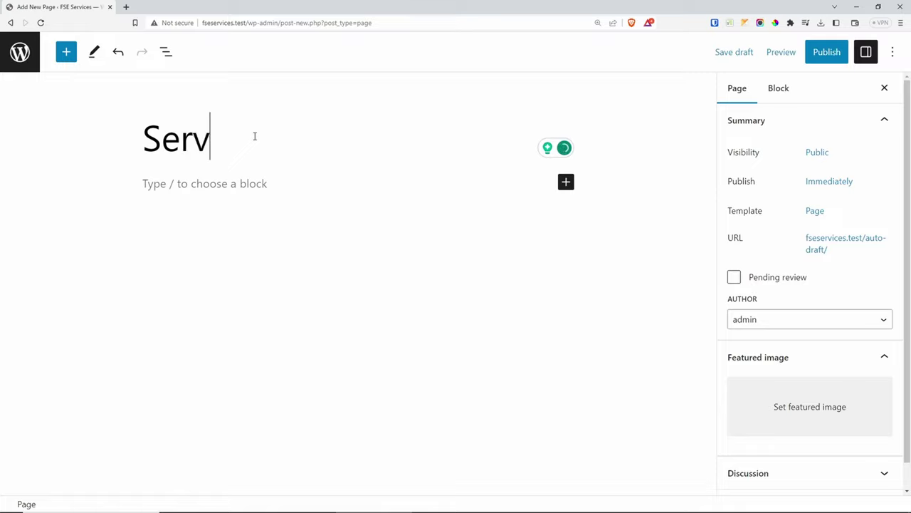
pyautogui.click(826, 52)
pyautogui.click(807, 55)
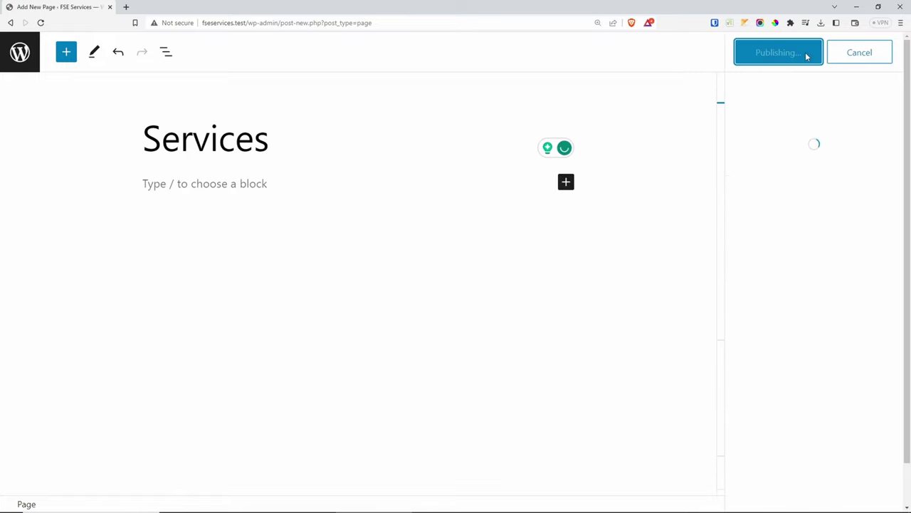
pyautogui.hotkey('alt', 'Left')
pyautogui.click(188, 77)
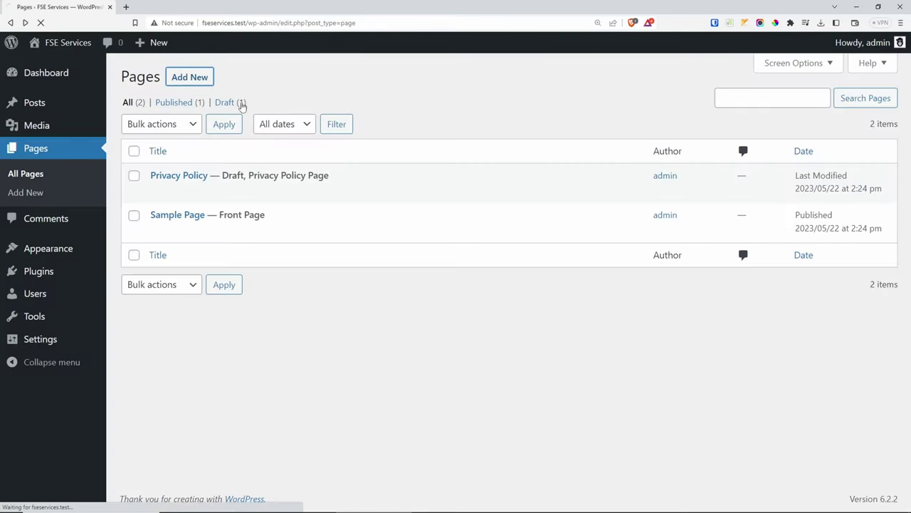
pyautogui.write('Ho')
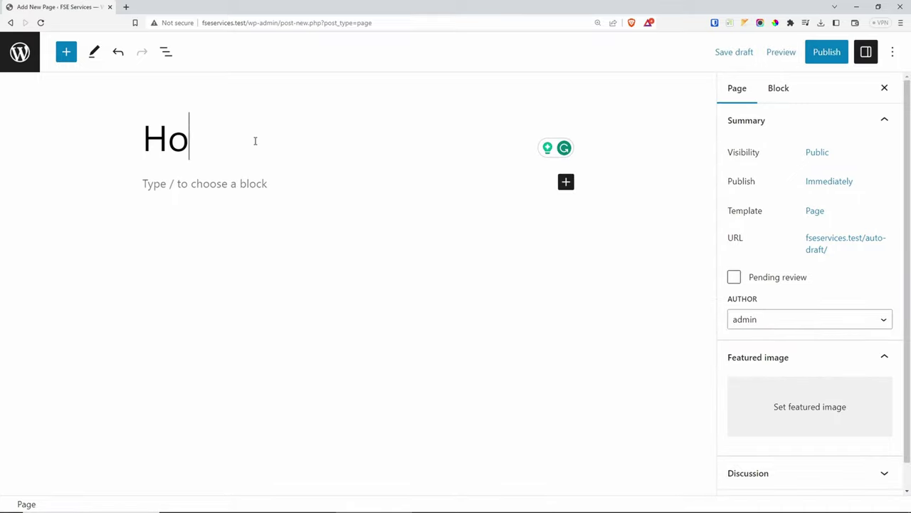
pyautogui.write('w It Works')
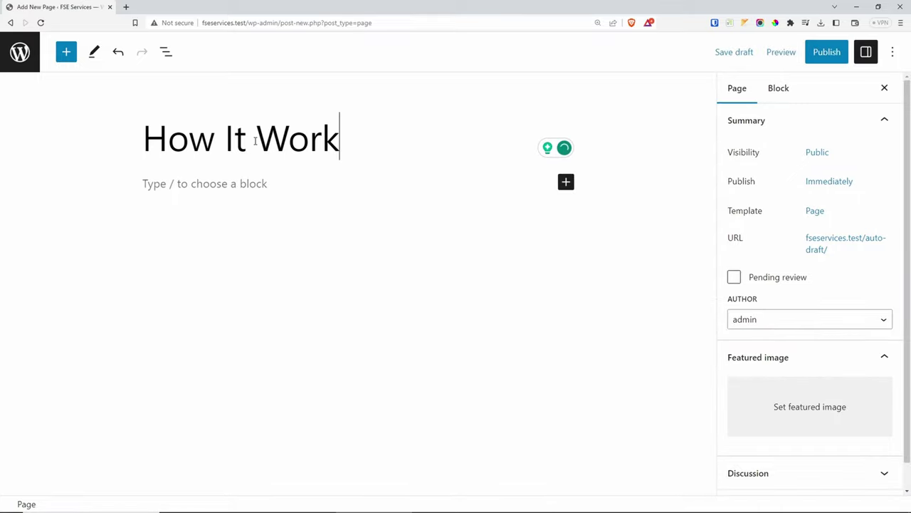
pyautogui.click(837, 57)
pyautogui.click(837, 57)
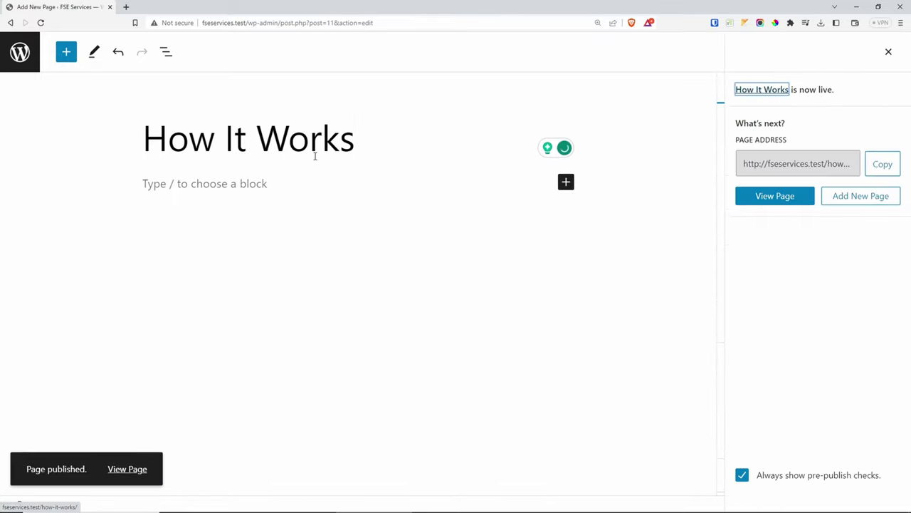
# Step: Publish the 'Rates' and 'Contact' pages and refresh the Pages list
pyautogui.click(860, 195)
pyautogui.write('Rates')
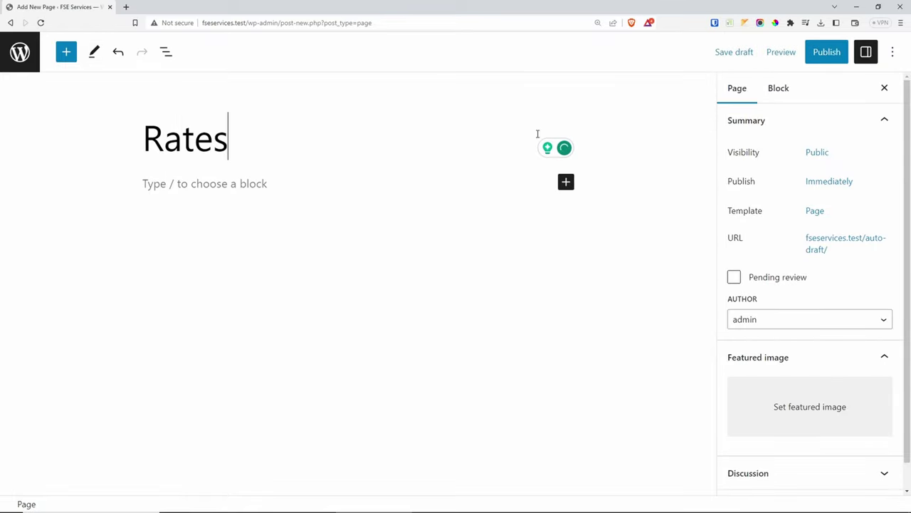
pyautogui.click(822, 54)
pyautogui.click(819, 55)
pyautogui.hotkey('alt', 'Left')
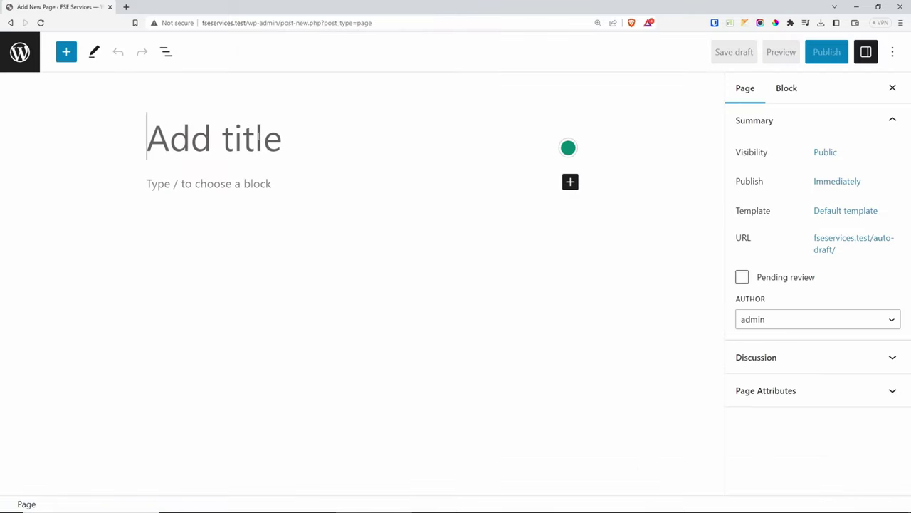
pyautogui.write('Cont')
pyautogui.write('act')
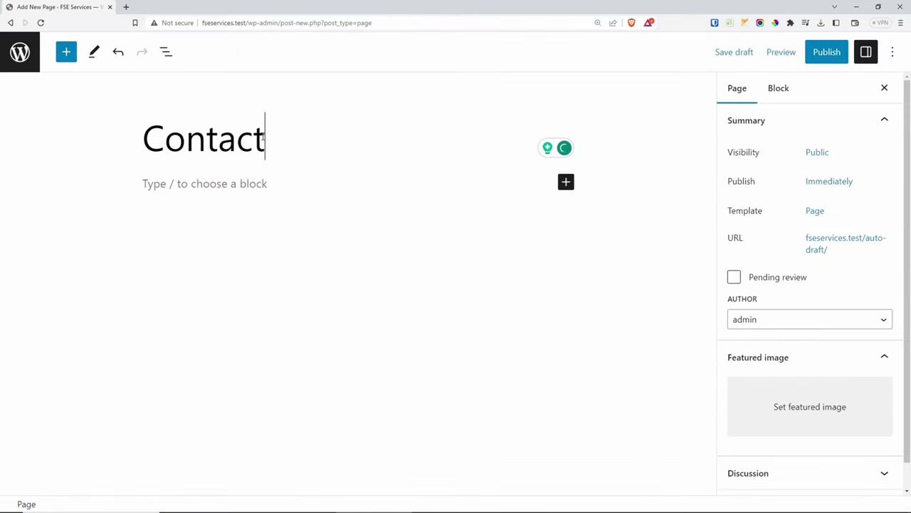
pyautogui.click(826, 52)
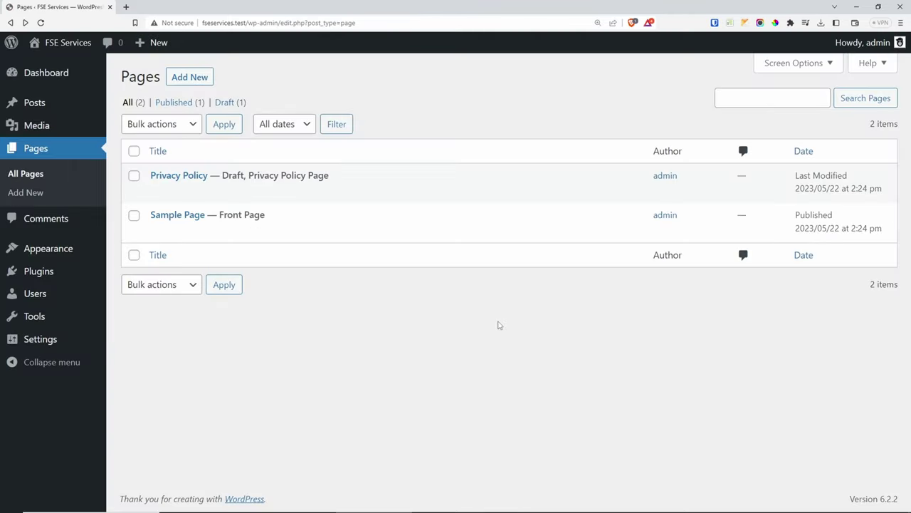
pyautogui.press('F5')
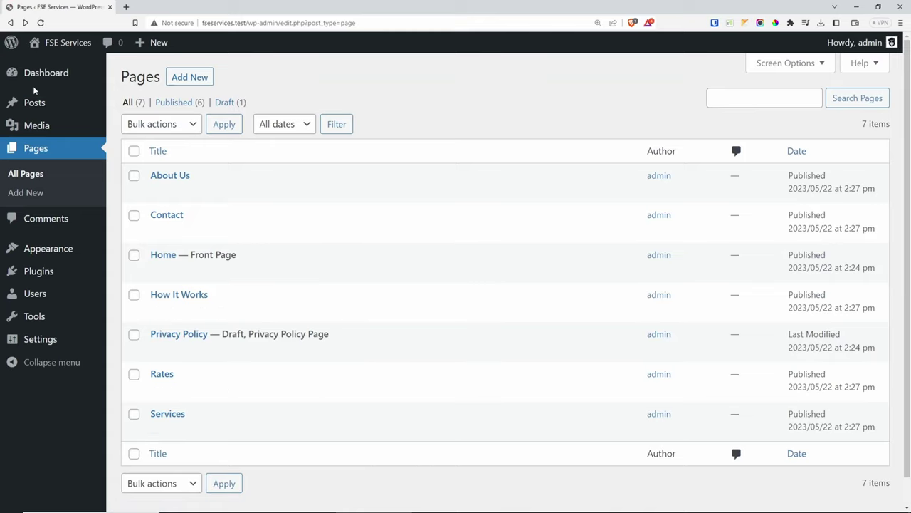
pyautogui.click(41, 104)
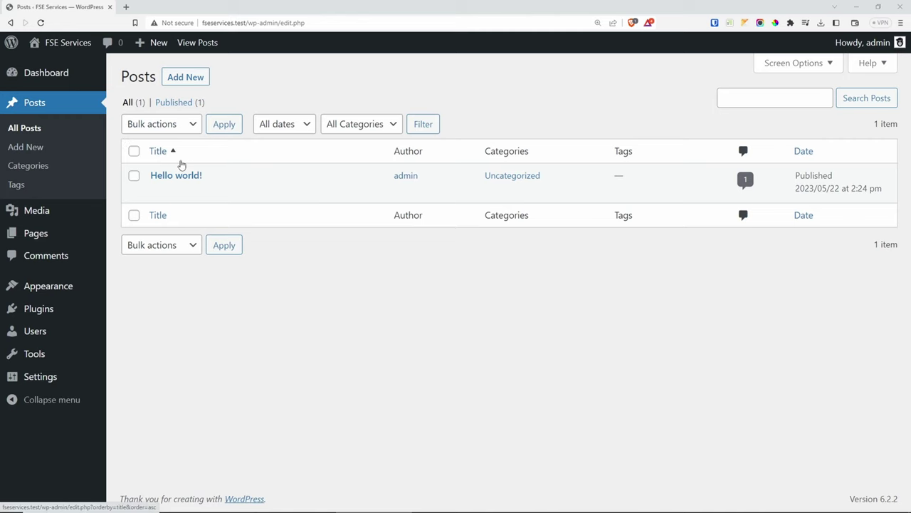
# Step: Retitle the Hello world! post to 'Exploring the Most Common Carpentry Trades'
pyautogui.click(158, 193)
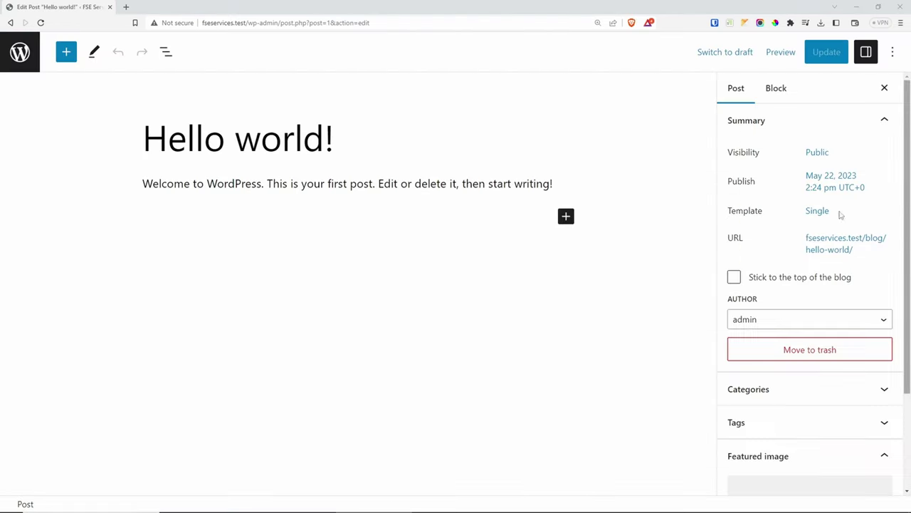
pyautogui.moveTo(378, 155); pyautogui.dragTo(155, 143)
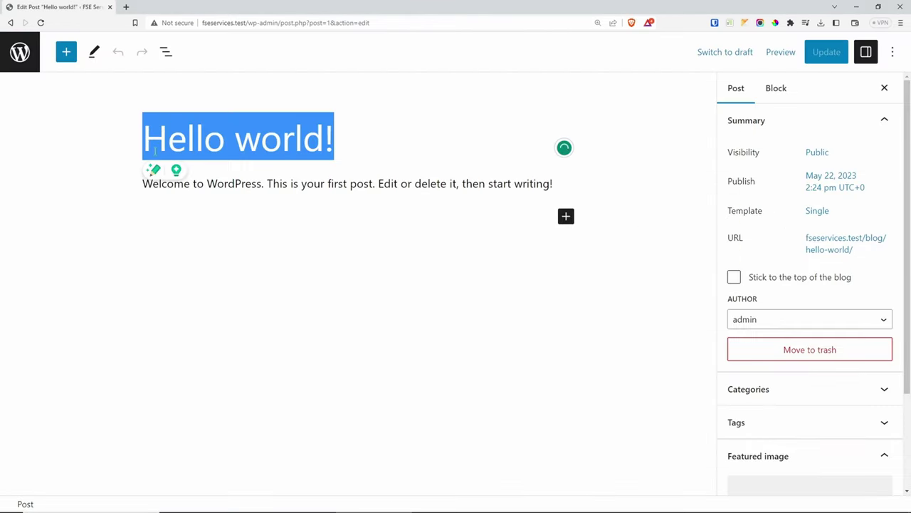
pyautogui.write('Exploring the Most Common Carpentry Trades')
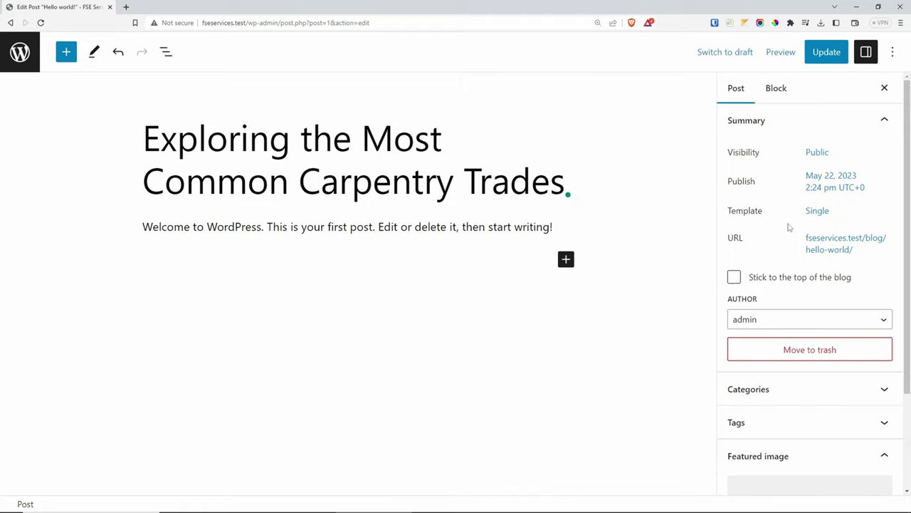
pyautogui.scroll(-2, 792, 299)
# Step: Upload services-4.png from the Exports folder into the featured image picker
pyautogui.click(795, 378)
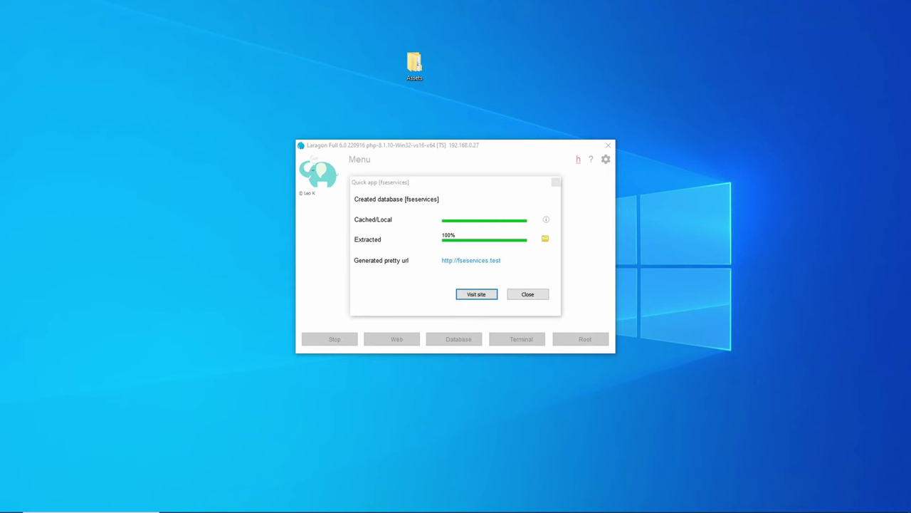
pyautogui.moveTo(722, 175); pyautogui.dragTo(628, 3)
pyautogui.doubleClick(600, 246)
pyautogui.moveTo(627, 77); pyautogui.dragTo(435, 254)
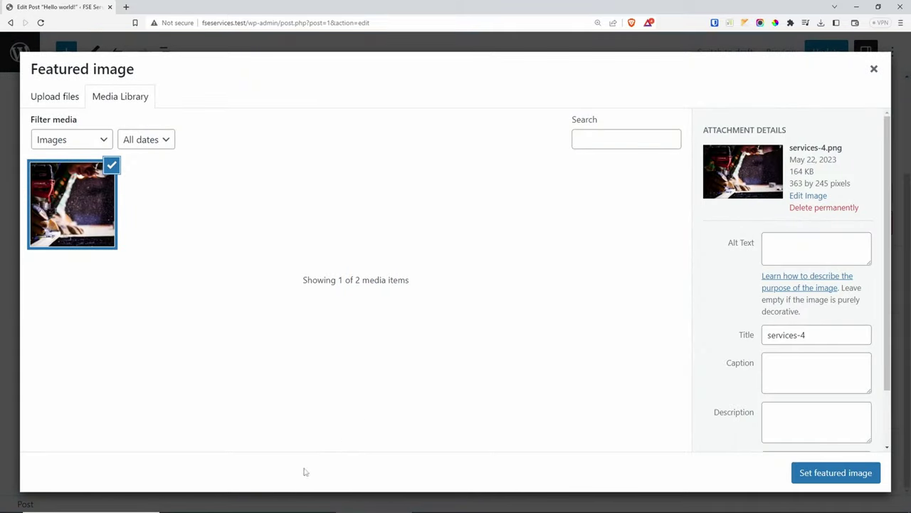
# Step: Close the Site Editor window, set services-4 as featured image, and update the post
pyautogui.click(304, 505)
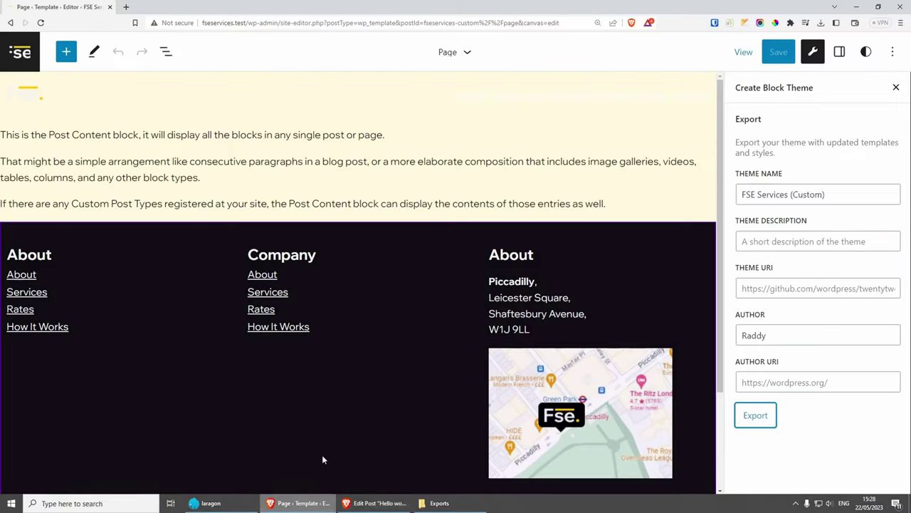
pyautogui.click(109, 7)
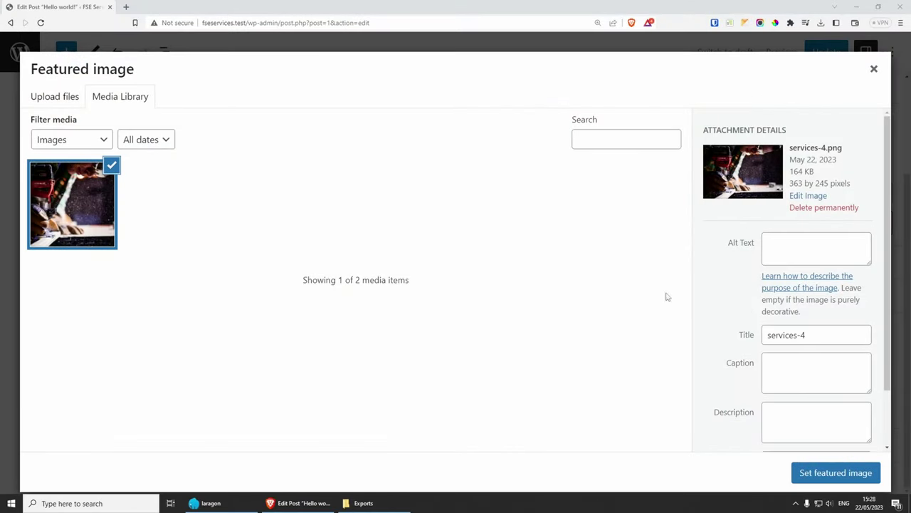
pyautogui.click(801, 247)
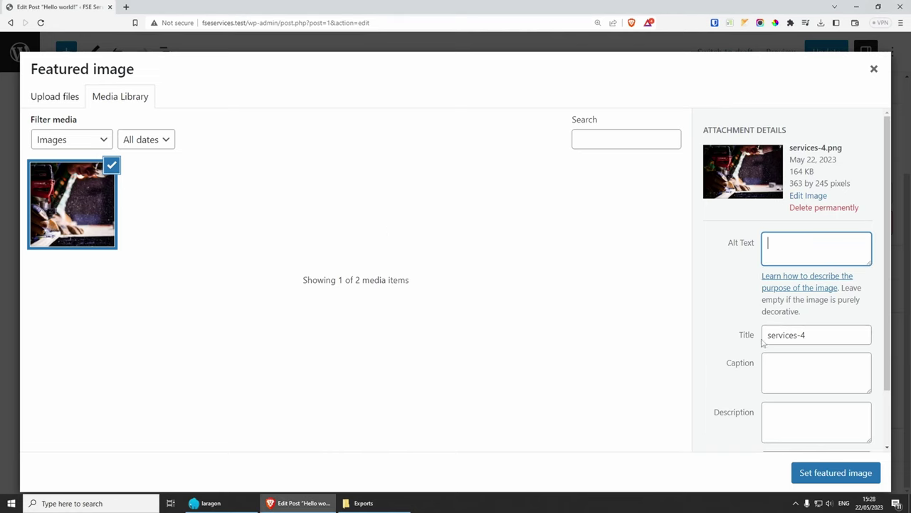
pyautogui.click(835, 474)
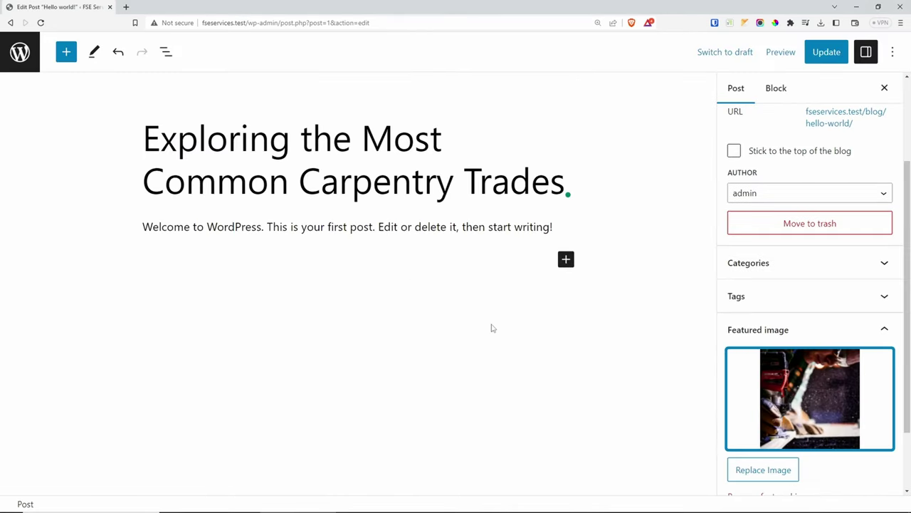
pyautogui.click(824, 56)
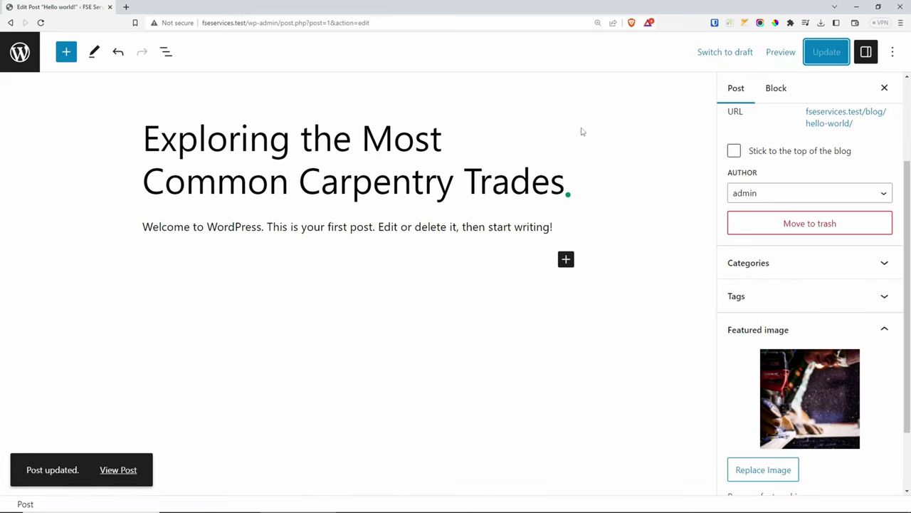
pyautogui.hotkey('alt', 'Left')
pyautogui.click(183, 80)
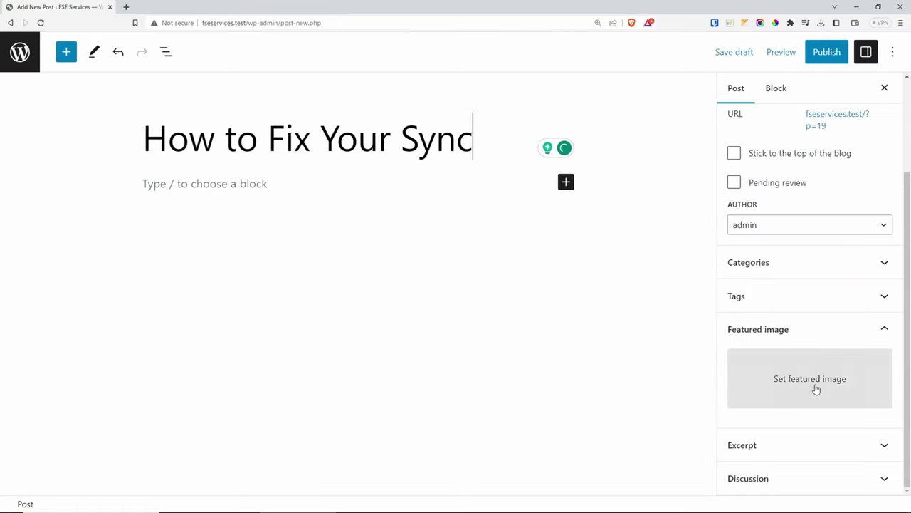
# Step: Publish 'How to Fix Your Sync' with an uploaded featured image and Lorem ipsum text
pyautogui.click(816, 388)
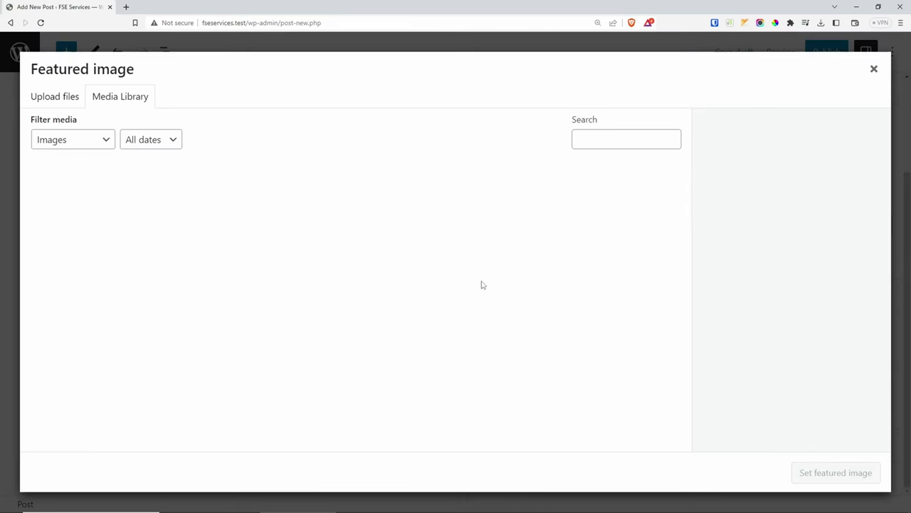
pyautogui.moveTo(480, 282); pyautogui.dragTo(310, 255)
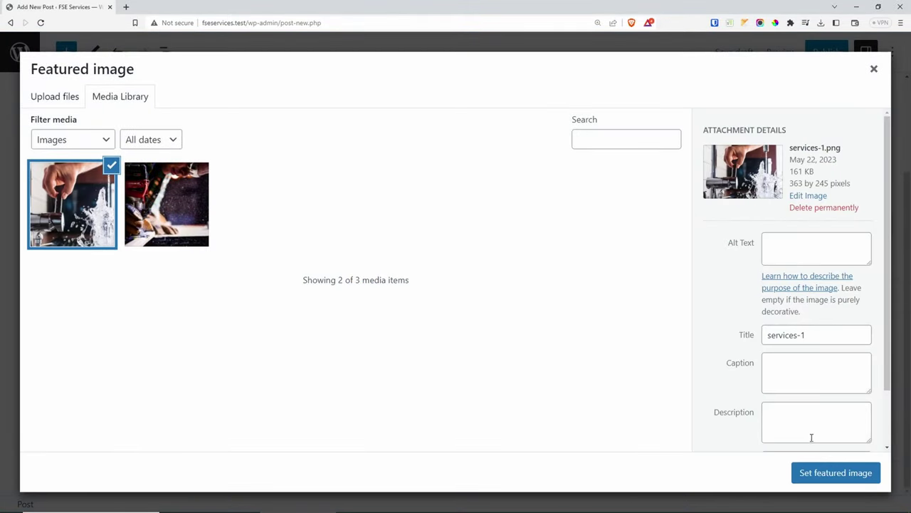
pyautogui.click(847, 478)
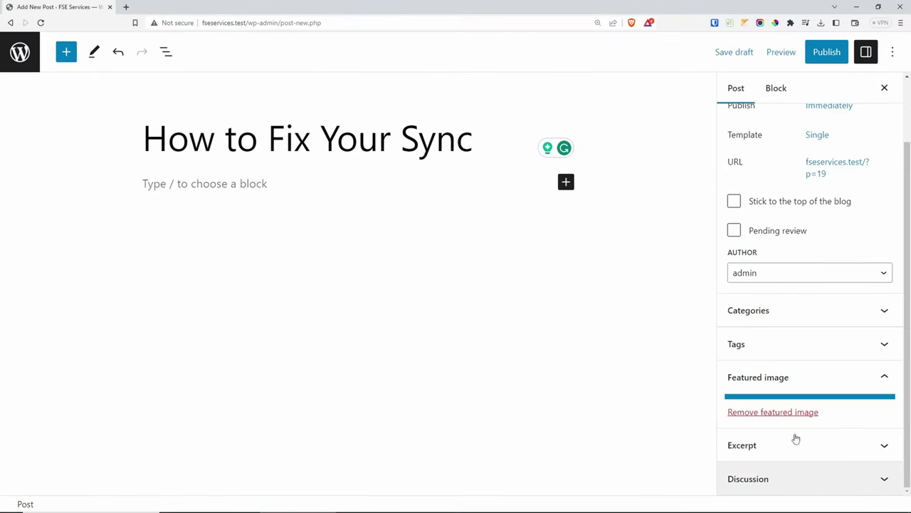
pyautogui.click(825, 52)
pyautogui.click(267, 184)
pyautogui.write('Lorem ipsum dolor sit amet, consectetur adipiscing elit, sed do eiusmod tempor incididunt ut labore et dolore magna aliqua.')
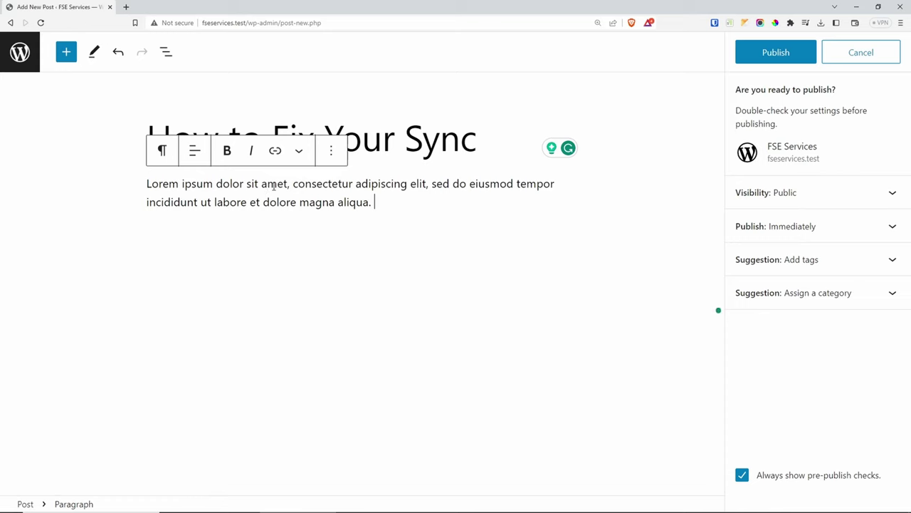
pyautogui.click(783, 58)
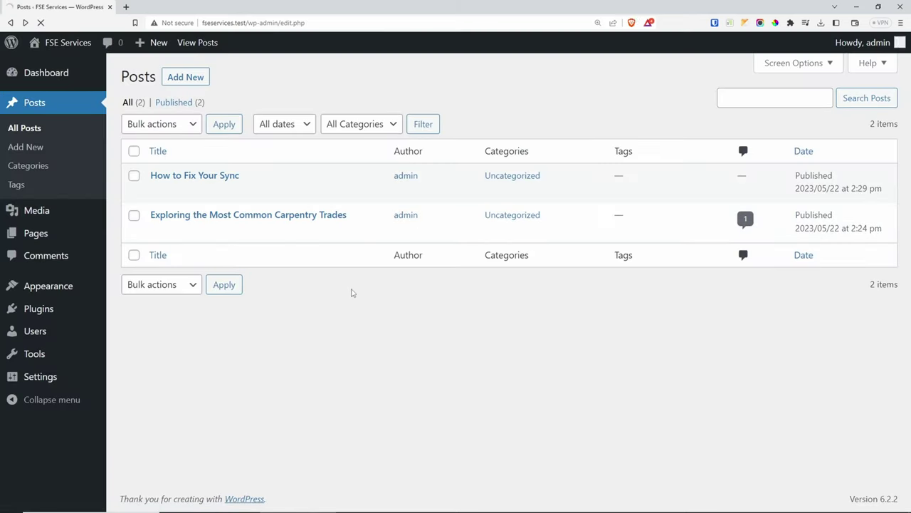
# Step: Replace the carpentry post's paragraph with Lorem ipsum and update it
pyautogui.click(189, 217)
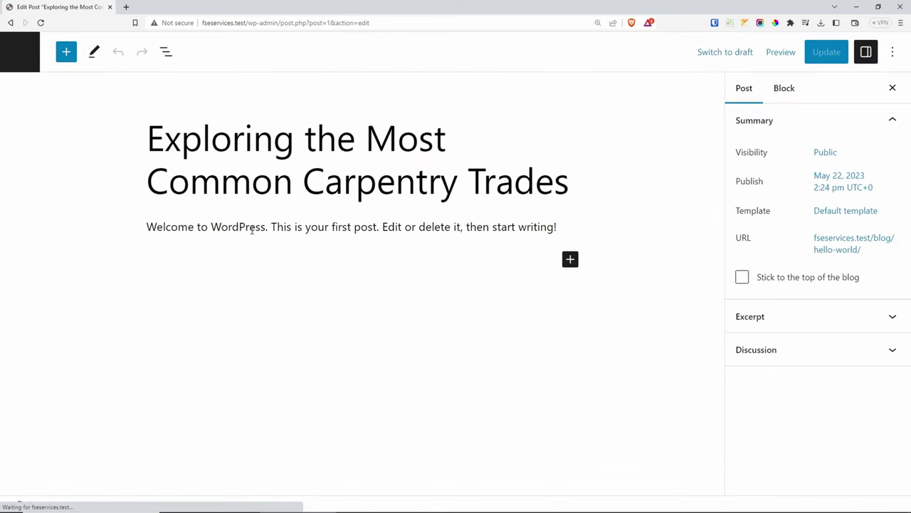
pyautogui.click(254, 226)
pyautogui.hotkey('ctrl', 'a')
pyautogui.write('Lorem ipsum dolor sit amet, consectetur adipiscing elit, sed do eiusmod tempor incididunt ut labore et dolore magna aliqua.')
pyautogui.click(827, 52)
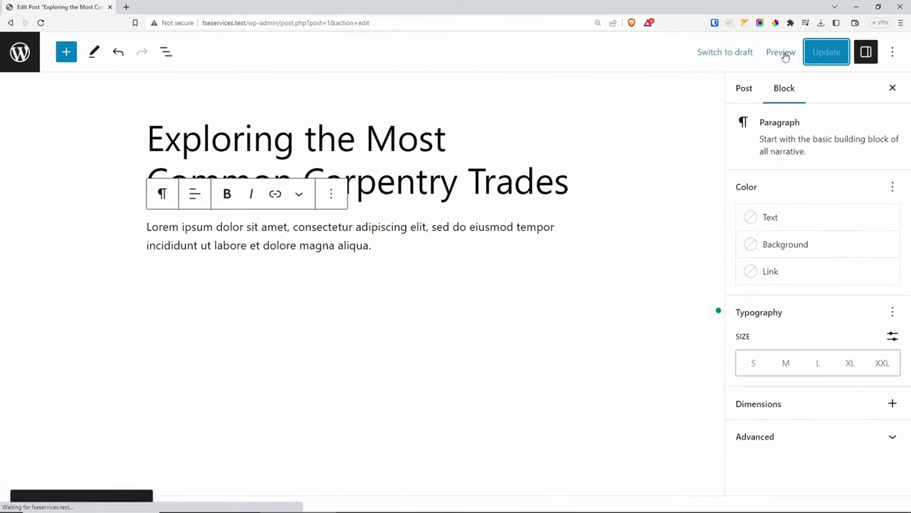
pyautogui.click(227, 141)
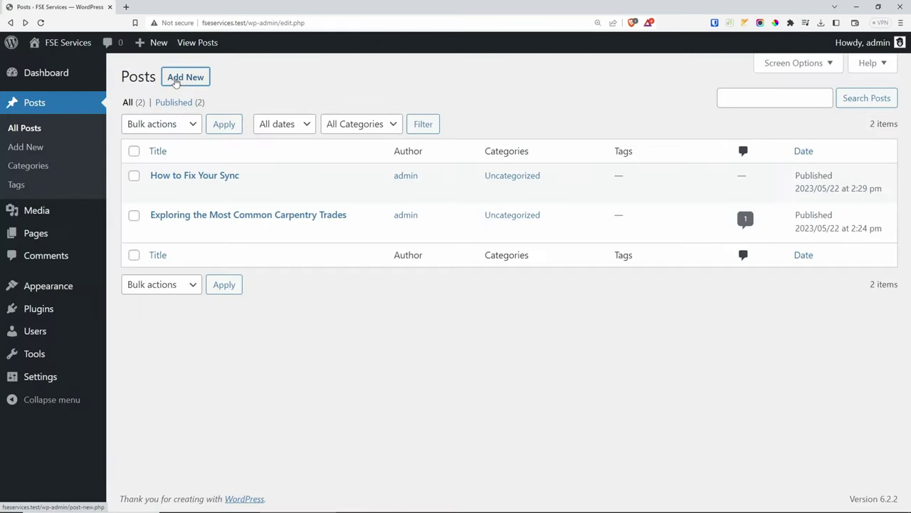
pyautogui.click(185, 75)
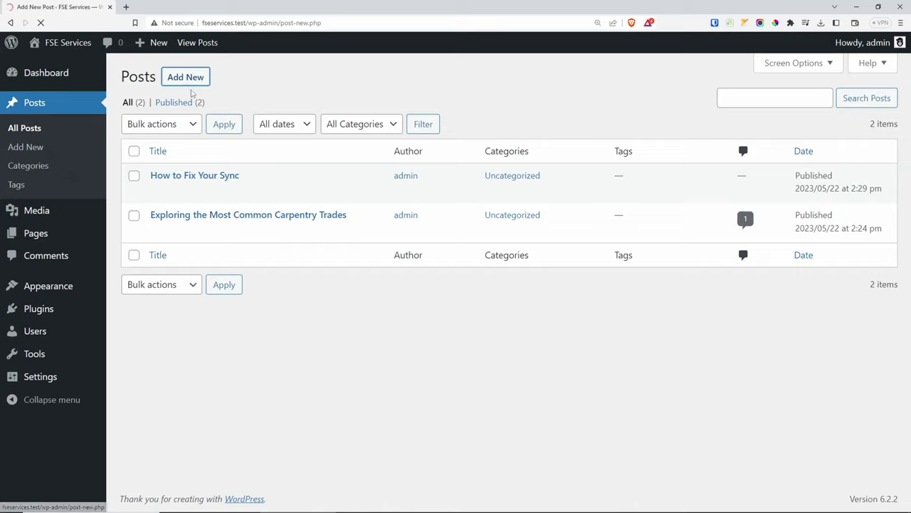
# Step: Paste Lorem ipsum paragraph text and a post title into the new post
pyautogui.click(252, 193)
pyautogui.write('Lorem ipsum dolor sit amet, consectetur adipiscing elit, sed do eiusmod tempor incididunt ut labore et dolore magna aliqua.')
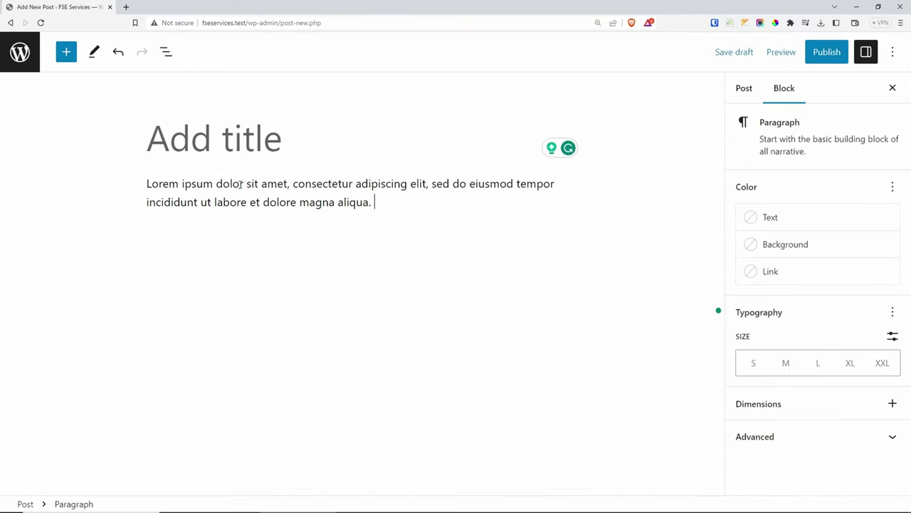
pyautogui.click(434, 138)
pyautogui.write('Cheap Plumbing Services')
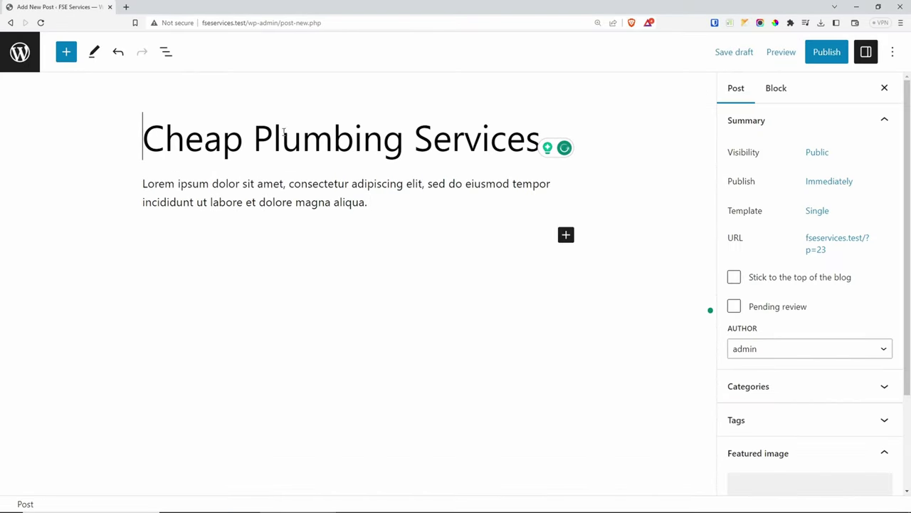
pyautogui.scroll(-2, 733, 413)
# Step: Set the paint-roller image as featured, retitle to 'Cheap Painting Services', and publish
pyautogui.click(769, 421)
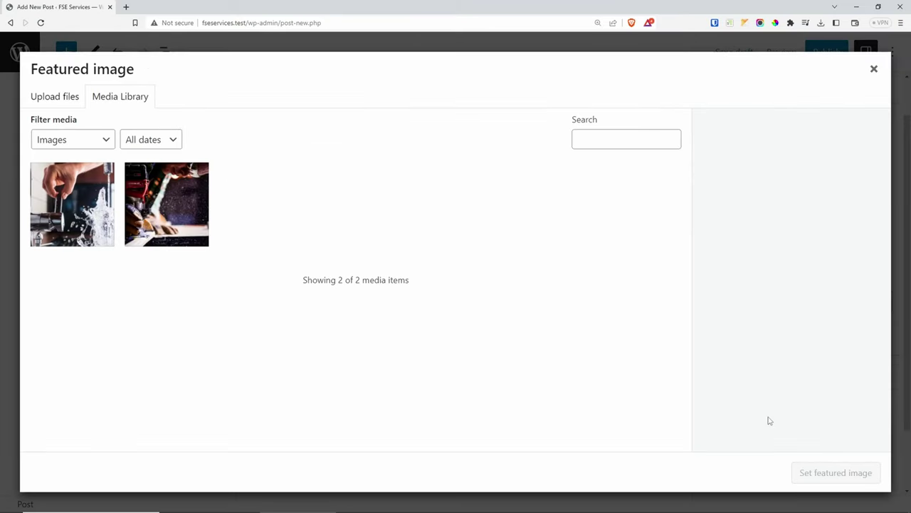
pyautogui.moveTo(793, 271); pyautogui.dragTo(306, 274)
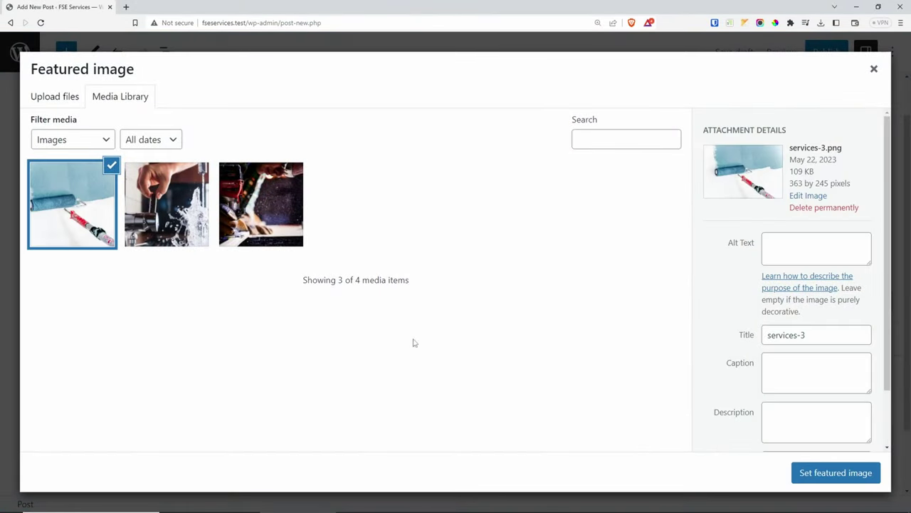
pyautogui.click(831, 473)
pyautogui.doubleClick(346, 132)
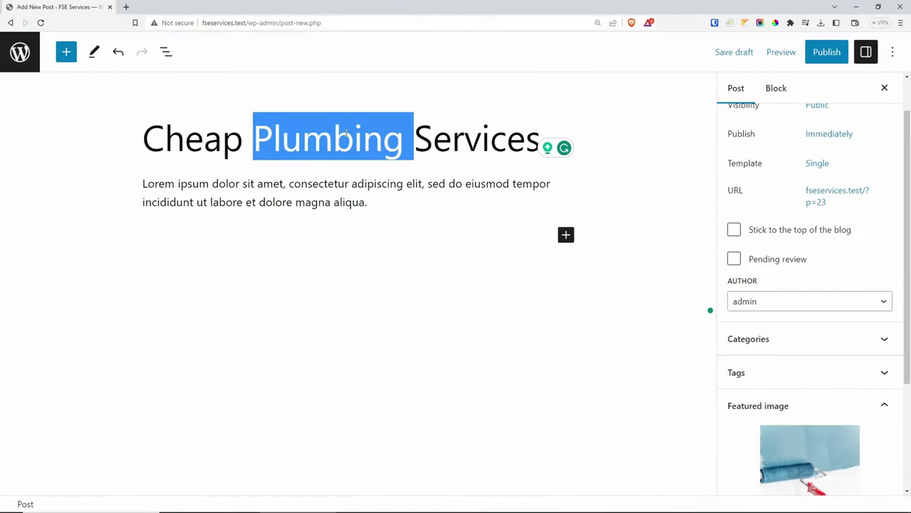
pyautogui.write('Painting')
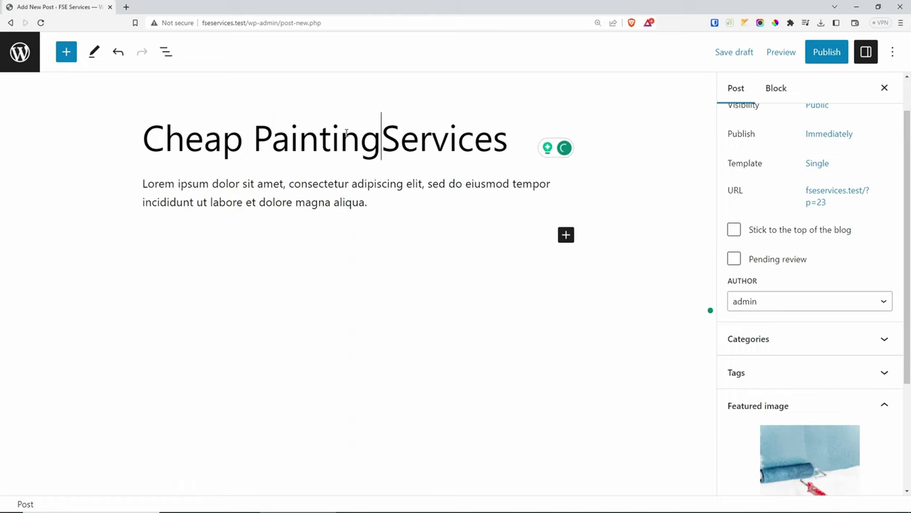
pyautogui.click(820, 55)
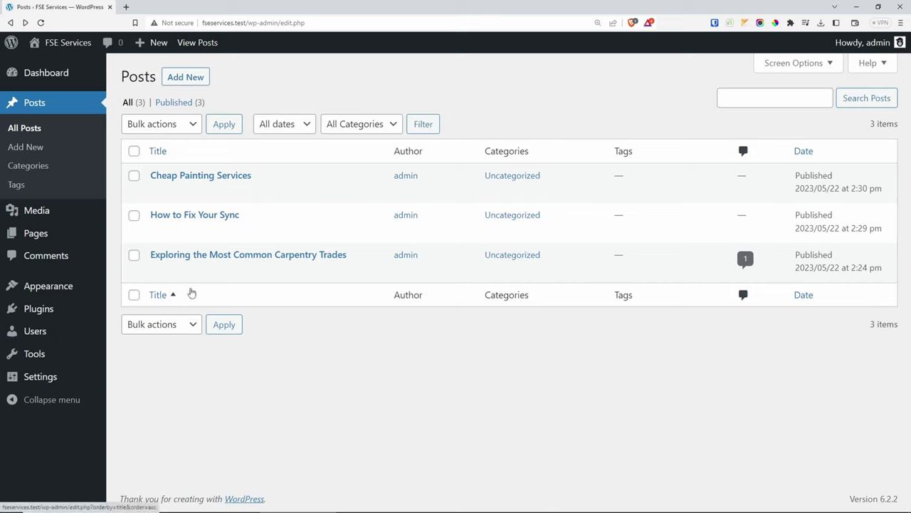
pyautogui.click(50, 310)
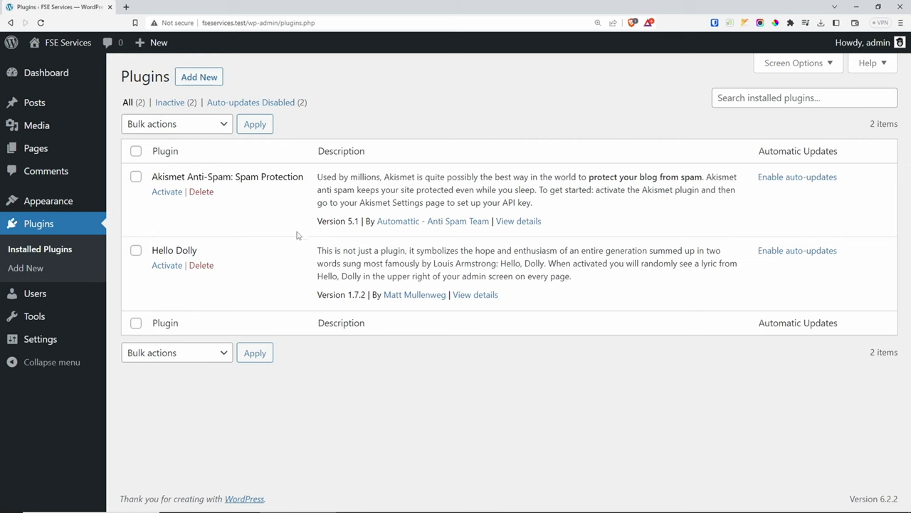
# Step: Search the plugin directory for 'svg', then install and activate Safe SVG
pyautogui.click(184, 82)
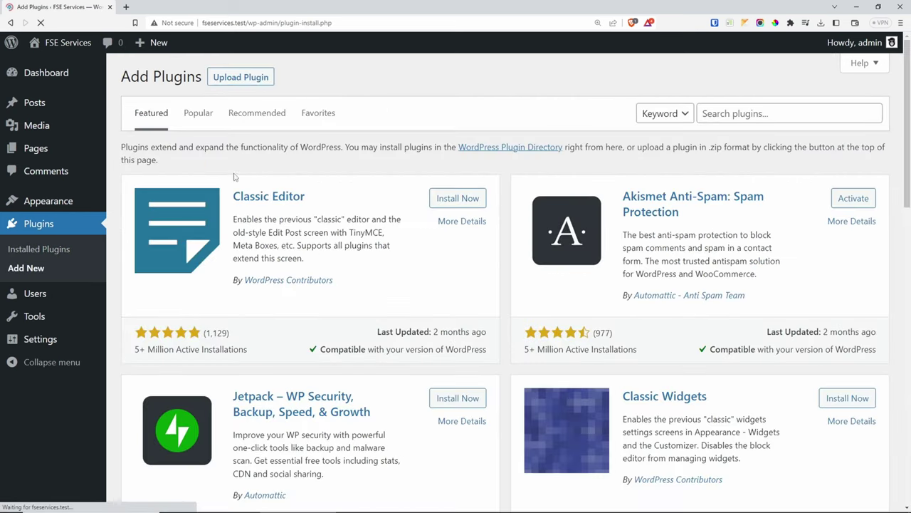
pyautogui.click(739, 114)
pyautogui.write('svg')
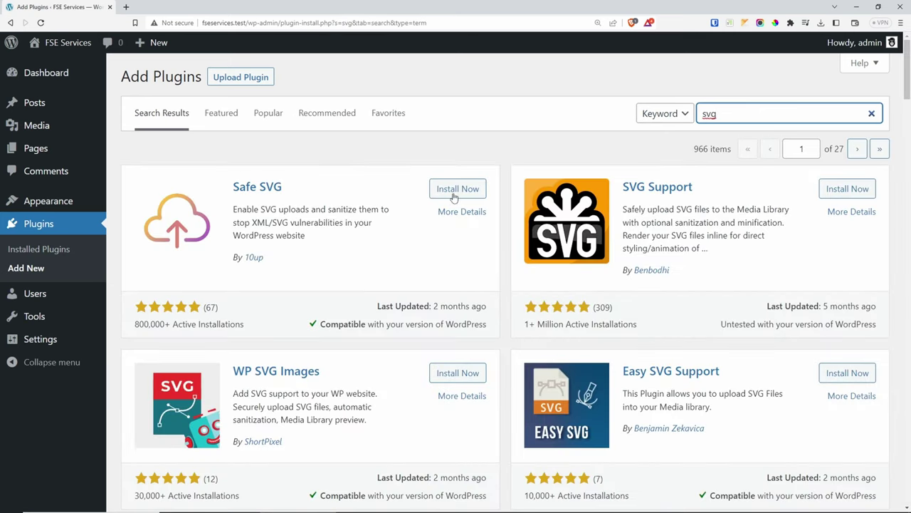
pyautogui.click(452, 190)
pyautogui.click(441, 191)
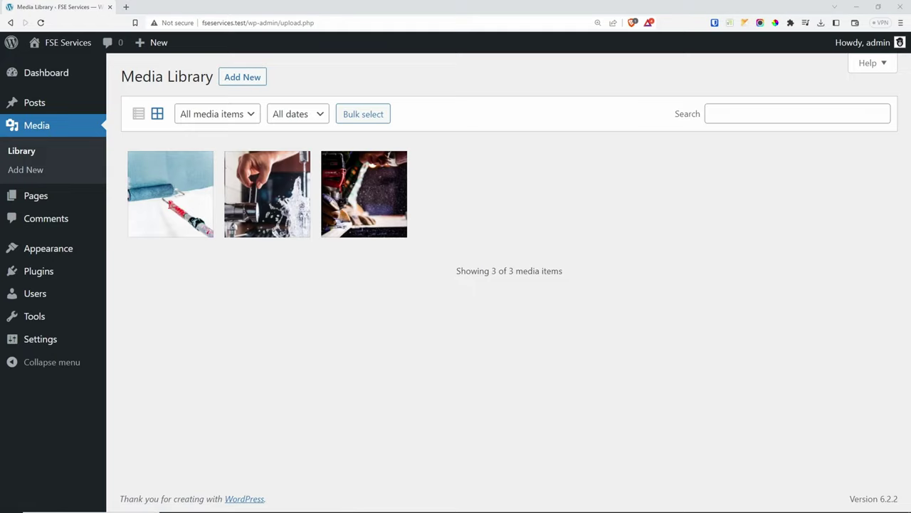
# Step: Drag the batch of images, including logo.svg, into the Media Library and check logo.svg's attachment details
pyautogui.moveTo(910, 206); pyautogui.dragTo(569, 213)
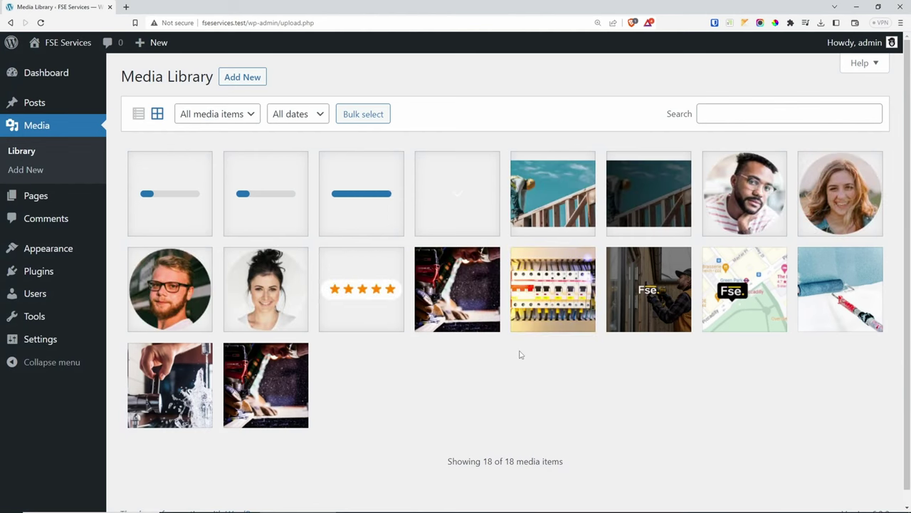
pyautogui.click(178, 219)
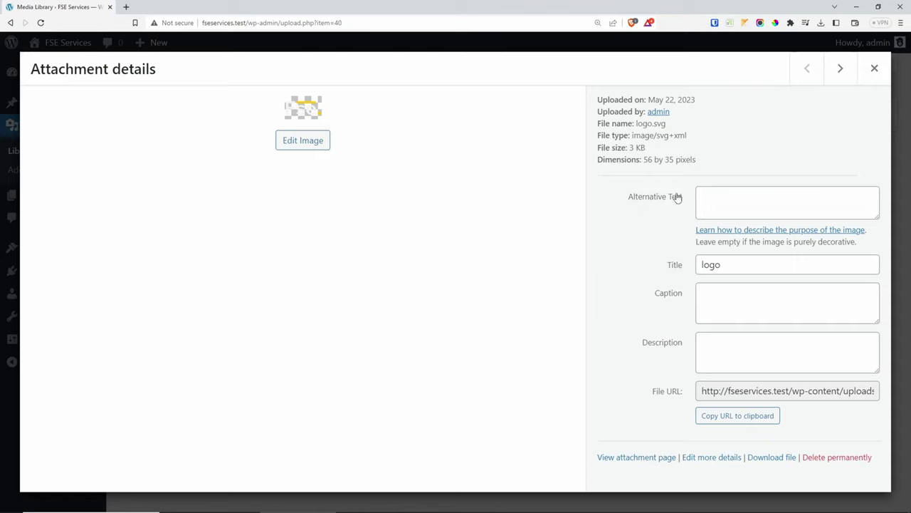
pyautogui.click(874, 68)
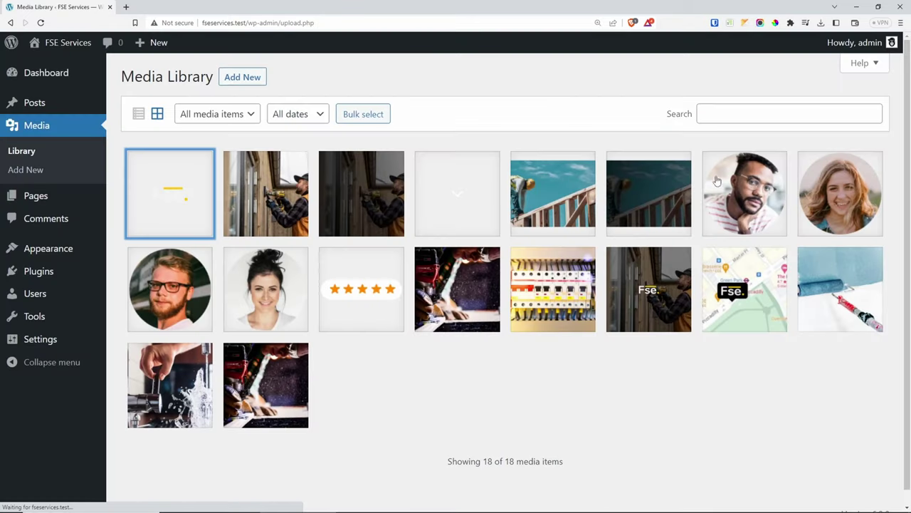
# Step: Search Plugins > Add New for 'create block theme' and install Create Block Theme
pyautogui.click(39, 271)
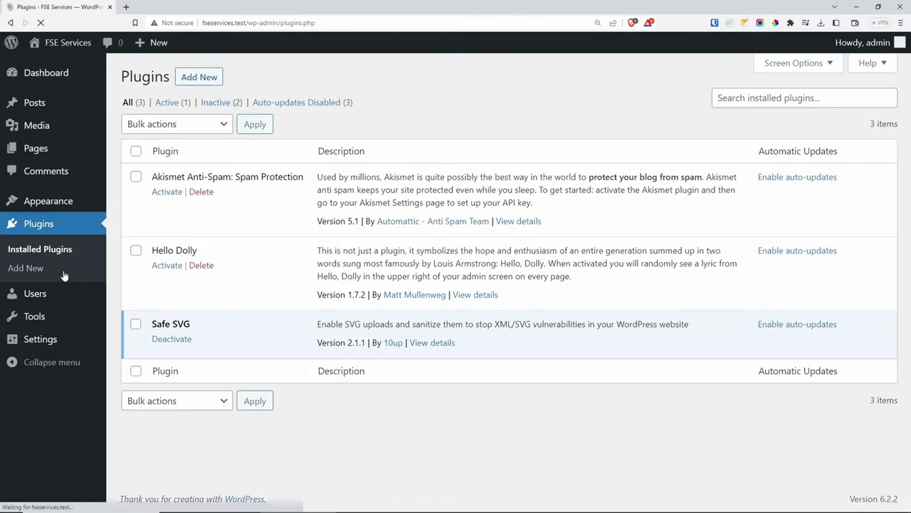
pyautogui.click(199, 78)
pyautogui.click(783, 113)
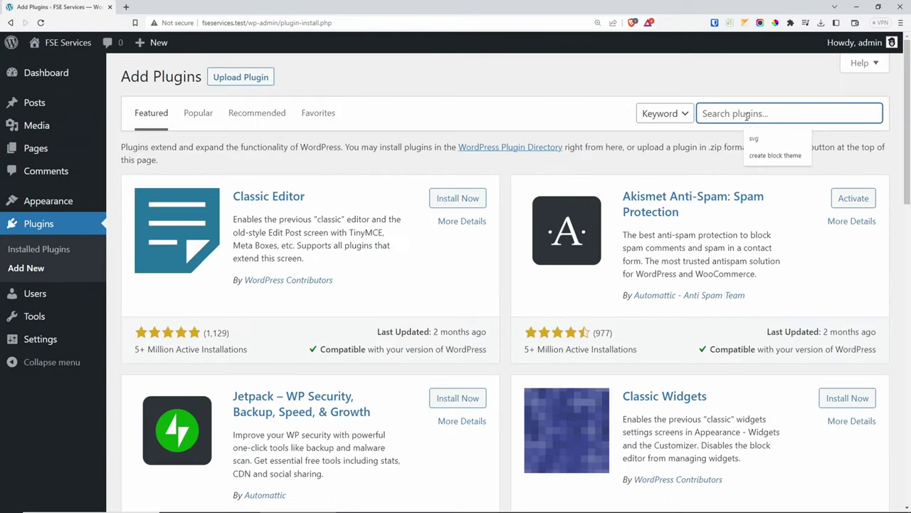
pyautogui.click(786, 156)
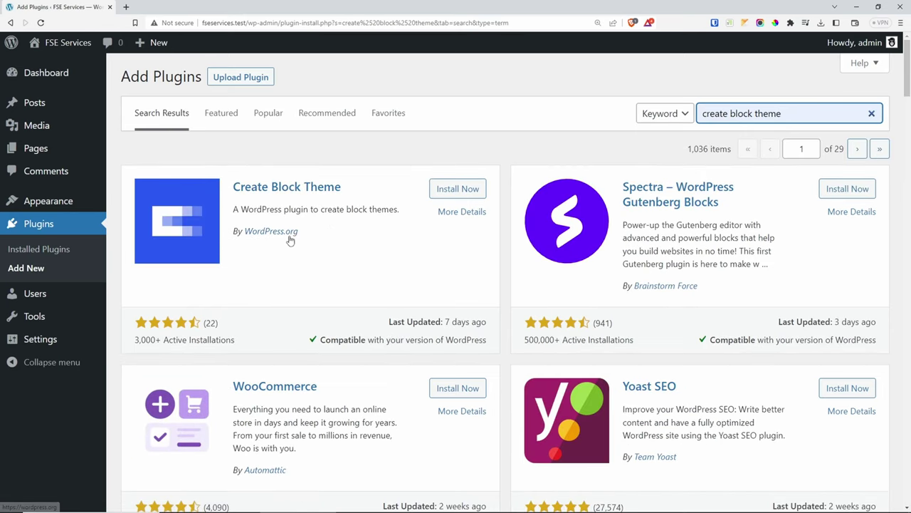
pyautogui.click(460, 190)
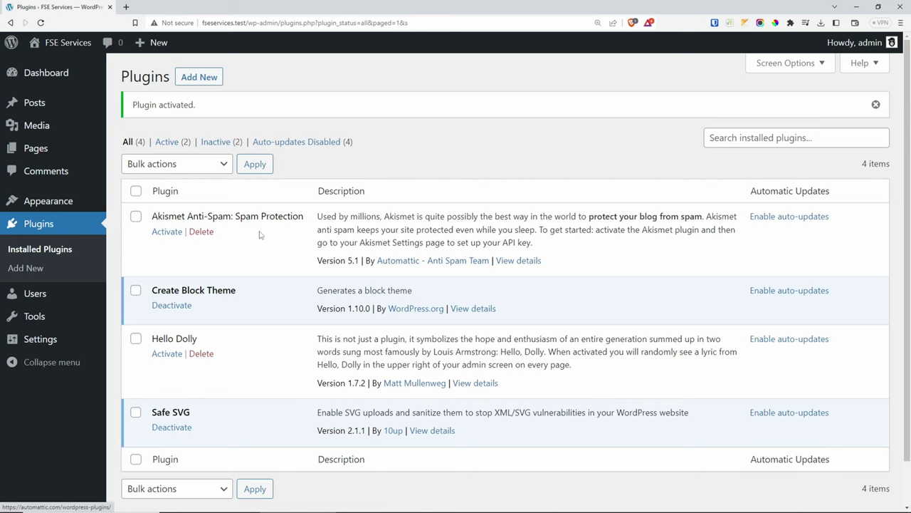
# Step: View the installed themes list, then open the Create Block Theme page under Appearance
pyautogui.click(47, 201)
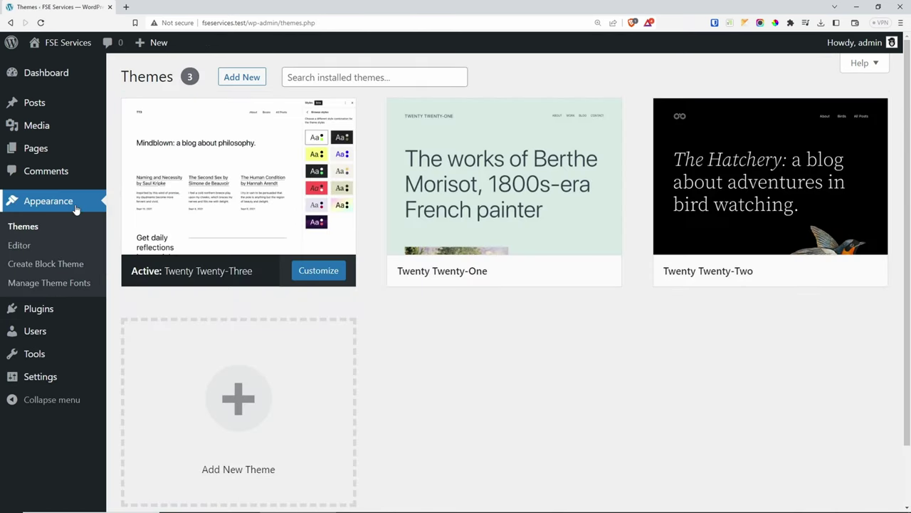
pyautogui.moveTo(285, 128)
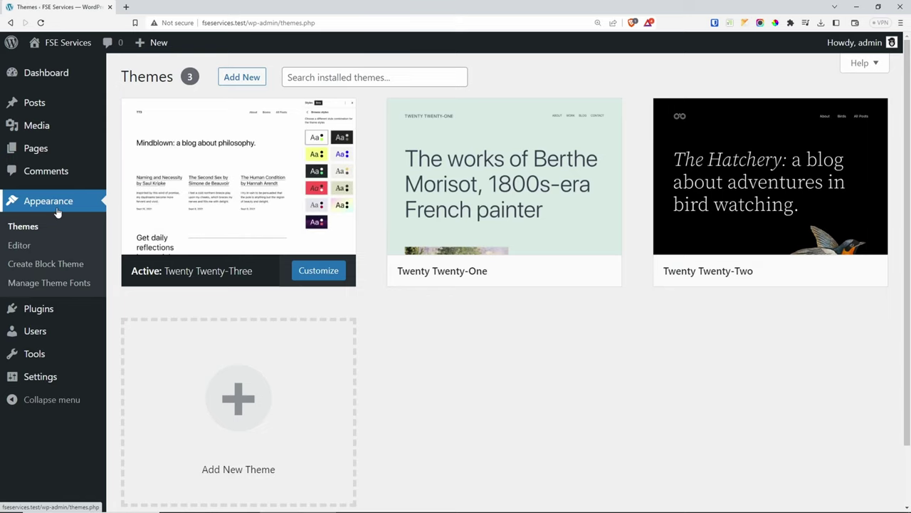
pyautogui.click(55, 267)
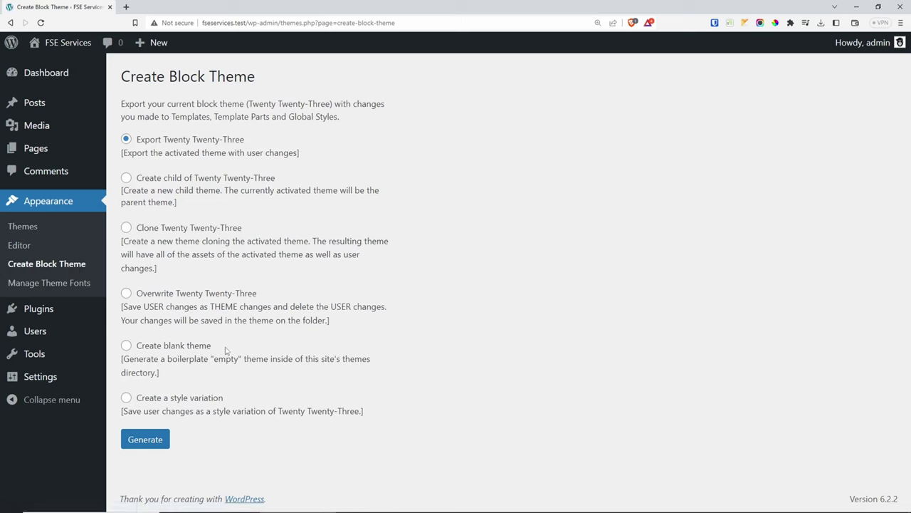
# Step: Choose Create blank theme, name it FSE Services and enter the theme author name
pyautogui.click(127, 346)
pyautogui.click(445, 141)
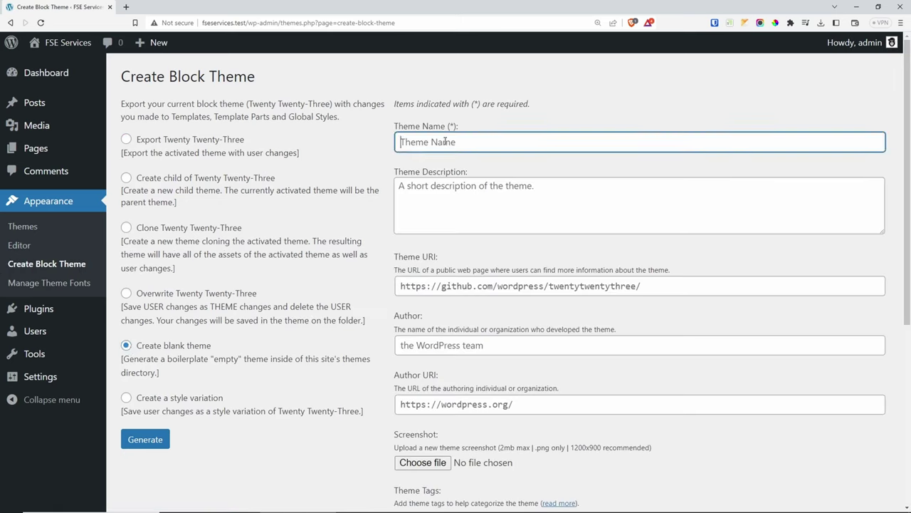
pyautogui.write('FSE Services')
pyautogui.click(476, 186)
pyautogui.scroll(-2, 467, 209)
pyautogui.click(475, 194)
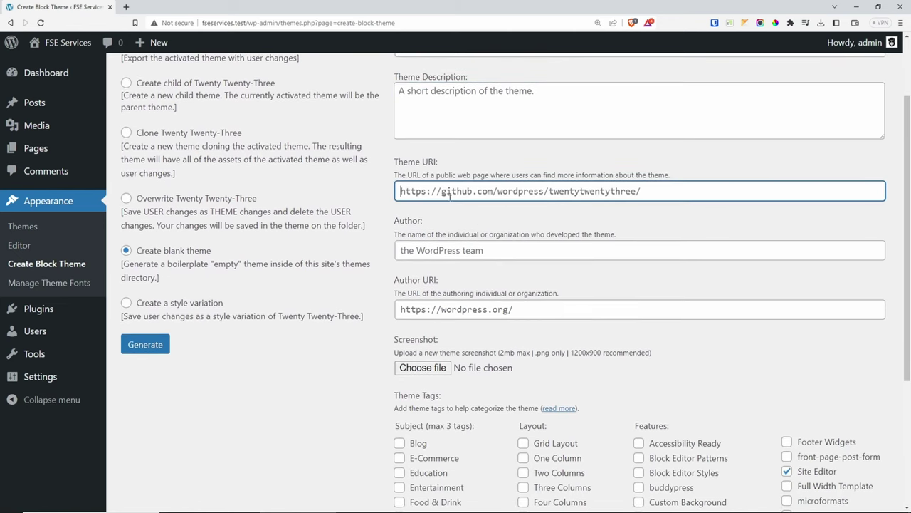
pyautogui.scroll(-2, 467, 199)
pyautogui.click(465, 162)
pyautogui.write('Raddy')
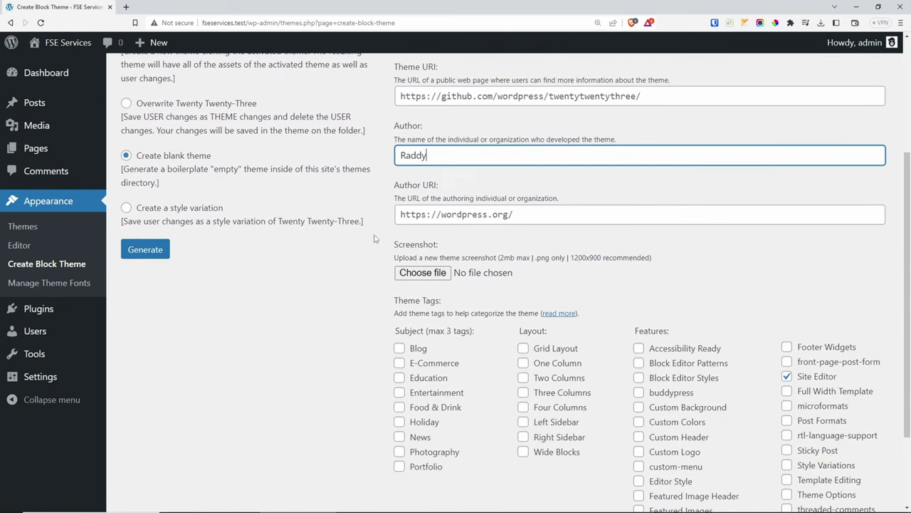
pyautogui.click(377, 238)
pyautogui.click(385, 215)
pyautogui.scroll(-1, 335, 279)
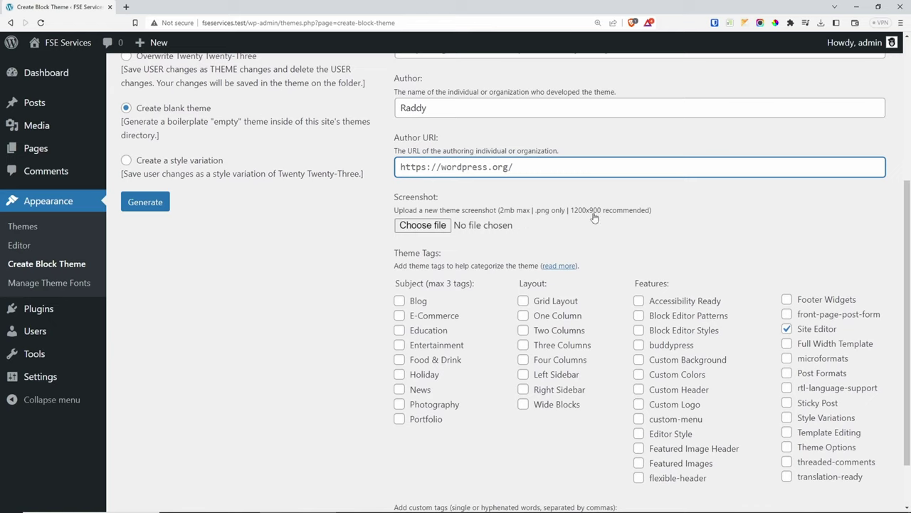
# Step: Set screenshot.png from Assets/Exports as the theme preview and generate the blank theme
pyautogui.click(413, 227)
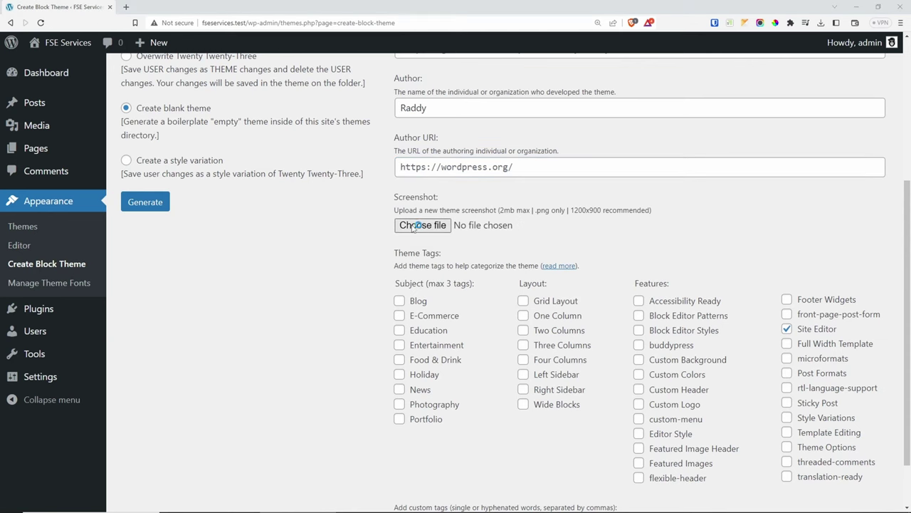
pyautogui.moveTo(200, 4); pyautogui.dragTo(428, 113)
pyautogui.click(369, 133)
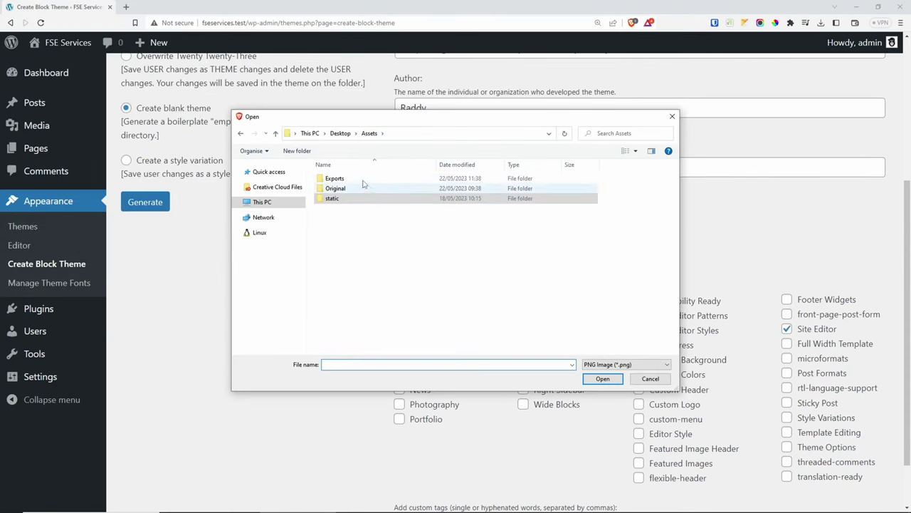
pyautogui.doubleClick(363, 181)
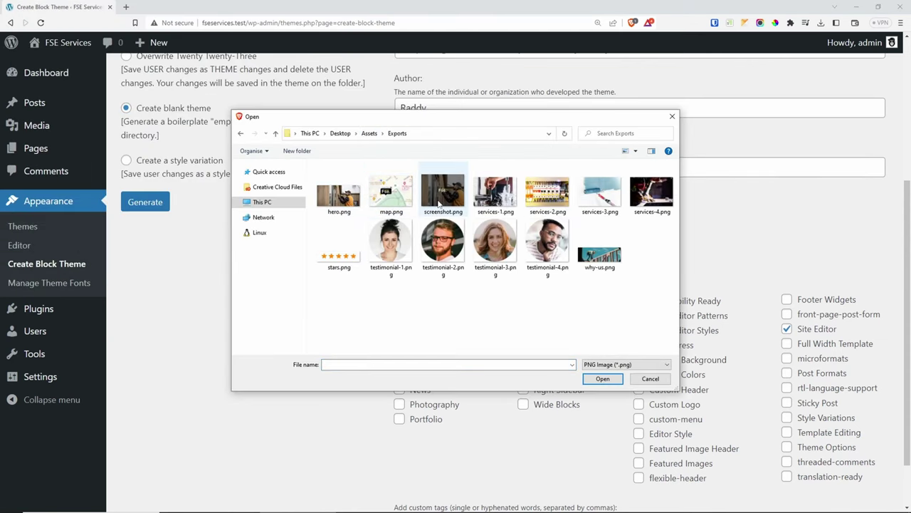
pyautogui.doubleClick(445, 207)
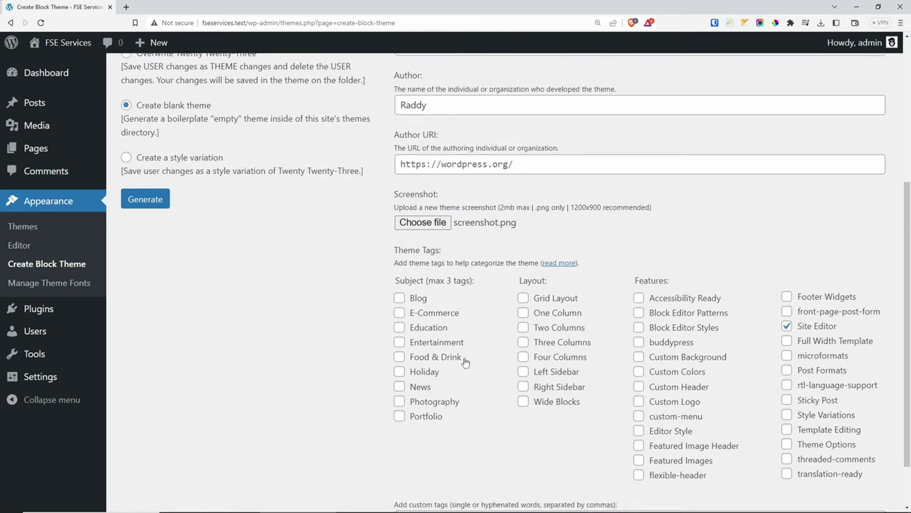
pyautogui.scroll(-2, 630, 394)
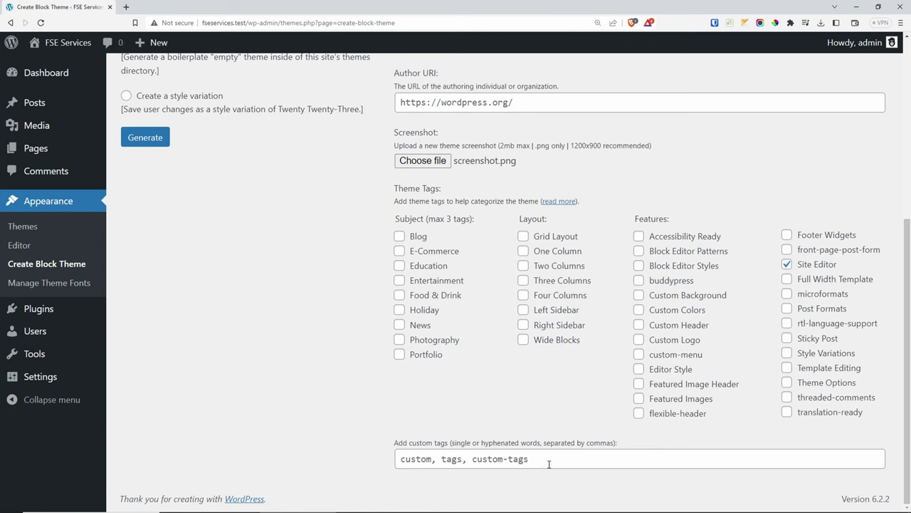
pyautogui.scroll(4, 301, 386)
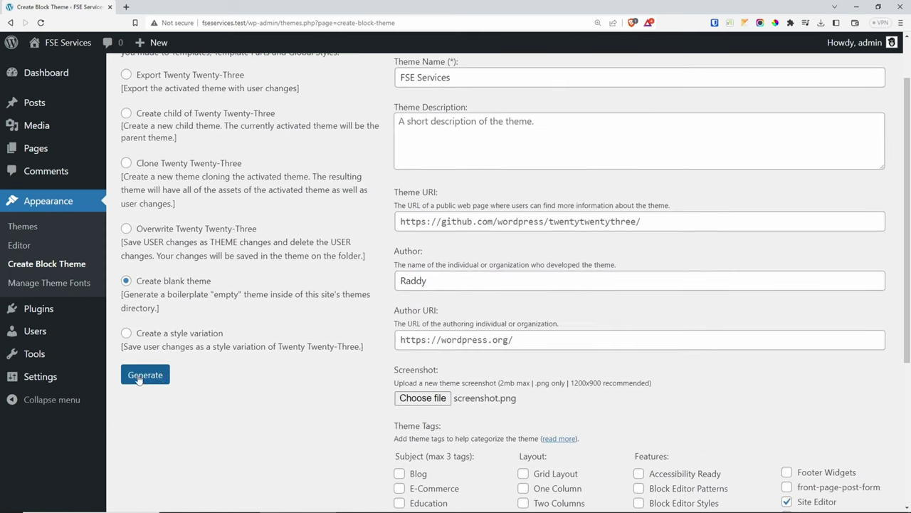
pyautogui.click(146, 375)
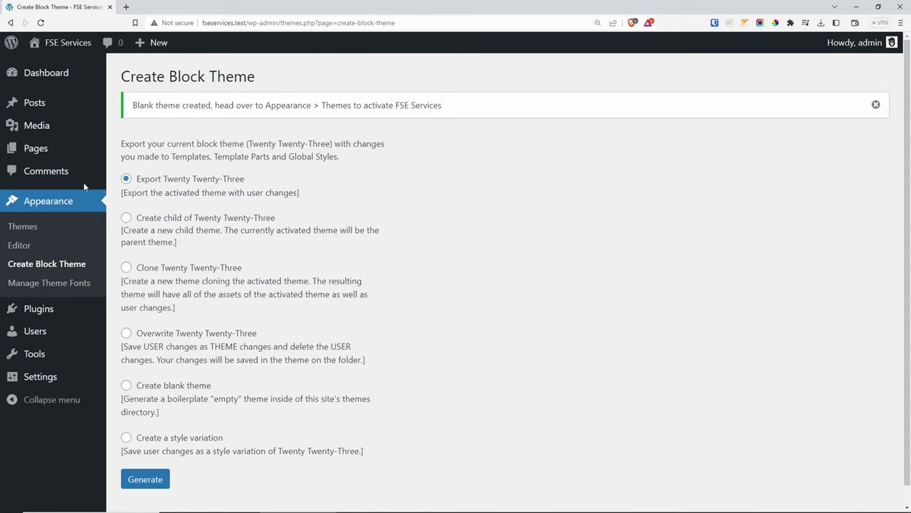
pyautogui.click(58, 204)
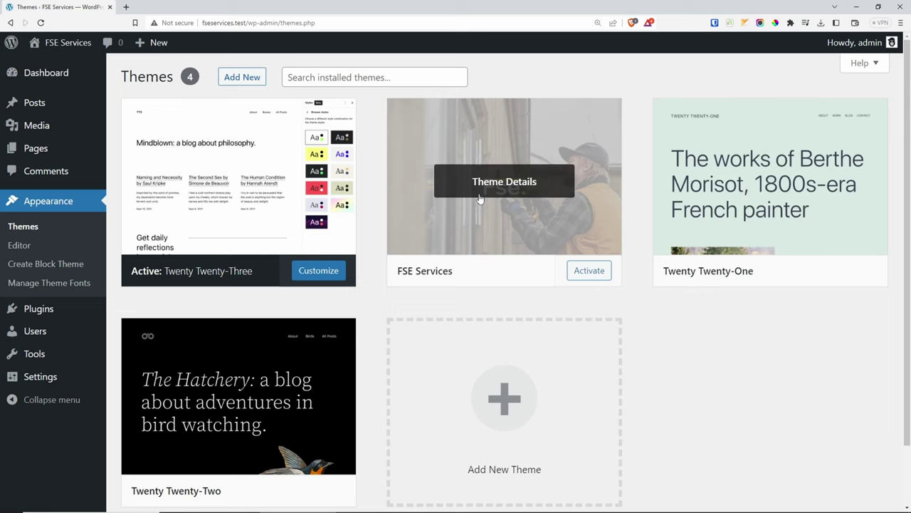
# Step: Activate the FSE Services theme and open the live site in a new tab
pyautogui.click(589, 271)
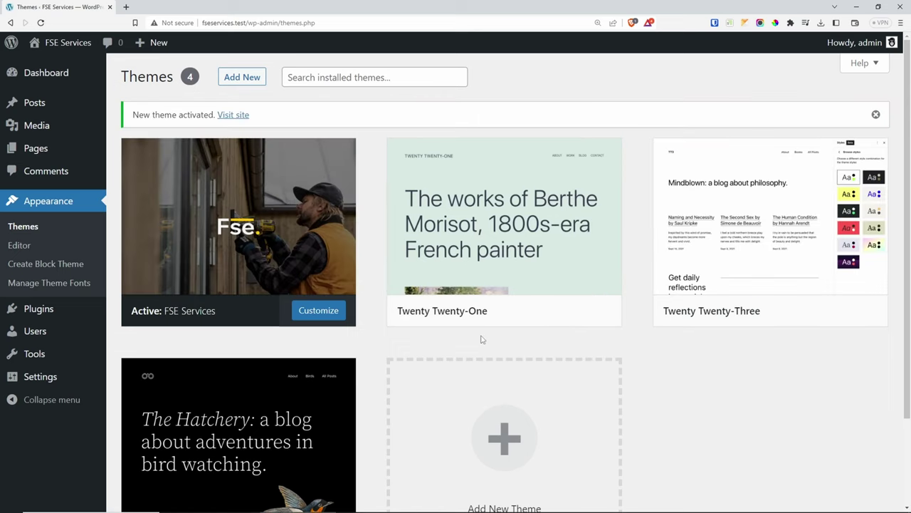
pyautogui.middleClick(233, 115)
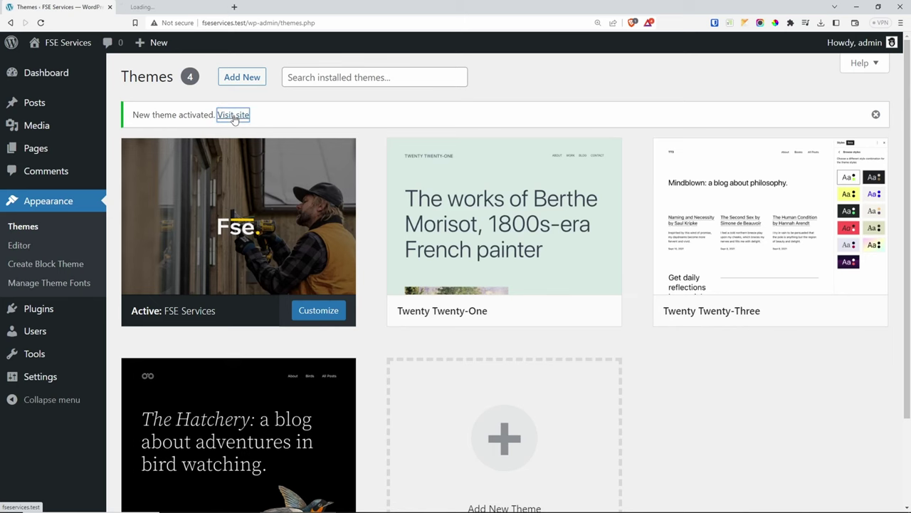
pyautogui.click(182, 8)
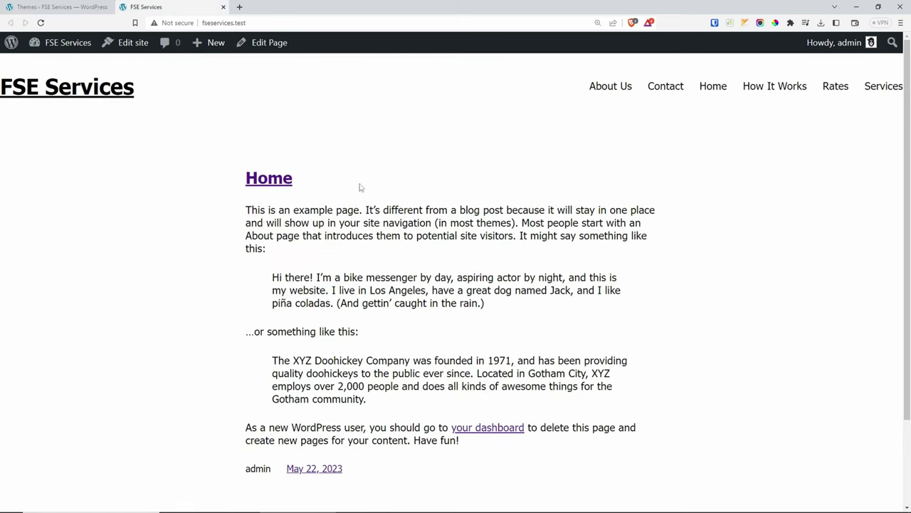
pyautogui.scroll(-2, 331, 327)
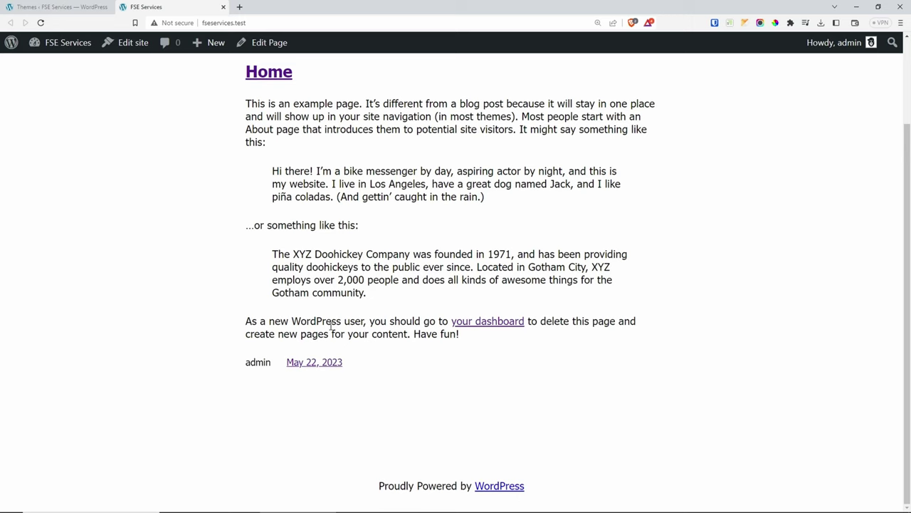
pyautogui.scroll(2, 330, 327)
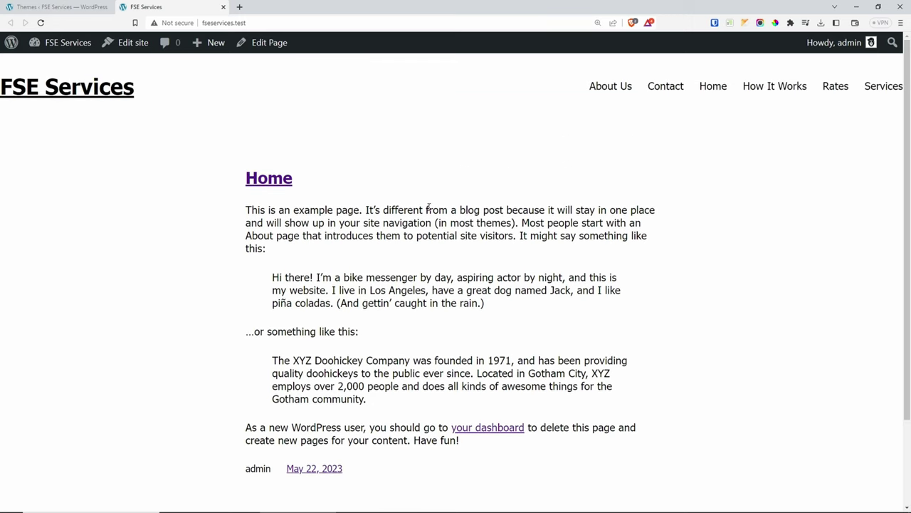
pyautogui.hotkey('ctrl', '-')
pyautogui.hotkey('ctrl', '-')
pyautogui.hotkey('ctrl', '-')
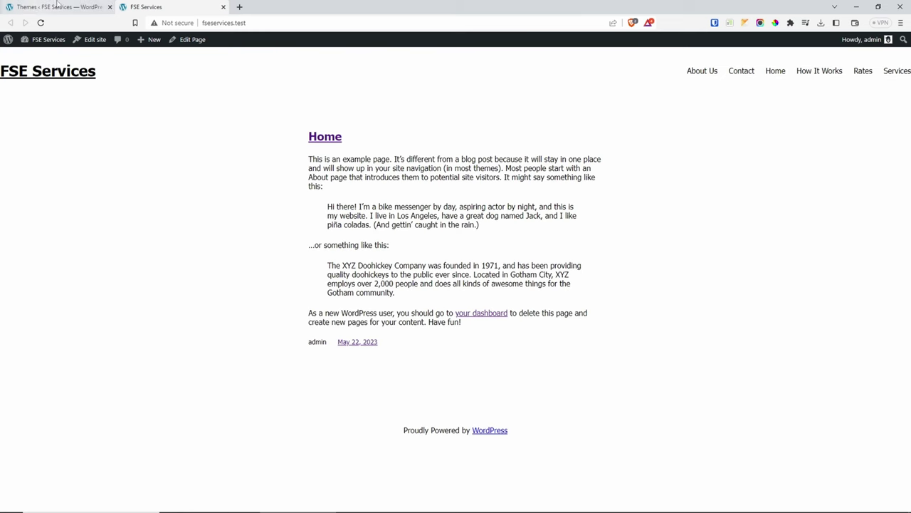
pyautogui.hotkey('ctrl', '+')
pyautogui.hotkey('ctrl', '+')
pyautogui.hotkey('ctrl', '+')
pyautogui.hotkey('ctrl', '+')
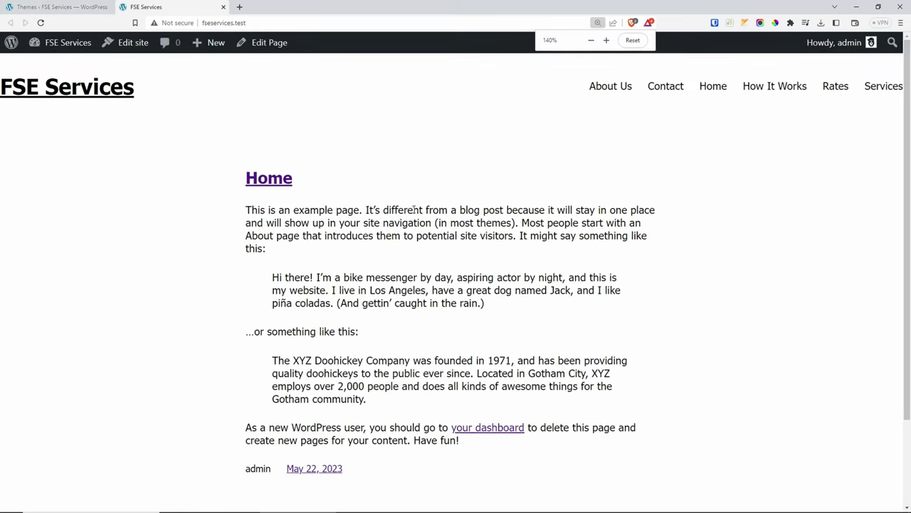
pyautogui.click(63, 7)
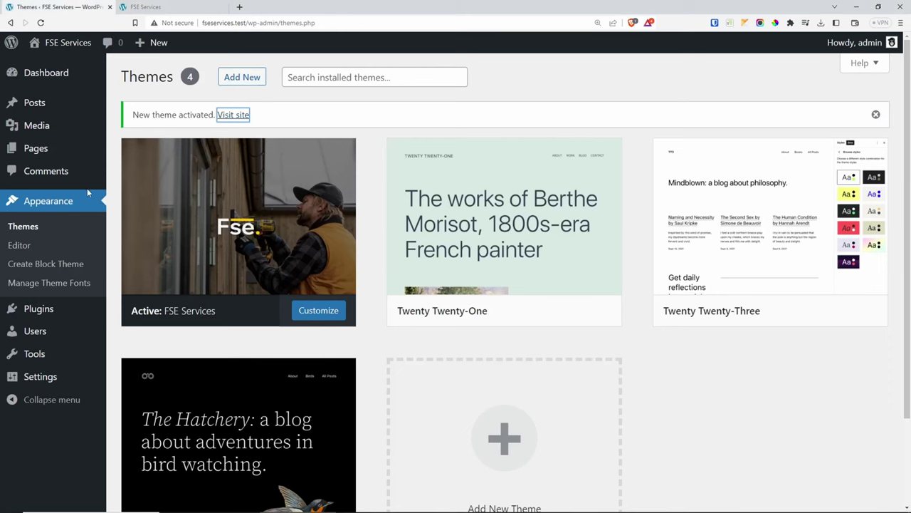
# Step: From Manage Theme Fonts, start adding a Google font and browse the font list without choosing one
pyautogui.click(38, 285)
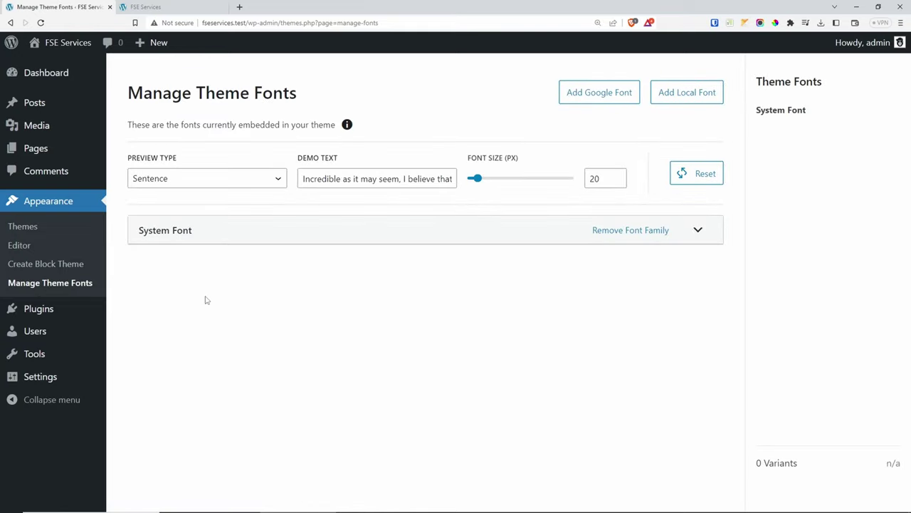
pyautogui.click(596, 94)
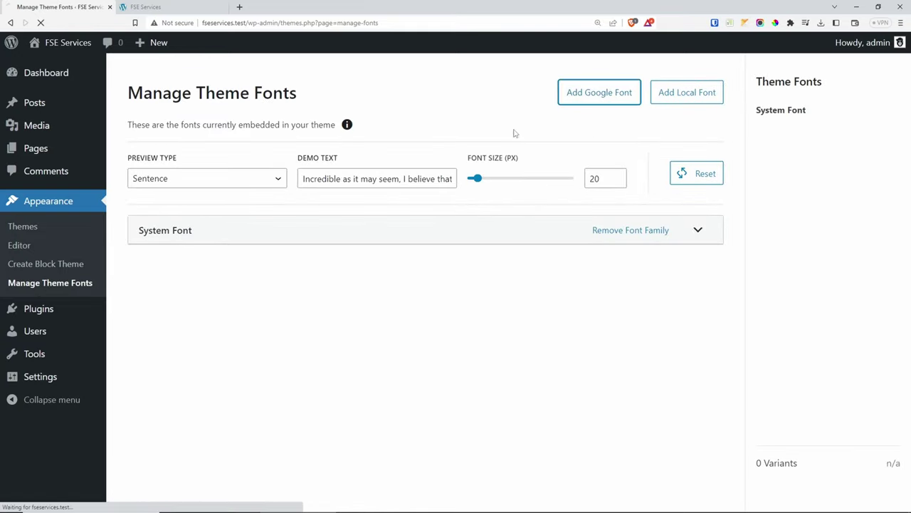
pyautogui.click(262, 182)
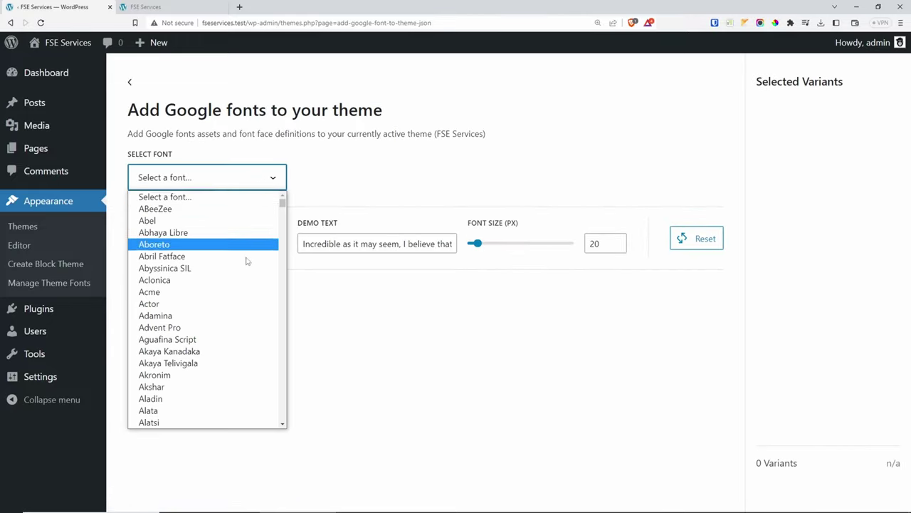
pyautogui.scroll(-15, 242, 271)
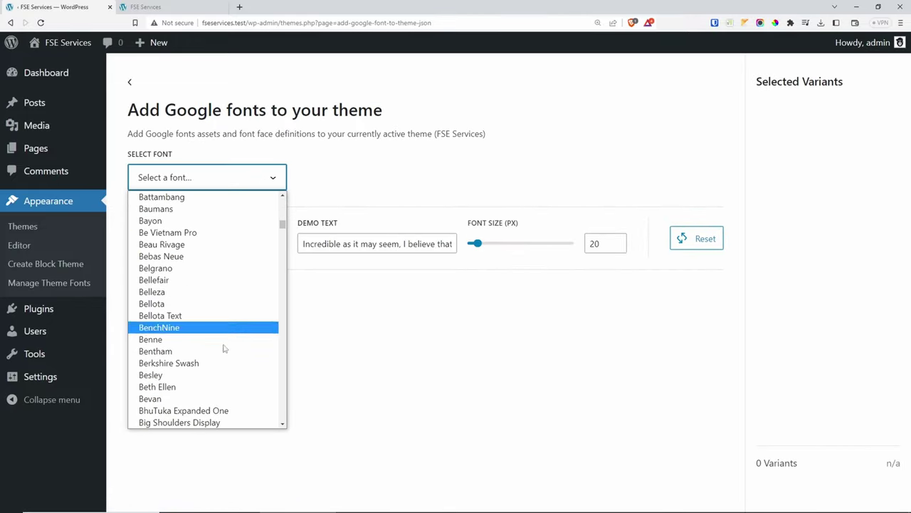
pyautogui.scroll(-15, 224, 341)
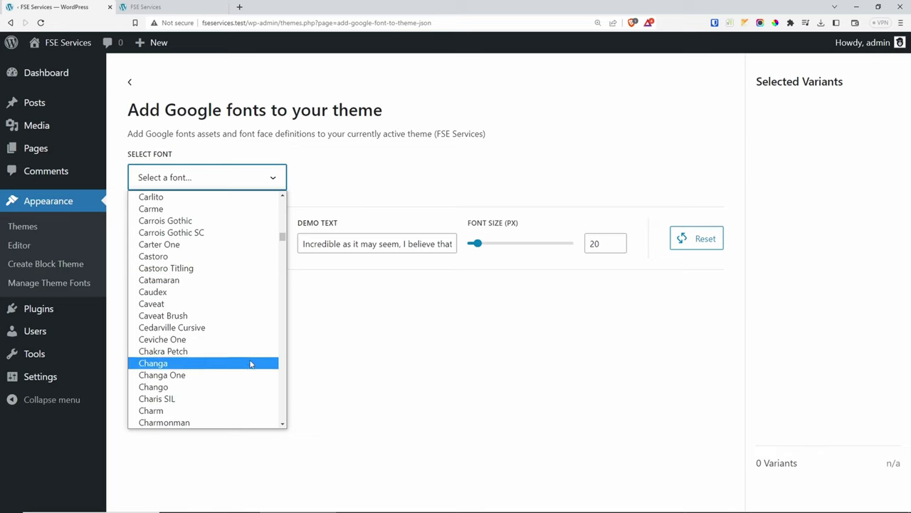
pyautogui.click(349, 323)
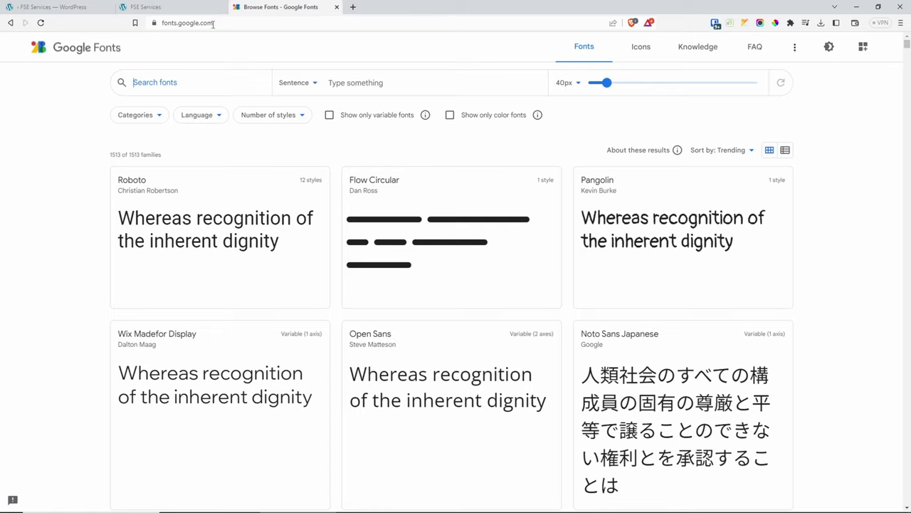
# Step: View the Wix Madefor Display specimen on Google Fonts, then return to the WordPress tab
pyautogui.write('wix')
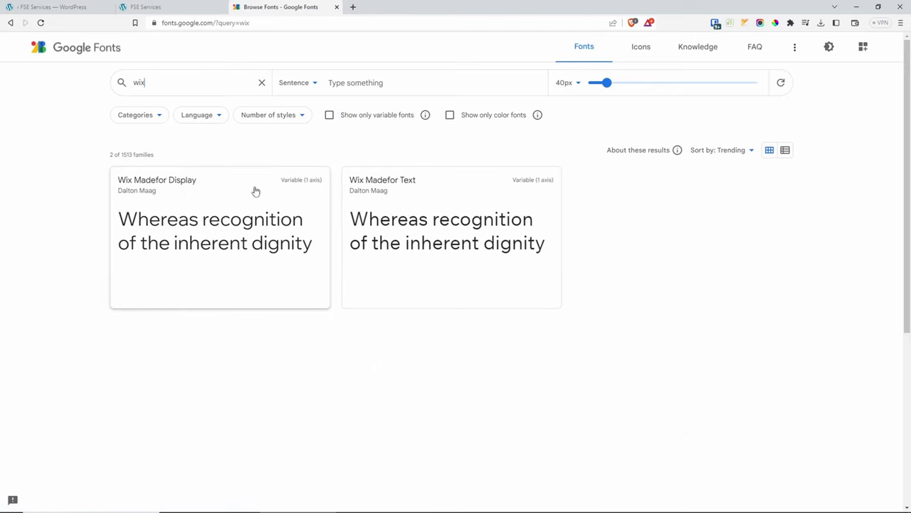
pyautogui.click(230, 205)
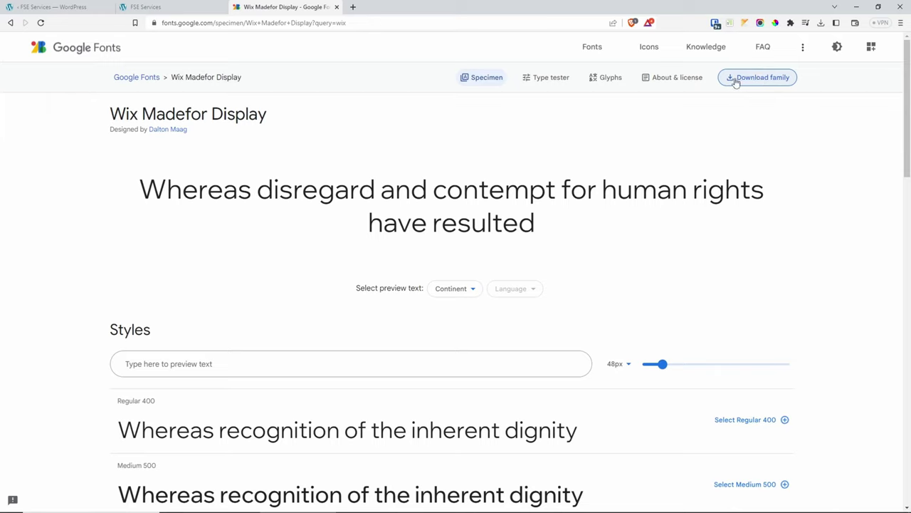
pyautogui.click(72, 12)
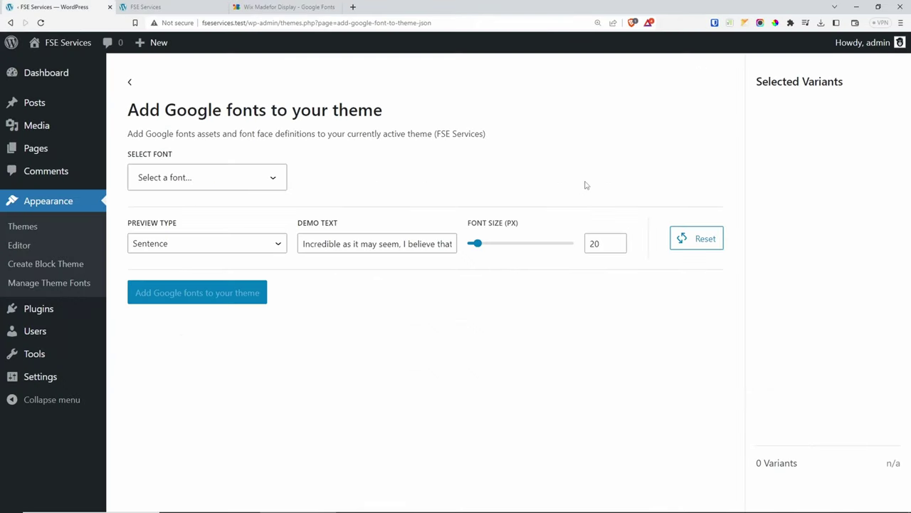
# Step: Upload WixMadeforDisplay-Bold.ttf from Assets/static to the theme as a local font, weight 700
pyautogui.hotkey('alt', 'Left')
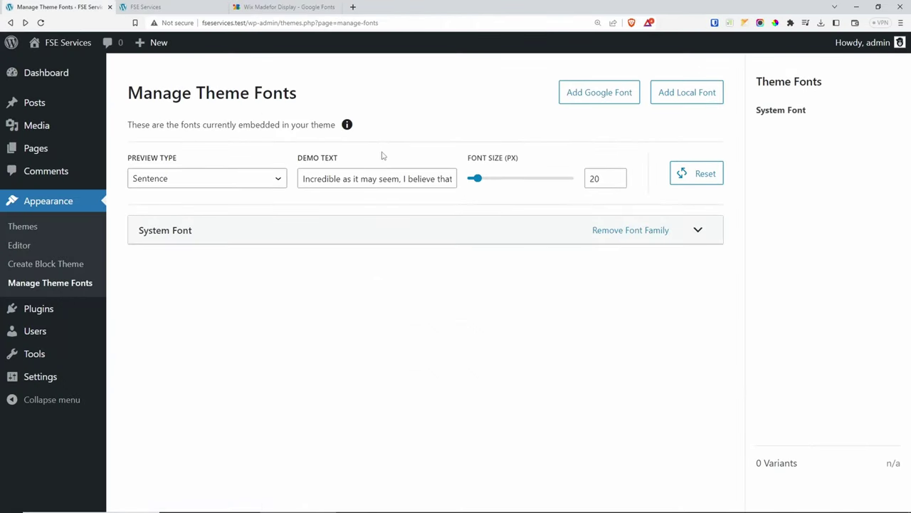
pyautogui.click(688, 98)
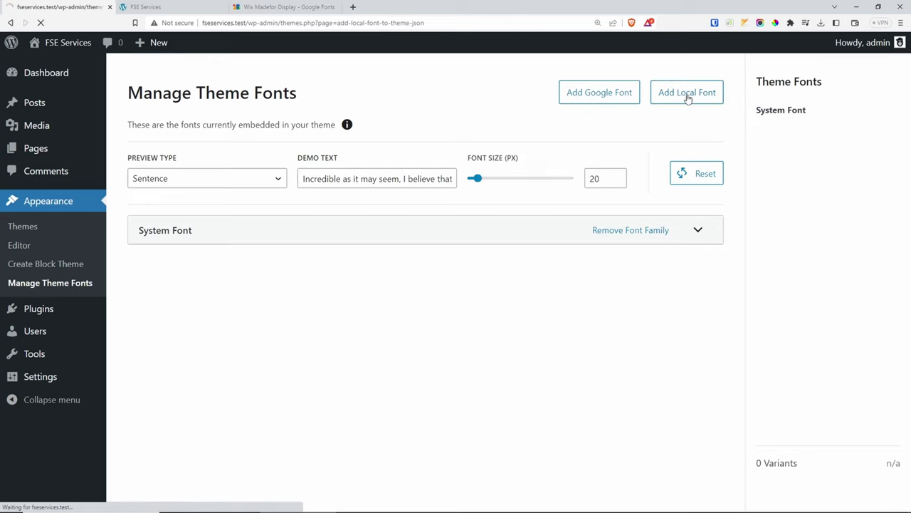
pyautogui.moveTo(128, 200); pyautogui.dragTo(193, 200)
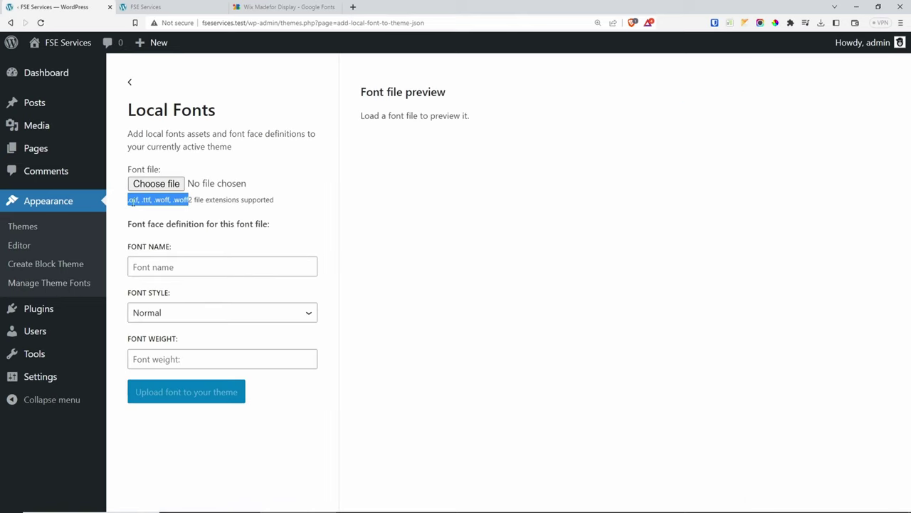
pyautogui.click(132, 201)
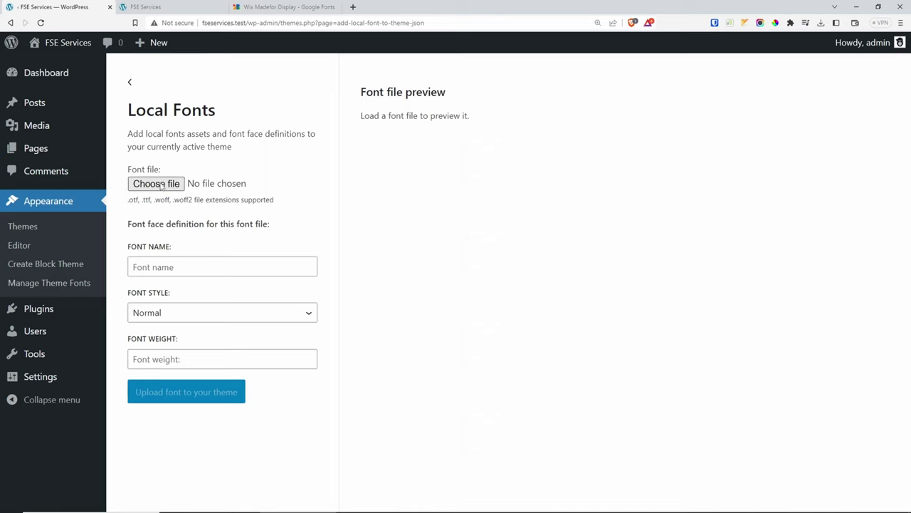
pyautogui.click(180, 184)
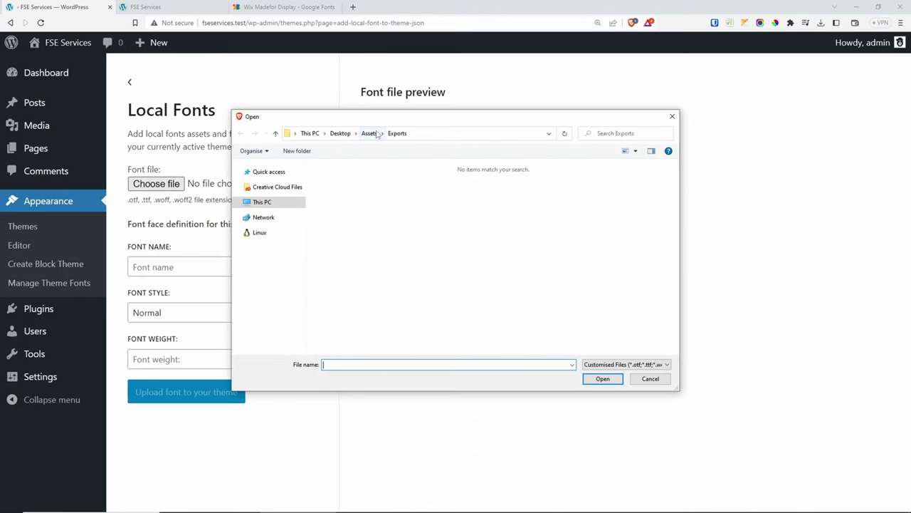
pyautogui.click(369, 133)
pyautogui.doubleClick(334, 198)
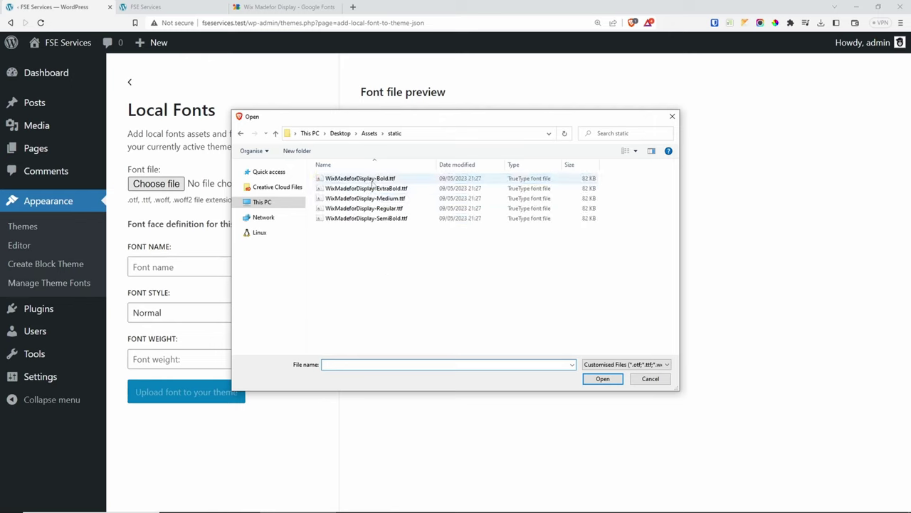
pyautogui.click(362, 178)
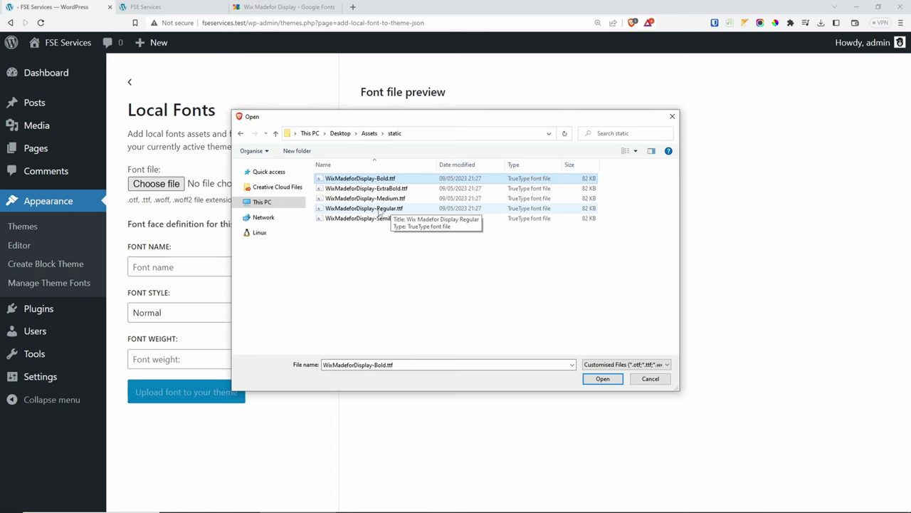
pyautogui.click(602, 378)
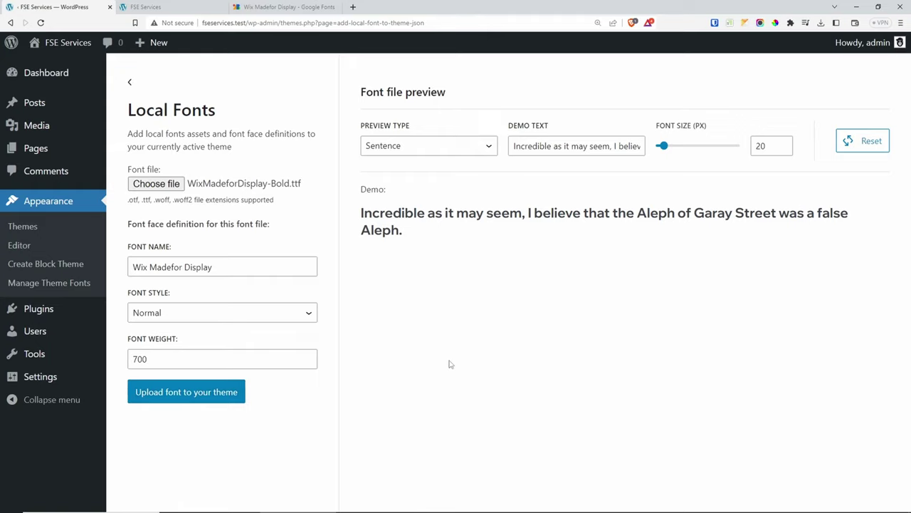
pyautogui.click(186, 392)
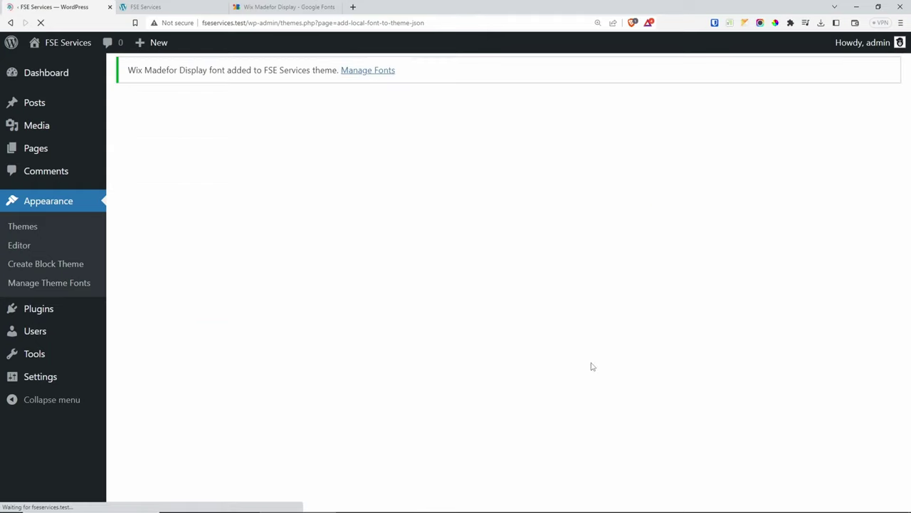
# Step: Upload the Wix Madefor Display Medium (500) and Regular (400) .ttf files to the theme
pyautogui.click(156, 214)
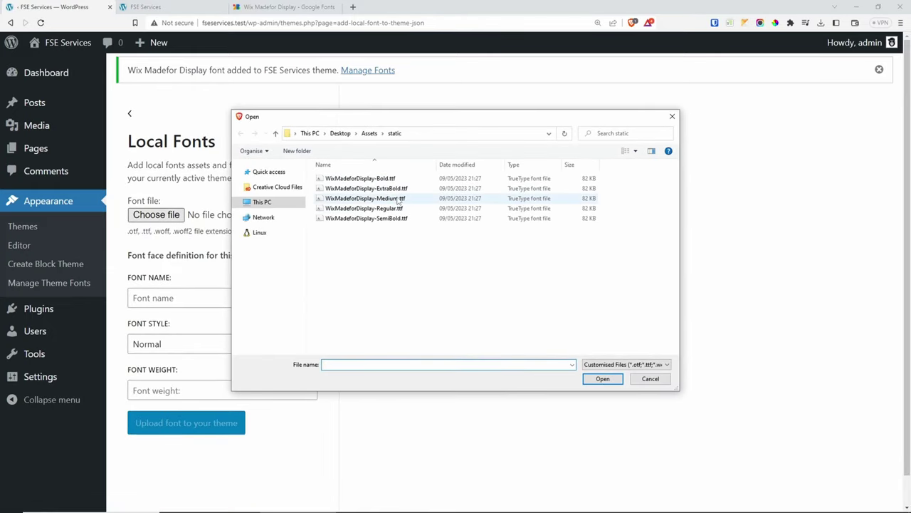
pyautogui.doubleClick(399, 199)
pyautogui.click(214, 422)
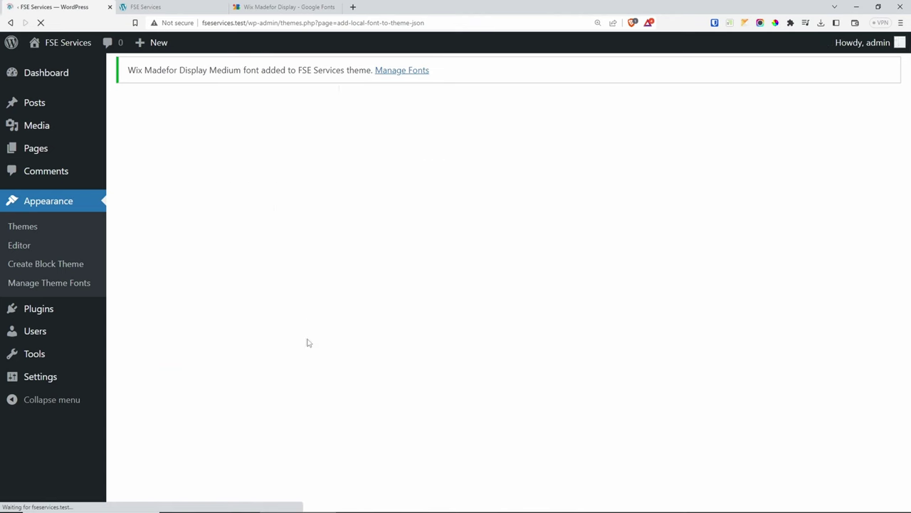
pyautogui.click(155, 215)
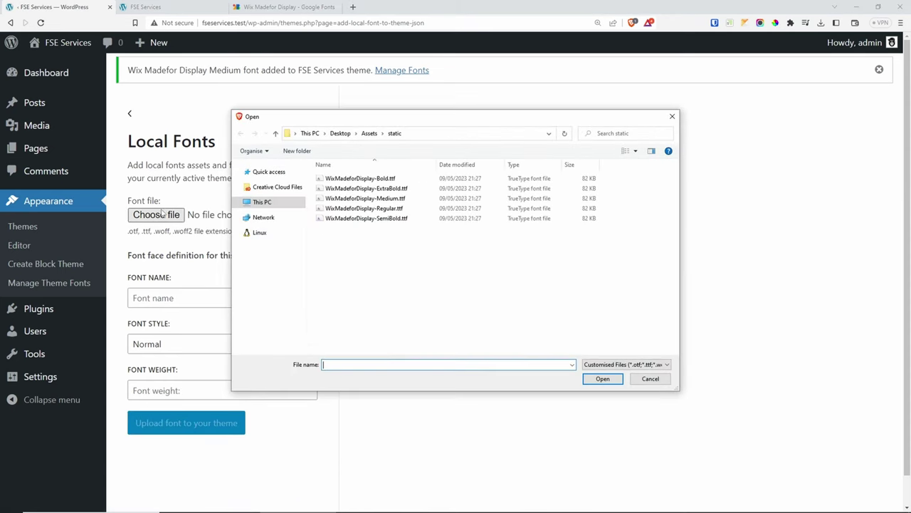
pyautogui.click(376, 208)
pyautogui.click(602, 379)
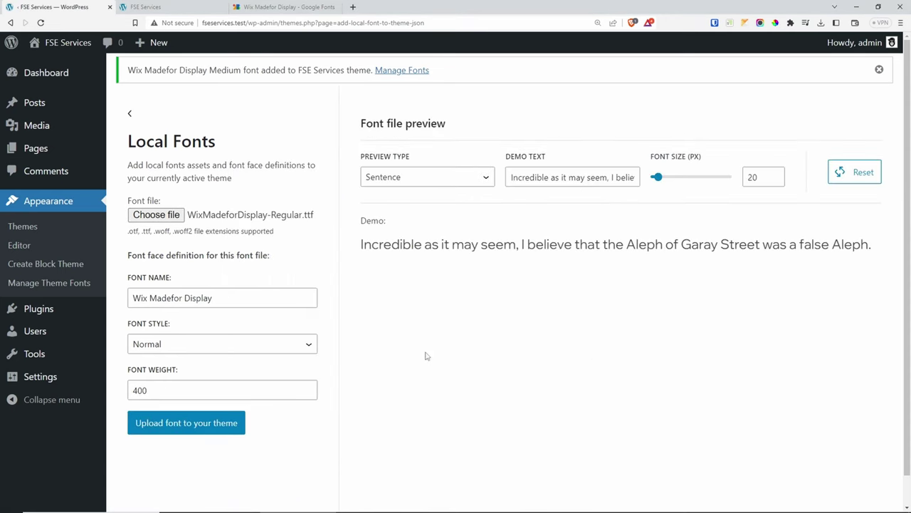
pyautogui.click(158, 427)
# Step: Check the theme's three font variants in Manage Fonts, collapse both families, and go to Themes
pyautogui.click(368, 70)
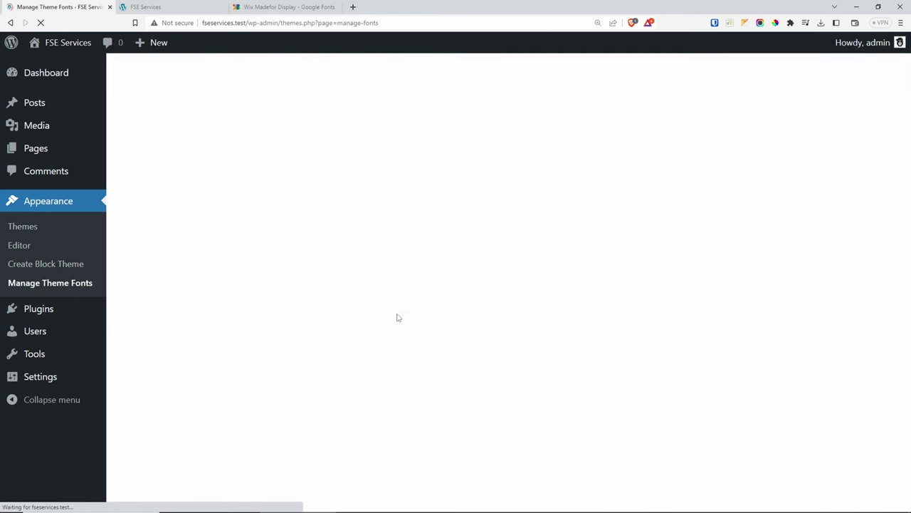
pyautogui.scroll(-2, 456, 328)
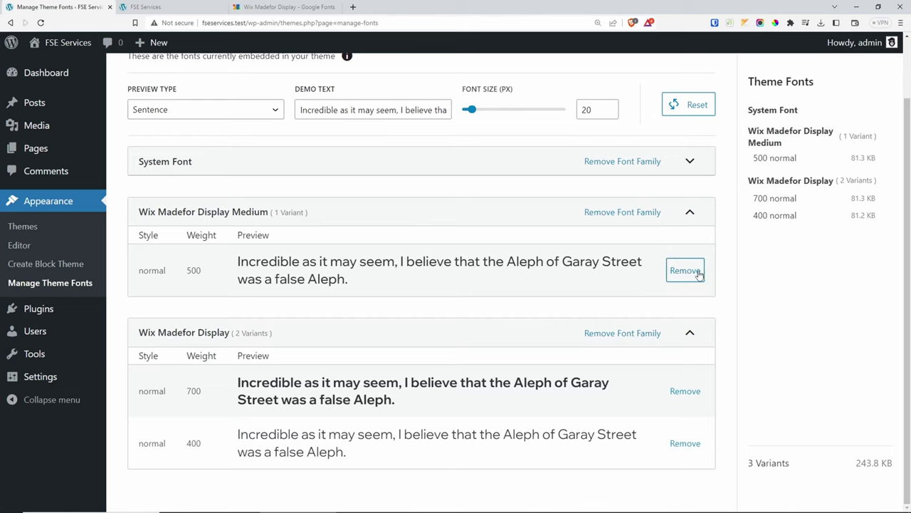
pyautogui.click(690, 212)
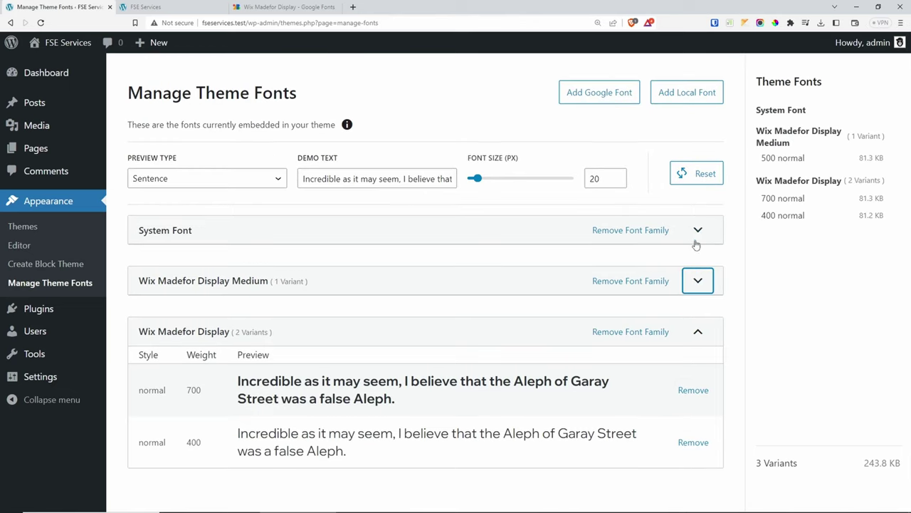
pyautogui.click(700, 333)
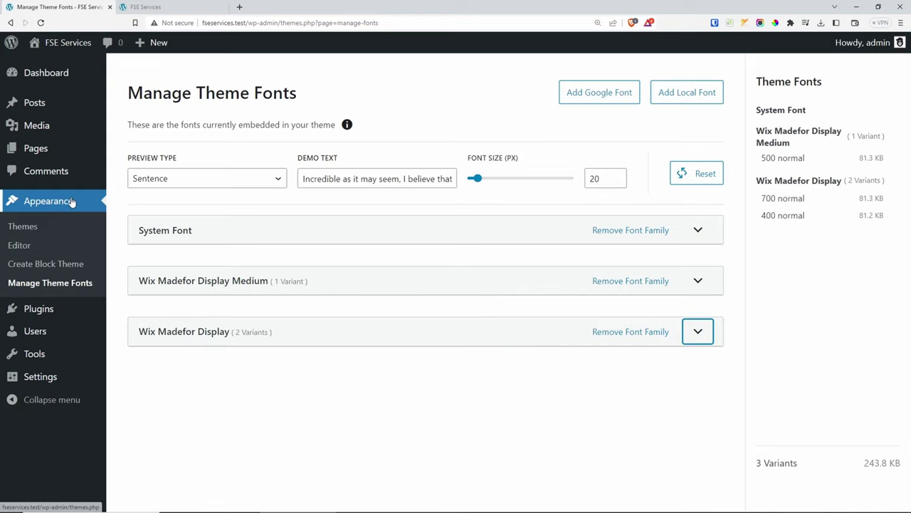
pyautogui.click(22, 227)
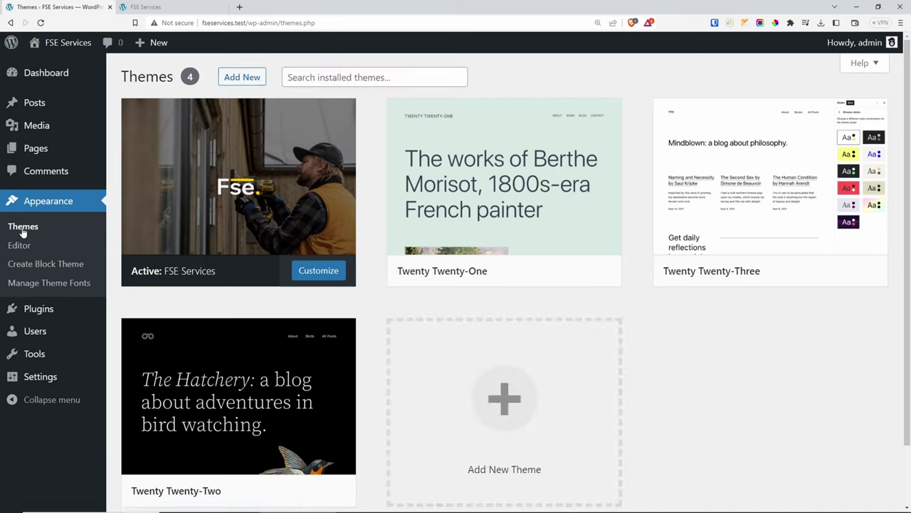
# Step: Customize the active FSE Services theme, adjust browser zoom, and list its templates, which show only Index
pyautogui.click(322, 272)
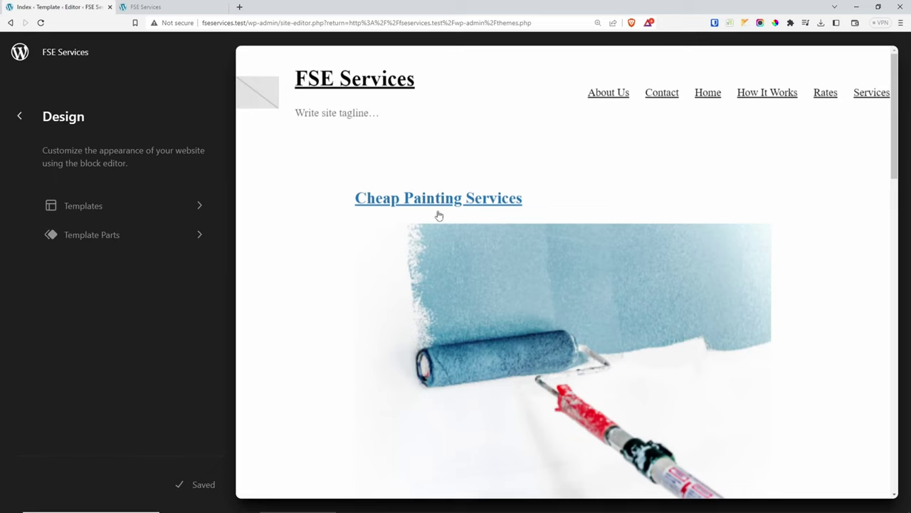
pyautogui.hotkey('ctrl', '-')
pyautogui.hotkey('ctrl', '-')
pyautogui.hotkey('ctrl', '-')
pyautogui.hotkey('ctrl', '-')
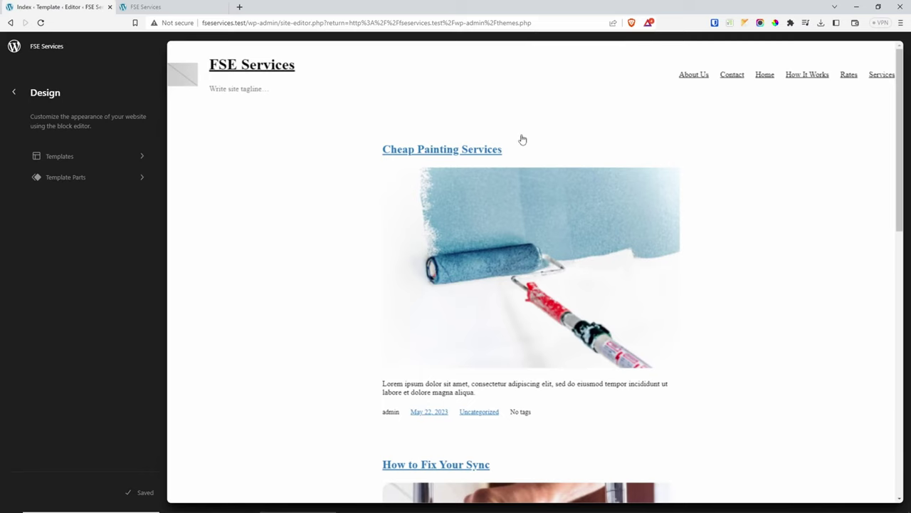
pyautogui.hotkey('ctrl', '+')
pyautogui.hotkey('ctrl', '+')
pyautogui.hotkey('ctrl', '+')
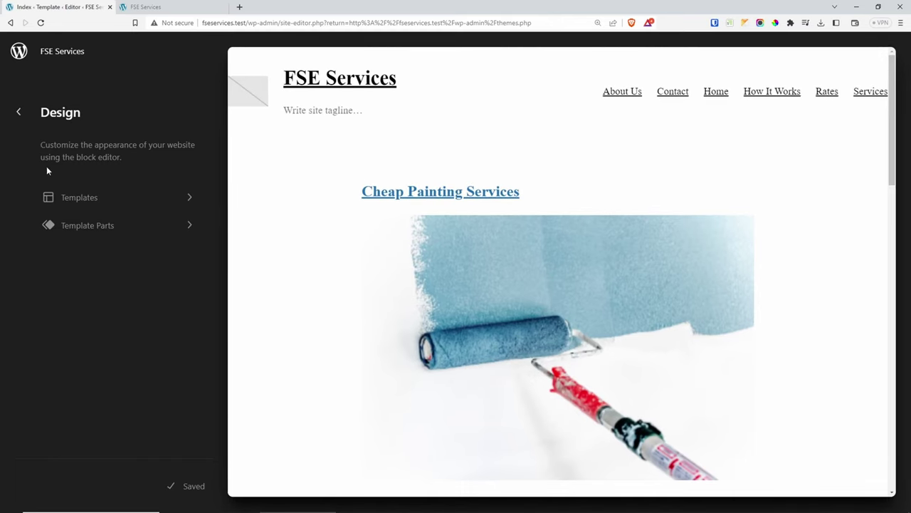
pyautogui.click(140, 202)
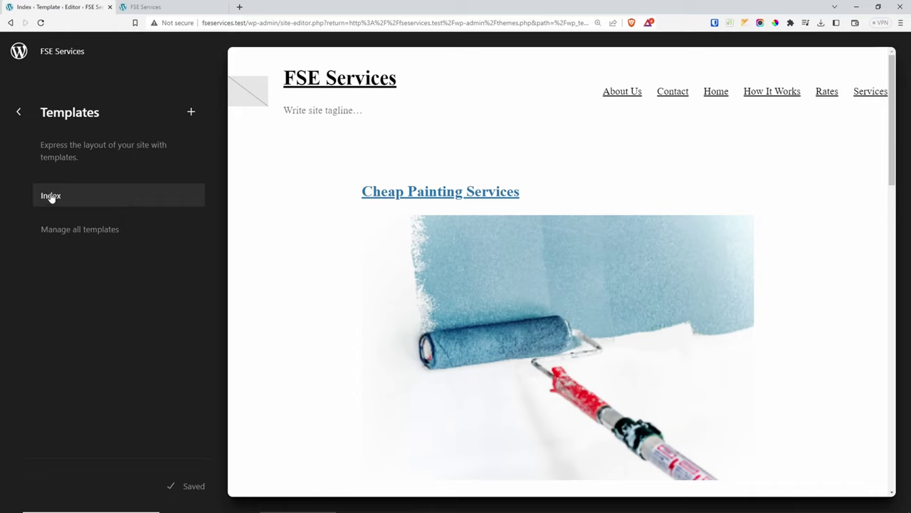
pyautogui.click(190, 113)
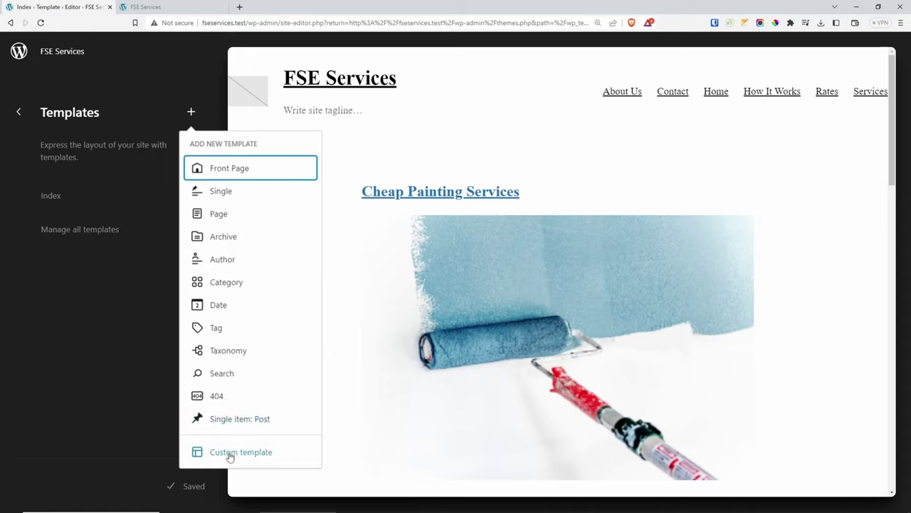
pyautogui.click(19, 112)
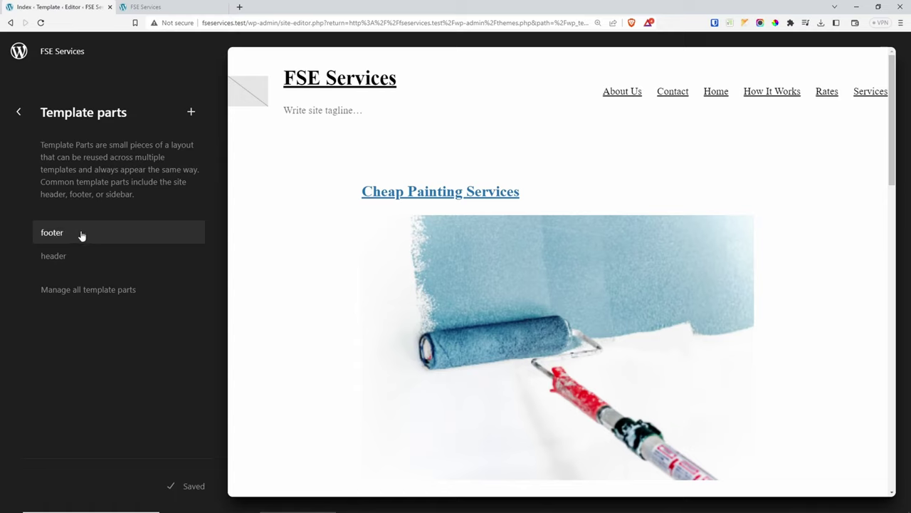
pyautogui.doubleClick(114, 191)
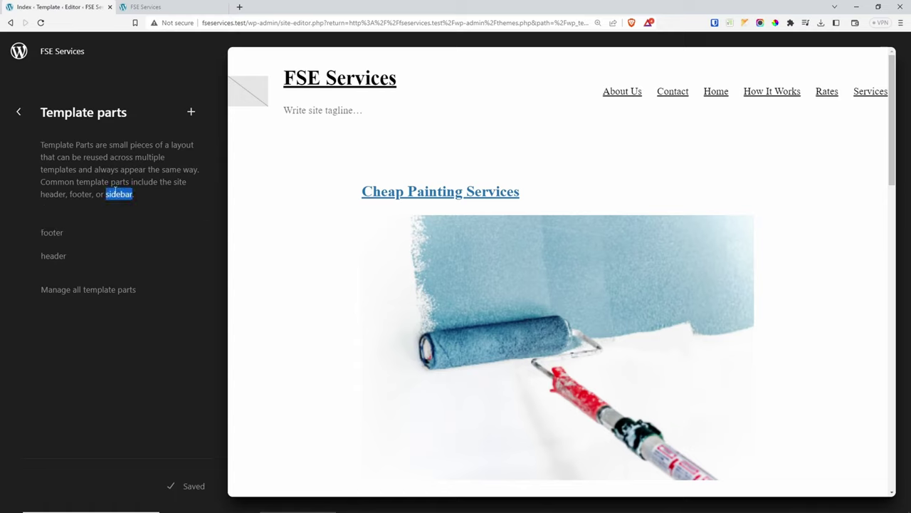
pyautogui.click(86, 195)
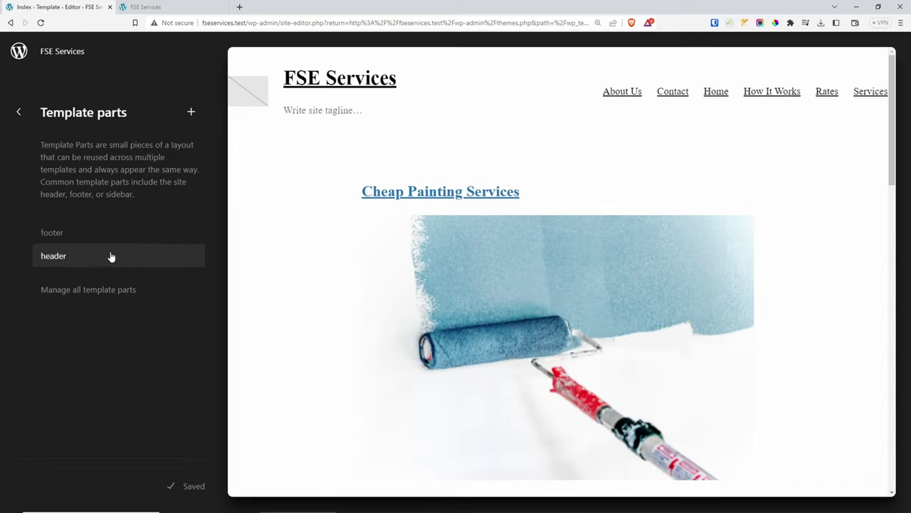
pyautogui.click(22, 114)
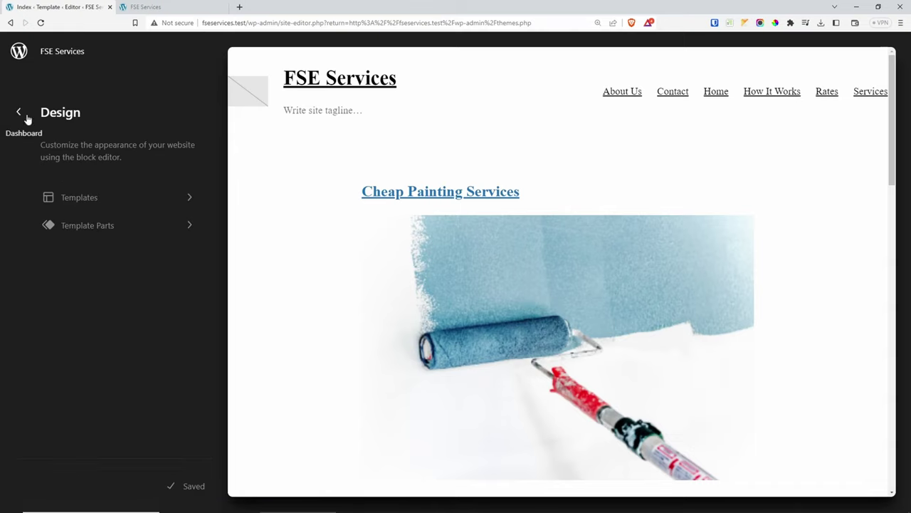
pyautogui.click(112, 197)
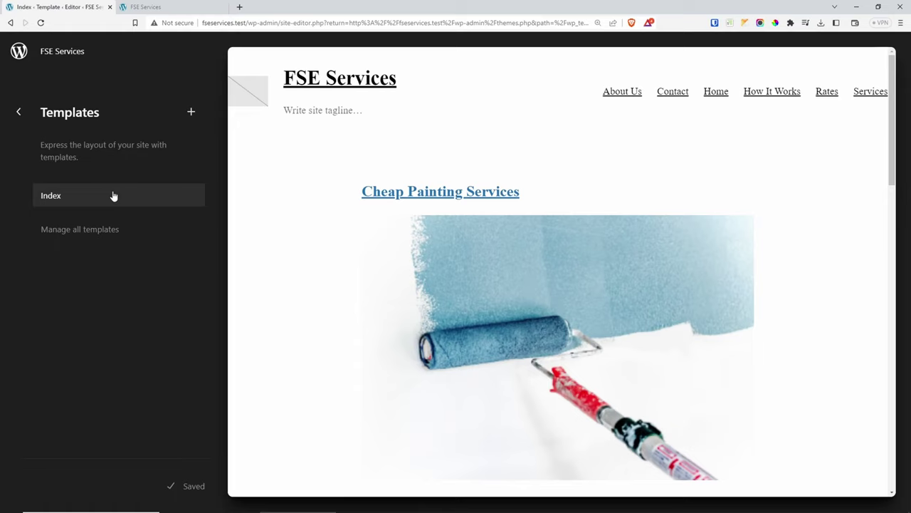
# Step: Add a Page template for all pages, reload the editor, and return to the template overview
pyautogui.click(191, 112)
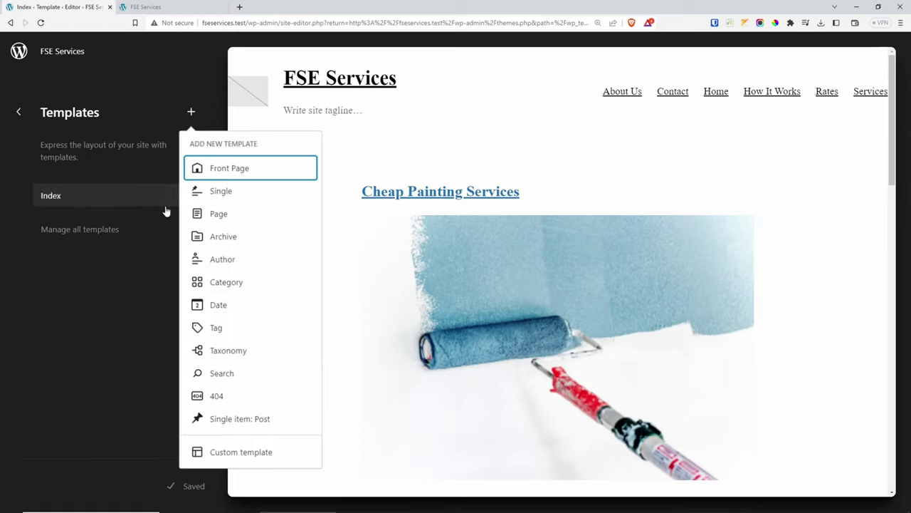
pyautogui.click(227, 214)
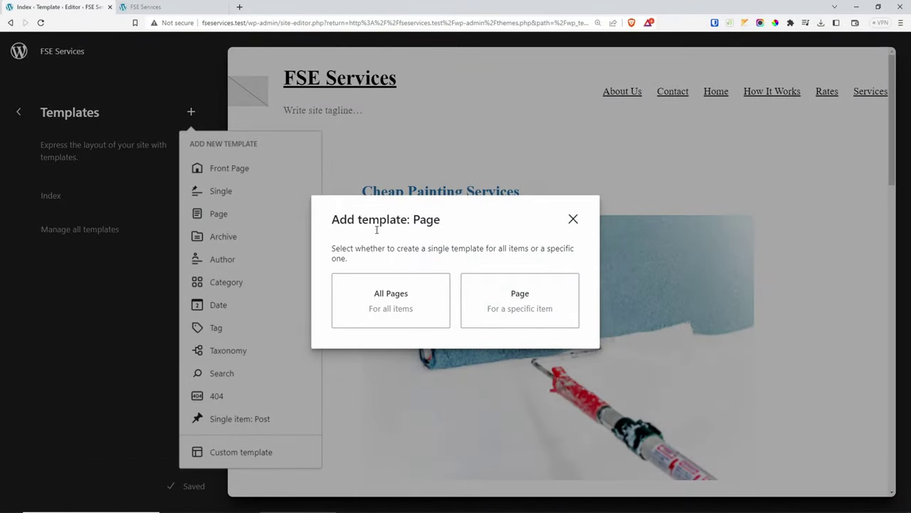
pyautogui.click(385, 295)
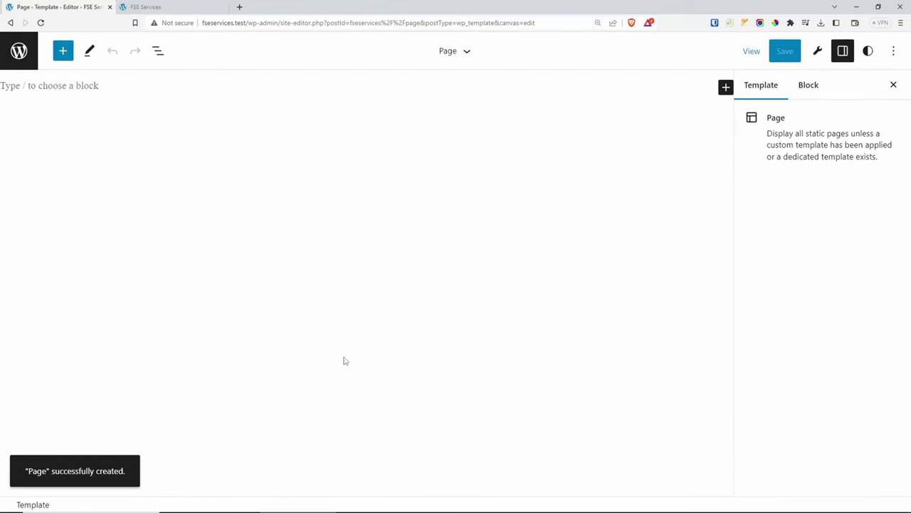
pyautogui.press('Tab')
pyautogui.press('F5')
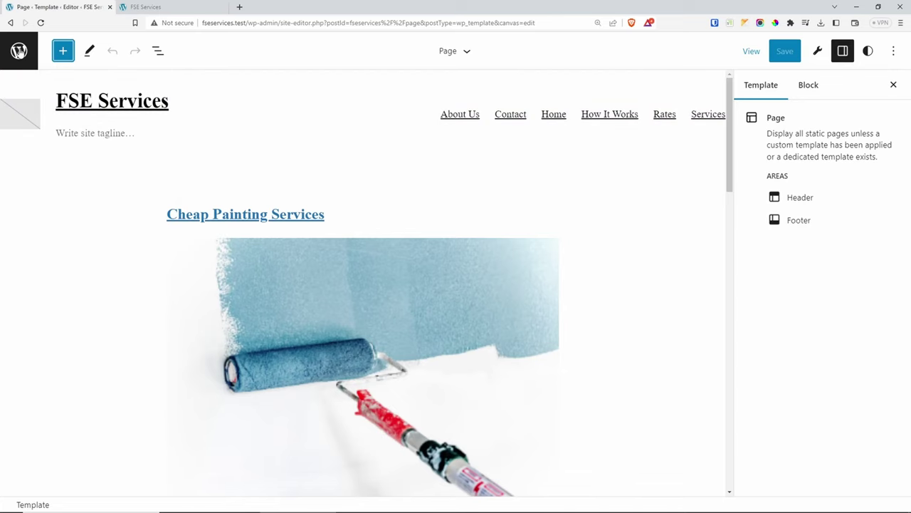
pyautogui.click(18, 51)
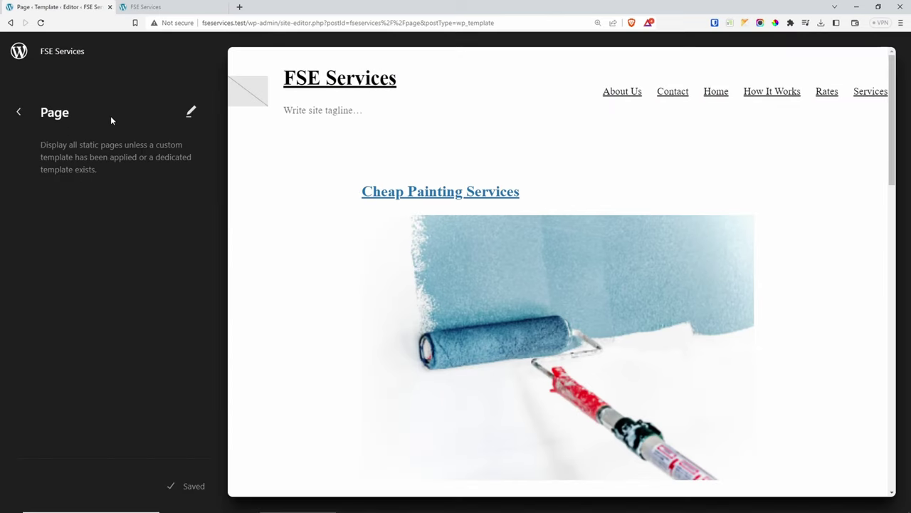
# Step: Open the Page template for editing and browse the Featured, Posts, Text and Gallery pattern categories
pyautogui.click(19, 116)
pyautogui.click(279, 167)
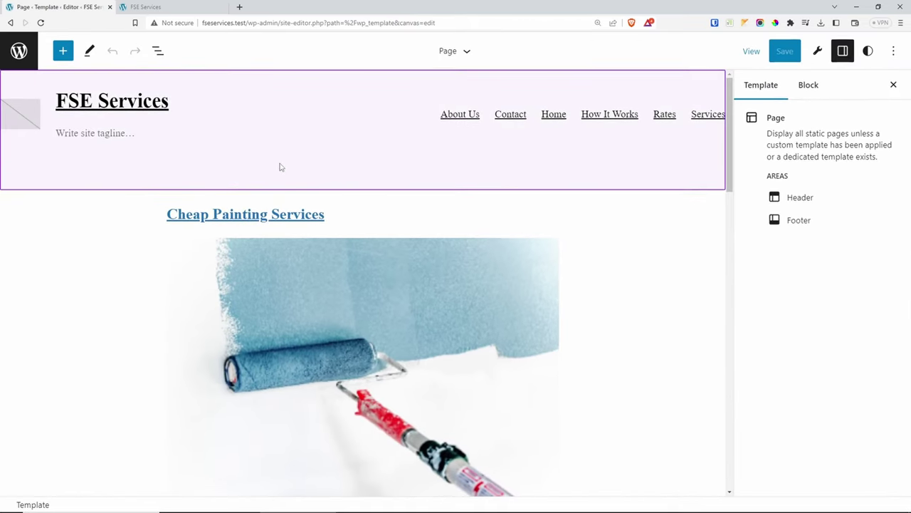
pyautogui.click(63, 53)
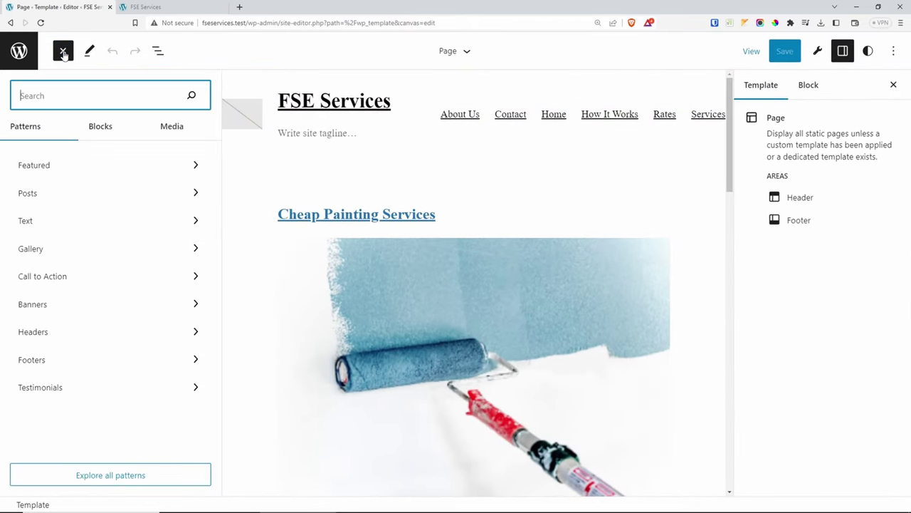
pyautogui.click(68, 167)
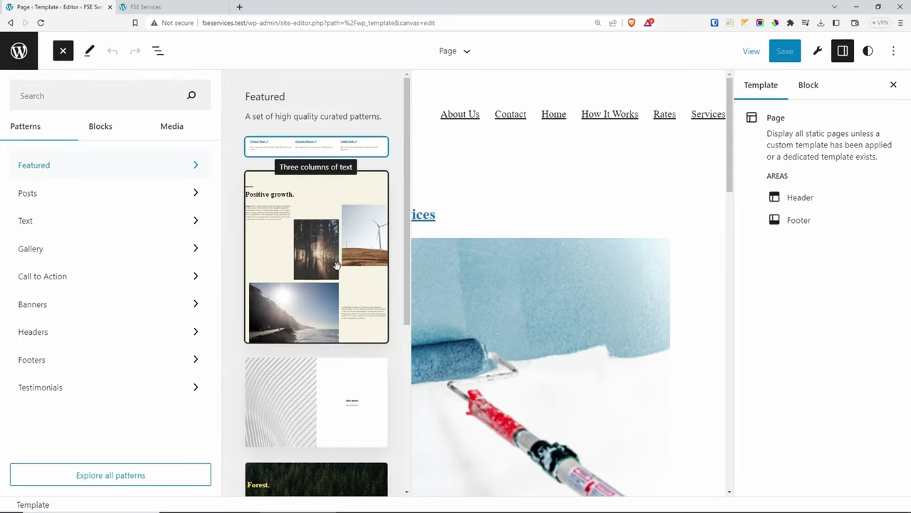
pyautogui.scroll(-5, 283, 259)
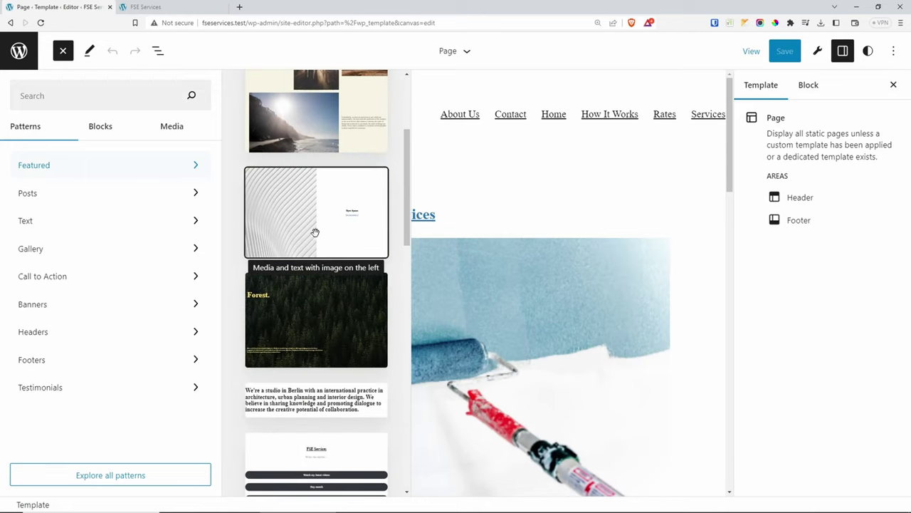
pyautogui.click(66, 198)
pyautogui.scroll(-10, 320, 242)
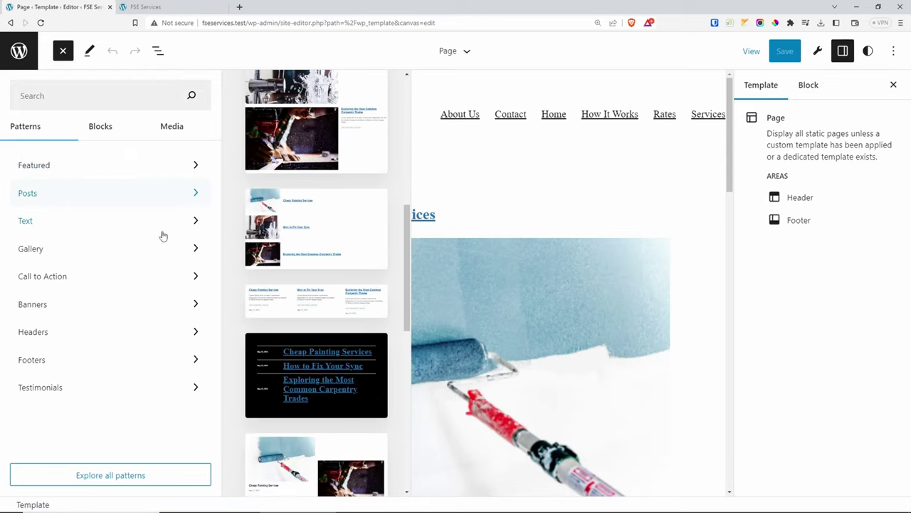
pyautogui.click(69, 222)
pyautogui.scroll(-5, 317, 285)
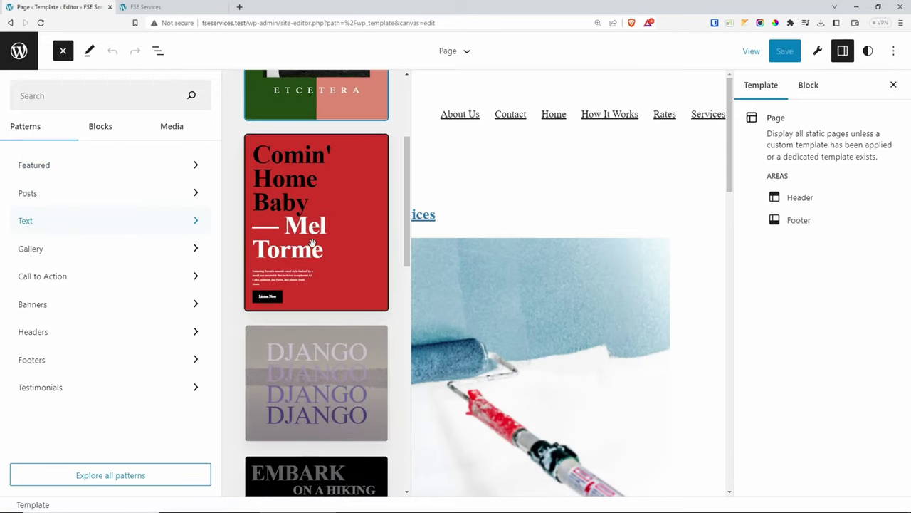
pyautogui.click(62, 248)
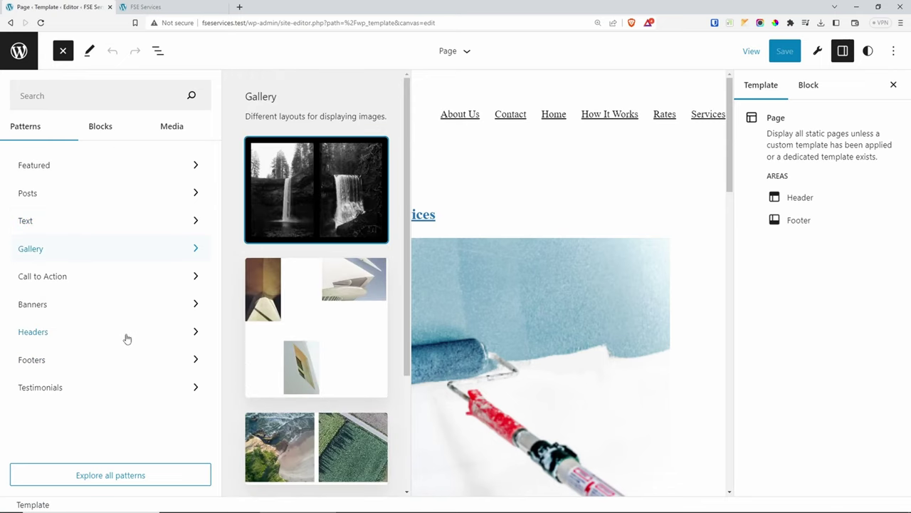
# Step: Browse the inserter's Blocks and Media tabs, then close it and show the List View outline
pyautogui.click(100, 126)
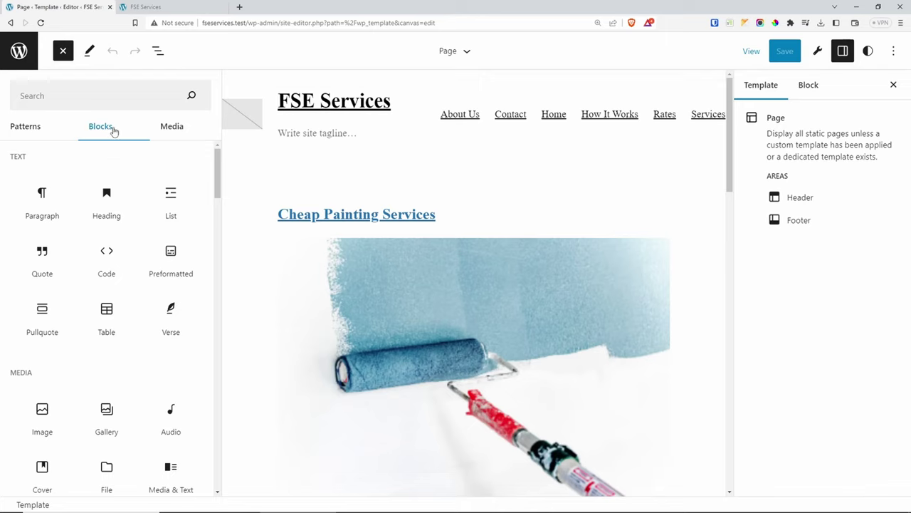
pyautogui.moveTo(28, 204)
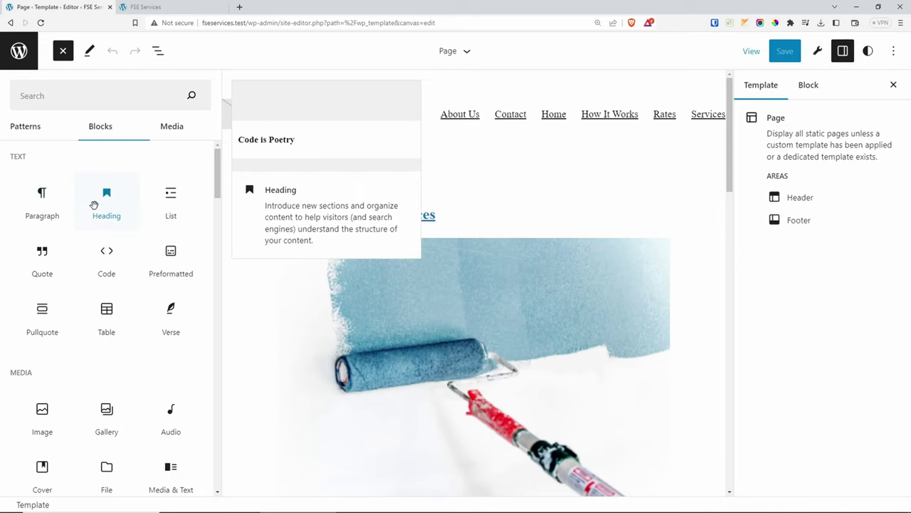
pyautogui.moveTo(71, 279)
pyautogui.scroll(-6, 70, 279)
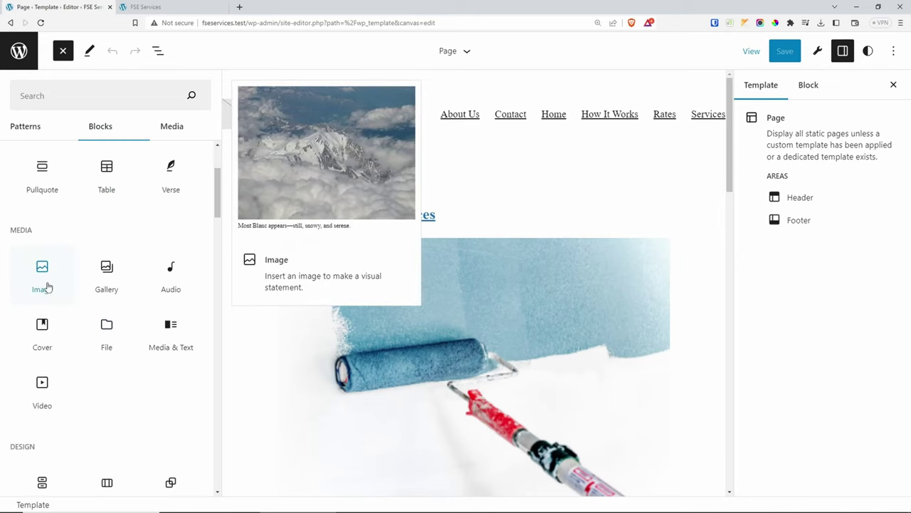
pyautogui.scroll(-1, 107, 296)
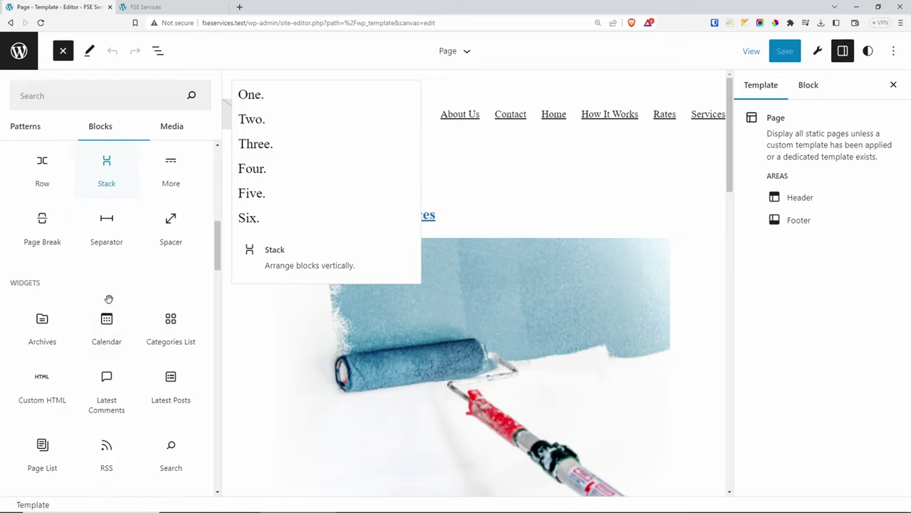
pyautogui.scroll(5, 139, 331)
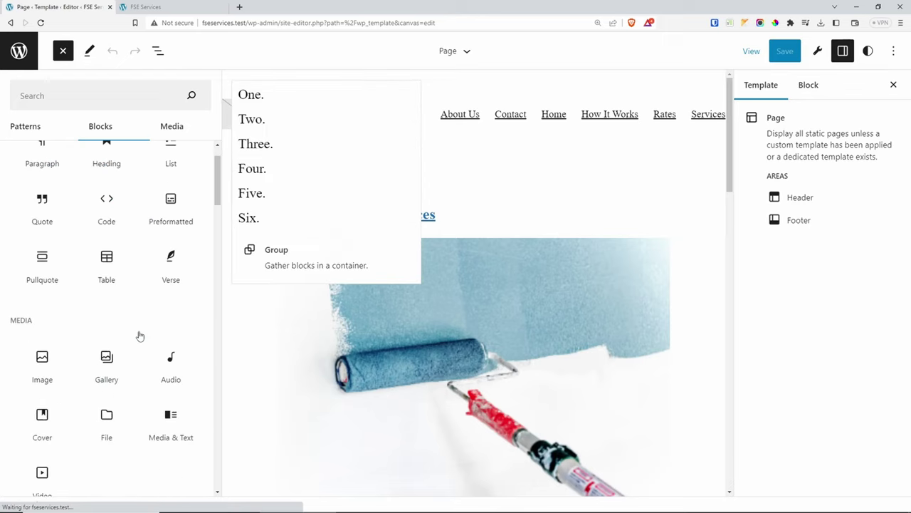
pyautogui.click(168, 126)
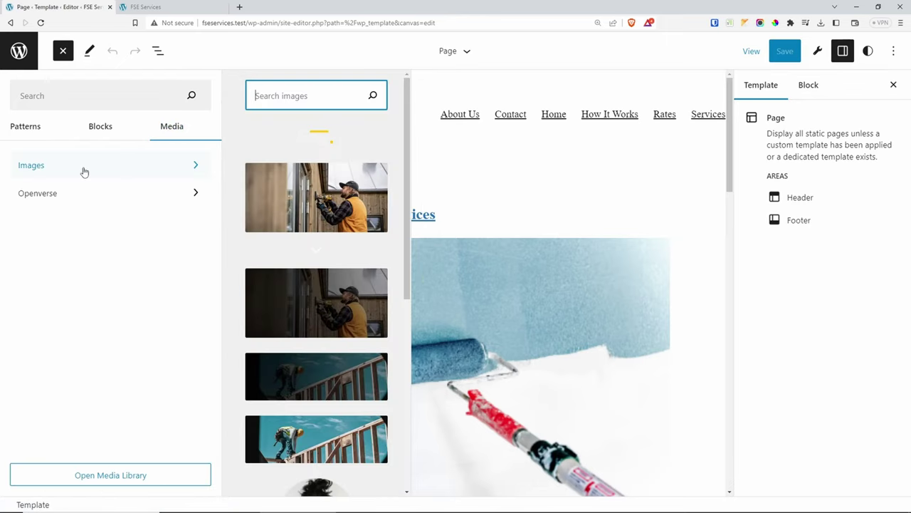
pyautogui.scroll(-5, 320, 236)
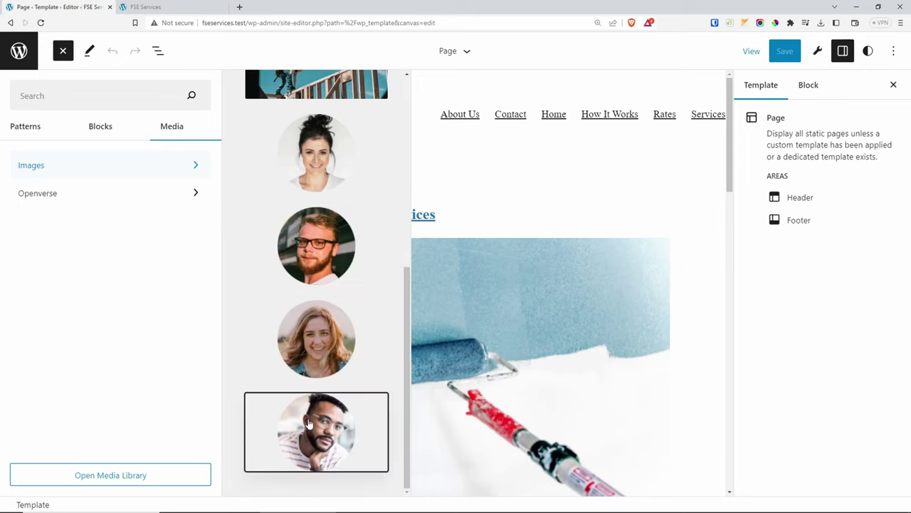
pyautogui.scroll(5, 313, 427)
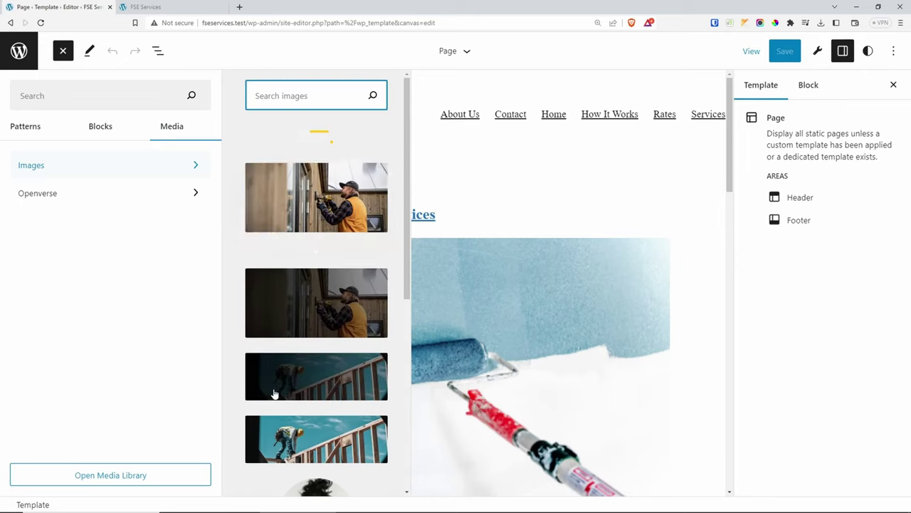
pyautogui.click(64, 51)
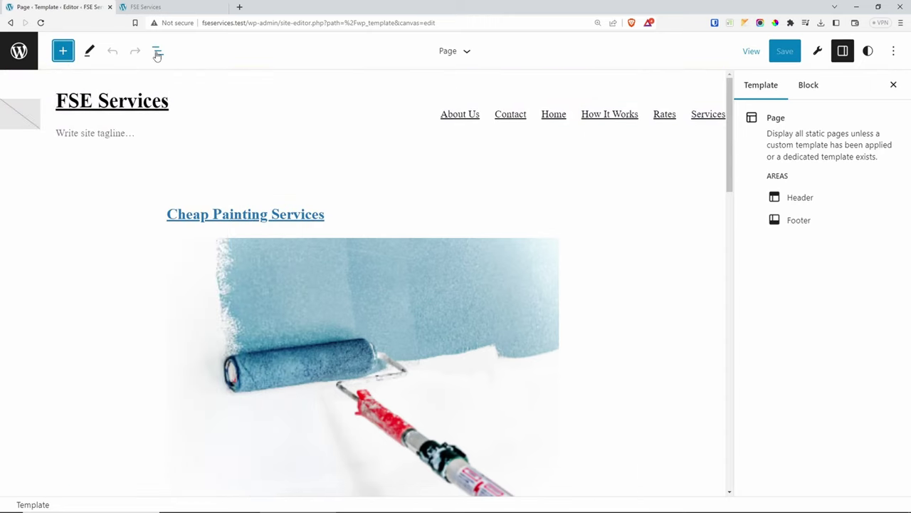
pyautogui.click(156, 54)
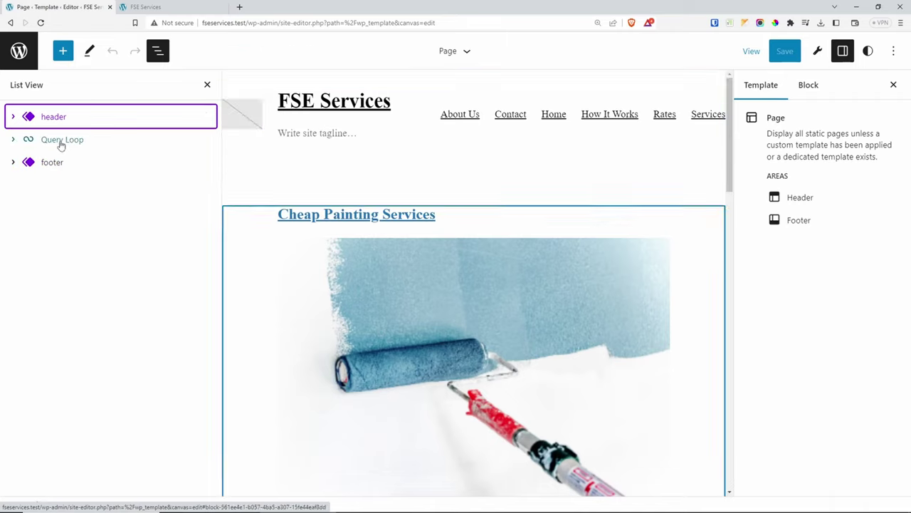
# Step: Expand header, Group, Row and nested Row down to Site Logo, then open Create Block Theme settings
pyautogui.click(12, 118)
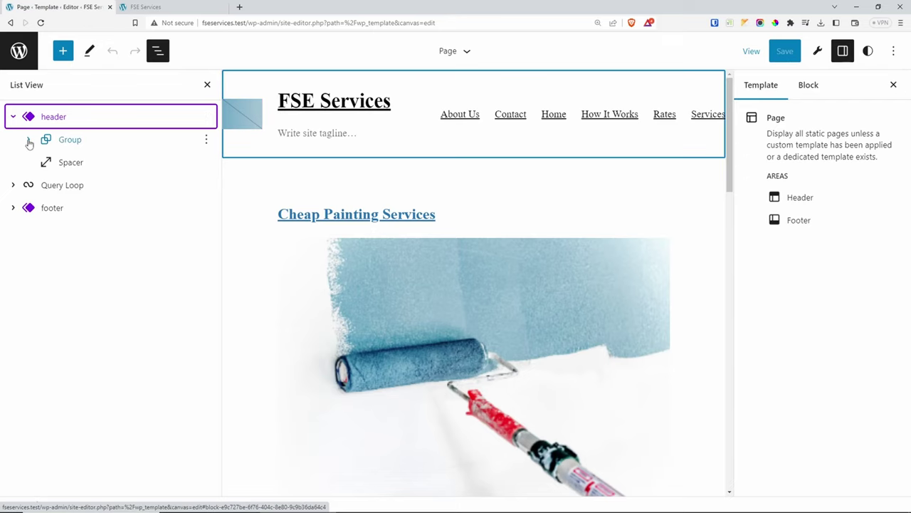
pyautogui.click(29, 141)
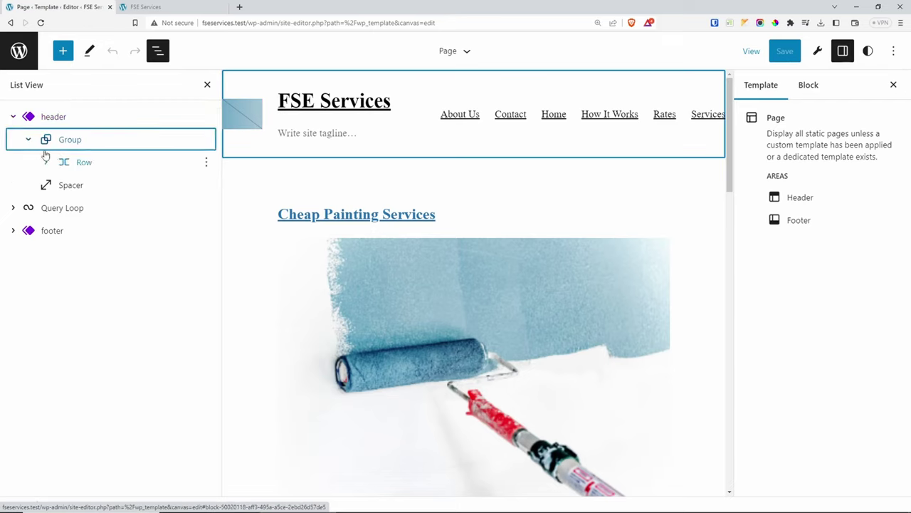
pyautogui.click(45, 162)
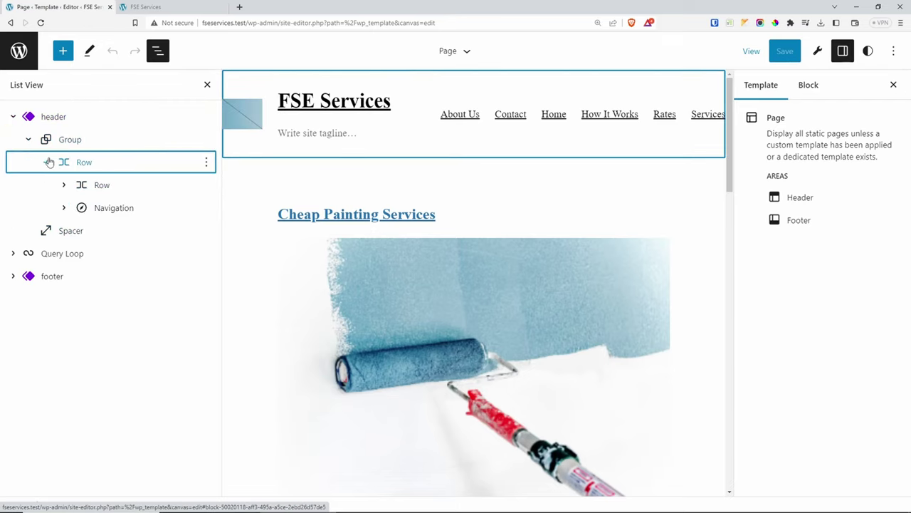
pyautogui.click(63, 185)
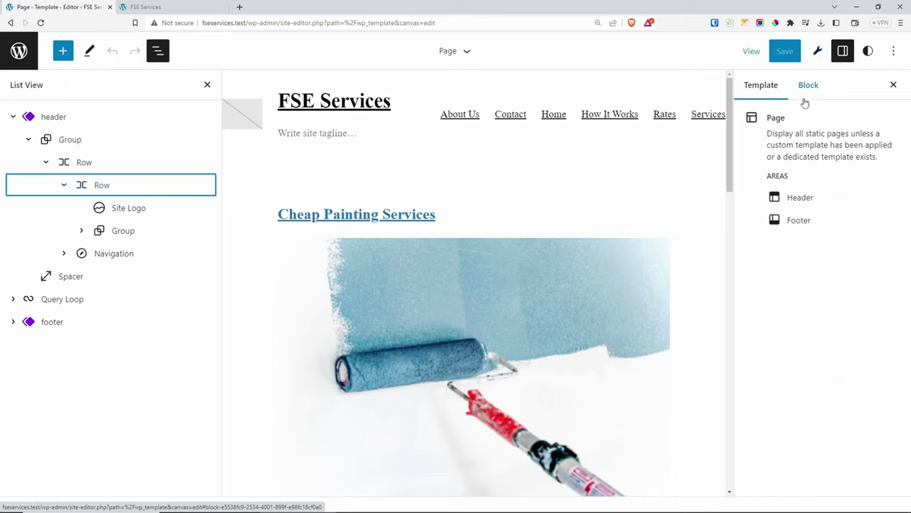
pyautogui.click(819, 55)
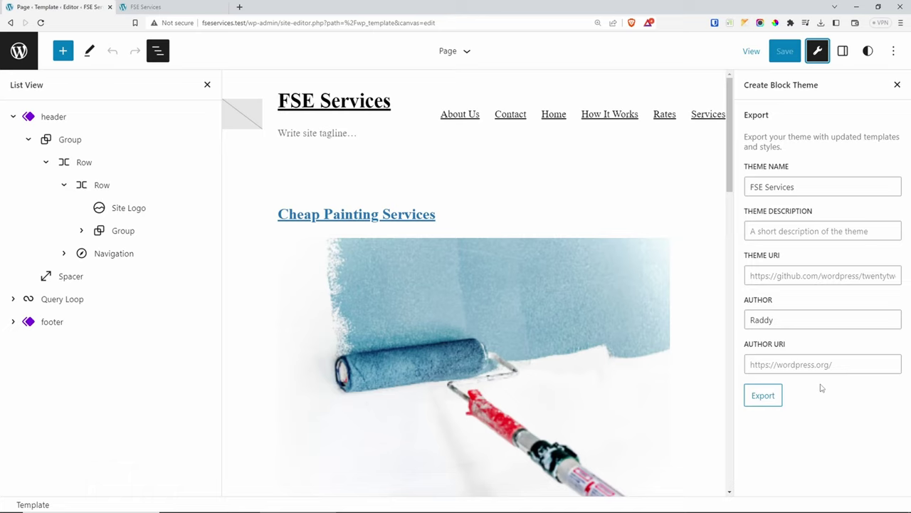
# Step: Close the export panel and show the Navigation block's settings with its six-page Page List
pyautogui.click(817, 57)
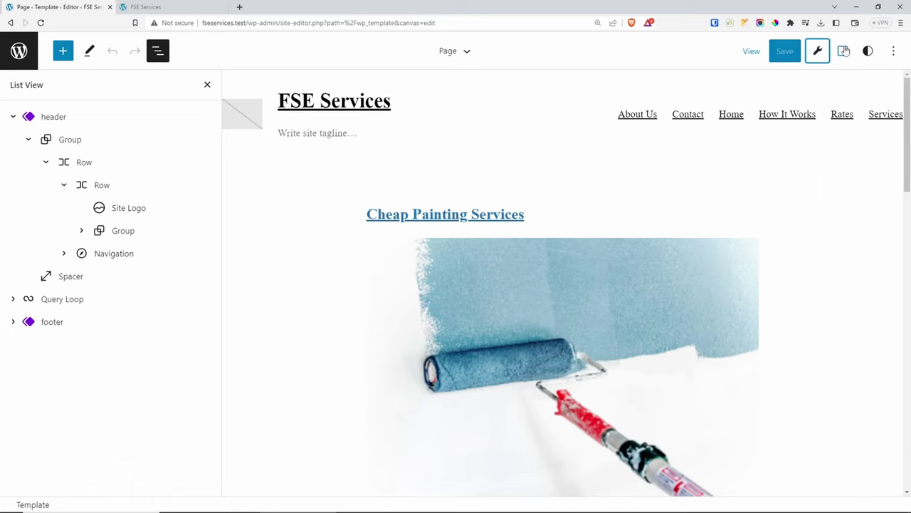
pyautogui.click(843, 51)
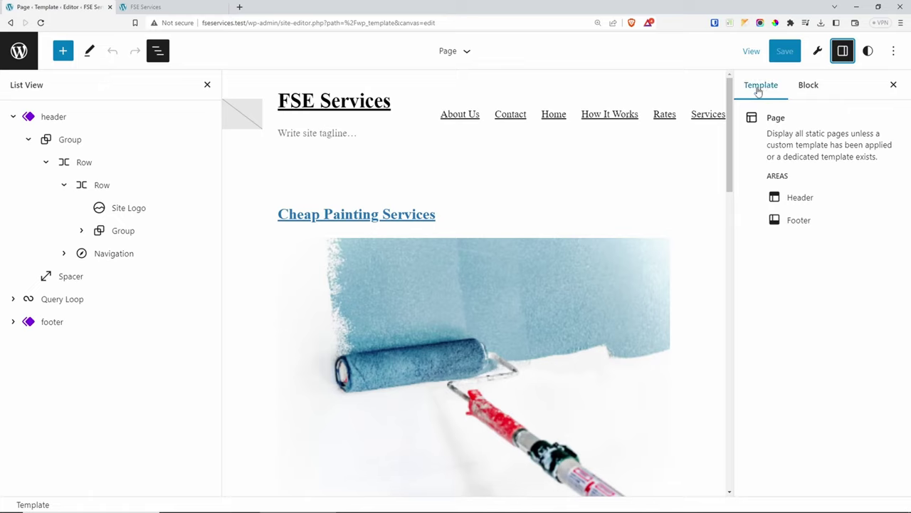
pyautogui.click(810, 86)
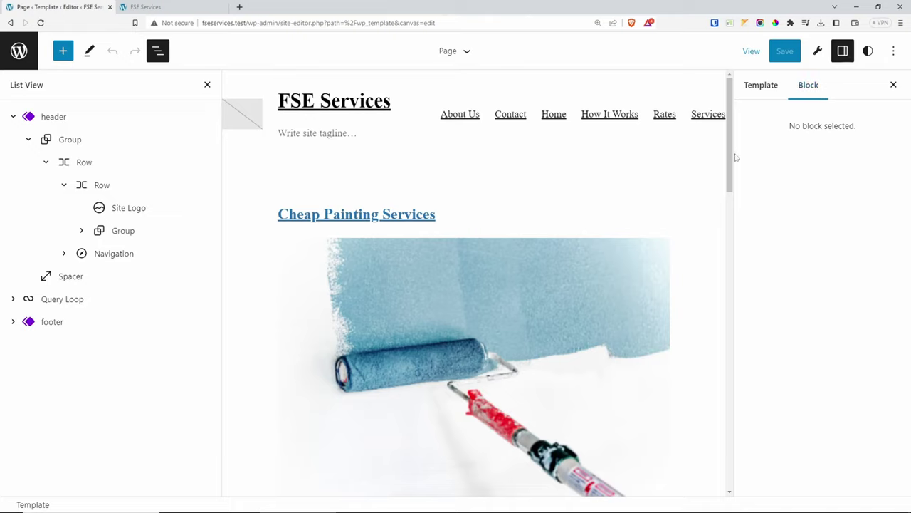
pyautogui.click(103, 255)
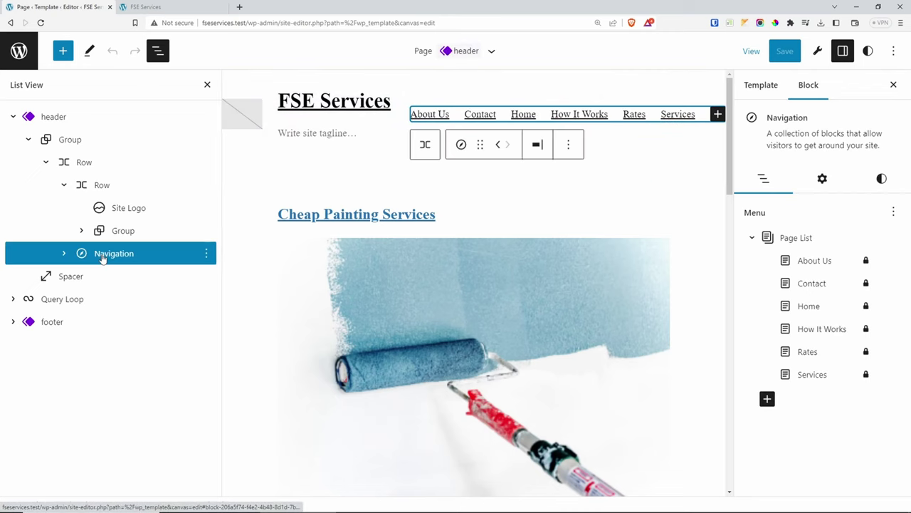
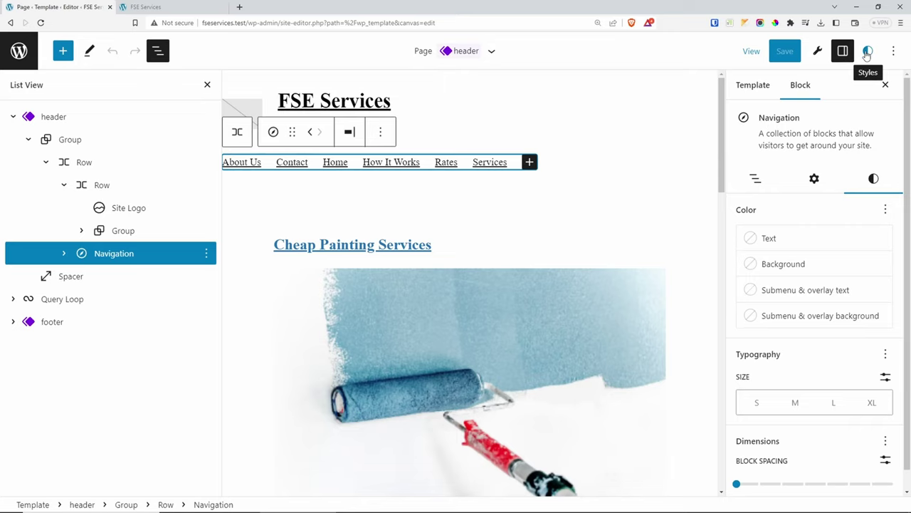
# Step: Open the global Styles panel and preview the site styles in the Style Book
pyautogui.click(867, 52)
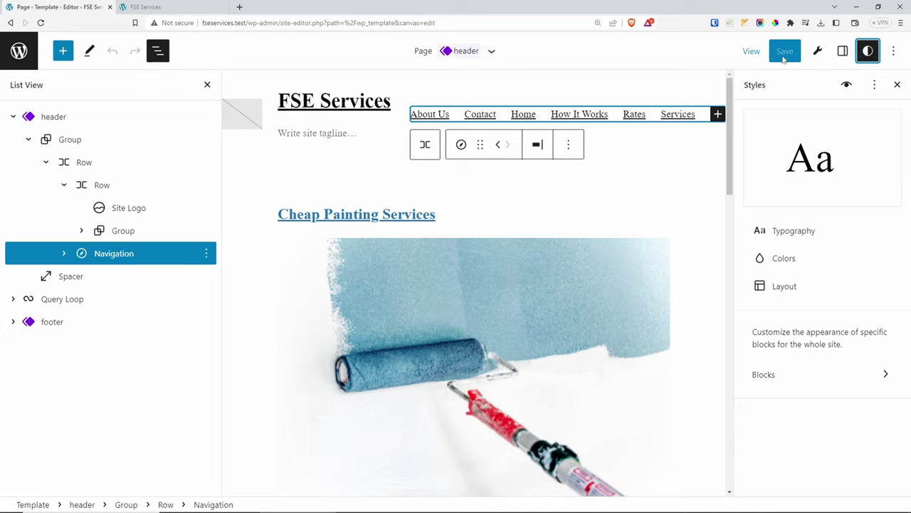
pyautogui.click(846, 86)
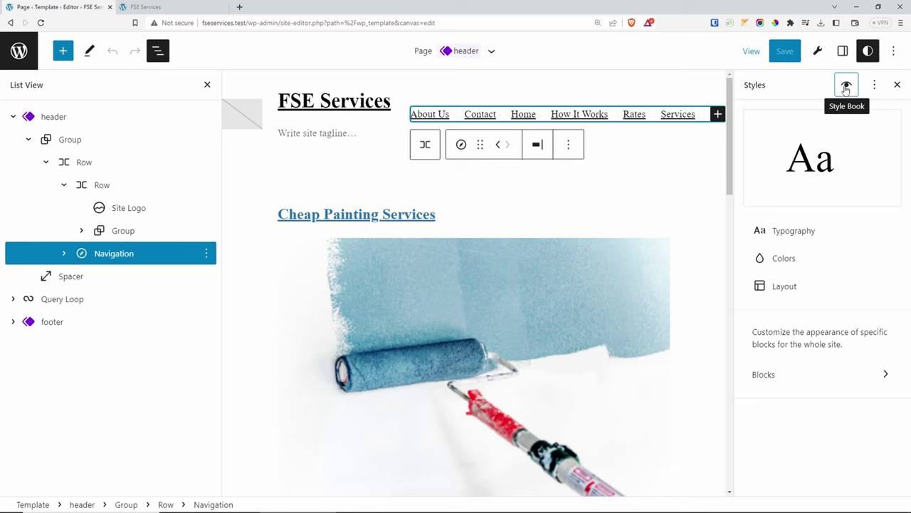
# Step: Close List View and browse the Text and Media examples in the Style Book
pyautogui.click(208, 86)
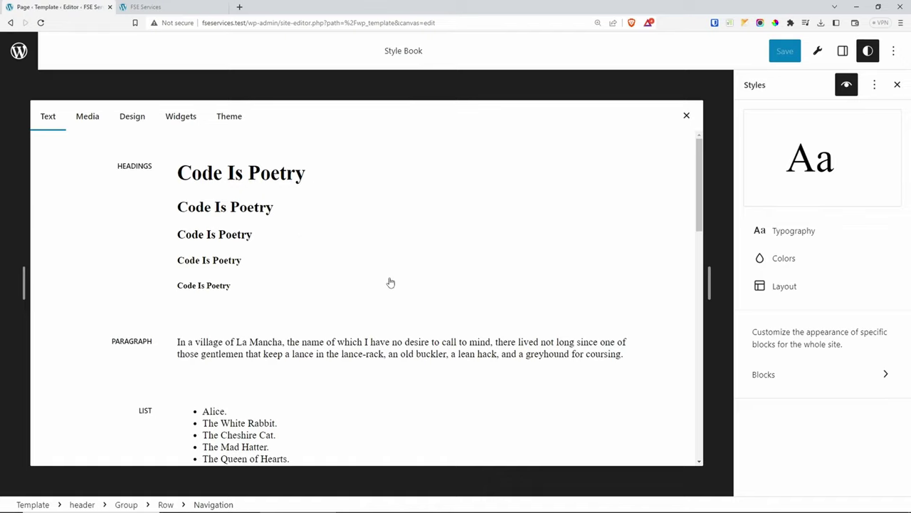
pyautogui.scroll(-3, 277, 232)
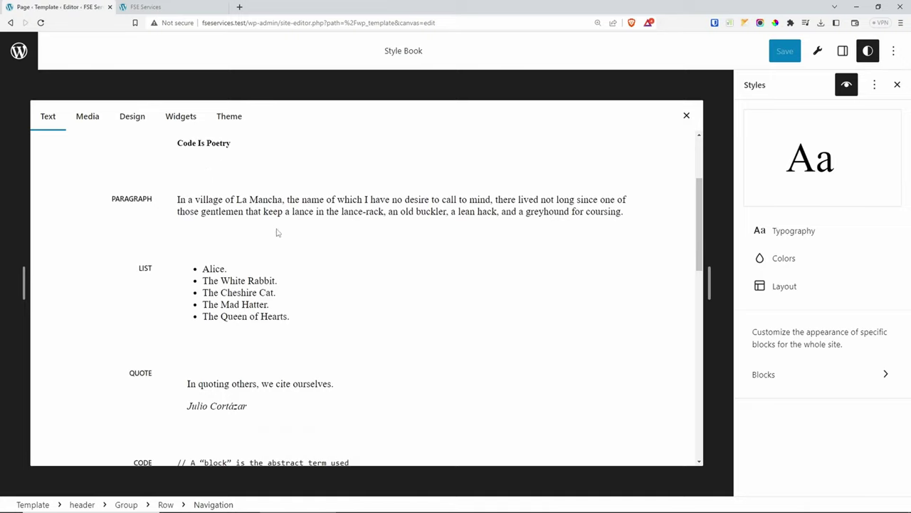
pyautogui.scroll(-3, 165, 206)
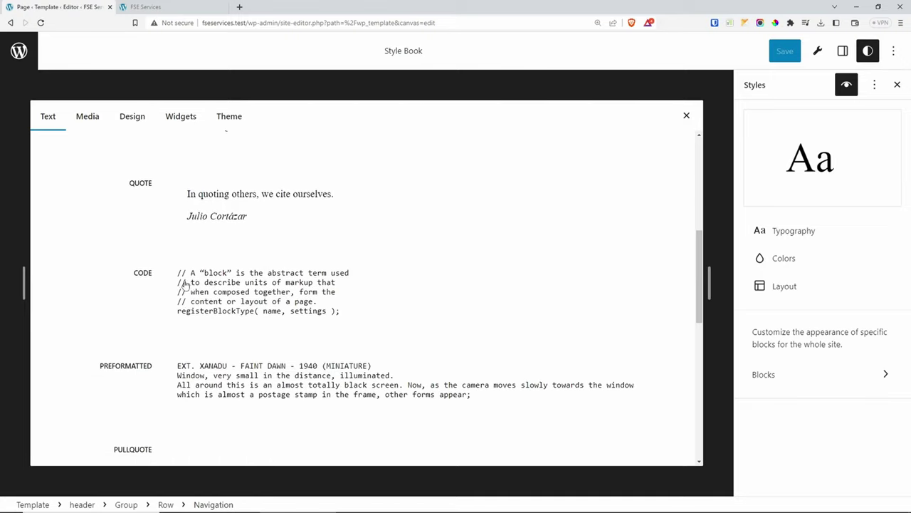
pyautogui.scroll(-1, 153, 280)
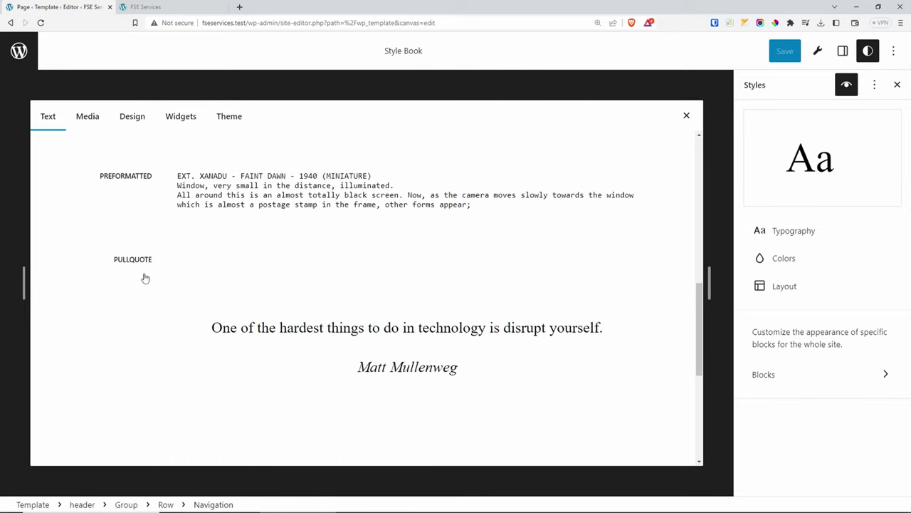
pyautogui.scroll(-3, 175, 279)
pyautogui.scroll(-1, 163, 299)
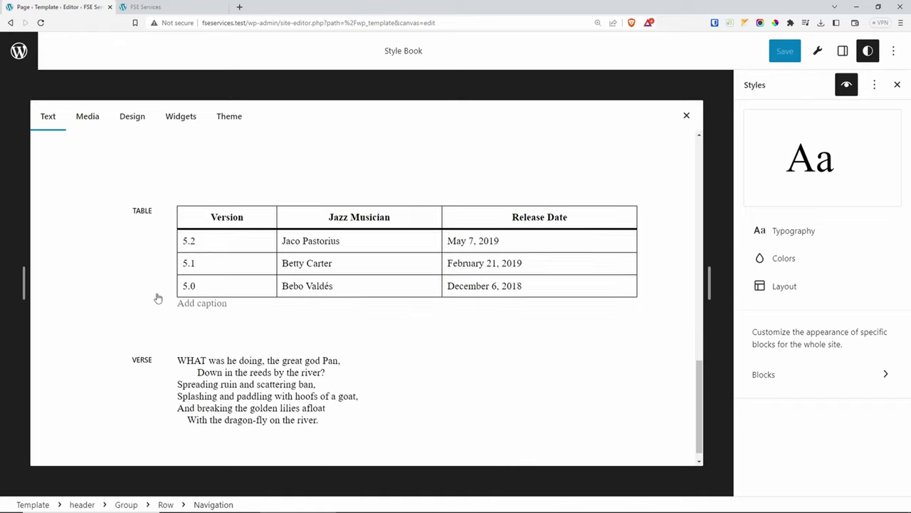
pyautogui.scroll(7, 398, 370)
pyautogui.click(87, 116)
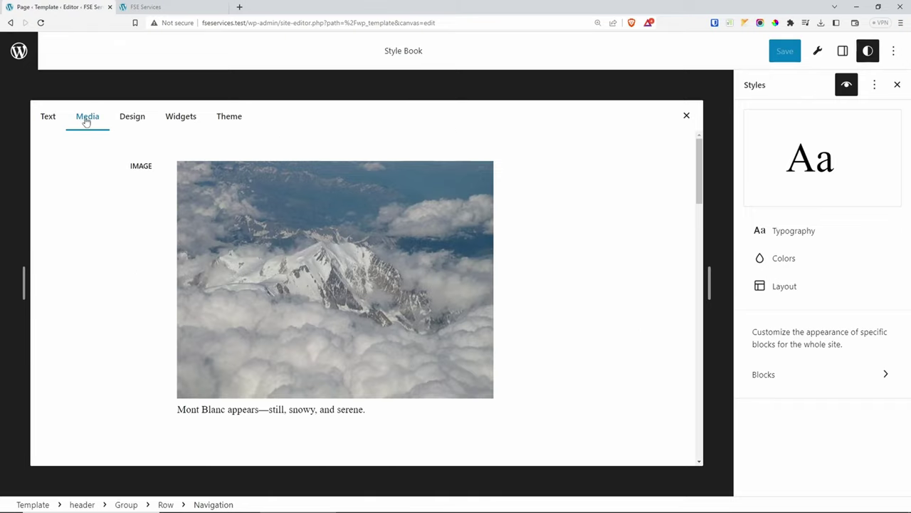
pyautogui.scroll(-3, 280, 214)
pyautogui.scroll(-5, 281, 216)
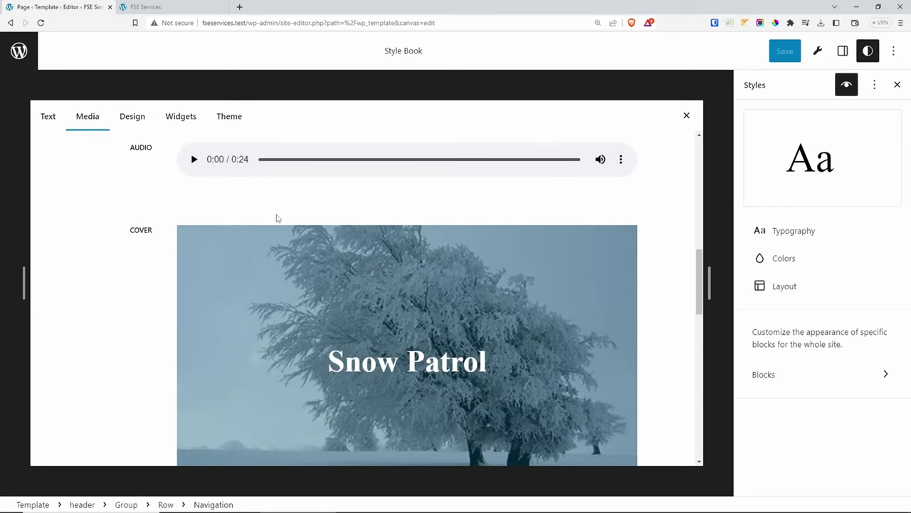
pyautogui.scroll(-2, 278, 218)
# Step: Browse the Design, Widgets and Theme block examples, then return to the Styles overview
pyautogui.click(133, 117)
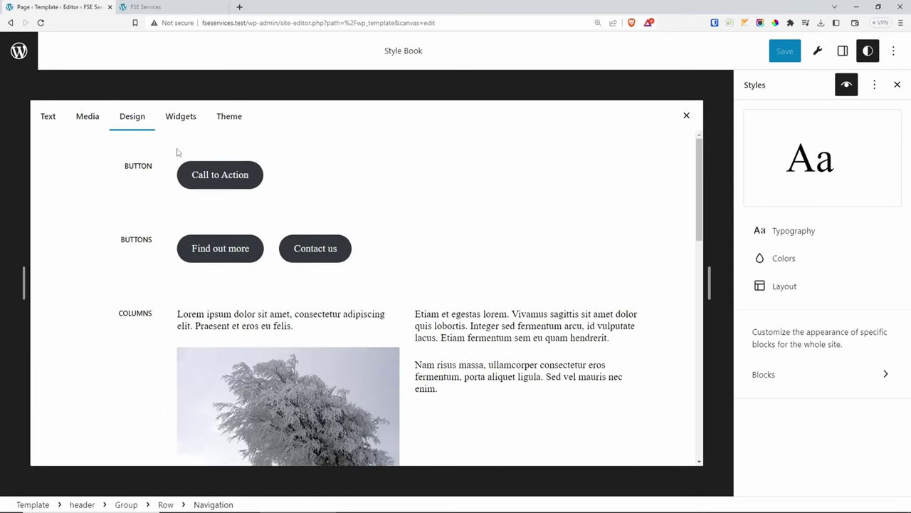
pyautogui.scroll(-5, 154, 234)
pyautogui.click(154, 234)
pyautogui.scroll(-5, 222, 176)
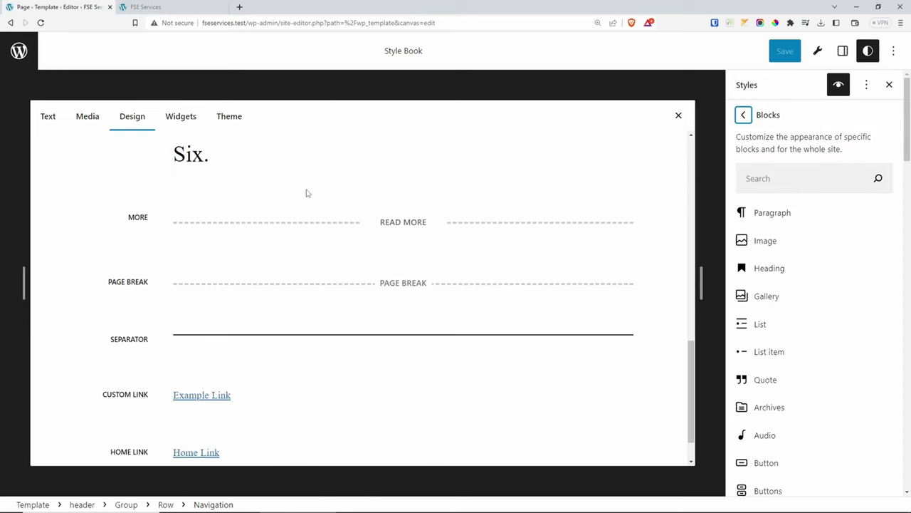
pyautogui.scroll(10, 303, 195)
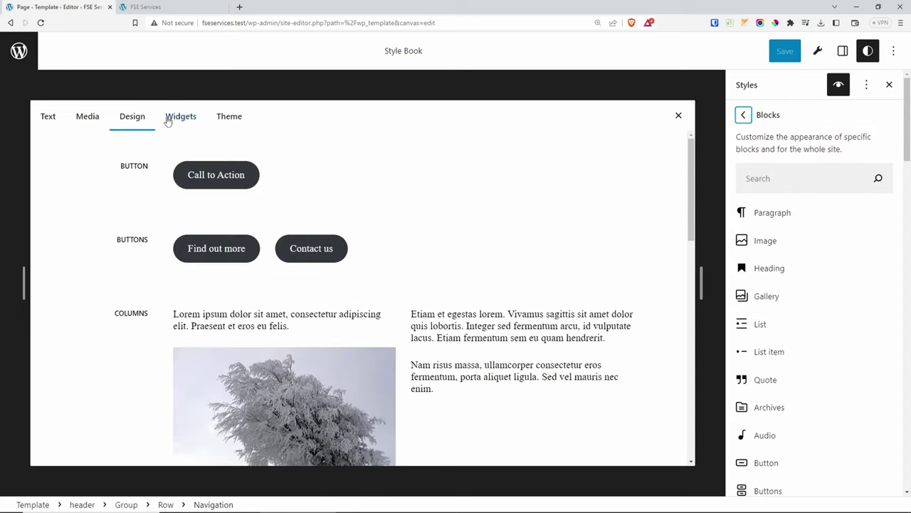
pyautogui.click(168, 117)
pyautogui.click(229, 116)
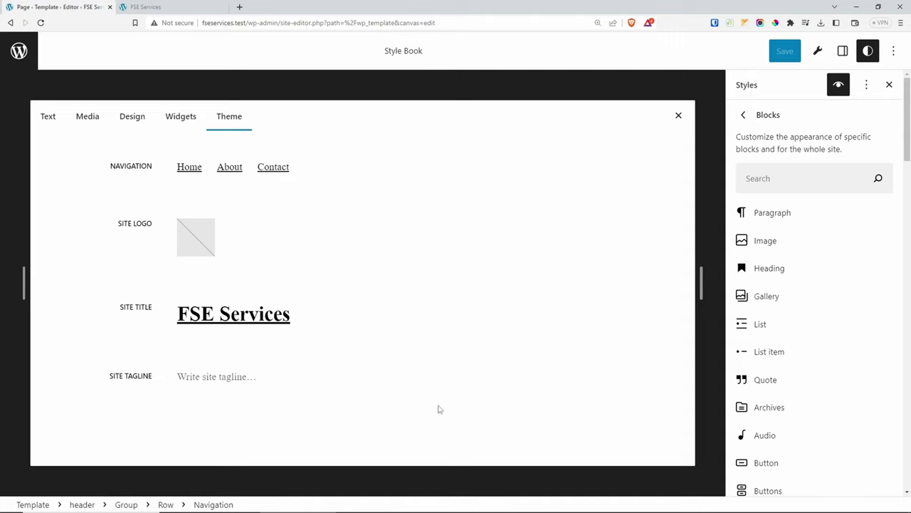
pyautogui.click(742, 114)
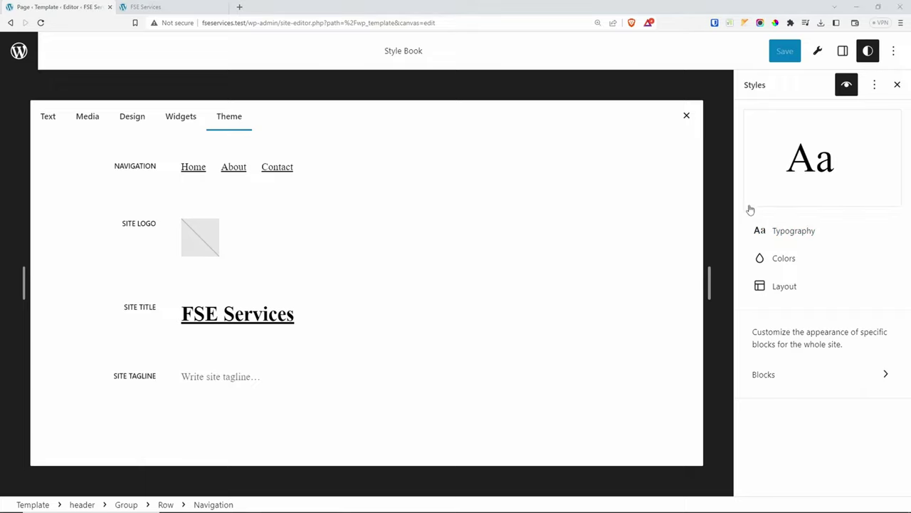
# Step: Set the Typography > Text font to Wix Madefor Display for site-wide body text
pyautogui.click(783, 231)
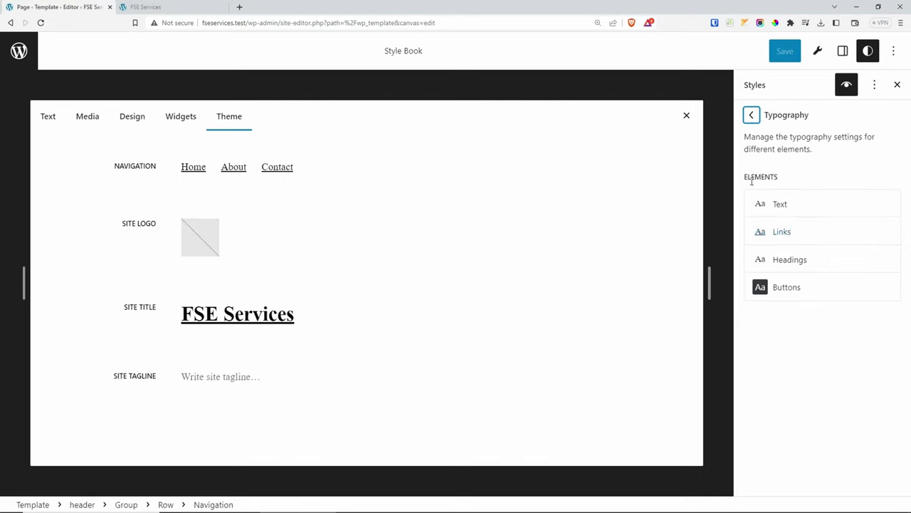
pyautogui.click(796, 205)
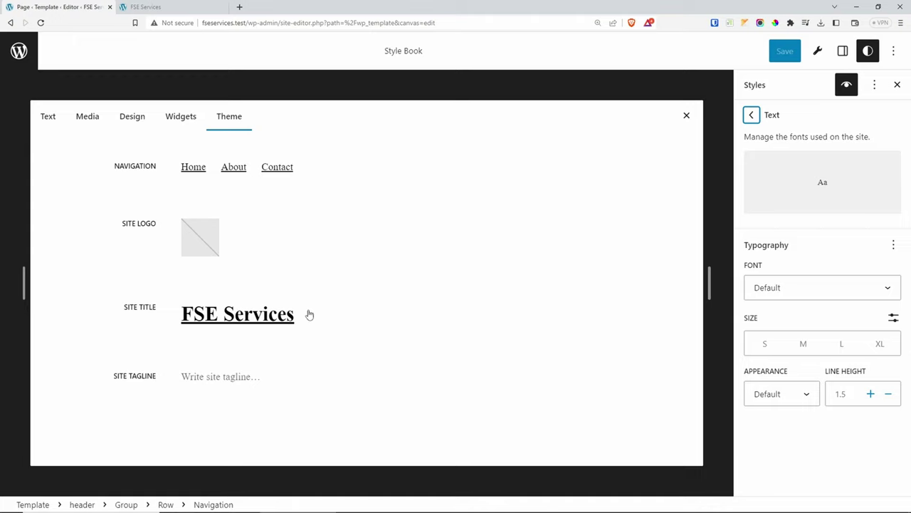
pyautogui.click(776, 292)
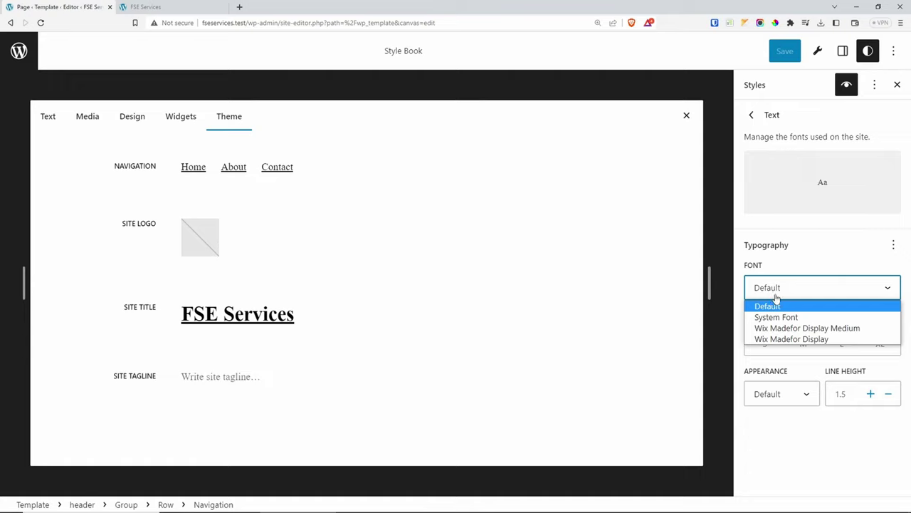
pyautogui.click(776, 340)
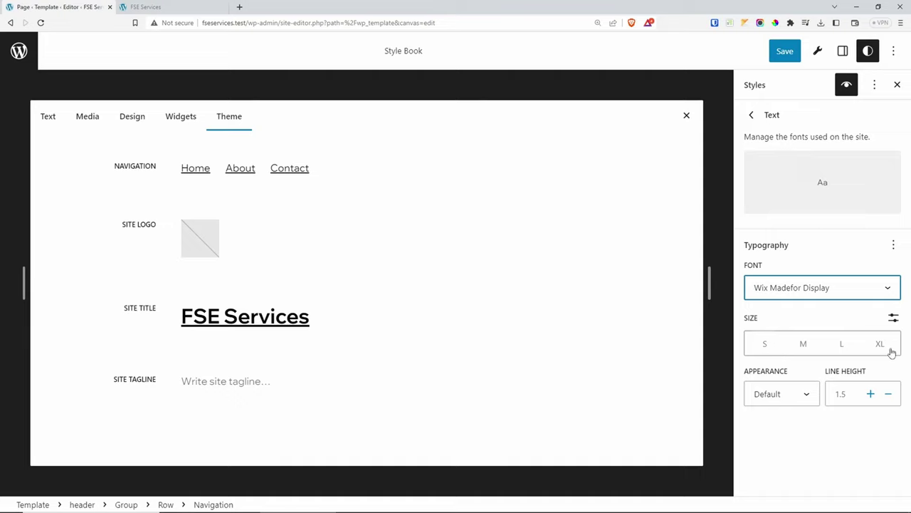
pyautogui.click(791, 395)
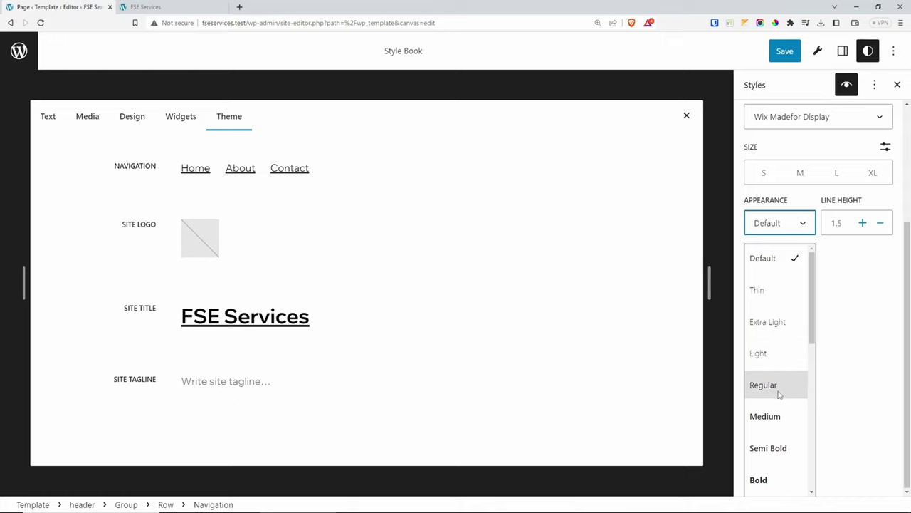
pyautogui.press('Escape')
pyautogui.click(808, 235)
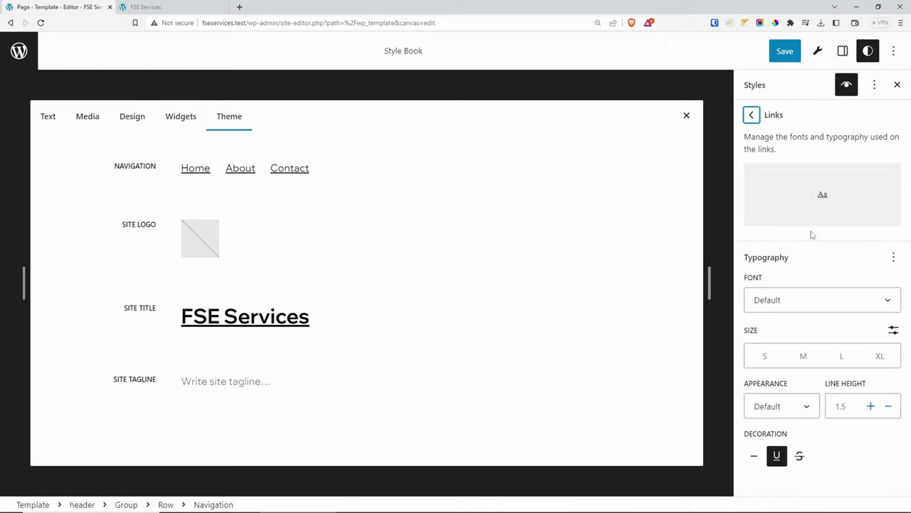
# Step: Set the link font to Wix Madefor Display, keeping link decoration on Underline
pyautogui.click(791, 299)
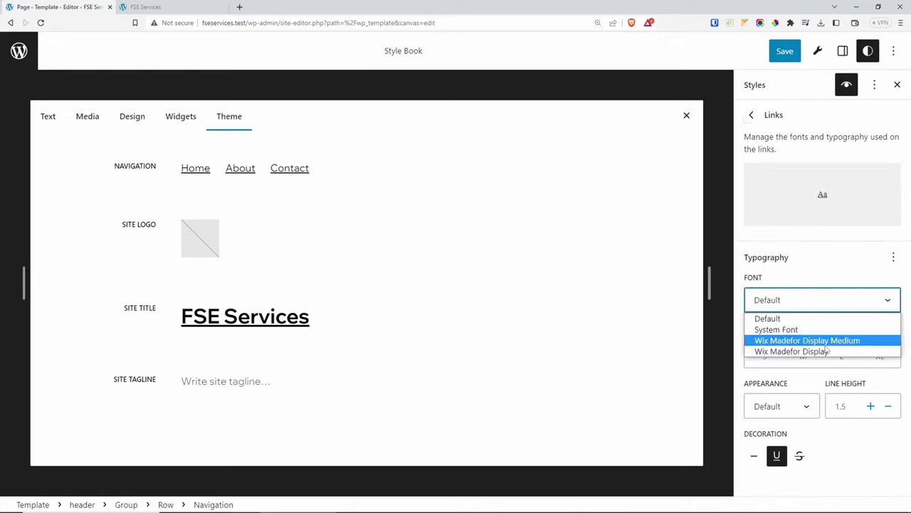
pyautogui.press('Escape')
pyautogui.press('Down')
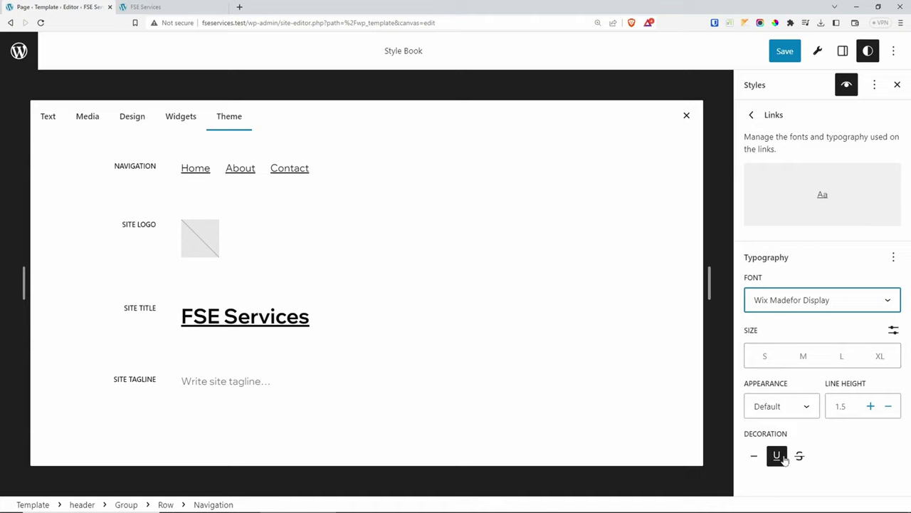
pyautogui.click(755, 457)
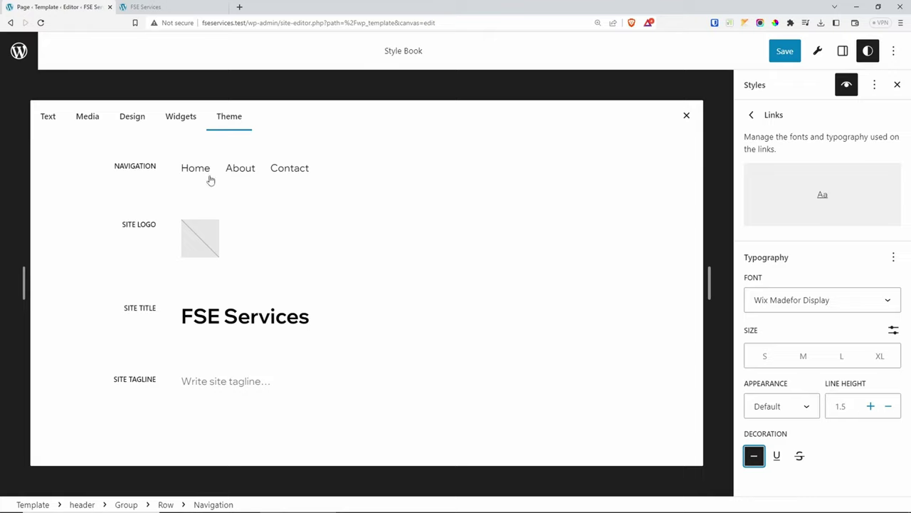
pyautogui.click(778, 456)
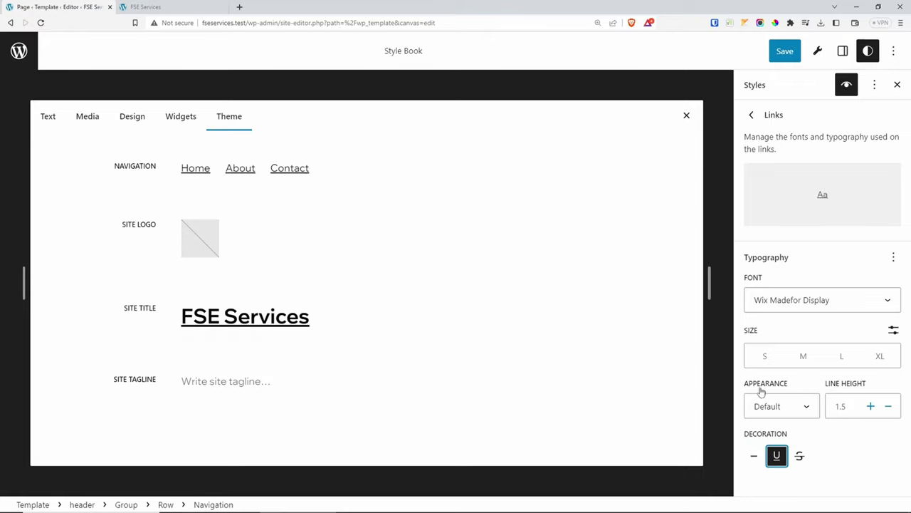
pyautogui.click(751, 115)
pyautogui.click(801, 261)
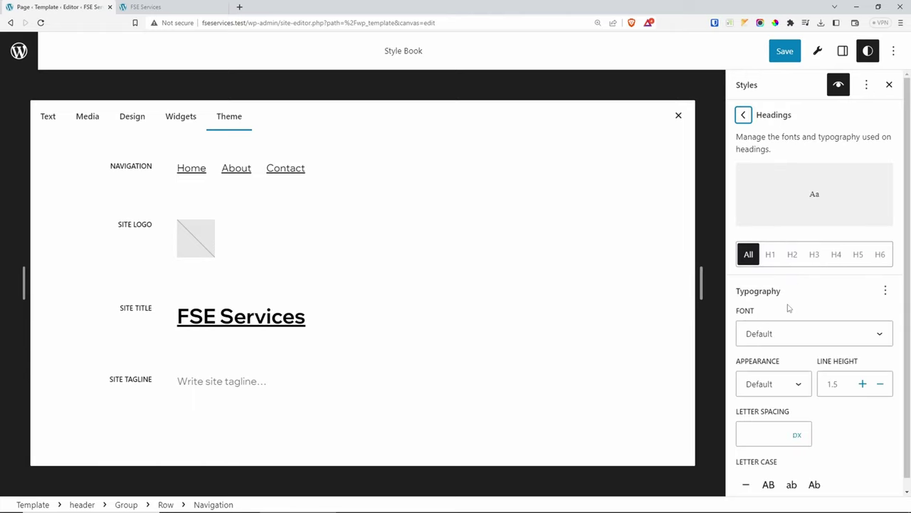
# Step: Set the heading font to Wix Madefor Display Medium
pyautogui.click(756, 335)
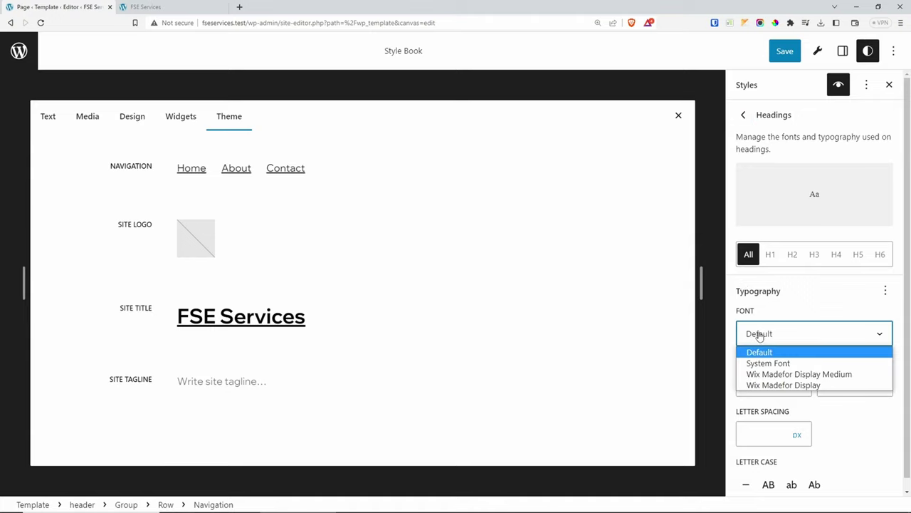
pyautogui.click(816, 375)
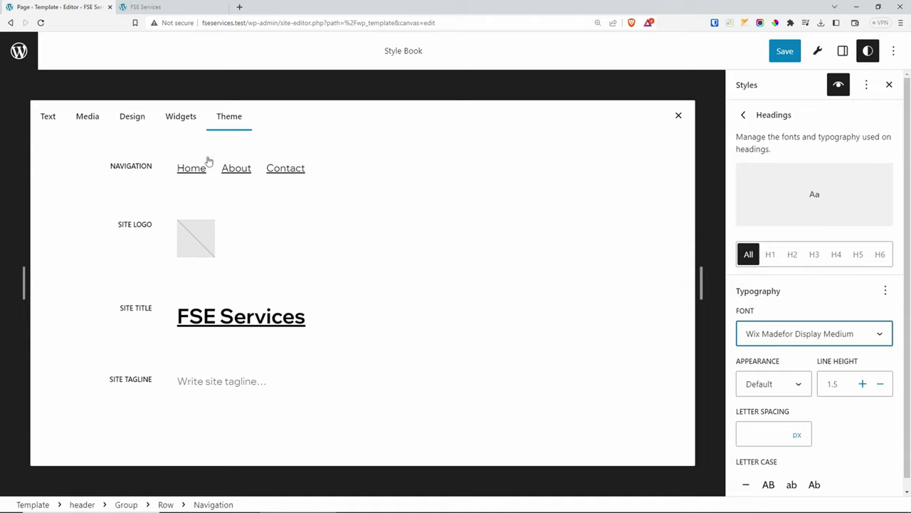
pyautogui.click(43, 116)
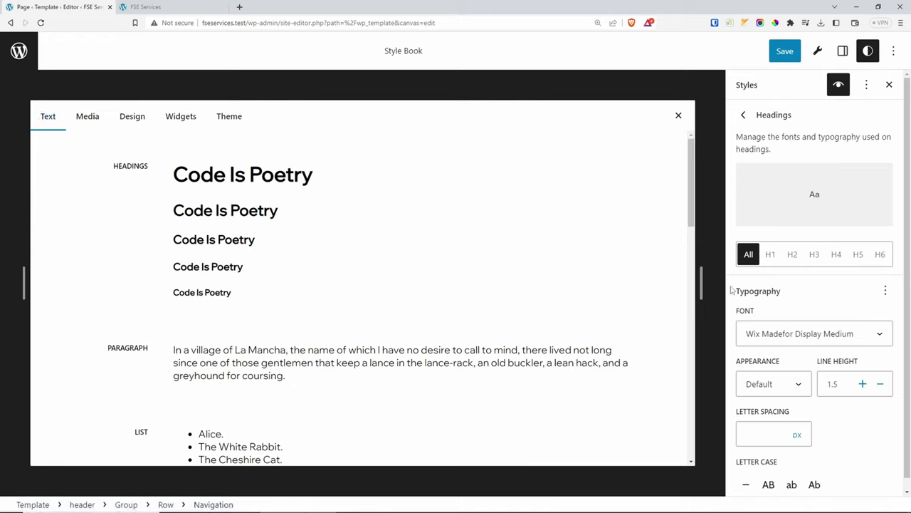
pyautogui.click(756, 334)
pyautogui.click(791, 385)
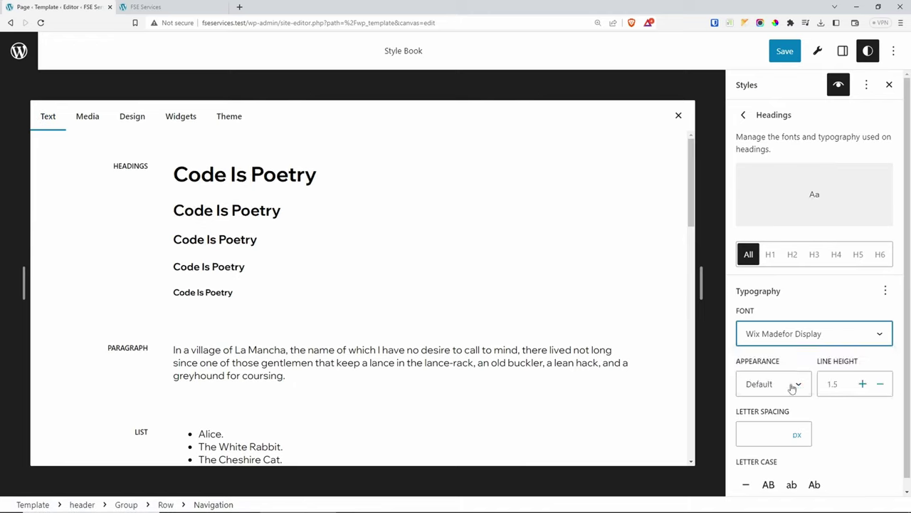
pyautogui.press('Up')
pyautogui.press('Tab')
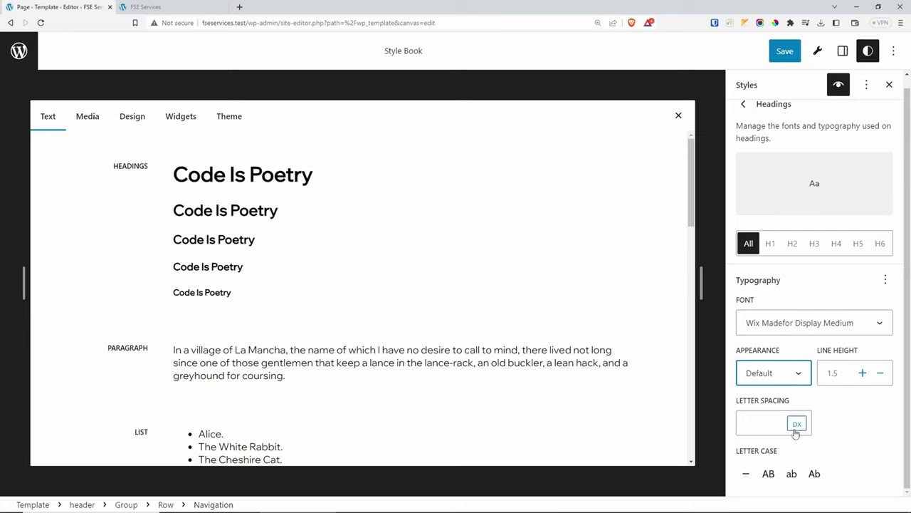
# Step: Try the heading letter-case options, settle on None, and keep All heading levels selected
pyautogui.click(768, 474)
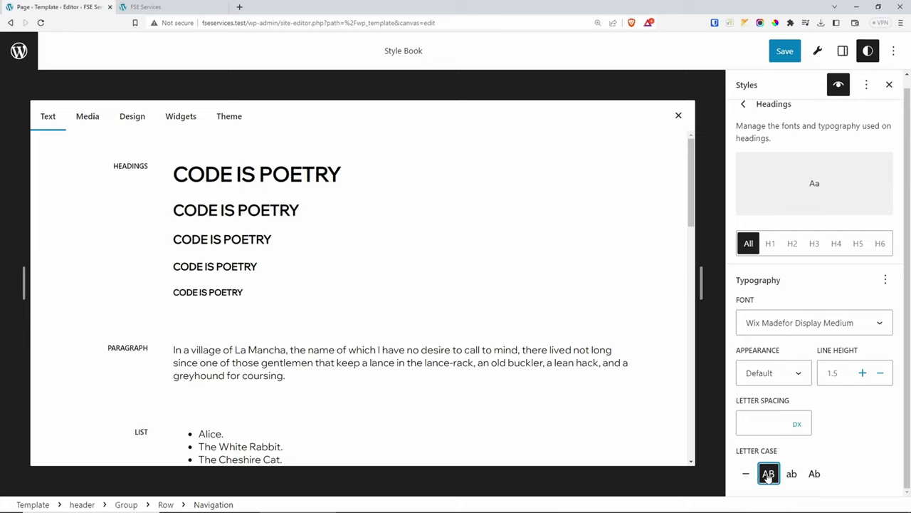
pyautogui.click(791, 474)
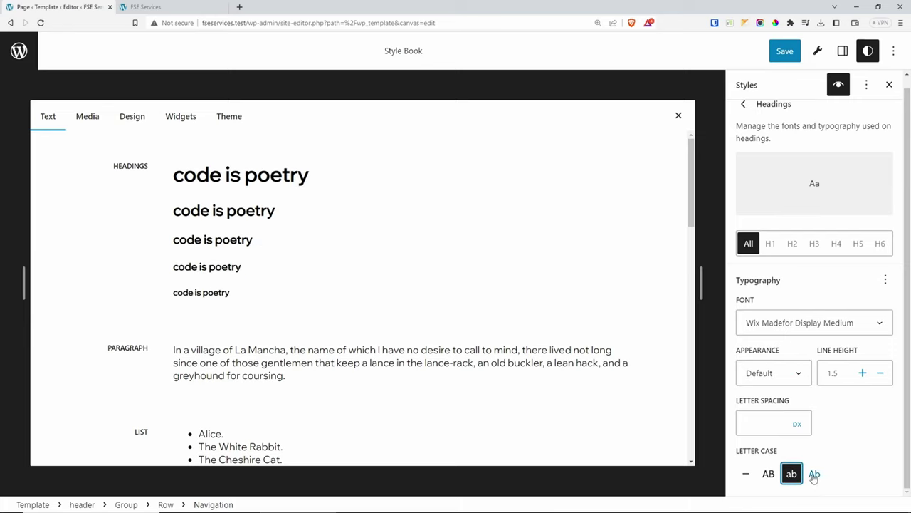
pyautogui.click(814, 475)
pyautogui.click(746, 475)
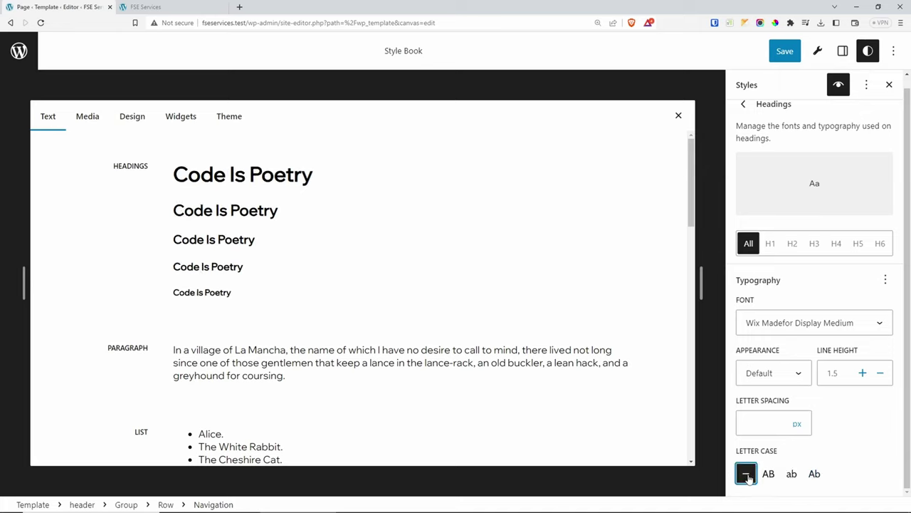
pyautogui.click(771, 252)
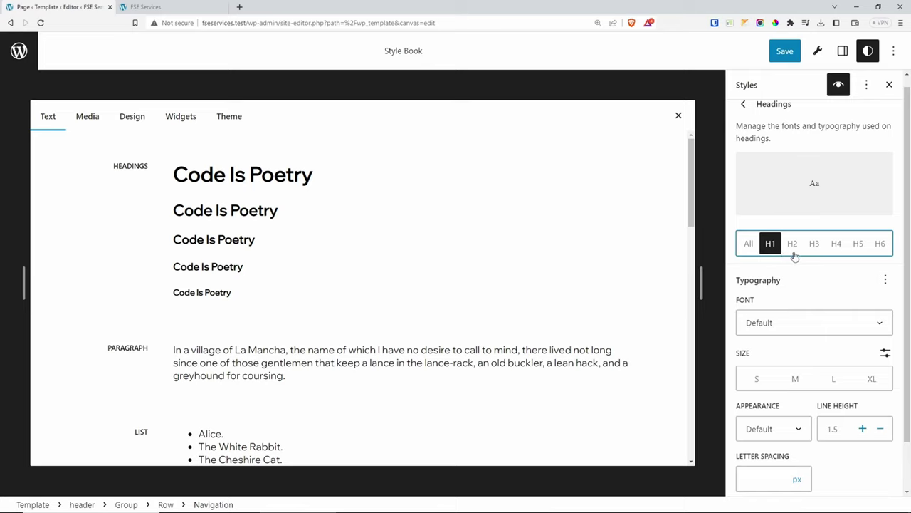
pyautogui.click(792, 253)
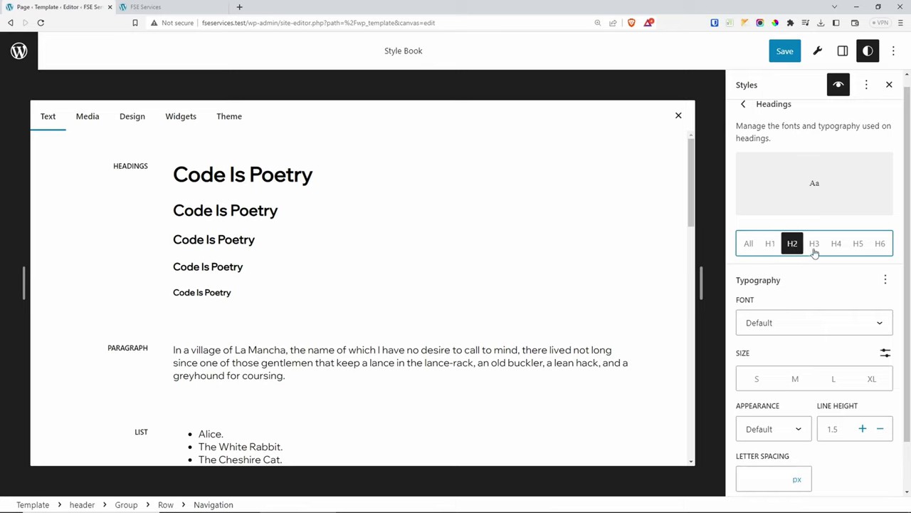
pyautogui.scroll(-1, 850, 447)
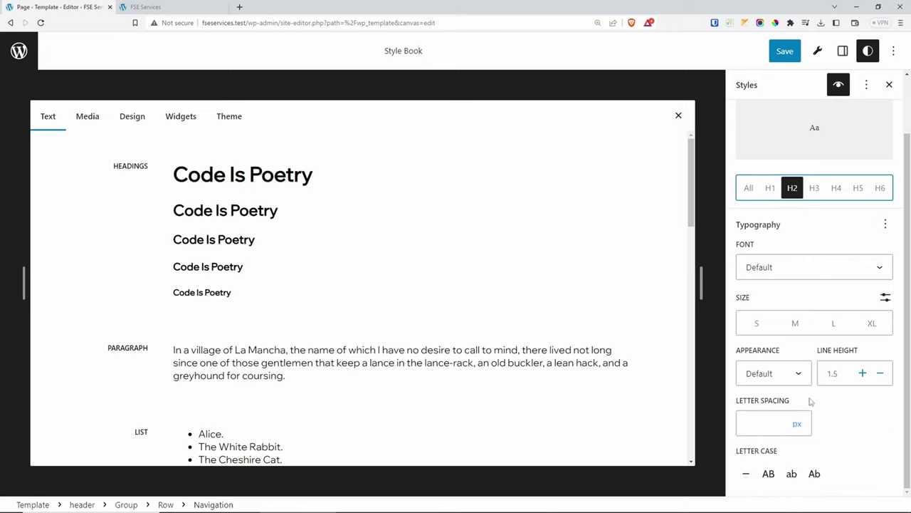
pyautogui.click(749, 188)
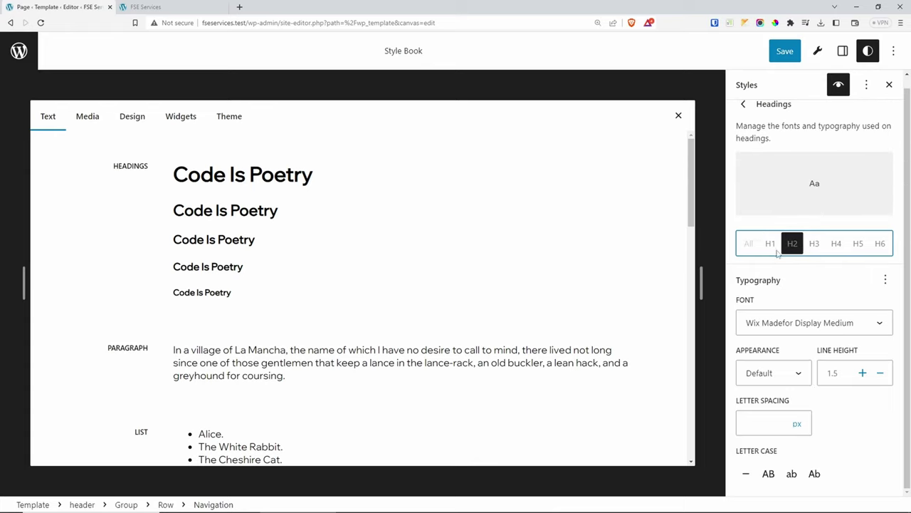
# Step: Set the button font to Wix Madefor Display while previewing the Design examples
pyautogui.click(744, 115)
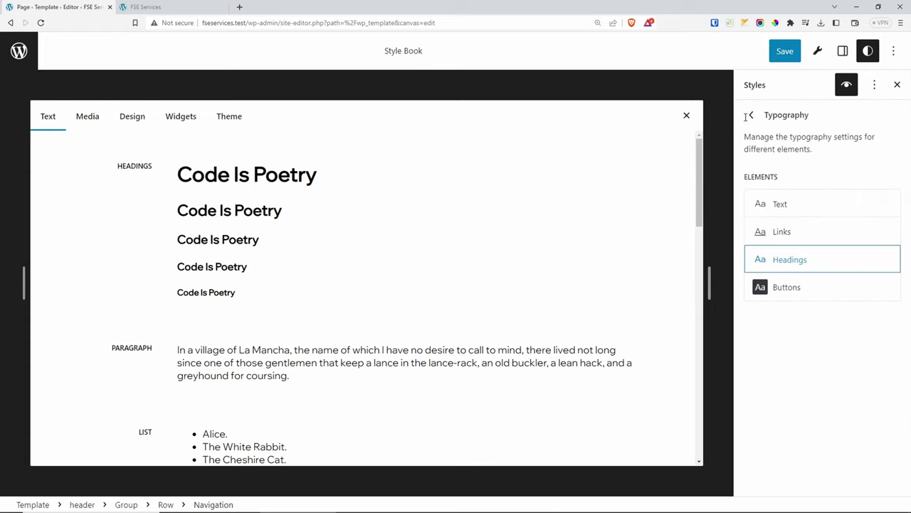
pyautogui.click(811, 288)
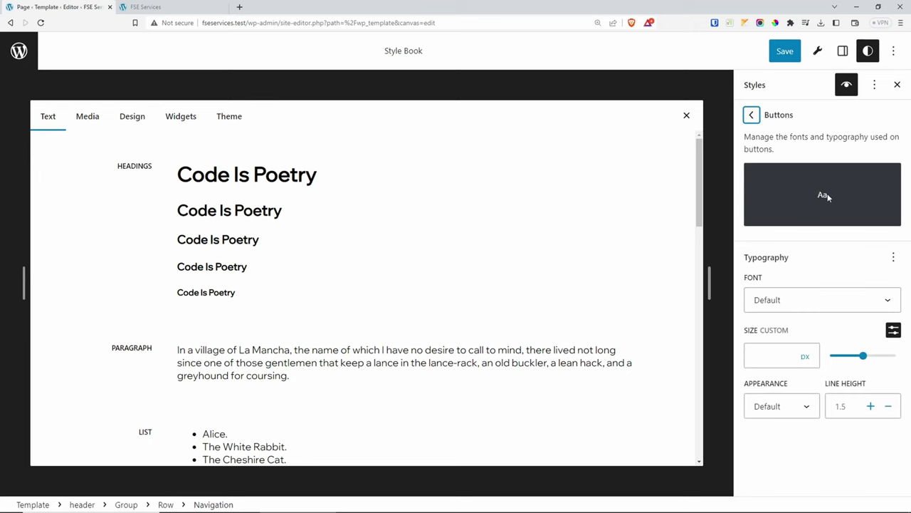
pyautogui.click(88, 118)
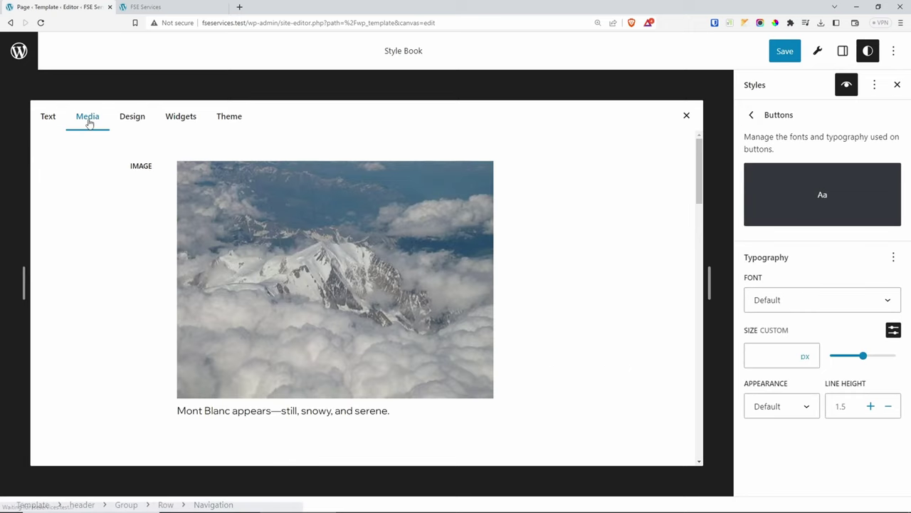
pyautogui.click(143, 122)
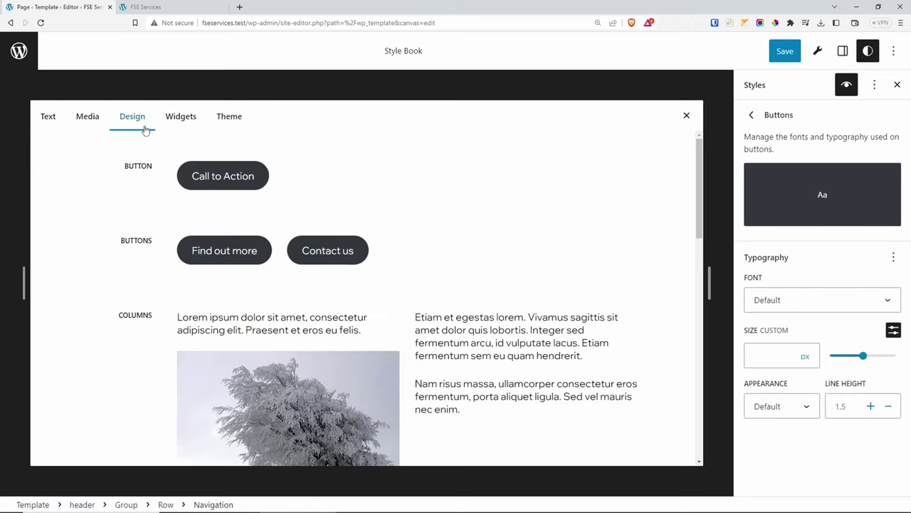
pyautogui.click(812, 302)
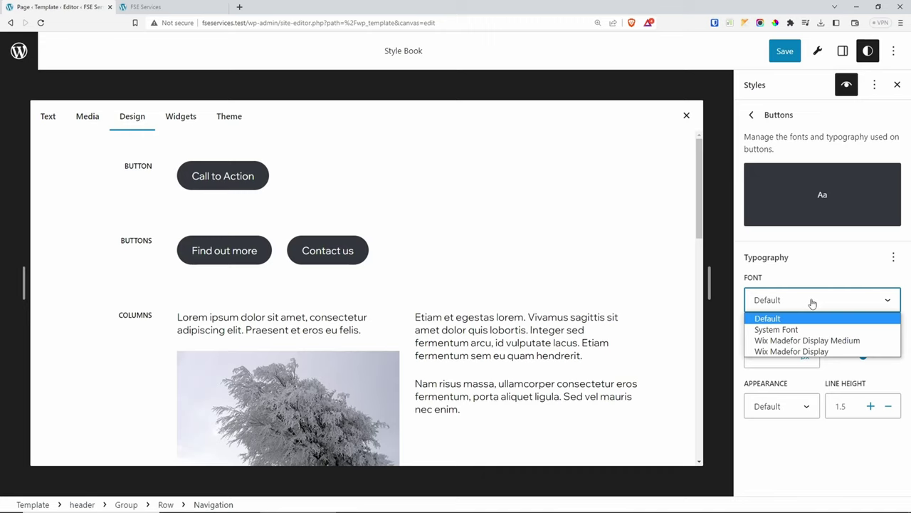
pyautogui.click(792, 352)
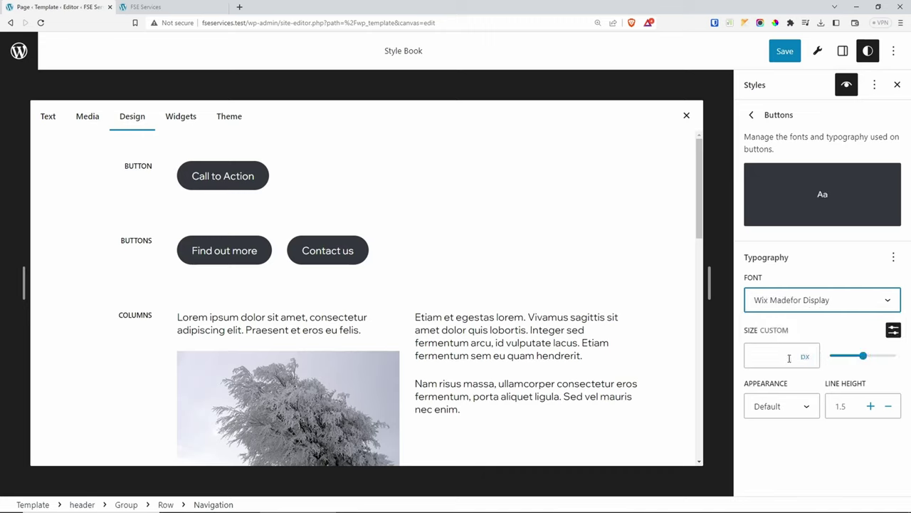
# Step: Set the button text size to 0.8rem and save the site styles
pyautogui.click(789, 358)
pyautogui.click(805, 357)
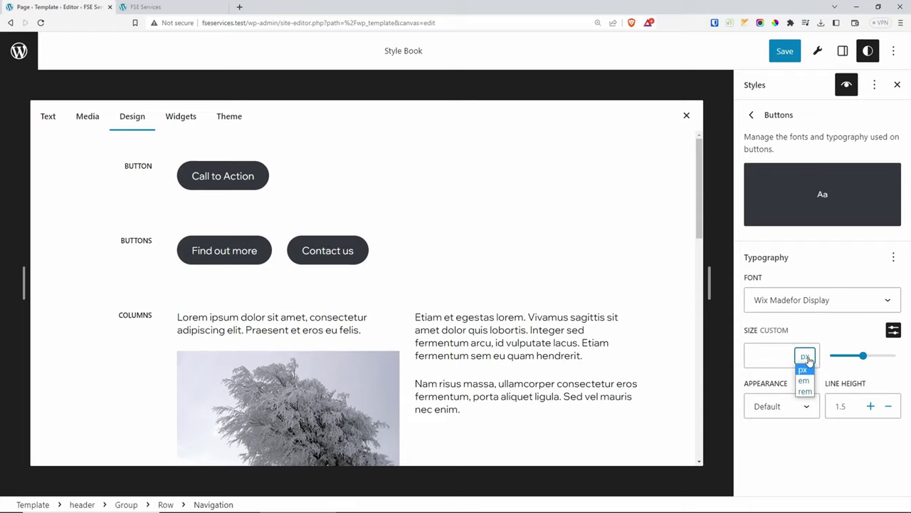
pyautogui.click(806, 391)
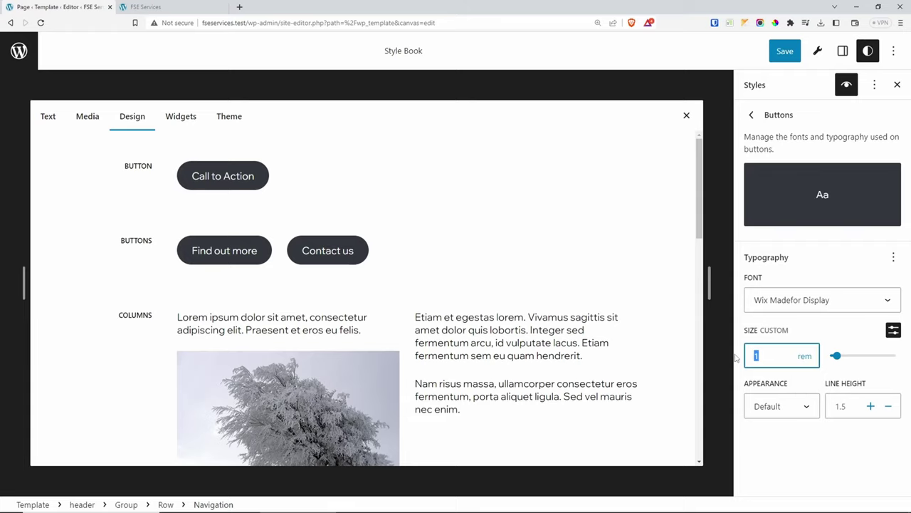
pyautogui.write('0')
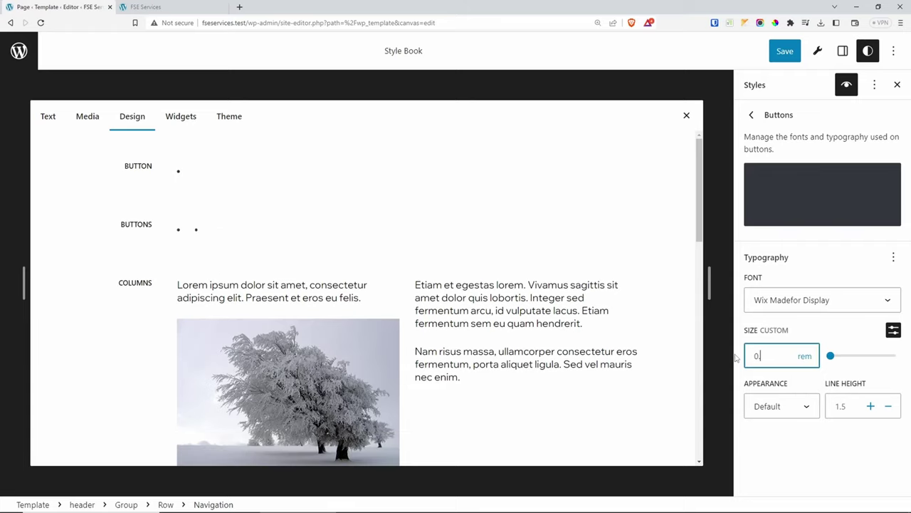
pyautogui.write('.8')
pyautogui.click(785, 52)
pyautogui.click(780, 52)
pyautogui.click(753, 115)
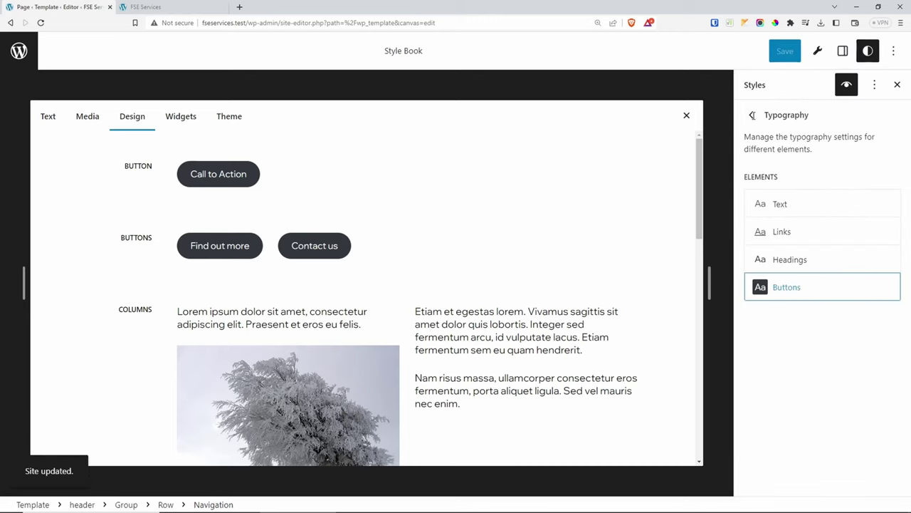
# Step: Open the Colors palette, check the Gradient tab, and add a custom solid colour
pyautogui.click(753, 116)
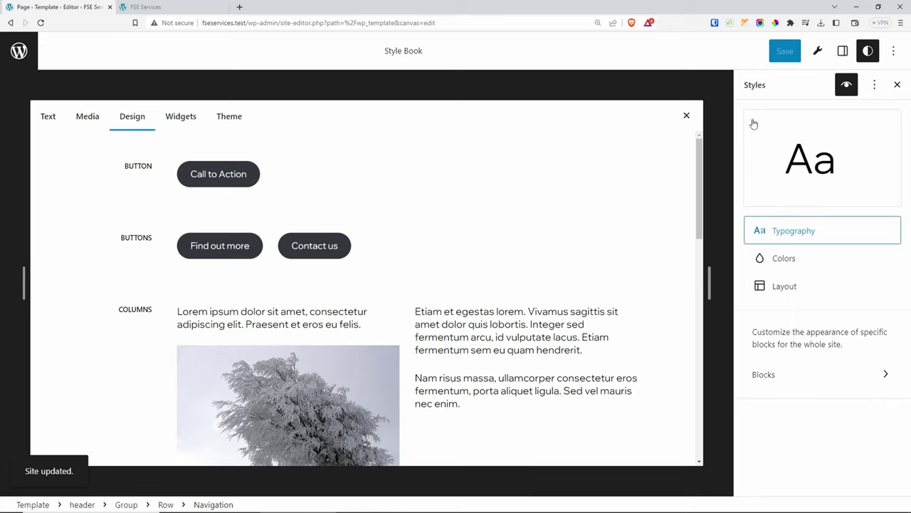
pyautogui.click(805, 260)
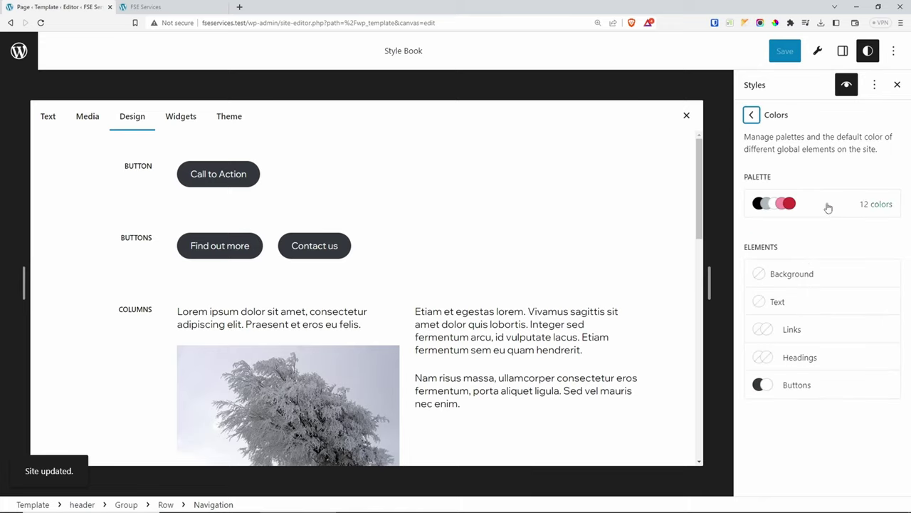
pyautogui.click(827, 208)
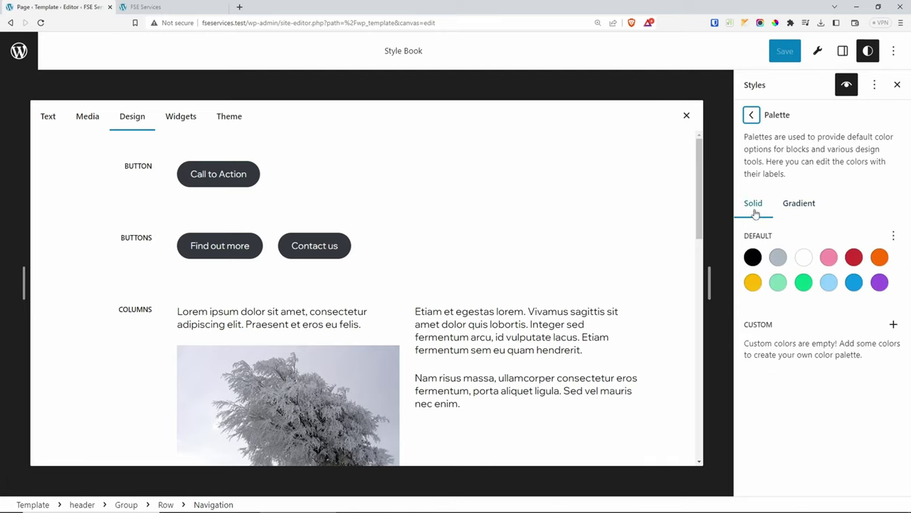
pyautogui.click(793, 208)
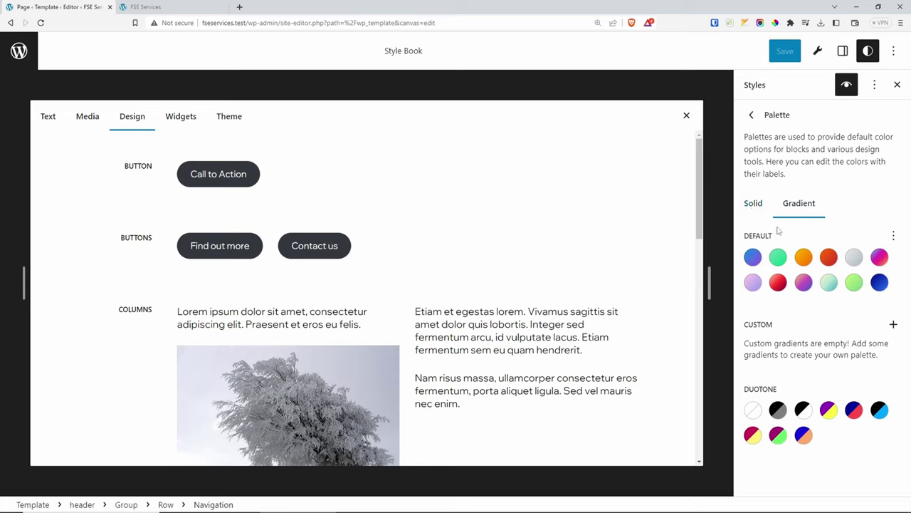
pyautogui.click(749, 206)
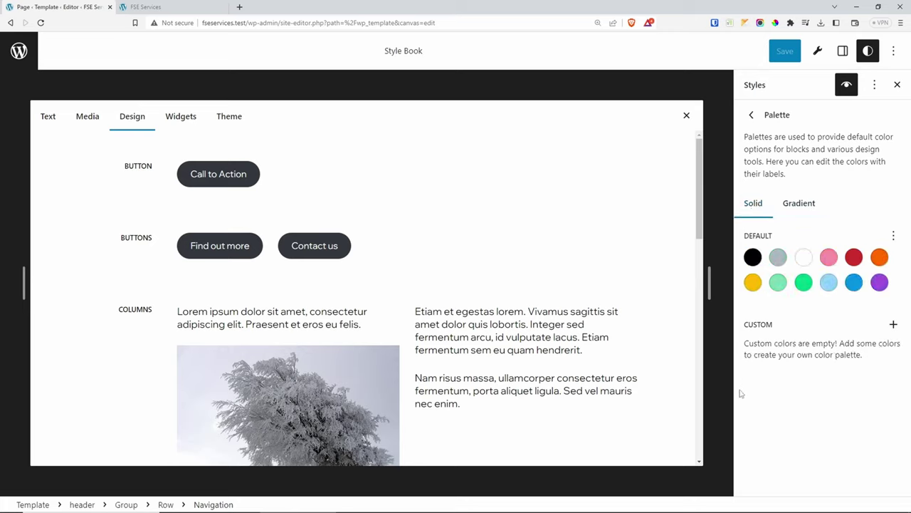
pyautogui.moveTo(746, 324); pyautogui.dragTo(781, 329)
pyautogui.click(781, 329)
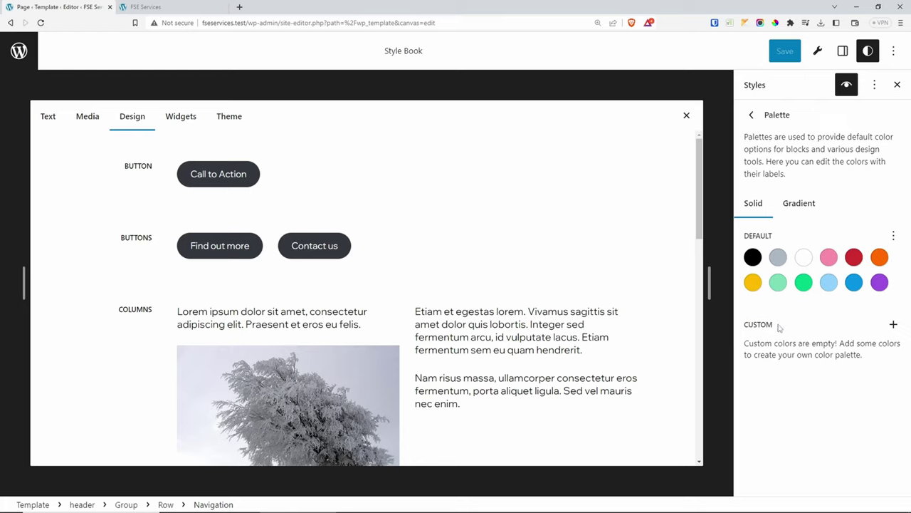
# Step: Set the new custom colour to hex FFC700 and name it Fse-Yellow
pyautogui.click(893, 325)
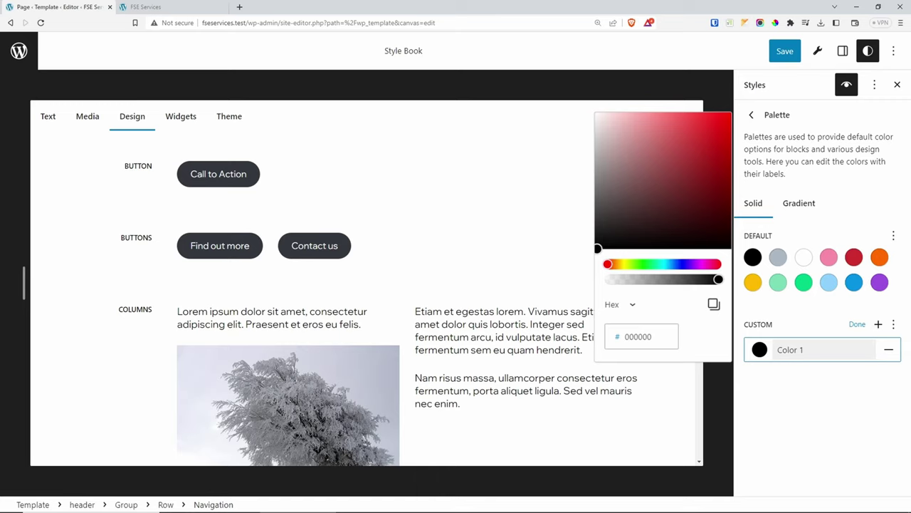
pyautogui.doubleClick(668, 329)
pyautogui.write('FFC700')
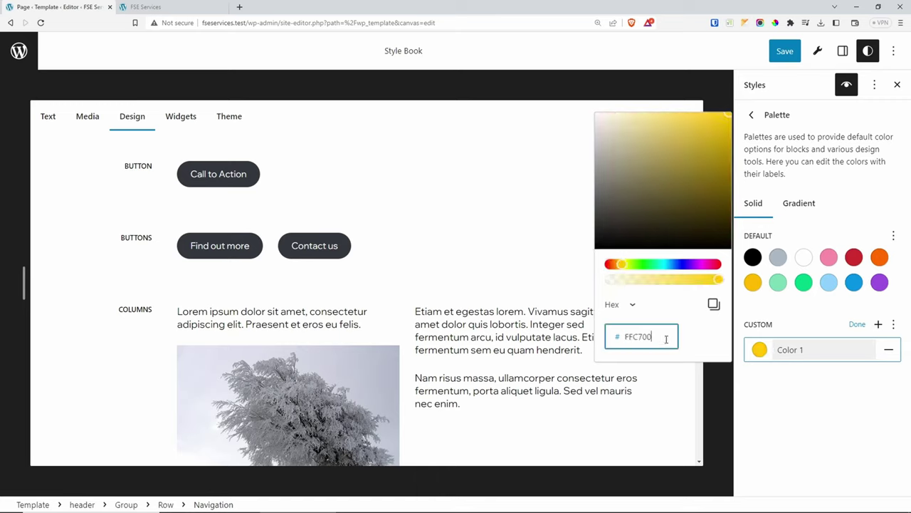
pyautogui.click(696, 341)
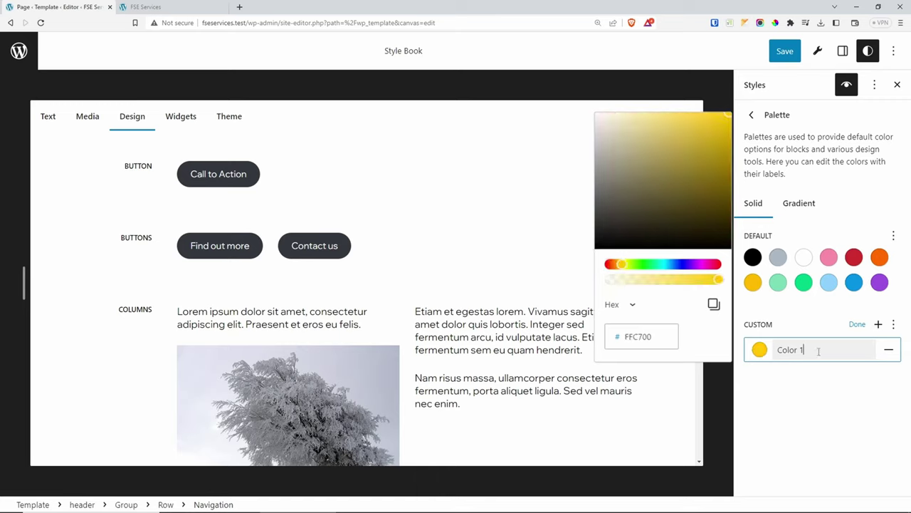
pyautogui.moveTo(818, 352); pyautogui.dragTo(777, 350)
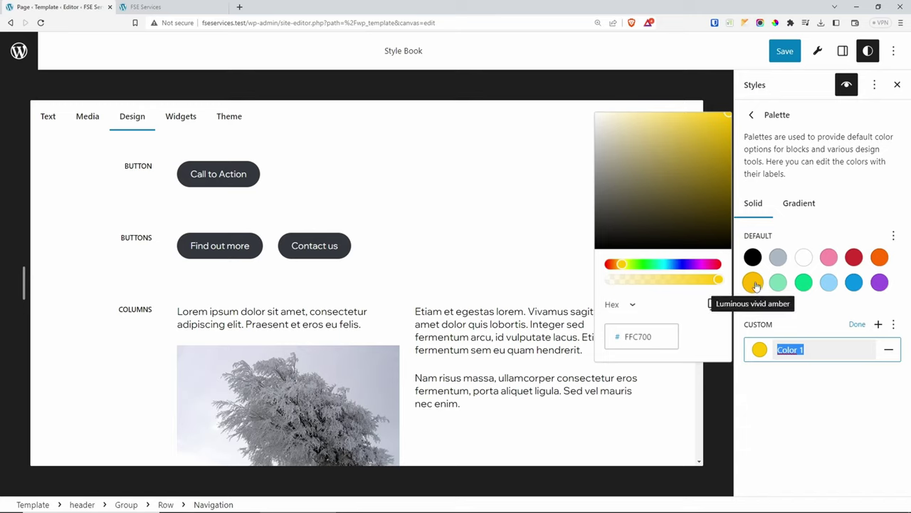
pyautogui.hotkey('ctrl', 'a')
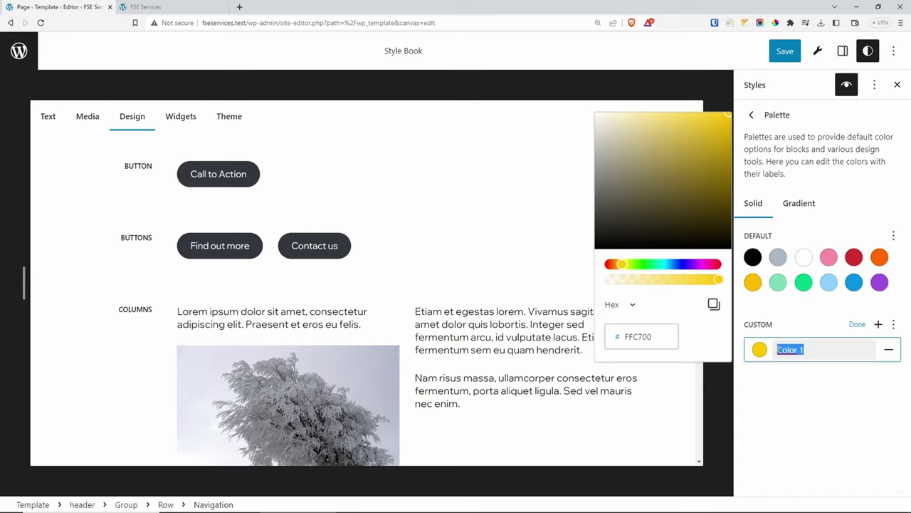
pyautogui.write('Fse-Yellow')
pyautogui.click(816, 393)
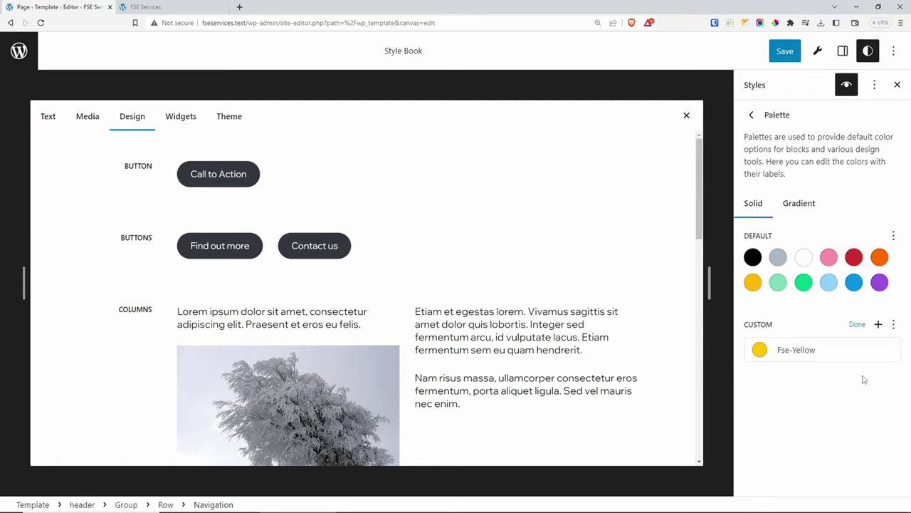
# Step: Add a custom colour Fse-Black with hex 0E0E0E
pyautogui.click(879, 325)
pyautogui.doubleClick(641, 356)
pyautogui.write('0E0E0E')
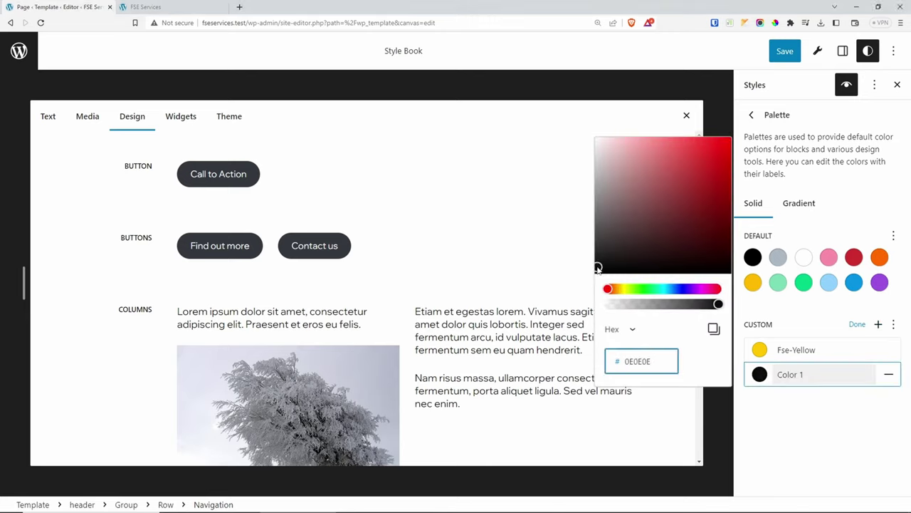
pyautogui.doubleClick(814, 374)
pyautogui.hotkey('ctrl', 'a')
pyautogui.write('Fse')
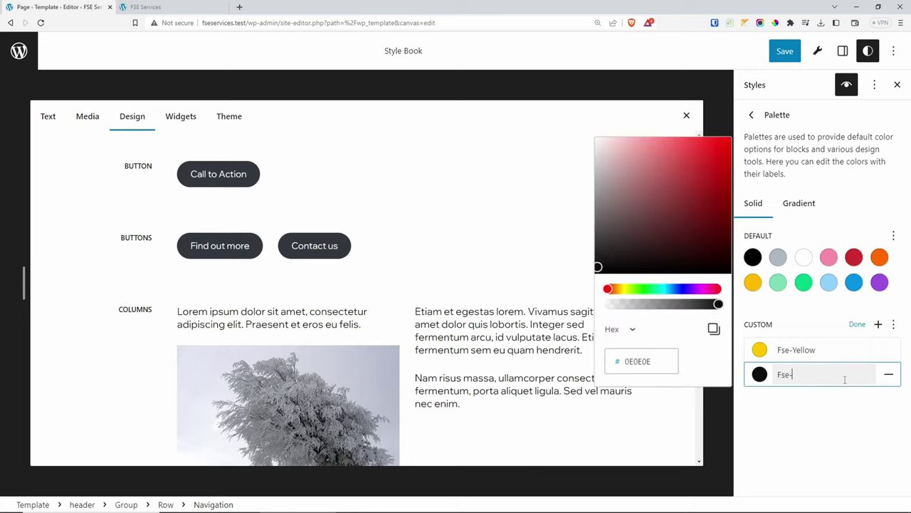
pyautogui.click(904, 428)
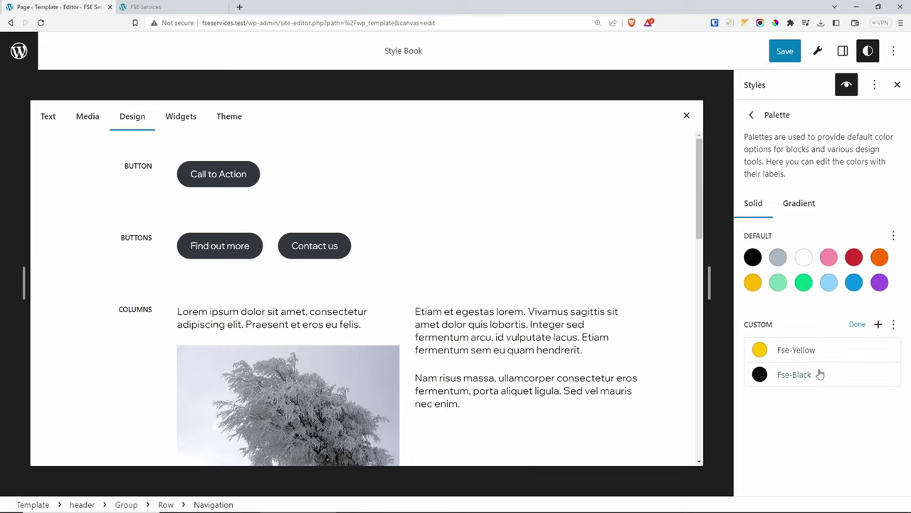
# Step: Add a custom colour Fse-Crème with hex FFF8DE
pyautogui.click(878, 324)
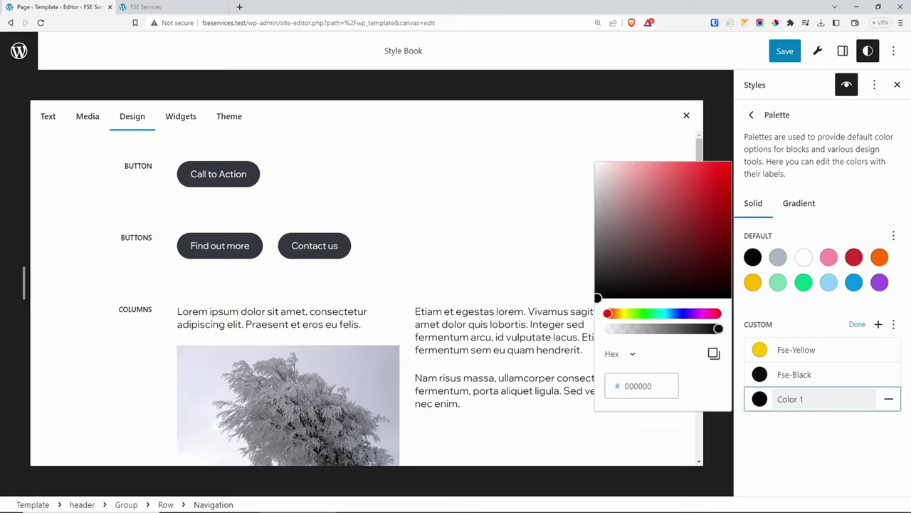
pyautogui.doubleClick(657, 383)
pyautogui.write('FFF8DE')
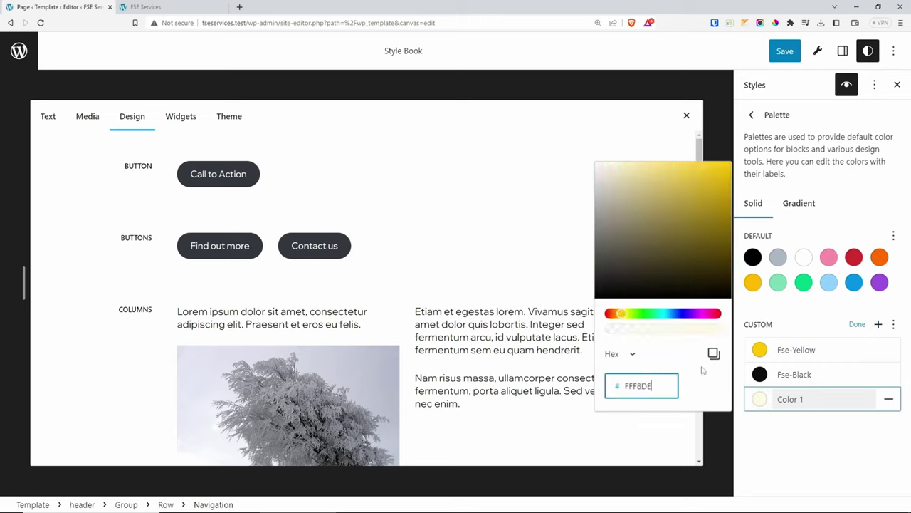
pyautogui.click(824, 440)
pyautogui.click(796, 396)
pyautogui.hotkey('ctrl', 'a')
pyautogui.write('Fse-Crème')
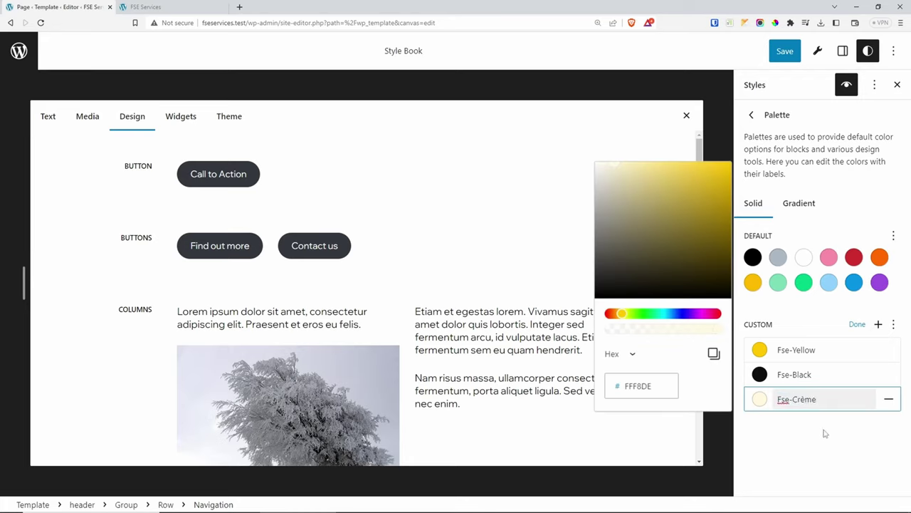
pyautogui.click(825, 433)
# Step: Save the site styles with the new 15-colour palette
pyautogui.click(783, 52)
pyautogui.click(782, 51)
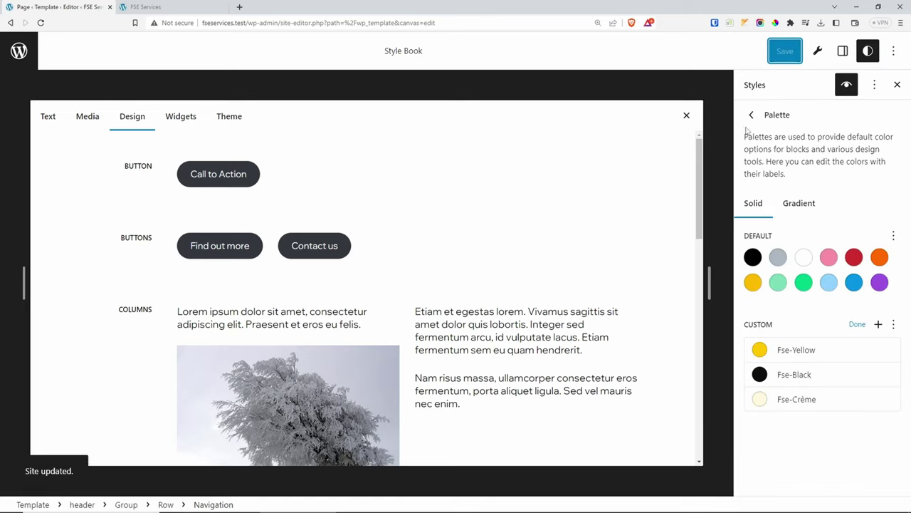
pyautogui.click(751, 115)
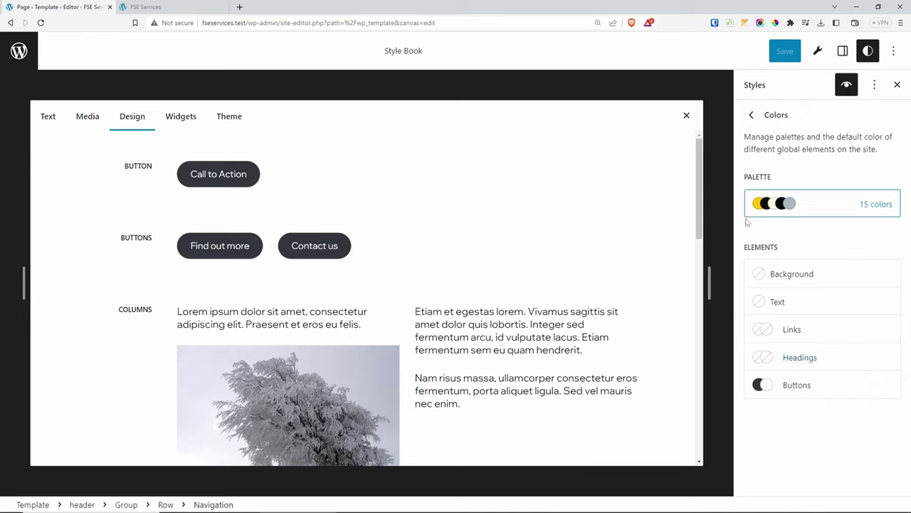
# Step: Set the site background to Fse-Crème and the text colour to Fse-Black
pyautogui.click(767, 277)
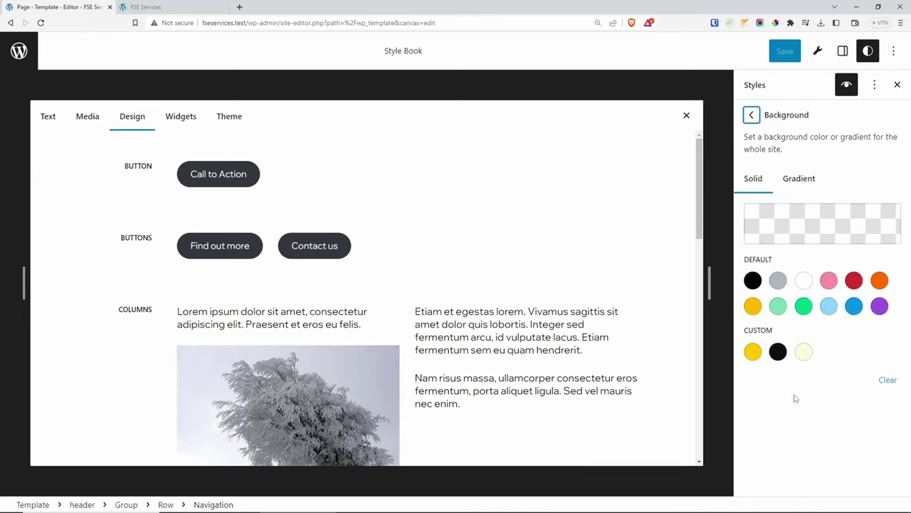
pyautogui.click(803, 351)
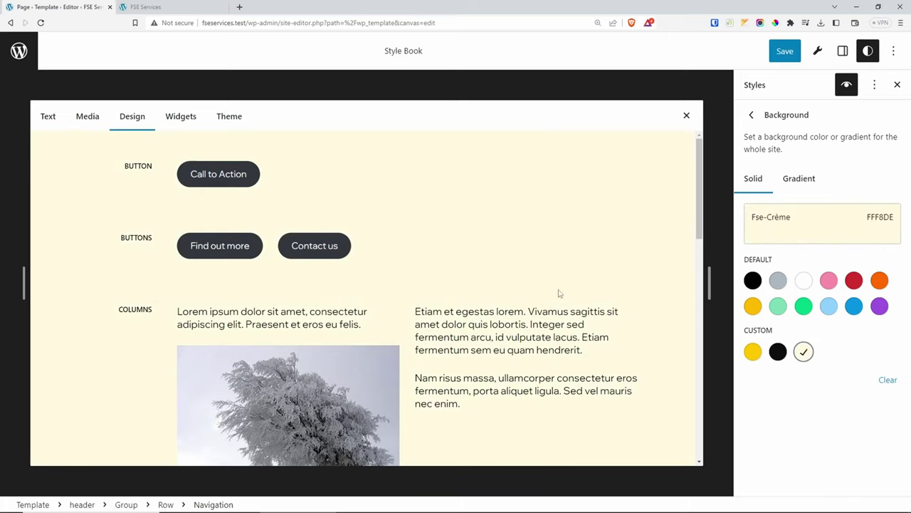
pyautogui.click(778, 352)
pyautogui.click(803, 353)
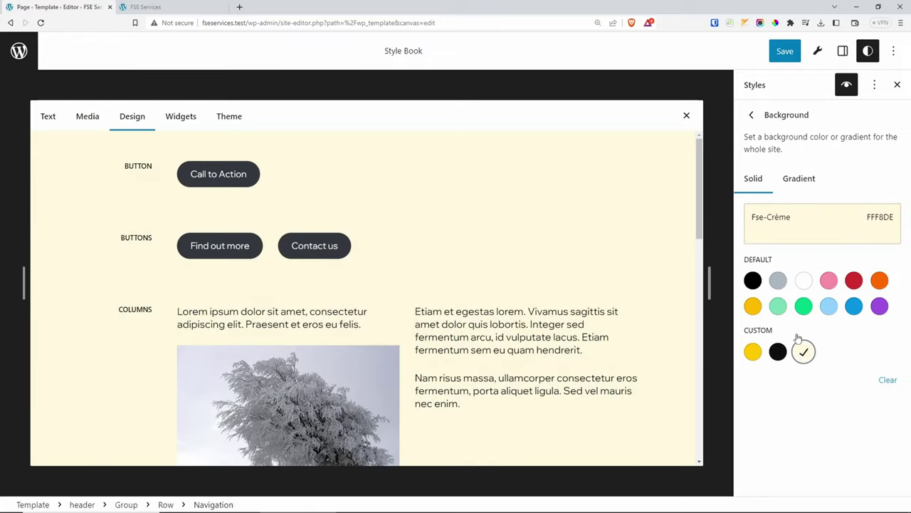
pyautogui.click(750, 116)
pyautogui.click(778, 301)
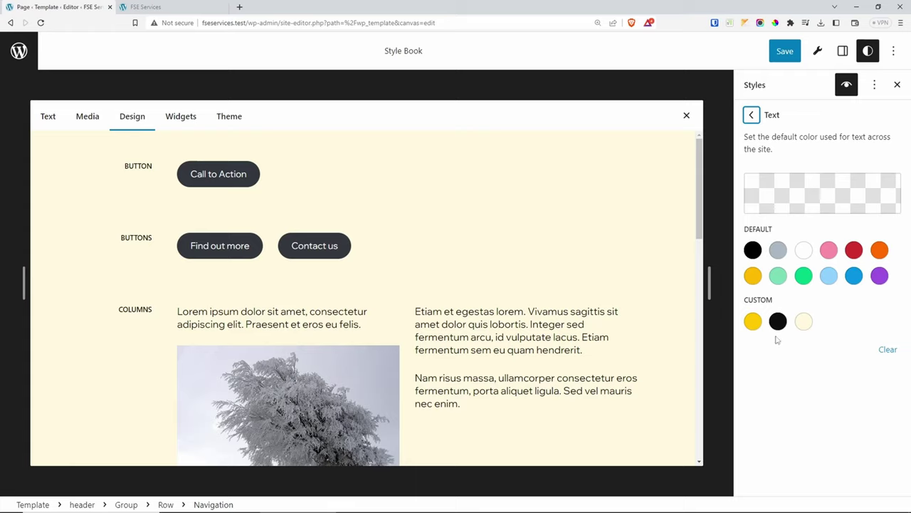
pyautogui.click(778, 322)
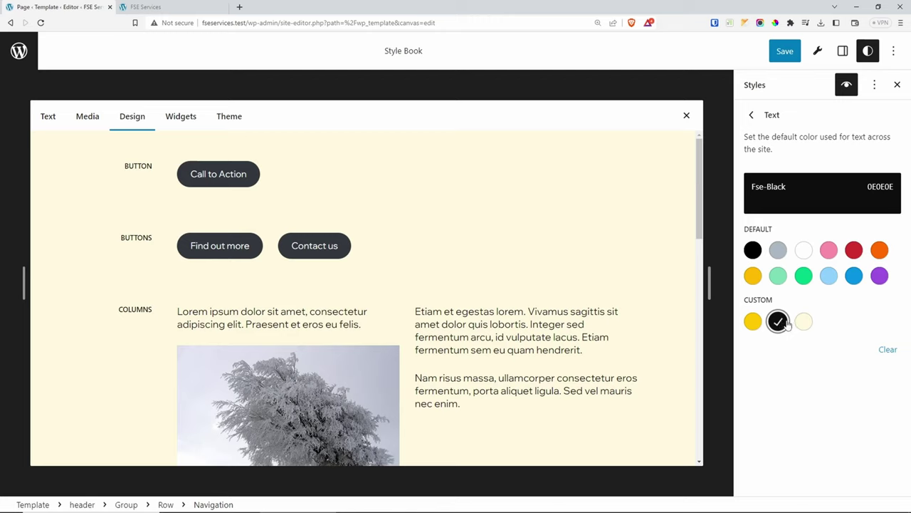
pyautogui.click(751, 115)
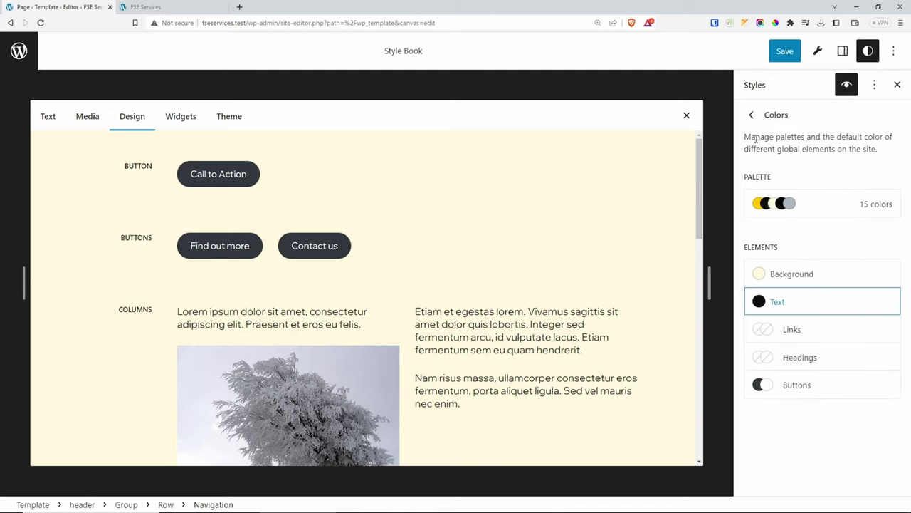
# Step: Make links Fse-Black with Fse-Yellow on hover, and all headings Fse-Black
pyautogui.click(790, 331)
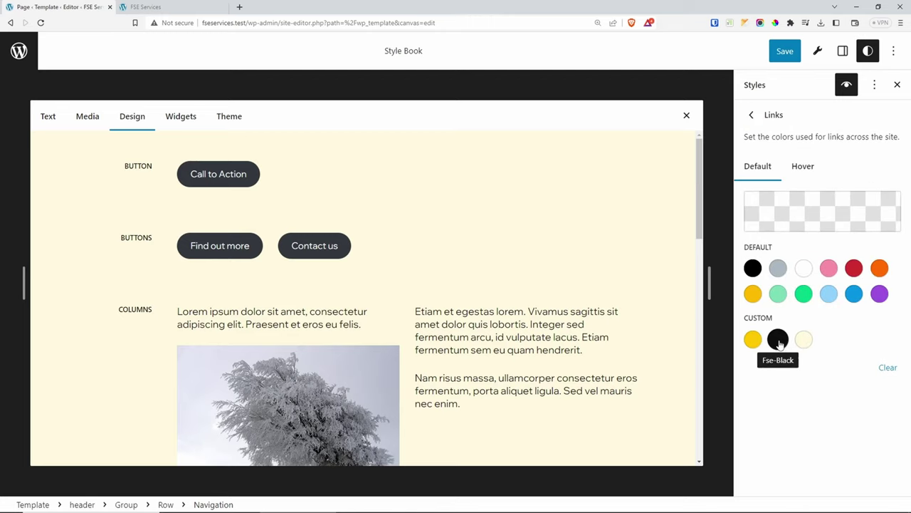
pyautogui.click(780, 342)
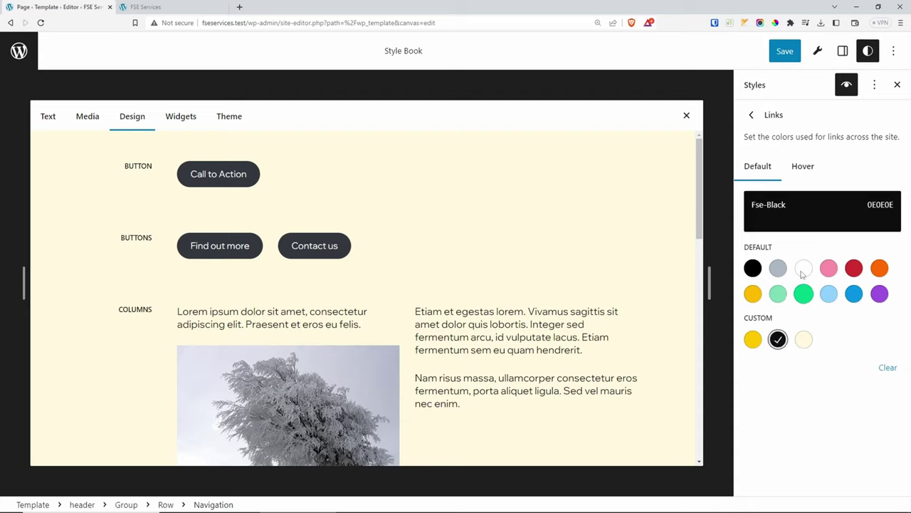
pyautogui.click(803, 166)
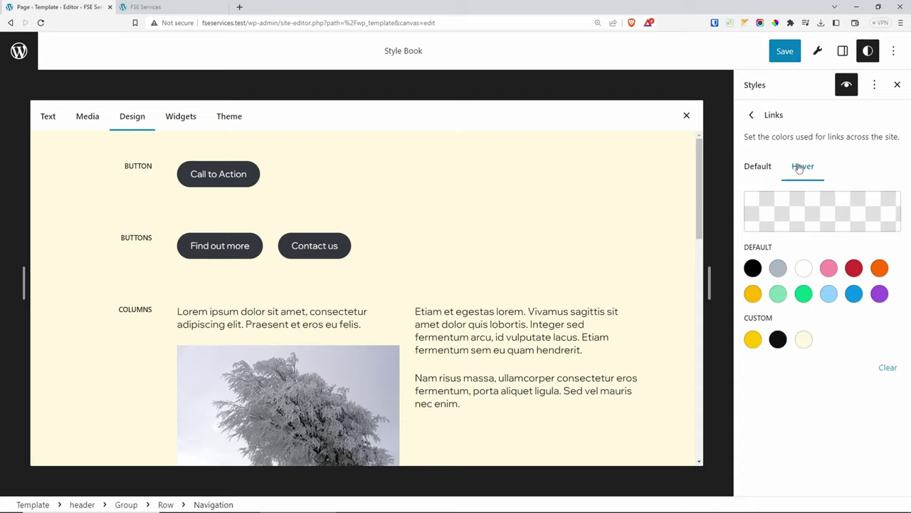
pyautogui.click(753, 339)
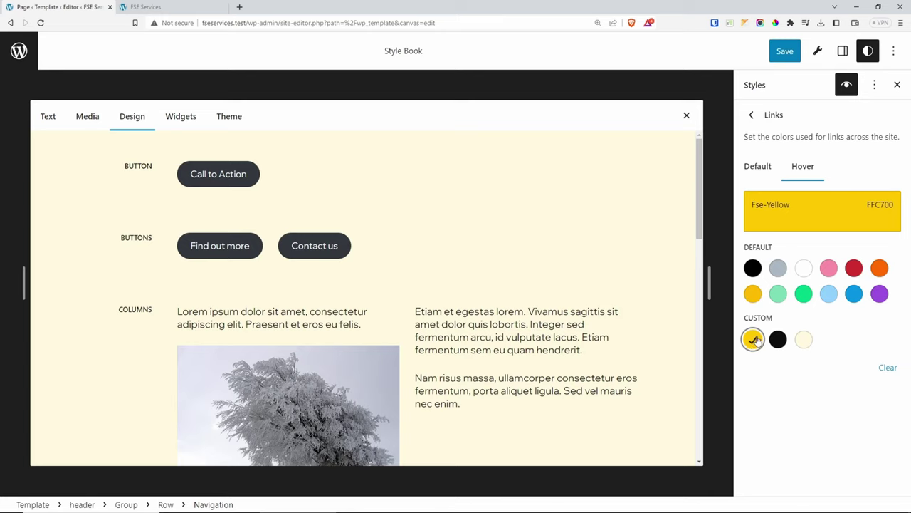
pyautogui.click(752, 115)
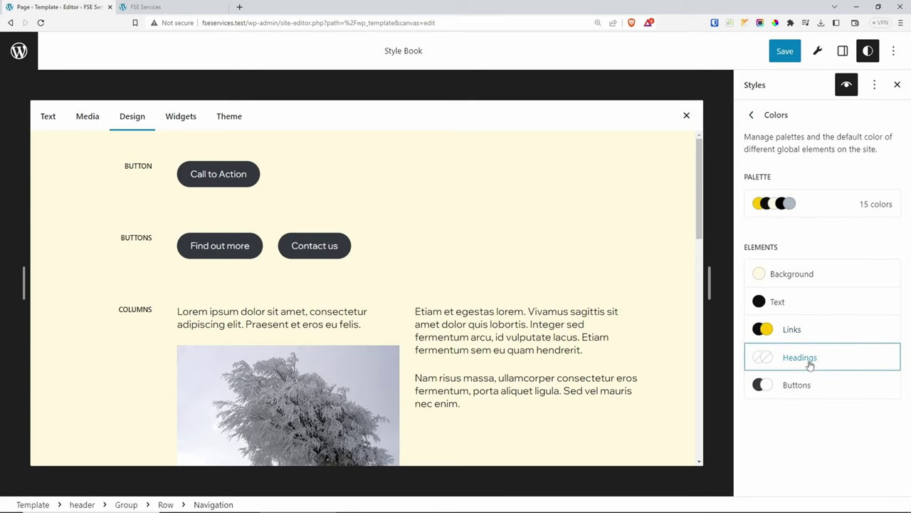
pyautogui.click(811, 365)
pyautogui.click(769, 431)
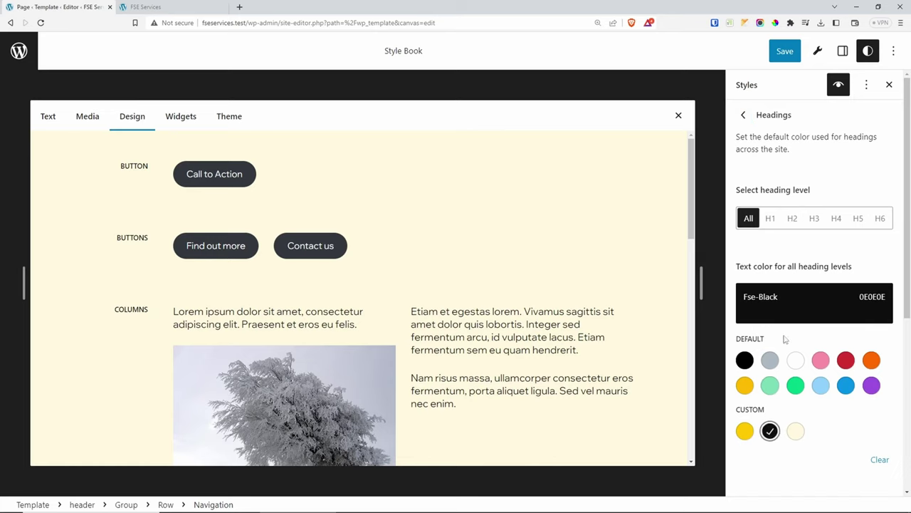
pyautogui.click(748, 118)
# Step: Give buttons Fse-Black text on an Fse-Yellow background
pyautogui.click(818, 387)
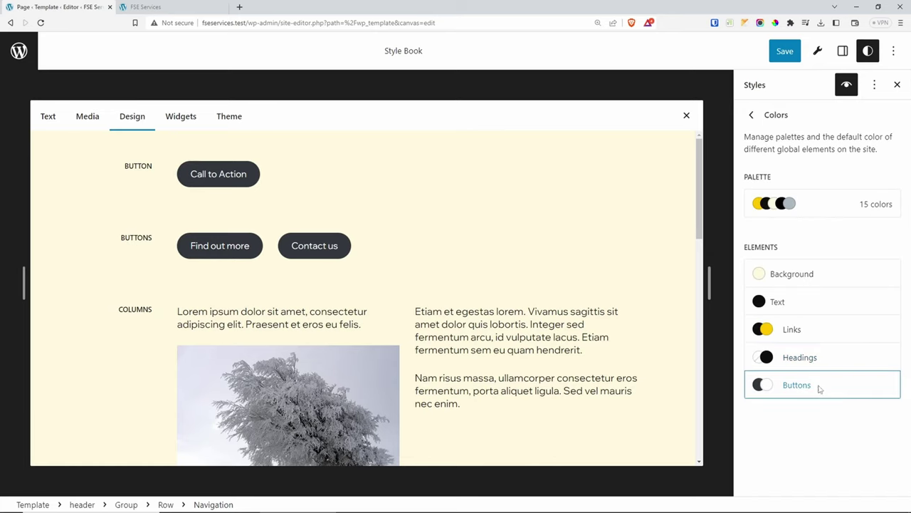
pyautogui.click(745, 343)
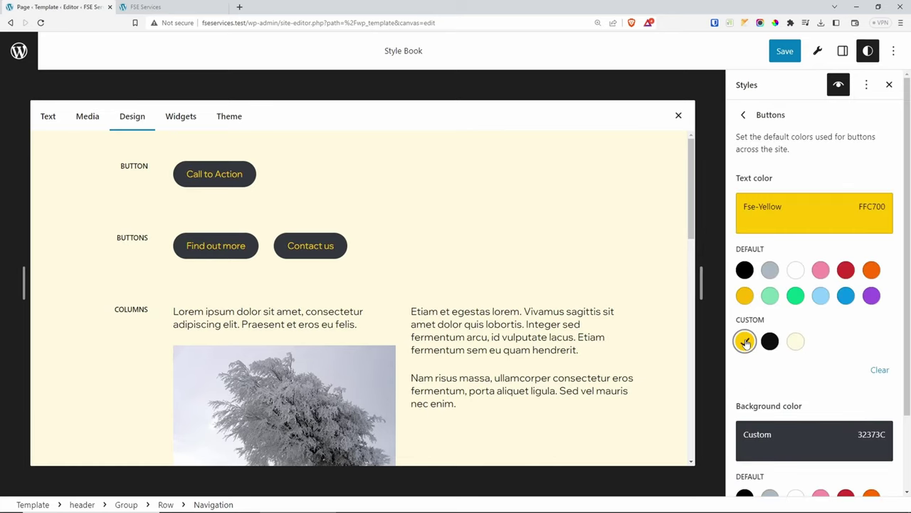
pyautogui.click(770, 341)
pyautogui.click(770, 341)
pyautogui.click(770, 341)
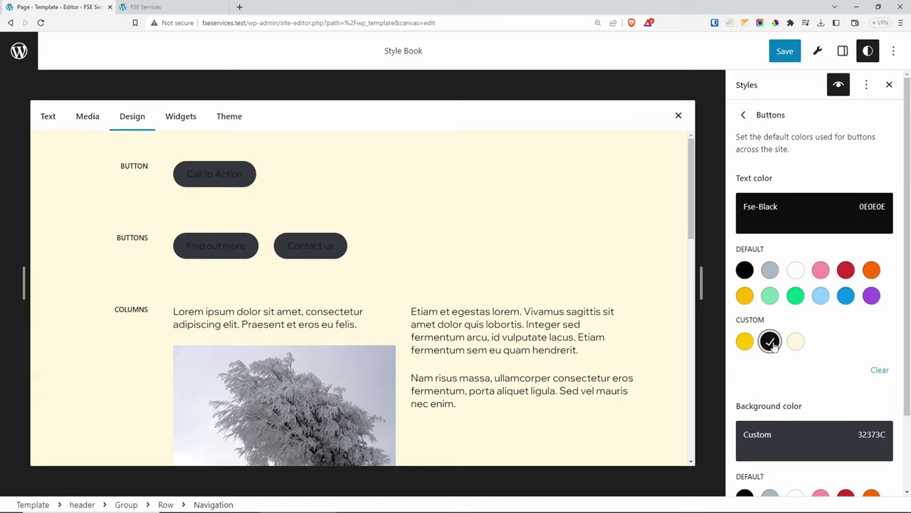
pyautogui.scroll(-2, 790, 399)
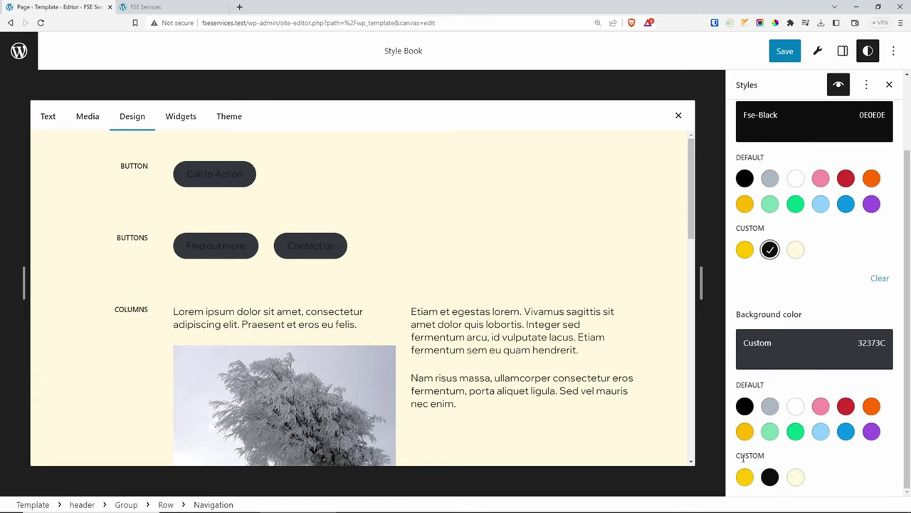
pyautogui.click(745, 477)
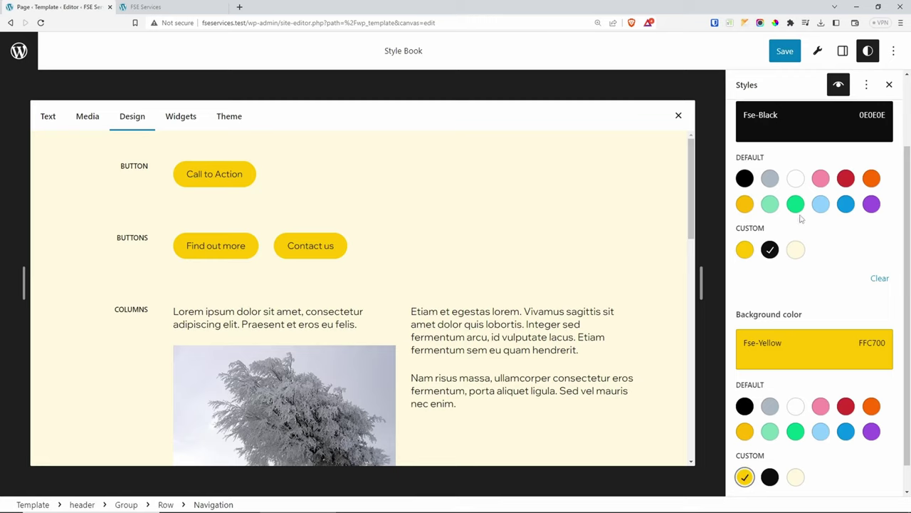
pyautogui.scroll(3, 789, 154)
pyautogui.click(739, 118)
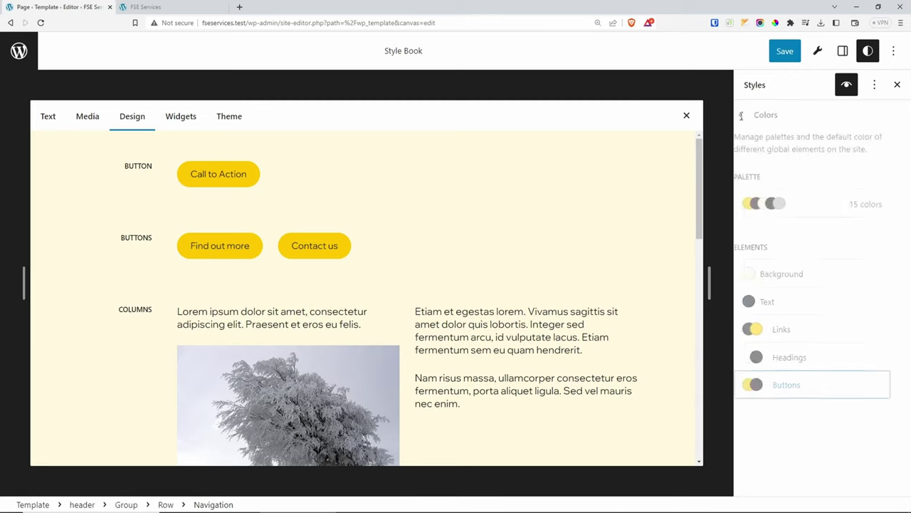
pyautogui.click(751, 116)
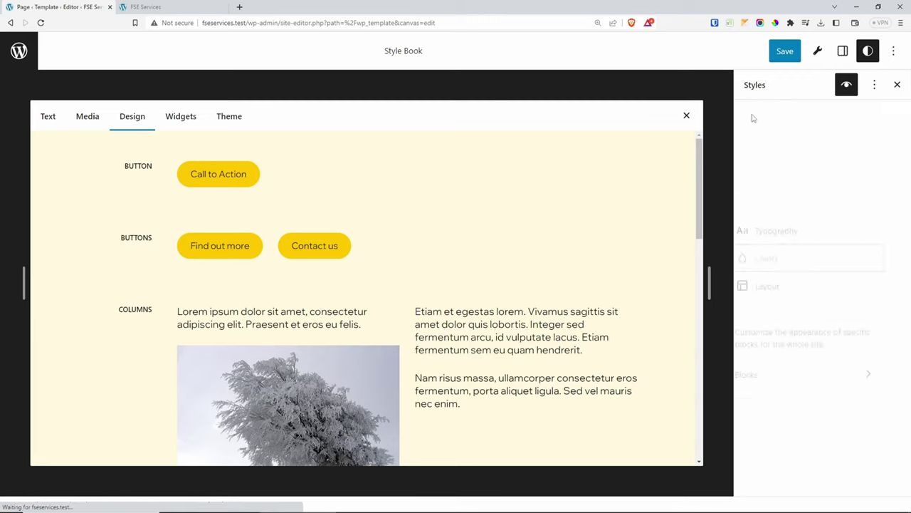
# Step: Open the global Layout dimensions in Styles and switch to the Figma homepage design
pyautogui.click(786, 287)
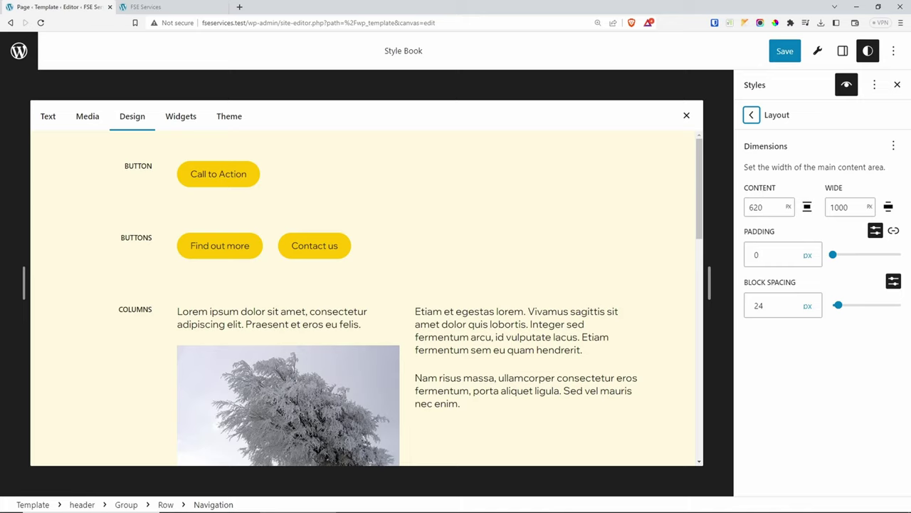
pyautogui.hotkey('alt', 'Tab')
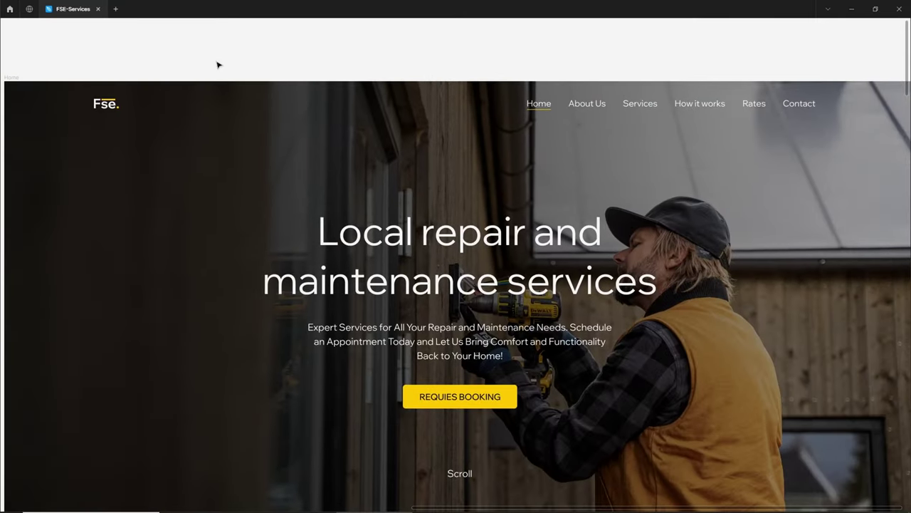
# Step: Show the layout grid and draw a rectangle across the homepage's content width
pyautogui.click(884, 214)
pyautogui.hotkey('ctrl', '\\')
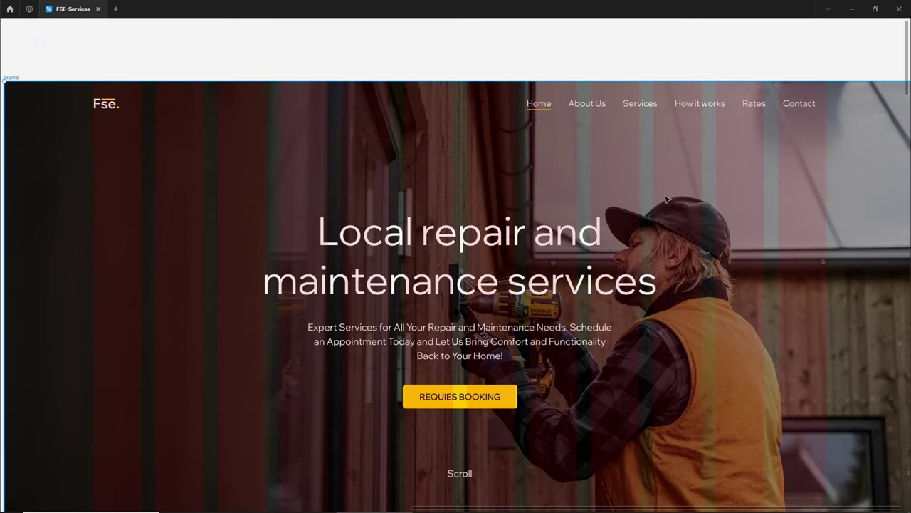
pyautogui.hscroll(2, 646, 220)
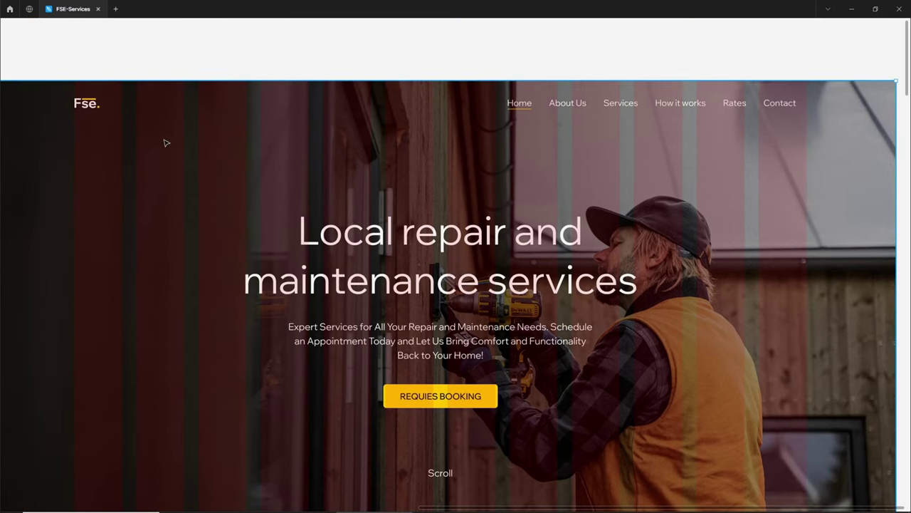
pyautogui.press('r')
pyautogui.moveTo(76, 156)
pyautogui.mouseDown()
pyautogui.moveTo(285, 185)
pyautogui.moveTo(591, 181)
pyautogui.moveTo(807, 196)
pyautogui.mouseUp()
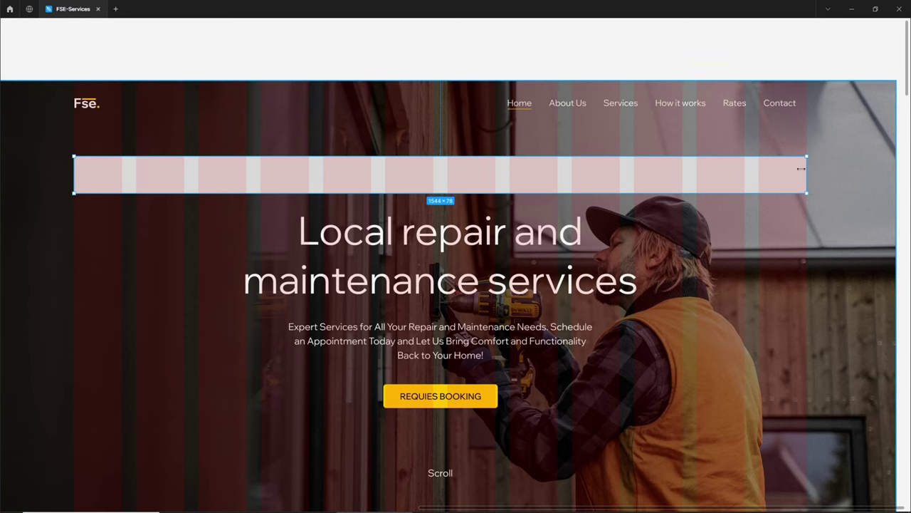
# Step: Copy the rectangle's 1544 px width and return to WordPress
pyautogui.hotkey('ctrl', '\\')
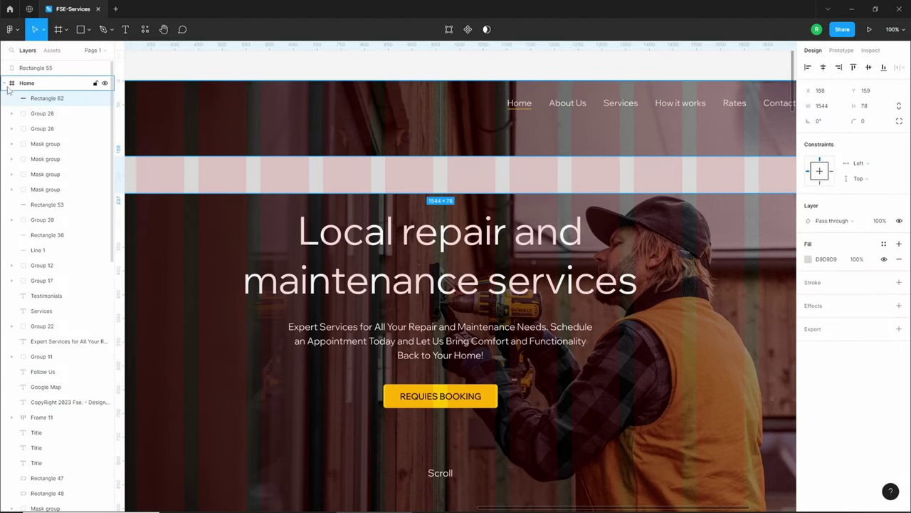
pyautogui.click(6, 83)
pyautogui.click(830, 106)
pyautogui.hotkey('ctrl', 'c')
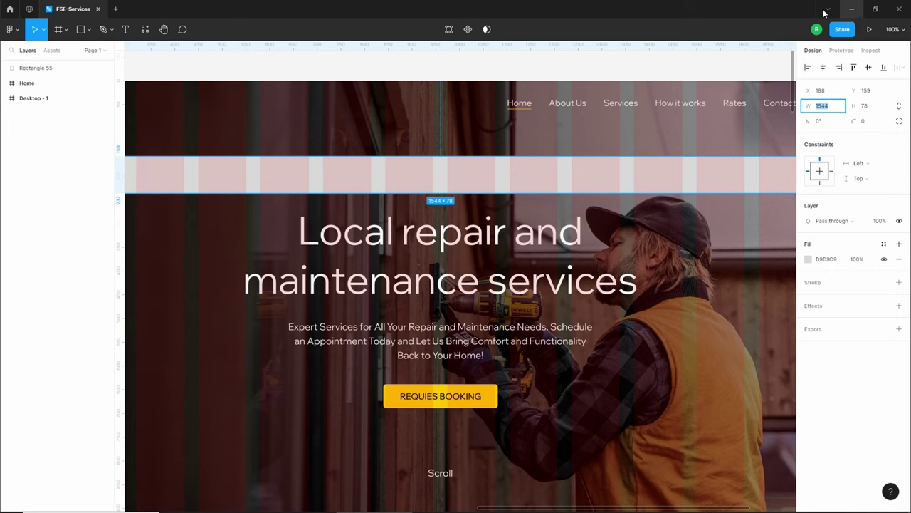
pyautogui.click(851, 8)
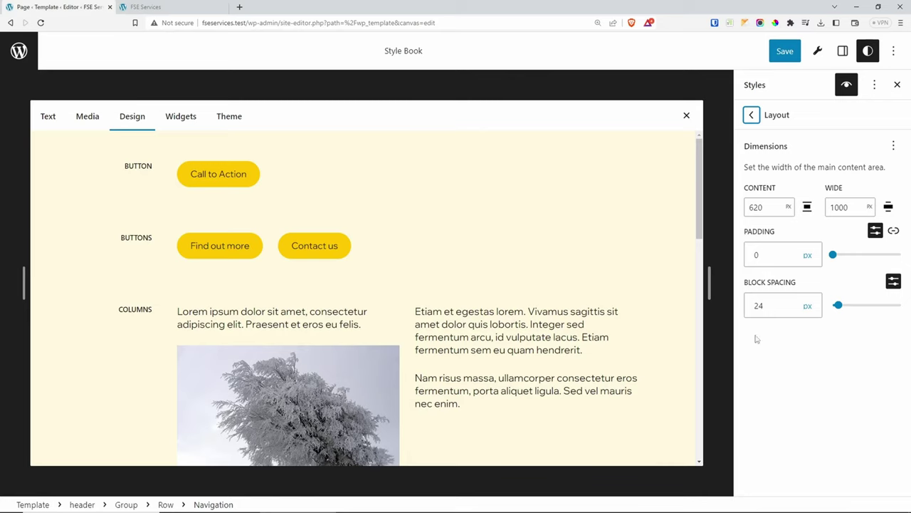
# Step: Paste 1544 into both the Content and Wide layout width fields
pyautogui.click(769, 207)
pyautogui.hotkey('ctrl', 'a')
pyautogui.hotkey('ctrl', 'v')
pyautogui.click(847, 205)
pyautogui.hotkey('ctrl', 'a')
pyautogui.hotkey('ctrl', 'v')
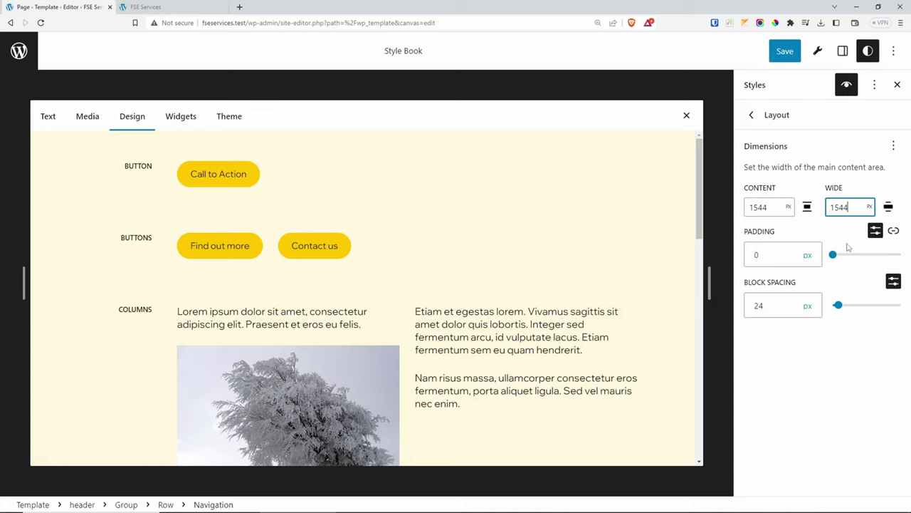
# Step: Save the site changes and open the per-block Blocks styles list
pyautogui.click(786, 54)
pyautogui.click(788, 54)
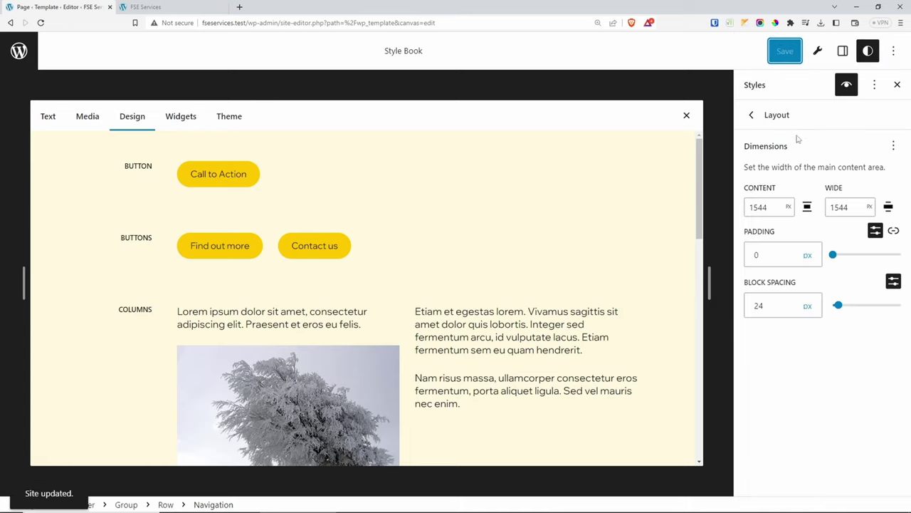
pyautogui.click(752, 116)
pyautogui.click(836, 380)
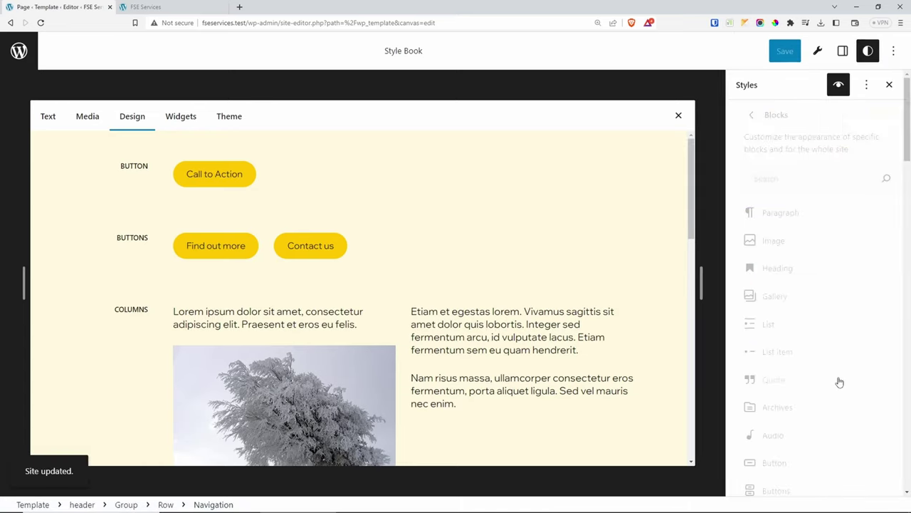
# Step: Set the Paragraph block's typography line height to 1.6
pyautogui.click(768, 269)
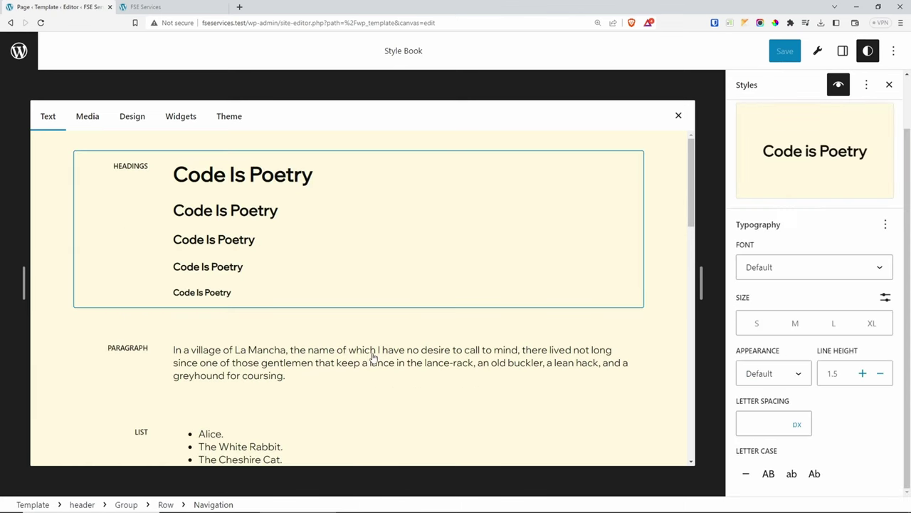
pyautogui.click(373, 358)
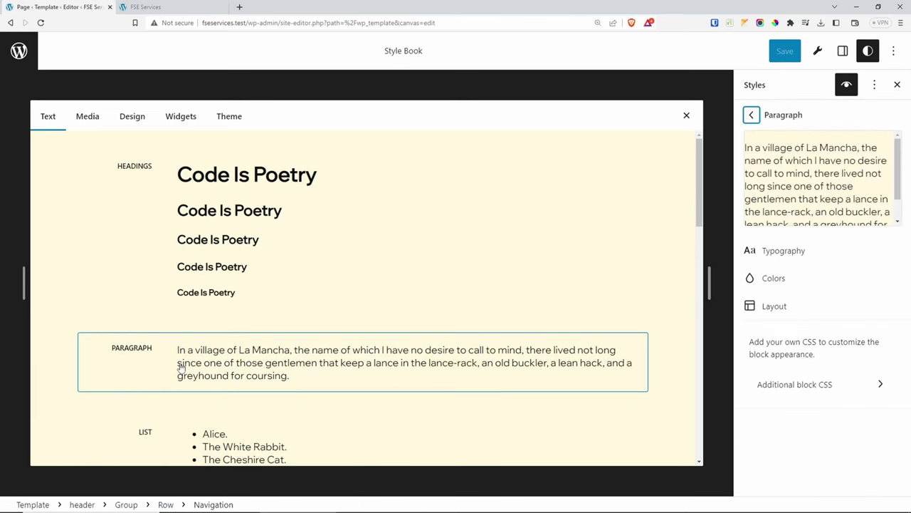
pyautogui.click(769, 250)
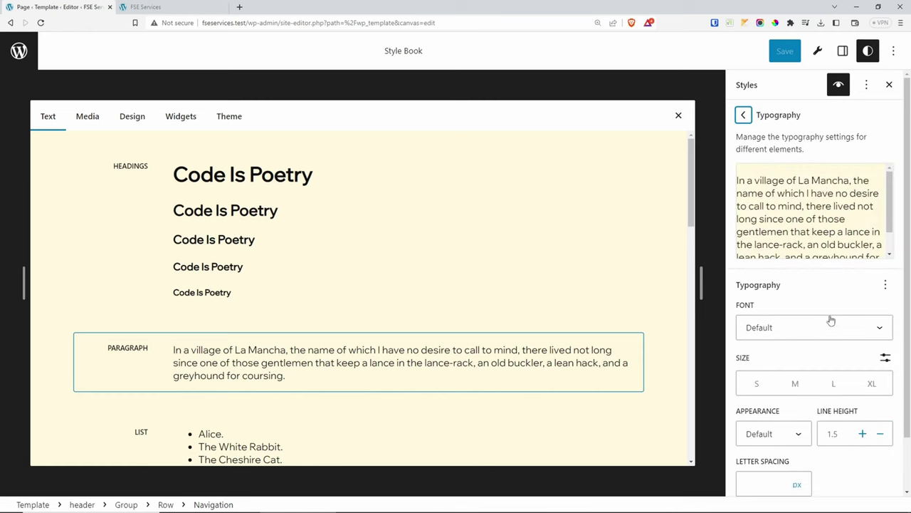
pyautogui.click(862, 434)
pyautogui.click(862, 434)
pyautogui.click(862, 434)
pyautogui.click(862, 434)
pyautogui.click(862, 434)
pyautogui.click(862, 434)
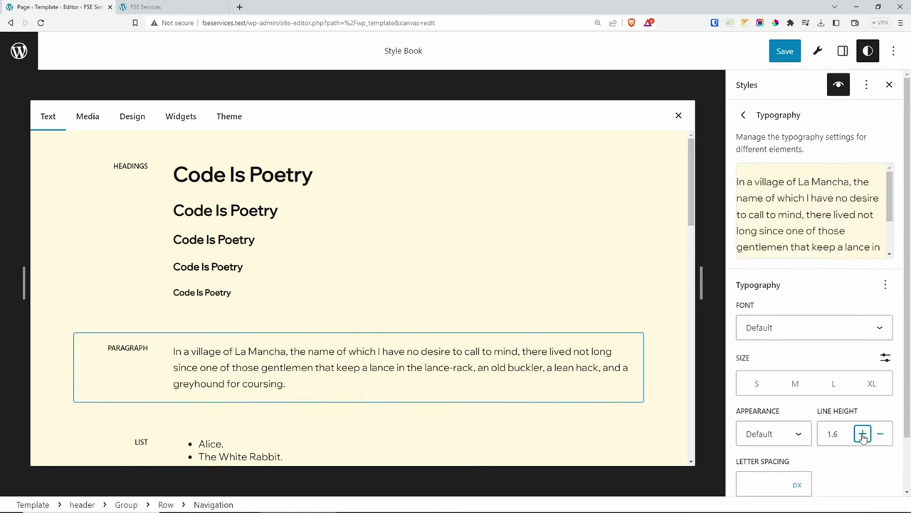
pyautogui.click(862, 434)
pyautogui.click(881, 434)
# Step: Review the Style Book preview, save the line height change, and show the text examples
pyautogui.hotkey('ctrl', '-')
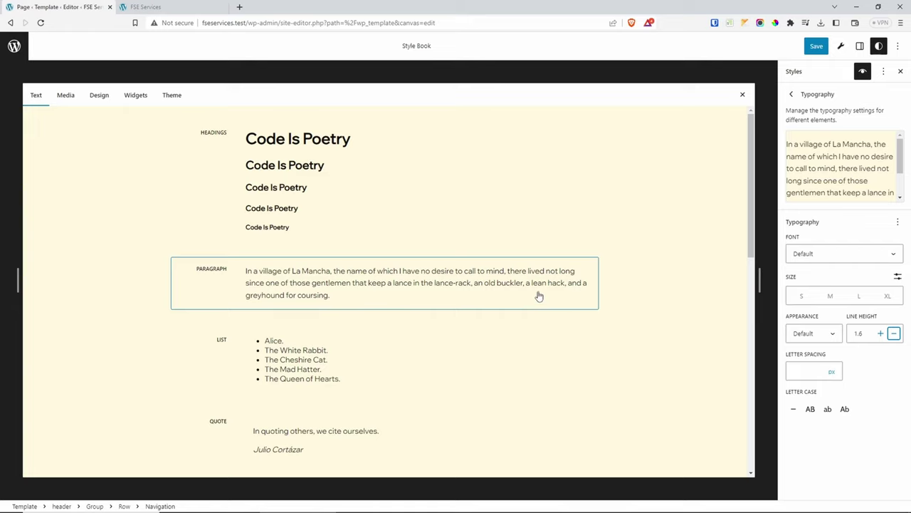
pyautogui.scroll(-3, 425, 305)
pyautogui.scroll(-4, 425, 304)
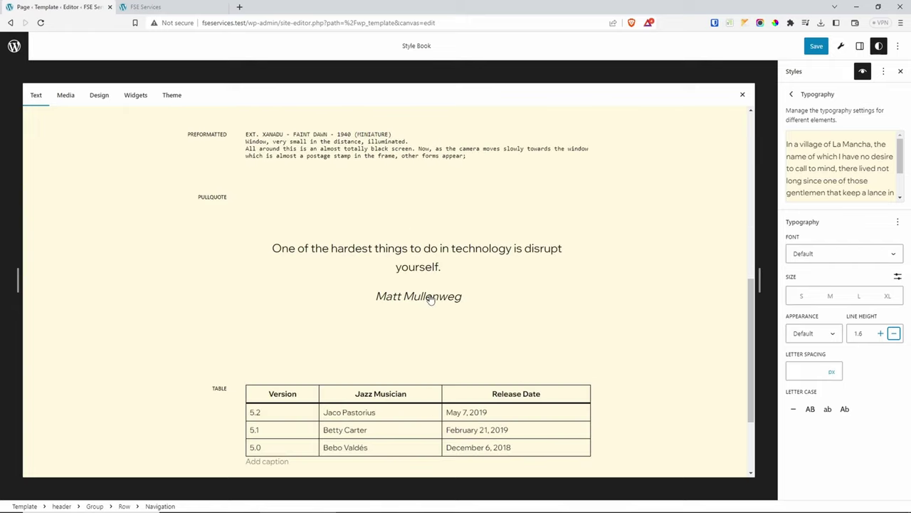
pyautogui.hotkey('ctrl', '+')
pyautogui.hotkey('ctrl', '+')
pyautogui.hotkey('ctrl', '+')
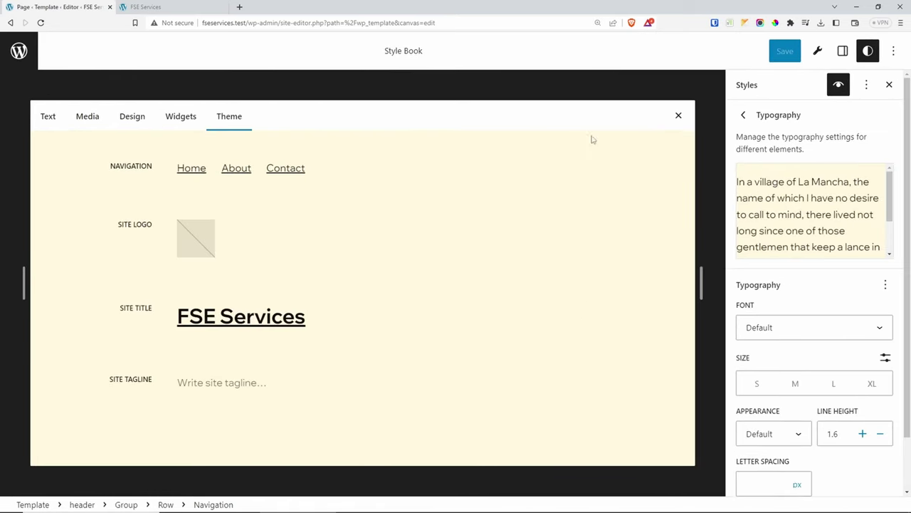
pyautogui.click(786, 51)
pyautogui.click(47, 118)
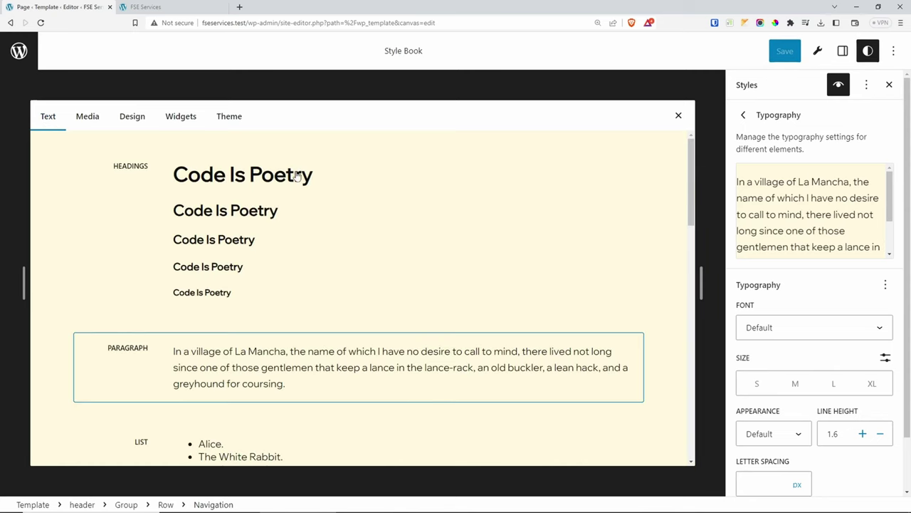
# Step: Check the Heading typography in the Style Book, then open the Create Block Theme export panel
pyautogui.click(246, 209)
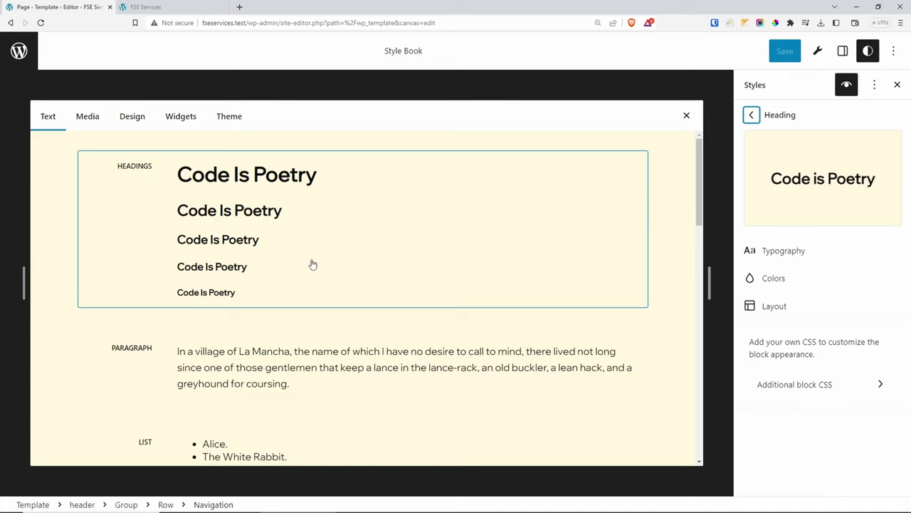
pyautogui.click(782, 251)
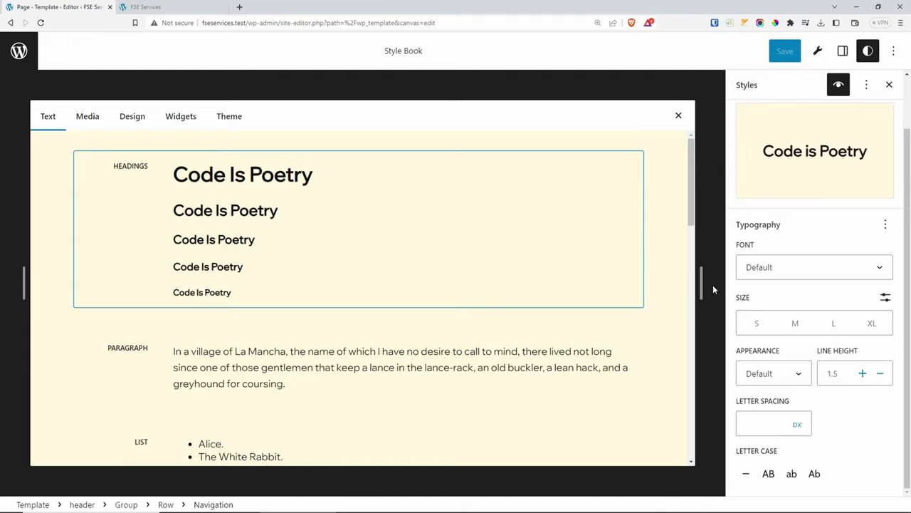
pyautogui.moveTo(699, 289)
pyautogui.mouseDown()
pyautogui.moveTo(464, 279)
pyautogui.moveTo(699, 271)
pyautogui.mouseUp()
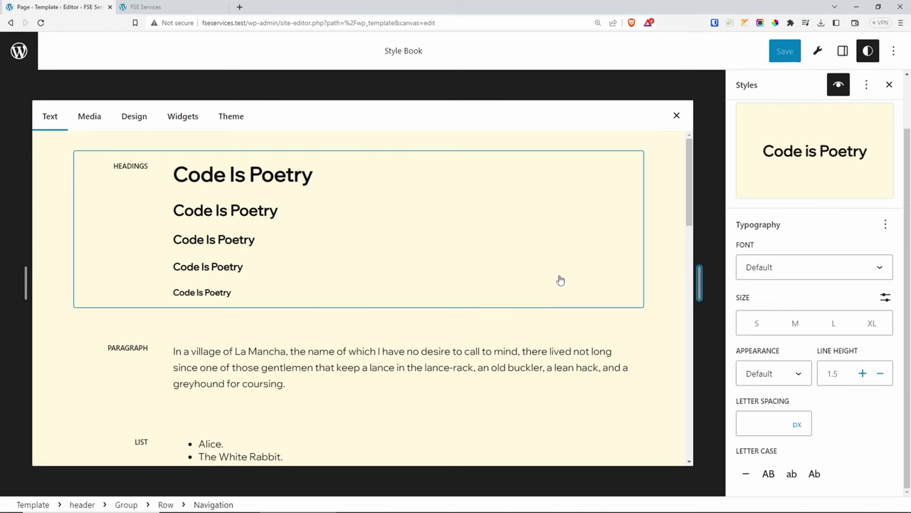
pyautogui.click(819, 52)
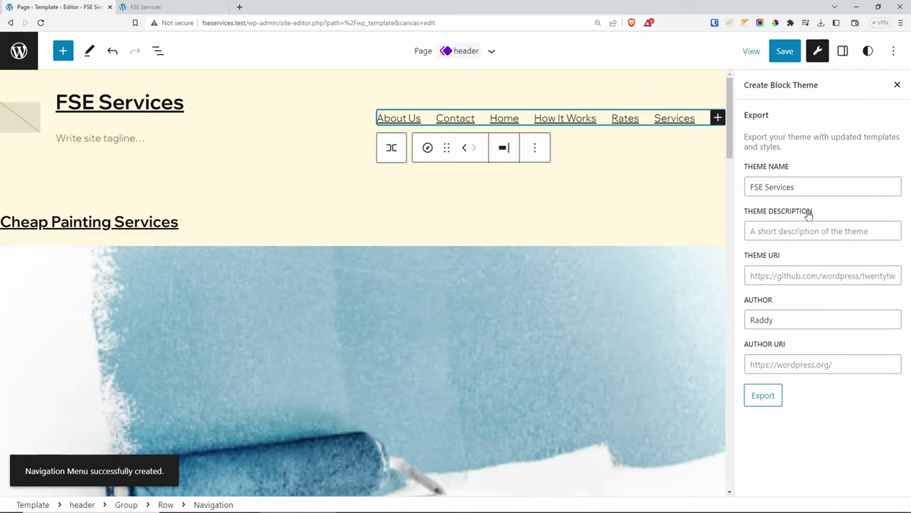
# Step: Rename the theme to FSE Services (new) and export it as fseservicesnew.zip
pyautogui.click(830, 182)
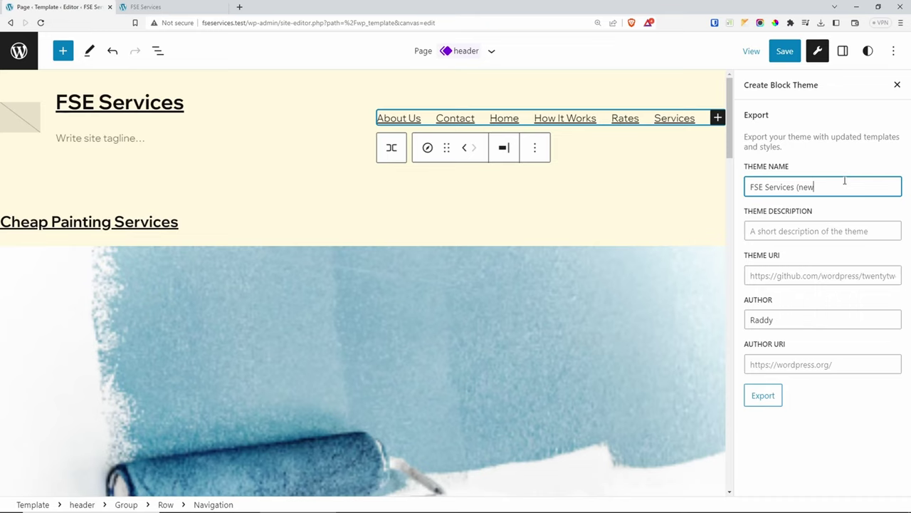
pyautogui.click(762, 397)
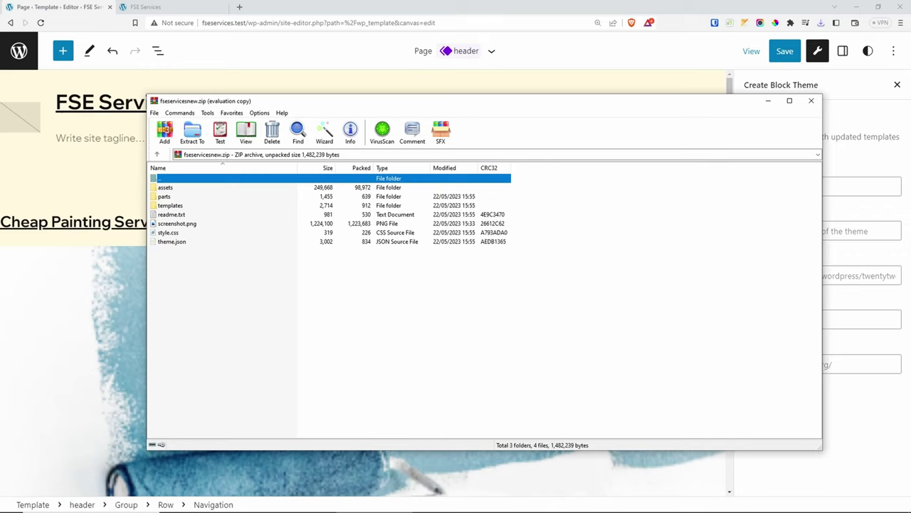
pyautogui.click(213, 502)
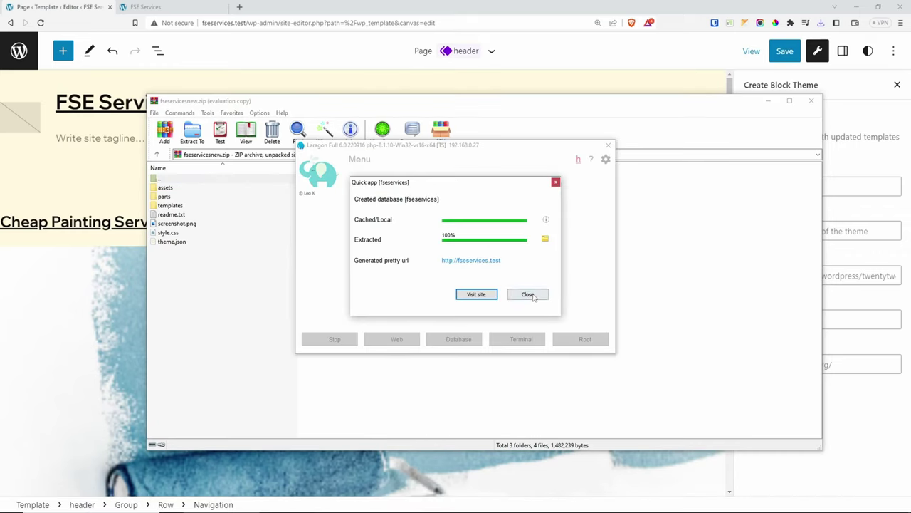
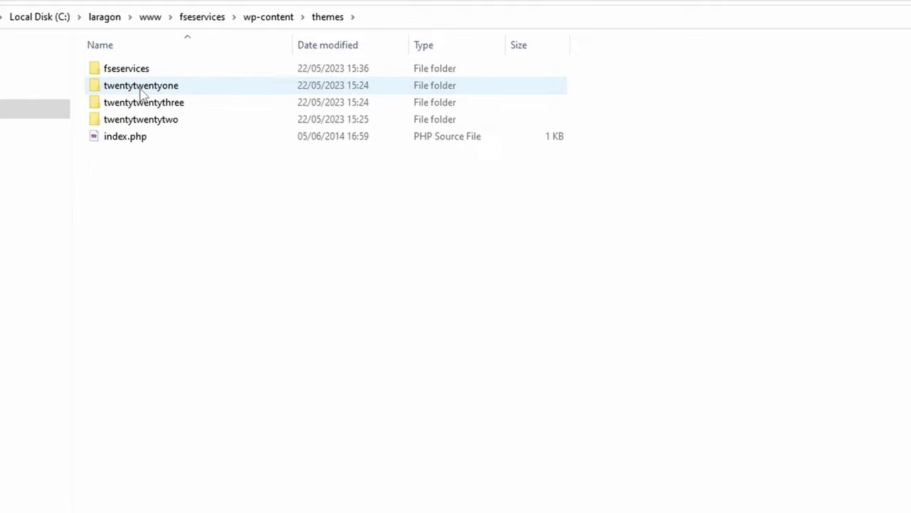
# Step: Create a fseservices-new folder in themes and extract the zip's seven theme files into it
pyautogui.click(158, 74)
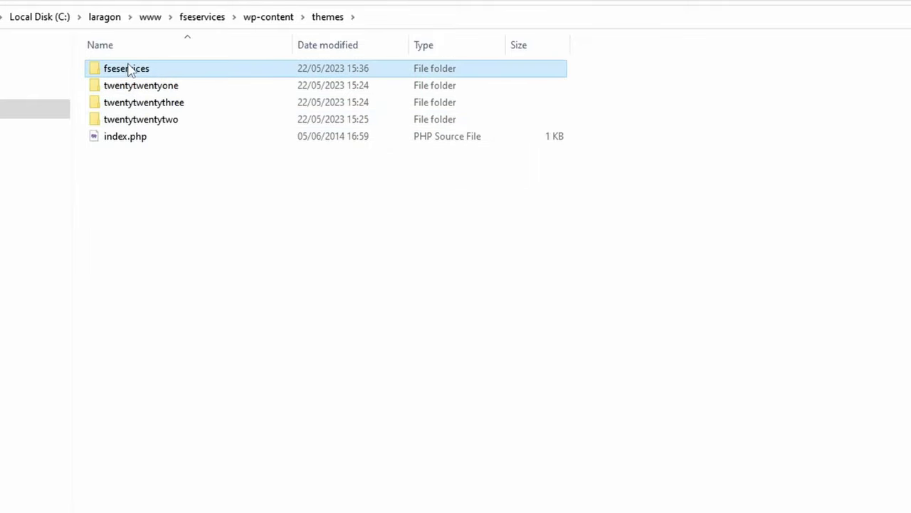
pyautogui.rightClick(138, 202)
pyautogui.moveTo(314, 456)
pyautogui.click(380, 453)
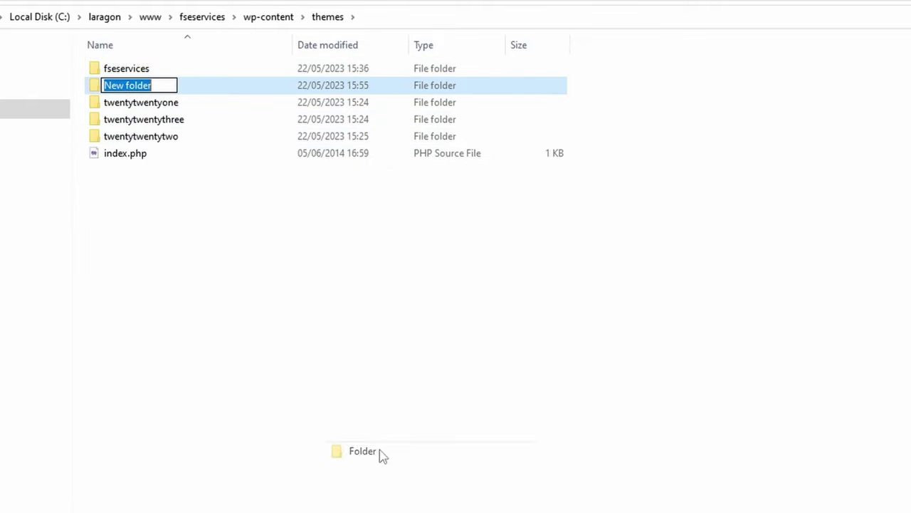
pyautogui.write('fse')
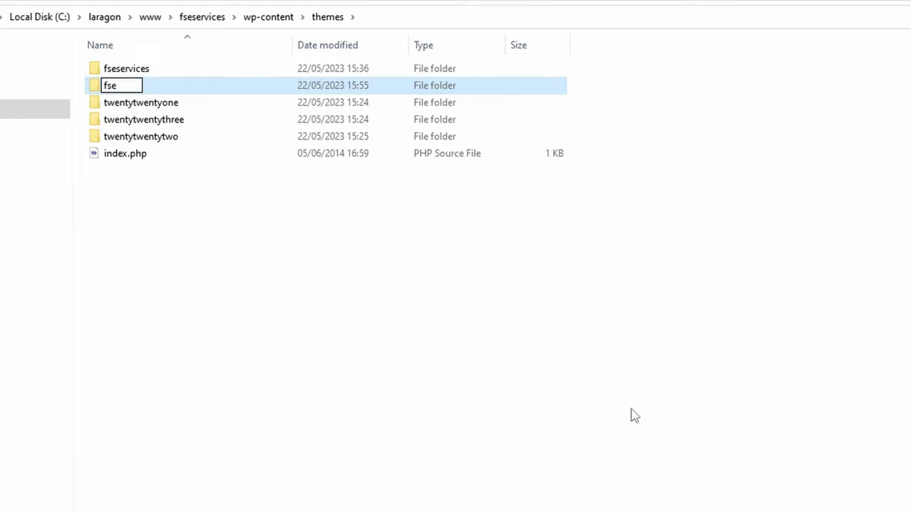
pyautogui.write('services-new')
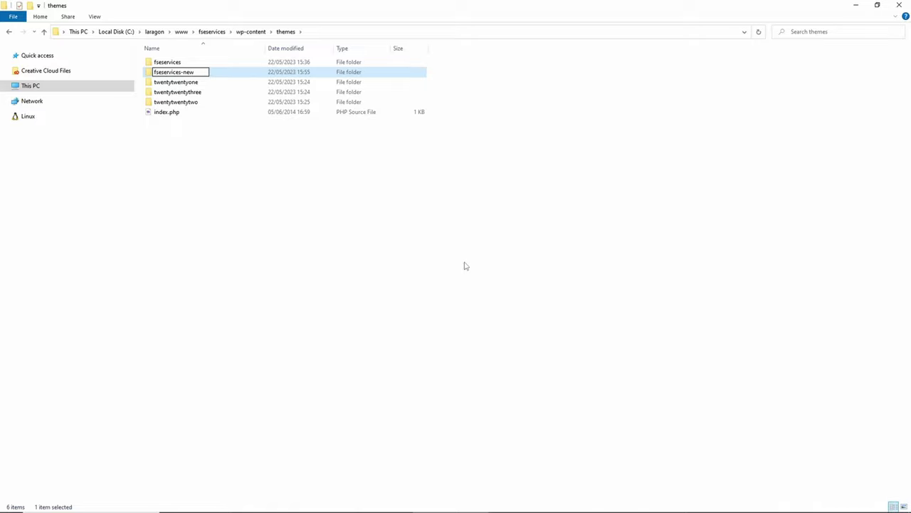
pyautogui.press('Return')
pyautogui.press('Return')
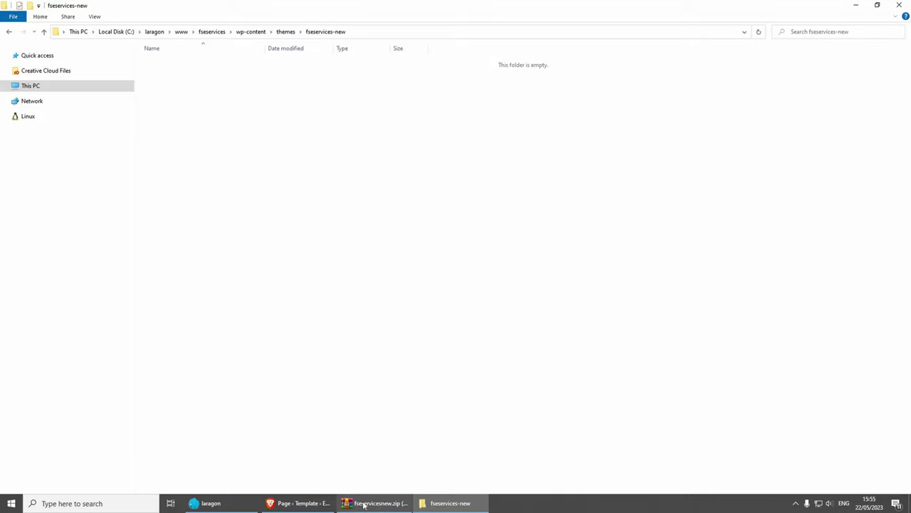
pyautogui.click(364, 503)
pyautogui.moveTo(331, 288); pyautogui.dragTo(240, 81)
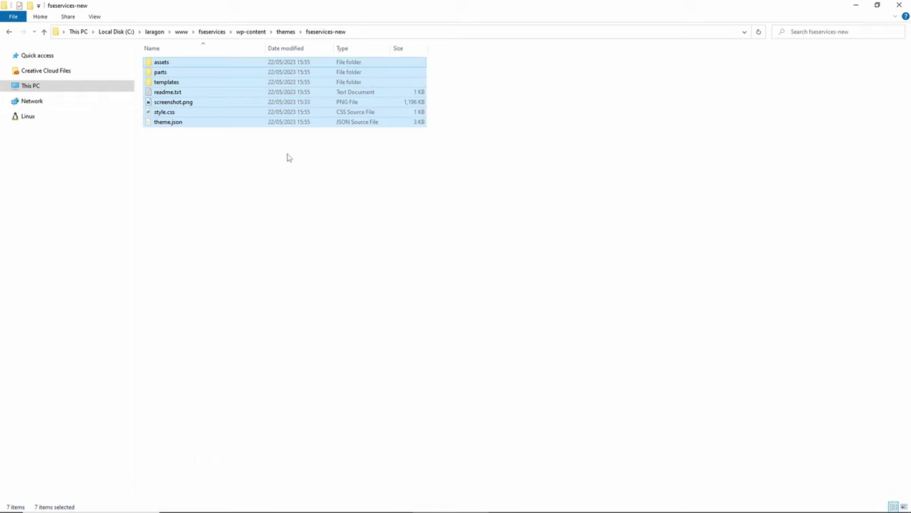
pyautogui.hotkey('alt', 'Up')
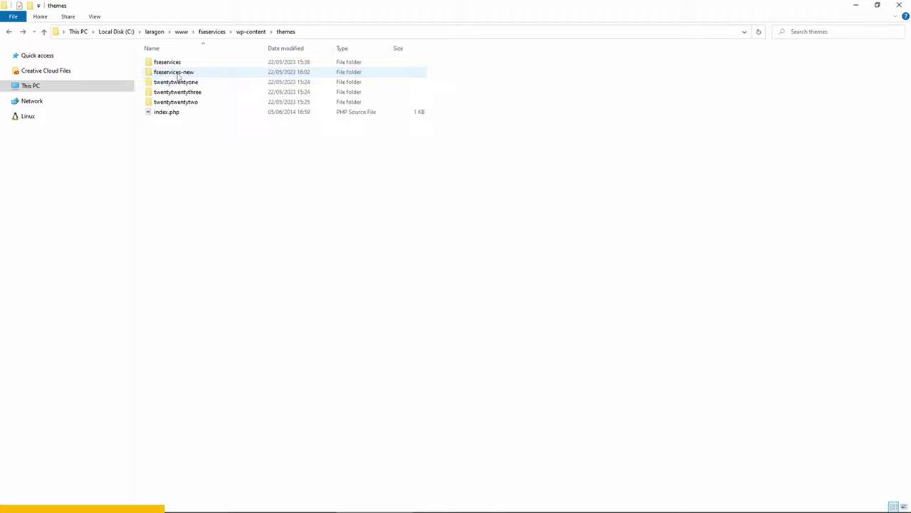
# Step: Open theme.json from the original fseservices theme folder in VS Code
pyautogui.moveTo(169, 65)
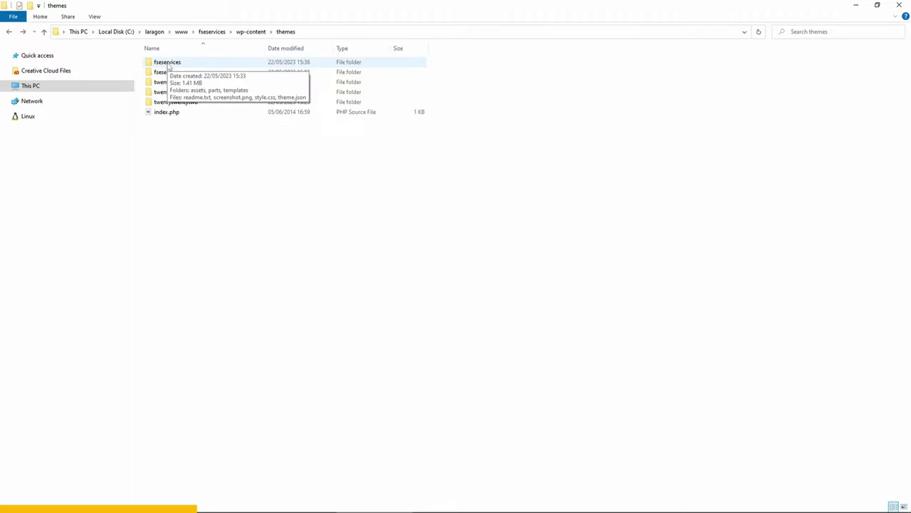
pyautogui.doubleClick(169, 65)
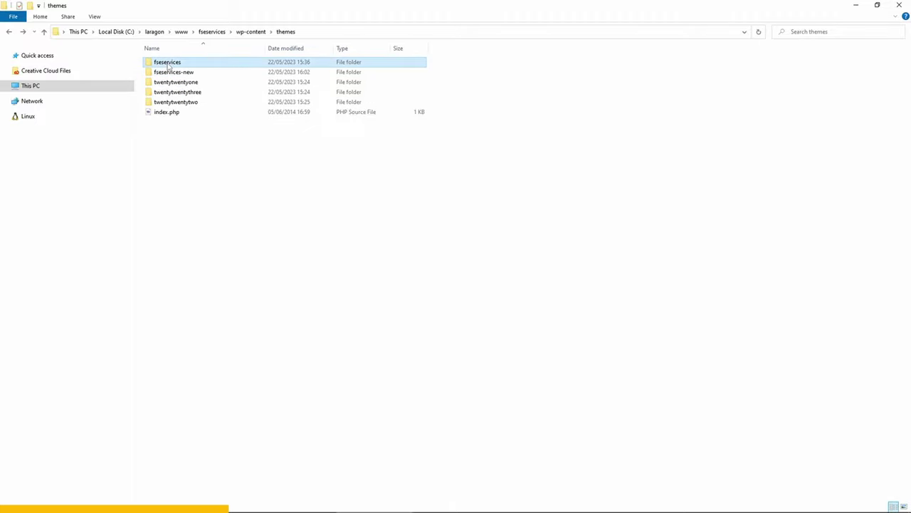
pyautogui.moveTo(342, 191); pyautogui.dragTo(169, 62)
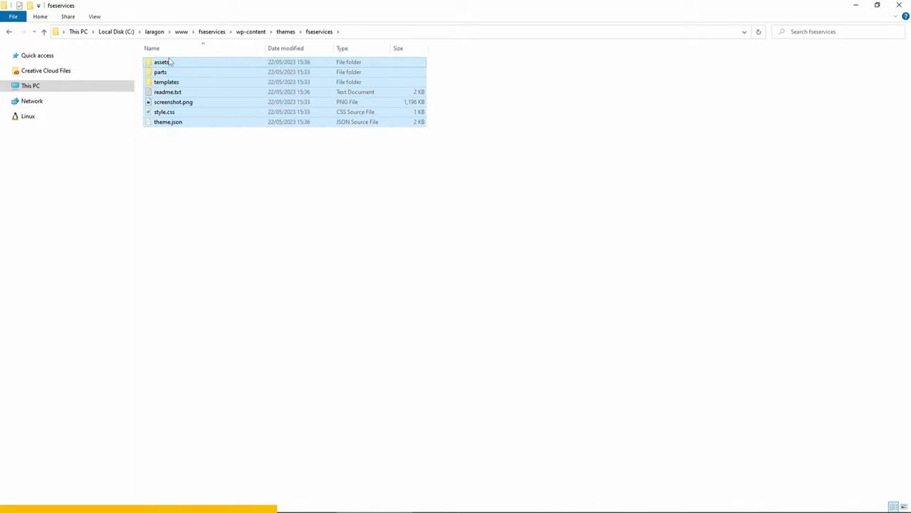
pyautogui.click(216, 176)
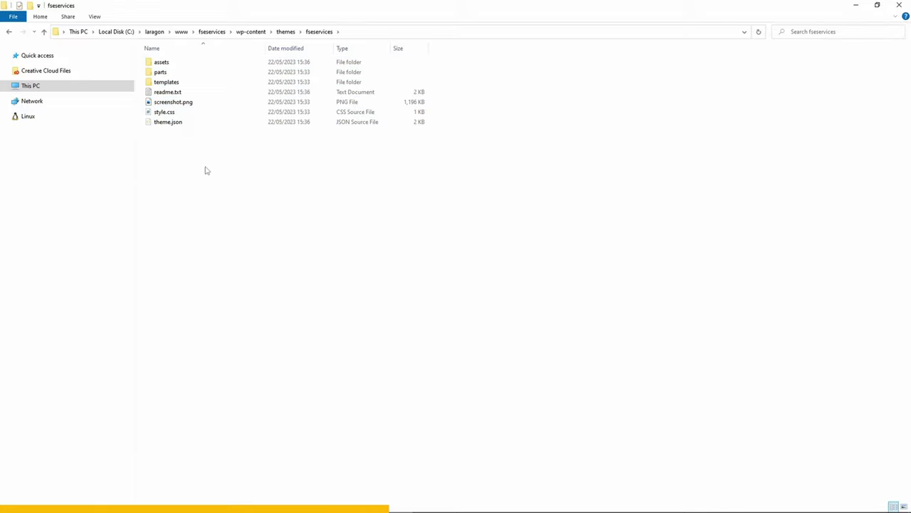
pyautogui.doubleClick(196, 122)
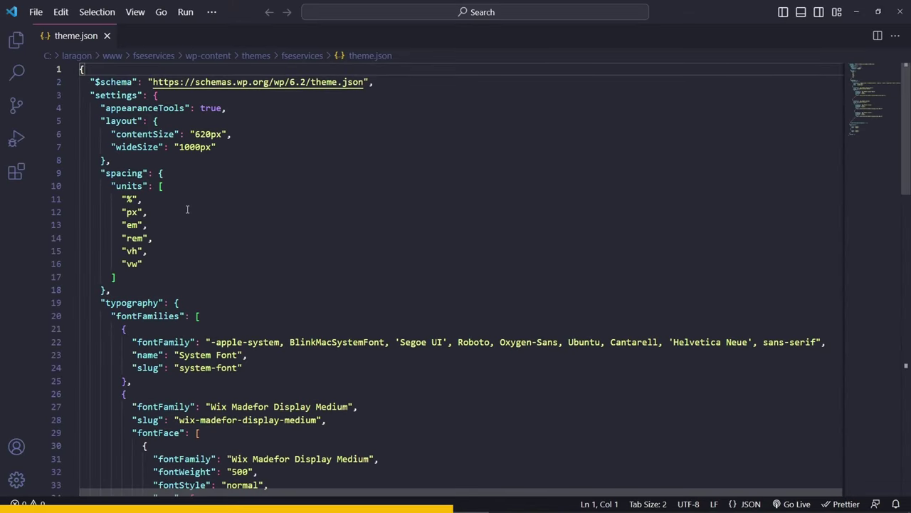
# Step: Scroll through the original fseservices theme.json to review its contents
pyautogui.scroll(-5, 234, 224)
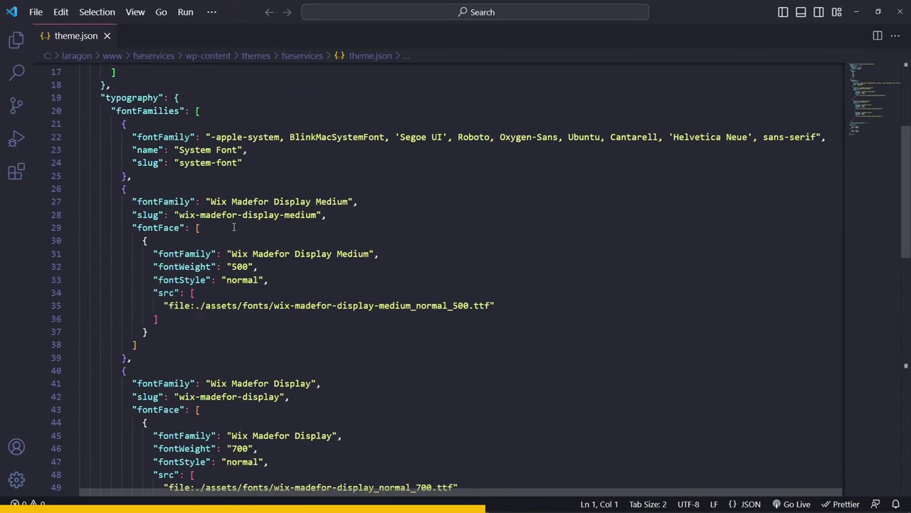
pyautogui.scroll(-10, 234, 228)
pyautogui.scroll(6, 238, 236)
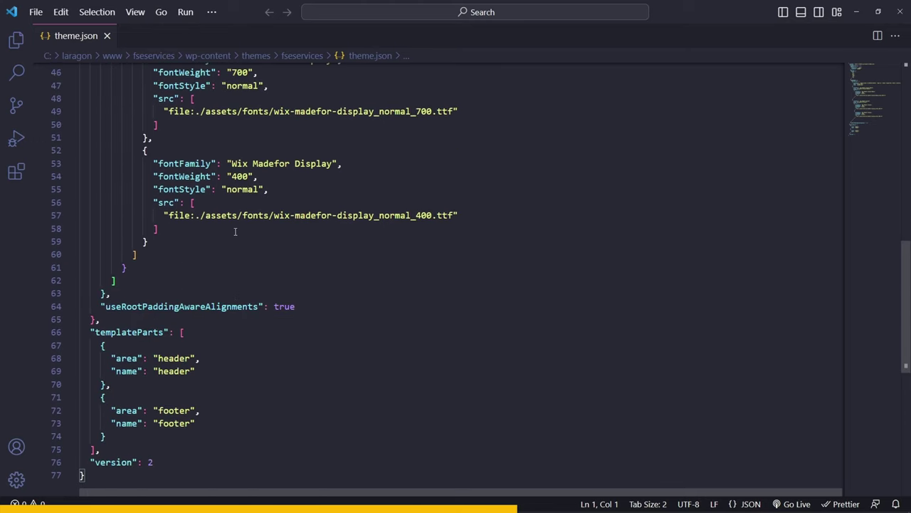
pyautogui.scroll(10, 237, 236)
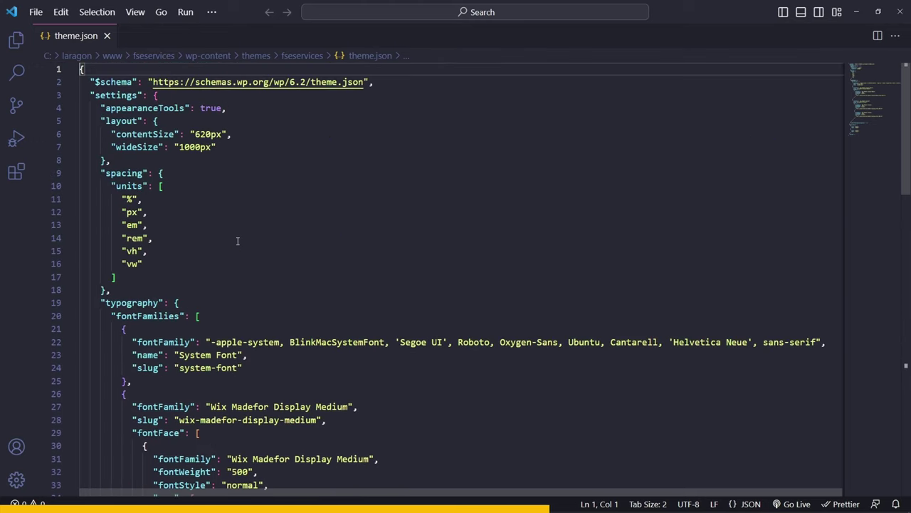
pyautogui.scroll(-5, 238, 241)
pyautogui.scroll(-5, 238, 241)
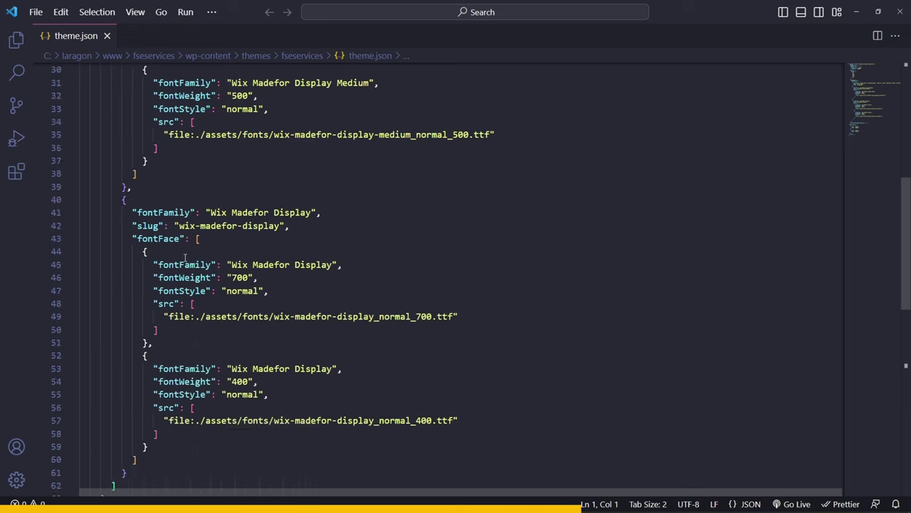
pyautogui.scroll(10, 238, 241)
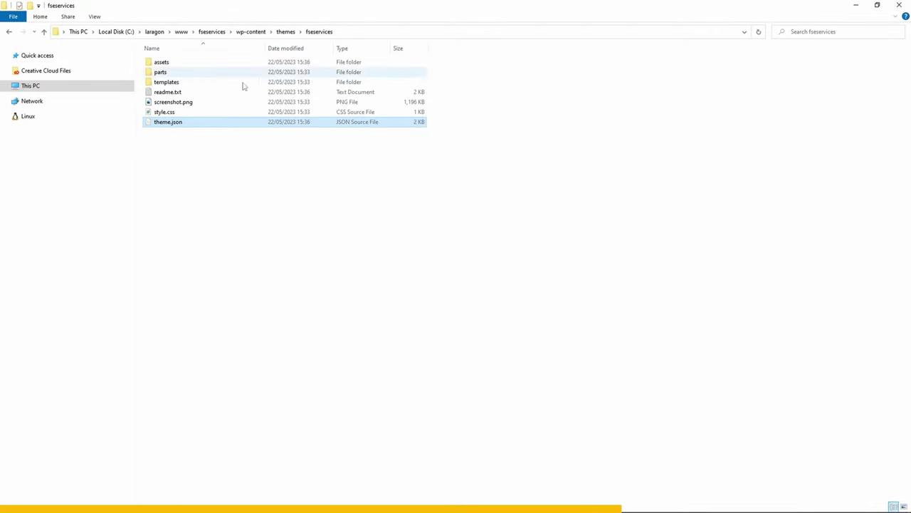
# Step: Open the fseservices-new theme.json and review its colour palette and typography settings
pyautogui.hotkey('alt', 'Up')
pyautogui.doubleClick(199, 74)
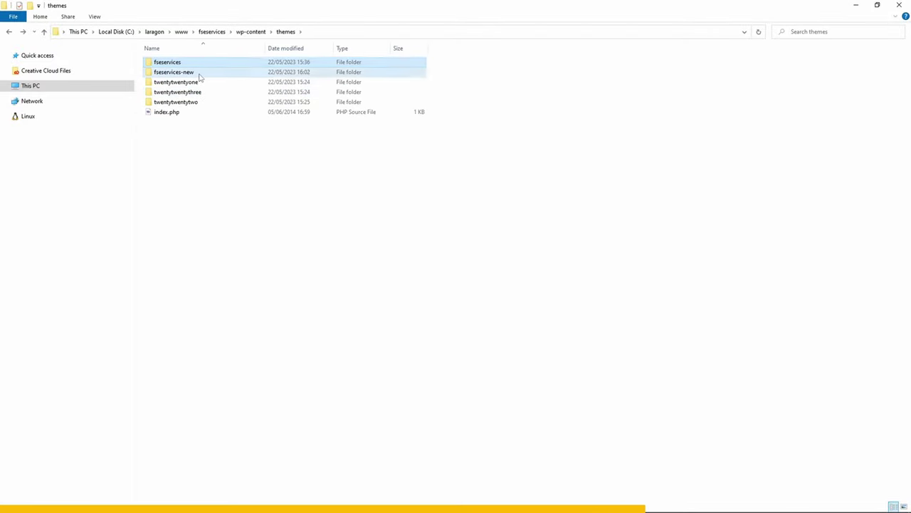
pyautogui.doubleClick(186, 134)
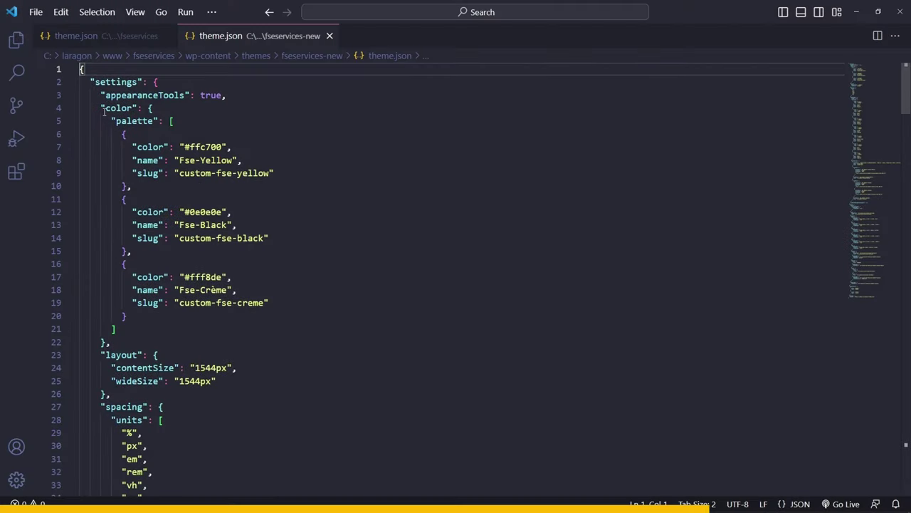
pyautogui.moveTo(80, 121); pyautogui.dragTo(80, 237)
pyautogui.scroll(-3, 289, 256)
pyautogui.scroll(-5, 188, 254)
pyautogui.scroll(-4, 188, 253)
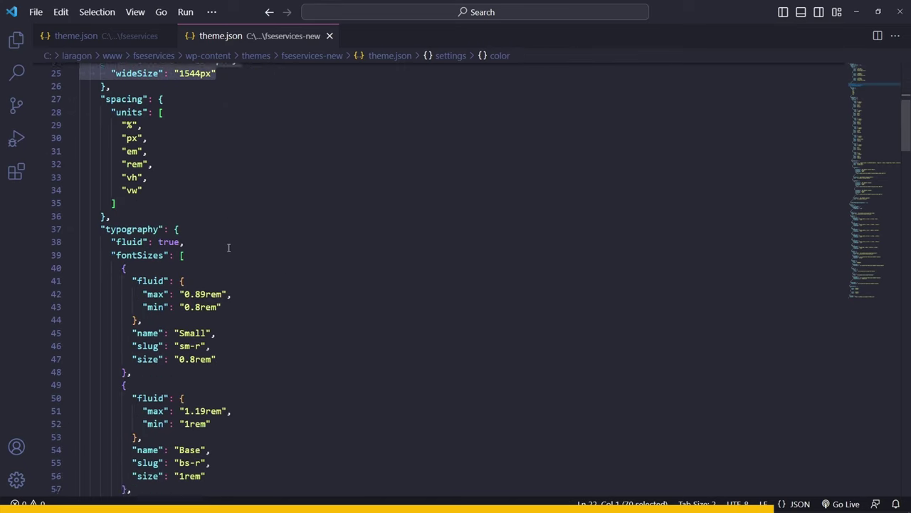
pyautogui.scroll(-8, 226, 247)
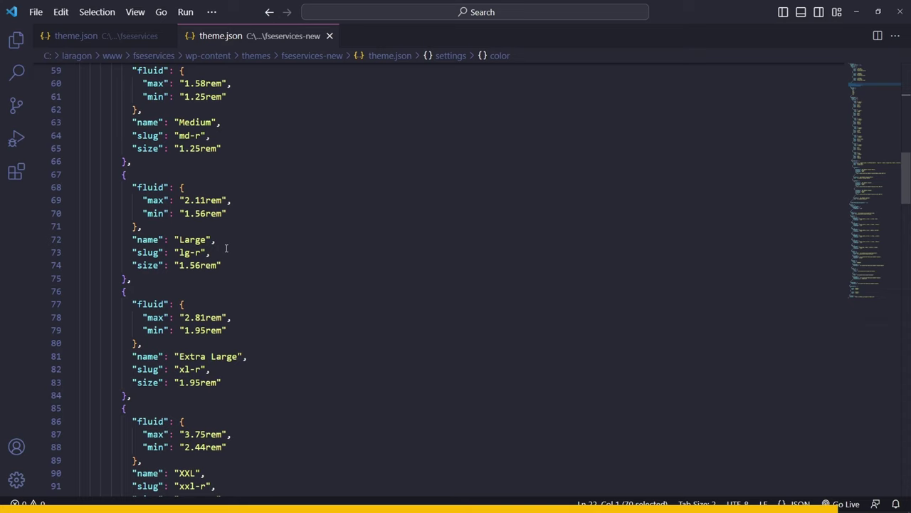
pyautogui.scroll(-15, 226, 247)
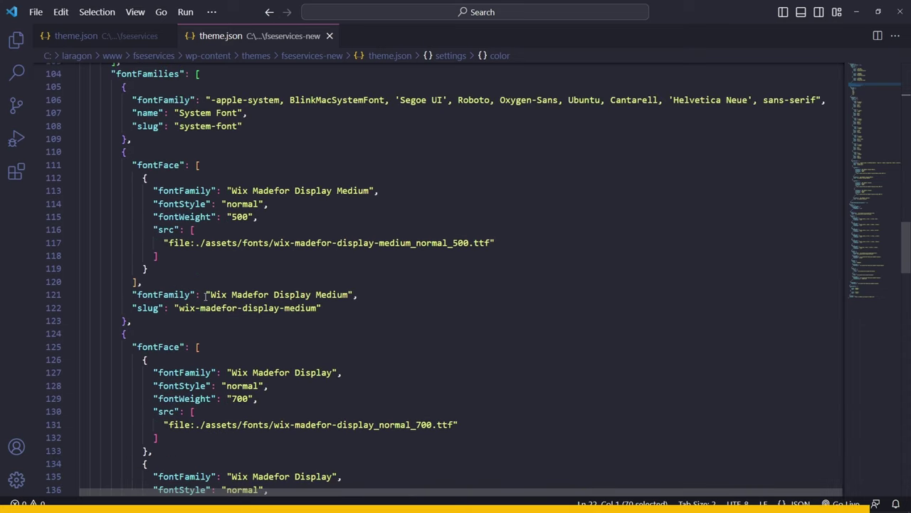
pyautogui.scroll(-4, 205, 294)
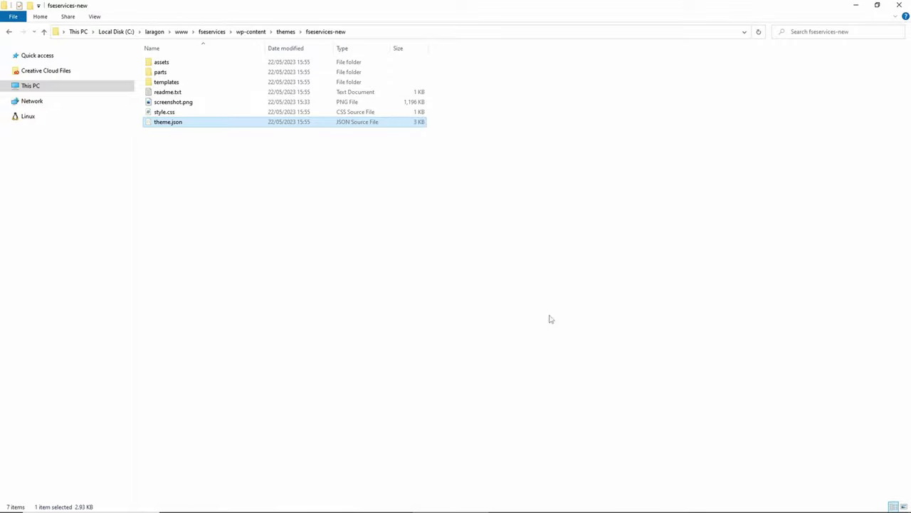
pyautogui.doubleClick(171, 122)
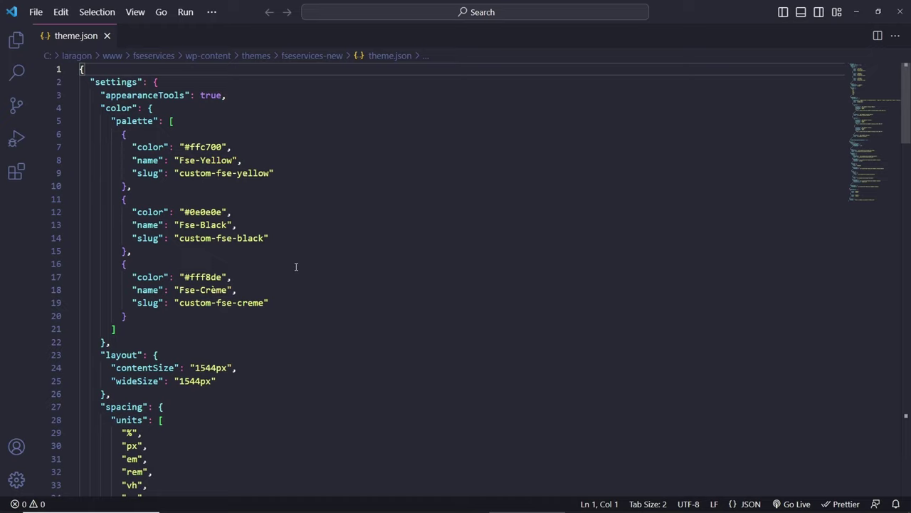
pyautogui.scroll(-6, 342, 214)
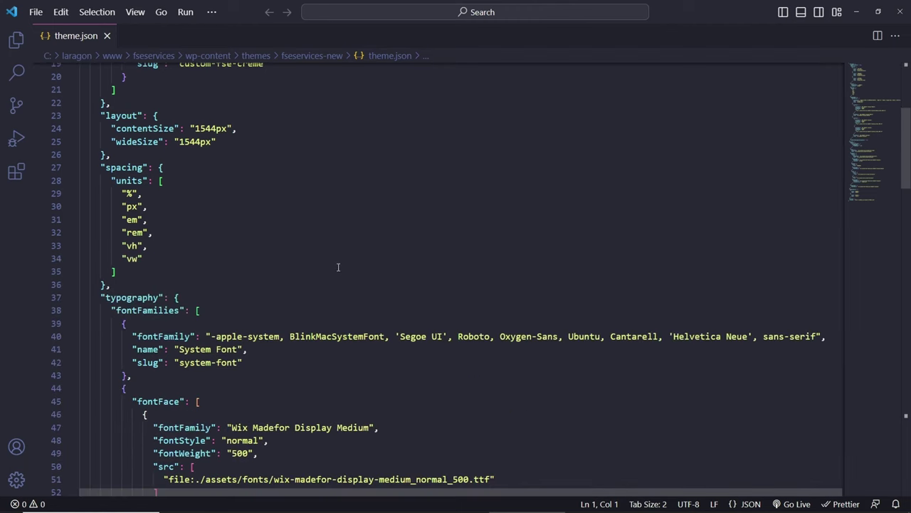
pyautogui.scroll(-6, 329, 287)
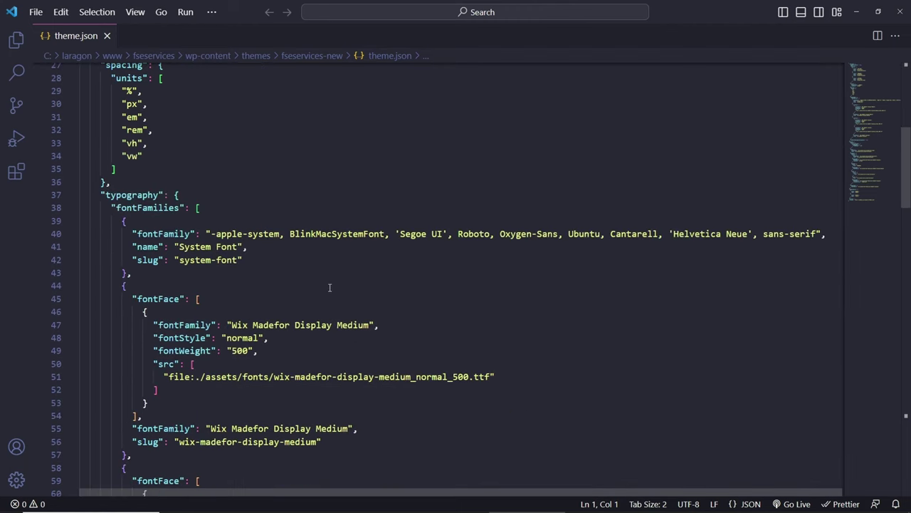
pyautogui.scroll(12, 331, 288)
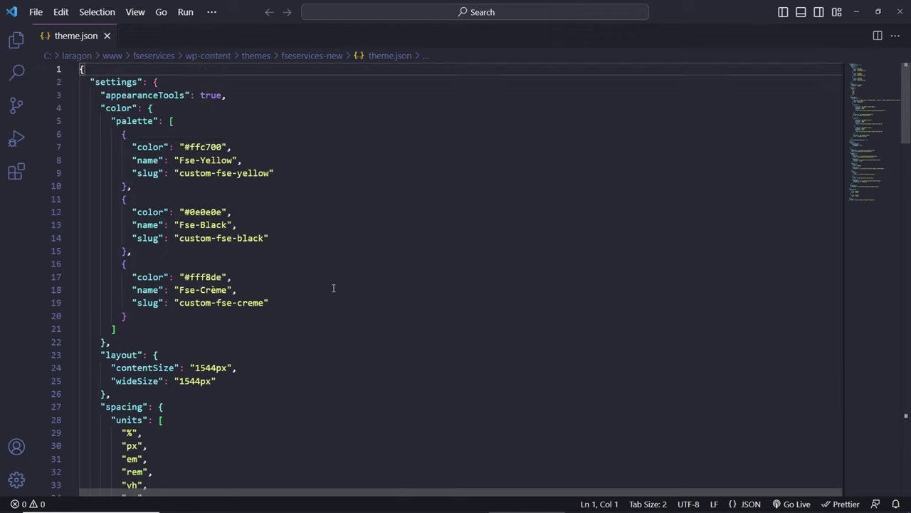
pyautogui.scroll(-14, 350, 278)
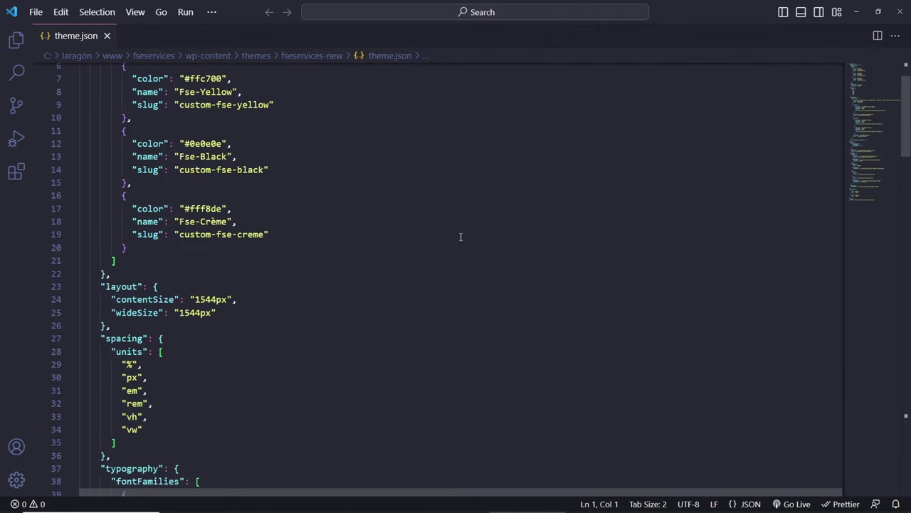
pyautogui.scroll(-18, 415, 262)
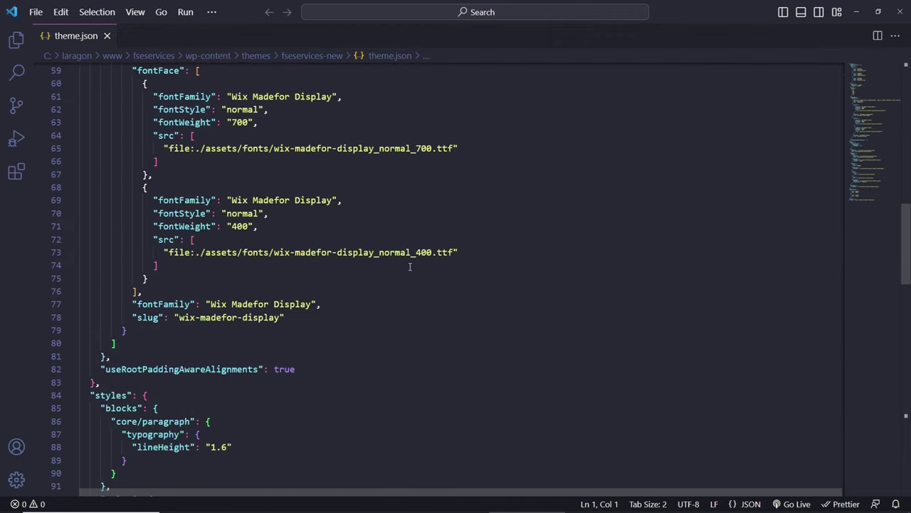
pyautogui.scroll(-7, 408, 267)
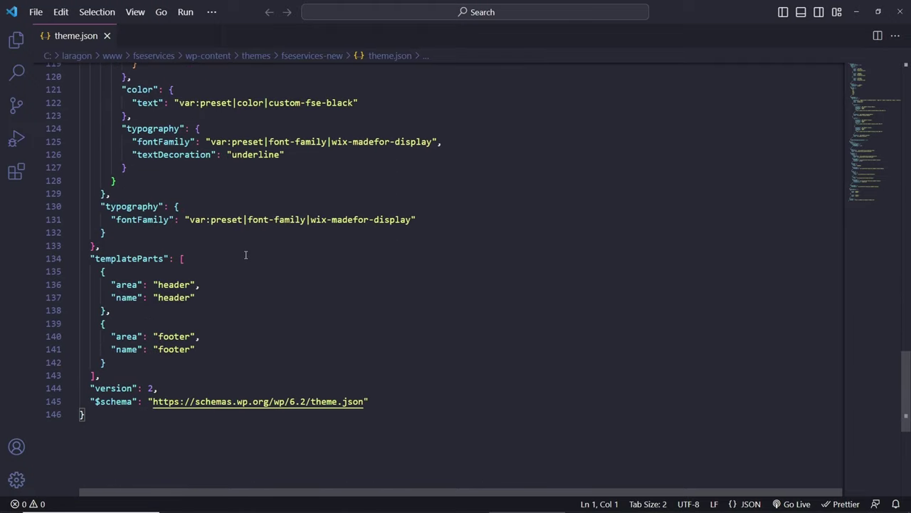
pyautogui.moveTo(869, 219); pyautogui.dragTo(832, 53)
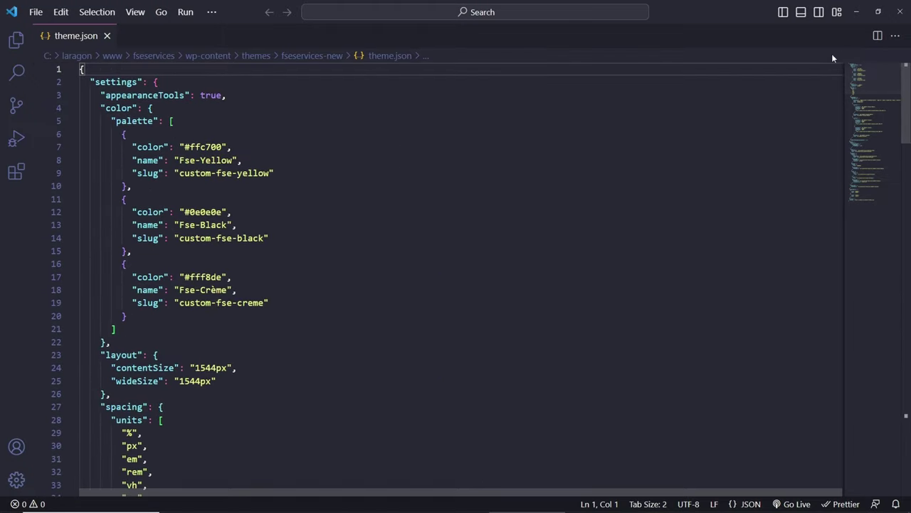
pyautogui.click(71, 109)
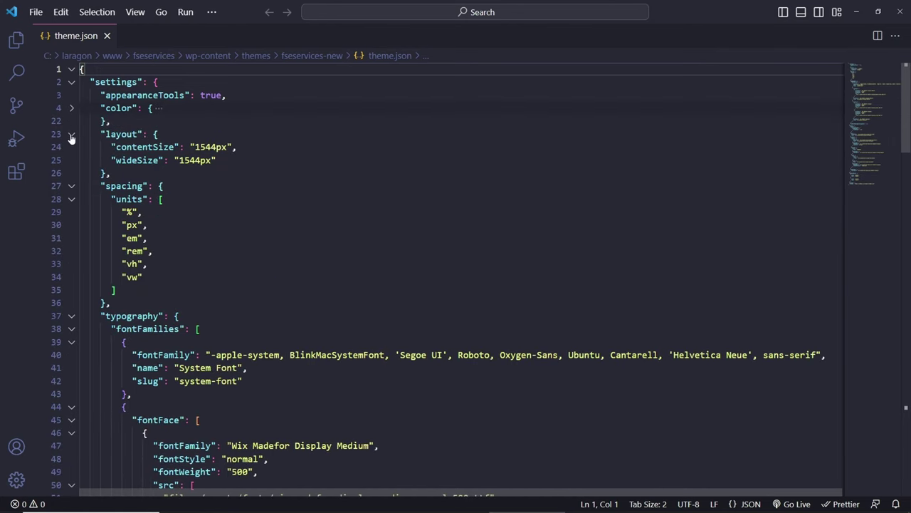
pyautogui.click(71, 135)
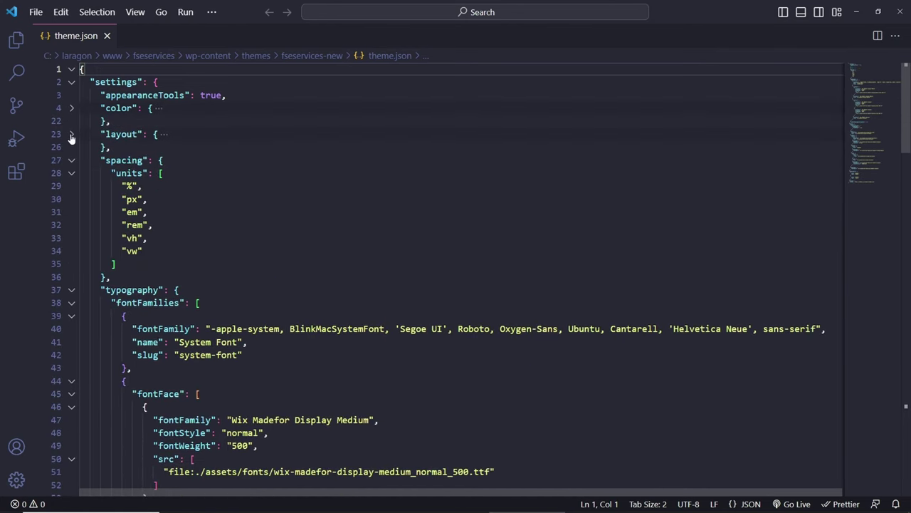
pyautogui.click(71, 161)
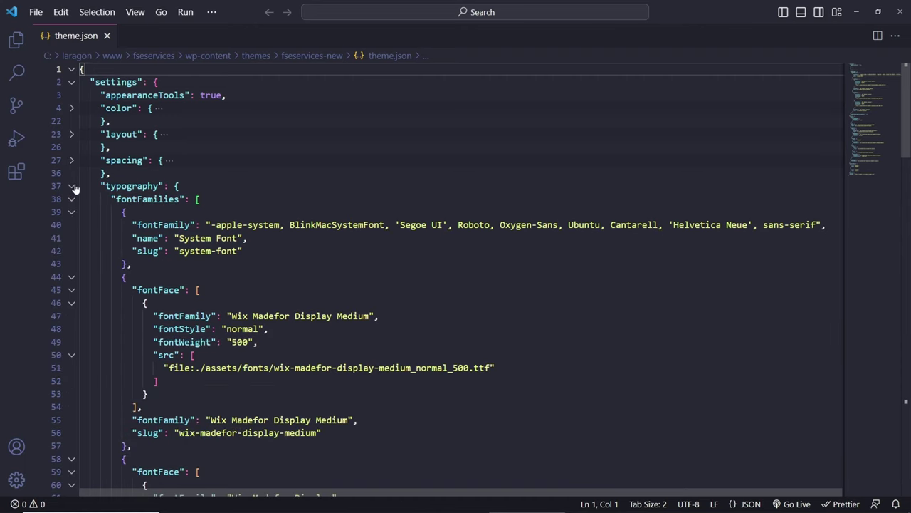
pyautogui.click(71, 186)
pyautogui.click(71, 238)
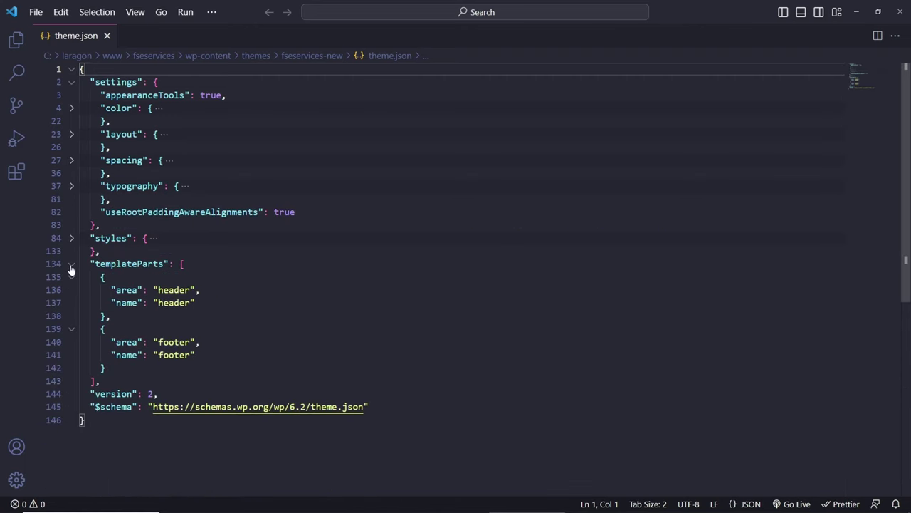
pyautogui.click(71, 264)
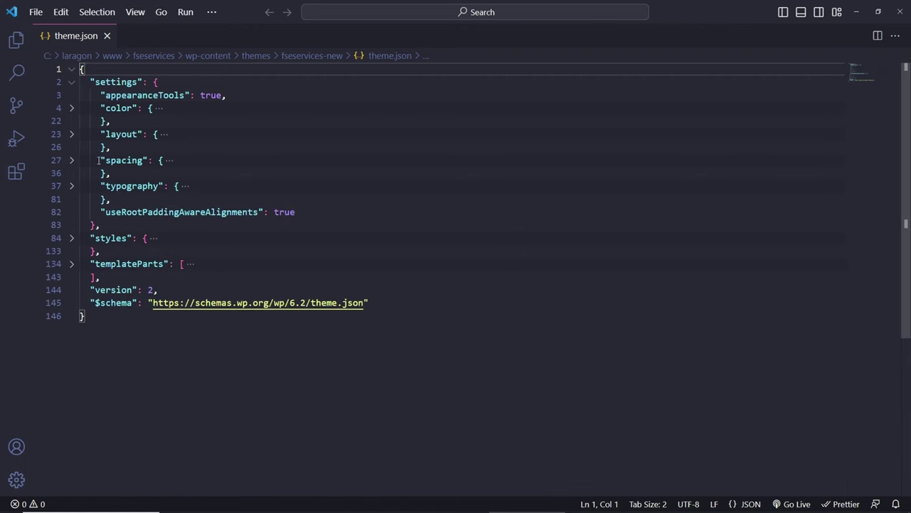
pyautogui.click(72, 82)
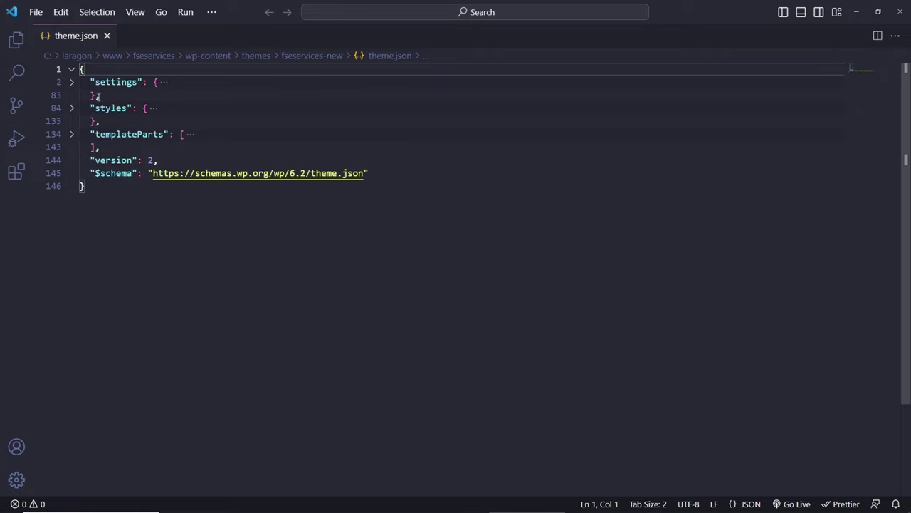
pyautogui.moveTo(114, 84)
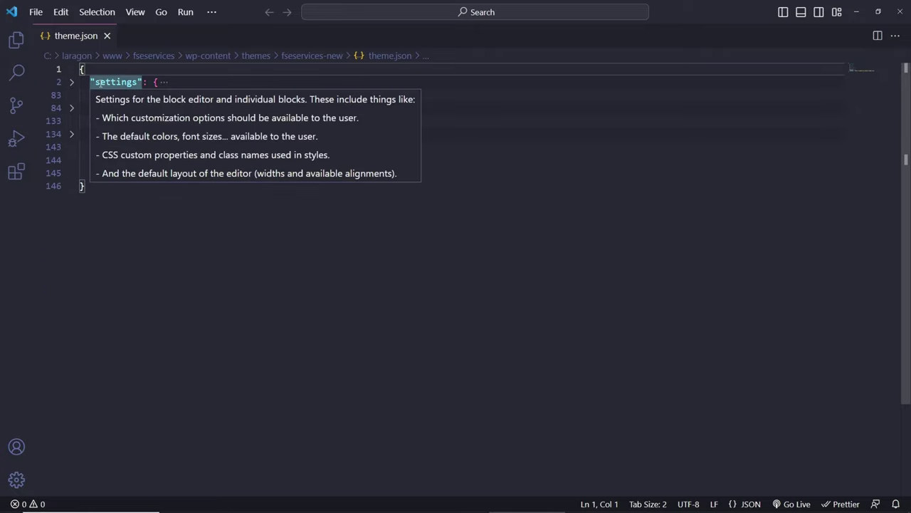
pyautogui.click(72, 84)
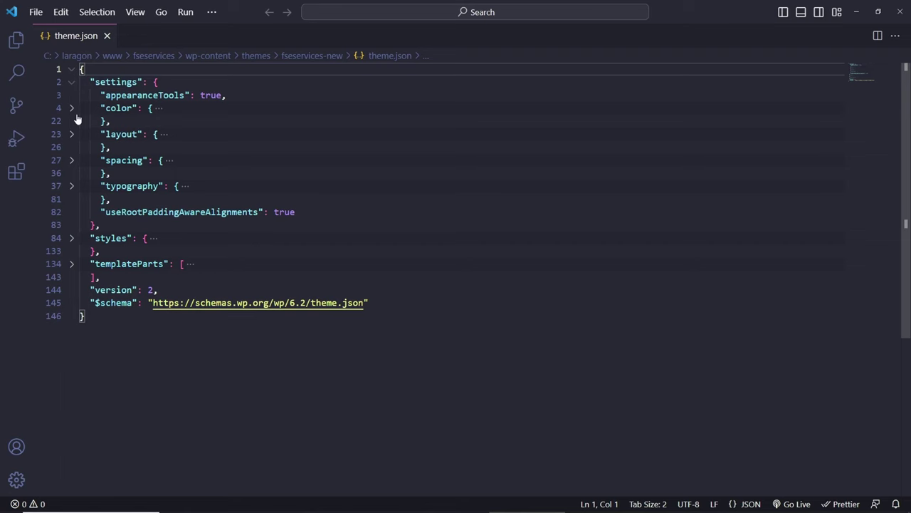
pyautogui.click(72, 110)
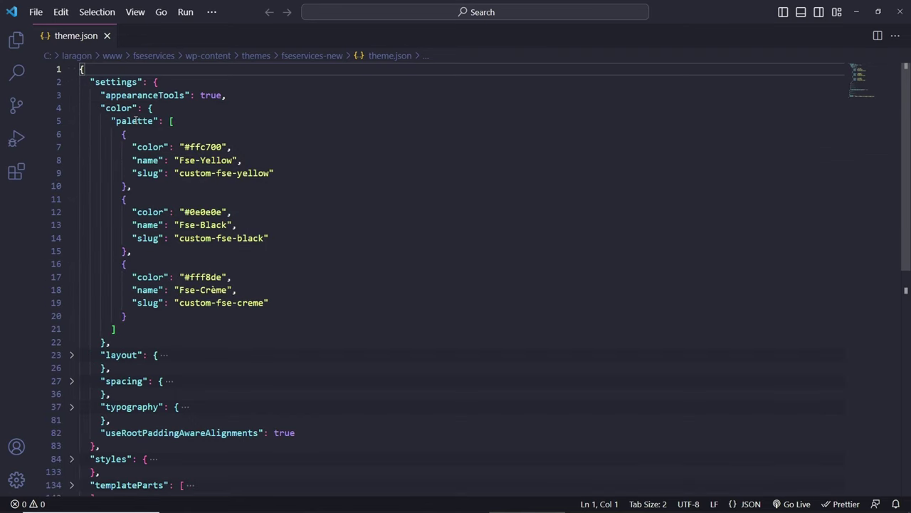
pyautogui.moveTo(317, 177); pyautogui.dragTo(101, 174)
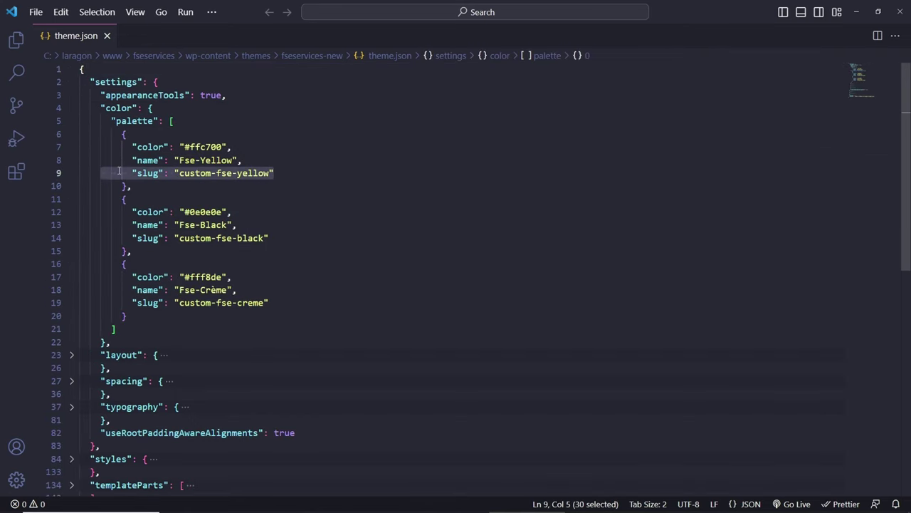
pyautogui.scroll(-3, 75, 244)
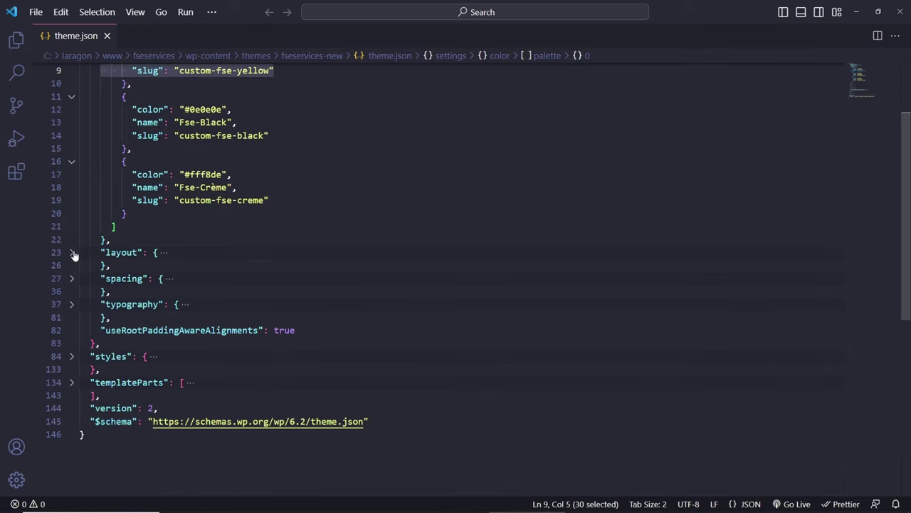
pyautogui.click(72, 250)
pyautogui.scroll(-2, 252, 216)
pyautogui.moveTo(252, 216); pyautogui.dragTo(66, 198)
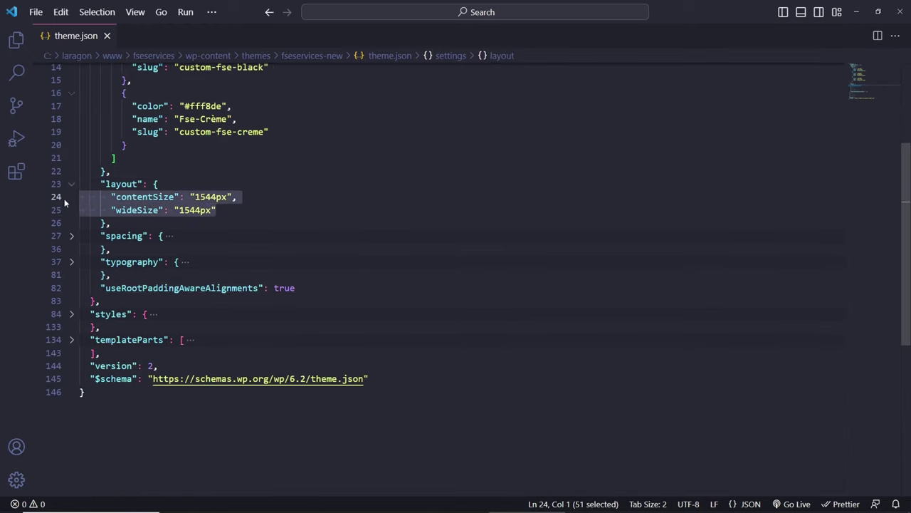
pyautogui.click(71, 236)
pyautogui.scroll(-2, 231, 178)
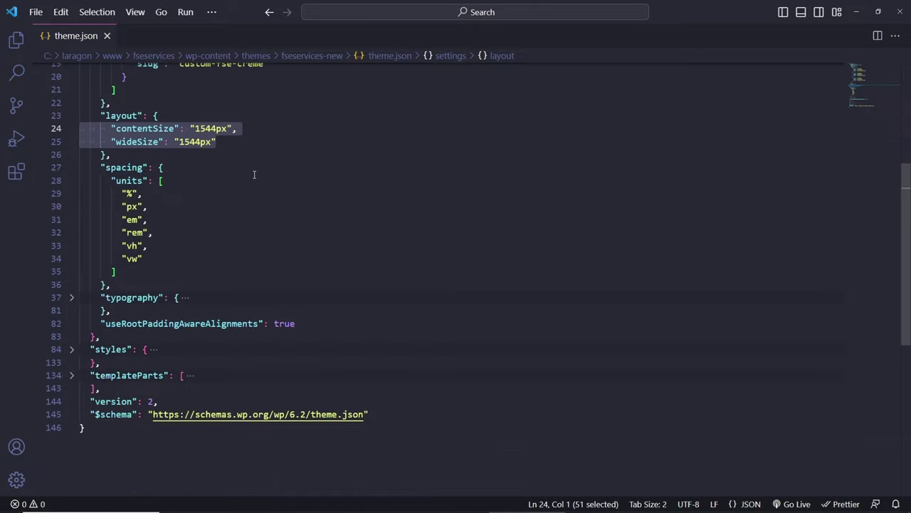
pyautogui.scroll(-2, 217, 260)
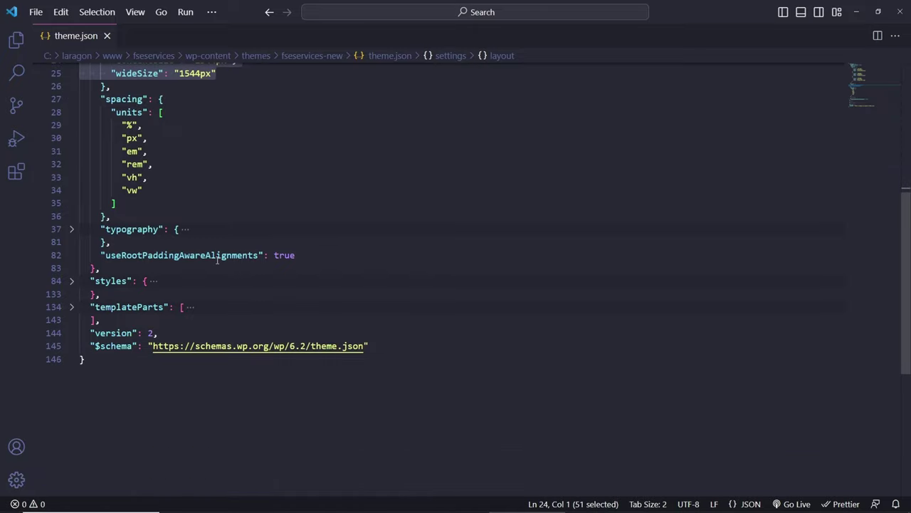
pyautogui.click(71, 229)
pyautogui.scroll(-2, 81, 229)
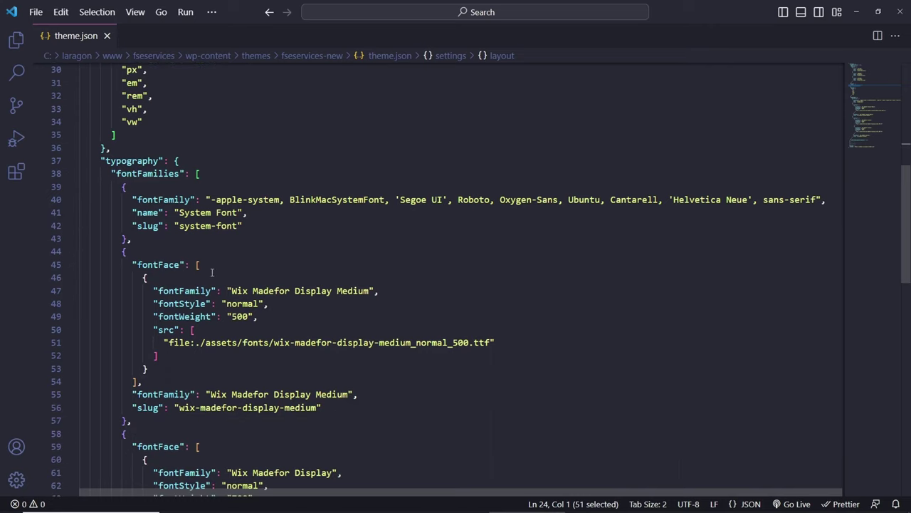
pyautogui.scroll(-12, 266, 352)
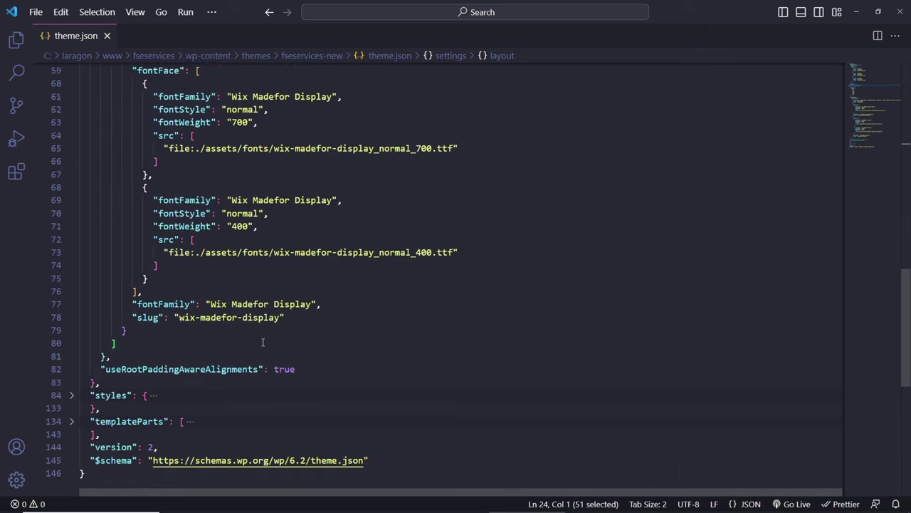
pyautogui.scroll(-1, 142, 320)
pyautogui.click(69, 300)
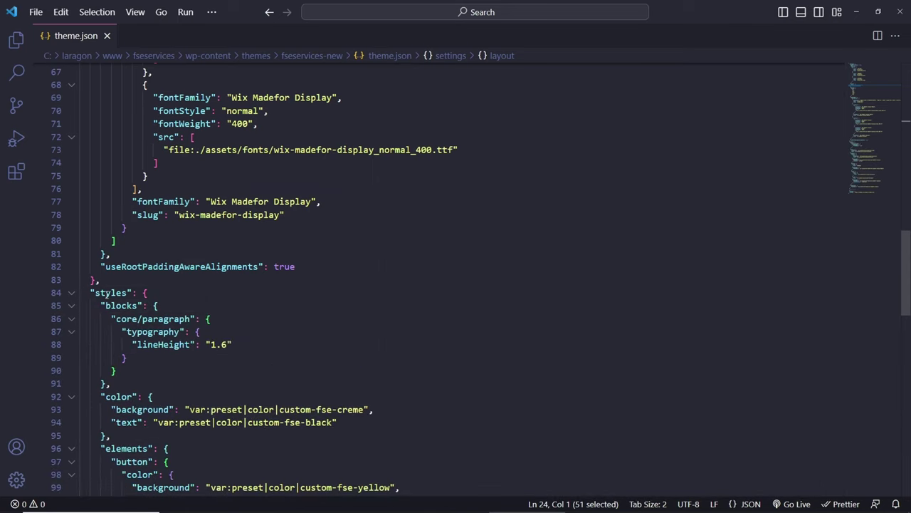
pyautogui.scroll(-2, 114, 291)
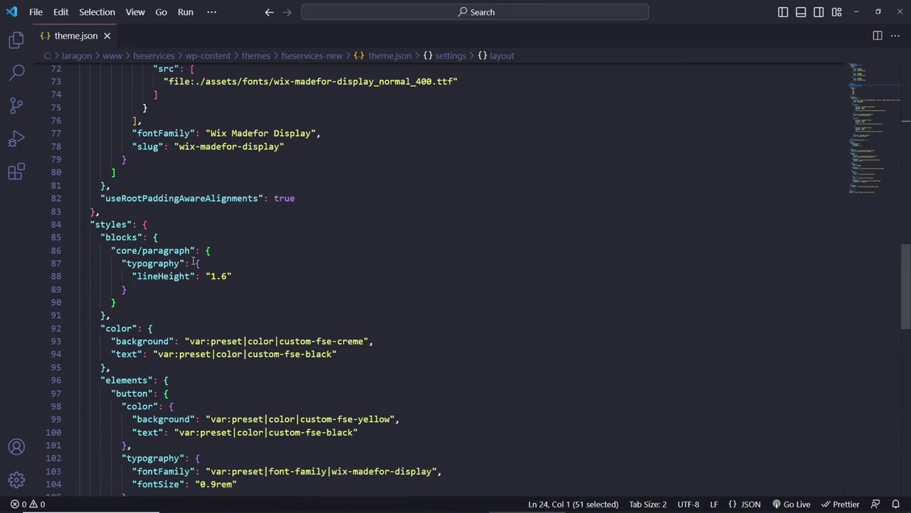
pyautogui.scroll(-3, 222, 275)
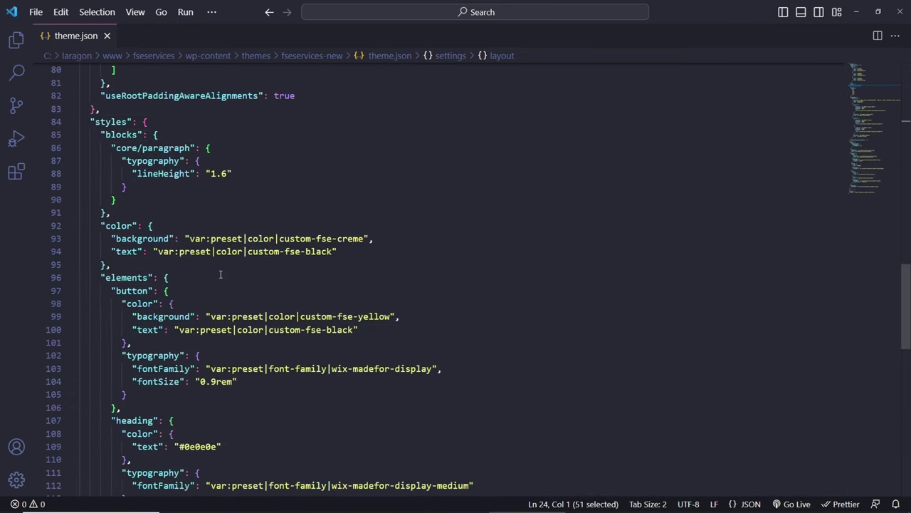
pyautogui.moveTo(213, 242)
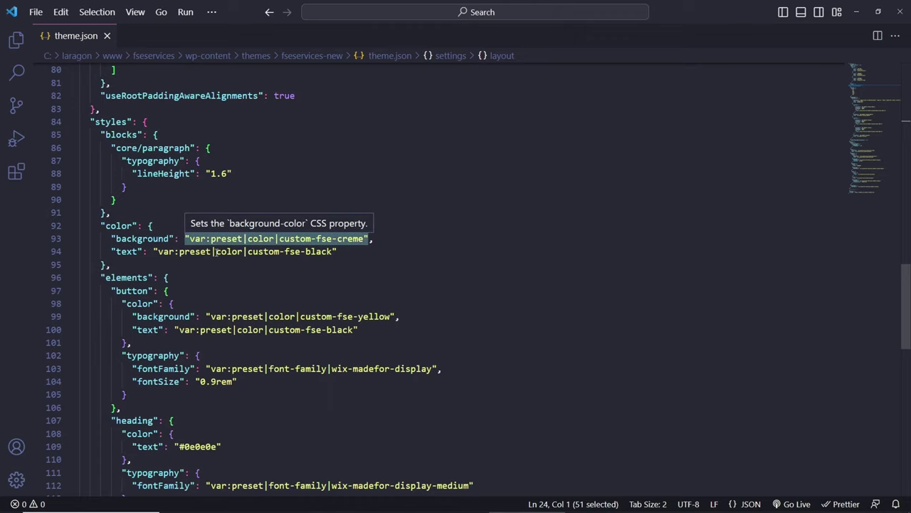
pyautogui.click(162, 133)
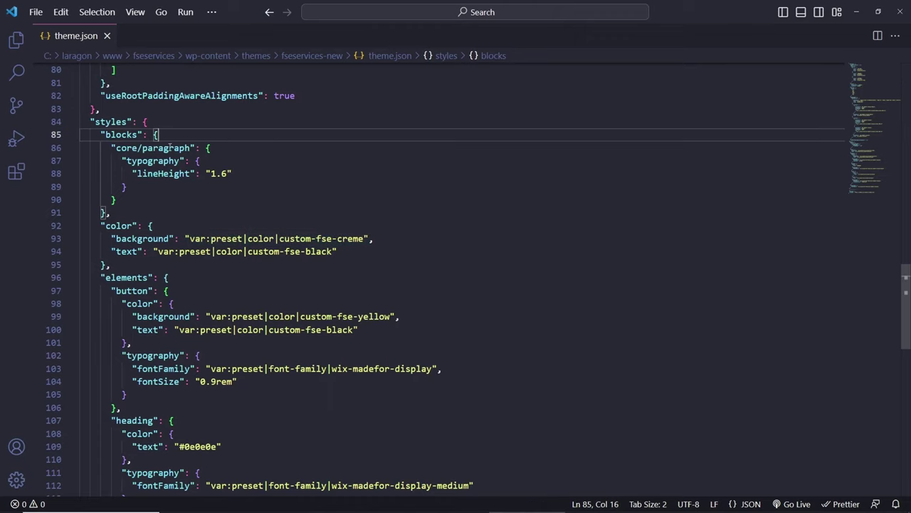
pyautogui.click(225, 148)
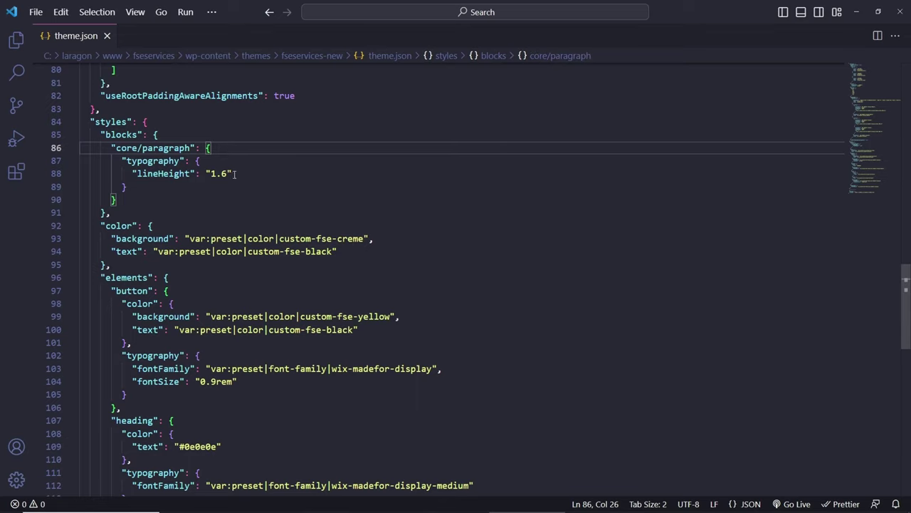
pyautogui.click(149, 202)
# Step: Drop the unfinished block entry and trailing comma after core/paragraph, then save theme.json
pyautogui.write(',')
pyautogui.press('Return')
pyautogui.write('"')
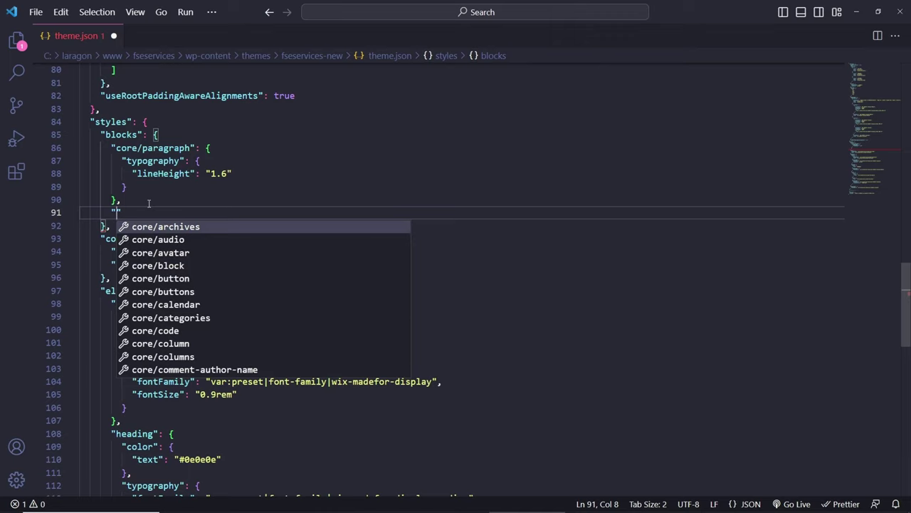
pyautogui.press('Down')
pyautogui.press('Down')
pyautogui.press('Down')
pyautogui.press('Down')
pyautogui.press('Down')
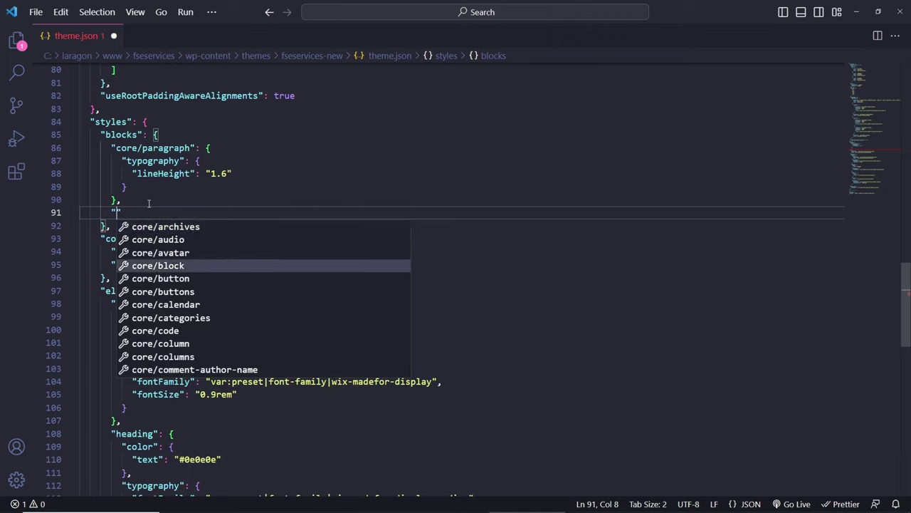
pyautogui.press('Down')
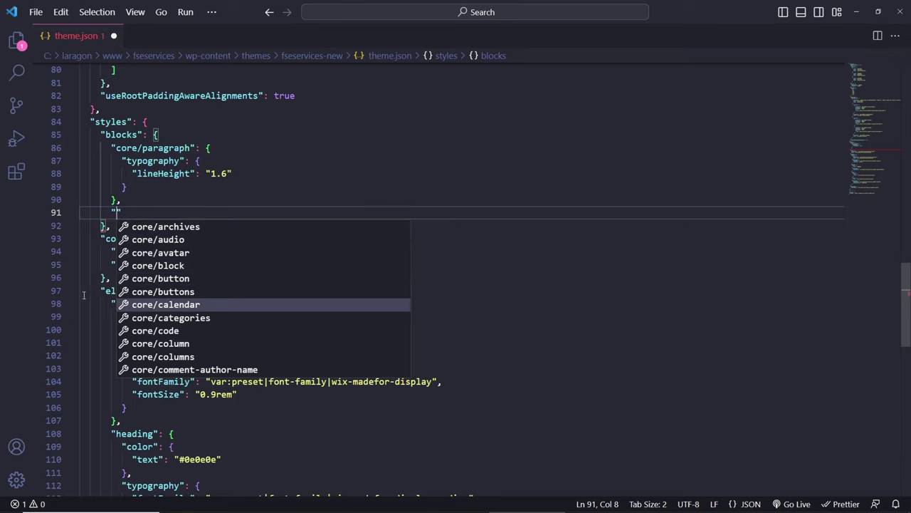
pyautogui.click(197, 210)
pyautogui.press('BackSpace')
pyautogui.press('BackSpace')
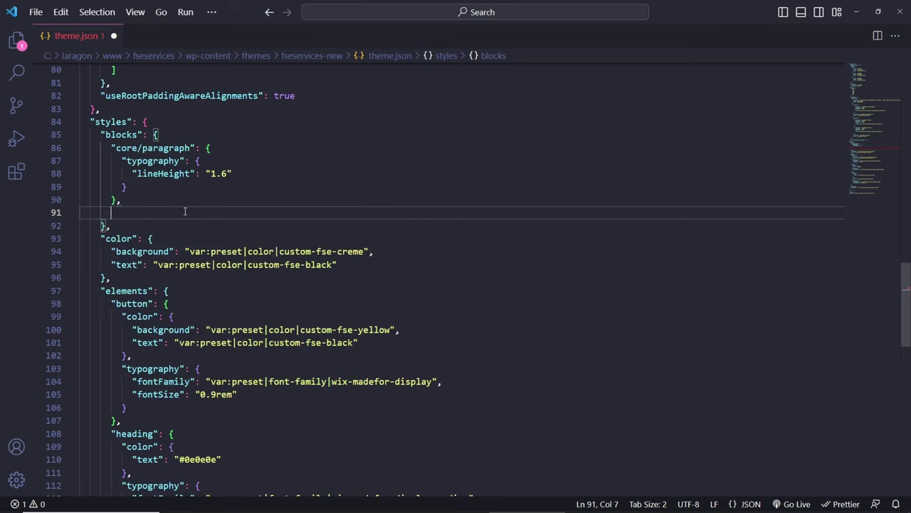
pyautogui.press('BackSpace')
pyautogui.press('BackSpace')
pyautogui.press('BackSpace')
pyautogui.press('BackSpace')
pyautogui.press('BackSpace')
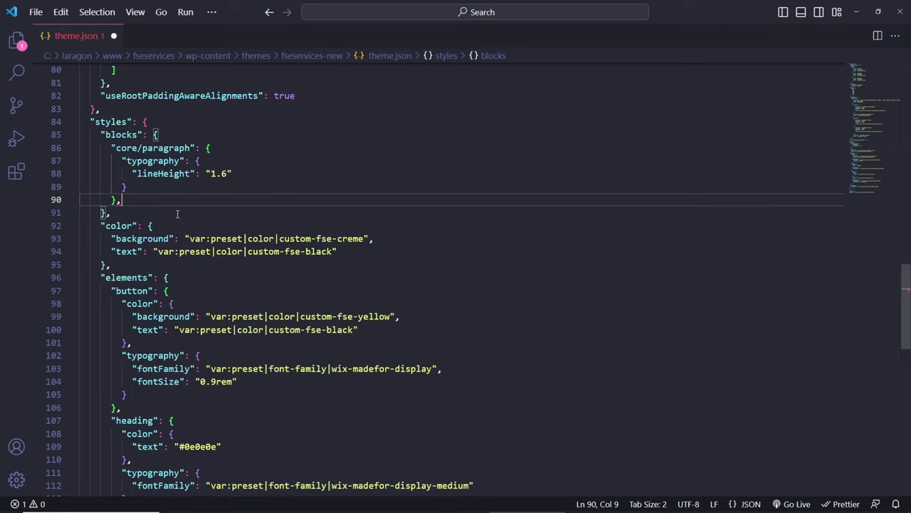
pyautogui.hotkey('ctrl', 's')
pyautogui.doubleClick(154, 251)
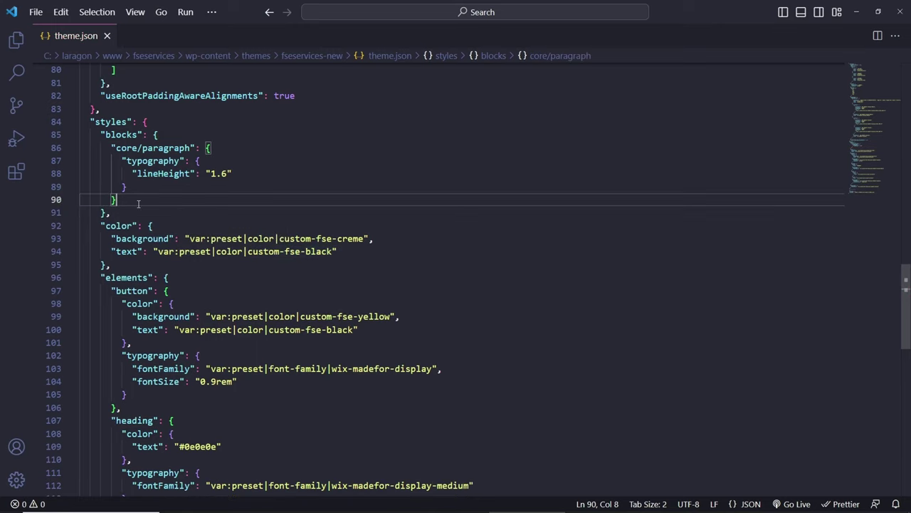
pyautogui.scroll(-2, 187, 221)
pyautogui.click(186, 221)
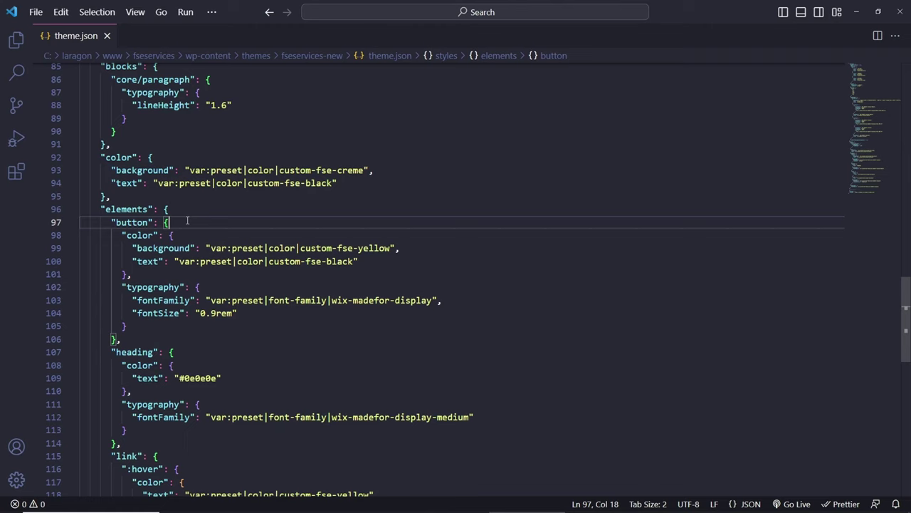
pyautogui.scroll(-4, 187, 220)
pyautogui.click(187, 216)
pyautogui.scroll(-3, 181, 231)
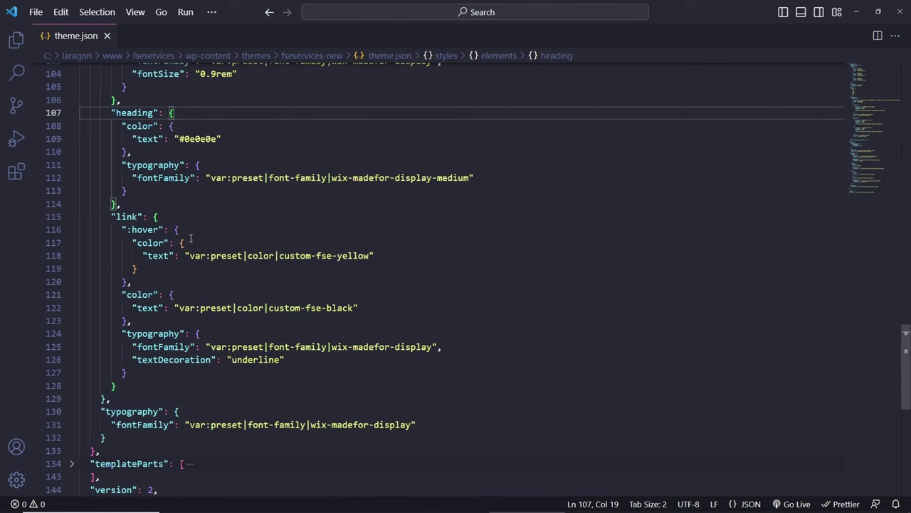
pyautogui.click(178, 211)
pyautogui.scroll(-4, 178, 229)
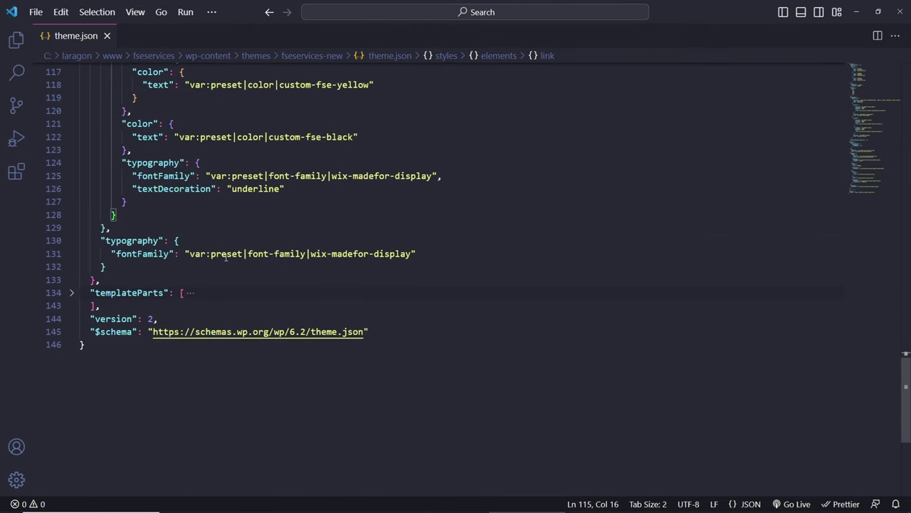
pyautogui.click(71, 293)
pyautogui.scroll(-3, 76, 295)
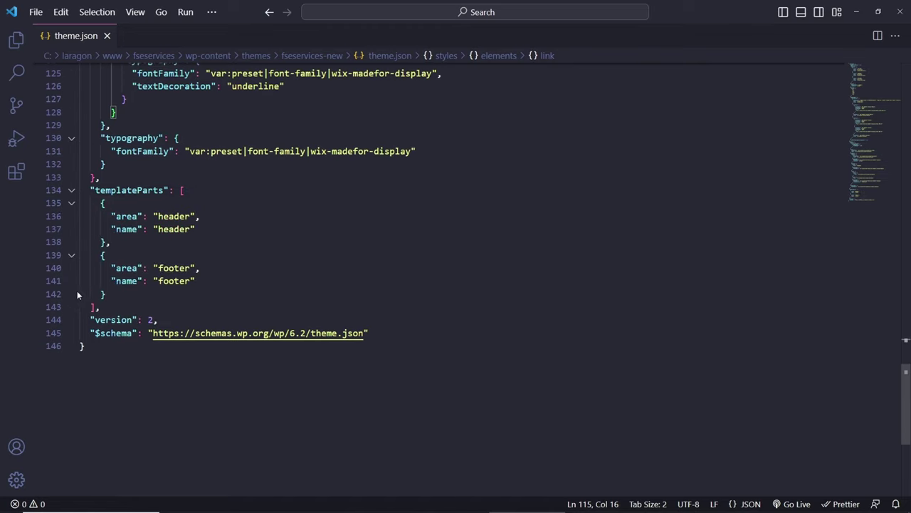
pyautogui.doubleClick(130, 190)
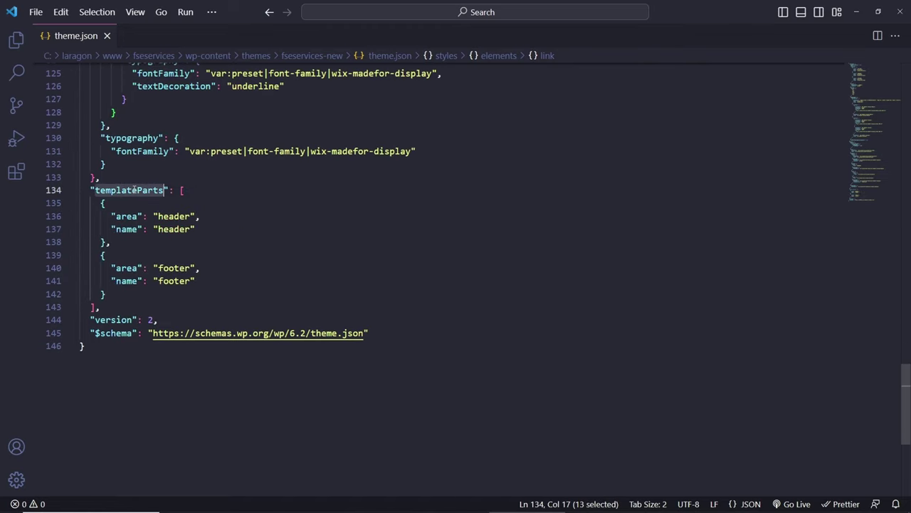
pyautogui.doubleClick(173, 216)
pyautogui.doubleClick(178, 268)
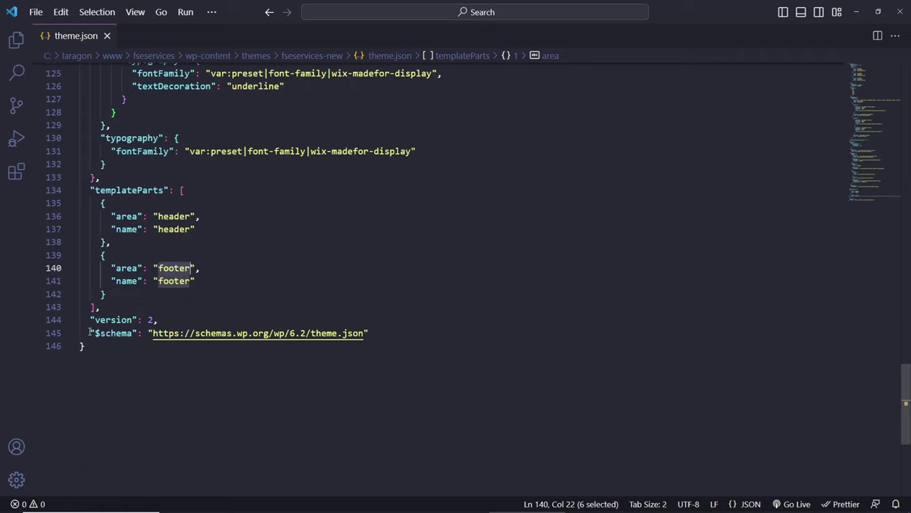
pyautogui.moveTo(91, 333); pyautogui.dragTo(380, 330)
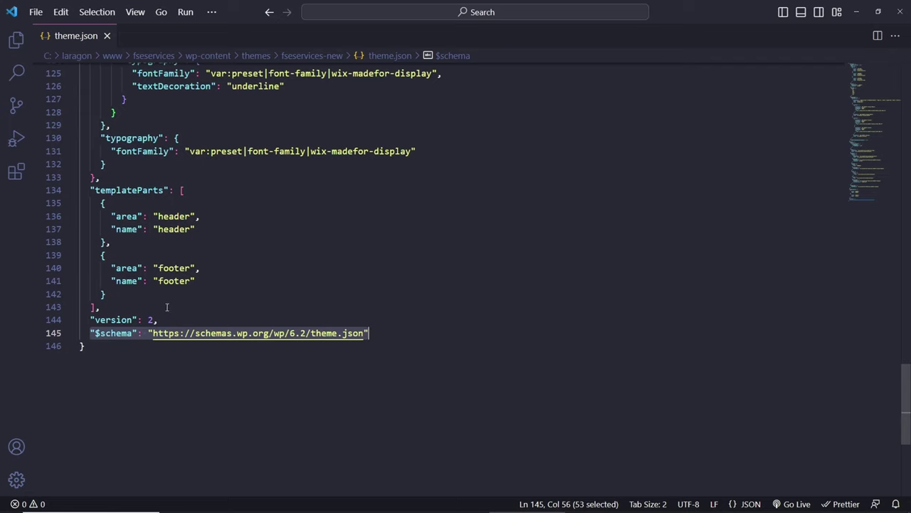
pyautogui.click(254, 321)
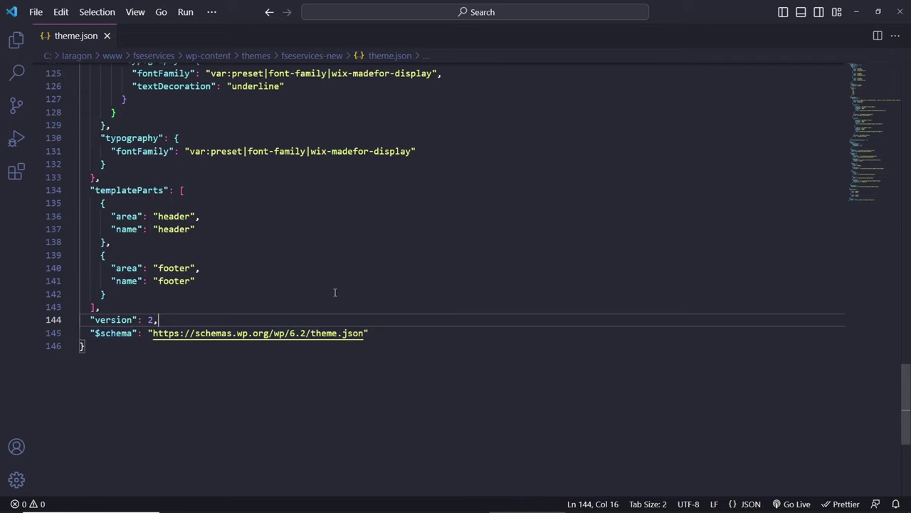
pyautogui.scroll(9, 311, 301)
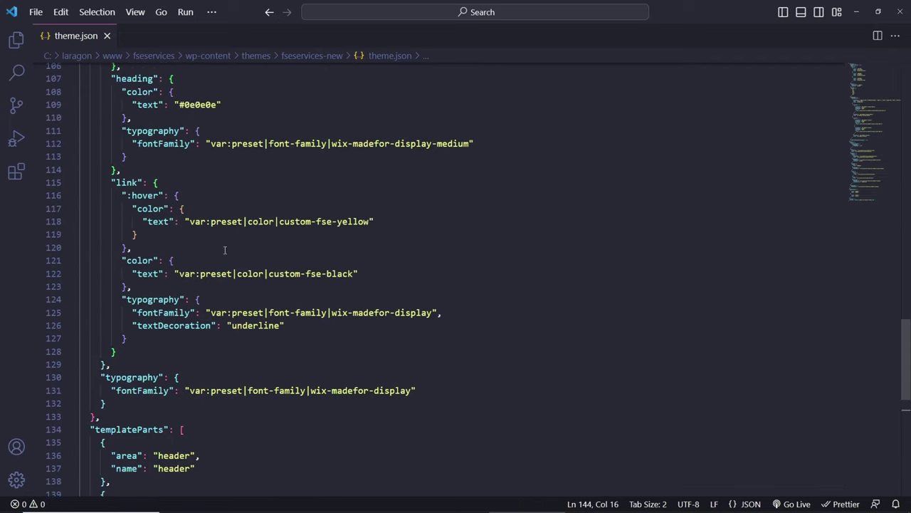
pyautogui.scroll(3, 221, 206)
pyautogui.click(192, 177)
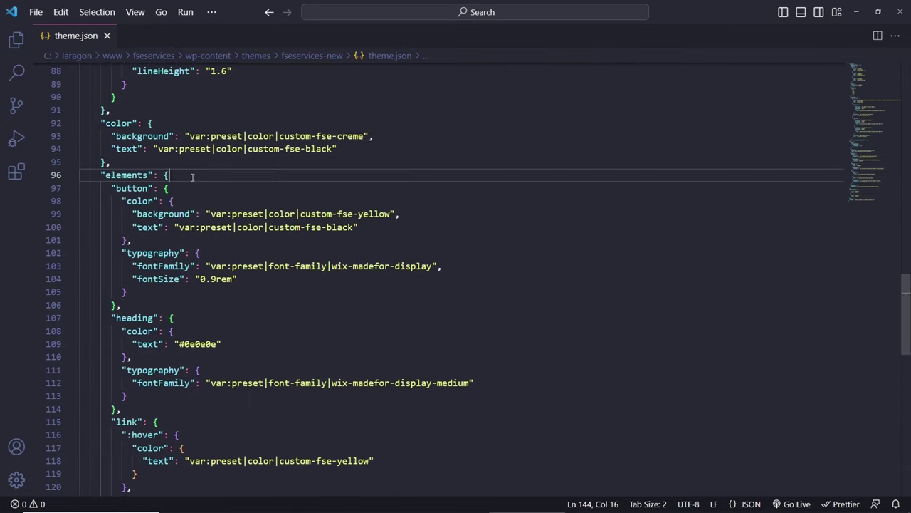
pyautogui.press('Return')
pyautogui.write('"')
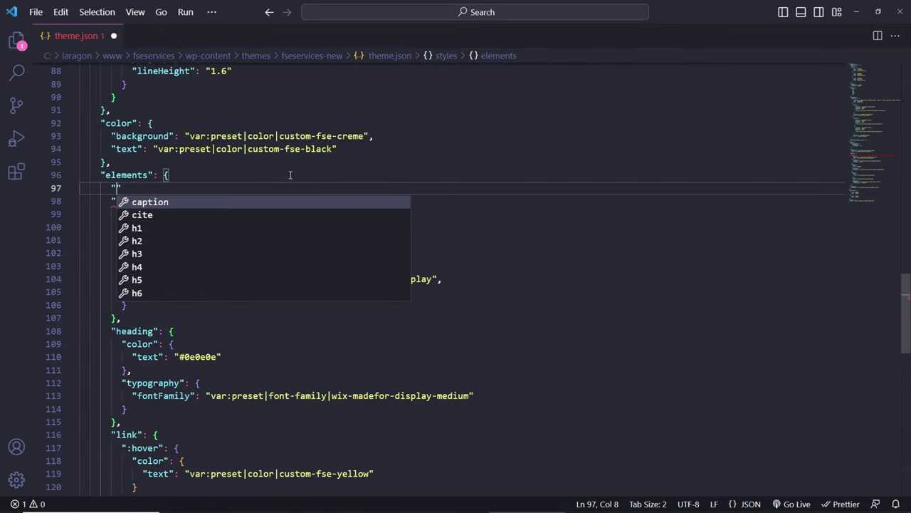
pyautogui.press('Down')
pyautogui.press('Down')
pyautogui.press('Down')
pyautogui.press('Down')
pyautogui.press('Down')
pyautogui.press('Down')
pyautogui.press('Down')
pyautogui.press('Down')
pyautogui.press('Down')
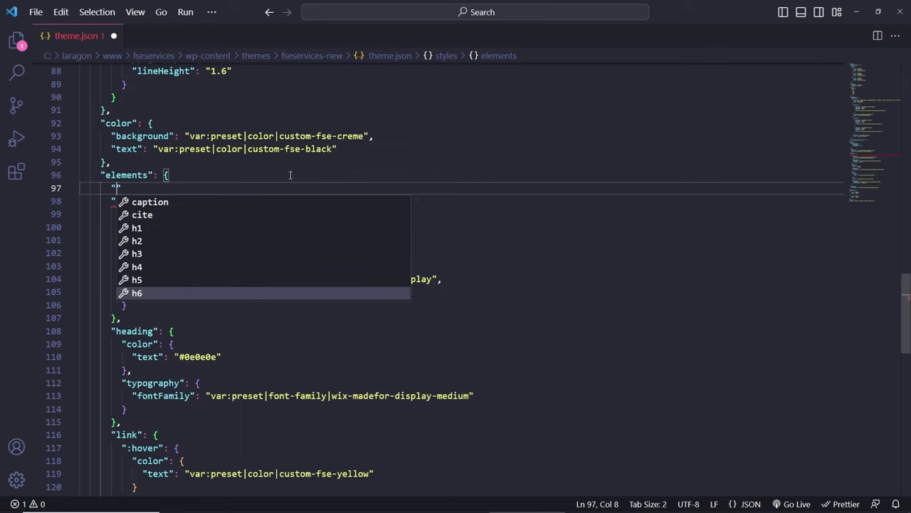
pyautogui.press('Down')
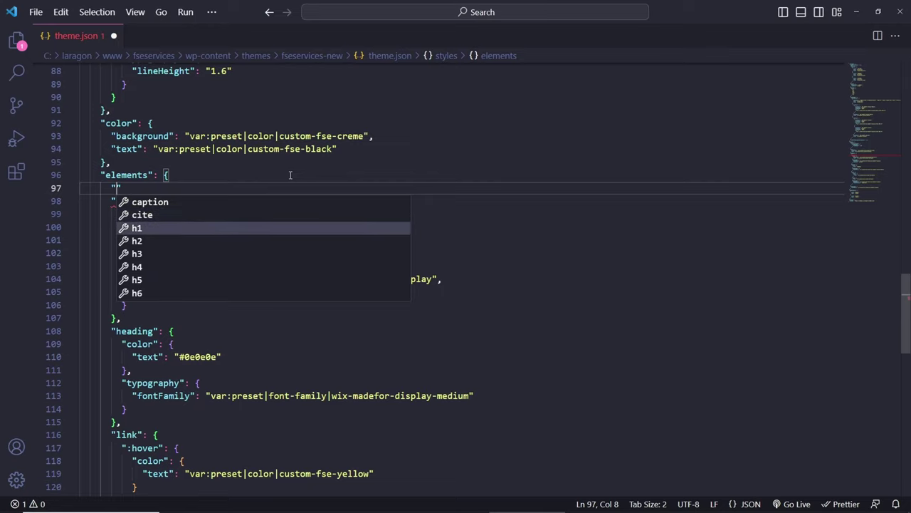
pyautogui.press('Return')
pyautogui.press('Return')
pyautogui.write('"')
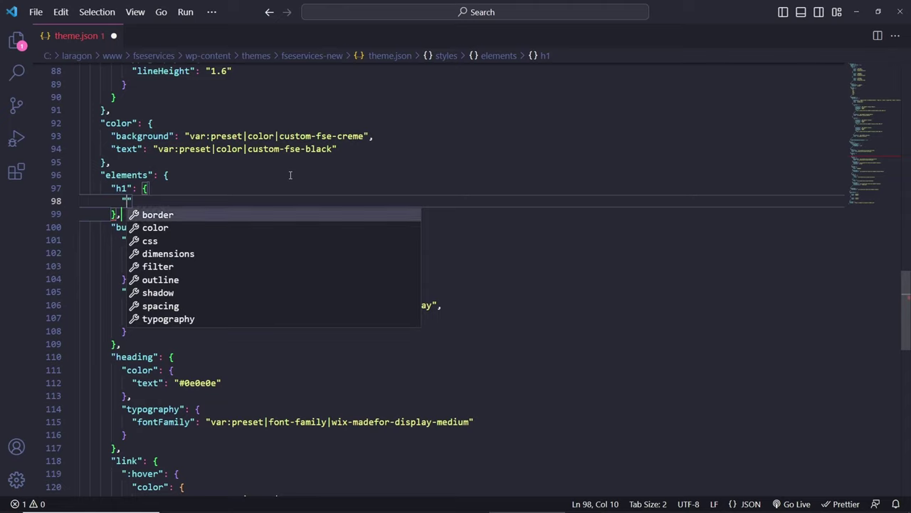
pyautogui.press('Down')
pyautogui.press('Down')
pyautogui.press('Down')
pyautogui.press('Down')
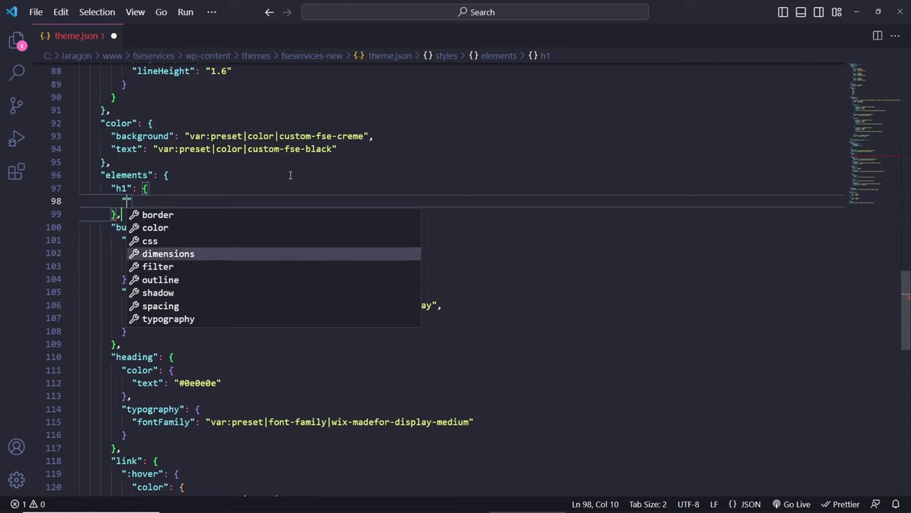
pyautogui.press('Down')
pyautogui.press('Down')
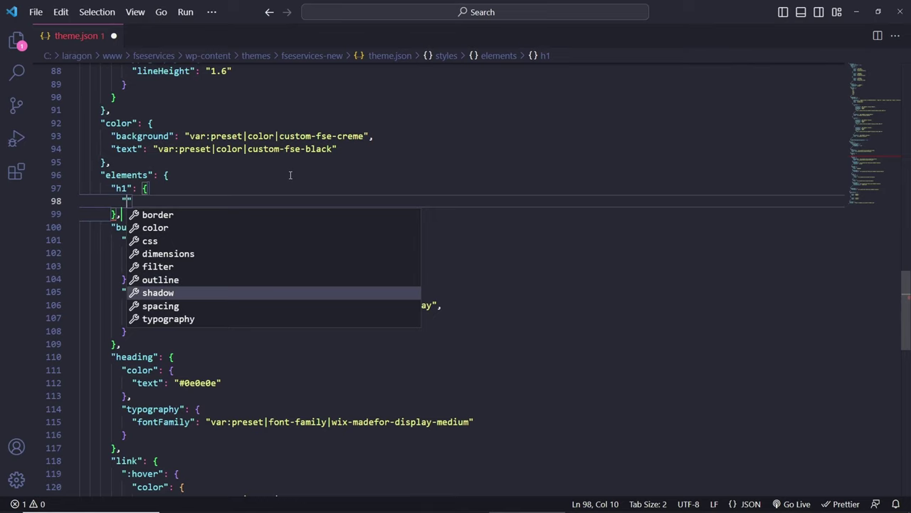
pyautogui.press('Escape')
pyautogui.moveTo(123, 215); pyautogui.dragTo(87, 184)
pyautogui.press('BackSpace')
pyautogui.press('BackSpace')
pyautogui.hotkey('ctrl', 's')
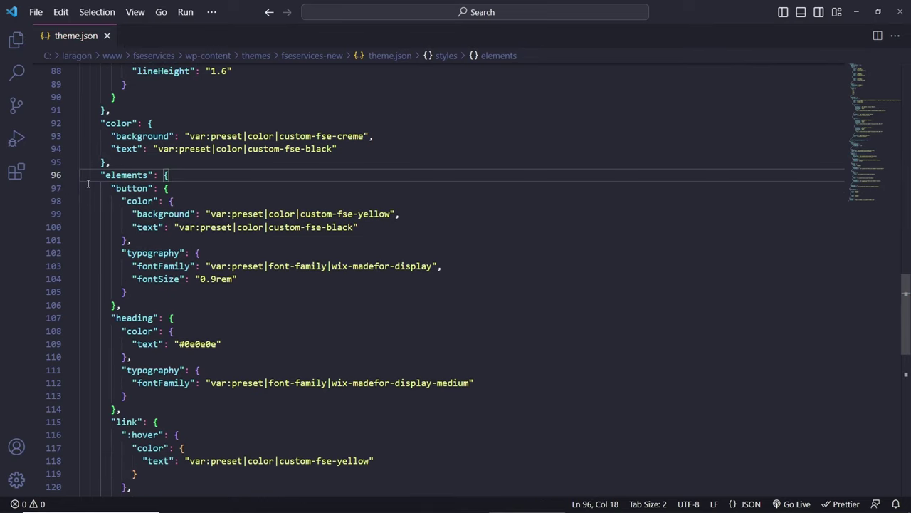
# Step: Leave the Site Editor and activate the FSE Services (new) theme under Appearance > Themes
pyautogui.click(855, 11)
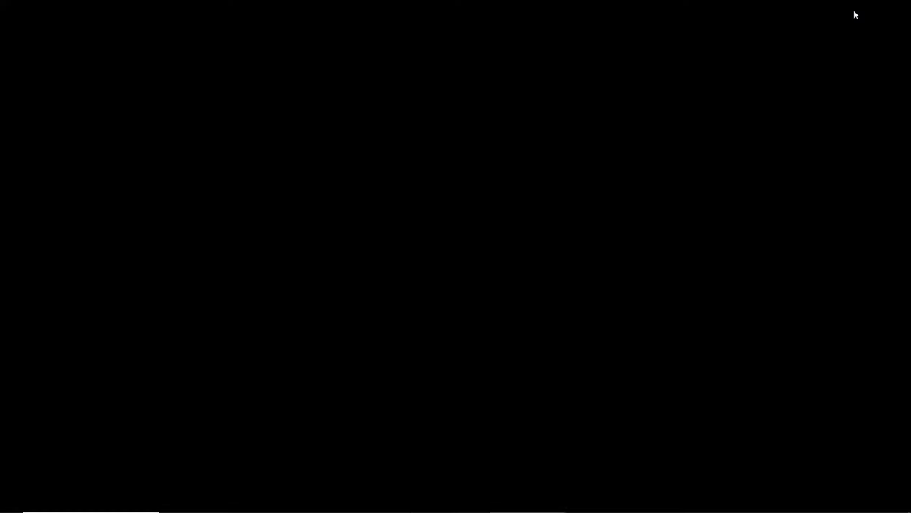
pyautogui.click(284, 504)
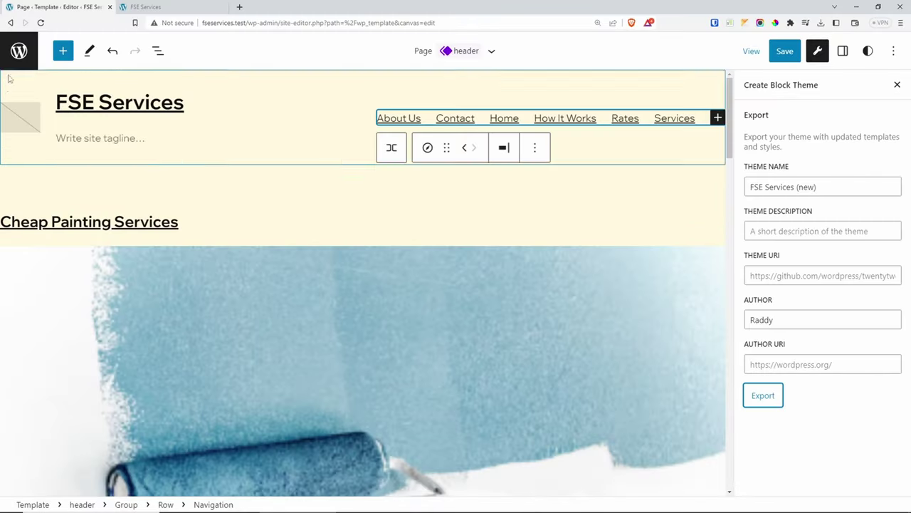
pyautogui.click(19, 50)
pyautogui.click(19, 51)
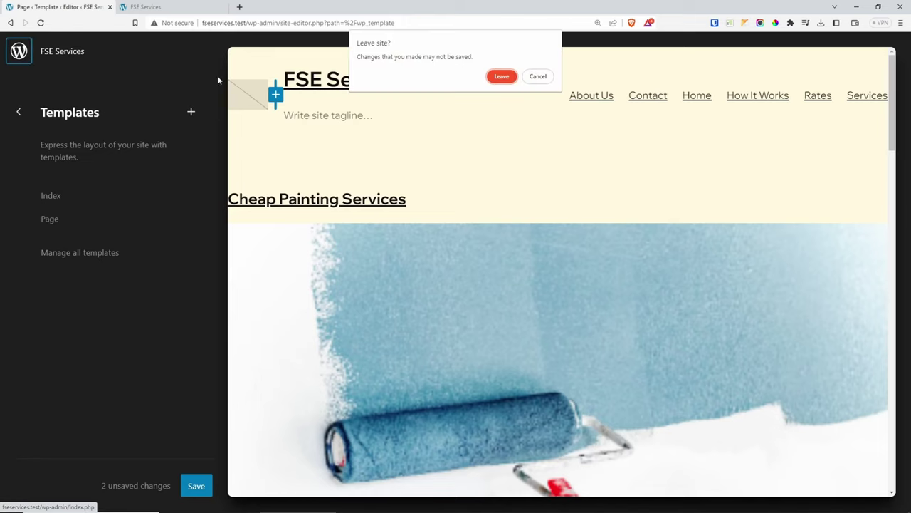
pyautogui.click(502, 77)
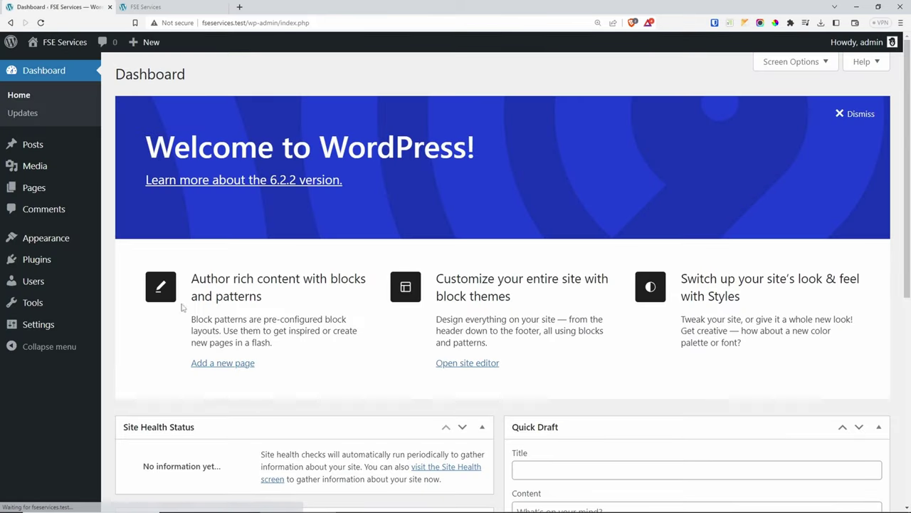
pyautogui.click(59, 243)
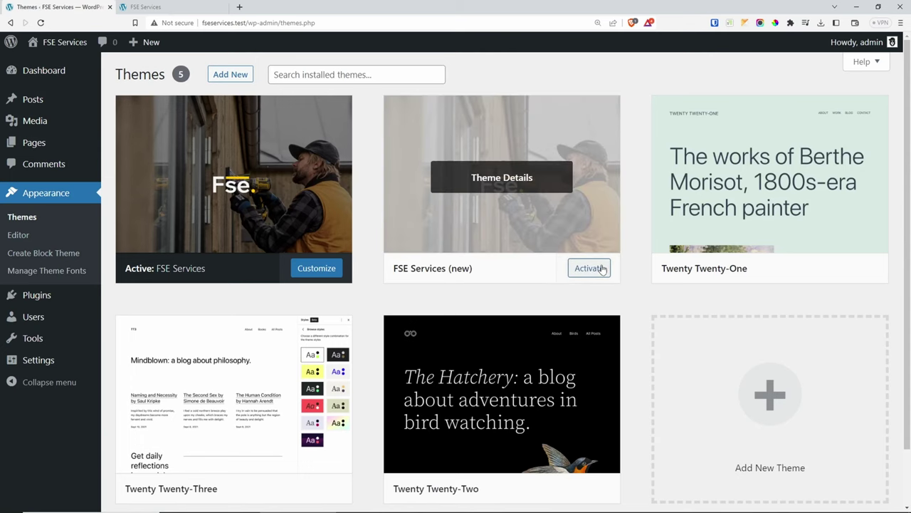
pyautogui.click(587, 269)
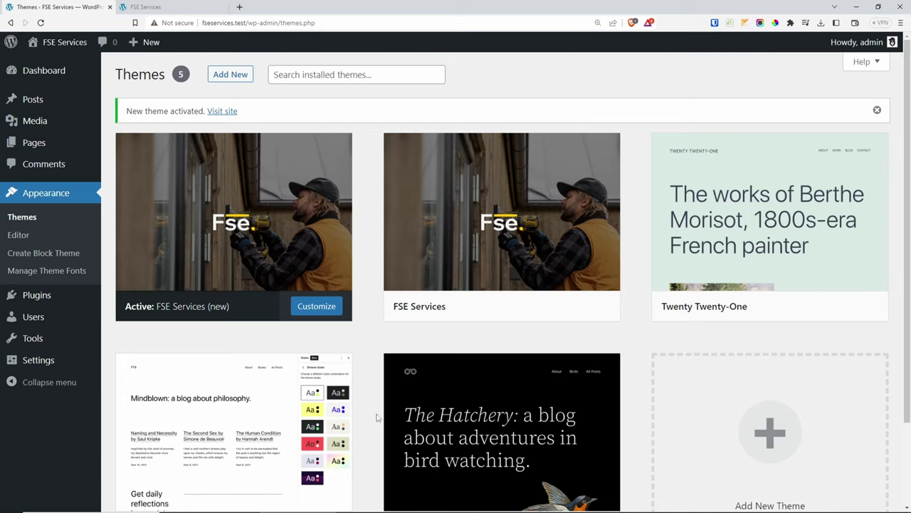
# Step: Open the site's wp-config.php from the fseservices folder in VS Code
pyautogui.click(374, 503)
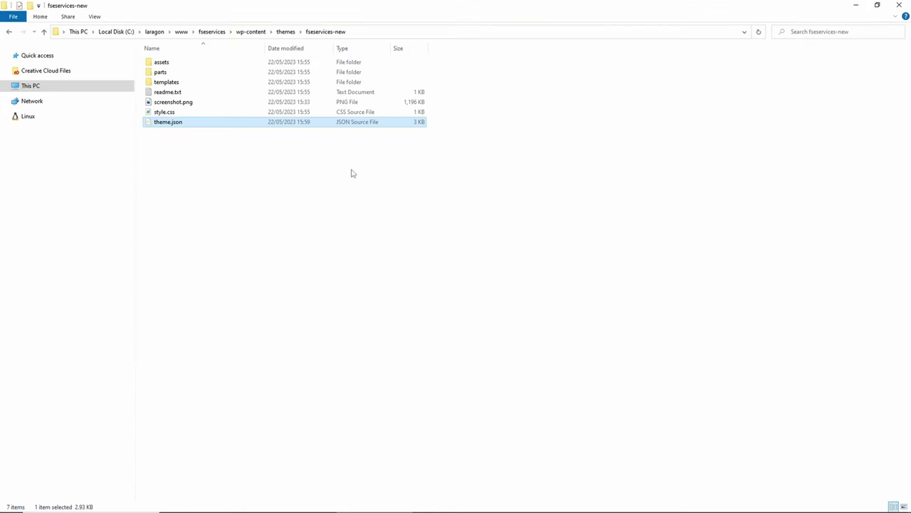
pyautogui.click(212, 32)
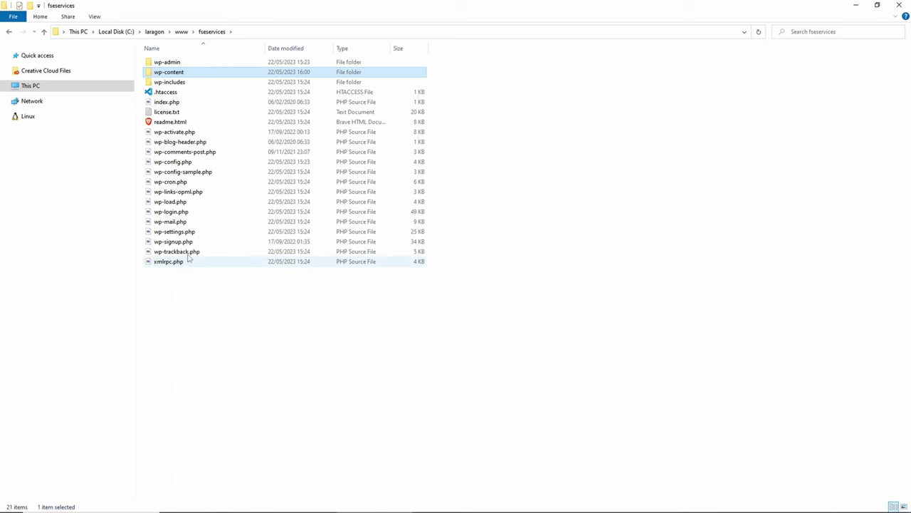
pyautogui.doubleClick(191, 162)
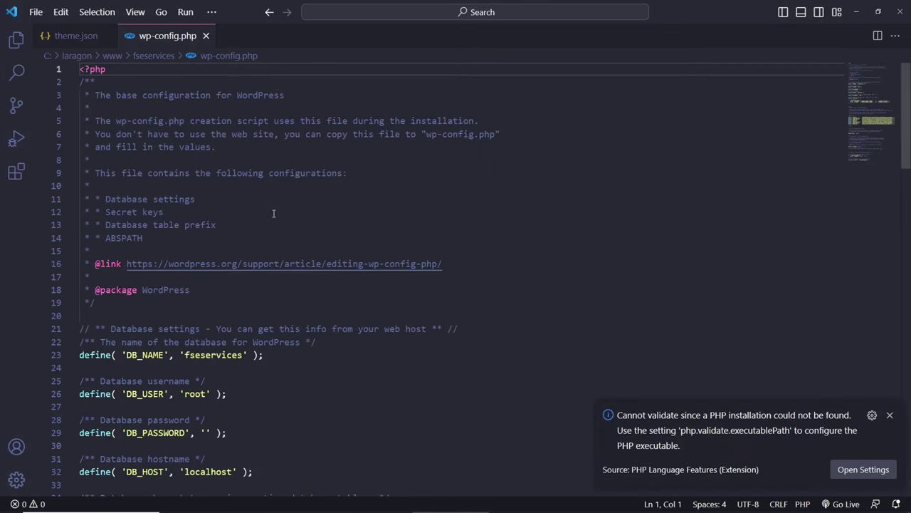
# Step: Change WP_DEBUG from false to true in wp-config.php and close the file
pyautogui.click(889, 415)
pyautogui.scroll(-15, 614, 366)
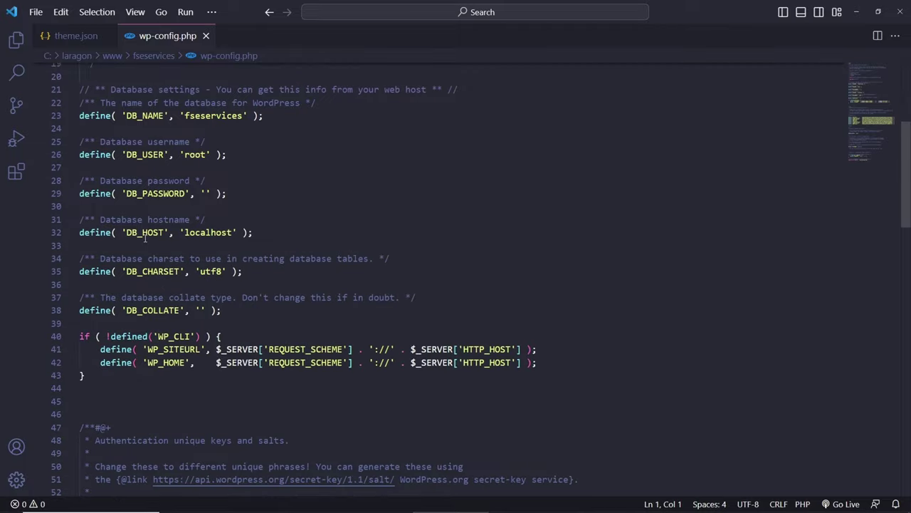
pyautogui.scroll(-7, 145, 239)
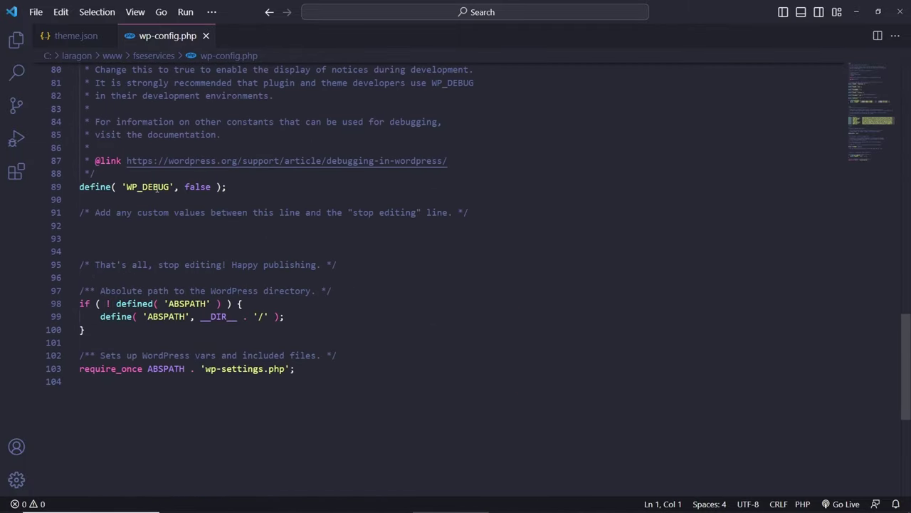
pyautogui.doubleClick(197, 186)
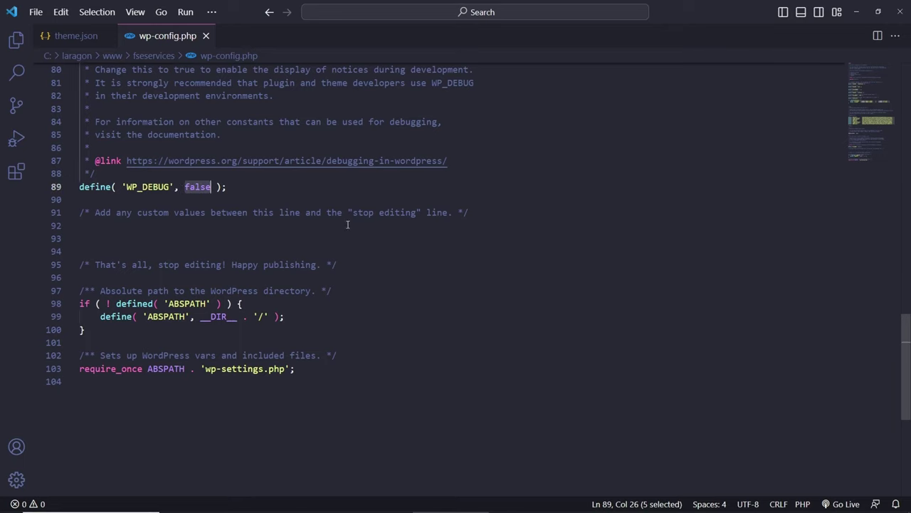
pyautogui.write('true')
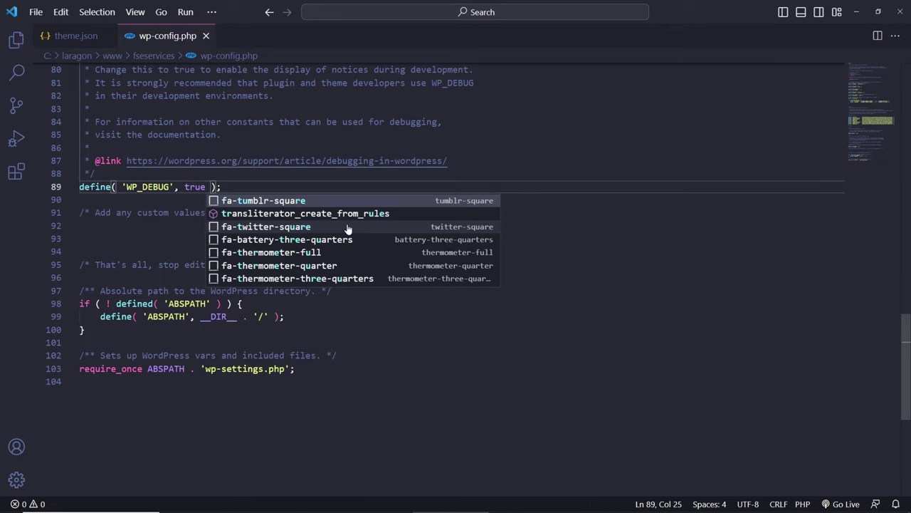
pyautogui.click(208, 173)
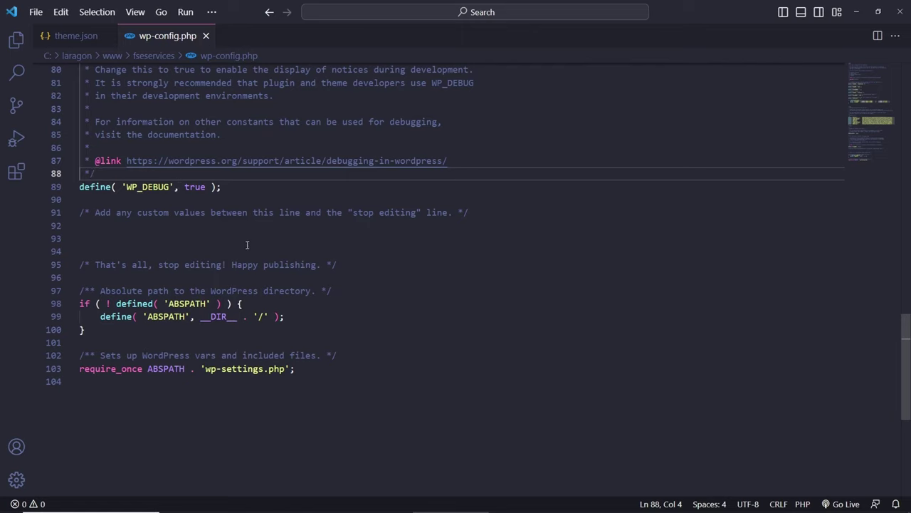
pyautogui.click(226, 199)
pyautogui.click(205, 36)
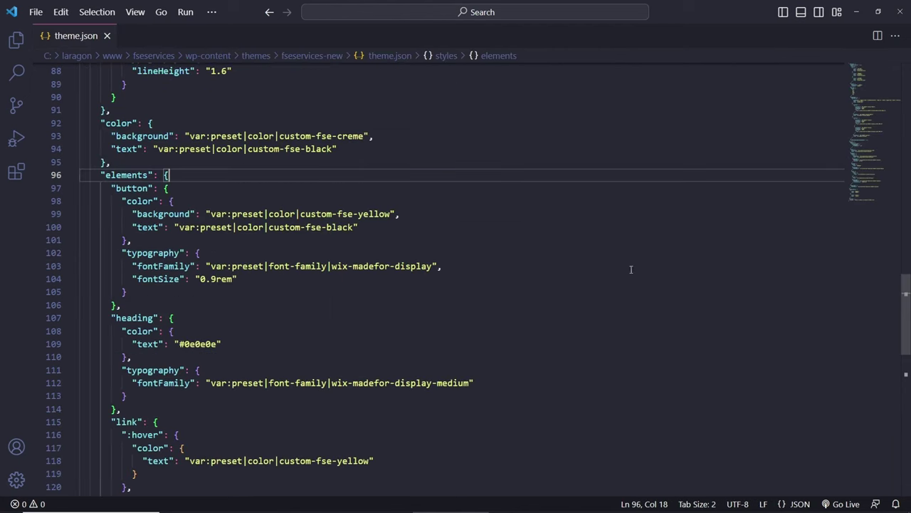
# Step: Browse to wp-content > themes > fseservices-new in File Explorer
pyautogui.click(856, 11)
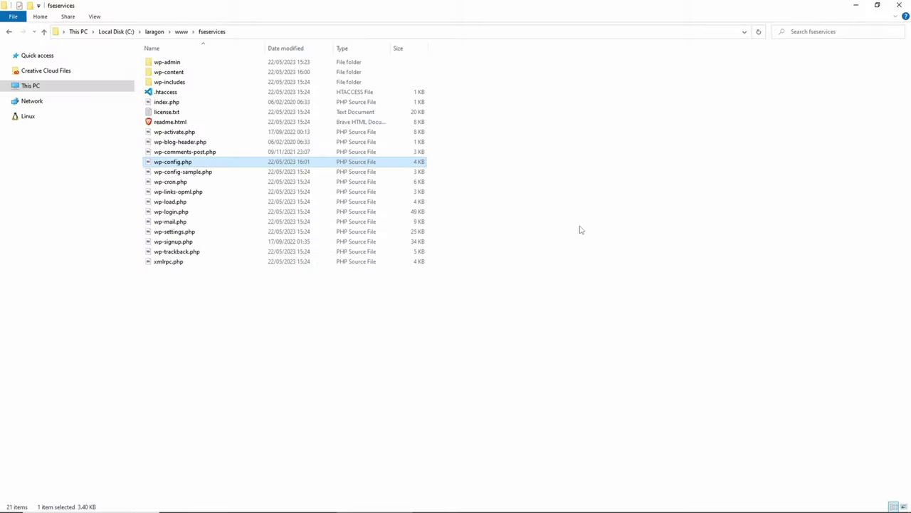
pyautogui.doubleClick(180, 73)
pyautogui.doubleClick(179, 74)
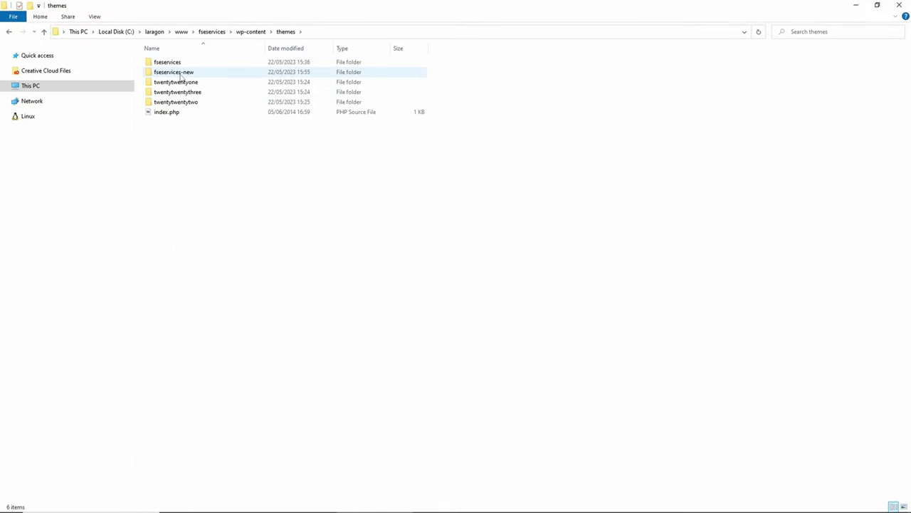
pyautogui.doubleClick(183, 74)
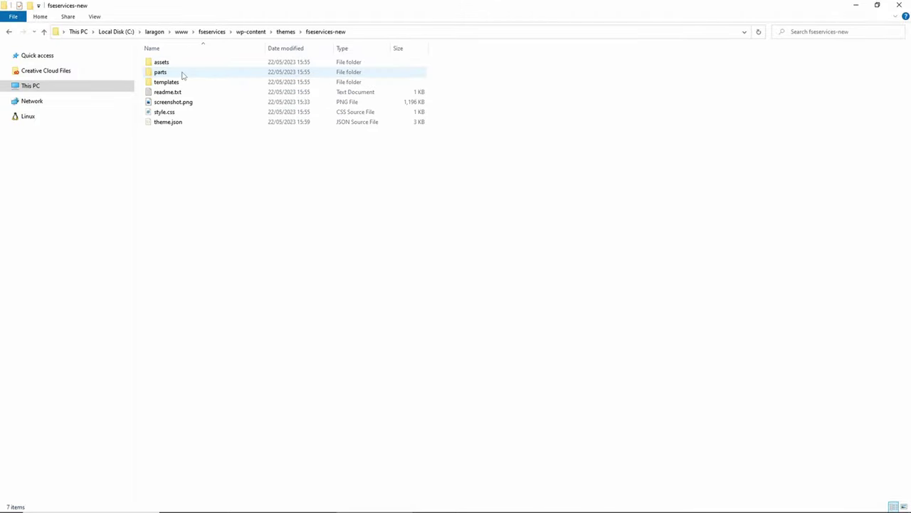
# Step: Open the fseservices-new style.css and inspect its FSE Services (new) theme header
pyautogui.click(158, 115)
pyautogui.doubleClick(158, 115)
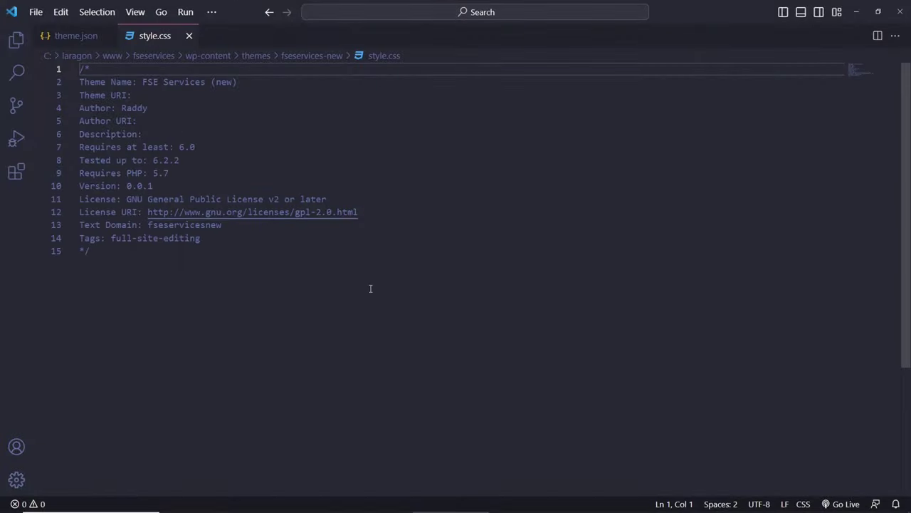
pyautogui.click(288, 308)
pyautogui.hotkey('ctrl', 'shift', 'Home')
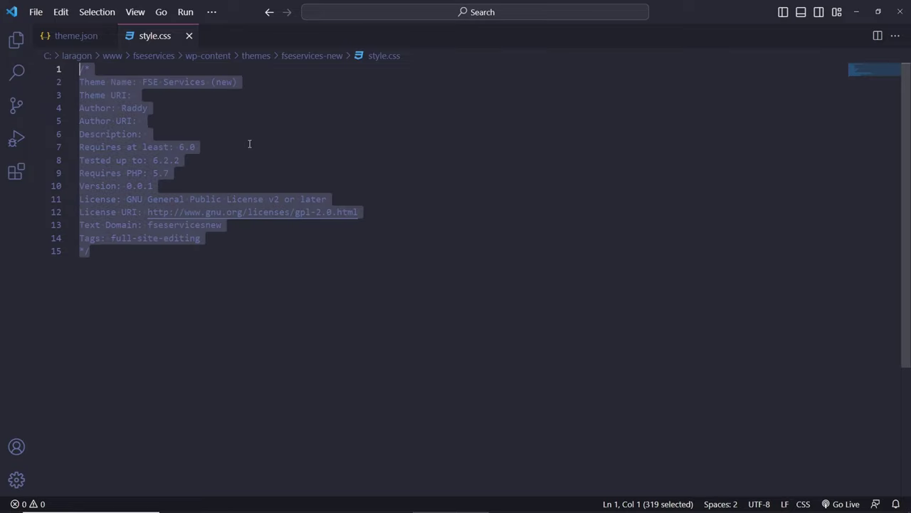
pyautogui.moveTo(147, 82); pyautogui.dragTo(327, 77)
pyautogui.click(313, 84)
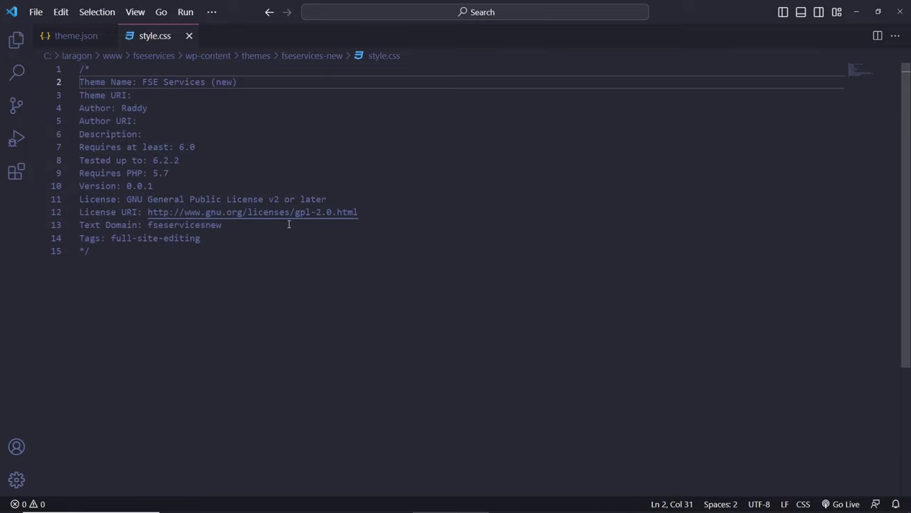
# Step: Reload the live Home page in Brave, which shows no header or footer
pyautogui.click(295, 510)
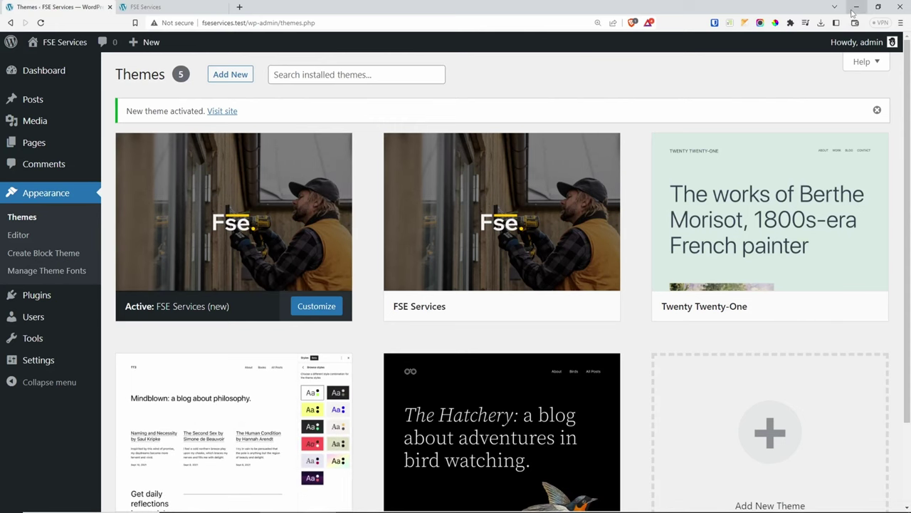
pyautogui.hotkey('ctrl', 'Tab')
pyautogui.press('F5')
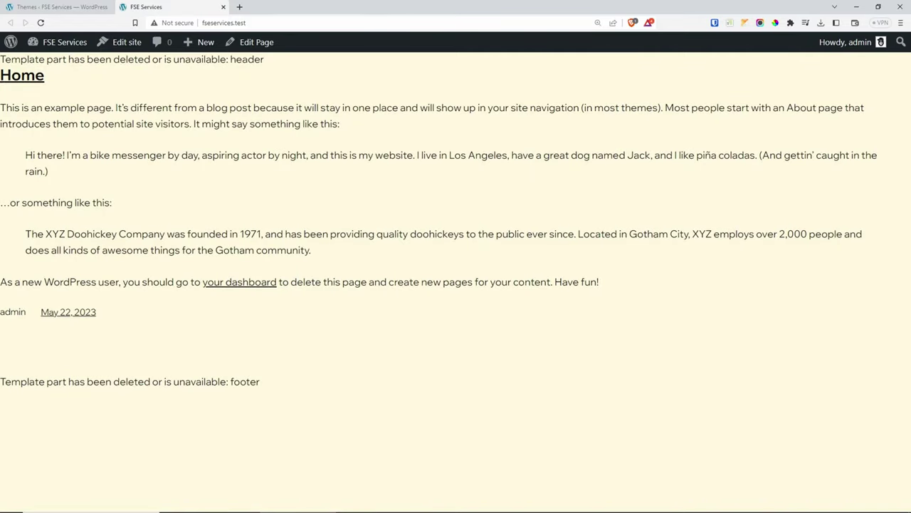
pyautogui.click(436, 504)
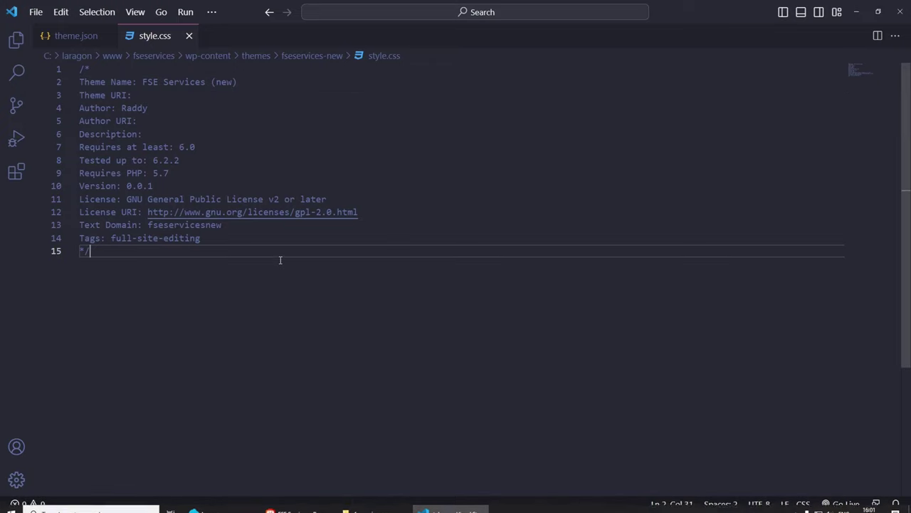
# Step: Add body { background-color: red!important; } to style.css, save, and reload the live site
pyautogui.press('Return')
pyautogui.press('Return')
pyautogui.write('body')
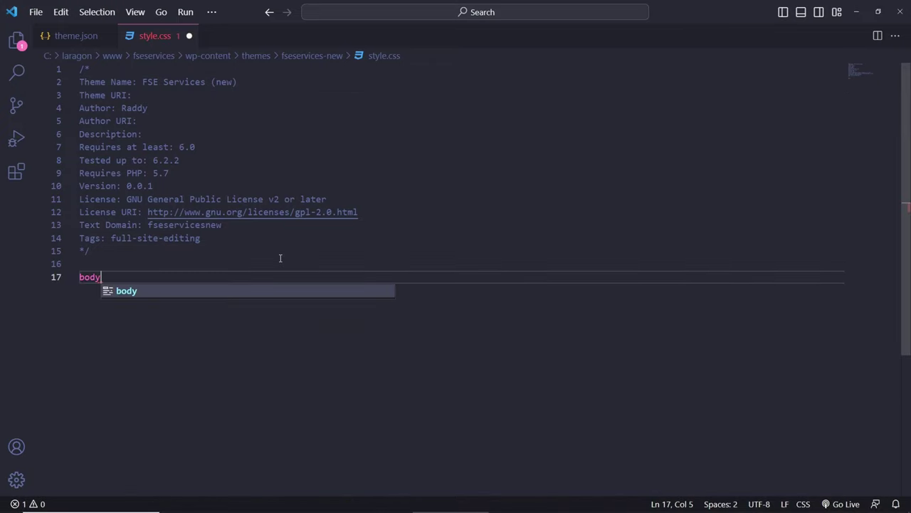
pyautogui.write(' {')
pyautogui.press('Return')
pyautogui.write('back')
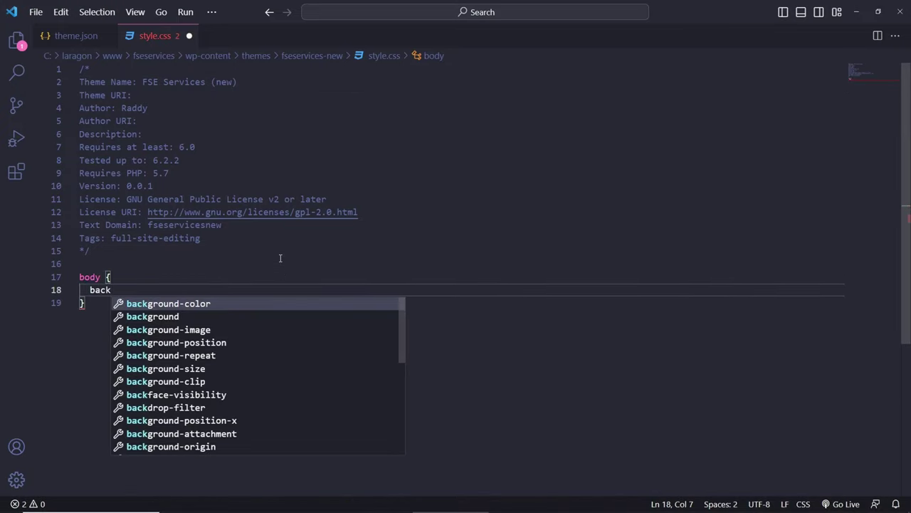
pyautogui.press('Return')
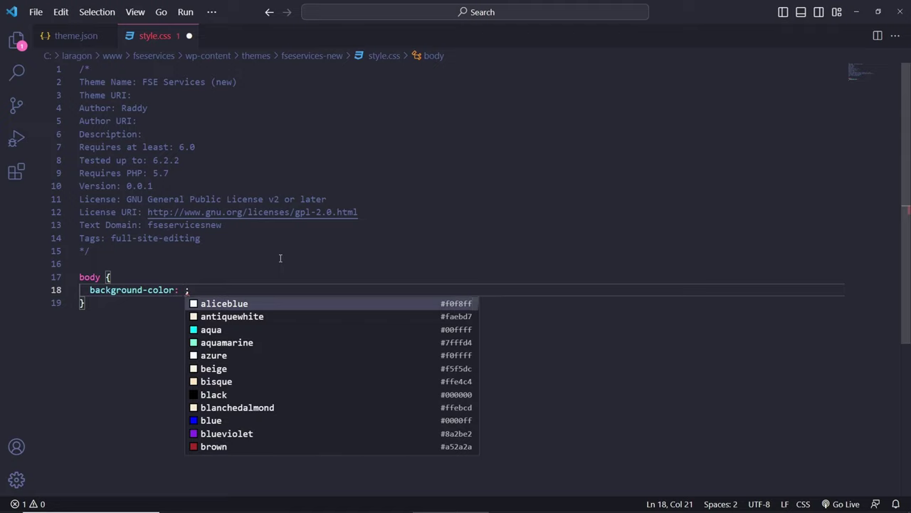
pyautogui.write('red')
pyautogui.press('Escape')
pyautogui.write('!')
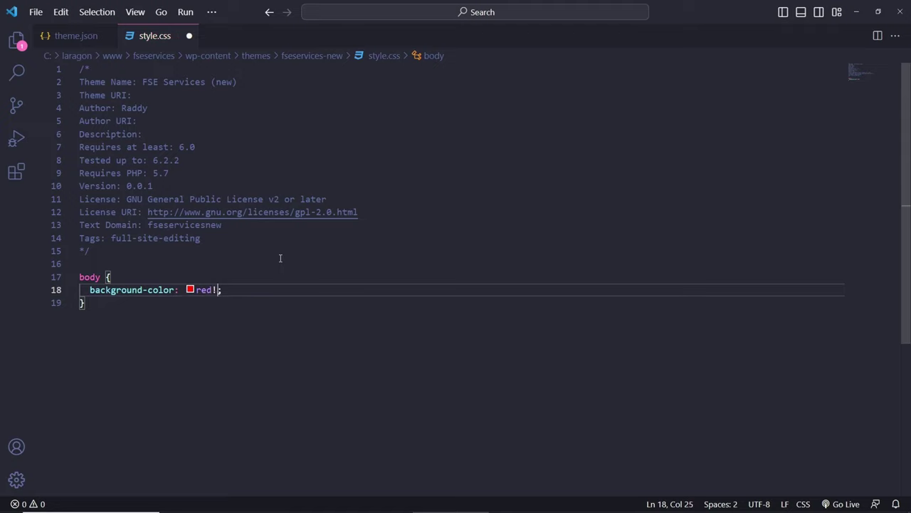
pyautogui.write('important')
pyautogui.hotkey('ctrl', 's')
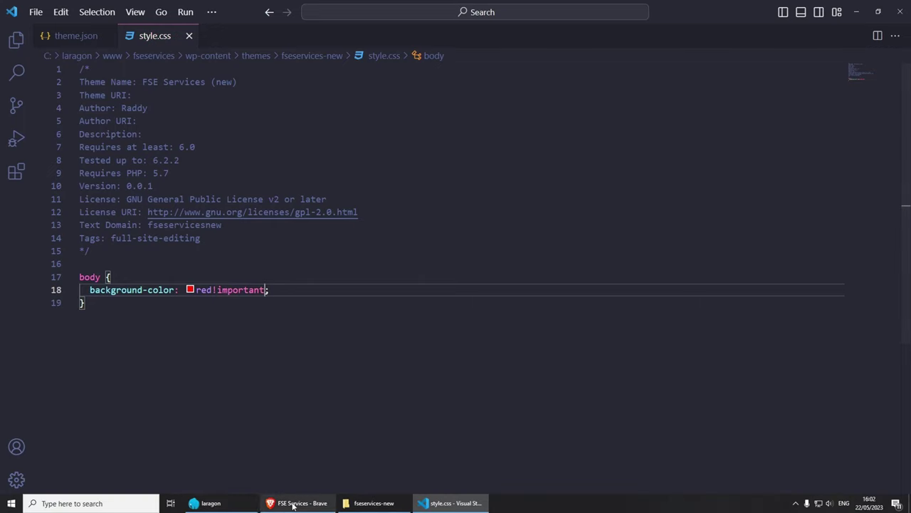
pyautogui.click(299, 503)
pyautogui.press('F5')
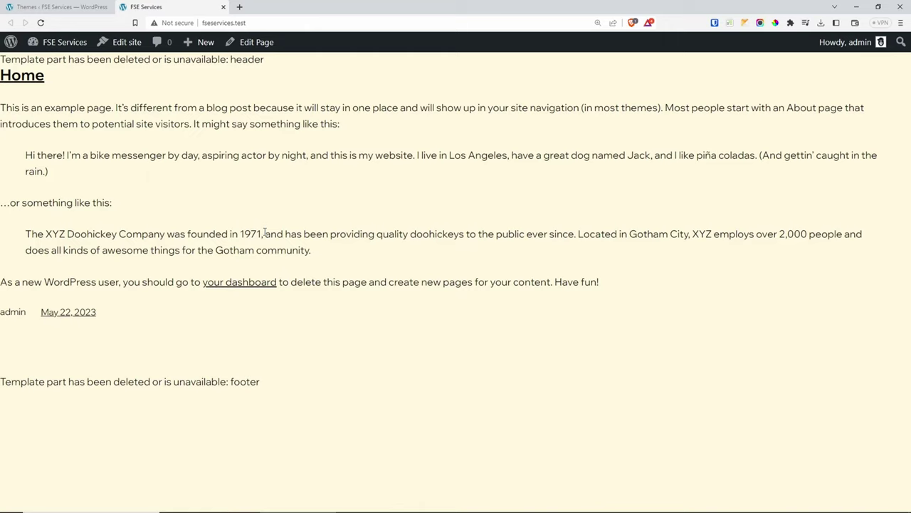
# Step: Create a new text document named functions.php, accept the extension change, and open it
pyautogui.click(374, 508)
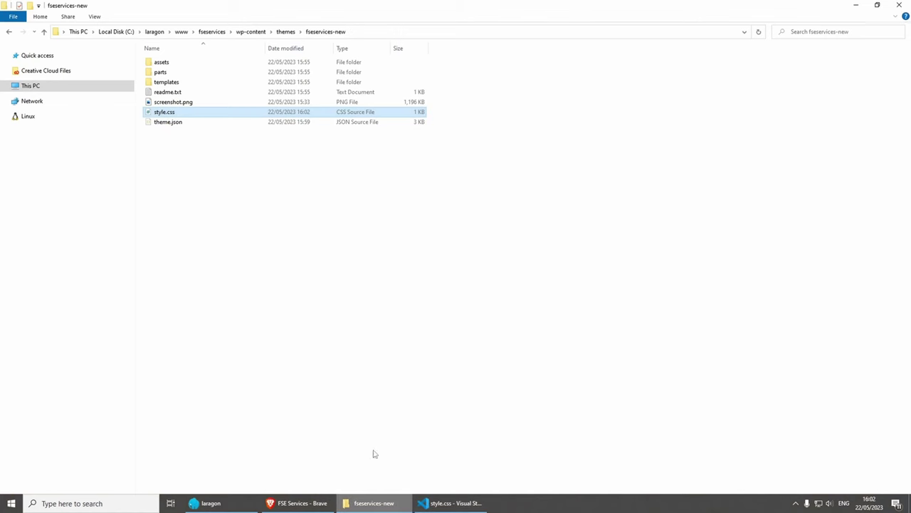
pyautogui.click(243, 168)
pyautogui.rightClick(206, 164)
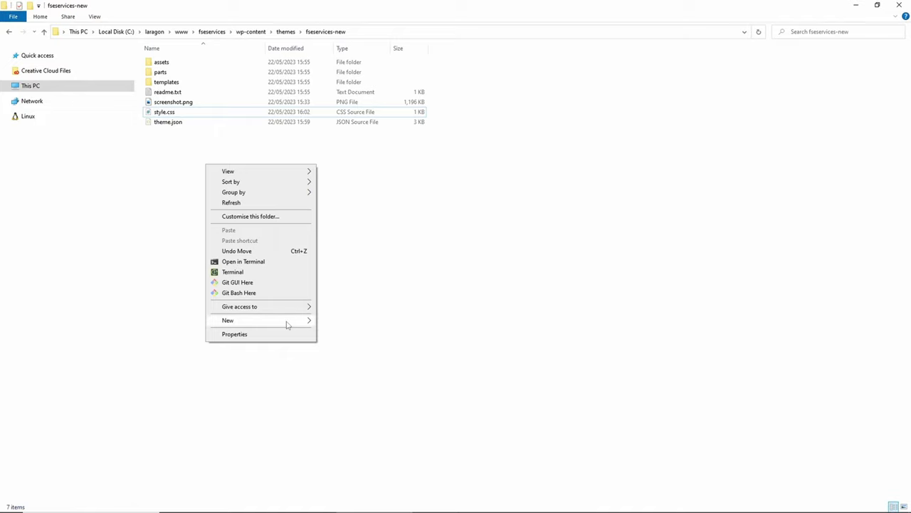
pyautogui.moveTo(288, 324)
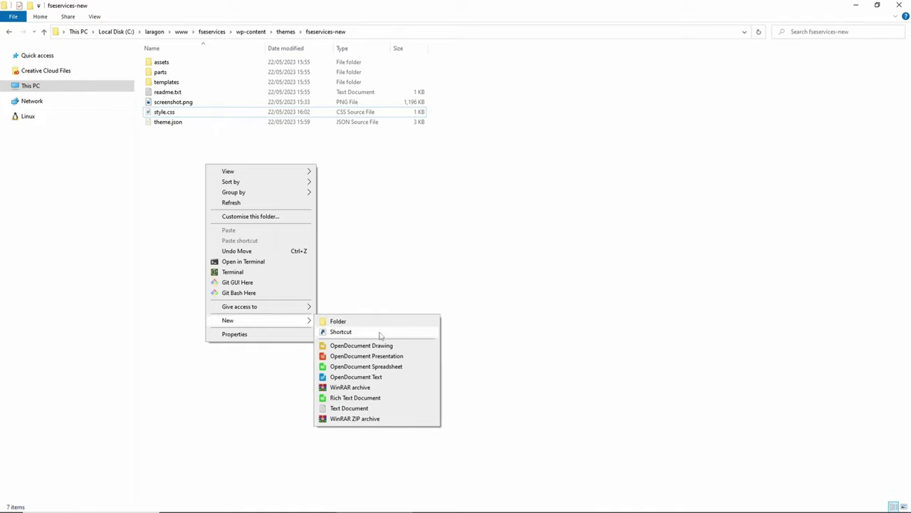
pyautogui.click(375, 408)
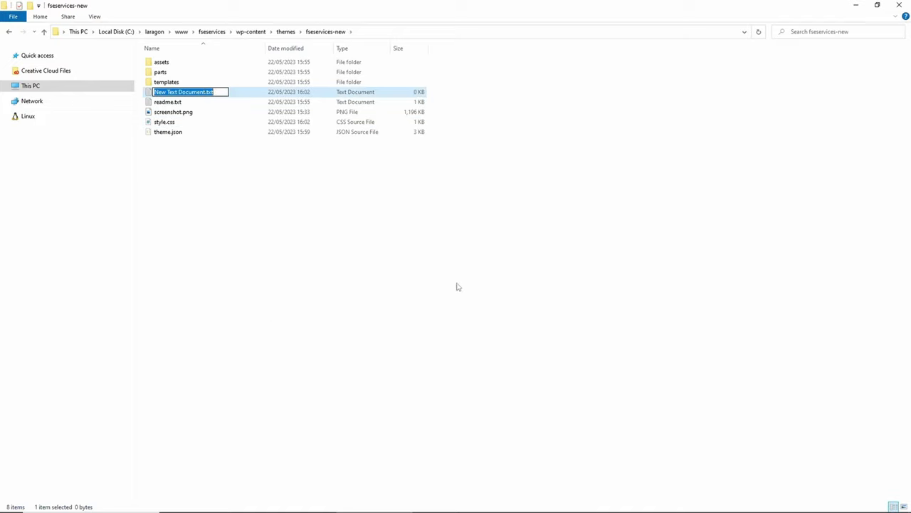
pyautogui.write('functions')
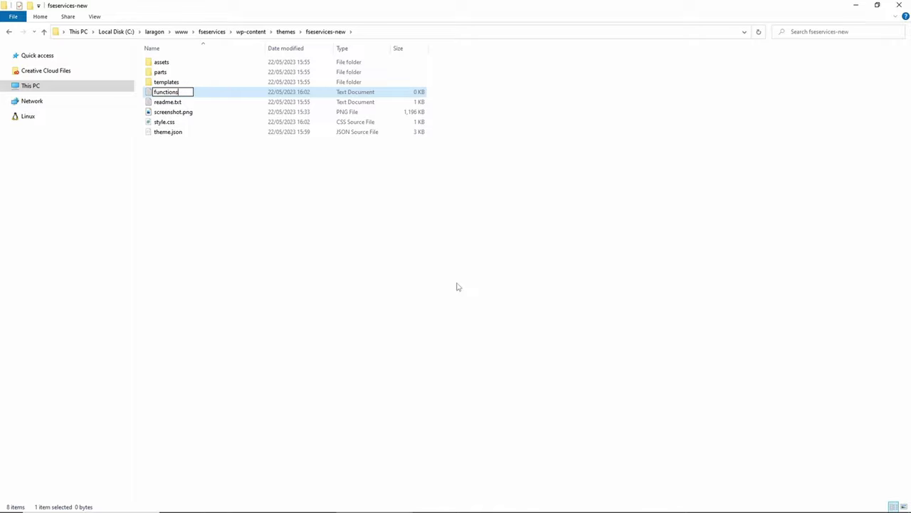
pyautogui.write('.php')
pyautogui.press('Return')
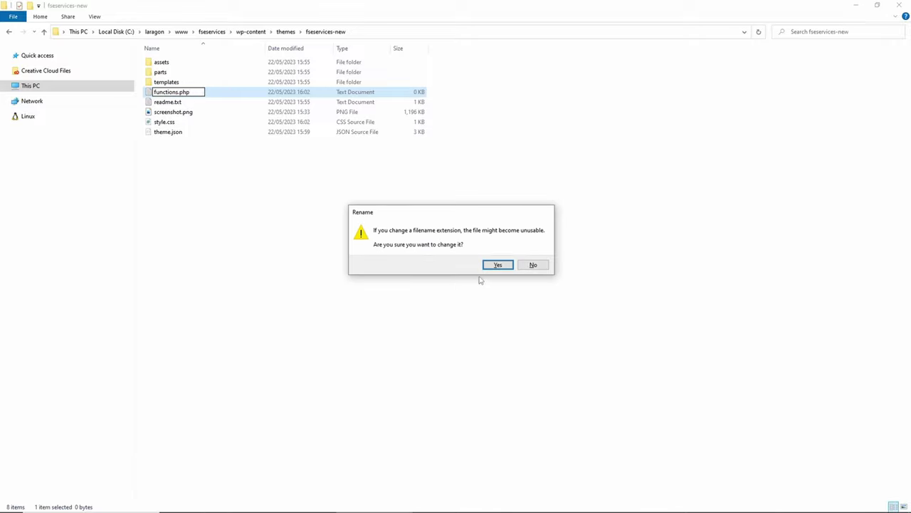
pyautogui.click(498, 265)
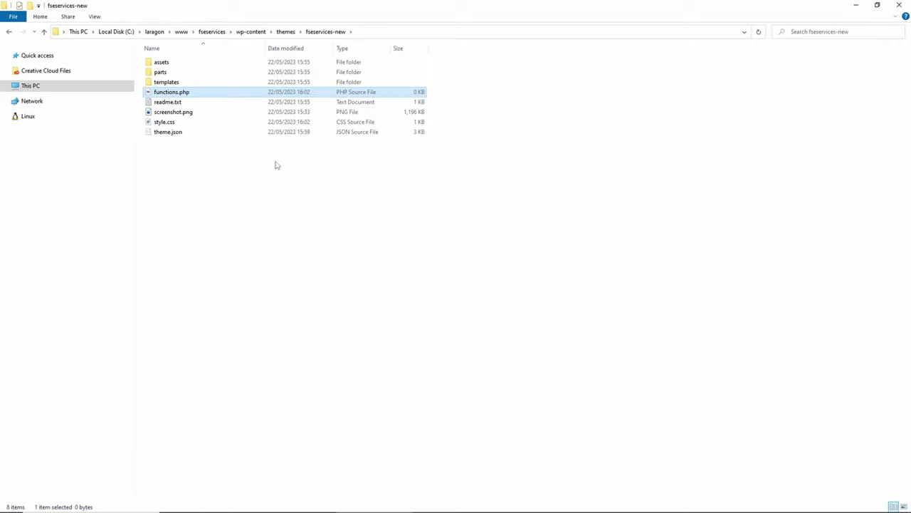
pyautogui.doubleClick(181, 94)
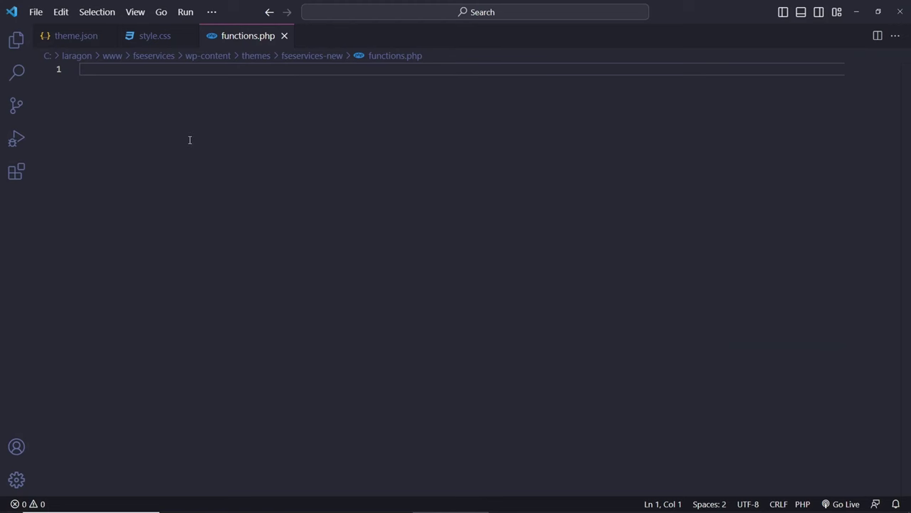
# Step: Start functions.php with <?php, then paste the Enqueue Styles comment and stylesheet enqueue code
pyautogui.click(241, 112)
pyautogui.write('<?php')
pyautogui.press('Return')
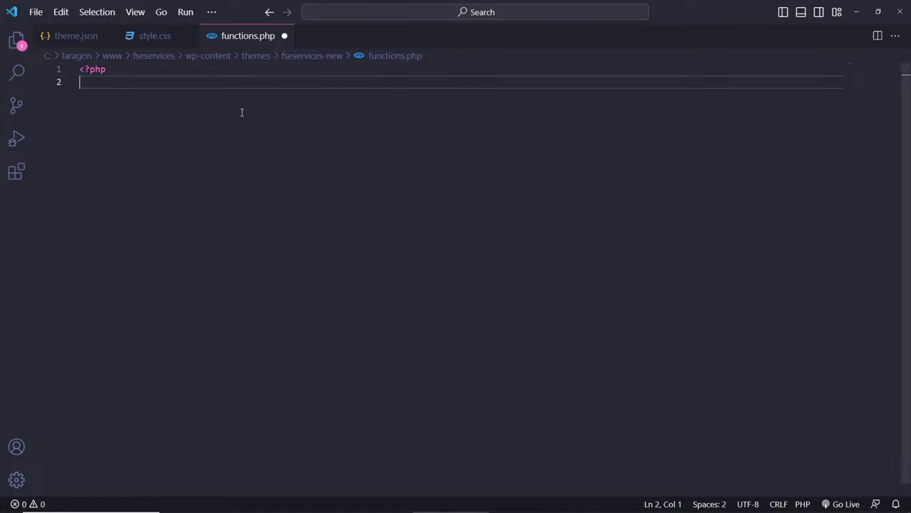
pyautogui.press('Return')
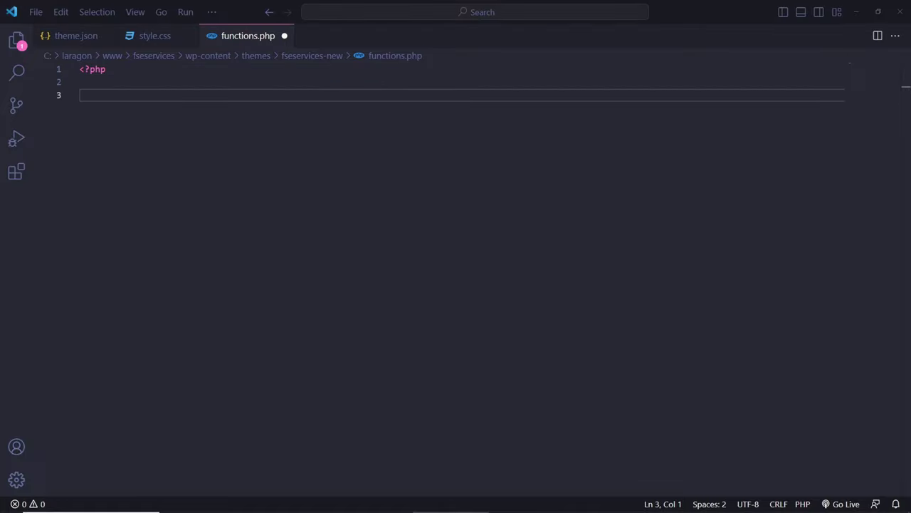
pyautogui.click(142, 93)
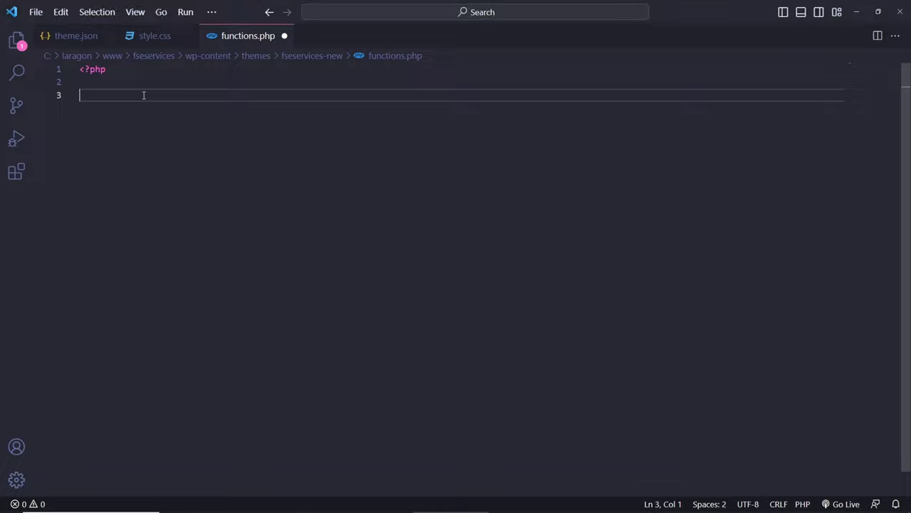
pyautogui.write('/*----------------------------------------------------------- Enqueue Styles ------------------------------------------------------------*/')
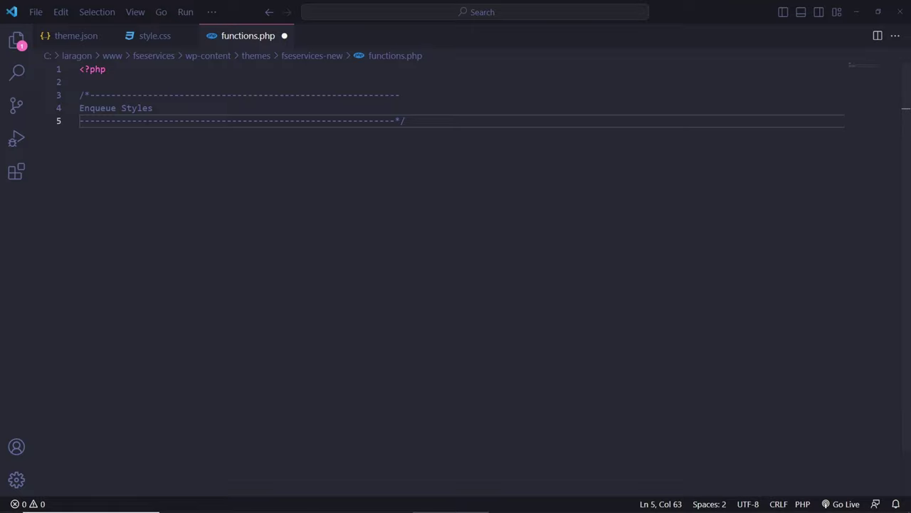
pyautogui.click(477, 133)
pyautogui.press('Return')
pyautogui.press('Return')
pyautogui.write("if(!function_exists('fse_rad')) :    function fse_rad() {       wp_enqueue_style('rad-style', get_stylesheet_uri(), array(), wp_get_theme()->get('Version'));   }  endif;  add_action('wp_enqueue_scripts', 'fse_rad');")
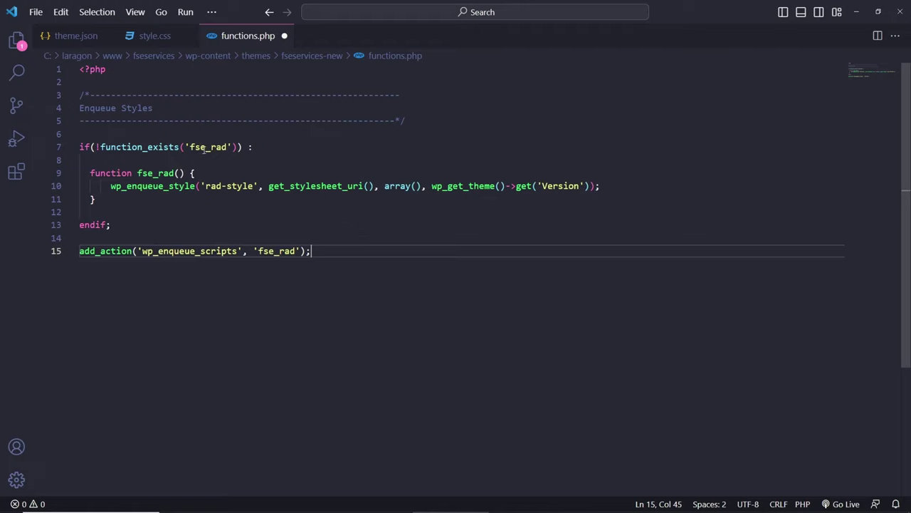
# Step: Check the fse_rad function name and rad-style handle, then save functions.php
pyautogui.doubleClick(205, 147)
pyautogui.click(211, 186)
pyautogui.doubleClick(213, 186)
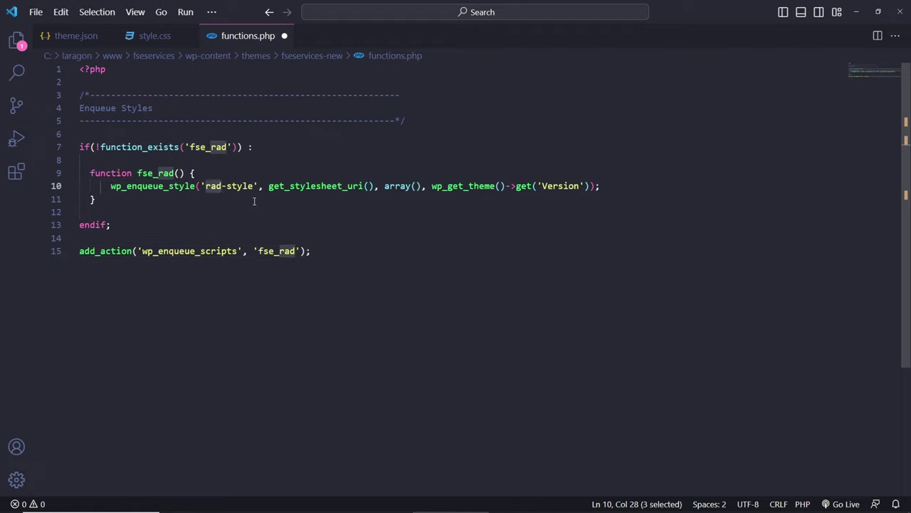
pyautogui.click(299, 203)
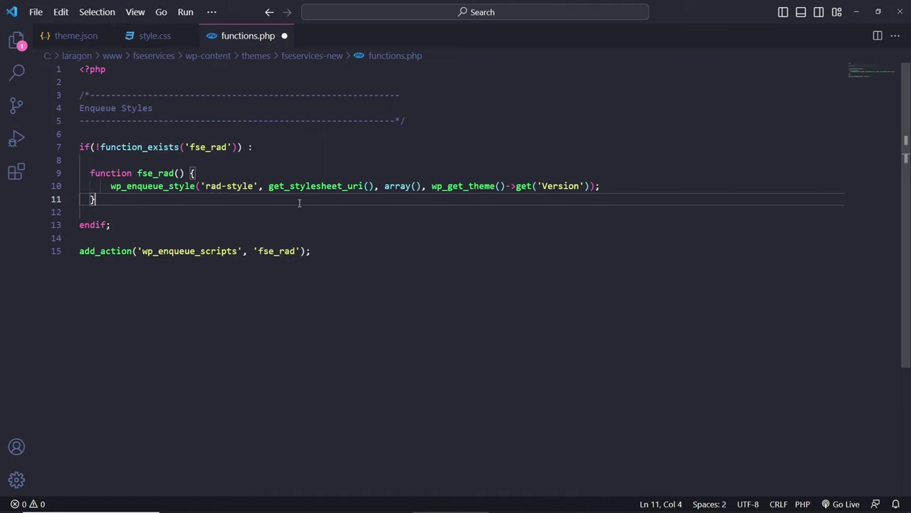
pyautogui.hotkey('ctrl', 's')
pyautogui.click(147, 39)
pyautogui.moveTo(89, 302); pyautogui.dragTo(46, 276)
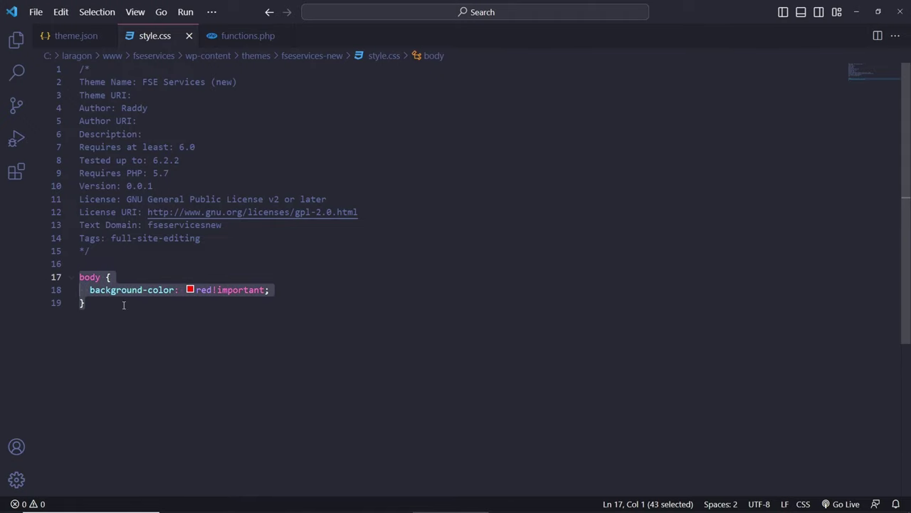
# Step: Reload the live site to confirm the red test background appears
pyautogui.click(165, 314)
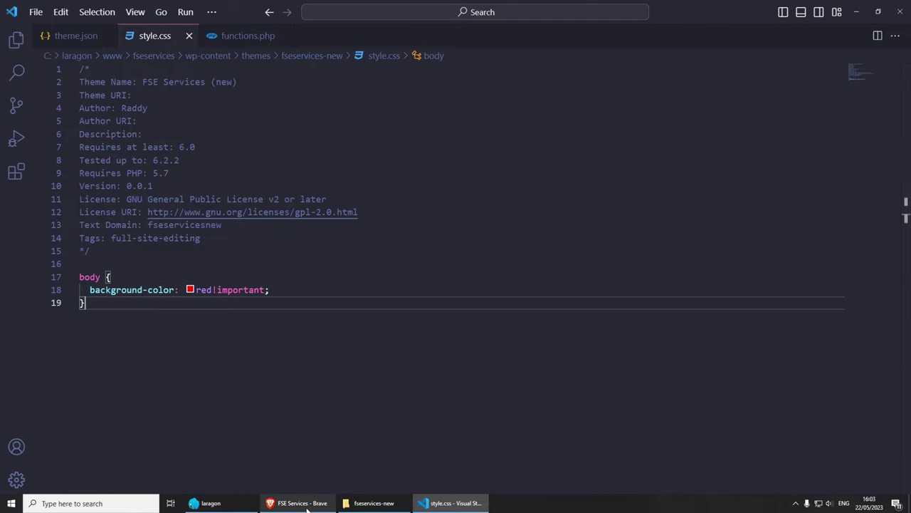
pyautogui.click(302, 503)
pyautogui.press('F5')
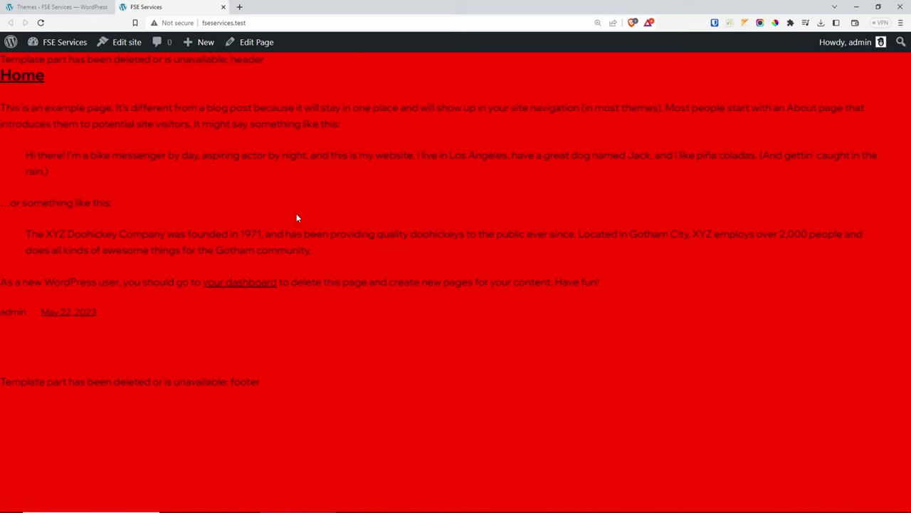
# Step: Delete the red body rule from style.css, reload the site, and refresh the Themes admin page
pyautogui.click(452, 503)
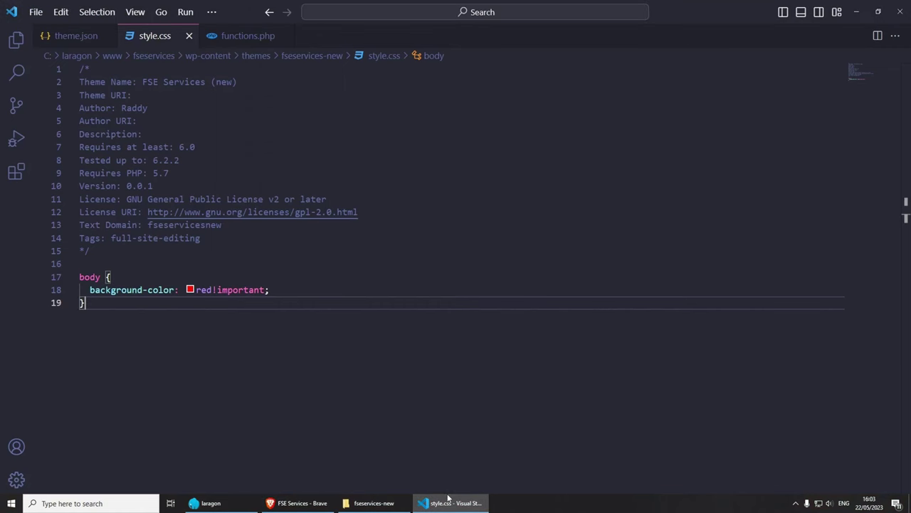
pyautogui.moveTo(92, 304); pyautogui.dragTo(28, 265)
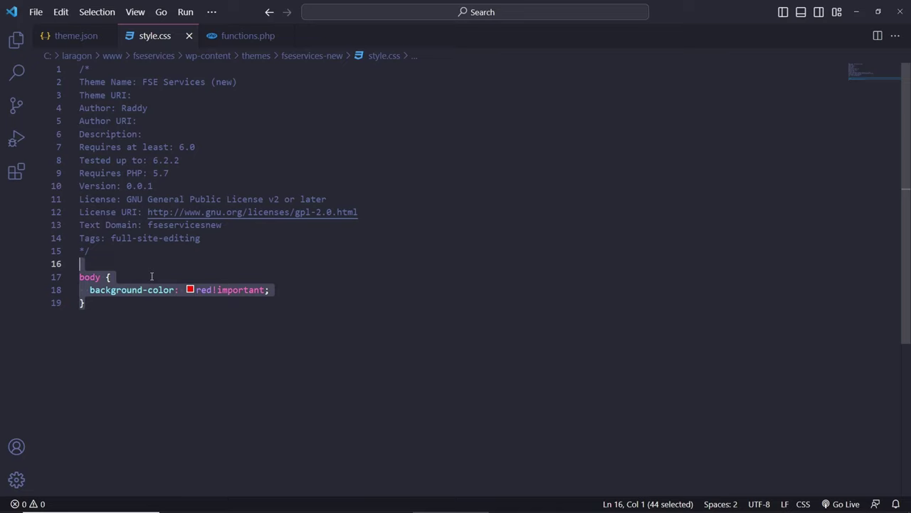
pyautogui.press('BackSpace')
pyautogui.press('BackSpace')
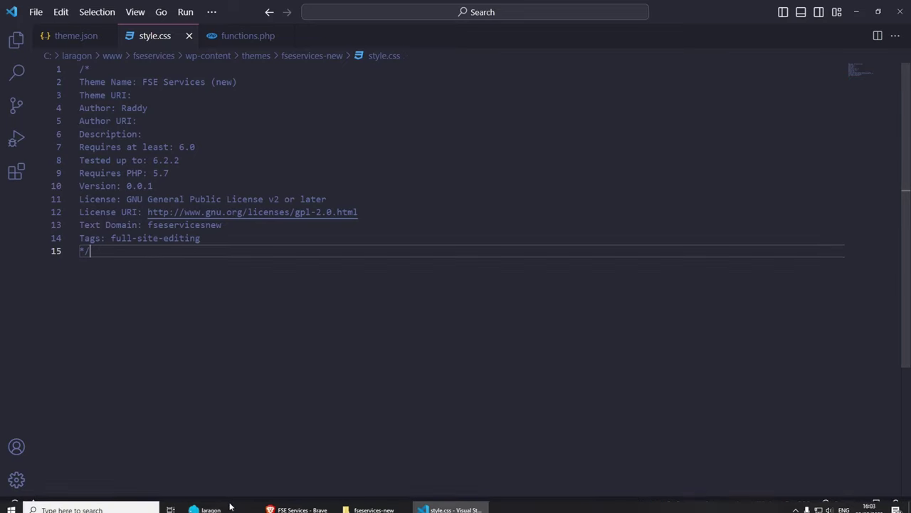
pyautogui.click(295, 504)
pyautogui.press('F5')
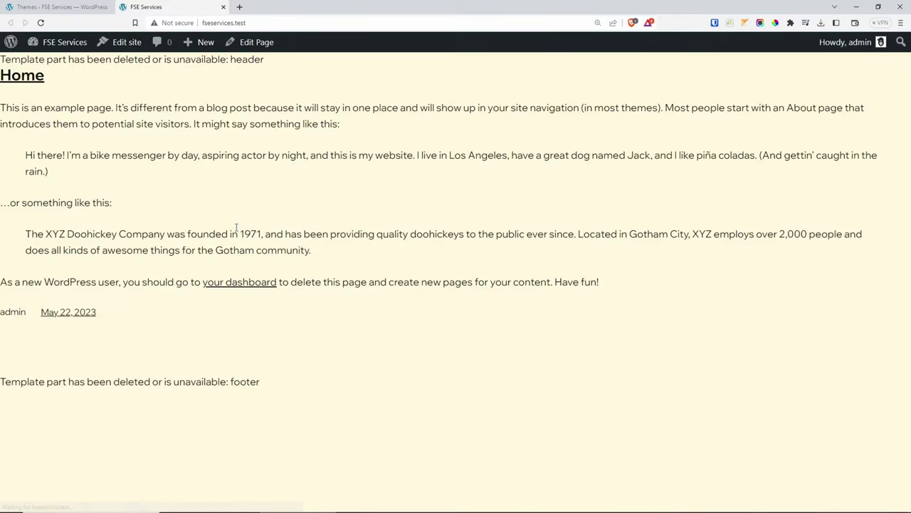
pyautogui.hotkey('ctrl', 'Tab')
pyautogui.press('F5')
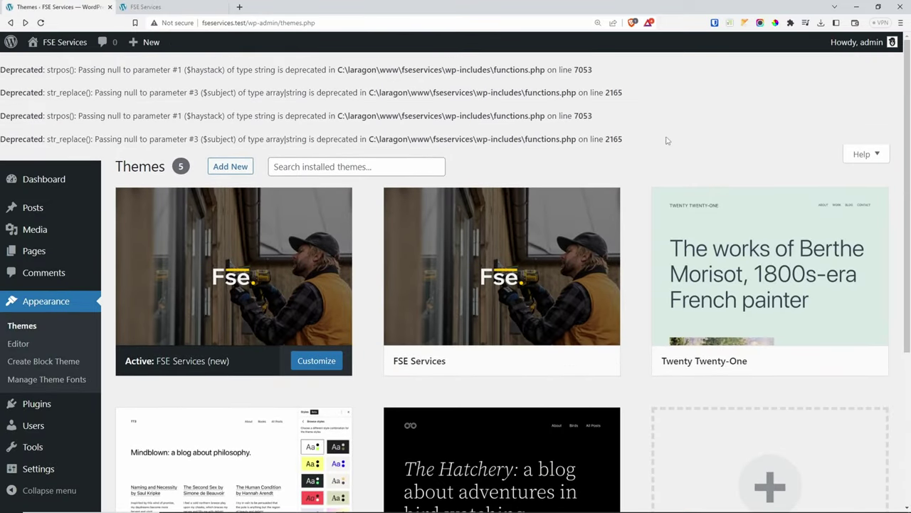
# Step: Deactivate the Create Block Theme plugin from Installed Plugins to clear the Deprecated notices
pyautogui.moveTo(667, 141); pyautogui.dragTo(311, 135)
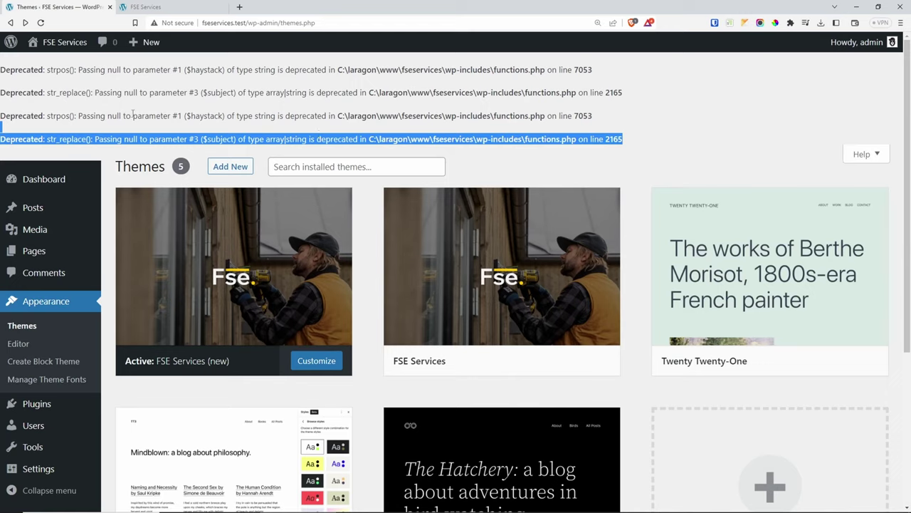
pyautogui.click(496, 114)
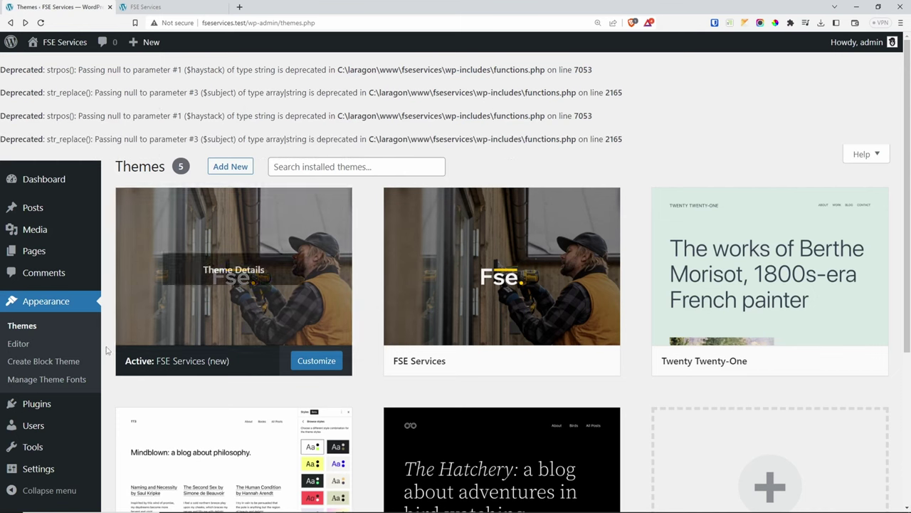
pyautogui.click(41, 402)
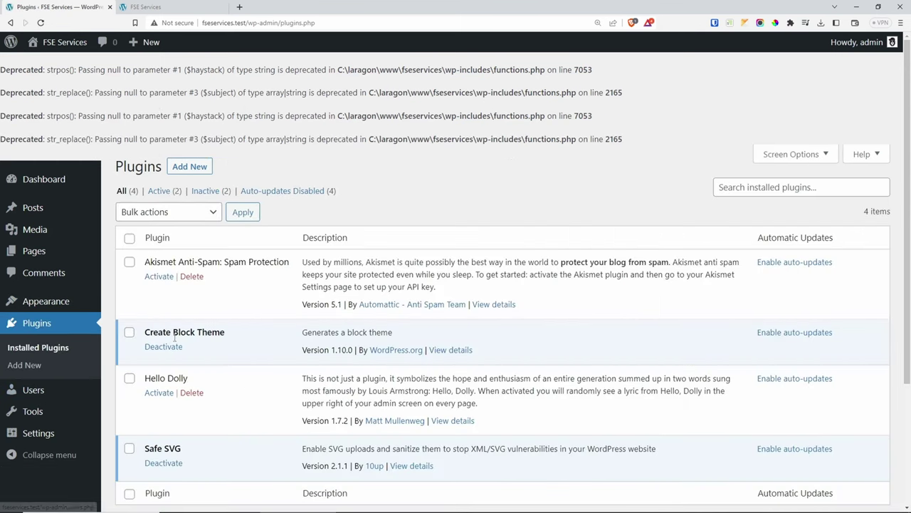
pyautogui.scroll(-2, 198, 317)
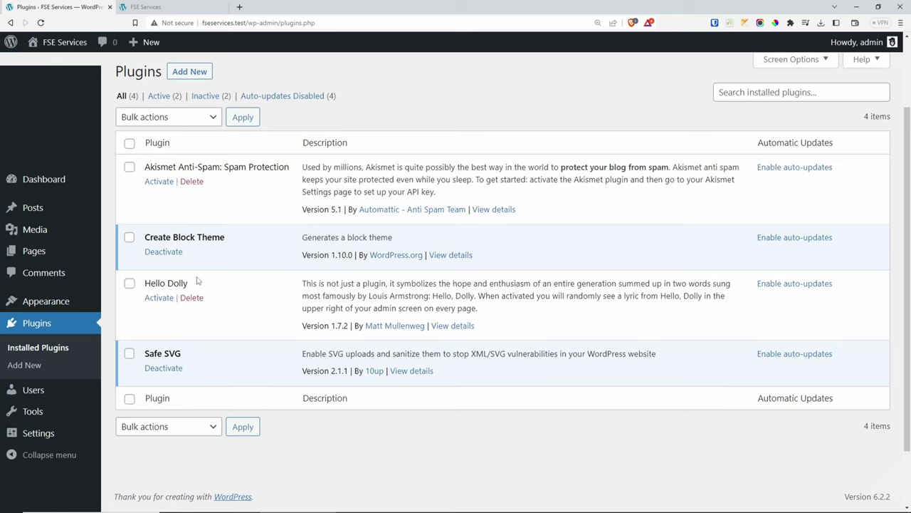
pyautogui.click(151, 253)
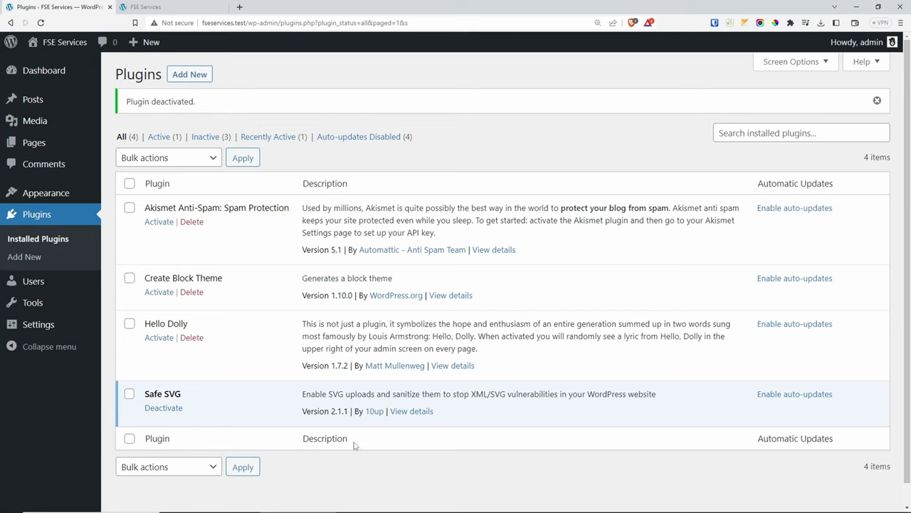
pyautogui.click(213, 503)
# Step: Review Laragon's installed PHP versions under PHP > Version, then go to Appearance > Editor
pyautogui.rightClick(351, 260)
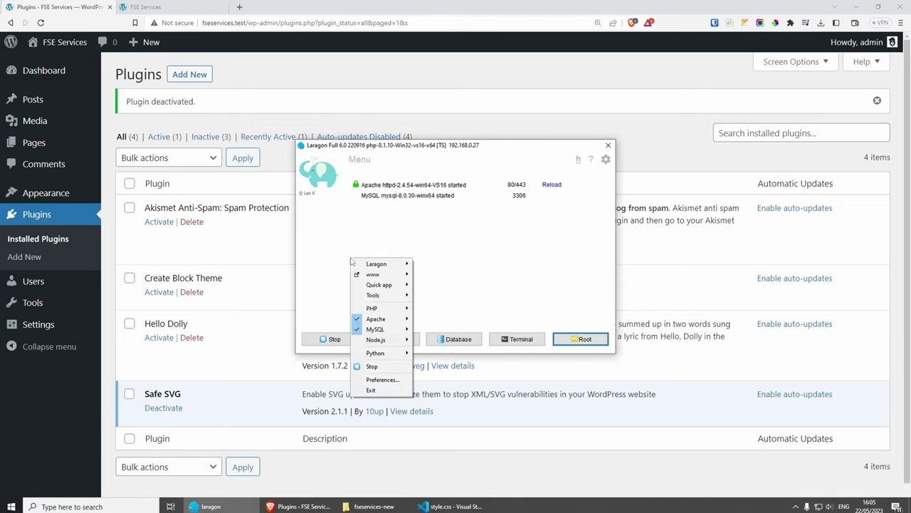
pyautogui.moveTo(409, 313)
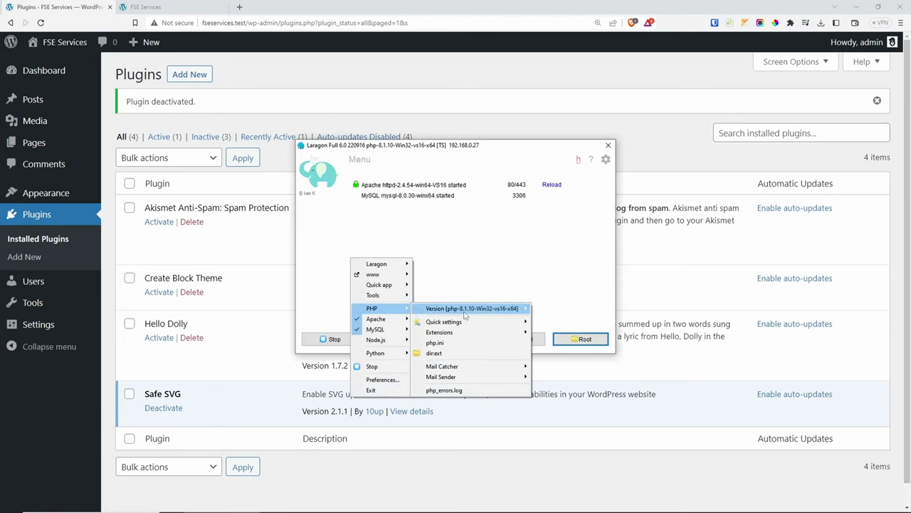
pyautogui.moveTo(472, 314)
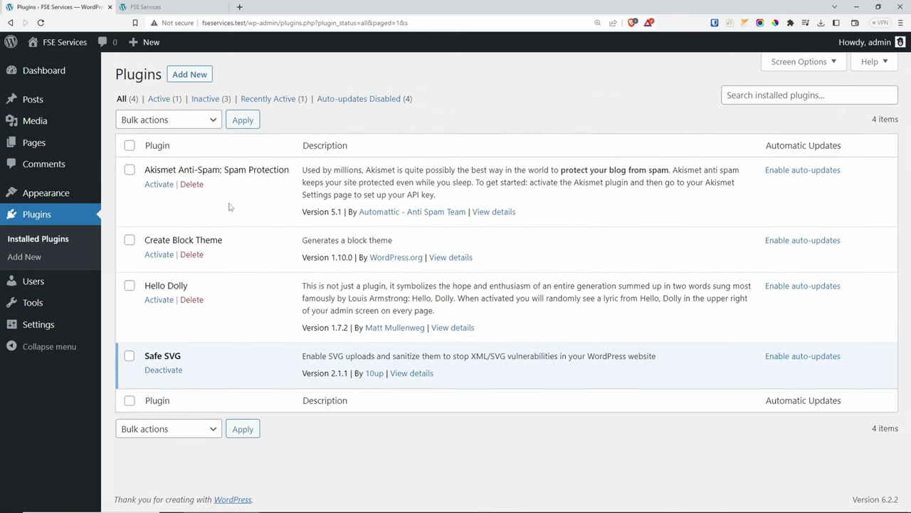
pyautogui.moveTo(62, 193)
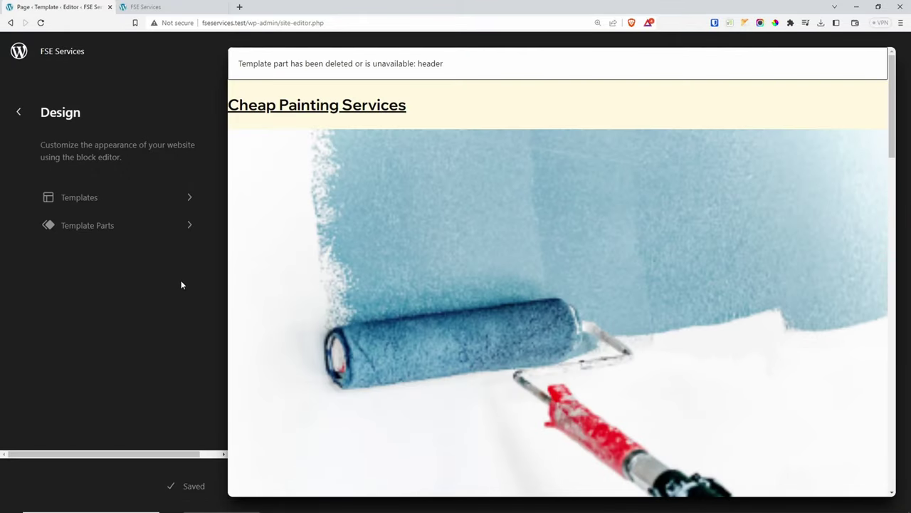
# Step: Open the header template part for editing and show its block outline
pyautogui.click(102, 230)
pyautogui.click(63, 255)
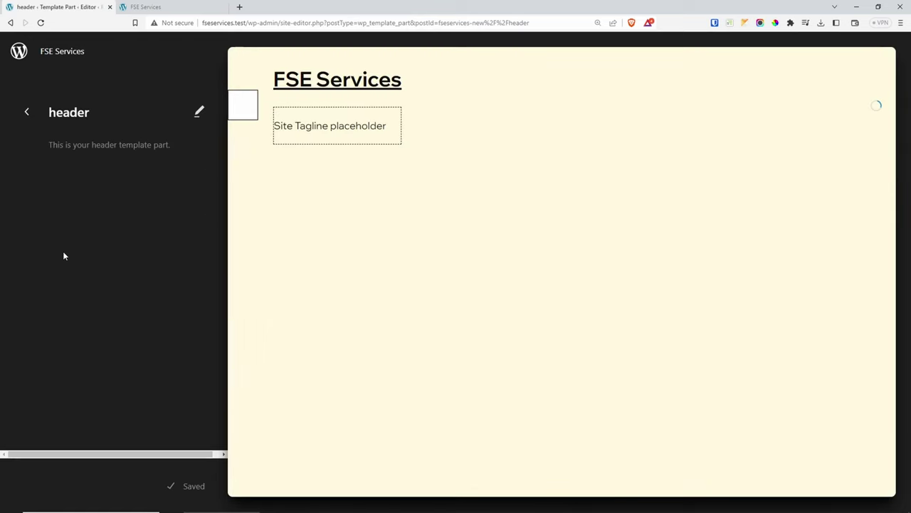
pyautogui.click(191, 112)
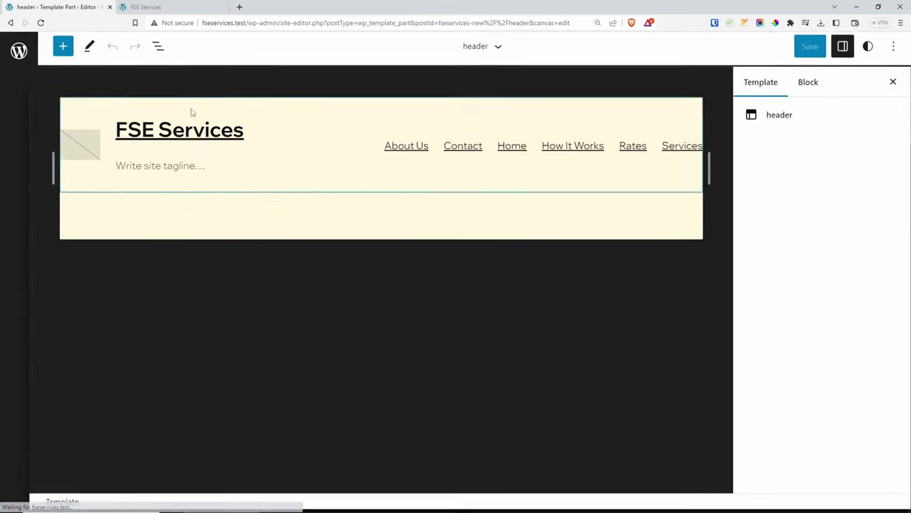
pyautogui.click(158, 51)
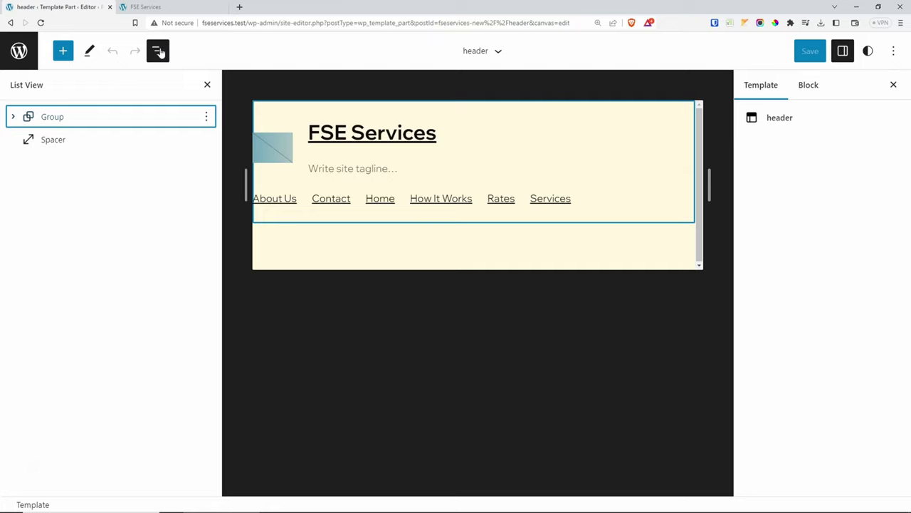
# Step: Search the block inserter for 'h', then close it and return to List View
pyautogui.click(62, 50)
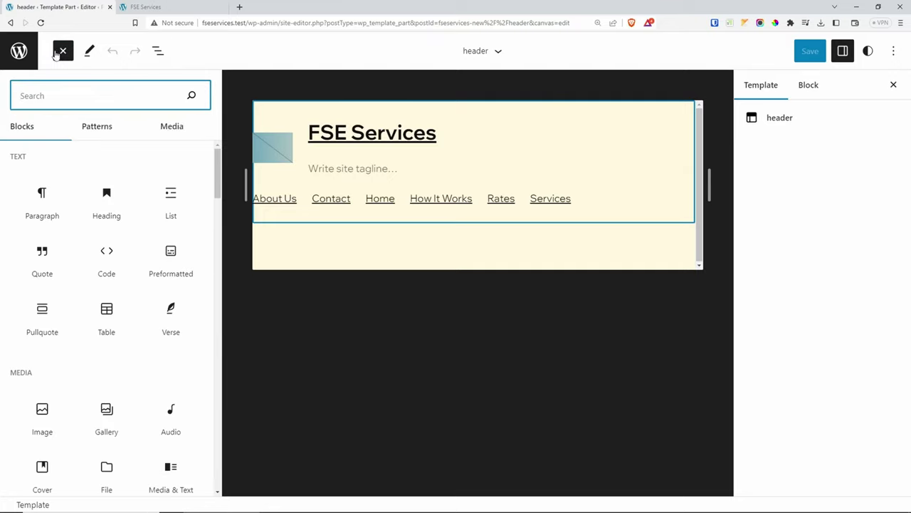
pyautogui.write('head')
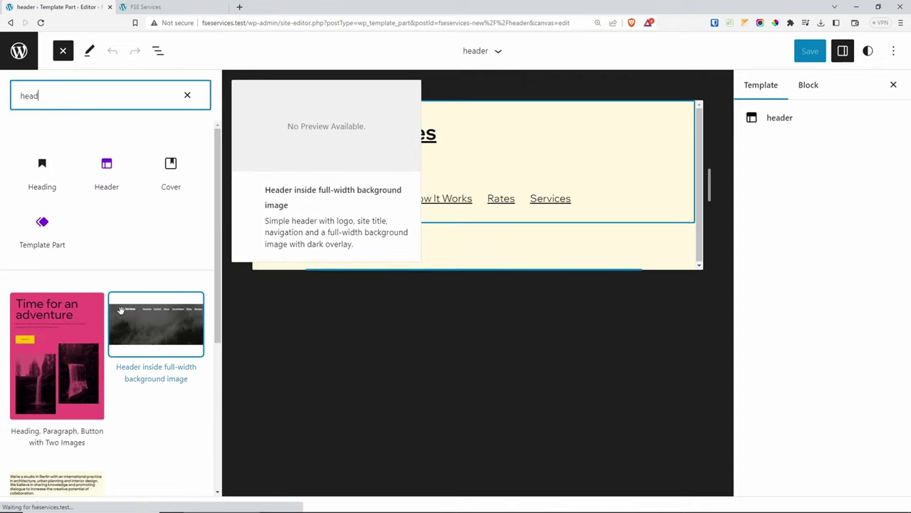
pyautogui.moveTo(122, 308)
pyautogui.scroll(-5, 180, 399)
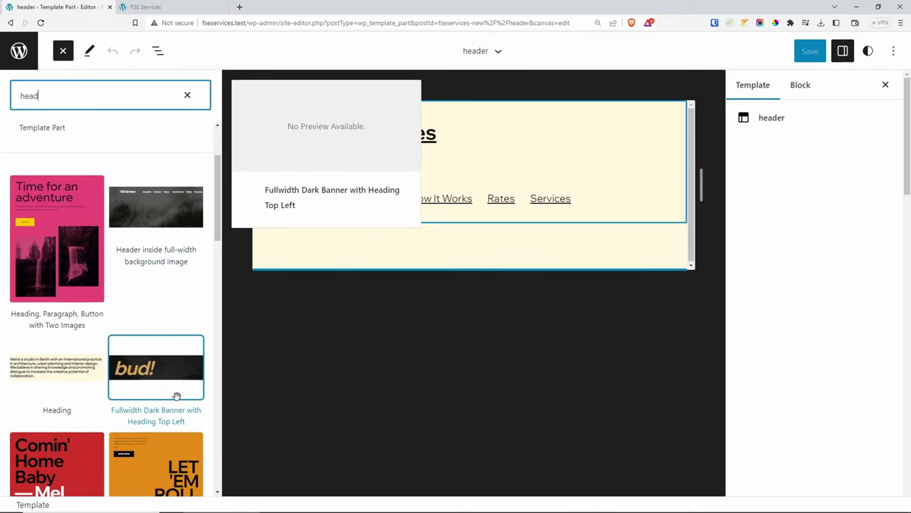
pyautogui.scroll(5, 186, 401)
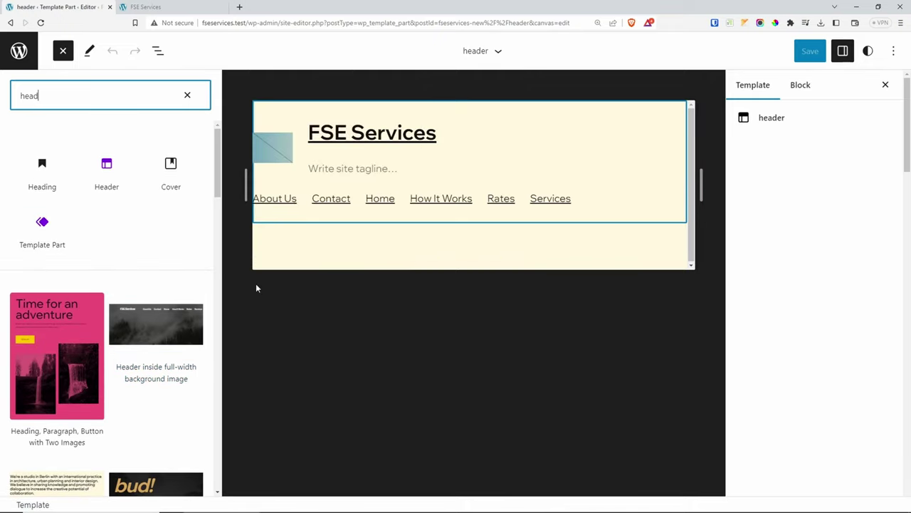
pyautogui.click(158, 51)
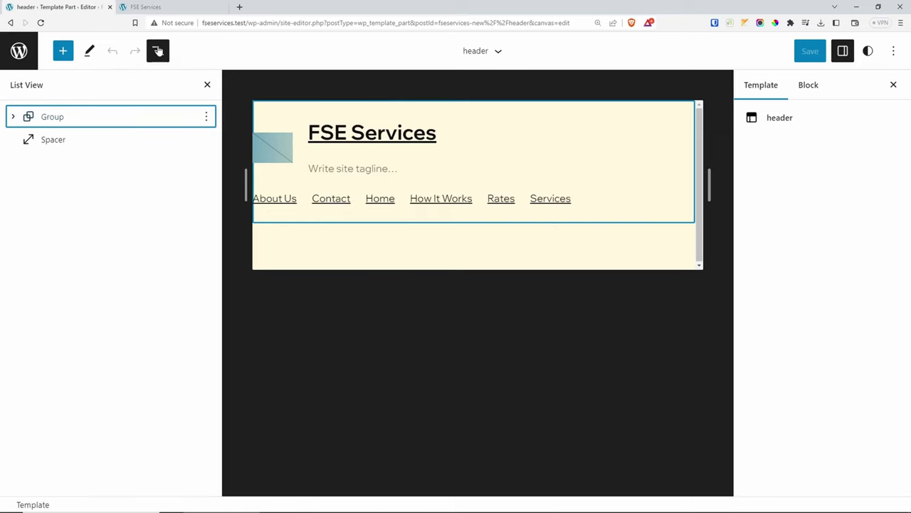
# Step: Delete the Spacer block below the header group
pyautogui.click(66, 140)
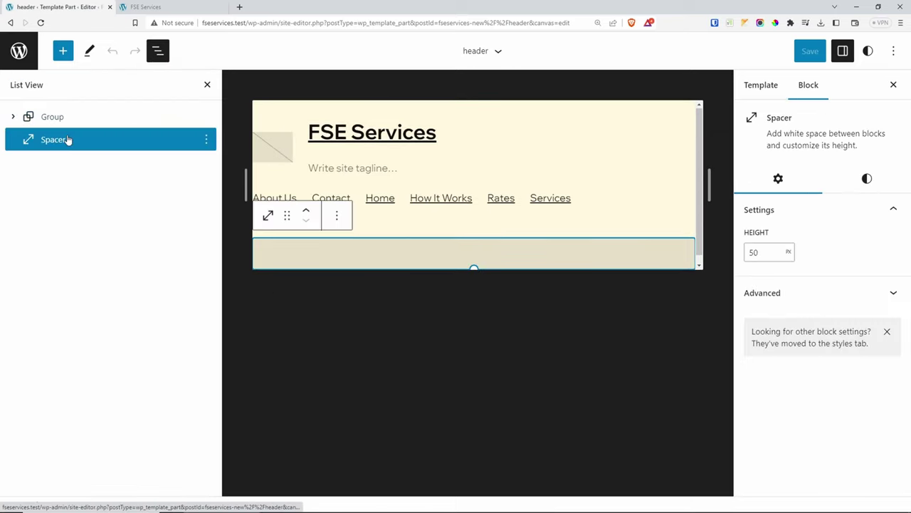
pyautogui.click(205, 139)
pyautogui.click(237, 478)
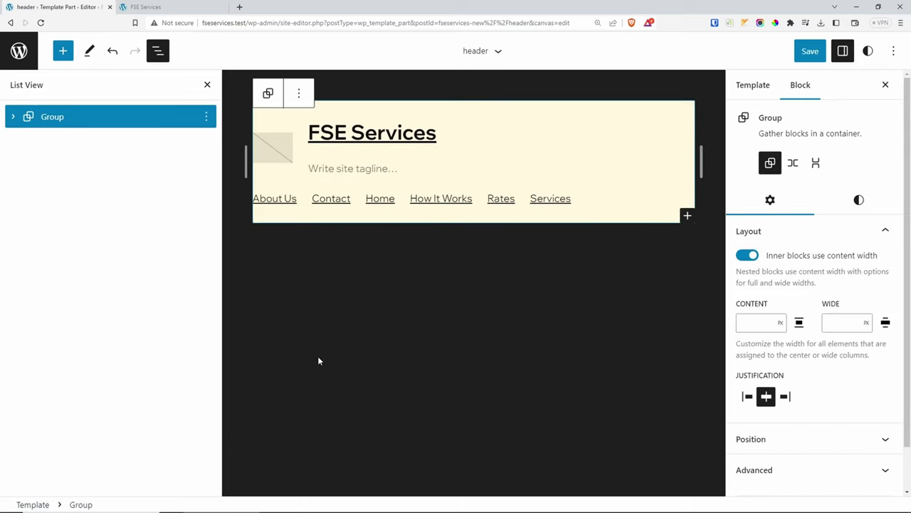
# Step: Set the outer Group's Advanced HTML element to <header>
pyautogui.click(28, 117)
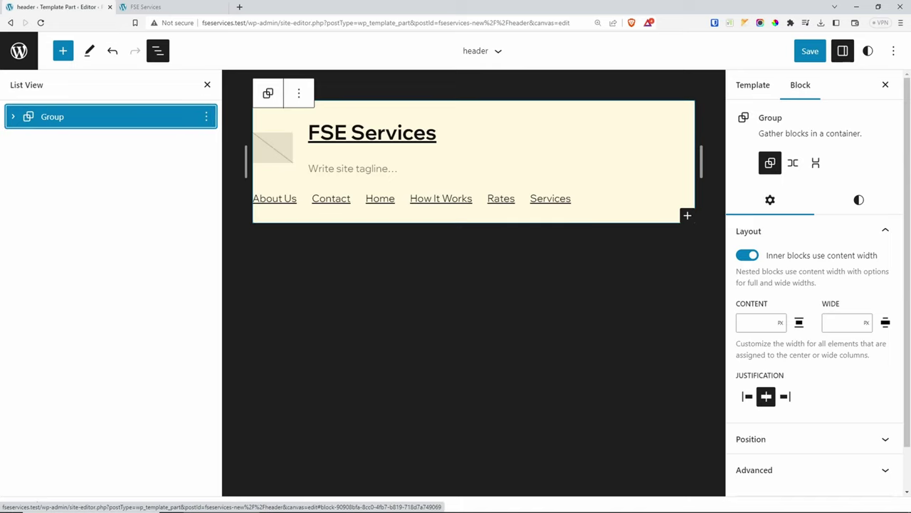
pyautogui.scroll(-1, 838, 397)
pyautogui.click(823, 421)
pyautogui.scroll(-3, 823, 422)
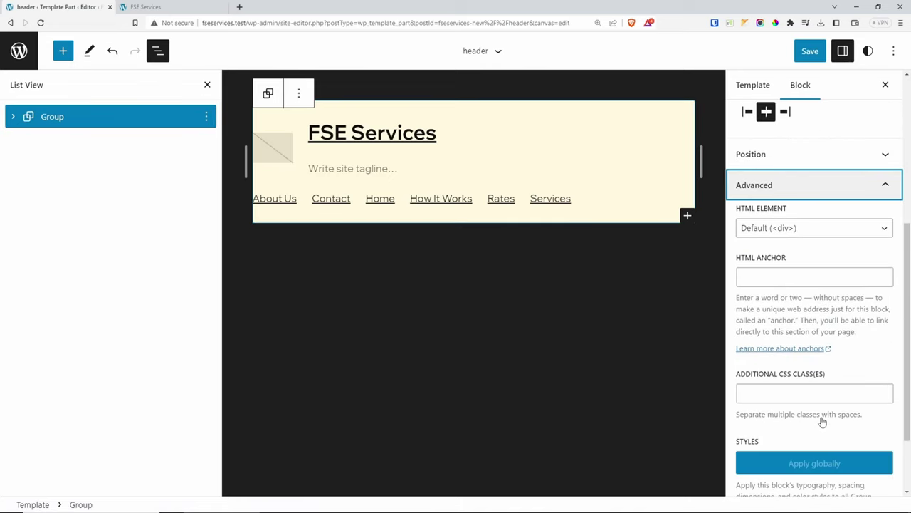
pyautogui.click(773, 229)
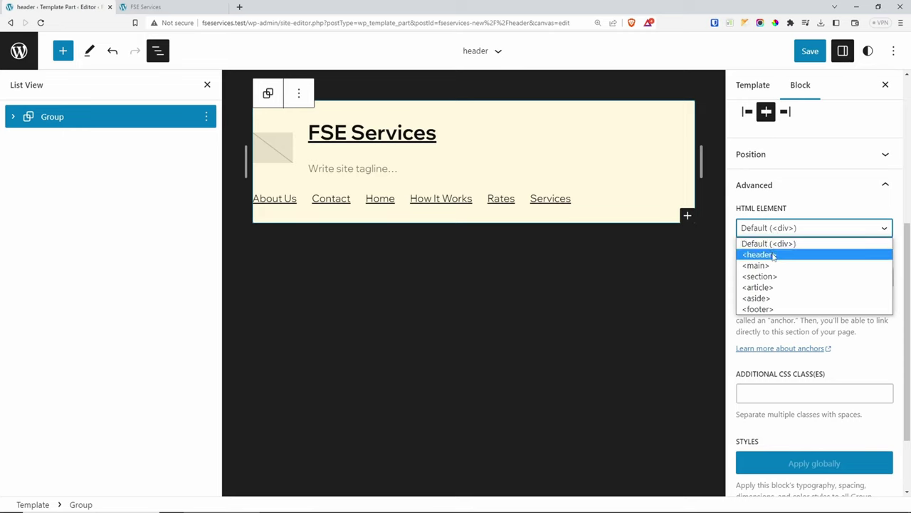
pyautogui.click(773, 254)
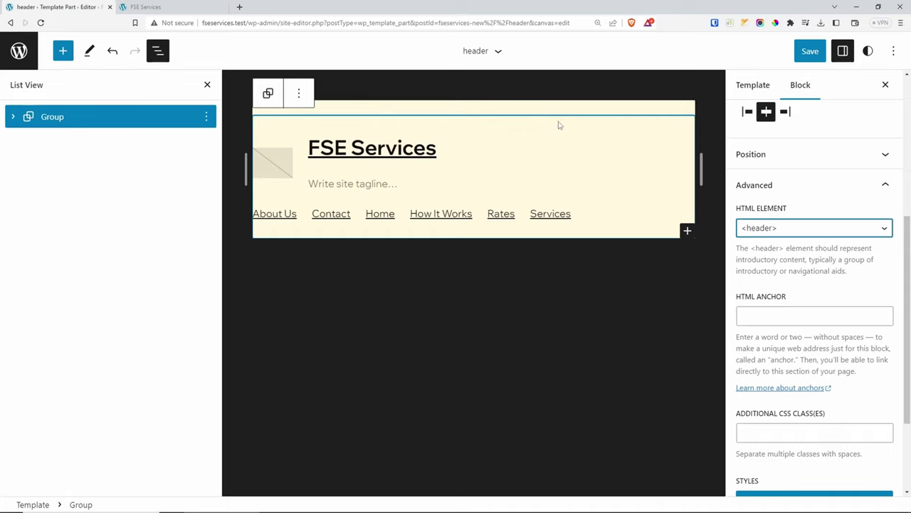
# Step: Set the header group's block spacing and margin to 0 and save the changes
pyautogui.scroll(3, 788, 335)
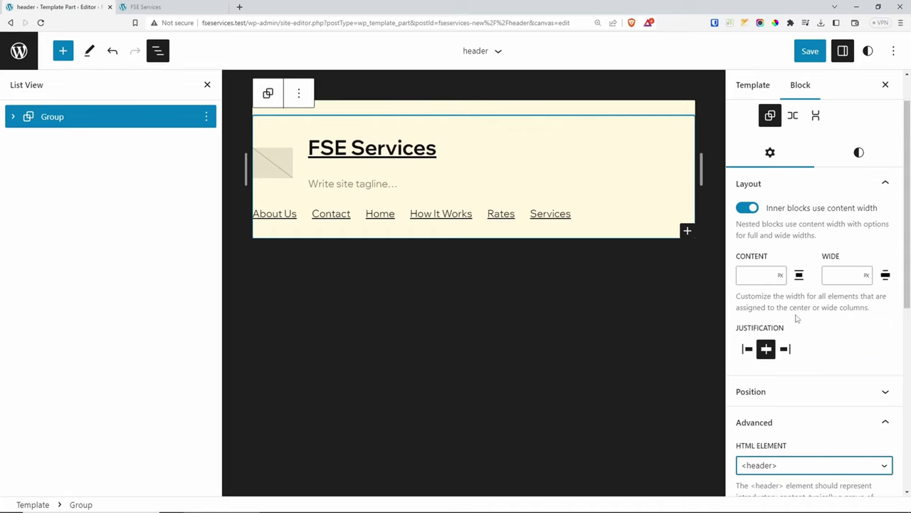
pyautogui.click(863, 151)
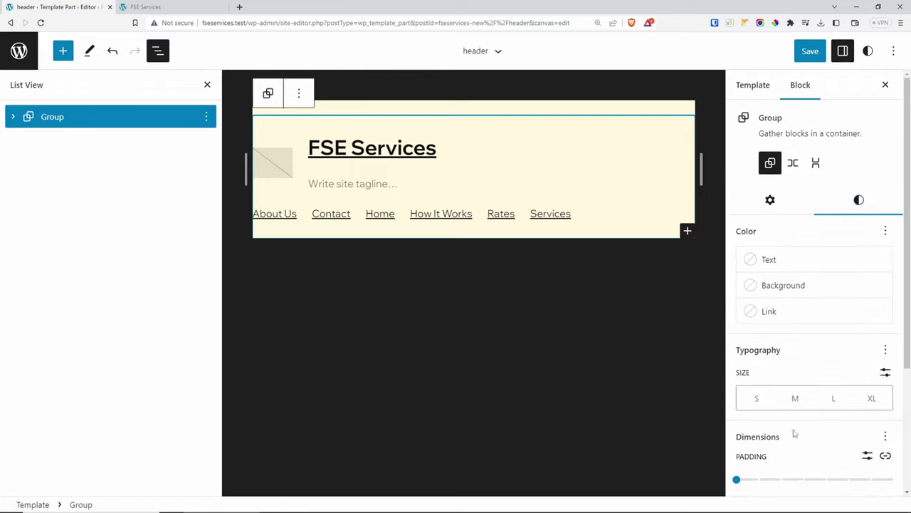
pyautogui.scroll(-3, 793, 432)
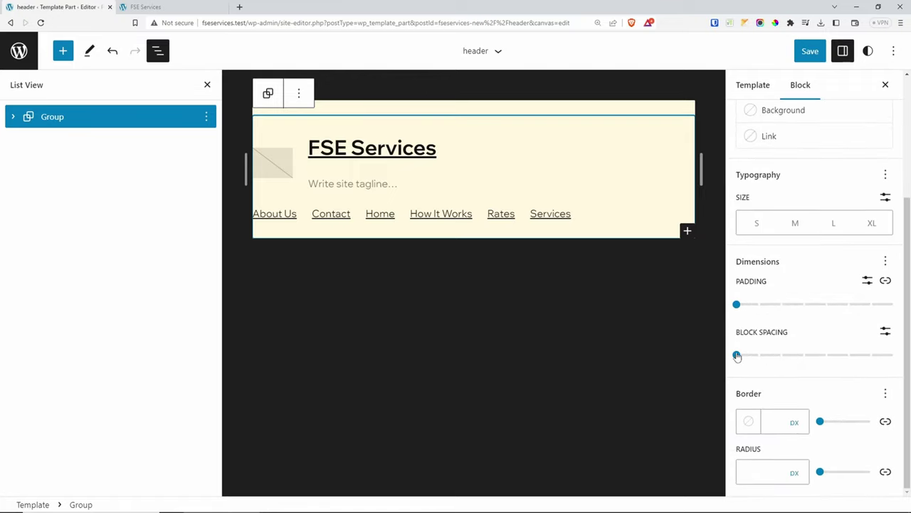
pyautogui.moveTo(737, 356)
pyautogui.mouseDown()
pyautogui.moveTo(779, 353)
pyautogui.moveTo(724, 356)
pyautogui.mouseUp()
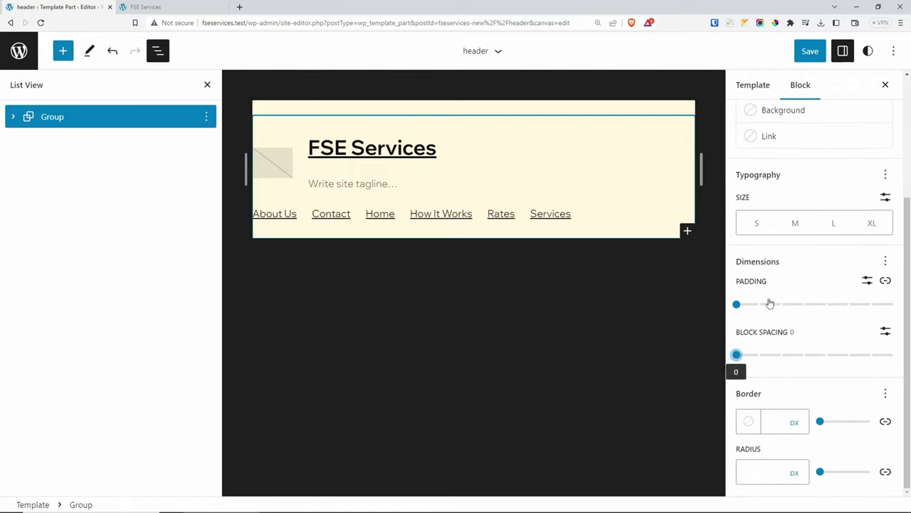
pyautogui.click(886, 262)
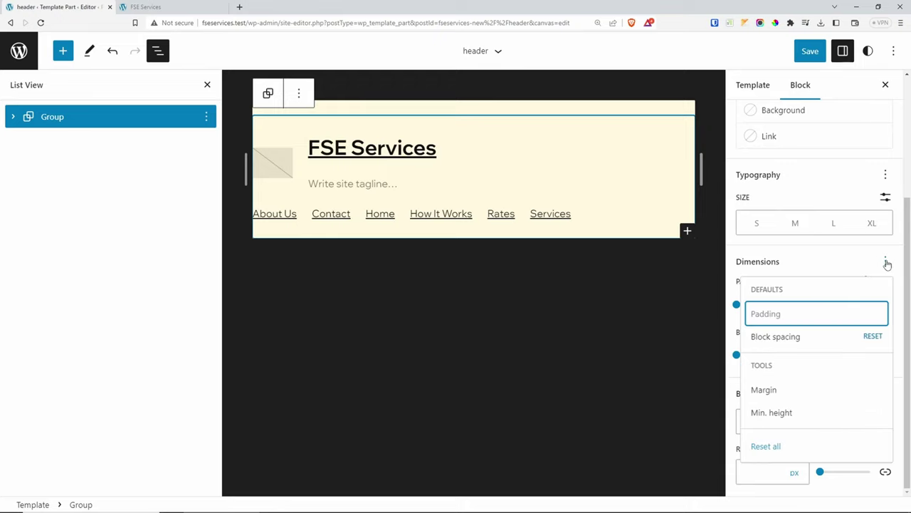
pyautogui.click(772, 393)
pyautogui.click(797, 266)
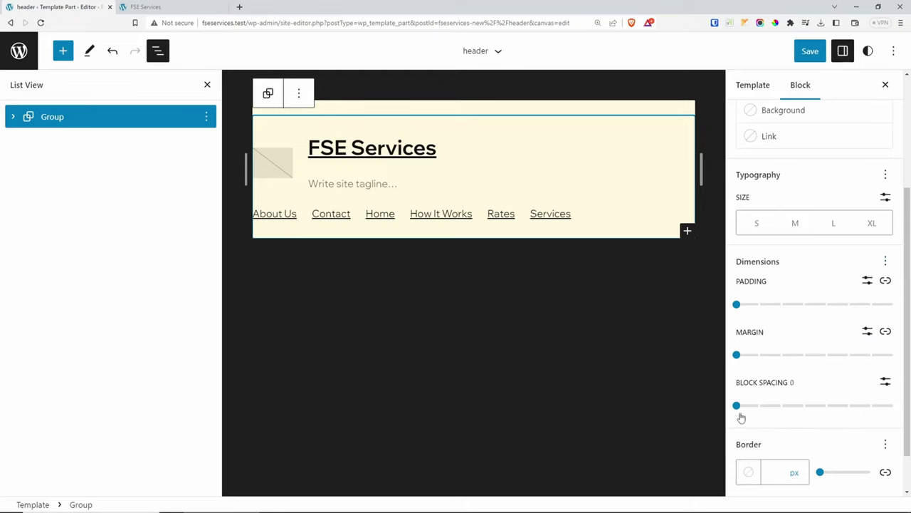
pyautogui.moveTo(738, 354); pyautogui.dragTo(706, 360)
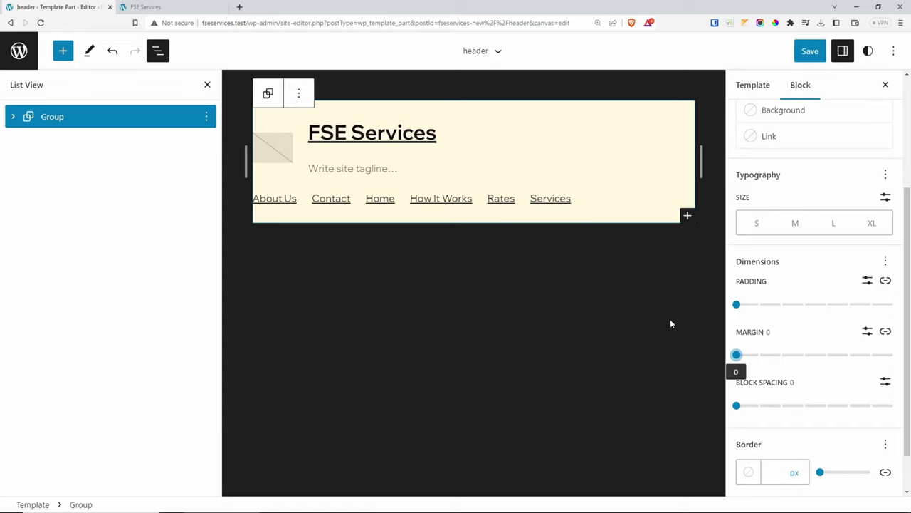
pyautogui.click(810, 51)
pyautogui.click(795, 54)
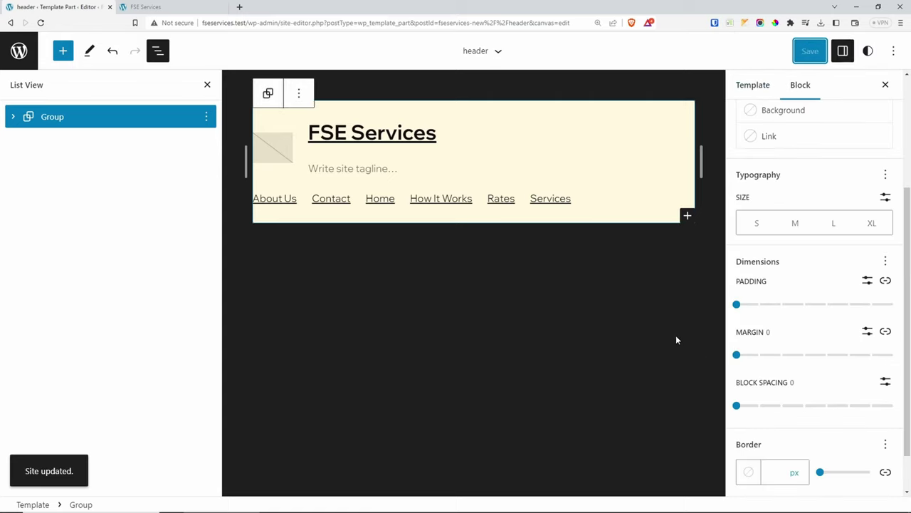
# Step: Give the header group a Cyan bluish gray background colour
pyautogui.scroll(1, 837, 341)
pyautogui.scroll(2, 838, 342)
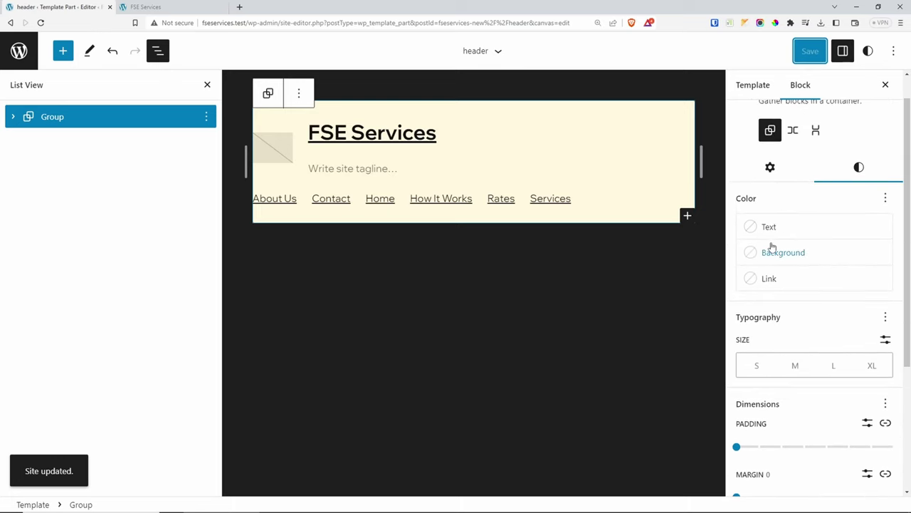
pyautogui.click(797, 253)
pyautogui.click(594, 404)
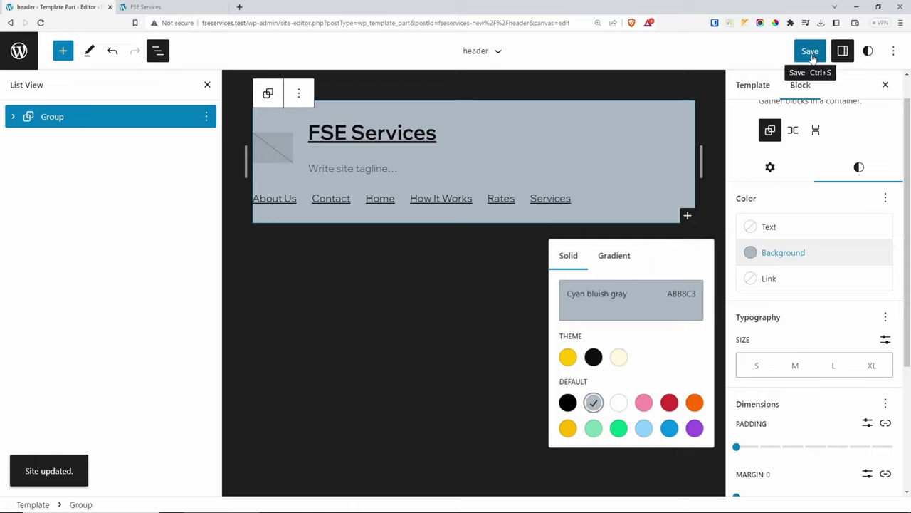
# Step: Expand Group > Row > Row in List View and select the inner title-and-tagline Group
pyautogui.click(13, 118)
pyautogui.click(28, 139)
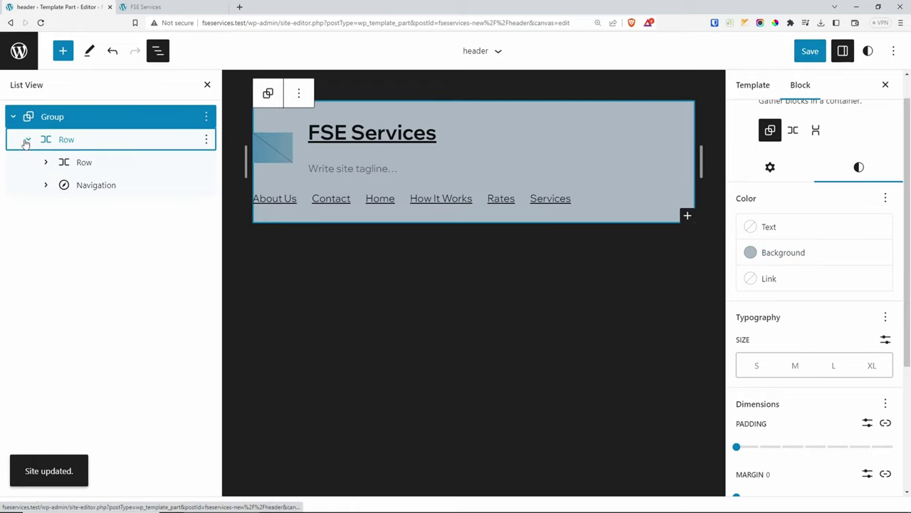
pyautogui.click(43, 165)
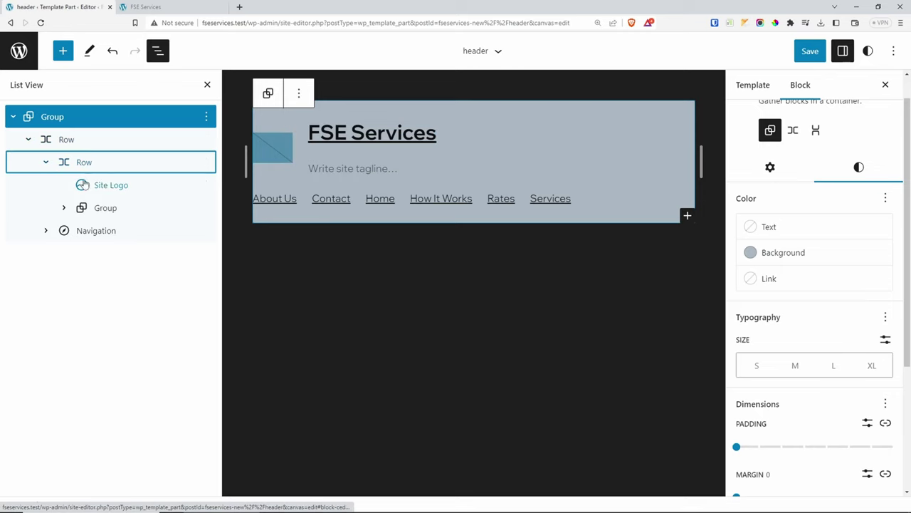
pyautogui.click(111, 185)
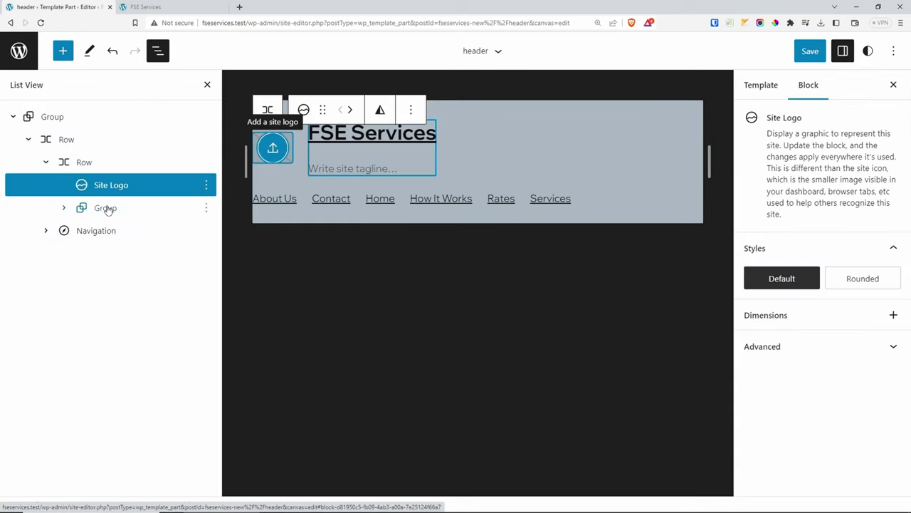
pyautogui.click(106, 208)
pyautogui.click(64, 209)
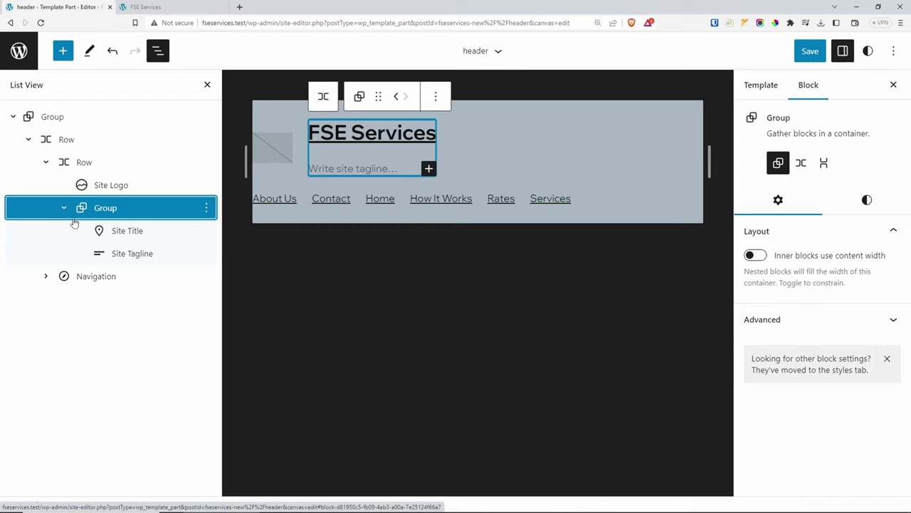
# Step: Remove the group holding the Site Title and Site Tagline from the header
pyautogui.click(206, 208)
pyautogui.scroll(-1, 297, 470)
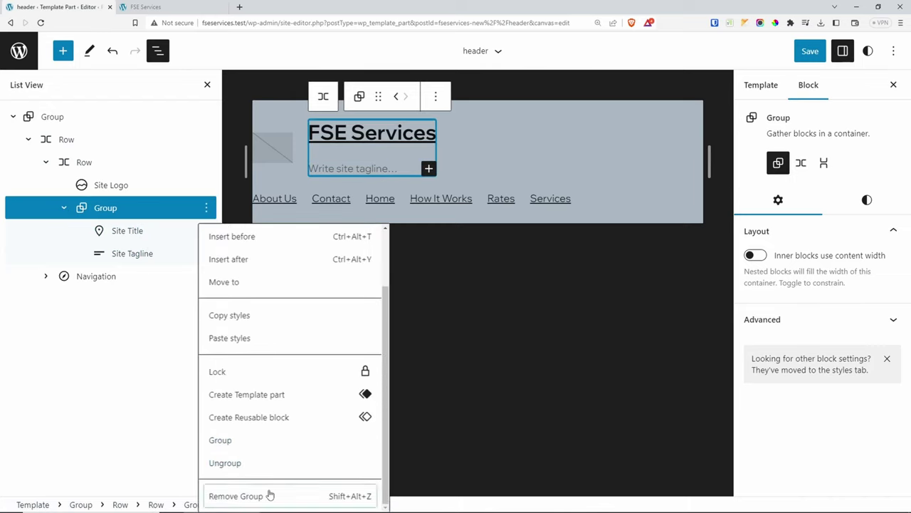
pyautogui.click(275, 494)
# Step: Set logo.svg from the Media Library as the header's site logo
pyautogui.click(273, 136)
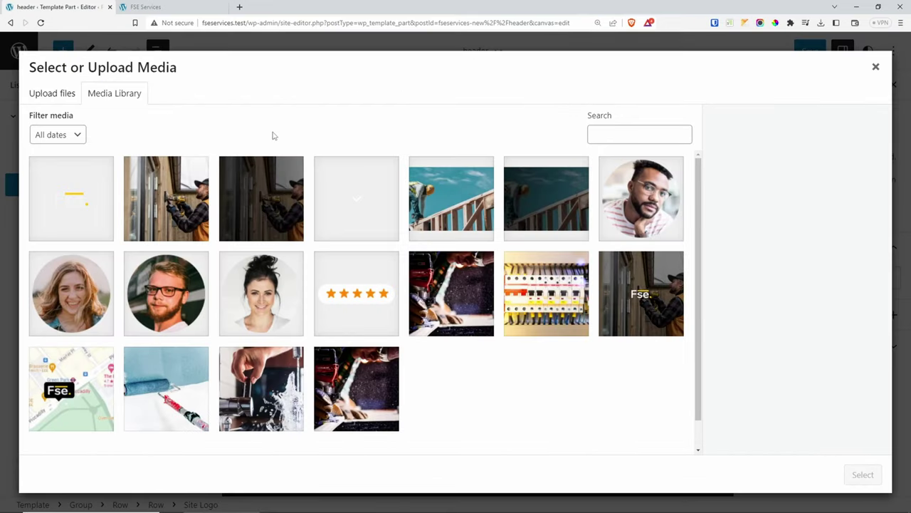
pyautogui.click(99, 215)
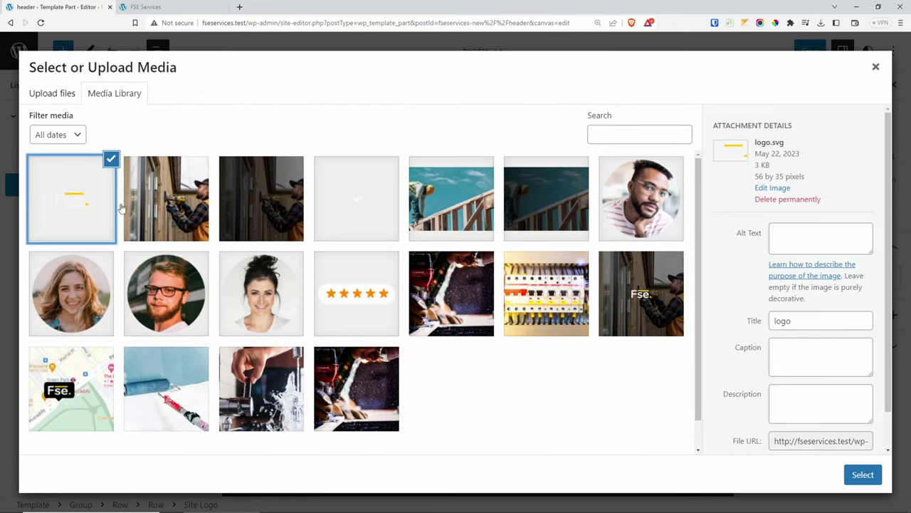
pyautogui.click(861, 475)
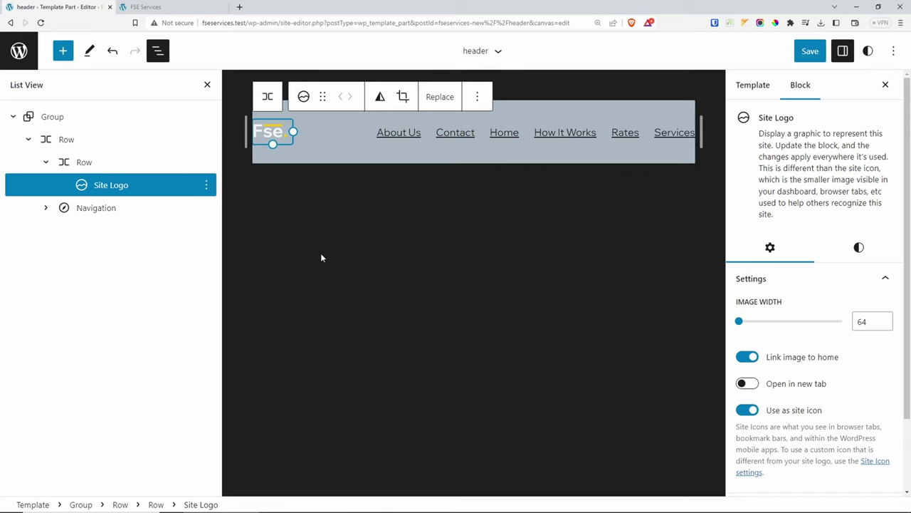
pyautogui.click(88, 207)
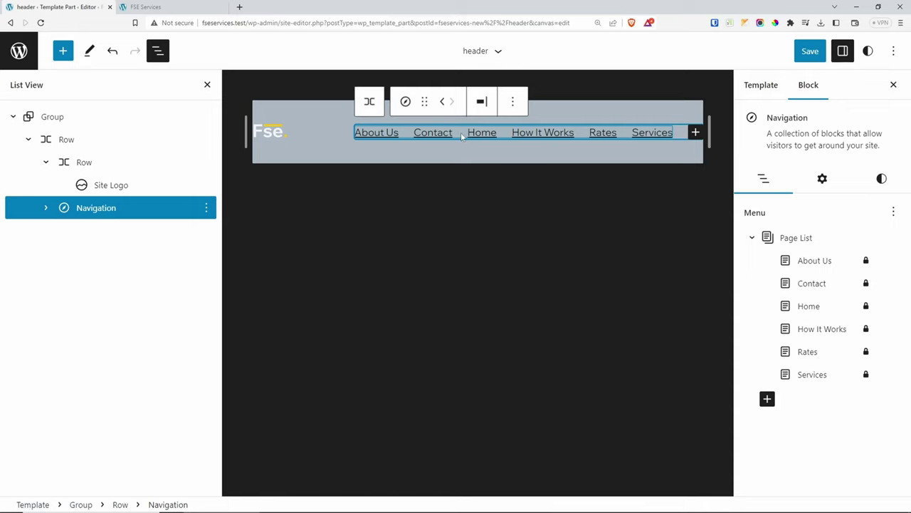
# Step: Remove the automatic Page List from the header Navigation, leaving an empty menu
pyautogui.click(809, 306)
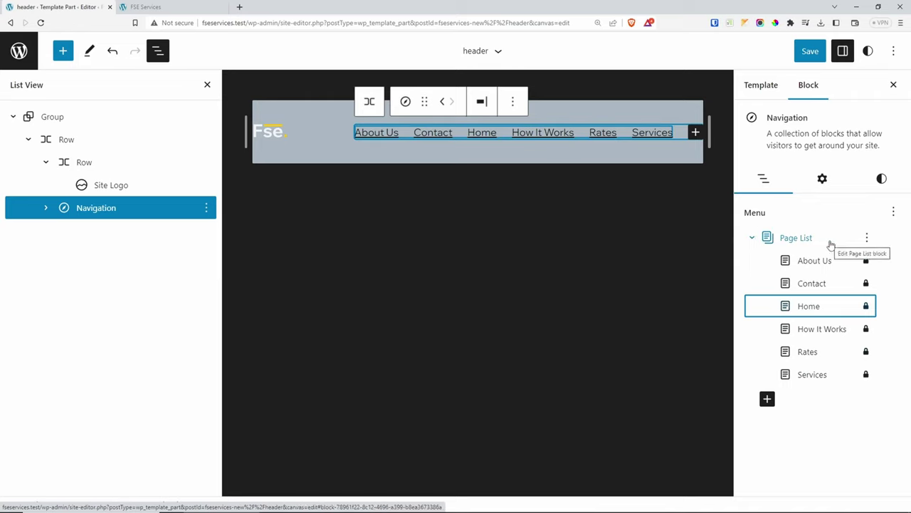
pyautogui.click(870, 239)
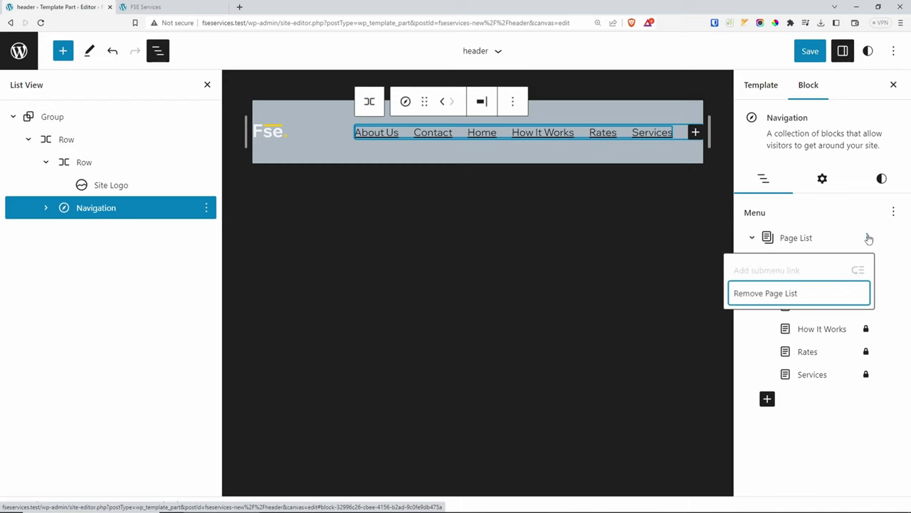
pyautogui.click(770, 296)
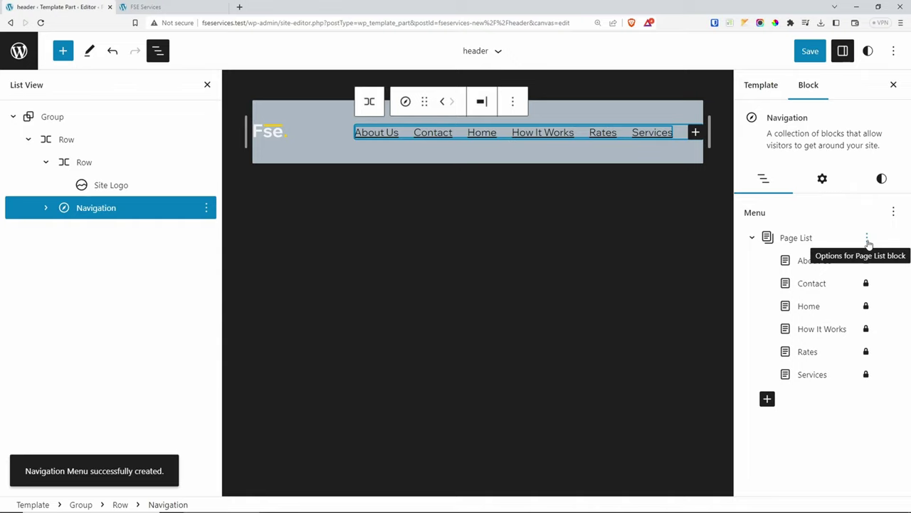
pyautogui.click(867, 244)
pyautogui.click(770, 295)
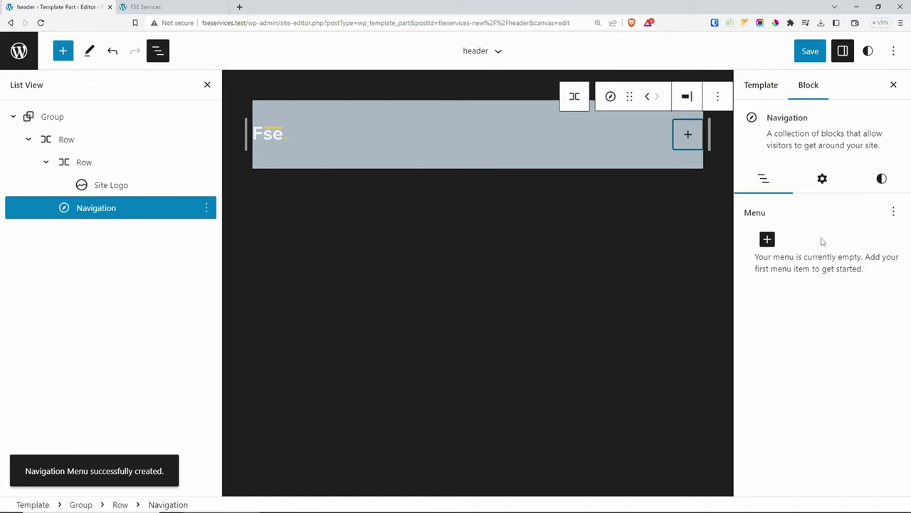
# Step: Add Page Link items for Home, About Us and Services to the header menu
pyautogui.click(767, 240)
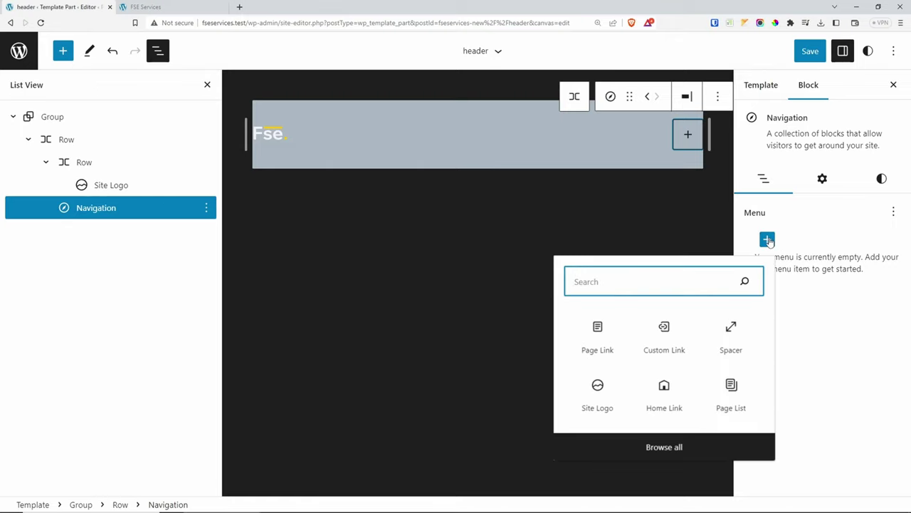
pyautogui.click(598, 331)
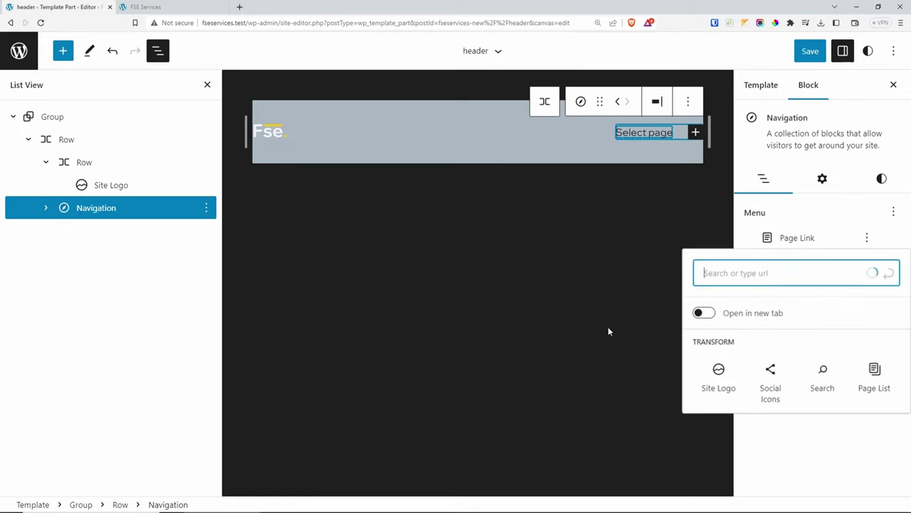
pyautogui.write('h')
pyautogui.click(761, 302)
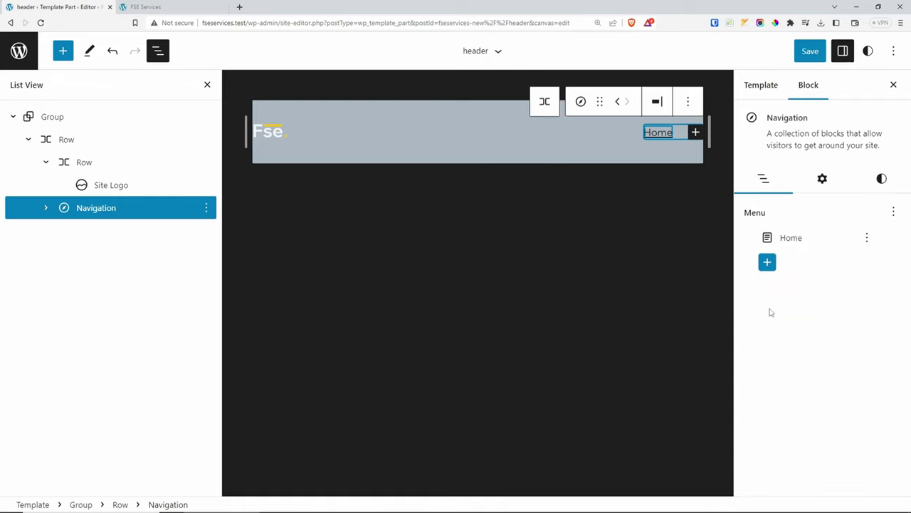
pyautogui.click(766, 262)
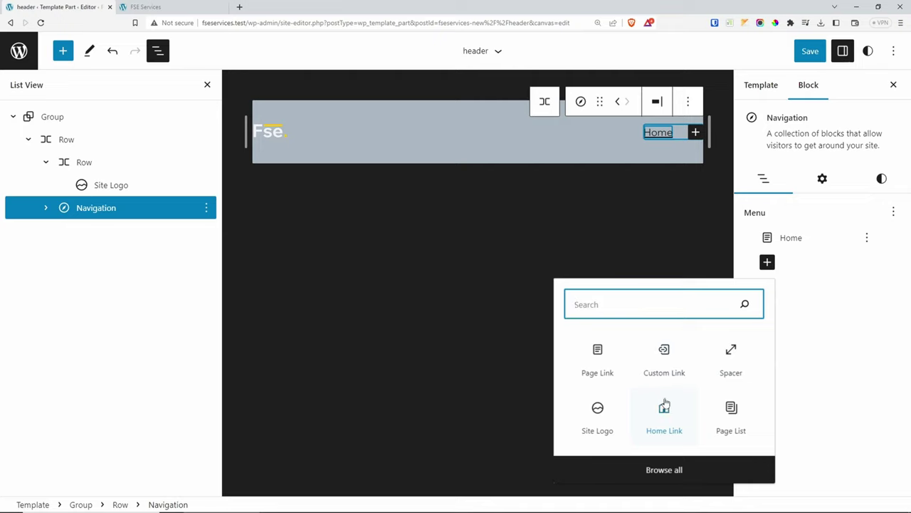
pyautogui.write('a')
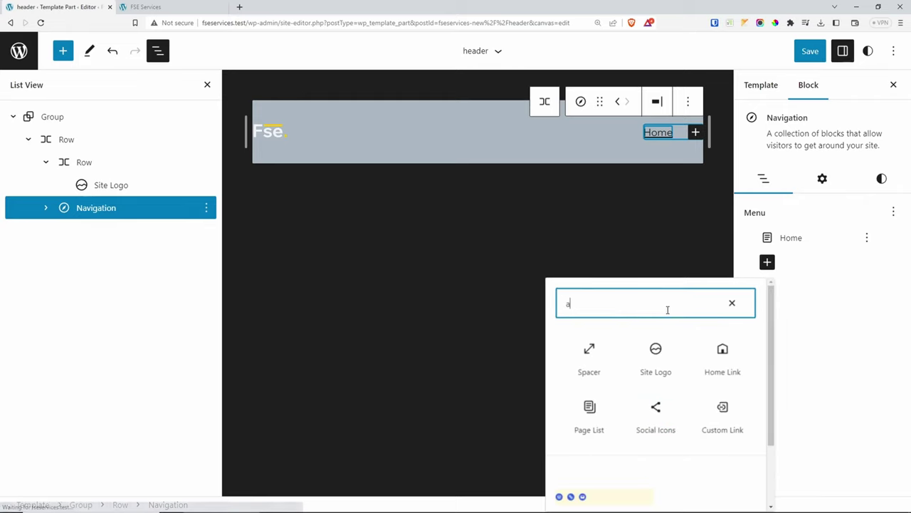
pyautogui.write('b')
pyautogui.press('Return')
pyautogui.click(808, 344)
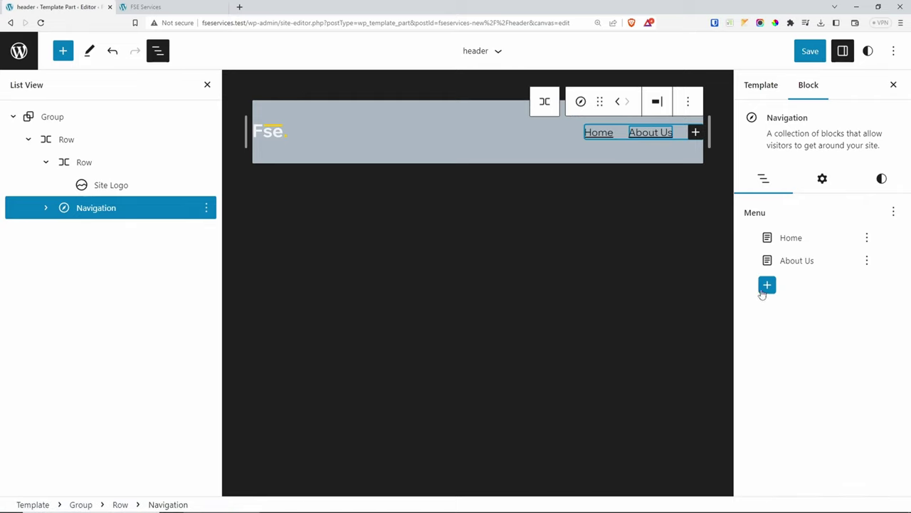
pyautogui.click(768, 285)
pyautogui.click(598, 373)
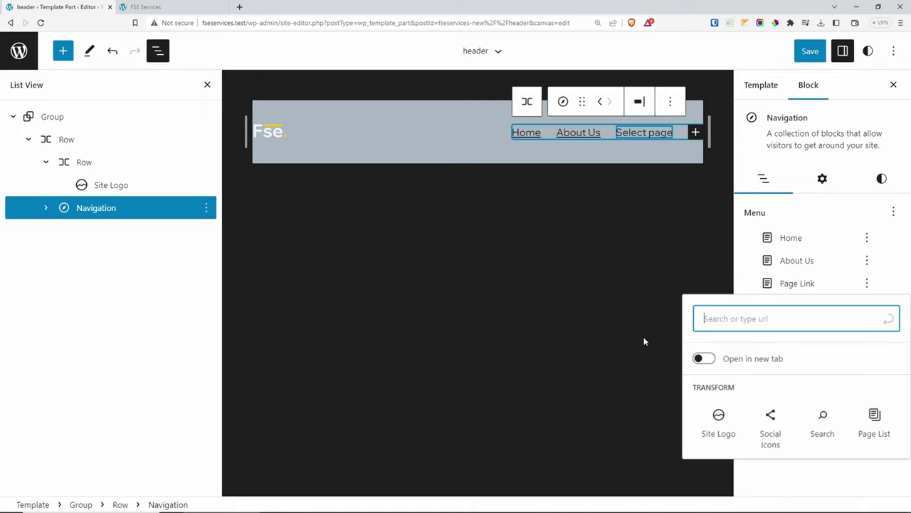
pyautogui.write('Serv')
pyautogui.click(758, 352)
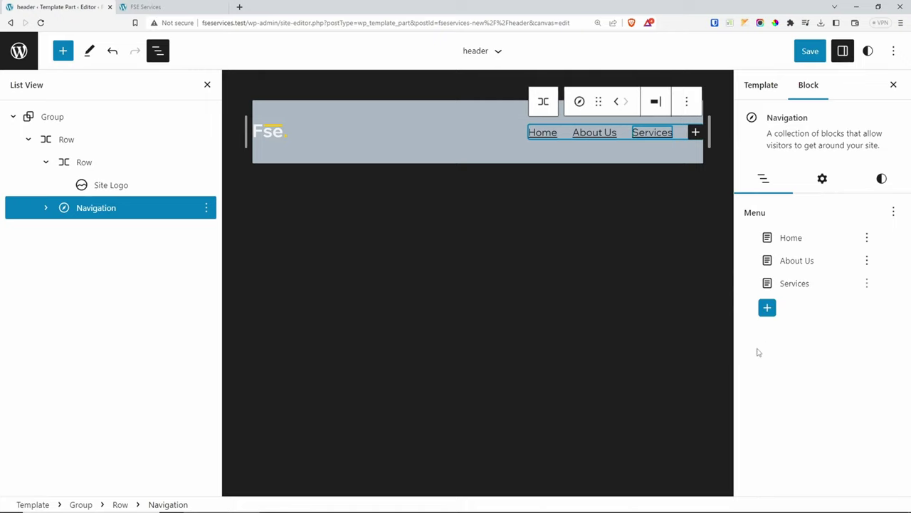
# Step: Add Page Link items for How It Works, Rates and Contact to the menu
pyautogui.click(767, 308)
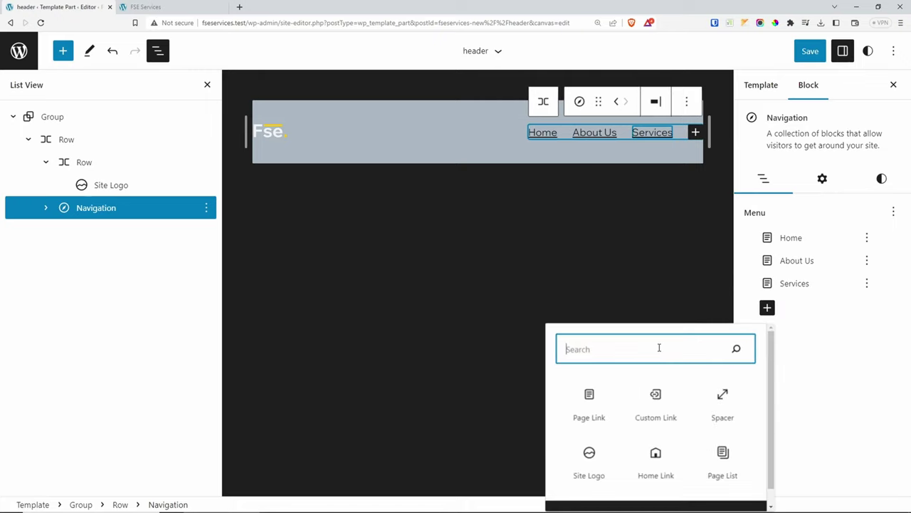
pyautogui.click(601, 390)
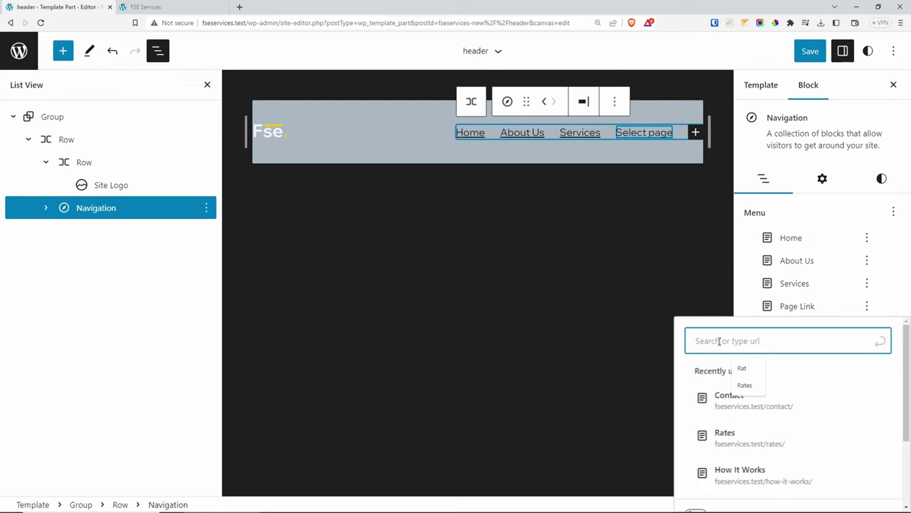
pyautogui.write('How')
pyautogui.click(756, 374)
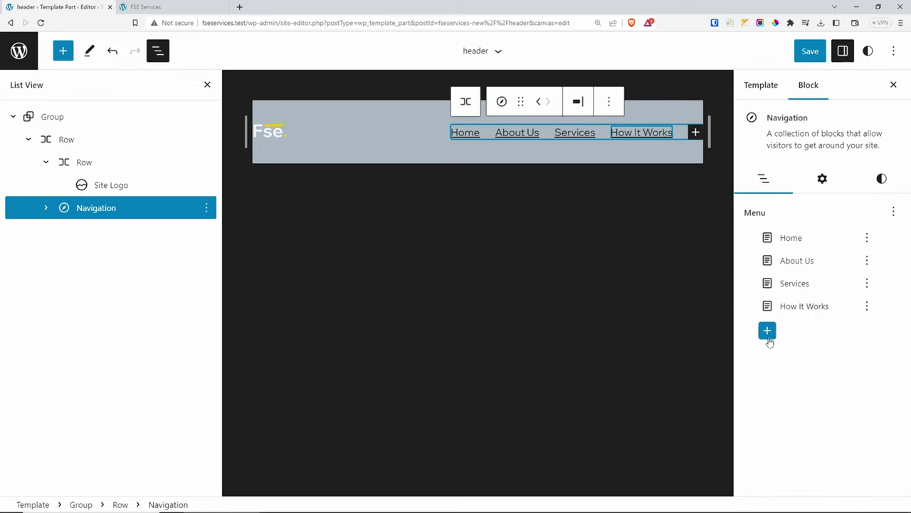
pyautogui.click(767, 331)
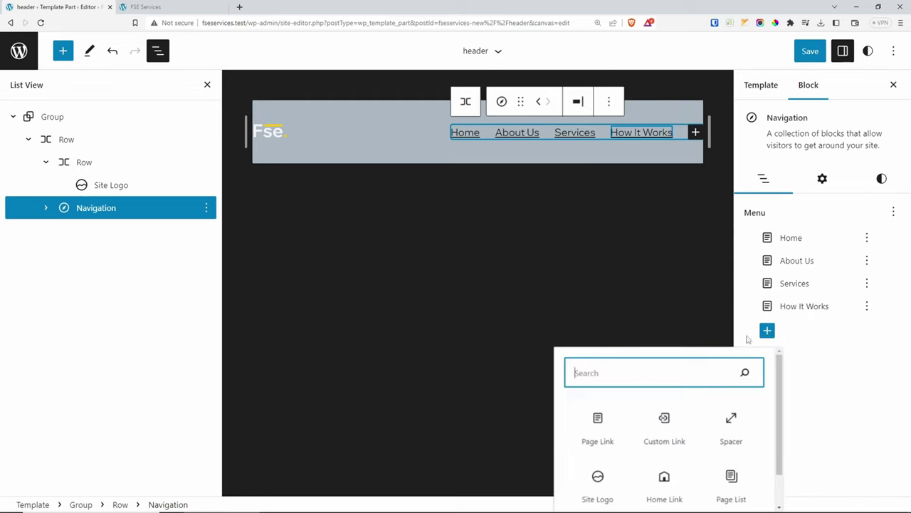
pyautogui.click(598, 418)
pyautogui.write('Rat')
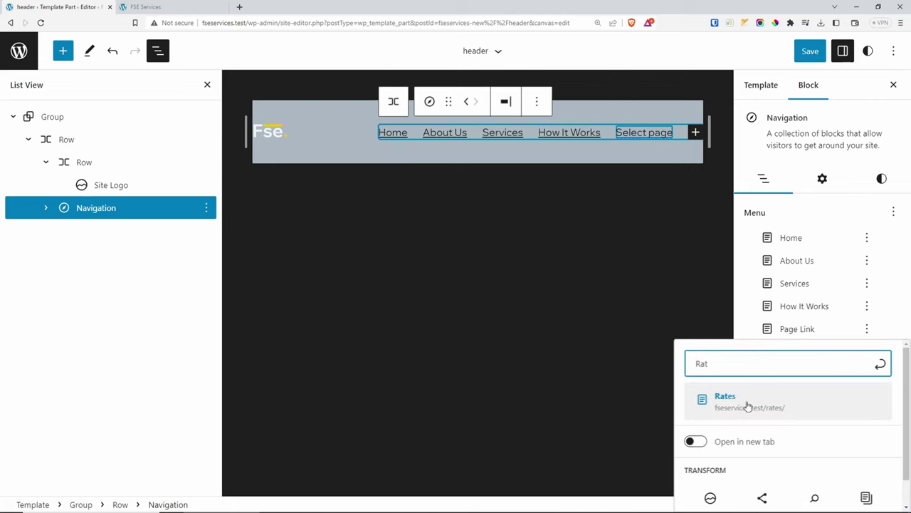
pyautogui.click(744, 403)
pyautogui.click(776, 355)
pyautogui.click(602, 438)
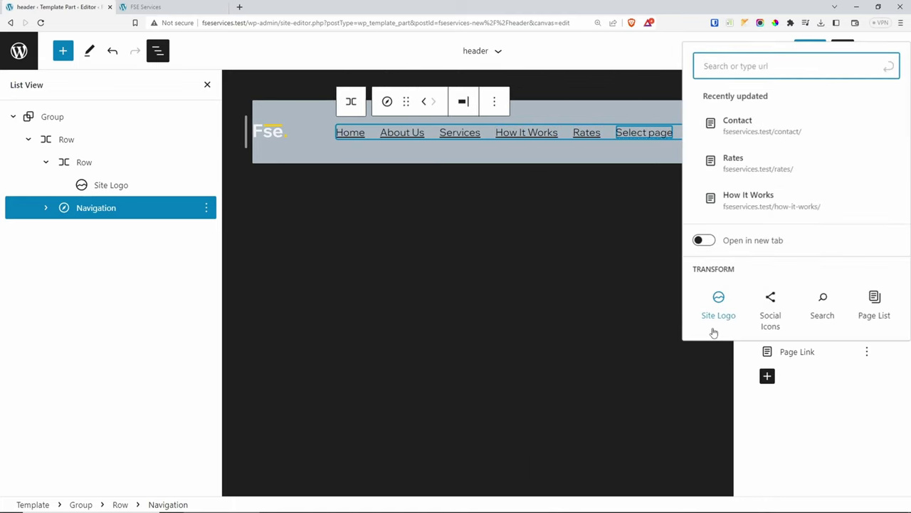
pyautogui.write('Conta')
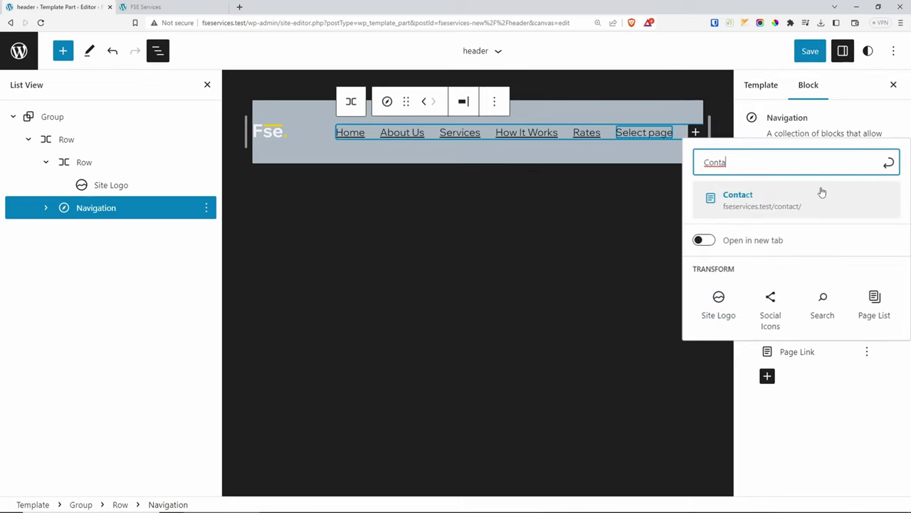
pyautogui.click(819, 192)
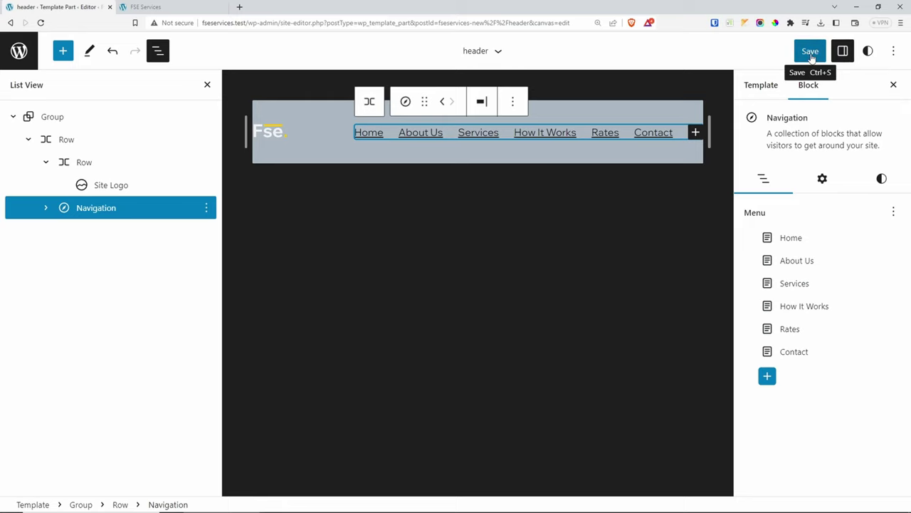
# Step: Save the site changes and set the browser zoom back to 100%
pyautogui.click(811, 57)
pyautogui.click(811, 57)
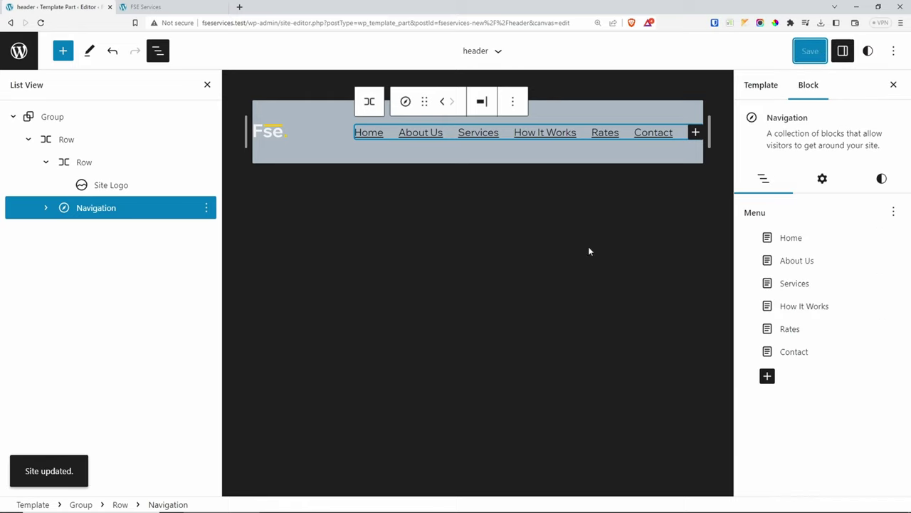
pyautogui.hotkey('ctrl', '-')
pyautogui.hotkey('ctrl', '-')
pyautogui.hotkey('ctrl', '-')
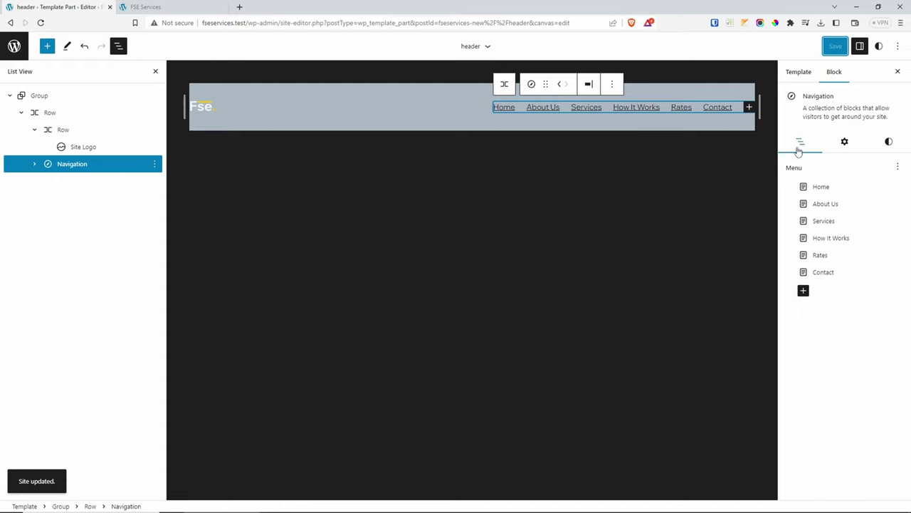
# Step: Make the navigation link text White, keeping horizontal orientation and default link spacing
pyautogui.click(850, 143)
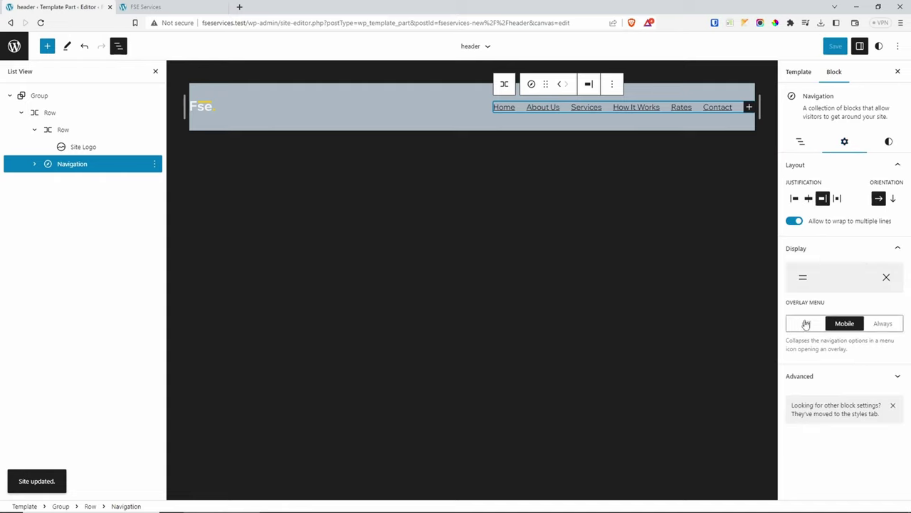
pyautogui.click(893, 199)
pyautogui.click(879, 199)
pyautogui.click(887, 143)
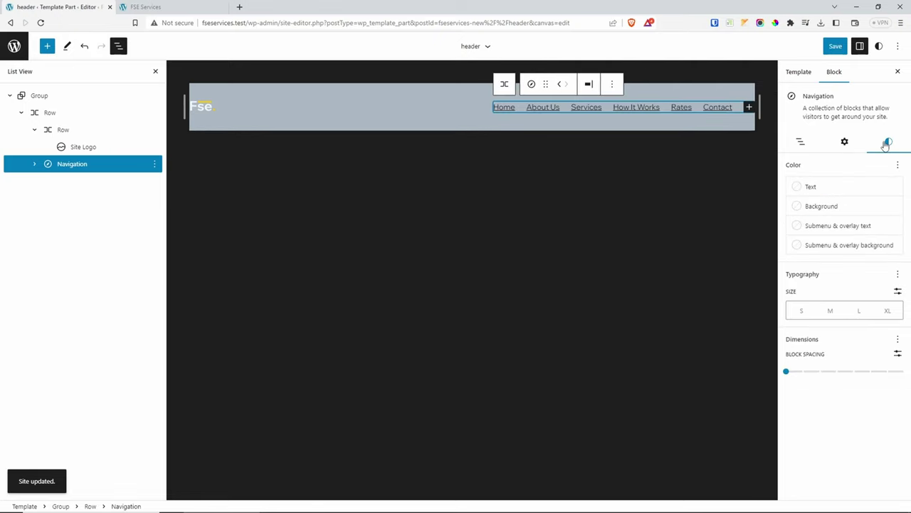
pyautogui.click(820, 188)
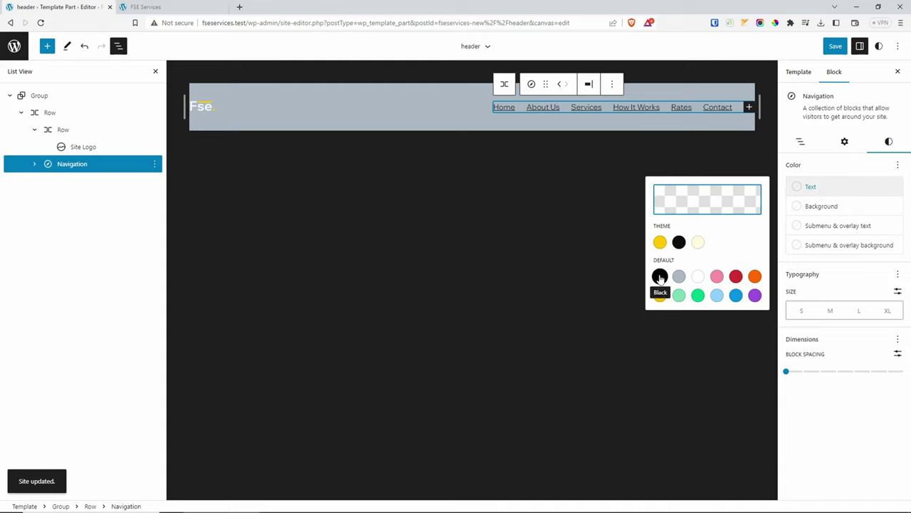
pyautogui.click(698, 277)
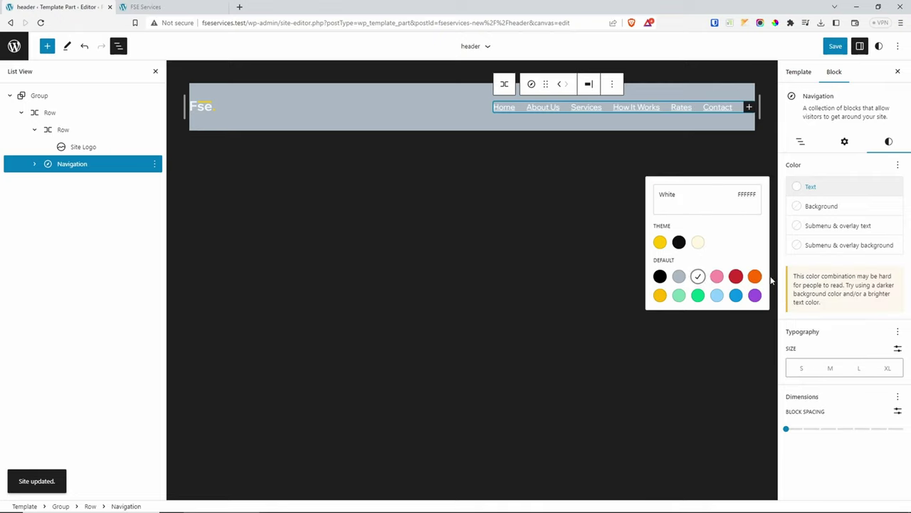
pyautogui.click(822, 275)
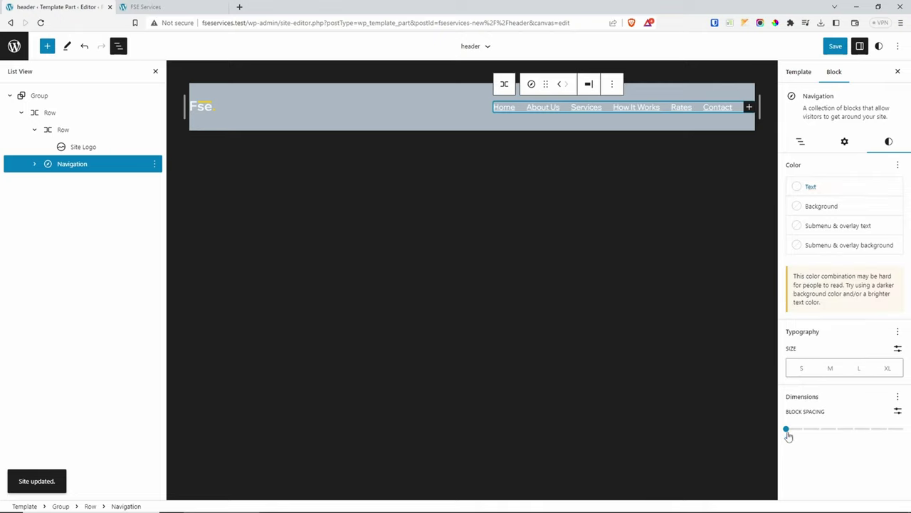
pyautogui.moveTo(789, 429); pyautogui.dragTo(837, 427)
pyautogui.click(898, 411)
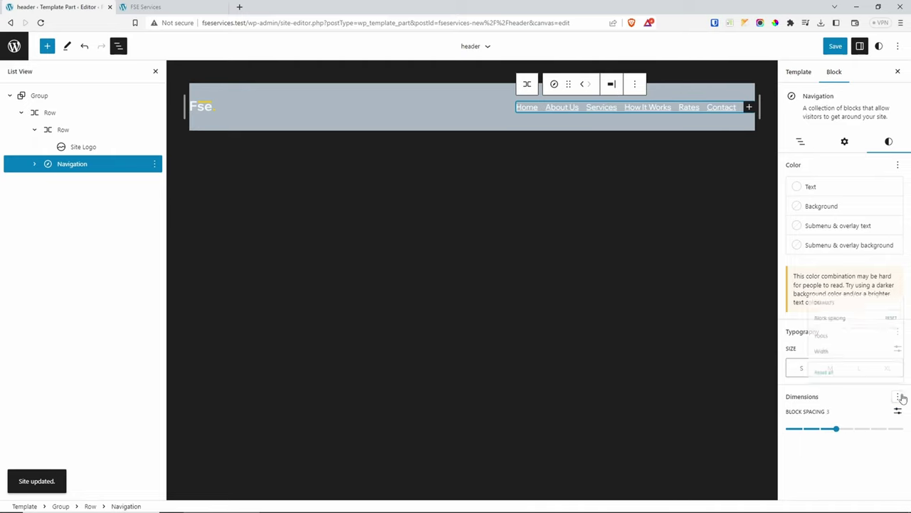
pyautogui.click(834, 372)
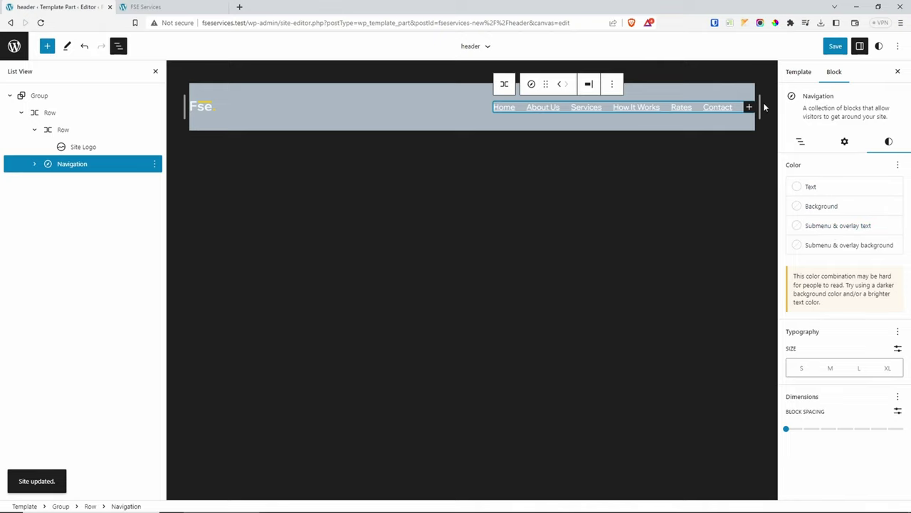
pyautogui.click(846, 142)
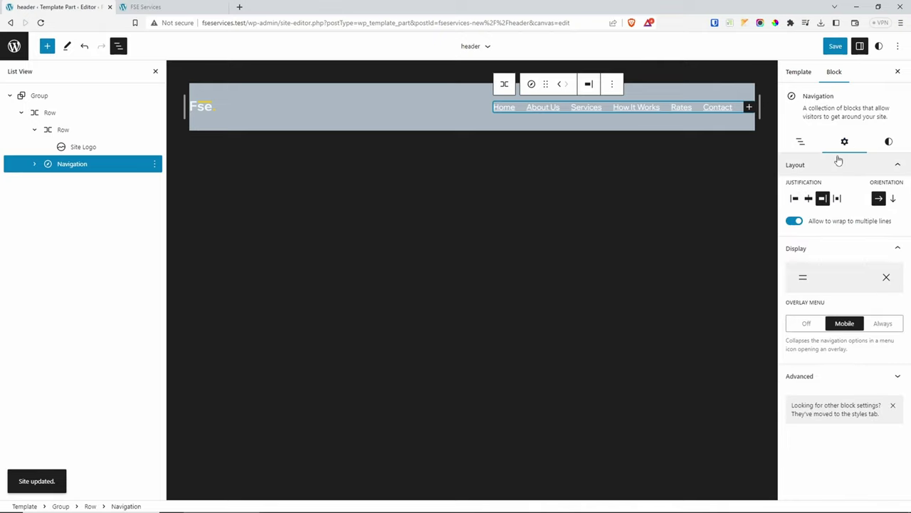
# Step: Preview the header at mobile width and try the three-line menu icon, keeping two lines
pyautogui.click(805, 281)
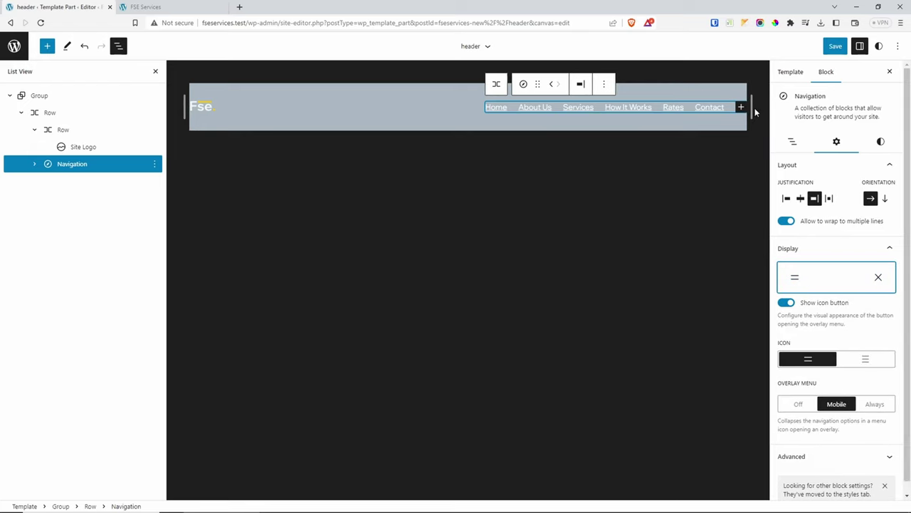
pyautogui.moveTo(753, 107); pyautogui.dragTo(581, 102)
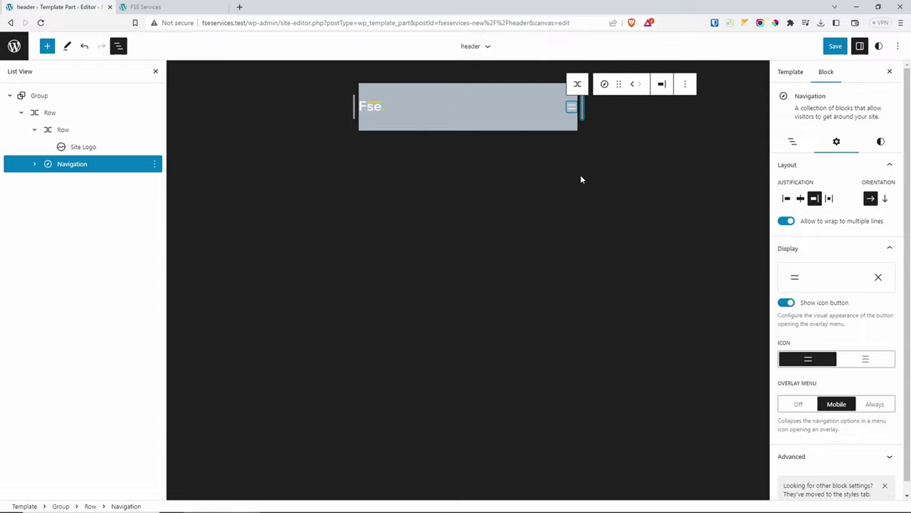
pyautogui.hotkey('ctrl', '+')
pyautogui.hotkey('ctrl', '+')
pyautogui.scroll(-2, 821, 348)
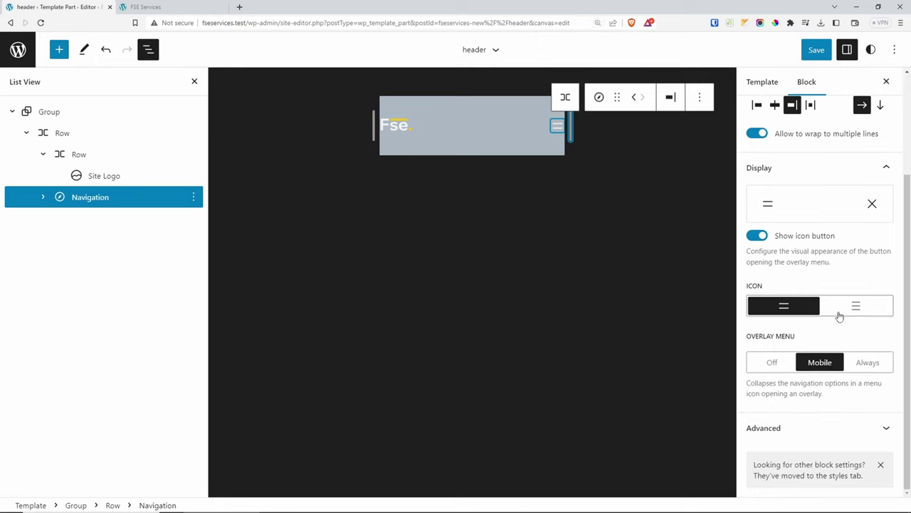
pyautogui.click(842, 313)
pyautogui.click(793, 315)
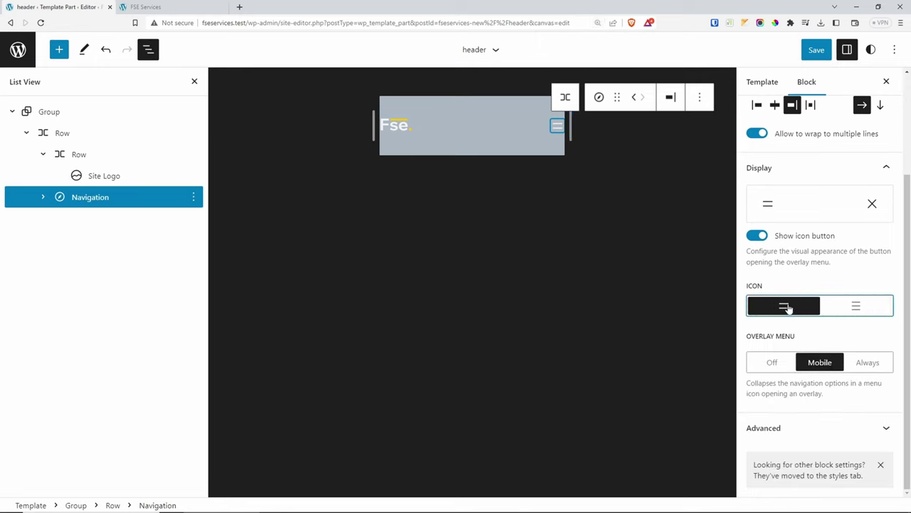
# Step: Open and close the mobile menu overlay, restore full width, and exit to the header overview
pyautogui.click(557, 126)
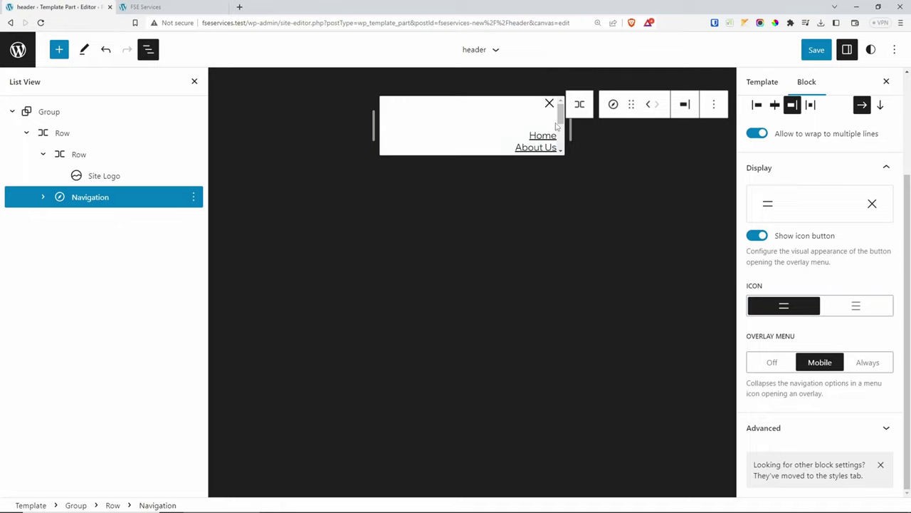
pyautogui.scroll(-2, 515, 138)
pyautogui.scroll(-1, 515, 137)
pyautogui.scroll(3, 527, 139)
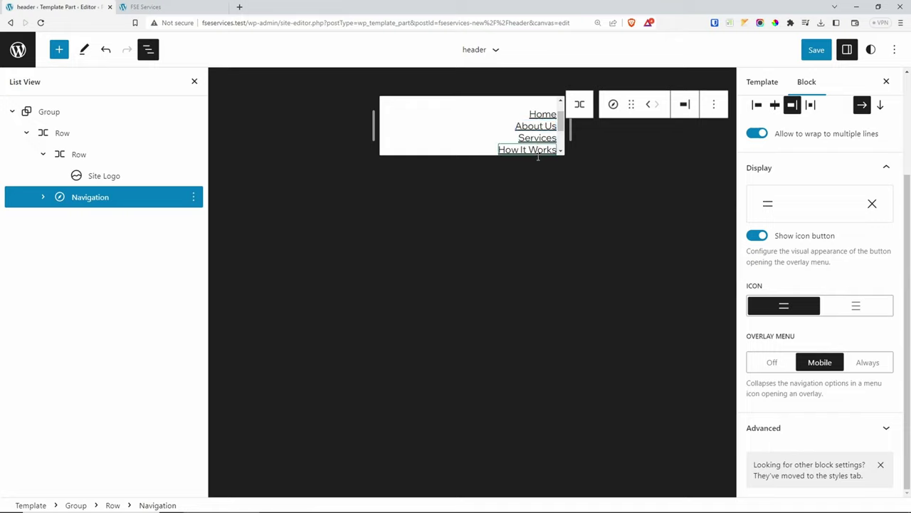
pyautogui.scroll(-2, 539, 135)
pyautogui.scroll(4, 527, 143)
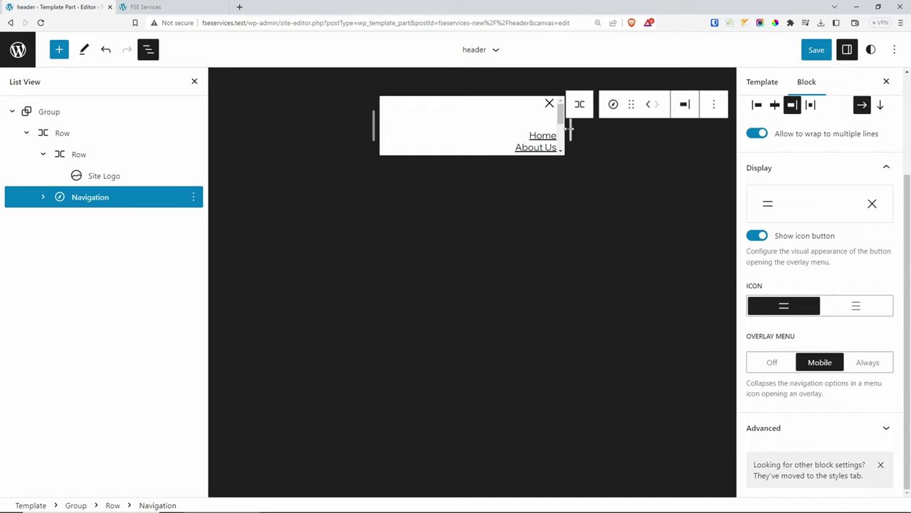
pyautogui.press('Escape')
pyautogui.moveTo(571, 127); pyautogui.dragTo(717, 117)
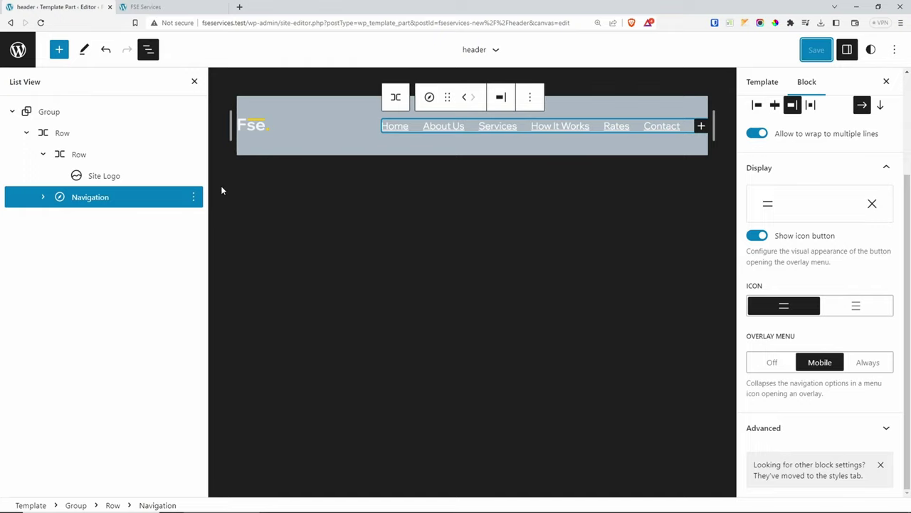
pyautogui.click(18, 49)
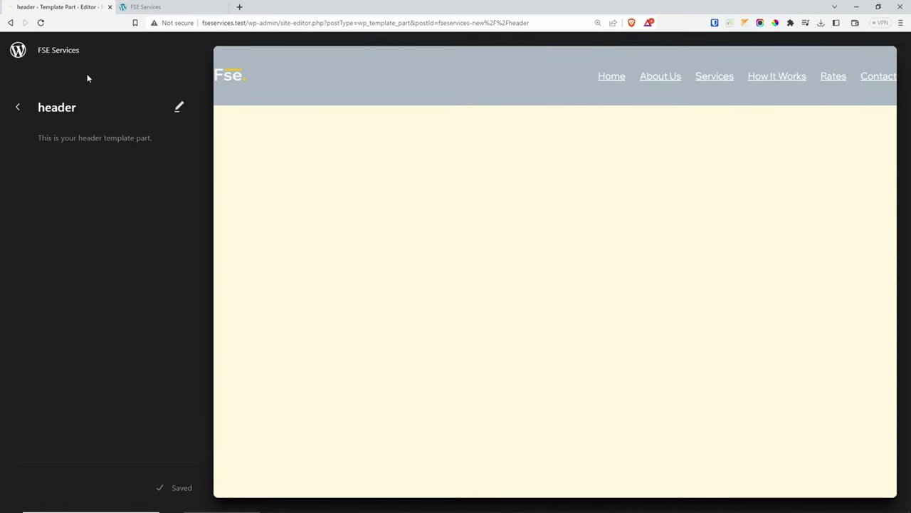
# Step: Return to the Site Editor overview and open the Page template for editing
pyautogui.click(20, 109)
pyautogui.click(19, 108)
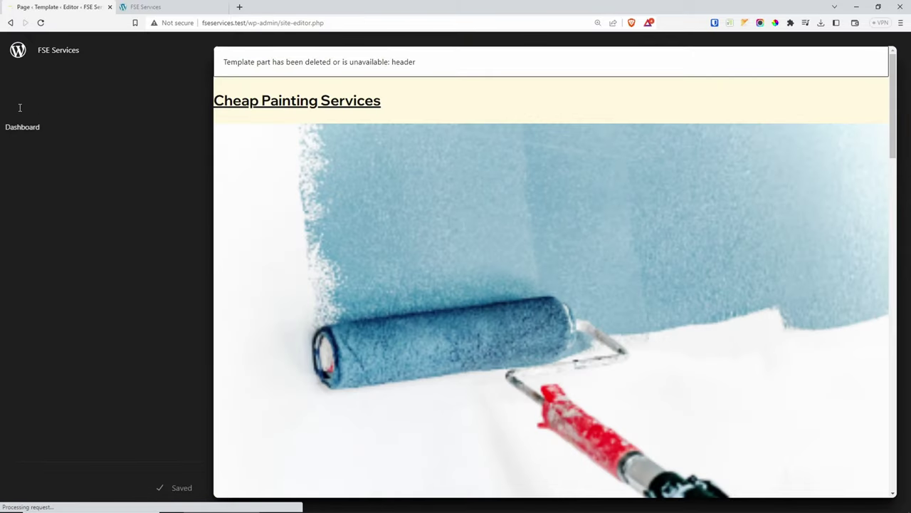
pyautogui.click(118, 187)
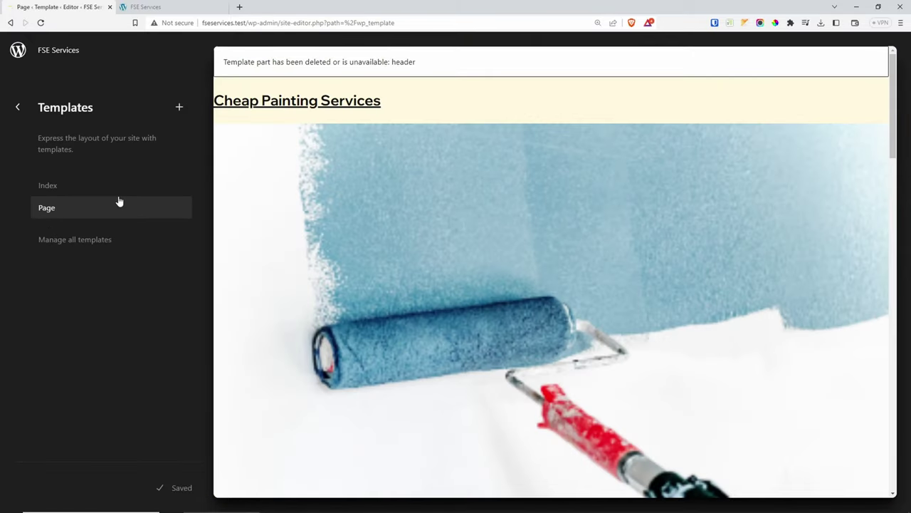
pyautogui.click(114, 214)
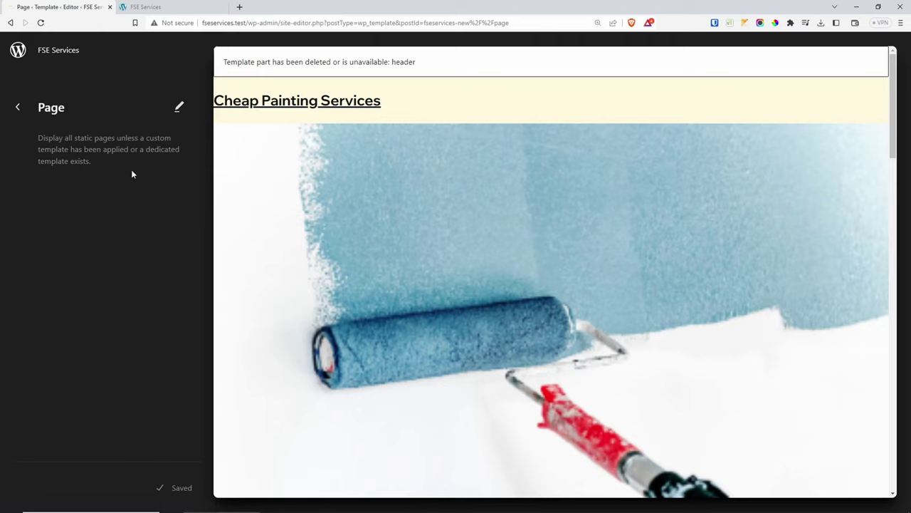
pyautogui.click(178, 111)
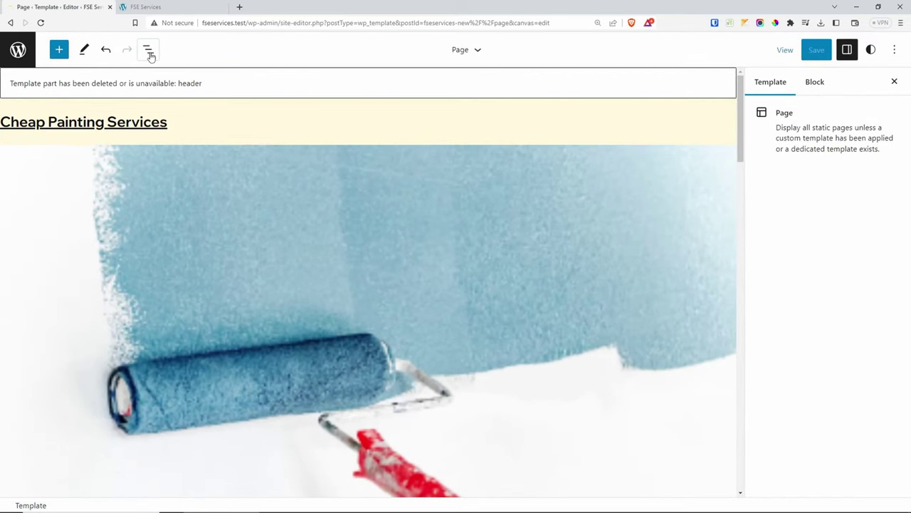
# Step: Remove the missing header part and the leftover template part via List View
pyautogui.click(148, 51)
pyautogui.click(193, 112)
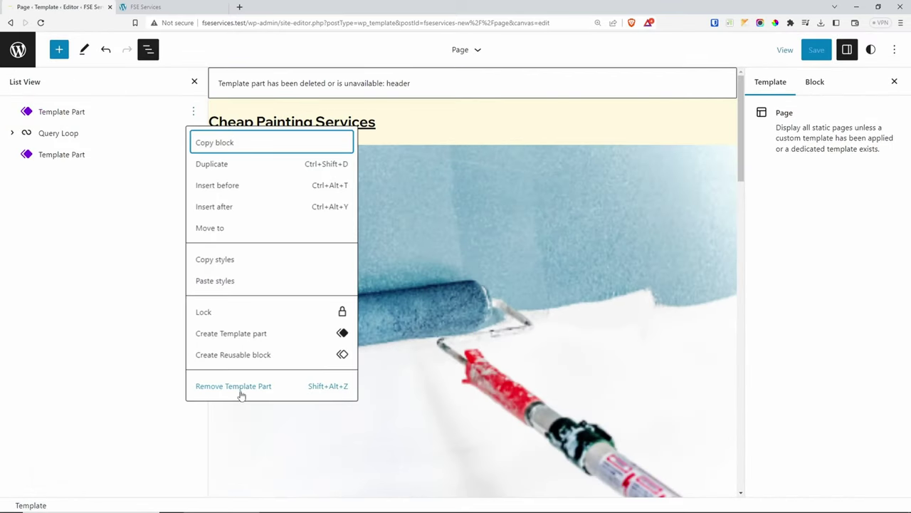
pyautogui.click(240, 388)
pyautogui.click(193, 133)
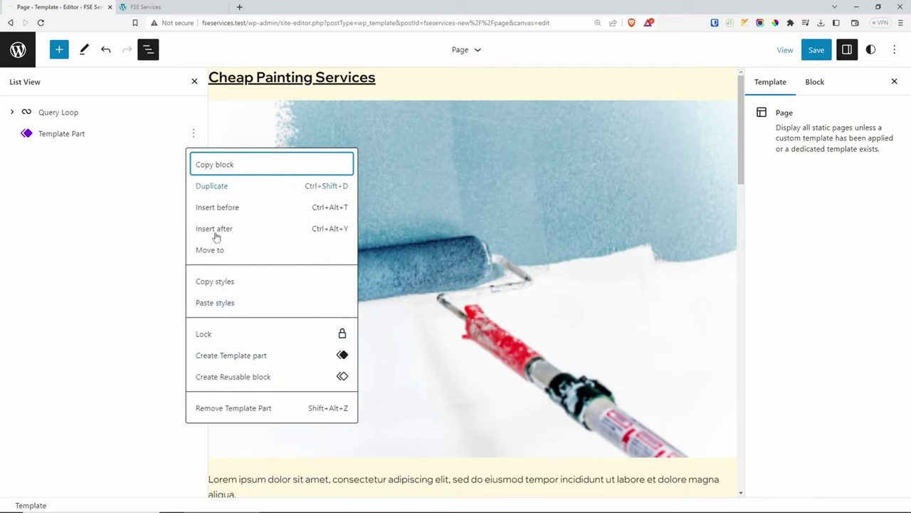
pyautogui.click(259, 411)
# Step: Insert a new empty Header block into the Page template
pyautogui.click(59, 57)
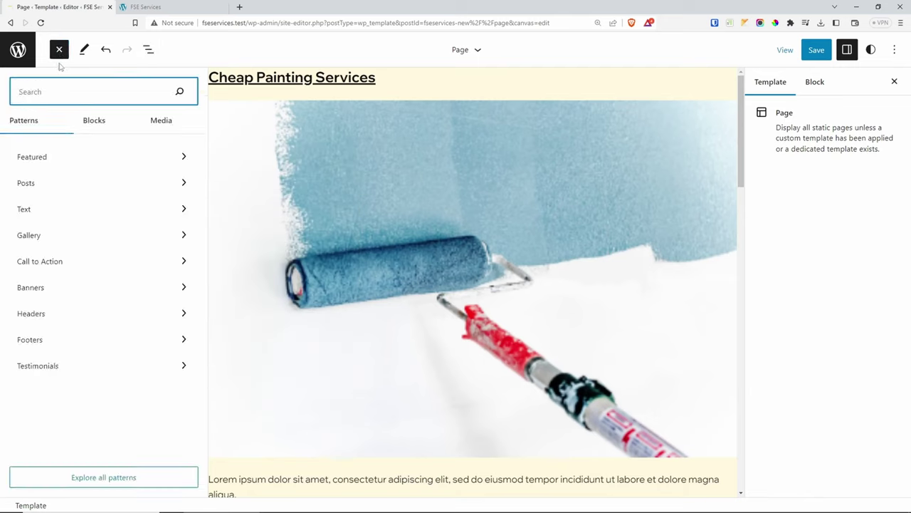
pyautogui.write('heade')
pyautogui.click(39, 167)
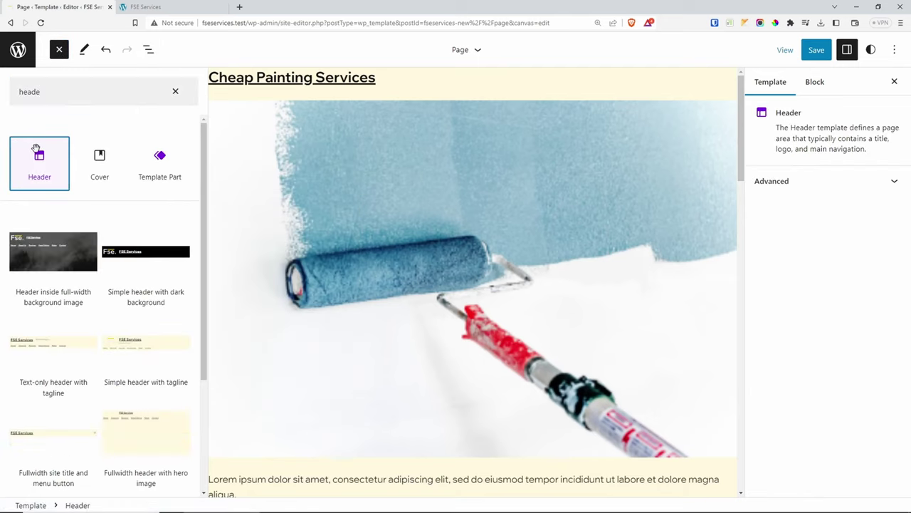
pyautogui.moveTo(40, 170); pyautogui.dragTo(453, 124)
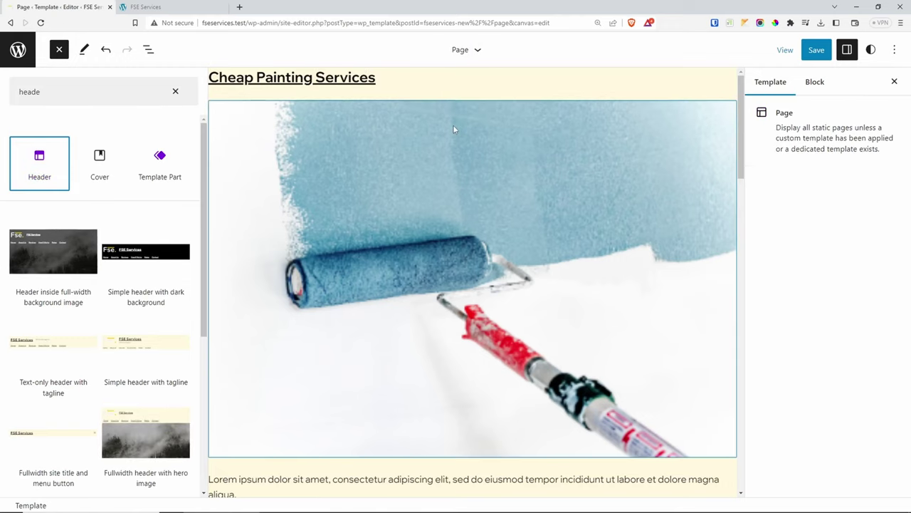
pyautogui.scroll(-4, 451, 218)
pyautogui.click(64, 169)
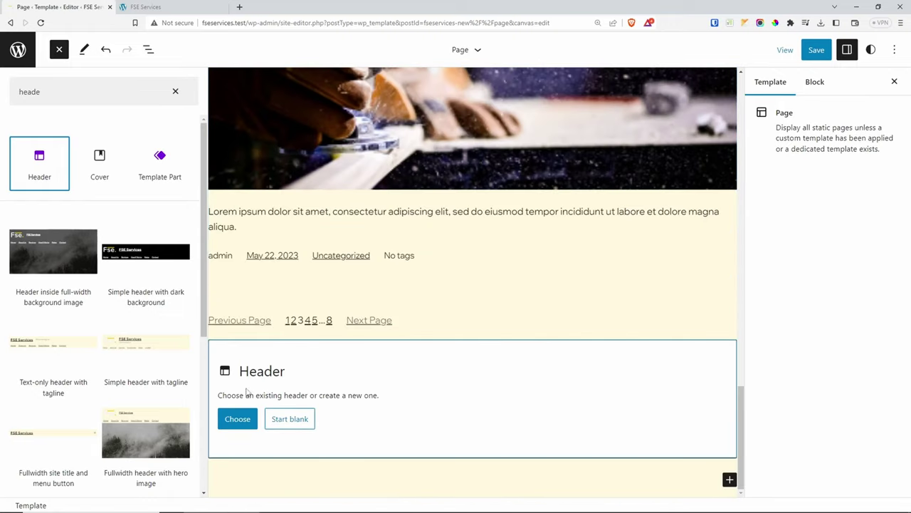
pyautogui.click(234, 425)
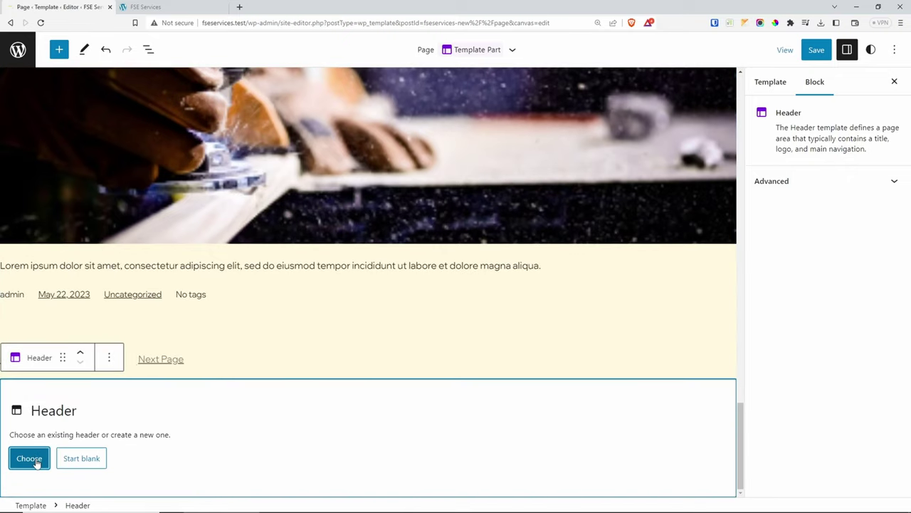
# Step: Fill the Header block with the saved gray 'header' template part
pyautogui.click(36, 461)
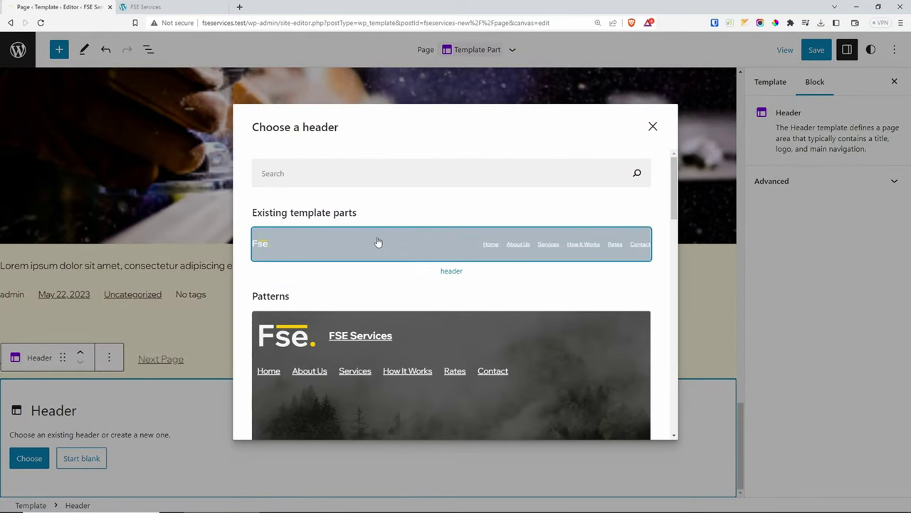
pyautogui.click(378, 243)
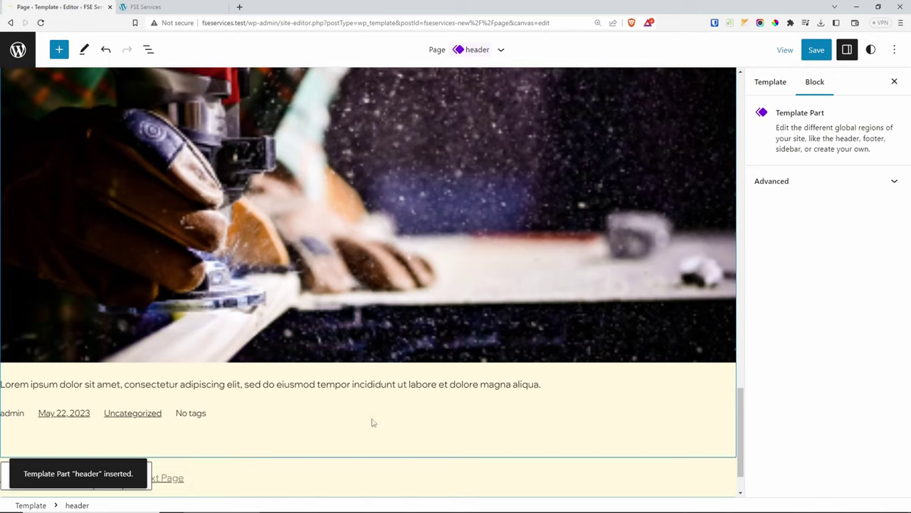
pyautogui.click(180, 478)
pyautogui.click(255, 464)
pyautogui.click(43, 469)
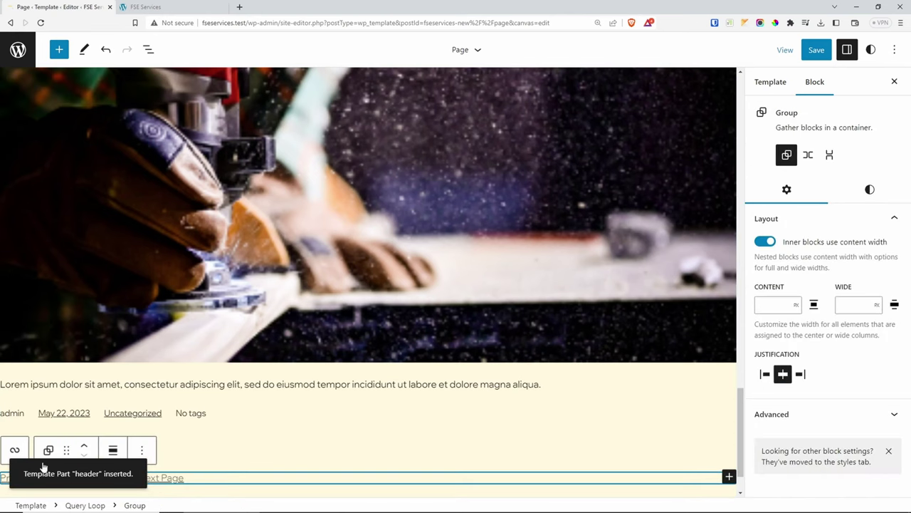
pyautogui.click(266, 452)
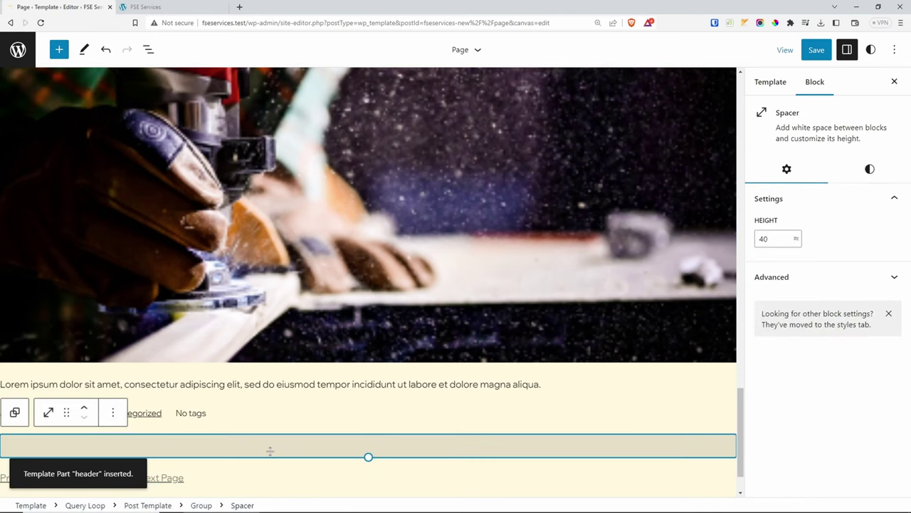
pyautogui.scroll(-1, 268, 450)
pyautogui.click(104, 460)
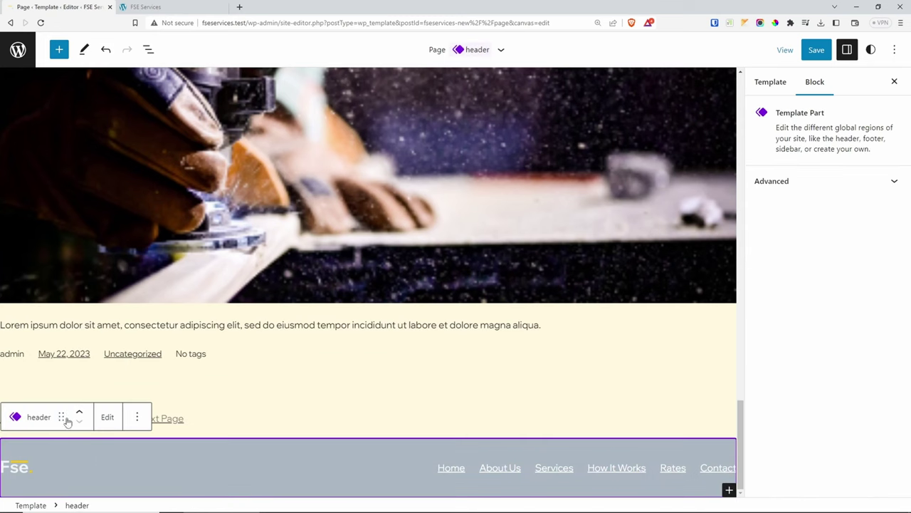
pyautogui.scroll(15, 78, 413)
pyautogui.scroll(5, 78, 413)
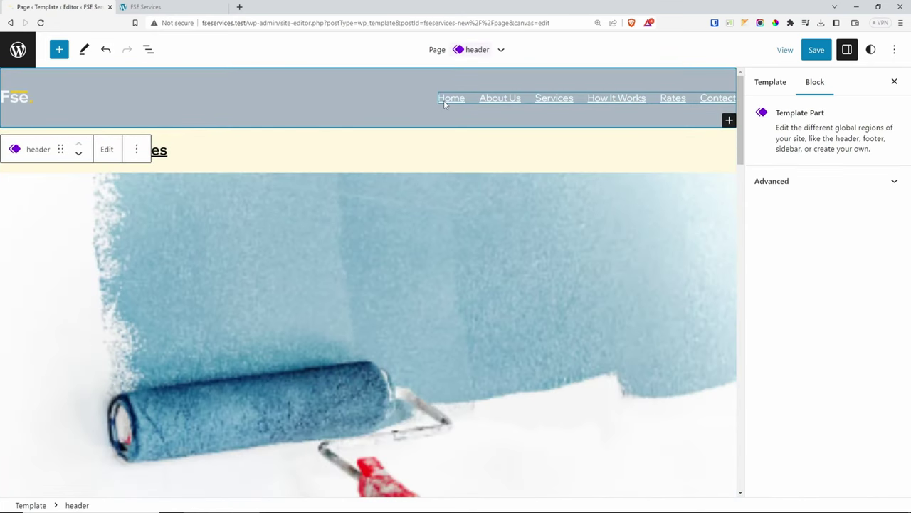
# Step: Save the Page template and reload the live site to show the new header
pyautogui.click(816, 49)
pyautogui.click(816, 49)
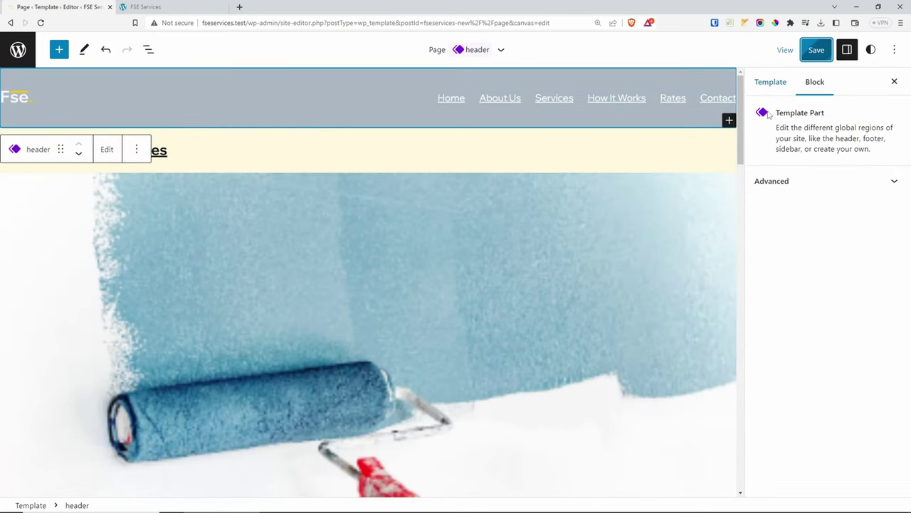
pyautogui.click(785, 49)
pyautogui.click(716, 157)
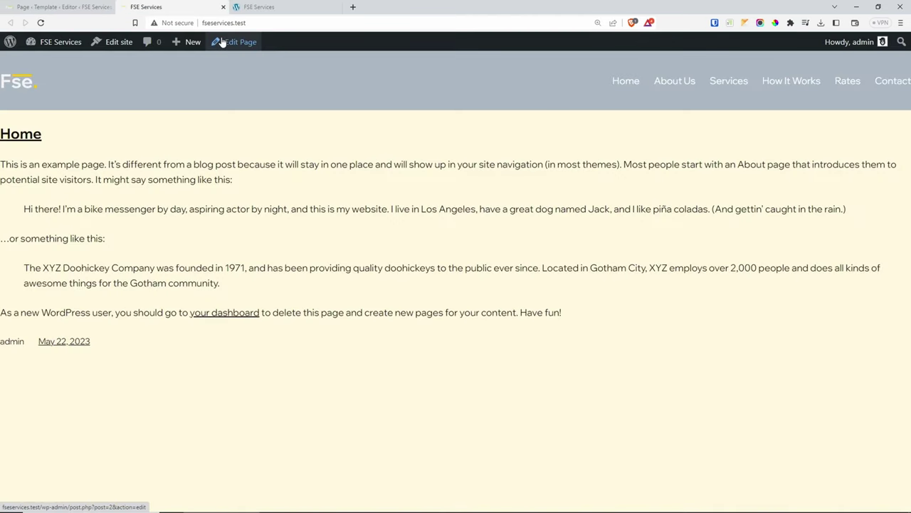
pyautogui.press('F5')
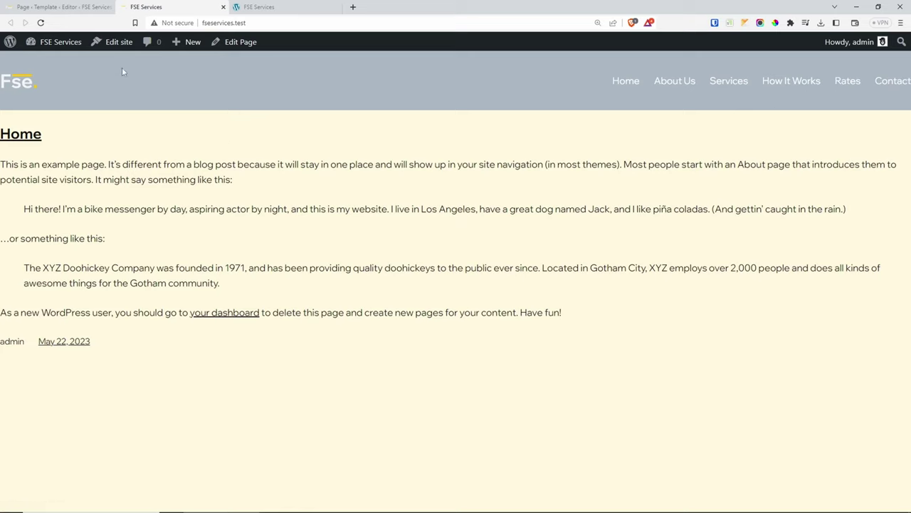
# Step: Switch between the live site and the site editor, ending back on the Page template
pyautogui.click(77, 8)
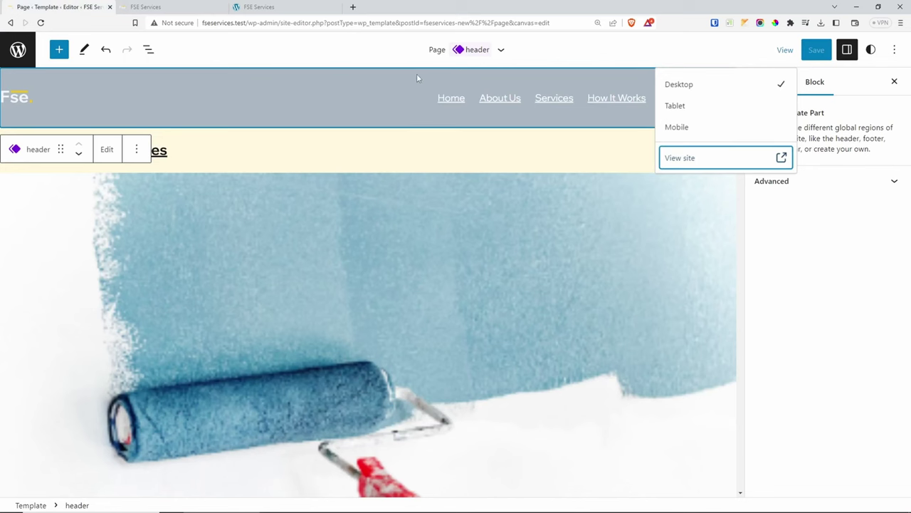
pyautogui.click(229, 75)
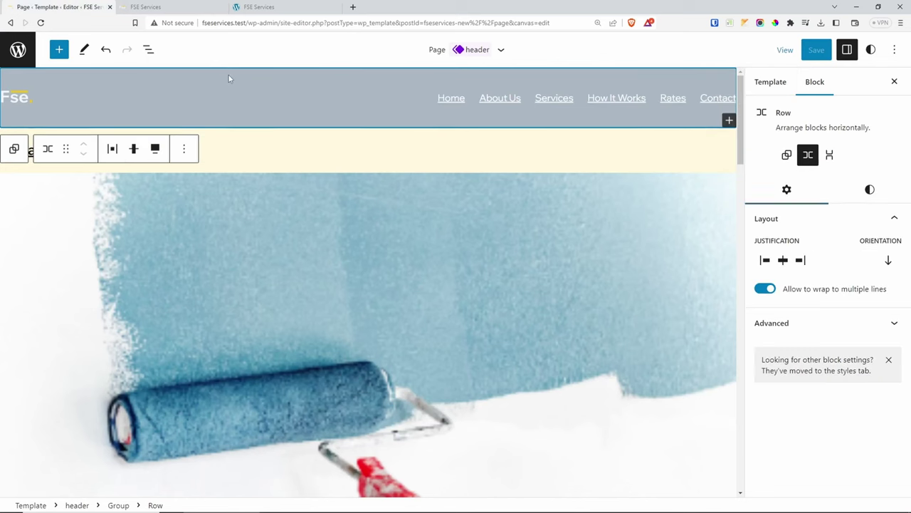
pyautogui.click(193, 5)
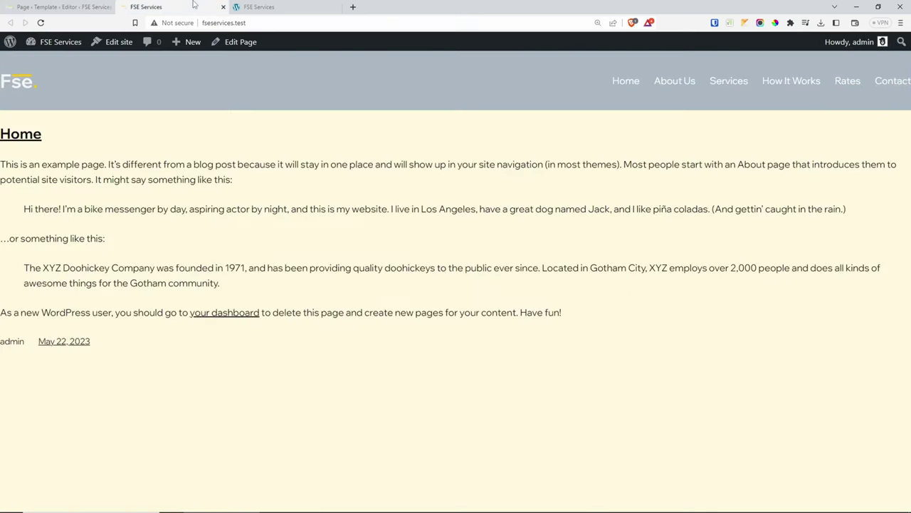
pyautogui.click(94, 8)
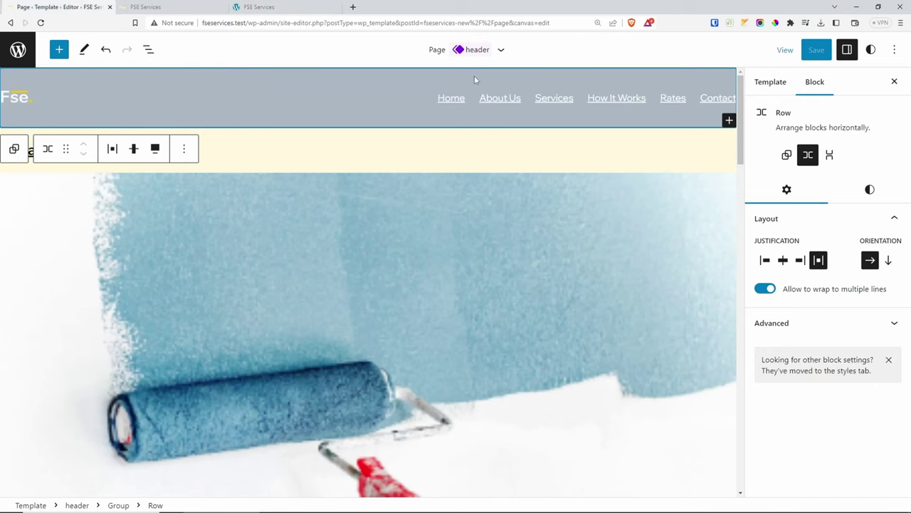
# Step: Select the header template part in List View and open it for editing
pyautogui.click(148, 50)
pyautogui.click(89, 112)
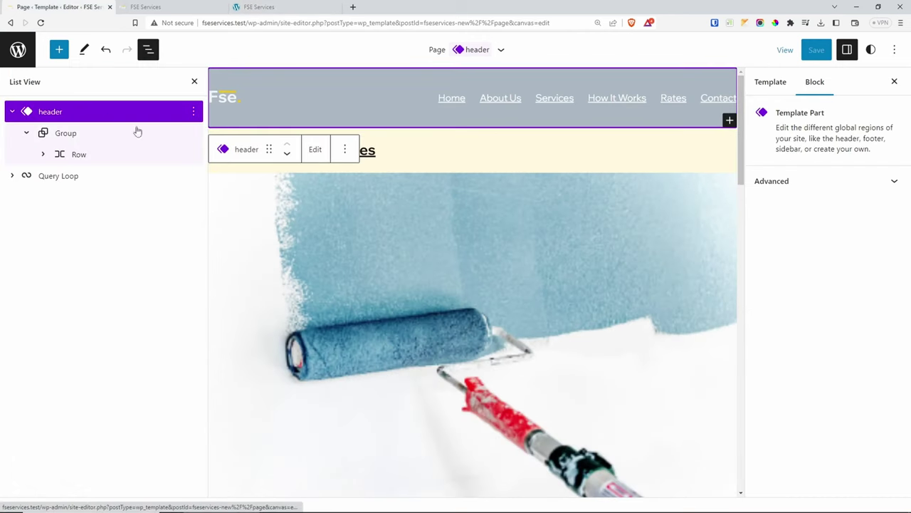
pyautogui.click(315, 149)
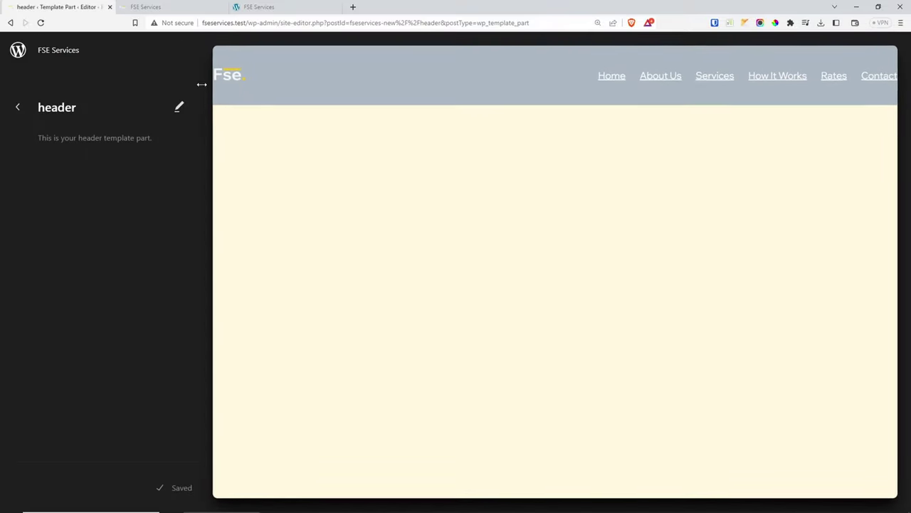
# Step: Select the header's outer Group block in List View and show its Styles settings
pyautogui.click(180, 109)
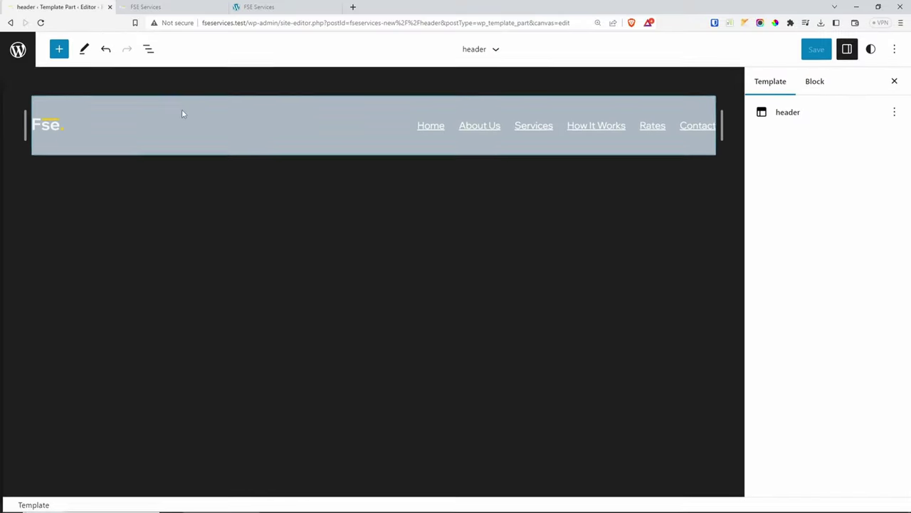
pyautogui.click(146, 100)
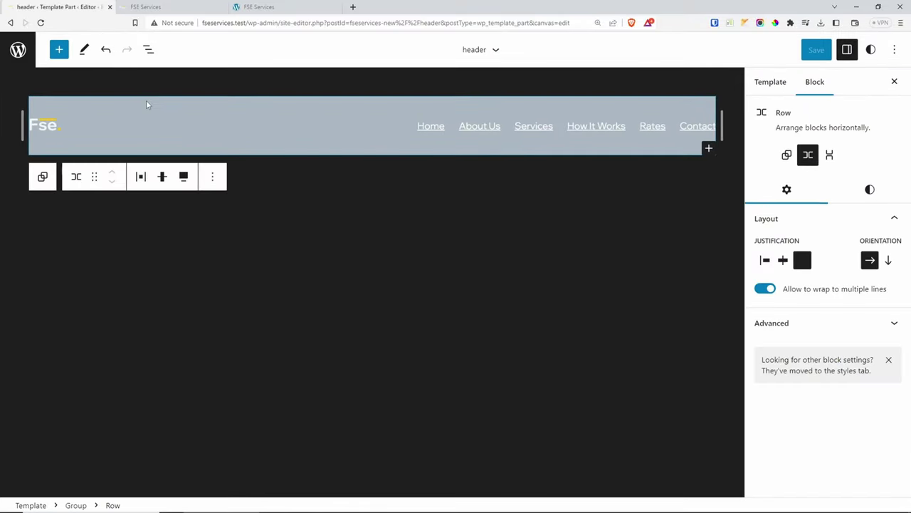
pyautogui.click(148, 49)
pyautogui.click(44, 110)
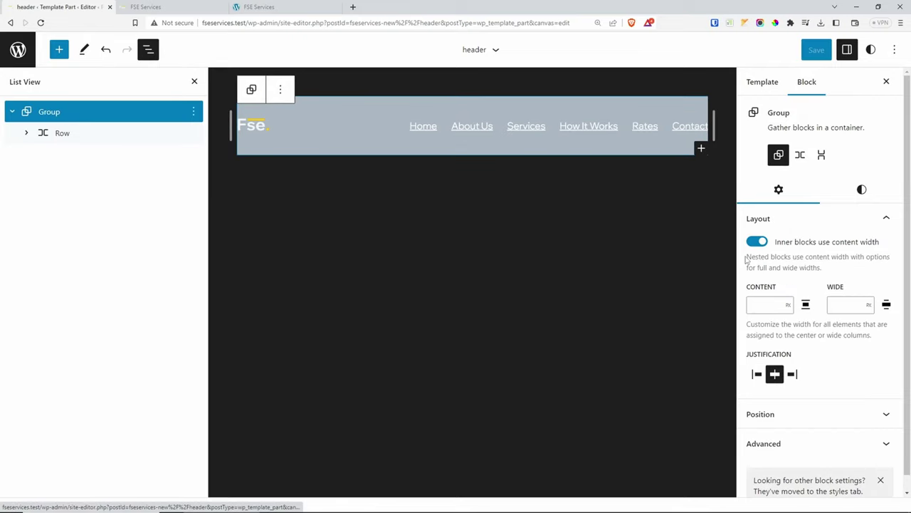
pyautogui.click(863, 191)
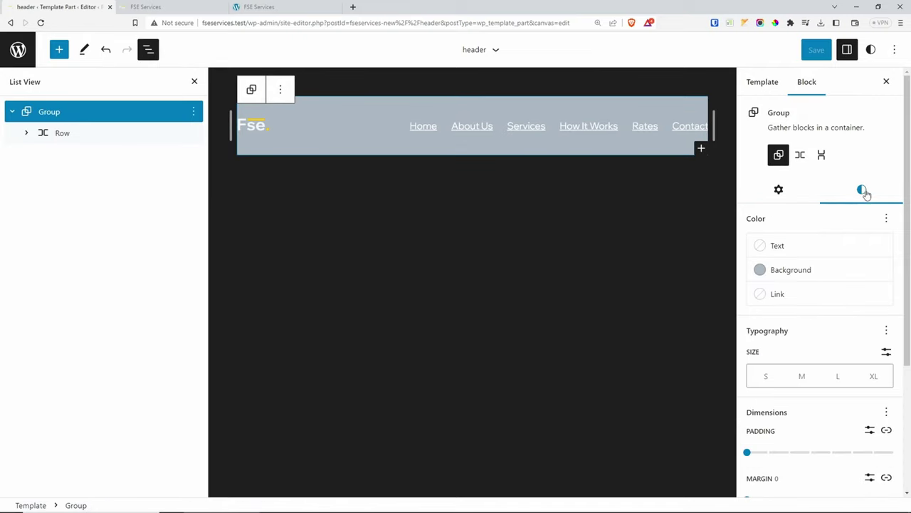
pyautogui.scroll(-3, 822, 386)
# Step: Unlink padding and set the Group's right and left padding to 10 px each
pyautogui.click(887, 247)
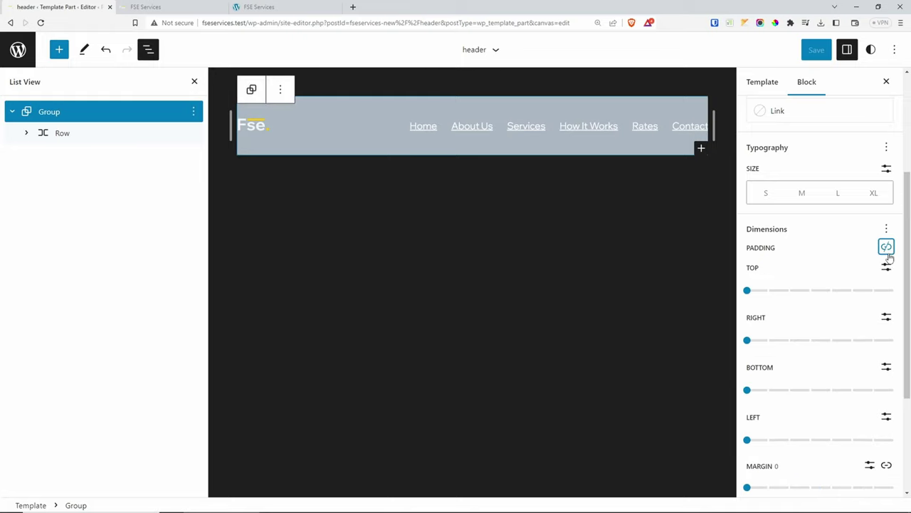
pyautogui.click(886, 317)
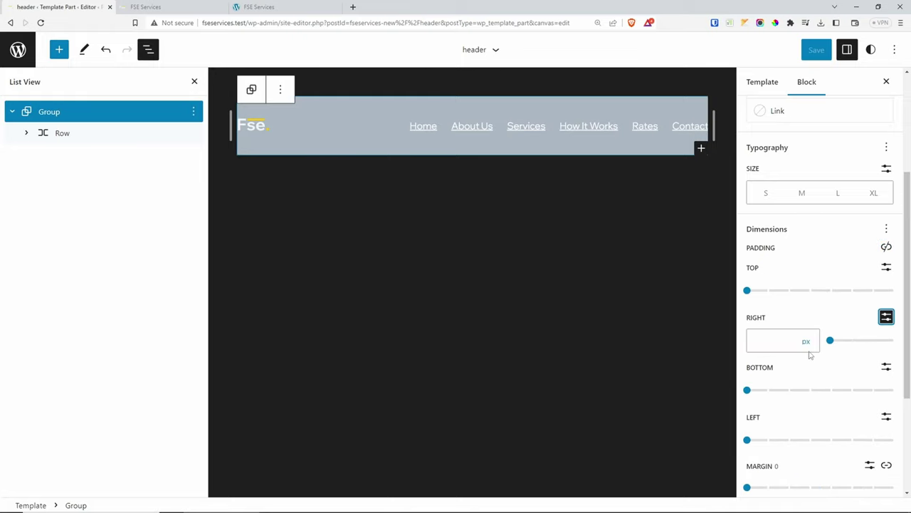
pyautogui.click(806, 343)
pyautogui.click(787, 347)
pyautogui.write('10')
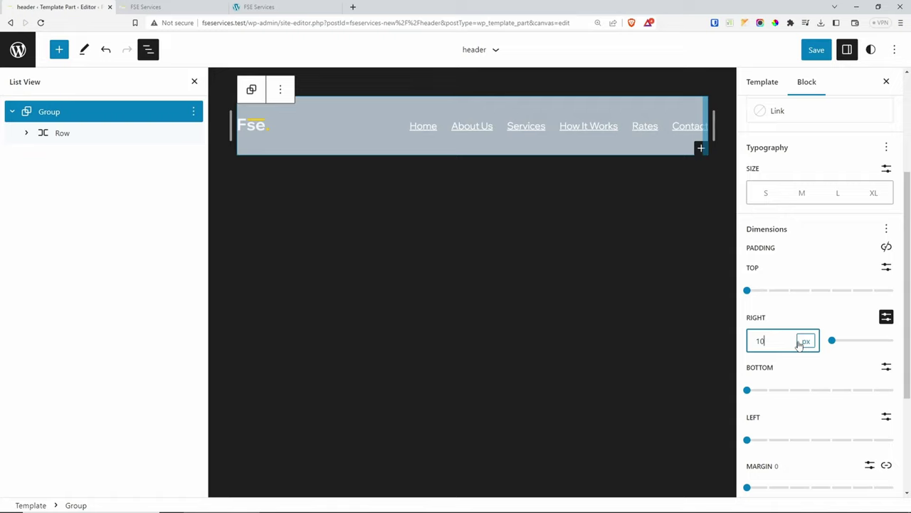
pyautogui.click(886, 417)
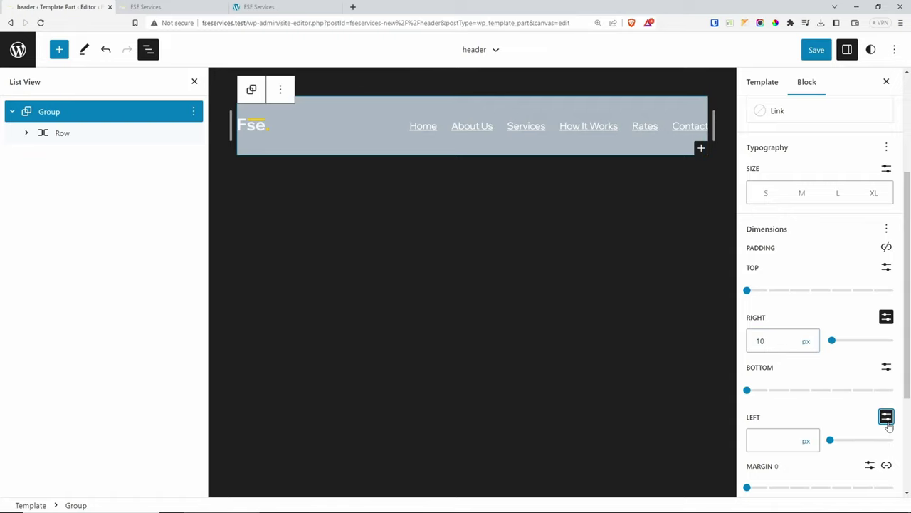
pyautogui.click(779, 440)
pyautogui.write('10')
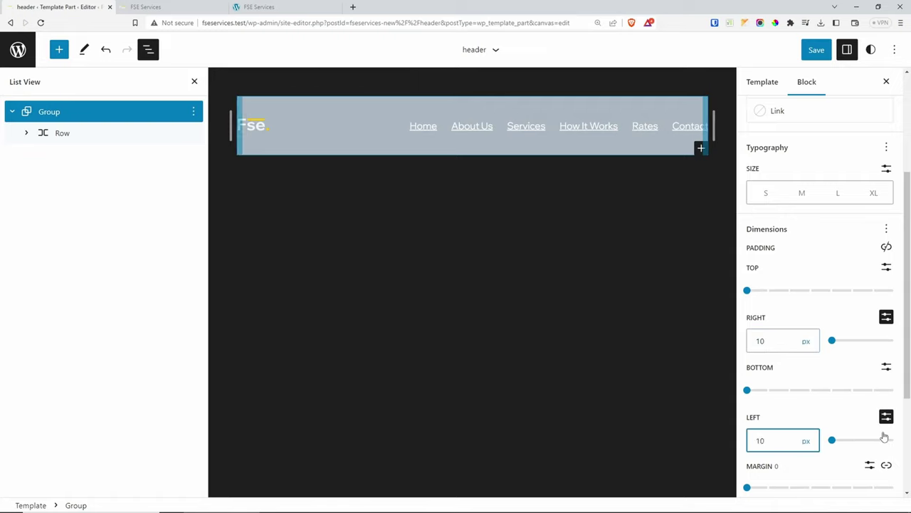
pyautogui.click(816, 49)
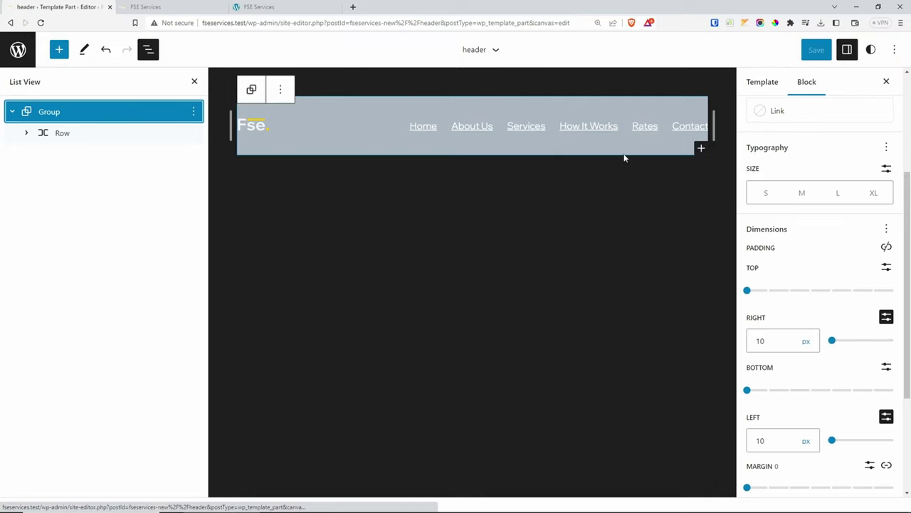
# Step: Check the template settings, then reselect the Row and the outer Group
pyautogui.click(778, 84)
pyautogui.click(812, 84)
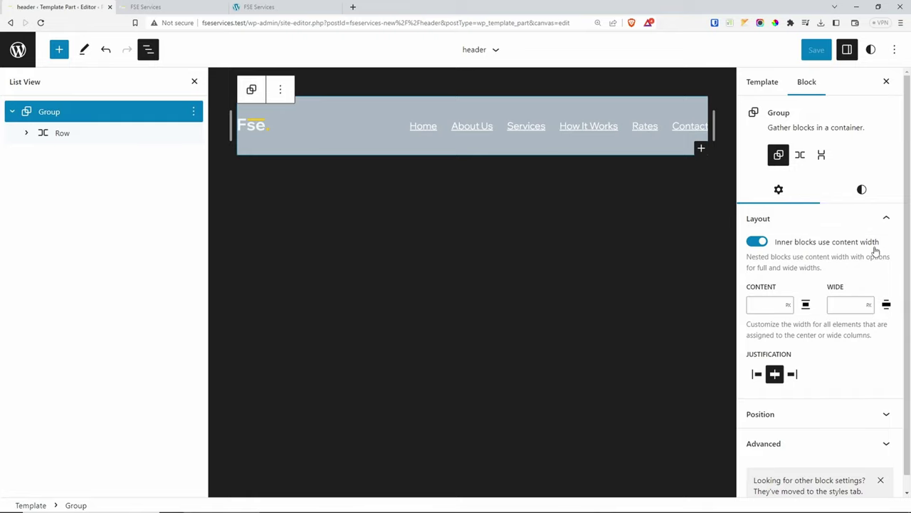
pyautogui.click(72, 134)
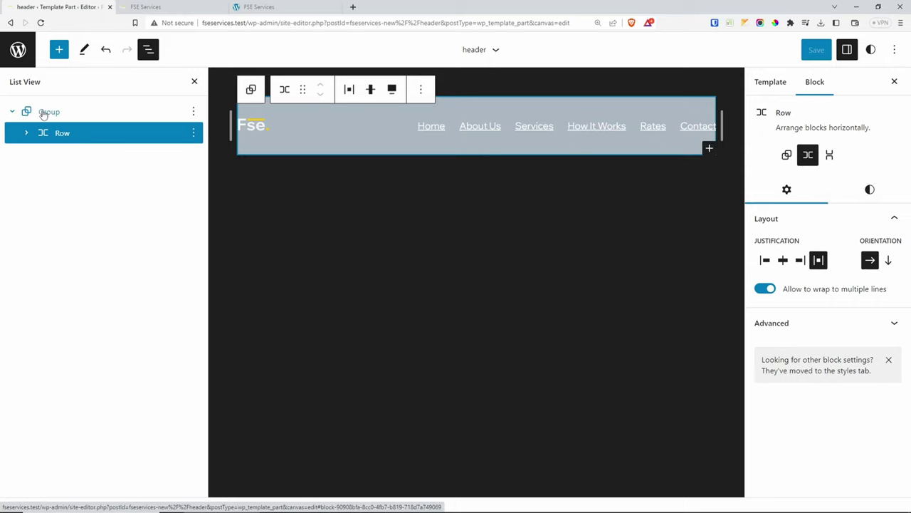
pyautogui.click(43, 114)
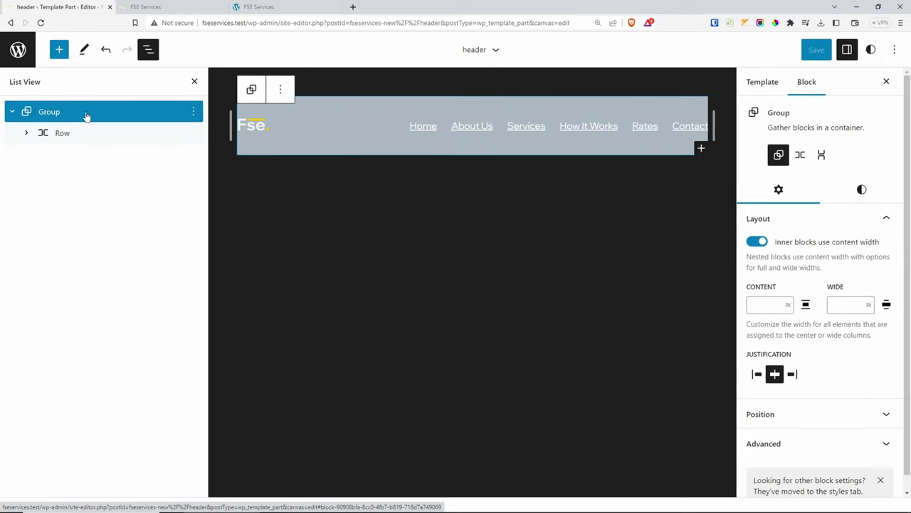
# Step: Insert a new plain Group block into the header
pyautogui.click(60, 50)
pyautogui.write('group')
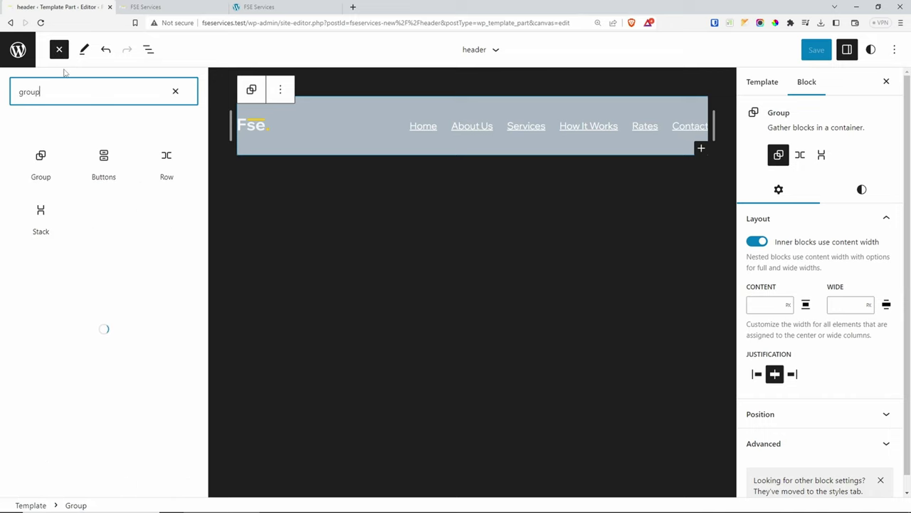
pyautogui.moveTo(22, 164); pyautogui.dragTo(329, 104)
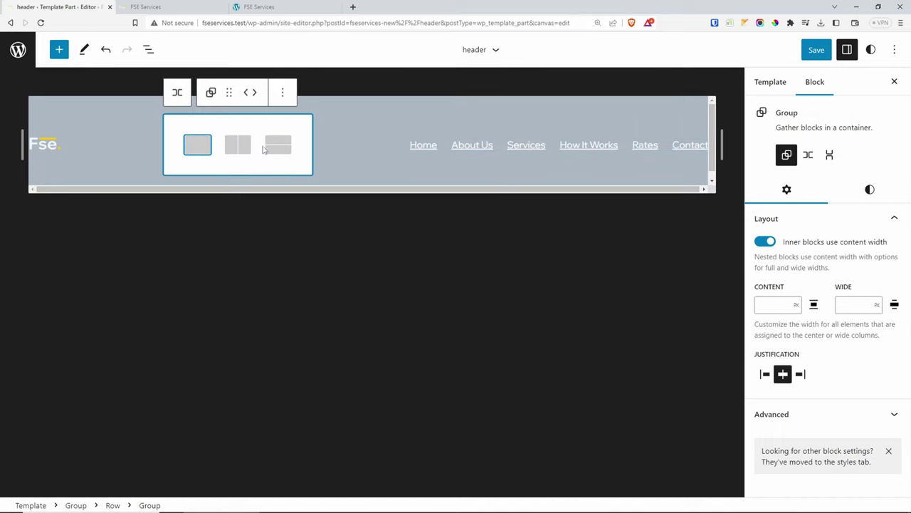
pyautogui.click(205, 145)
# Step: In List View, move the new Group to the top level and nest the Row inside it
pyautogui.click(147, 50)
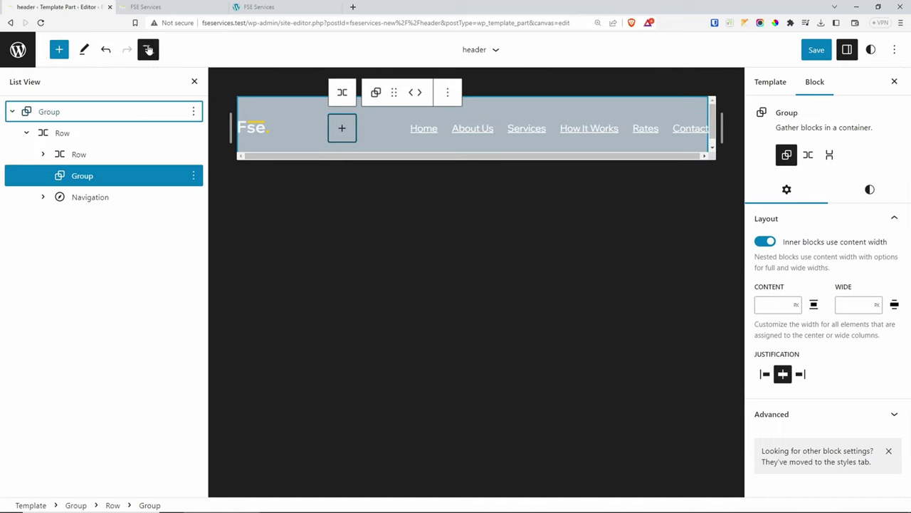
pyautogui.moveTo(86, 175); pyautogui.dragTo(78, 123)
pyautogui.moveTo(42, 154); pyautogui.dragTo(131, 140)
pyautogui.click(49, 136)
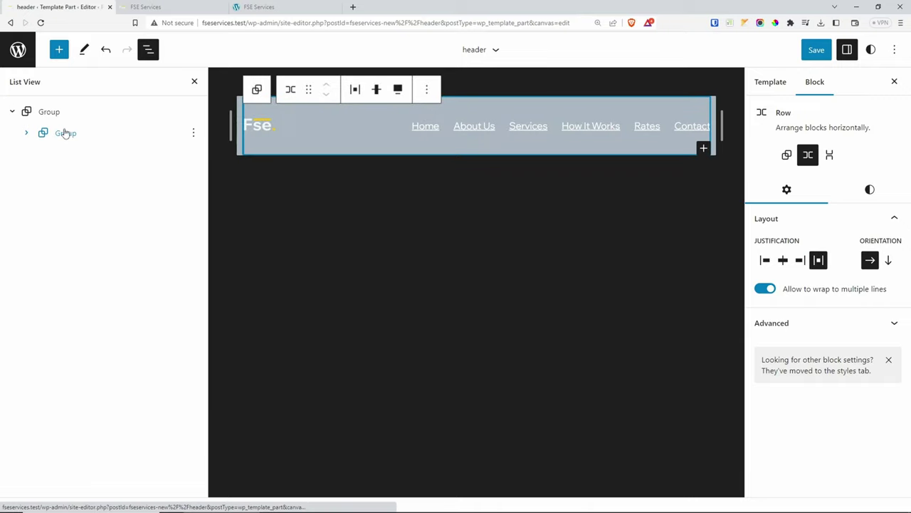
pyautogui.click(59, 133)
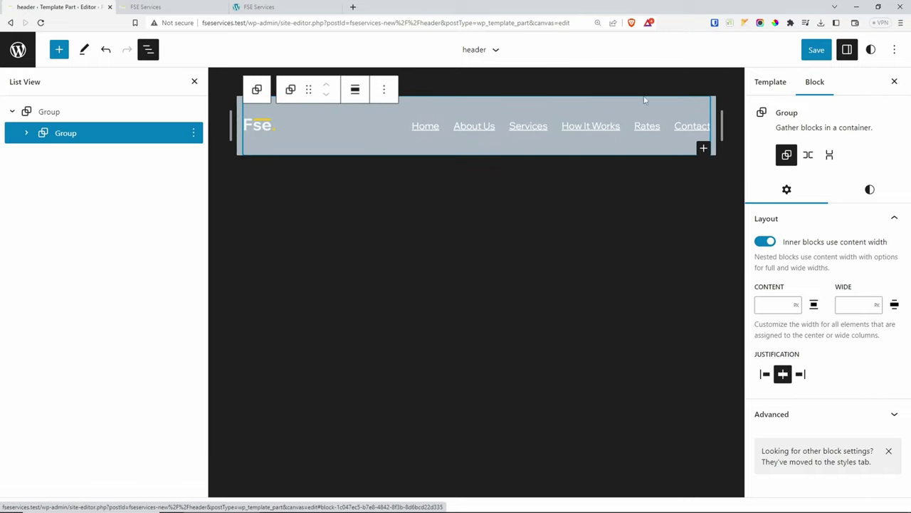
pyautogui.click(76, 116)
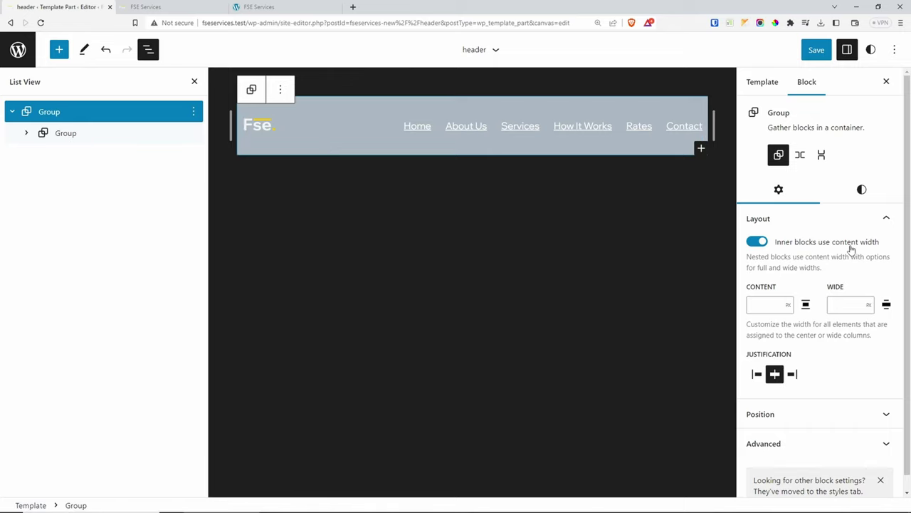
# Step: Save the header changes and view the live Home page
pyautogui.click(816, 50)
pyautogui.click(800, 54)
pyautogui.click(102, 136)
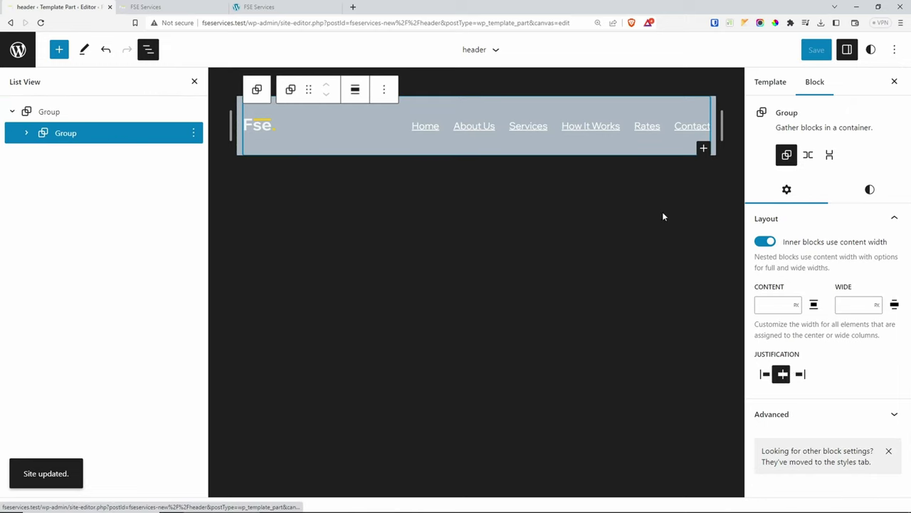
pyautogui.click(186, 11)
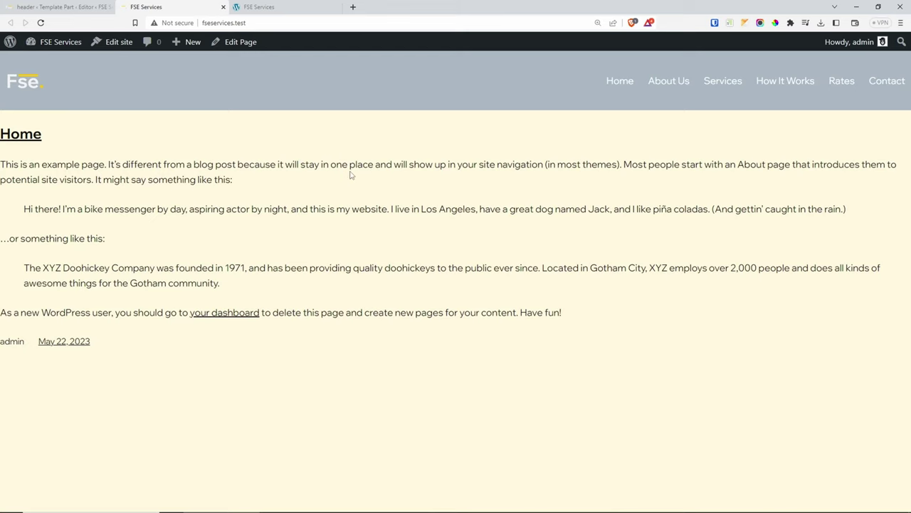
# Step: Reset zoom, move the Row out above the inner Group, save, and reload the front end
pyautogui.hotkey('ctrl', '-')
pyautogui.hotkey('ctrl', '-')
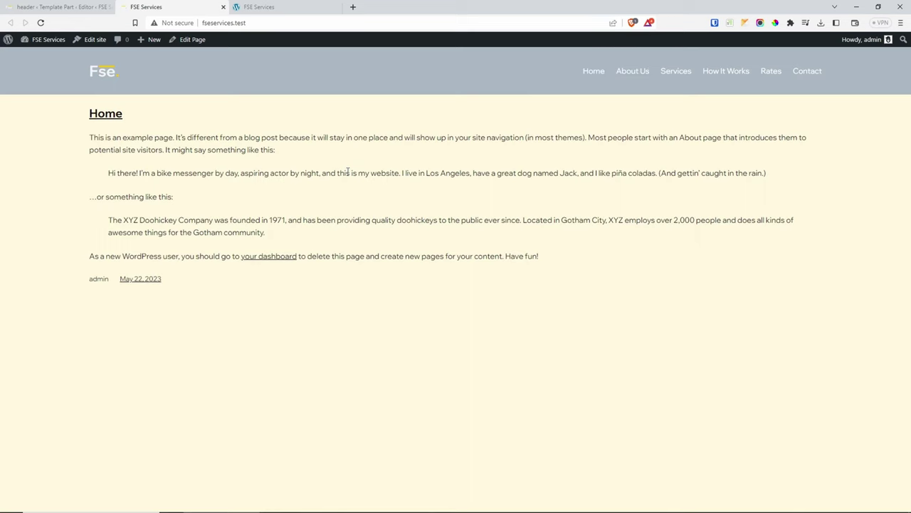
pyautogui.click(71, 6)
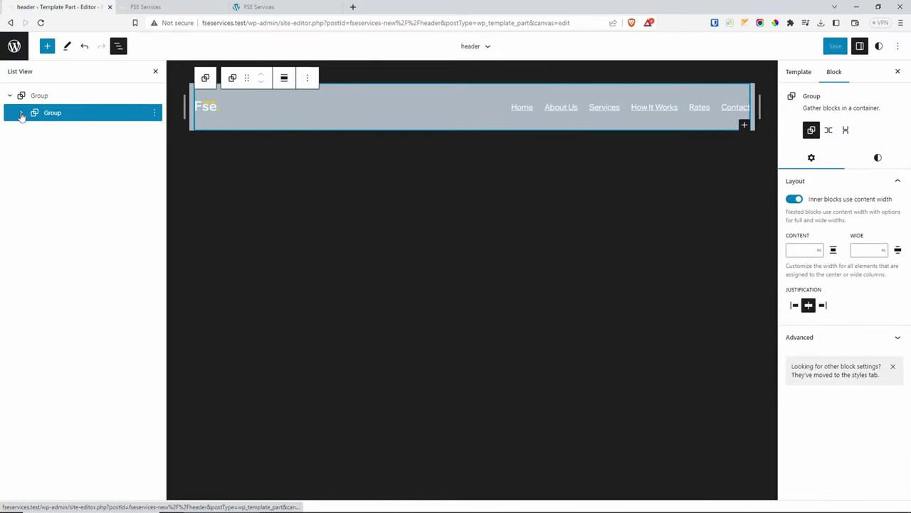
pyautogui.click(21, 114)
pyautogui.click(57, 131)
pyautogui.moveTo(73, 130); pyautogui.dragTo(78, 104)
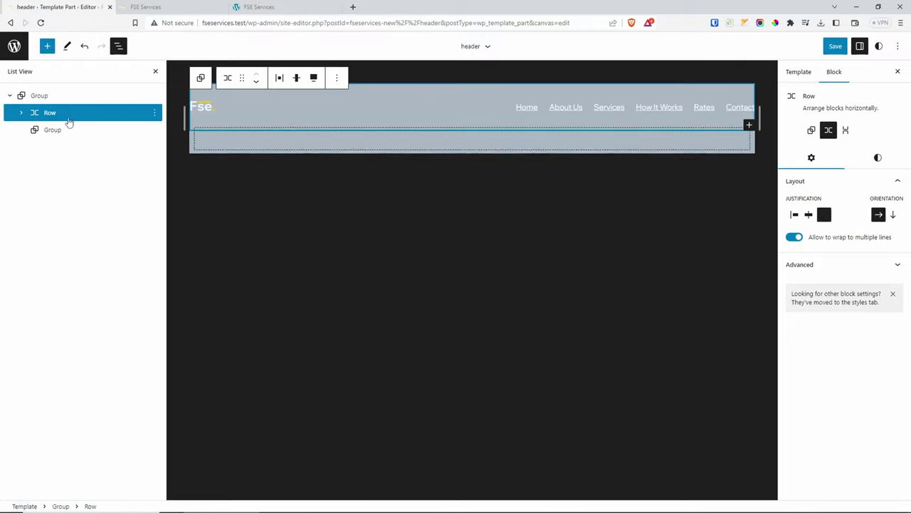
pyautogui.click(835, 46)
pyautogui.click(820, 47)
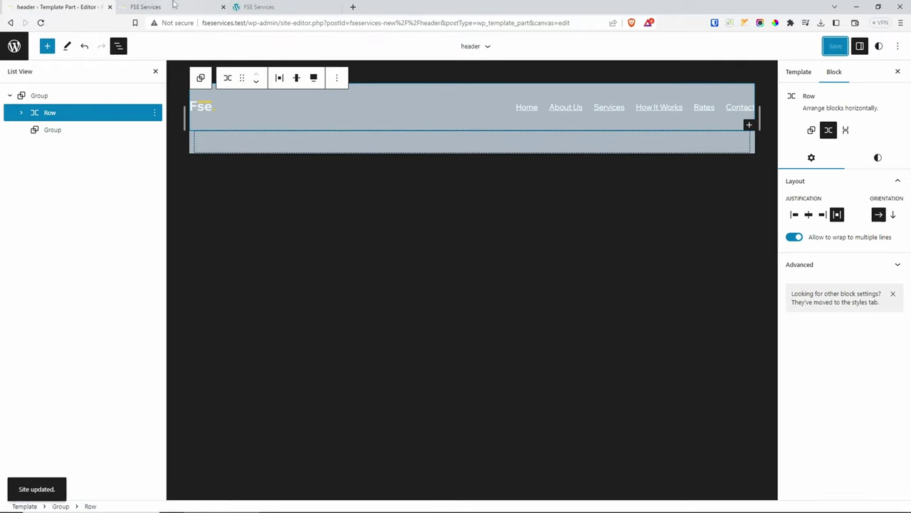
pyautogui.hotkey('ctrl', 'Tab')
pyautogui.press('F5')
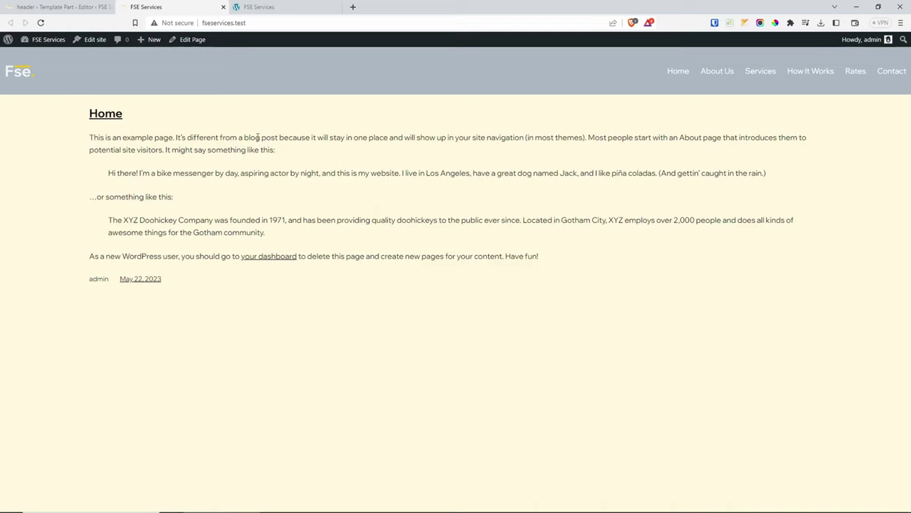
# Step: Move the Row inside the lower Group, collapse both Groups, and save the header
pyautogui.click(79, 6)
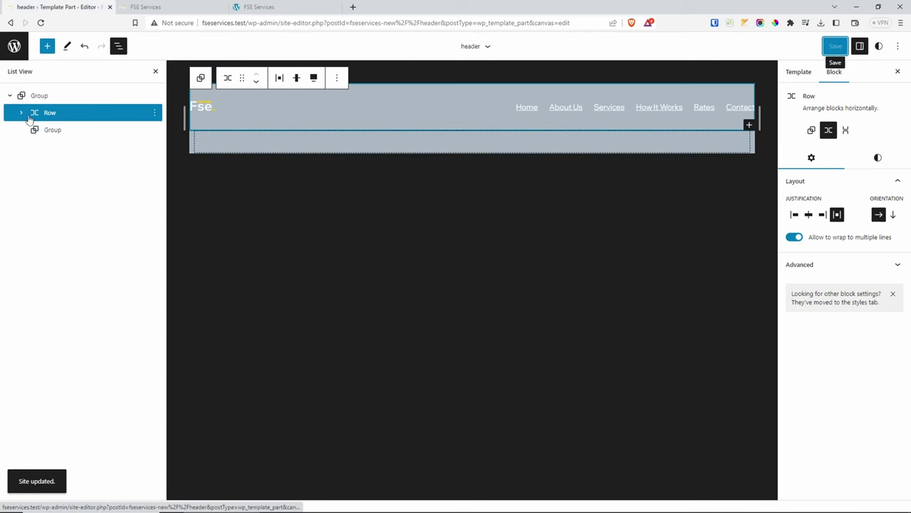
pyautogui.moveTo(45, 112)
pyautogui.mouseDown()
pyautogui.moveTo(87, 122)
pyautogui.moveTo(46, 105)
pyautogui.mouseUp()
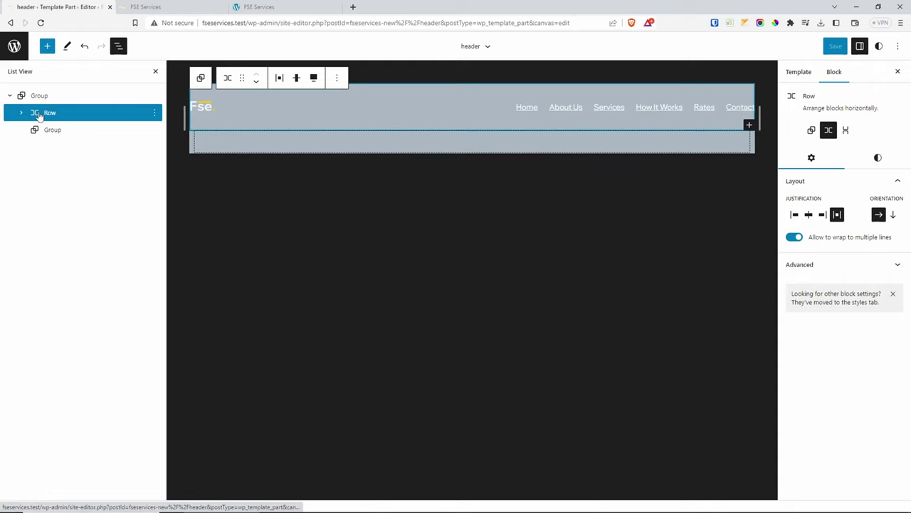
pyautogui.moveTo(39, 116); pyautogui.dragTo(107, 124)
pyautogui.click(22, 113)
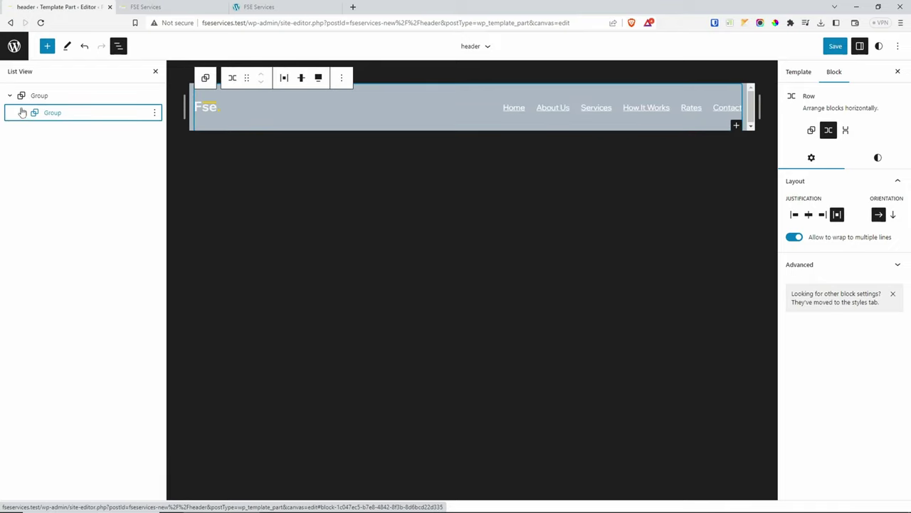
pyautogui.click(11, 96)
pyautogui.click(835, 46)
pyautogui.click(821, 46)
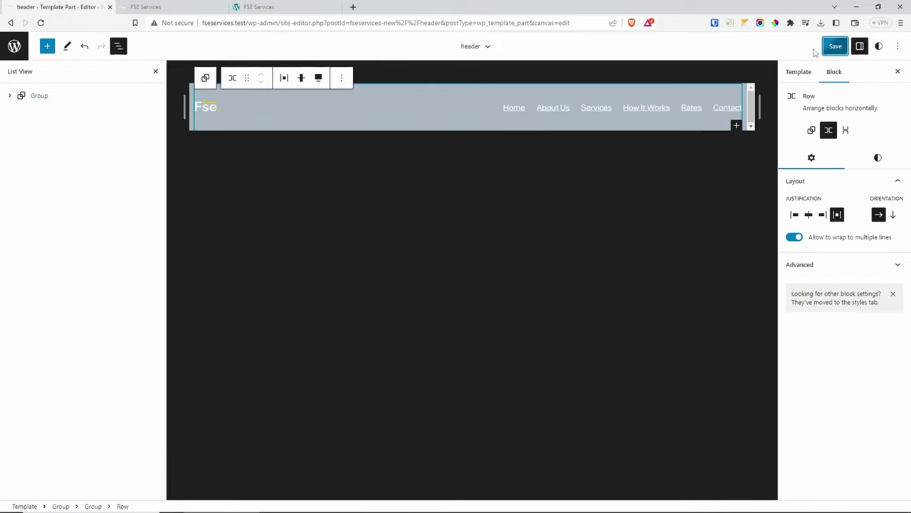
pyautogui.click(183, 9)
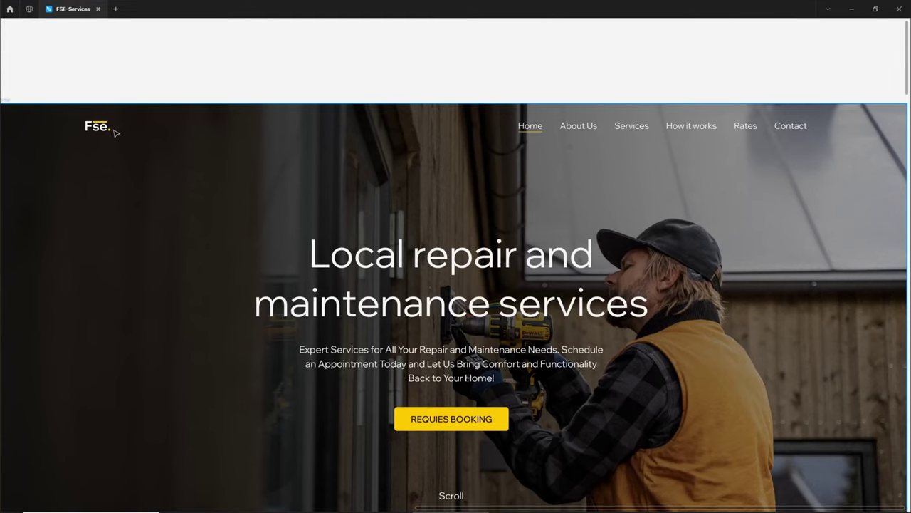
# Step: Scroll the reference FSE-Services site to inspect its header over the hero image
pyautogui.scroll(-1, 675, 190)
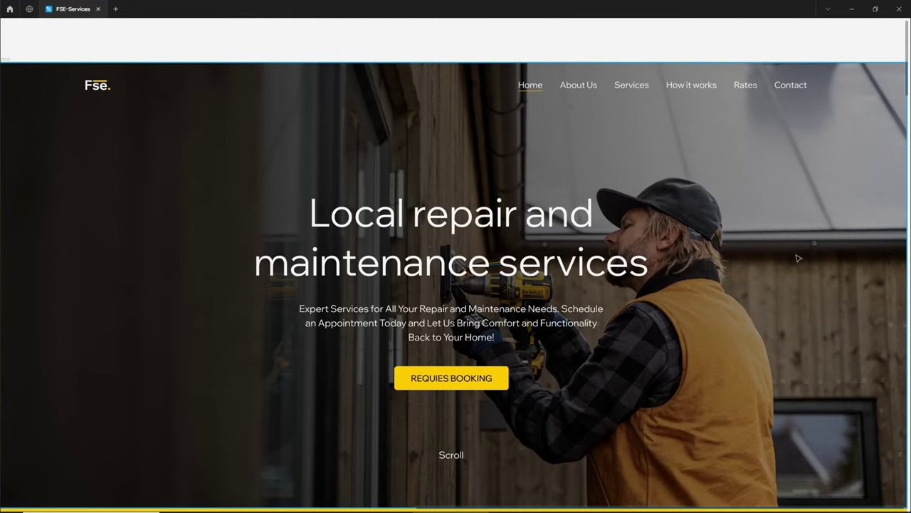
pyautogui.scroll(1, 809, 263)
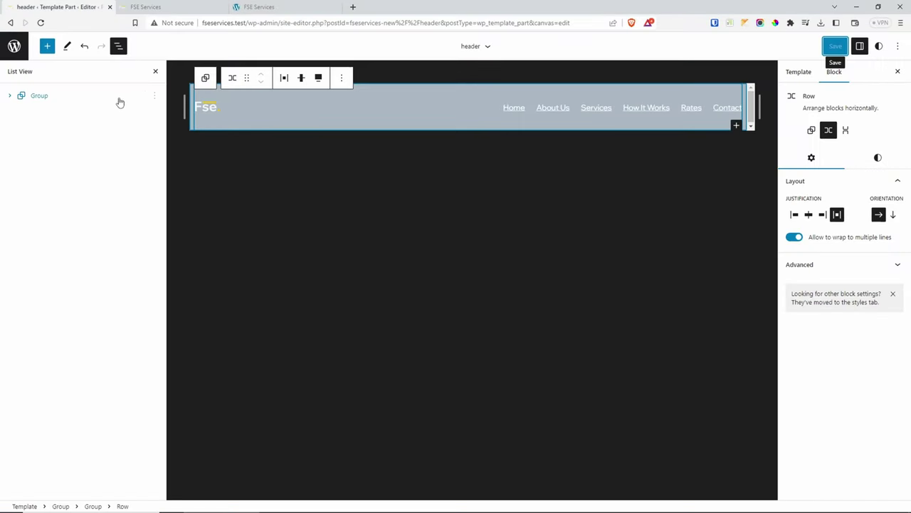
# Step: Clear the header Group's grey background colour and save the site
pyautogui.click(72, 94)
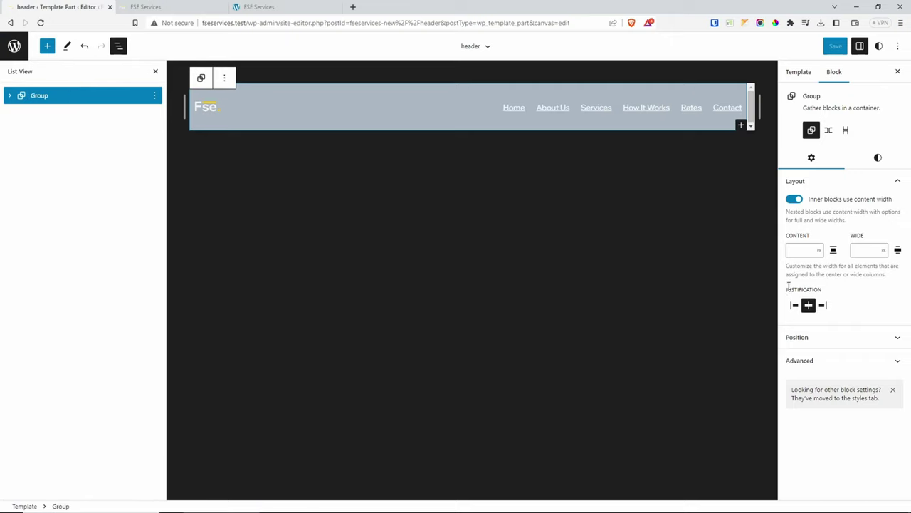
pyautogui.click(875, 158)
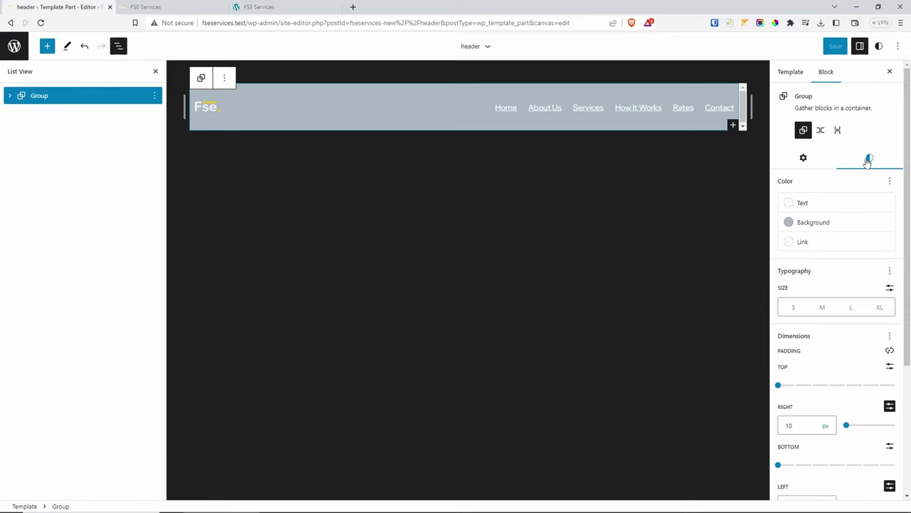
pyautogui.click(830, 225)
pyautogui.click(725, 334)
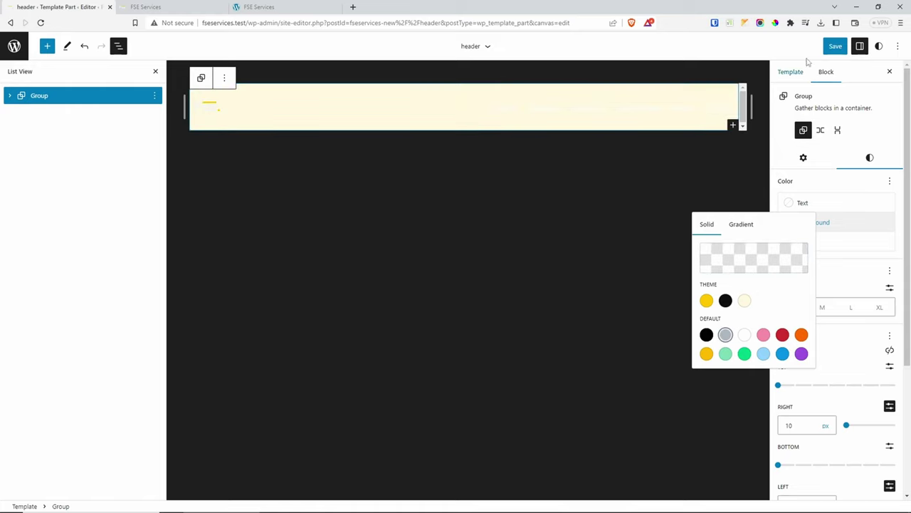
pyautogui.click(831, 46)
pyautogui.click(828, 45)
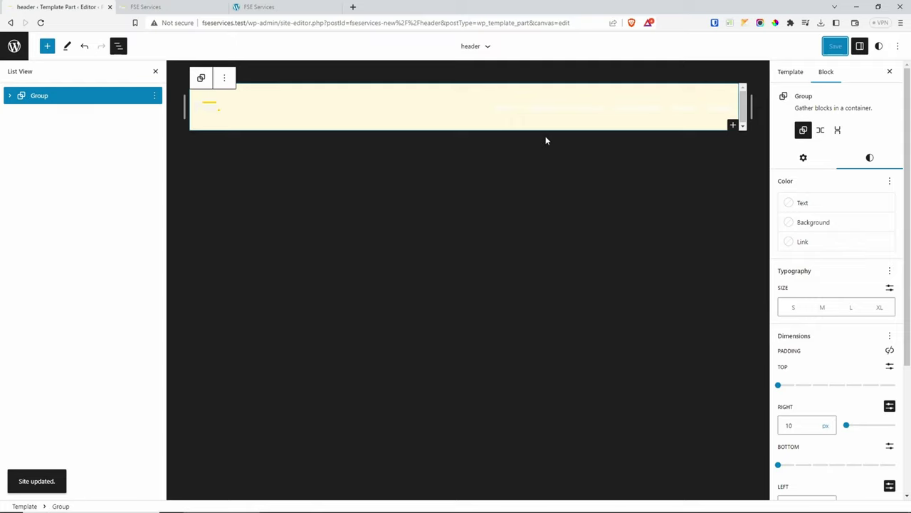
# Step: Keep the header Group's position setting at Default
pyautogui.click(43, 95)
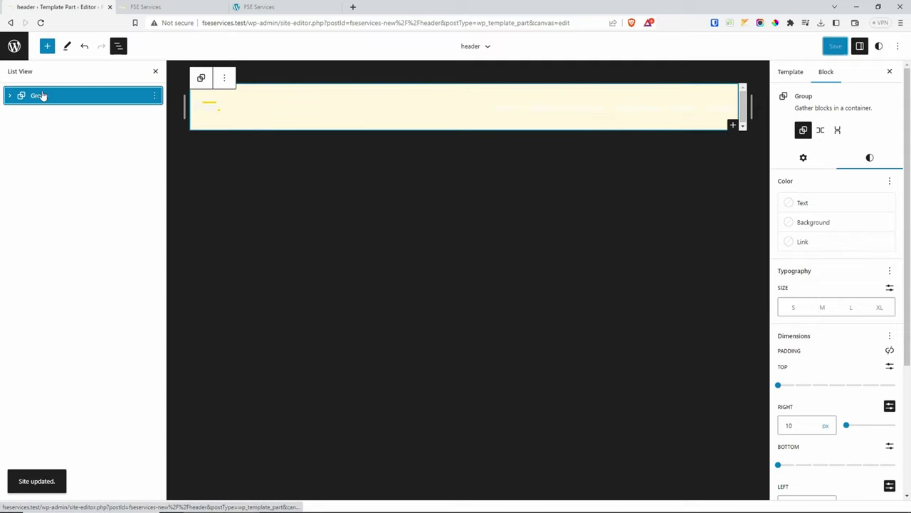
pyautogui.click(803, 158)
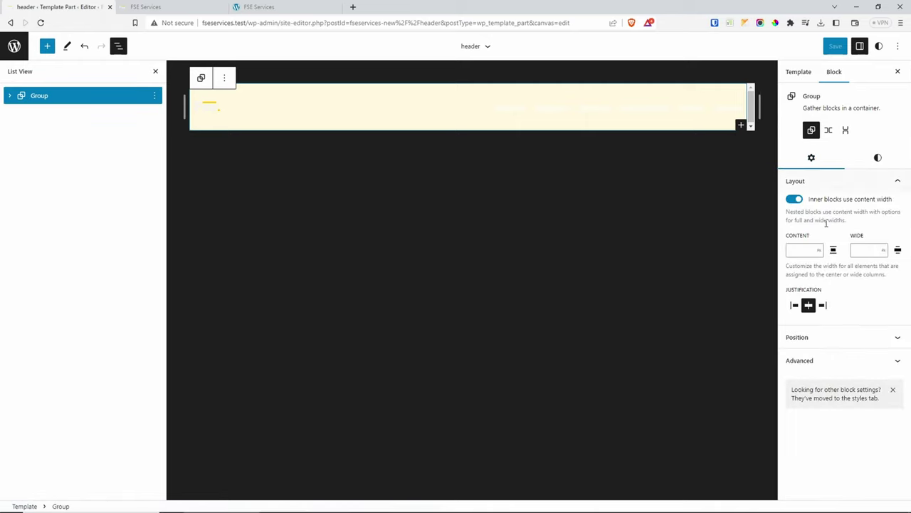
pyautogui.click(853, 339)
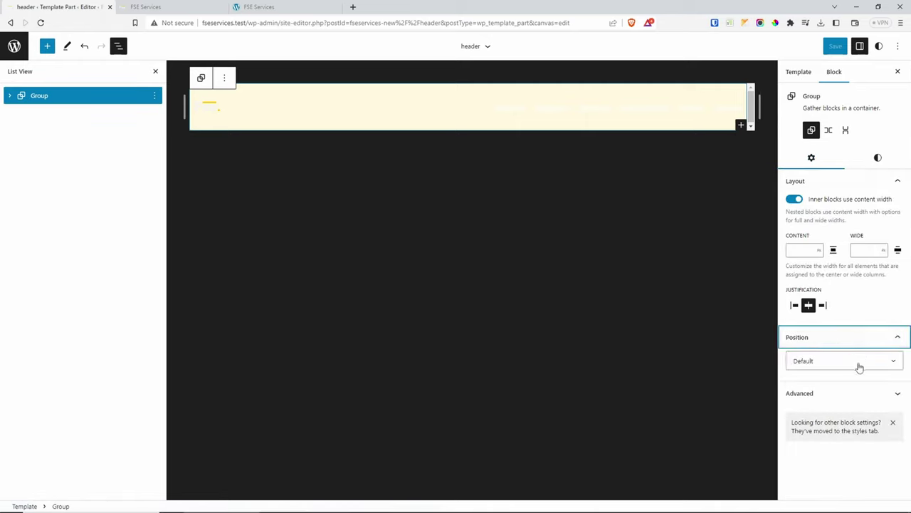
pyautogui.click(856, 368)
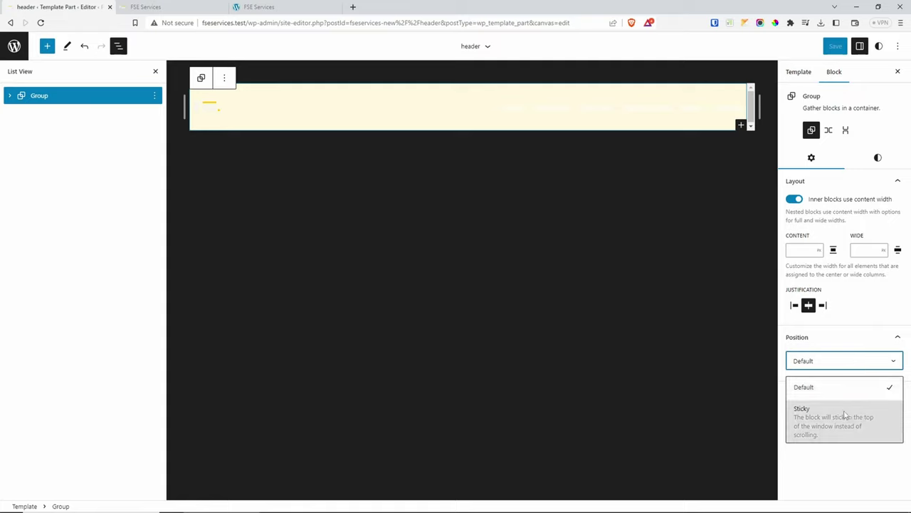
pyautogui.click(879, 356)
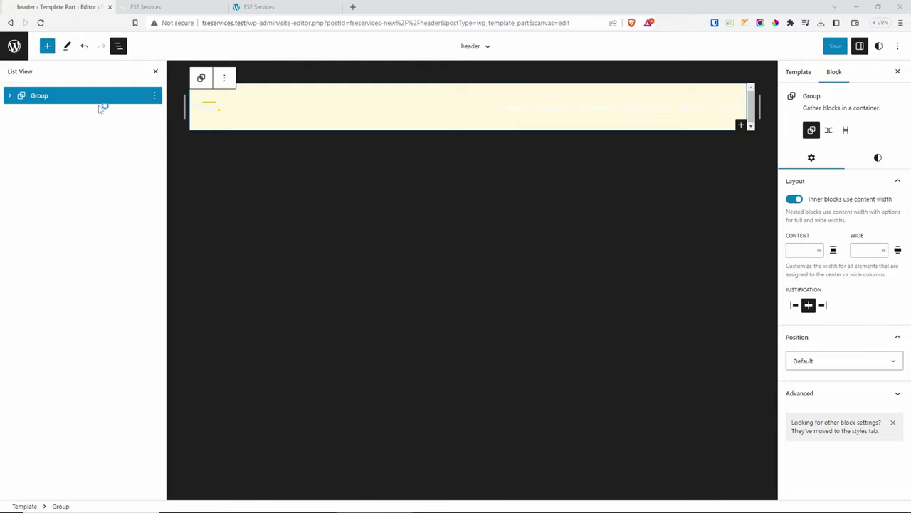
pyautogui.click(21, 96)
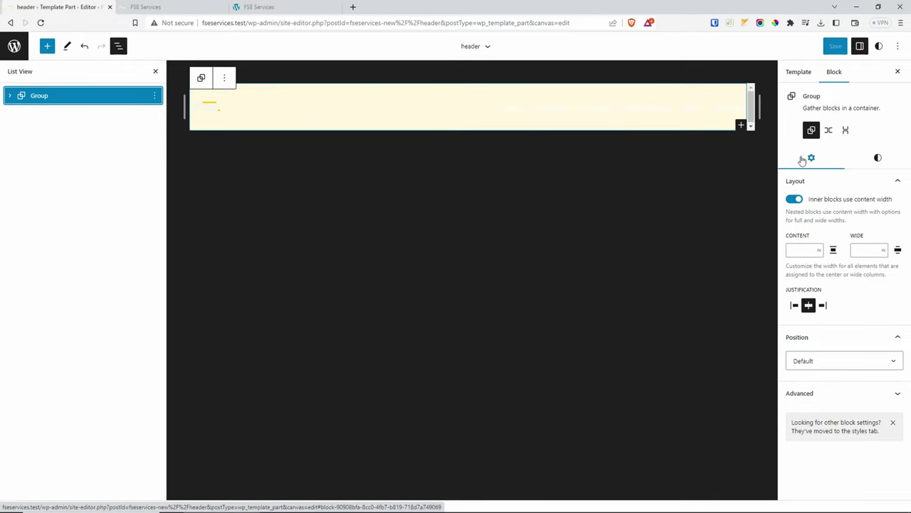
pyautogui.click(841, 395)
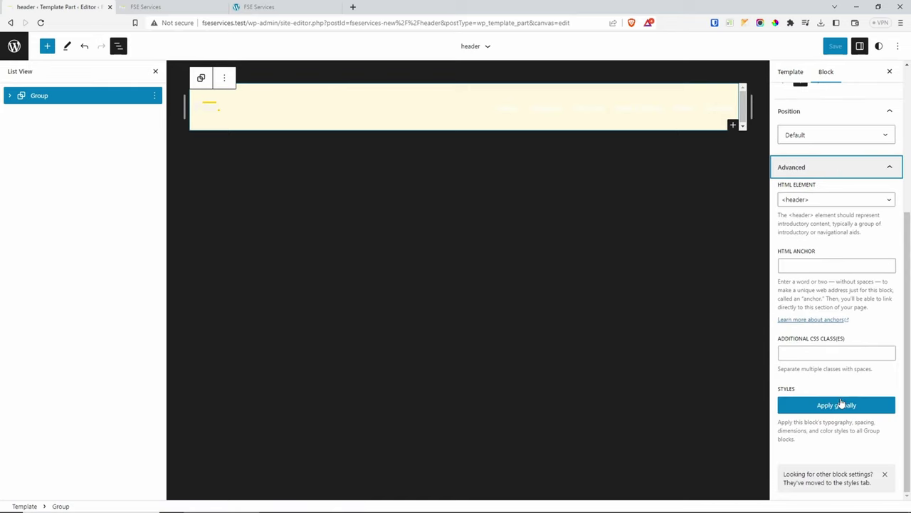
# Step: Add the CSS class fse-custom-header to the header Group and save with Ctrl+S
pyautogui.click(813, 356)
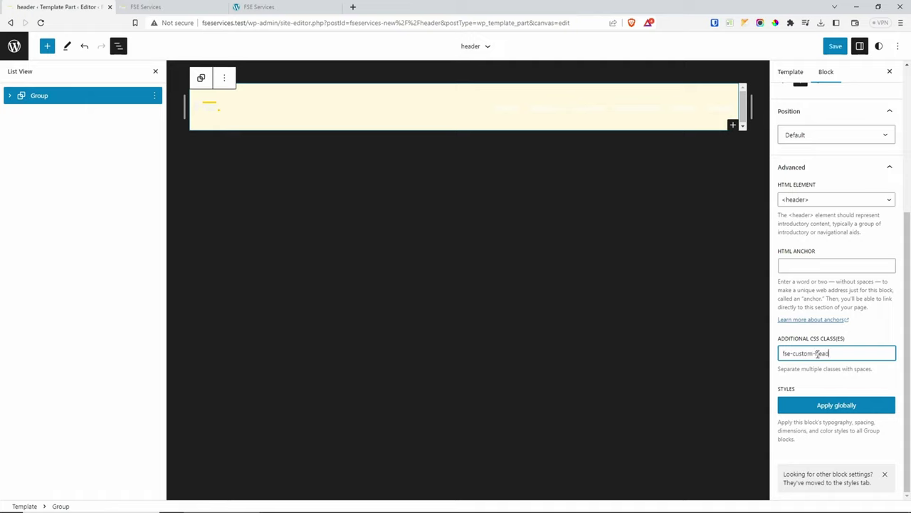
pyautogui.write('fse-custom-header')
pyautogui.hotkey('ctrl', '+')
pyautogui.hotkey('ctrl', '+')
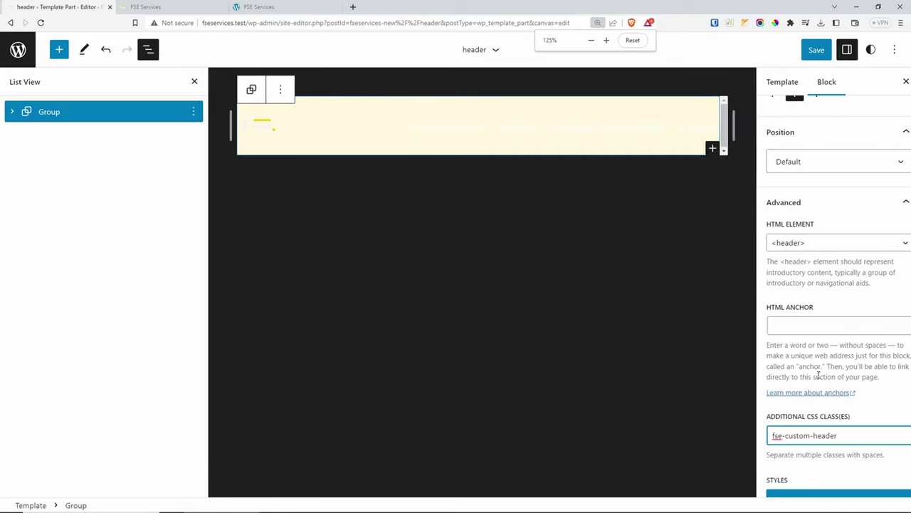
pyautogui.scroll(-2, 831, 410)
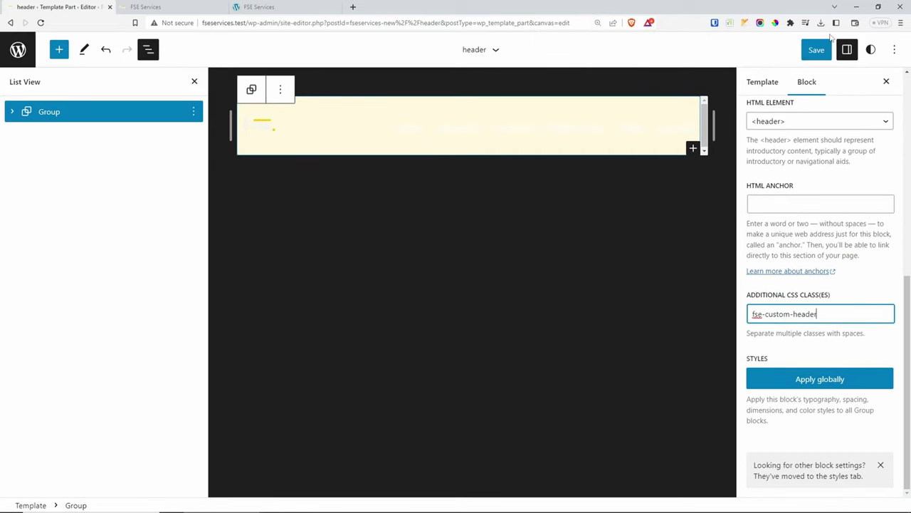
pyautogui.moveTo(832, 314); pyautogui.dragTo(714, 285)
pyautogui.hotkey('ctrl', 's')
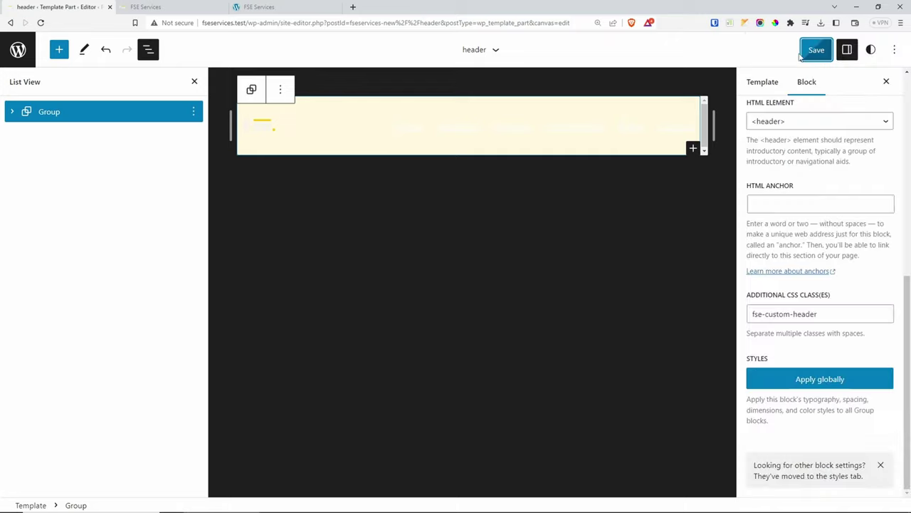
pyautogui.hotkey('ctrl', 'Tab')
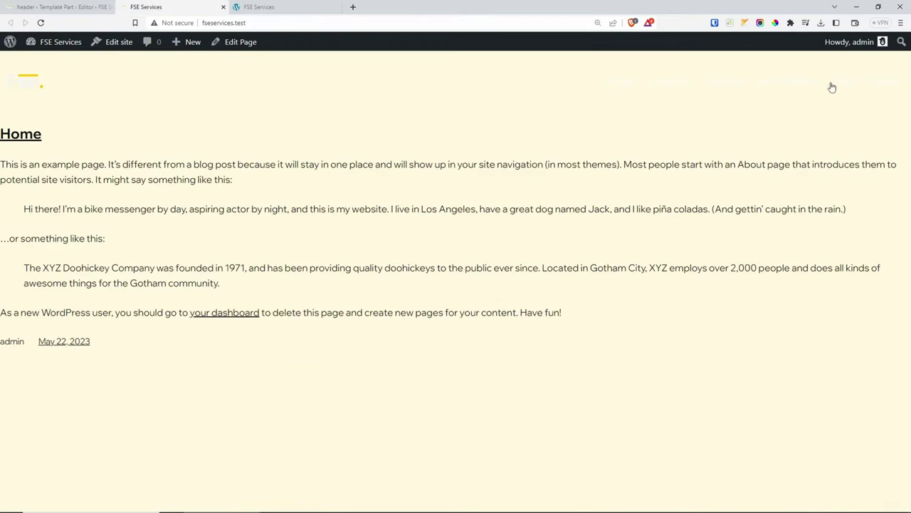
# Step: Reset the front-end page zoom to 100% and switch to style.css in VS Code
pyautogui.hotkey('ctrl', '0')
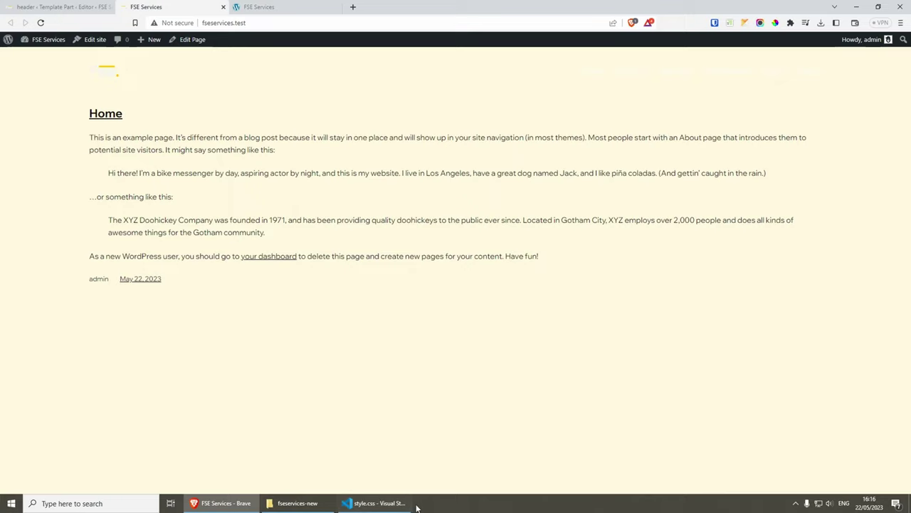
pyautogui.click(374, 508)
# Step: Start a .fse-custom-header rule in style.css with position: absolute
pyautogui.press('Return')
pyautogui.press('Return')
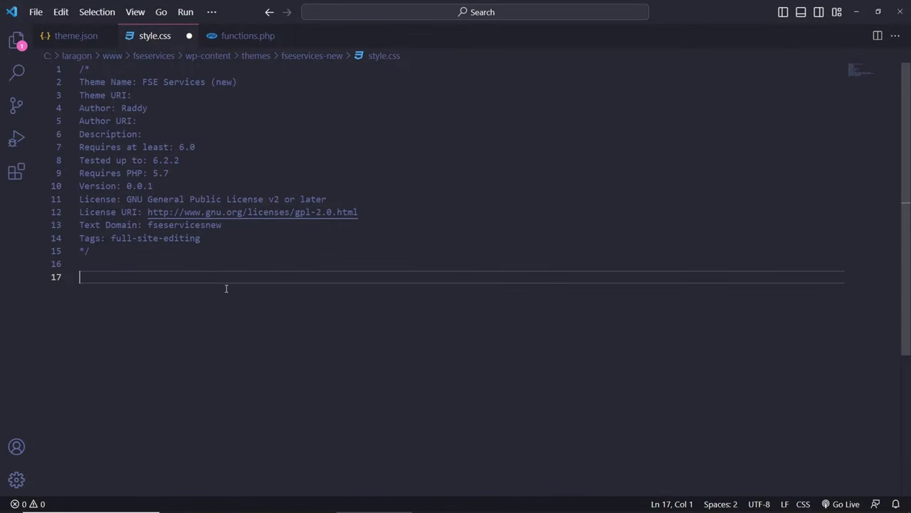
pyautogui.write('.fse-custom-header')
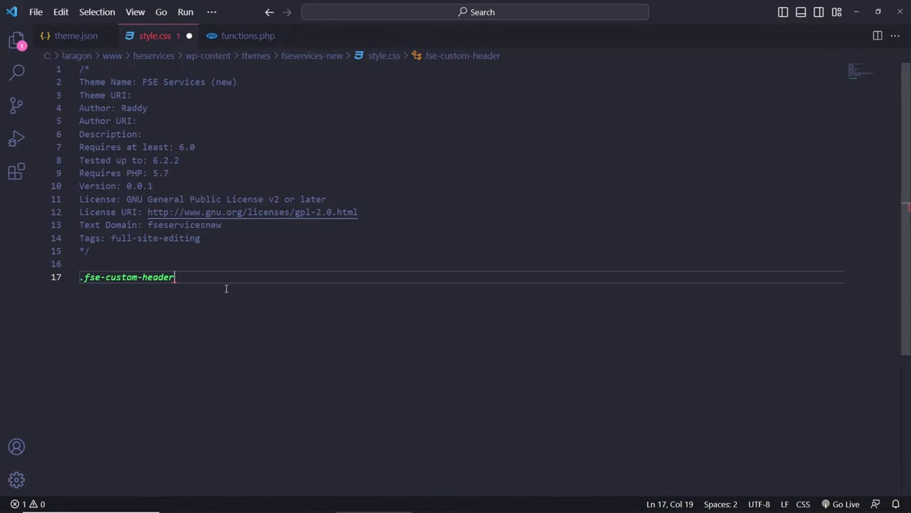
pyautogui.write(' {')
pyautogui.press('Return')
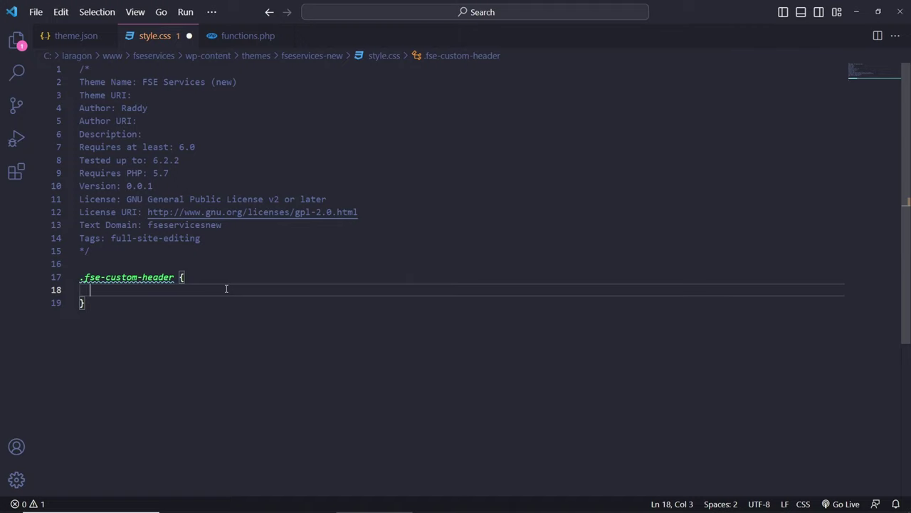
pyautogui.write('pos')
pyautogui.press('Return')
pyautogui.press('Left')
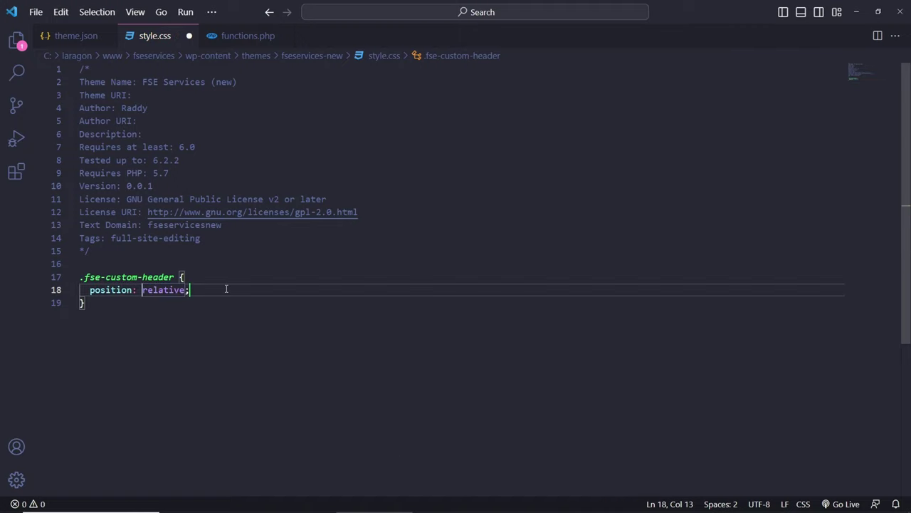
pyautogui.write('a')
pyautogui.hotkey('ctrl', 'shift', 'Right')
pyautogui.press('BackSpace')
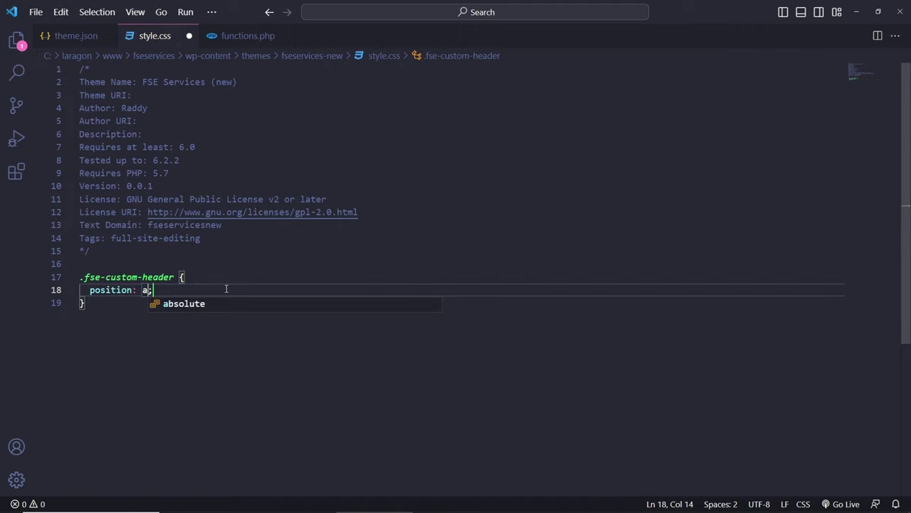
pyautogui.press('Return')
pyautogui.press('End')
# Step: Add top: 0, left: 0 and right: 0 declarations to the rule
pyautogui.press('Return')
pyautogui.write('top')
pyautogui.press('Return')
pyautogui.write('0')
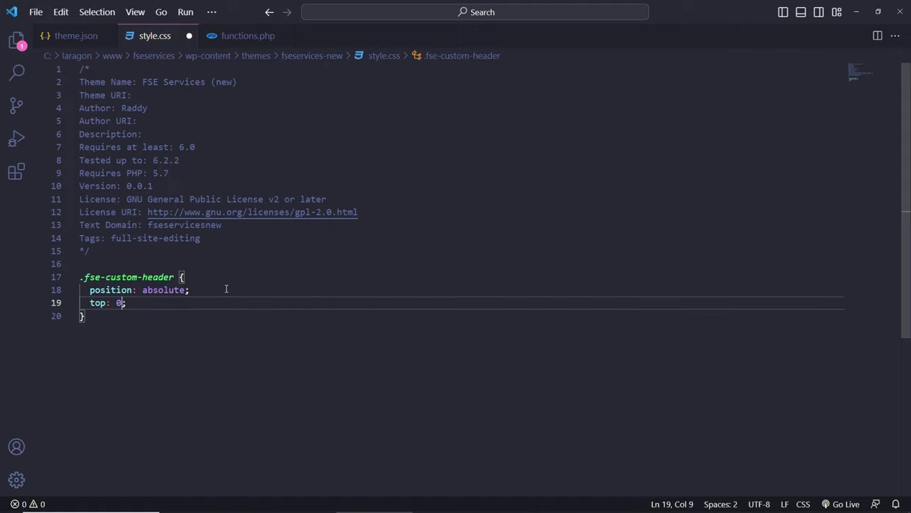
pyautogui.press('End')
pyautogui.press('Return')
pyautogui.write('le')
pyautogui.press('Return')
pyautogui.write('0')
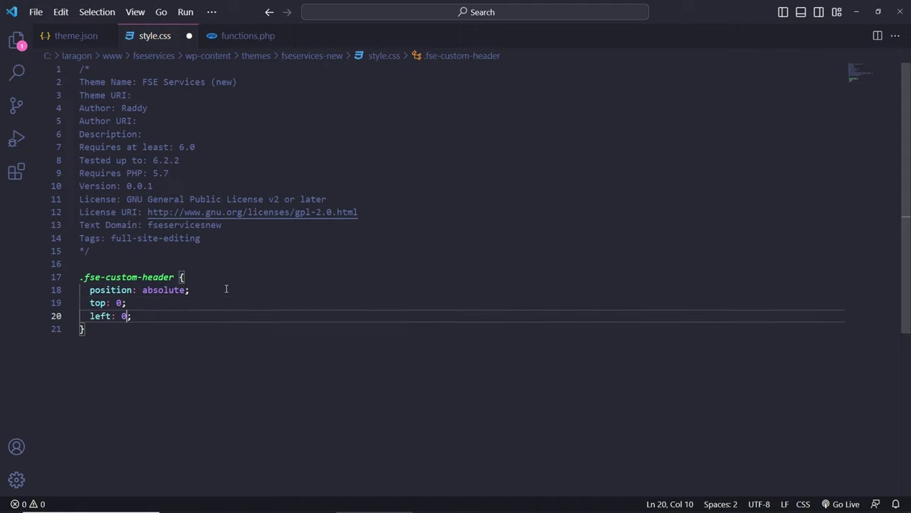
pyautogui.press('Return')
pyautogui.write('rig')
pyautogui.press('Return')
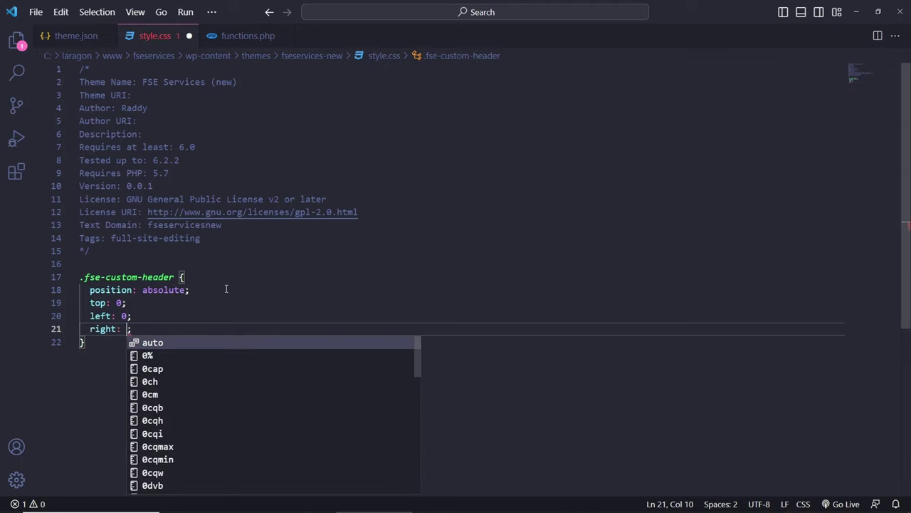
pyautogui.write('9')
pyautogui.press('BackSpace')
pyautogui.write('0')
pyautogui.press('End')
# Step: Add z-index: 2 to the rule and save style.css
pyautogui.press('Return')
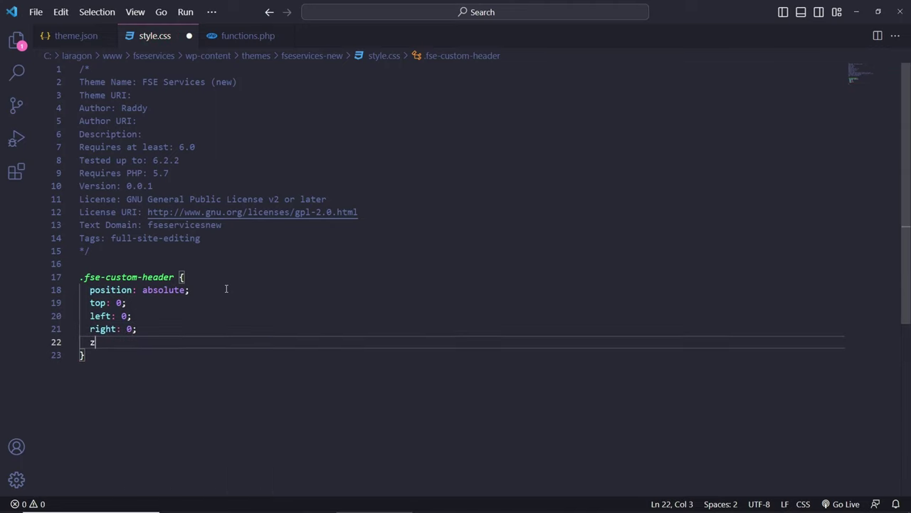
pyautogui.write('z')
pyautogui.press('Return')
pyautogui.write('2;')
pyautogui.hotkey('ctrl', 's')
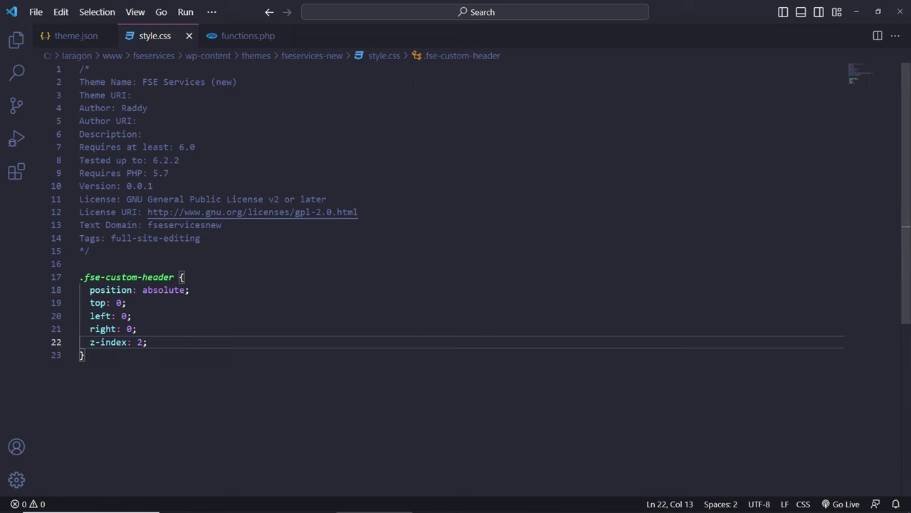
pyautogui.click(222, 504)
# Step: Reload the FSE Services home page and highlight the header to reveal its white nav links
pyautogui.press('F5')
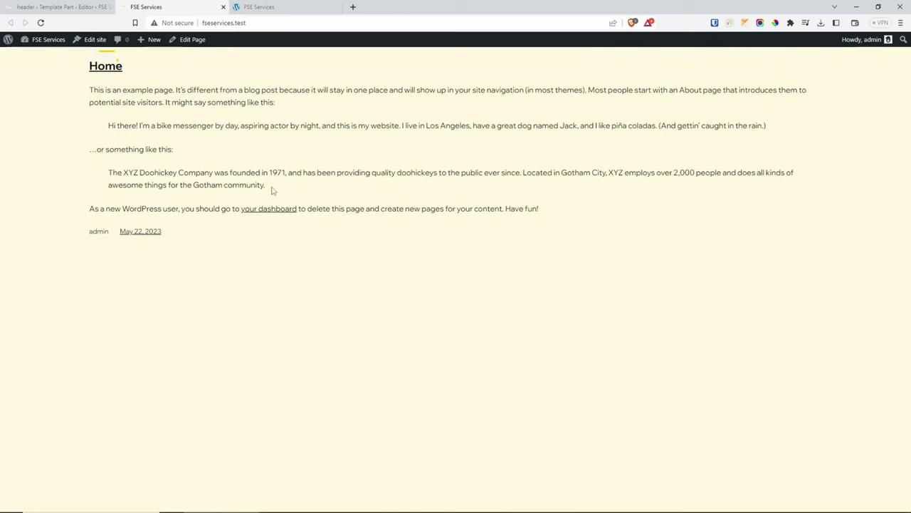
pyautogui.moveTo(67, 57); pyautogui.dragTo(830, 59)
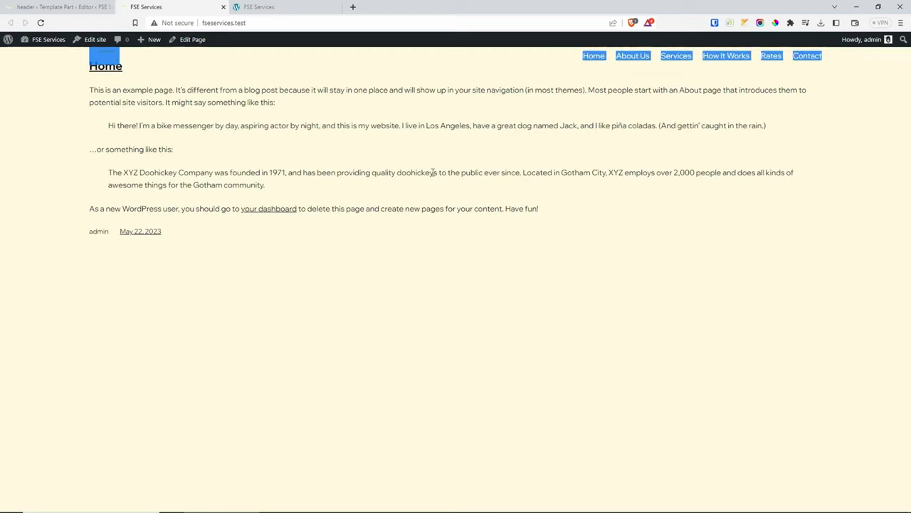
pyautogui.click(317, 163)
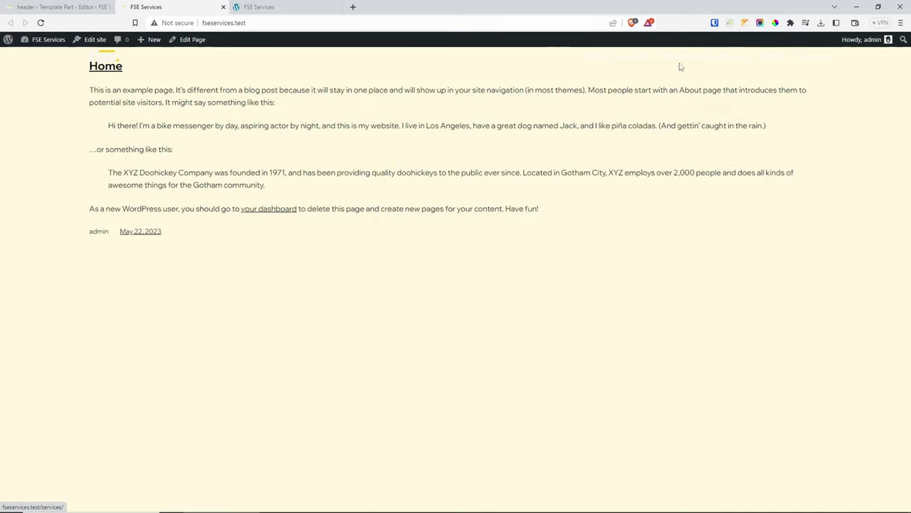
# Step: Preview the home page at 334 px in DevTools responsive mode with the mobile menu overlay open
pyautogui.rightClick(413, 156)
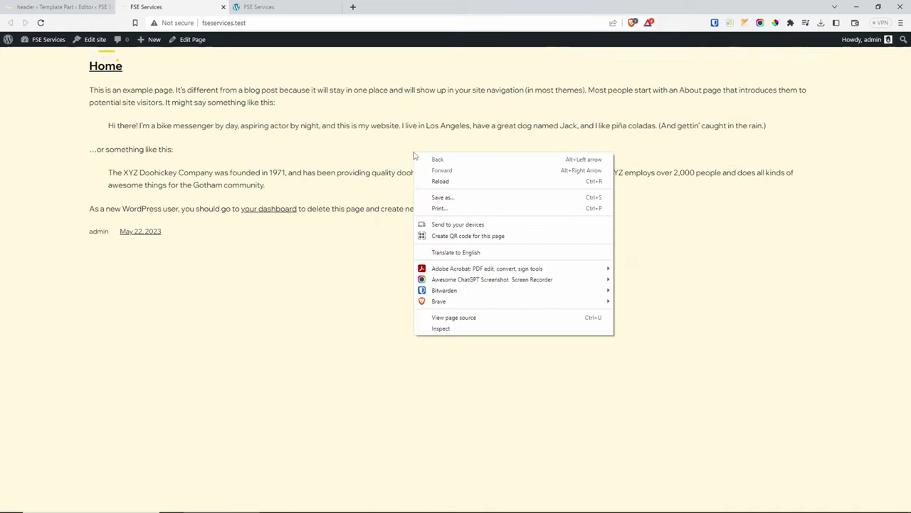
pyautogui.click(441, 329)
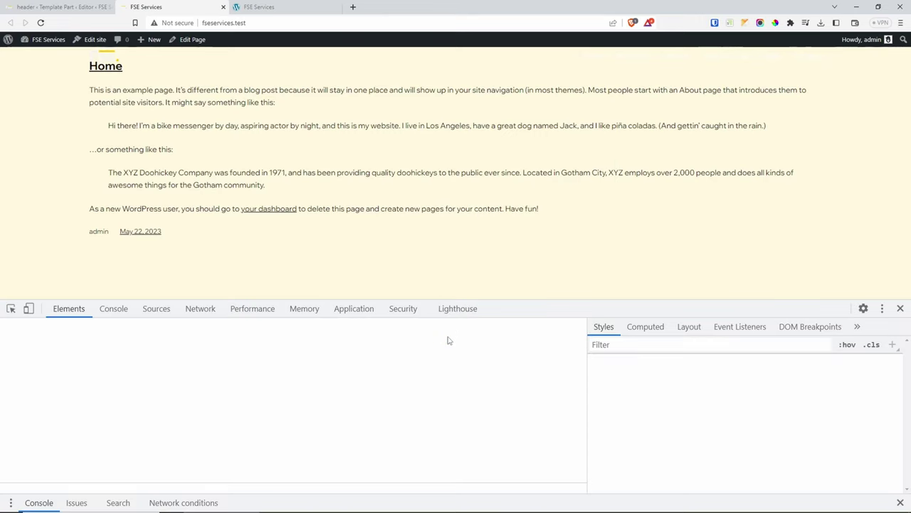
pyautogui.click(29, 308)
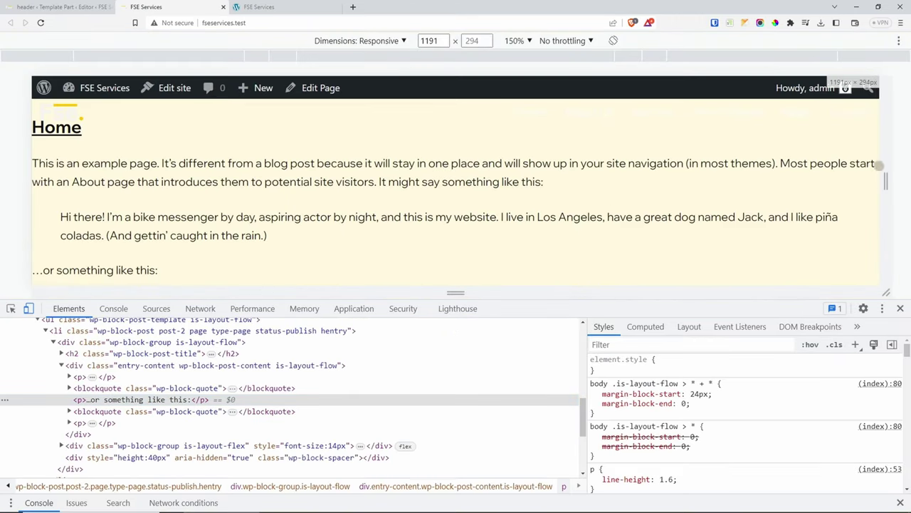
pyautogui.moveTo(879, 142); pyautogui.dragTo(570, 170)
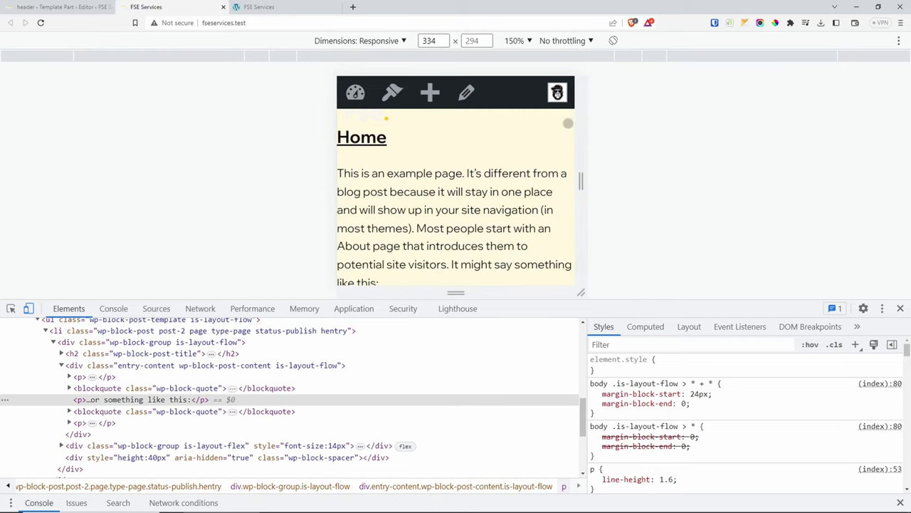
pyautogui.click(563, 118)
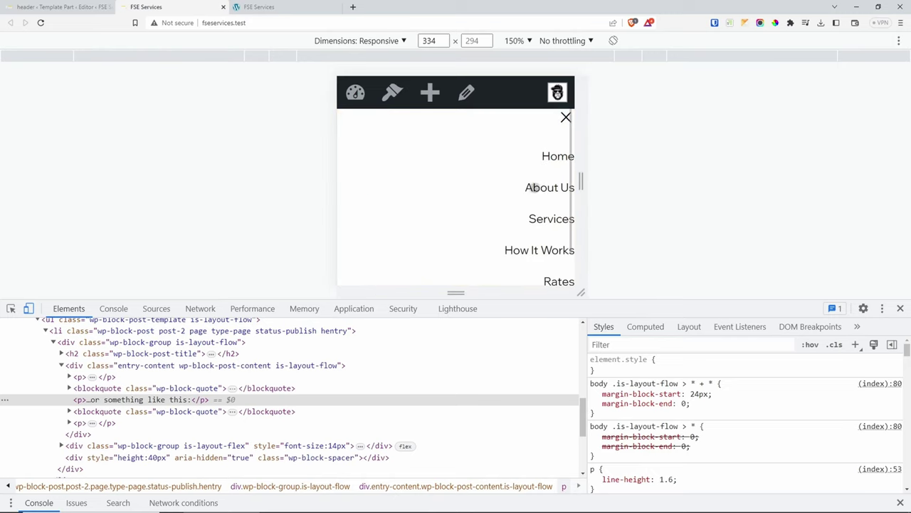
pyautogui.scroll(-1, 532, 191)
pyautogui.scroll(1, 532, 198)
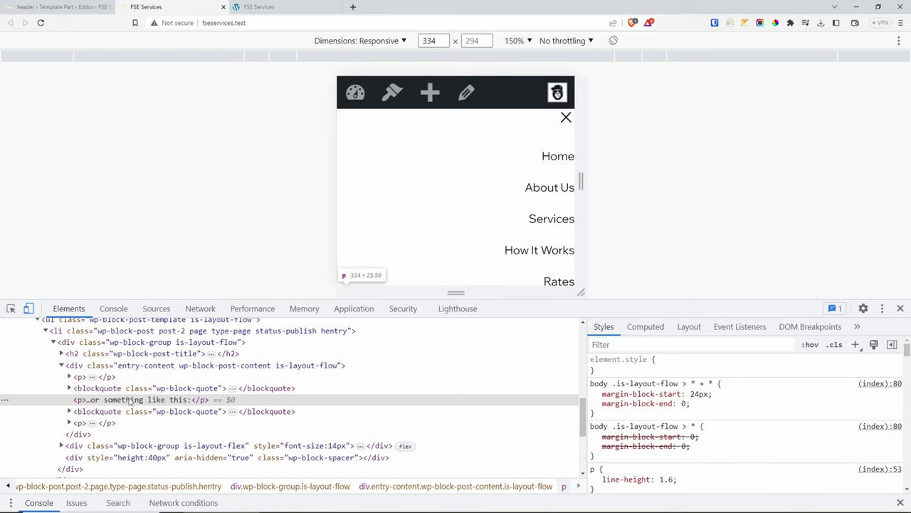
pyautogui.click(54, 7)
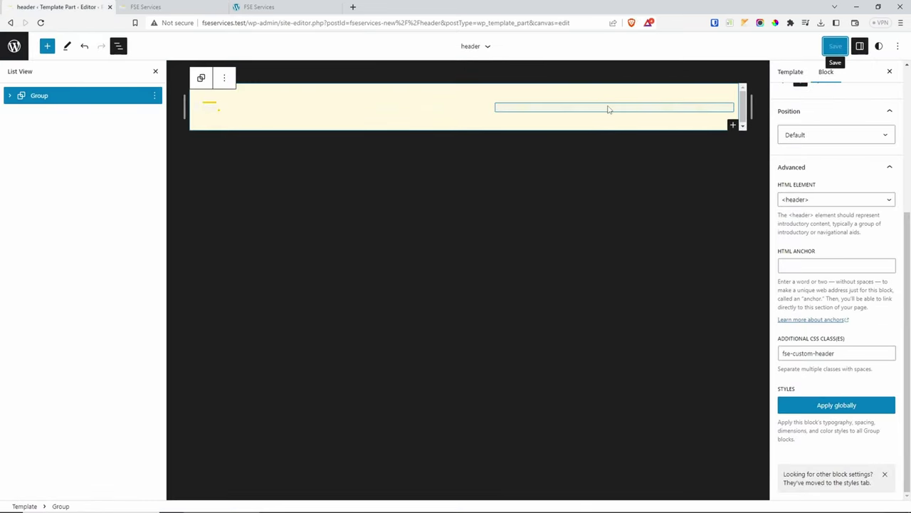
# Step: Add the additional CSS class main-nav to the header's Navigation block
pyautogui.click(608, 107)
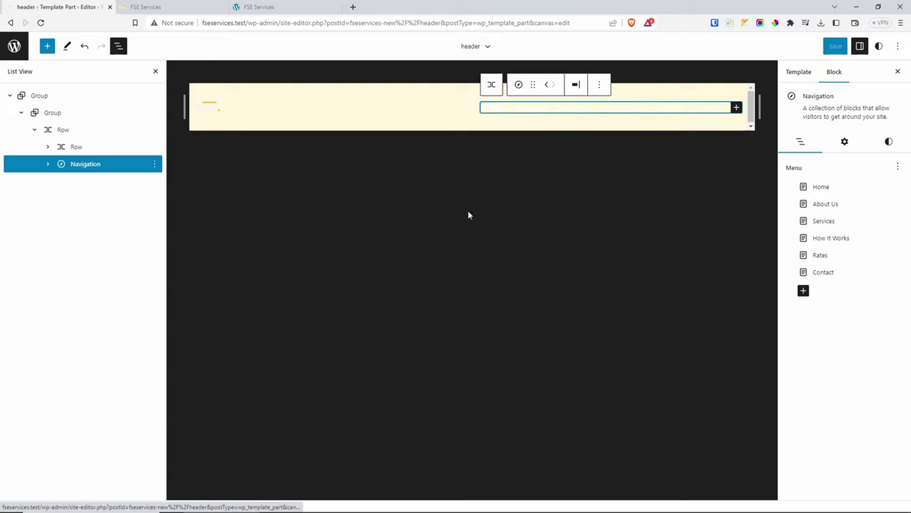
pyautogui.click(846, 143)
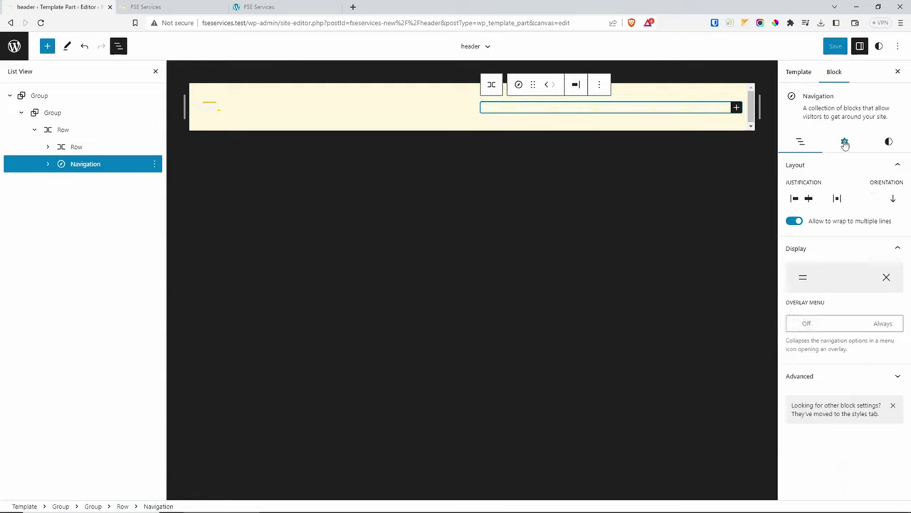
pyautogui.click(830, 371)
pyautogui.click(828, 355)
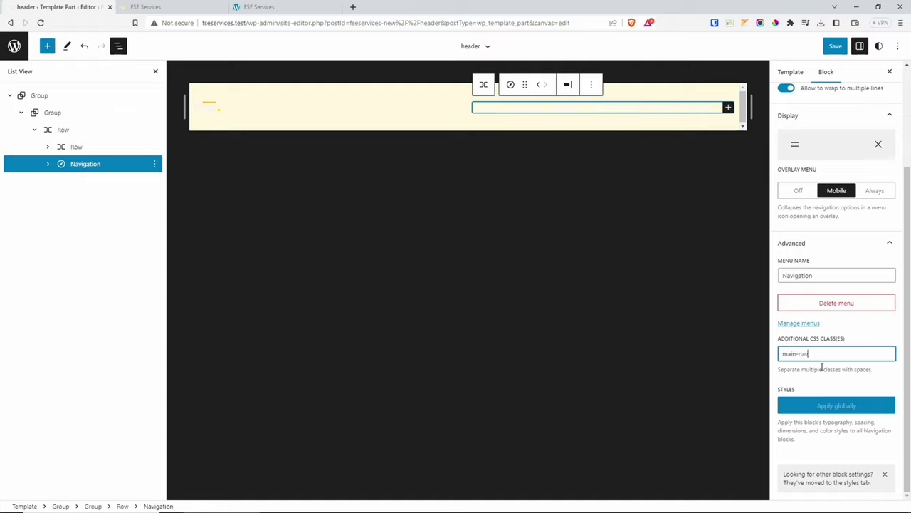
pyautogui.hotkey('ctrl', 'a')
# Step: Save the header template part
pyautogui.click(835, 46)
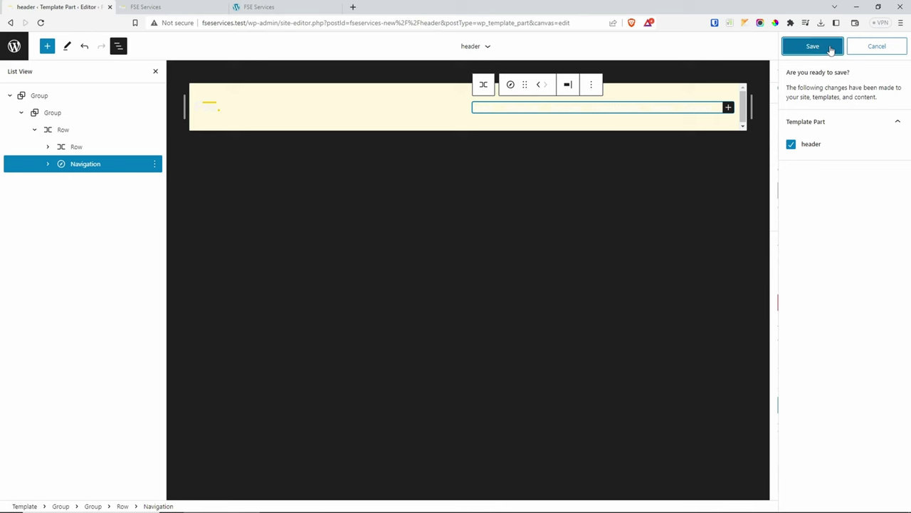
pyautogui.click(833, 48)
pyautogui.click(189, 6)
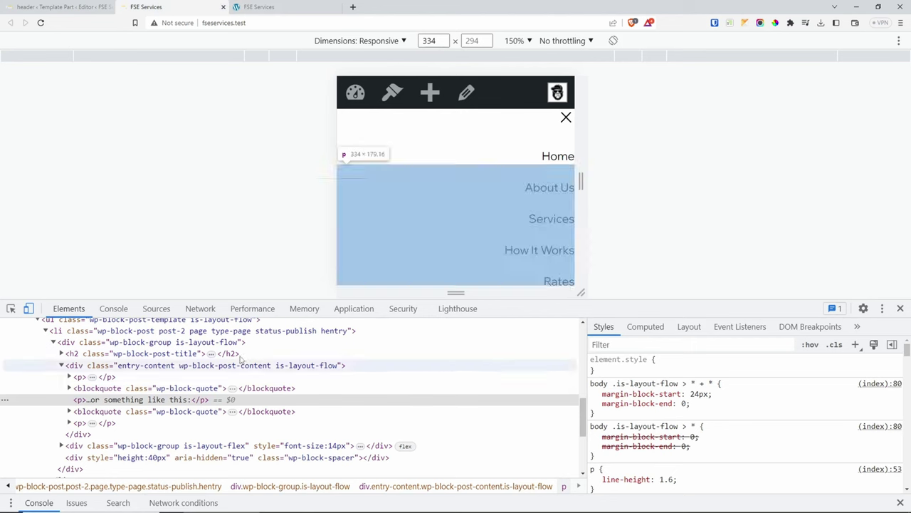
# Step: Inspect the hamburger toggle, then open and close the overlay to watch is-menu-open appear
pyautogui.scroll(1, 271, 434)
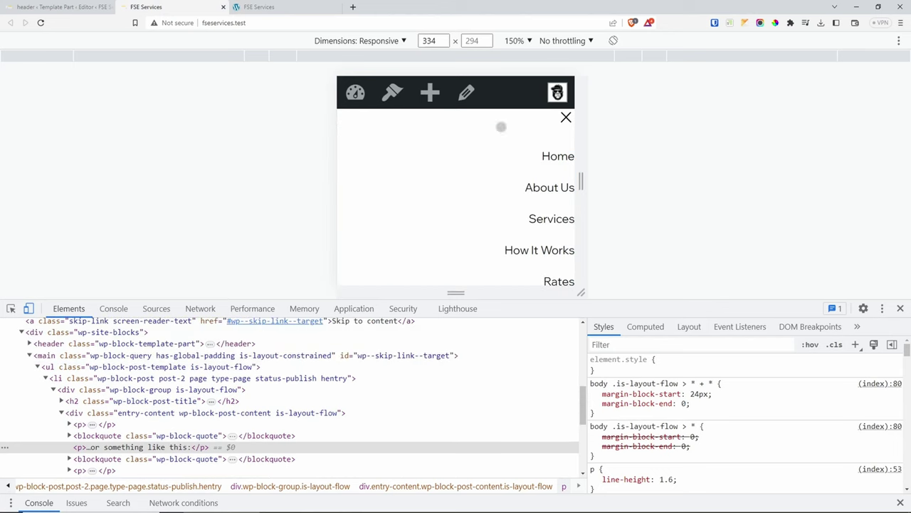
pyautogui.click(572, 115)
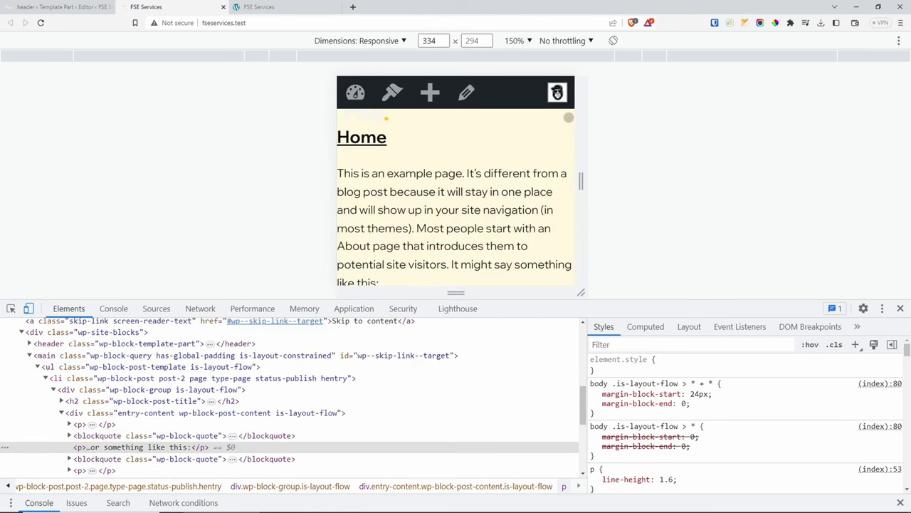
pyautogui.hotkey('ctrl', 'shift', 'c')
pyautogui.click(562, 117)
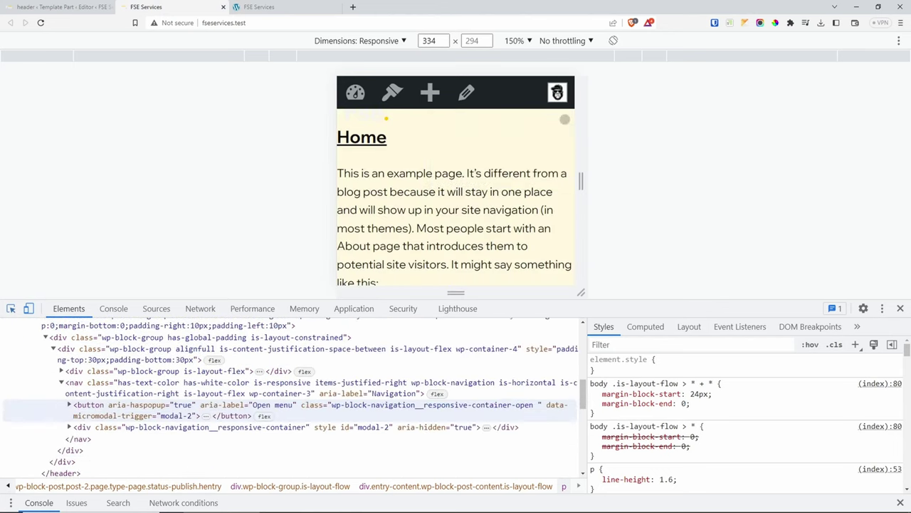
pyautogui.click(563, 116)
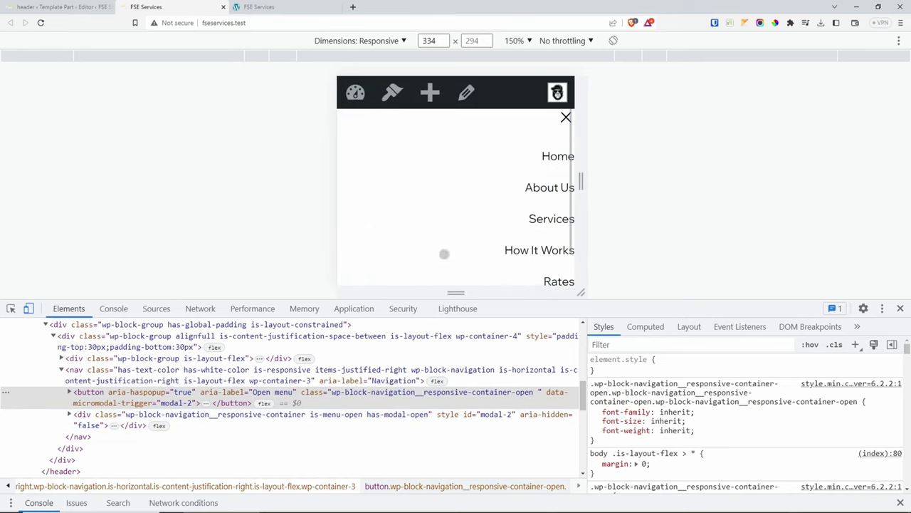
pyautogui.click(386, 118)
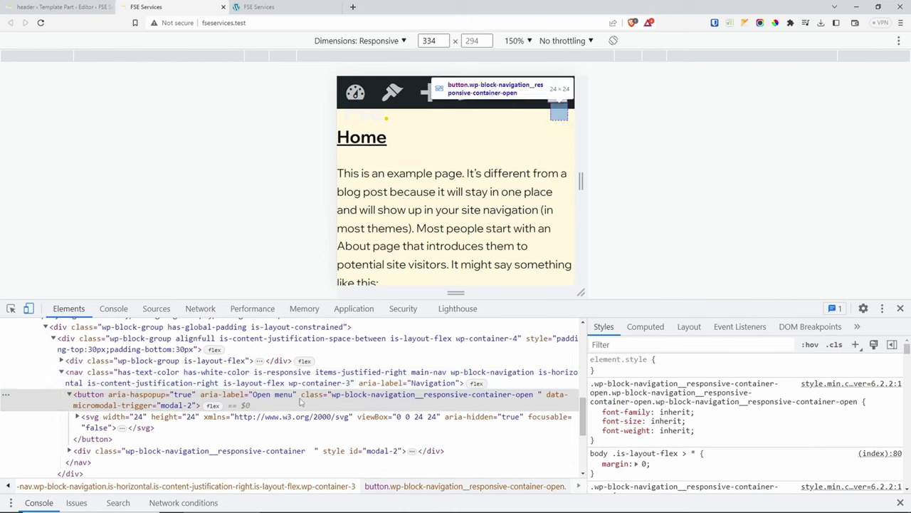
pyautogui.click(557, 116)
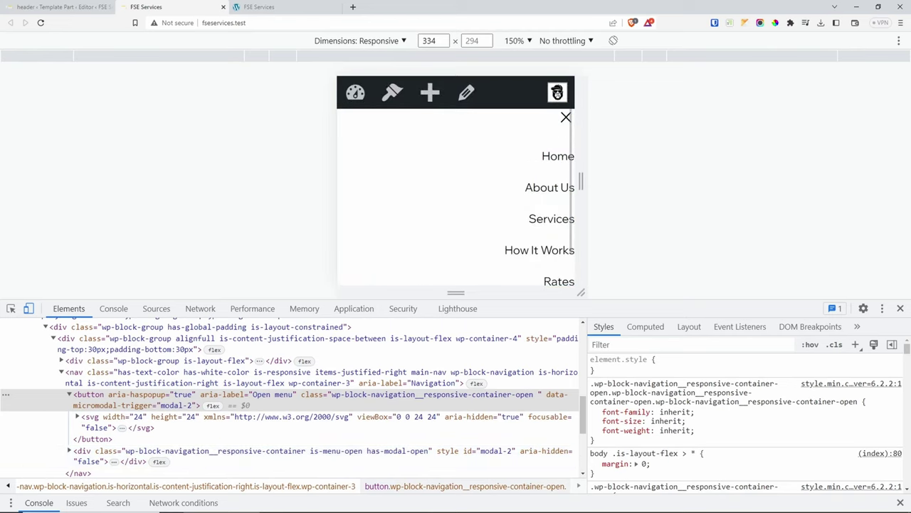
pyautogui.click(373, 508)
# Step: Below the .fse-custom-header rule, start a new rule with selector .main-nav .is-menu-open
pyautogui.scroll(-3, 258, 350)
pyautogui.click(149, 232)
pyautogui.press('Return')
pyautogui.press('Return')
pyautogui.press('Return')
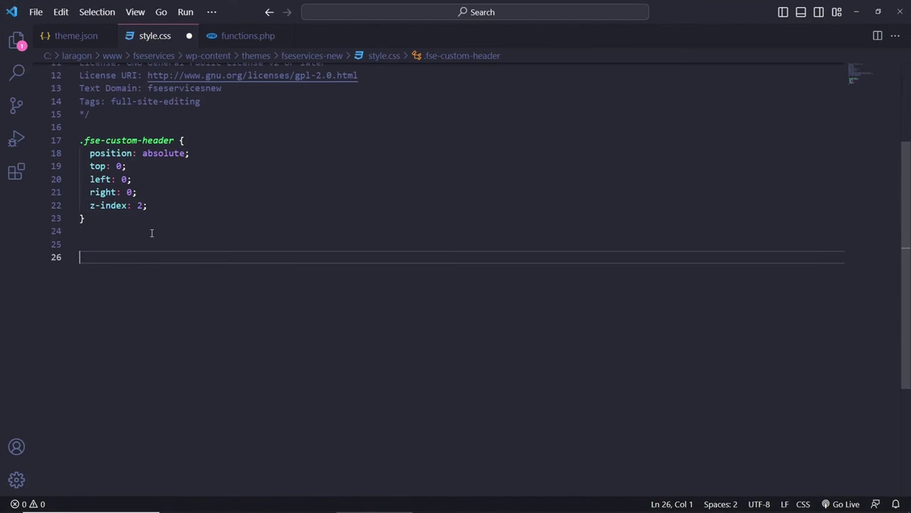
pyautogui.write('.main-nav')
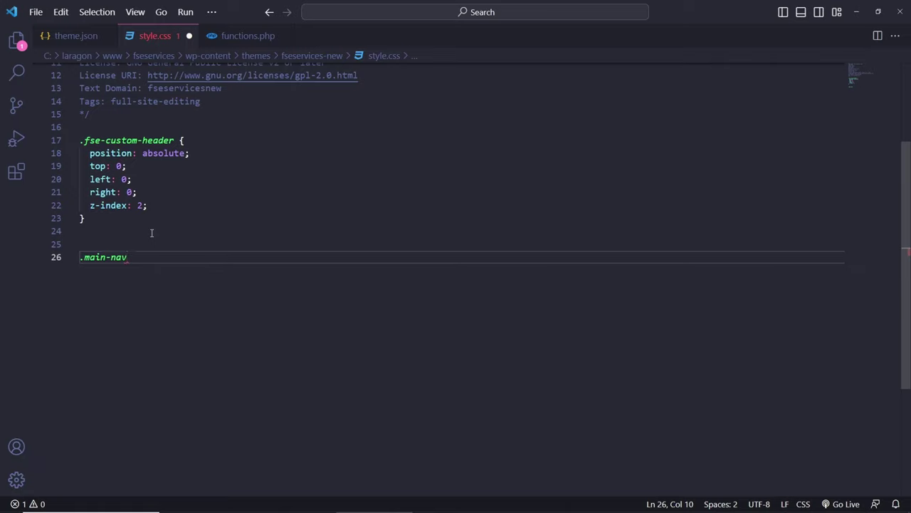
pyautogui.write(' .is-menu-op')
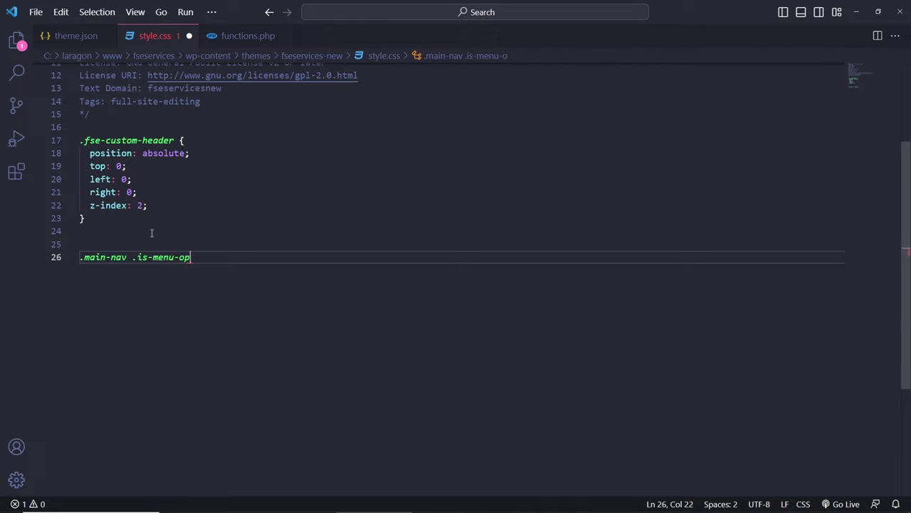
pyautogui.write('en .')
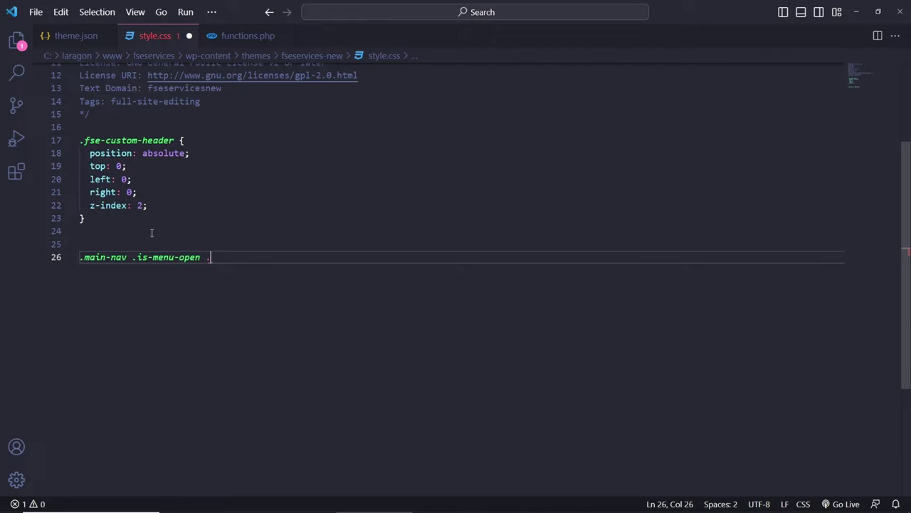
pyautogui.click(221, 504)
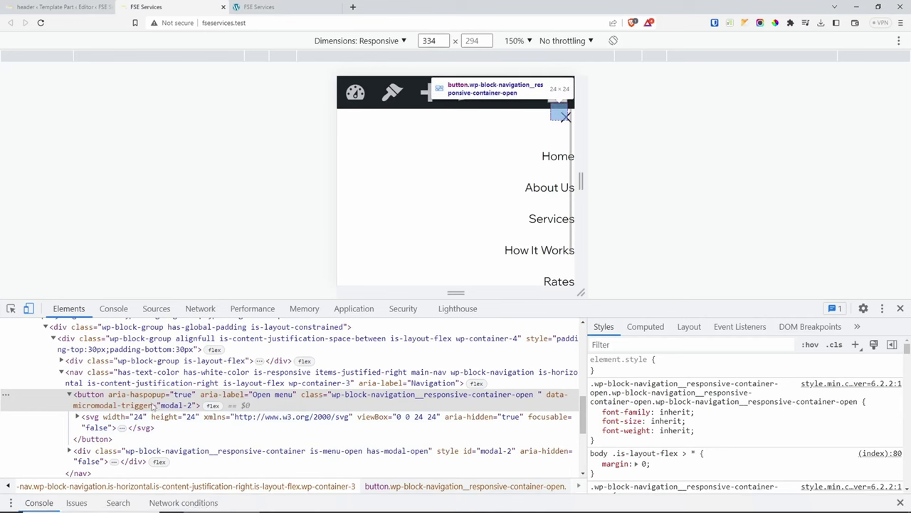
# Step: Select the open menu's ul.wp-block-navigation__container node and copy its class name
pyautogui.click(101, 456)
pyautogui.scroll(-1, 214, 427)
pyautogui.click(121, 411)
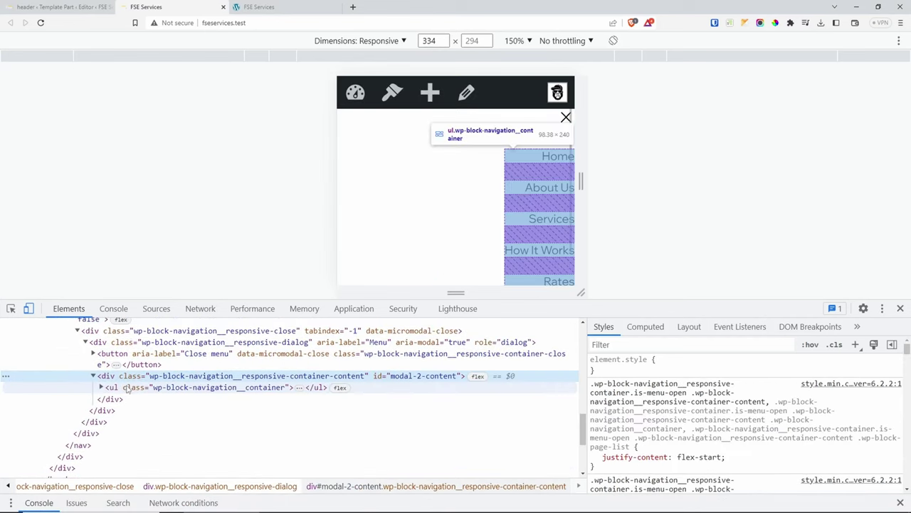
pyautogui.click(213, 390)
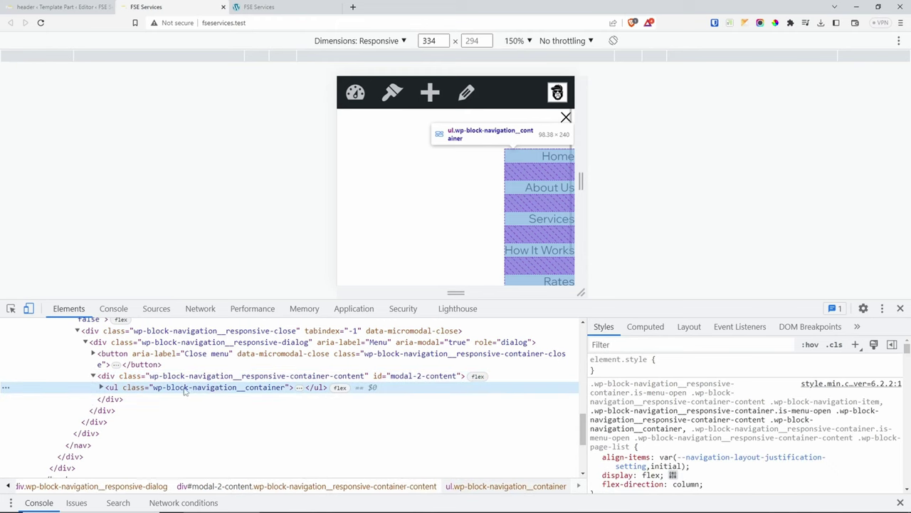
pyautogui.doubleClick(186, 390)
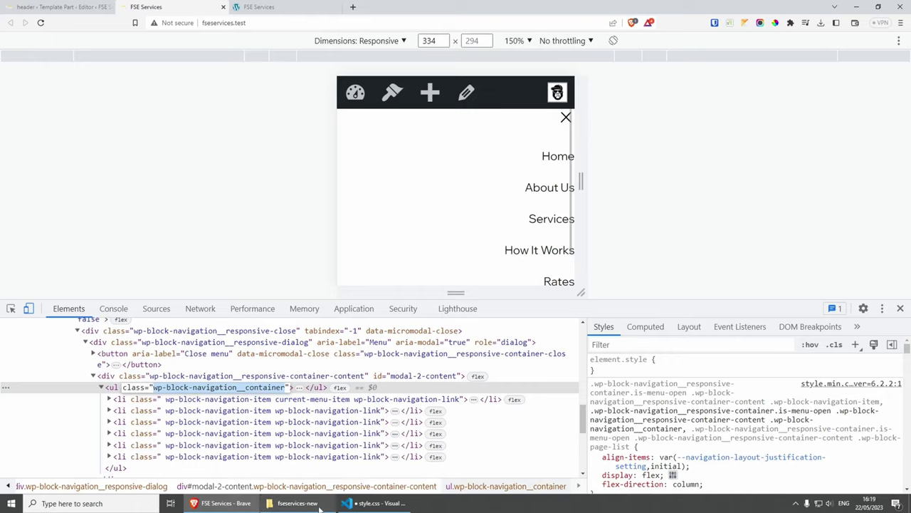
pyautogui.click(370, 504)
# Step: Finish .main-nav .is-menu-open ul.wp-block-navigation__container with padding-right: 20px and save style.css
pyautogui.write('.main-nav .is-menu-open .')
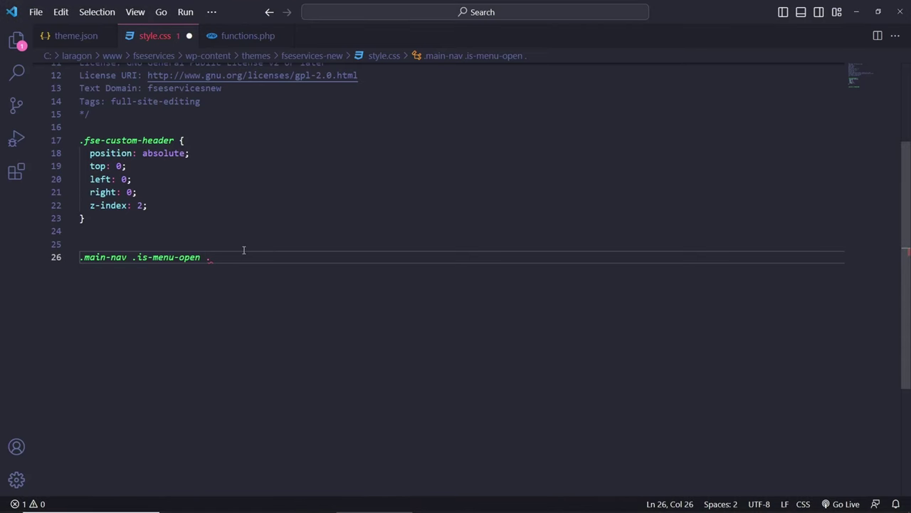
pyautogui.press('BackSpace')
pyautogui.write('ul.wp-block-navigation__container ')
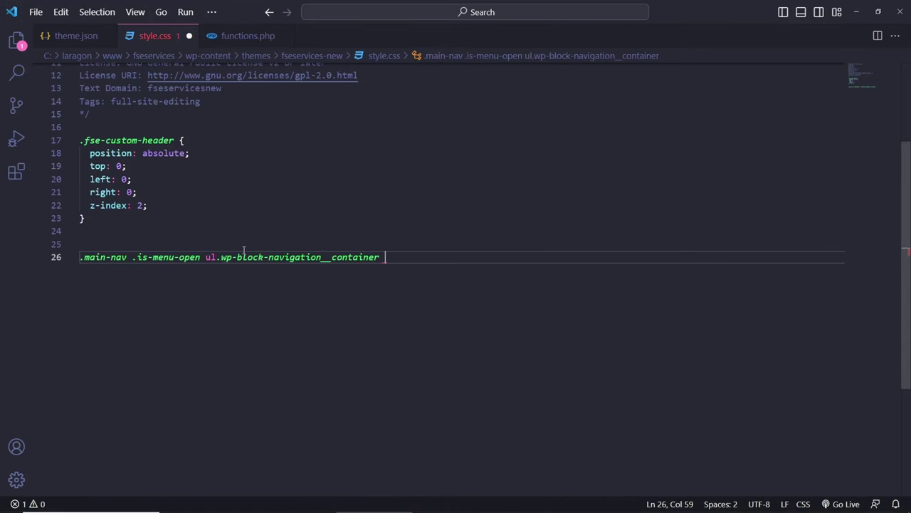
pyautogui.write('{')
pyautogui.press('Return')
pyautogui.write('paddi')
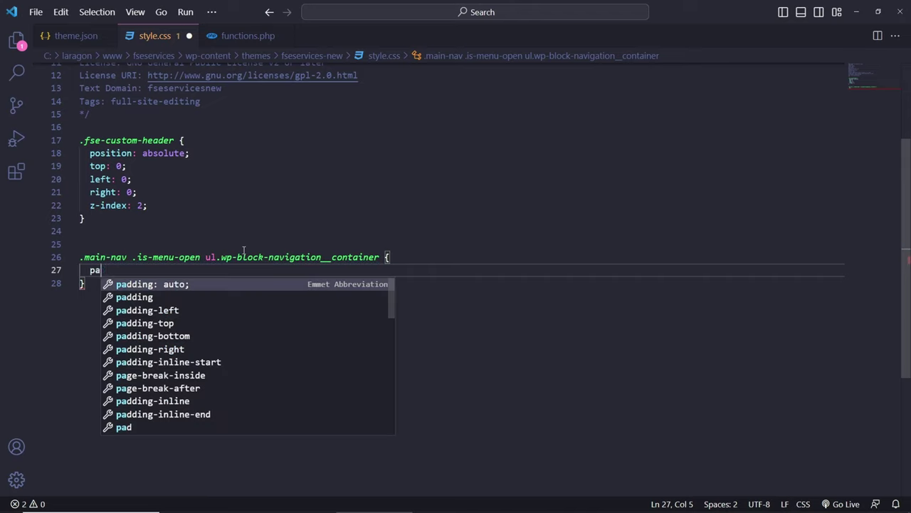
pyautogui.press('Down')
pyautogui.press('Down')
pyautogui.press('Down')
pyautogui.press('Down')
pyautogui.press('Return')
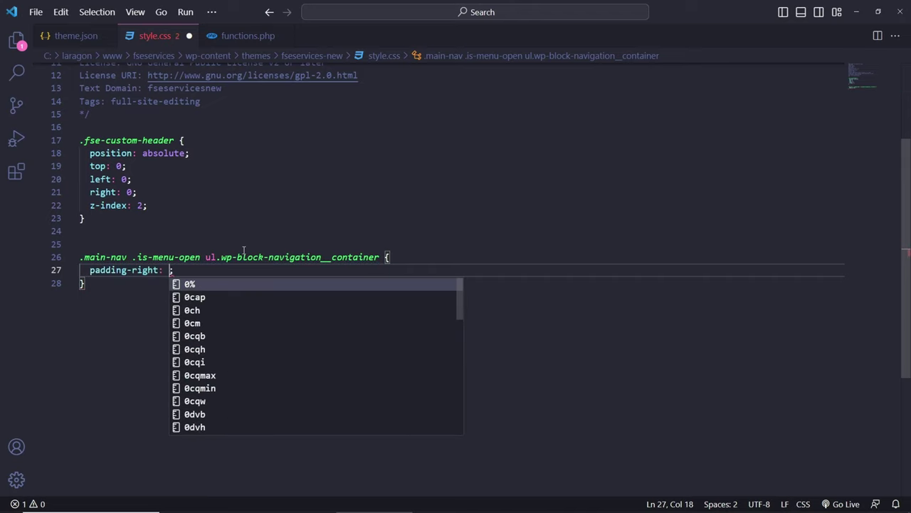
pyautogui.write('20px')
pyautogui.press('Right')
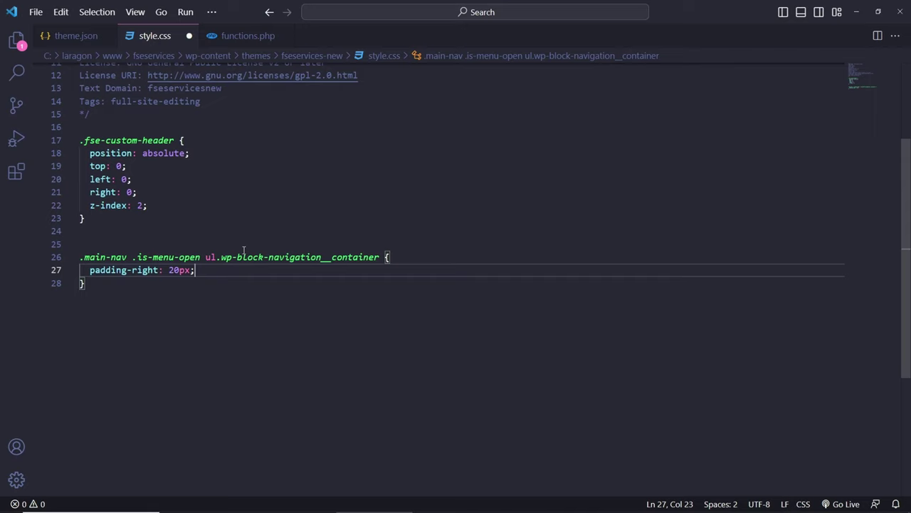
pyautogui.hotkey('ctrl', 's')
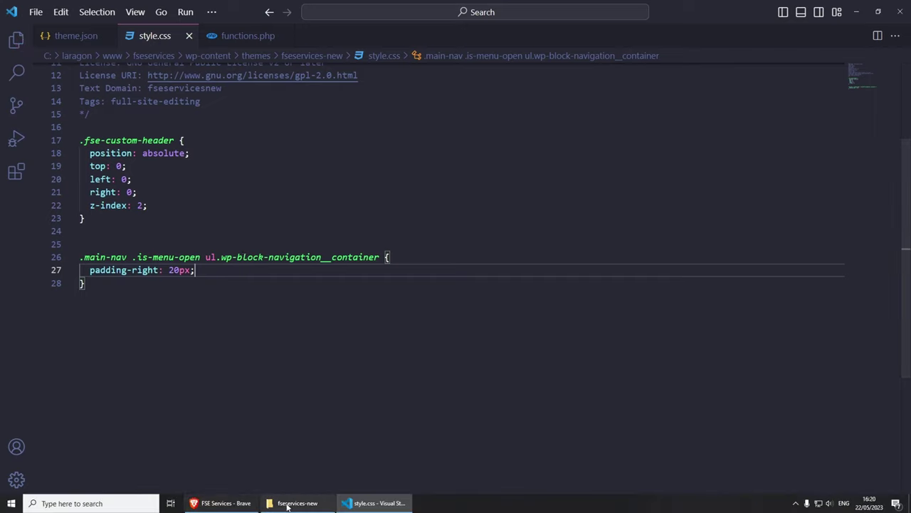
pyautogui.click(284, 503)
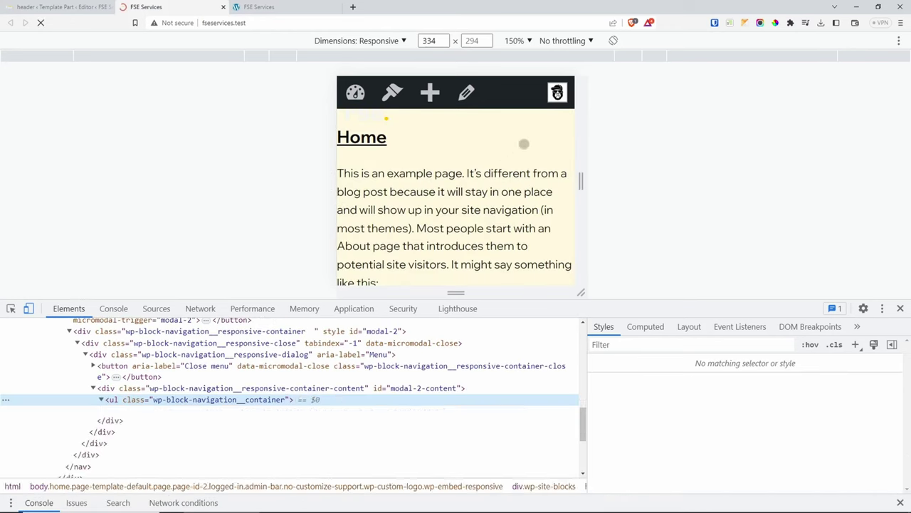
# Step: Open and close the mobile menu to confirm the 20px right inset, then close DevTools
pyautogui.click(566, 118)
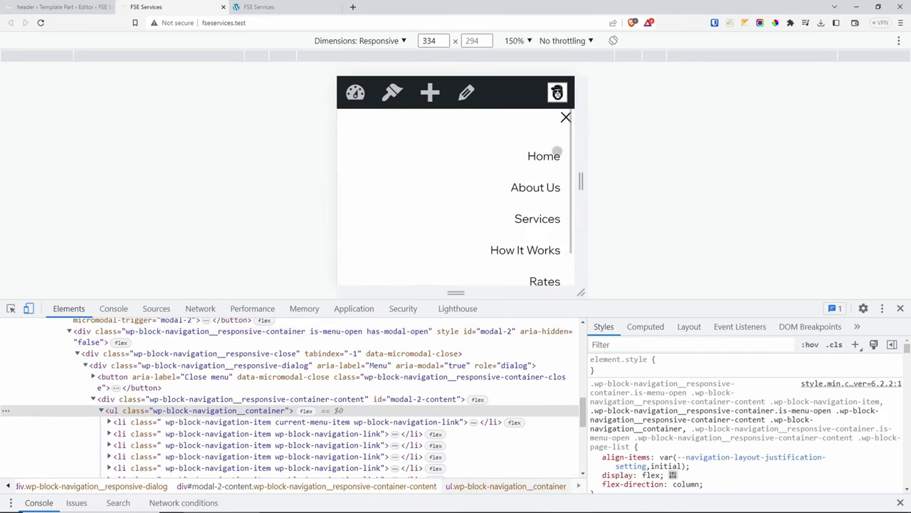
pyautogui.click(448, 232)
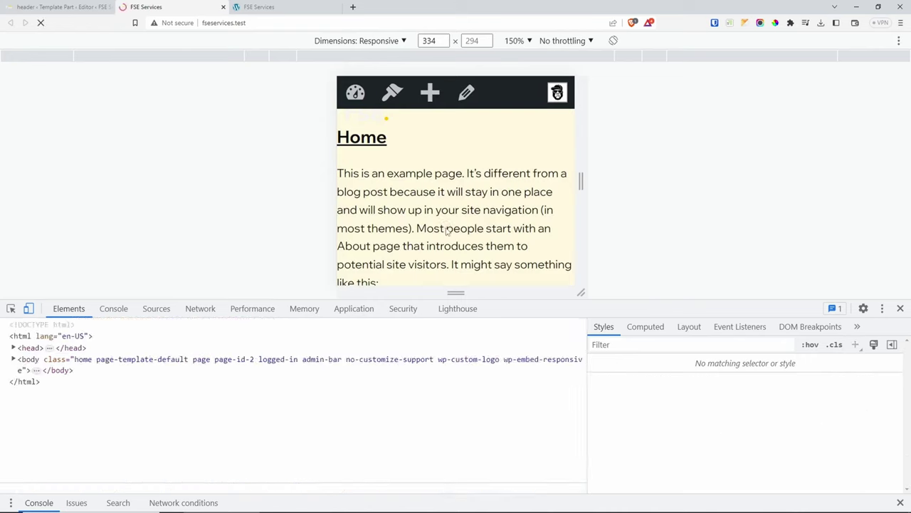
pyautogui.click(567, 112)
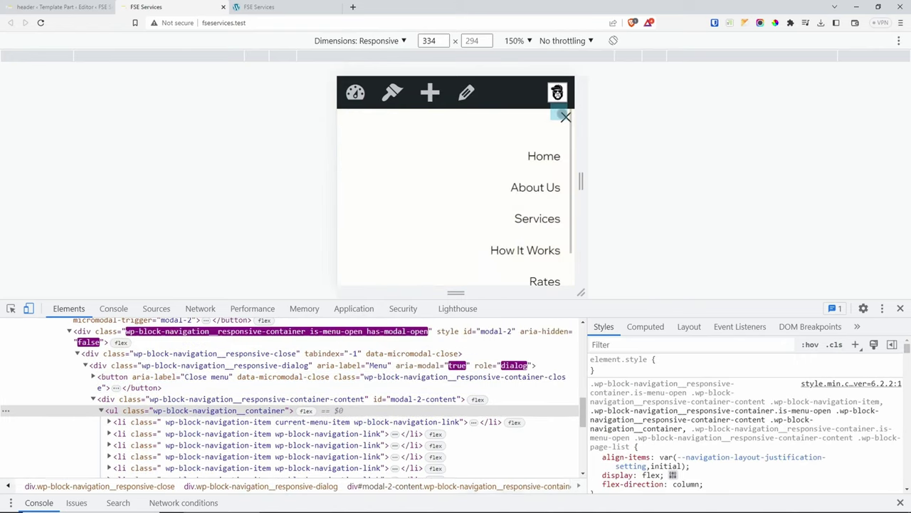
pyautogui.scroll(-1, 532, 192)
pyautogui.scroll(1, 529, 223)
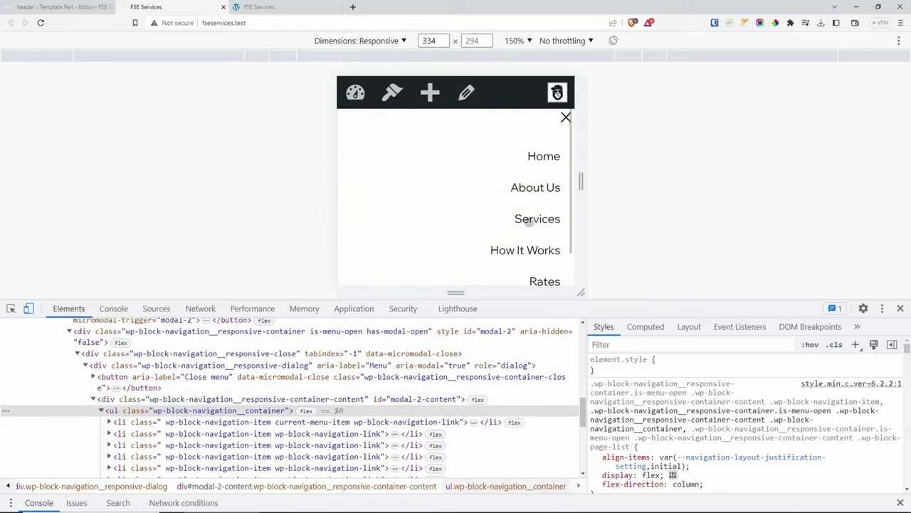
pyautogui.scroll(-1, 474, 179)
pyautogui.scroll(1, 474, 183)
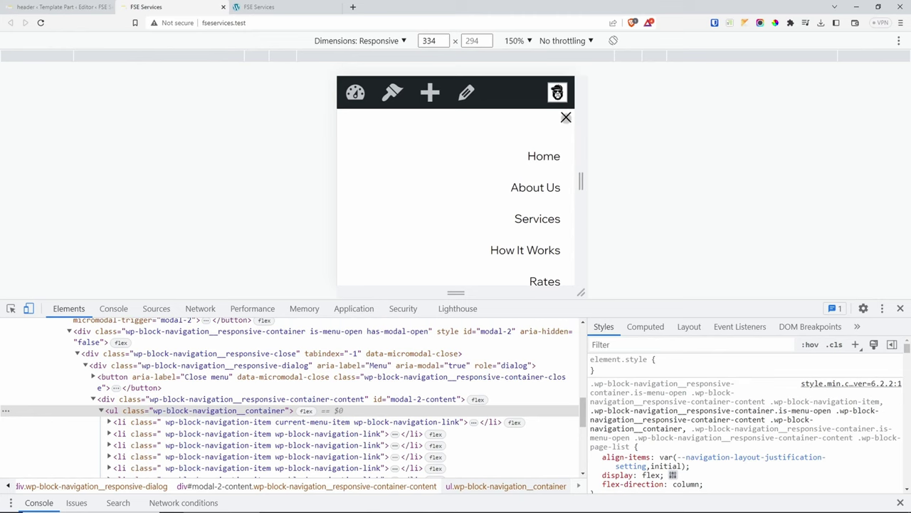
pyautogui.press('Escape')
pyautogui.press('F12')
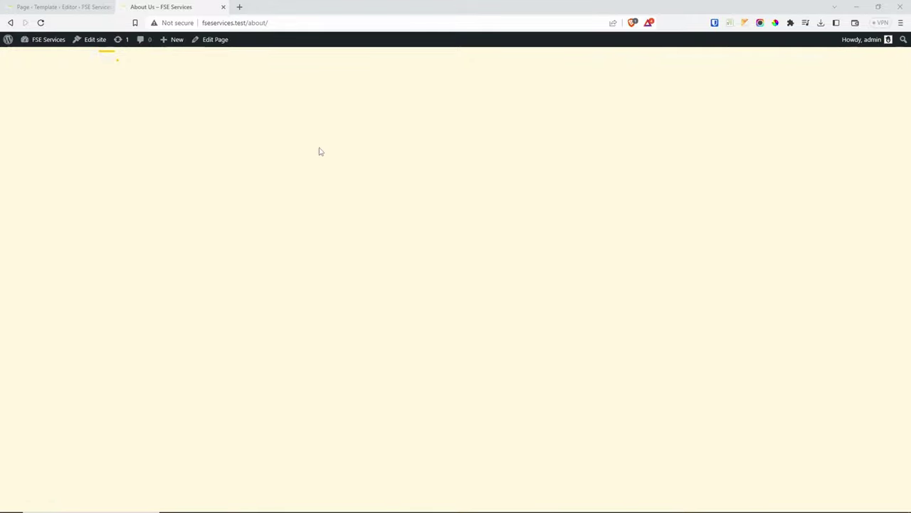
# Step: Open the header template part for editing in a new Site Editor tab
pyautogui.middleClick(93, 40)
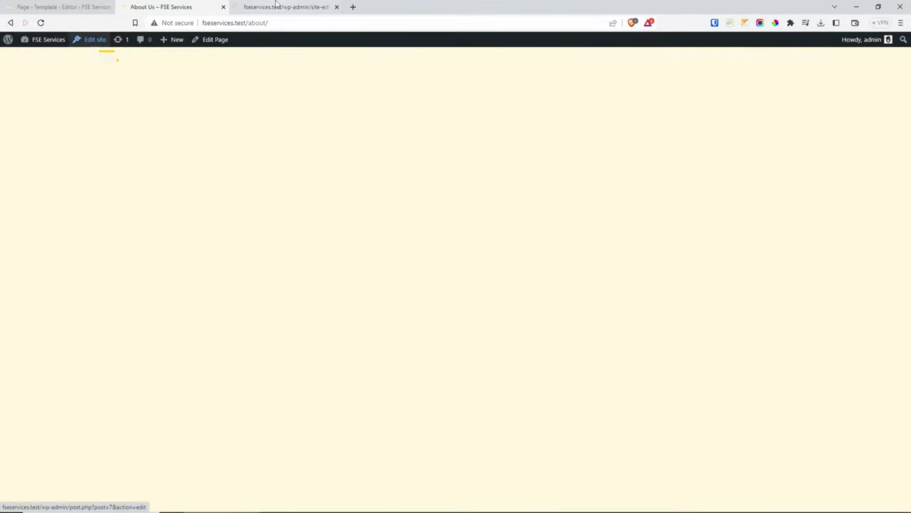
pyautogui.click(269, 8)
pyautogui.click(126, 180)
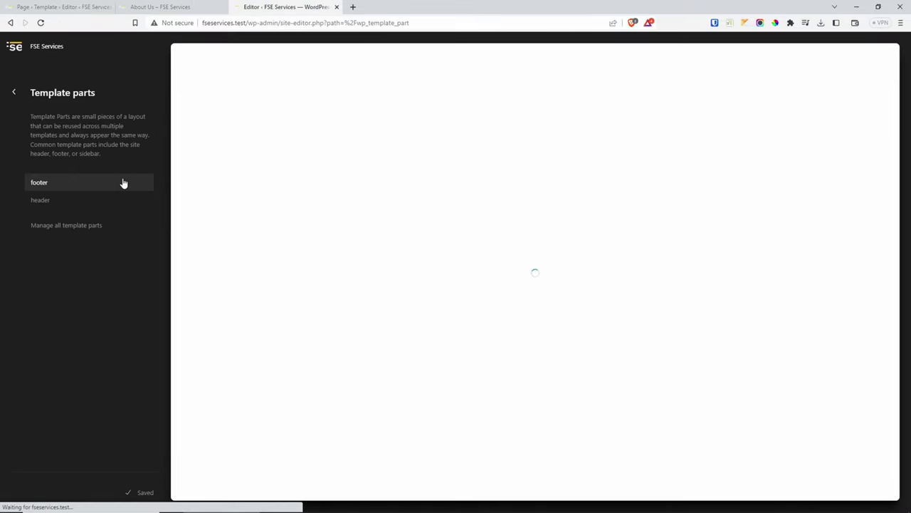
pyautogui.click(102, 201)
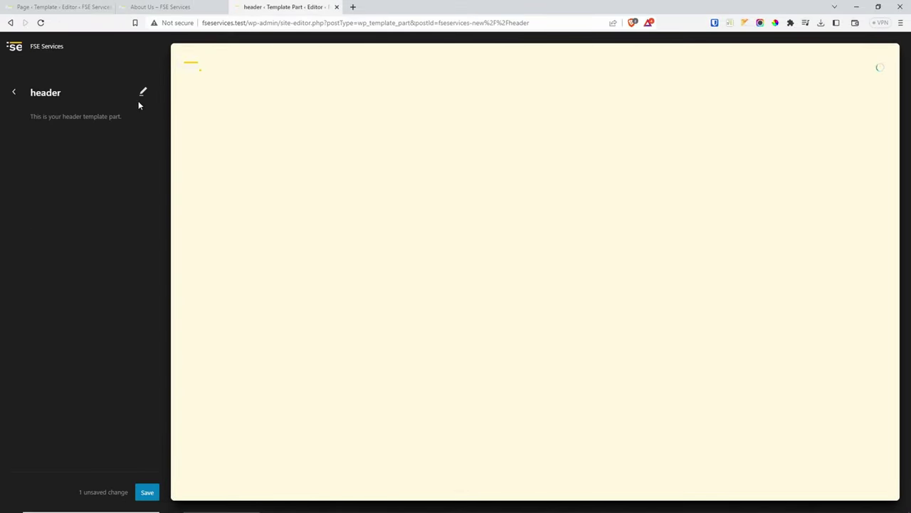
pyautogui.click(143, 95)
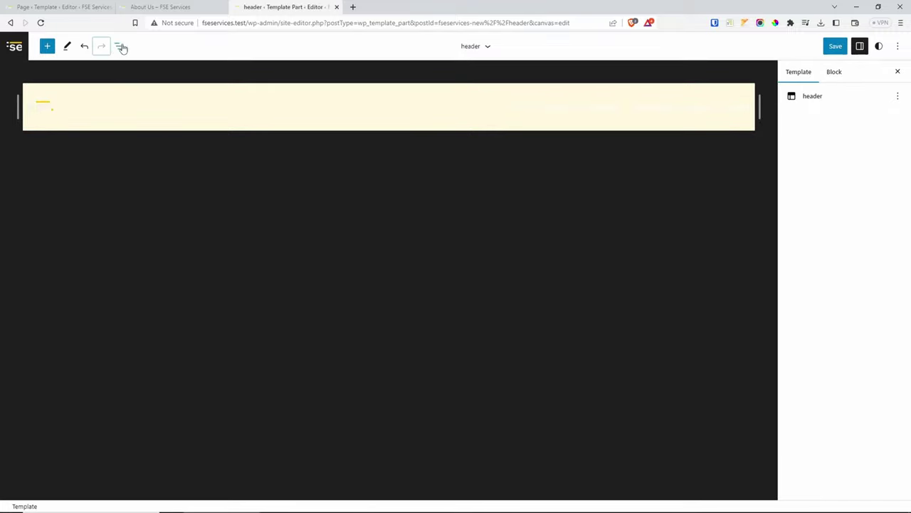
# Step: Set the header Group's background to Cyan bluish gray and save the template part
pyautogui.click(118, 46)
pyautogui.click(61, 96)
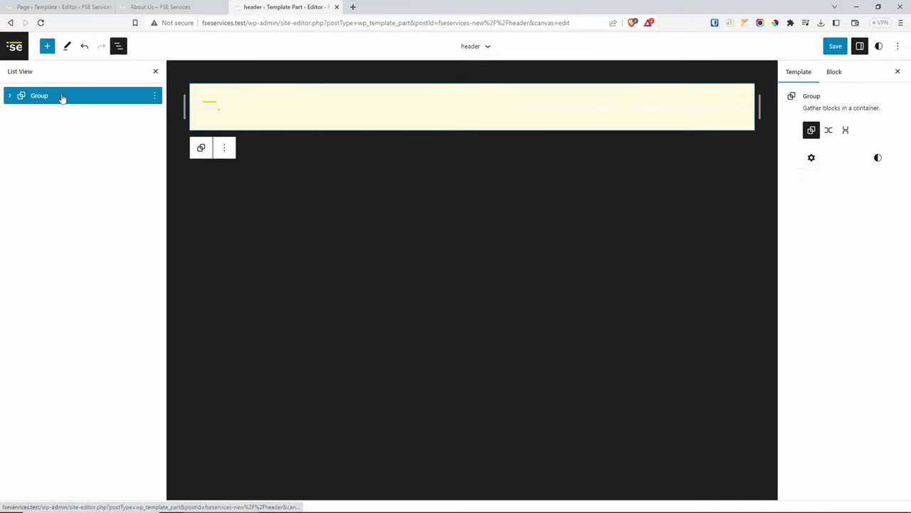
pyautogui.click(870, 158)
pyautogui.click(819, 224)
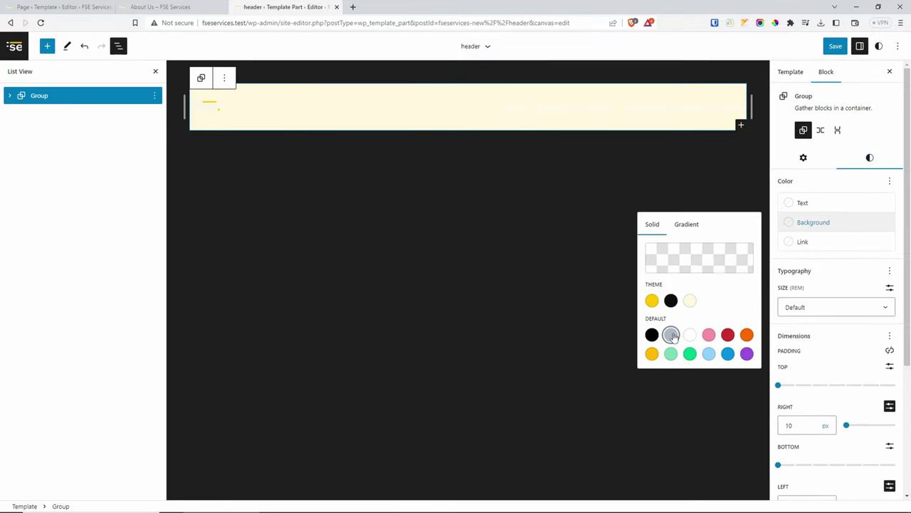
pyautogui.click(671, 334)
pyautogui.click(836, 45)
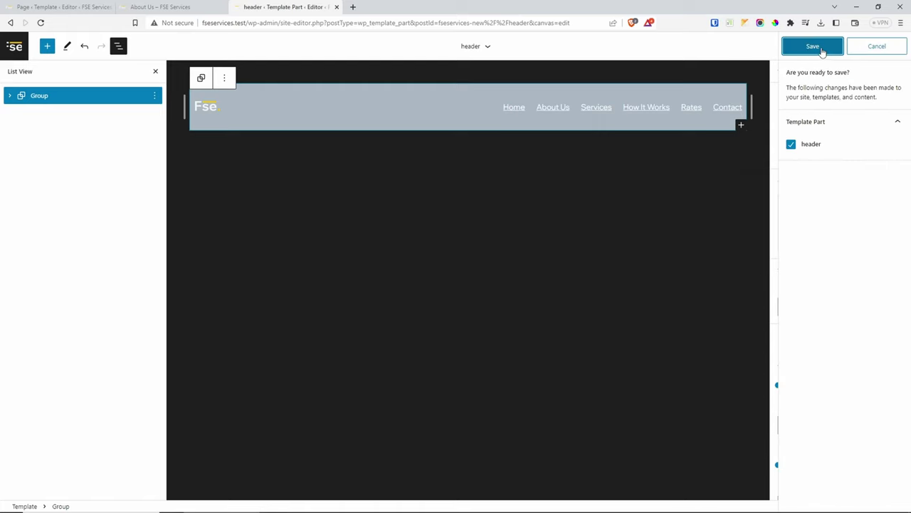
pyautogui.click(822, 47)
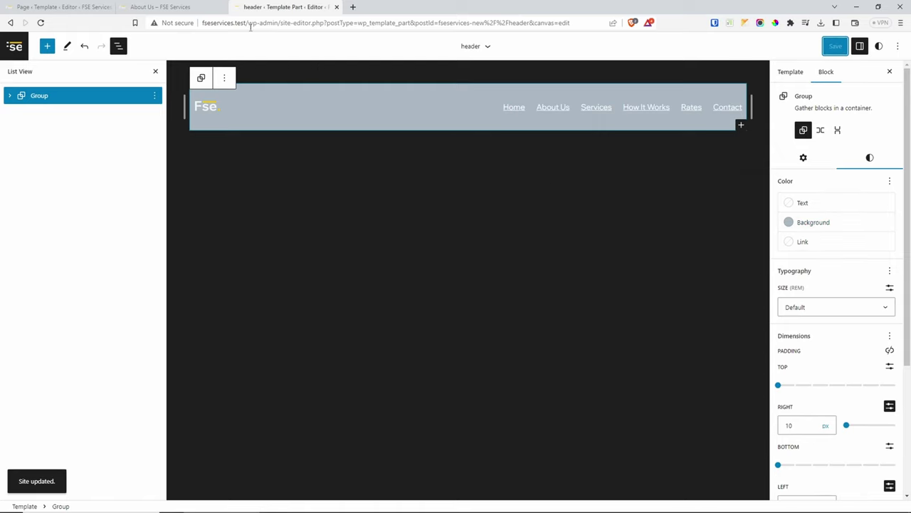
pyautogui.click(186, 6)
# Step: Reload to see the new header, go to Services, and open DevTools at 1204 px width
pyautogui.press('F5')
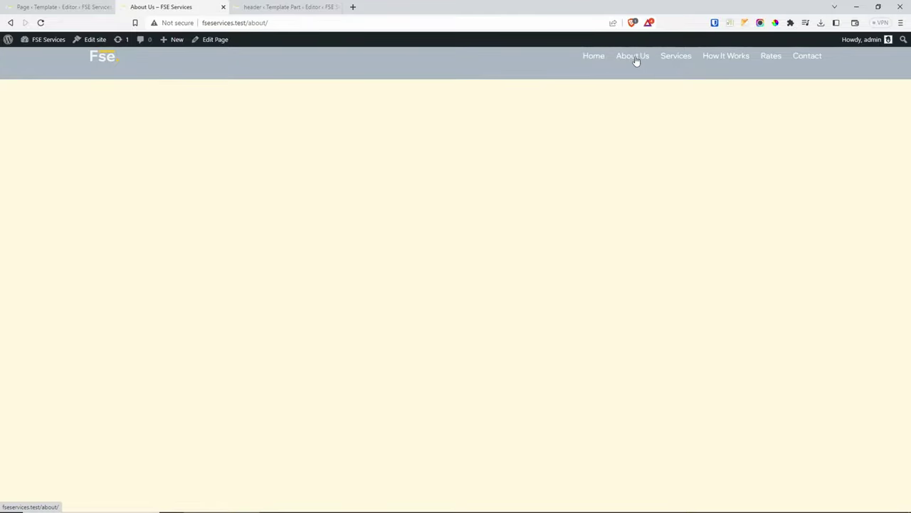
pyautogui.click(669, 57)
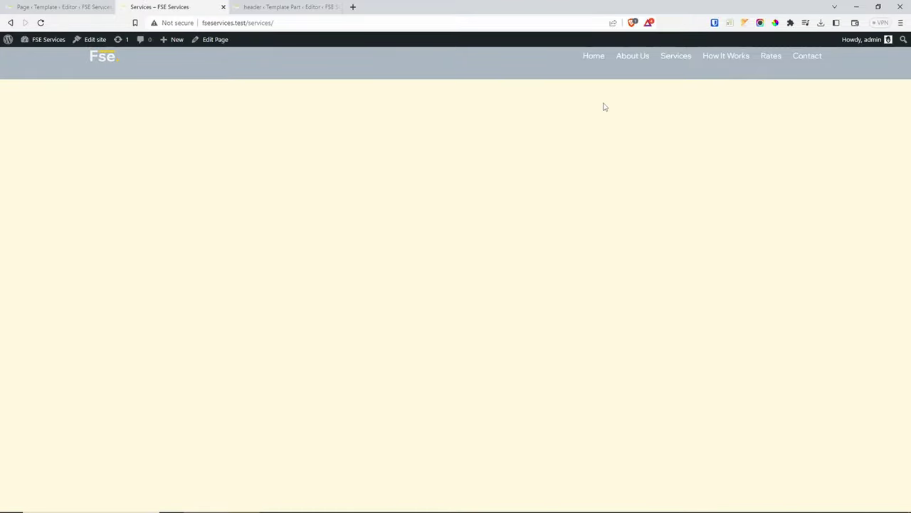
pyautogui.rightClick(598, 78)
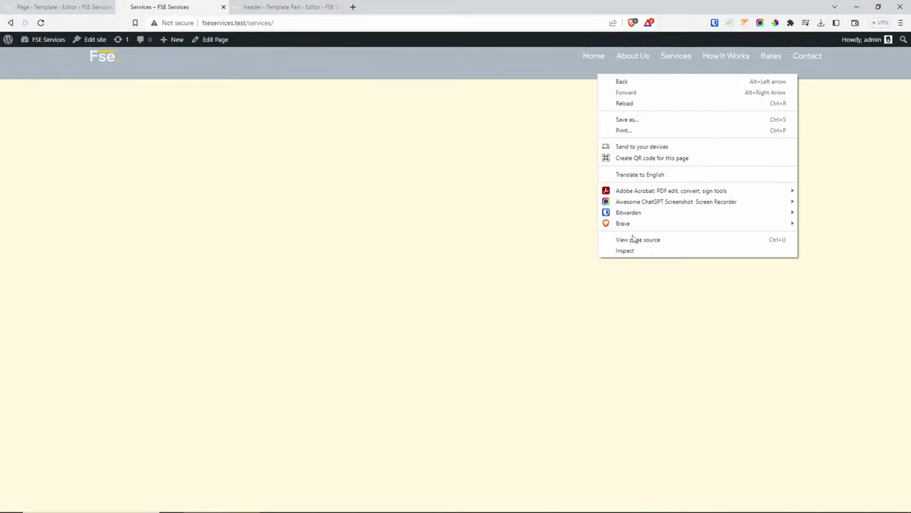
pyautogui.click(637, 250)
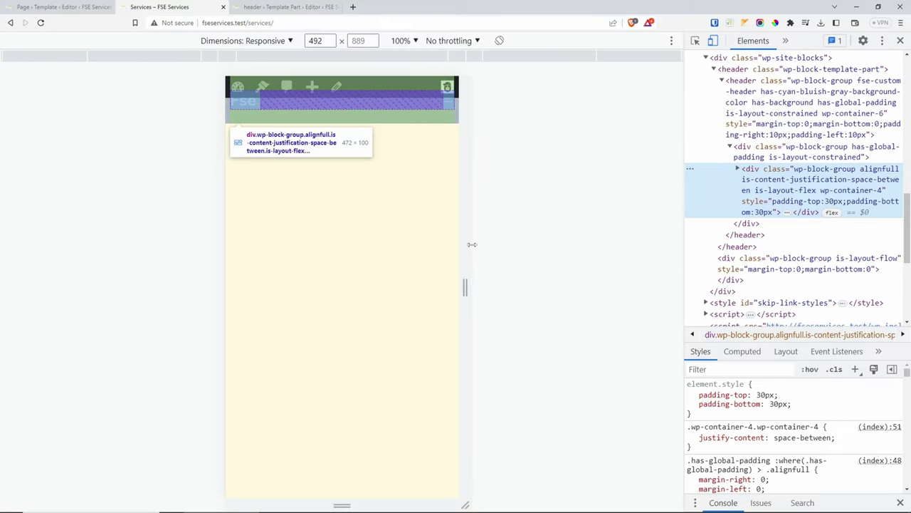
pyautogui.moveTo(465, 287); pyautogui.dragTo(634, 287)
# Step: Inspect the About Us menu item and select its current-menu-item wp-block-navigation-link classes
pyautogui.click(695, 40)
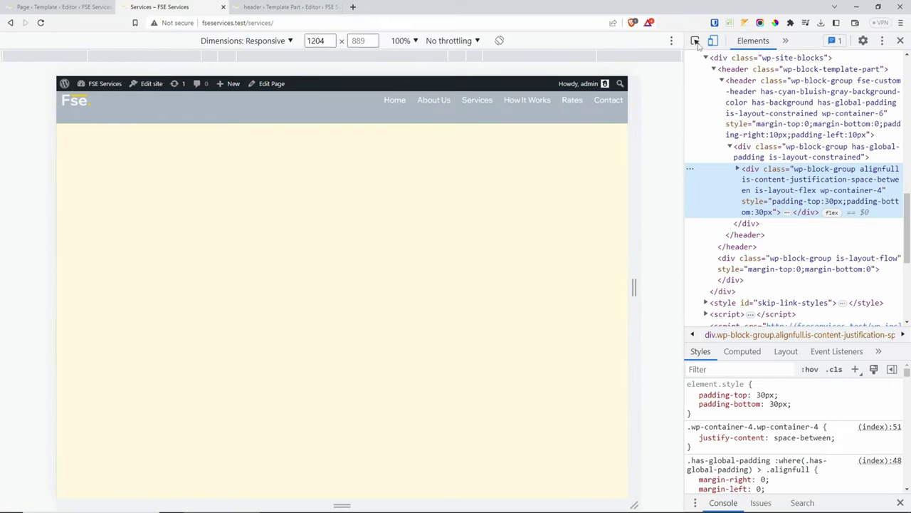
pyautogui.click(444, 104)
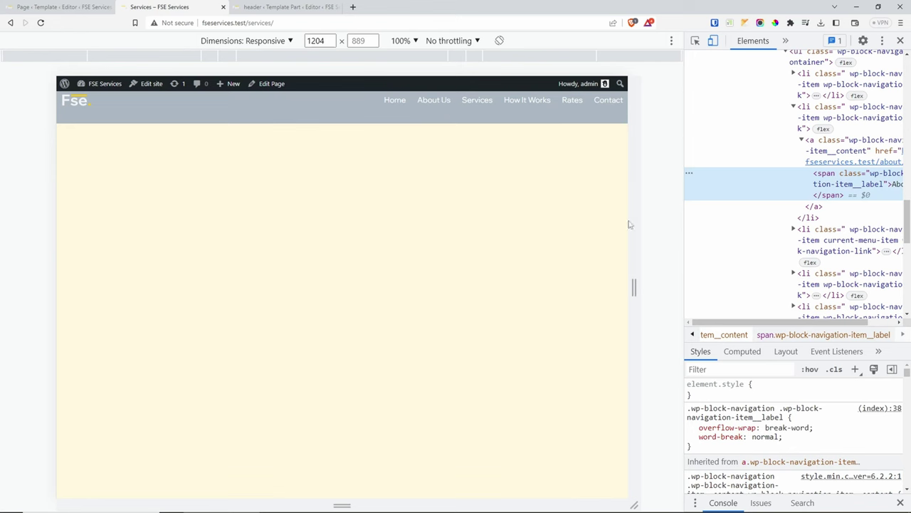
pyautogui.click(882, 40)
pyautogui.click(877, 63)
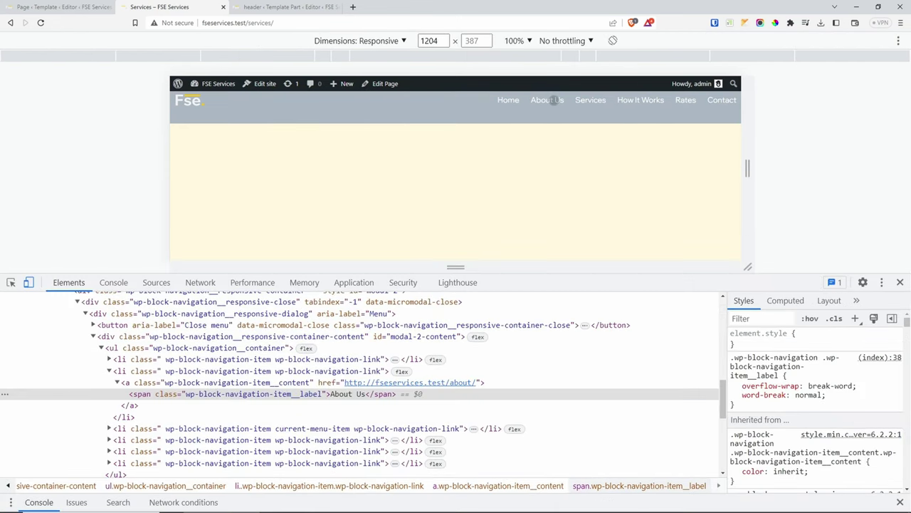
pyautogui.click(554, 100)
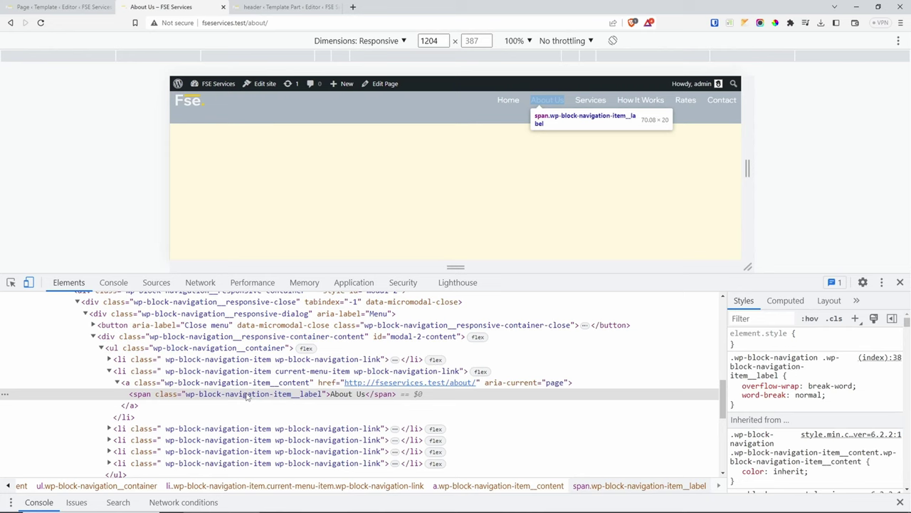
pyautogui.click(335, 372)
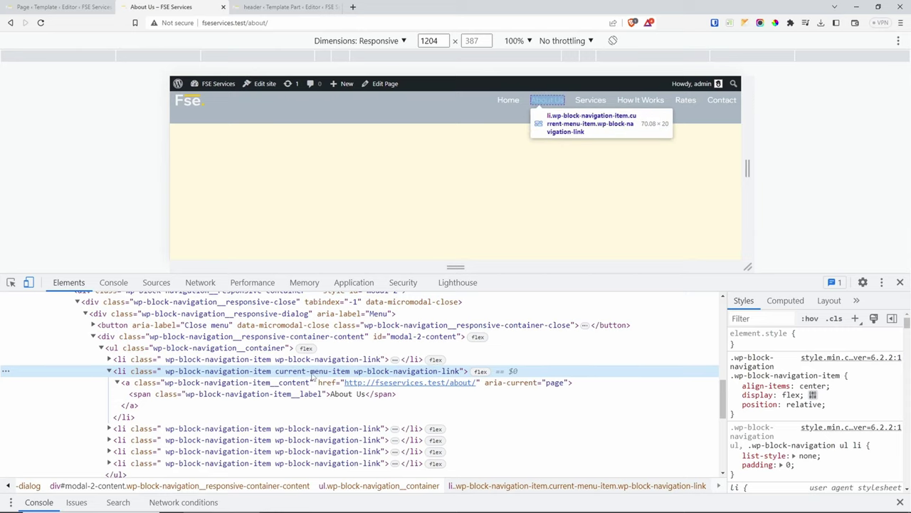
pyautogui.click(347, 373)
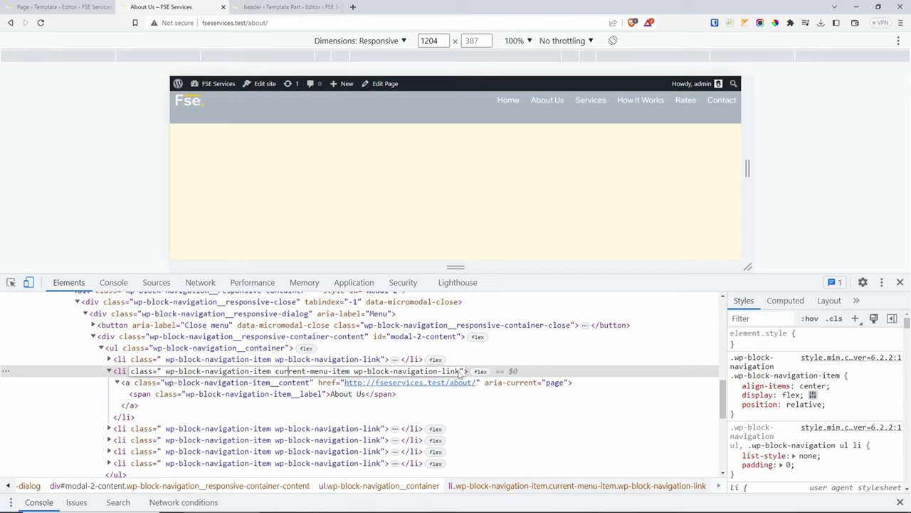
pyautogui.moveTo(461, 375); pyautogui.dragTo(277, 375)
pyautogui.hotkey('ctrl', 'c')
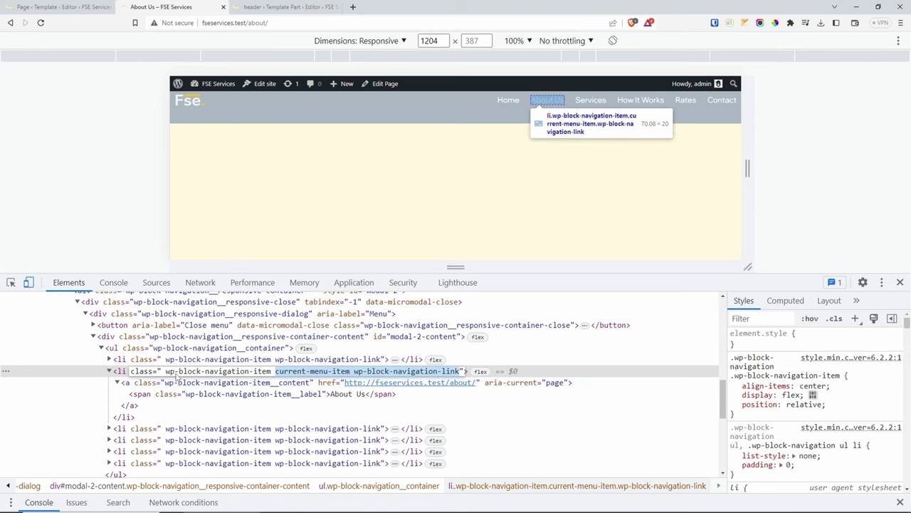
# Step: Add blank lines below the existing navigation rule in style.css and enlarge the editor text
pyautogui.click(375, 503)
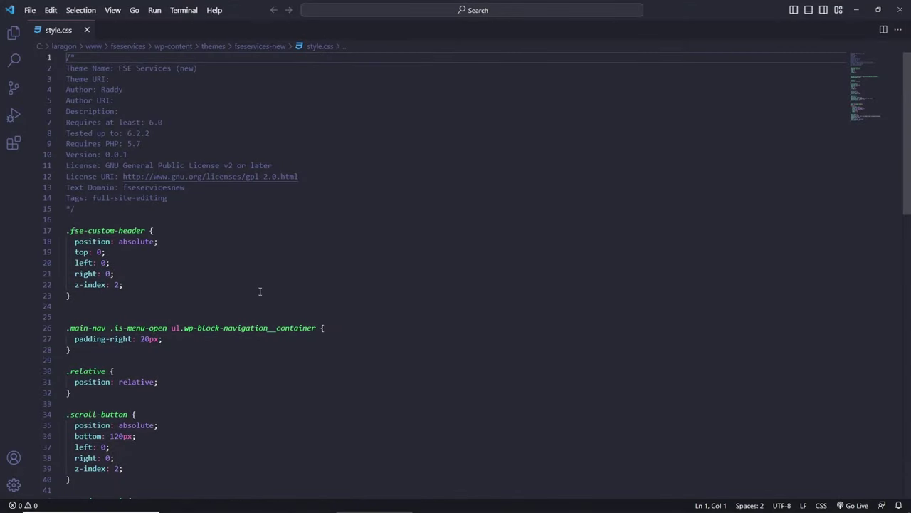
pyautogui.scroll(-2, 204, 294)
pyautogui.click(130, 297)
pyautogui.press('Return')
pyautogui.press('Return')
pyautogui.press('Return')
pyautogui.press('Return')
pyautogui.press('Return')
pyautogui.press('Return')
pyautogui.press('Return')
pyautogui.press('Return')
pyautogui.press('Return')
pyautogui.press('Return')
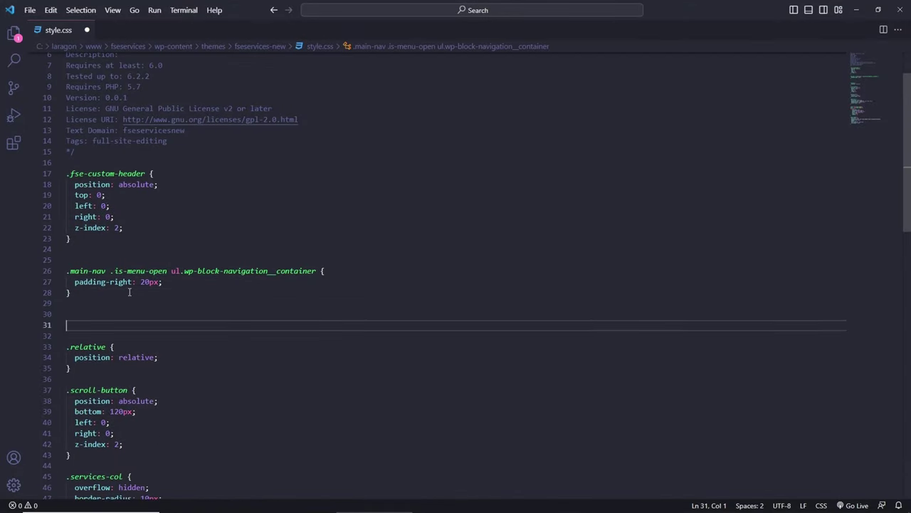
pyautogui.press('Return')
pyautogui.scroll(-2, 128, 299)
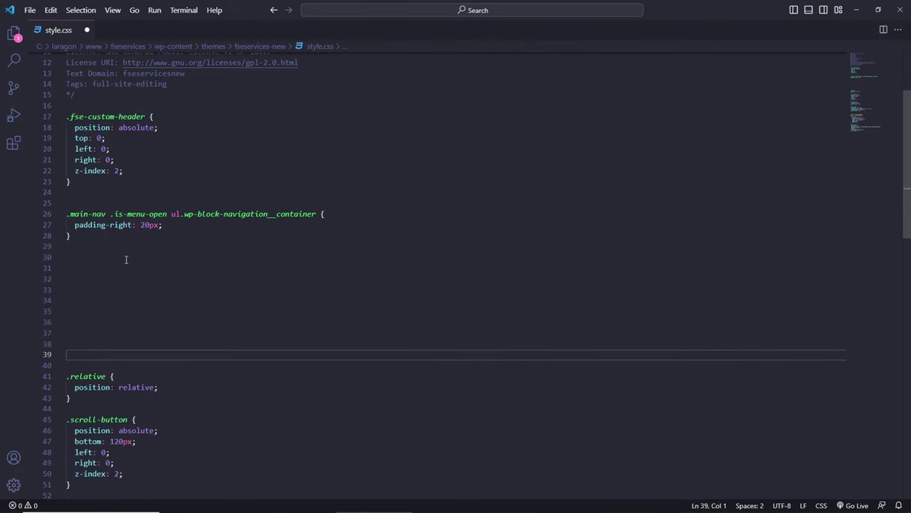
pyautogui.hotkey('ctrl', '=')
pyautogui.scroll(-2, 135, 257)
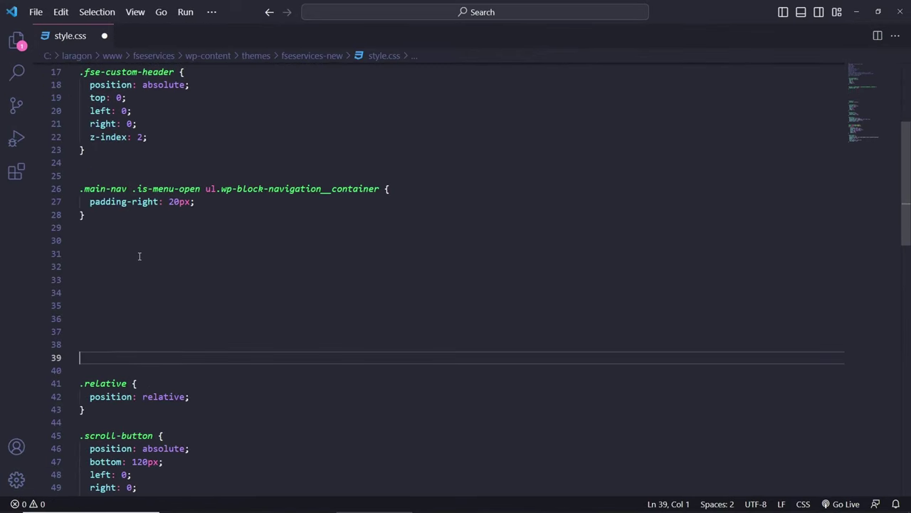
# Step: Paste the copied classes on line 31 and reorder them into .wp-block-navigation-link.current-menu-item
pyautogui.click(136, 255)
pyautogui.hotkey('ctrl', 'v')
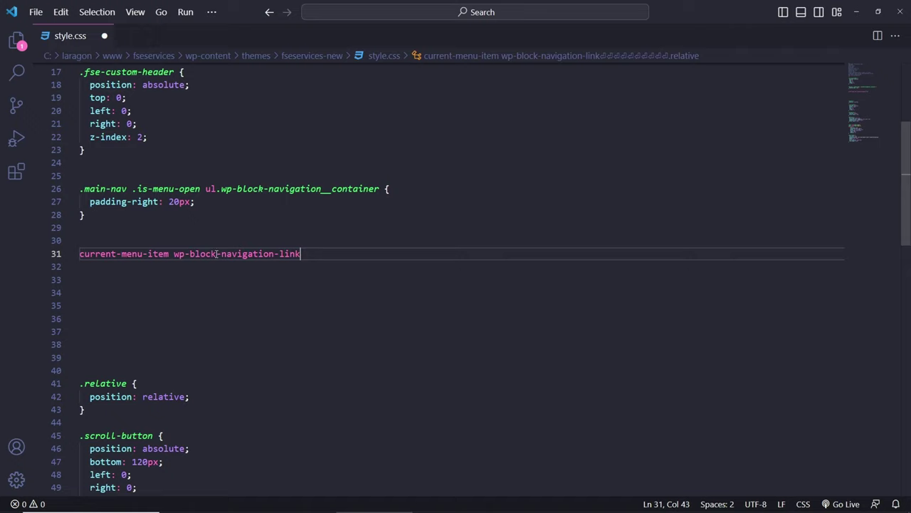
pyautogui.doubleClick(258, 255)
pyautogui.press('BackSpace')
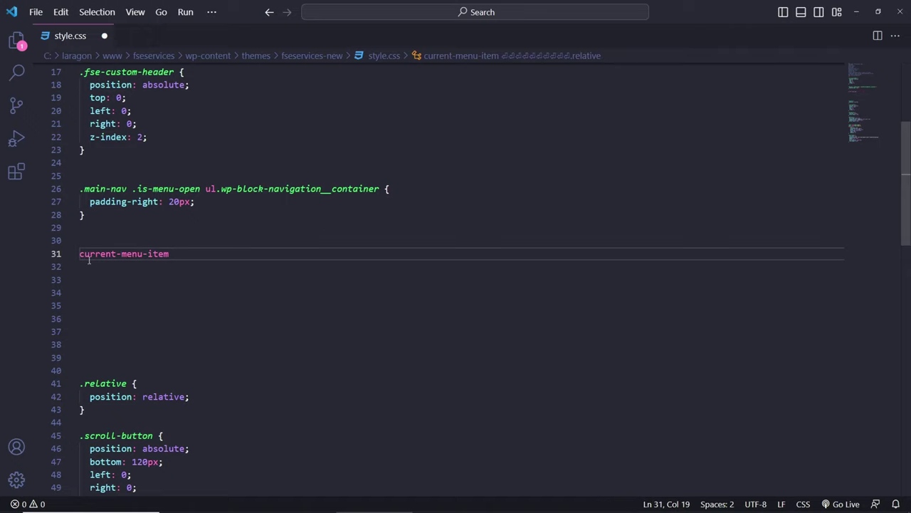
pyautogui.click(80, 255)
pyautogui.write('.')
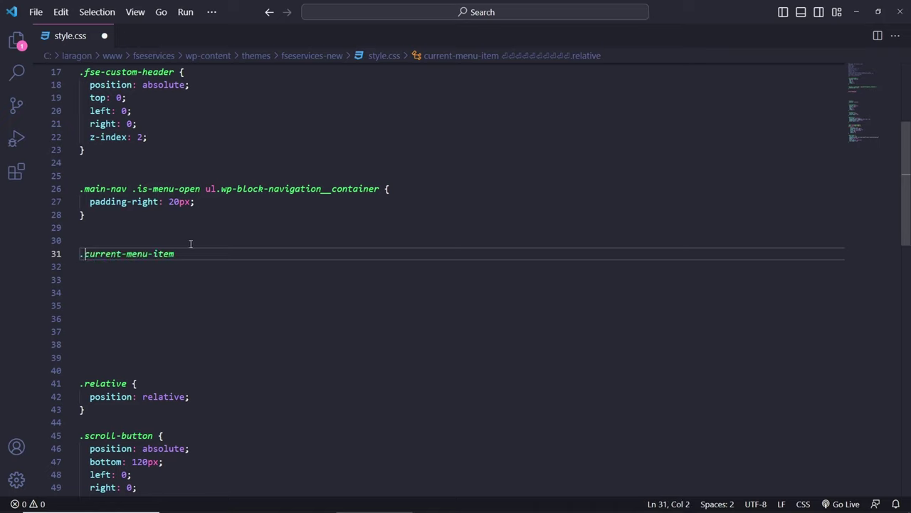
pyautogui.write('wp-block-navigation-link')
pyautogui.write('.')
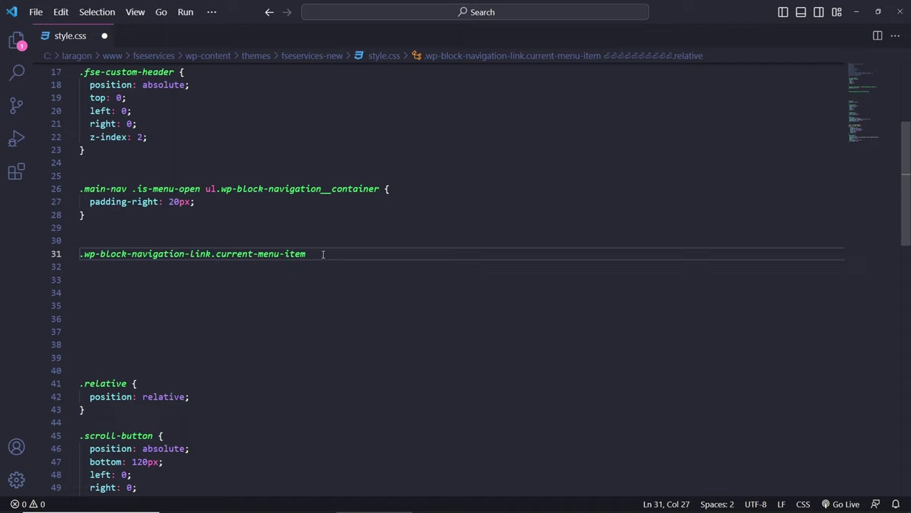
# Step: Extend the selector with a descendant a and open the rule body
pyautogui.moveTo(322, 254); pyautogui.dragTo(61, 258)
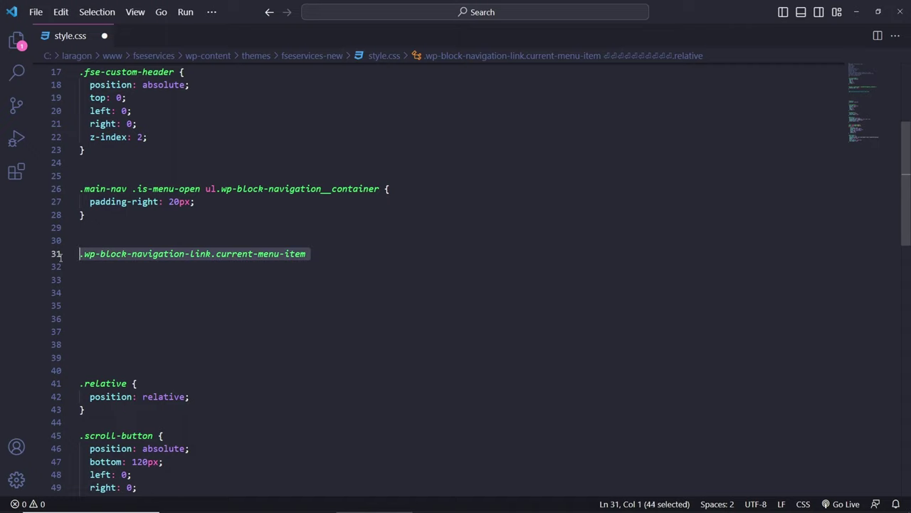
pyautogui.click(320, 255)
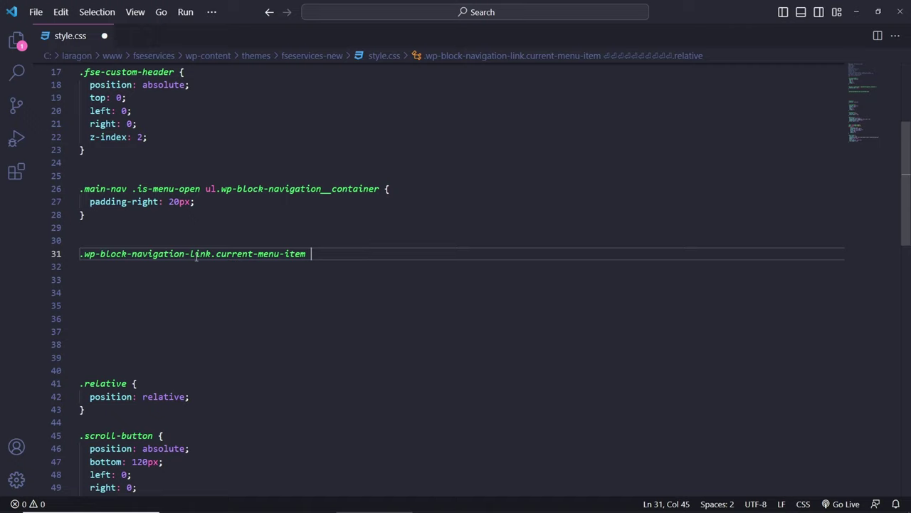
pyautogui.write('a')
pyautogui.press('Escape')
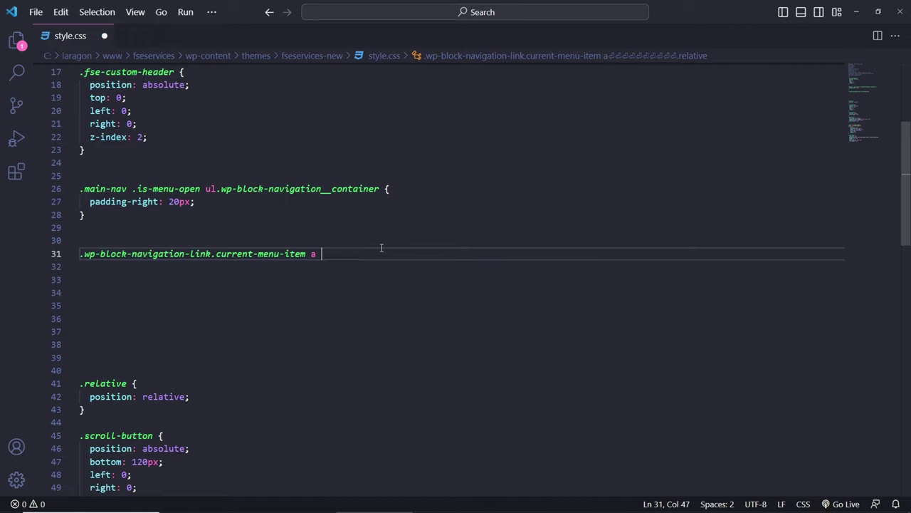
pyautogui.write('{')
pyautogui.press('Return')
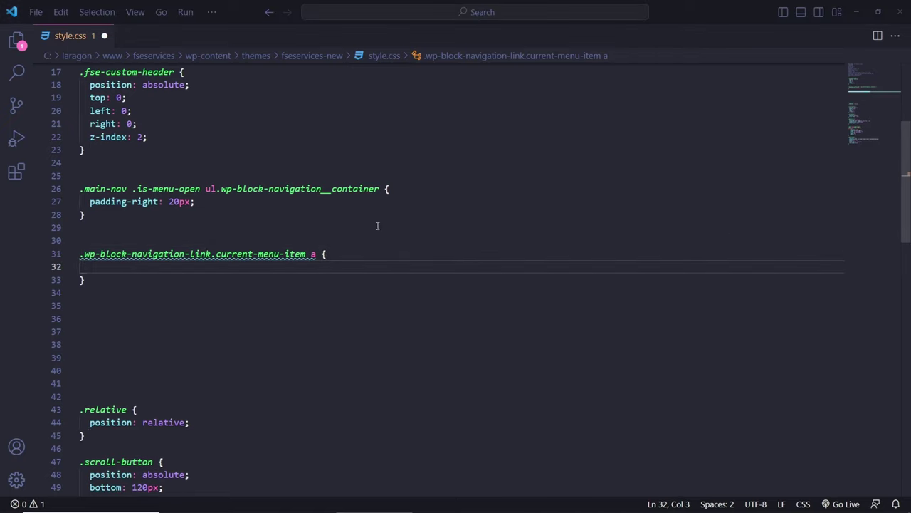
# Step: Add a /* Navigation */ comment above the navigation rules
pyautogui.click(131, 172)
pyautogui.press('Return')
pyautogui.write('/* Navigation */')
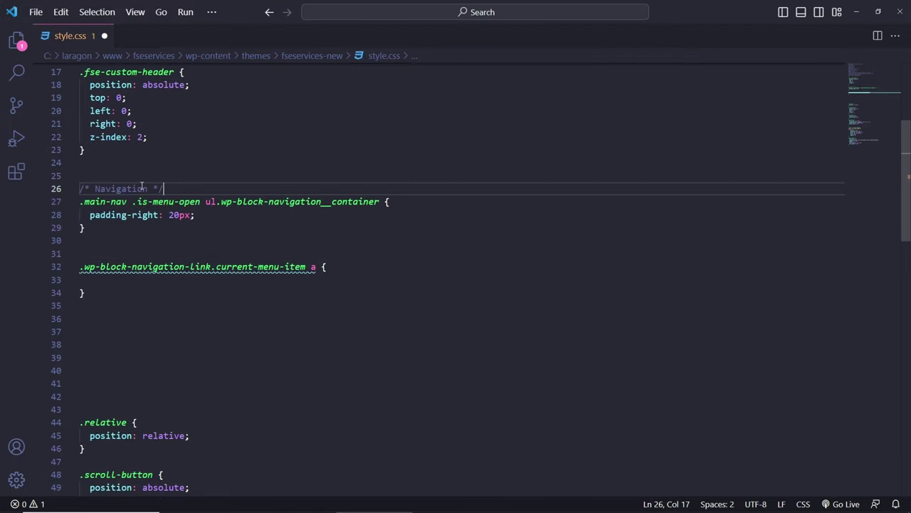
pyautogui.moveTo(171, 304); pyautogui.dragTo(67, 188)
# Step: Declare border-bottom: 2px solid red in the new rule and save style.css
pyautogui.click(148, 292)
pyautogui.click(155, 279)
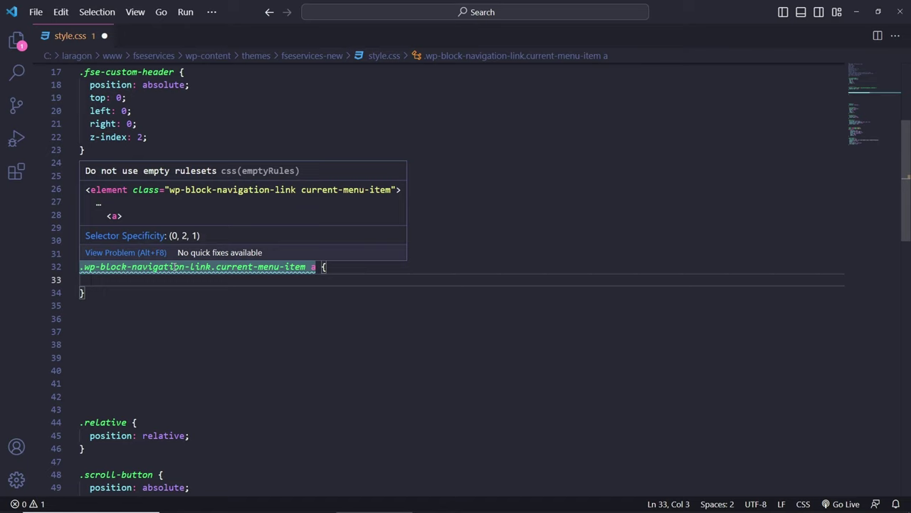
pyautogui.write('border-bo')
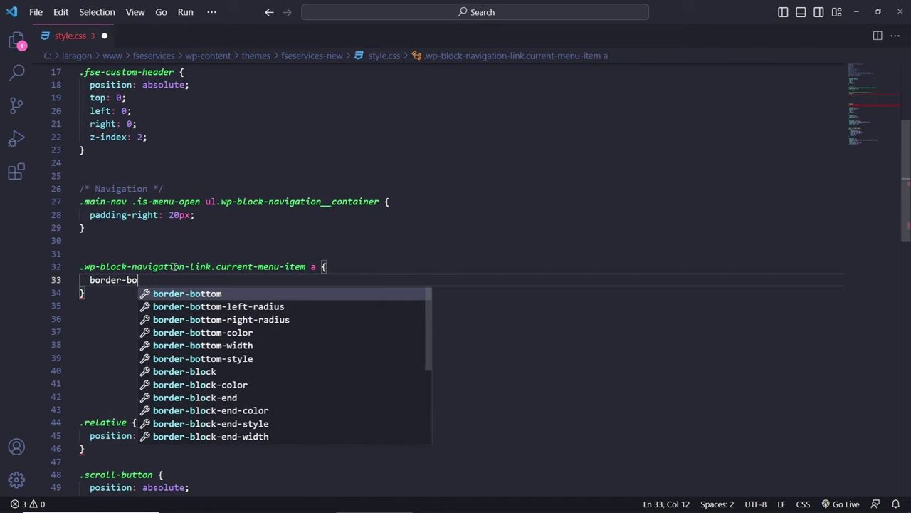
pyautogui.press('Return')
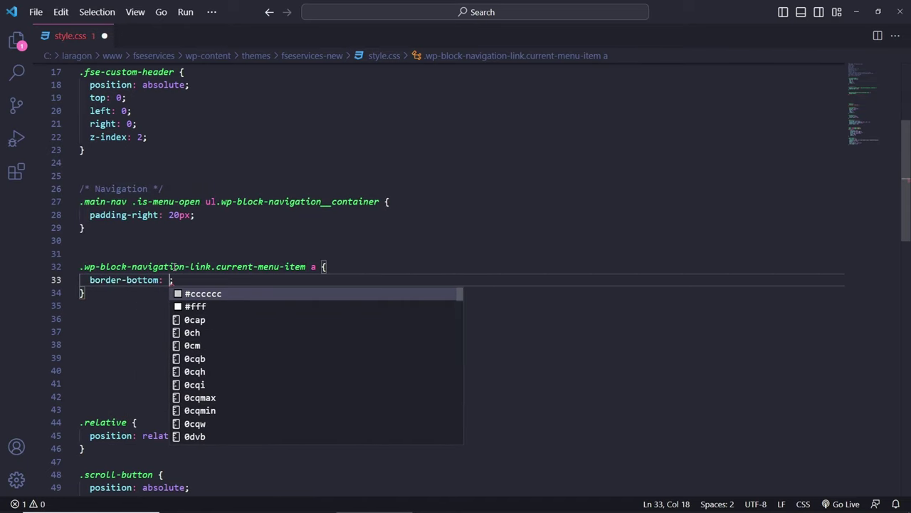
pyautogui.write('2px solid ')
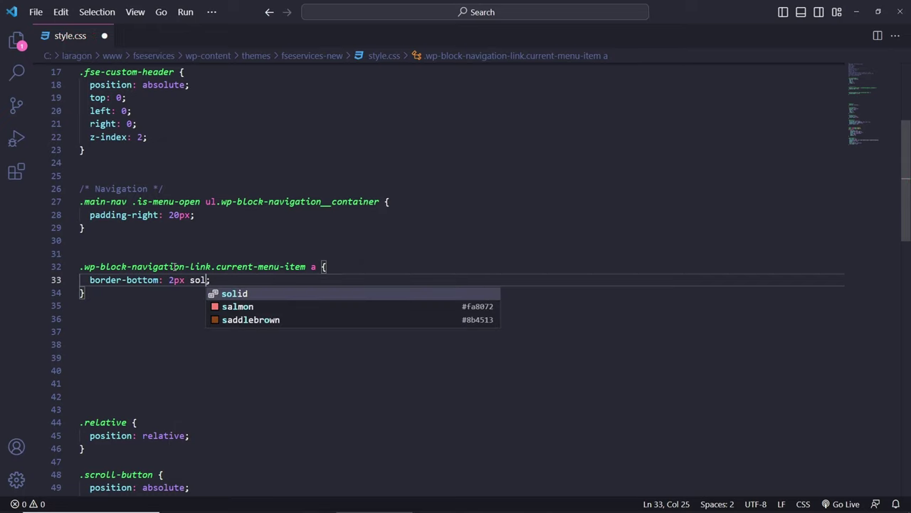
pyautogui.write('ra')
pyautogui.press('BackSpace')
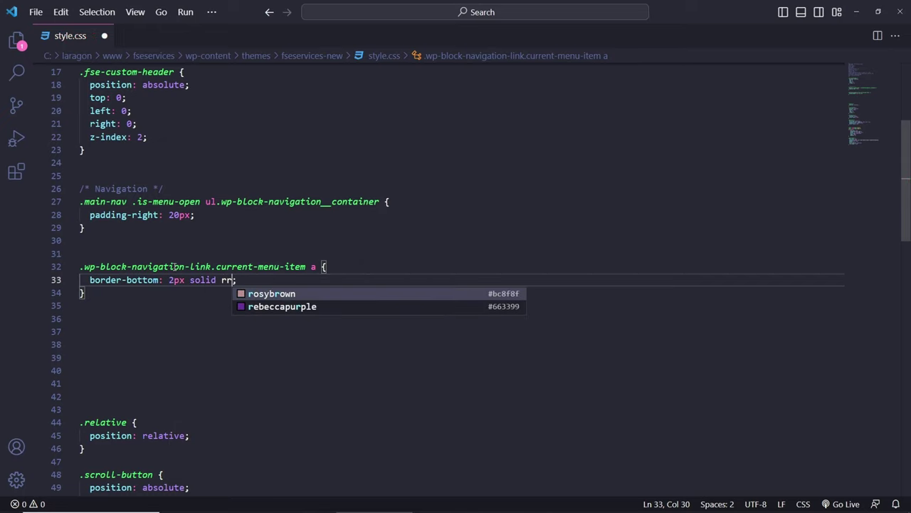
pyautogui.write('ed')
pyautogui.hotkey('ctrl', 's')
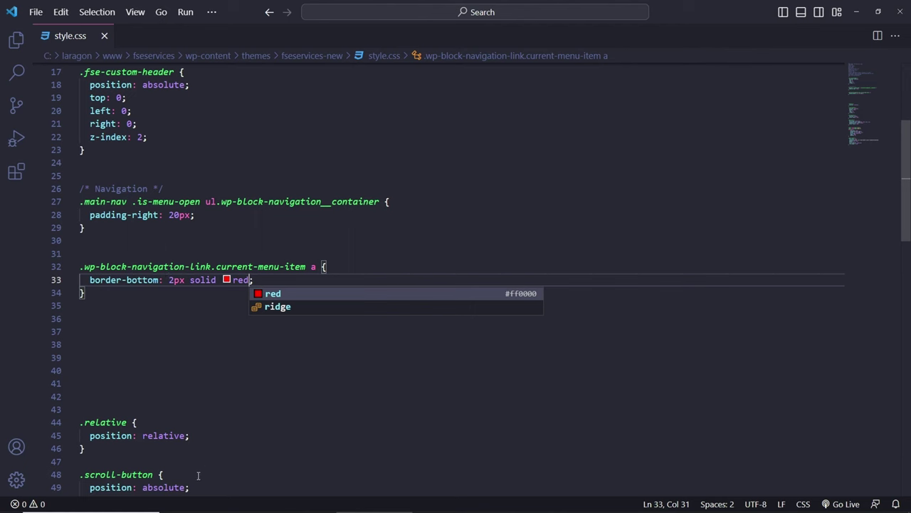
# Step: Reload the About Us page in Brave to show the red underline under its menu link
pyautogui.click(221, 503)
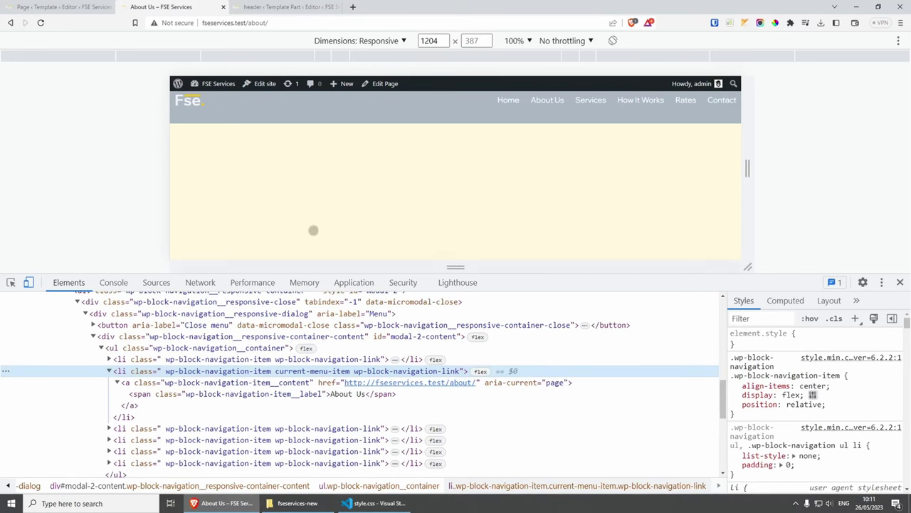
pyautogui.press('F5')
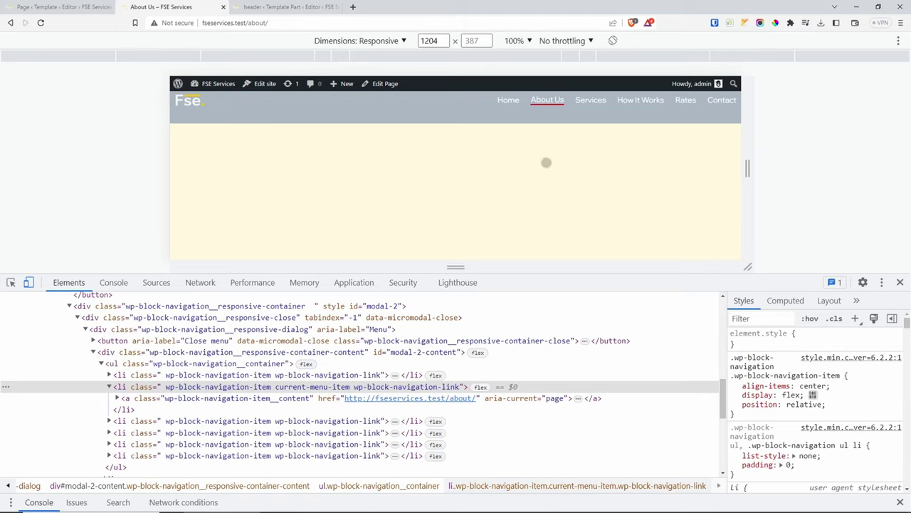
pyautogui.click(554, 102)
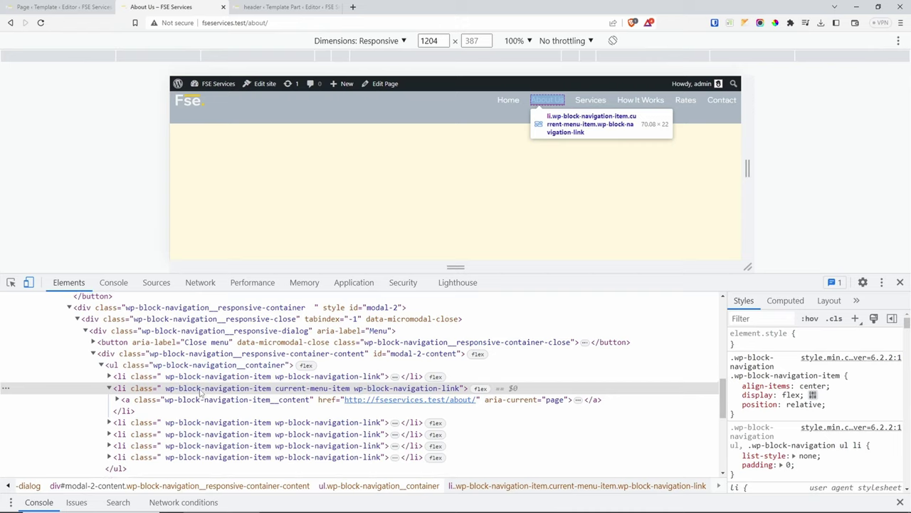
# Step: Select the body node and find the --wp--preset--color--custom-fse-yellow variable in Styles
pyautogui.click(36, 343)
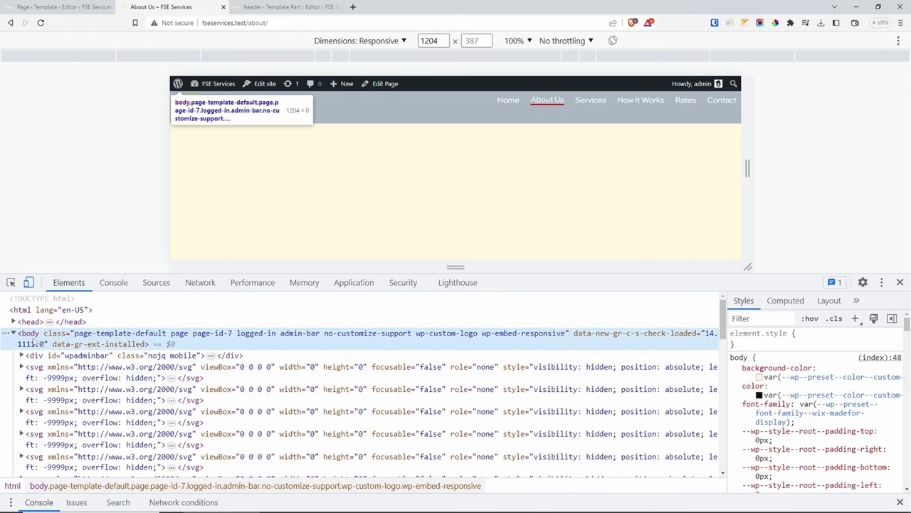
pyautogui.moveTo(724, 384); pyautogui.dragTo(588, 388)
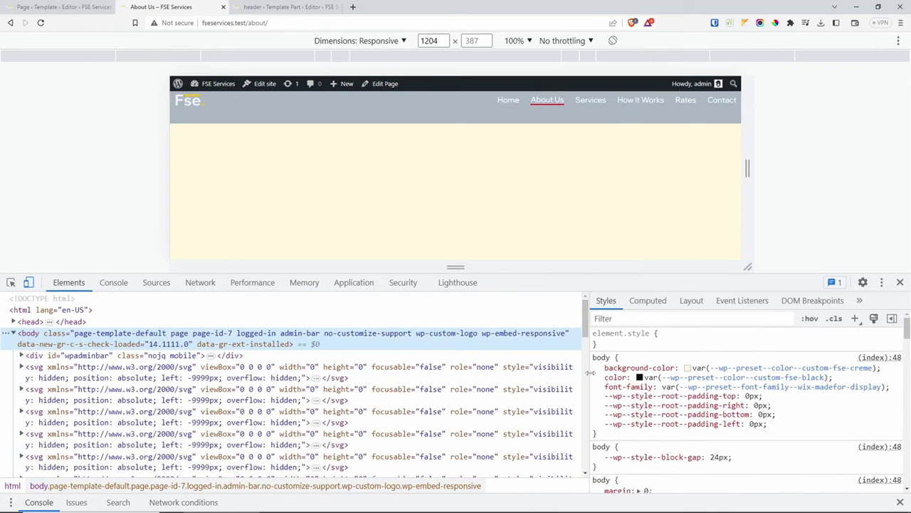
pyautogui.scroll(-10, 749, 406)
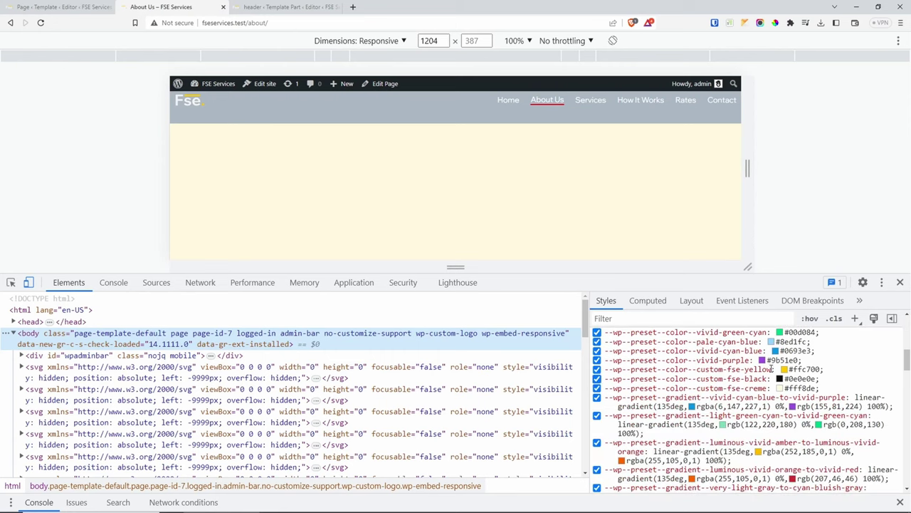
pyautogui.moveTo(772, 369); pyautogui.dragTo(607, 370)
pyautogui.hotkey('ctrl', 'c')
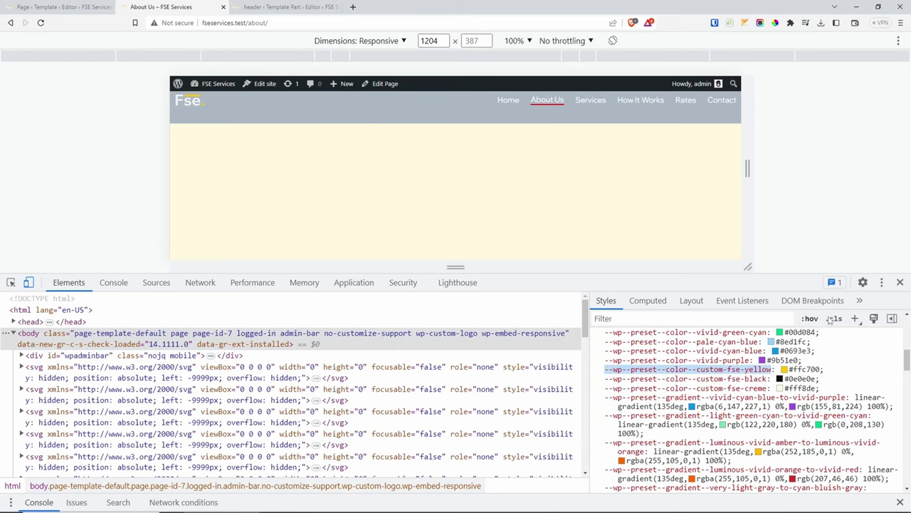
# Step: Replace the current-item underline's red with var(--wp--preset--color--custom-fse-yellow) and save style.css
pyautogui.click(379, 504)
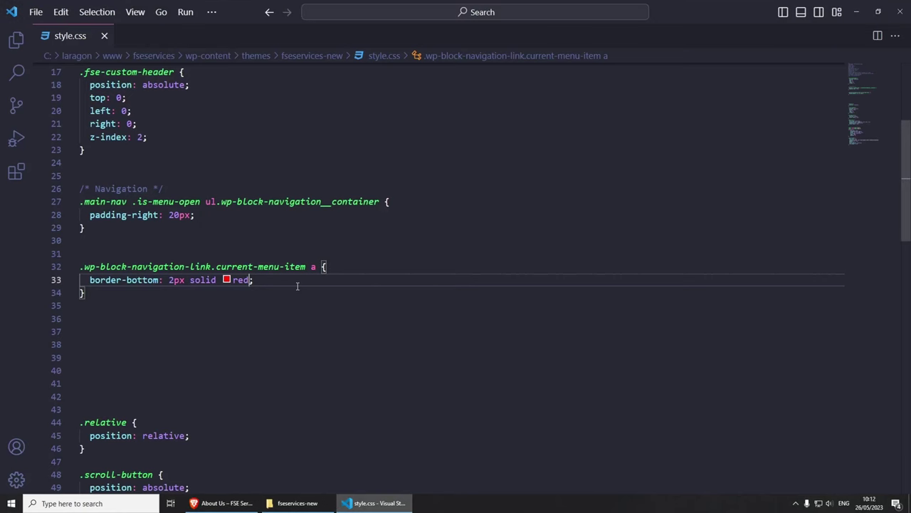
pyautogui.doubleClick(241, 279)
pyautogui.write('var(')
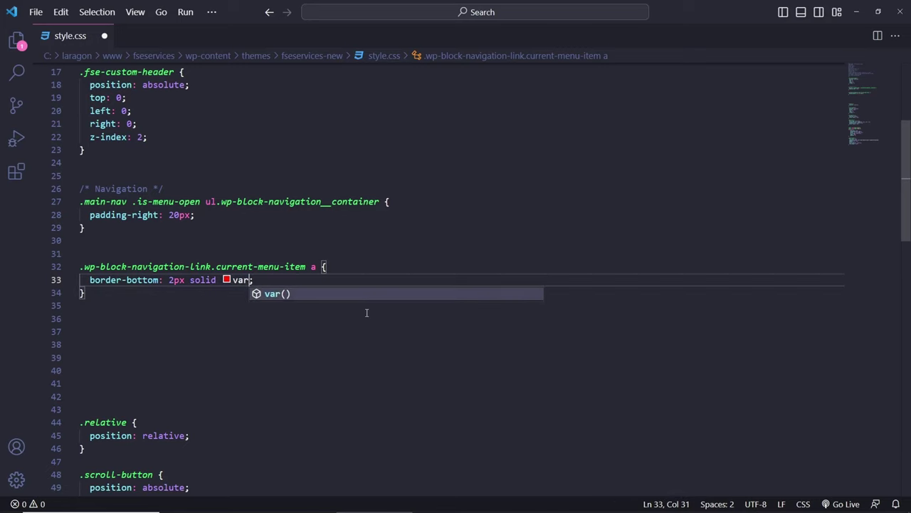
pyautogui.hotkey('ctrl', 'v')
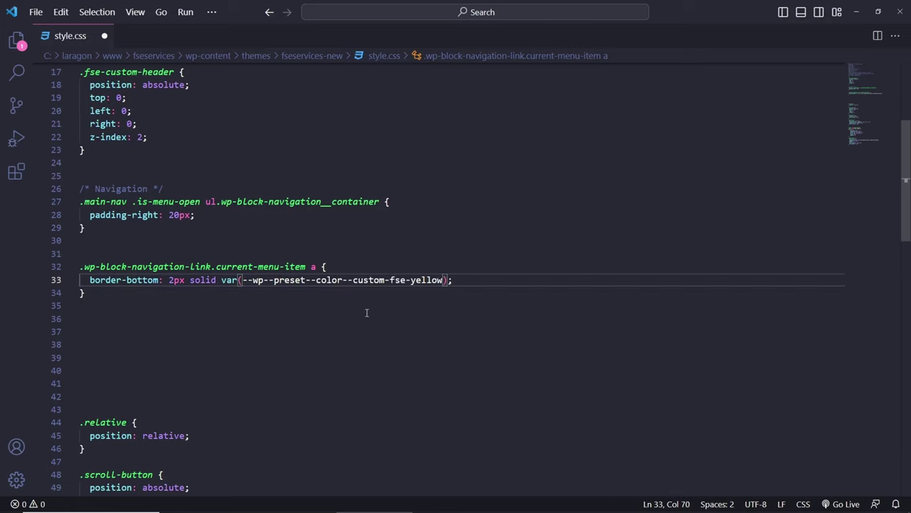
pyautogui.click(282, 302)
pyautogui.press('Return')
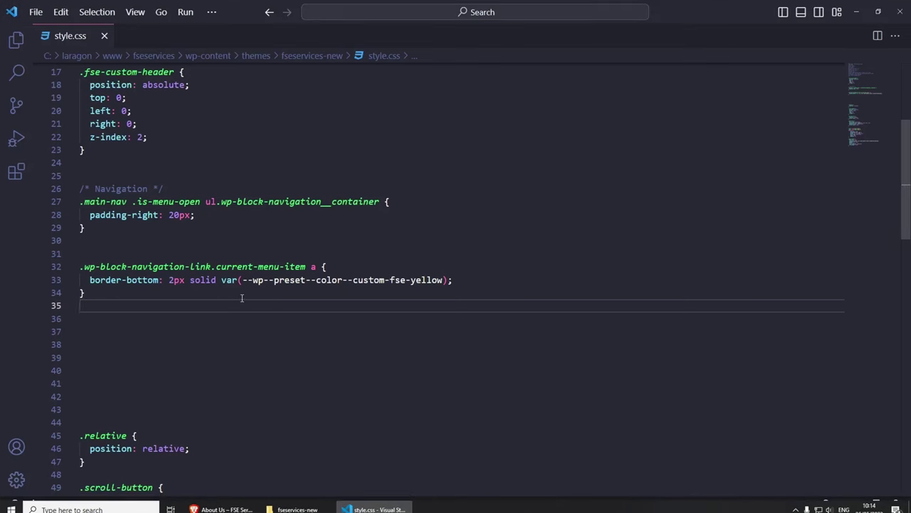
pyautogui.hotkey('ctrl', 's')
# Step: Duplicate the rule and change the copy's selector to .wp-block-navigation-link:hover, then save
pyautogui.moveTo(104, 292); pyautogui.dragTo(74, 269)
pyautogui.hotkey('ctrl', 'c')
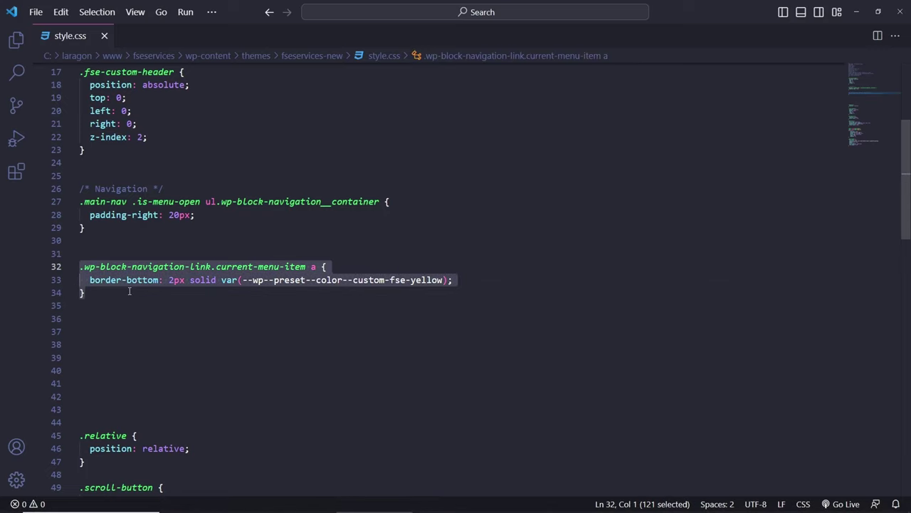
pyautogui.click(129, 291)
pyautogui.press('Return')
pyautogui.press('Return')
pyautogui.hotkey('ctrl', 'v')
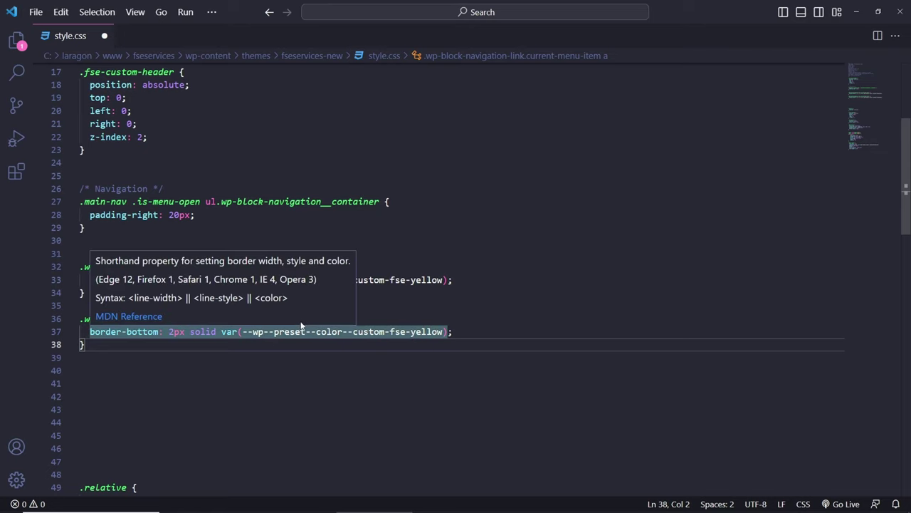
pyautogui.click(308, 318)
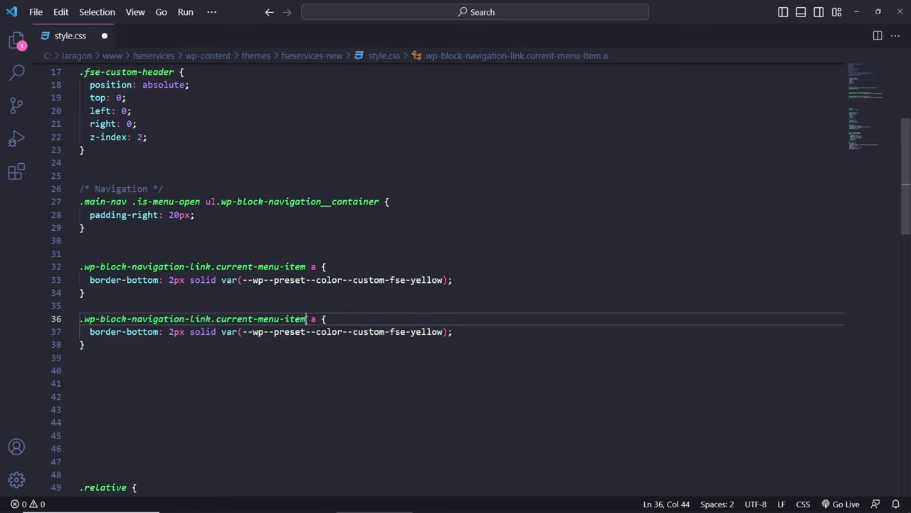
pyautogui.moveTo(308, 319); pyautogui.dragTo(215, 319)
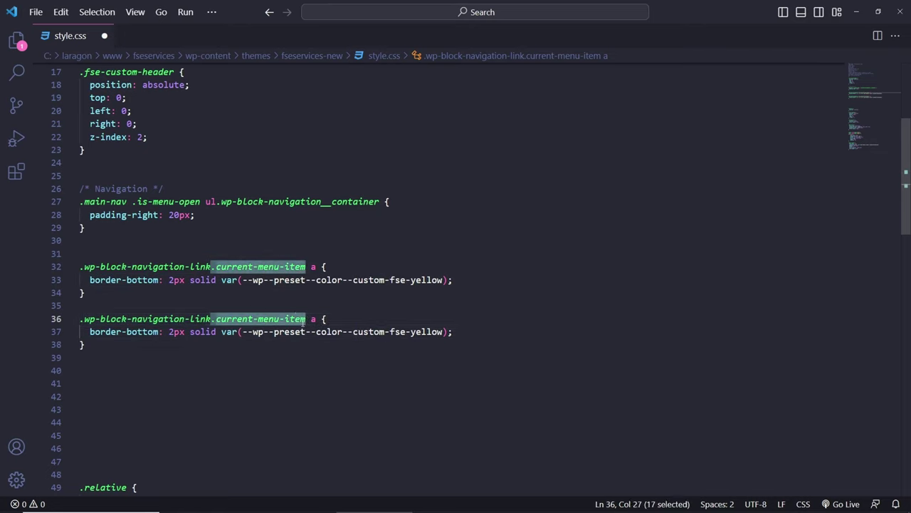
pyautogui.press('BackSpace')
pyautogui.press('BackSpace')
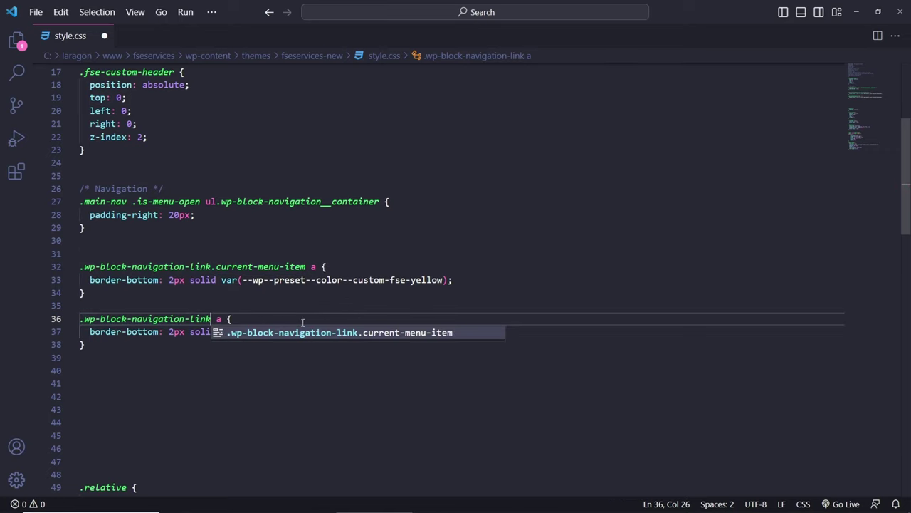
pyautogui.hotkey('shift', 'Right')
pyautogui.hotkey('shift', 'Right')
pyautogui.press('Delete')
pyautogui.write(':hov')
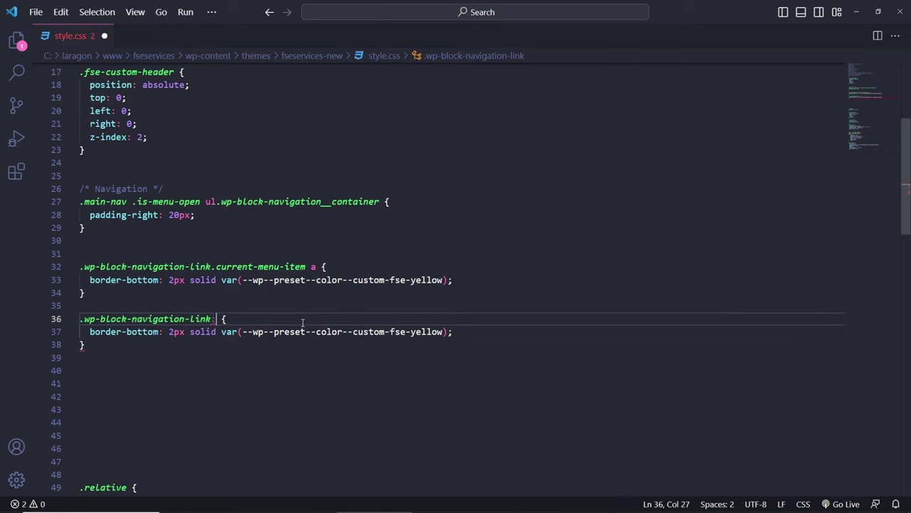
pyautogui.write('er')
pyautogui.hotkey('ctrl', 's')
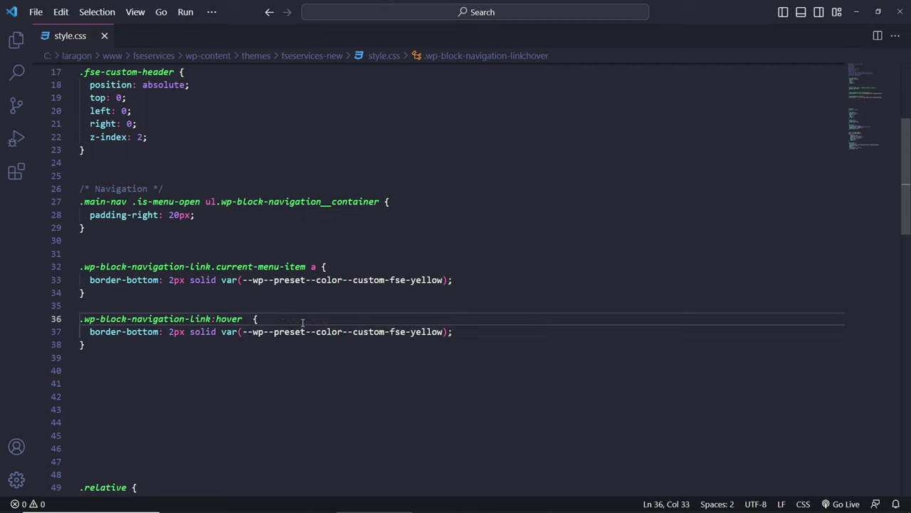
# Step: Add the missing a so the copied selector reads .wp-block-navigation-link a:hover
pyautogui.hotkey('shift', 'Home')
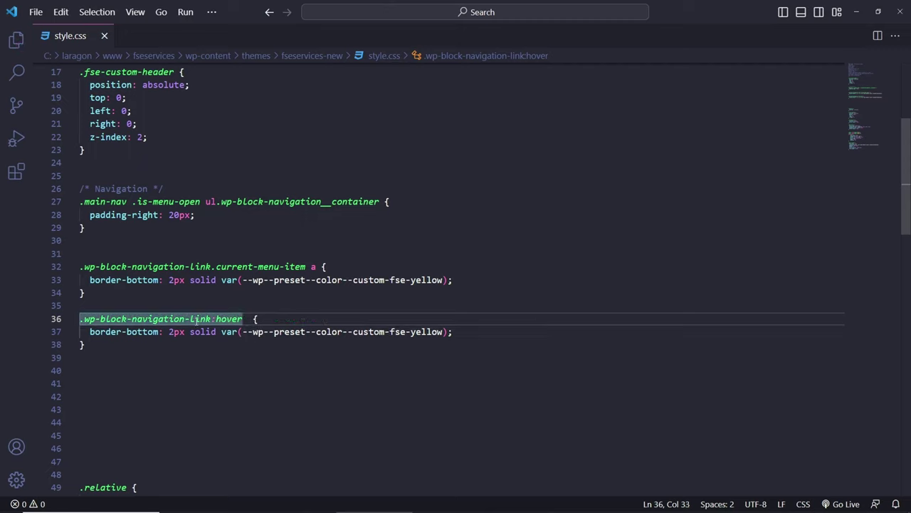
pyautogui.click(211, 319)
pyautogui.write('a')
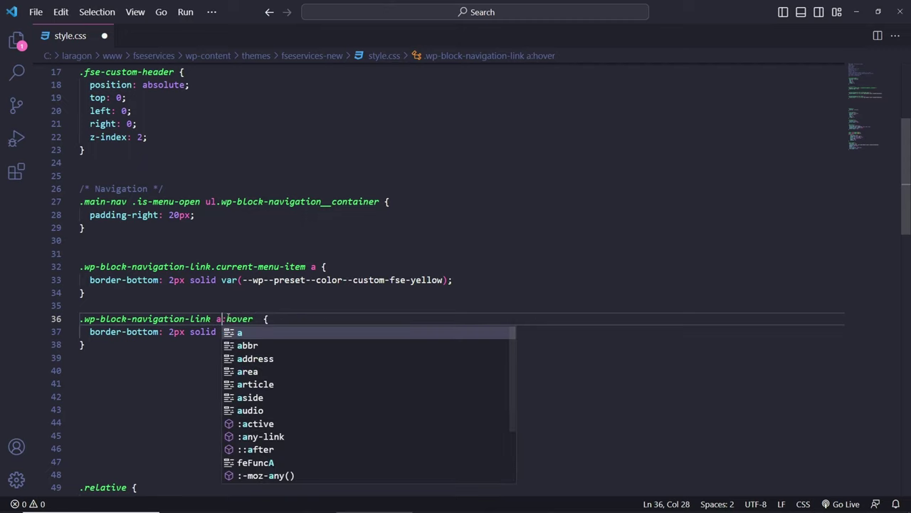
pyautogui.click(278, 318)
pyautogui.click(199, 350)
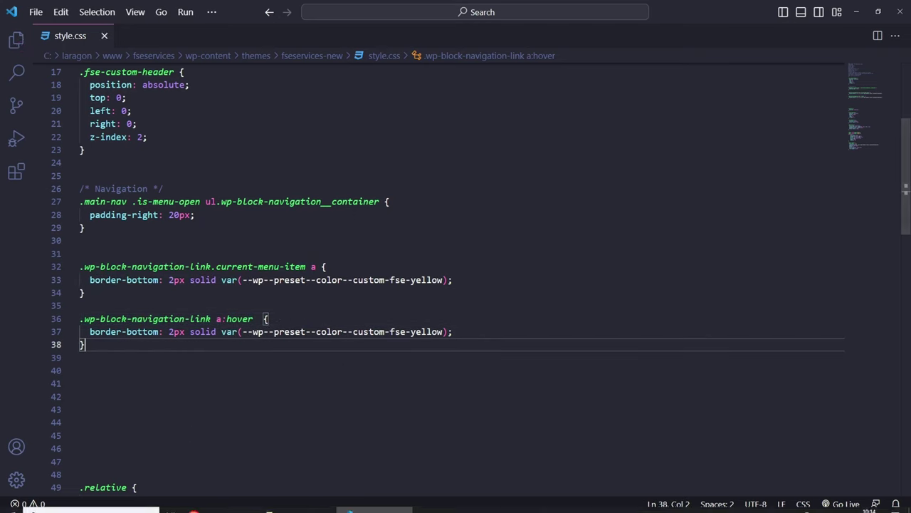
pyautogui.click(221, 503)
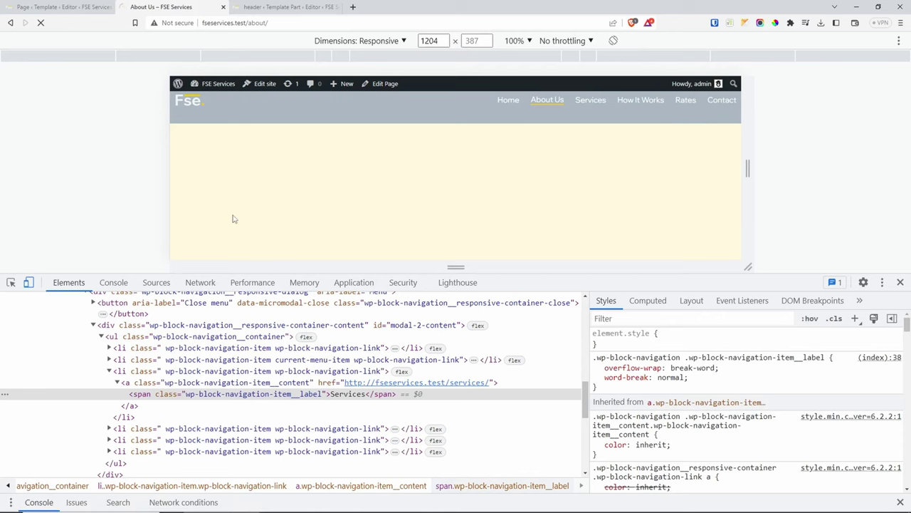
# Step: Reload About Us with the device toolbar off to view the yellow underline at full width
pyautogui.hotkey('ctrl', 'r')
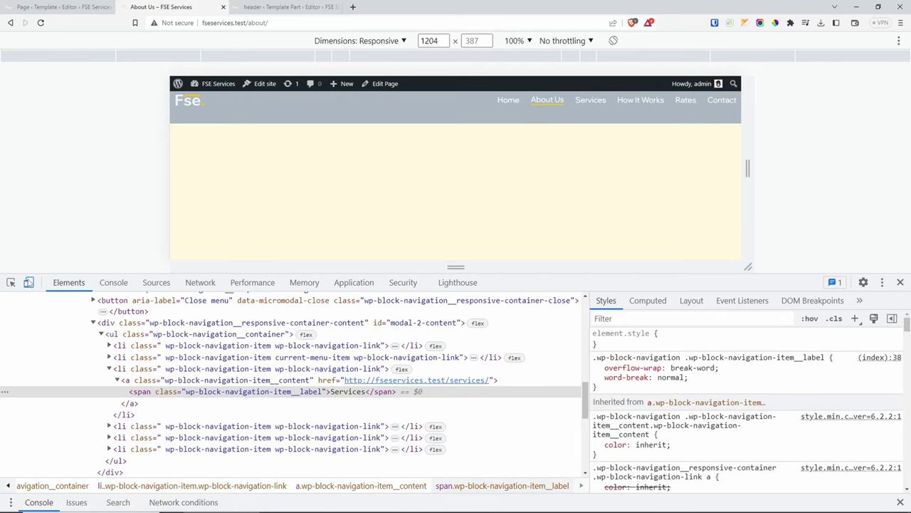
pyautogui.click(29, 283)
pyautogui.scroll(3, 679, 112)
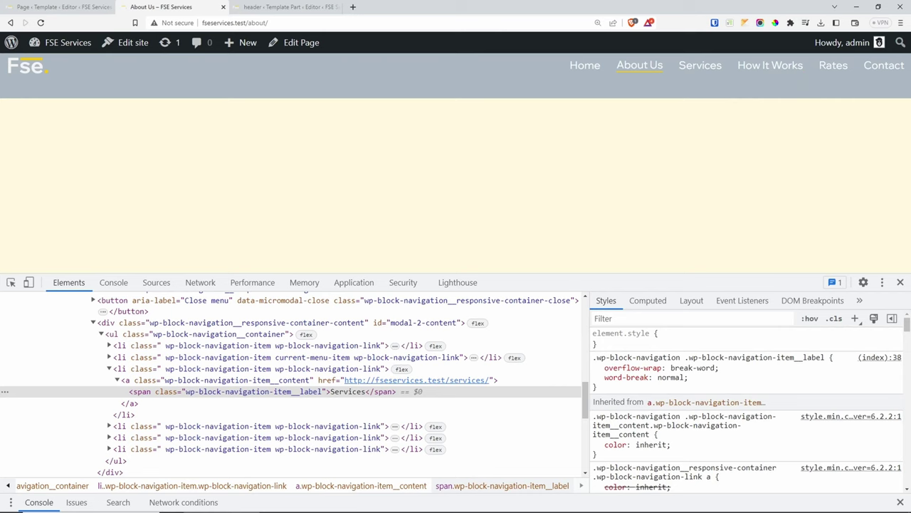
pyautogui.moveTo(296, 509)
pyautogui.click(377, 502)
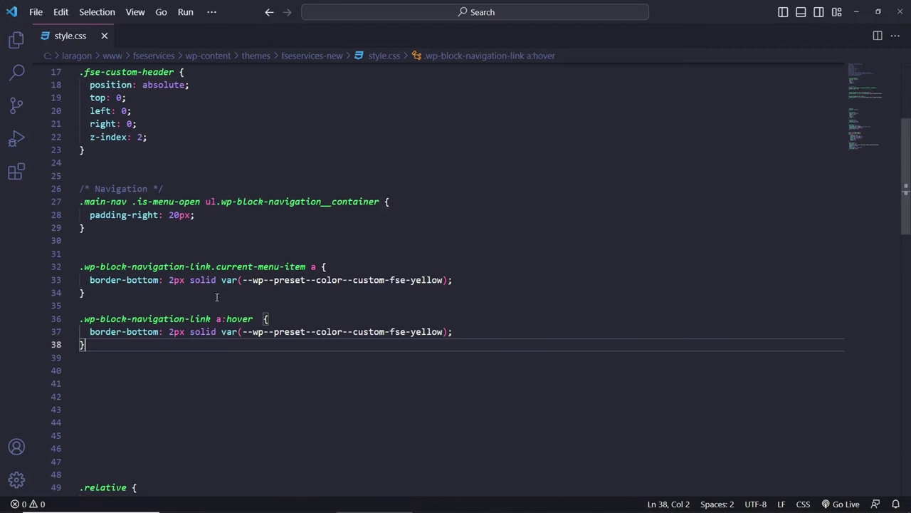
# Step: Add a .wp-block-navigation-link rule with border-bottom: 2px solid transparent above the hover rule
pyautogui.moveTo(215, 318); pyautogui.dragTo(78, 319)
pyautogui.hotkey('ctrl', 'c')
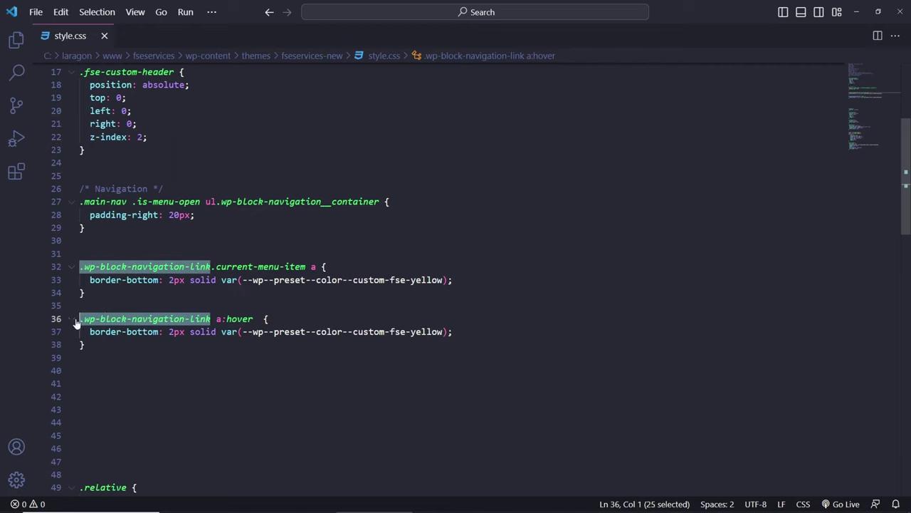
pyautogui.click(114, 292)
pyautogui.press('Return')
pyautogui.press('Return')
pyautogui.hotkey('ctrl', 'v')
pyautogui.write('{')
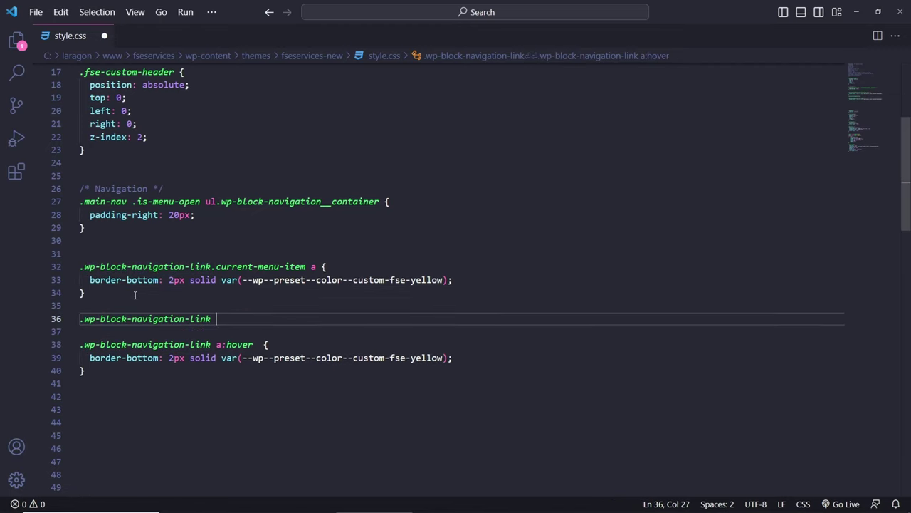
pyautogui.press('Return')
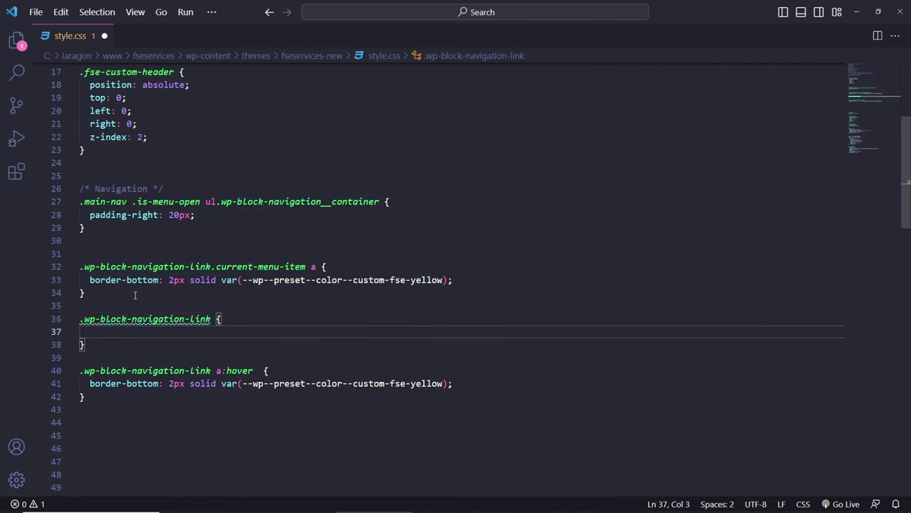
pyautogui.write('border-bot')
pyautogui.press('Return')
pyautogui.write('2px so;')
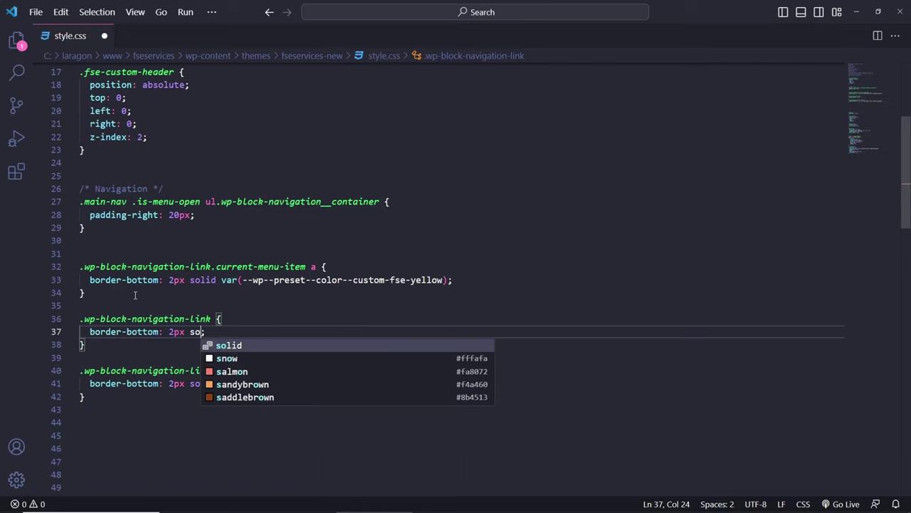
pyautogui.press('Return')
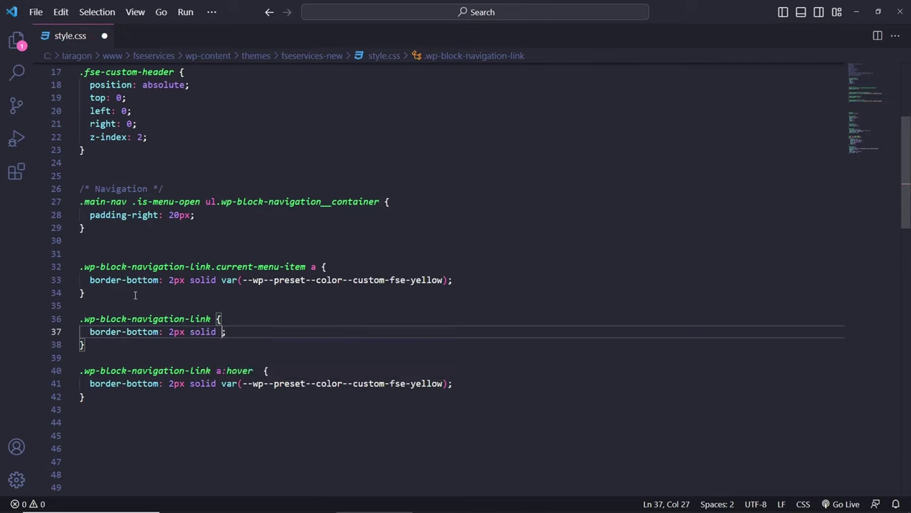
pyautogui.write('tra')
pyautogui.press('Return')
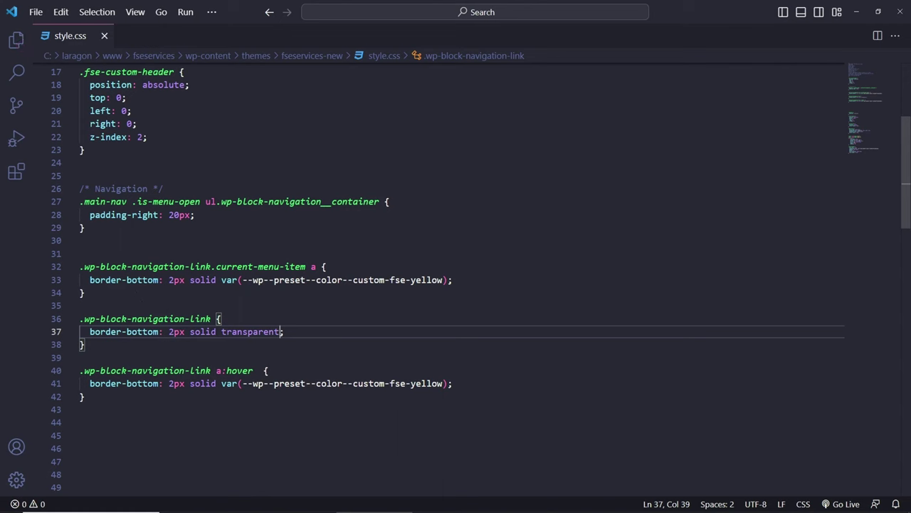
# Step: Save and check in the browser, then correct the selector to .wp-block-navigation-link a
pyautogui.hotkey('alt', 'Tab')
pyautogui.press('F5')
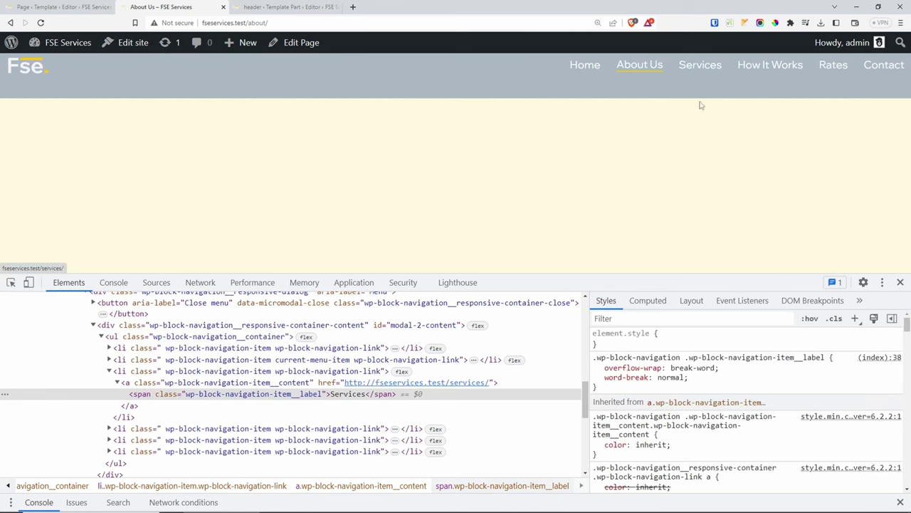
pyautogui.click(376, 502)
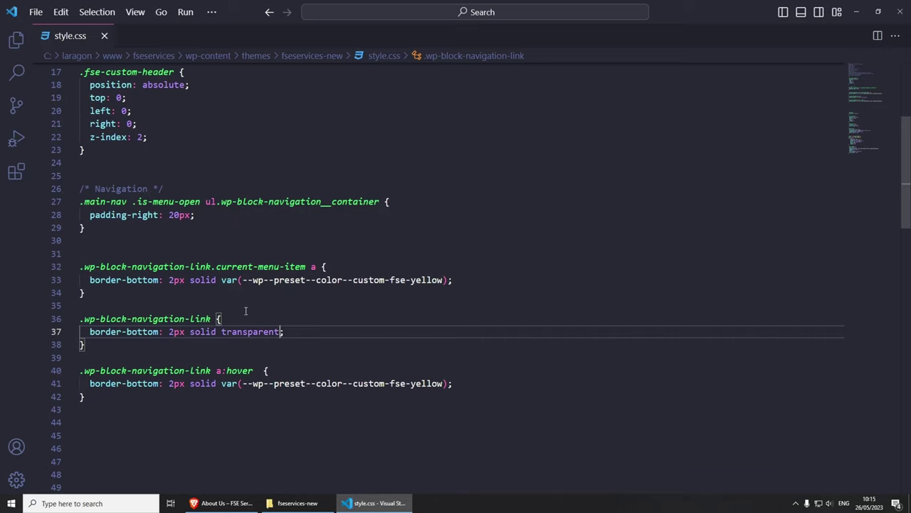
pyautogui.click(213, 318)
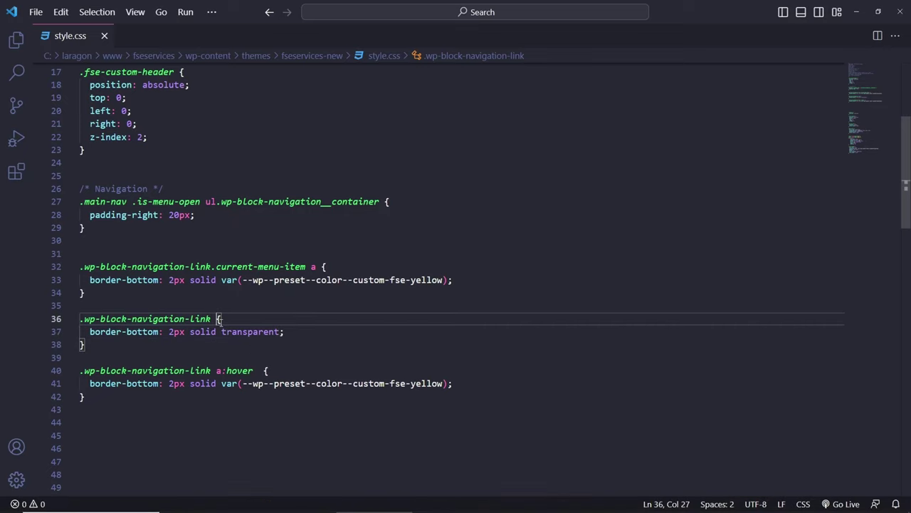
pyautogui.write('a')
pyautogui.click(230, 304)
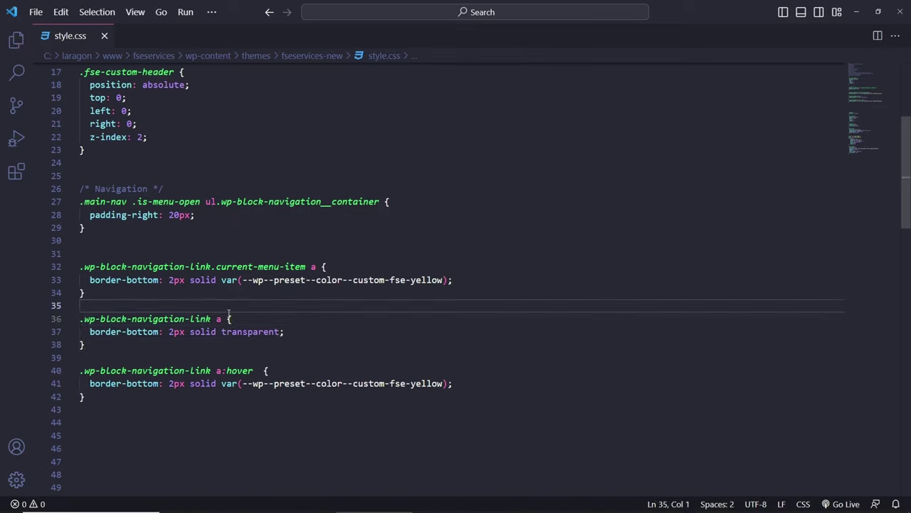
pyautogui.click(298, 503)
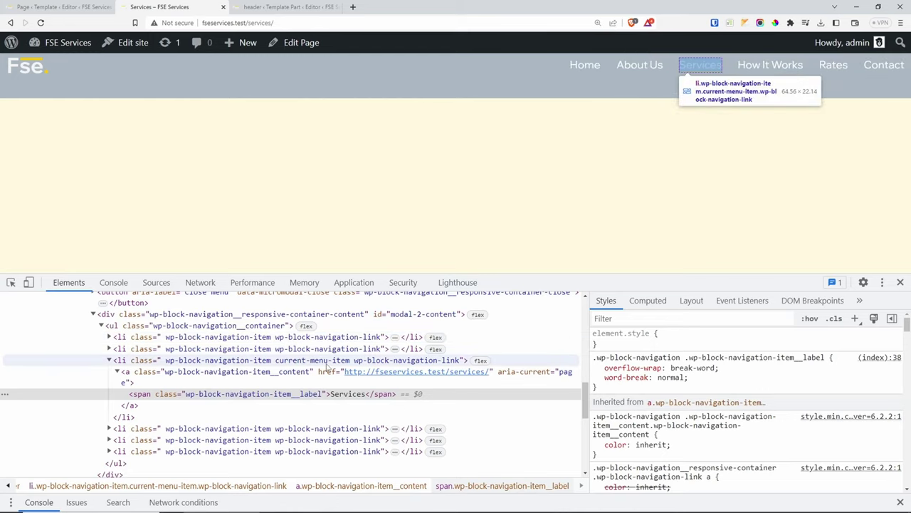
# Step: Close DevTools and return to the 'header · Template Part' tab
pyautogui.click(900, 283)
pyautogui.click(271, 6)
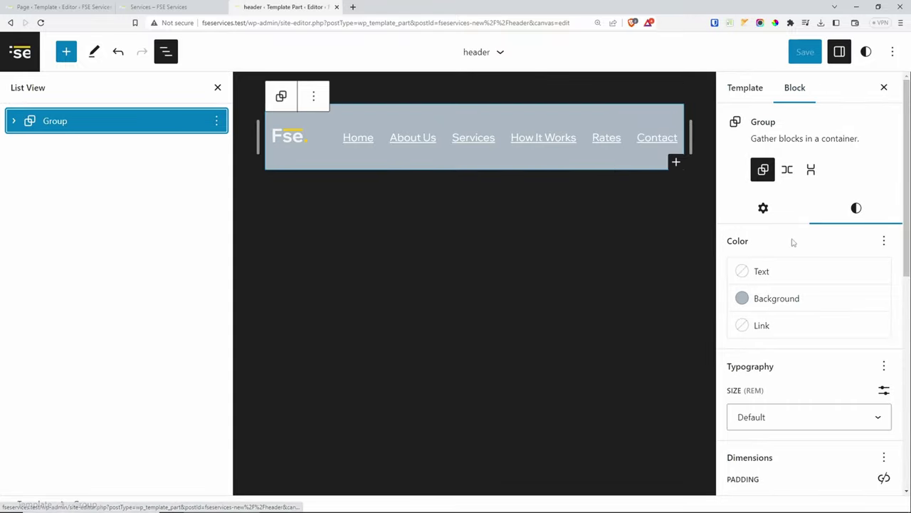
# Step: Clear the header Group's grey background colour and save the header template part
pyautogui.click(784, 309)
pyautogui.click(579, 456)
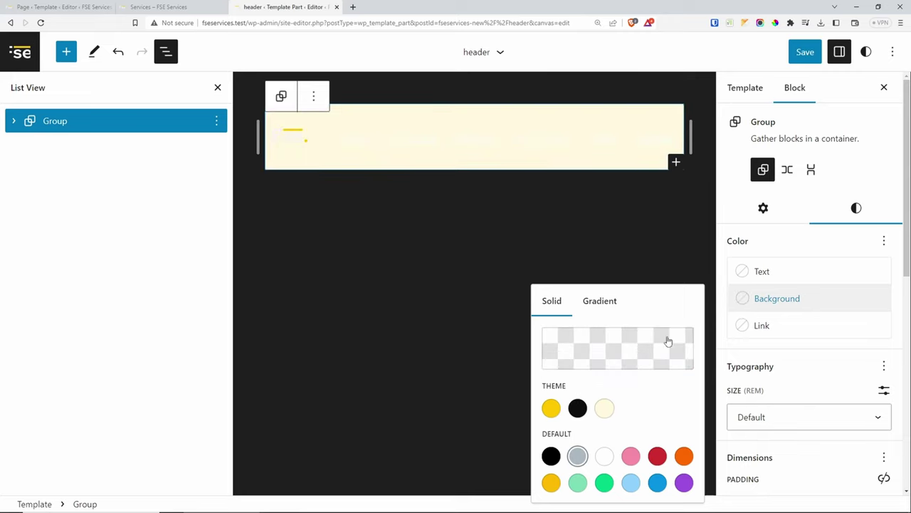
pyautogui.click(805, 52)
pyautogui.click(783, 55)
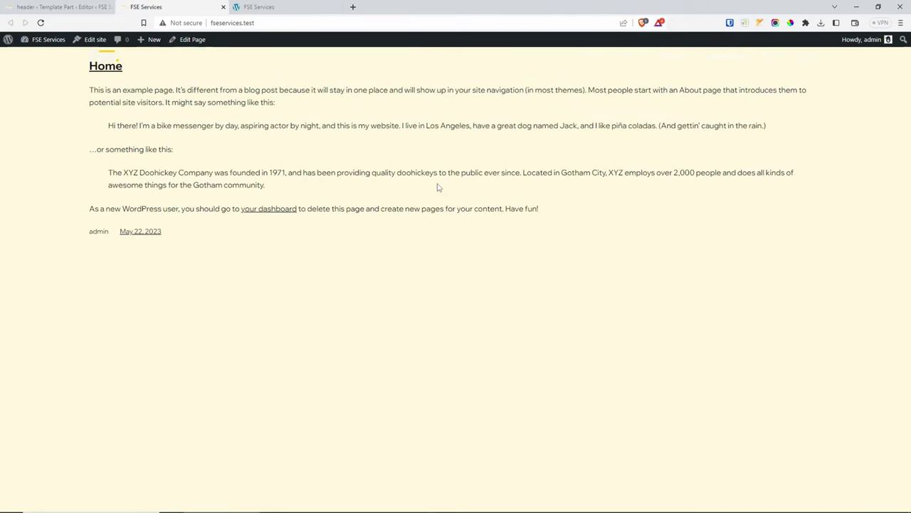
pyautogui.click(63, 7)
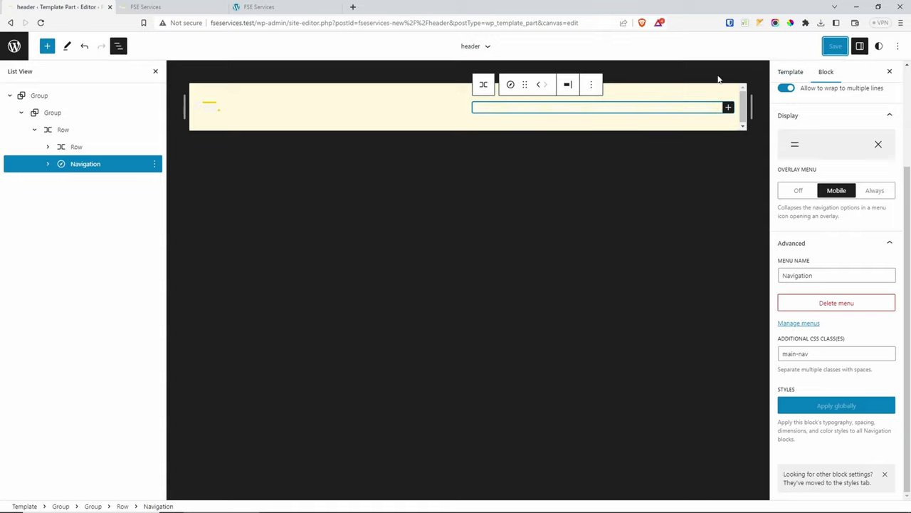
pyautogui.click(13, 47)
# Step: Open the footer from Template parts in edit mode and select its Group in List View
pyautogui.click(12, 92)
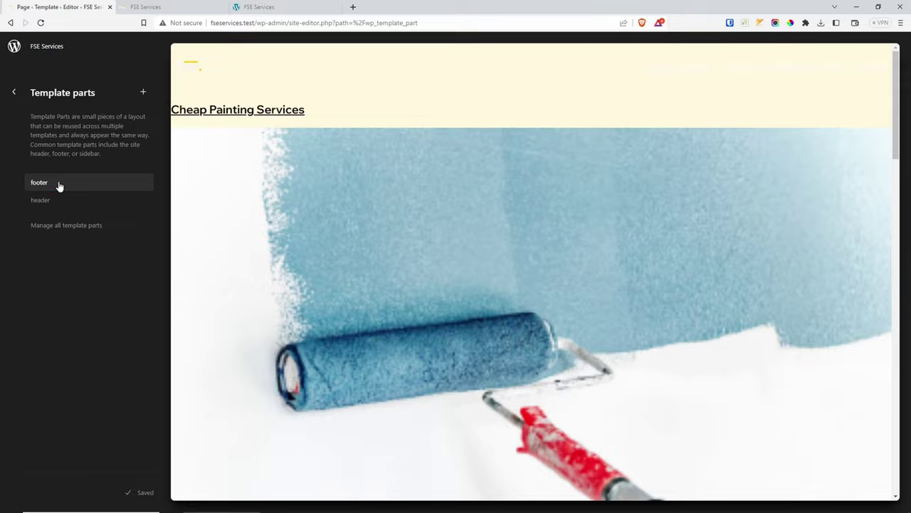
pyautogui.click(59, 182)
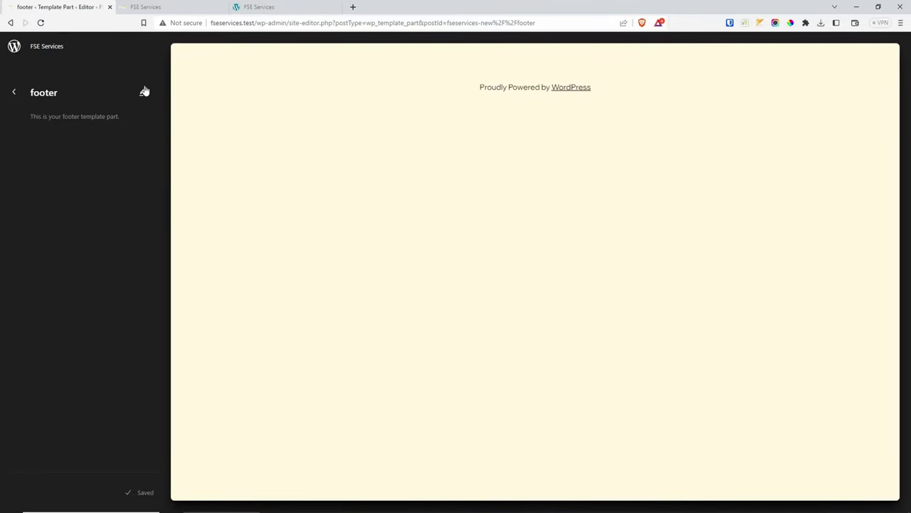
pyautogui.click(144, 91)
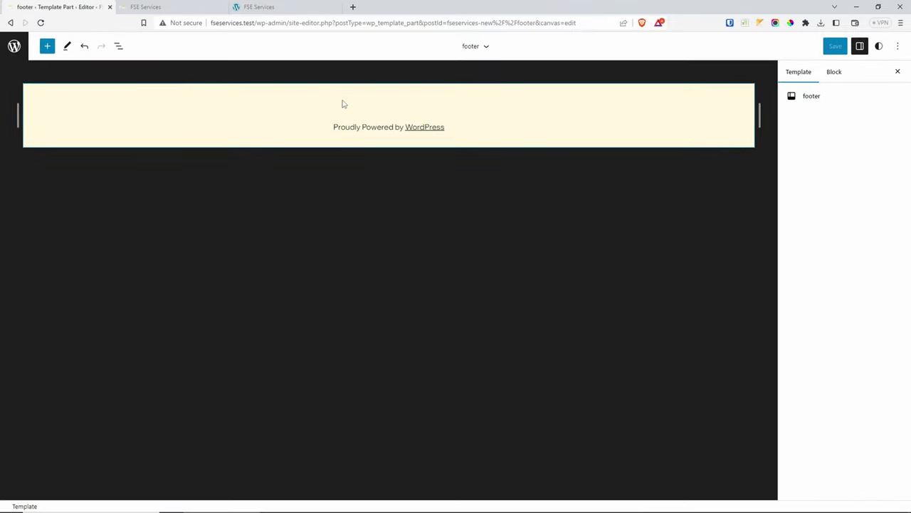
pyautogui.click(119, 47)
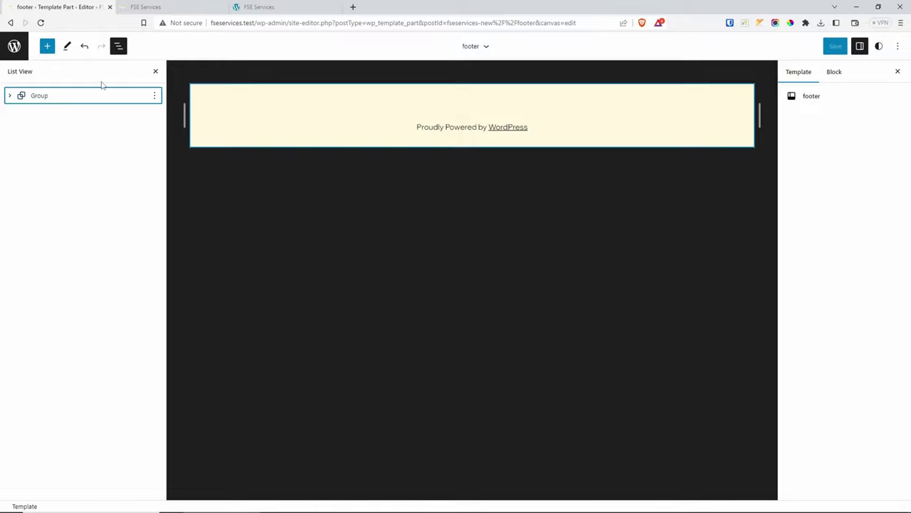
pyautogui.click(47, 47)
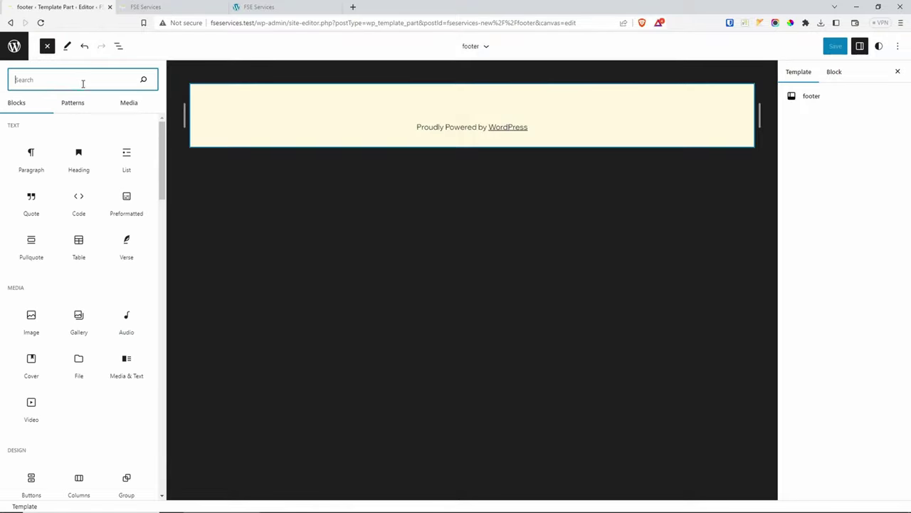
pyautogui.click(71, 104)
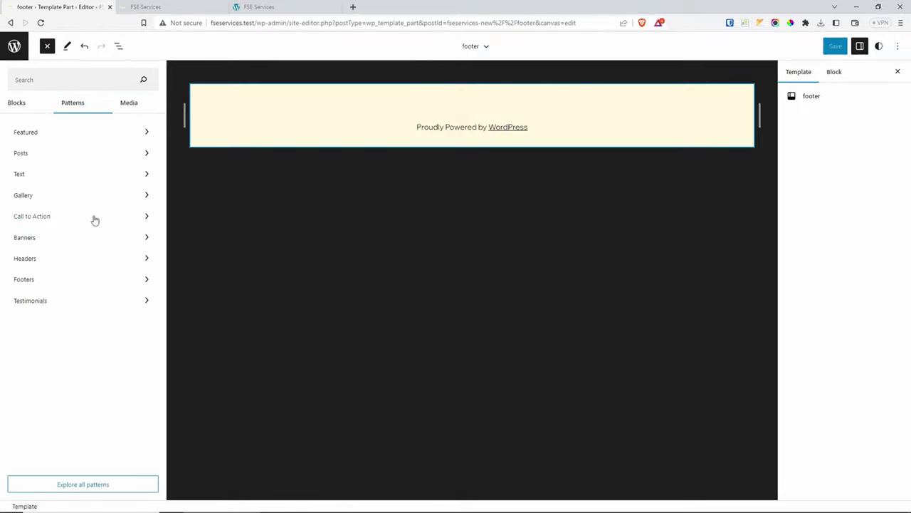
pyautogui.click(86, 280)
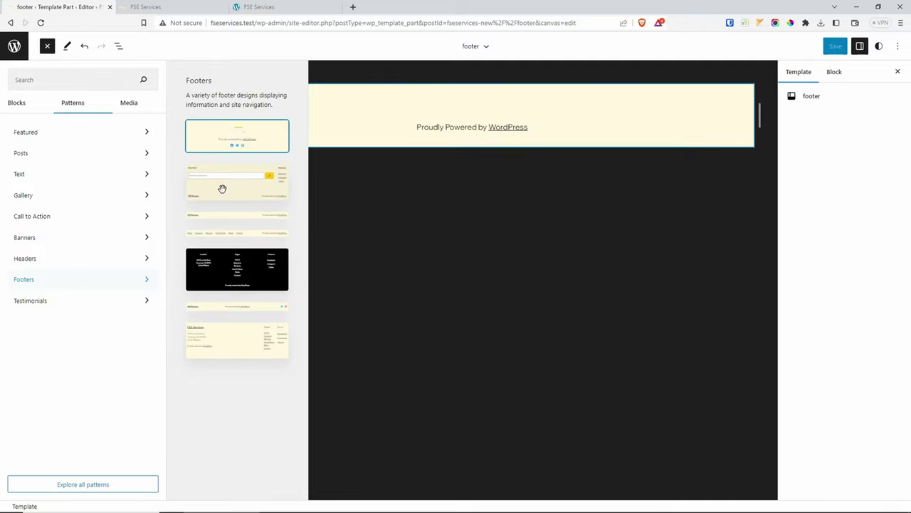
pyautogui.click(117, 47)
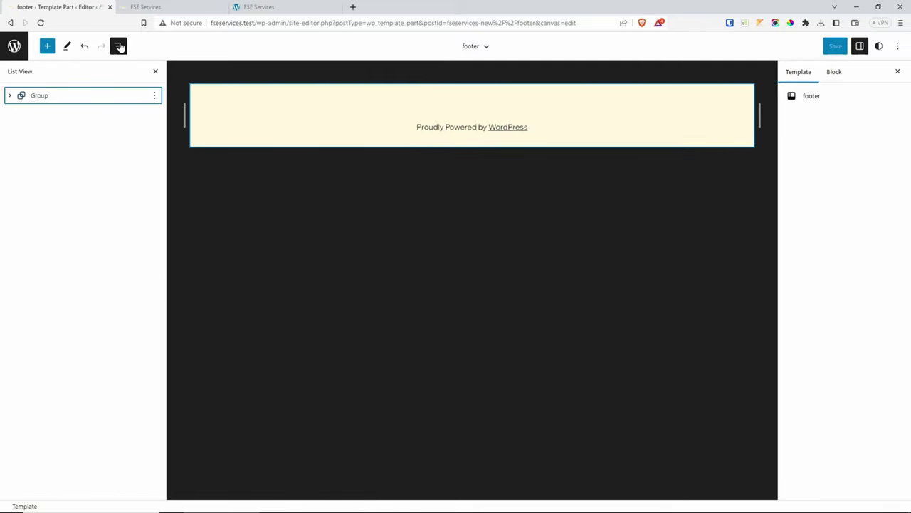
pyautogui.click(32, 97)
# Step: Set the footer Group's HTML element to <footer> and save
pyautogui.click(819, 360)
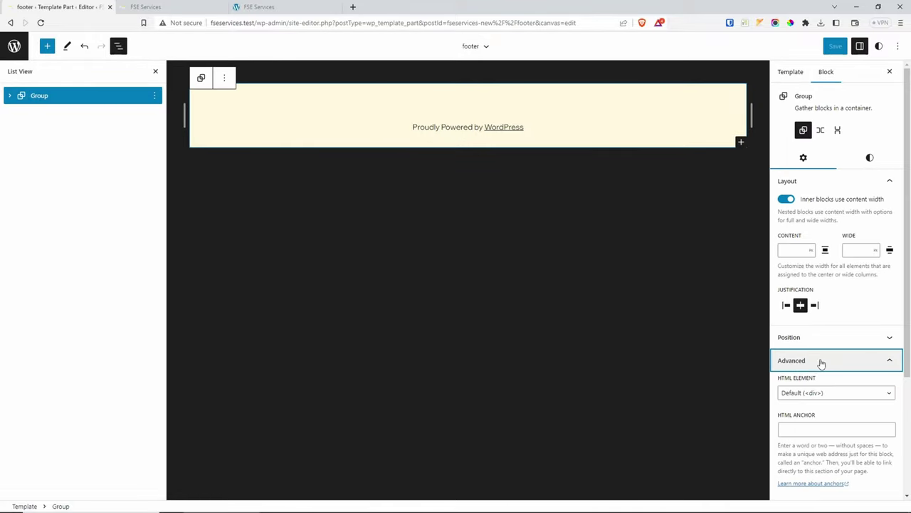
pyautogui.scroll(-2, 813, 387)
pyautogui.click(810, 230)
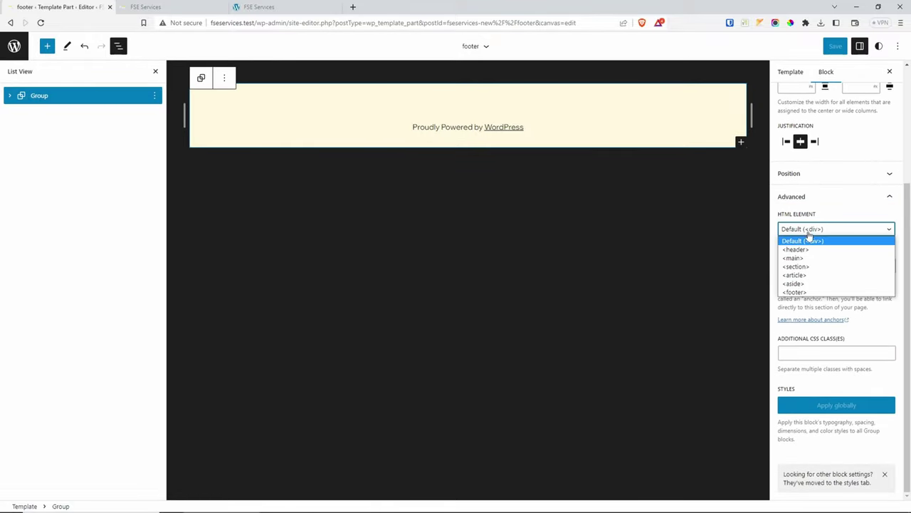
pyautogui.click(808, 291)
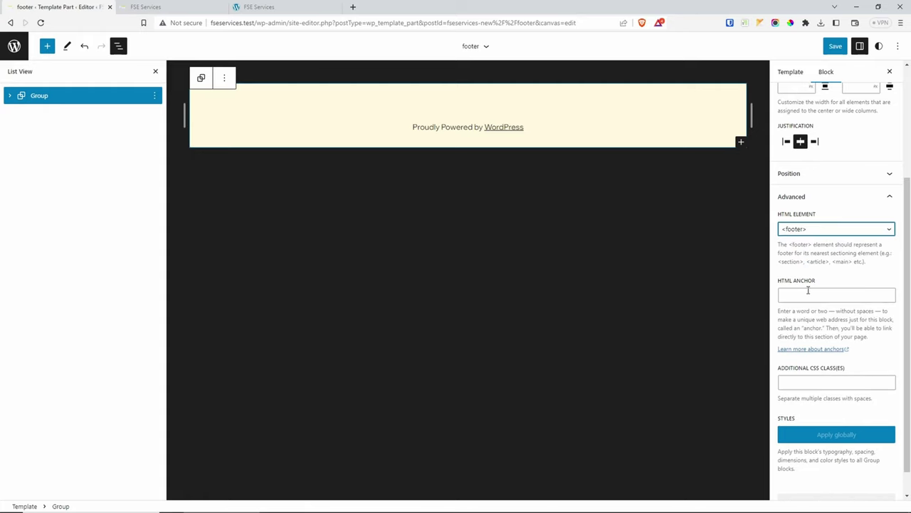
pyautogui.click(835, 46)
pyautogui.click(828, 47)
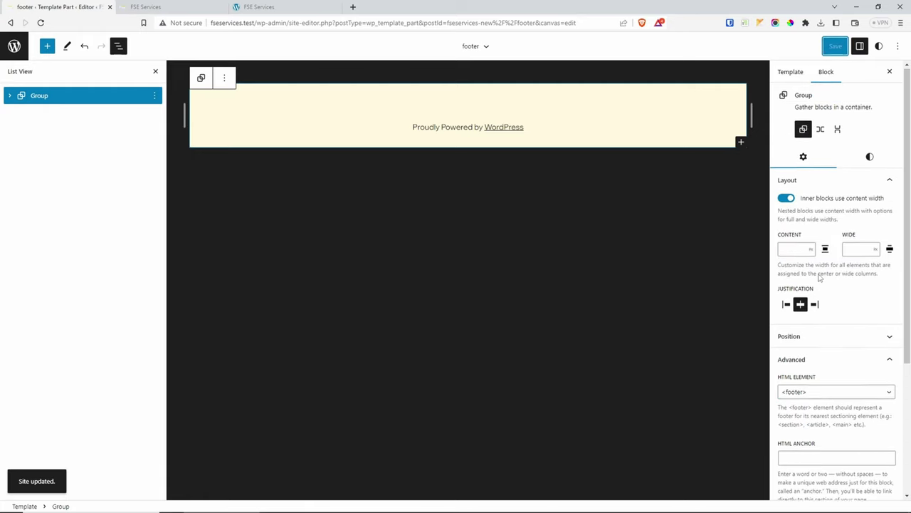
# Step: Give the footer Group a Black background with White text and links, and save
pyautogui.click(868, 155)
pyautogui.click(813, 221)
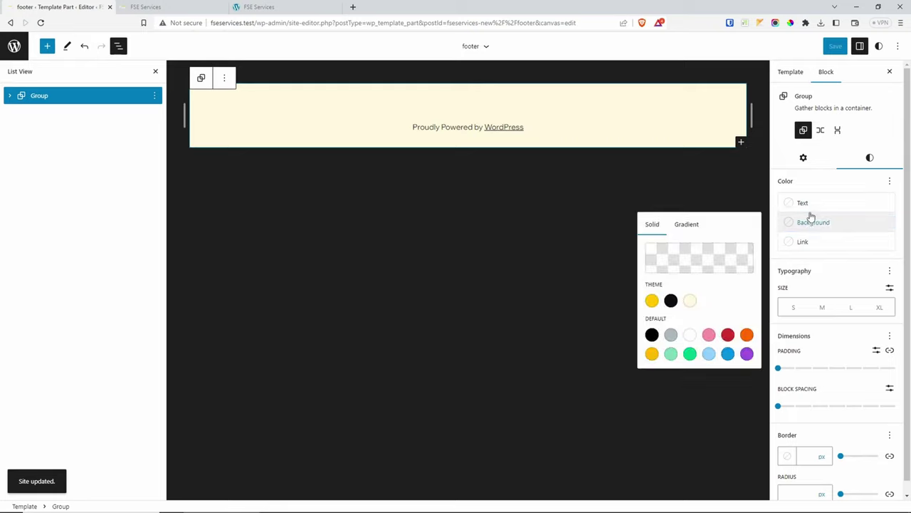
pyautogui.click(652, 336)
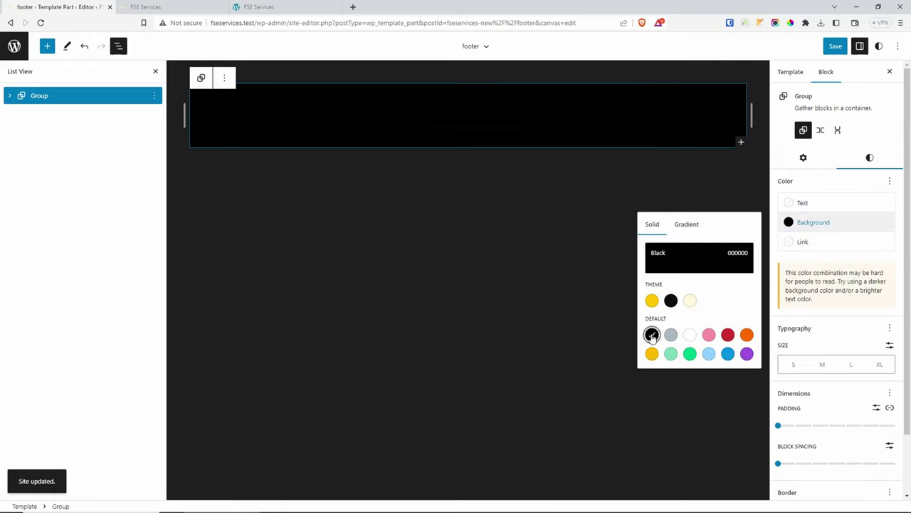
pyautogui.click(828, 205)
pyautogui.click(690, 294)
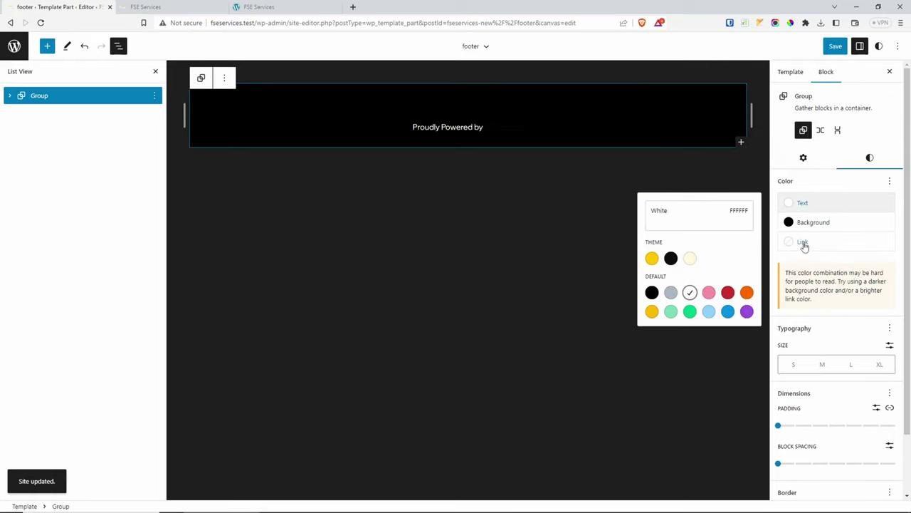
pyautogui.click(803, 242)
pyautogui.click(689, 331)
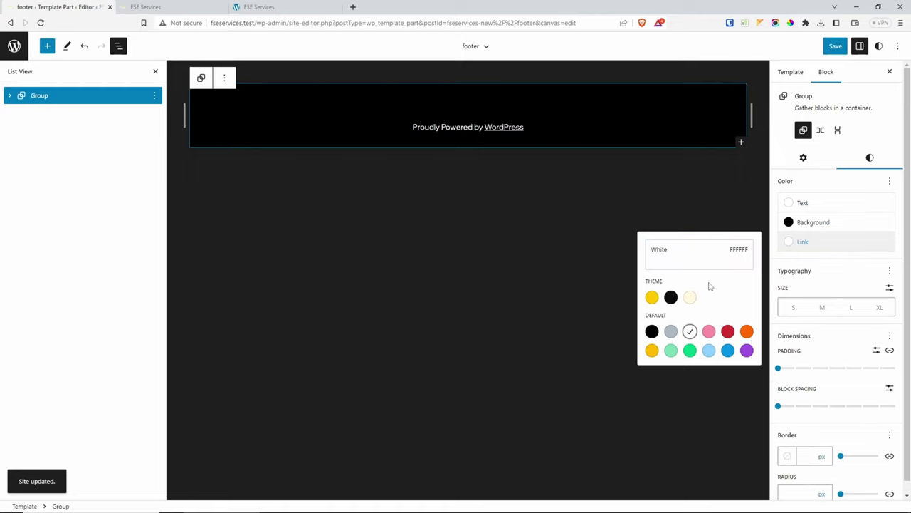
pyautogui.click(832, 46)
pyautogui.click(830, 45)
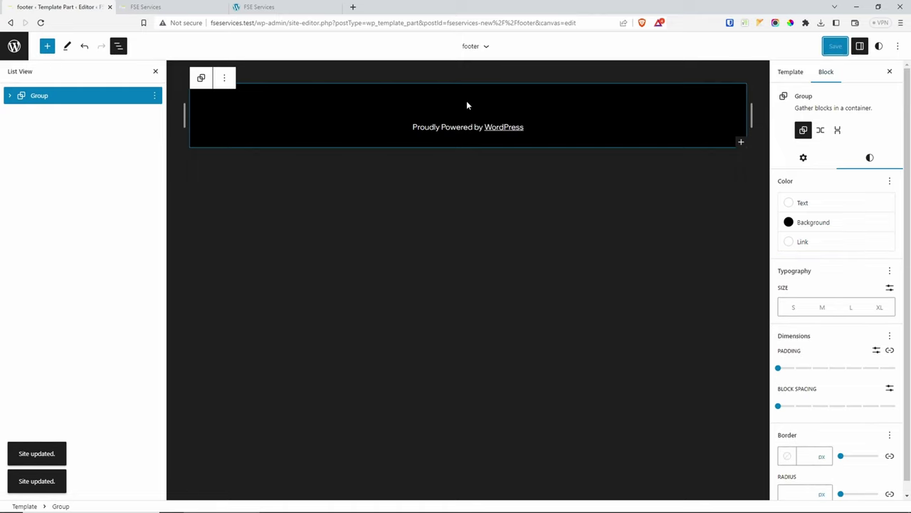
pyautogui.click(467, 101)
# Step: Insert a Site Logo above the footer text and shrink it to a smaller width
pyautogui.click(21, 112)
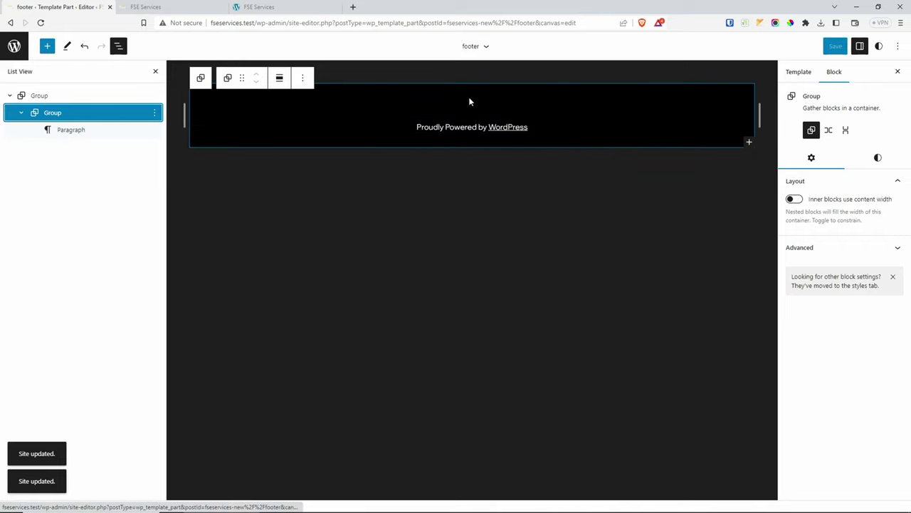
pyautogui.click(47, 46)
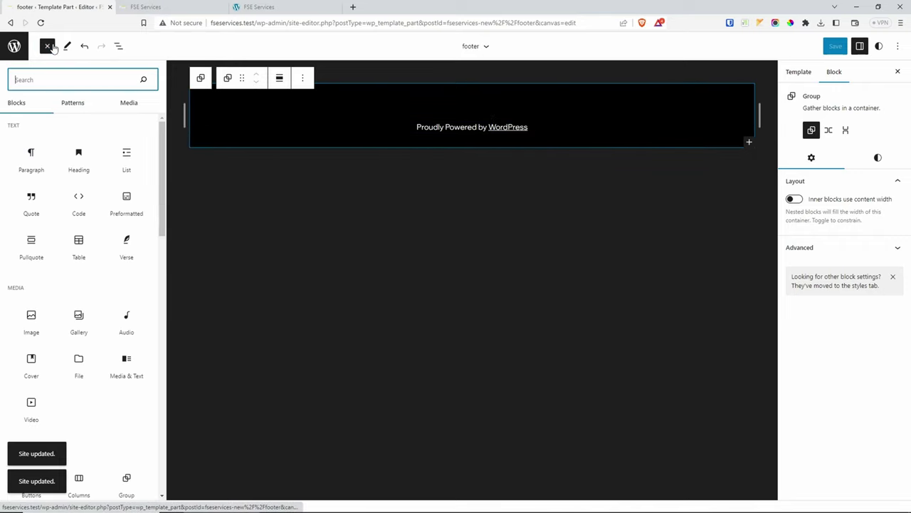
pyautogui.write('logo')
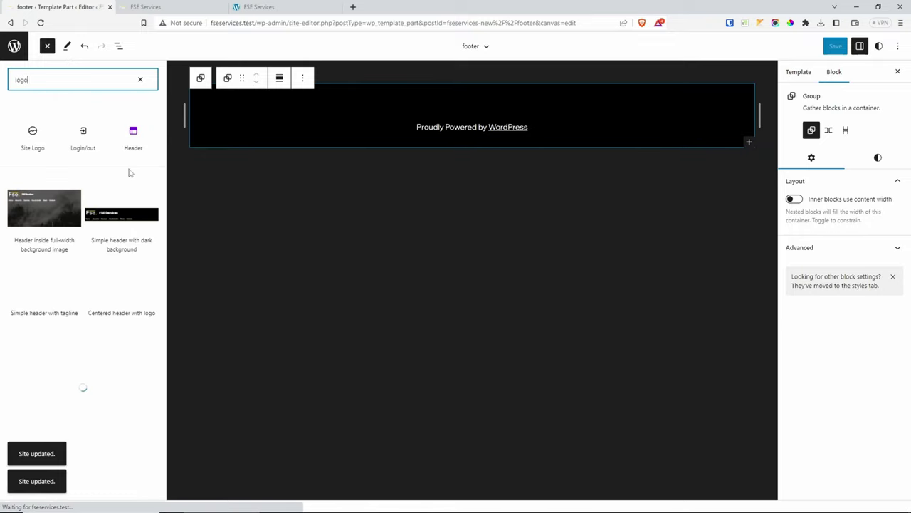
pyautogui.moveTo(30, 136); pyautogui.dragTo(502, 111)
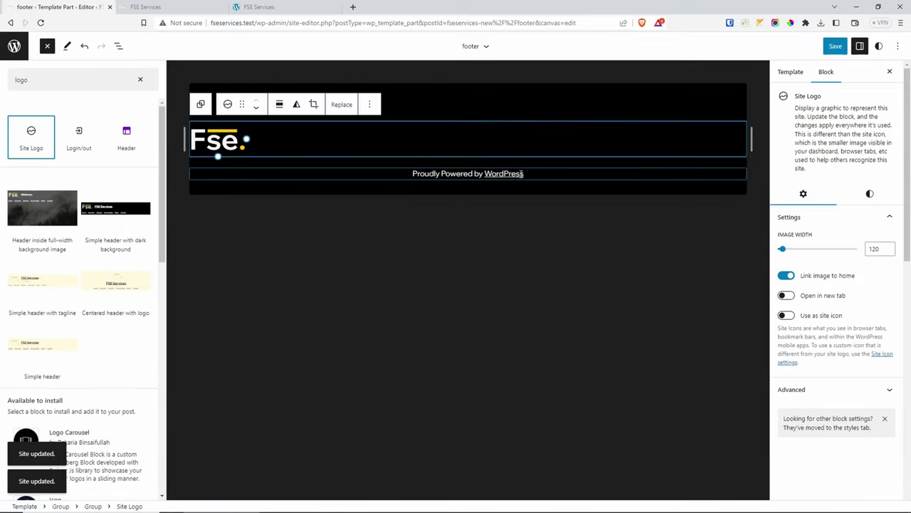
pyautogui.hotkey('ctrl', '+')
pyautogui.hotkey('ctrl', '+')
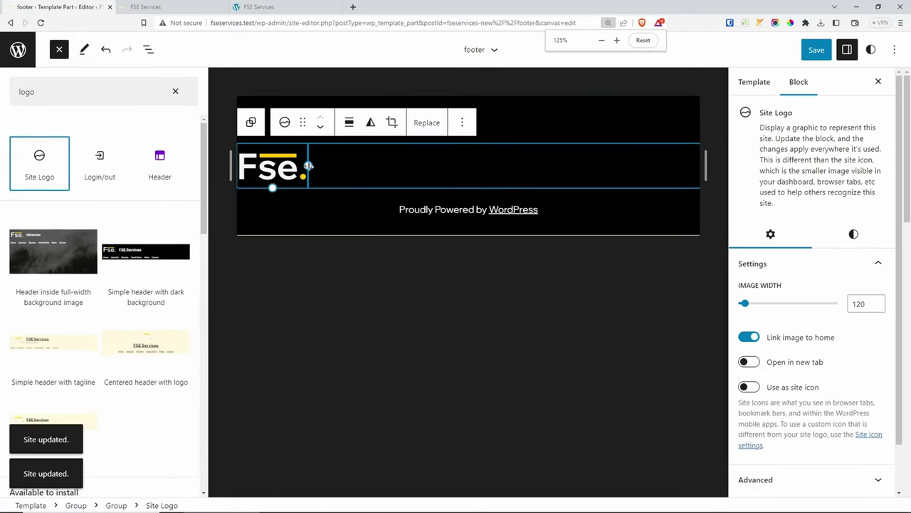
pyautogui.moveTo(308, 166); pyautogui.dragTo(70, 163)
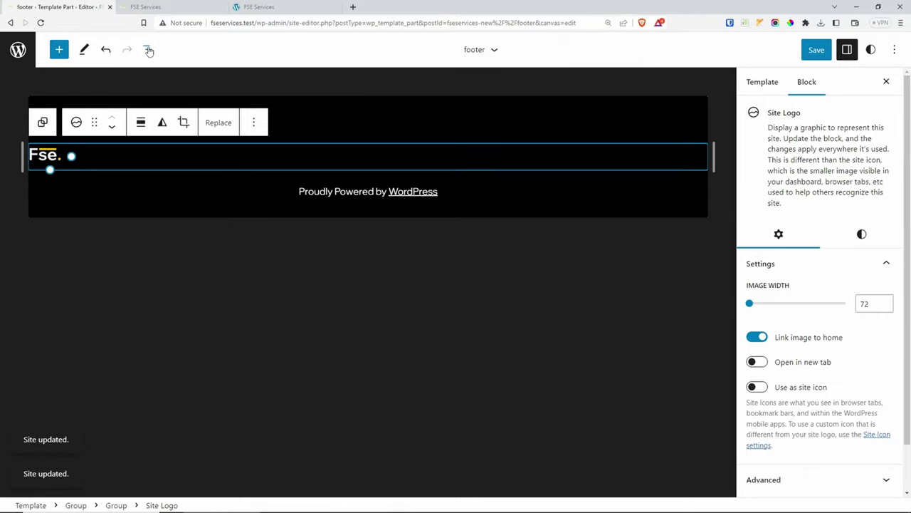
# Step: Add a Row block to the inner footer group and move the logo and paragraph into it
pyautogui.click(148, 50)
pyautogui.click(74, 134)
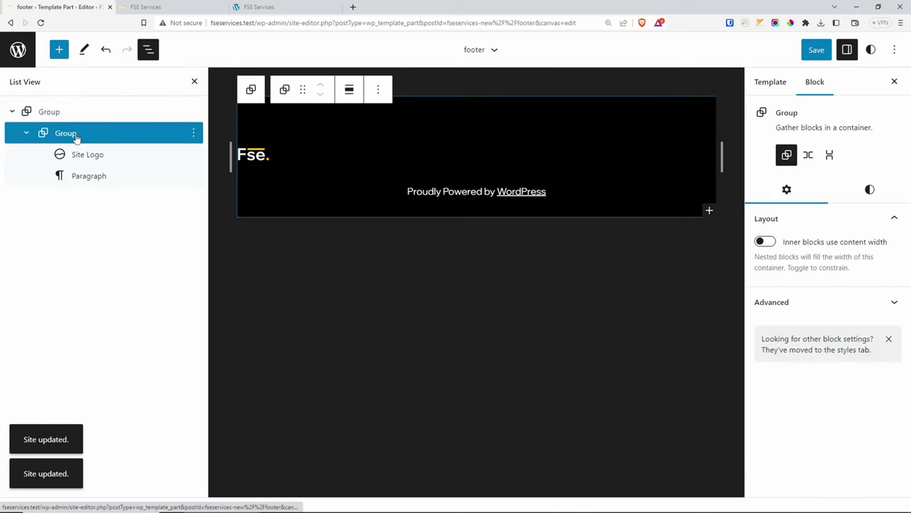
pyautogui.click(60, 50)
pyautogui.write('row')
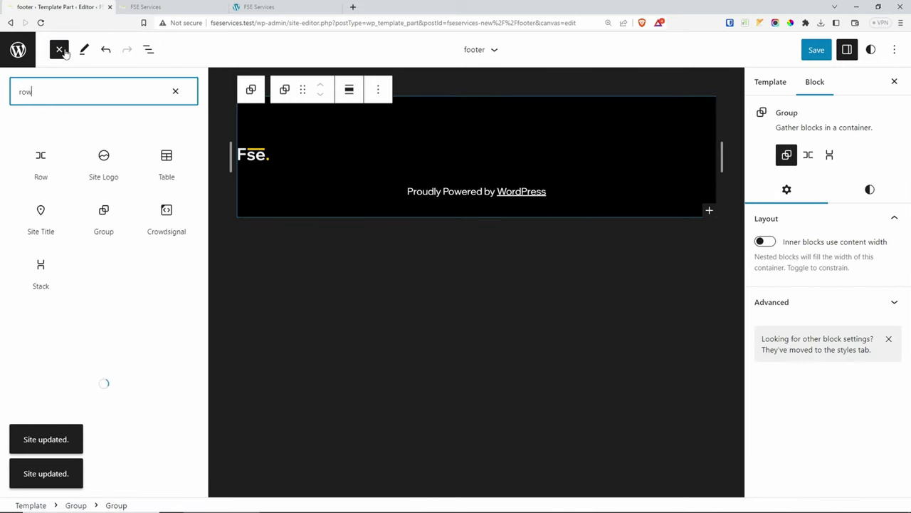
pyautogui.moveTo(66, 141); pyautogui.dragTo(393, 151)
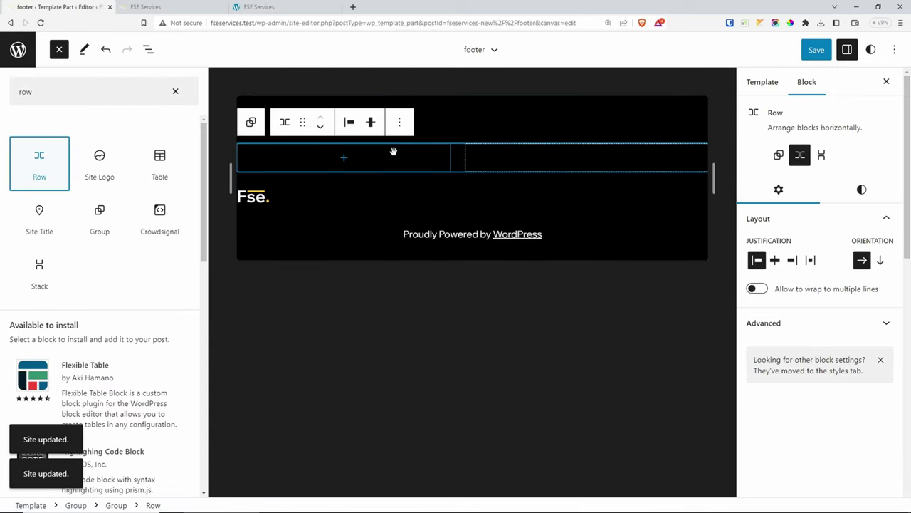
pyautogui.click(147, 49)
pyautogui.click(97, 179)
pyautogui.keyDown('shift'); pyautogui.click(96, 197); pyautogui.keyUp('shift')
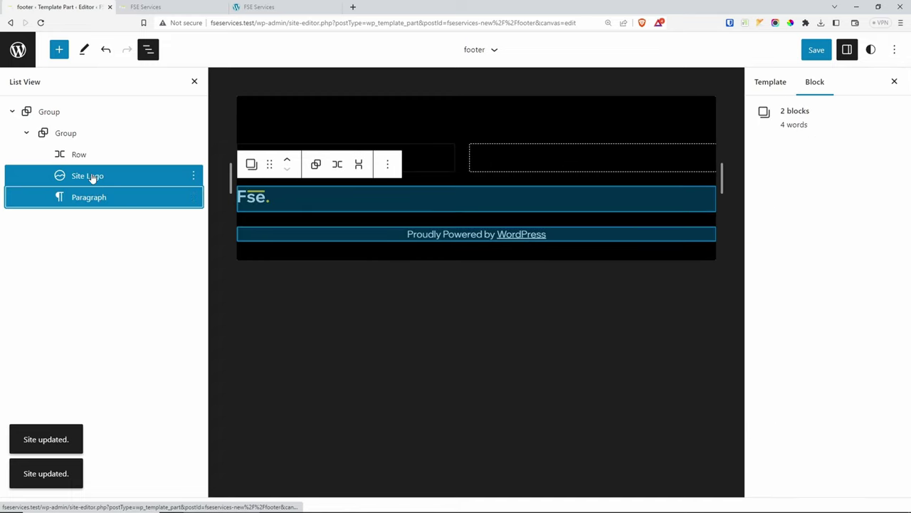
pyautogui.moveTo(91, 178); pyautogui.dragTo(149, 167)
# Step: Set the Row's orientation to Vertical, justify it center, and save
pyautogui.click(94, 153)
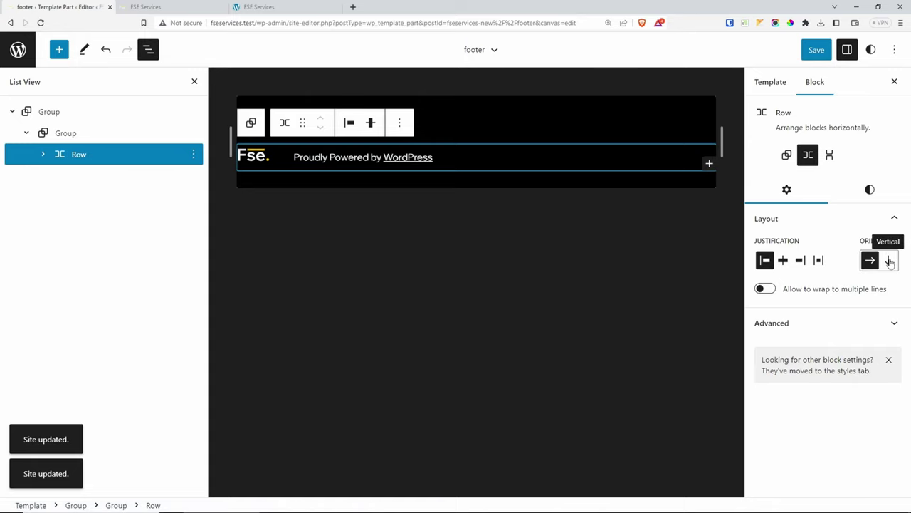
pyautogui.click(889, 260)
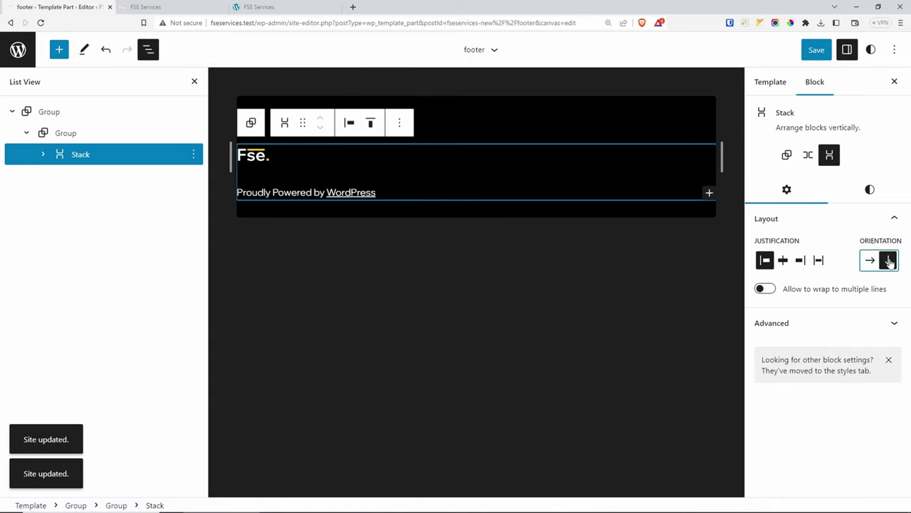
pyautogui.click(784, 261)
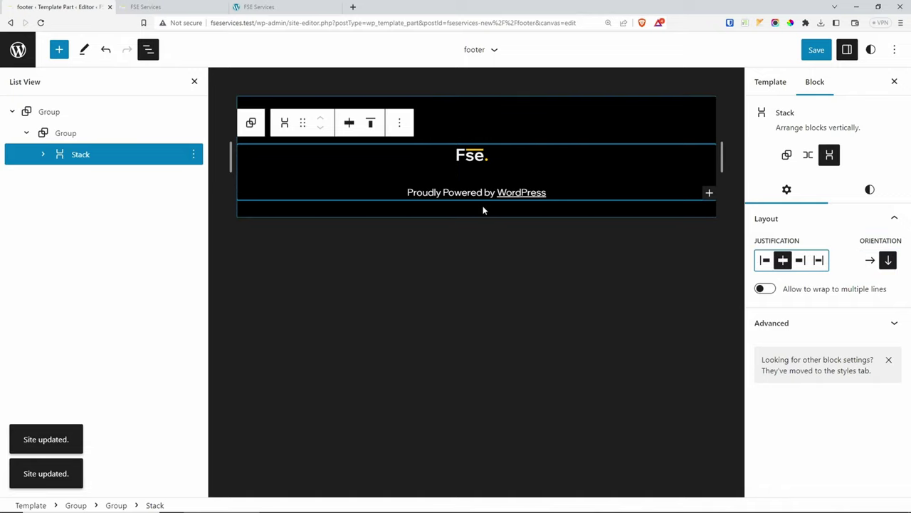
pyautogui.click(817, 50)
pyautogui.click(819, 50)
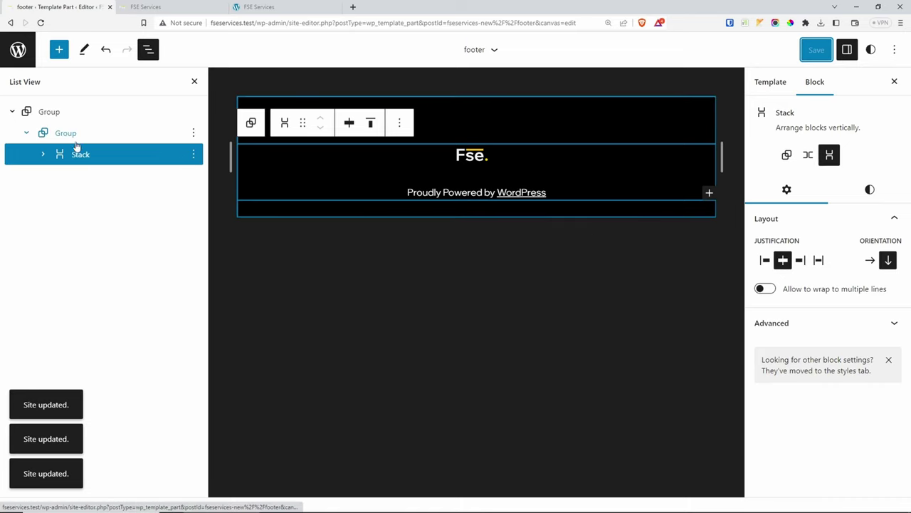
# Step: Insert a 33/33/33 Columns block and move it above the logo Stack in List View
pyautogui.click(479, 122)
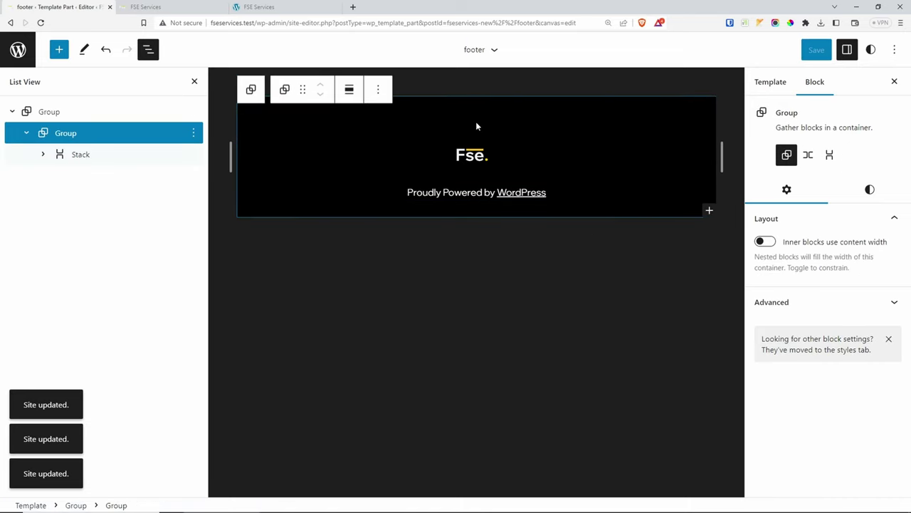
pyautogui.click(710, 211)
pyautogui.write('col')
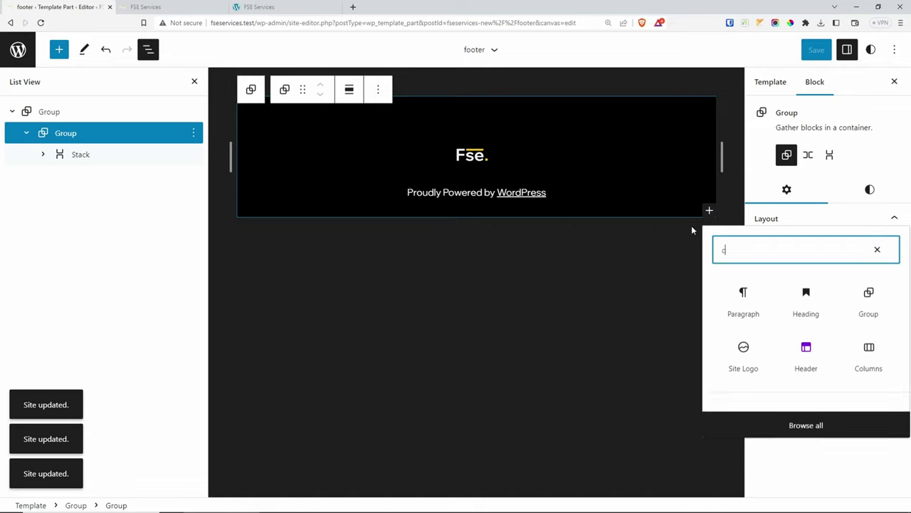
pyautogui.click(535, 297)
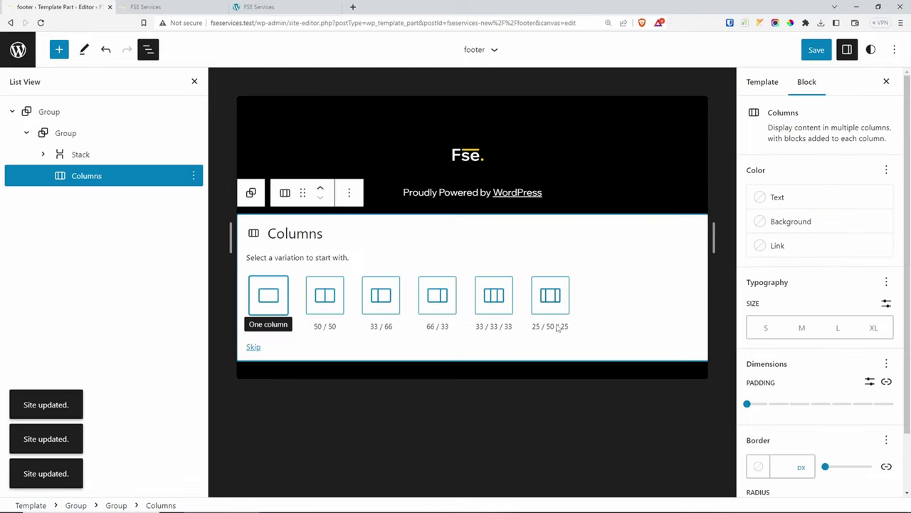
pyautogui.click(493, 294)
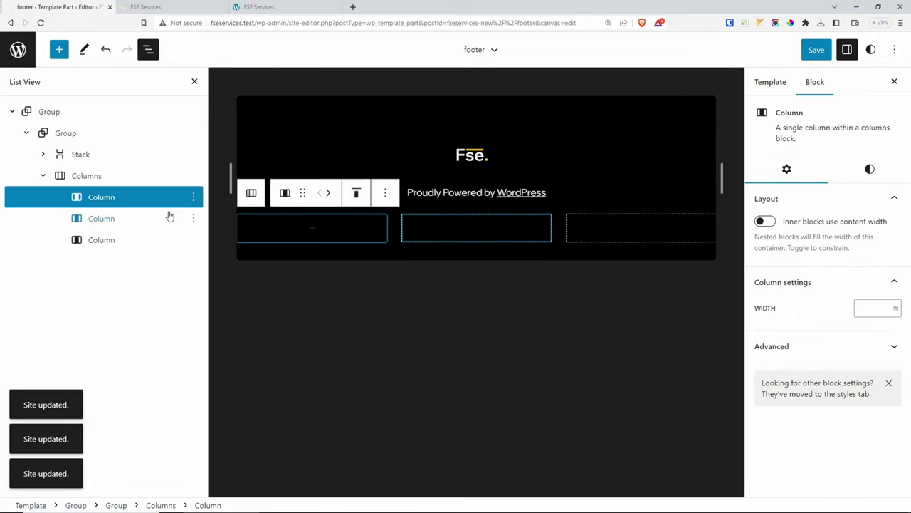
pyautogui.click(86, 175)
pyautogui.moveTo(86, 176); pyautogui.dragTo(71, 143)
pyautogui.click(43, 154)
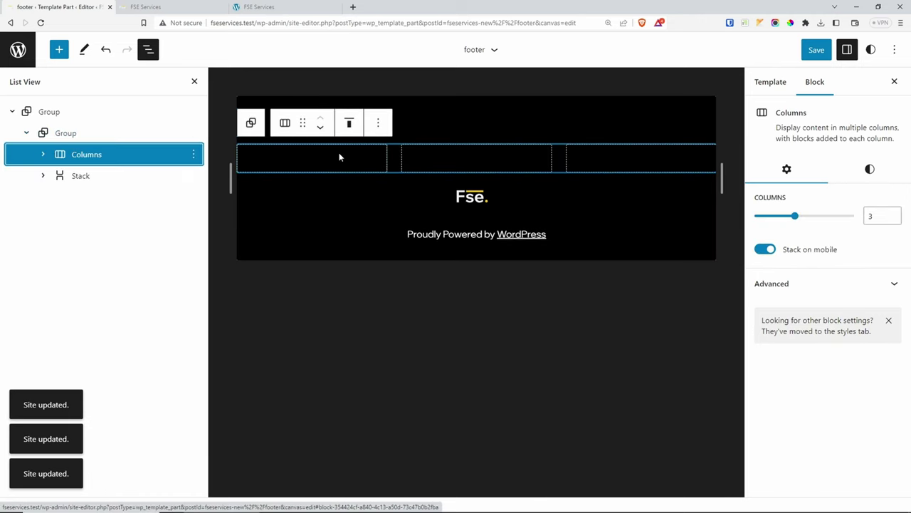
pyautogui.moveTo(360, 190); pyautogui.dragTo(314, 161)
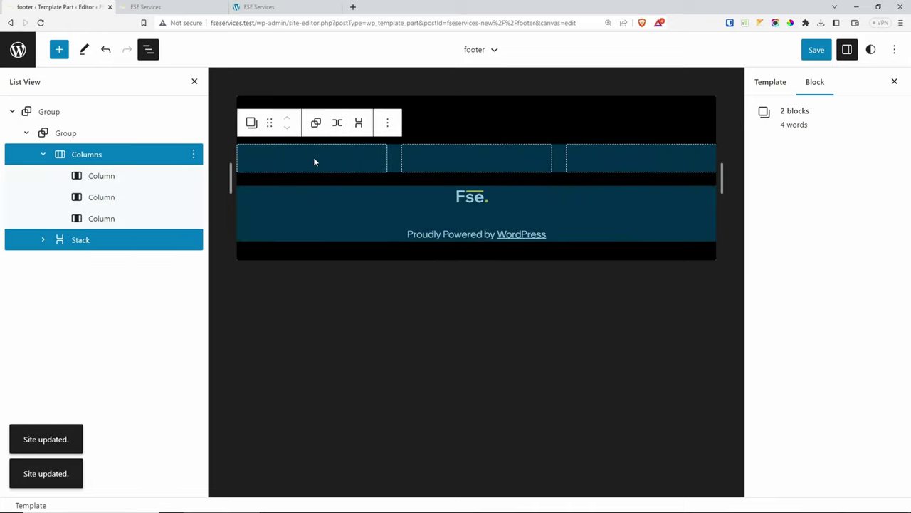
# Step: Add a white H3 heading 'About' in the first column
pyautogui.click(314, 162)
pyautogui.click(312, 159)
pyautogui.write('head')
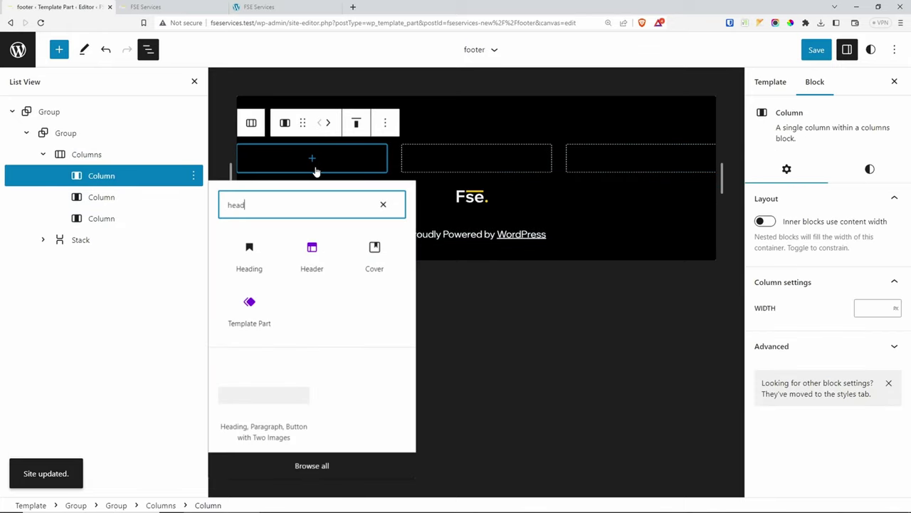
pyautogui.click(250, 255)
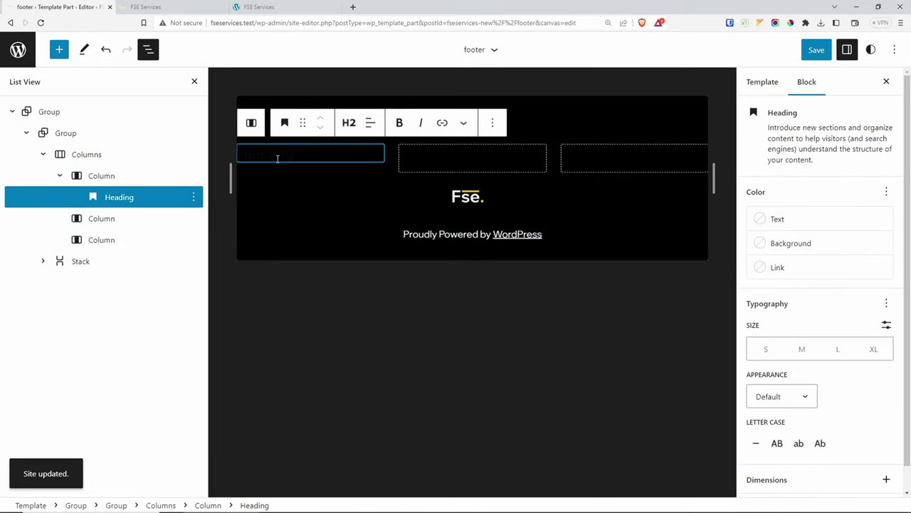
pyautogui.write('About')
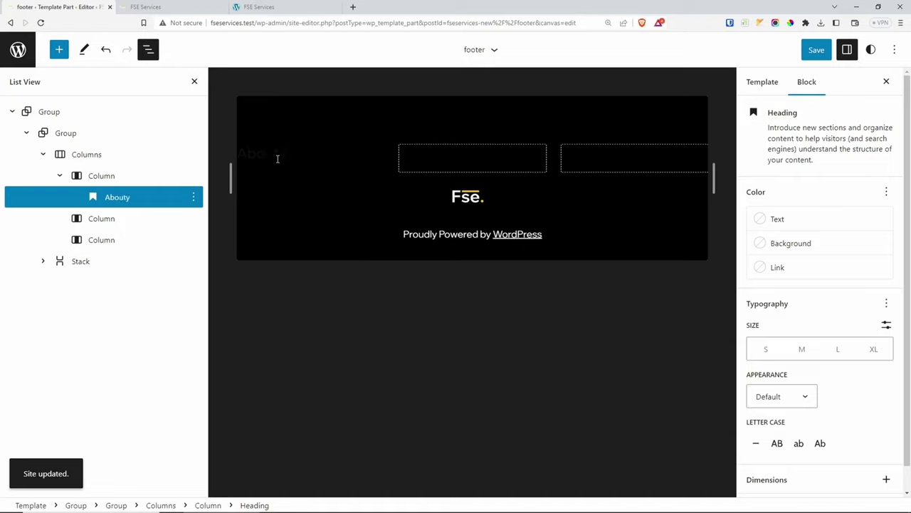
pyautogui.doubleClick(270, 159)
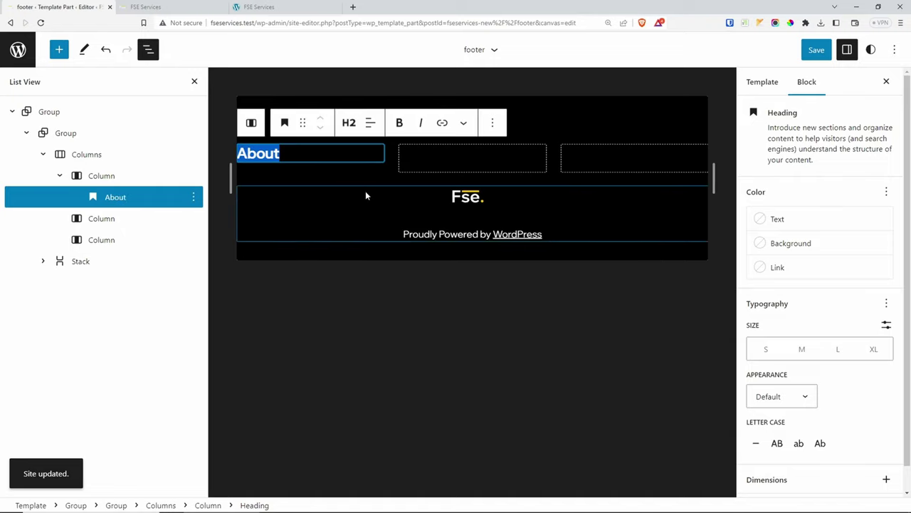
pyautogui.click(777, 217)
pyautogui.click(637, 330)
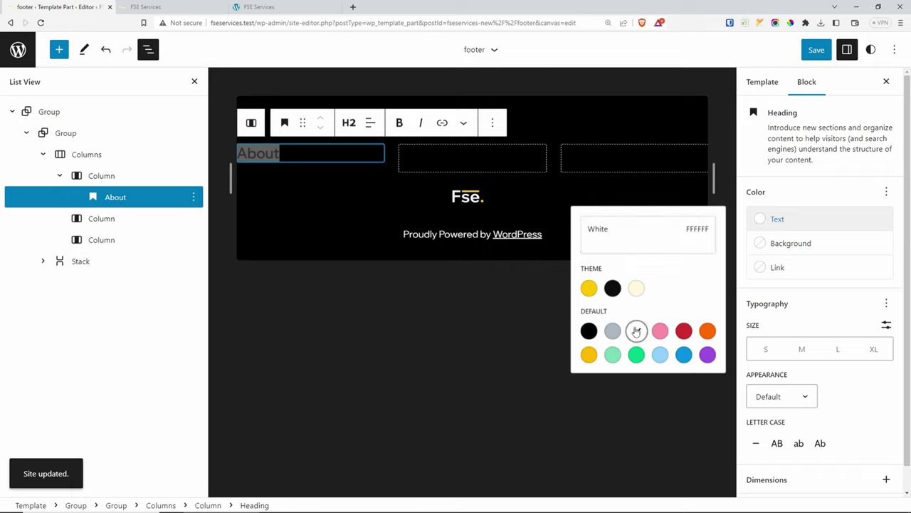
pyautogui.click(349, 123)
pyautogui.click(352, 204)
# Step: Start a new block below the About heading with the /menu command
pyautogui.click(299, 154)
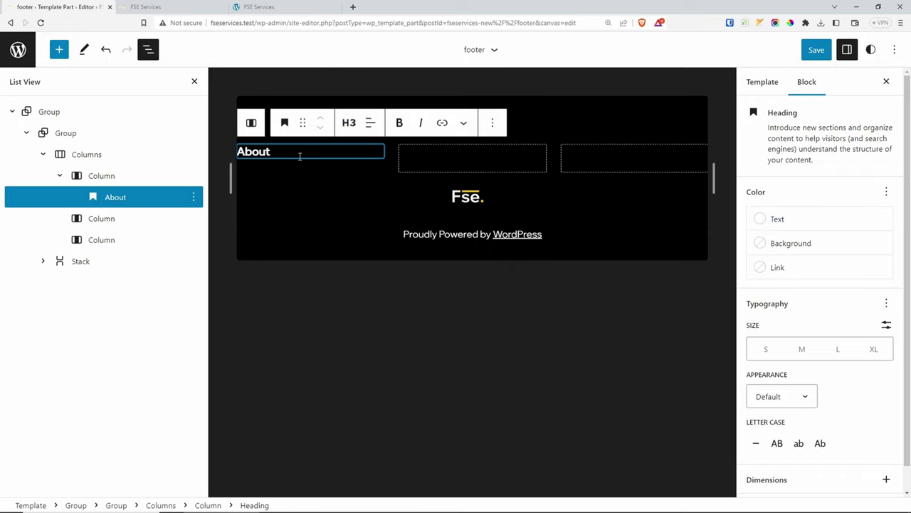
pyautogui.press('Return')
pyautogui.write('/menu')
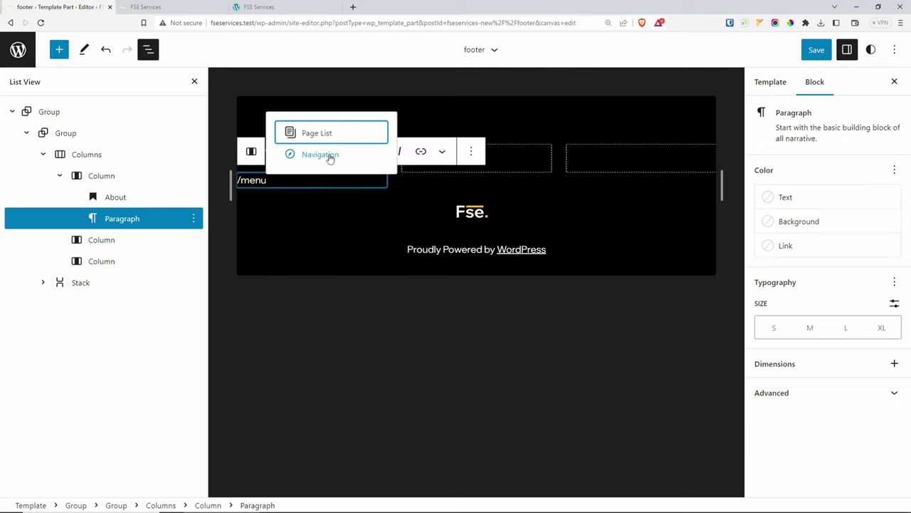
# Step: Turn the paragraph into a new empty Navigation menu and add an About Us page link
pyautogui.click(330, 156)
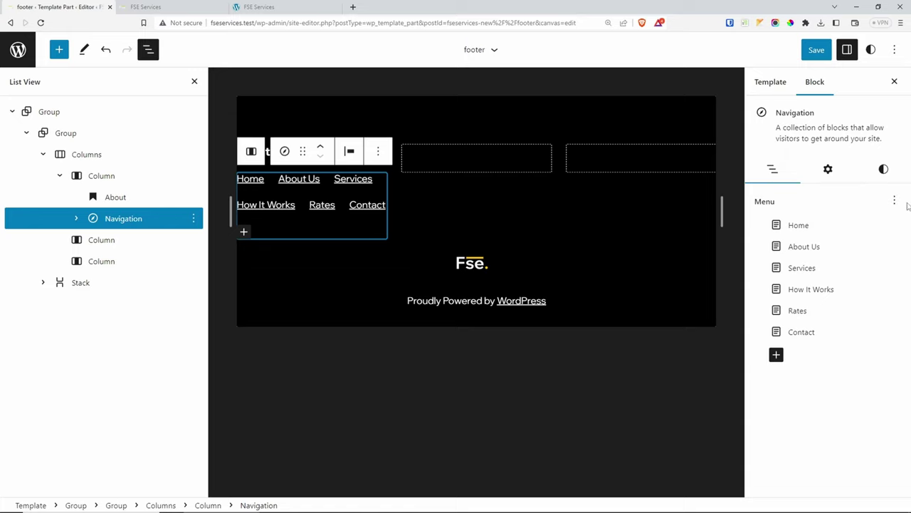
pyautogui.click(897, 202)
pyautogui.click(808, 325)
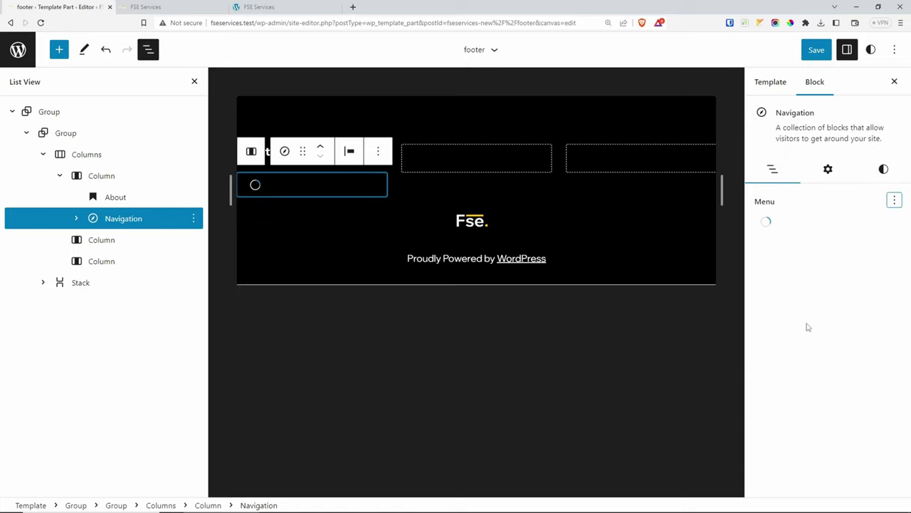
pyautogui.click(782, 224)
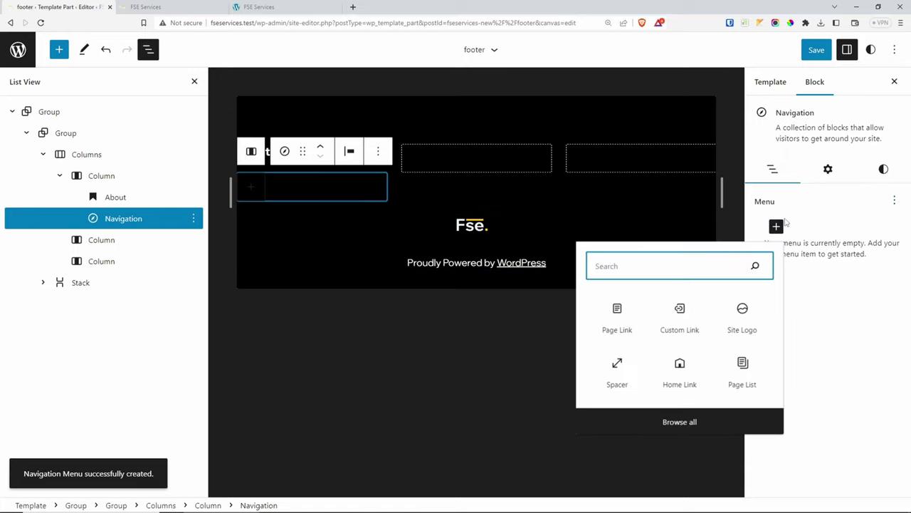
pyautogui.click(617, 309)
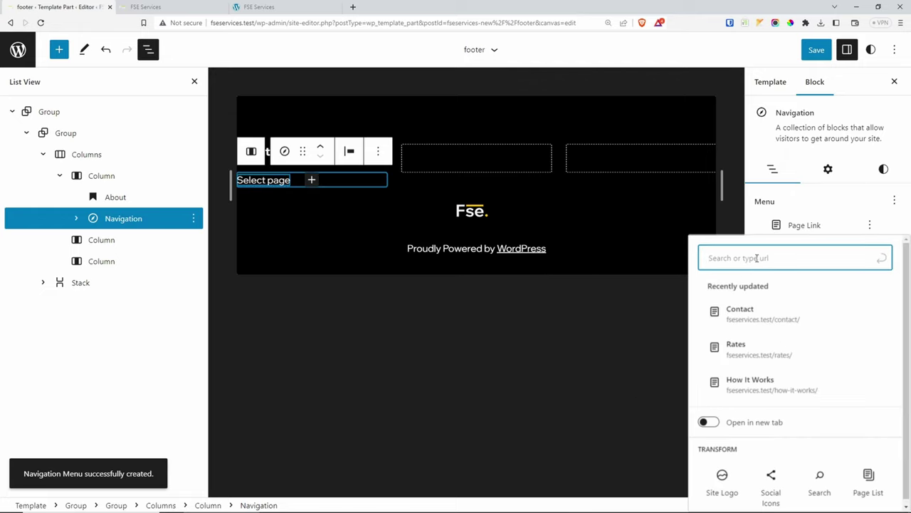
pyautogui.write('About')
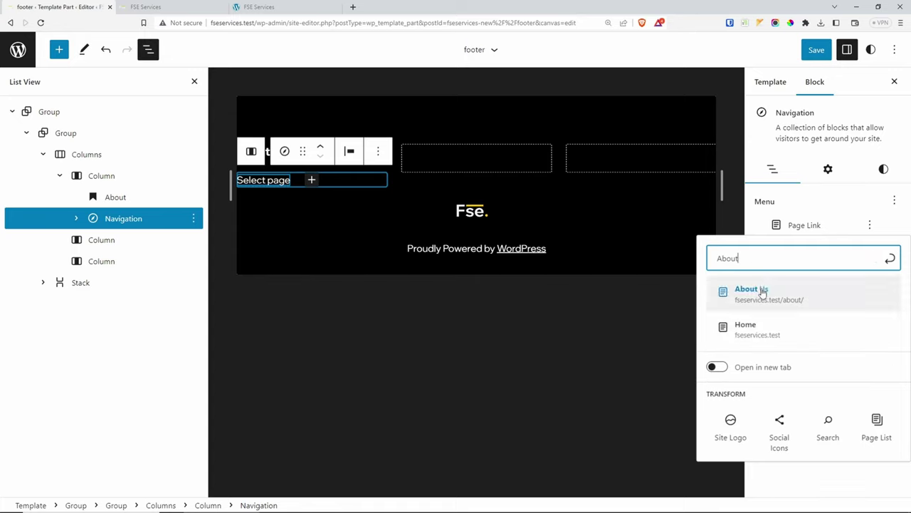
pyautogui.click(756, 289)
# Step: Add Services and How It Works page links to the footer menu
pyautogui.click(776, 248)
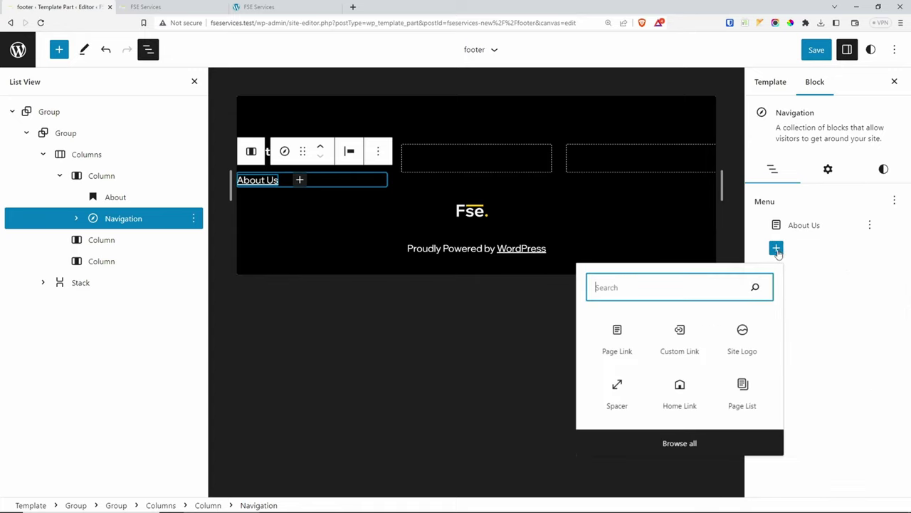
pyautogui.click(612, 348)
pyautogui.write('Servi')
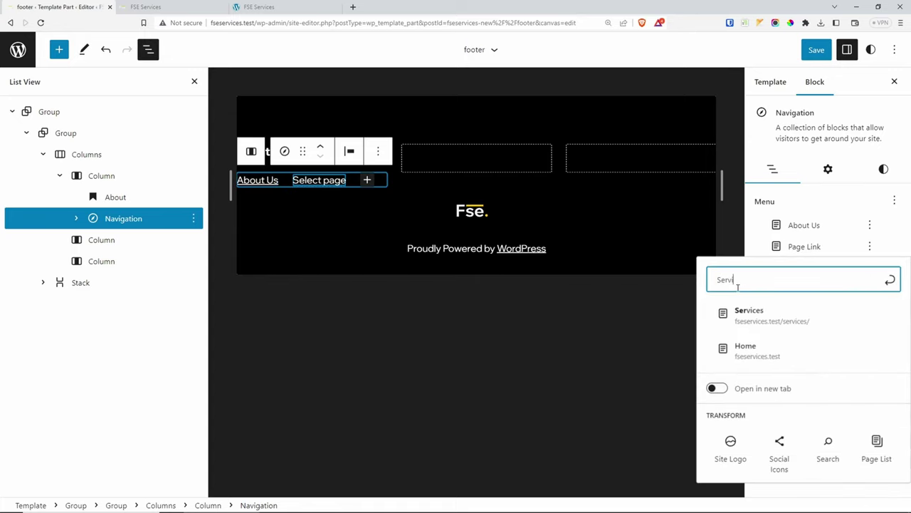
pyautogui.write('ces')
pyautogui.press('Return')
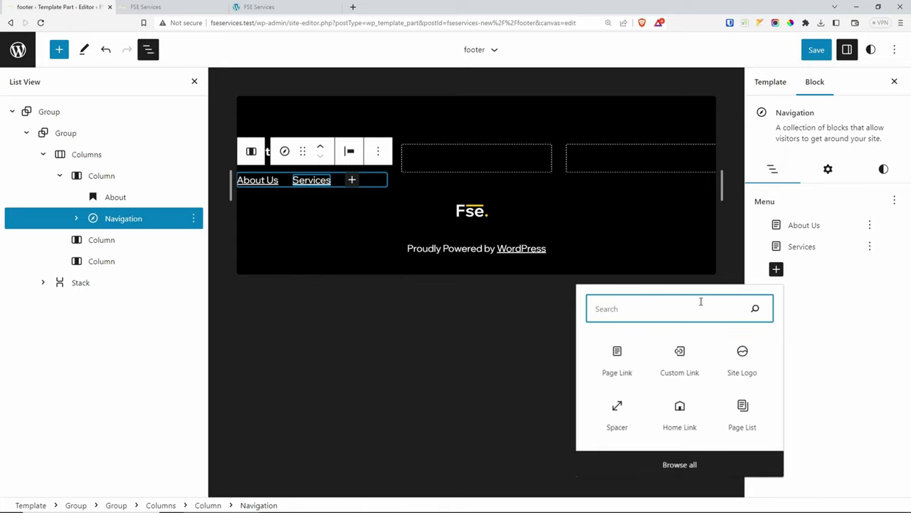
pyautogui.write('how')
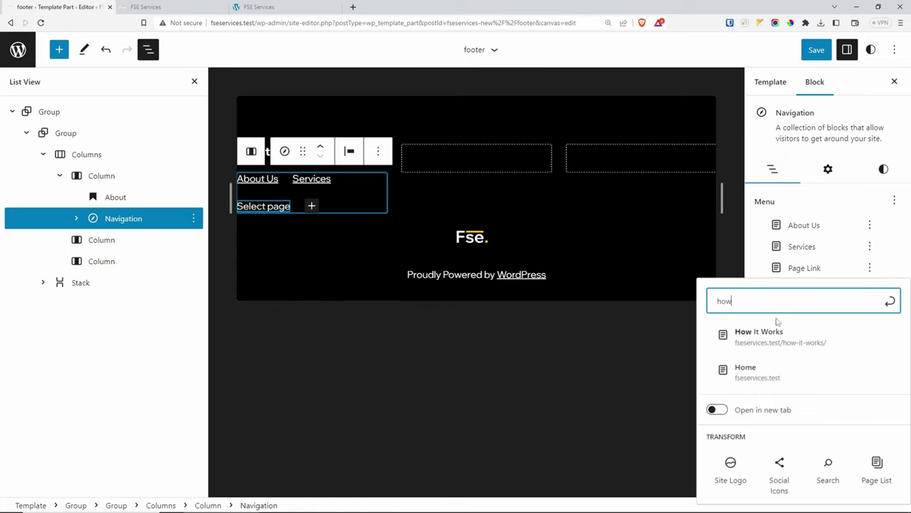
pyautogui.click(759, 334)
# Step: Add Rates and Contact page links to complete the menu
pyautogui.click(776, 289)
pyautogui.write('rate')
pyautogui.click(744, 370)
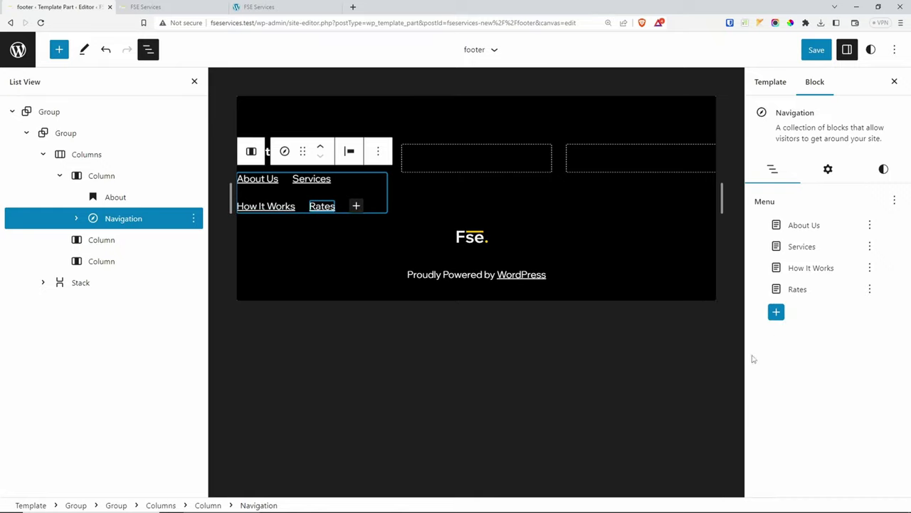
pyautogui.click(776, 311)
pyautogui.click(633, 171)
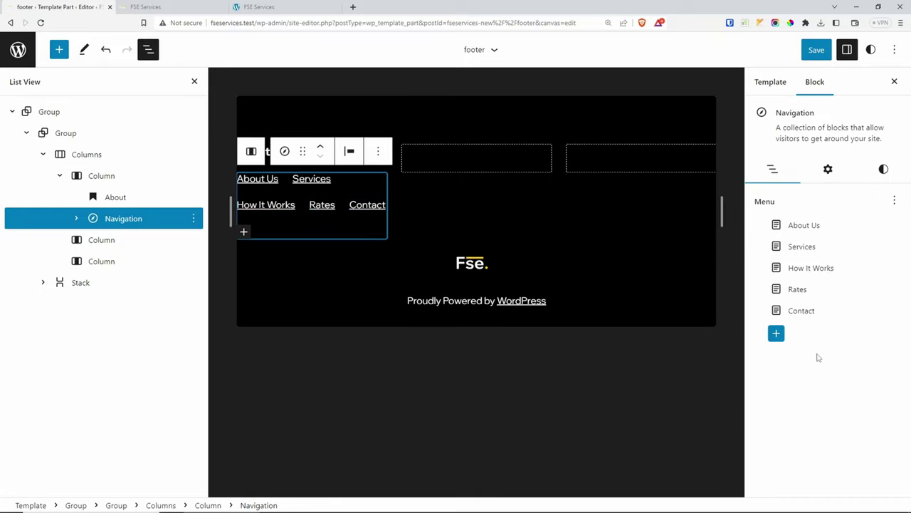
pyautogui.click(841, 174)
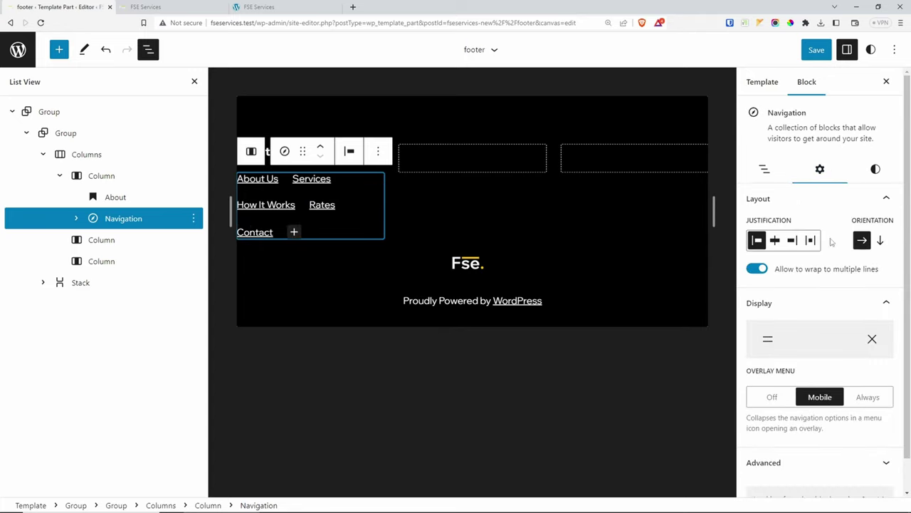
# Step: Make the footer menu vertical with the overlay menu Off and block spacing 1, then save
pyautogui.click(881, 241)
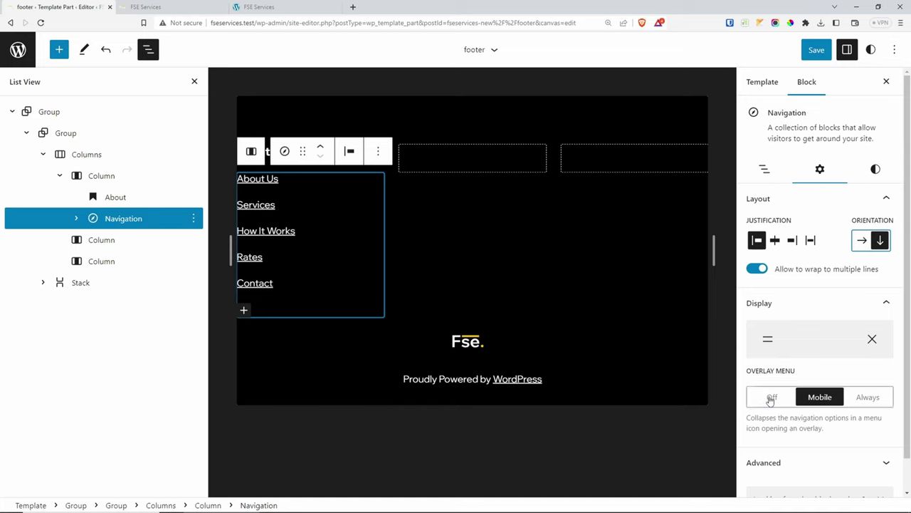
pyautogui.click(770, 399)
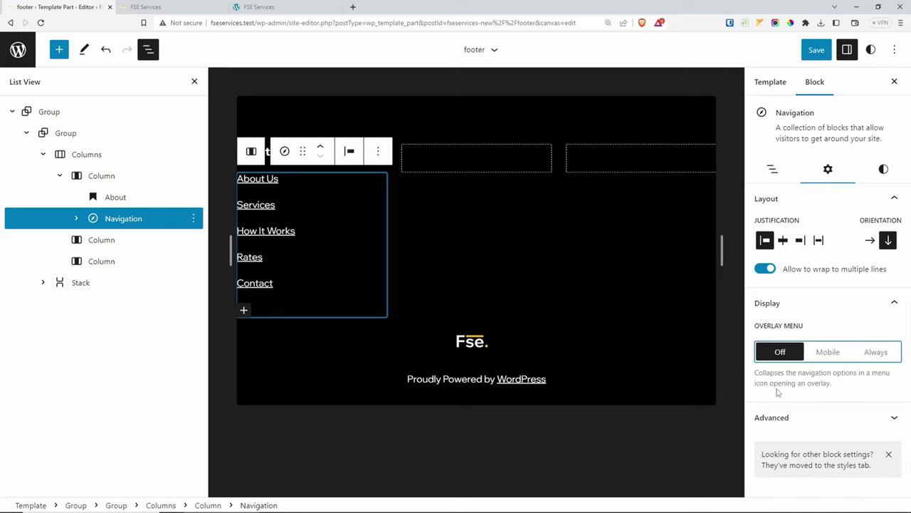
pyautogui.click(883, 169)
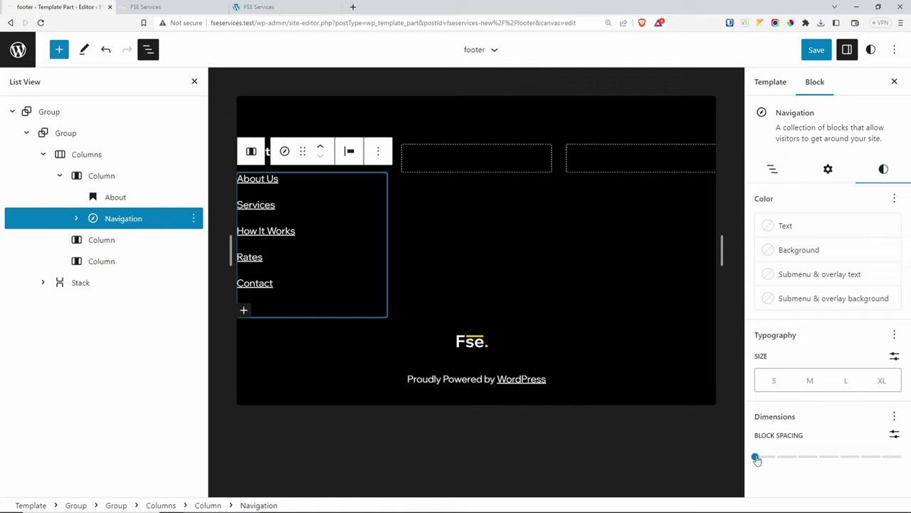
pyautogui.moveTo(757, 459); pyautogui.dragTo(775, 460)
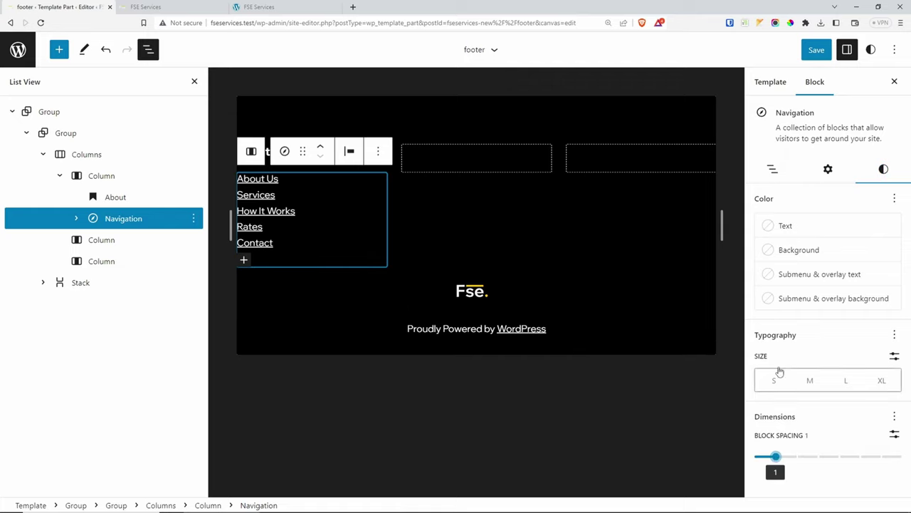
pyautogui.click(816, 49)
pyautogui.click(807, 52)
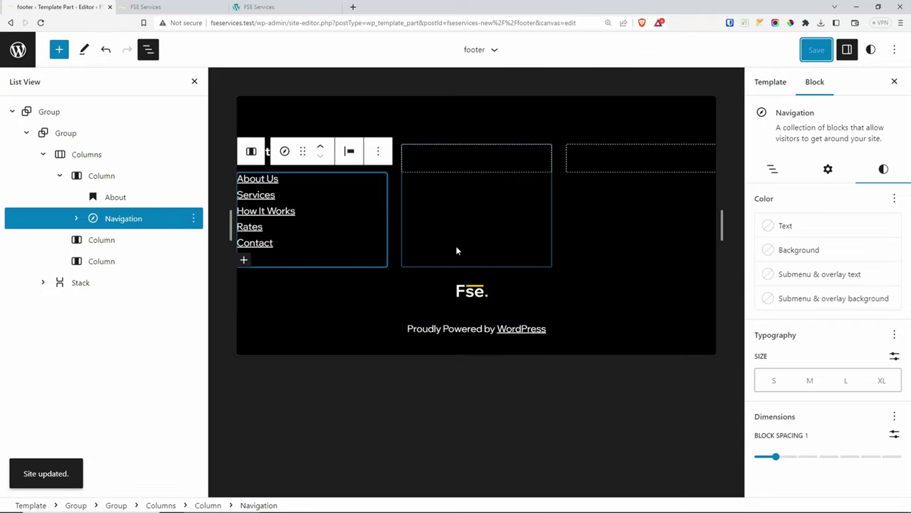
# Step: Copy the About heading and its five-link menu into the middle footer column
pyautogui.click(471, 153)
pyautogui.click(311, 151)
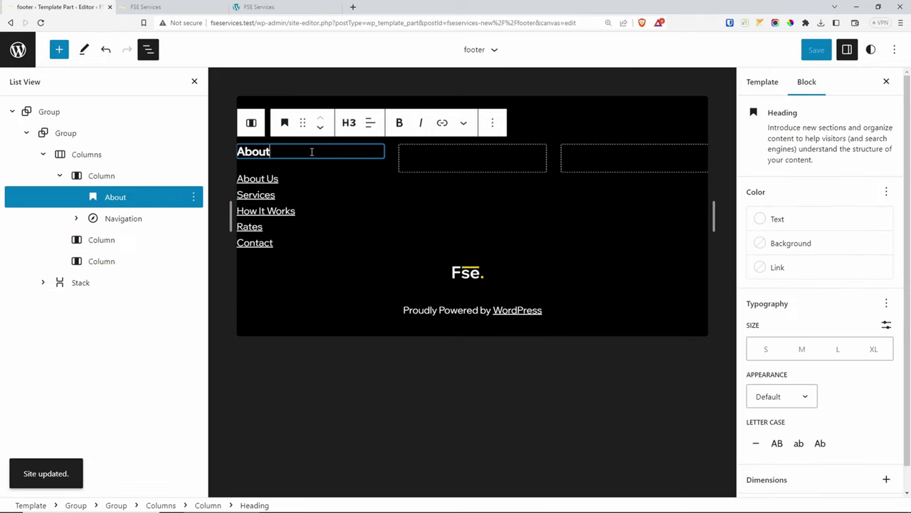
pyautogui.hotkey('ctrl', 'shift', 'd')
pyautogui.moveTo(304, 151); pyautogui.dragTo(648, 158)
pyautogui.hotkey('ctrl', 'shift', 'd')
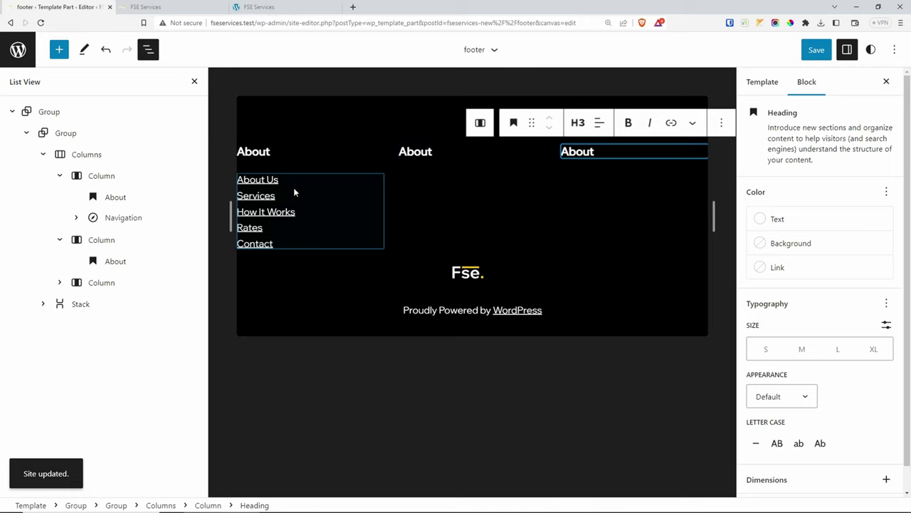
pyautogui.click(294, 191)
pyautogui.hotkey('ctrl', 'shift', 'd')
pyautogui.moveTo(302, 240); pyautogui.dragTo(443, 184)
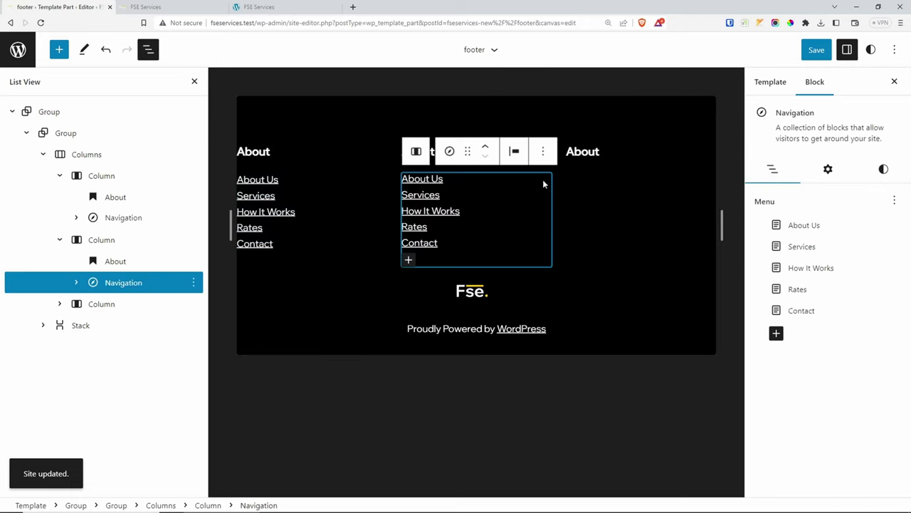
# Step: Rename the middle heading to 'Company' and the right heading to 'Contact', starting a new line below
pyautogui.click(624, 158)
pyautogui.doubleClick(464, 149)
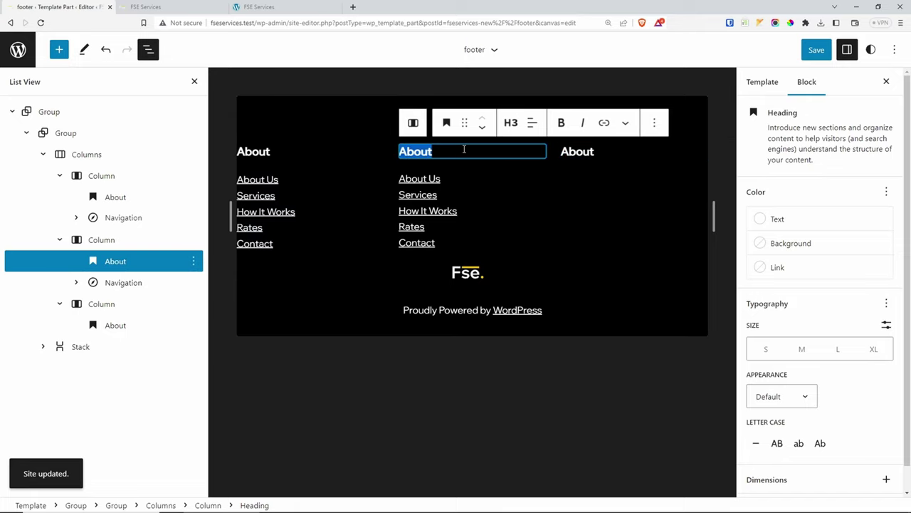
pyautogui.write('Company')
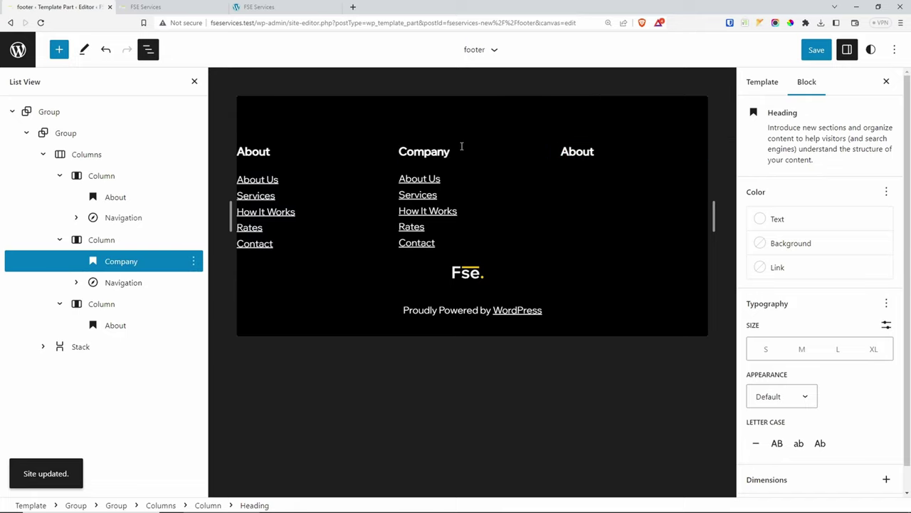
pyautogui.doubleClick(581, 152)
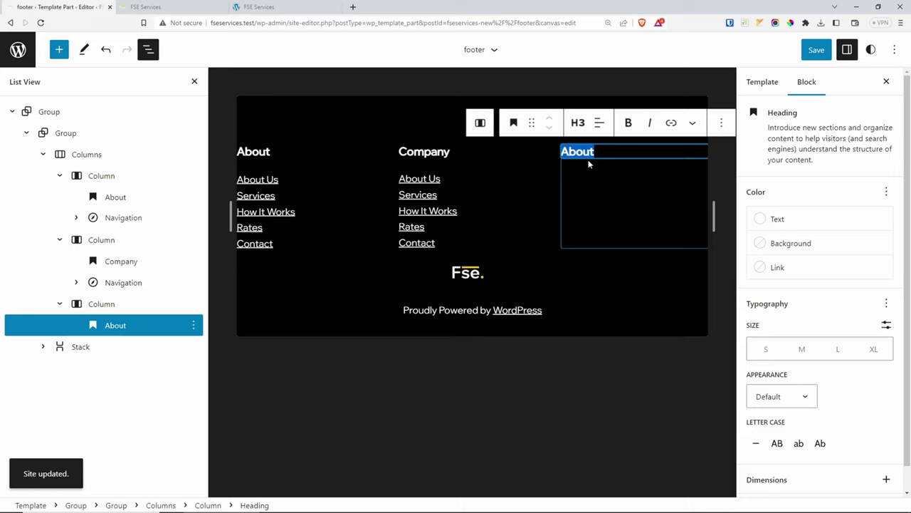
pyautogui.write('Contact')
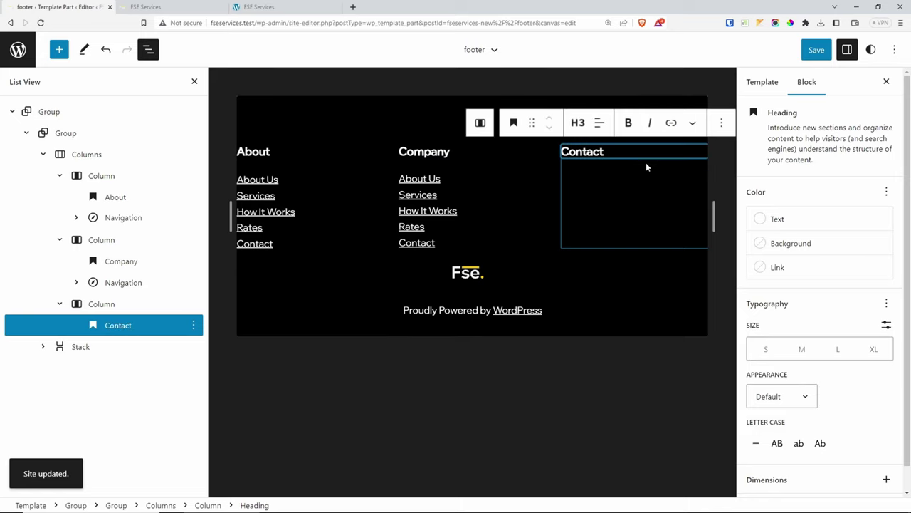
pyautogui.press('Return')
pyautogui.write('/')
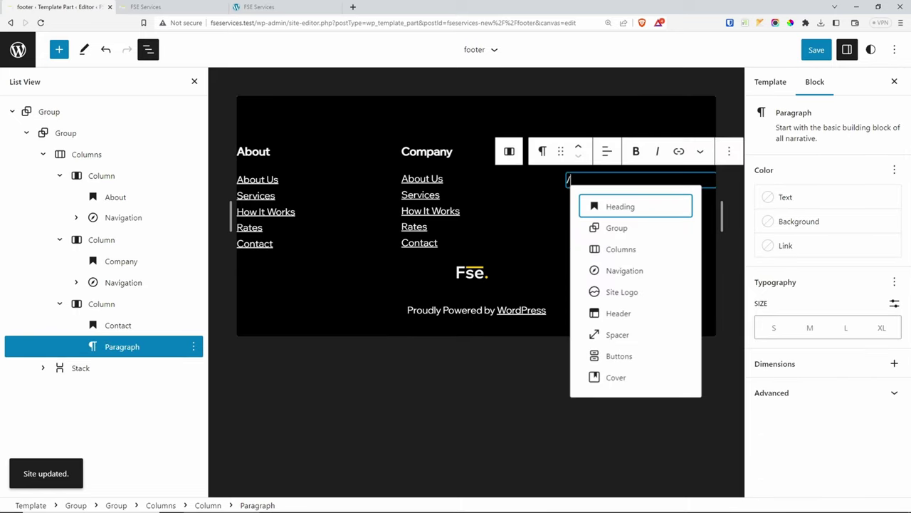
pyautogui.write('Piccadilly, Leicester Square, Shaftesbury Avenue, W1J 9LL')
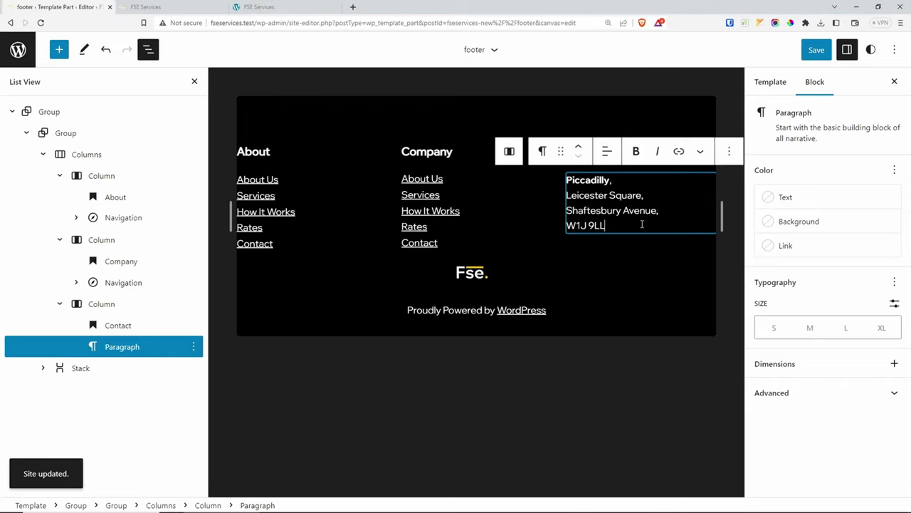
pyautogui.press('Return')
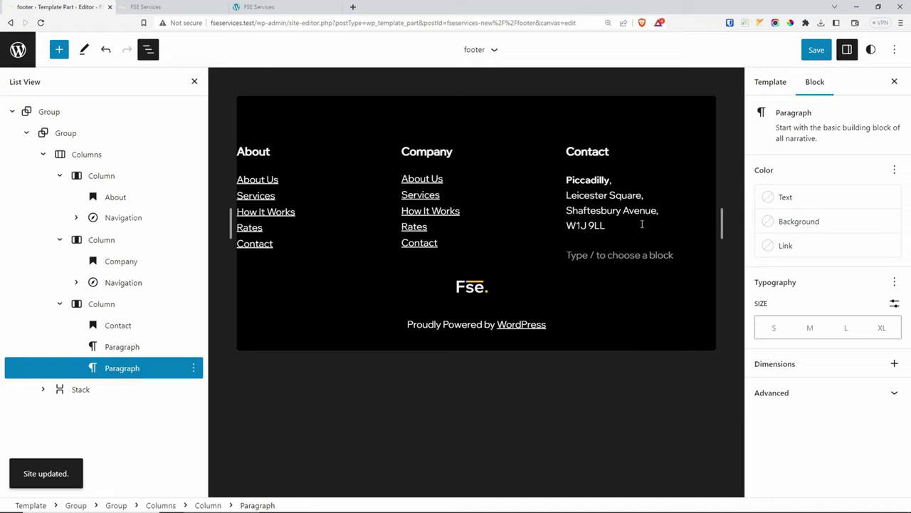
# Step: Add map.png from the Media Library as an image below the address and save the footer
pyautogui.write('/im')
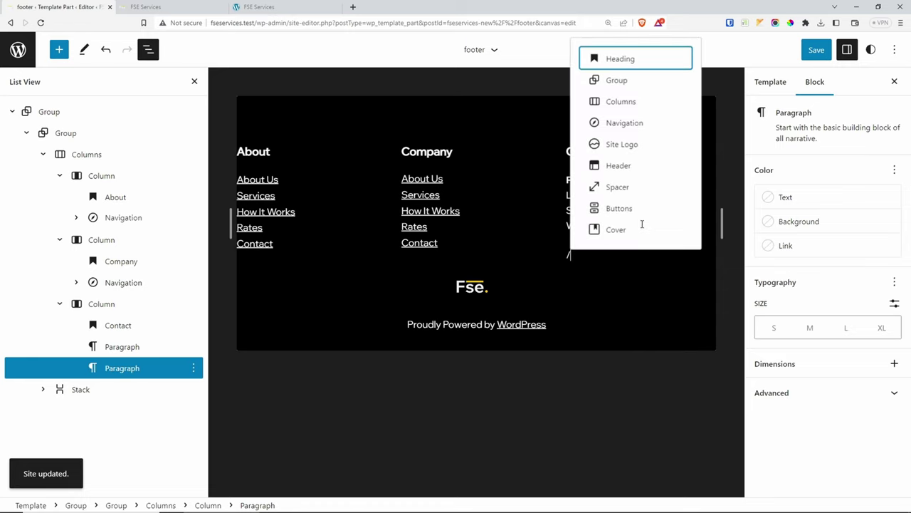
pyautogui.click(645, 64)
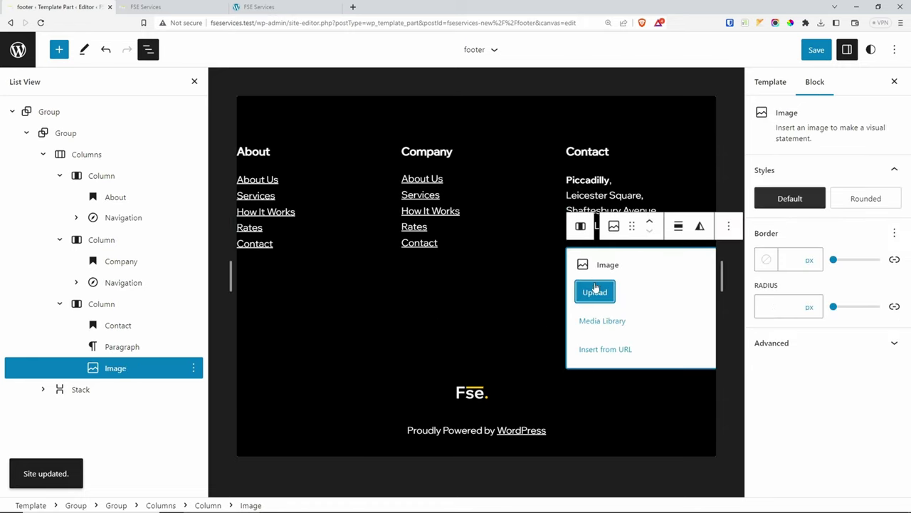
pyautogui.click(598, 321)
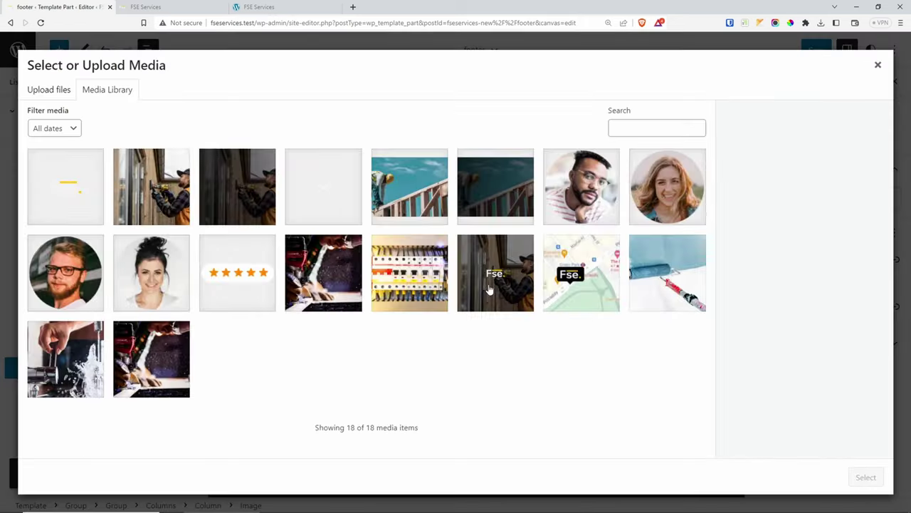
pyautogui.click(563, 289)
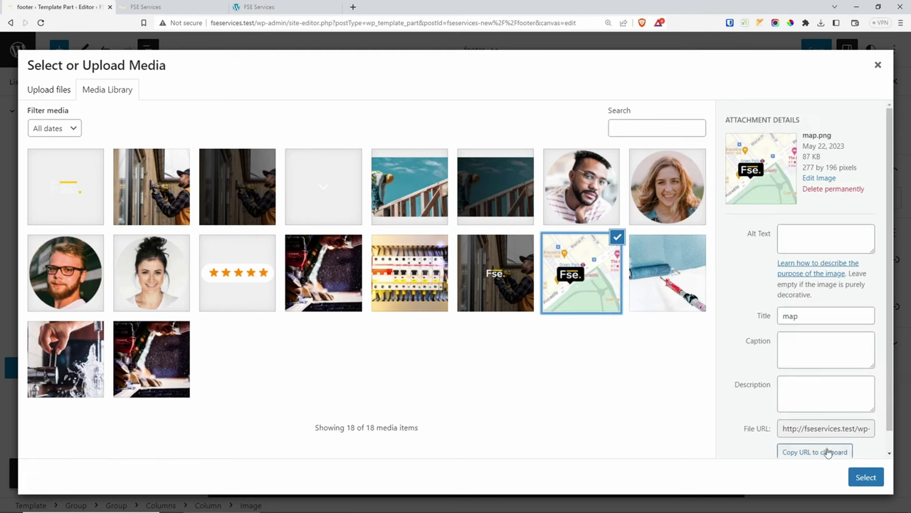
pyautogui.click(866, 477)
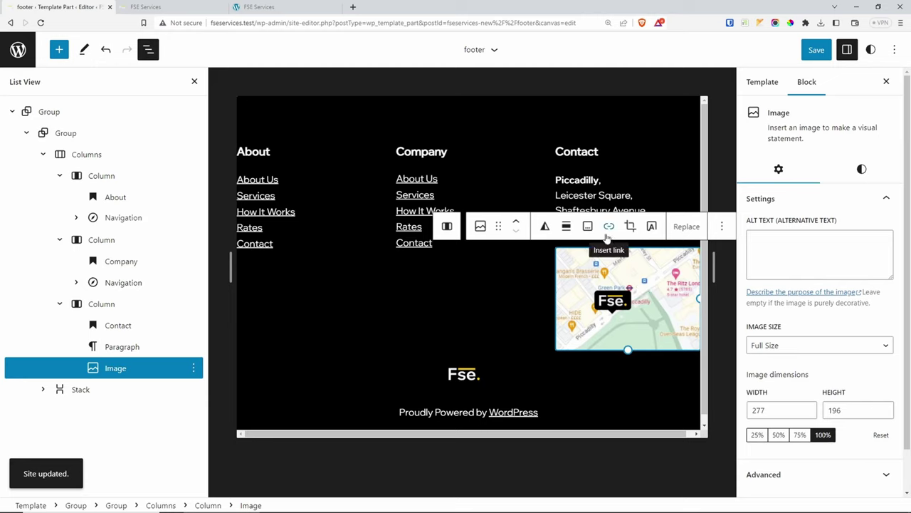
pyautogui.click(816, 49)
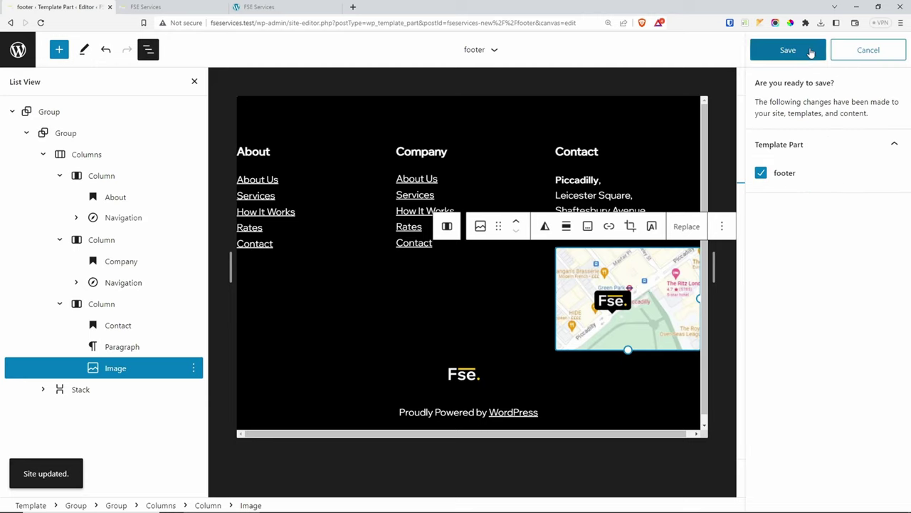
pyautogui.click(796, 50)
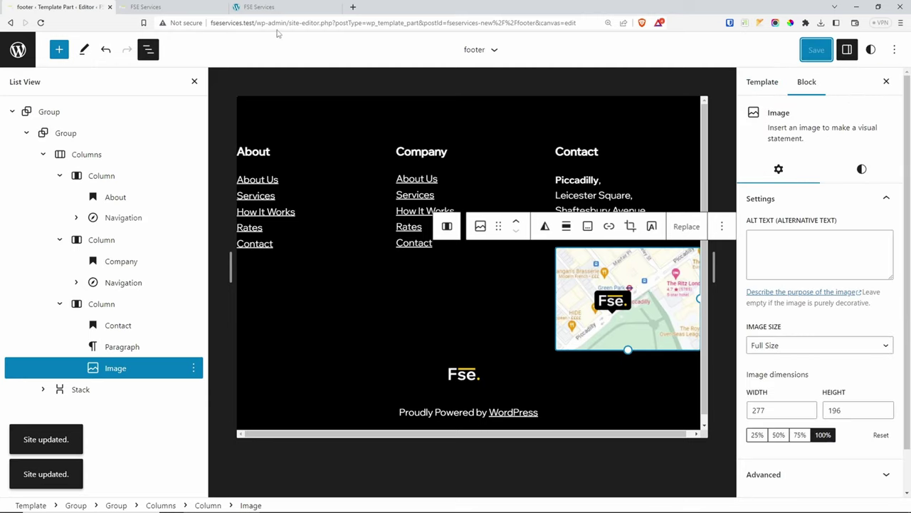
# Step: Refresh the live site, then open the Page template and remove its Query Loop
pyautogui.click(260, 8)
pyautogui.press('F5')
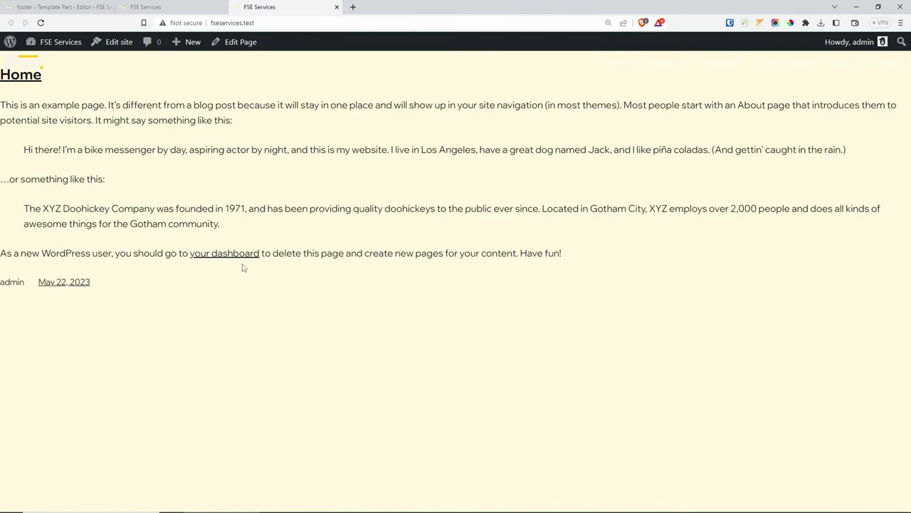
pyautogui.click(146, 7)
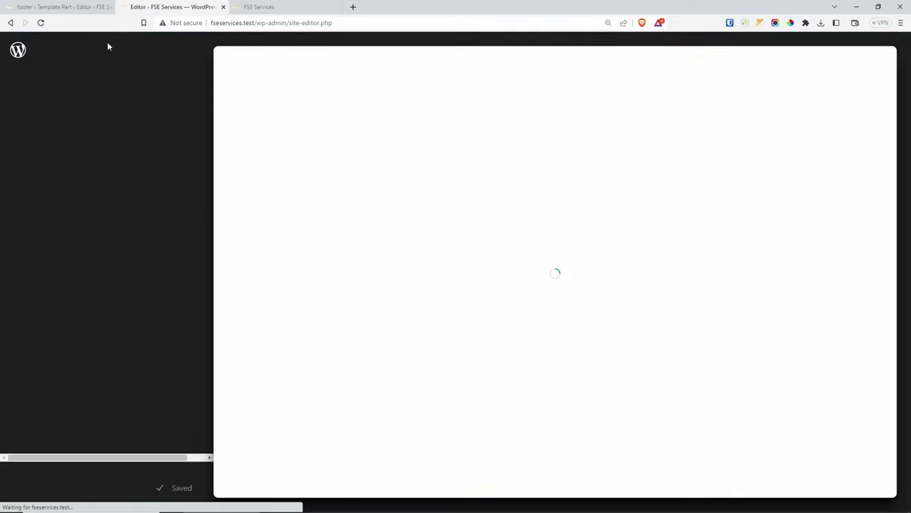
pyautogui.click(111, 184)
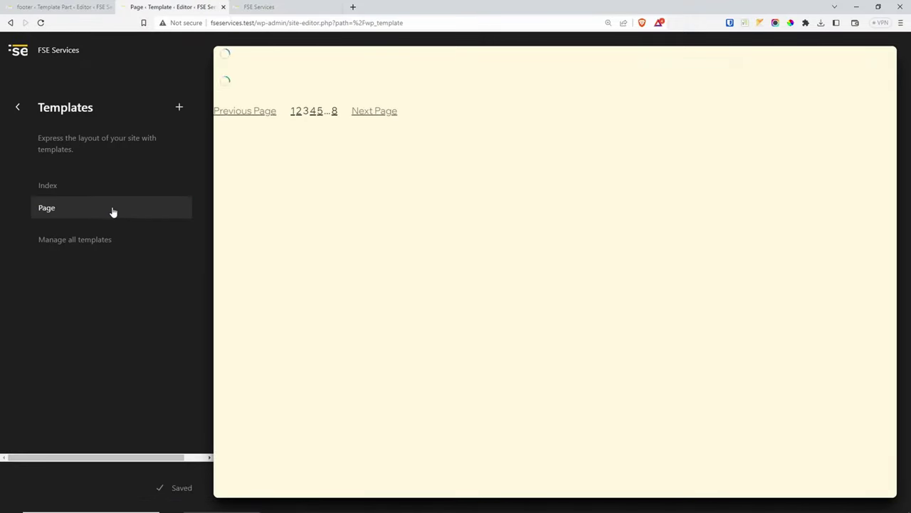
pyautogui.click(111, 210)
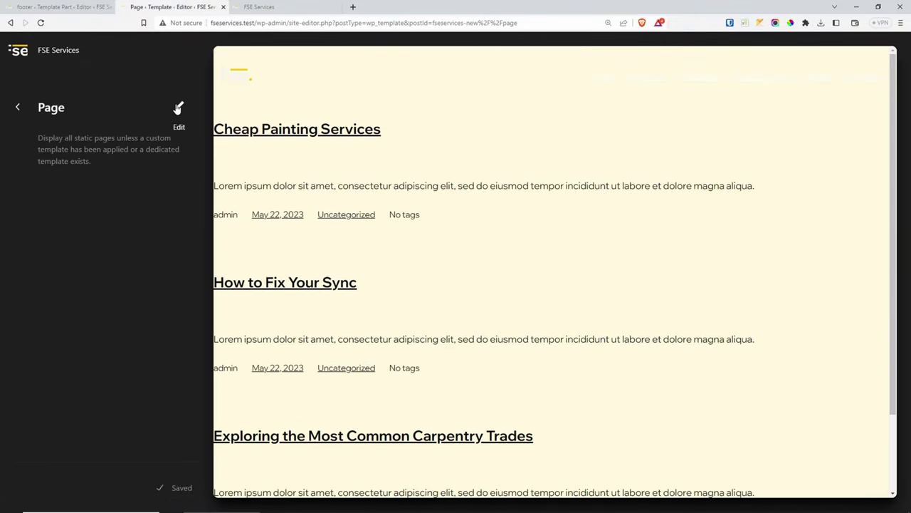
pyautogui.click(179, 107)
pyautogui.click(148, 49)
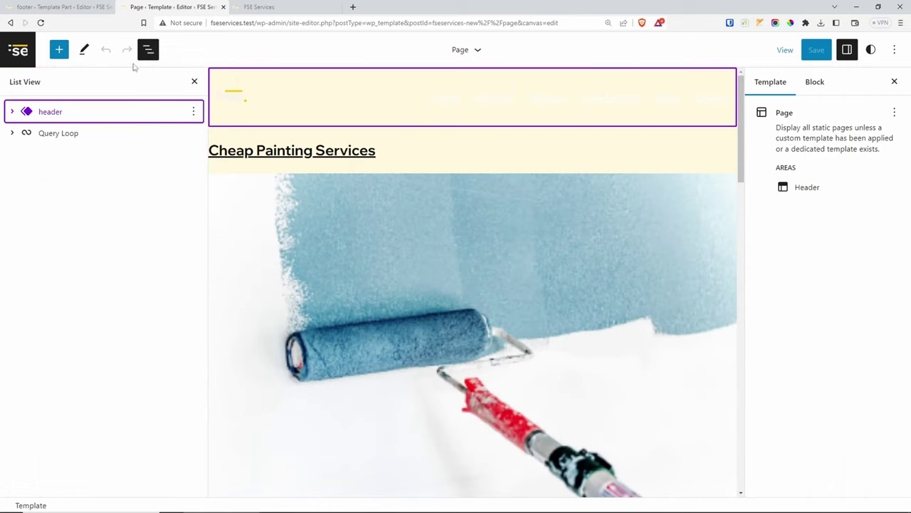
pyautogui.click(114, 198)
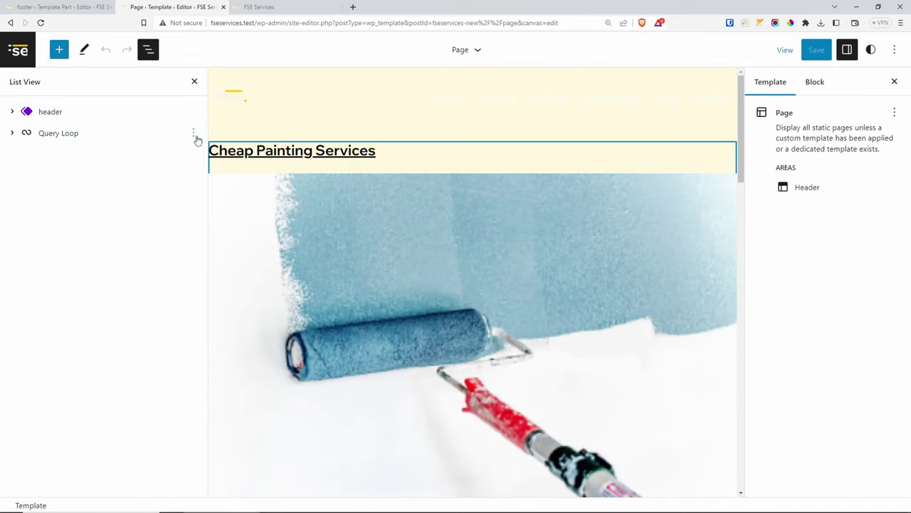
pyautogui.click(194, 136)
pyautogui.click(230, 406)
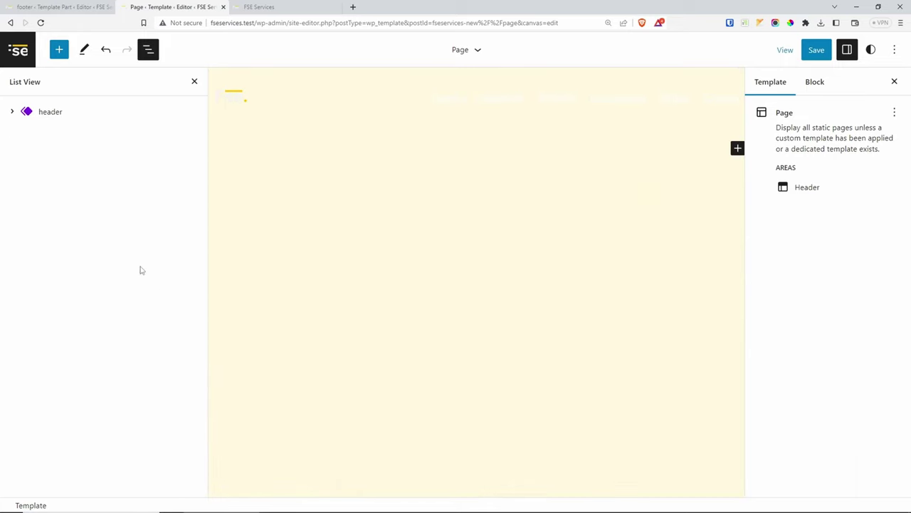
# Step: Insert the saved footer template part below the header, save the Page template, and view the live site at 100% zoom
pyautogui.click(59, 49)
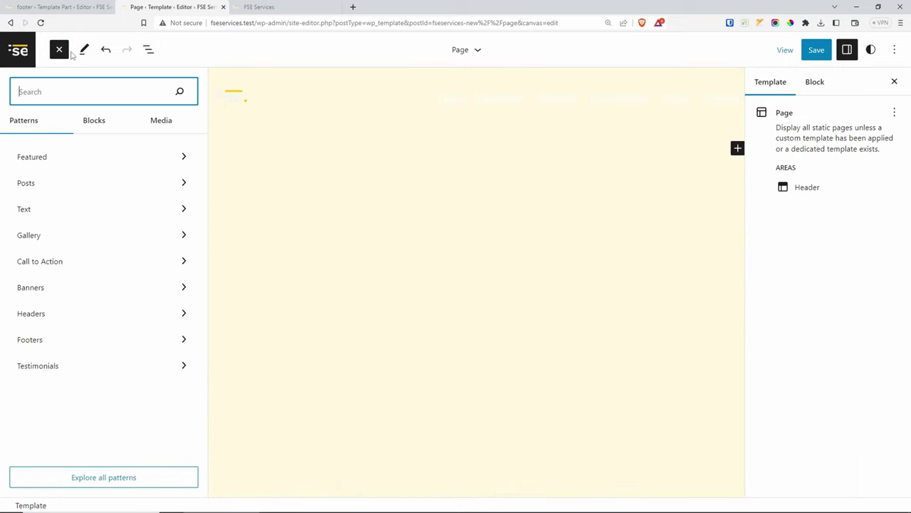
pyautogui.write('footer')
pyautogui.moveTo(55, 147)
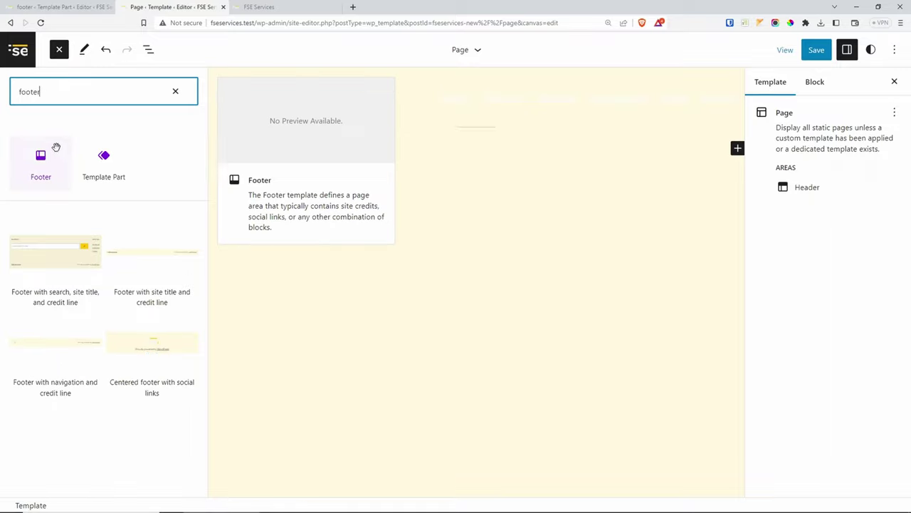
pyautogui.moveTo(34, 161); pyautogui.dragTo(255, 142)
pyautogui.click(236, 231)
pyautogui.click(29, 220)
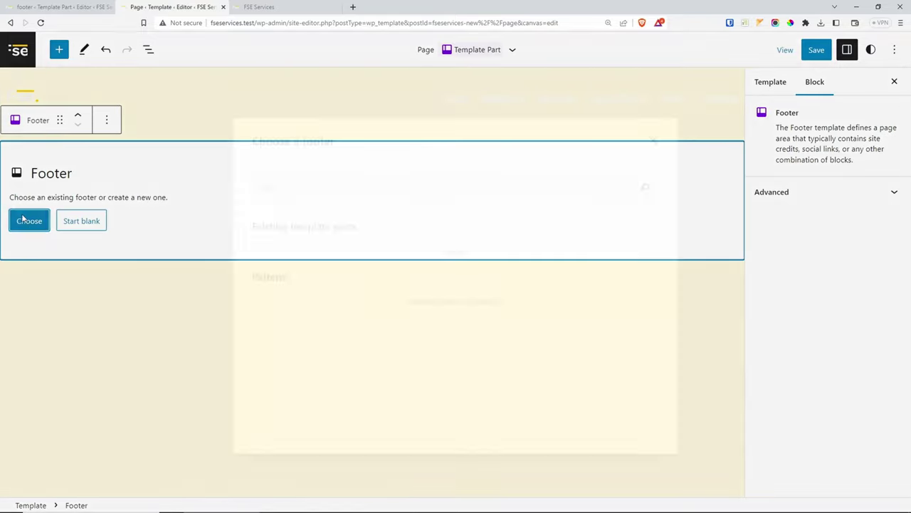
pyautogui.click(352, 256)
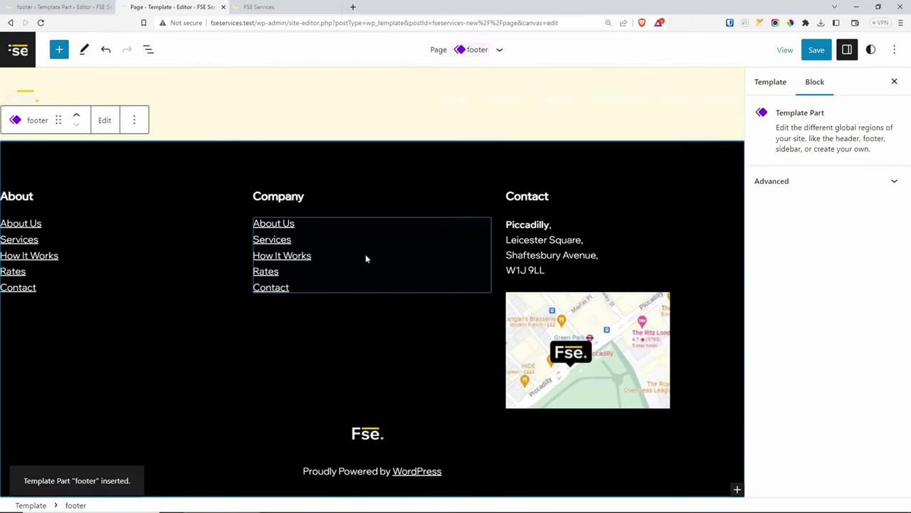
pyautogui.click(813, 51)
pyautogui.click(787, 50)
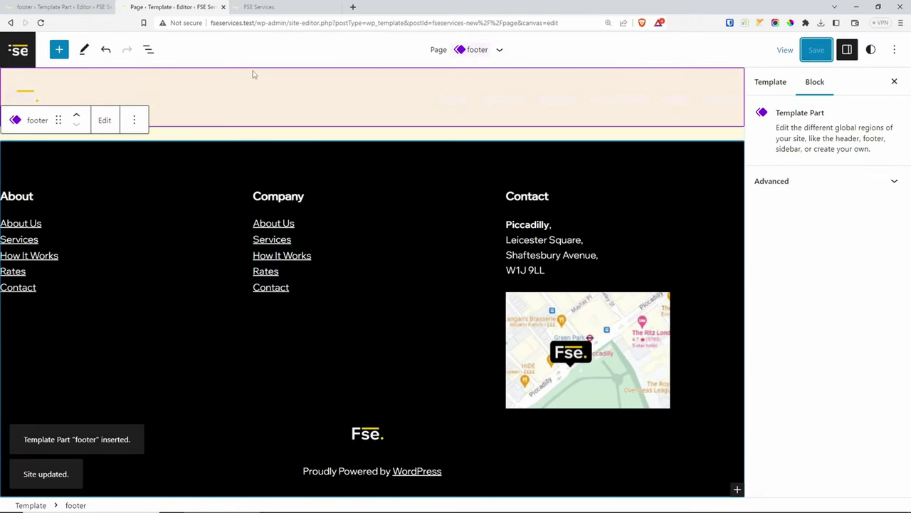
pyautogui.click(259, 6)
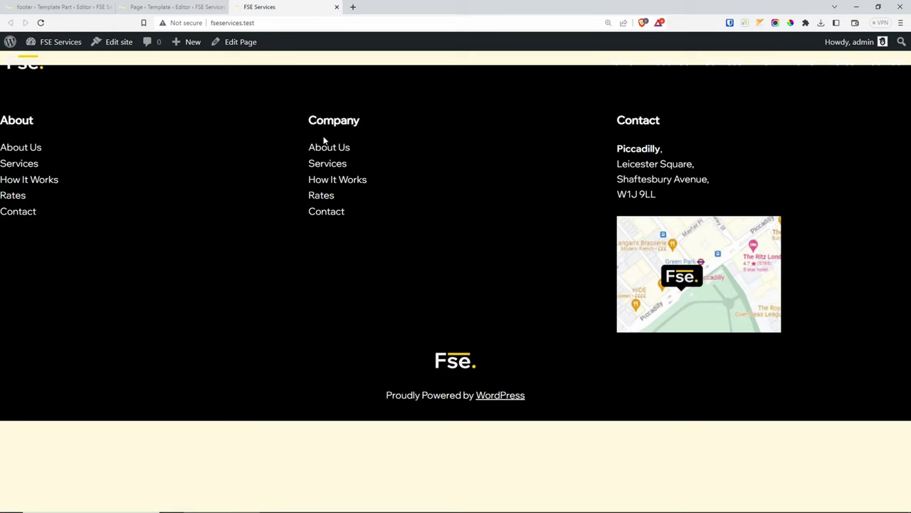
pyautogui.hotkey('ctrl', '-')
pyautogui.hotkey('ctrl', '-')
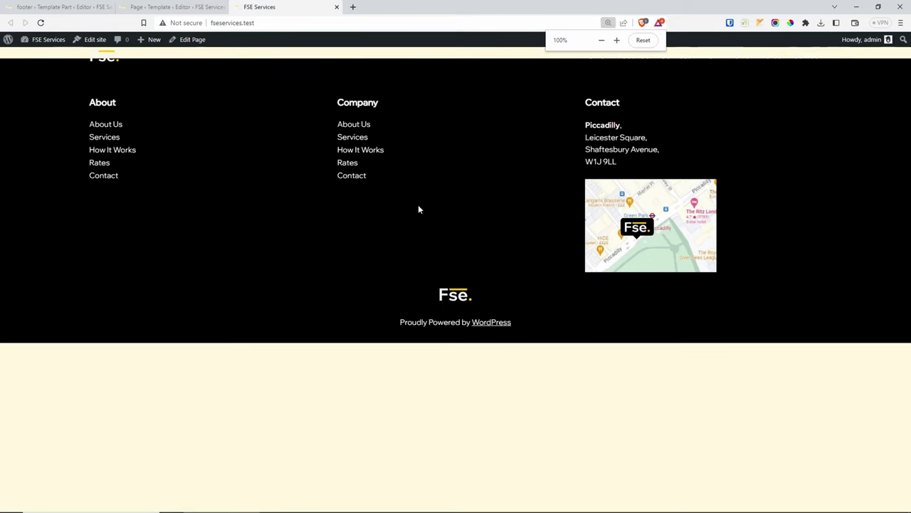
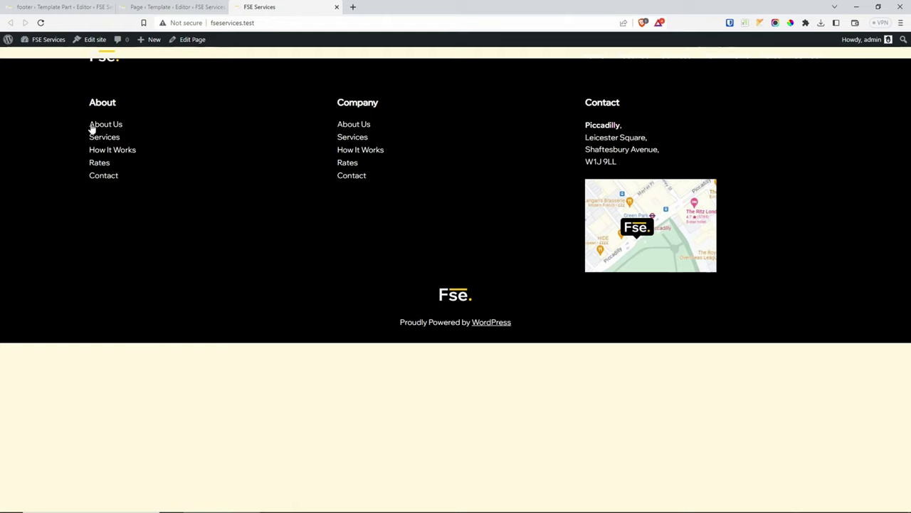
# Step: Review the Home page's example paragraphs, then load fseservices.test and go back to the site editor
pyautogui.click(185, 40)
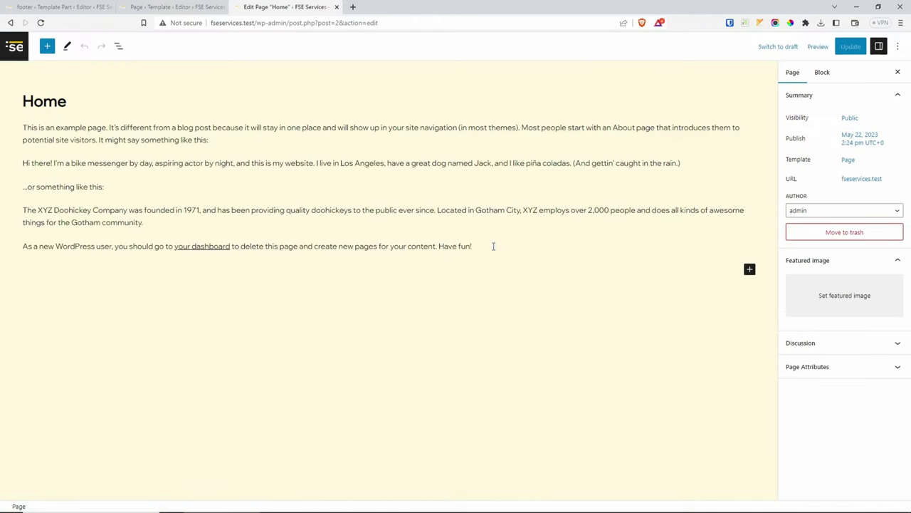
pyautogui.moveTo(461, 245); pyautogui.dragTo(25, 101)
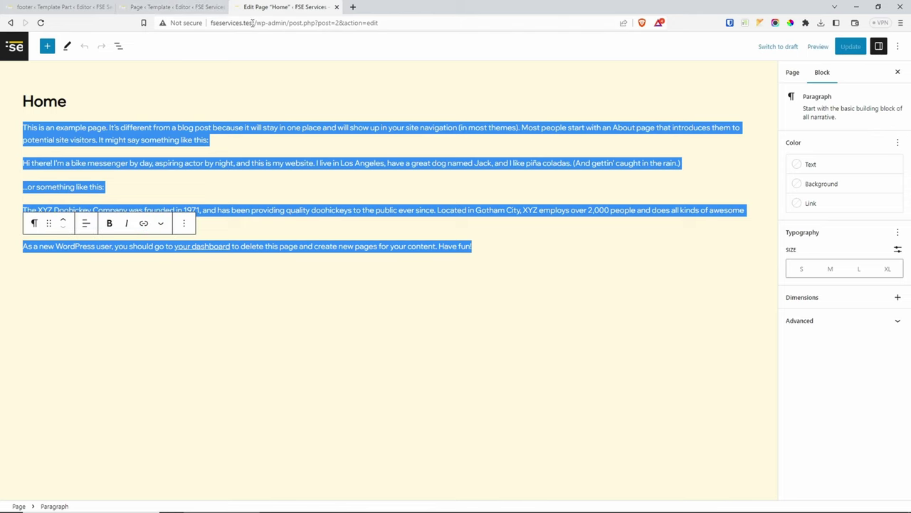
pyautogui.moveTo(256, 23); pyautogui.dragTo(485, 20)
pyautogui.press('BackSpace')
pyautogui.press('Return')
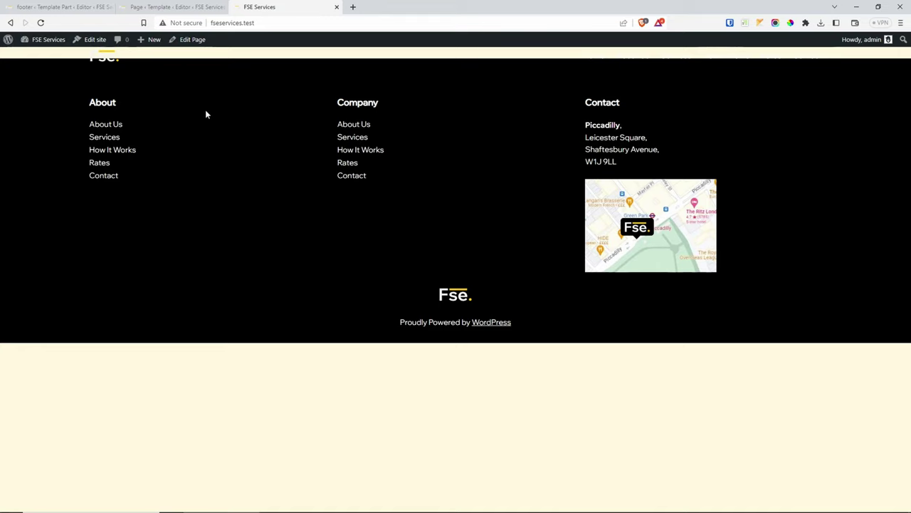
pyautogui.click(149, 7)
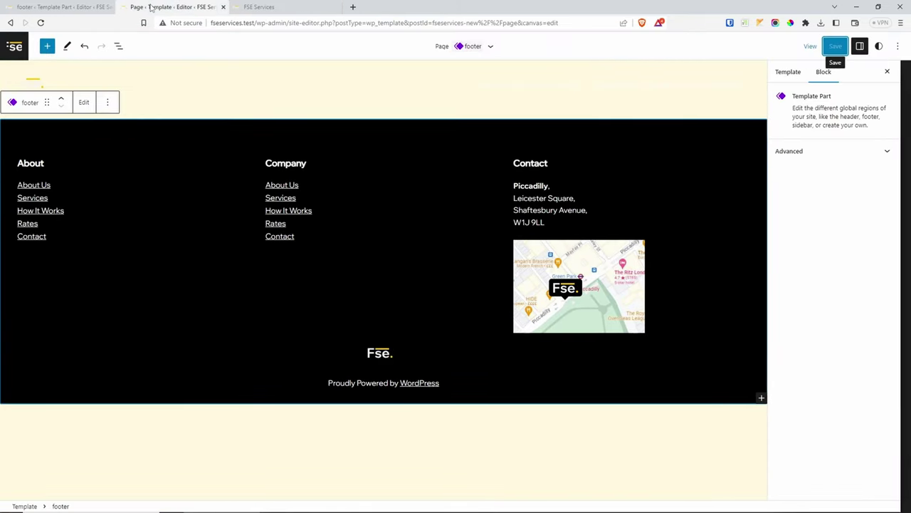
# Step: Insert a Post Content block above the Page template's footer
pyautogui.click(118, 46)
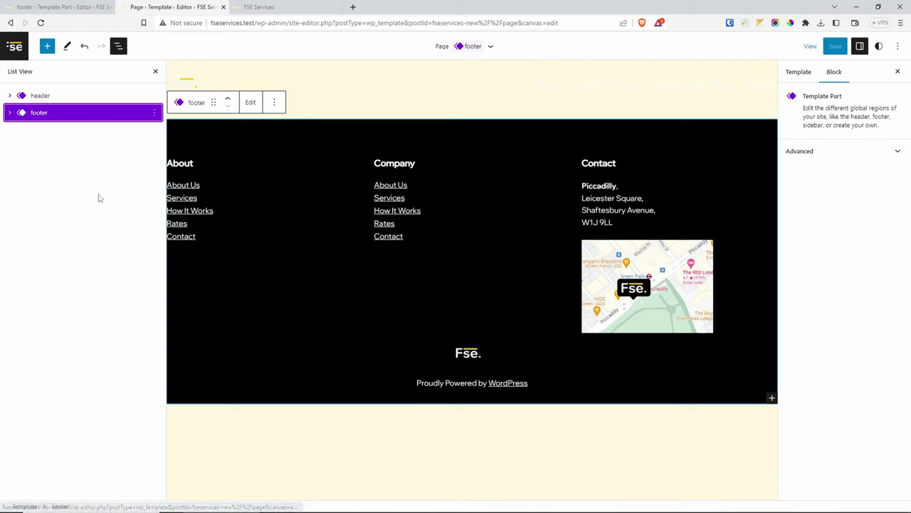
pyautogui.click(47, 46)
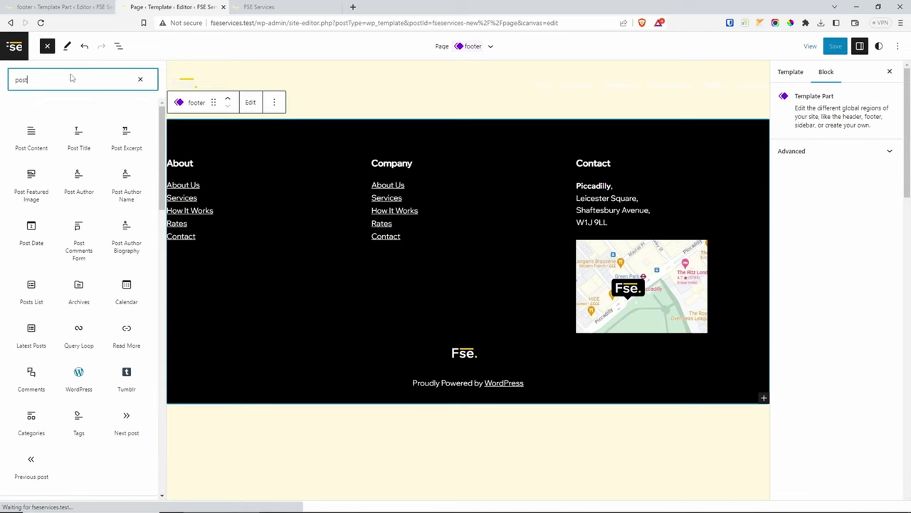
pyautogui.moveTo(25, 134); pyautogui.dragTo(237, 106)
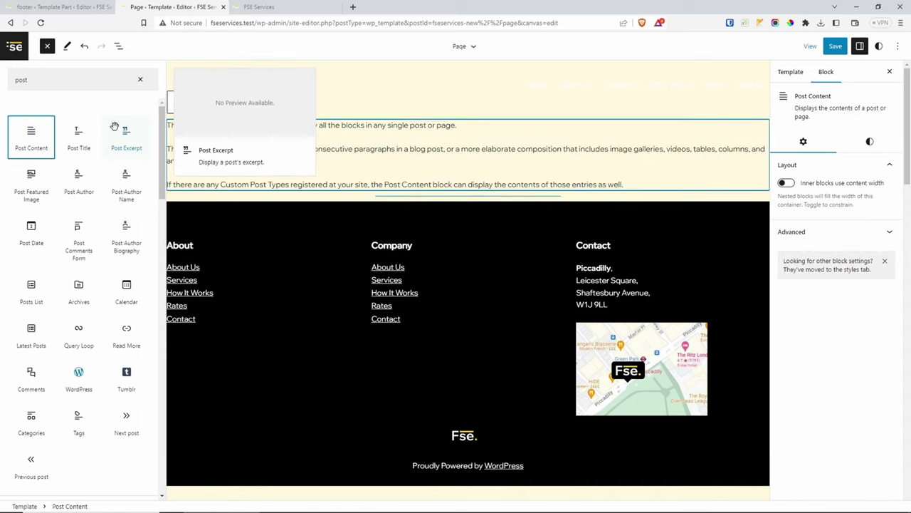
# Step: Add a plain stacked Group block above the page content
pyautogui.click(117, 46)
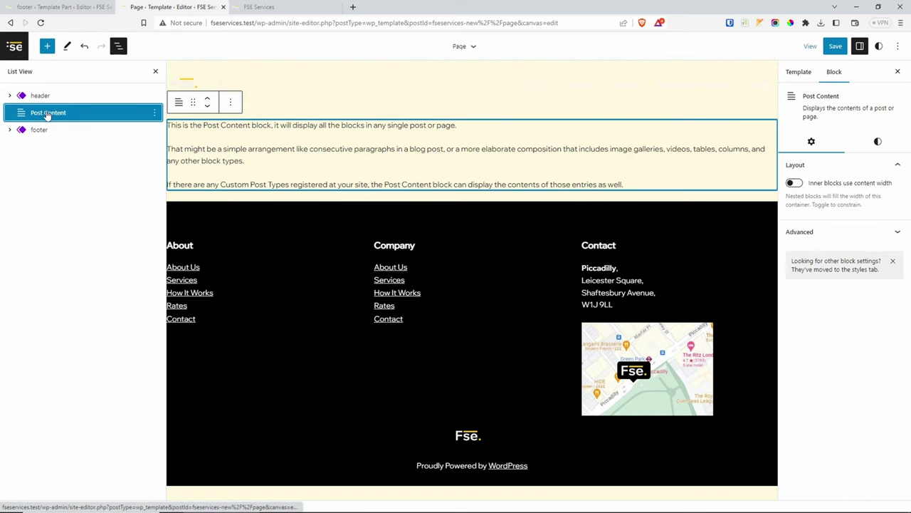
pyautogui.click(47, 46)
pyautogui.write('g')
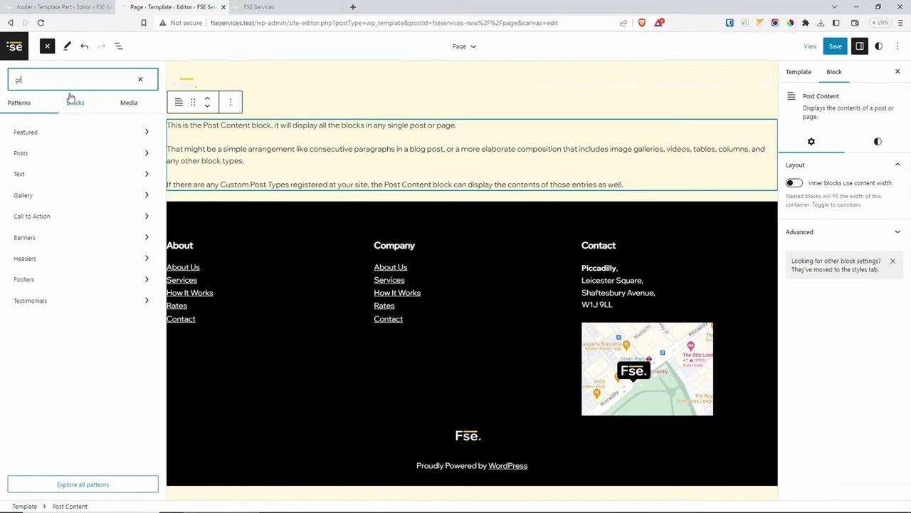
pyautogui.write('ro')
pyautogui.moveTo(126, 133); pyautogui.dragTo(193, 117)
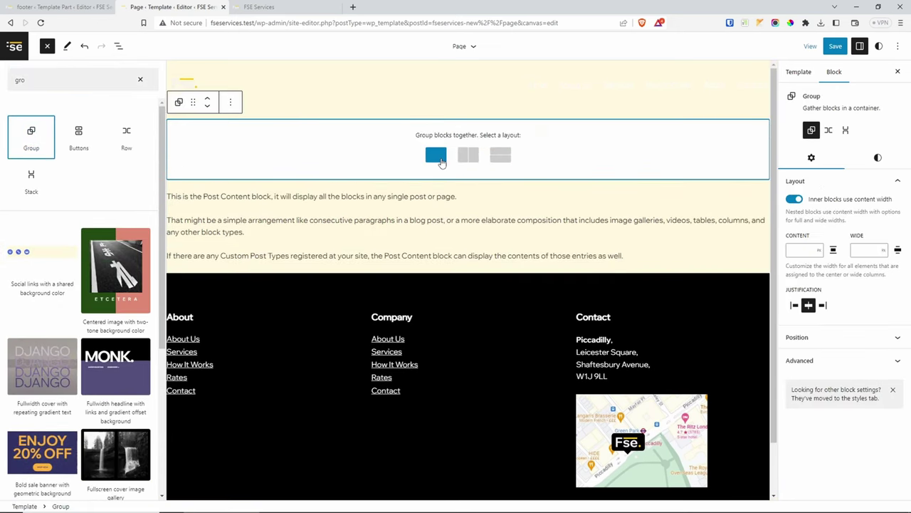
pyautogui.click(441, 163)
# Step: Move Post Content into the Group and turn off 'Inner blocks use content width'
pyautogui.click(118, 46)
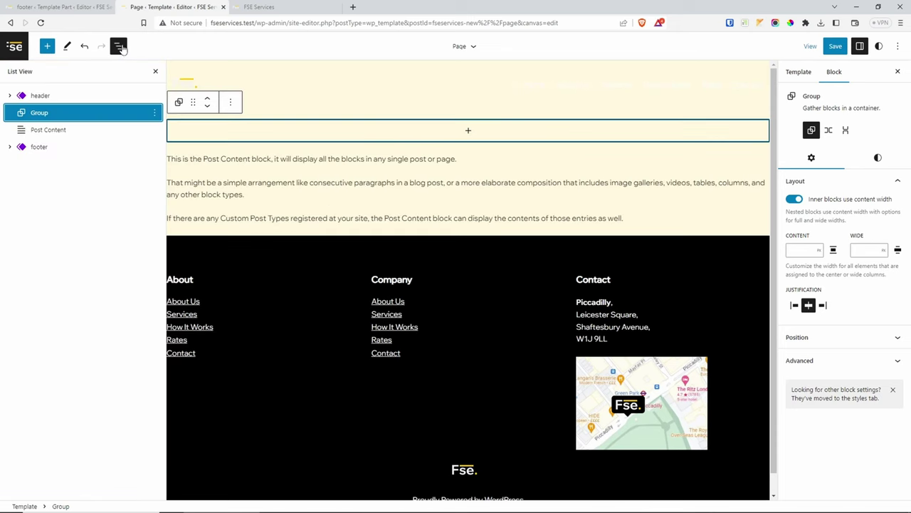
pyautogui.click(48, 129)
pyautogui.moveTo(48, 130); pyautogui.dragTo(104, 121)
pyautogui.click(73, 119)
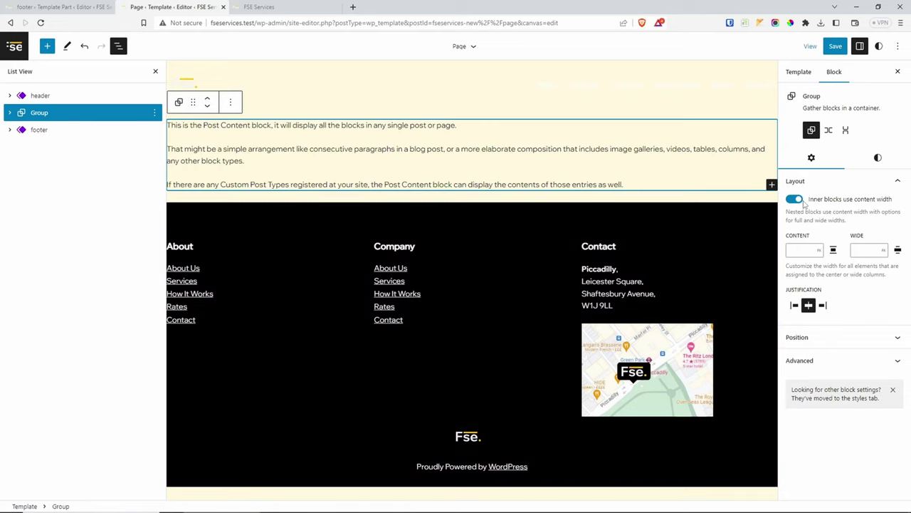
pyautogui.click(794, 200)
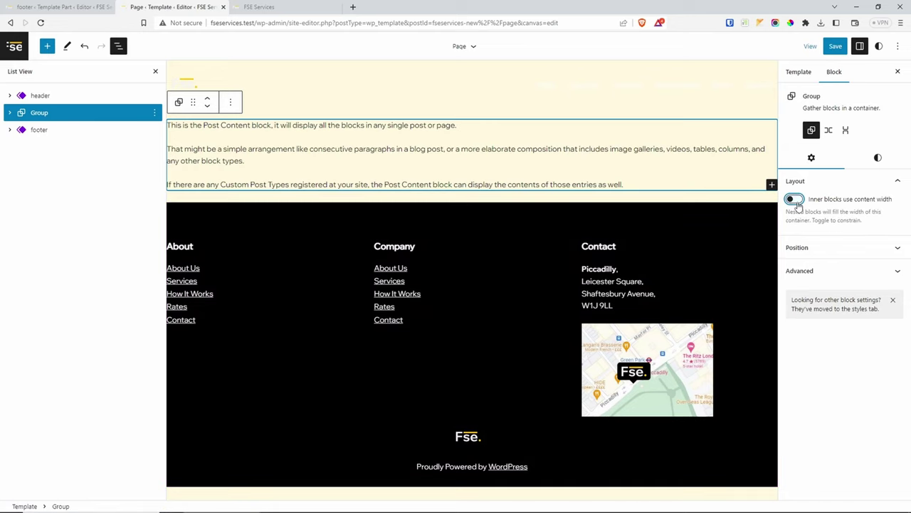
# Step: Save the Page template changes
pyautogui.click(835, 45)
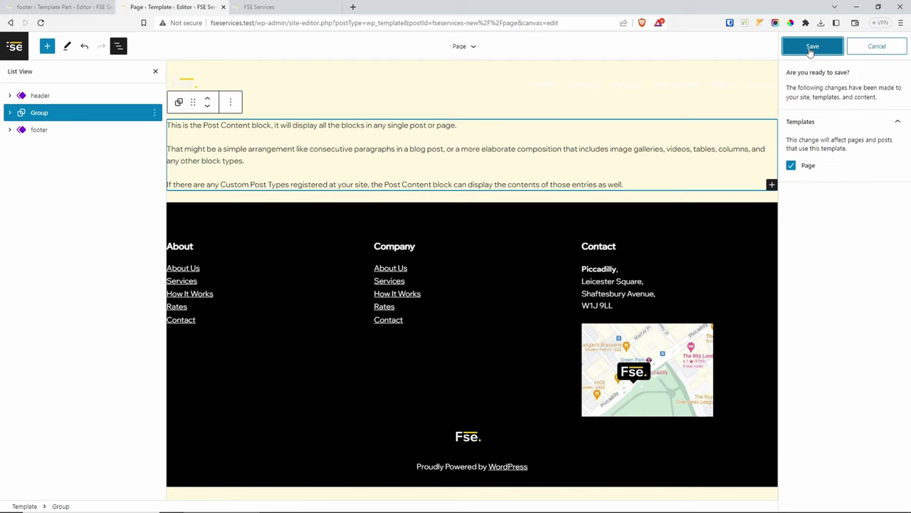
pyautogui.click(811, 46)
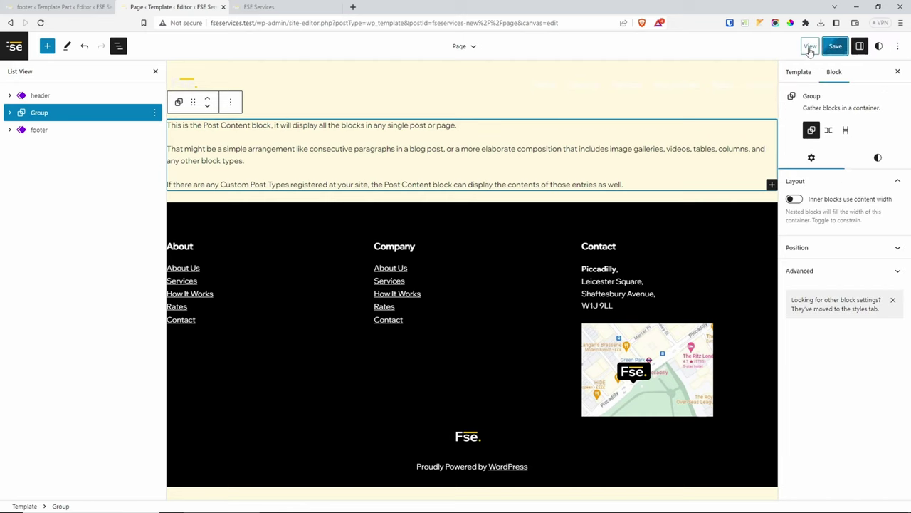
pyautogui.click(259, 7)
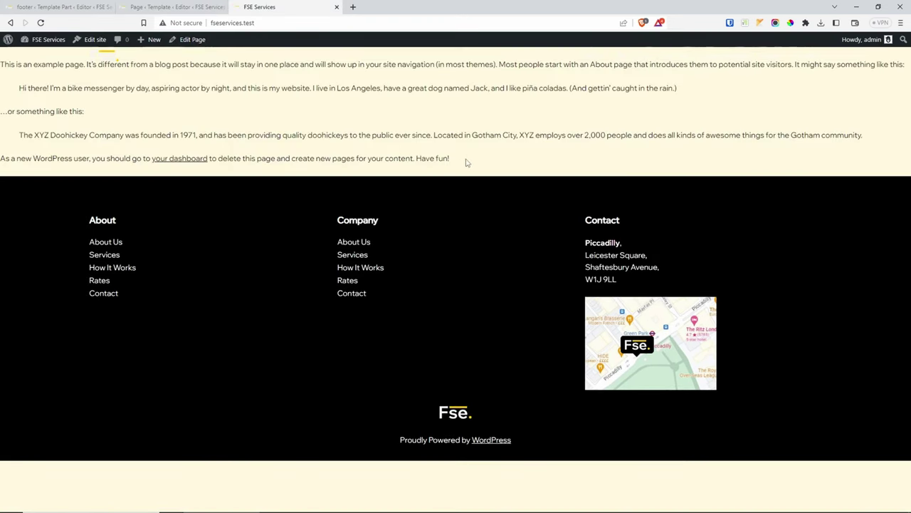
# Step: Add the heading 'This is the Contact page!' to the Contact page
pyautogui.click(810, 62)
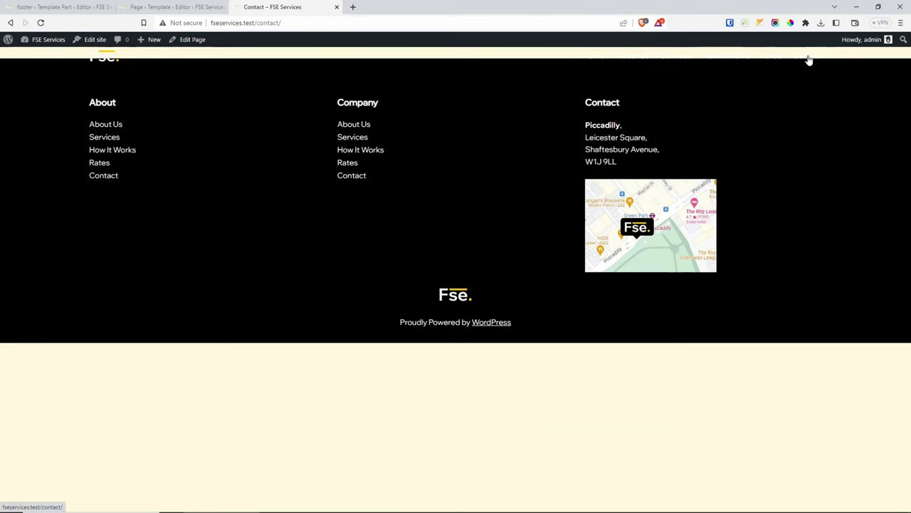
pyautogui.click(185, 39)
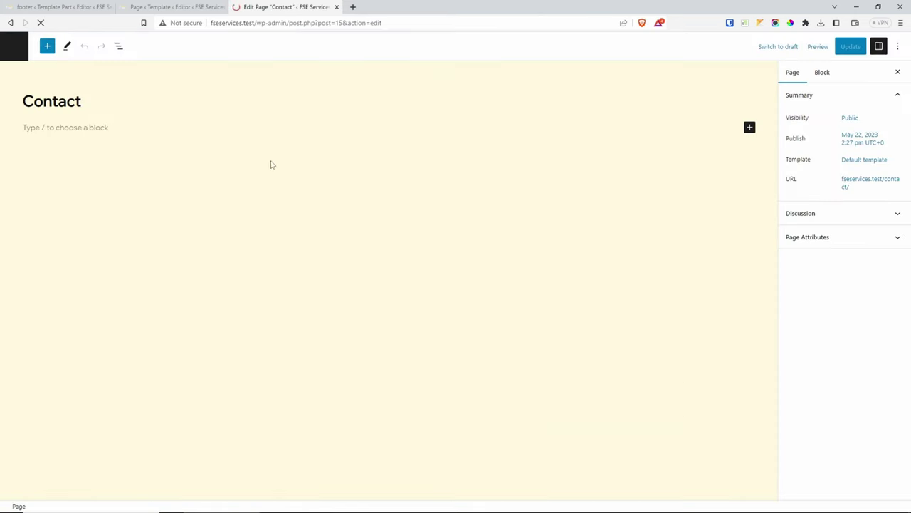
pyautogui.click(106, 126)
pyautogui.write('H')
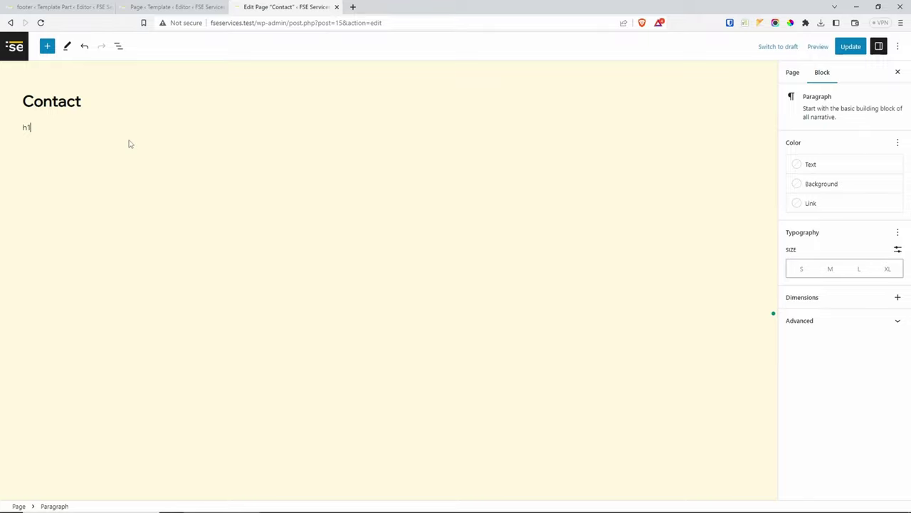
pyautogui.write('H')
pyautogui.press('BackSpace')
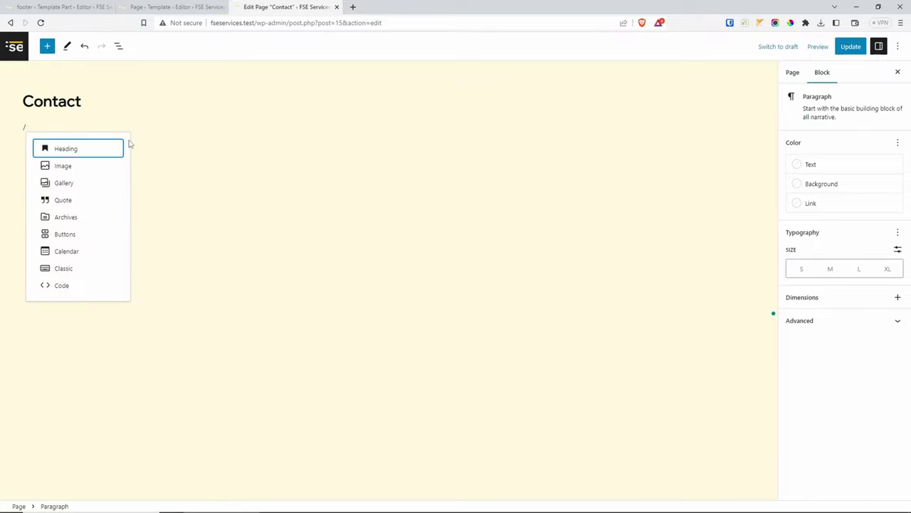
pyautogui.press('Return')
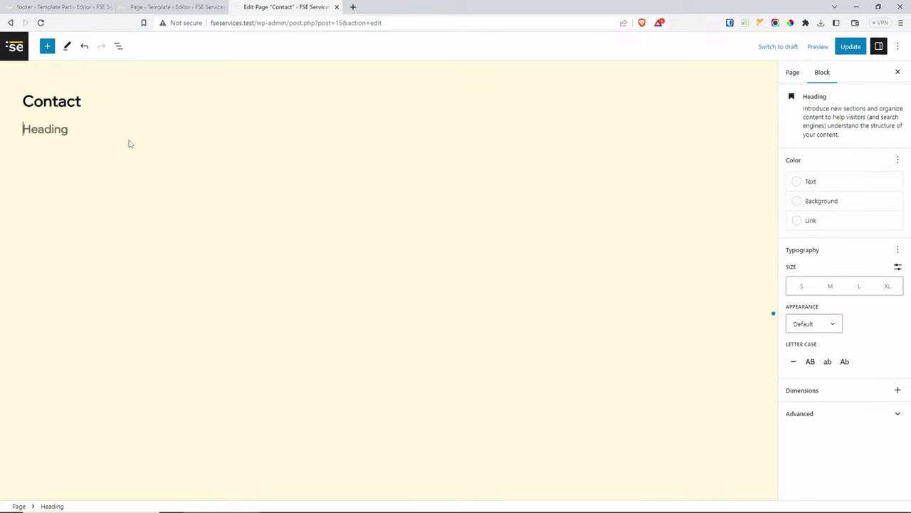
pyautogui.write('This is the ')
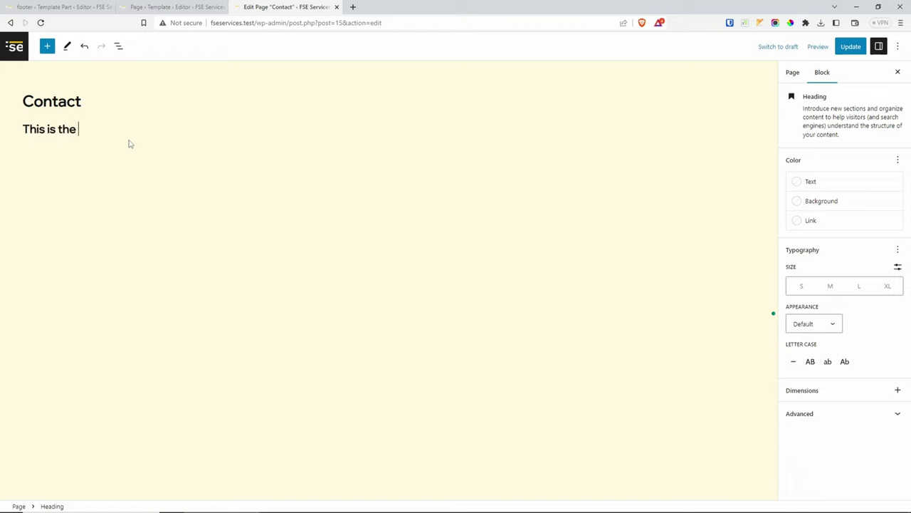
pyautogui.write('Contact page!')
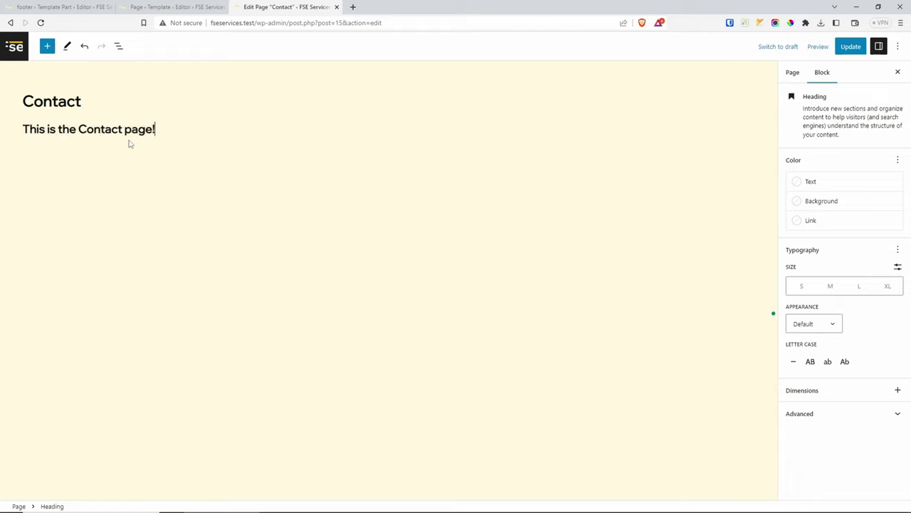
# Step: Update the Contact page and reload it on the live site
pyautogui.click(851, 47)
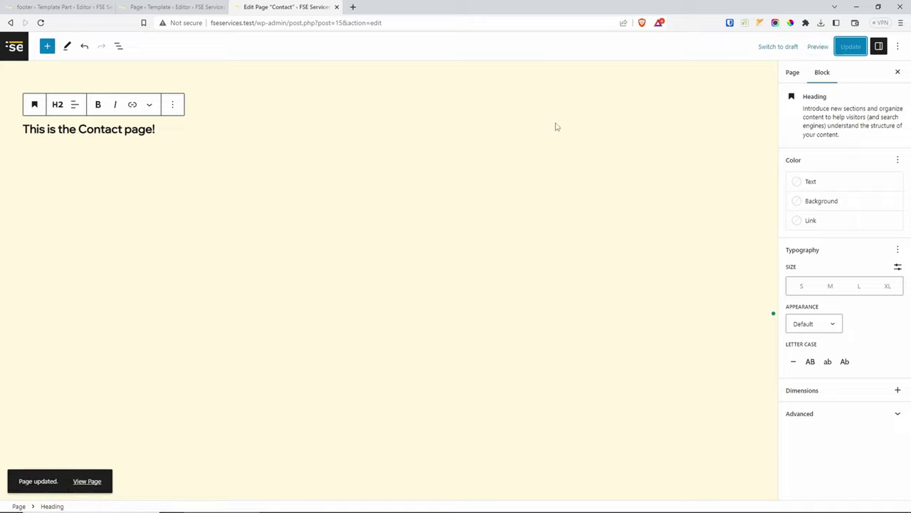
pyautogui.hotkey('alt', 'Left')
pyautogui.press('F5')
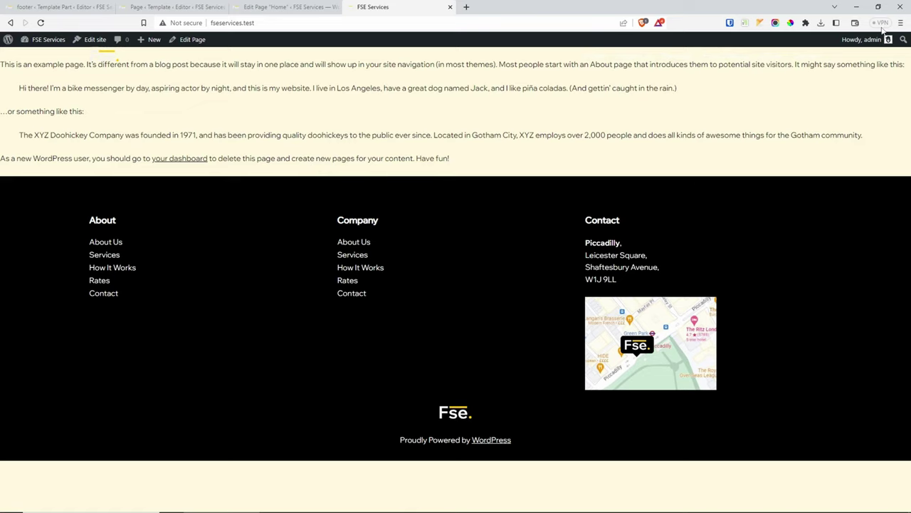
# Step: Narrow the browser to a mobile width and scroll through the live page
pyautogui.click(878, 6)
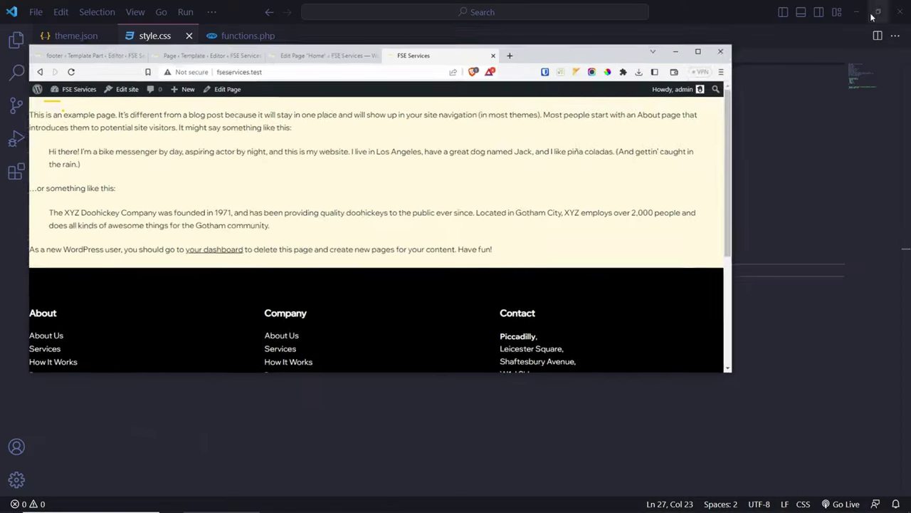
pyautogui.moveTo(732, 221); pyautogui.dragTo(422, 204)
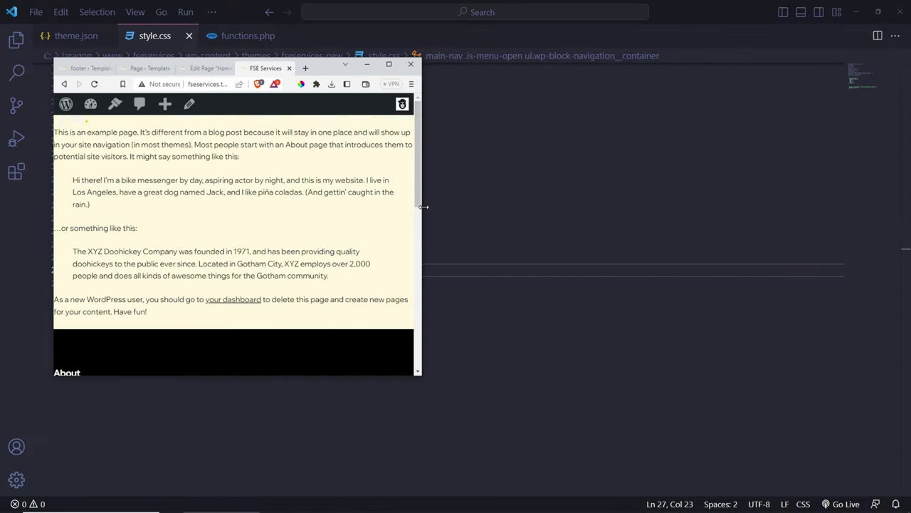
pyautogui.scroll(-4, 281, 212)
pyautogui.scroll(2, 62, 222)
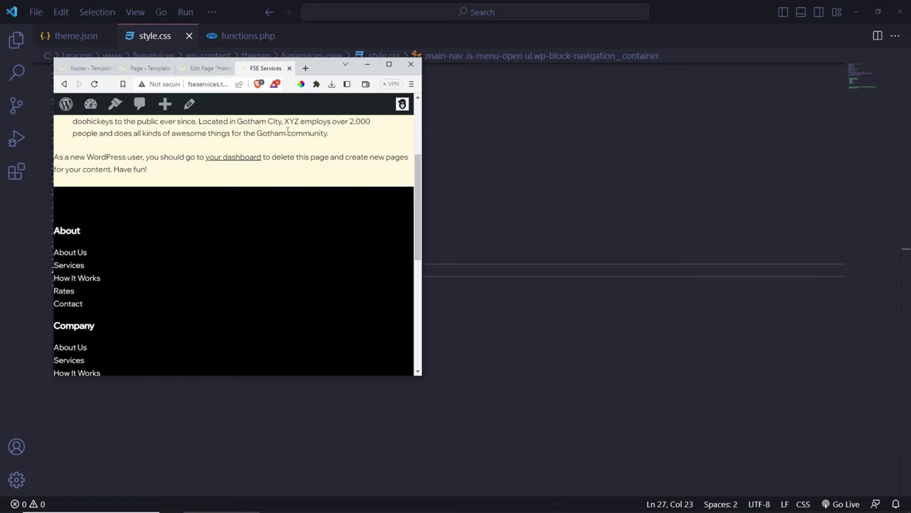
# Step: Give the outer footer Group unlinked padding of 10px on the right and left
pyautogui.click(389, 64)
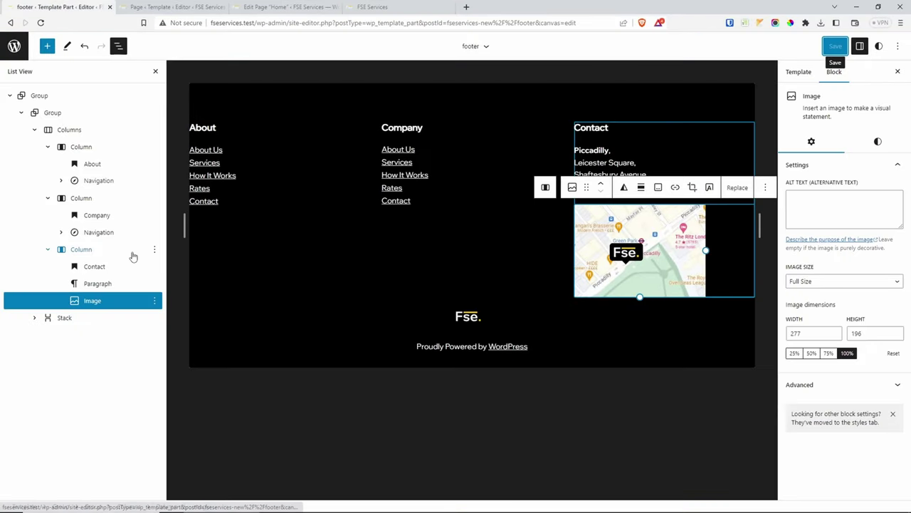
pyautogui.click(39, 96)
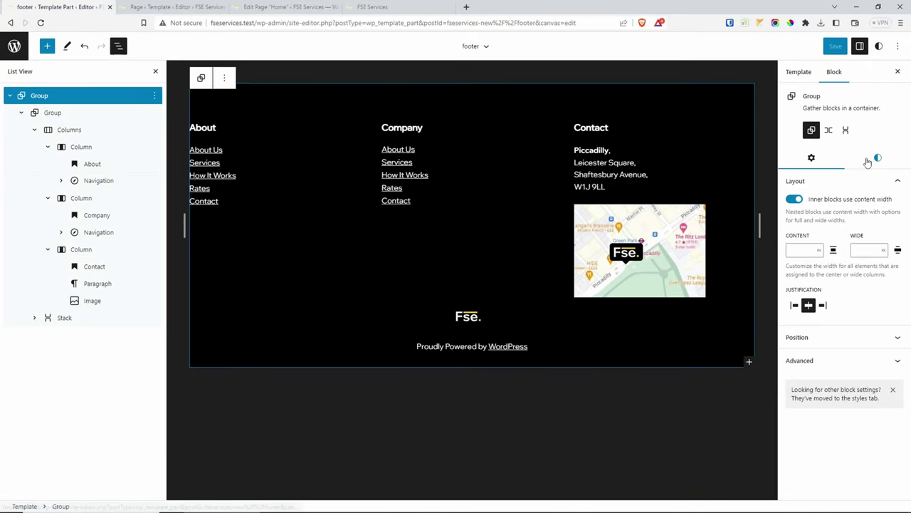
pyautogui.click(868, 161)
pyautogui.scroll(-1, 889, 335)
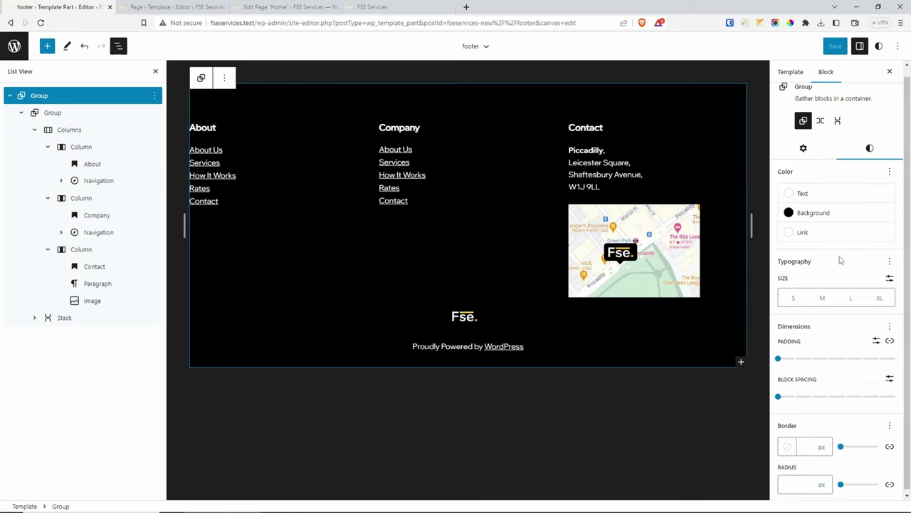
pyautogui.click(890, 337)
pyautogui.scroll(-2, 826, 306)
pyautogui.click(889, 258)
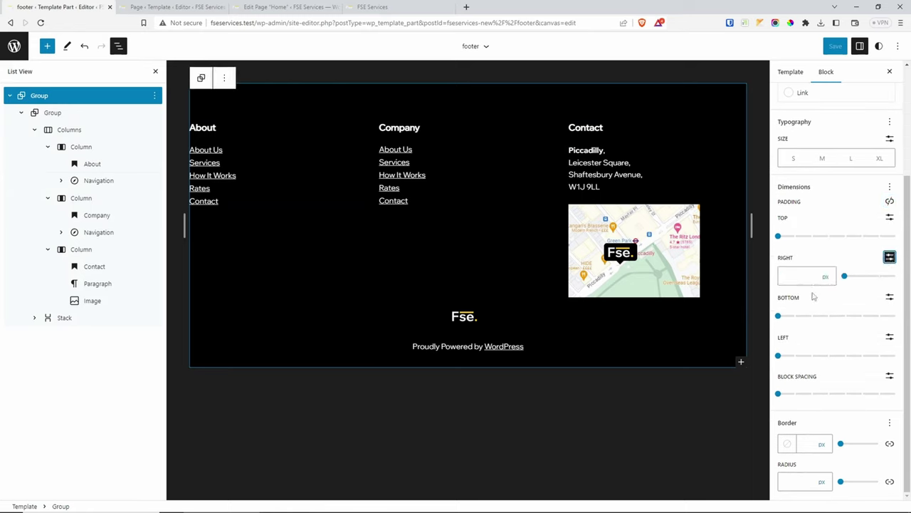
pyautogui.click(806, 276)
pyautogui.write('10')
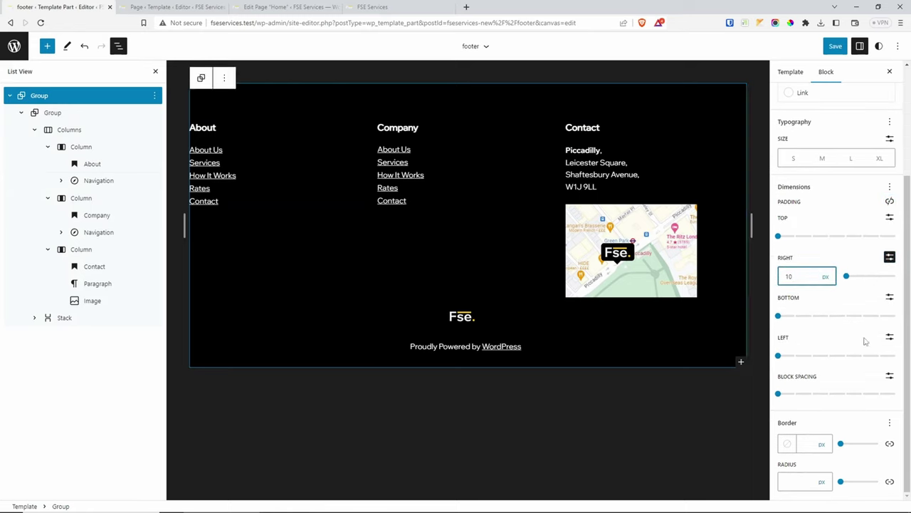
pyautogui.click(890, 336)
pyautogui.click(827, 355)
pyautogui.write('10')
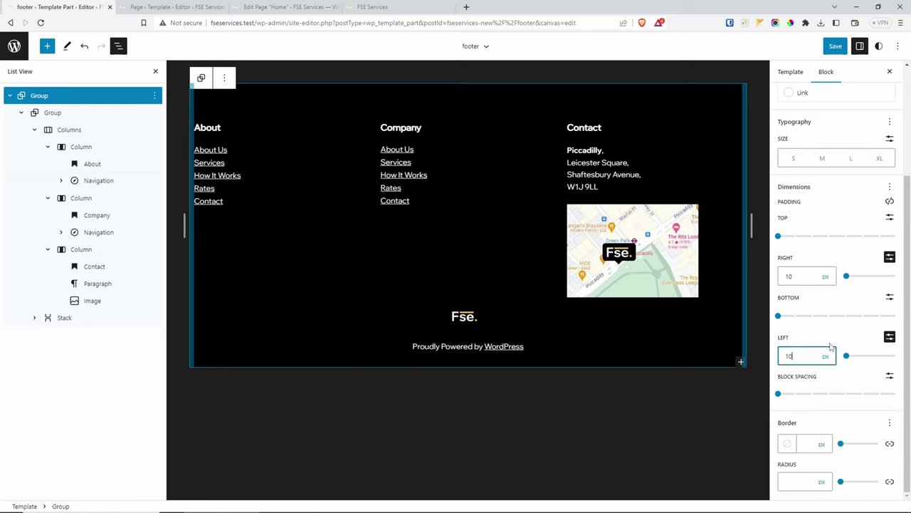
# Step: Save the footer changes to the site and view the front end
pyautogui.click(836, 46)
pyautogui.click(831, 46)
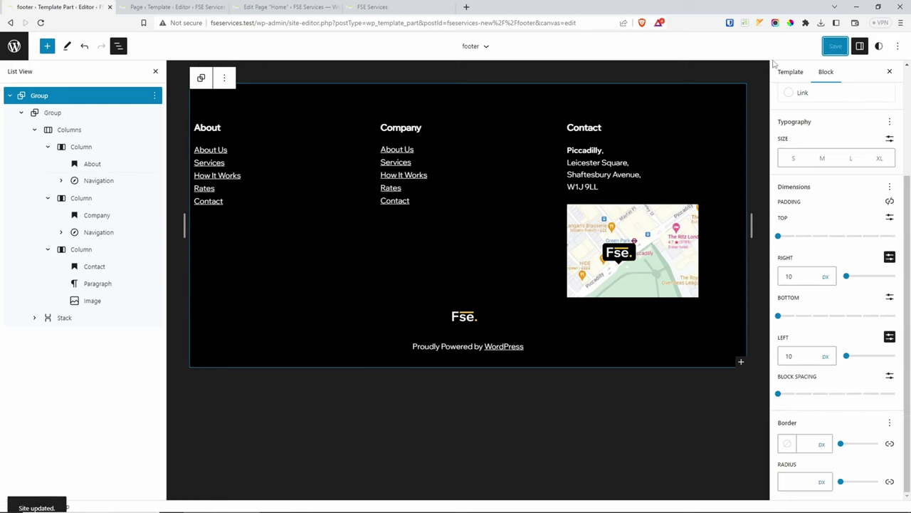
pyautogui.click(448, 6)
# Step: Enlarge the browser to check the footer, then close the Home page editing tab
pyautogui.click(877, 7)
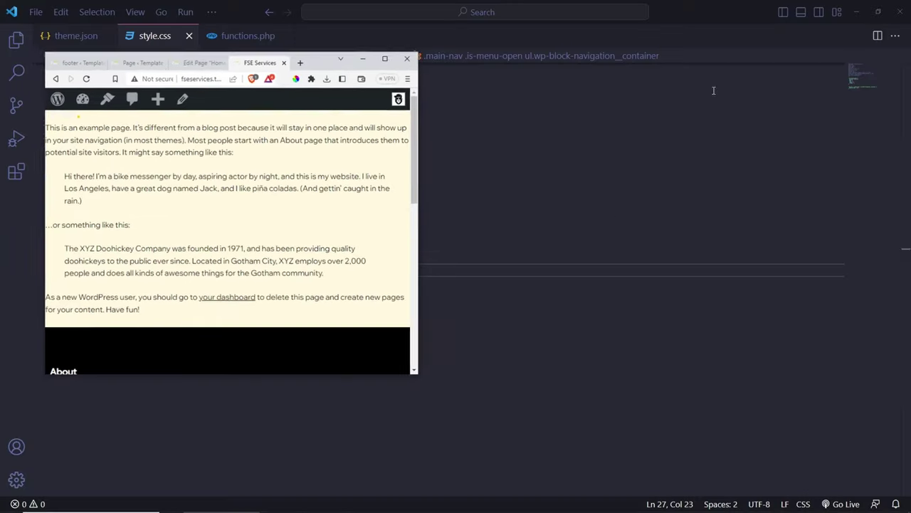
pyautogui.scroll(-4, 94, 241)
pyautogui.scroll(2, 64, 215)
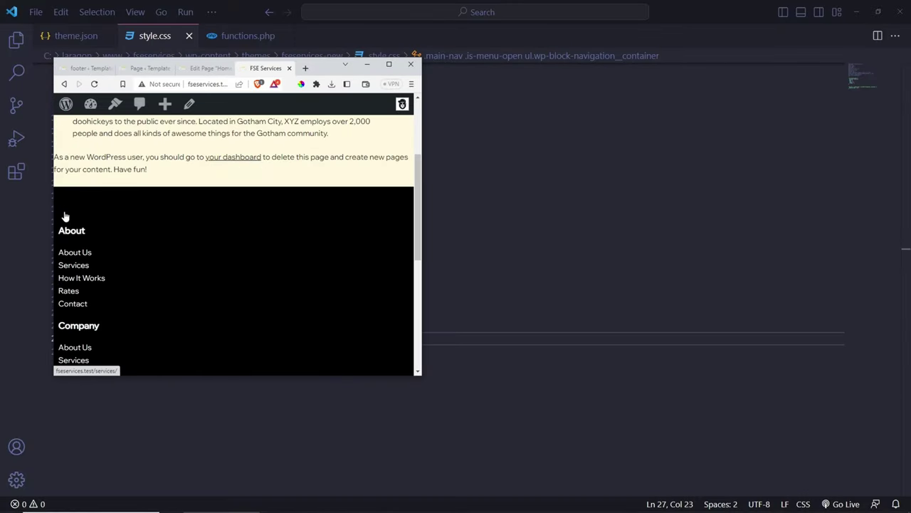
pyautogui.click(389, 64)
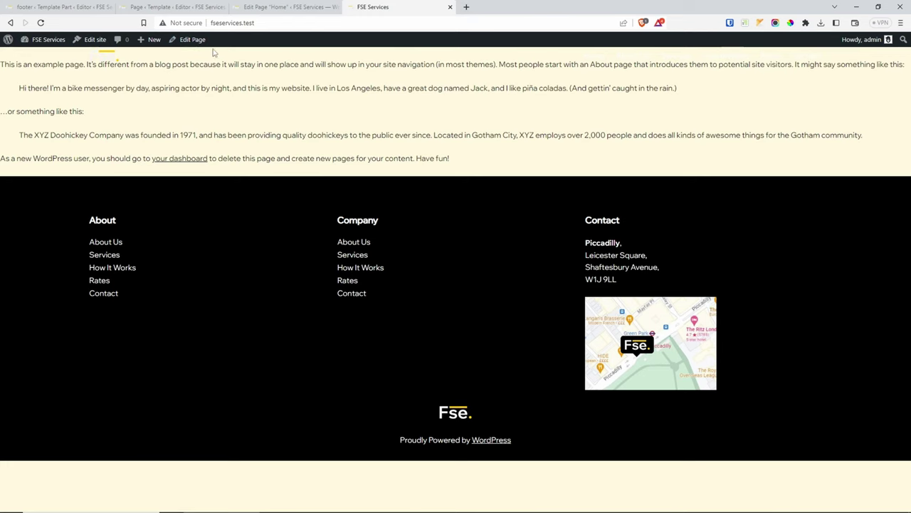
pyautogui.click(337, 6)
# Step: Open the Home page editor and delete all five sample paragraphs
pyautogui.click(195, 8)
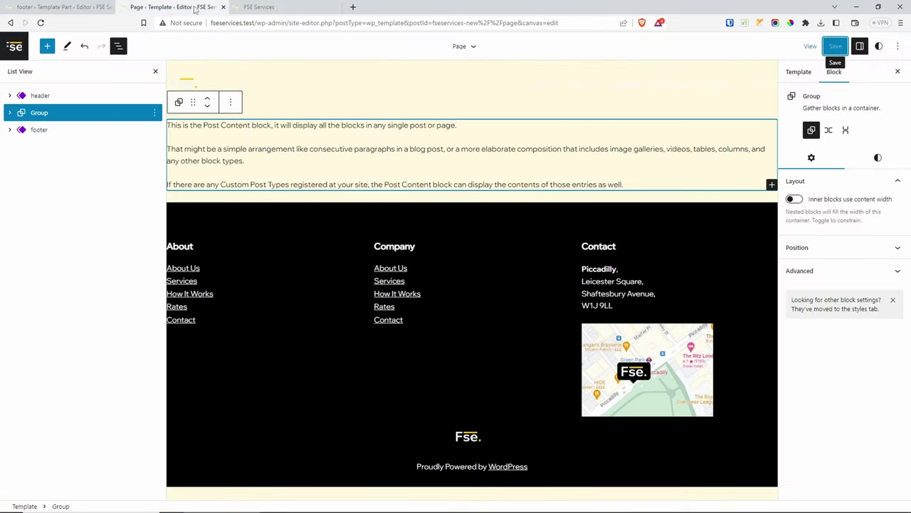
pyautogui.click(223, 7)
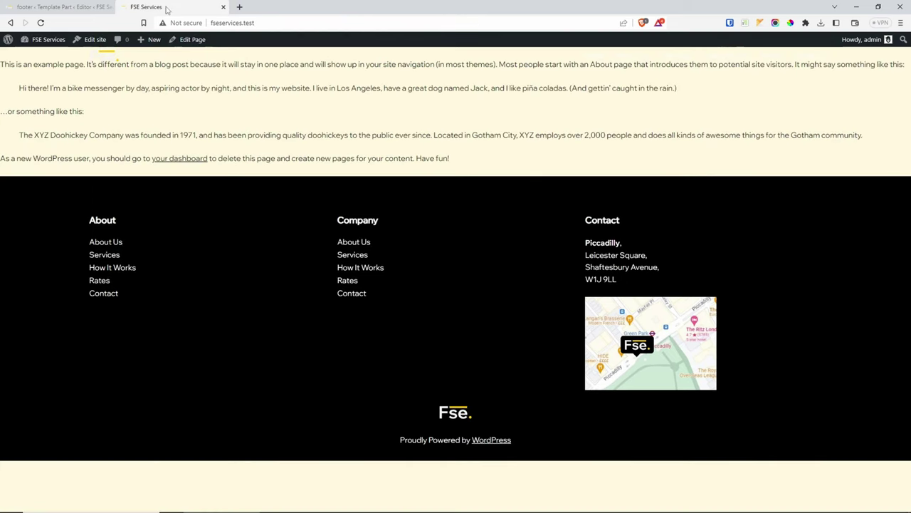
pyautogui.click(194, 39)
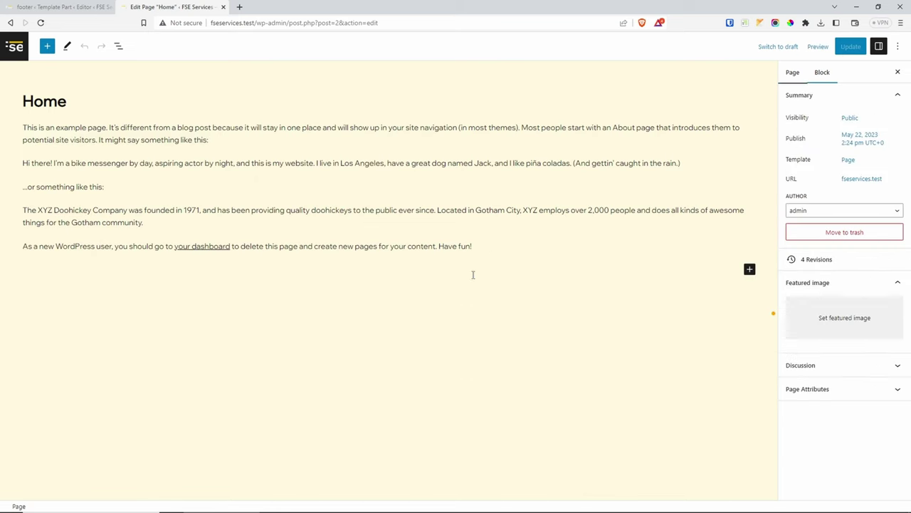
pyautogui.moveTo(478, 248); pyautogui.dragTo(130, 150)
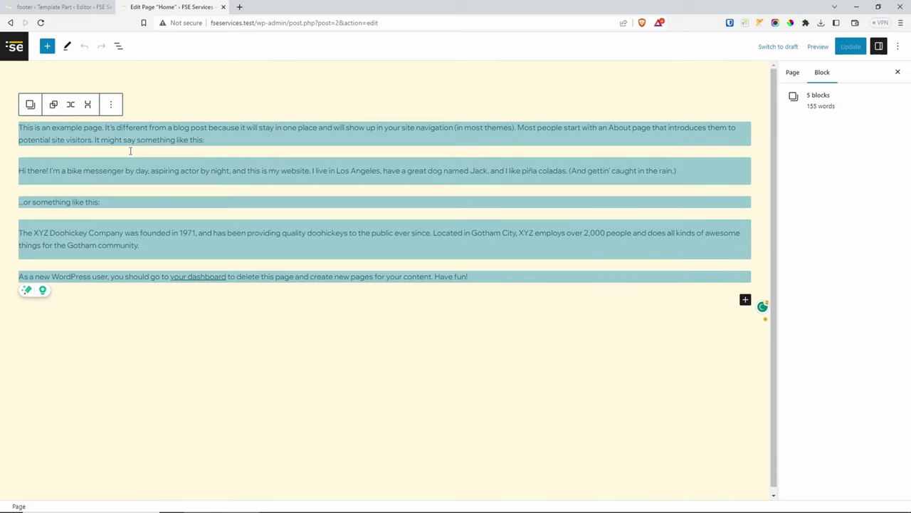
pyautogui.write('Th')
pyautogui.press('BackSpace')
pyautogui.press('BackSpace')
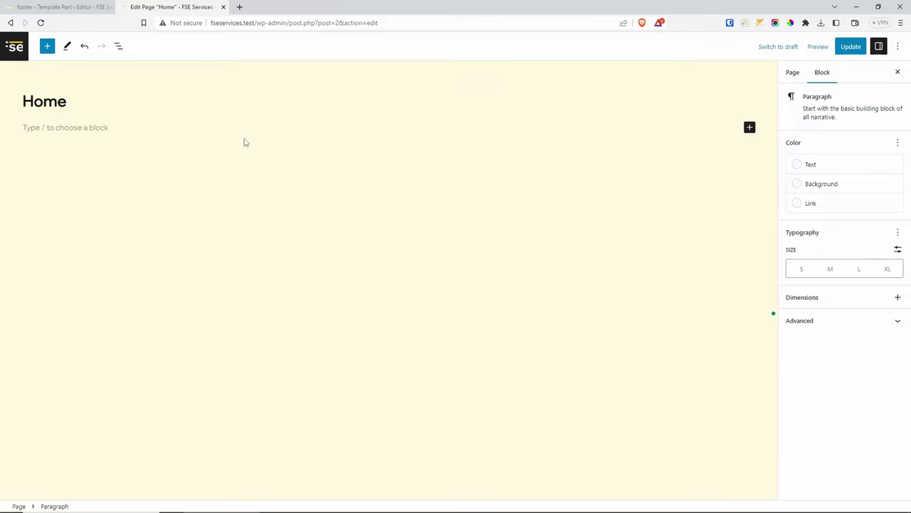
pyautogui.hotkey('ctrl', '+')
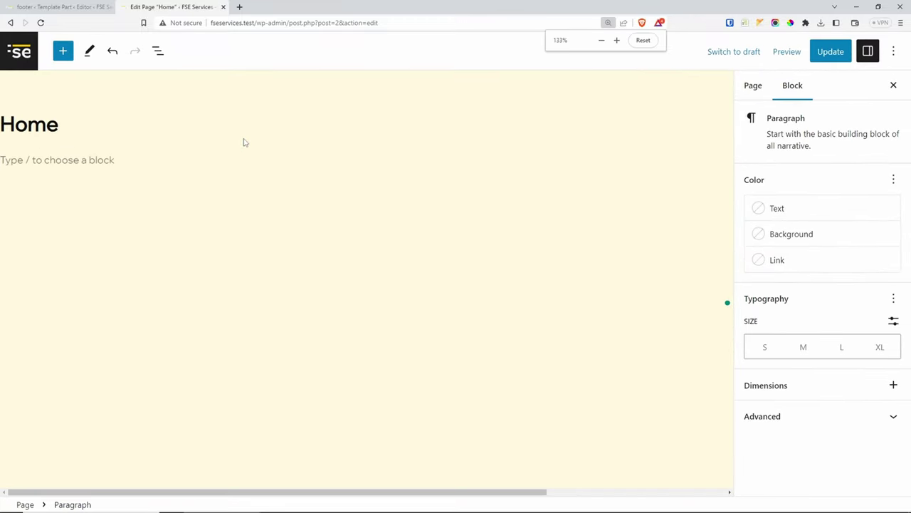
# Step: Add a 'Heading 1' heading block and duplicate it several times
pyautogui.write('hea')
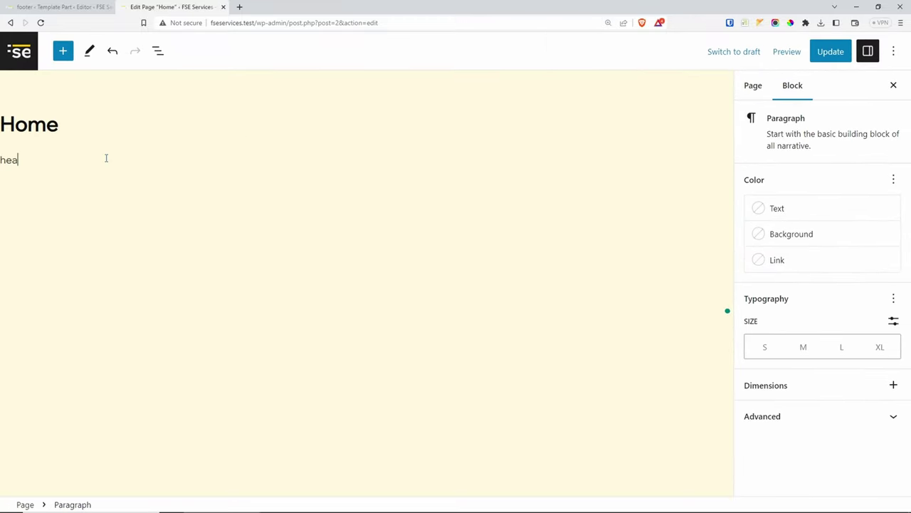
pyautogui.press('Return')
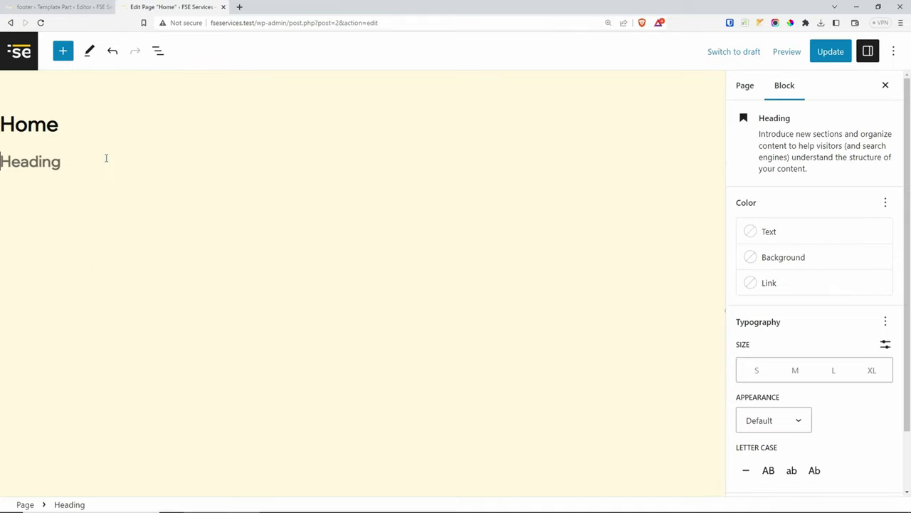
pyautogui.write('Heading 1')
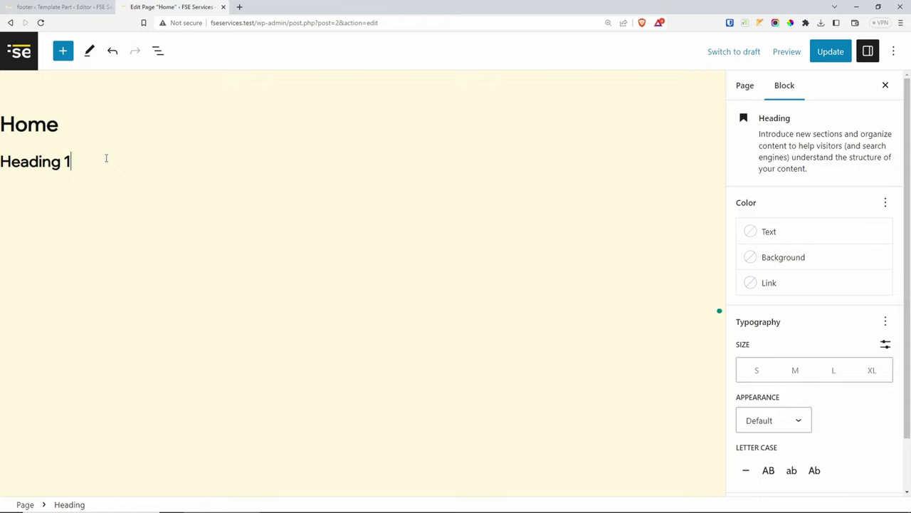
pyautogui.hotkey('ctrl', 'shift', 'd')
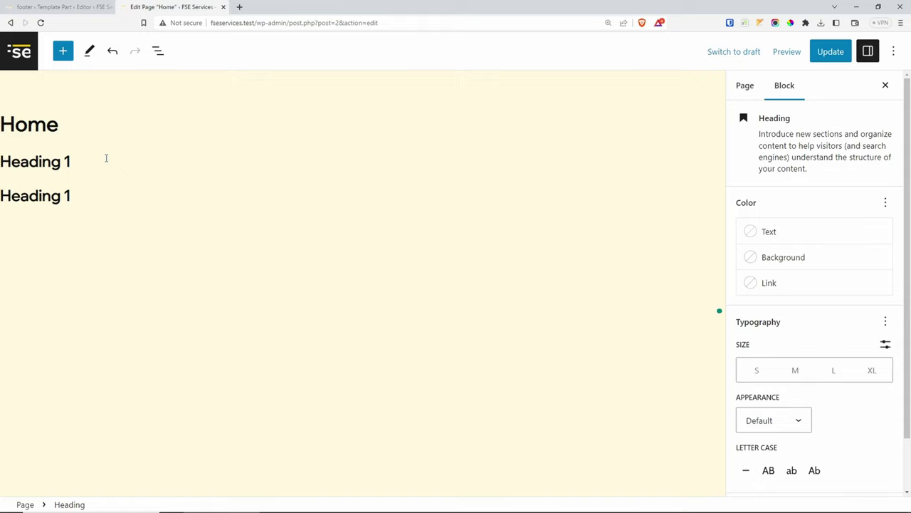
pyautogui.hotkey('ctrl', 'shift', 'd')
pyautogui.hotkey('ctrl', 'shift', 'd')
pyautogui.hotkey('ctrl', 'shift', 'd')
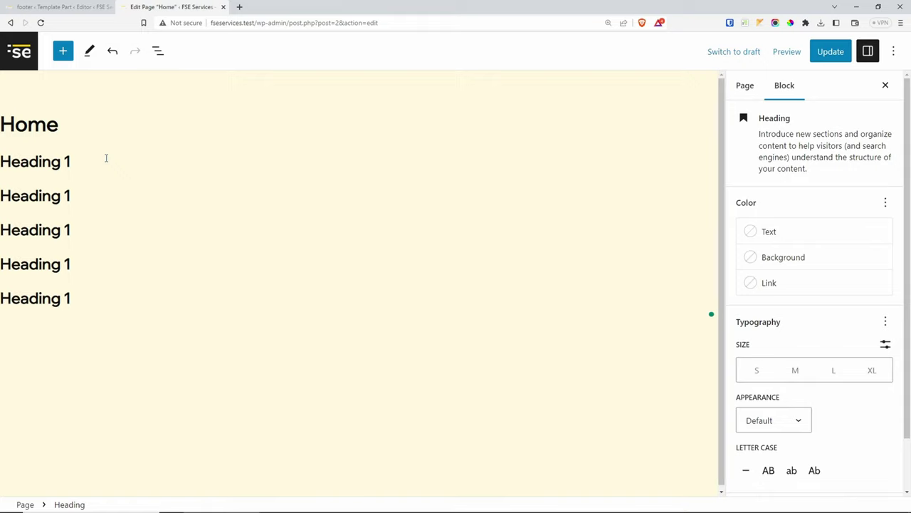
# Step: Renumber the copied headings to Heading 2, 3, 4 and 5
pyautogui.doubleClick(67, 196)
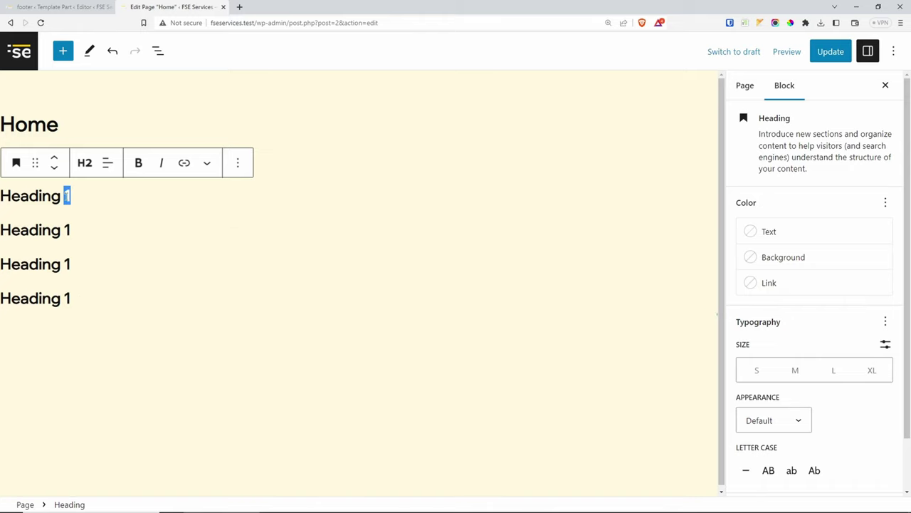
pyautogui.write('2')
pyautogui.click(71, 232)
pyautogui.write('3')
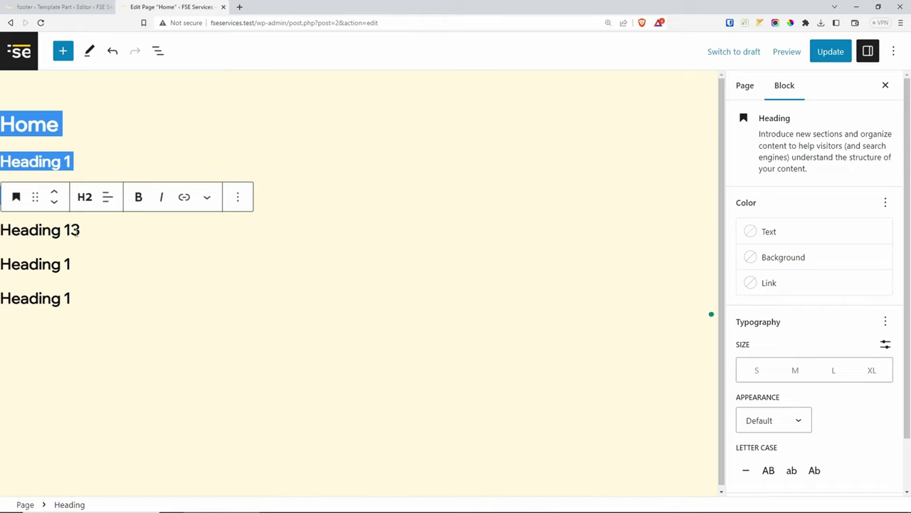
pyautogui.doubleClick(72, 230)
pyautogui.write('3')
pyautogui.doubleClick(67, 264)
pyautogui.write('4')
pyautogui.doubleClick(67, 298)
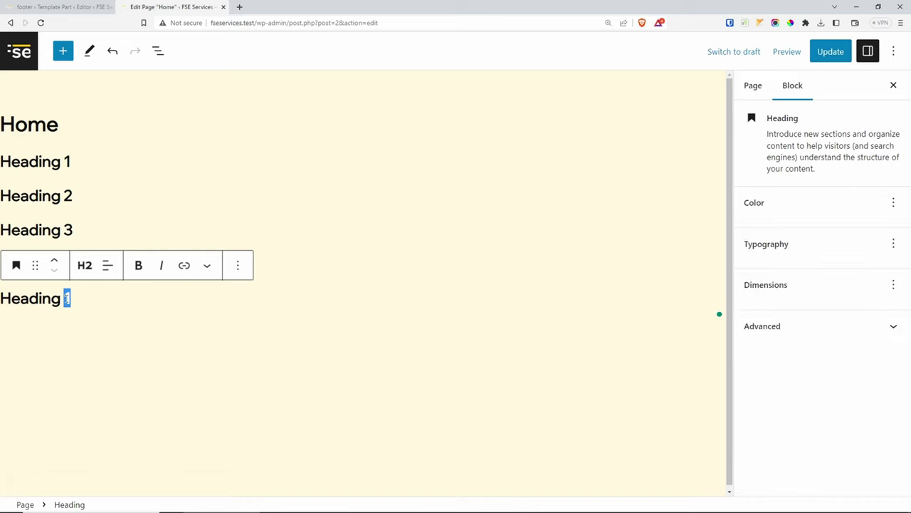
pyautogui.write('5')
# Step: Duplicate Heading 5 into a sixth heading reading 'Heading 6'
pyautogui.hotkey('ctrl', 'shift', 'd')
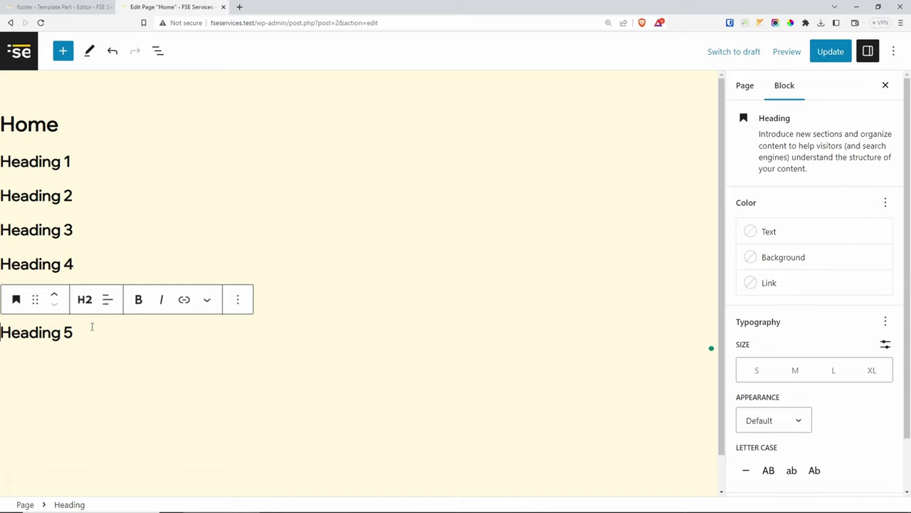
pyautogui.doubleClick(69, 332)
pyautogui.write('6')
pyautogui.click(49, 157)
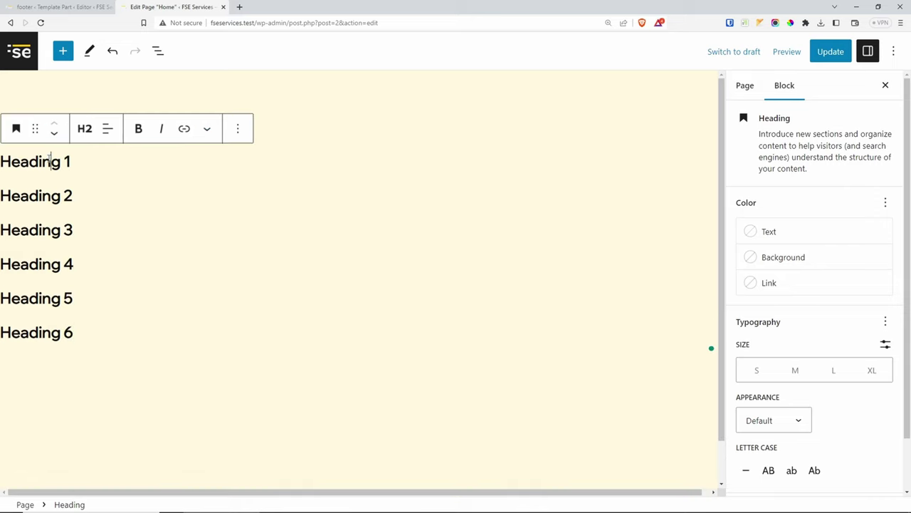
pyautogui.click(85, 128)
# Step: Set the first three headings to levels H1, H2 and H3
pyautogui.click(89, 168)
pyautogui.click(49, 204)
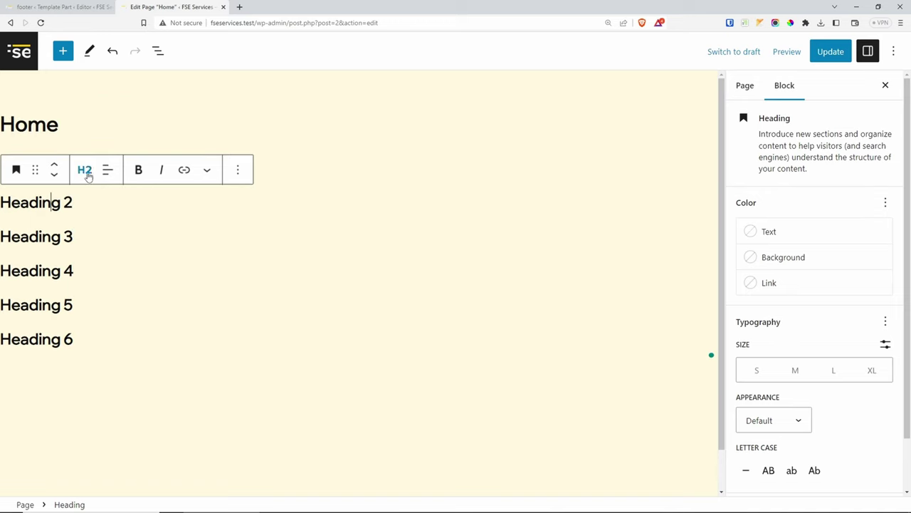
pyautogui.click(85, 168)
pyautogui.click(88, 234)
pyautogui.click(57, 239)
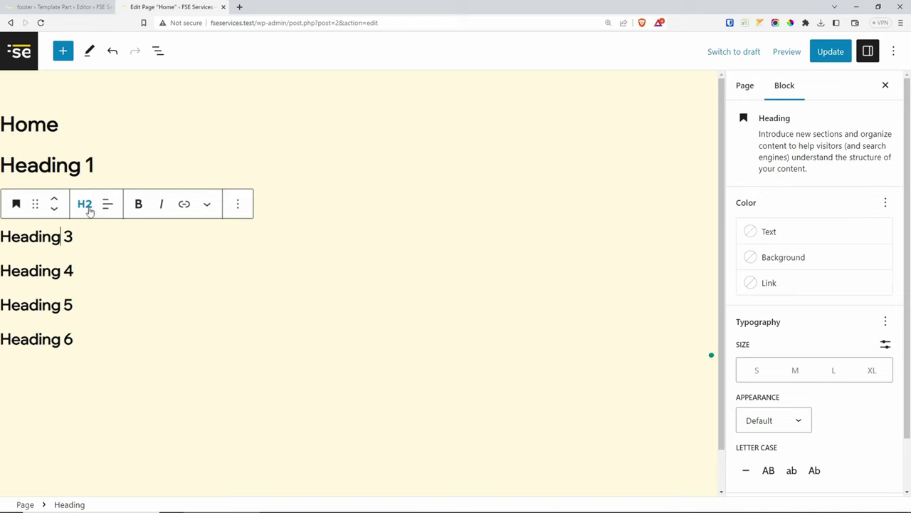
pyautogui.click(85, 204)
pyautogui.click(89, 290)
# Step: Set the remaining headings to H4, H5 and H6 and update the page
pyautogui.click(50, 267)
pyautogui.click(84, 234)
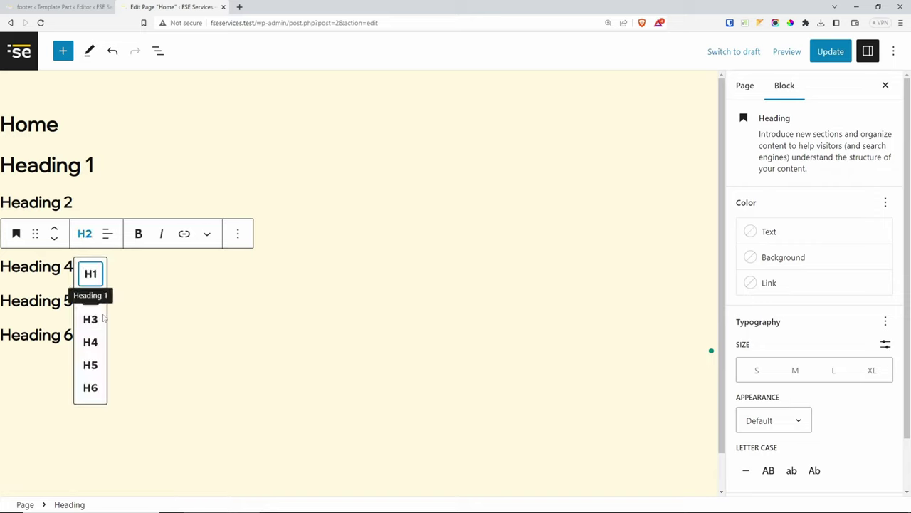
pyautogui.click(88, 342)
pyautogui.click(51, 292)
pyautogui.click(84, 261)
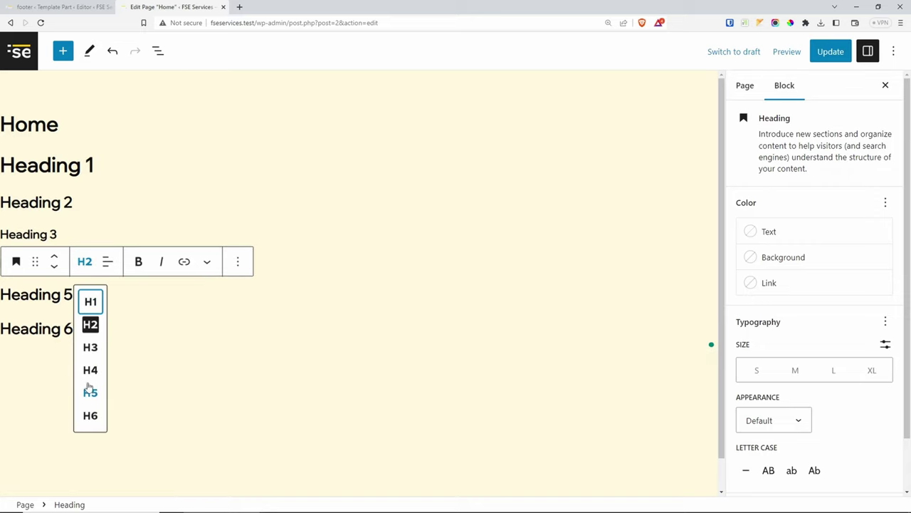
pyautogui.click(88, 372)
pyautogui.click(51, 322)
pyautogui.click(86, 289)
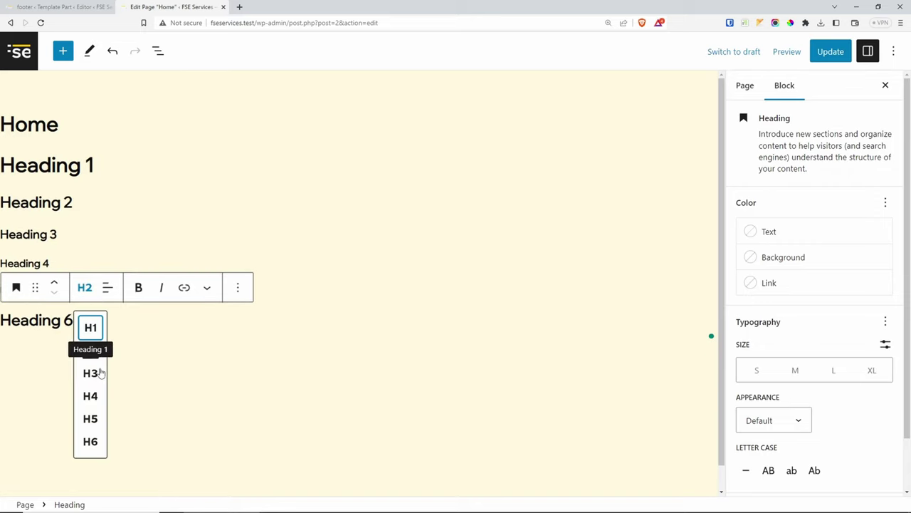
pyautogui.click(91, 442)
pyautogui.click(828, 54)
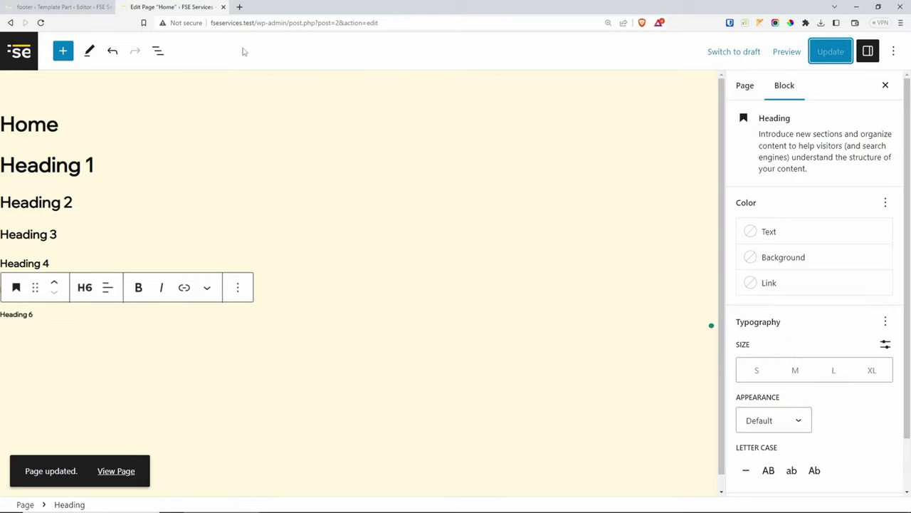
pyautogui.click(255, 22)
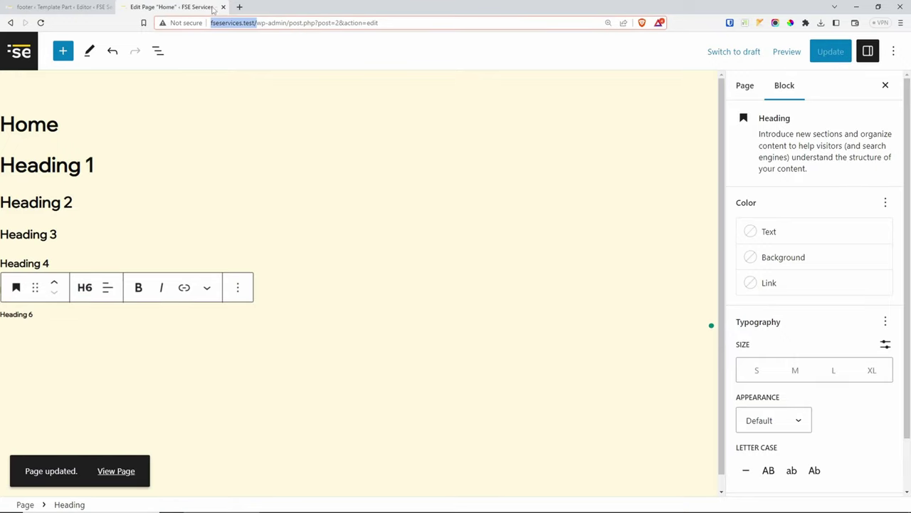
# Step: Load fseservices.test in a new tab and resize the browser window beside the code editor
pyautogui.click(240, 7)
pyautogui.write('fseservices.test')
pyautogui.press('Return')
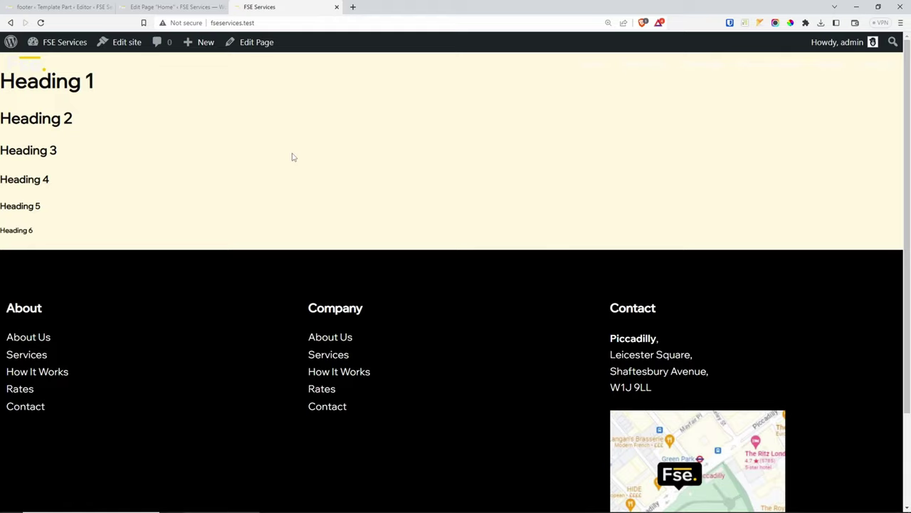
pyautogui.press('super+Down')
pyautogui.moveTo(508, 240); pyautogui.dragTo(618, 207)
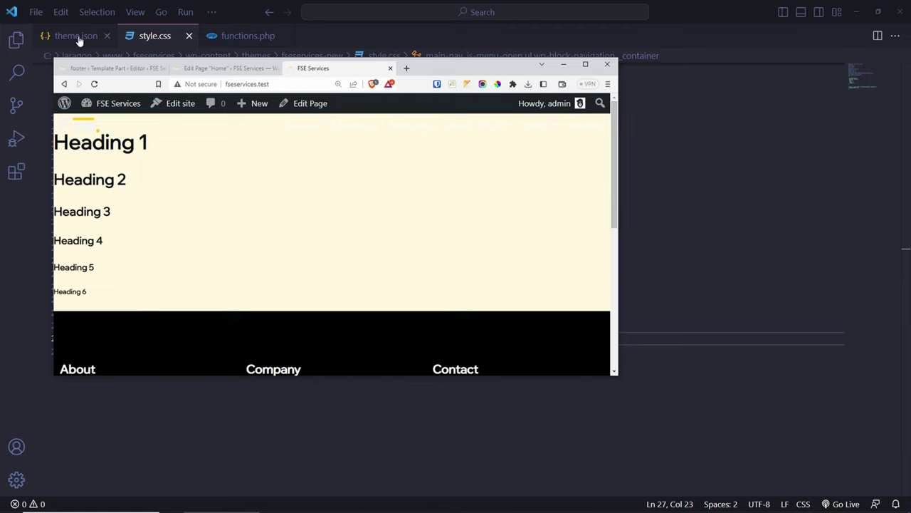
pyautogui.click(585, 64)
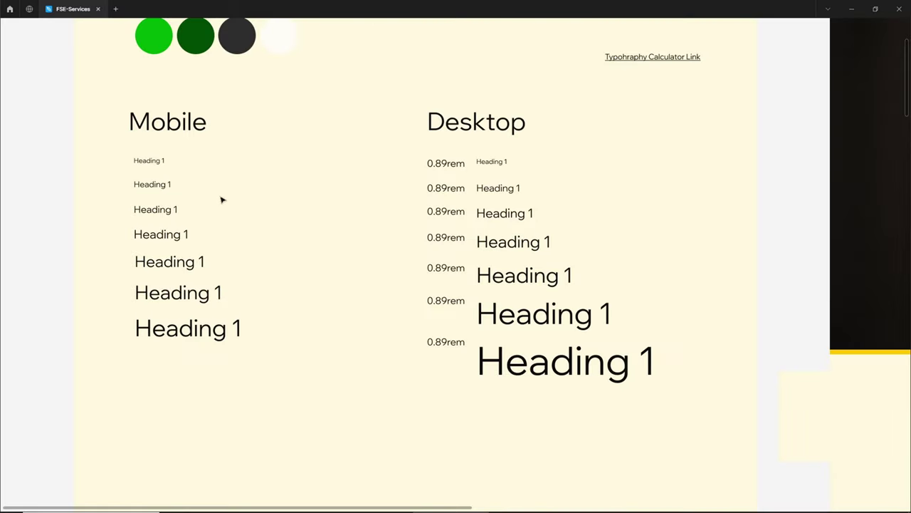
# Step: Compare the Mobile and Desktop heading samples in Figma, then follow the Typography Calculator Link
pyautogui.scroll(-3, 316, 261)
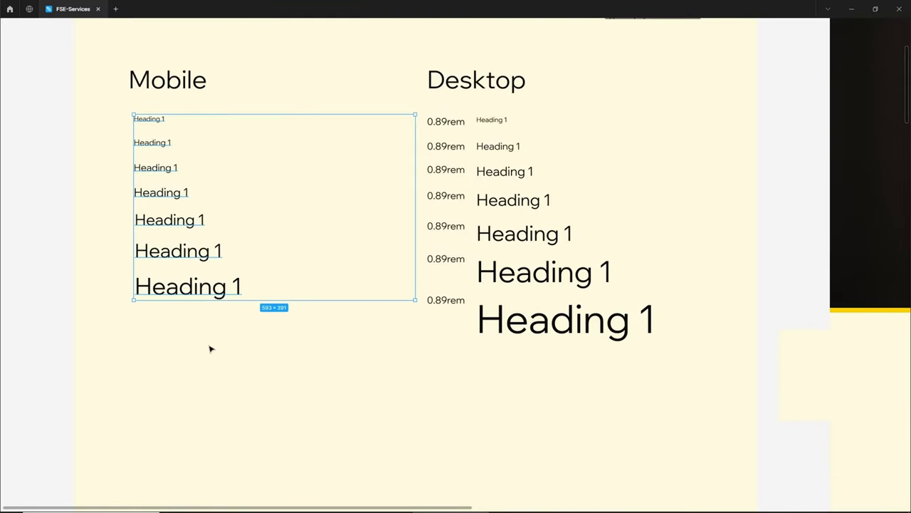
pyautogui.moveTo(210, 266); pyautogui.dragTo(110, 120)
pyautogui.moveTo(684, 416); pyautogui.dragTo(494, 121)
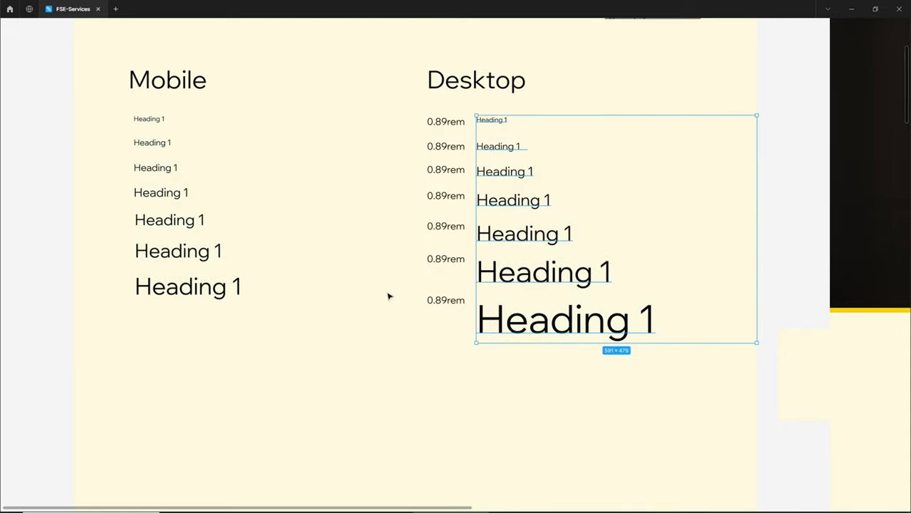
pyautogui.click(378, 317)
pyautogui.scroll(3, 370, 356)
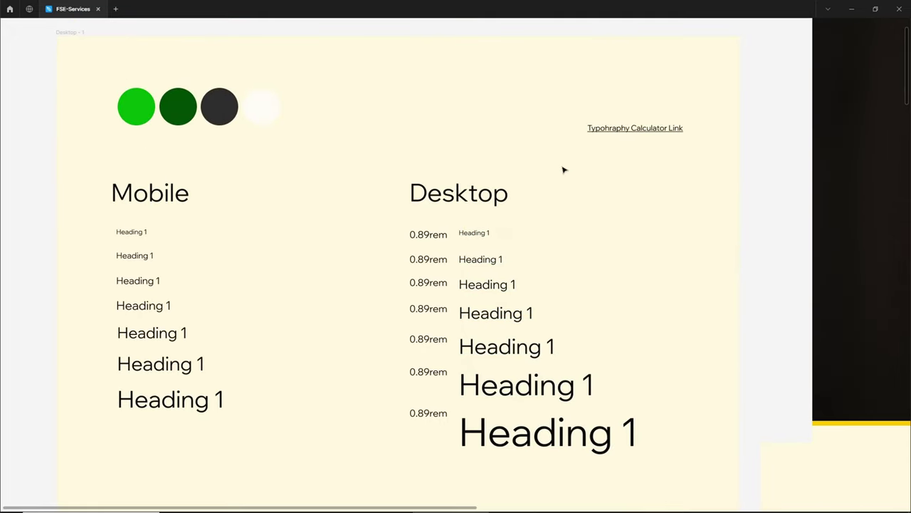
pyautogui.click(617, 129)
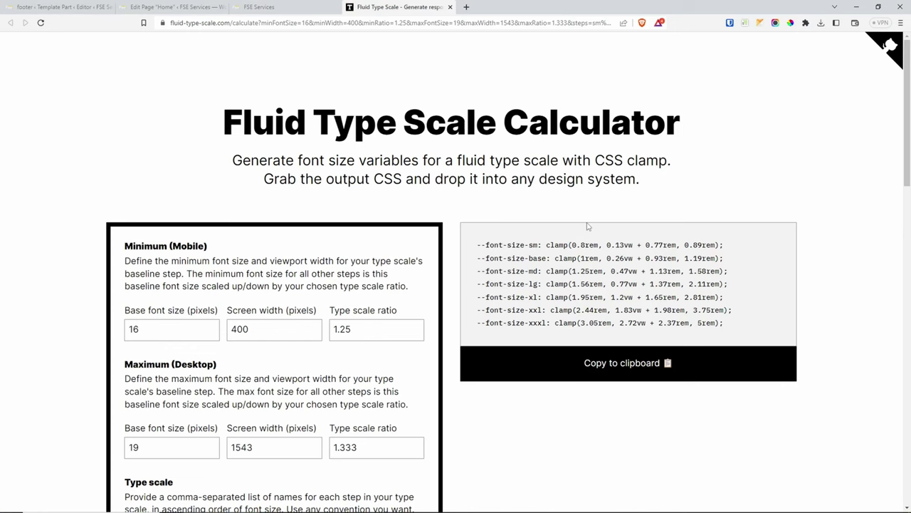
# Step: Set the calculator's Maximum Screen width to 1541 and review the generated scale
pyautogui.scroll(-3, 433, 215)
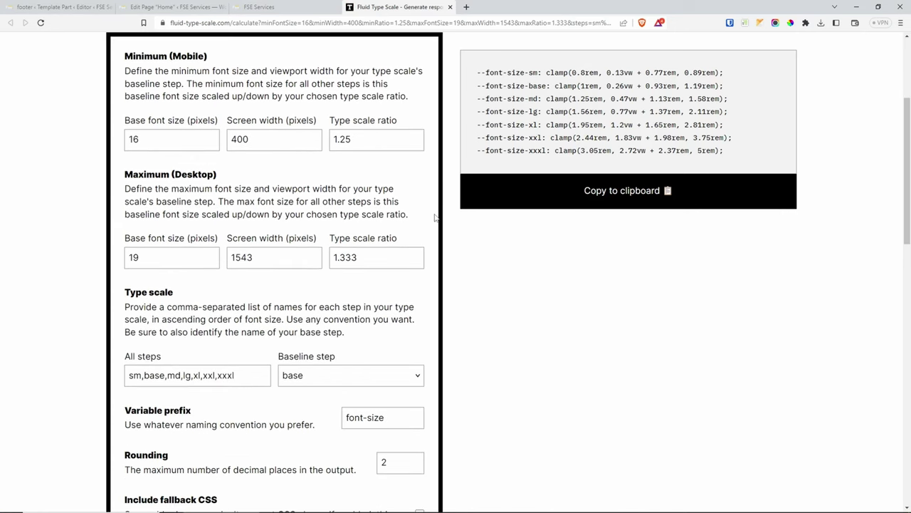
pyautogui.doubleClick(154, 141)
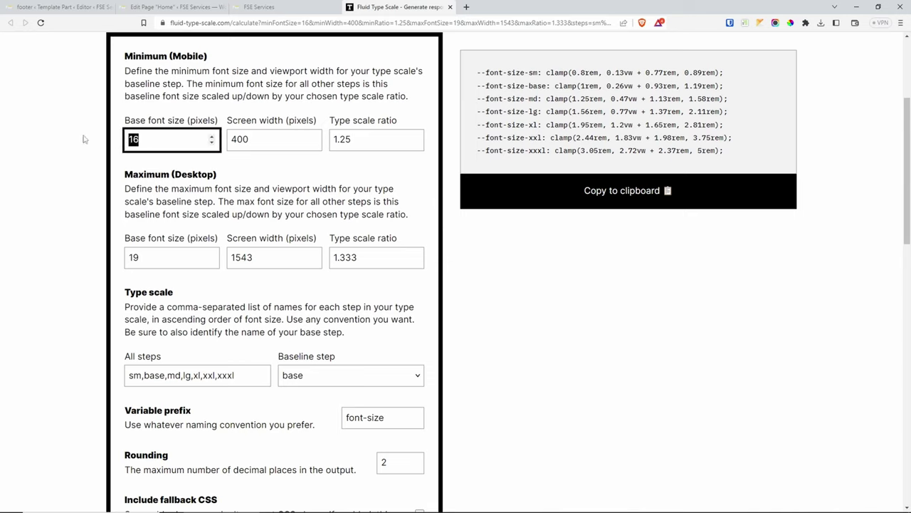
pyautogui.click(285, 138)
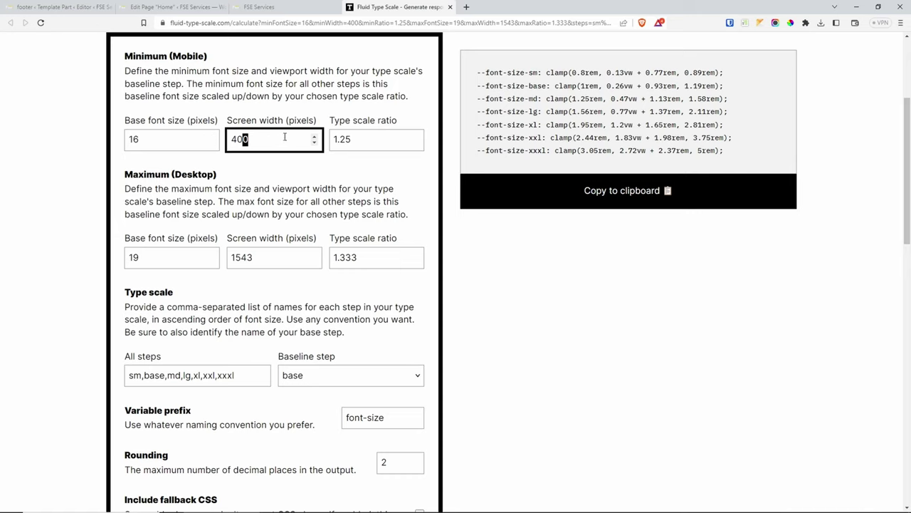
pyautogui.hotkey('ctrl', 'a')
pyautogui.doubleClick(235, 257)
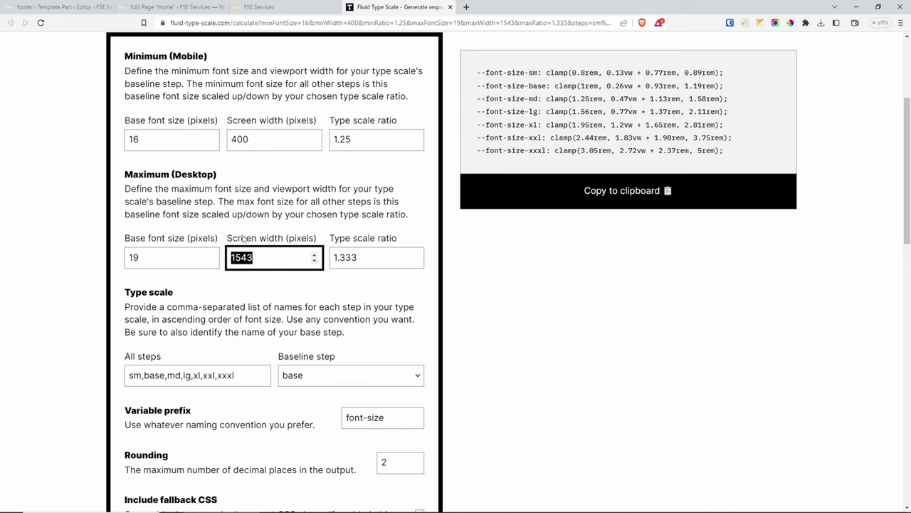
pyautogui.scroll(-1, 261, 253)
pyautogui.write('1541')
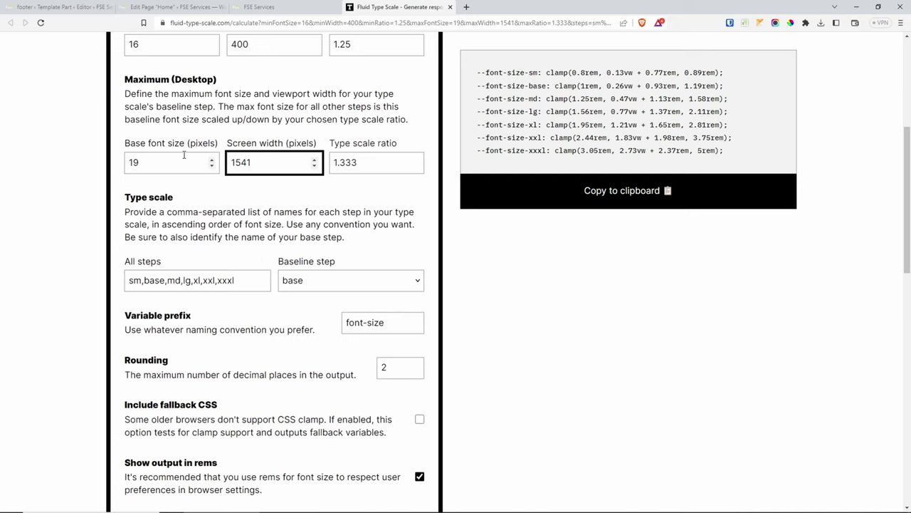
pyautogui.doubleClick(142, 166)
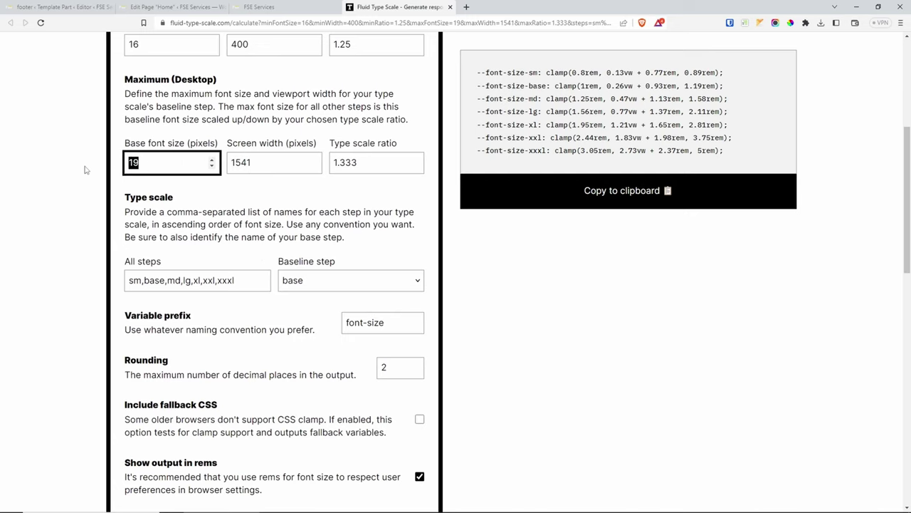
pyautogui.scroll(-1, 68, 195)
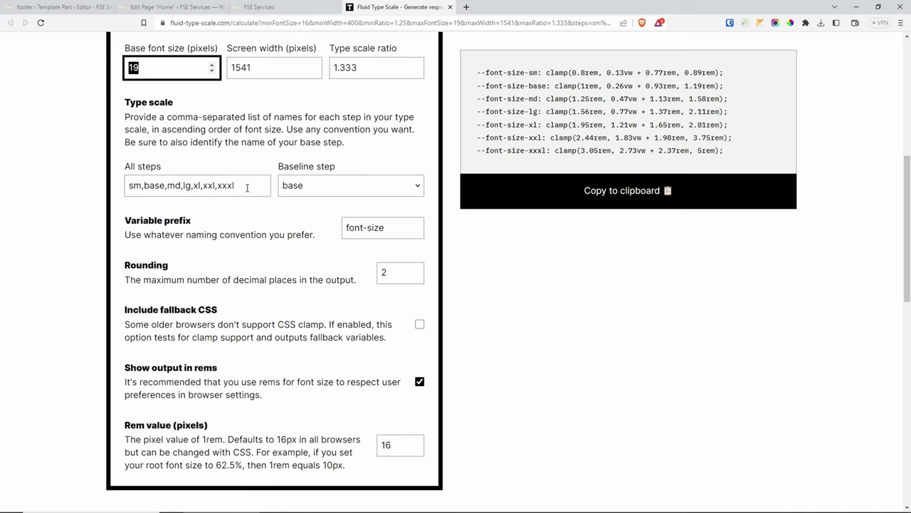
pyautogui.scroll(4, 624, 313)
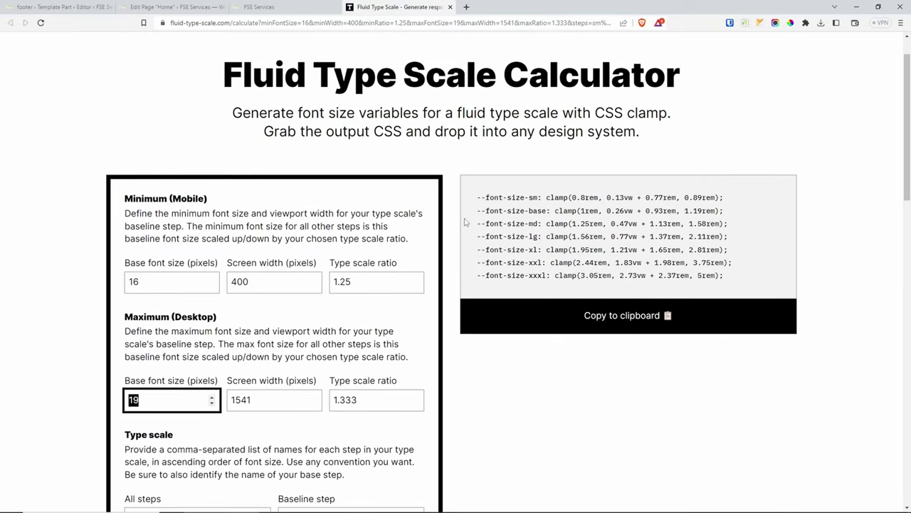
# Step: Copy the seven clamp font-size variables into Notepad and place it beside the calculator
pyautogui.click(556, 275)
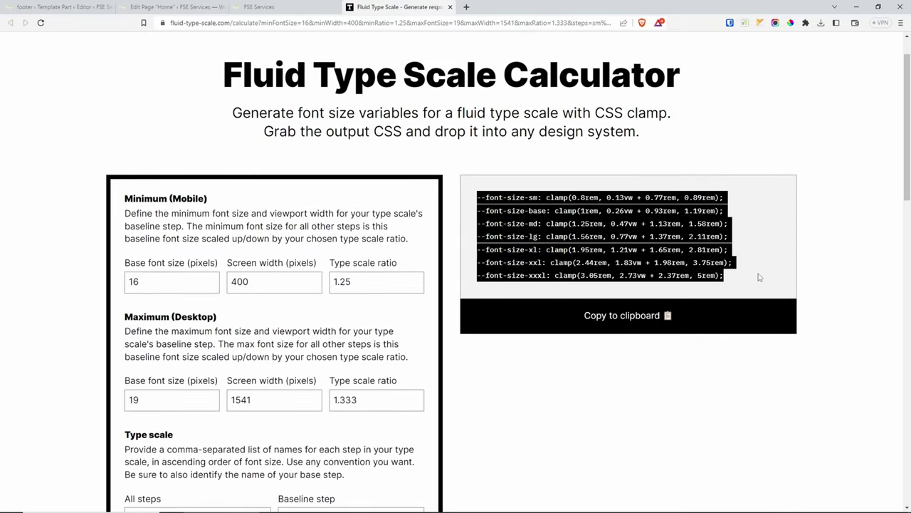
pyautogui.click(749, 276)
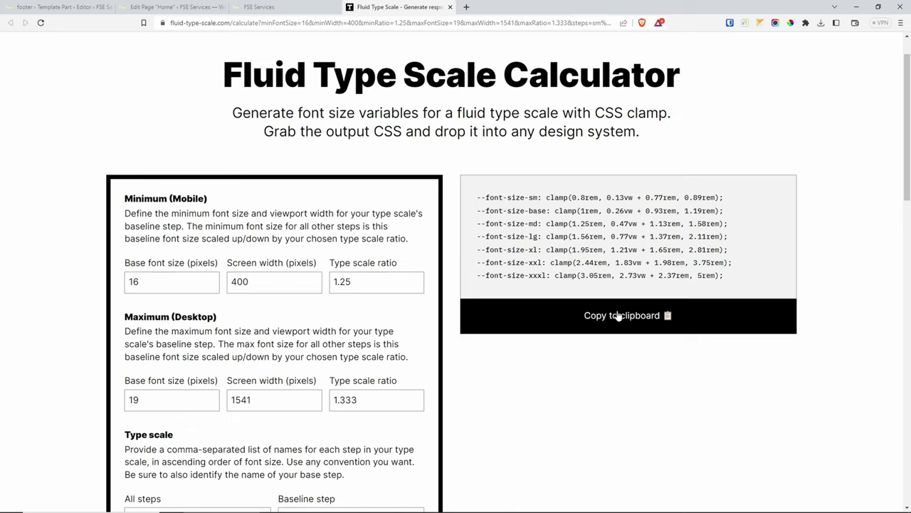
pyautogui.click(583, 314)
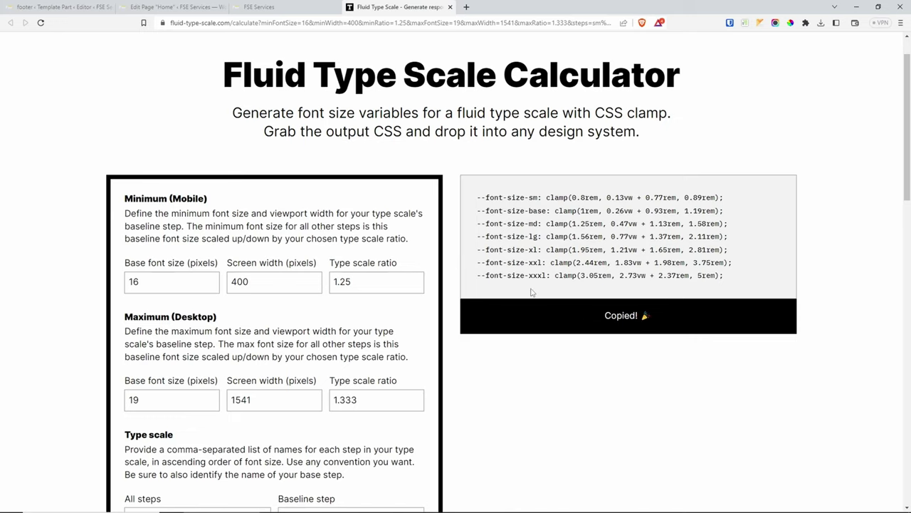
pyautogui.hotkey('alt', 'Tab')
pyautogui.hotkey('ctrl', 'v')
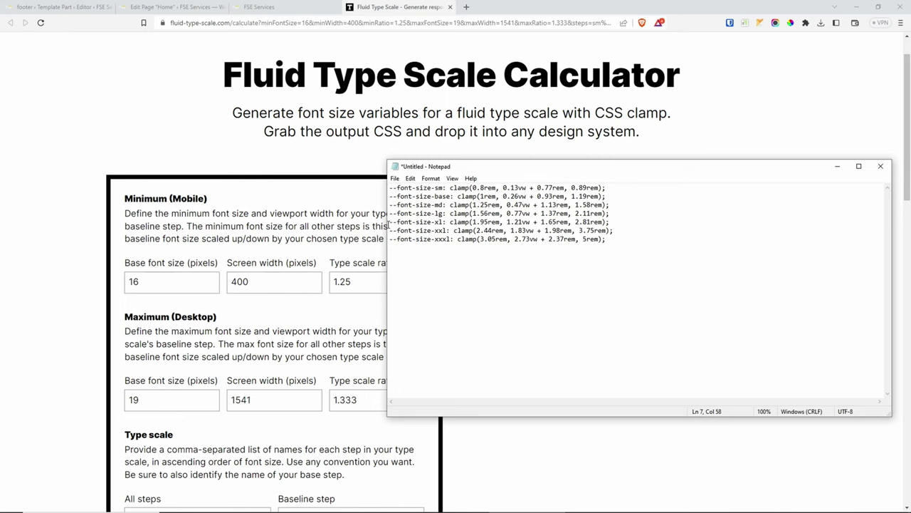
pyautogui.moveTo(385, 224); pyautogui.dragTo(631, 224)
pyautogui.moveTo(749, 169); pyautogui.dragTo(674, 143)
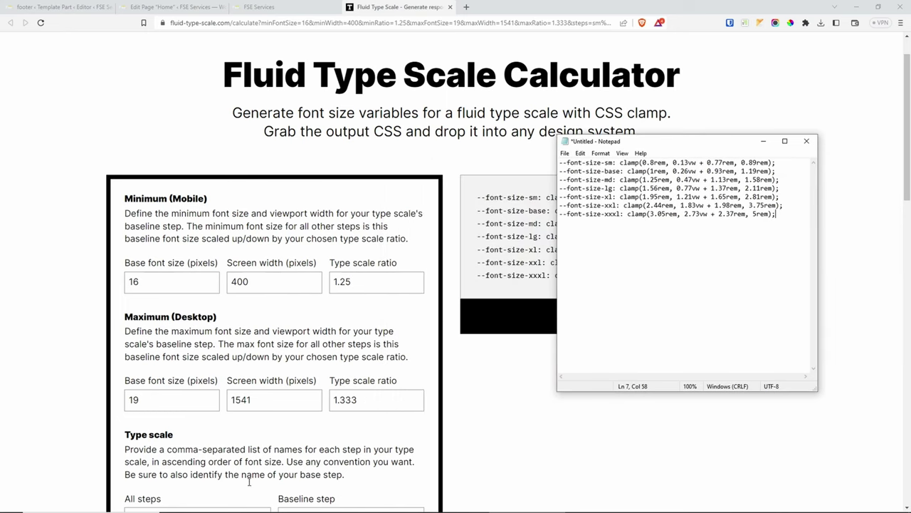
pyautogui.click(370, 507)
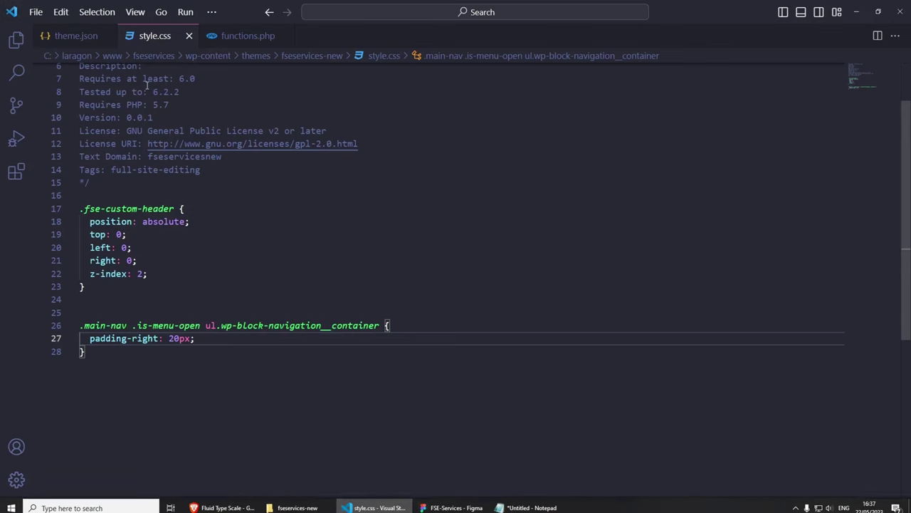
# Step: Add an h1 element with a typography fontSize property under elements in theme.json
pyautogui.hotkey('ctrl', 'Tab')
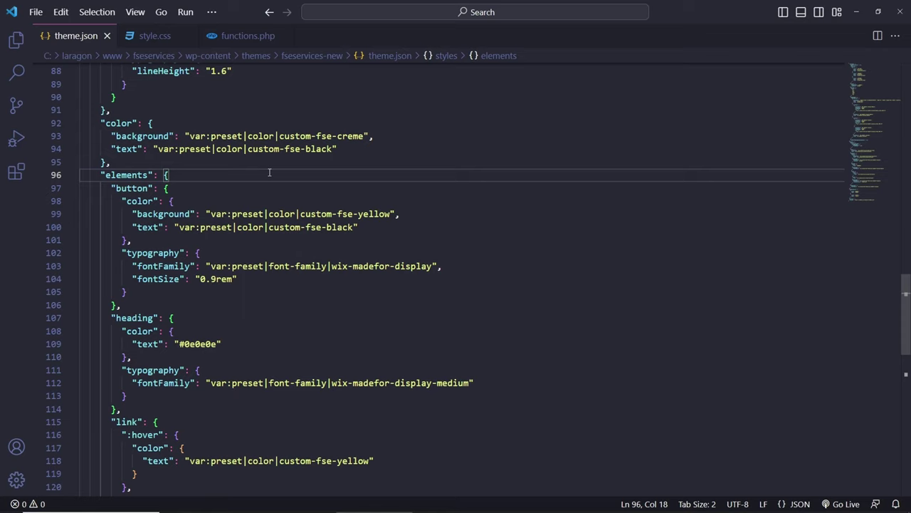
pyautogui.press('Return')
pyautogui.write('"')
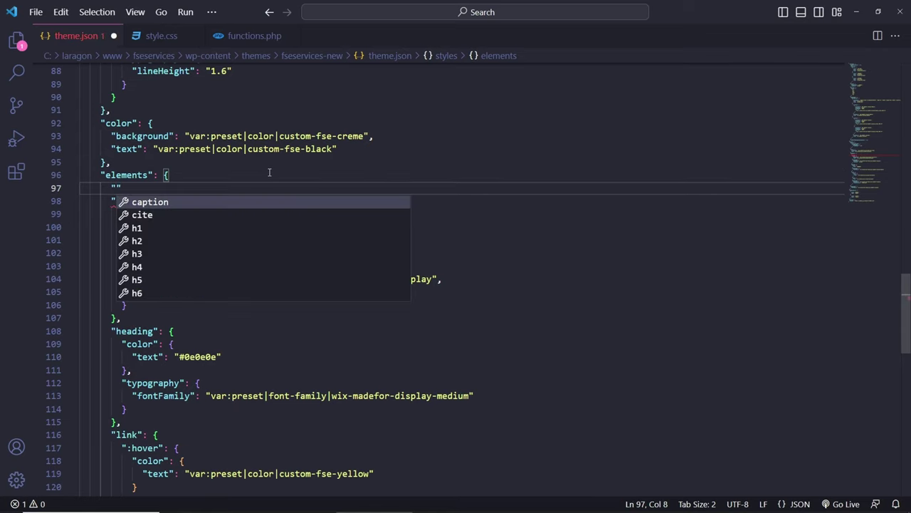
pyautogui.press('Down')
pyautogui.press('Down')
pyautogui.press('Return')
pyautogui.press('Return')
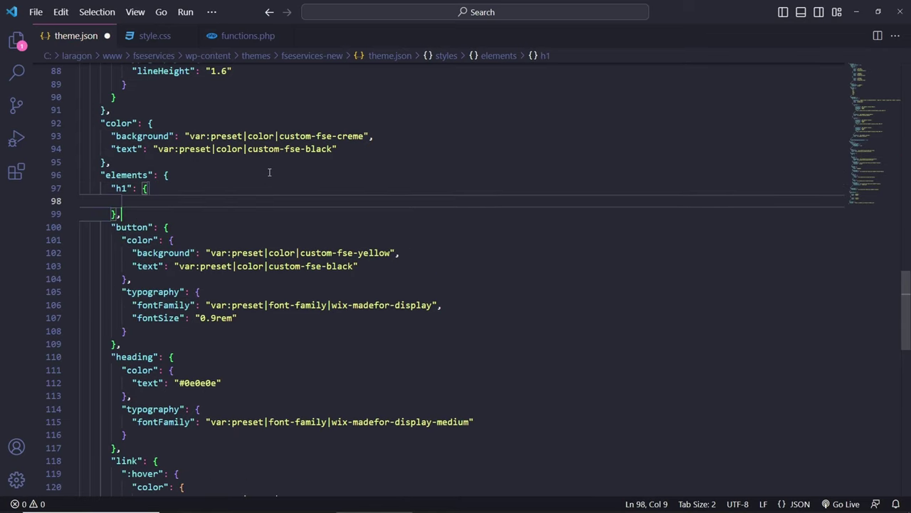
pyautogui.write('"')
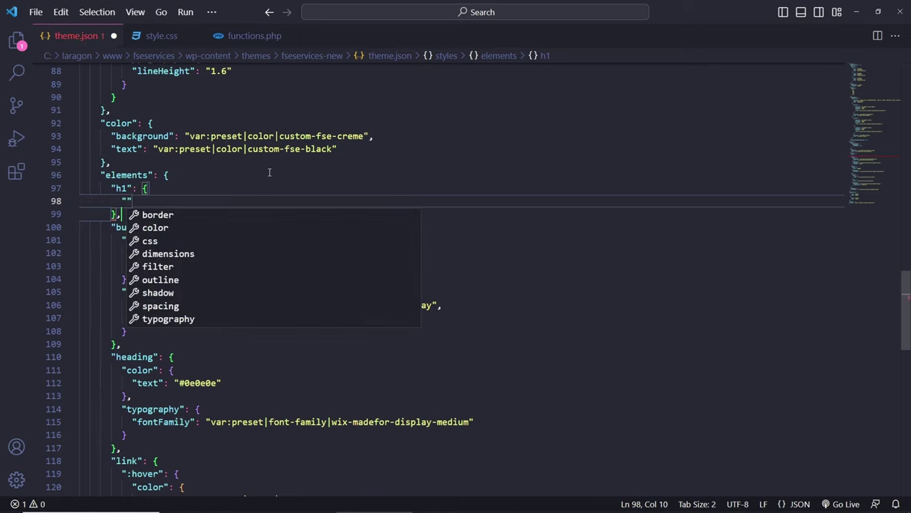
pyautogui.press('Down')
pyautogui.press('Down')
pyautogui.press('Down')
pyautogui.press('Down')
pyautogui.press('Down')
pyautogui.press('Down')
pyautogui.press('Down')
pyautogui.press('Down')
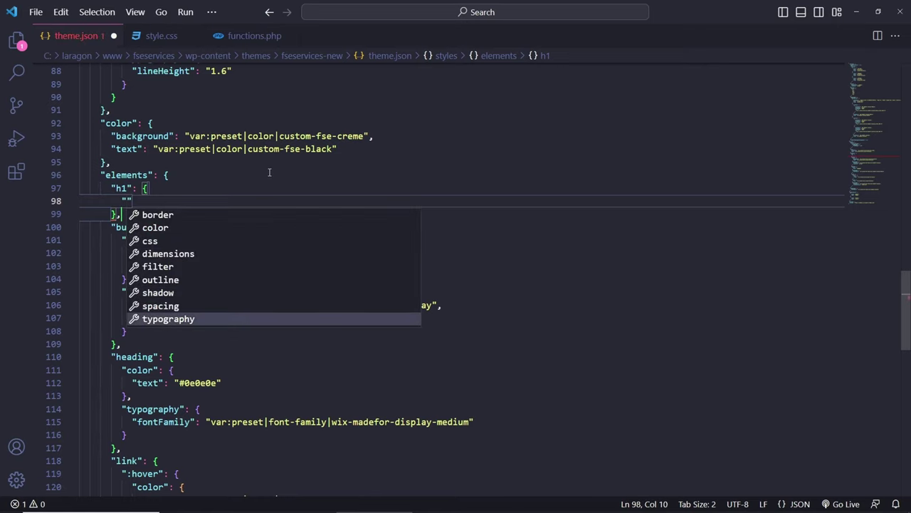
pyautogui.press('Return')
pyautogui.press('Return')
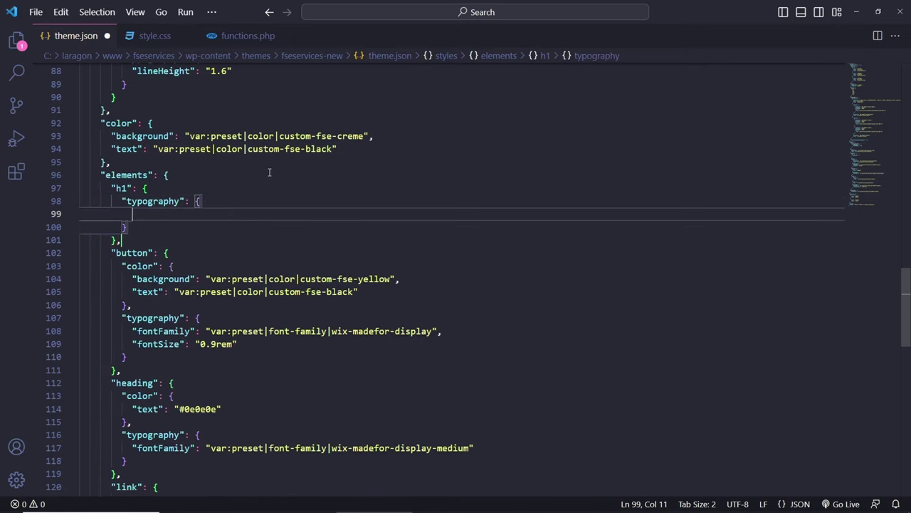
pyautogui.write('"')
pyautogui.press('Down')
pyautogui.press('Return')
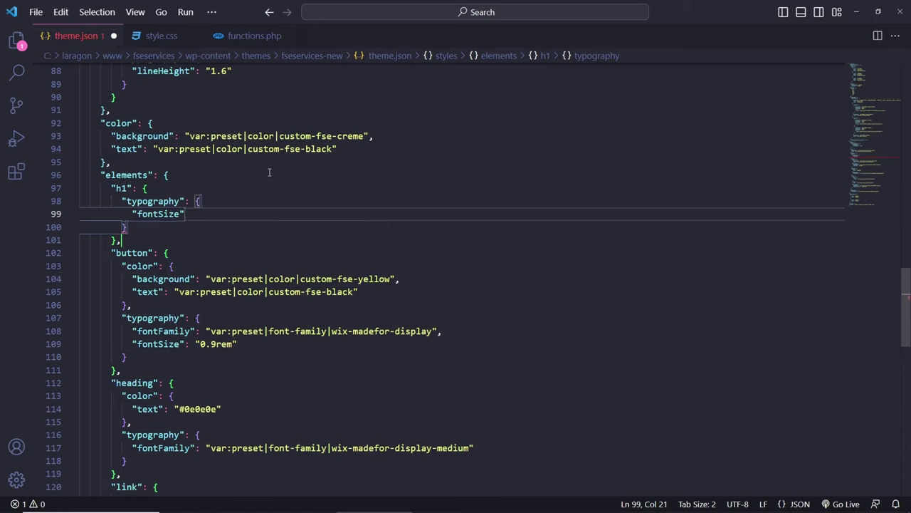
pyautogui.press('BackSpace')
pyautogui.write(': "')
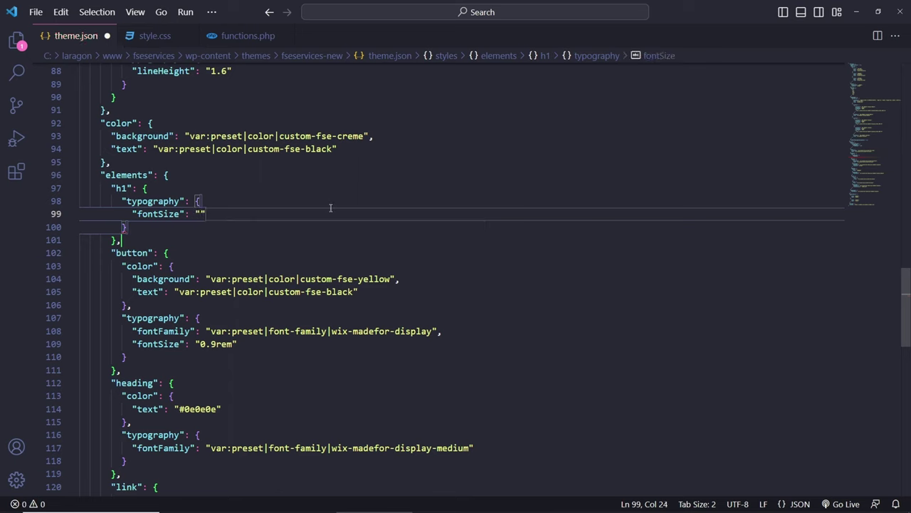
# Step: Set h1's fontSize to the xxxl clamp value, add lineHeight 1.4, and save
pyautogui.click(513, 504)
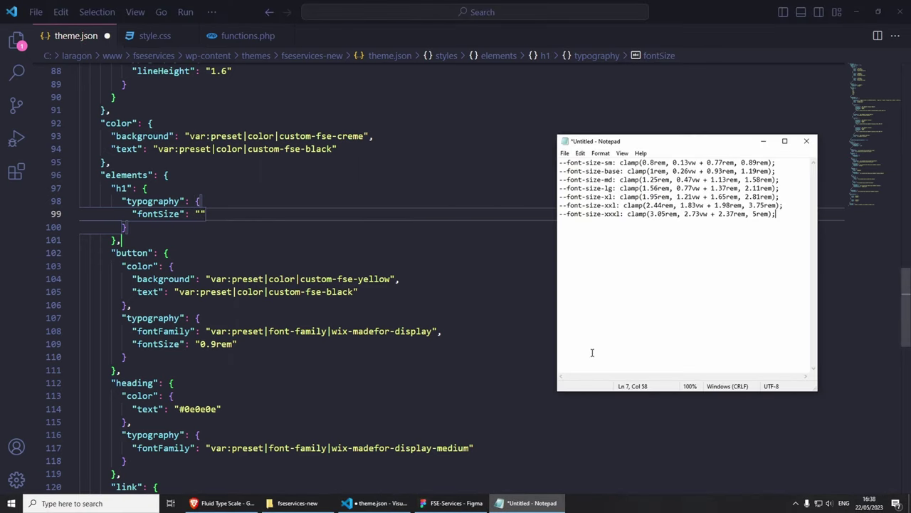
pyautogui.moveTo(776, 215); pyautogui.dragTo(594, 215)
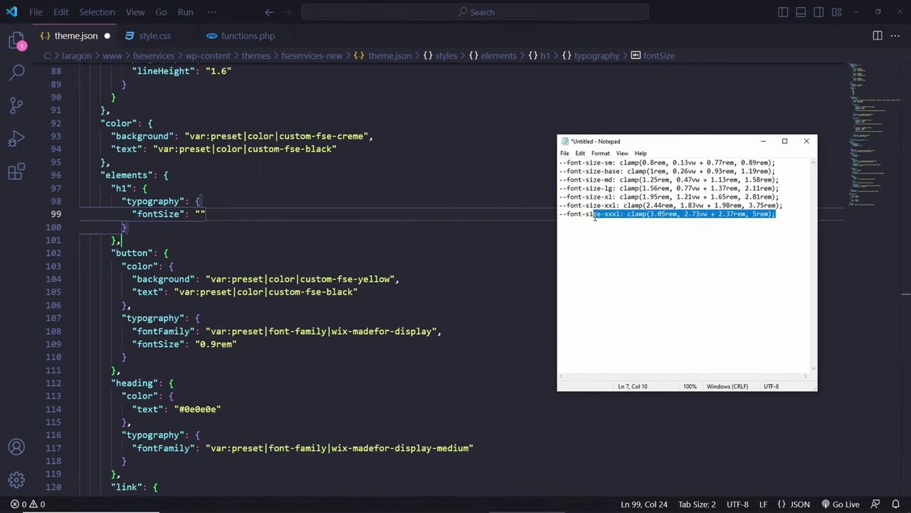
pyautogui.click(746, 223)
pyautogui.moveTo(627, 214); pyautogui.dragTo(773, 214)
pyautogui.click(202, 213)
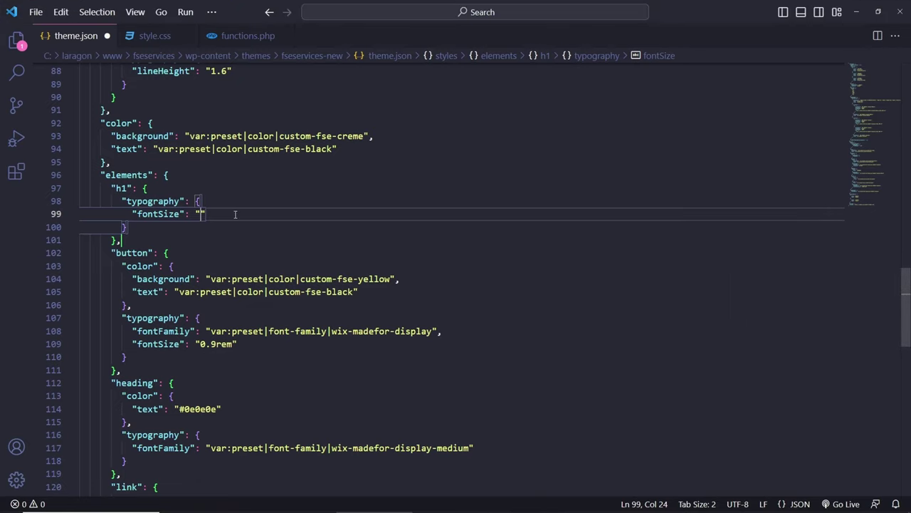
pyautogui.hotkey('ctrl', 'v')
pyautogui.press('Down')
pyautogui.press('Down')
pyautogui.click(472, 217)
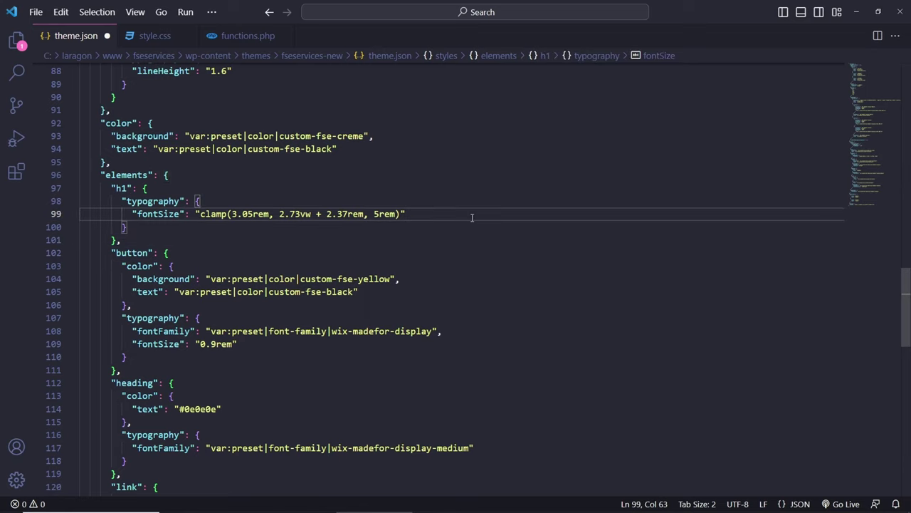
pyautogui.write(',')
pyautogui.press('Return')
pyautogui.write('"li')
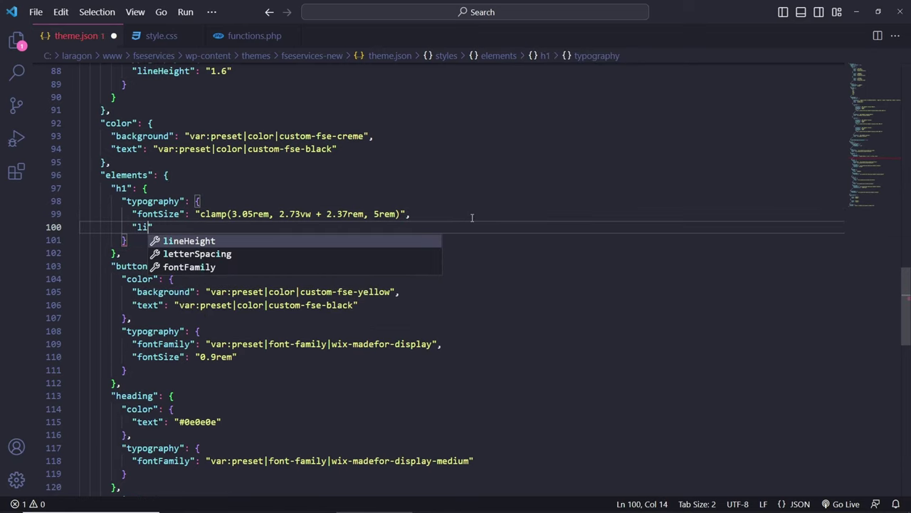
pyautogui.press('Return')
pyautogui.write(': "')
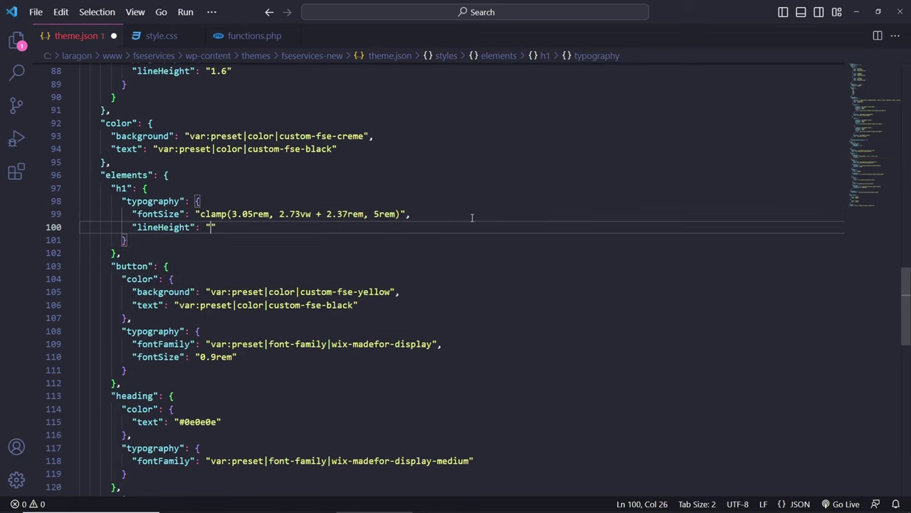
pyautogui.write('1.4')
pyautogui.press('Right')
pyautogui.hotkey('ctrl', 's')
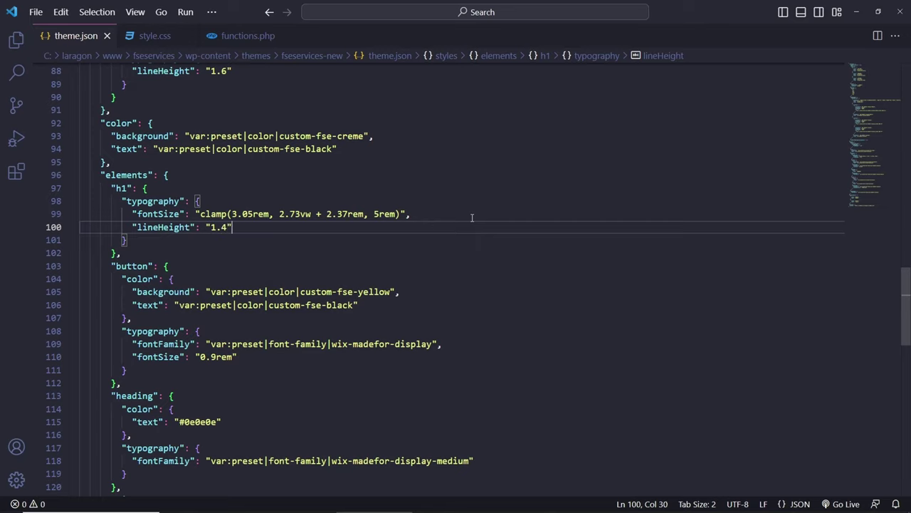
# Step: Duplicate the h1 block and rename the copy to h2
pyautogui.moveTo(137, 253); pyautogui.dragTo(79, 188)
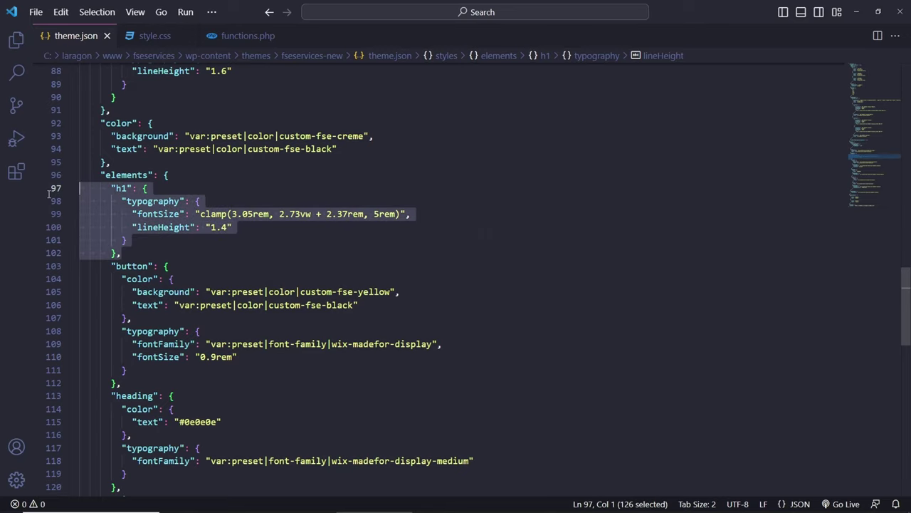
pyautogui.click(137, 252)
pyautogui.press('Return')
pyautogui.hotkey('ctrl', 'v')
pyautogui.moveTo(126, 266); pyautogui.dragTo(122, 266)
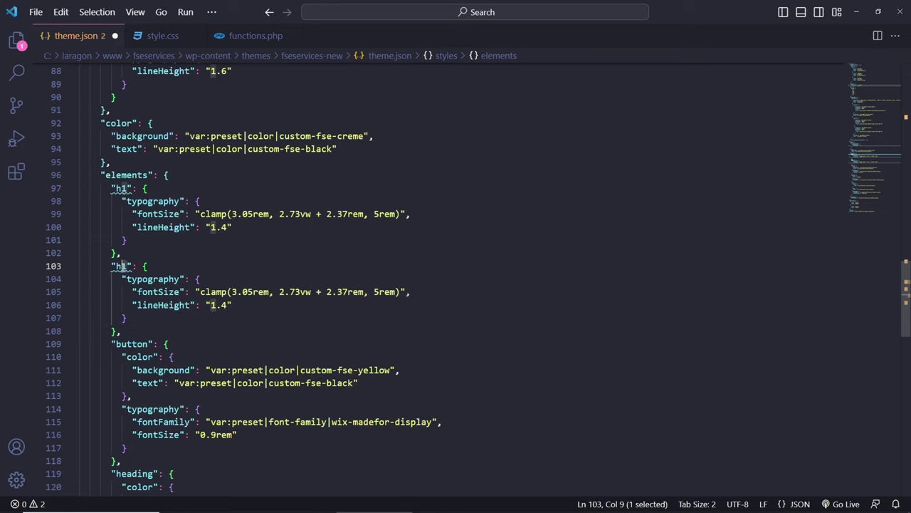
pyautogui.write('2')
pyautogui.click(229, 305)
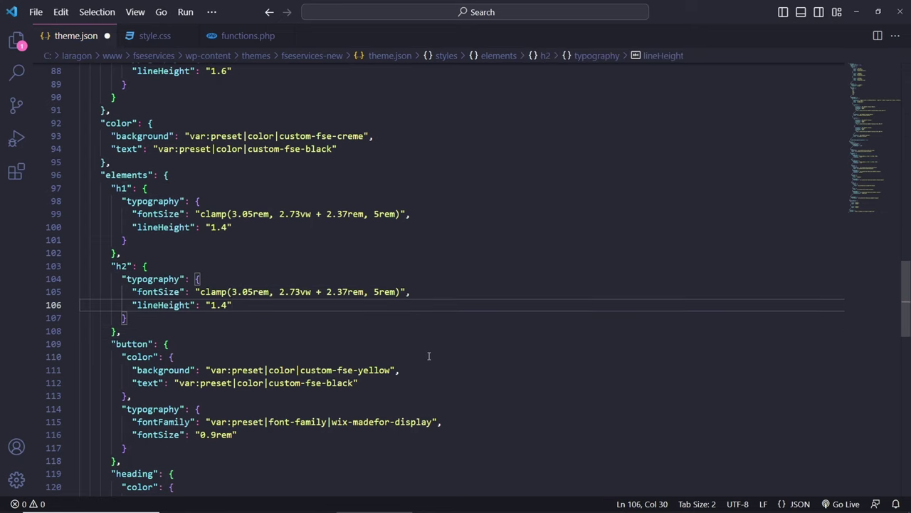
# Step: Replace the h2 font size with the xxl clamp value and save theme.json
pyautogui.click(532, 503)
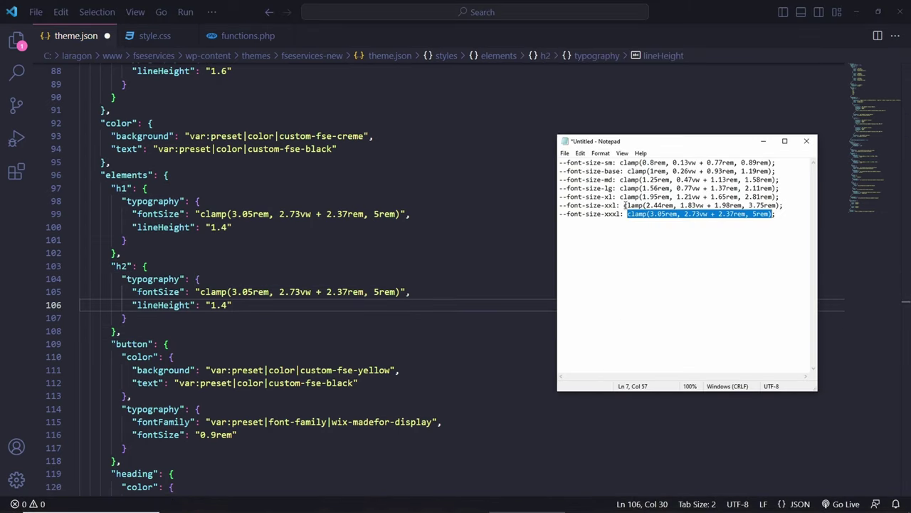
pyautogui.moveTo(624, 205); pyautogui.dragTo(780, 206)
pyautogui.hotkey('ctrl', 'c')
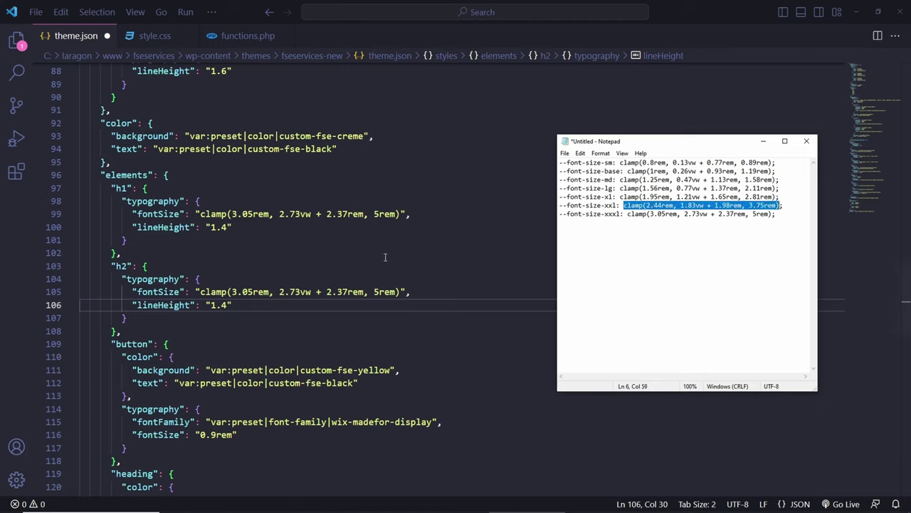
pyautogui.moveTo(202, 290); pyautogui.dragTo(401, 292)
pyautogui.hotkey('ctrl', 'v')
pyautogui.click(338, 307)
pyautogui.hotkey('ctrl', 's')
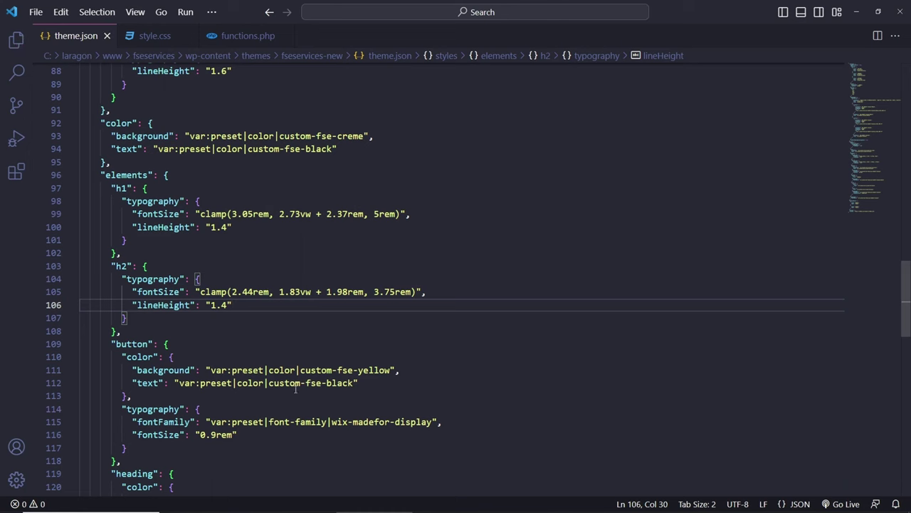
pyautogui.click(255, 499)
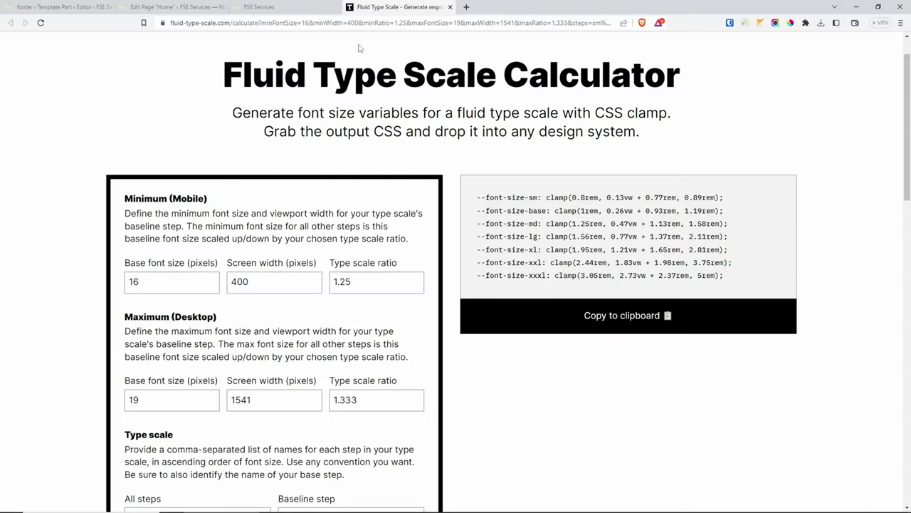
# Step: Reload the FSE Services site and check the larger headings at narrow and full window widths
pyautogui.click(269, 7)
pyautogui.hotkey('ctrl', 'r')
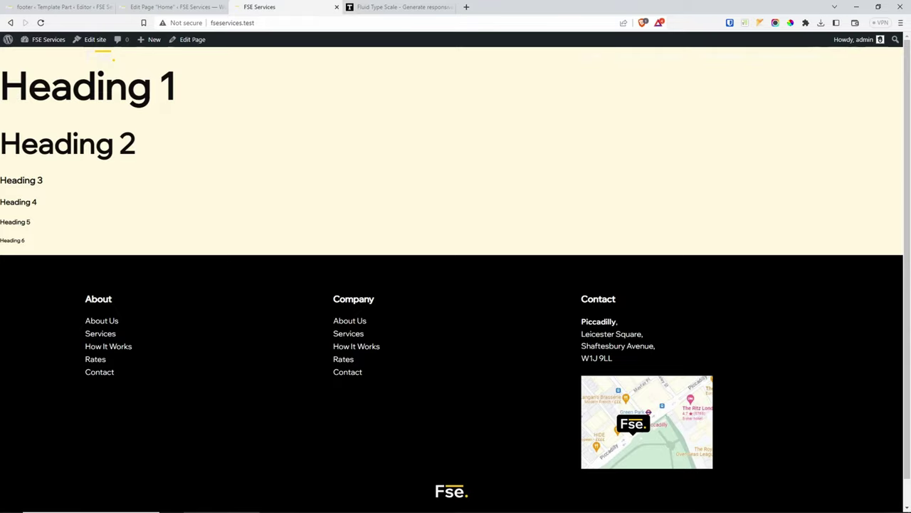
pyautogui.click(877, 6)
pyautogui.moveTo(618, 197); pyautogui.dragTo(817, 181)
pyautogui.click(784, 64)
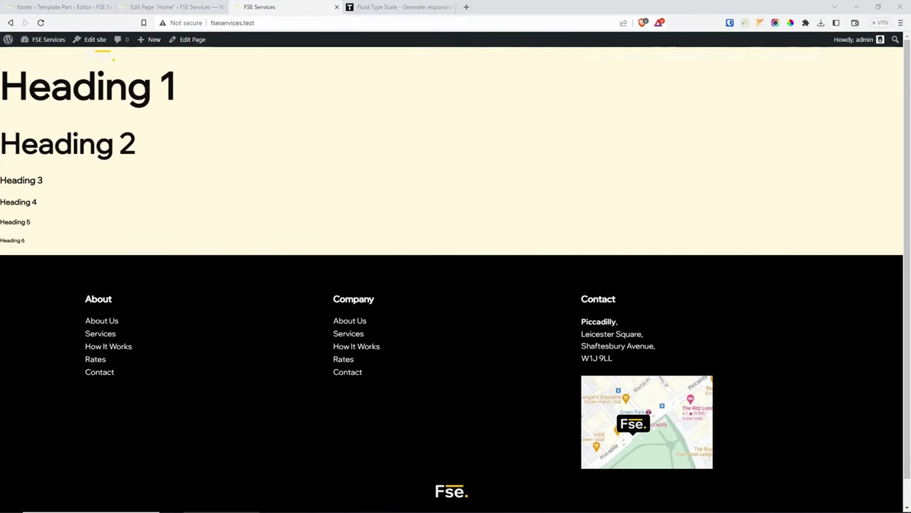
pyautogui.moveTo(319, 506)
pyautogui.click(370, 503)
# Step: Insert h3–h6 blocks with clamp sizes and 1.2 line height after h2, save, and reload the site
pyautogui.scroll(-2, 235, 355)
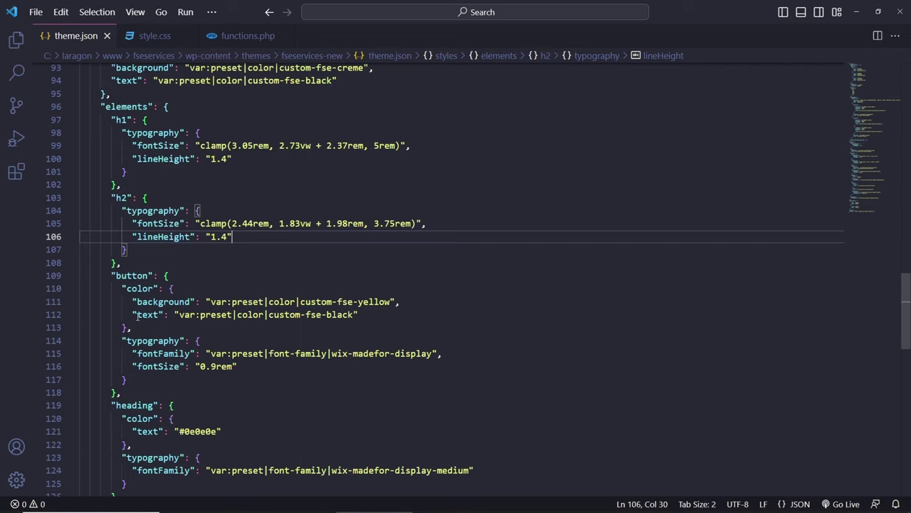
pyautogui.click(126, 263)
pyautogui.press('Return')
pyautogui.write('"h3": {         "typography": {           "fontSize": "clamp(1.95rem, 1.2vw + 1.65rem, 2.81rem)",           "lineHeight": "1.2"         }       },       "h4": {         "typography": {           "fontSize": "clamp(1.56rem, 0.77vw + 1.37rem, 2.11rem)",           "lineHeight": "1.2"         }       },       "h5": {         "typography": {           "fontSize": "clamp(1.25rem, 0.47vw + 1.13rem, 1.58rem)",           "lineHeight": "1.2"         }       },       "h6": {         "typography": {           "fontSize": "clamp(1rem, 0.26vw + 0.93rem, 1.19rem)",           "lineHeight": "1.2"         }       },')
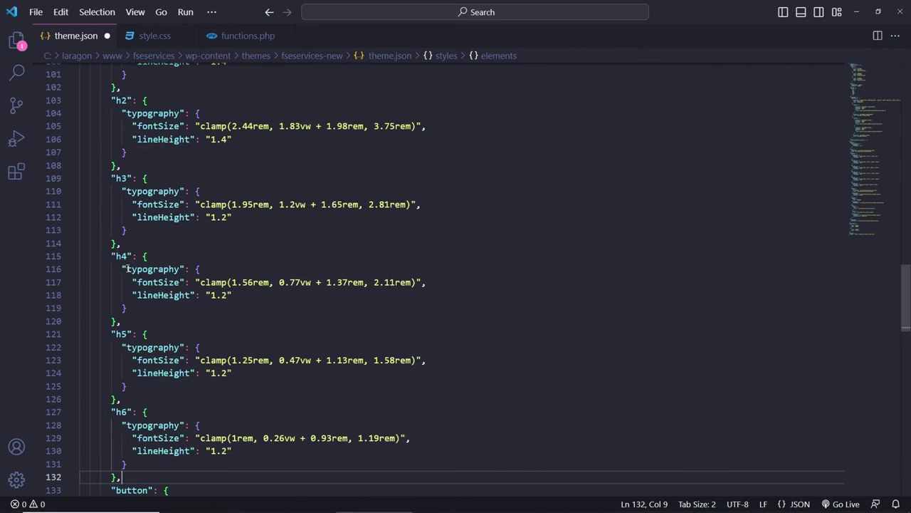
pyautogui.scroll(-3, 139, 270)
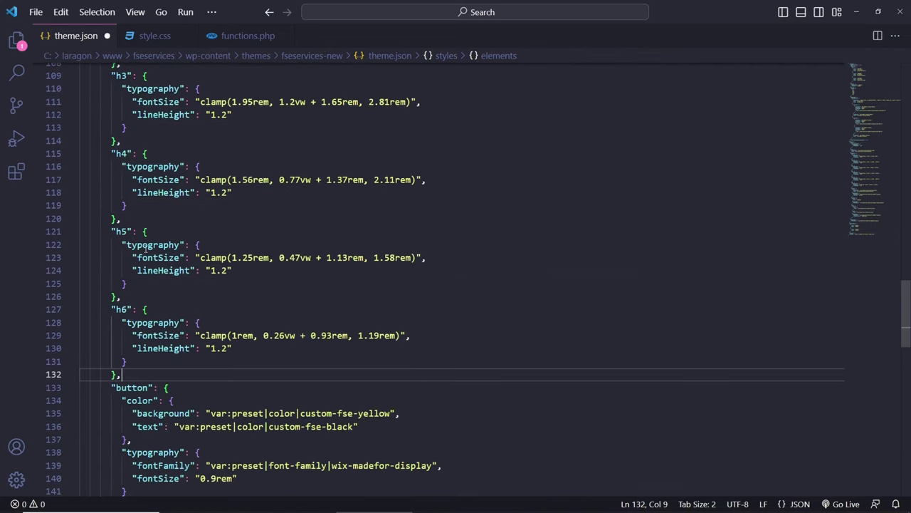
pyautogui.hotkey('ctrl', 's')
pyautogui.click(221, 502)
pyautogui.press('F5')
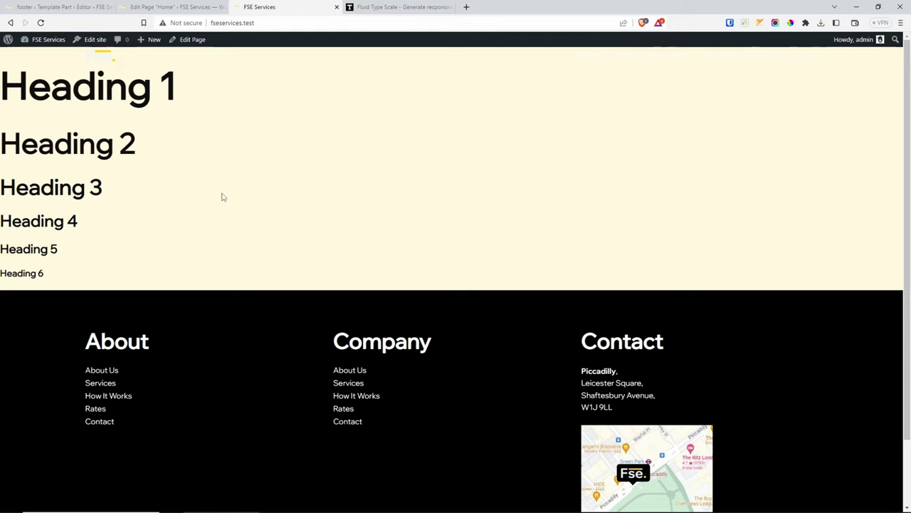
# Step: Inspect the resized About and Company footer headings on the live site, then return to theme.json
pyautogui.scroll(-2, 225, 275)
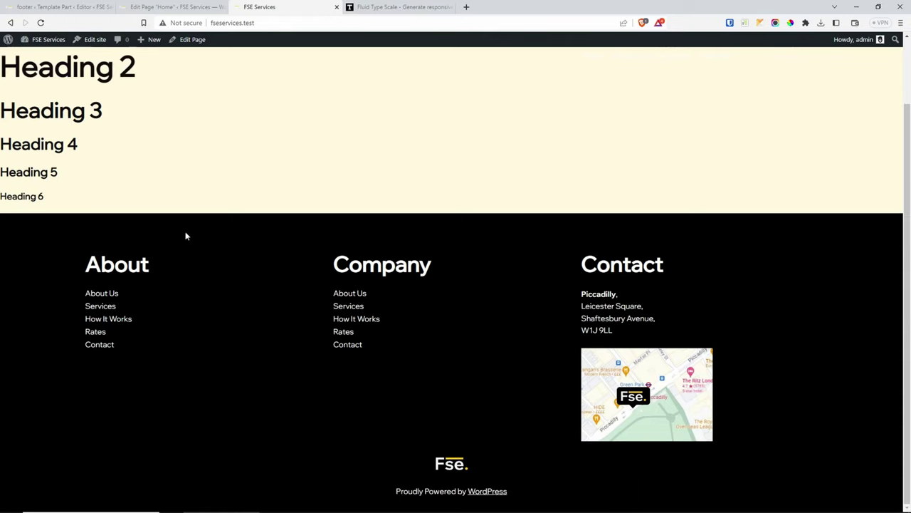
pyautogui.doubleClick(87, 263)
pyautogui.moveTo(117, 265); pyautogui.dragTo(376, 264)
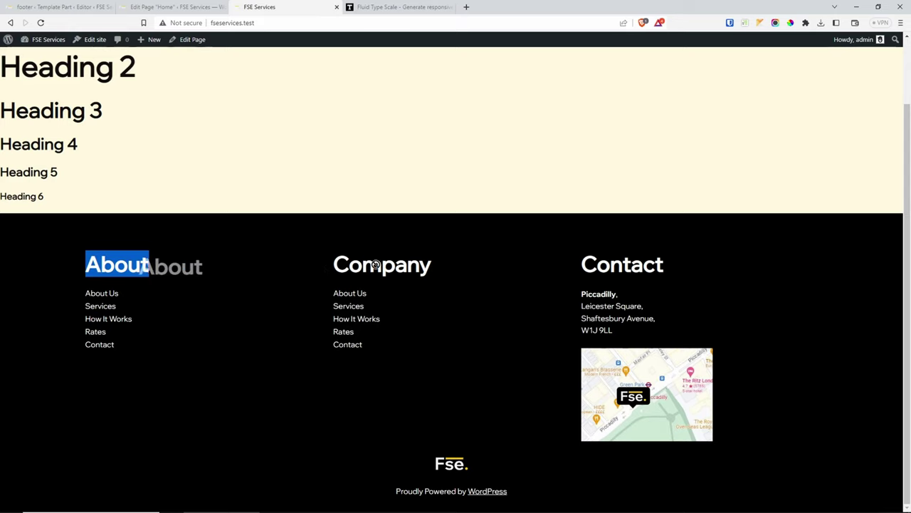
pyautogui.doubleClick(423, 265)
pyautogui.click(423, 264)
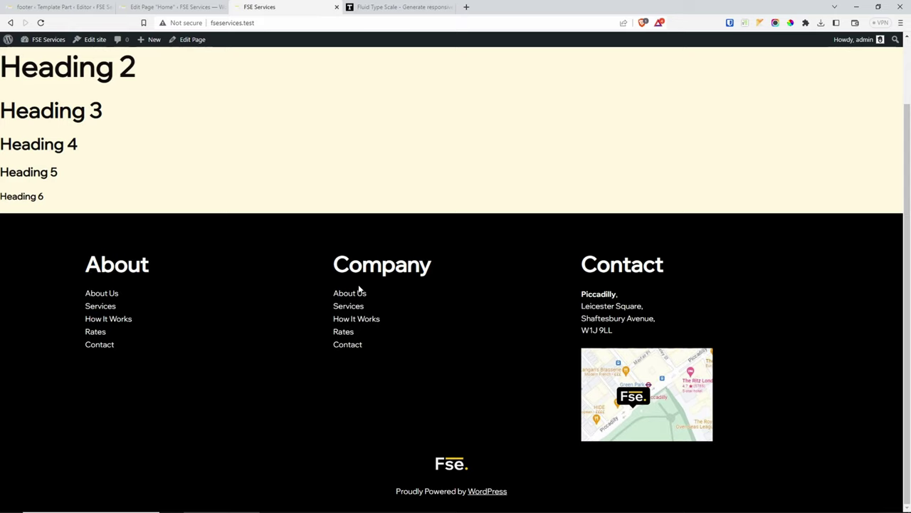
pyautogui.doubleClick(136, 263)
pyautogui.click(136, 261)
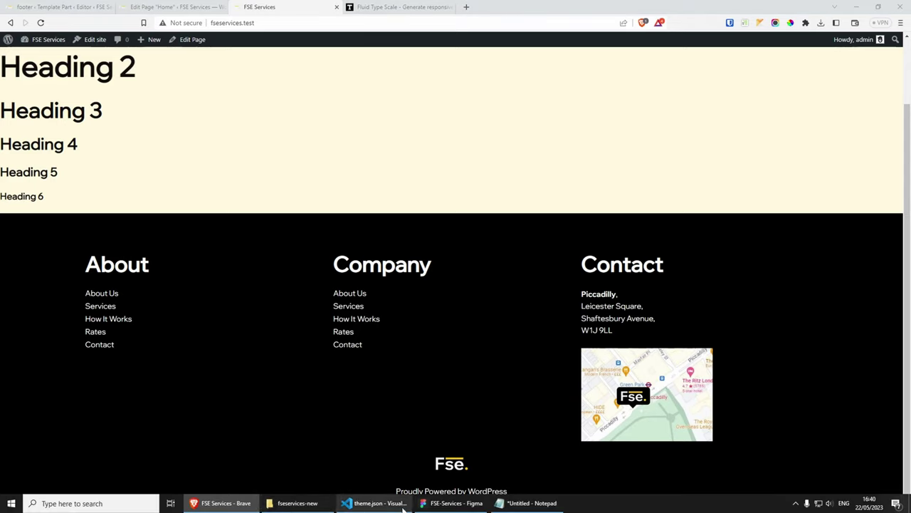
pyautogui.click(380, 502)
# Step: Start a new line inside the typography settings of theme.json, below spacing
pyautogui.scroll(20, 389, 297)
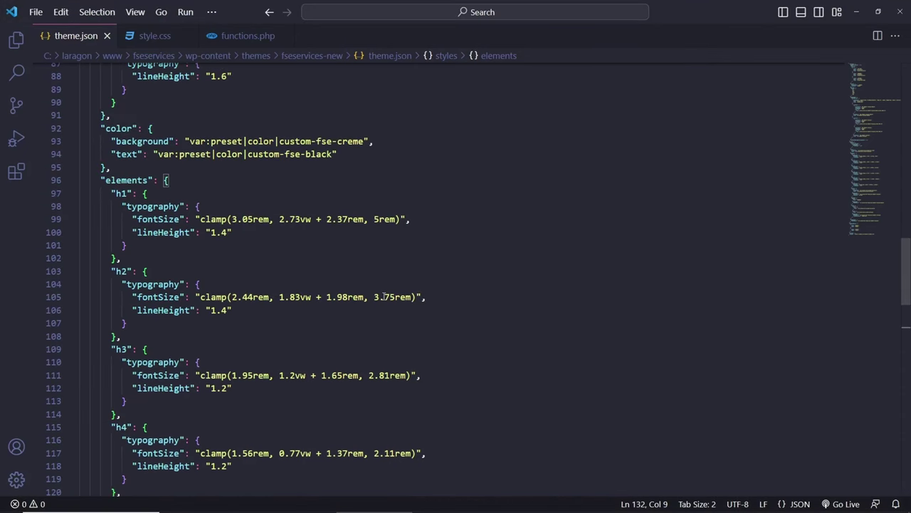
pyautogui.scroll(15, 441, 293)
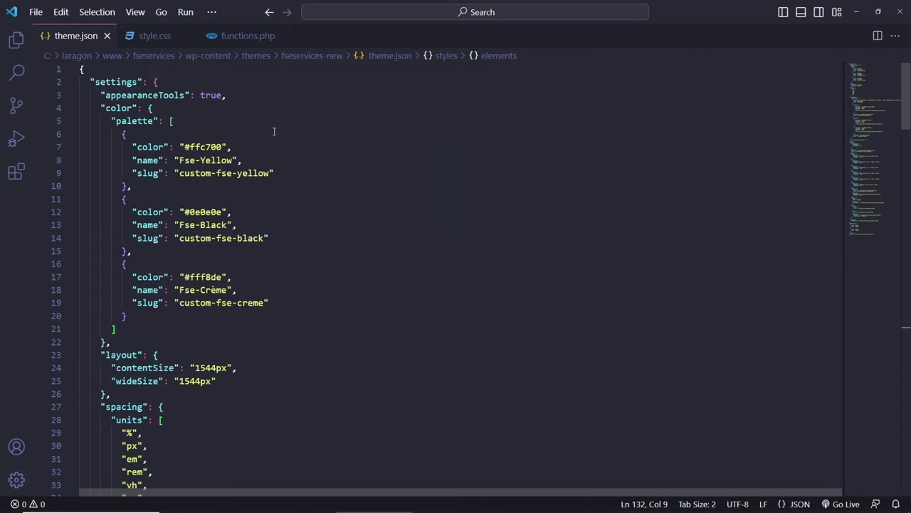
pyautogui.click(173, 82)
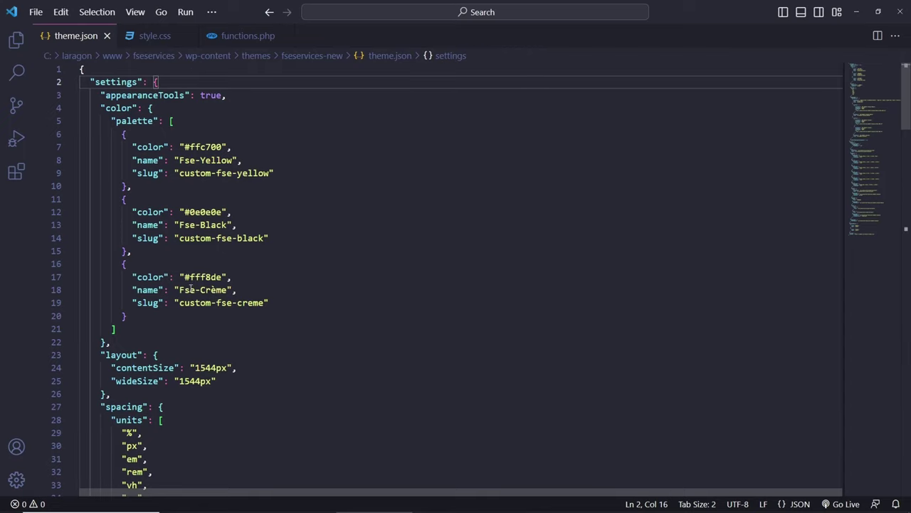
pyautogui.scroll(-5, 208, 324)
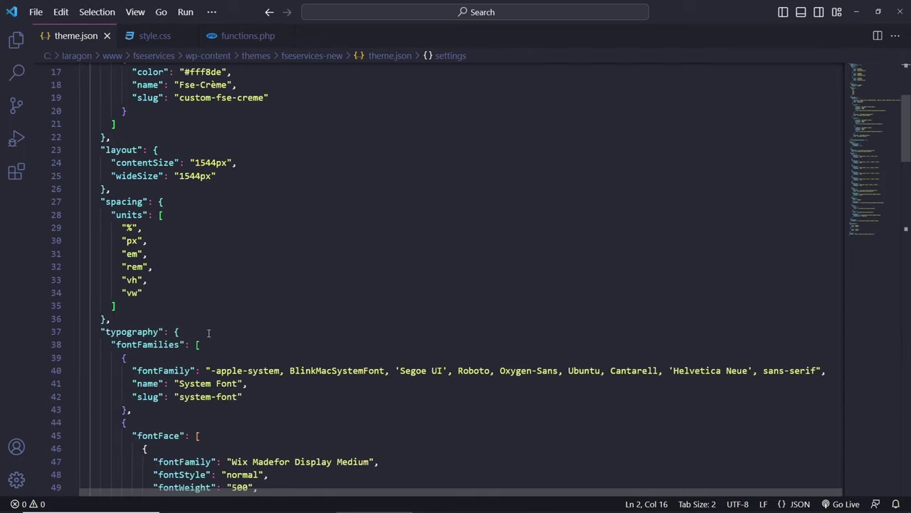
pyautogui.click(172, 206)
pyautogui.click(114, 322)
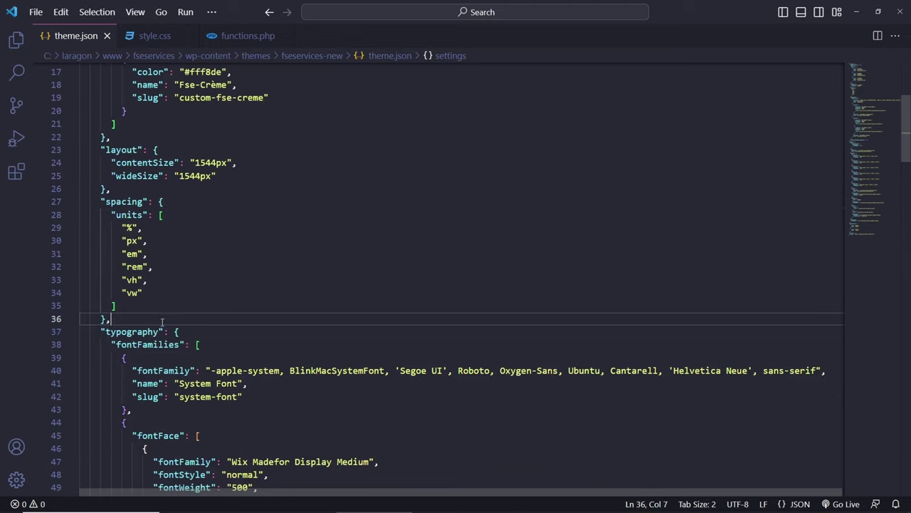
pyautogui.press('Return')
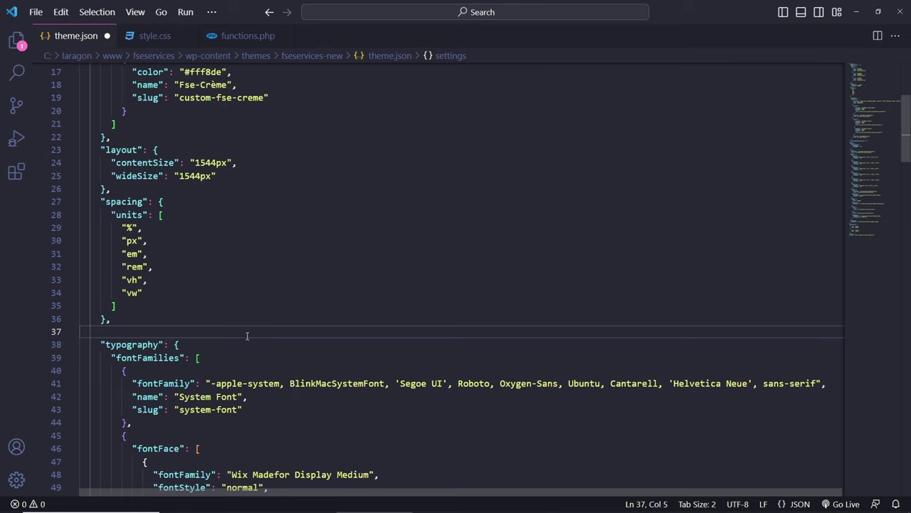
pyautogui.scroll(-4, 247, 299)
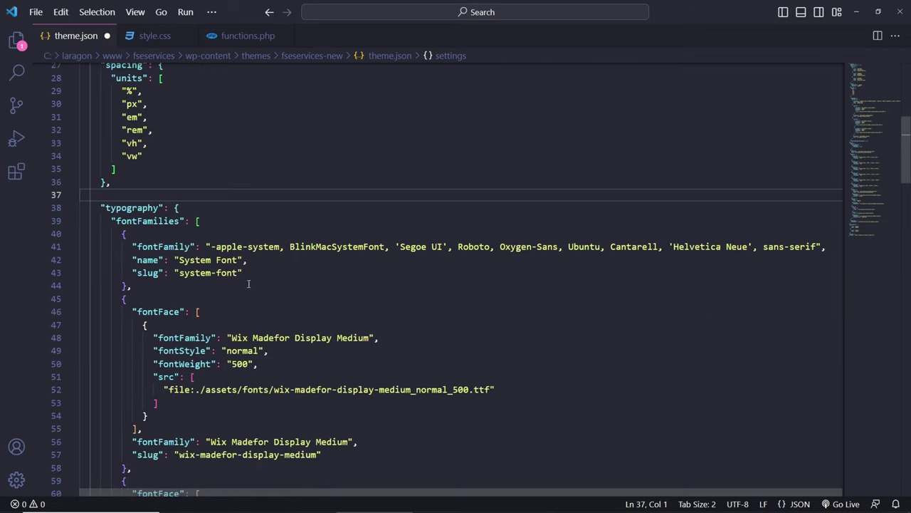
pyautogui.press('BackSpace')
pyautogui.press('BackSpace')
pyautogui.click(191, 194)
pyautogui.press('Return')
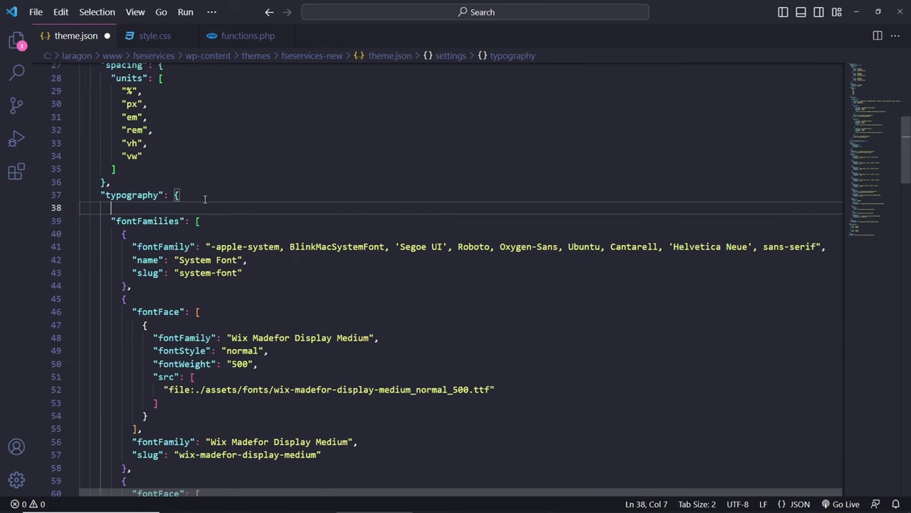
# Step: Add a fontSizes list containing one new font size entry
pyautogui.write('"')
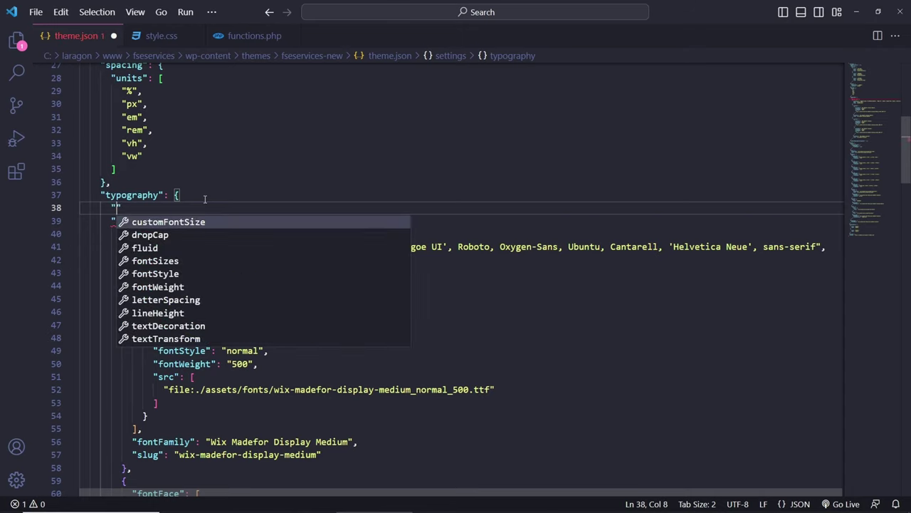
pyautogui.press('Down')
pyautogui.press('Down')
pyautogui.press('Down')
pyautogui.press('Down')
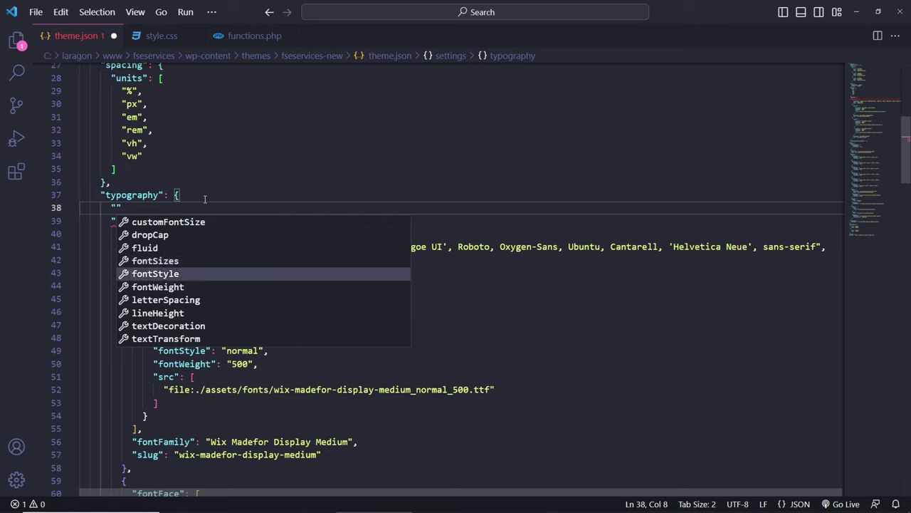
pyautogui.press('Up')
pyautogui.press('Return')
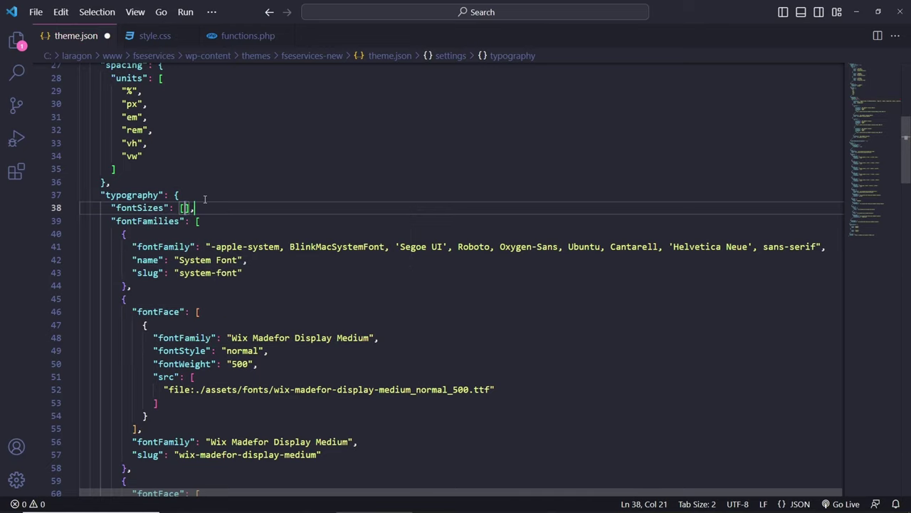
pyautogui.press('End')
pyautogui.press('Return')
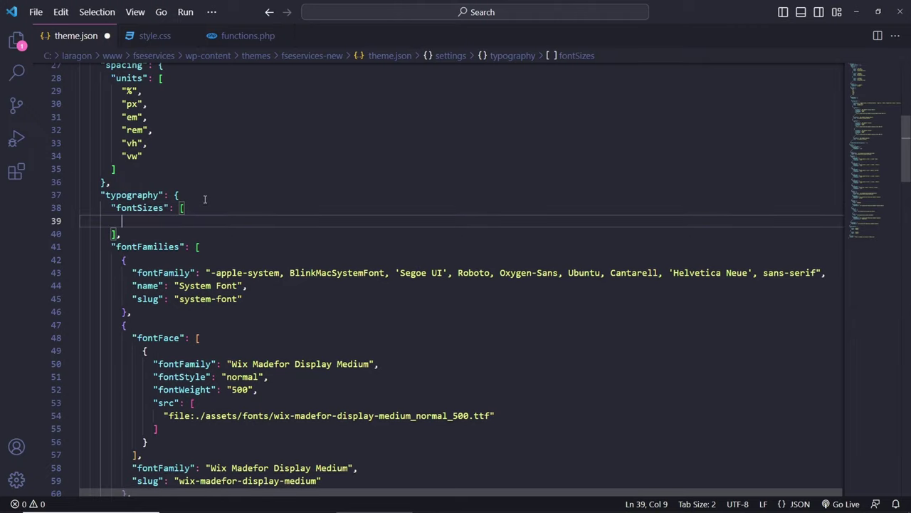
pyautogui.write('{')
pyautogui.press('BackSpace')
pyautogui.write('{')
pyautogui.press('Return')
# Step: Give the entry fluid sizing with max 0.89rem and min 0.8rem, and save
pyautogui.write('"')
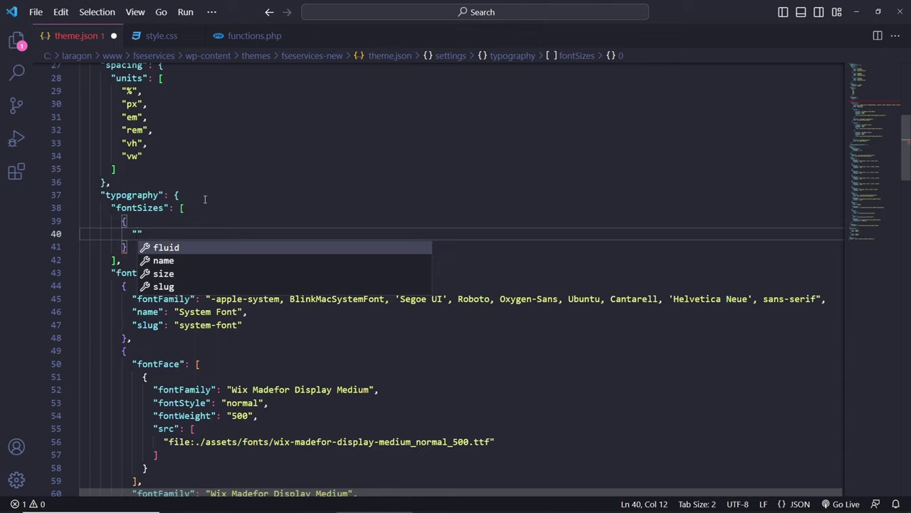
pyautogui.write('fluid"')
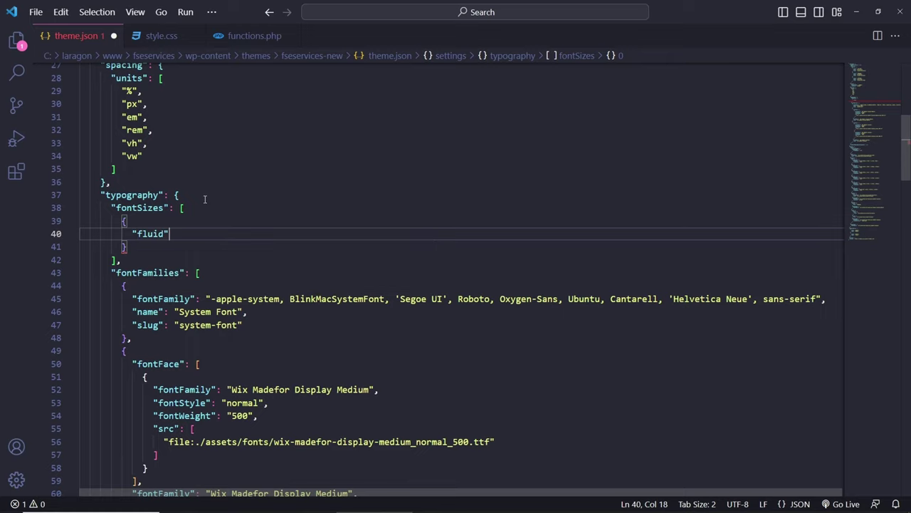
pyautogui.write(': {')
pyautogui.press('Return')
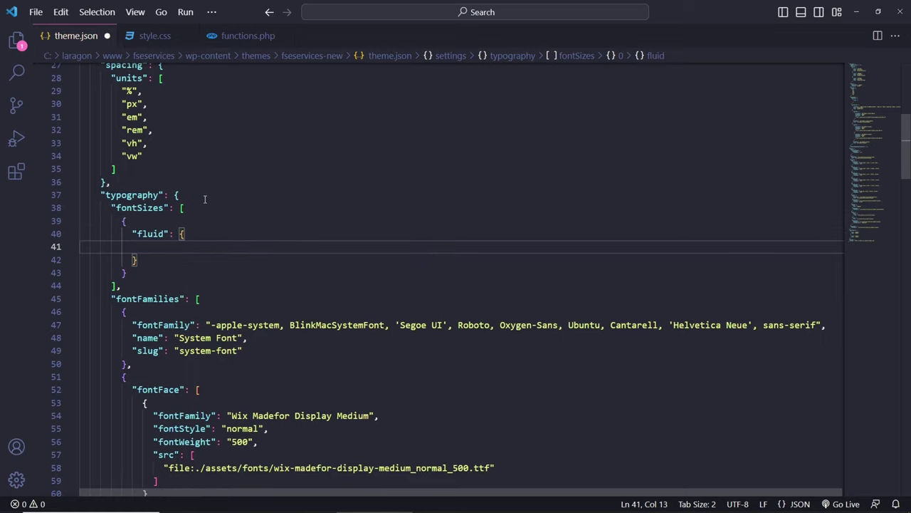
pyautogui.write('"')
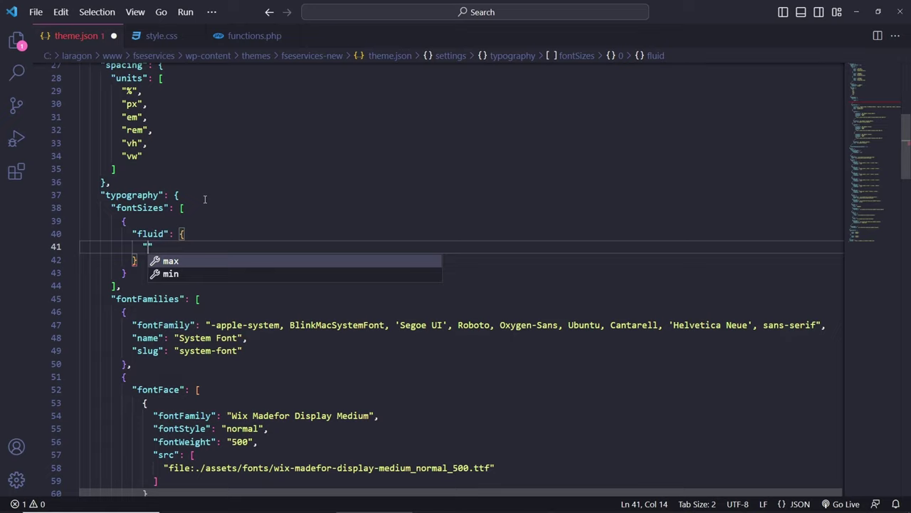
pyautogui.press('Return')
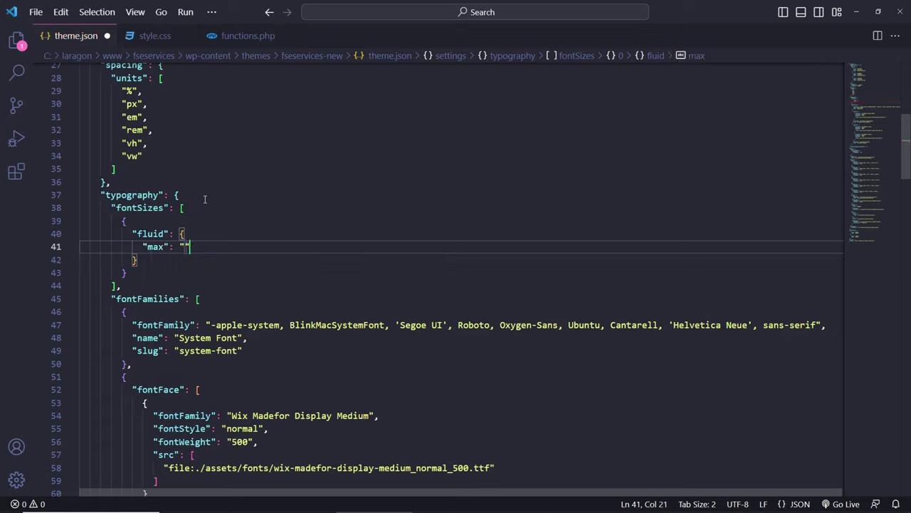
pyautogui.write('0.89rem"')
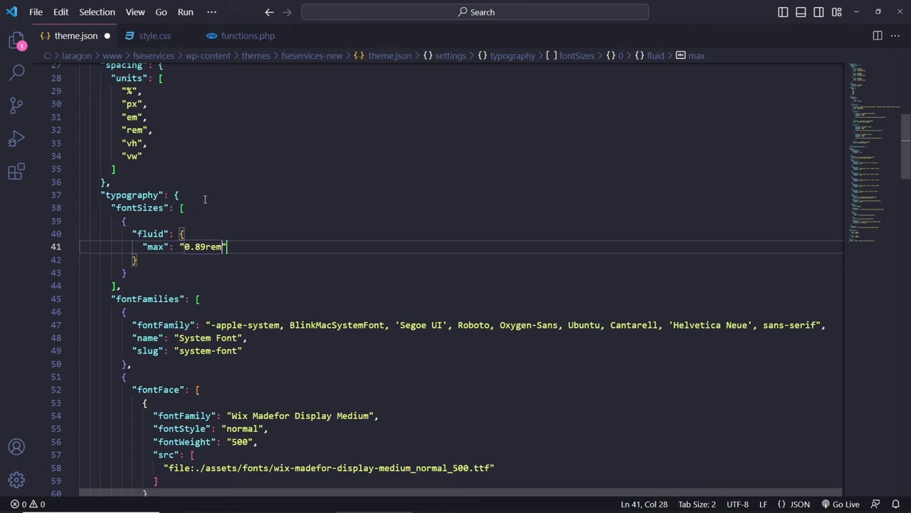
pyautogui.write(',')
pyautogui.press('Return')
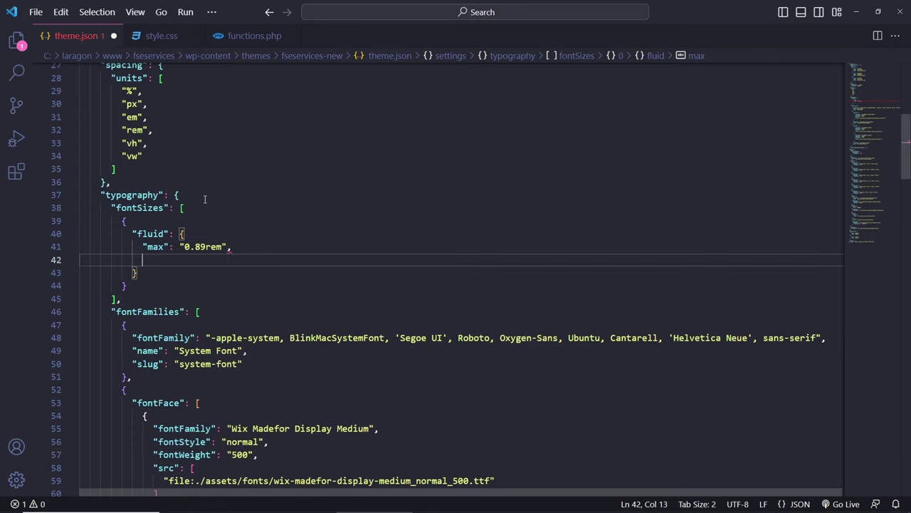
pyautogui.write('""')
pyautogui.write('min":')
pyautogui.write(' "0')
pyautogui.write('.')
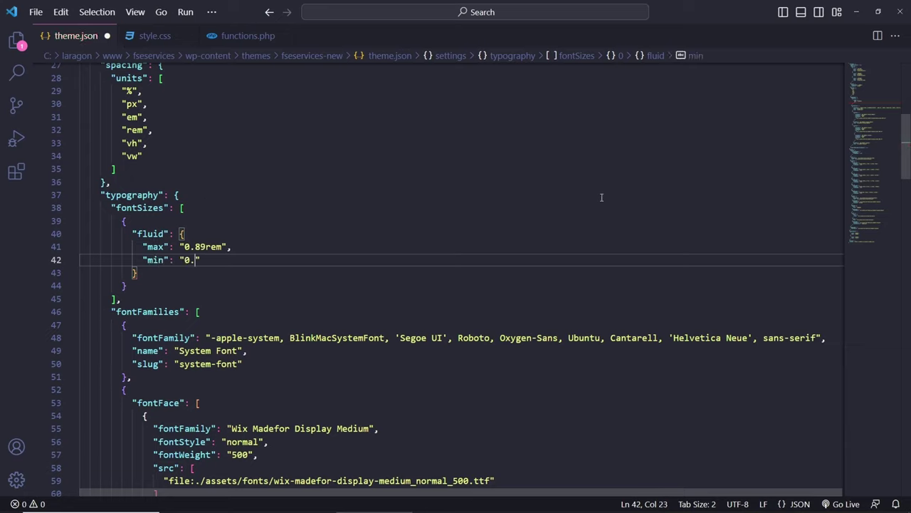
pyautogui.write('8rem"')
pyautogui.hotkey('ctrl', 's')
# Step: Name the font size preset Small with slug sm-r
pyautogui.click(182, 273)
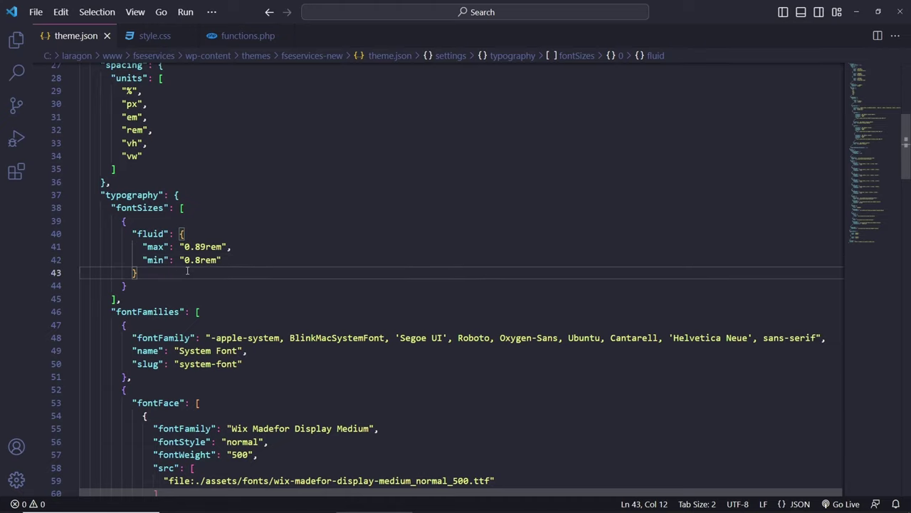
pyautogui.write(',')
pyautogui.press('Return')
pyautogui.write('"')
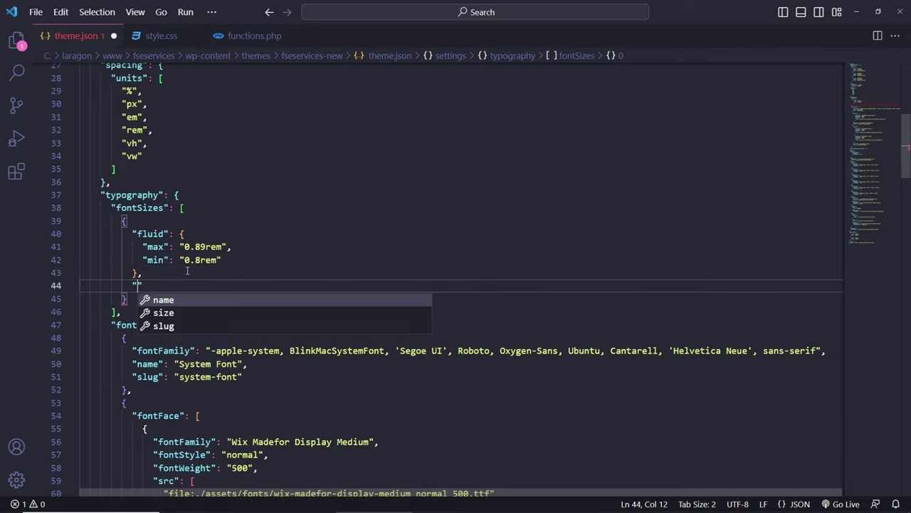
pyautogui.press('Return')
pyautogui.write('Small')
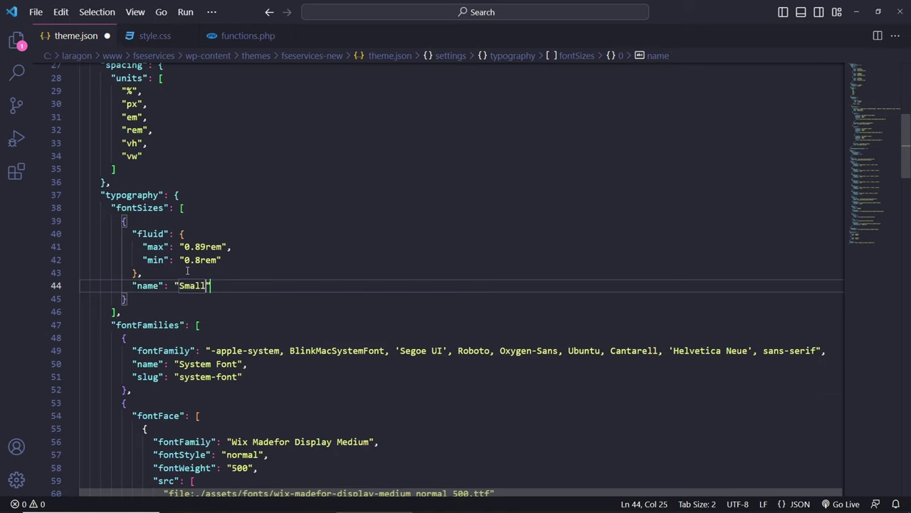
pyautogui.press('End')
pyautogui.write(',')
pyautogui.press('Return')
pyautogui.write('"s')
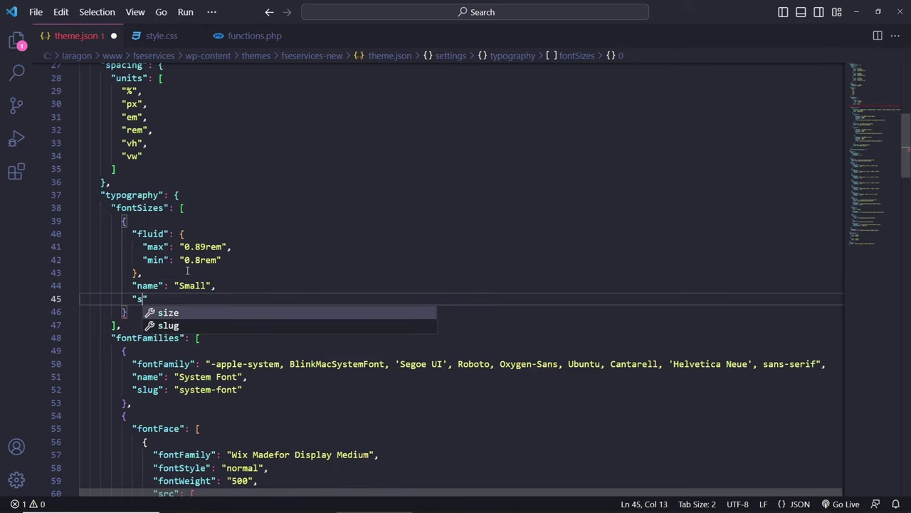
pyautogui.write('l')
pyautogui.press('Return')
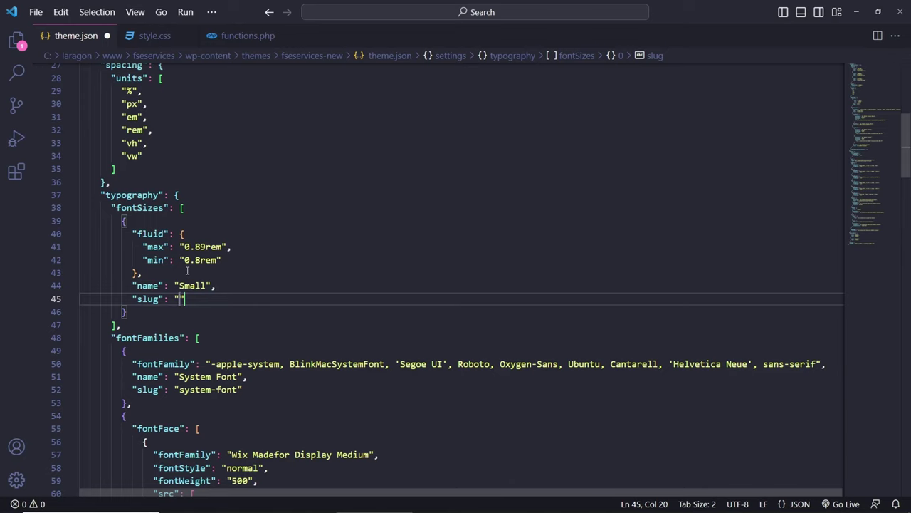
pyautogui.write('sm-r')
pyautogui.press('Escape')
pyautogui.press('End')
# Step: Set the Small preset's size to 0.8rem and save theme.json
pyautogui.write(',')
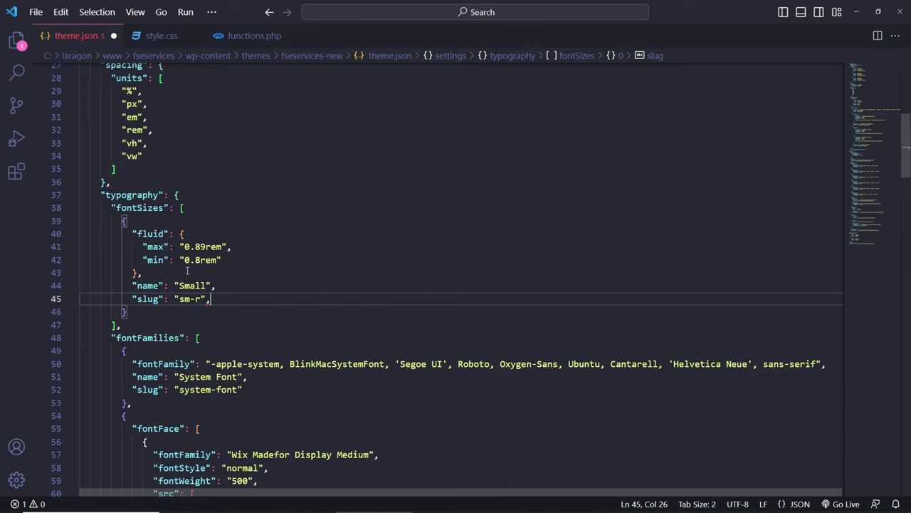
pyautogui.press('Return')
pyautogui.write('"s')
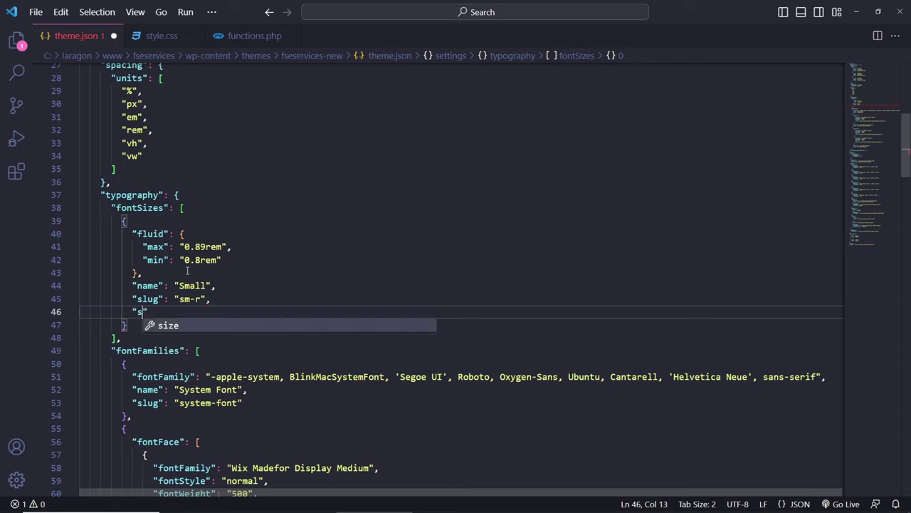
pyautogui.press('Return')
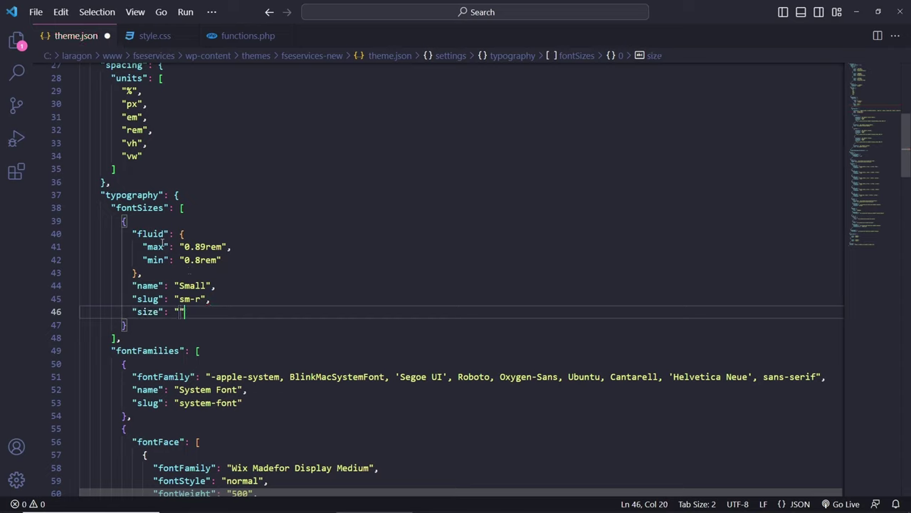
pyautogui.moveTo(219, 259); pyautogui.dragTo(184, 259)
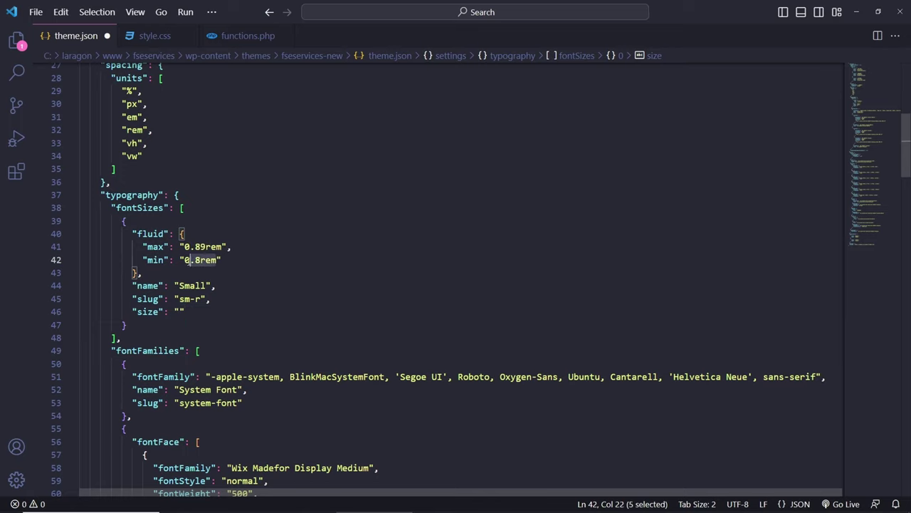
pyautogui.hotkey('ctrl', 'c')
pyautogui.click(184, 312)
pyautogui.hotkey('ctrl', 'v')
pyautogui.press('Right')
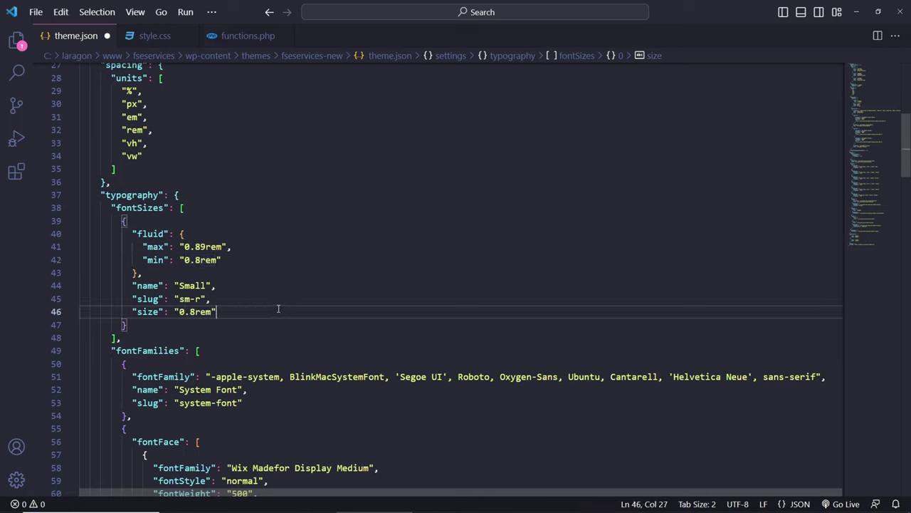
pyautogui.hotkey('ctrl', 's')
# Step: Add "fluid": true at the top of the typography settings and save
pyautogui.click(229, 198)
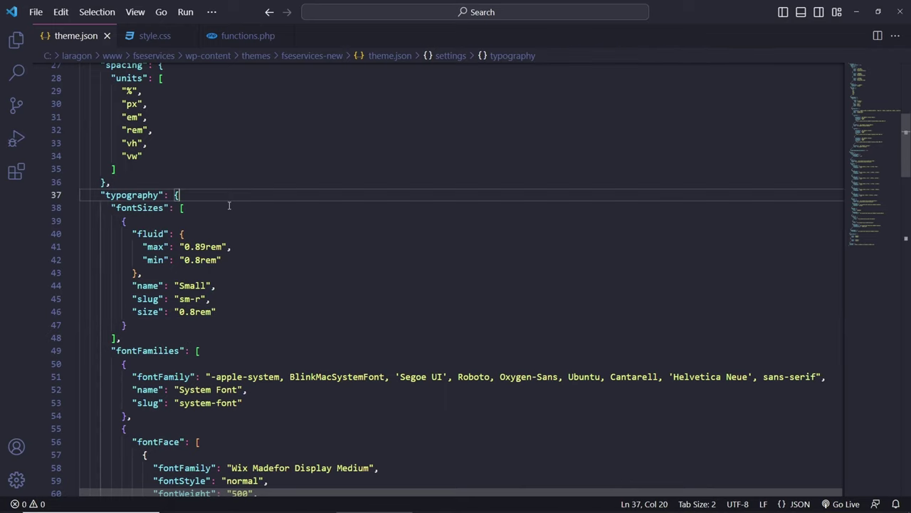
pyautogui.press('Return')
pyautogui.write('"')
pyautogui.press('Down')
pyautogui.press('Down')
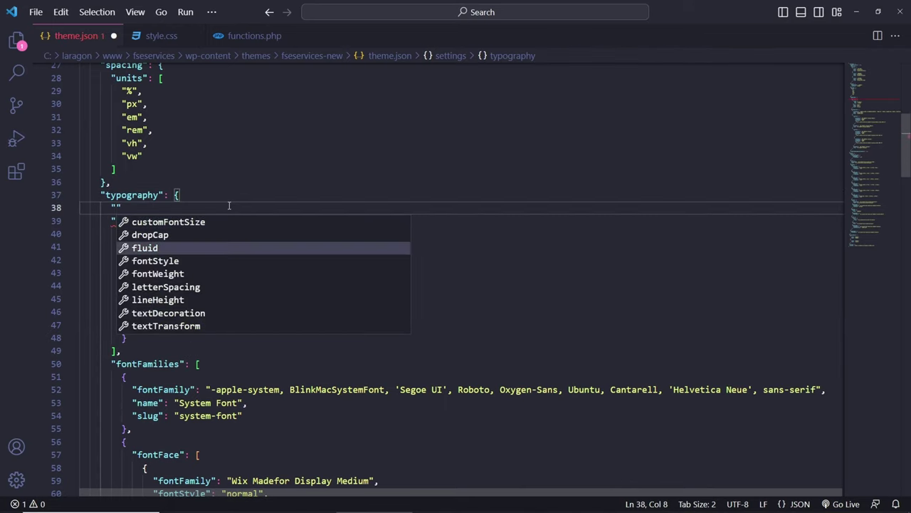
pyautogui.press('Return')
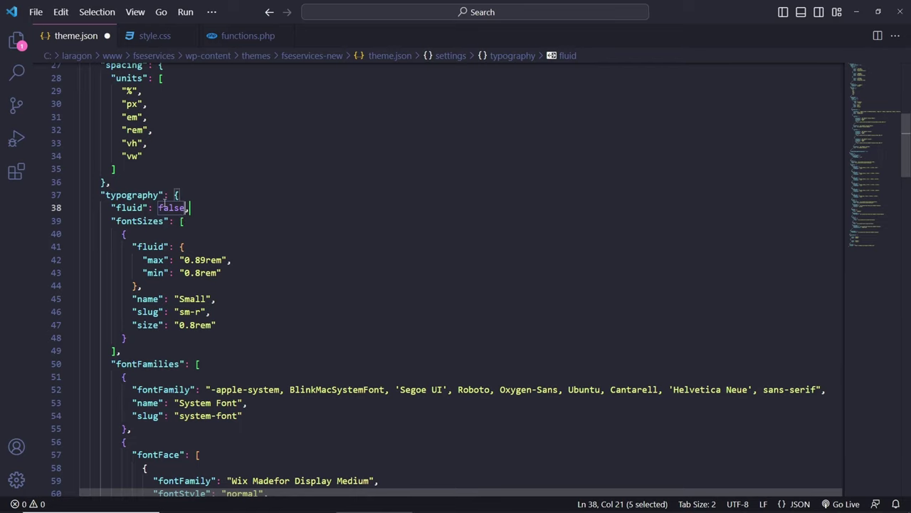
pyautogui.write('tru')
pyautogui.press('Return')
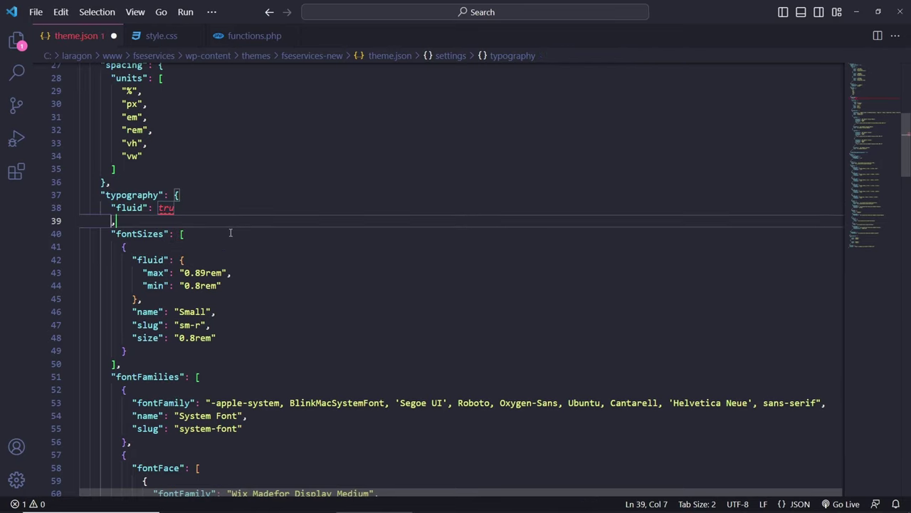
pyautogui.press('BackSpace')
pyautogui.press('BackSpace')
pyautogui.press('BackSpace')
pyautogui.write('rue,')
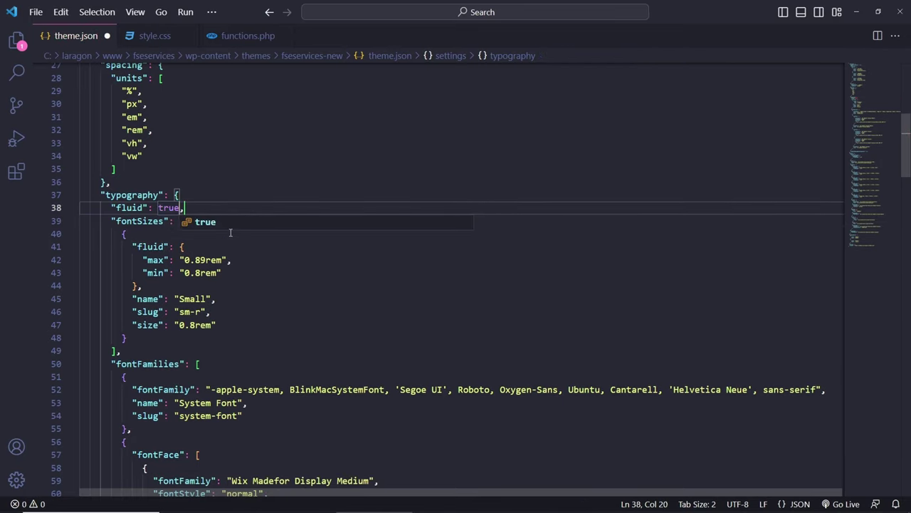
pyautogui.hotkey('ctrl', 's')
pyautogui.click(241, 235)
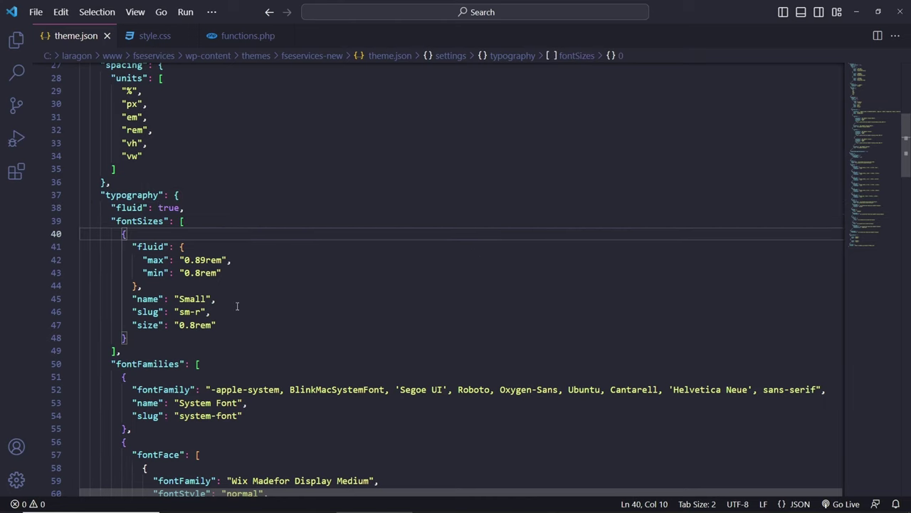
# Step: Reload the front end, refresh the footer template part editor, and select its About heading
pyautogui.click(228, 502)
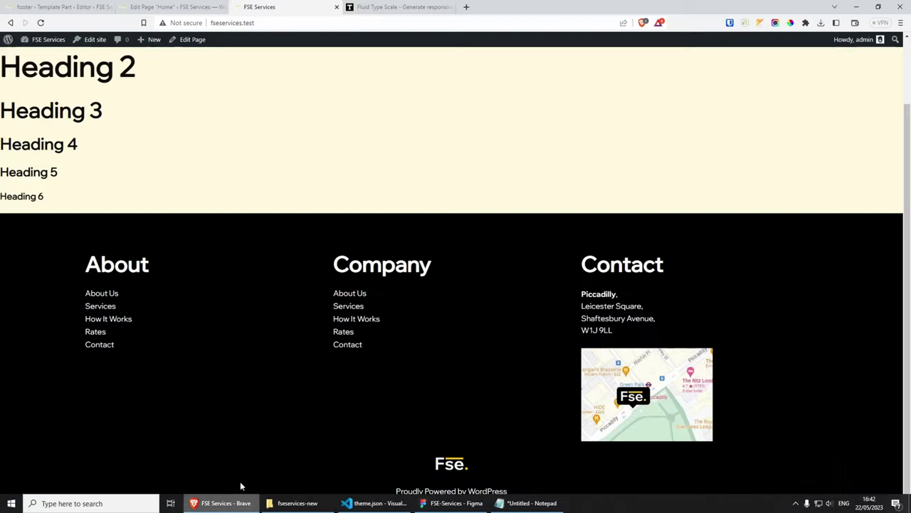
pyautogui.press('F5')
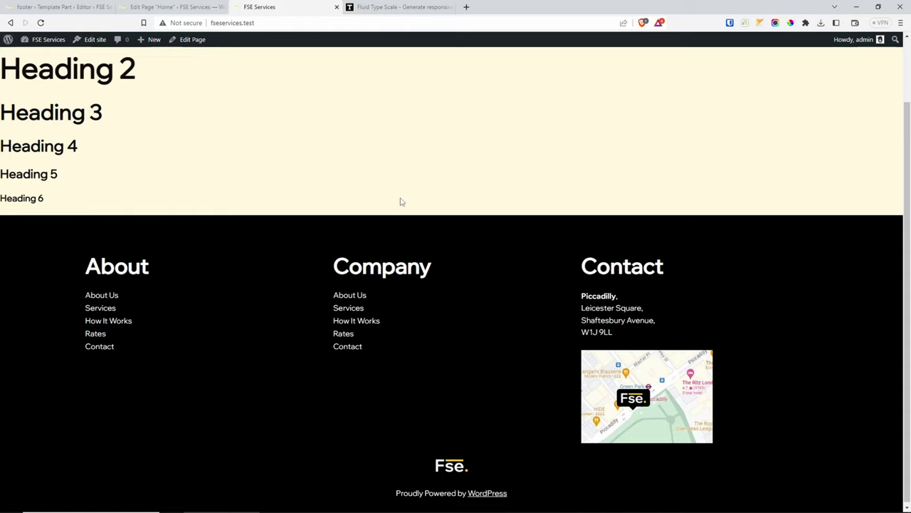
pyautogui.moveTo(81, 266); pyautogui.dragTo(473, 275)
pyautogui.click(472, 274)
pyautogui.click(136, 9)
pyautogui.click(63, 6)
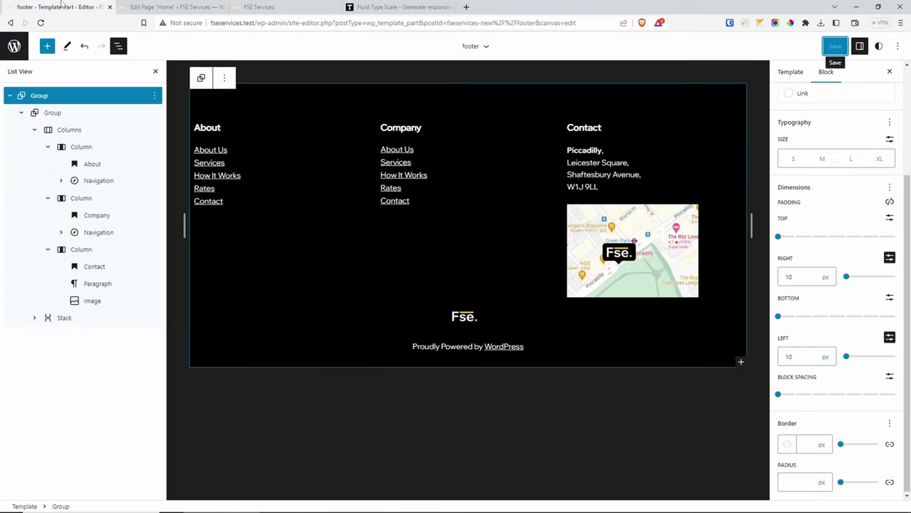
pyautogui.click(41, 23)
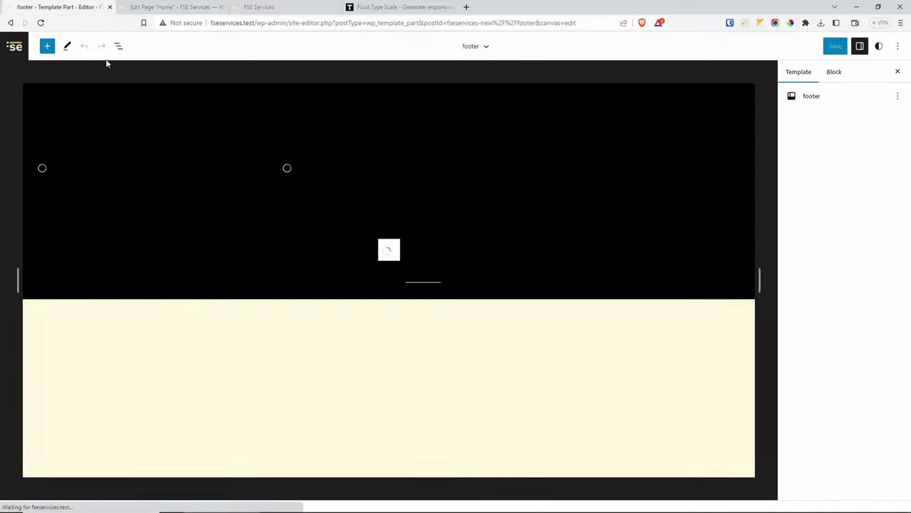
pyautogui.click(57, 132)
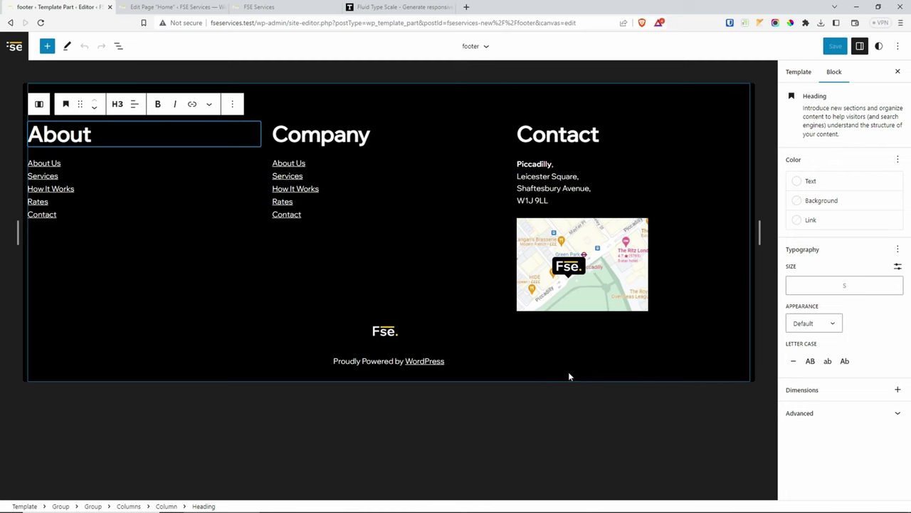
pyautogui.click(528, 503)
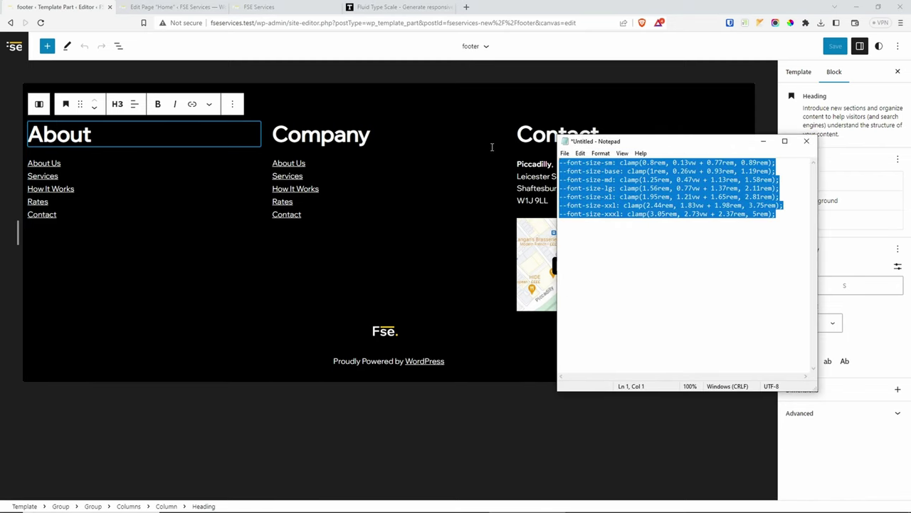
# Step: Review the size names, lg through xxxl, in Notepad's fluid clamp list, then return to theme.json
pyautogui.click(663, 196)
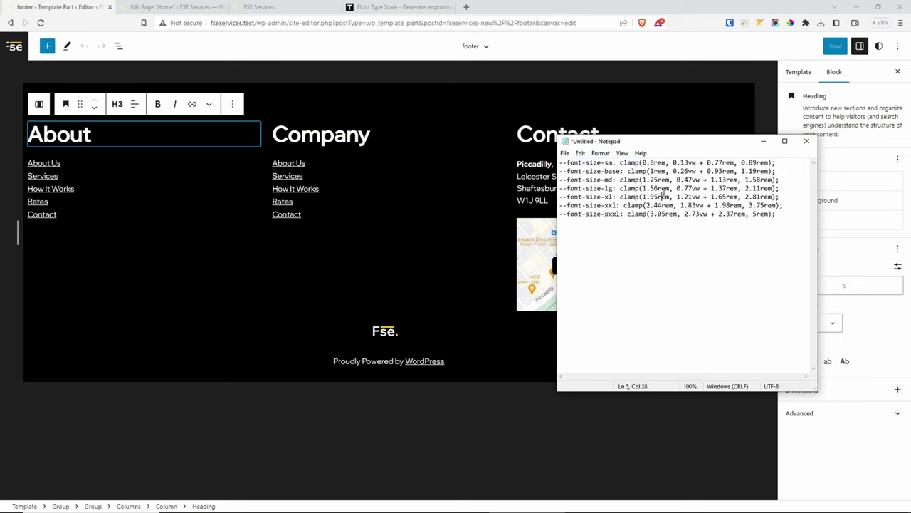
pyautogui.doubleClick(608, 162)
pyautogui.doubleClick(613, 171)
pyautogui.doubleClick(609, 180)
pyautogui.doubleClick(609, 188)
pyautogui.doubleClick(609, 197)
pyautogui.doubleClick(617, 213)
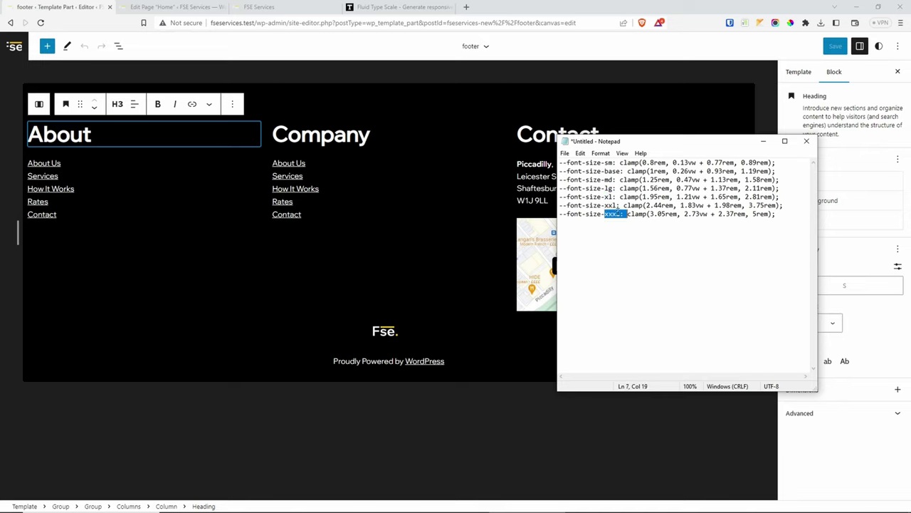
pyautogui.click(689, 236)
pyautogui.click(366, 503)
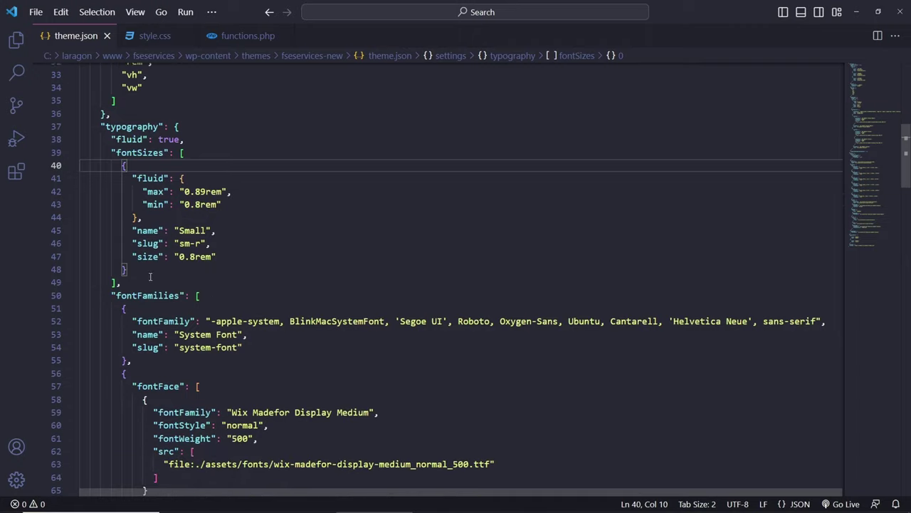
# Step: Paste the Base through XXXL fluid font size presets after Small in theme.json and save
pyautogui.click(196, 154)
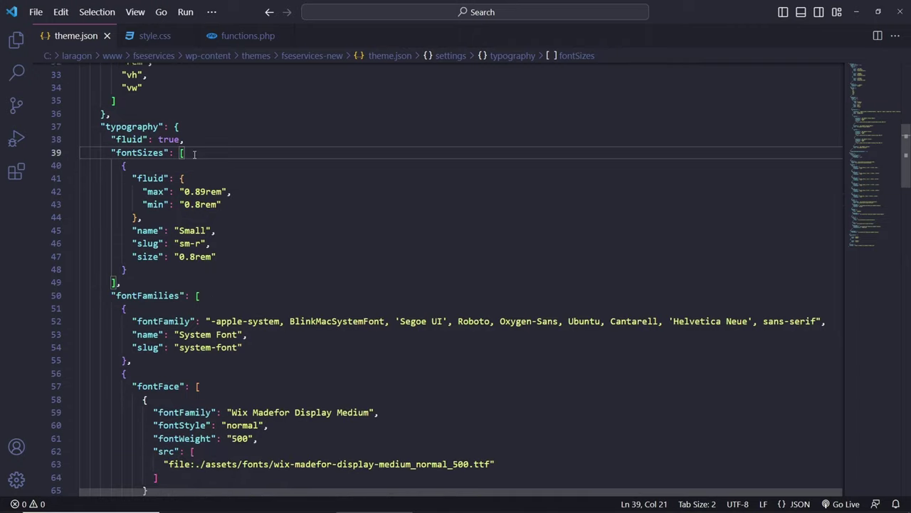
pyautogui.click(144, 169)
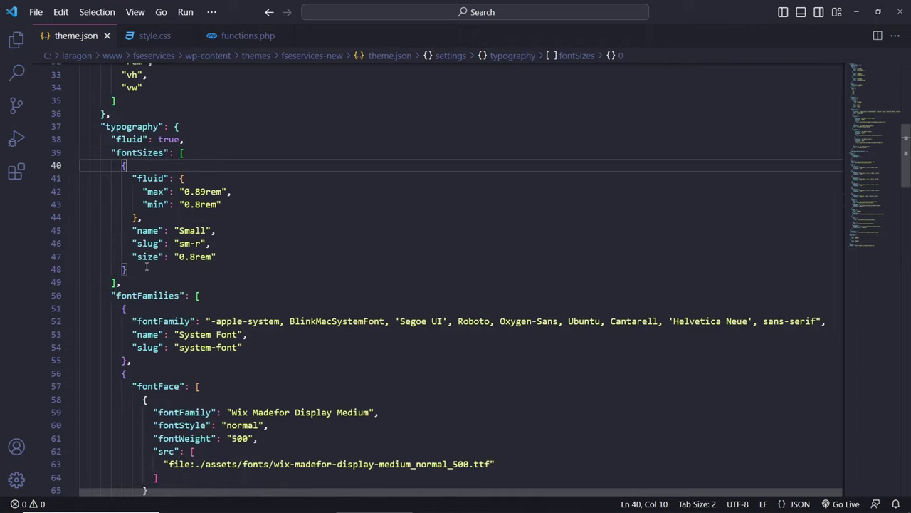
pyautogui.moveTo(141, 272); pyautogui.dragTo(74, 169)
pyautogui.click(133, 270)
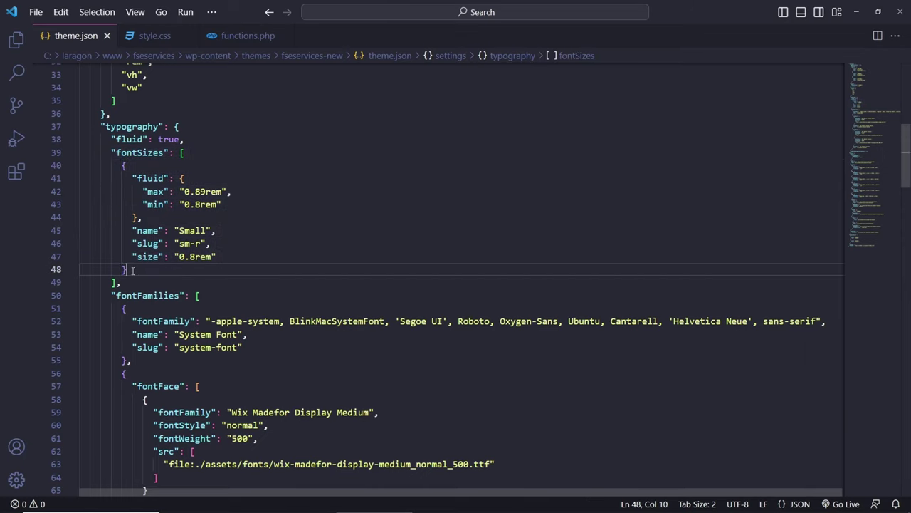
pyautogui.write(',')
pyautogui.press('Return')
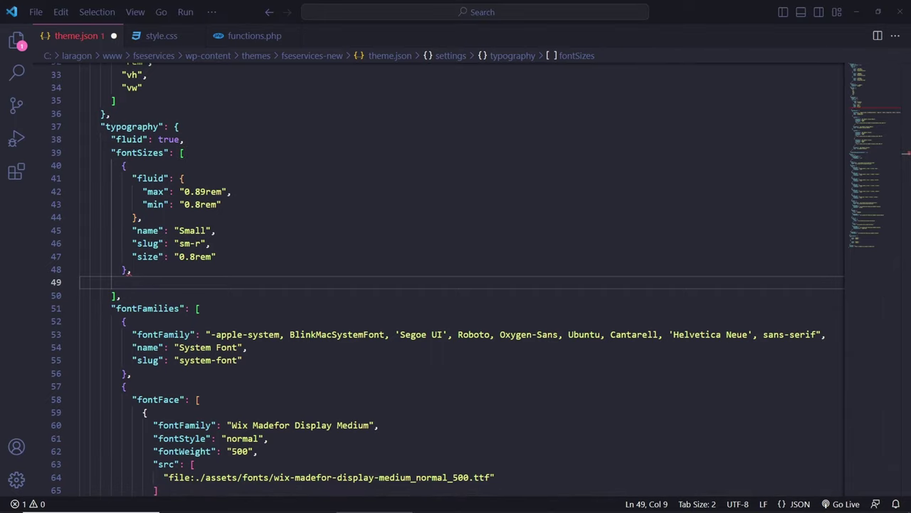
pyautogui.click(144, 286)
pyautogui.hotkey('ctrl', 'v')
pyautogui.hotkey('ctrl', 's')
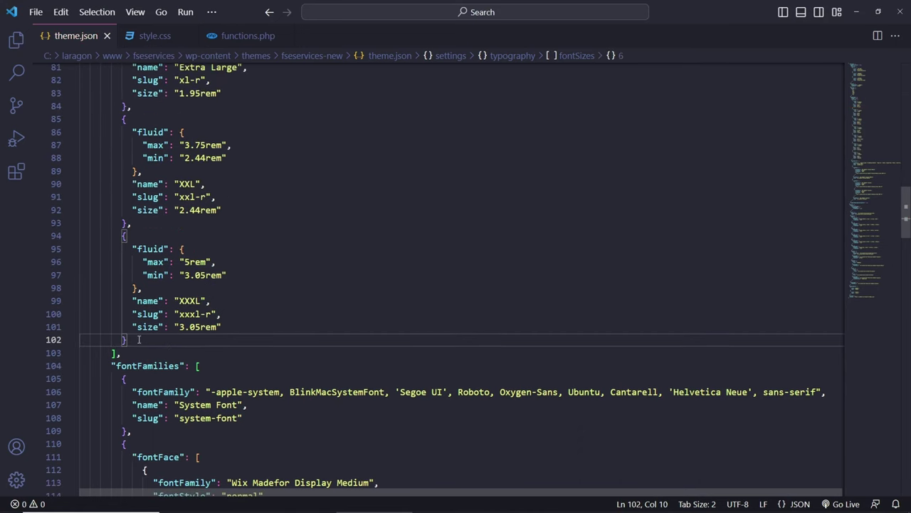
# Step: Check each preset entry in theme.json: Small, Base, Medium, Large, Extra Large, XXL, XXXL
pyautogui.scroll(14, 143, 336)
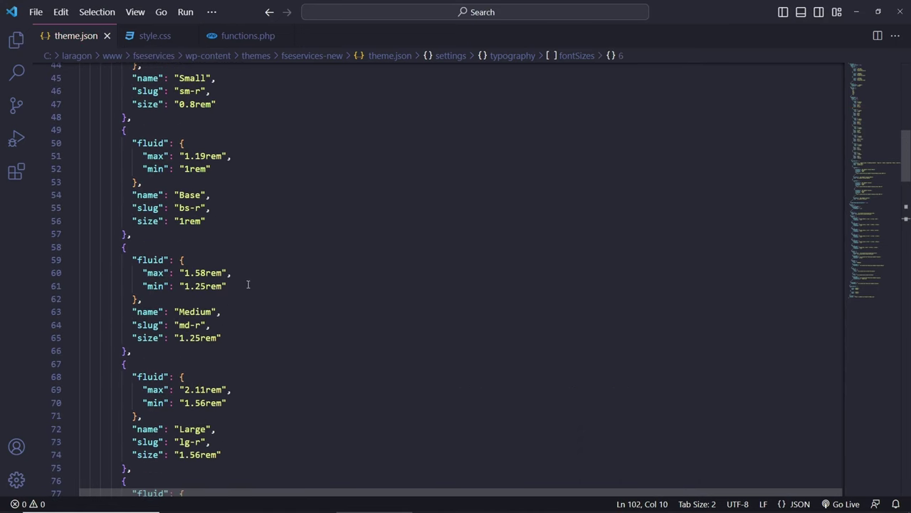
pyautogui.scroll(1, 249, 228)
pyautogui.click(241, 207)
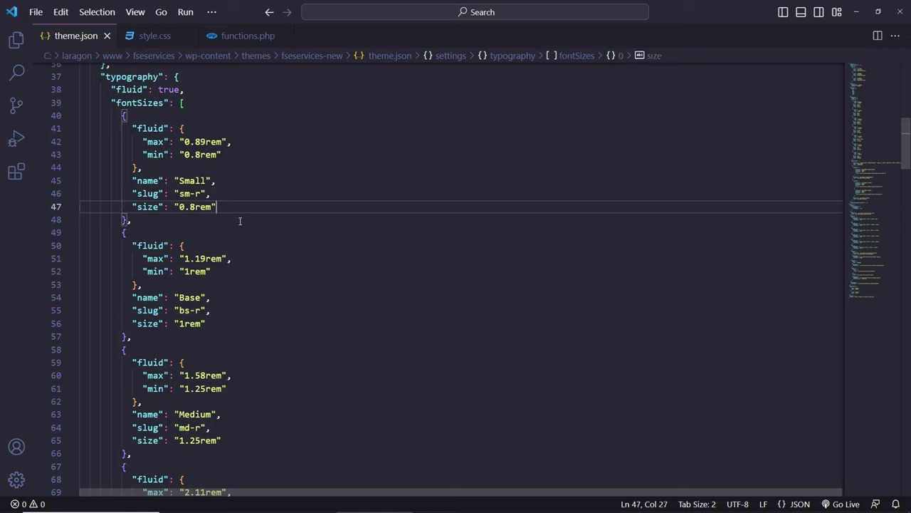
pyautogui.scroll(-1, 247, 222)
pyautogui.click(223, 262)
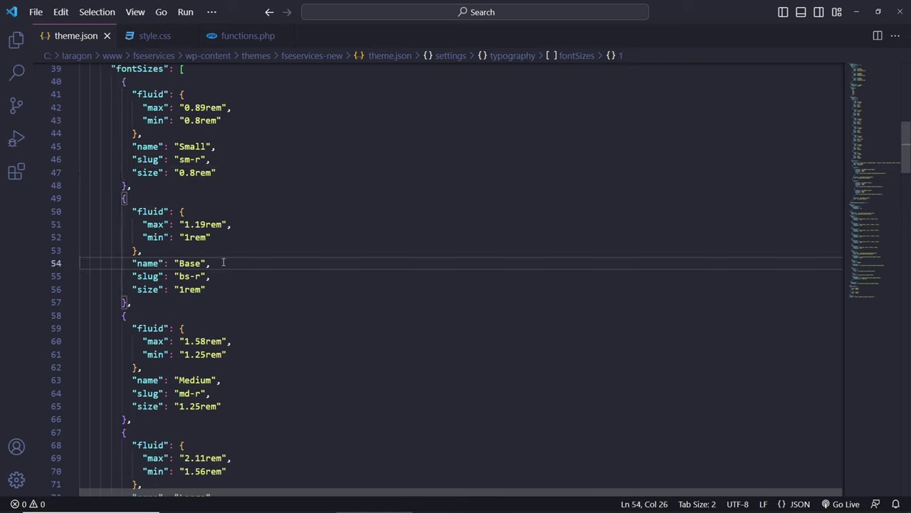
pyautogui.scroll(-4, 228, 258)
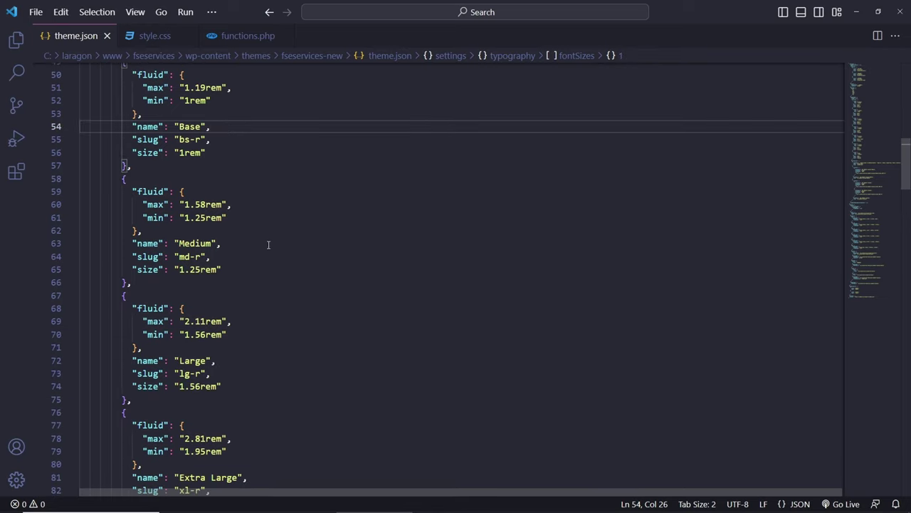
pyautogui.click(254, 245)
pyautogui.scroll(-3, 246, 244)
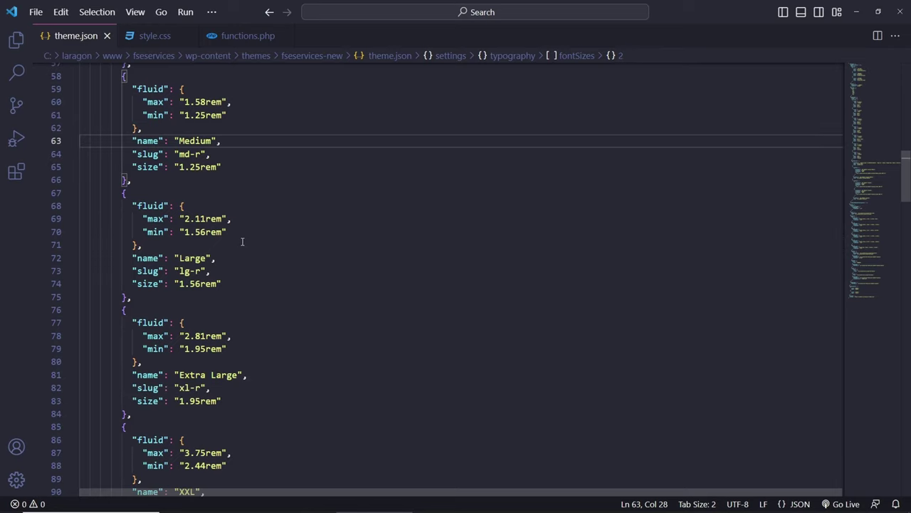
pyautogui.click(249, 272)
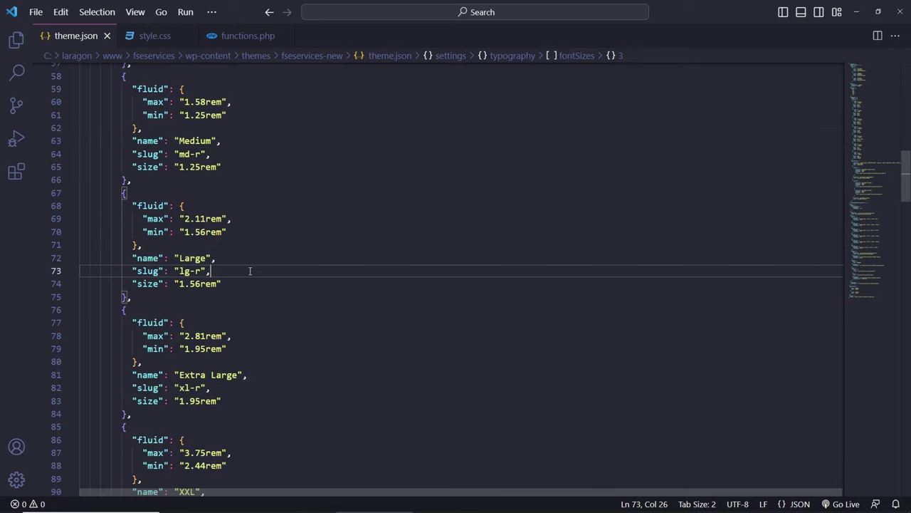
pyautogui.scroll(-3, 249, 272)
pyautogui.click(242, 250)
pyautogui.scroll(-3, 242, 250)
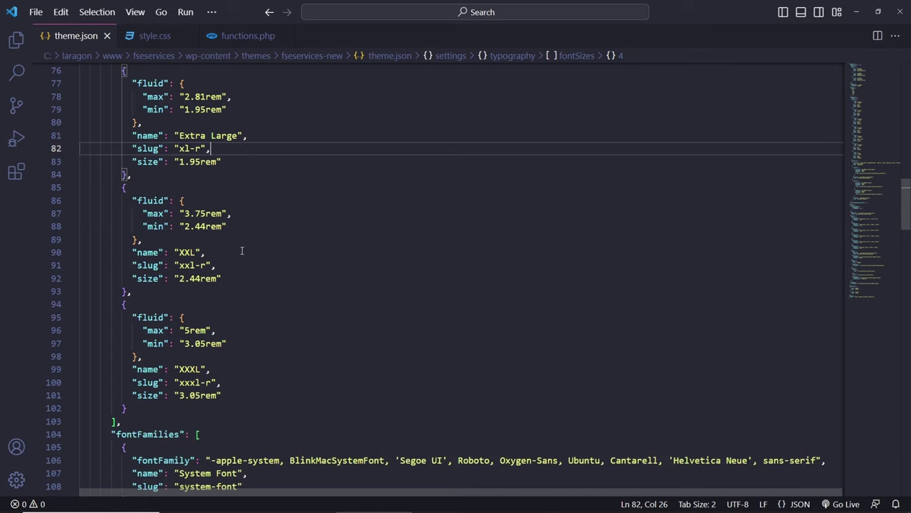
pyautogui.click(242, 266)
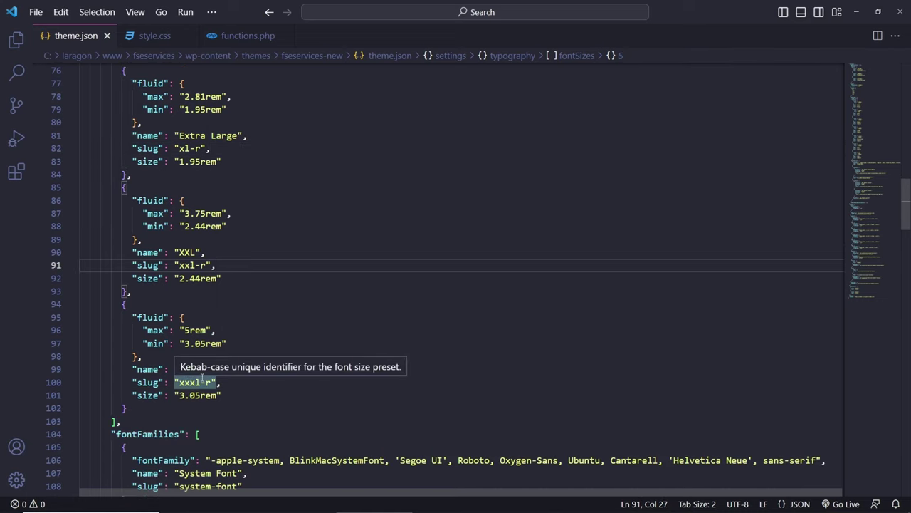
pyautogui.click(245, 369)
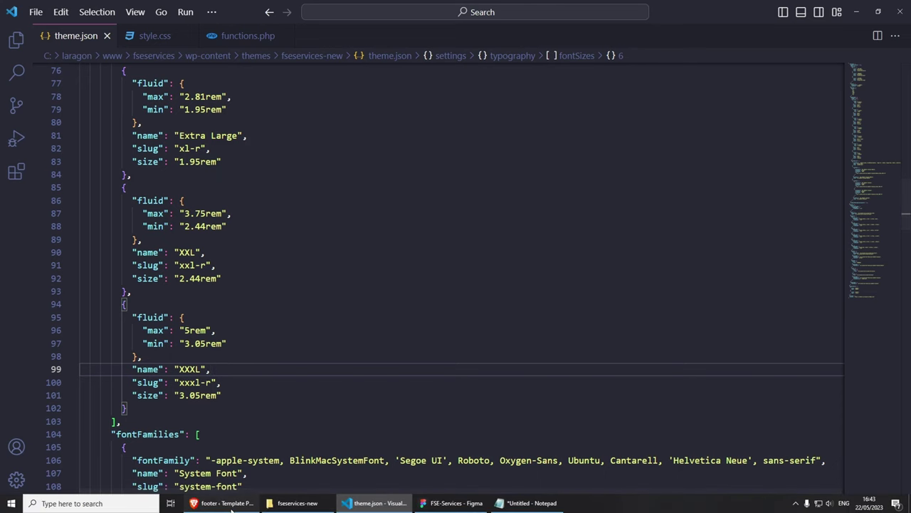
pyautogui.click(284, 501)
# Step: Reload the footer editor and set the About heading to the Medium font size
pyautogui.press('F5')
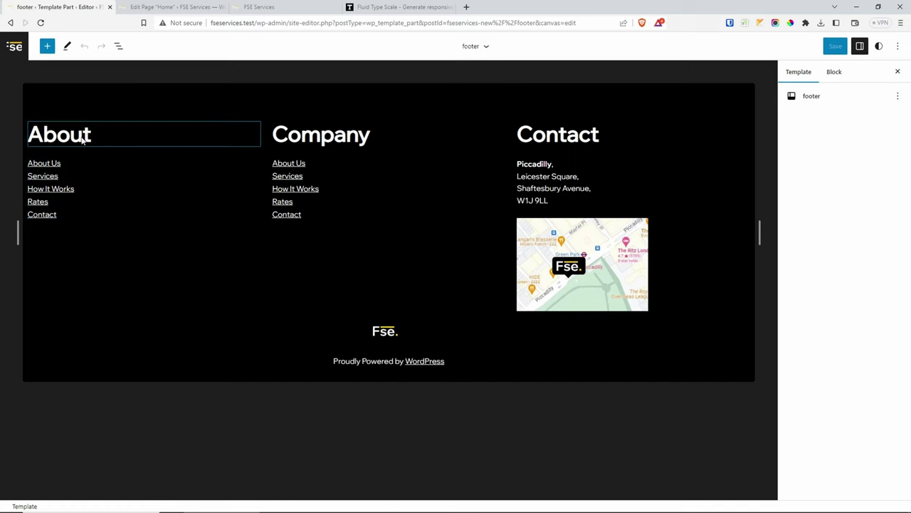
pyautogui.click(83, 135)
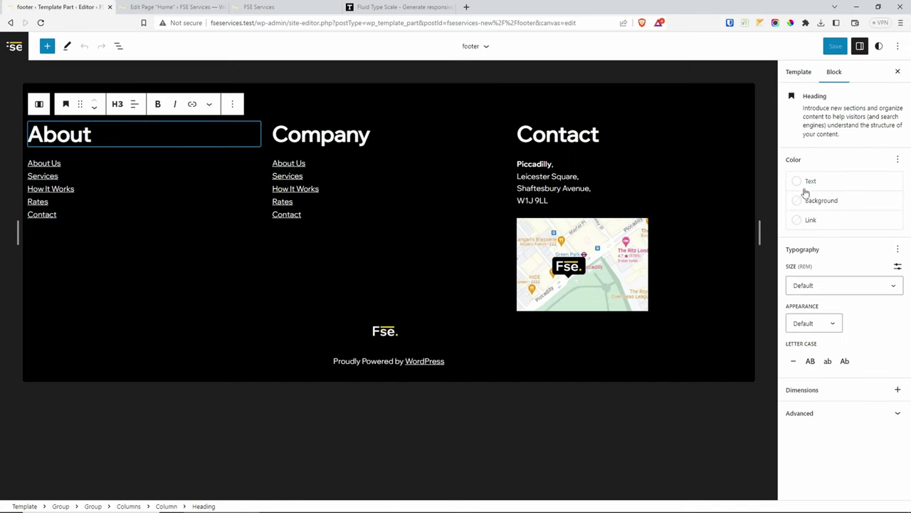
pyautogui.click(896, 287)
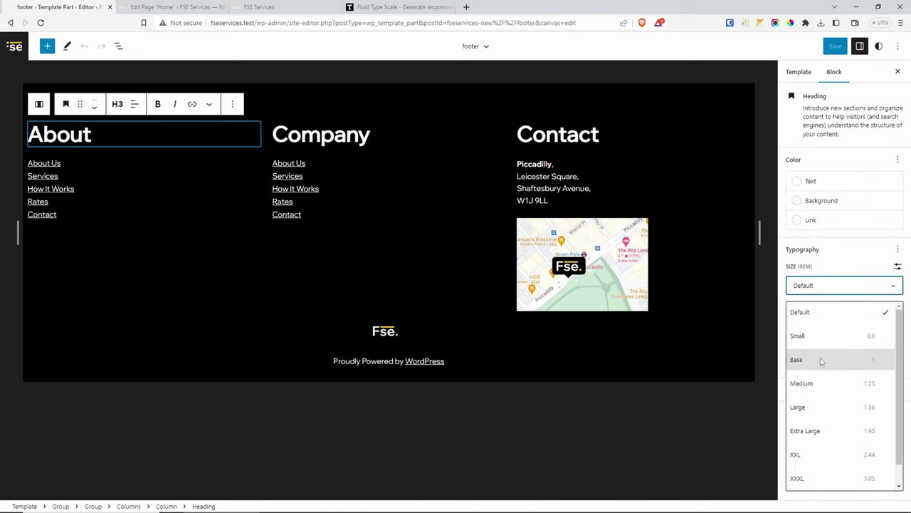
pyautogui.click(829, 413)
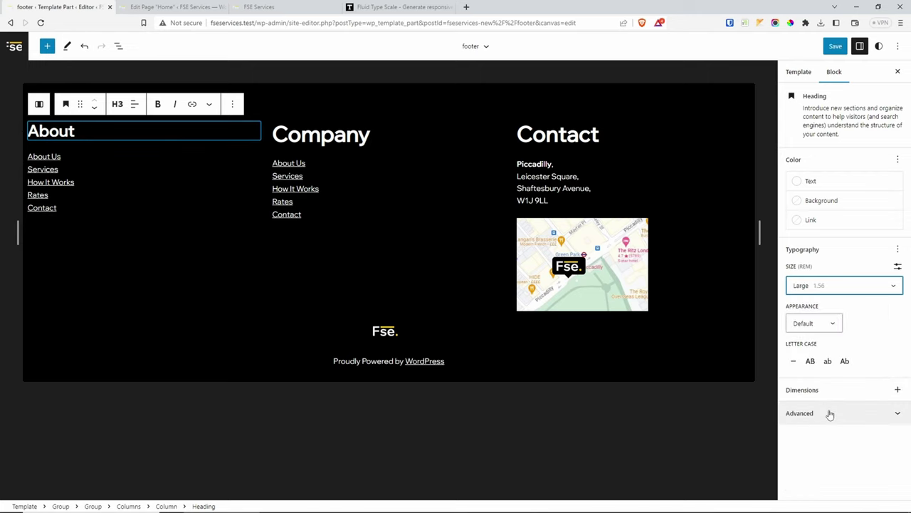
pyautogui.click(824, 326)
pyautogui.click(822, 328)
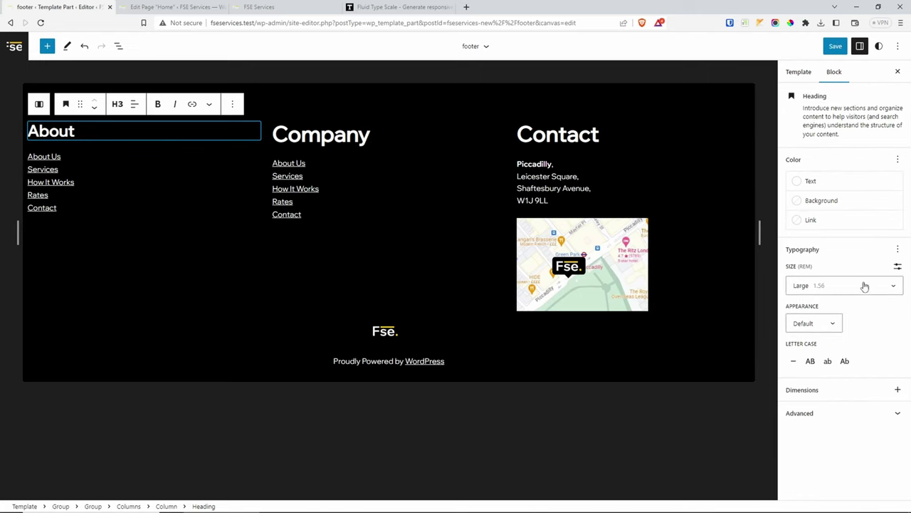
pyautogui.click(859, 286)
pyautogui.click(835, 382)
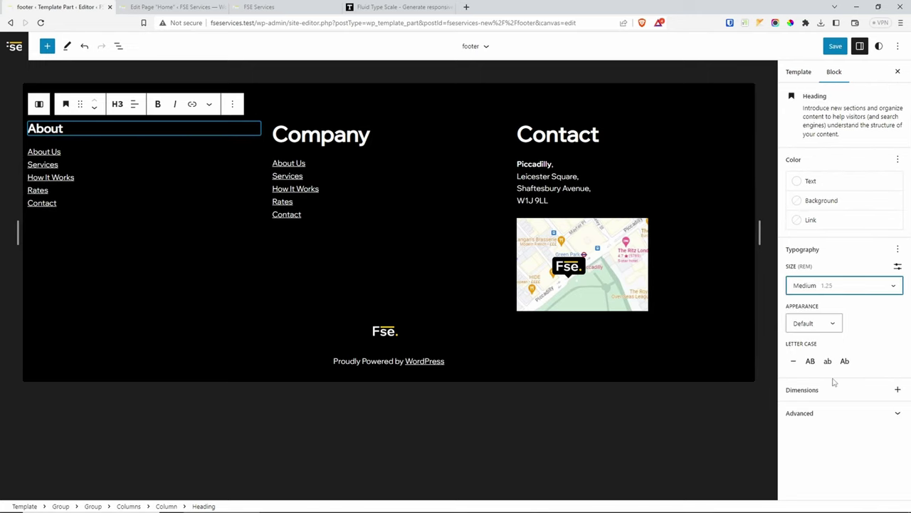
# Step: Make the Company and Contact headings Medium size and save the footer
pyautogui.click(327, 135)
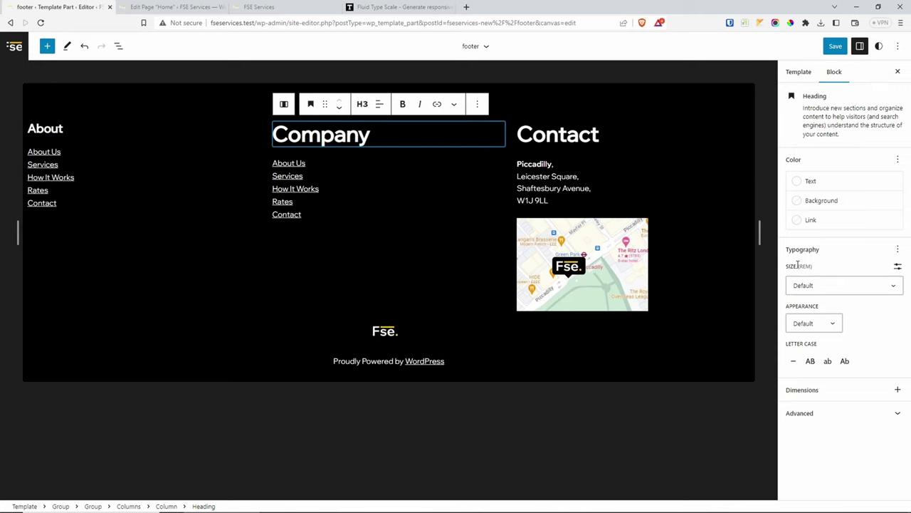
pyautogui.click(845, 288)
pyautogui.click(837, 383)
pyautogui.click(602, 138)
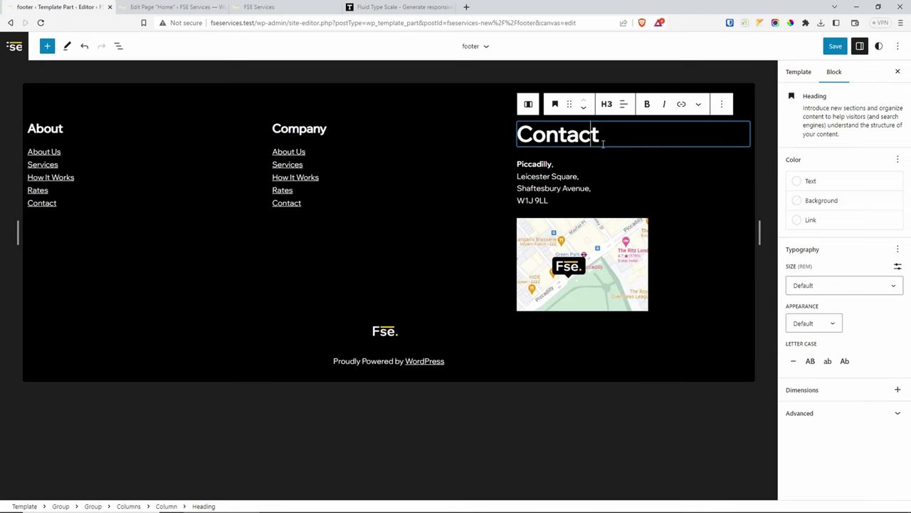
pyautogui.click(836, 288)
pyautogui.click(821, 383)
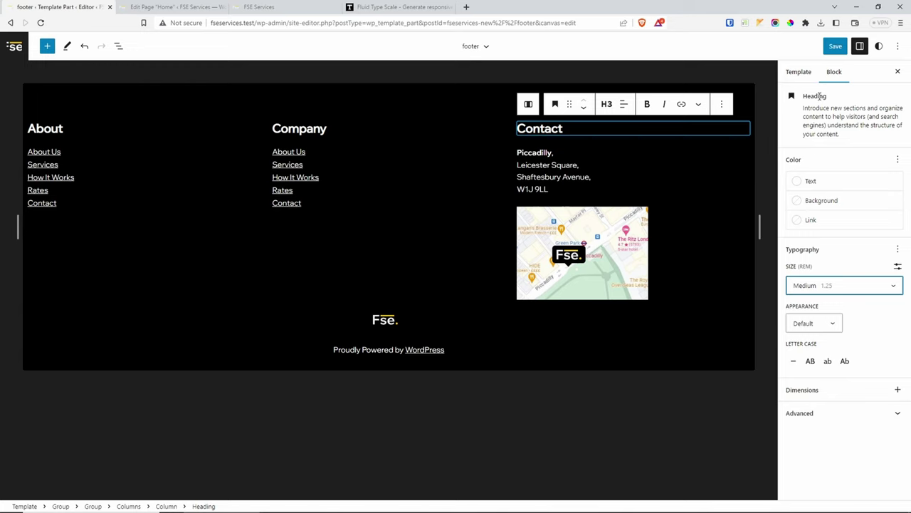
pyautogui.click(835, 46)
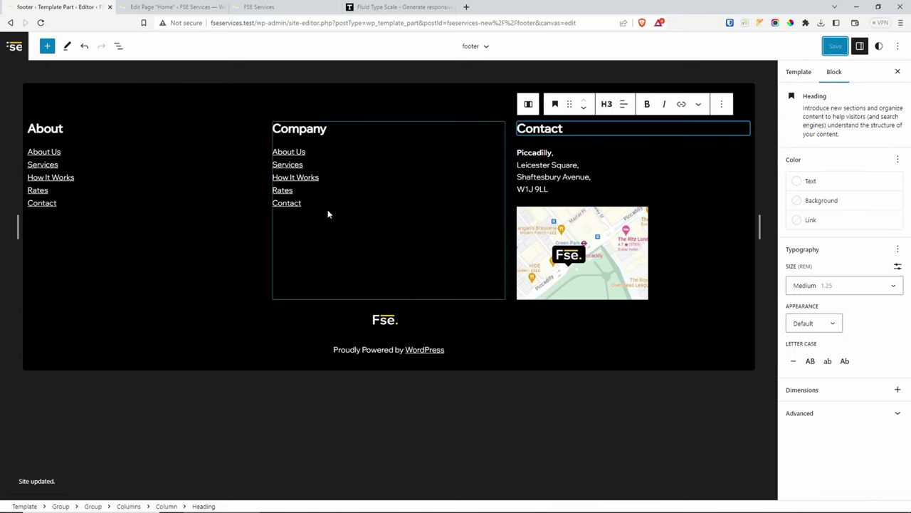
pyautogui.click(305, 134)
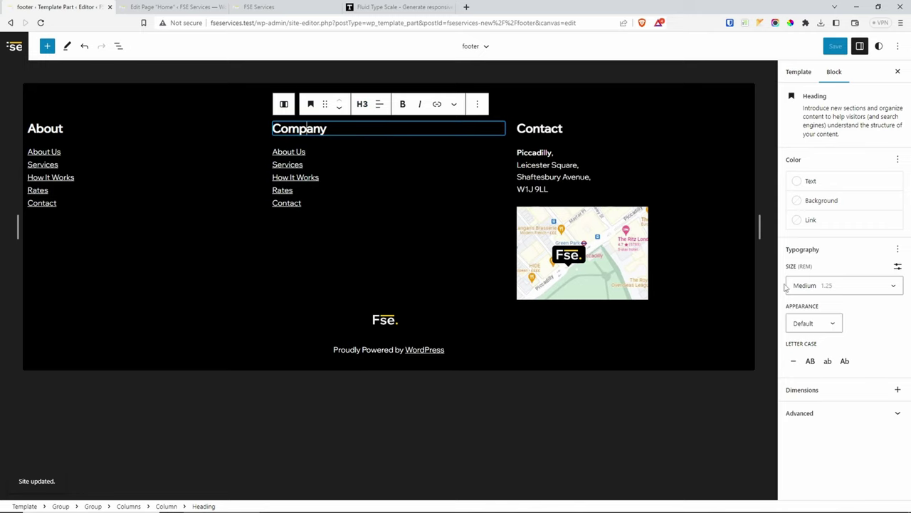
pyautogui.click(243, 6)
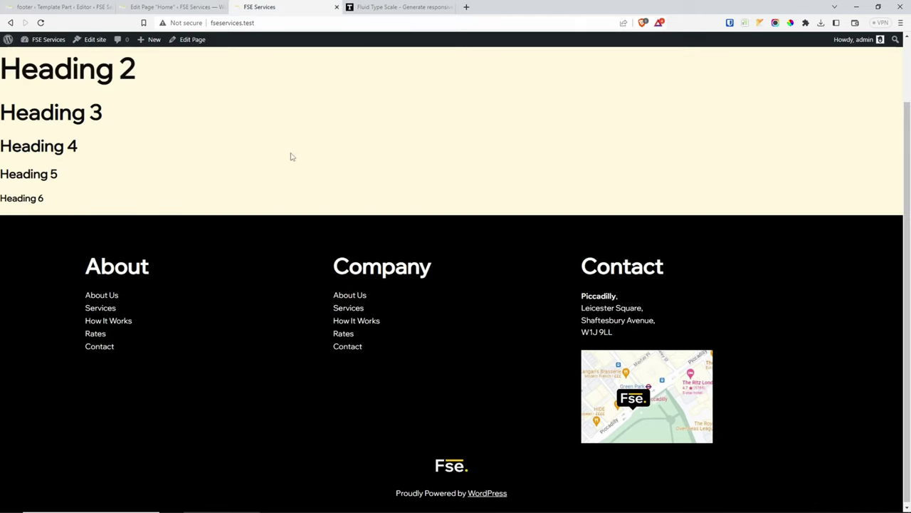
# Step: Reload the live site, check a narrower window, re-maximize, and close the Fluid Type Scale tab
pyautogui.press('F5')
pyautogui.click(878, 7)
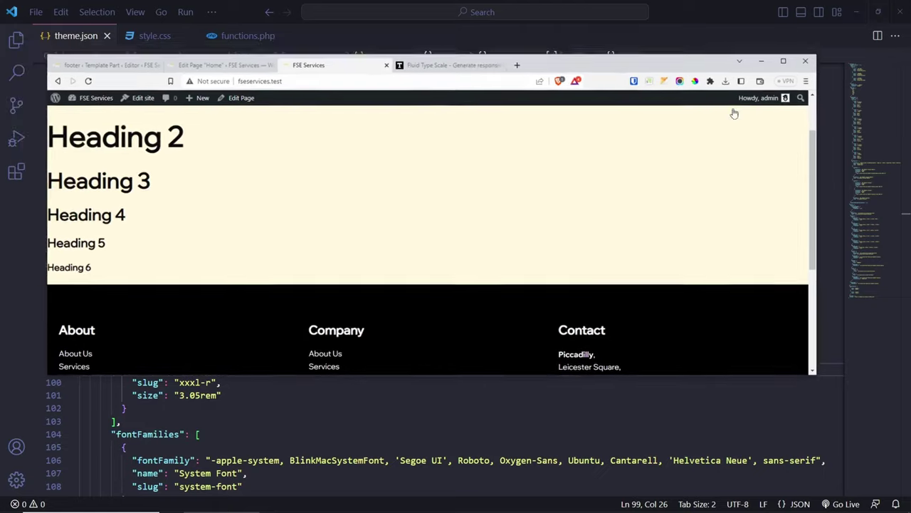
pyautogui.scroll(-3, 562, 257)
pyautogui.moveTo(816, 210); pyautogui.dragTo(846, 193)
pyautogui.click(813, 63)
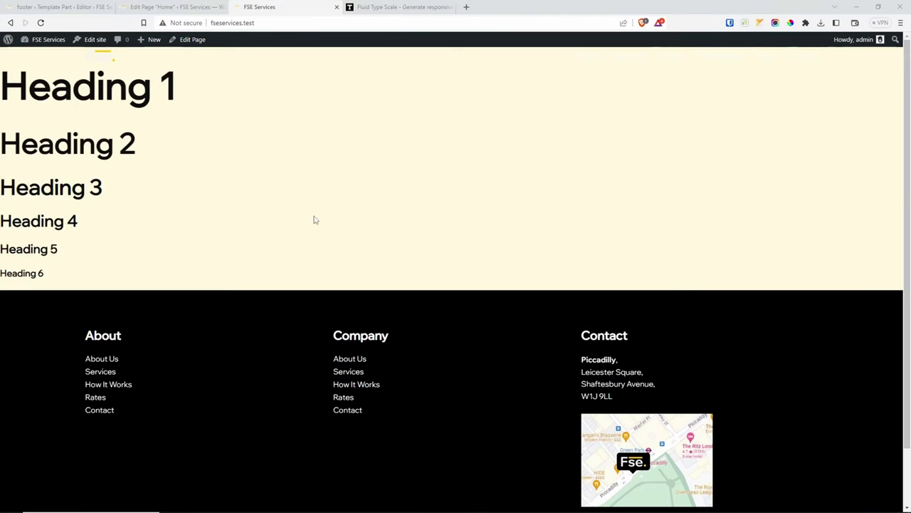
pyautogui.click(454, 8)
# Step: Close Notepad, discarding the unsaved clamp notes
pyautogui.moveTo(393, 508)
pyautogui.click(453, 503)
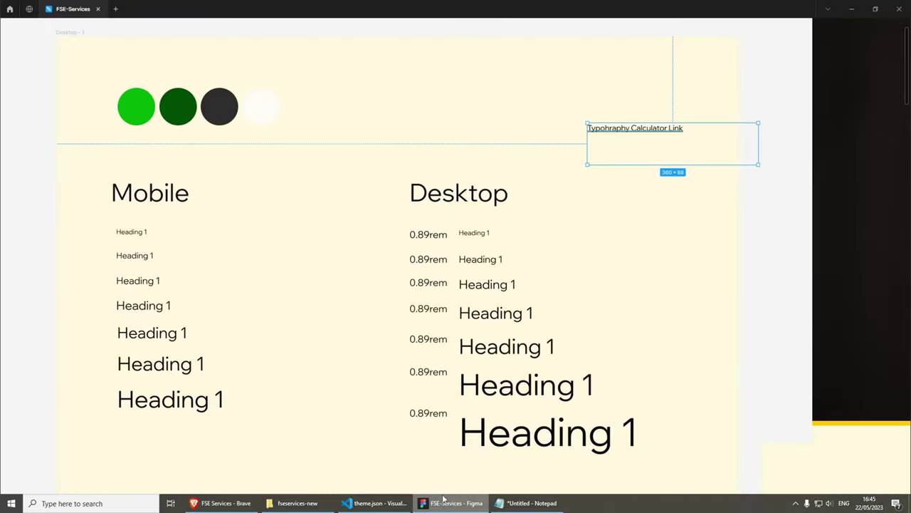
pyautogui.rightClick(527, 506)
pyautogui.click(509, 482)
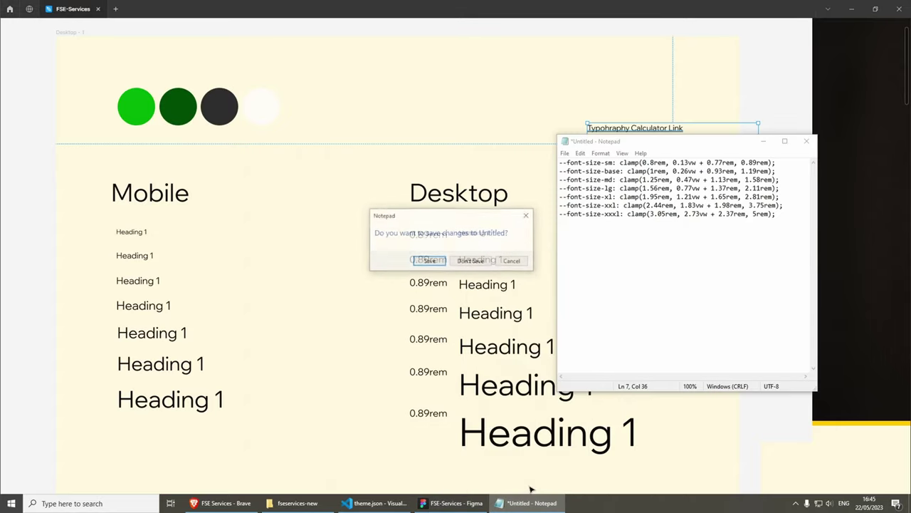
pyautogui.click(475, 262)
# Step: Preview the website hero design in Figma, then close the preview
pyautogui.press('Escape')
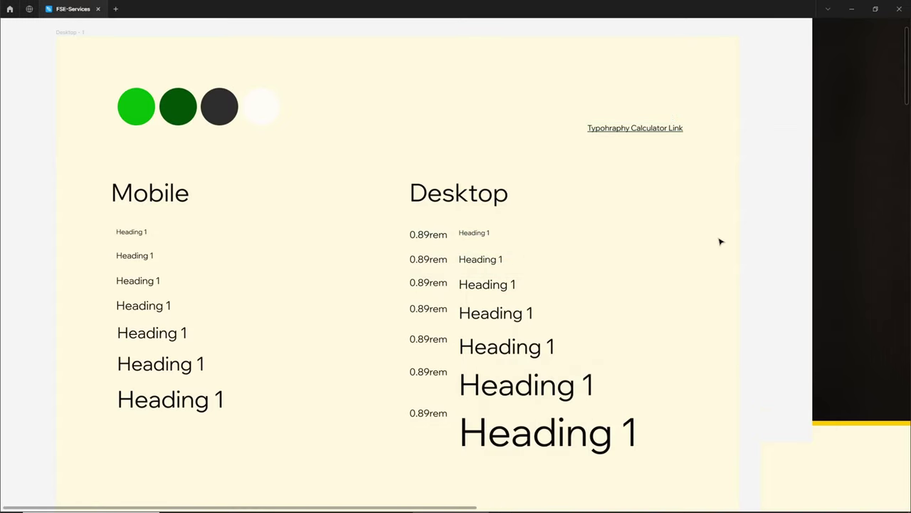
pyautogui.press('n')
pyautogui.moveTo(281, 286)
pyautogui.mouseDown()
pyautogui.moveTo(254, 289)
pyautogui.moveTo(311, 291)
pyautogui.moveTo(281, 296)
pyautogui.mouseUp()
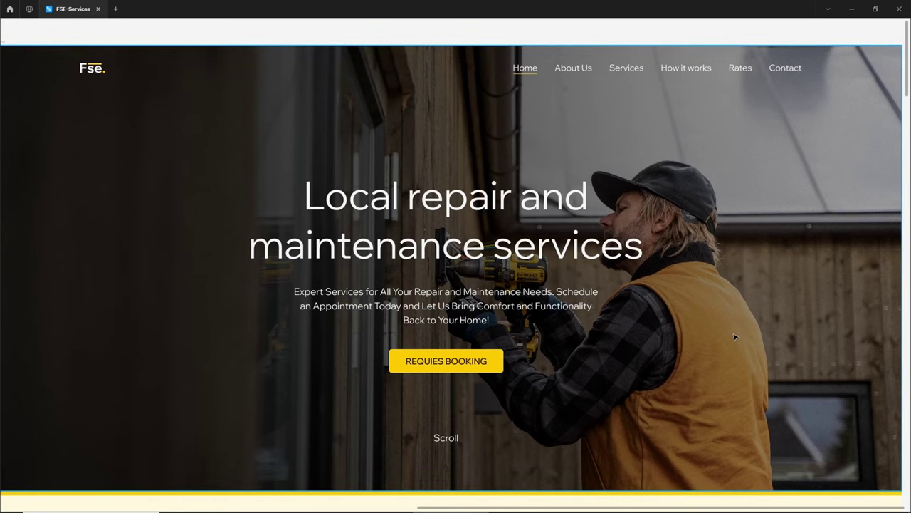
pyautogui.click(899, 9)
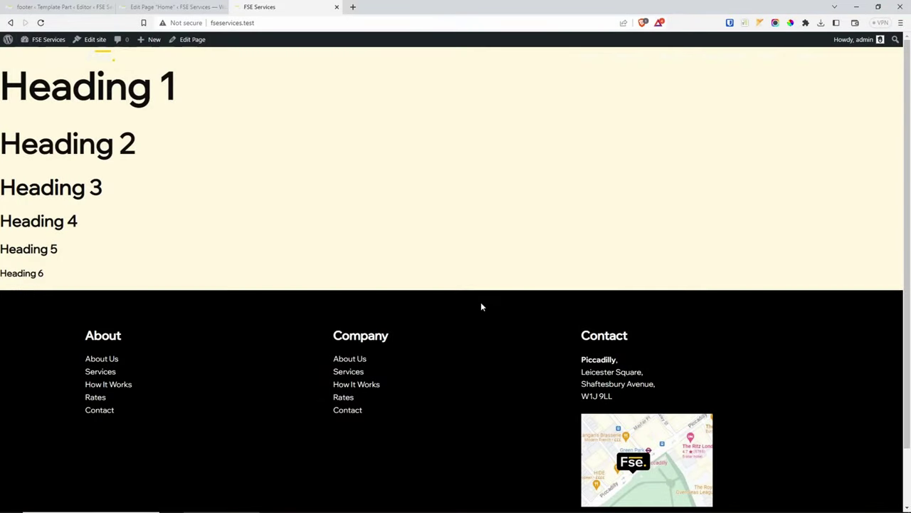
# Step: Open the Page template in the Site Editor and expand its Group in List View
pyautogui.click(171, 7)
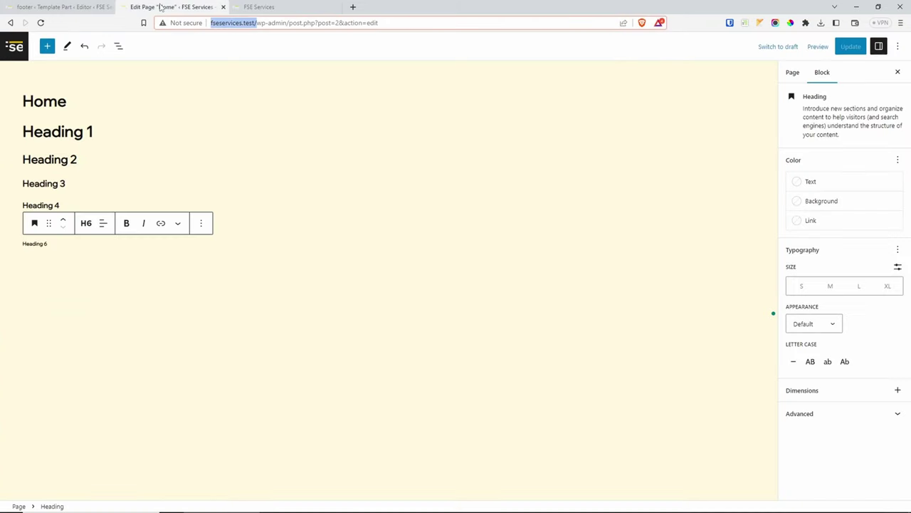
pyautogui.click(15, 52)
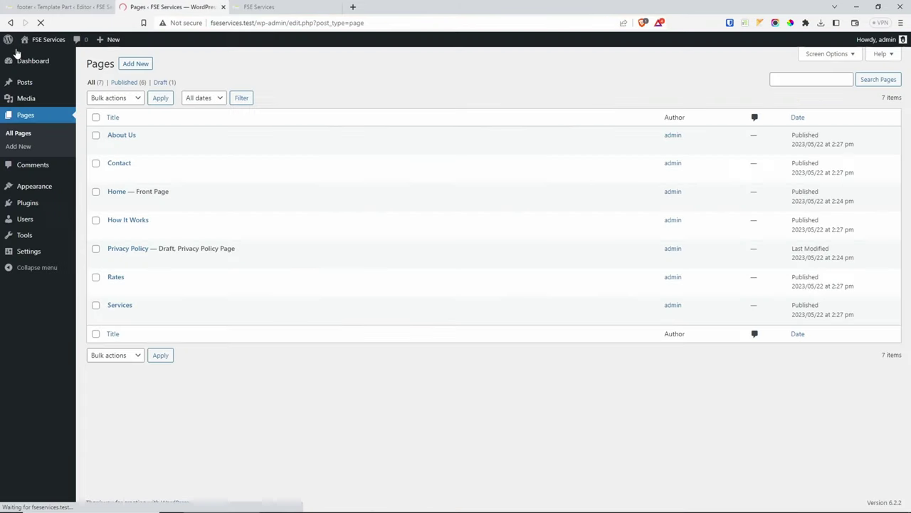
pyautogui.moveTo(28, 187)
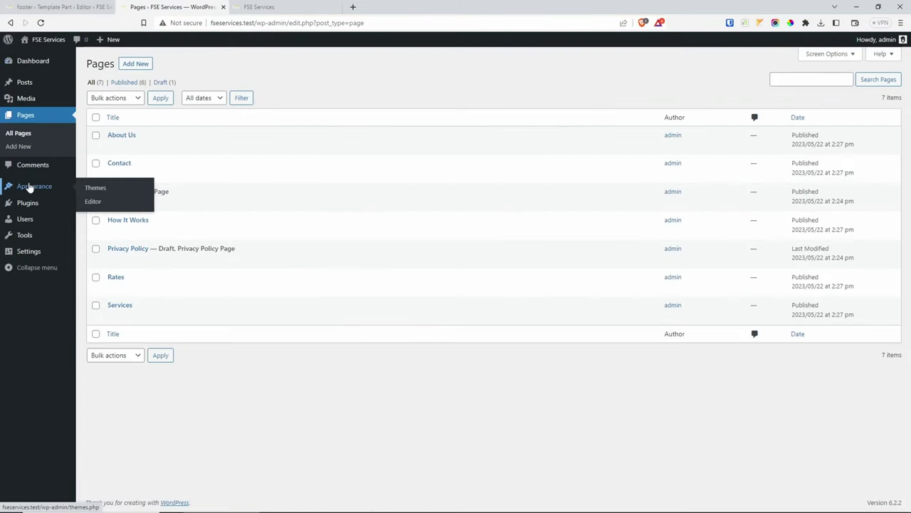
pyautogui.click(123, 204)
pyautogui.click(111, 158)
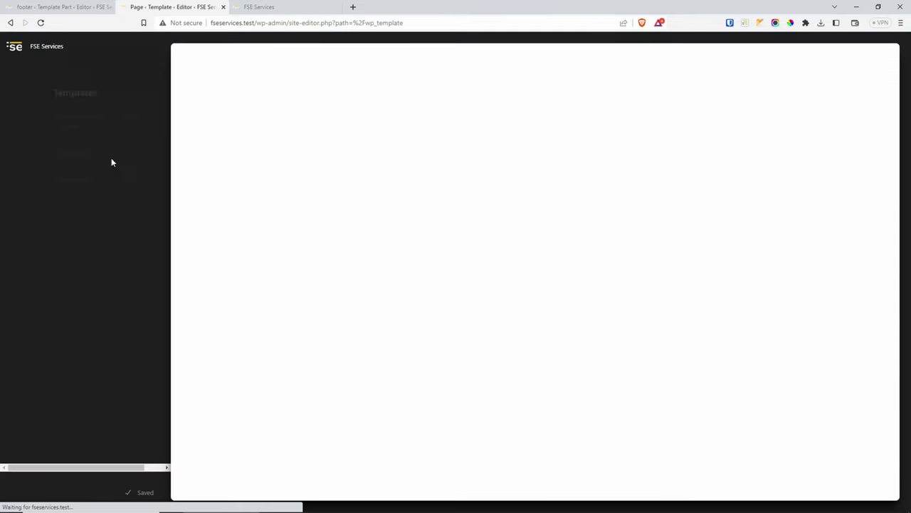
pyautogui.click(69, 173)
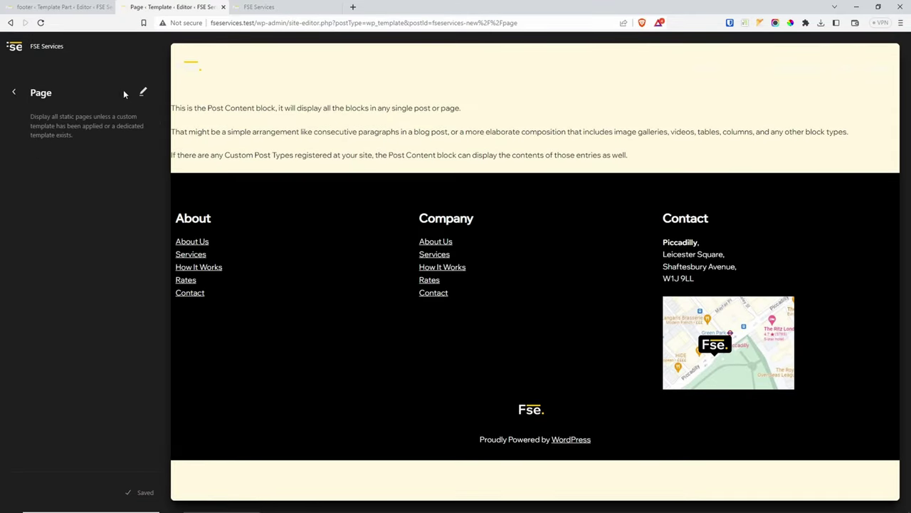
pyautogui.click(142, 95)
pyautogui.click(118, 47)
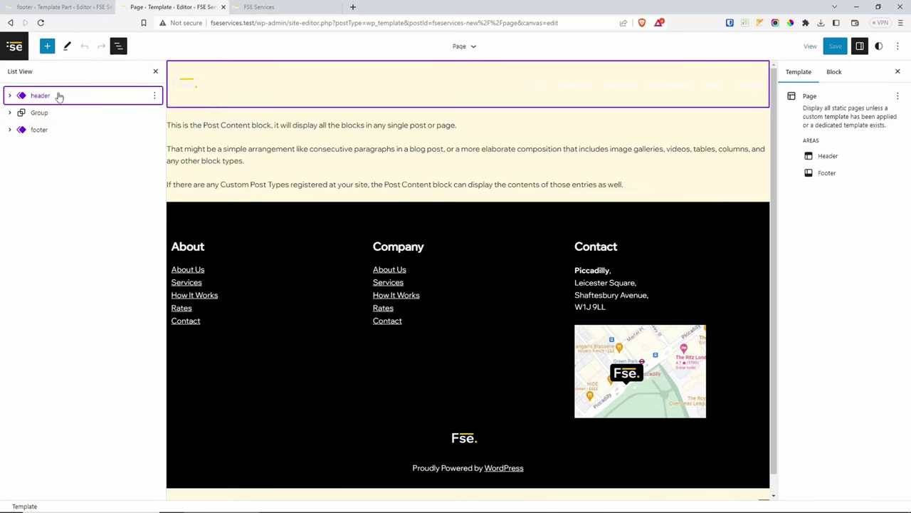
pyautogui.click(10, 113)
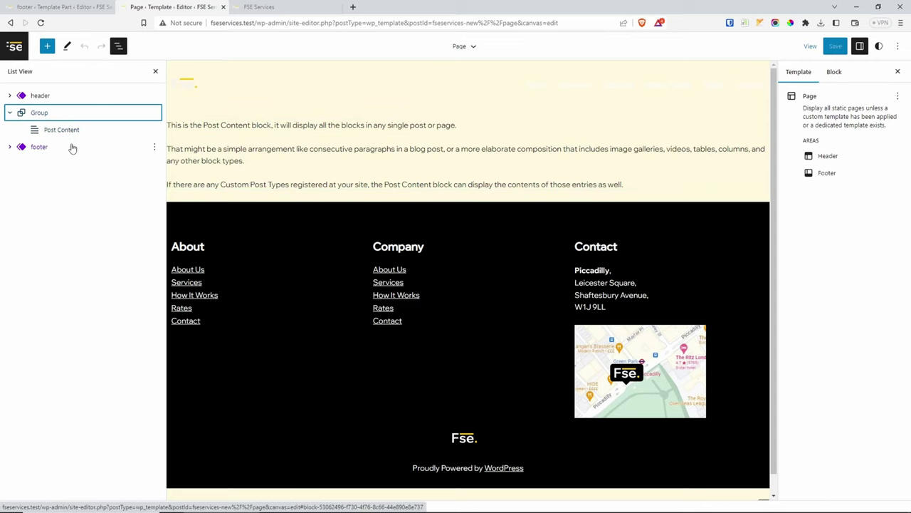
# Step: Inspect the Contact page heading on the live site, then open the Home page for editing
pyautogui.click(277, 6)
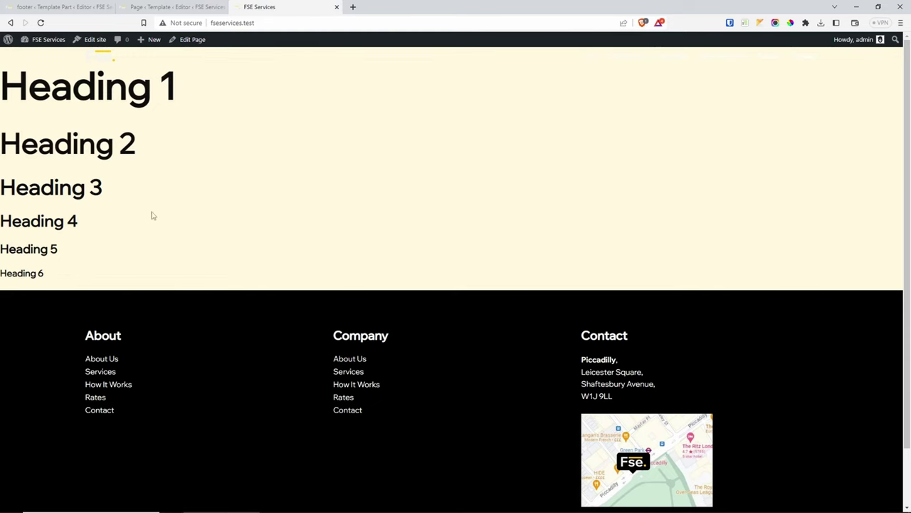
pyautogui.click(802, 62)
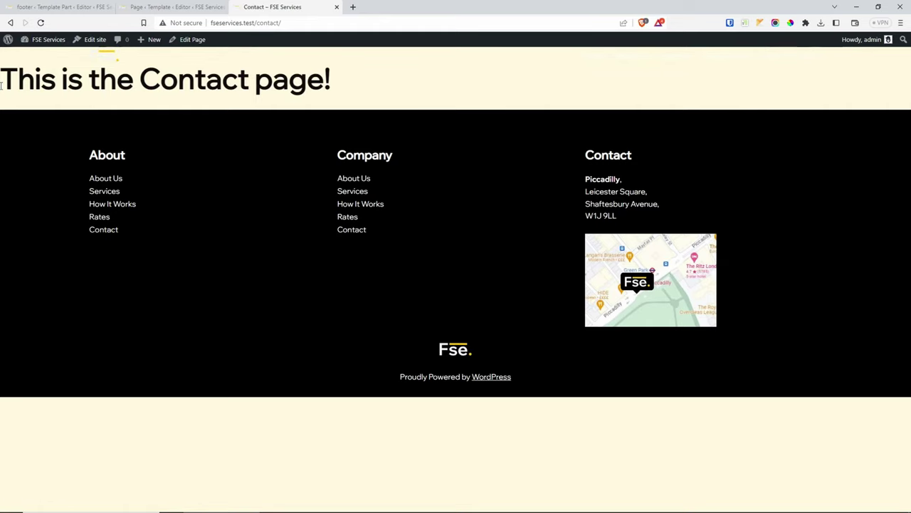
pyautogui.moveTo(1, 86); pyautogui.dragTo(365, 97)
pyautogui.click(372, 98)
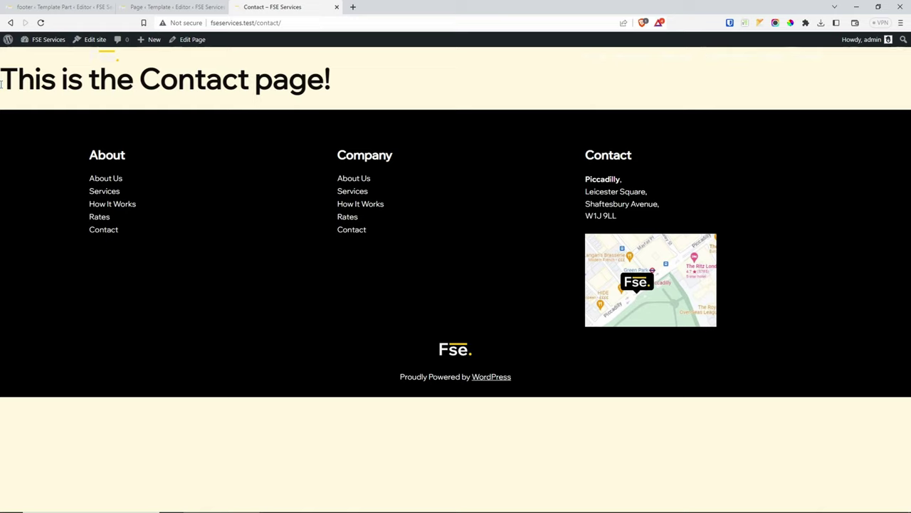
pyautogui.moveTo(1, 84); pyautogui.dragTo(595, 98)
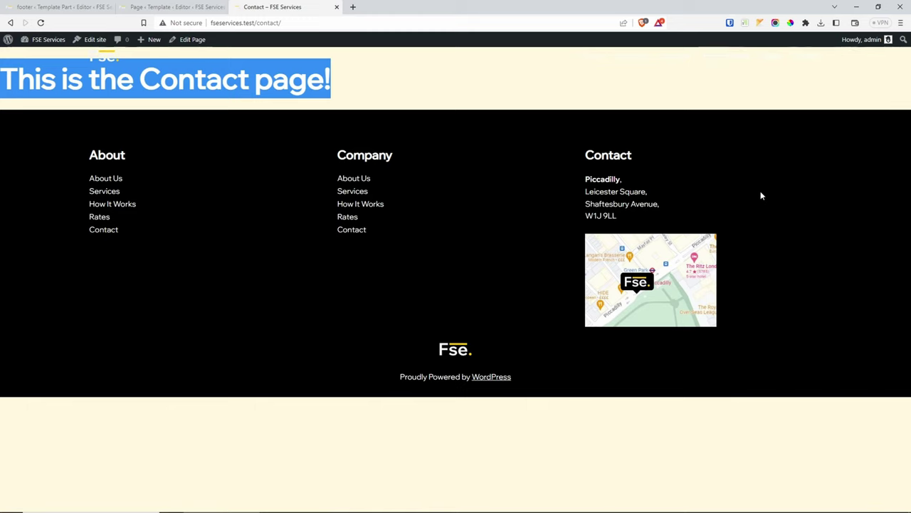
pyautogui.click(171, 8)
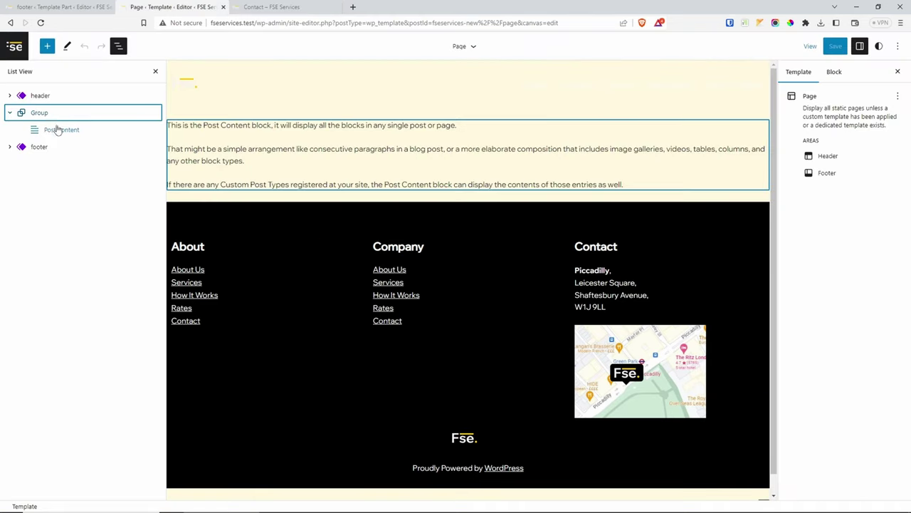
pyautogui.click(17, 115)
pyautogui.click(270, 8)
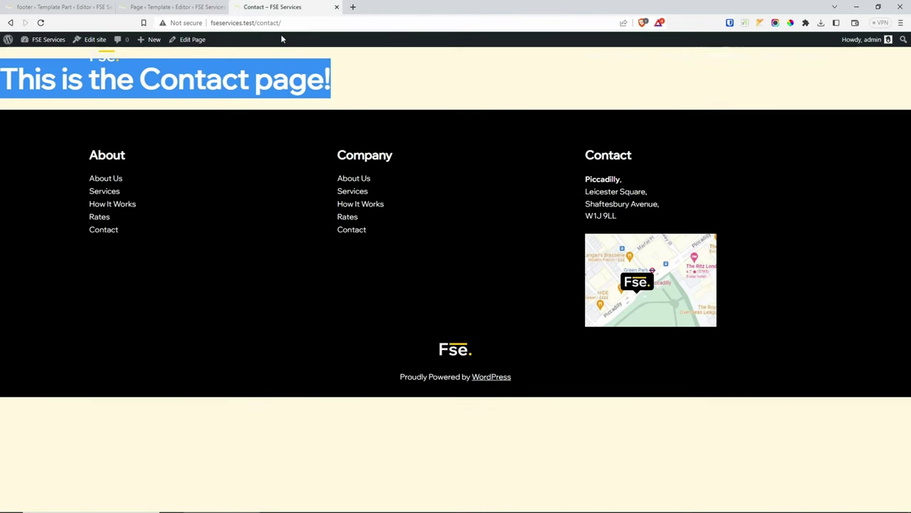
pyautogui.click(106, 61)
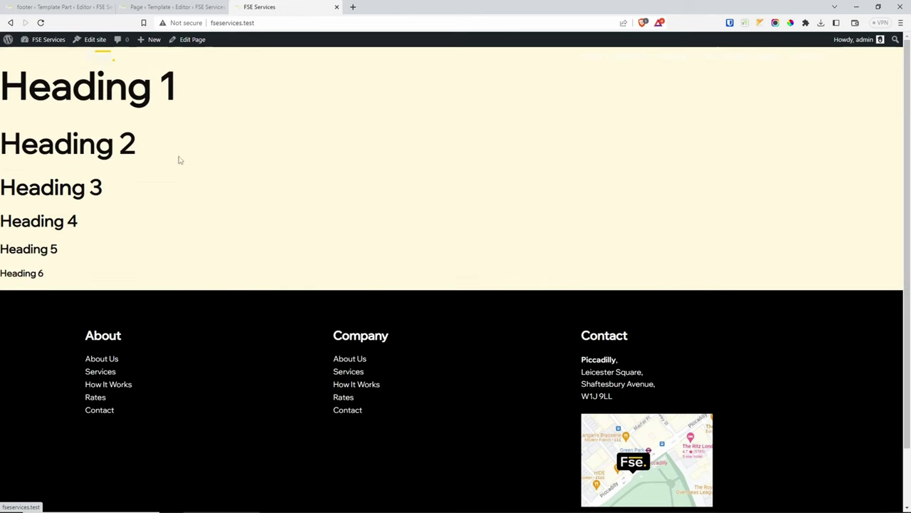
pyautogui.click(188, 39)
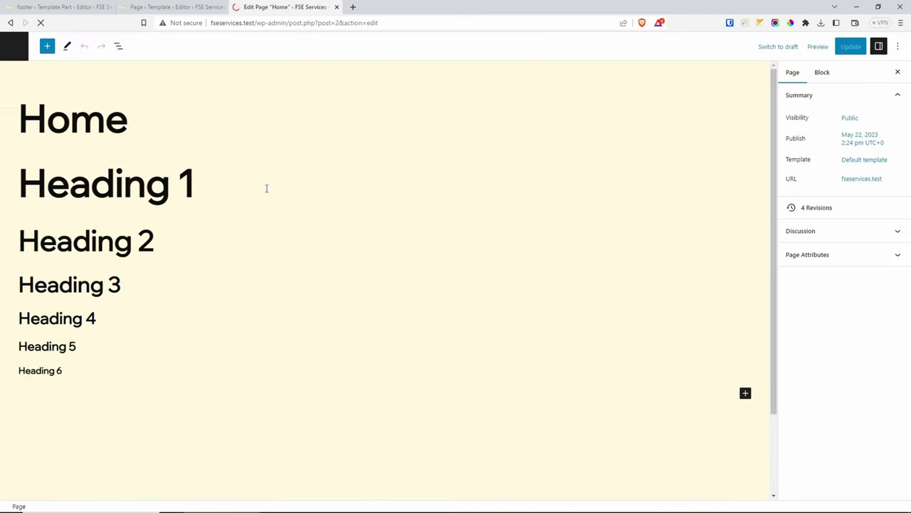
# Step: Delete the sample headings, Heading 1 to Heading 6, from the Home page
pyautogui.moveTo(89, 370); pyautogui.dragTo(18, 183)
pyautogui.press('BackSpace')
pyautogui.press('BackSpace')
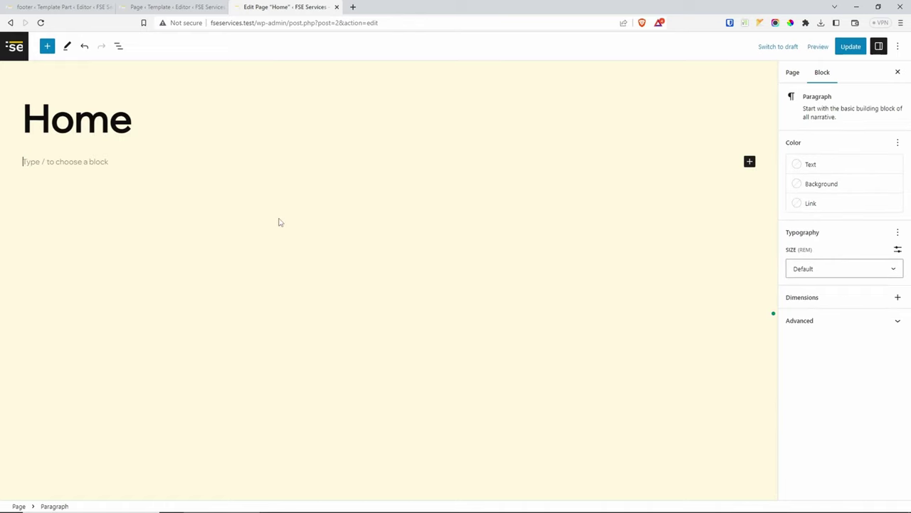
pyautogui.click(118, 47)
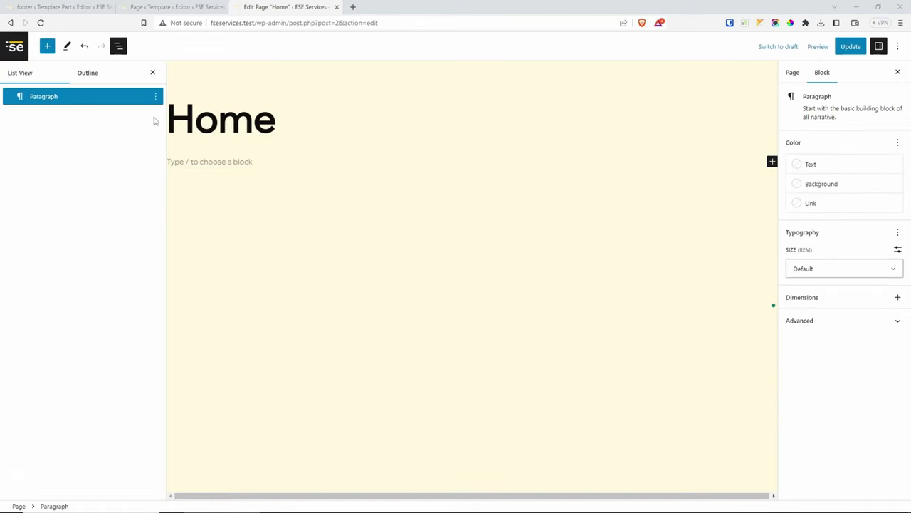
# Step: Insert a plain Group via '/g' and add a Cover block inside it
pyautogui.write('/g')
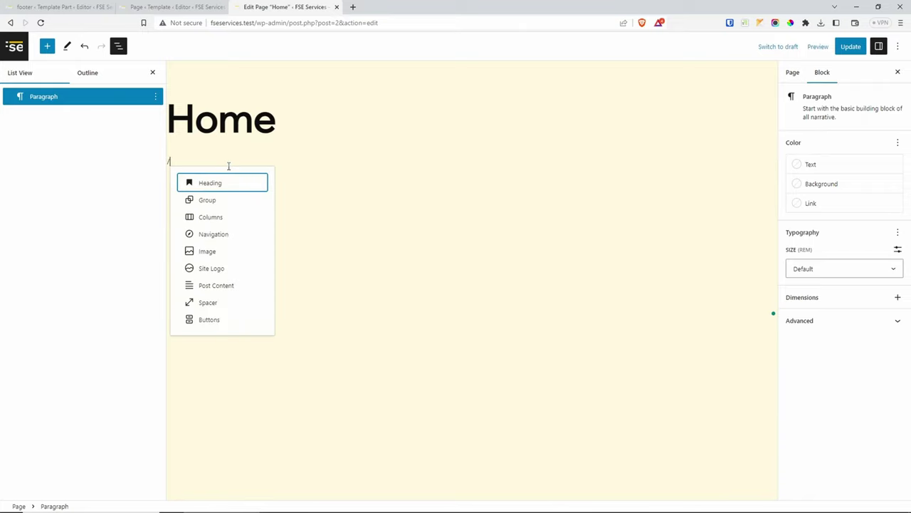
pyautogui.click(187, 200)
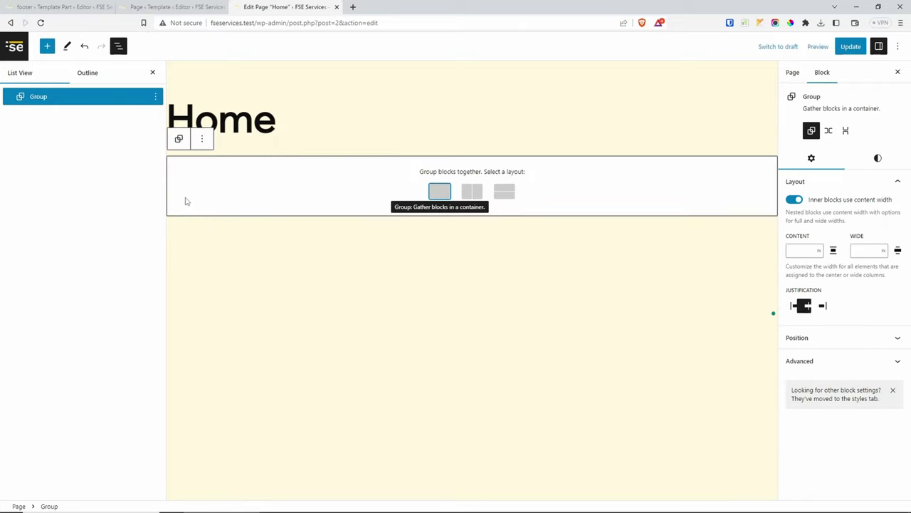
pyautogui.click(439, 192)
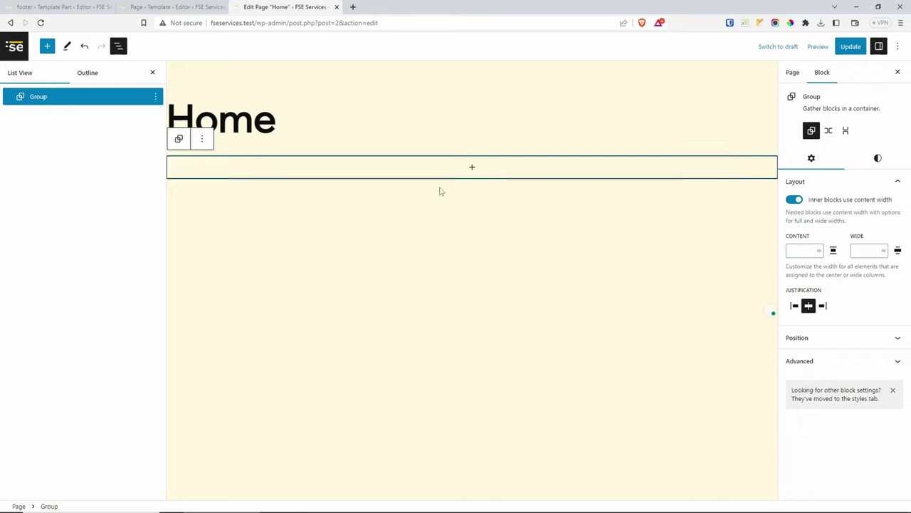
pyautogui.click(471, 167)
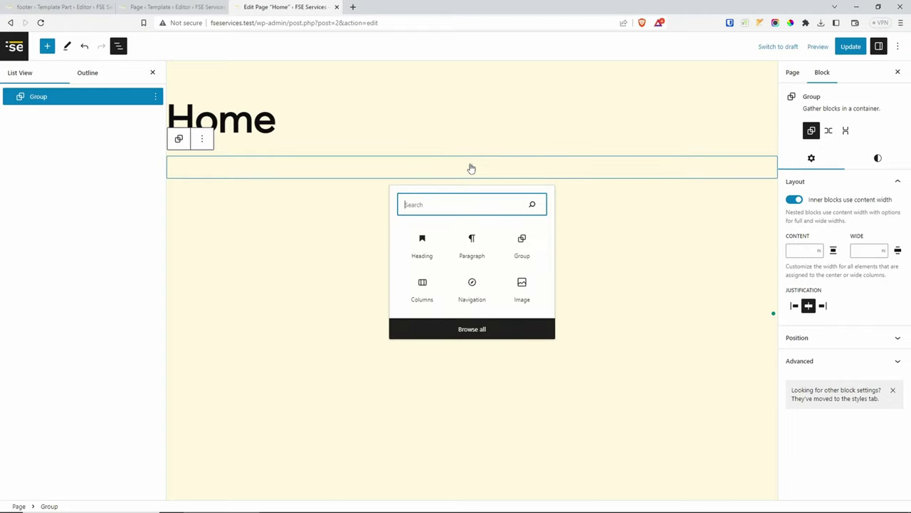
pyautogui.write('cov')
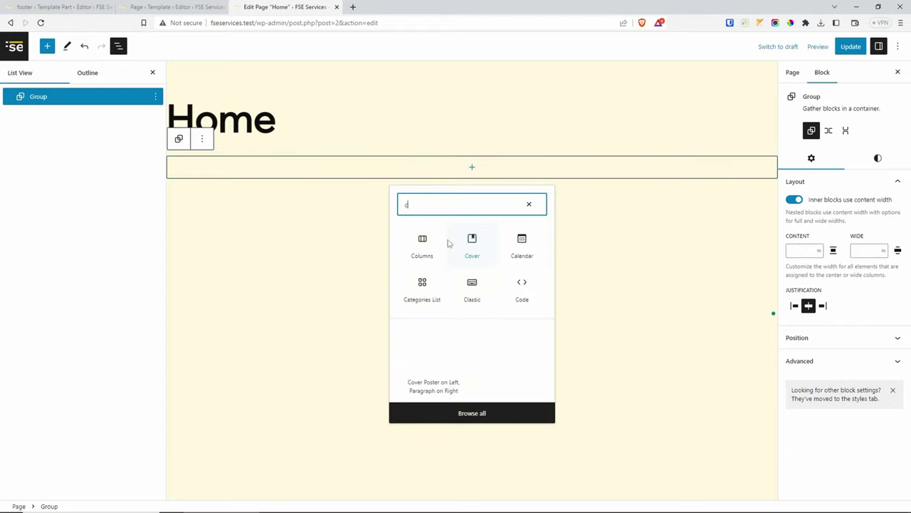
pyautogui.click(436, 245)
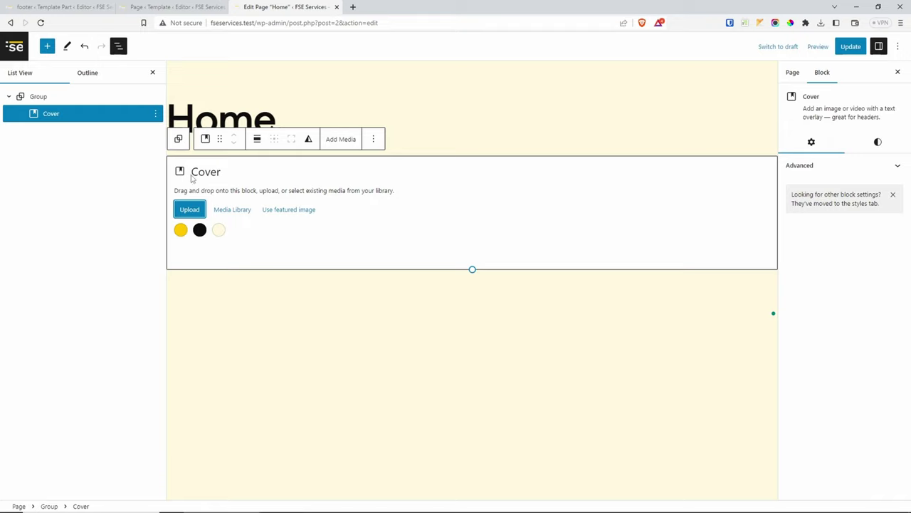
# Step: Choose hero.png from the Media Library as the Cover's background image
pyautogui.click(240, 211)
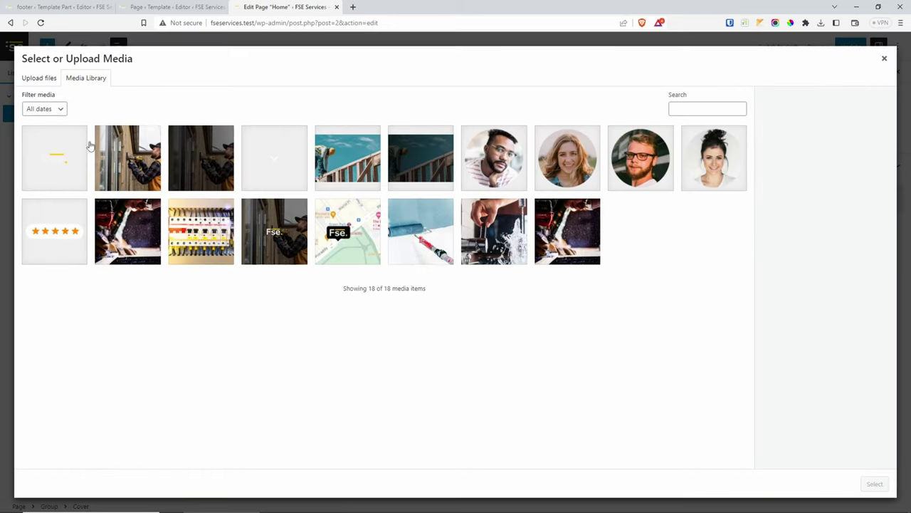
pyautogui.click(132, 174)
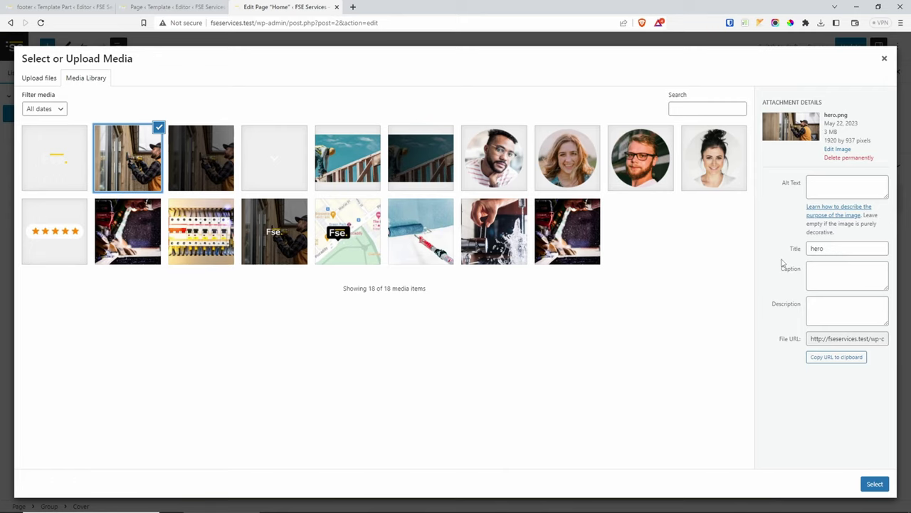
pyautogui.click(874, 485)
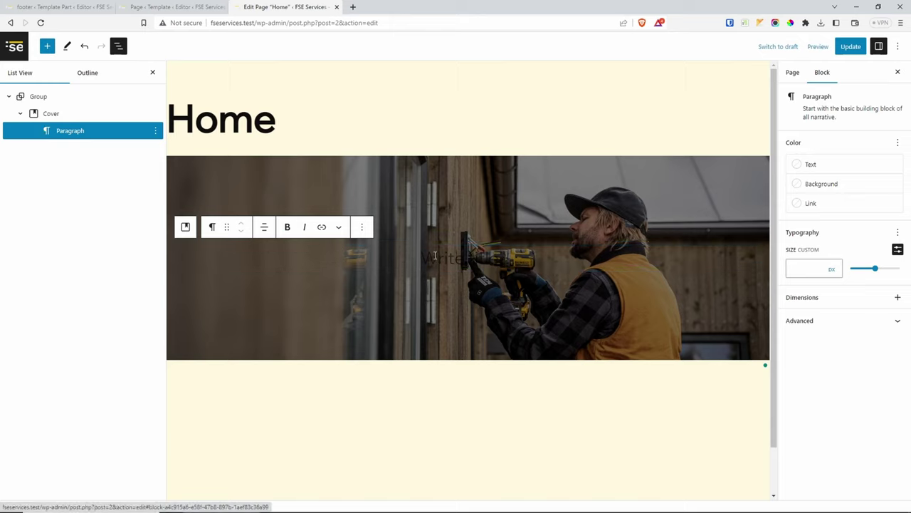
# Step: Remove the stray '/cat' text from the Cover's paragraph
pyautogui.write('/cat')
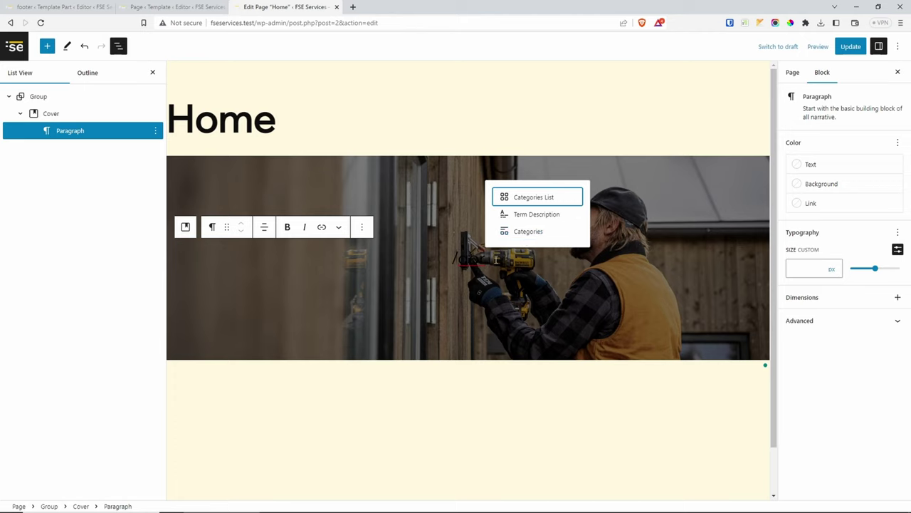
pyautogui.doubleClick(470, 264)
pyautogui.press('BackSpace')
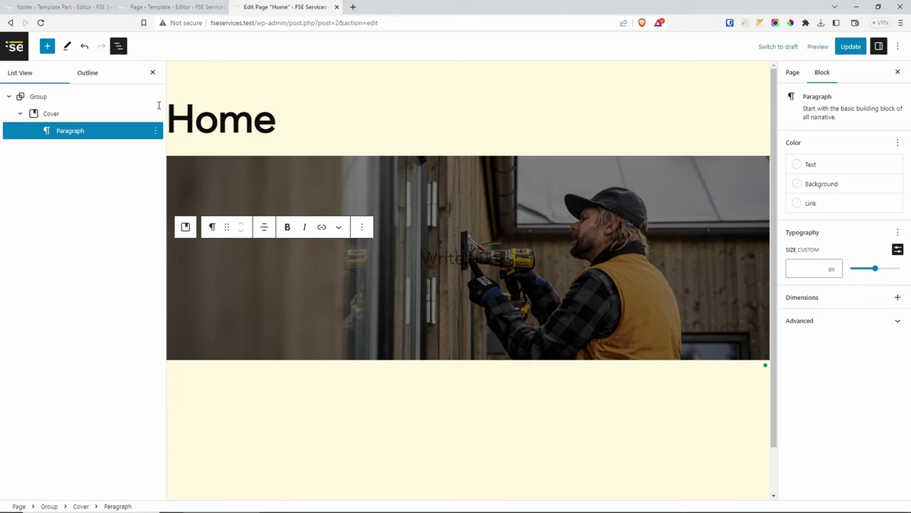
# Step: Drop a plain Group into the Cover and move the paragraph inside it via List View
pyautogui.click(47, 46)
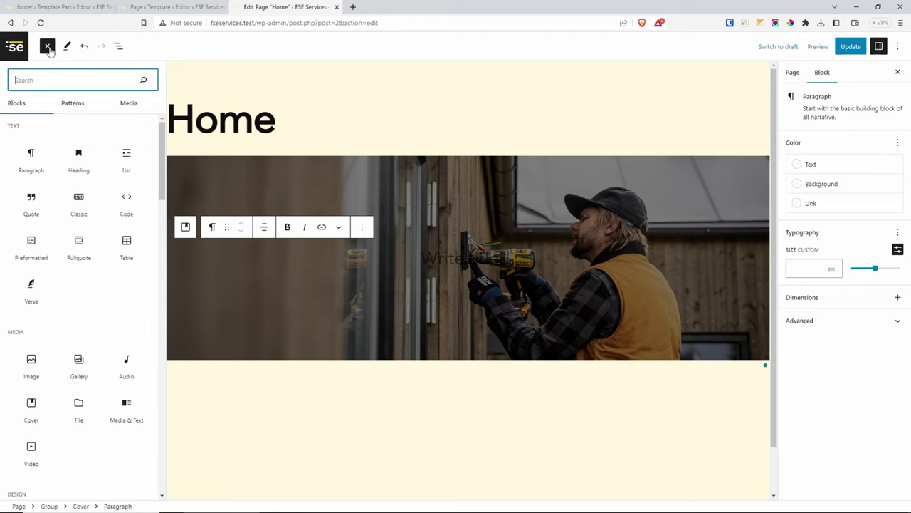
pyautogui.write('gro')
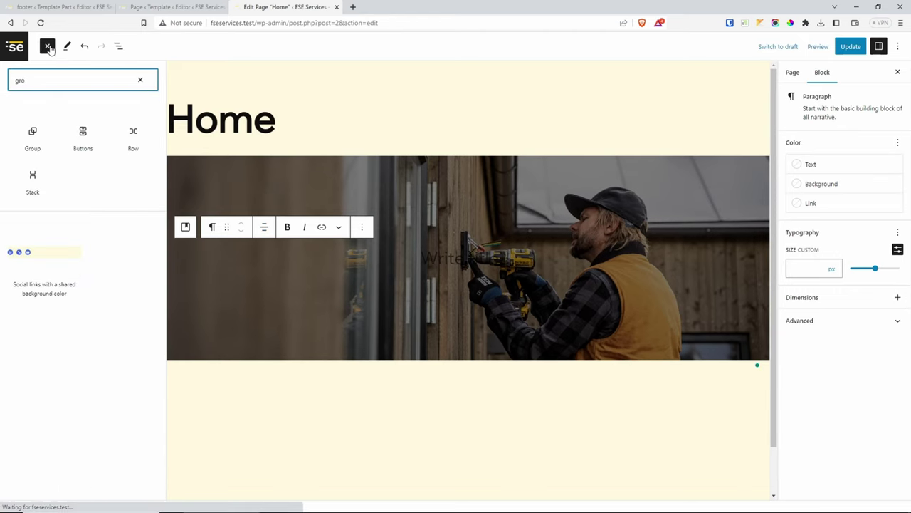
pyautogui.moveTo(23, 125); pyautogui.dragTo(463, 254)
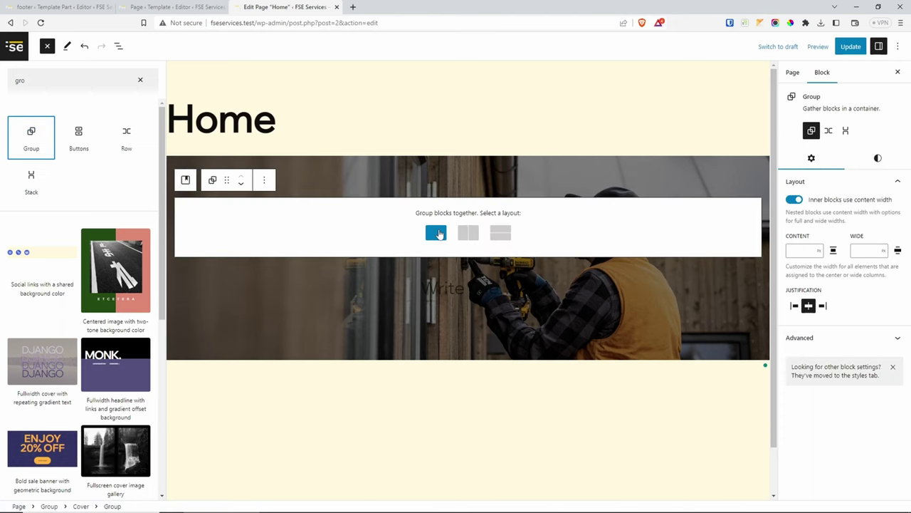
pyautogui.click(353, 233)
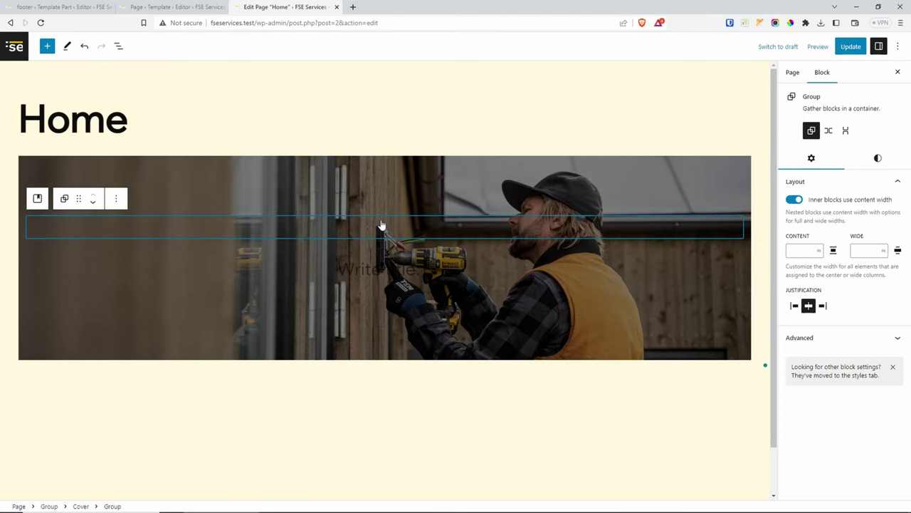
pyautogui.click(119, 45)
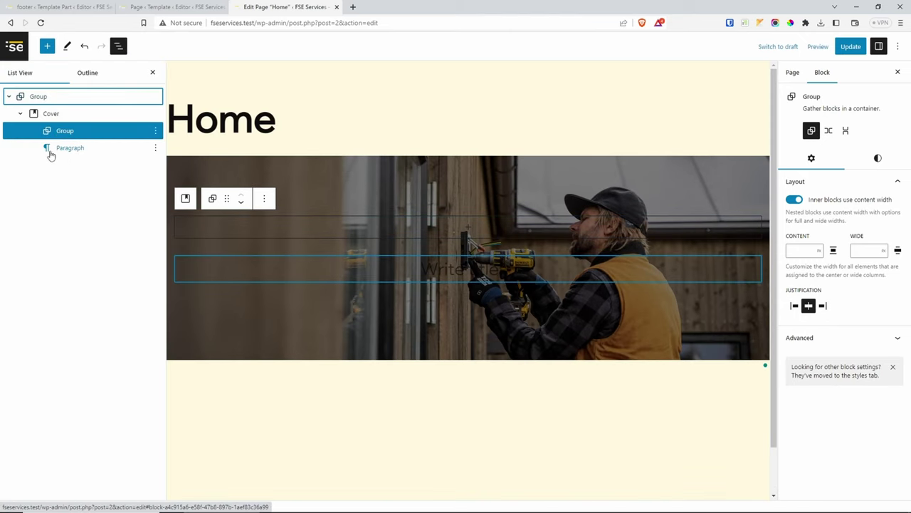
pyautogui.moveTo(54, 148); pyautogui.dragTo(95, 136)
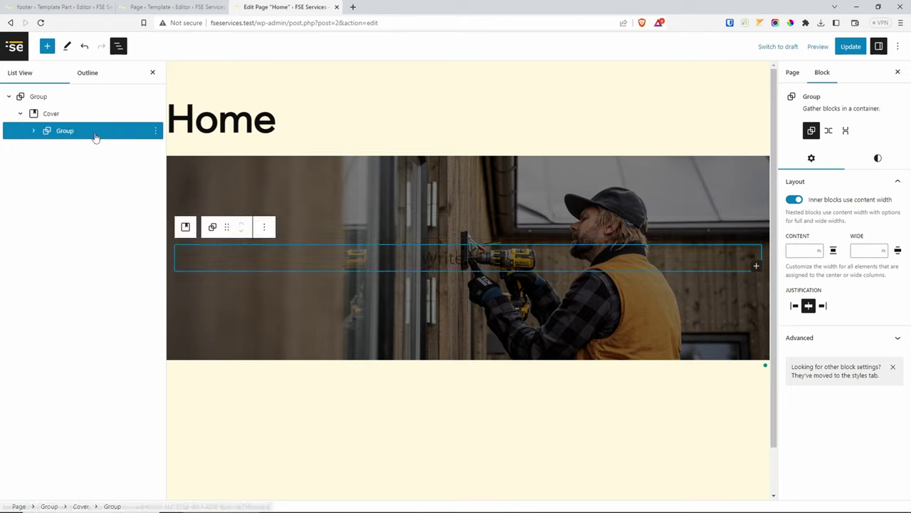
# Step: Paste 'Local repair and maintenance services', convert it to an H1 heading, and update the page
pyautogui.click(481, 261)
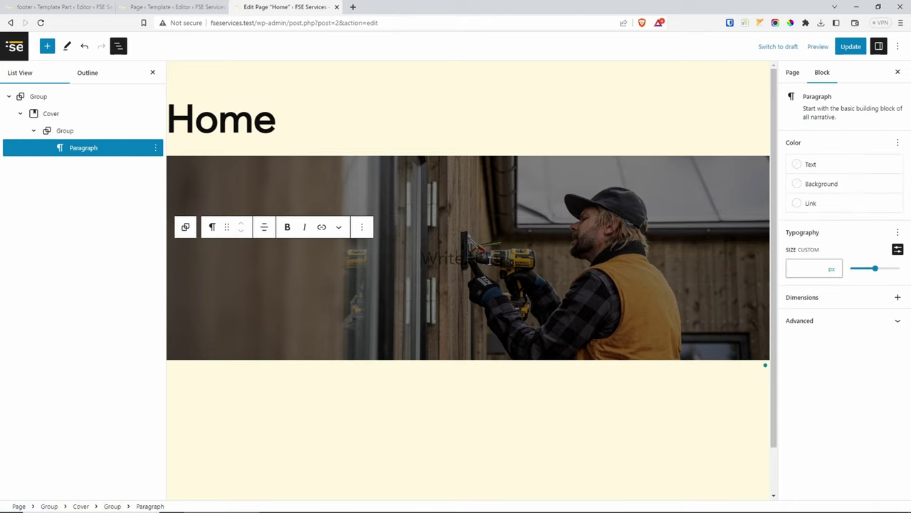
pyautogui.write('Local repair and maintenance services')
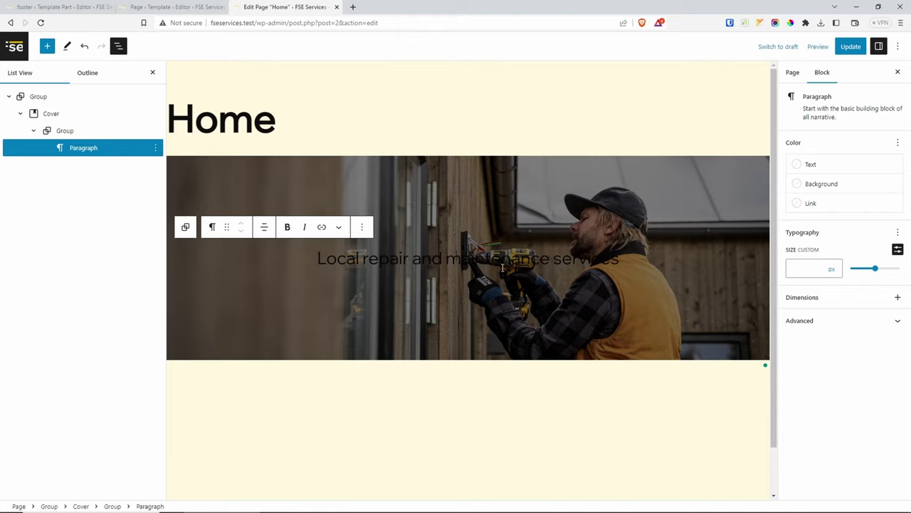
pyautogui.moveTo(623, 261); pyautogui.dragTo(302, 263)
pyautogui.click(211, 226)
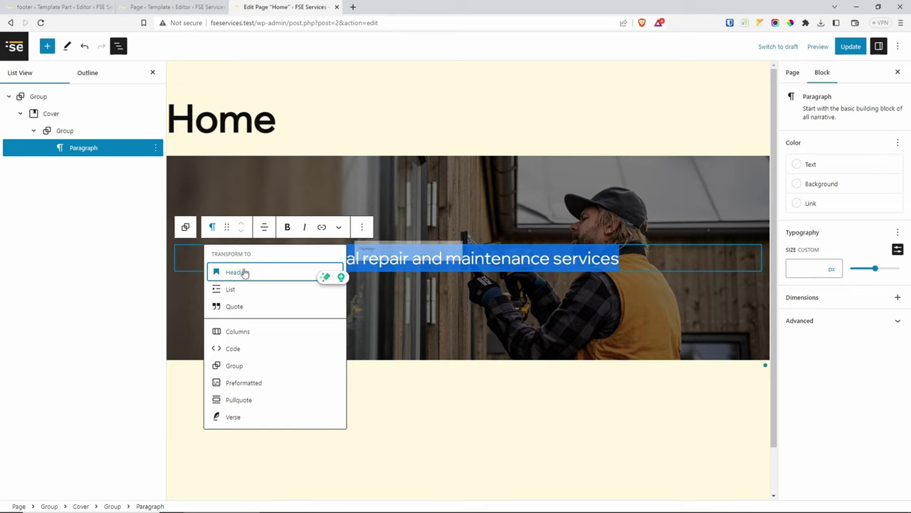
pyautogui.click(256, 273)
pyautogui.click(281, 229)
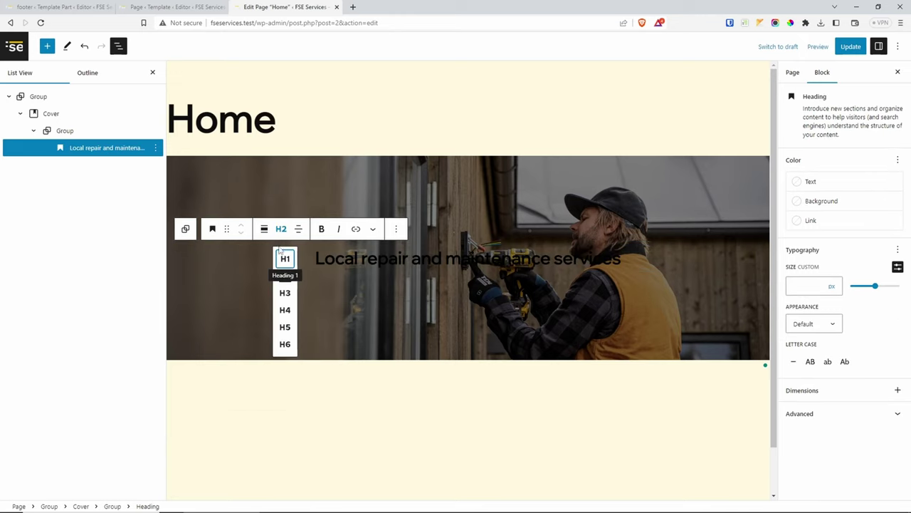
pyautogui.click(286, 258)
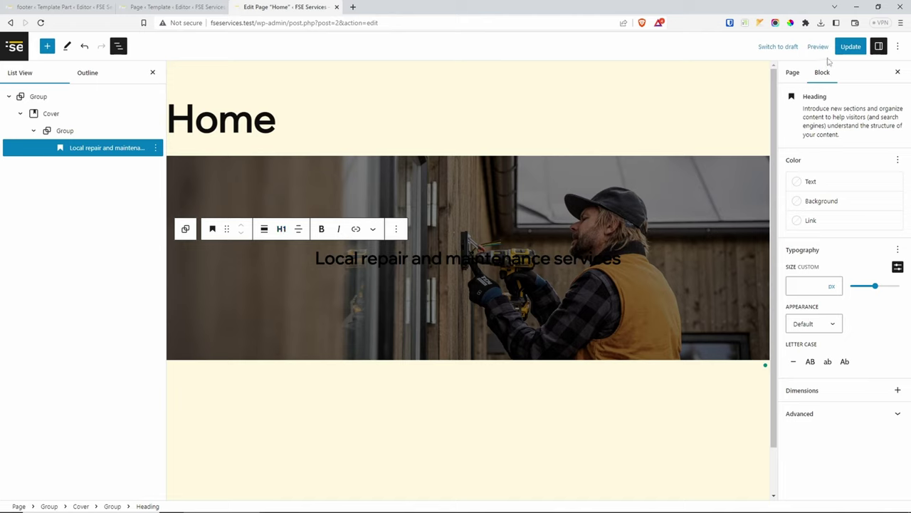
pyautogui.click(850, 47)
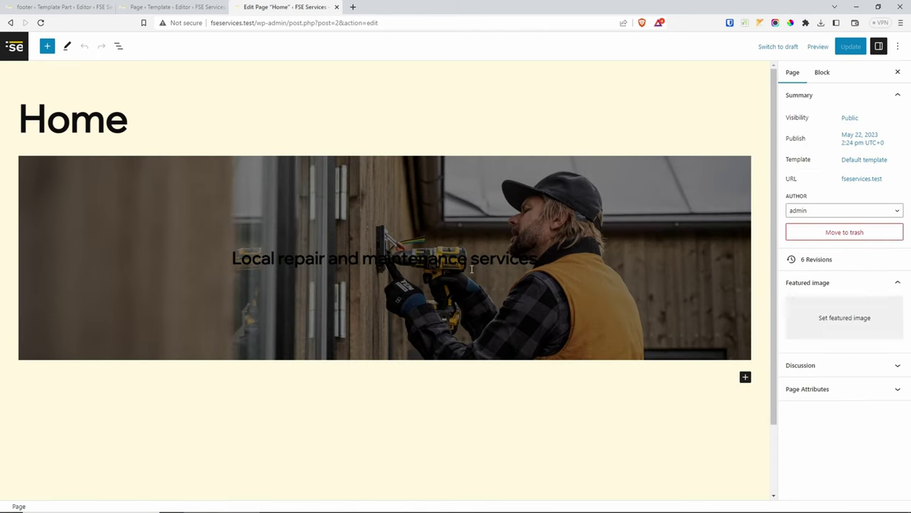
# Step: Reset the headline's typography to defaults, keeping H1, and update the page
pyautogui.click(488, 266)
pyautogui.moveTo(534, 262); pyautogui.dragTo(229, 259)
pyautogui.click(140, 236)
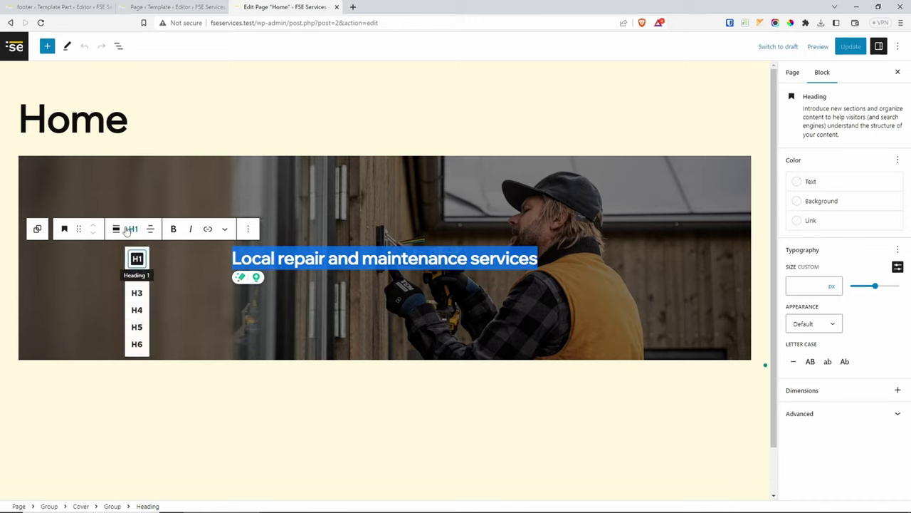
pyautogui.click(135, 258)
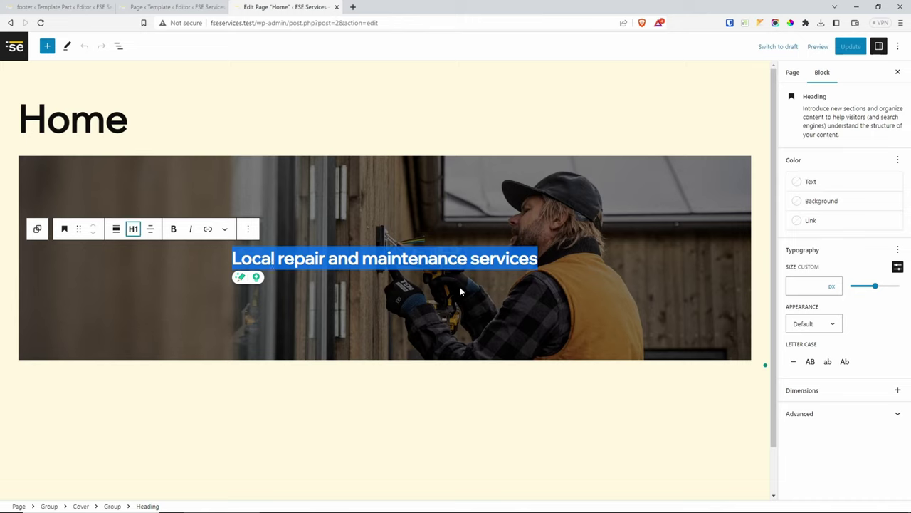
pyautogui.click(898, 268)
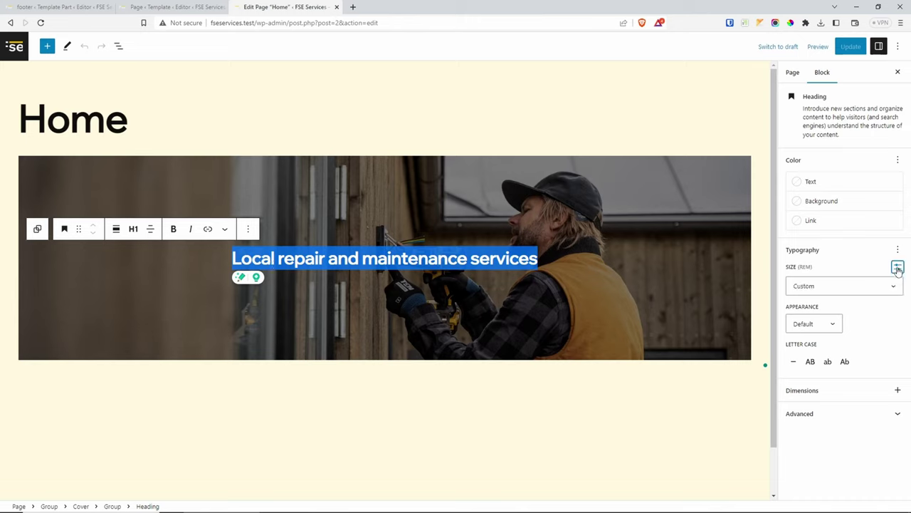
pyautogui.click(898, 249)
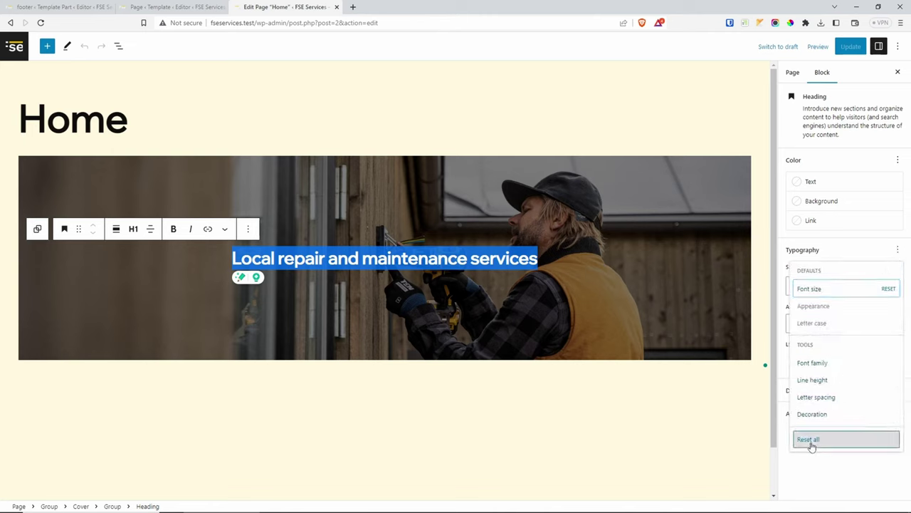
pyautogui.click(810, 439)
pyautogui.click(851, 46)
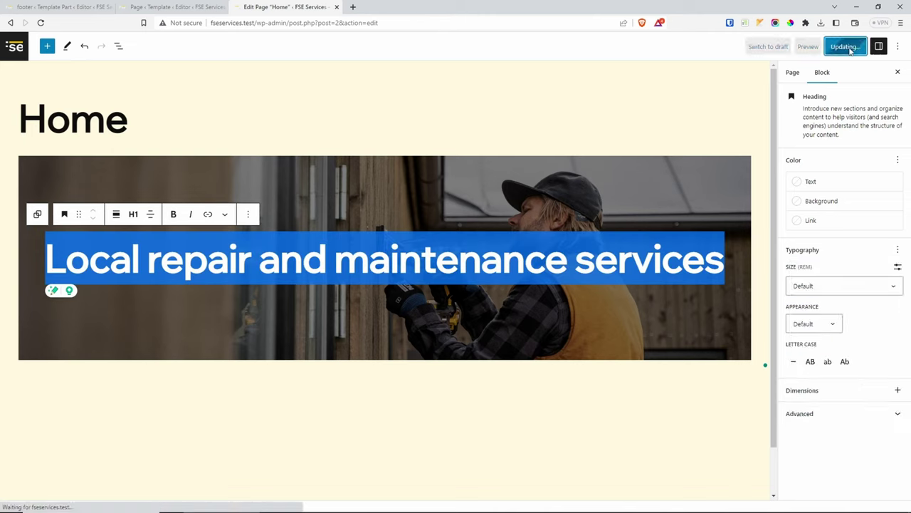
# Step: Set the headline's font weight to Regular
pyautogui.click(720, 264)
pyautogui.moveTo(720, 264); pyautogui.dragTo(35, 257)
pyautogui.click(838, 322)
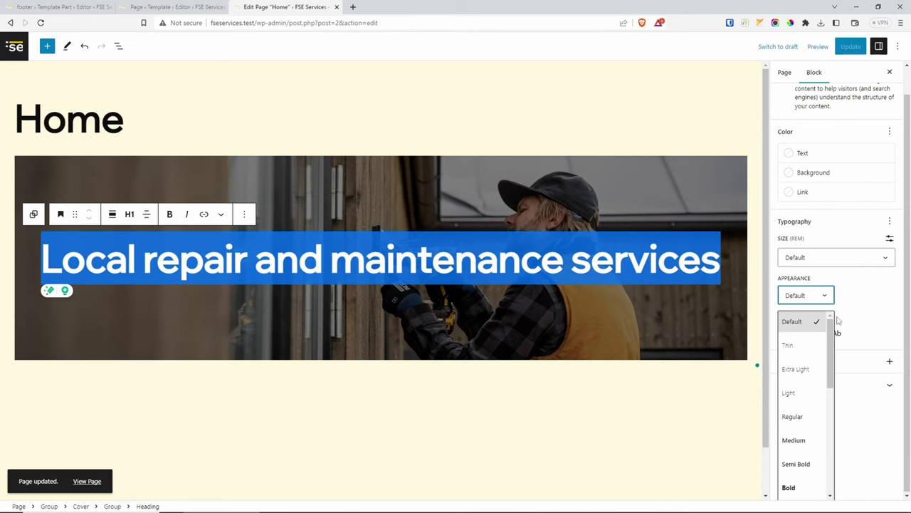
pyautogui.click(805, 418)
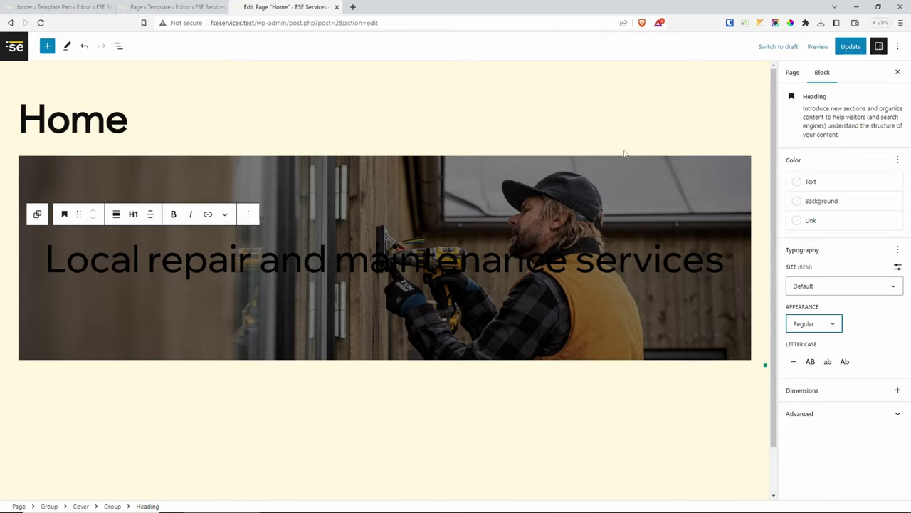
pyautogui.click(218, 171)
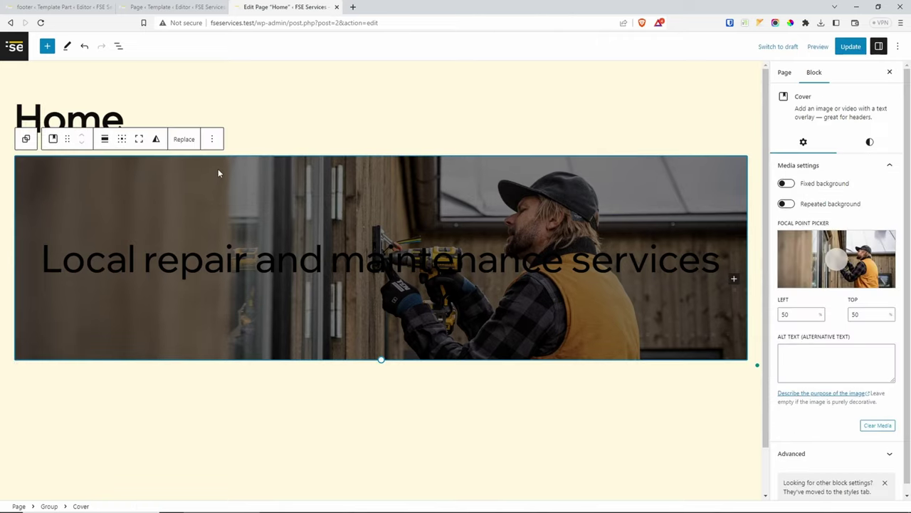
# Step: In the cover's Styles settings, switch the overlay from a solid colour to a gradient
pyautogui.click(877, 142)
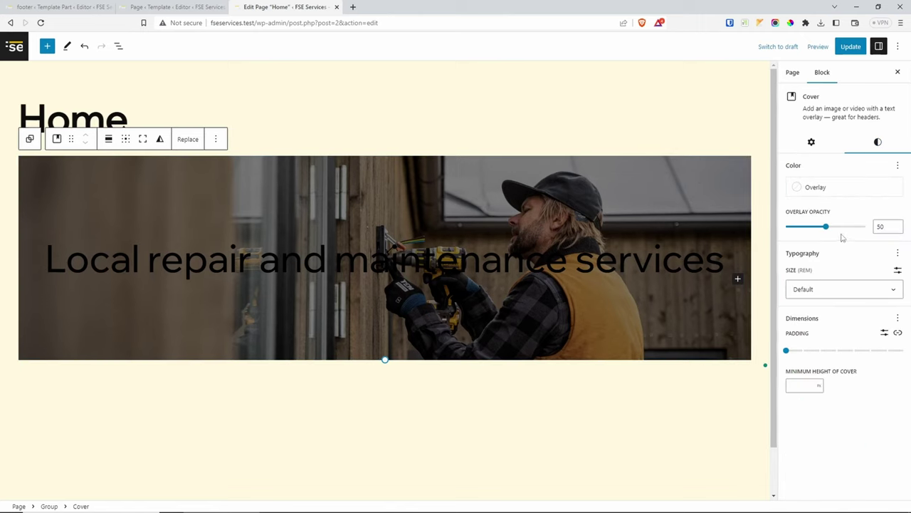
pyautogui.moveTo(826, 226); pyautogui.dragTo(837, 228)
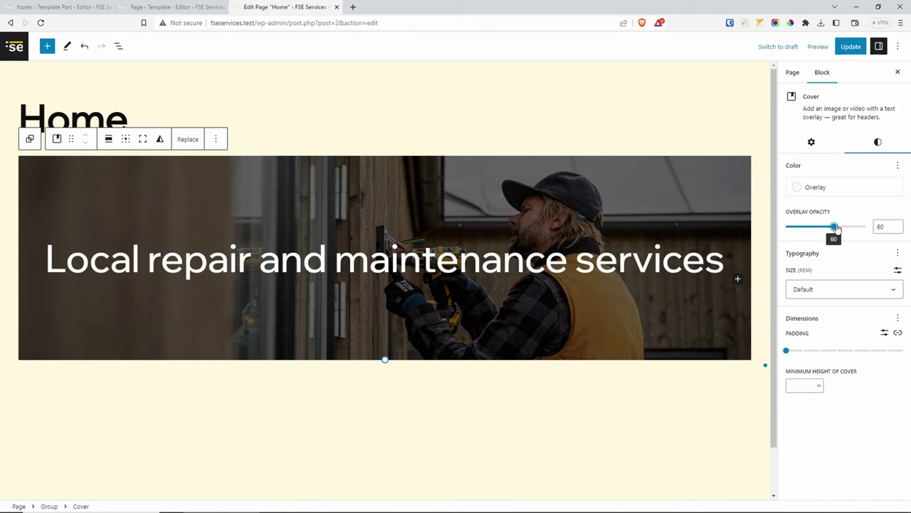
pyautogui.click(822, 186)
pyautogui.click(692, 189)
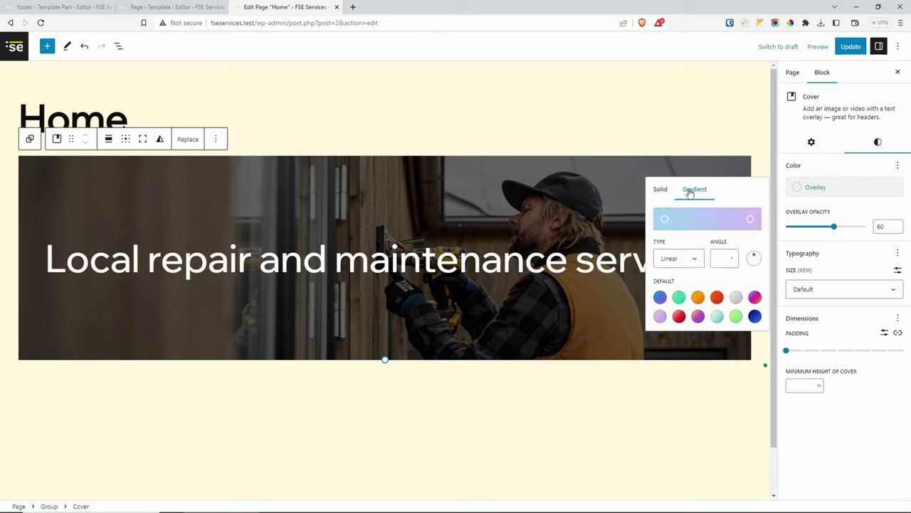
# Step: Set both gradient colour stops to near-black
pyautogui.click(664, 218)
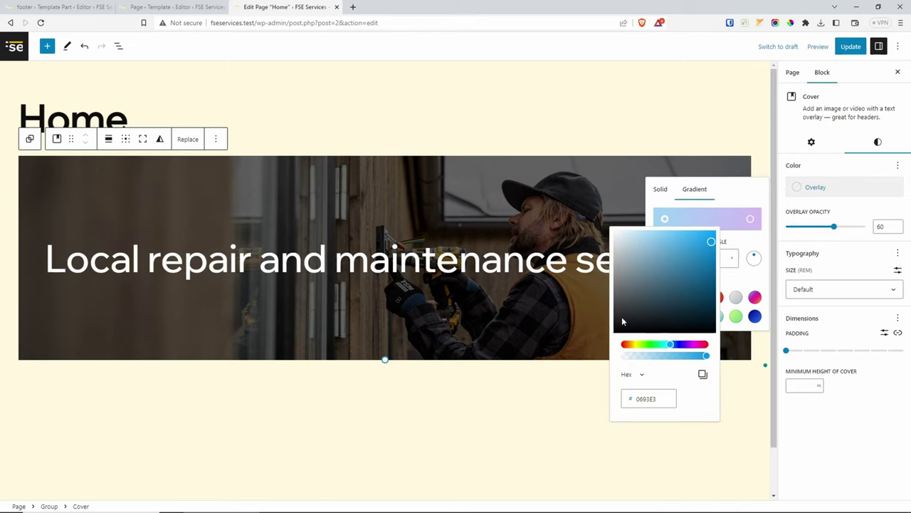
pyautogui.moveTo(622, 317); pyautogui.dragTo(598, 325)
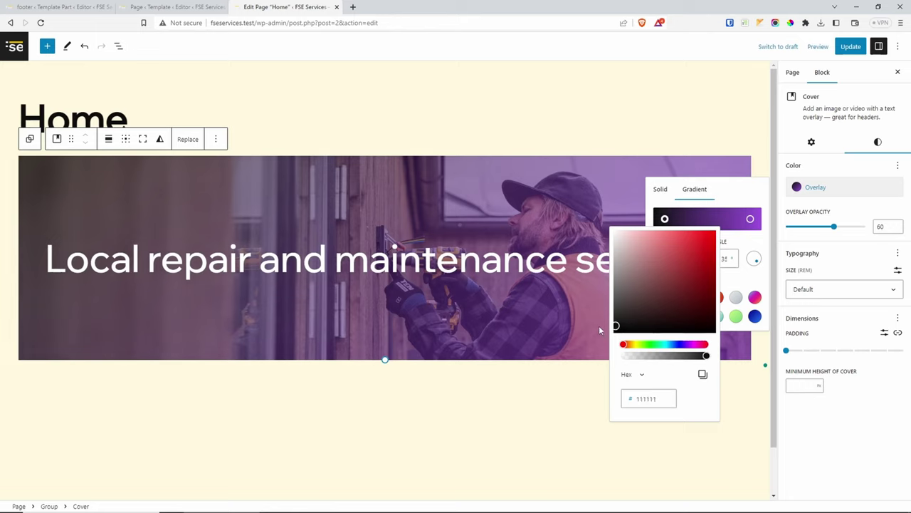
pyautogui.click(751, 219)
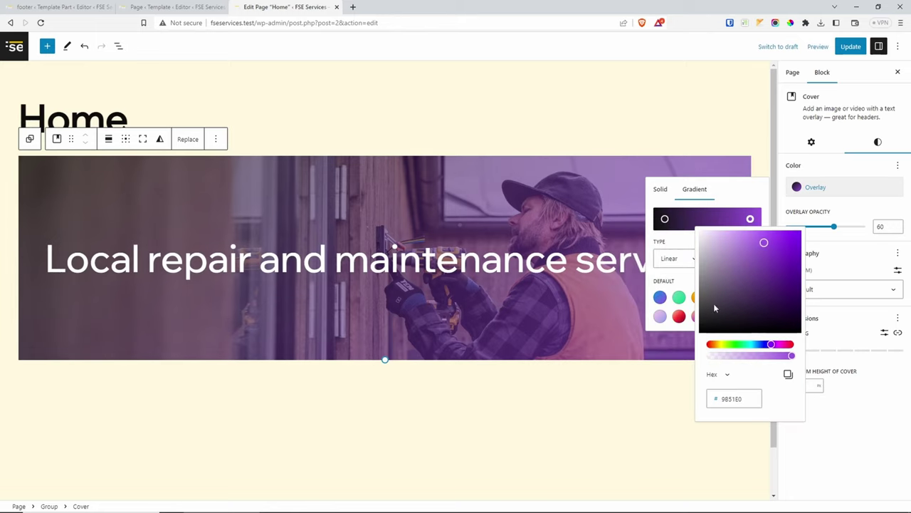
pyautogui.moveTo(711, 309); pyautogui.dragTo(680, 331)
pyautogui.click(736, 193)
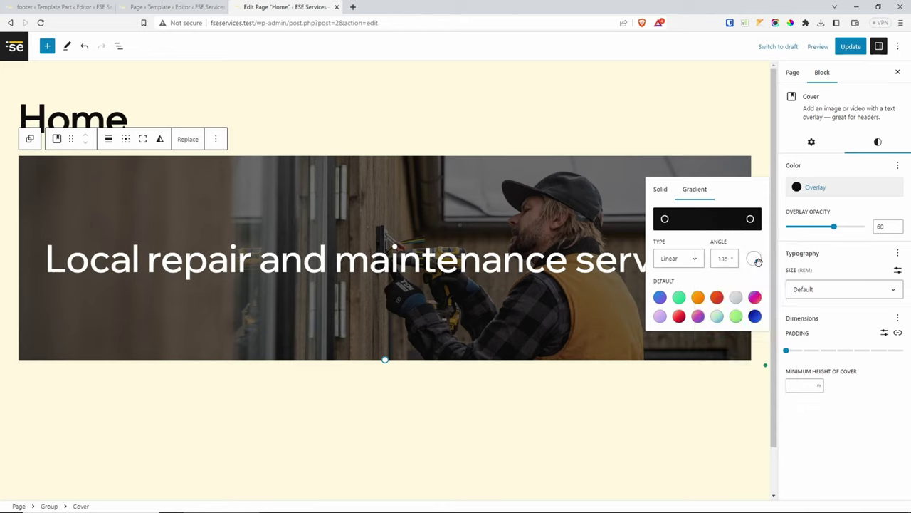
pyautogui.click(773, 263)
# Step: Set the gradient angle to 90°, make the end stop partly transparent, and raise overlay opacity to 100
pyautogui.click(833, 189)
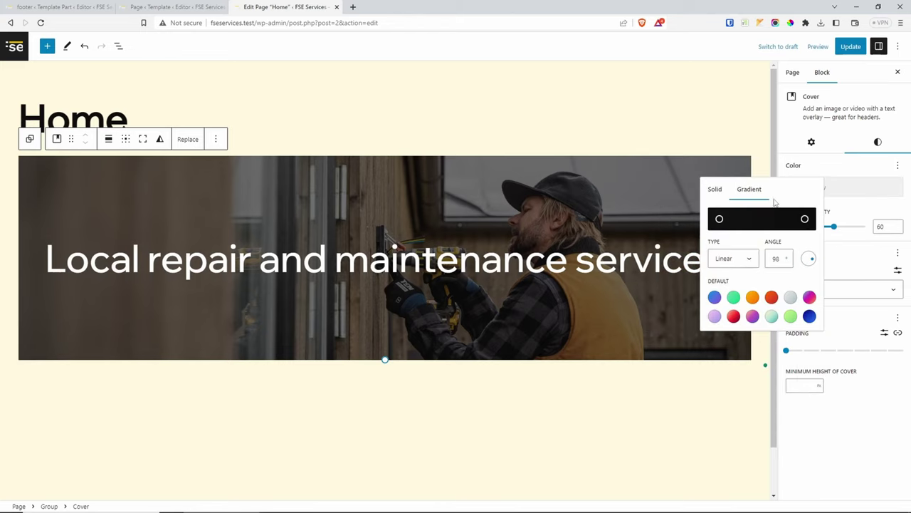
pyautogui.moveTo(810, 261); pyautogui.dragTo(827, 261)
pyautogui.click(806, 220)
pyautogui.moveTo(843, 356); pyautogui.dragTo(791, 360)
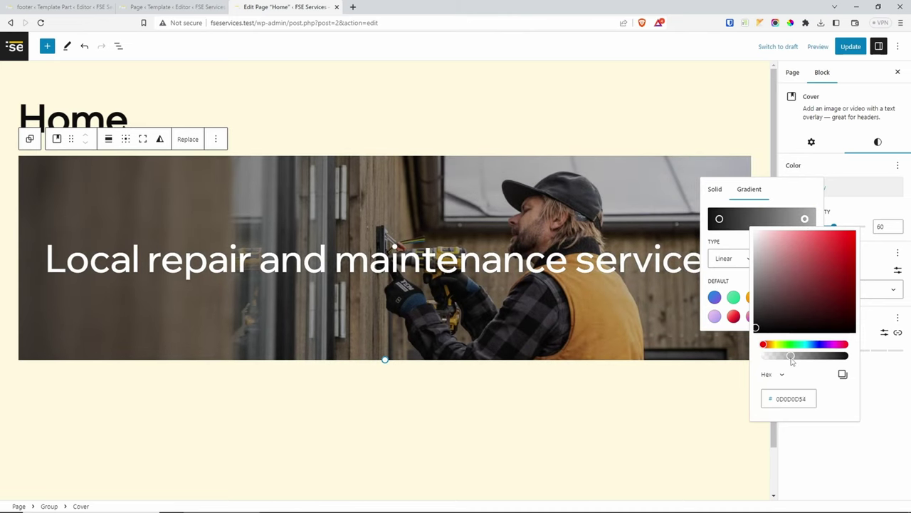
pyautogui.click(720, 220)
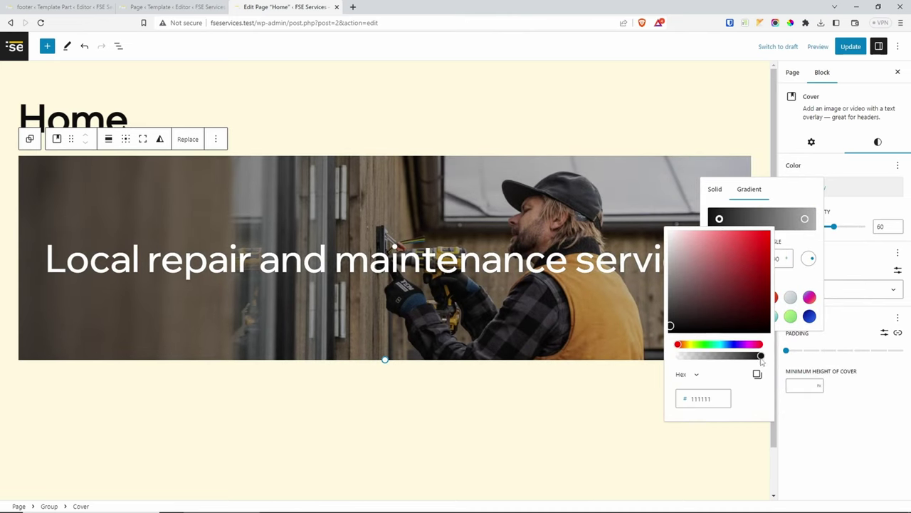
pyautogui.click(845, 216)
pyautogui.moveTo(835, 227); pyautogui.dragTo(867, 229)
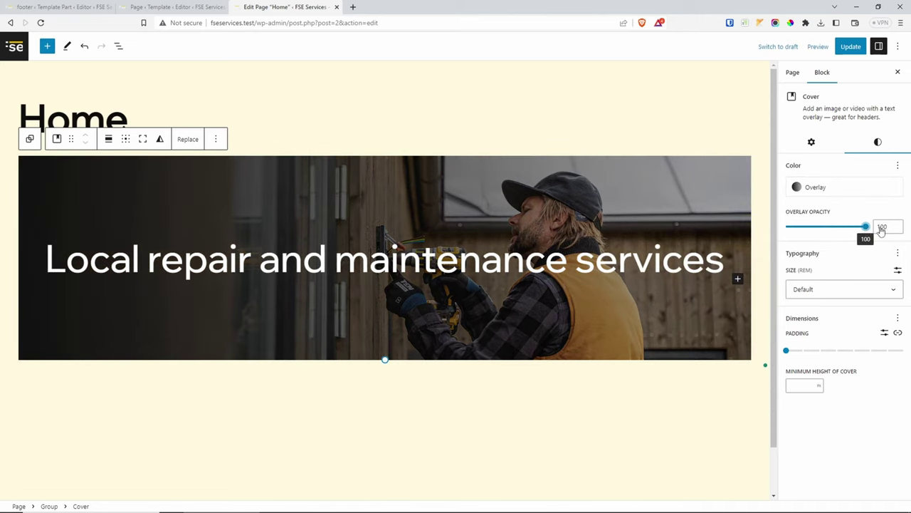
pyautogui.click(719, 276)
pyautogui.click(417, 291)
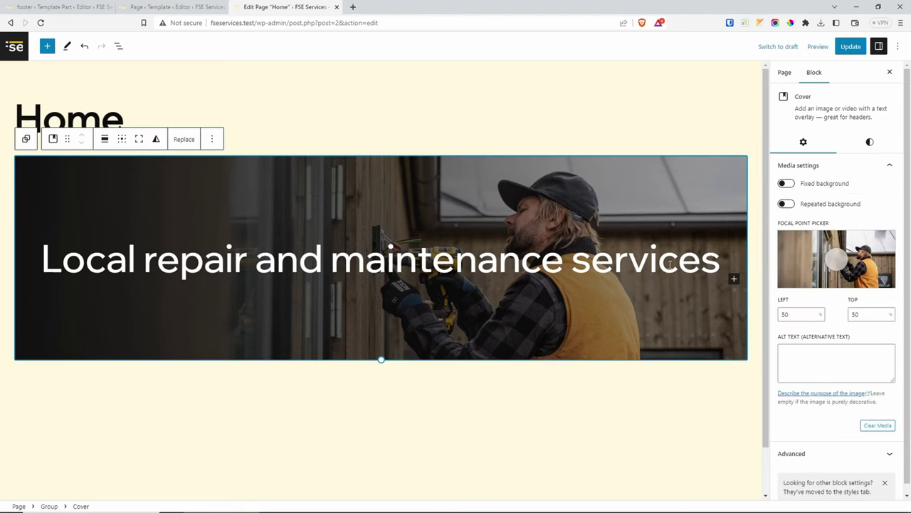
# Step: Paste the subtitle as a centred paragraph below the H1 headline
pyautogui.click(719, 262)
pyautogui.press('Return')
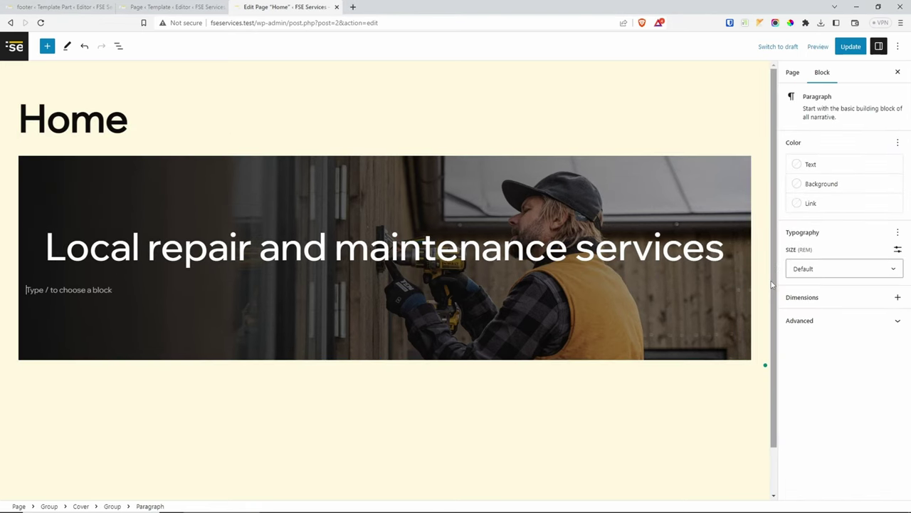
pyautogui.write('Expert Services for All Your Repair and Maintenance Needs. Schedule an Appointment Today and Let Us Bring Comfort and Functionality Back to Your Home!')
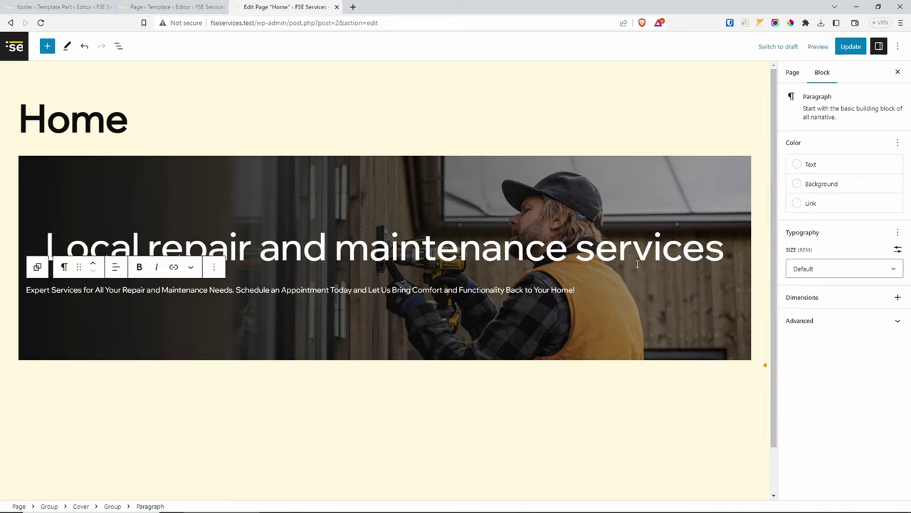
pyautogui.click(115, 266)
pyautogui.click(152, 314)
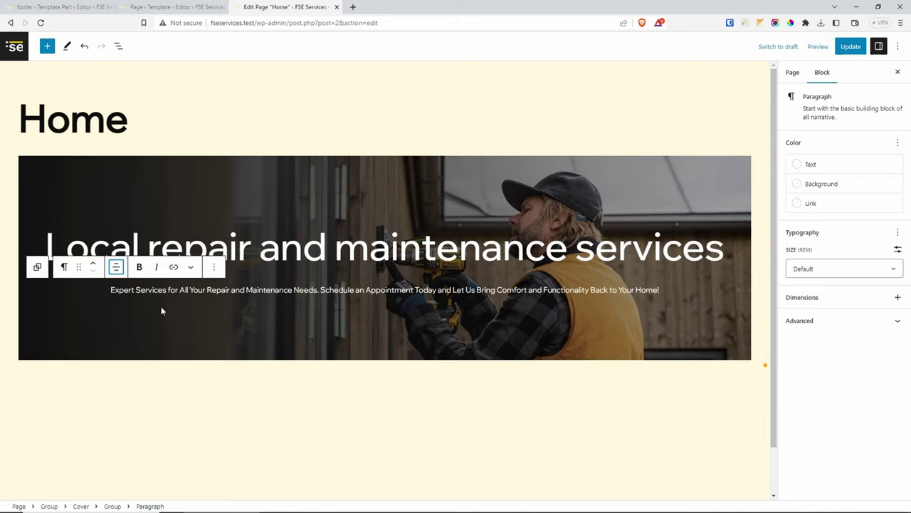
pyautogui.click(293, 251)
pyautogui.click(150, 202)
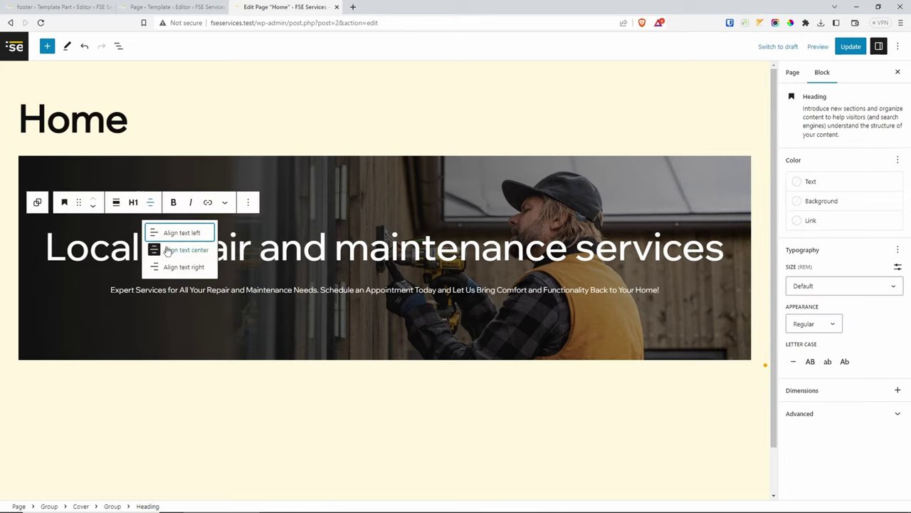
# Step: Add a REQUEST BOOKING button linked to the Contact page, centred in the cover
pyautogui.click(453, 293)
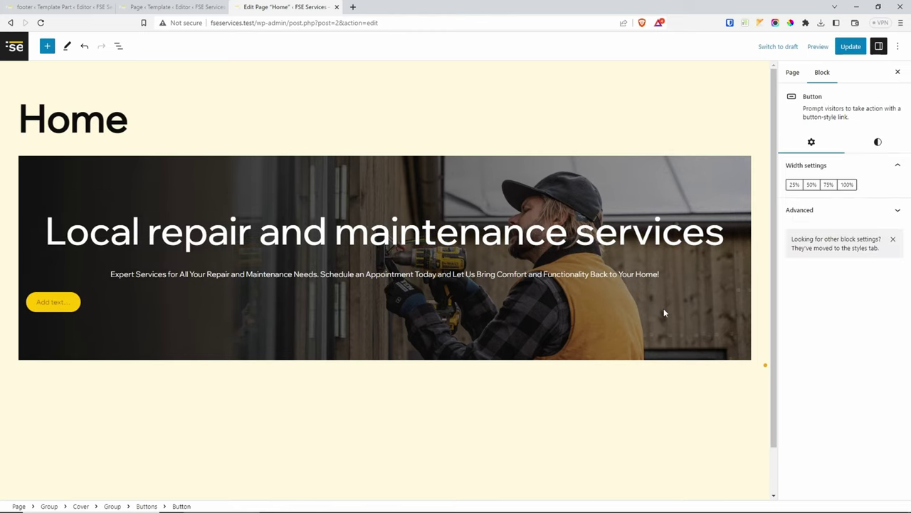
pyautogui.write('REQUEST BOOK')
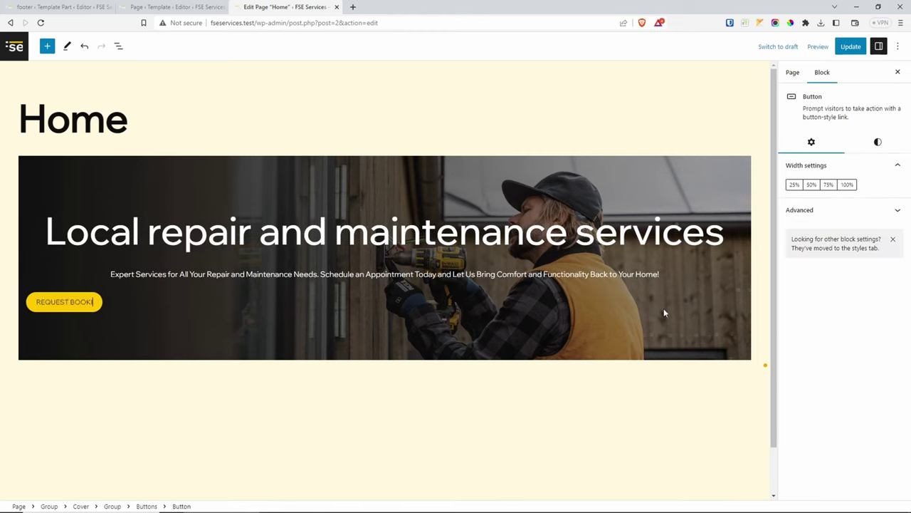
pyautogui.write('ING')
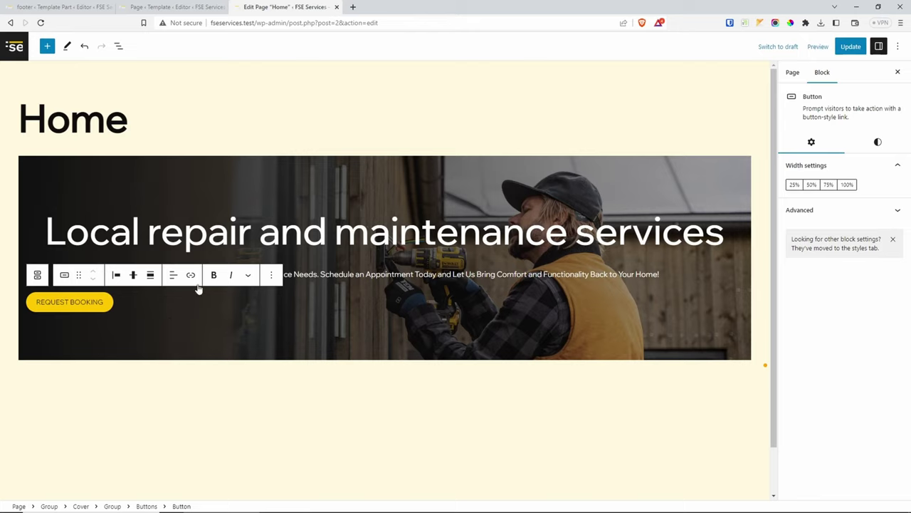
pyautogui.click(190, 275)
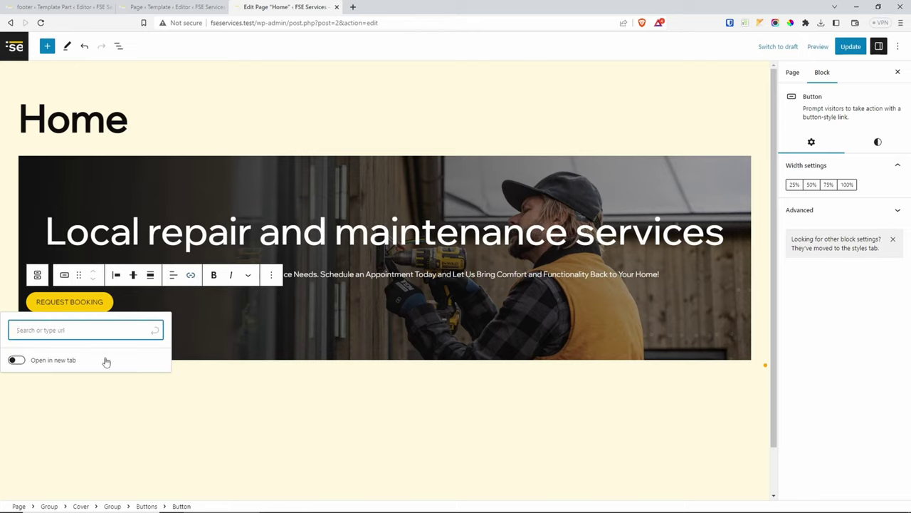
pyautogui.write('conta')
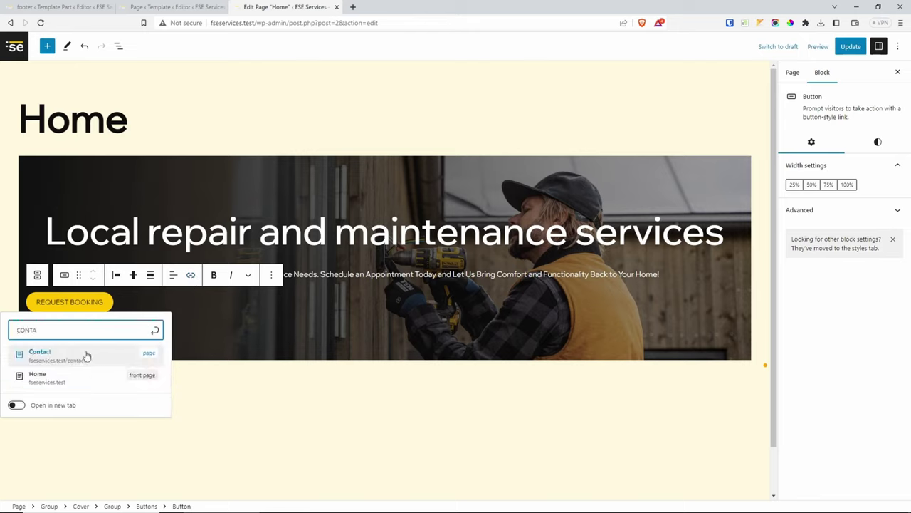
pyautogui.click(84, 352)
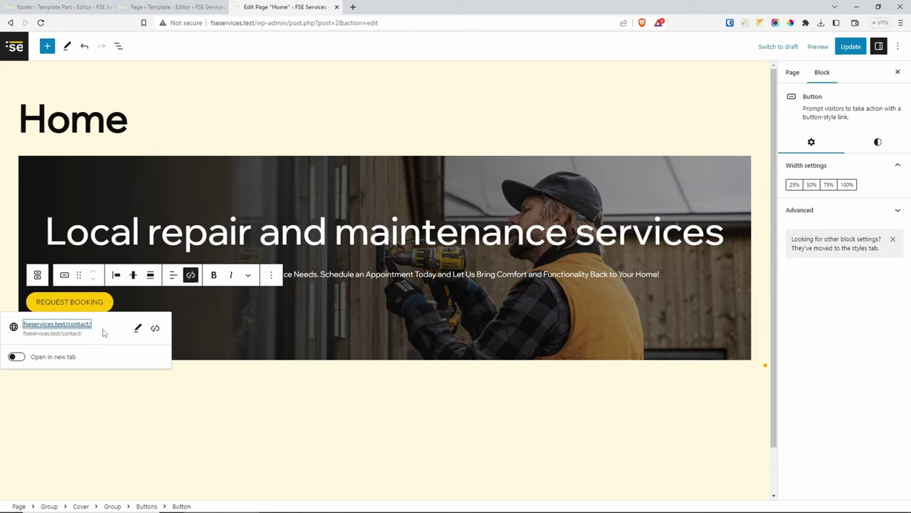
pyautogui.click(134, 275)
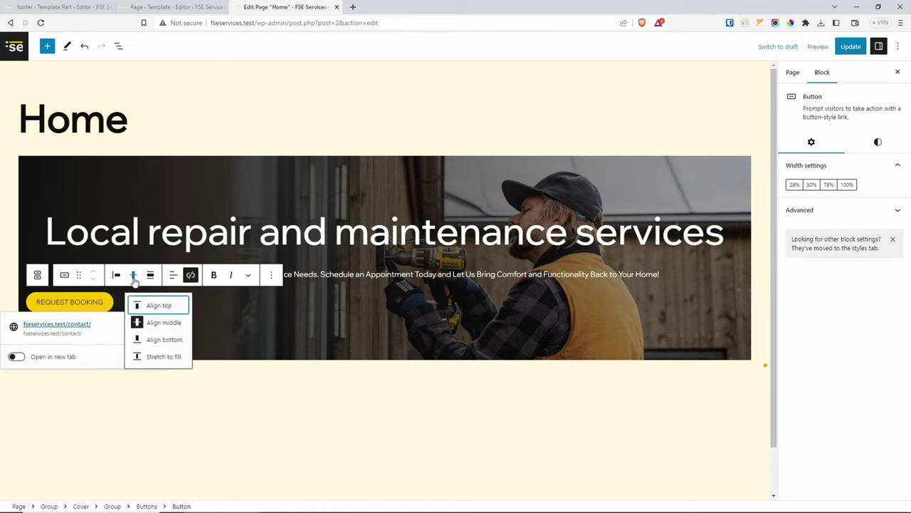
pyautogui.click(168, 324)
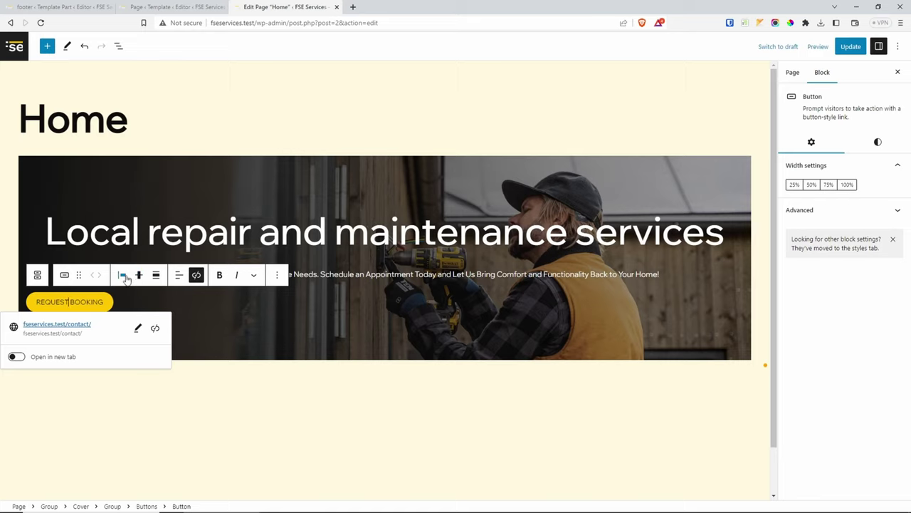
pyautogui.click(123, 276)
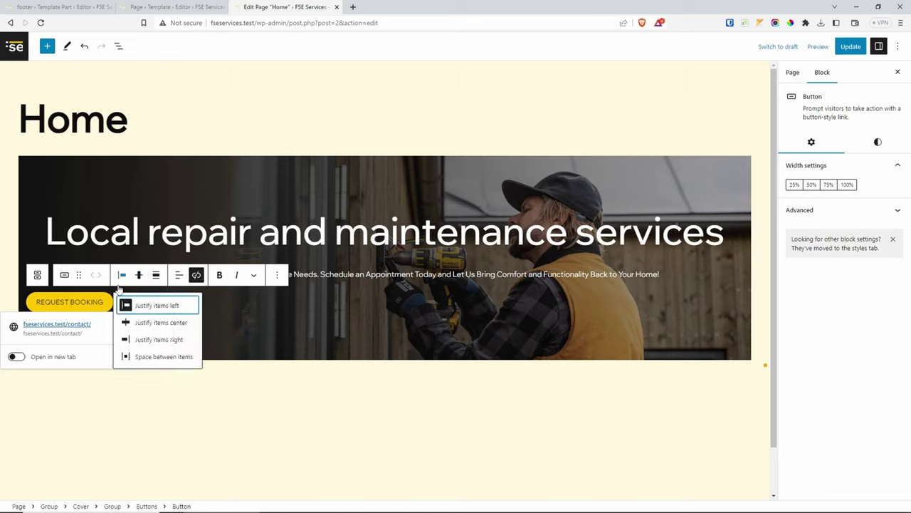
pyautogui.click(168, 324)
# Step: Update the page and open the live site's front end in a new tab
pyautogui.click(851, 46)
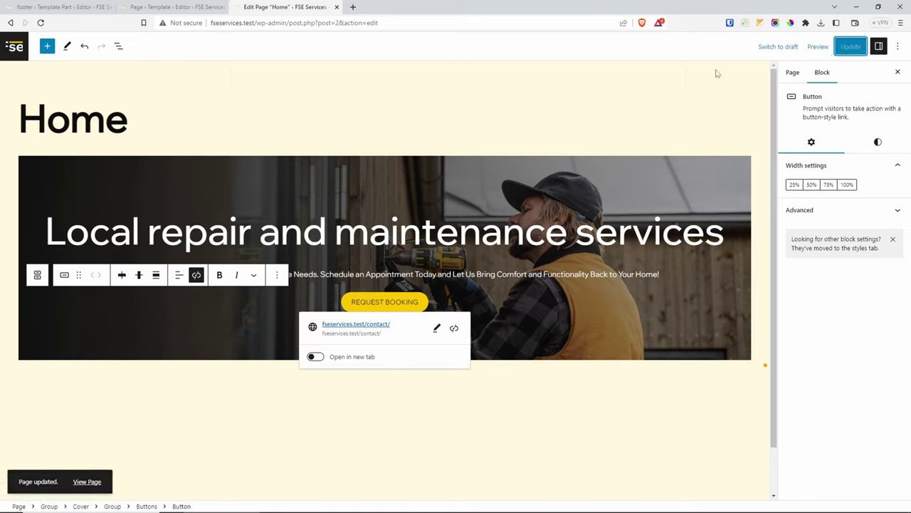
pyautogui.click(252, 22)
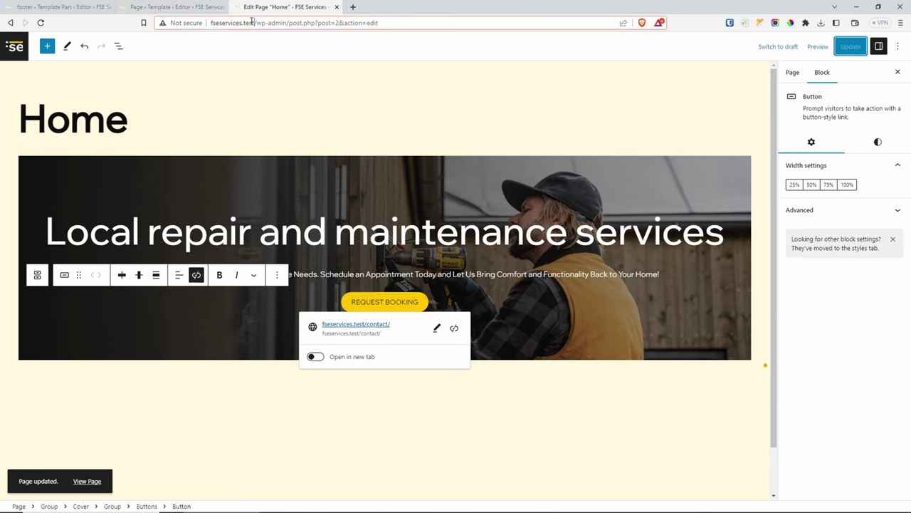
pyautogui.moveTo(252, 22); pyautogui.dragTo(211, 22)
pyautogui.moveTo(232, 22); pyautogui.dragTo(353, 8)
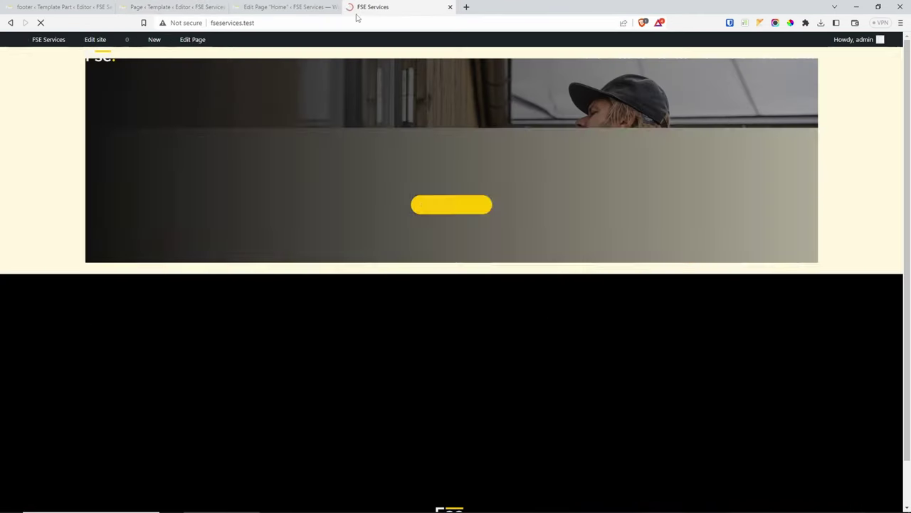
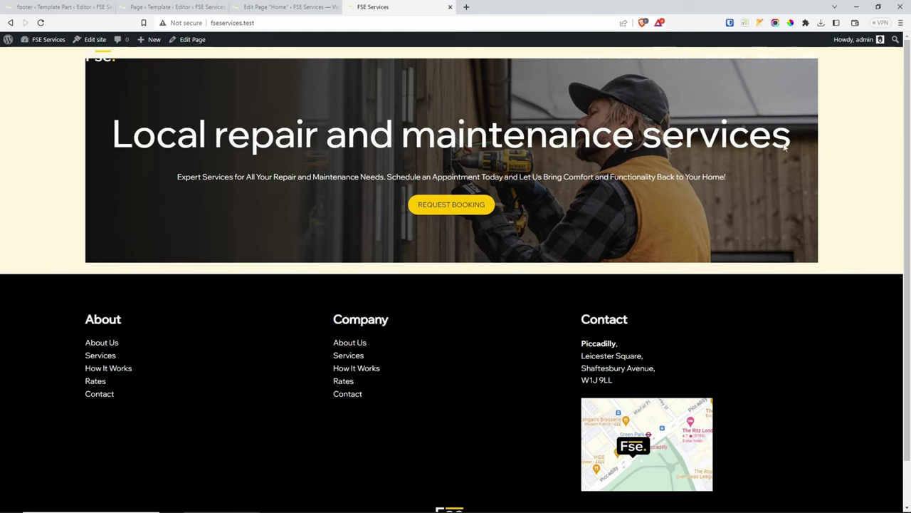
# Step: Look over the Page template and footer template part tabs, then return to the Home page editor
pyautogui.click(266, 7)
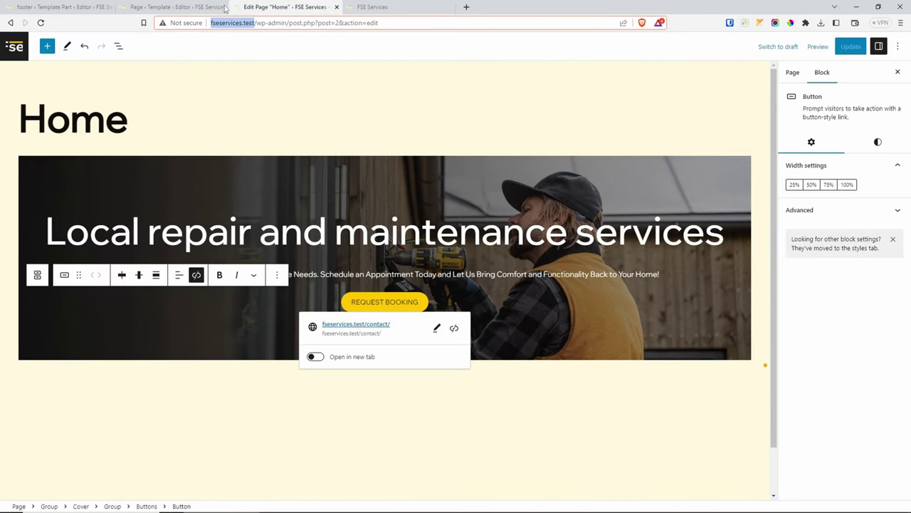
pyautogui.click(225, 8)
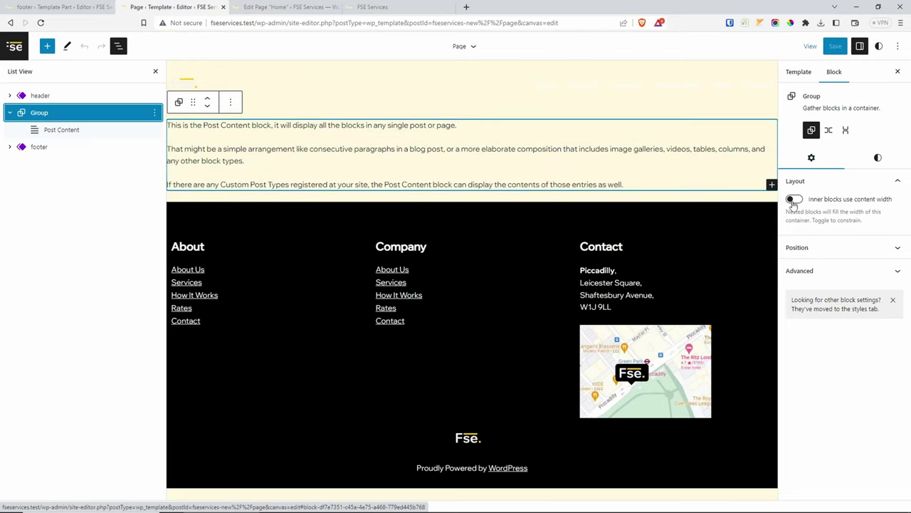
pyautogui.click(57, 8)
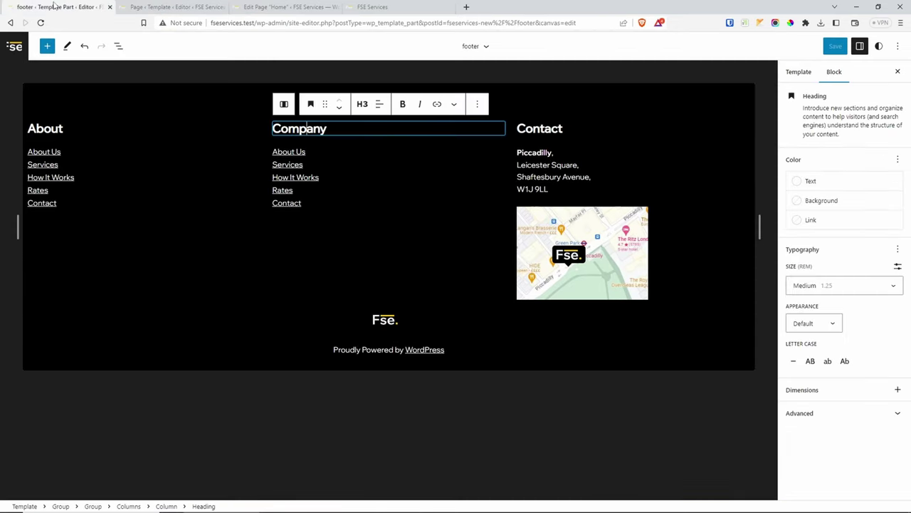
pyautogui.click(109, 7)
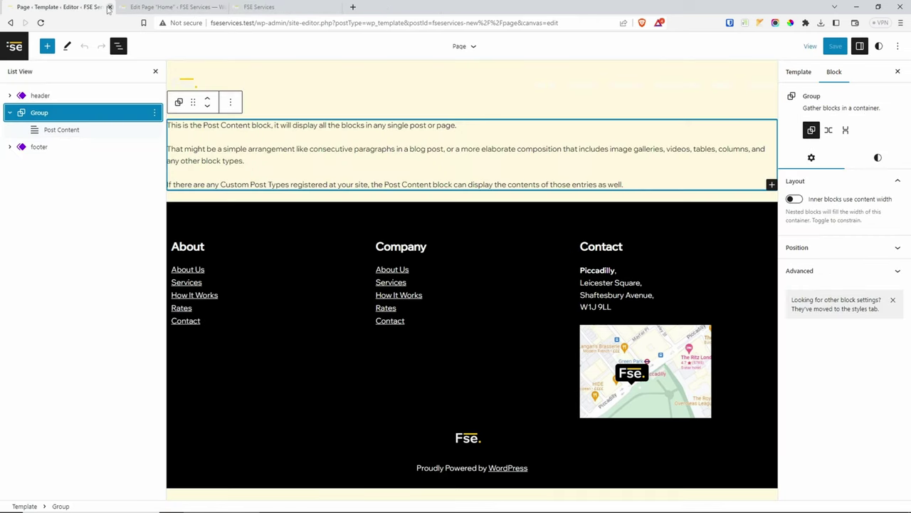
pyautogui.click(193, 7)
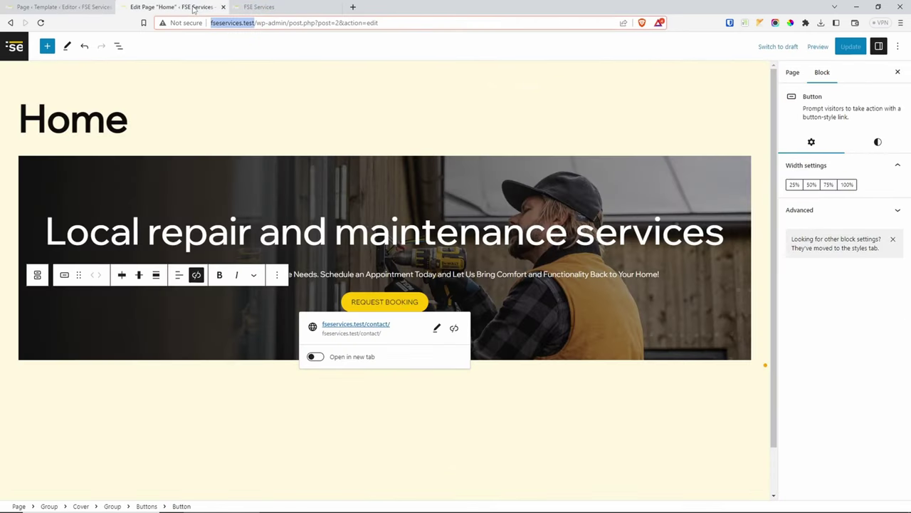
# Step: Turn off 'Inner blocks use content width' on the outer hero Group, update, and view the live homepage
pyautogui.click(118, 46)
pyautogui.click(37, 97)
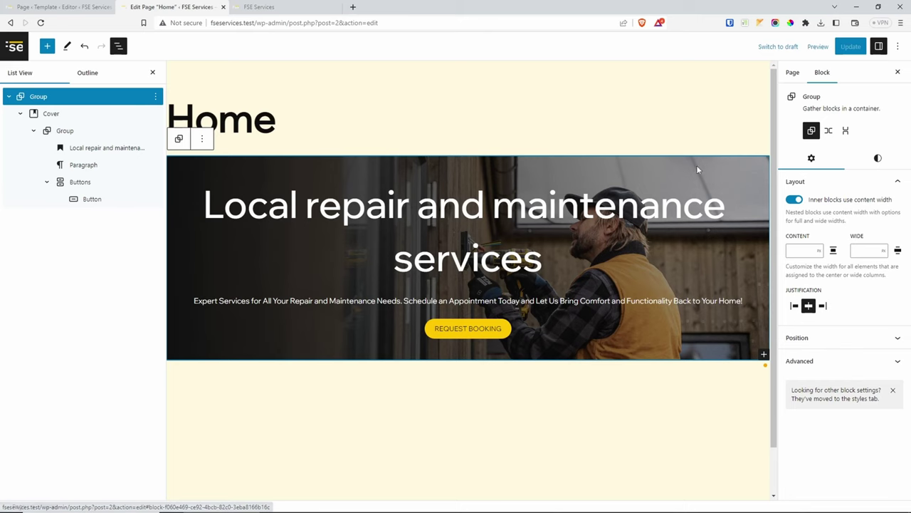
pyautogui.click(794, 200)
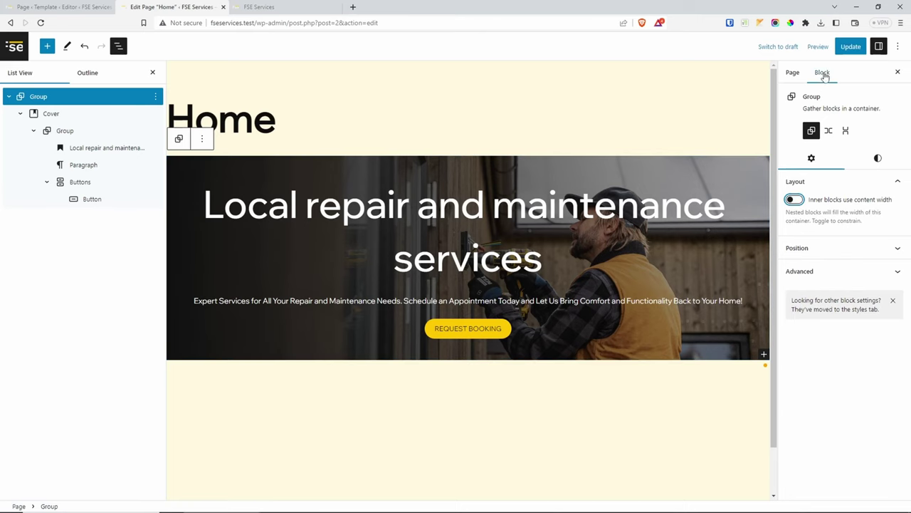
pyautogui.click(851, 46)
pyautogui.click(278, 7)
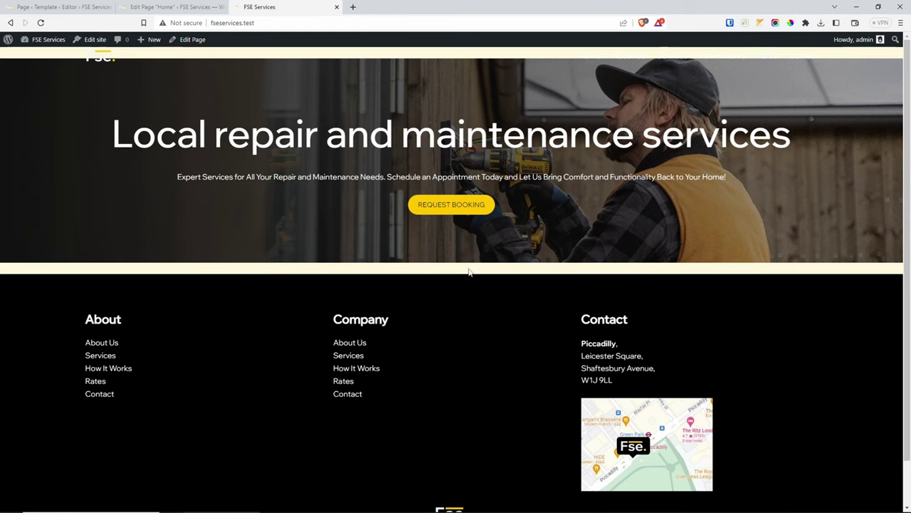
# Step: Reload the Page template in the site editor and select its post-content Group in List View
pyautogui.click(21, 7)
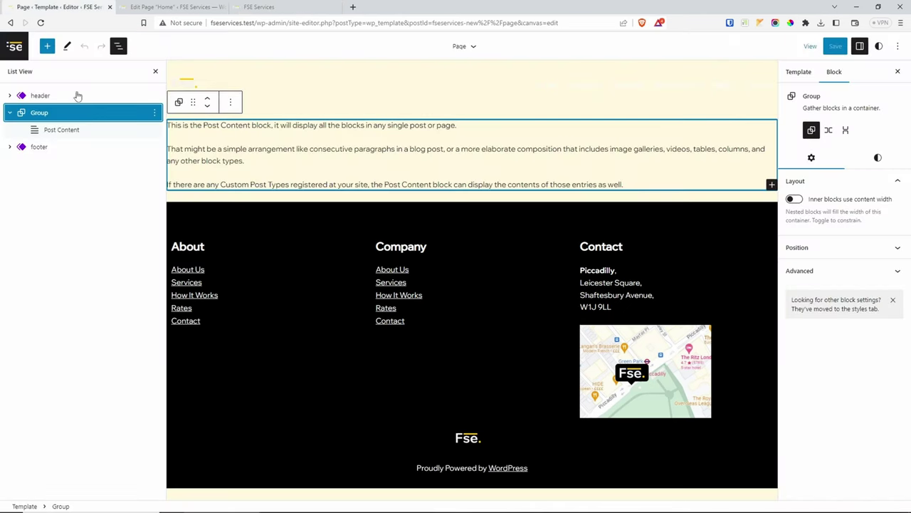
pyautogui.press('F5')
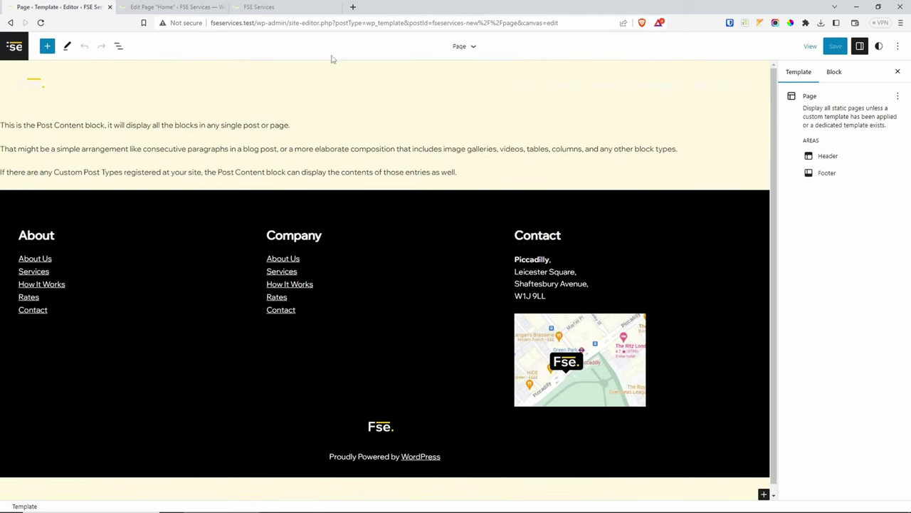
pyautogui.click(119, 46)
pyautogui.click(37, 114)
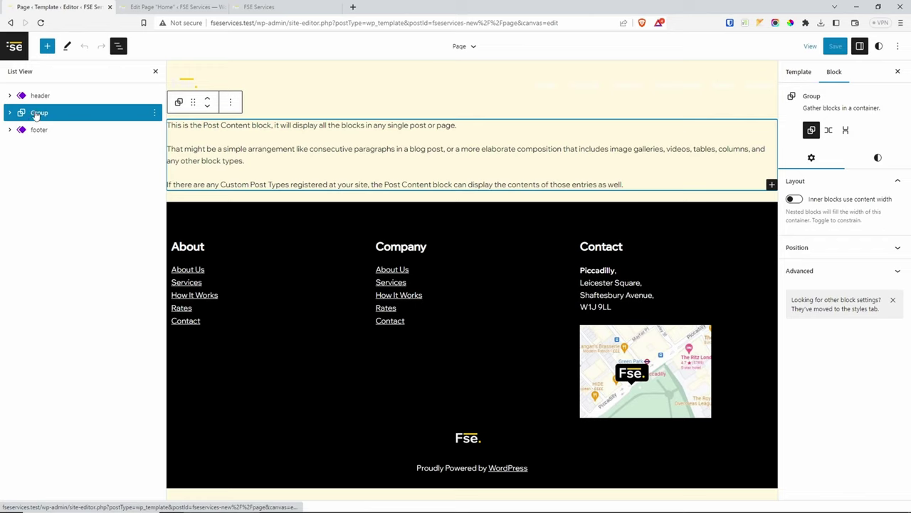
# Step: Enable Margin under Styles > Dimensions and set the Group's margin to 0
pyautogui.click(880, 158)
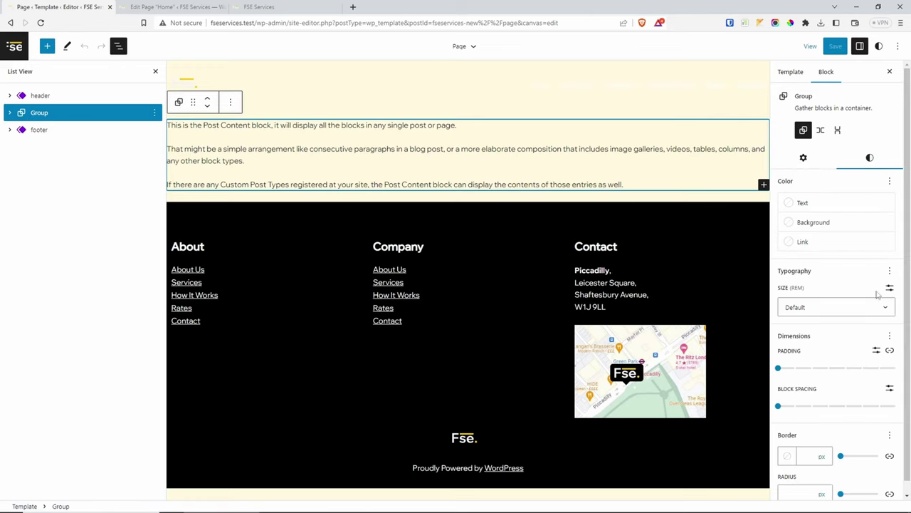
pyautogui.scroll(-1, 820, 387)
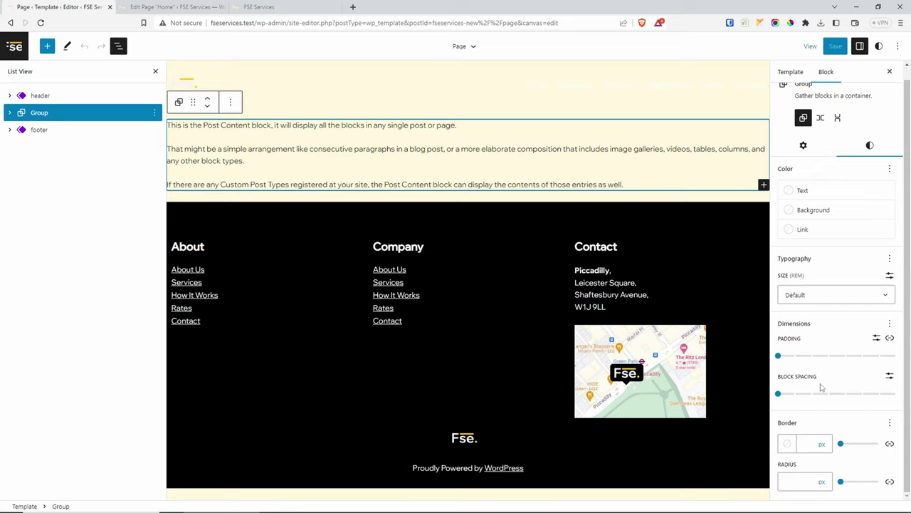
pyautogui.click(889, 323)
pyautogui.click(808, 420)
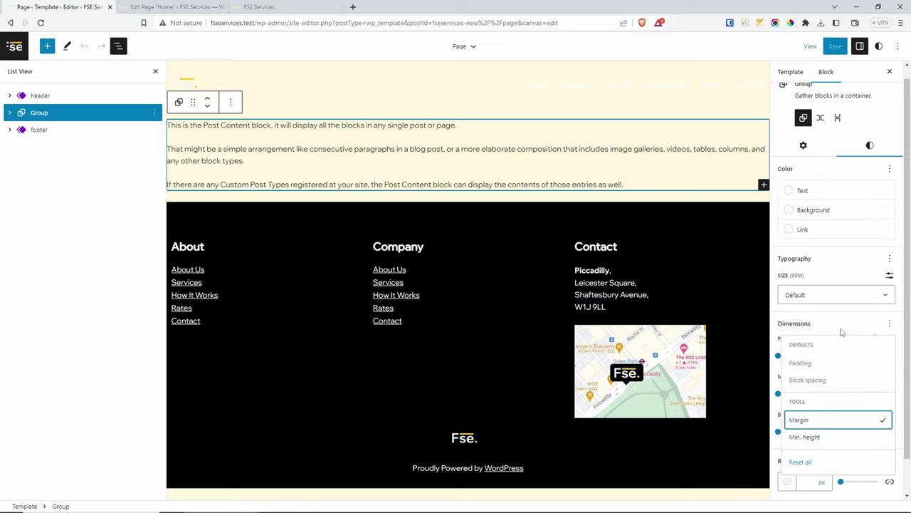
pyautogui.click(816, 326)
pyautogui.moveTo(778, 393); pyautogui.dragTo(698, 401)
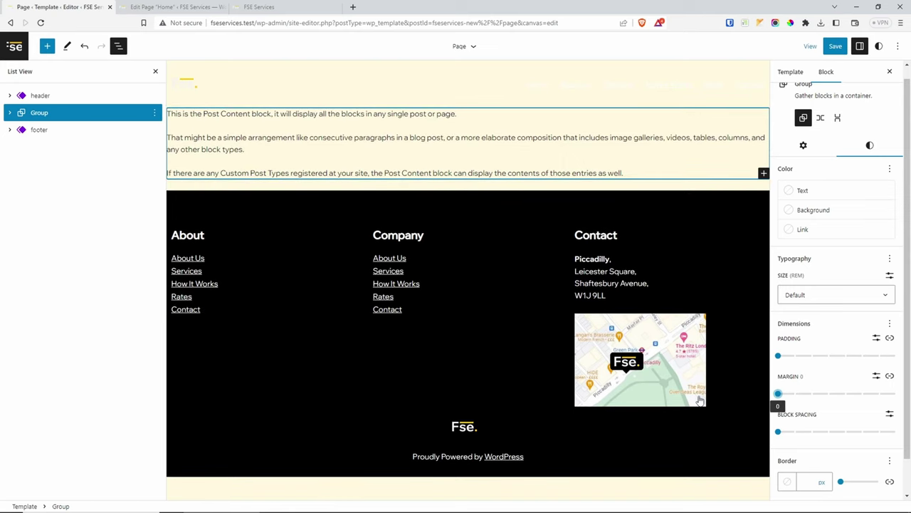
# Step: Save the Page template and view the live homepage
pyautogui.click(835, 46)
pyautogui.click(807, 50)
pyautogui.click(306, 7)
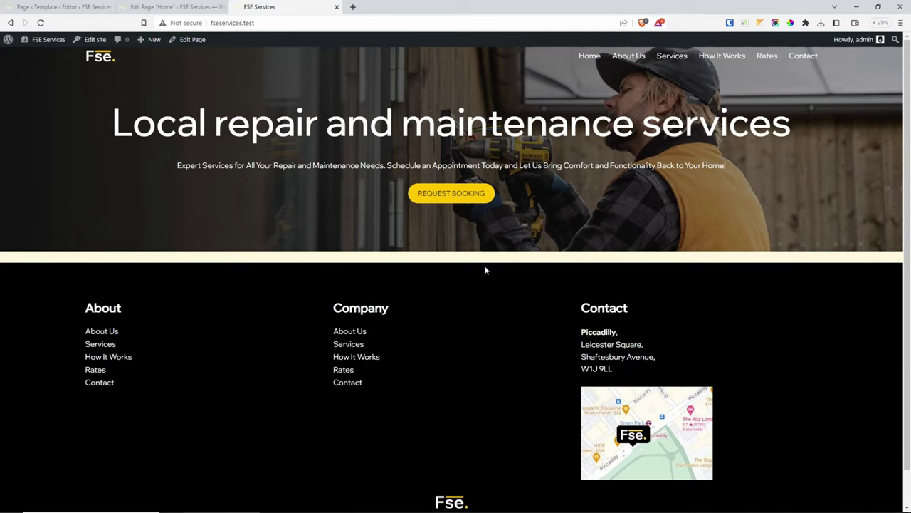
pyautogui.hotkey('ctrl', 'shift', 'i')
pyautogui.scroll(-5, 456, 178)
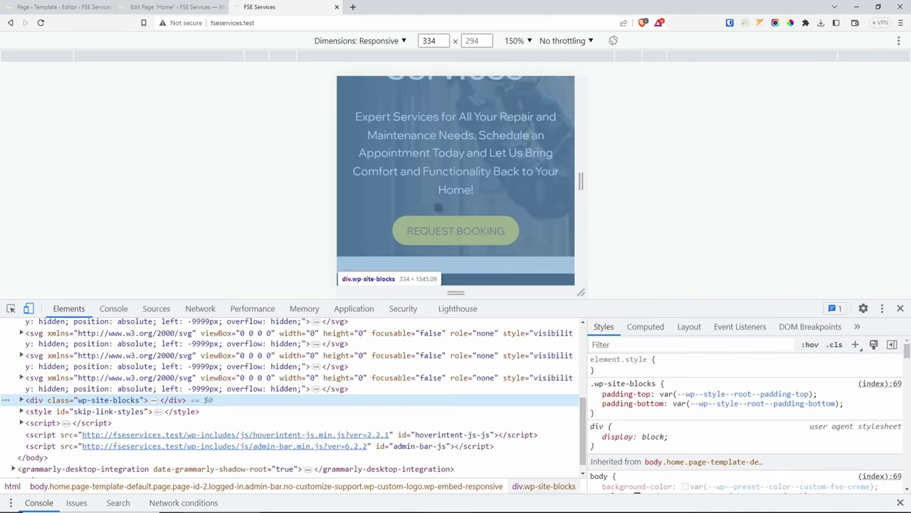
pyautogui.moveTo(580, 180); pyautogui.dragTo(854, 180)
pyautogui.click(11, 308)
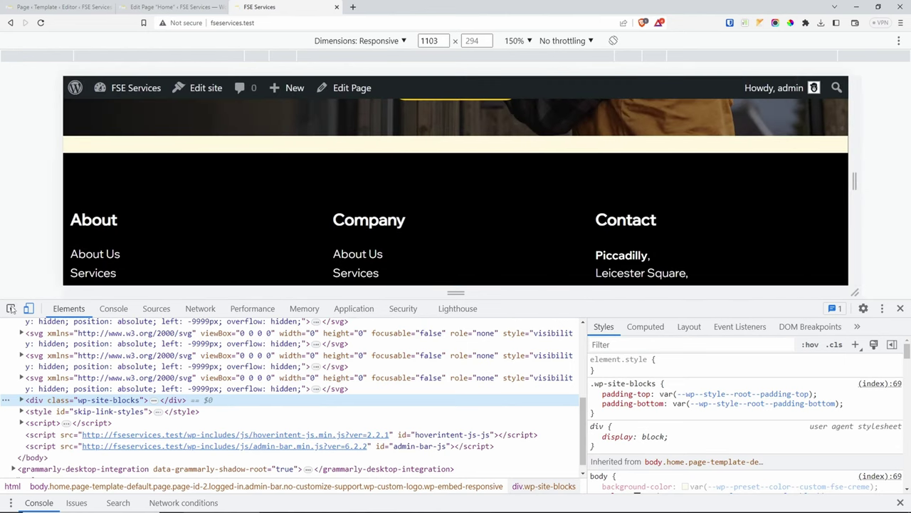
pyautogui.click(213, 157)
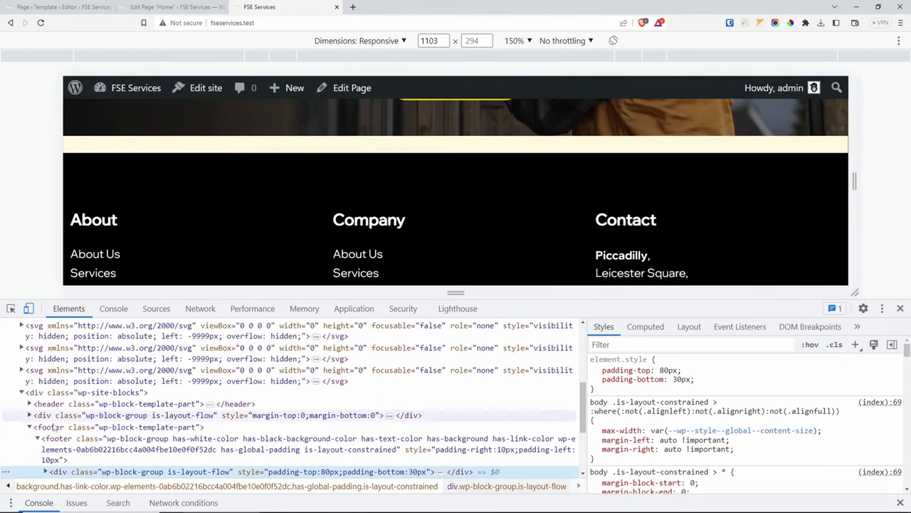
pyautogui.click(69, 427)
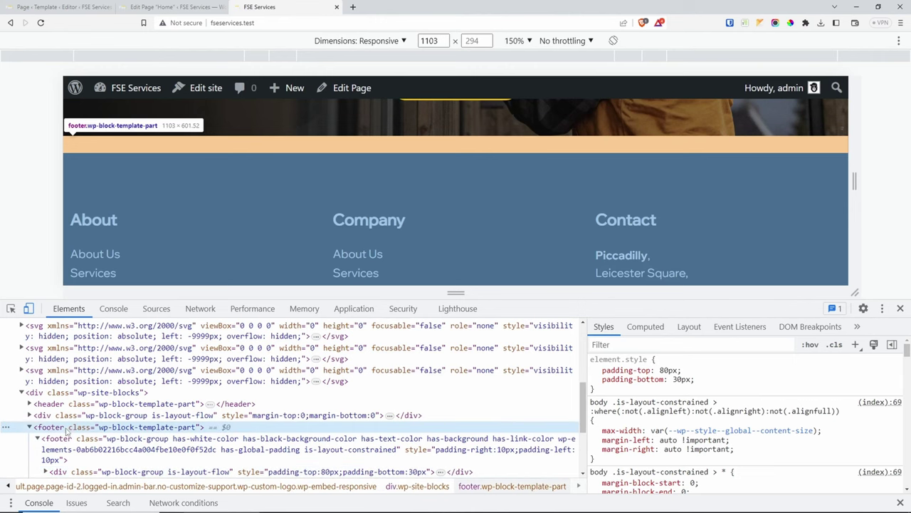
pyautogui.click(30, 427)
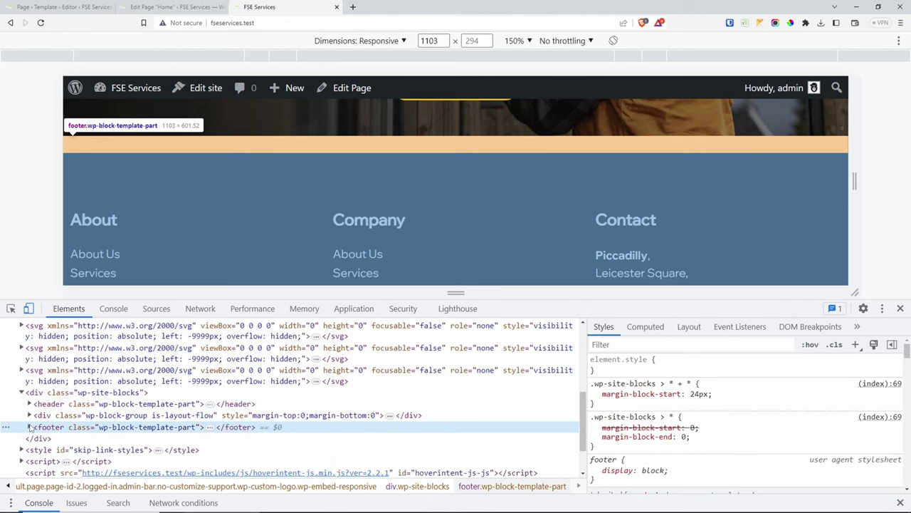
pyautogui.click(595, 394)
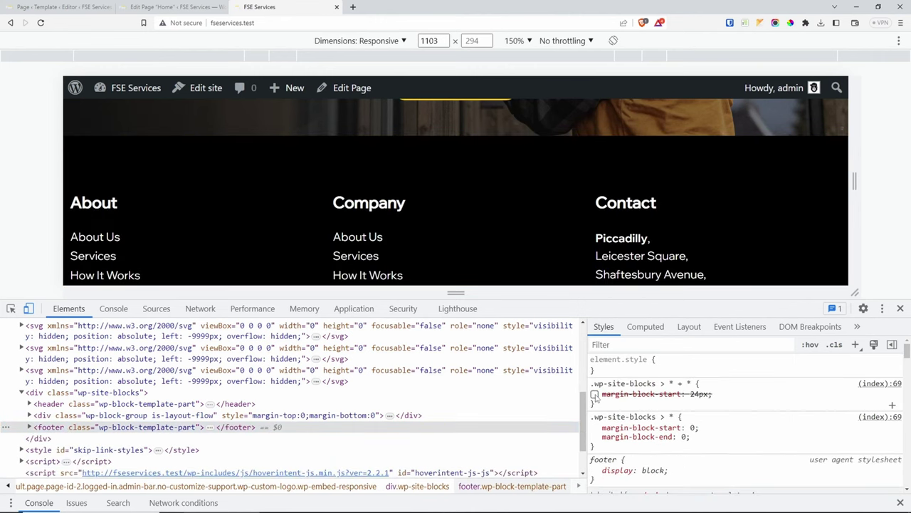
pyautogui.click(594, 394)
pyautogui.click(900, 309)
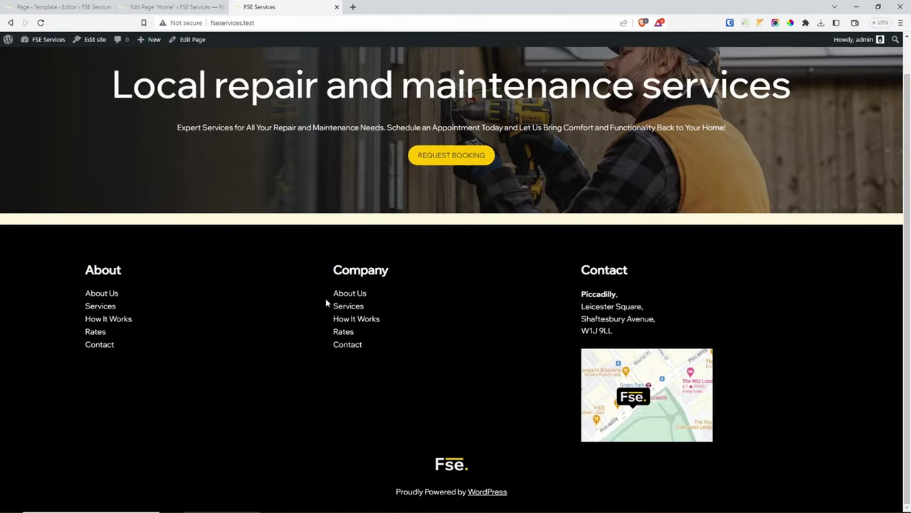
pyautogui.scroll(1, 325, 297)
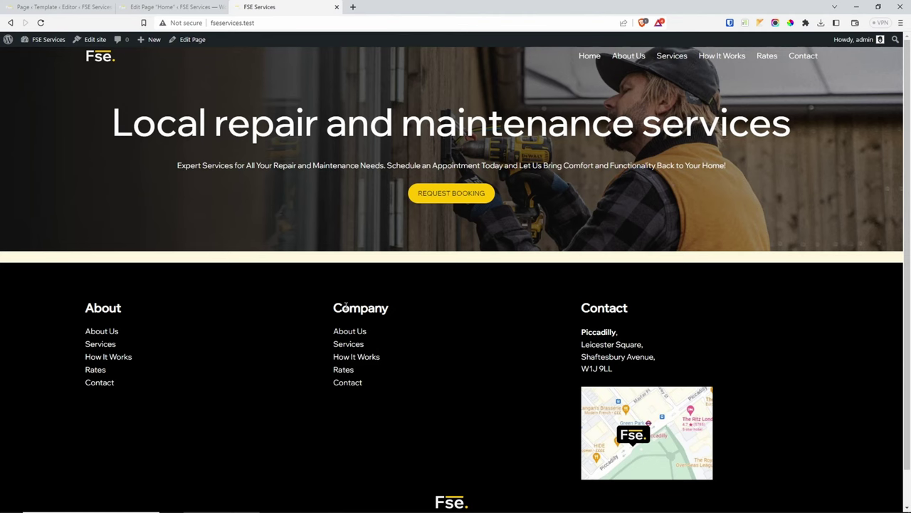
# Step: Select the hero's inner Group and compare its heading against the live homepage
pyautogui.click(183, 8)
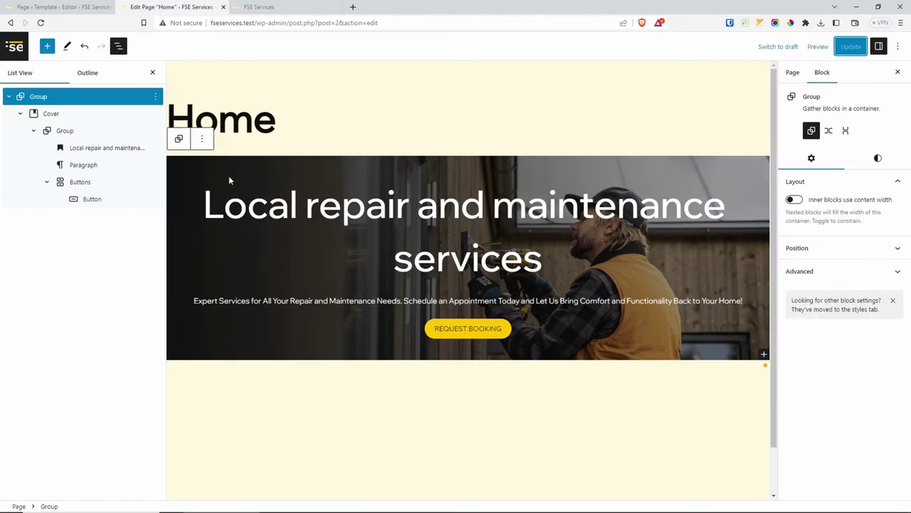
pyautogui.click(71, 132)
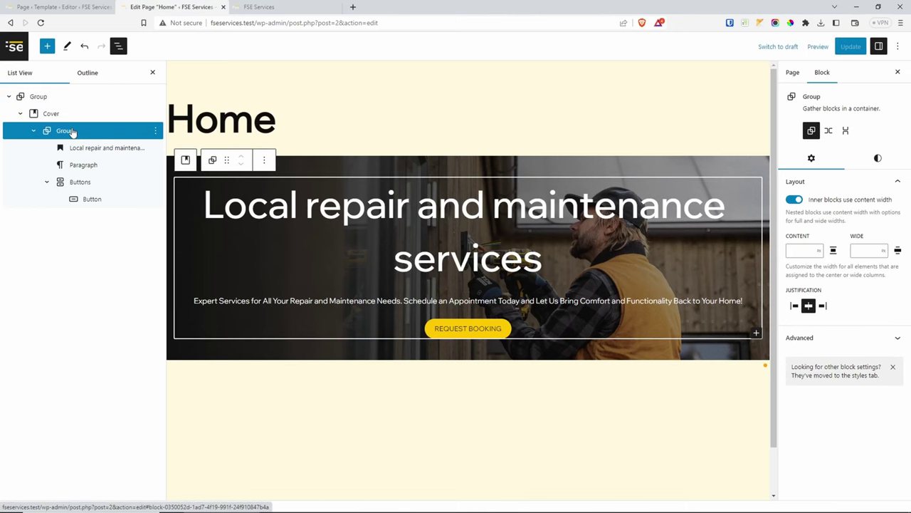
pyautogui.click(260, 7)
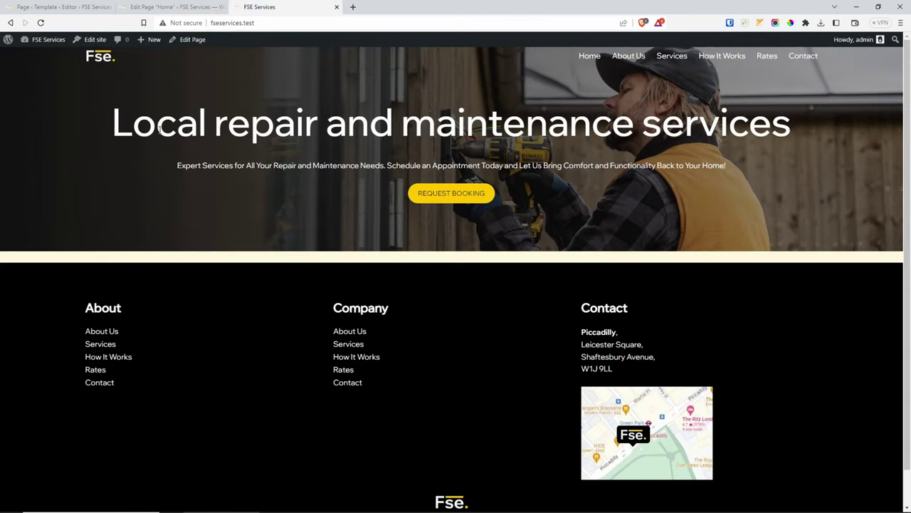
pyautogui.moveTo(103, 126); pyautogui.dragTo(793, 131)
pyautogui.click(62, 129)
pyautogui.click(171, 7)
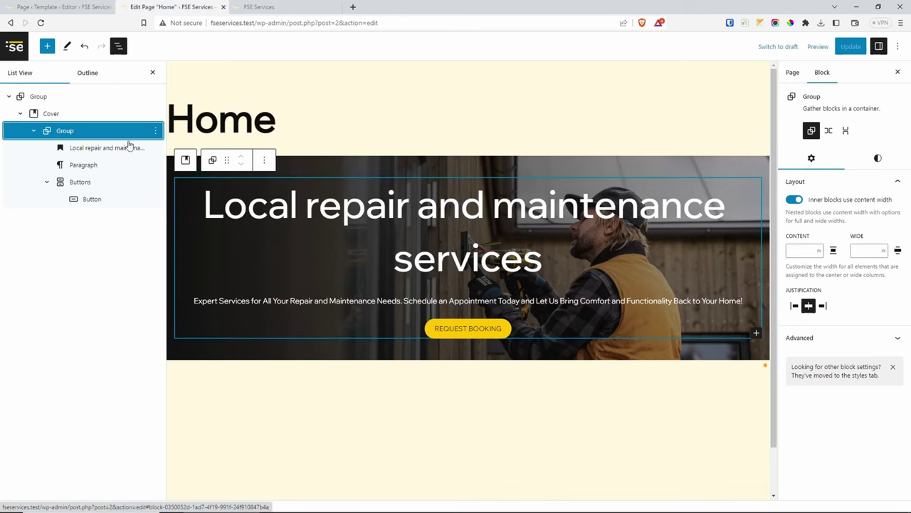
# Step: Set the inner Group's content width to 850, update, and reload the live page to check it
pyautogui.click(807, 249)
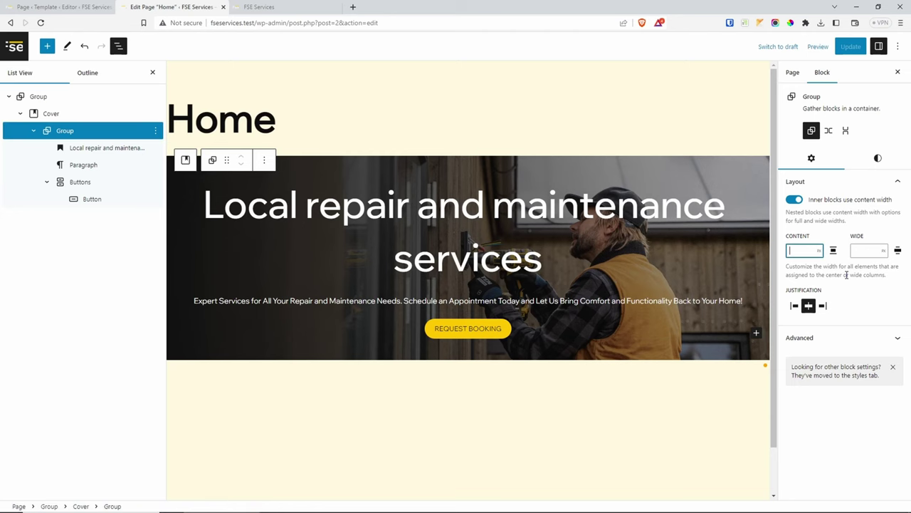
pyautogui.write('850')
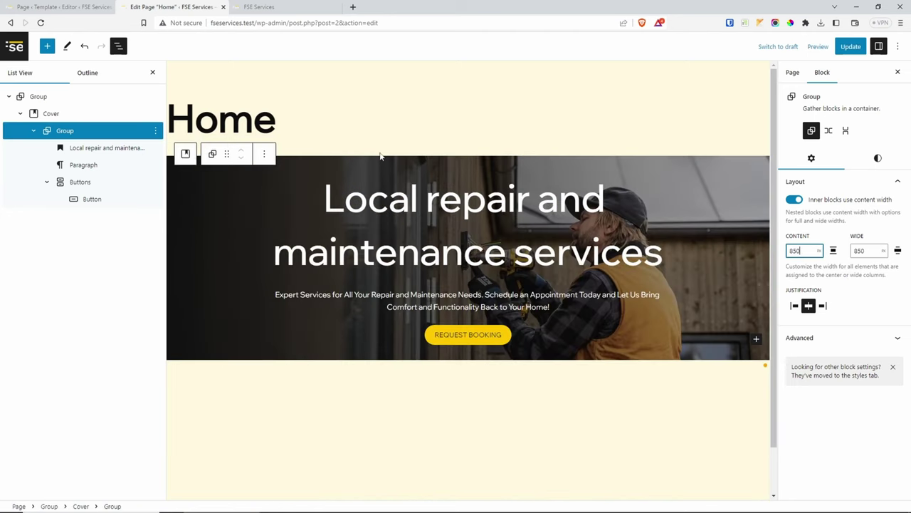
pyautogui.click(851, 46)
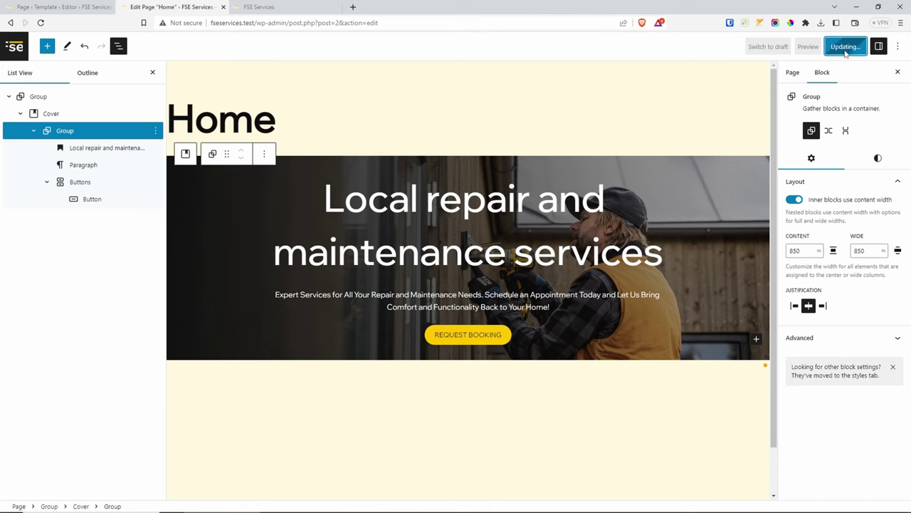
pyautogui.click(271, 9)
pyautogui.press('F5')
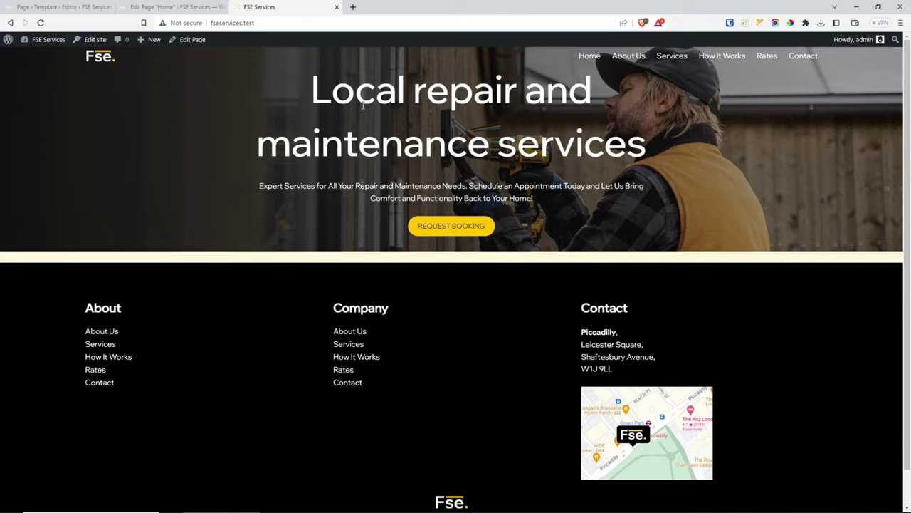
pyautogui.click(169, 9)
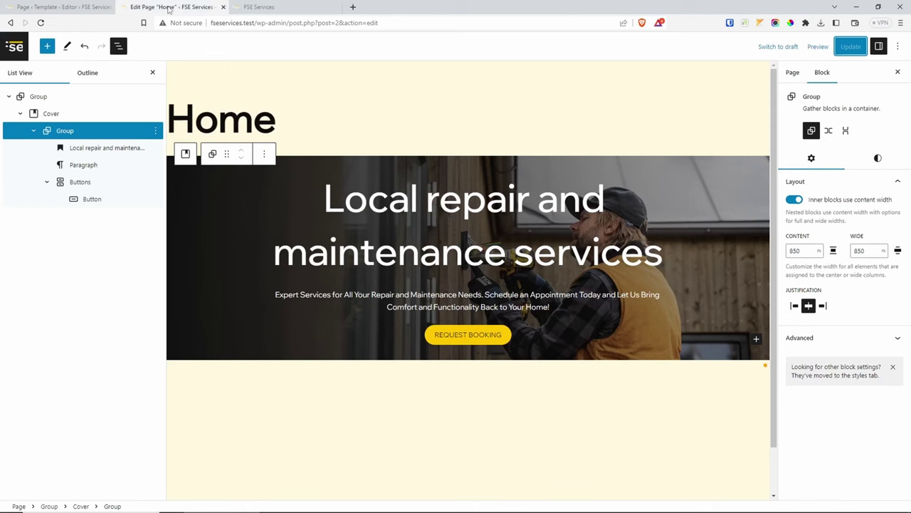
# Step: Set the hero Cover's minimum height to 90 in its Styles settings
pyautogui.click(656, 358)
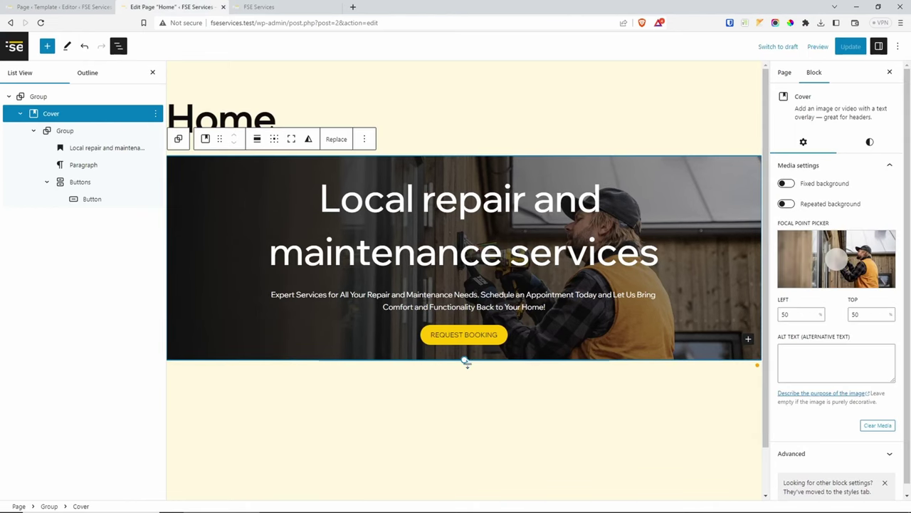
pyautogui.moveTo(465, 359); pyautogui.dragTo(466, 458)
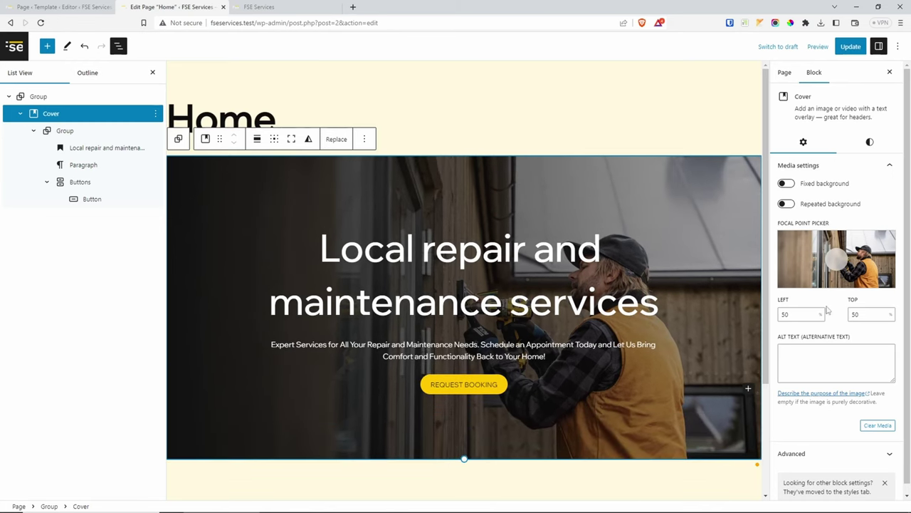
pyautogui.scroll(-1, 827, 313)
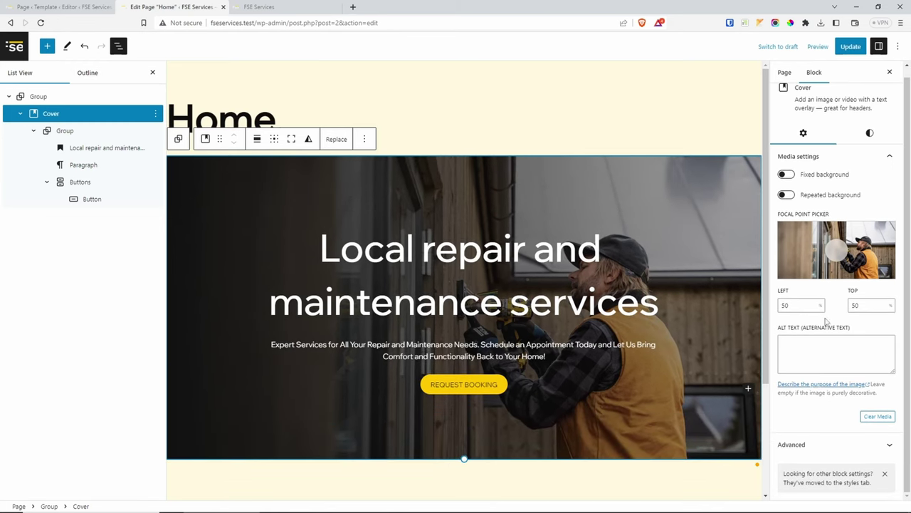
pyautogui.click(865, 445)
pyautogui.click(865, 267)
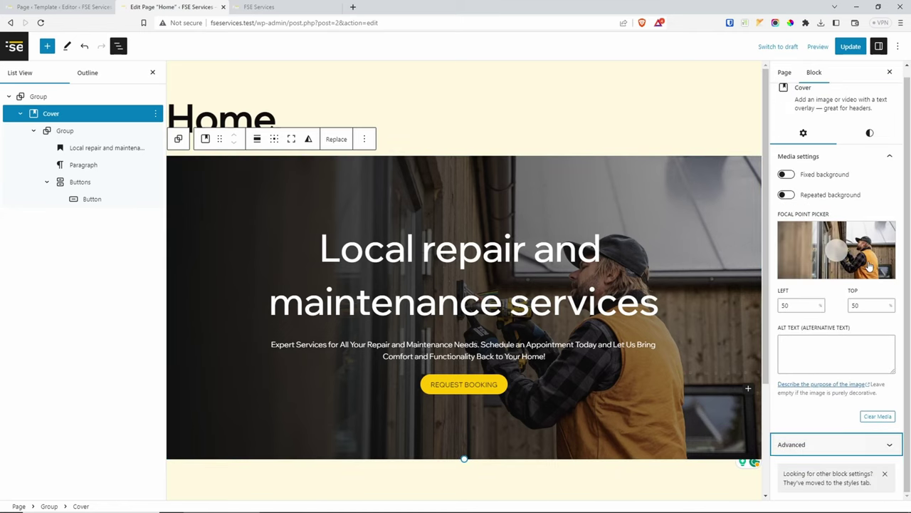
pyautogui.click(877, 142)
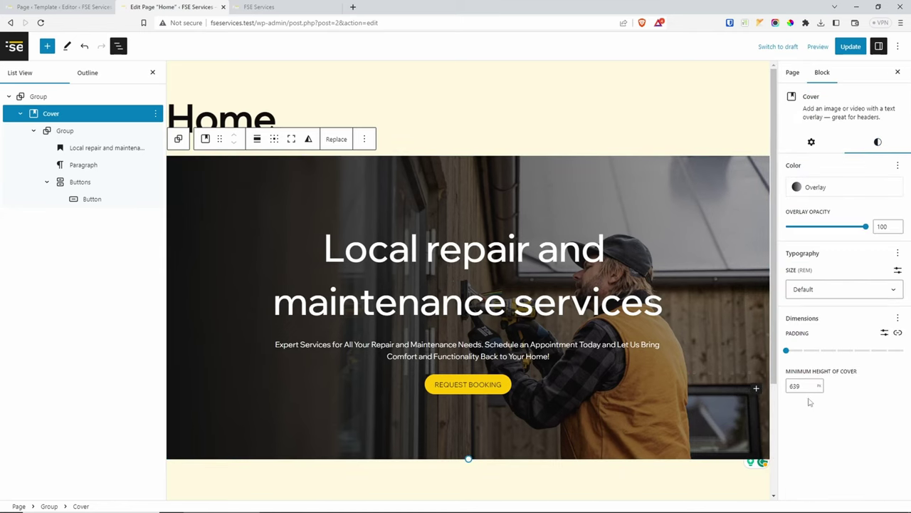
pyautogui.doubleClick(791, 384)
pyautogui.write('50')
pyautogui.click(818, 385)
pyautogui.click(814, 409)
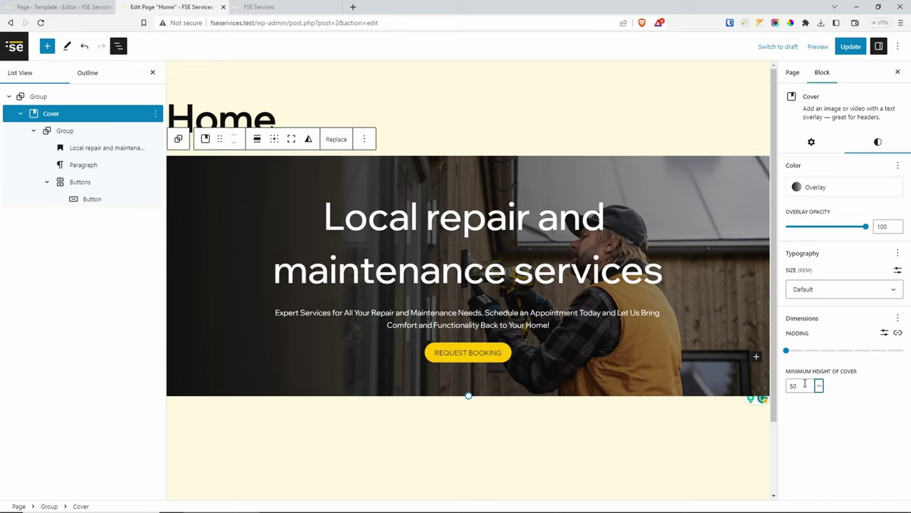
pyautogui.moveTo(792, 385); pyautogui.dragTo(767, 391)
pyautogui.write('90')
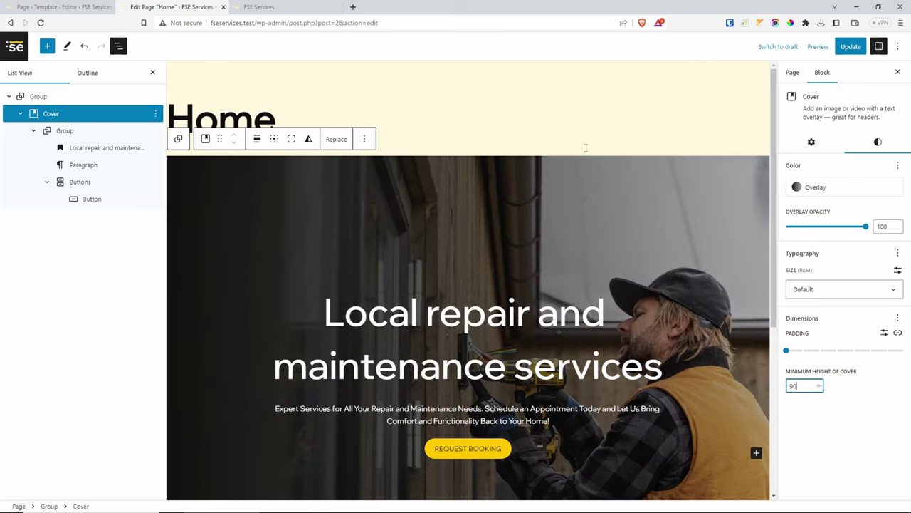
# Step: Update the page, reload the live homepage, and narrow the browser to preview the hero on mobile
pyautogui.click(851, 47)
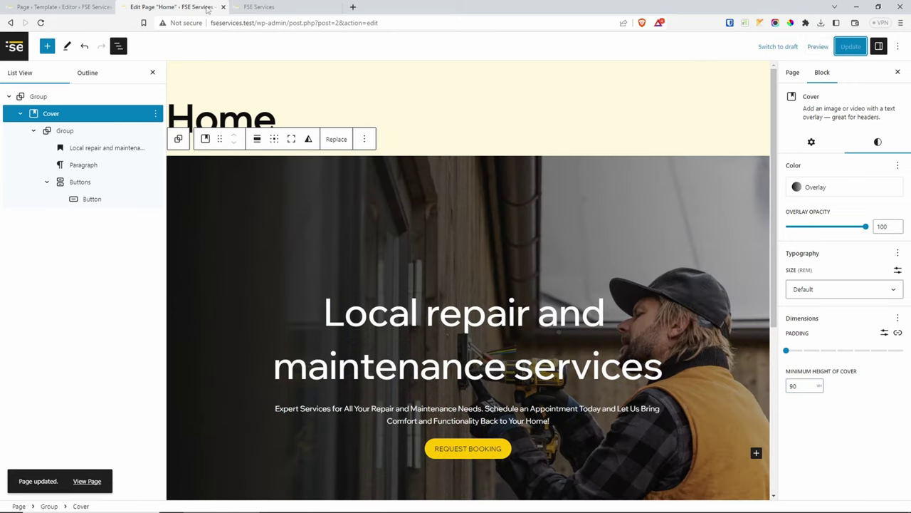
pyautogui.click(257, 7)
pyautogui.press('F5')
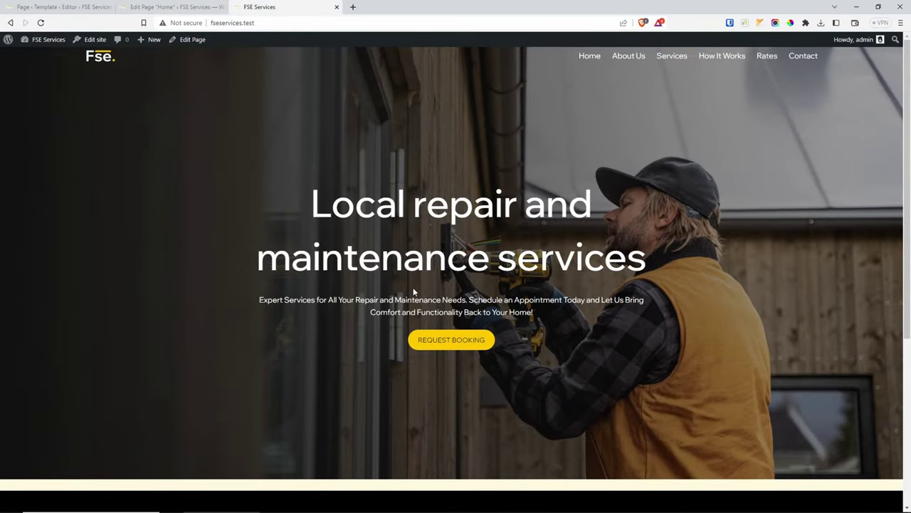
pyautogui.click(878, 7)
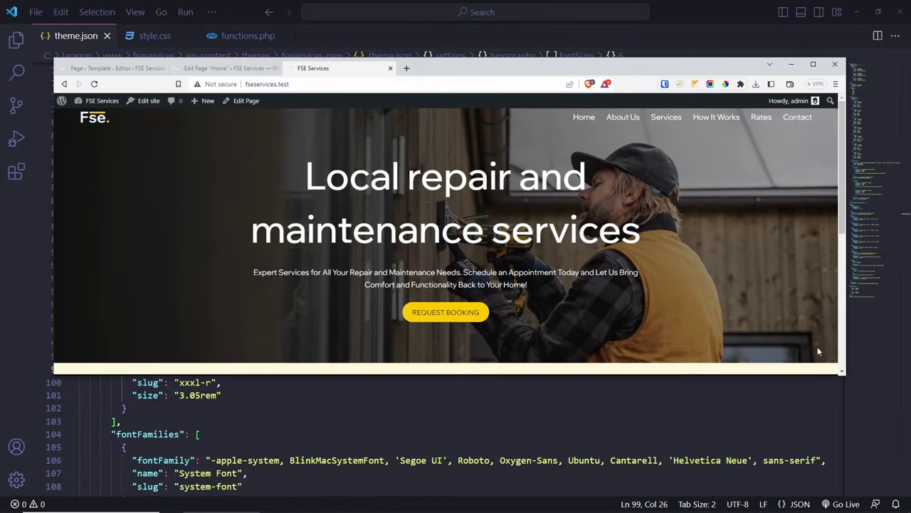
pyautogui.moveTo(844, 373); pyautogui.dragTo(854, 407)
# Step: Check the Scroll label under the hero booking button in Figma, then return to the Home page editor
pyautogui.press('super+Up')
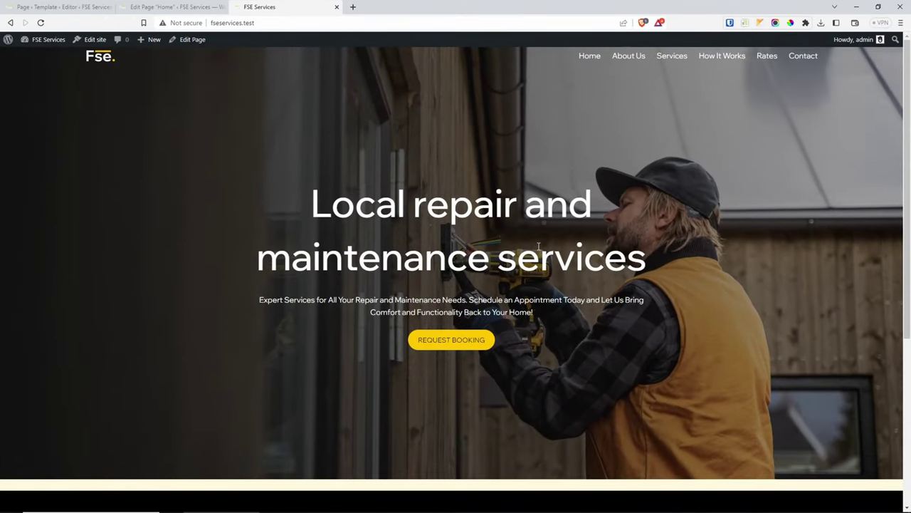
pyautogui.hotkey('alt', 'Tab')
pyautogui.scroll(-3, 558, 155)
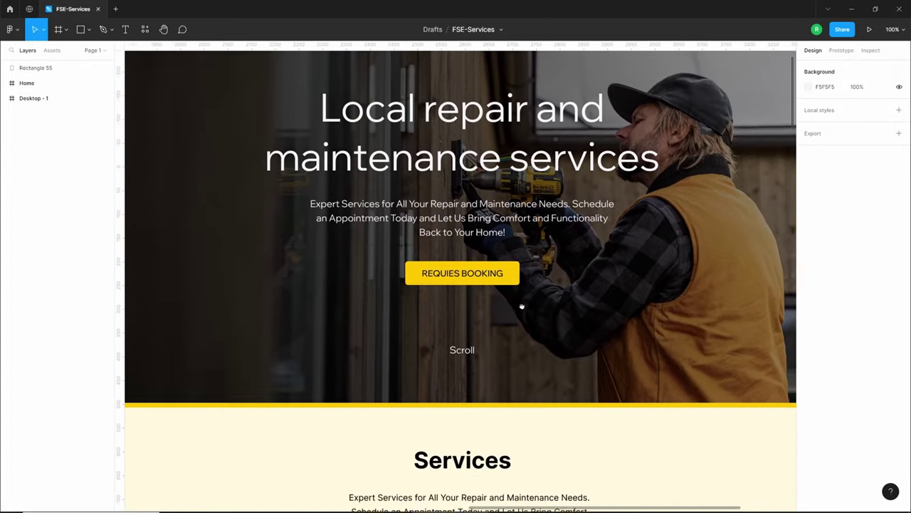
pyautogui.scroll(-1, 521, 306)
pyautogui.click(474, 338)
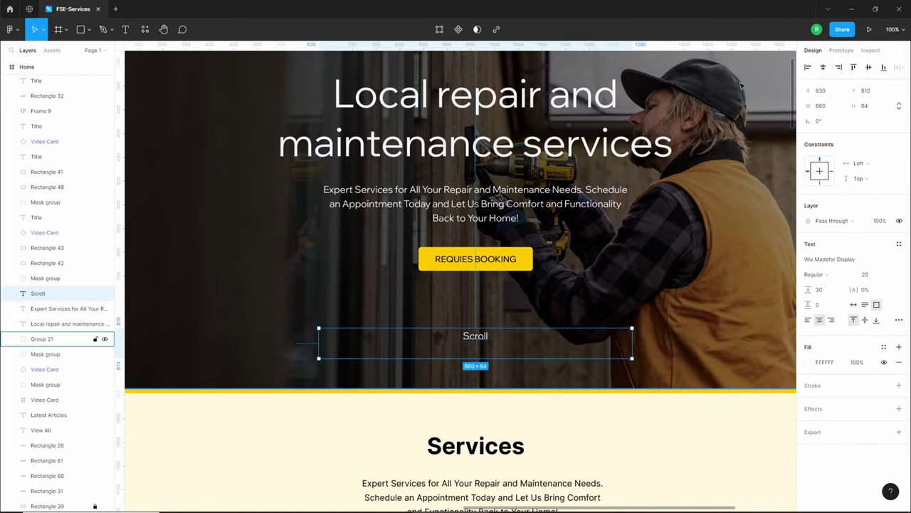
pyautogui.click(853, 9)
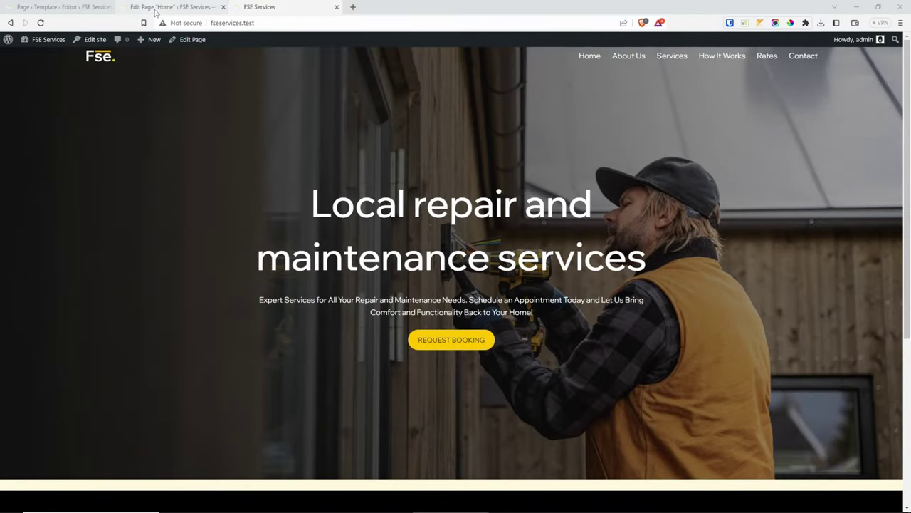
pyautogui.click(175, 8)
pyautogui.scroll(-3, 490, 334)
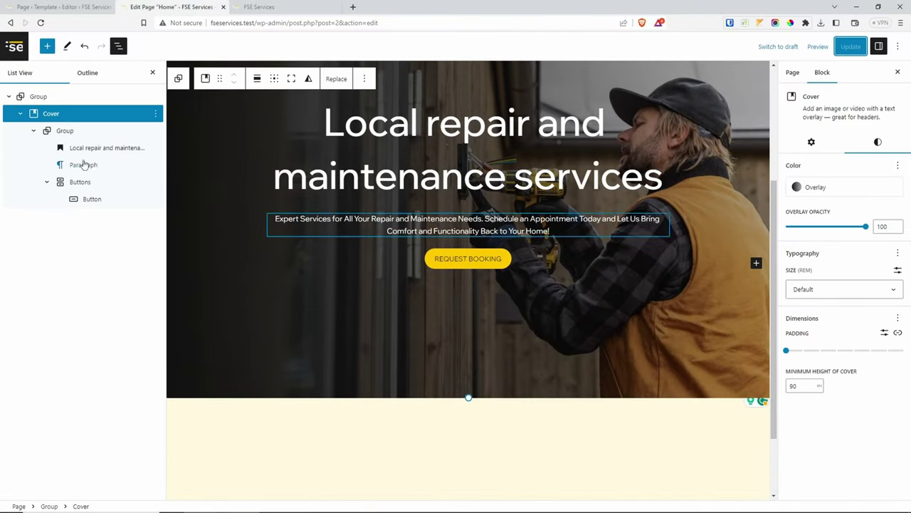
# Step: Insert a Row block directly below the hero Cover
pyautogui.click(34, 130)
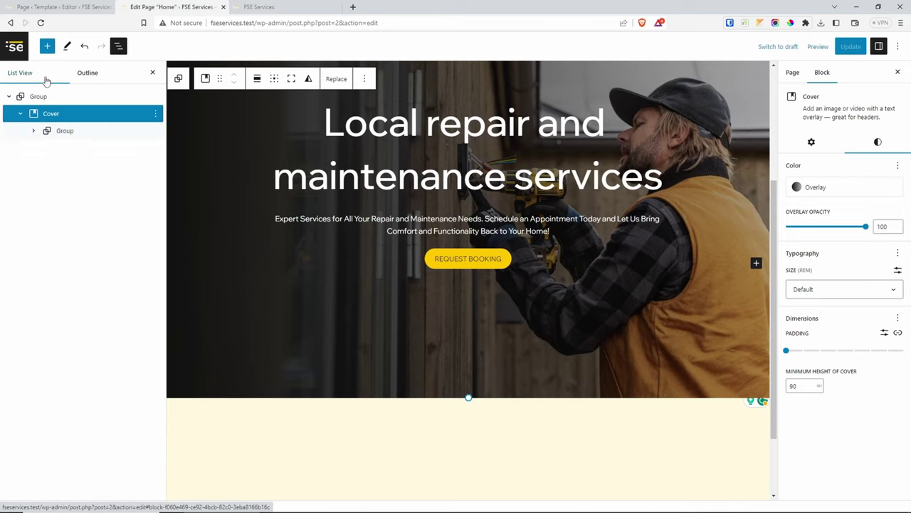
pyautogui.click(47, 47)
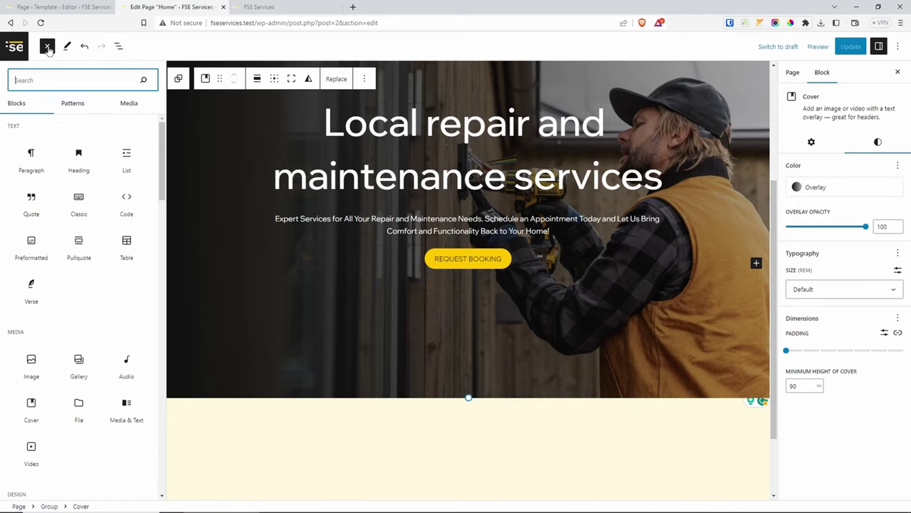
pyautogui.write('ROW')
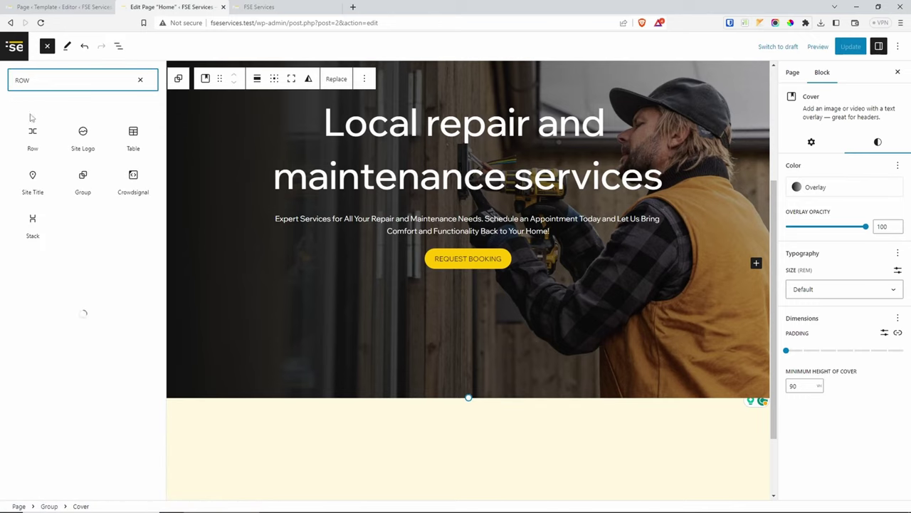
pyautogui.click(14, 139)
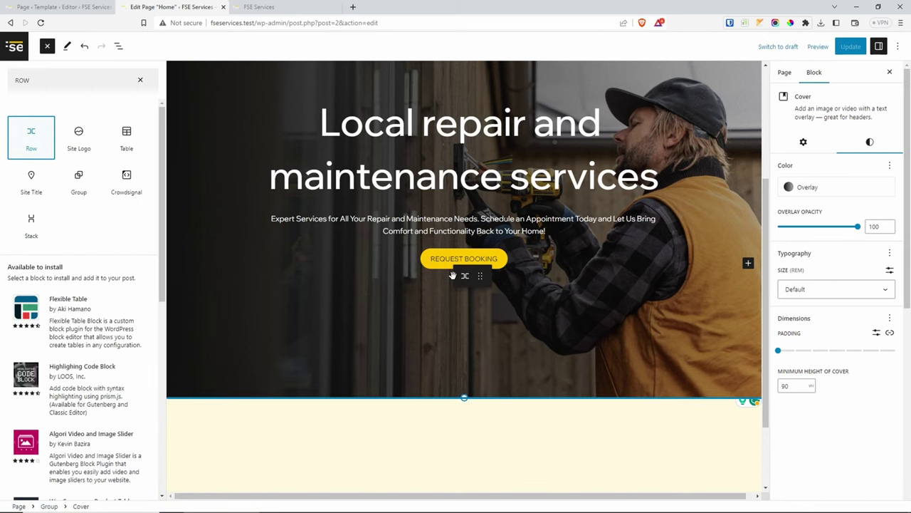
pyautogui.click(118, 46)
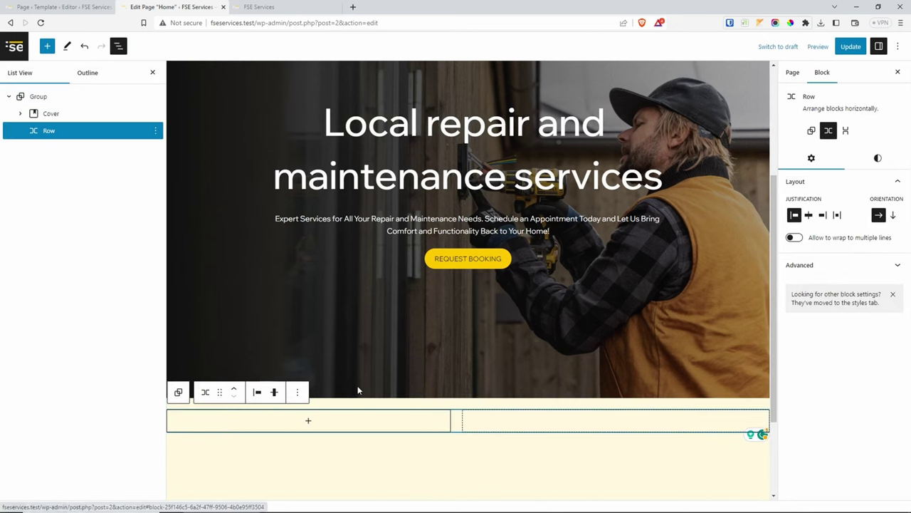
# Step: Add a Paragraph reading 'Scroll' inside the new Row
pyautogui.click(307, 421)
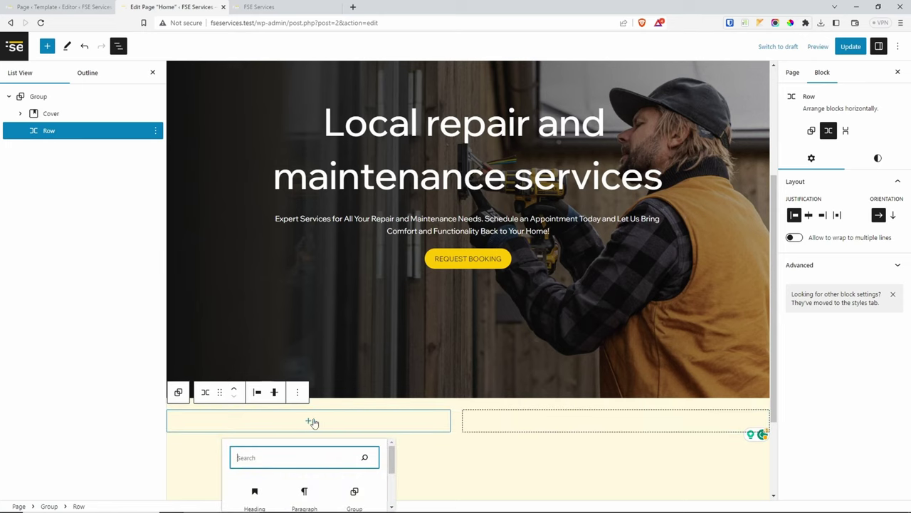
pyautogui.scroll(-2, 305, 427)
pyautogui.scroll(1, 555, 349)
pyautogui.scroll(-3, 320, 396)
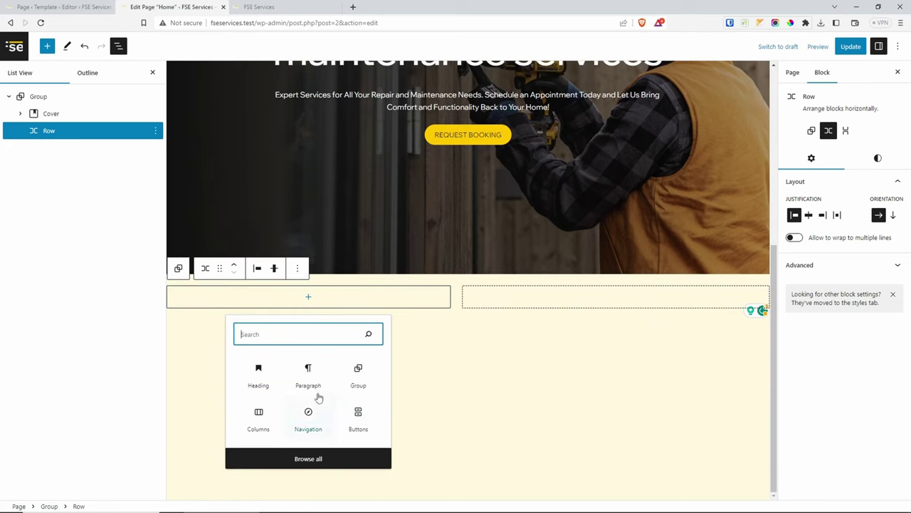
pyautogui.click(313, 384)
pyautogui.write('s')
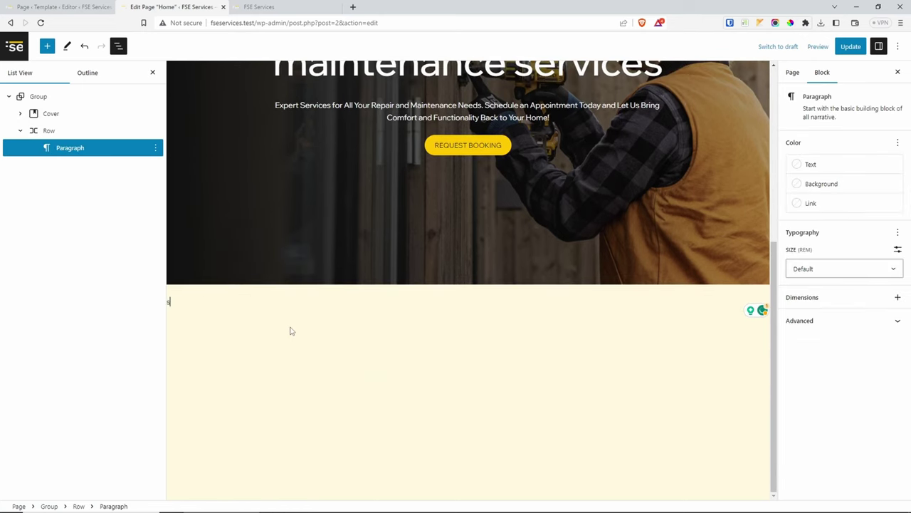
pyautogui.write('CR')
pyautogui.press('BackSpace')
pyautogui.press('BackSpace')
pyautogui.press('BackSpace')
pyautogui.write('S')
# Step: Add an Image block after the text using chevron-down.svg from the Media Library
pyautogui.press('Return')
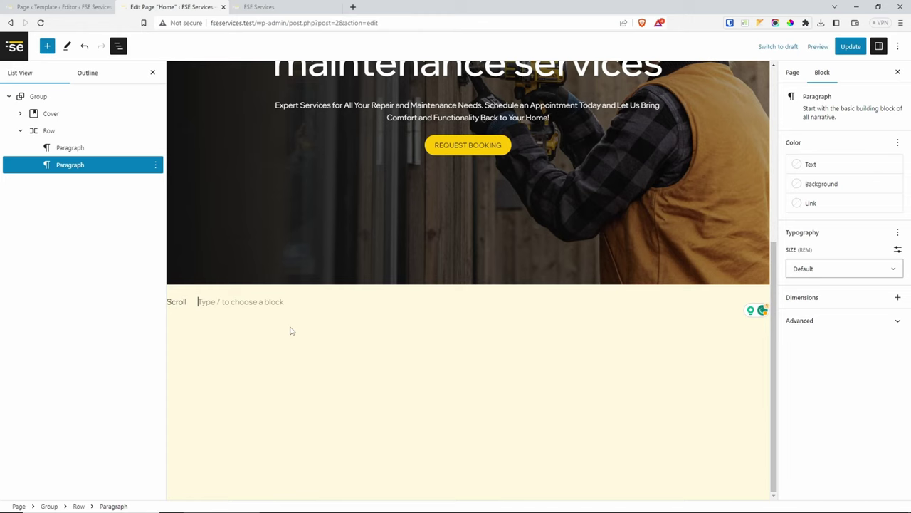
pyautogui.write('/im')
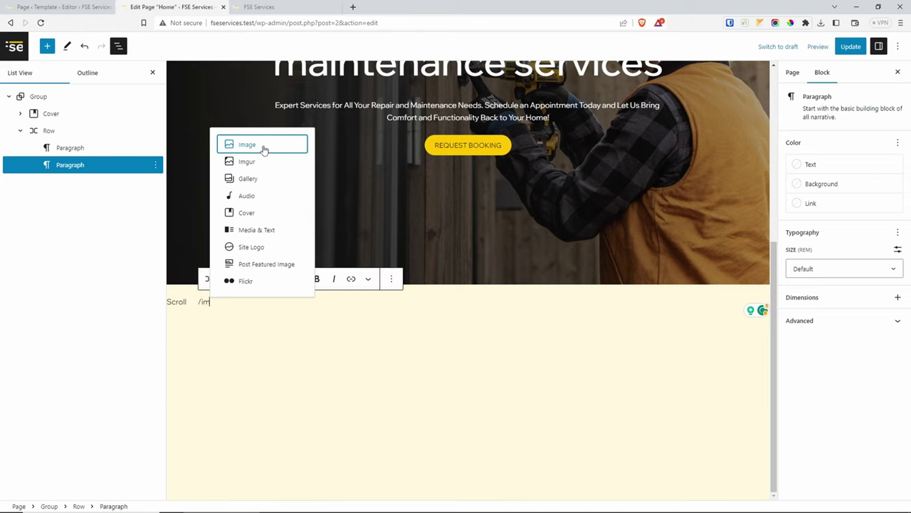
pyautogui.click(263, 146)
pyautogui.click(262, 359)
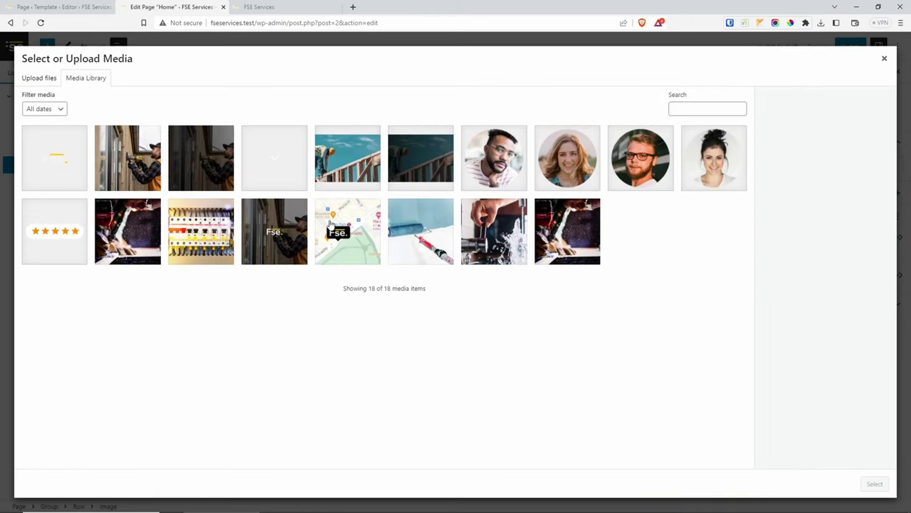
pyautogui.click(274, 158)
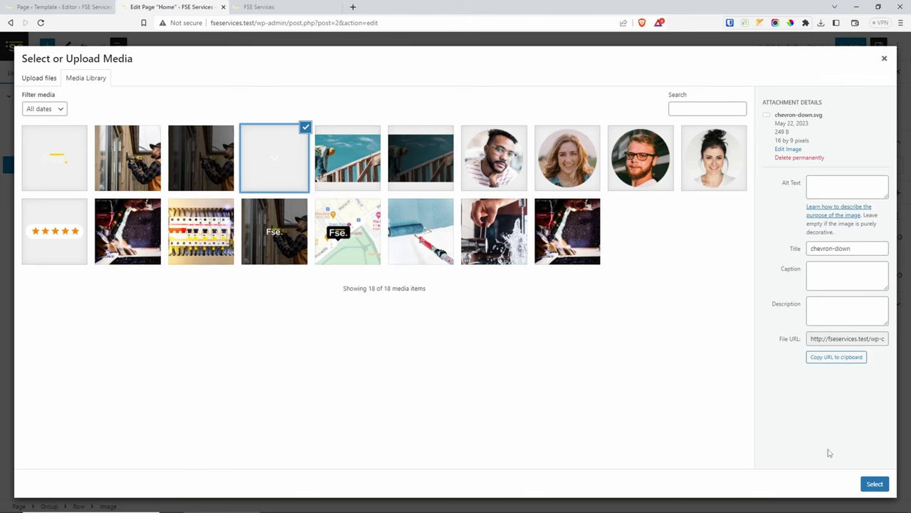
pyautogui.click(870, 483)
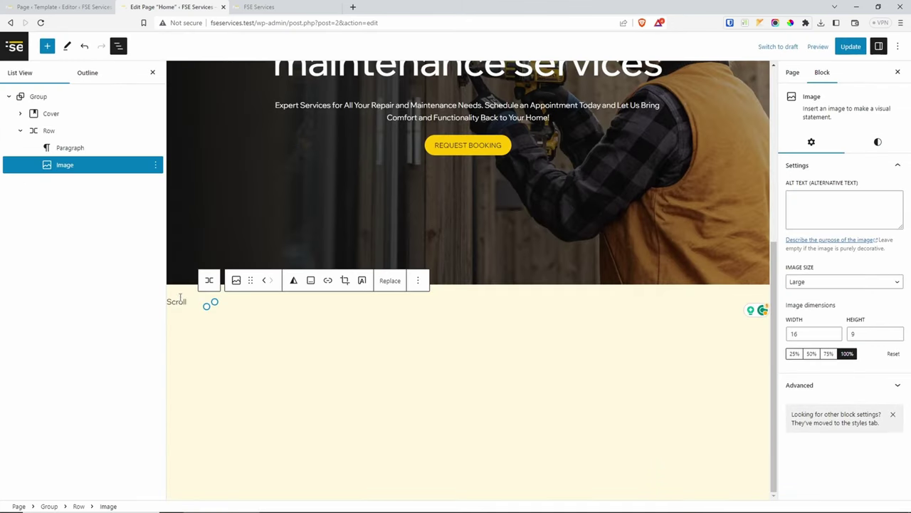
pyautogui.click(54, 132)
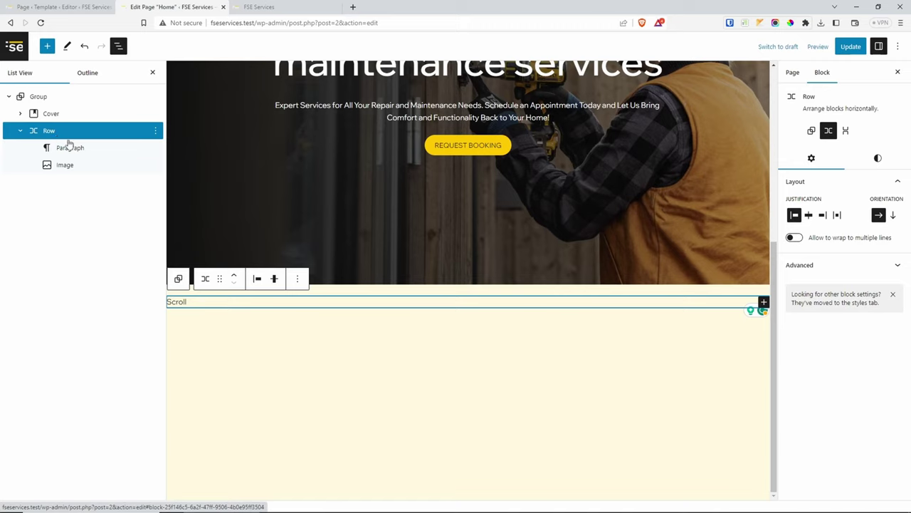
# Step: Transform the Scroll row into a Stack with items justified center, and update the page
pyautogui.click(846, 131)
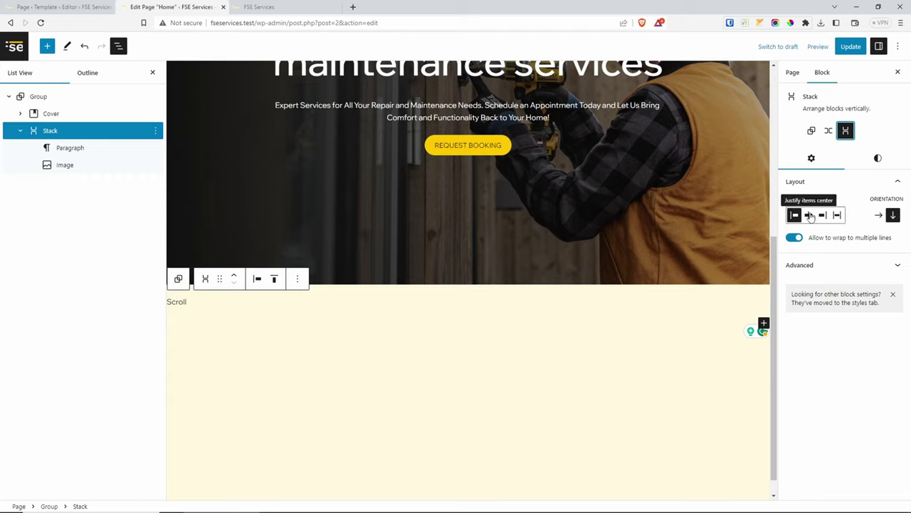
pyautogui.click(810, 216)
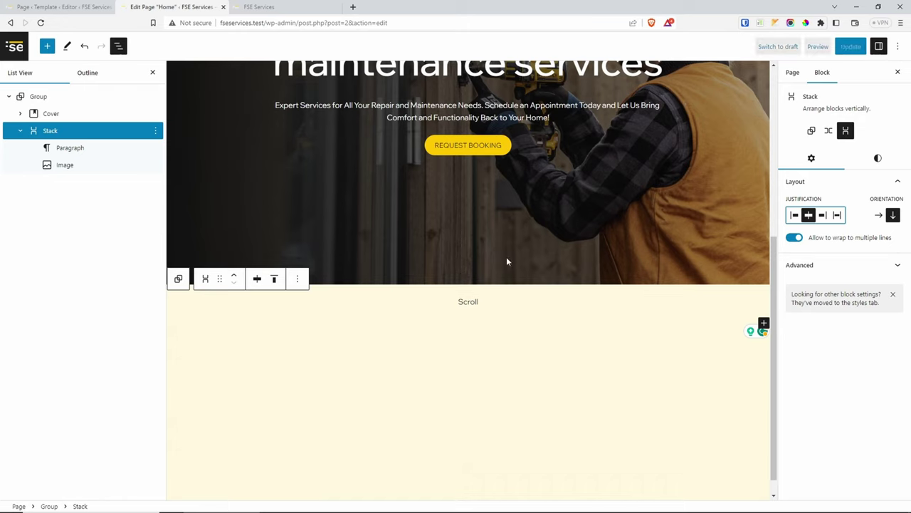
pyautogui.click(851, 46)
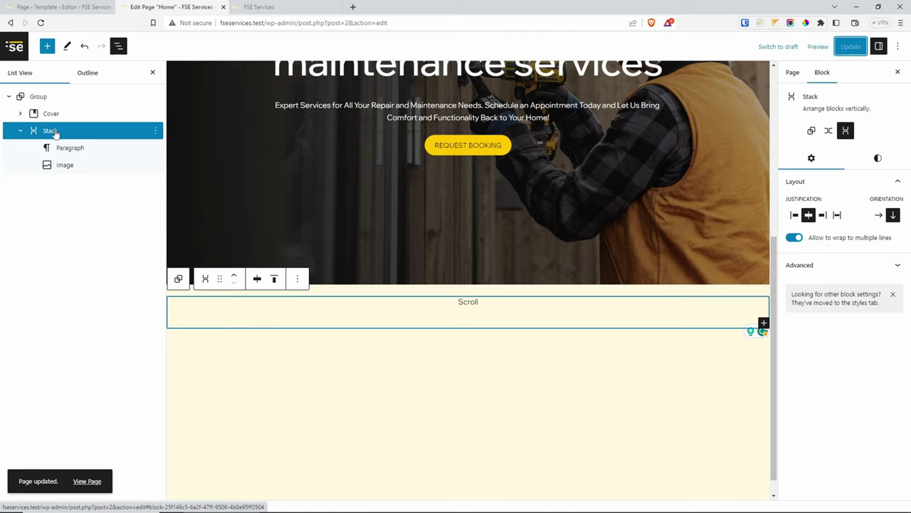
pyautogui.click(59, 97)
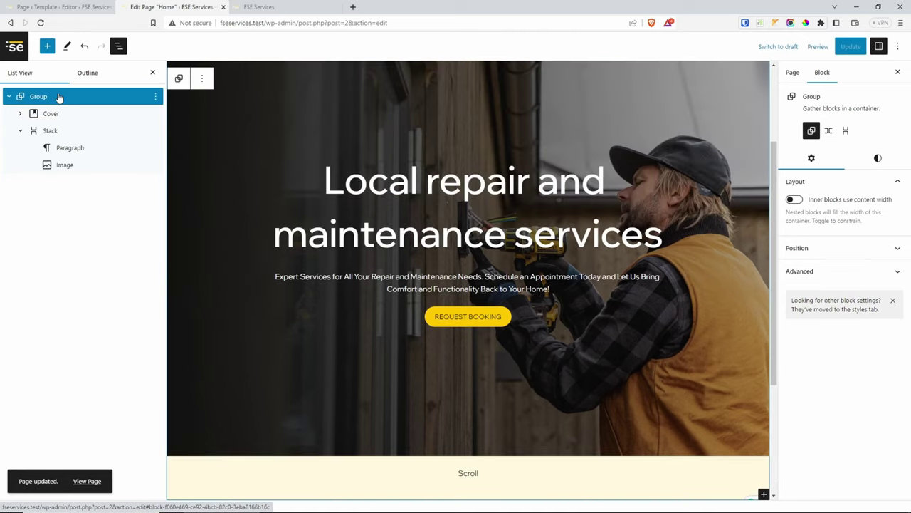
pyautogui.click(49, 131)
pyautogui.scroll(-3, 462, 381)
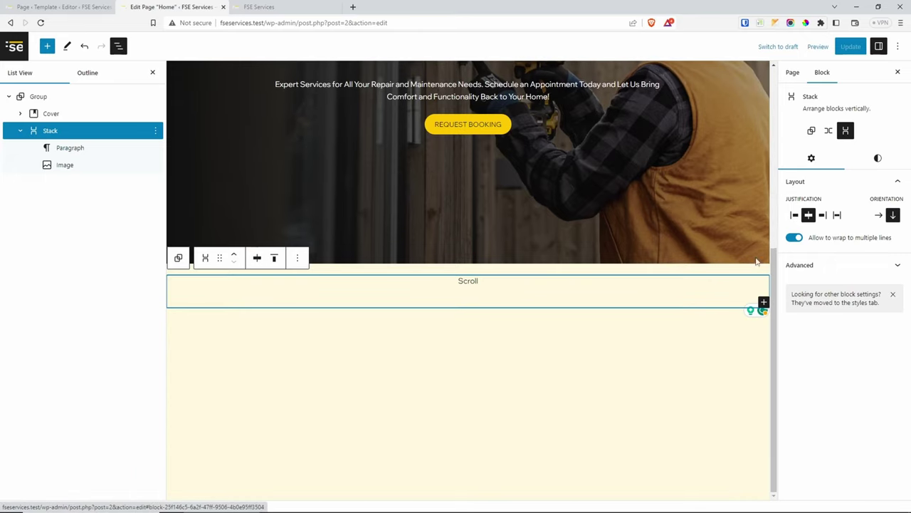
# Step: Add the 'scroll-button' CSS class to the Scroll stack under Advanced
pyautogui.click(898, 265)
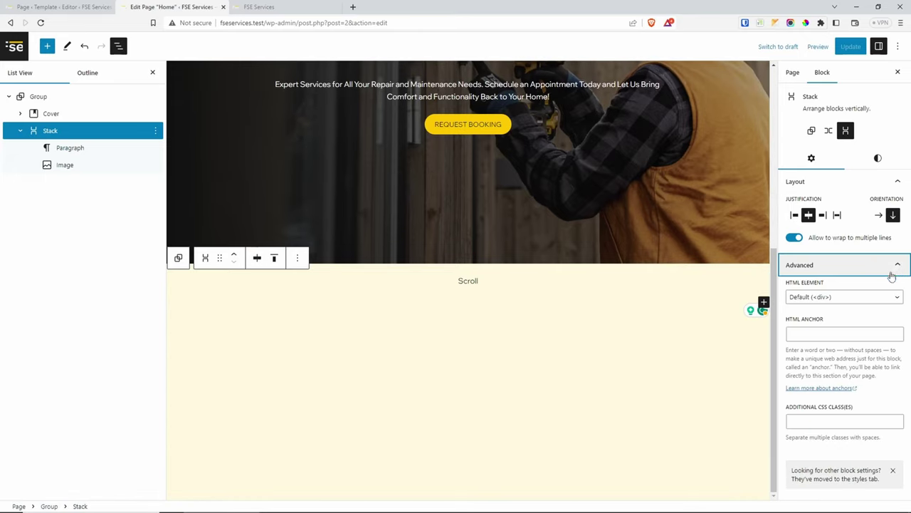
pyautogui.click(821, 423)
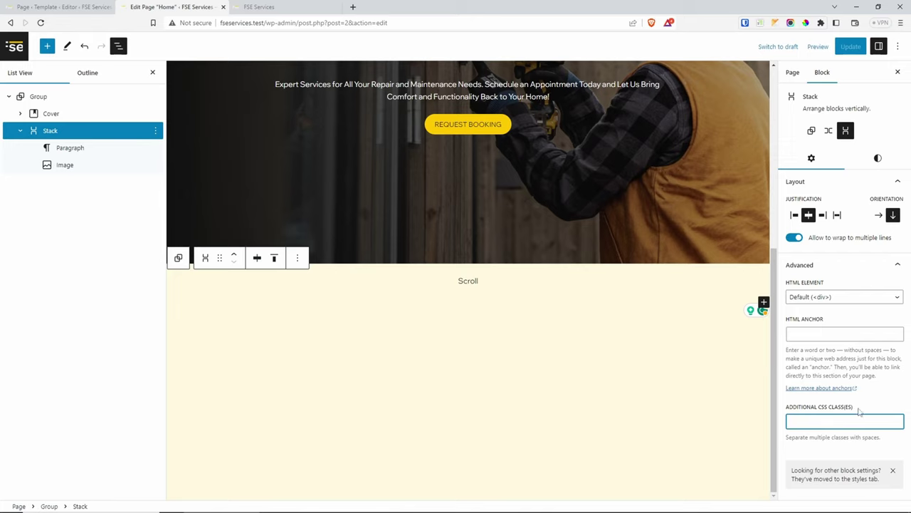
pyautogui.write('scroll-button')
pyautogui.hotkey('ctrl', 'a')
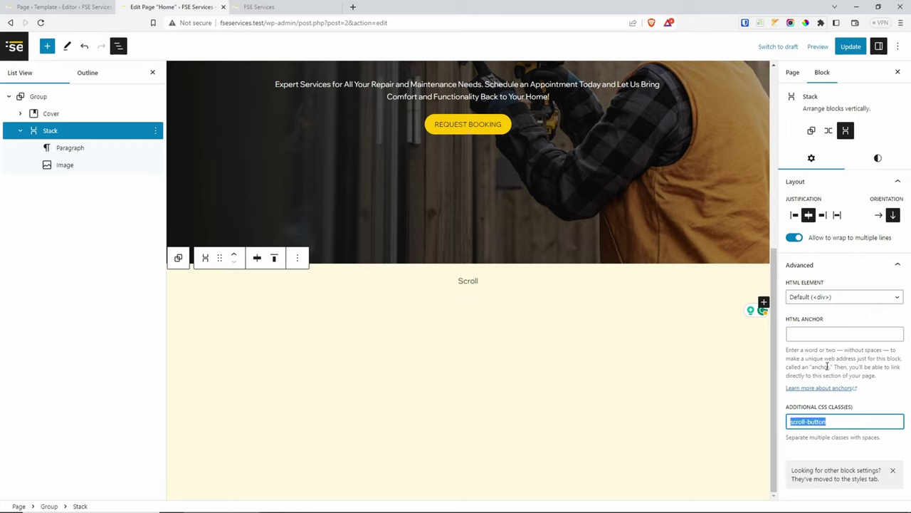
# Step: Centre-align the Scroll text, set its colour to White, and update the page
pyautogui.click(474, 280)
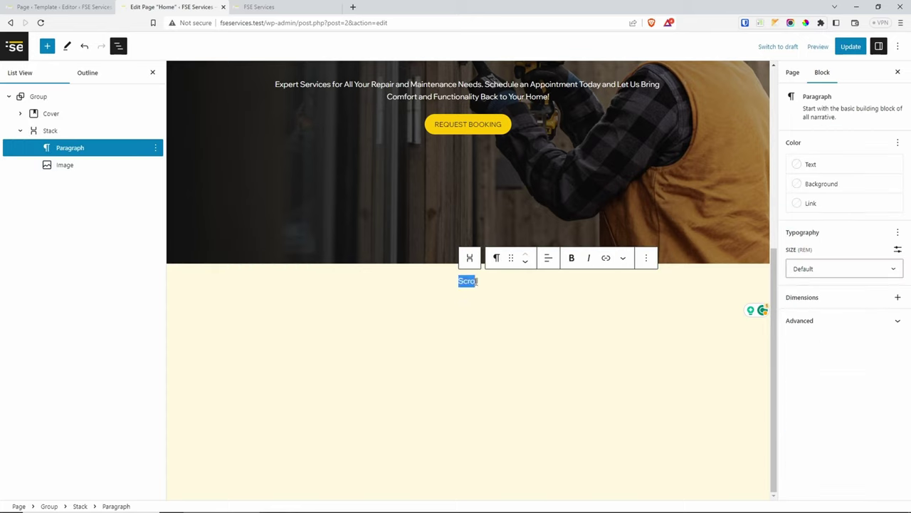
pyautogui.doubleClick(473, 280)
pyautogui.click(549, 258)
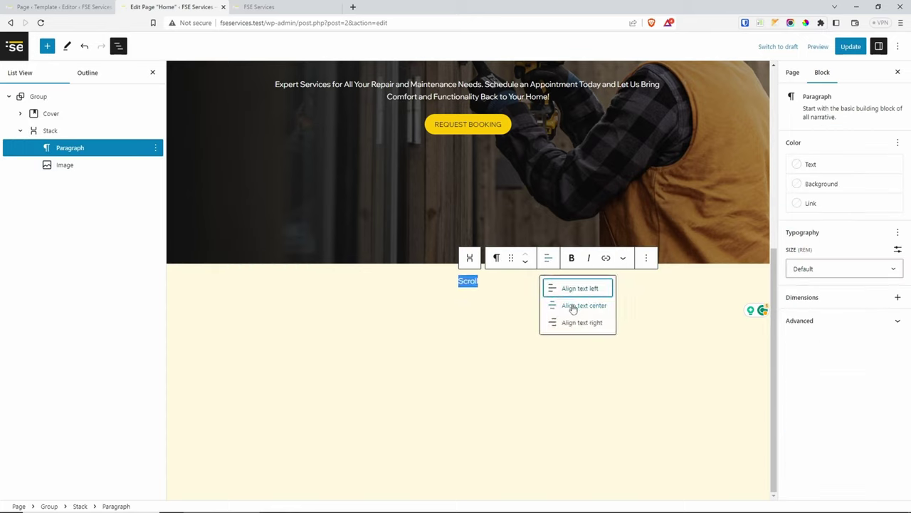
pyautogui.click(572, 306)
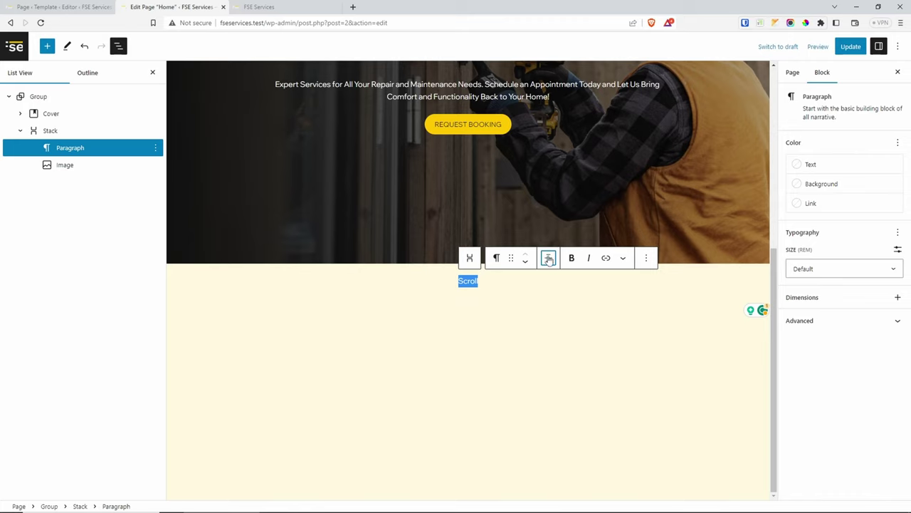
pyautogui.click(809, 165)
pyautogui.click(698, 254)
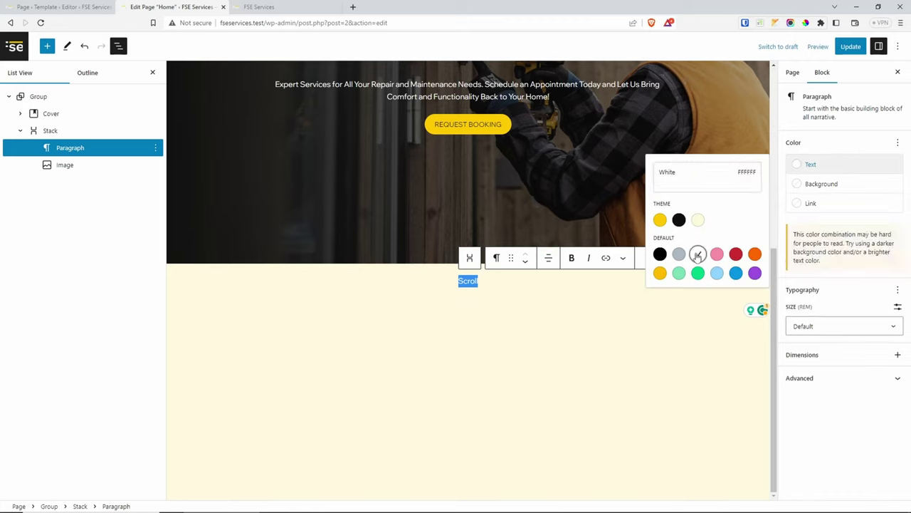
pyautogui.click(850, 46)
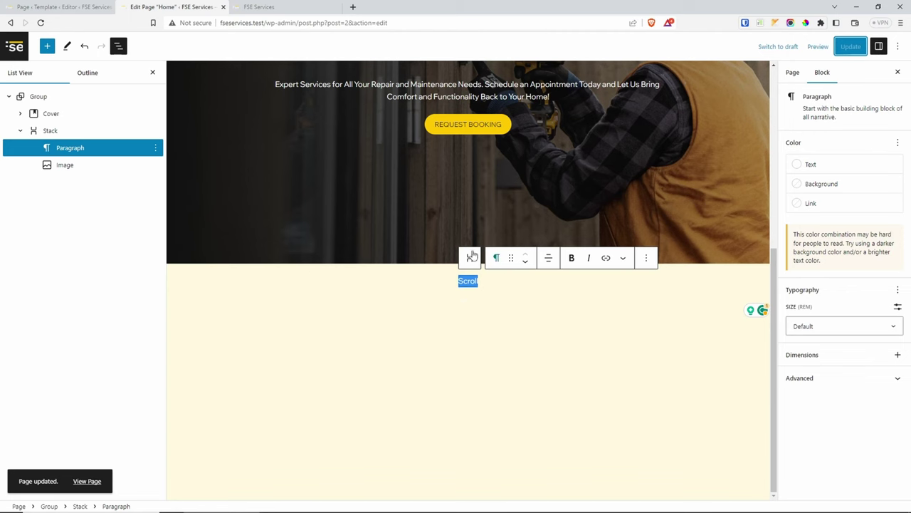
# Step: Give the Scroll paragraph the 'relative' CSS class and update the page
pyautogui.click(33, 96)
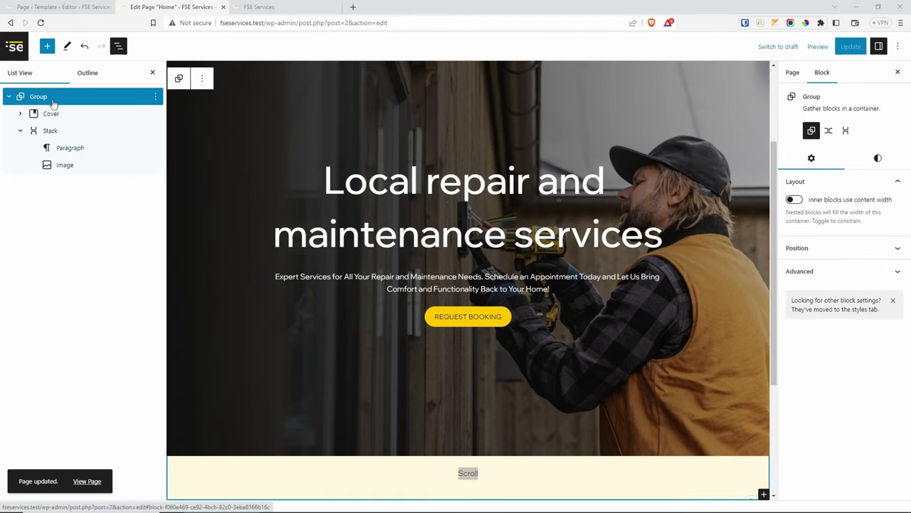
pyautogui.click(69, 148)
pyautogui.click(836, 377)
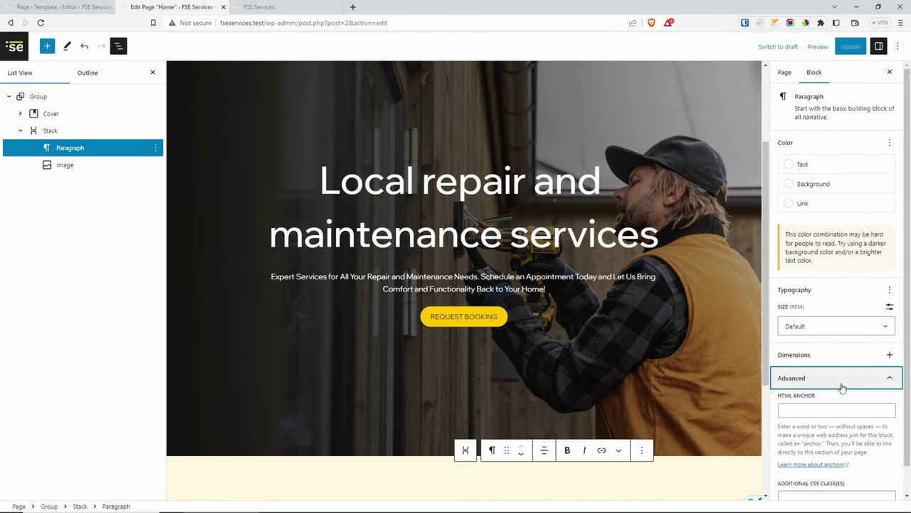
pyautogui.click(819, 471)
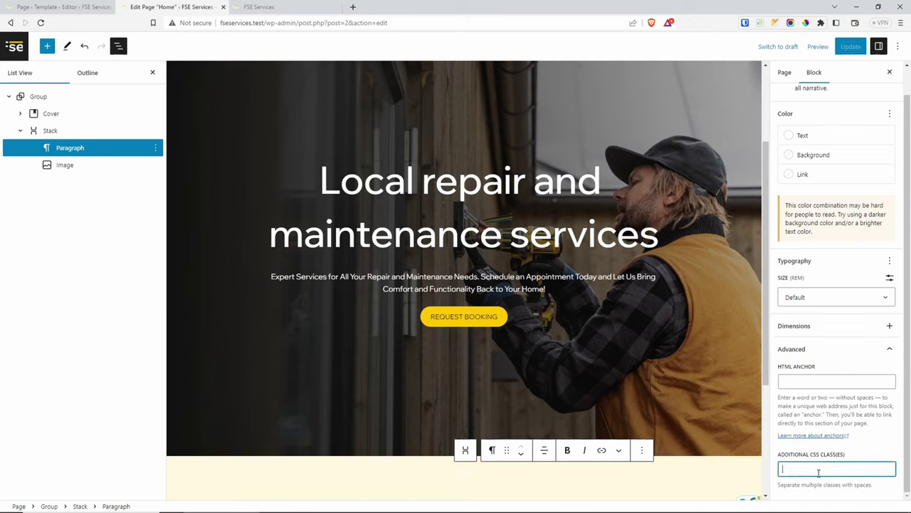
pyautogui.write('l')
pyautogui.write('elative')
pyautogui.click(850, 46)
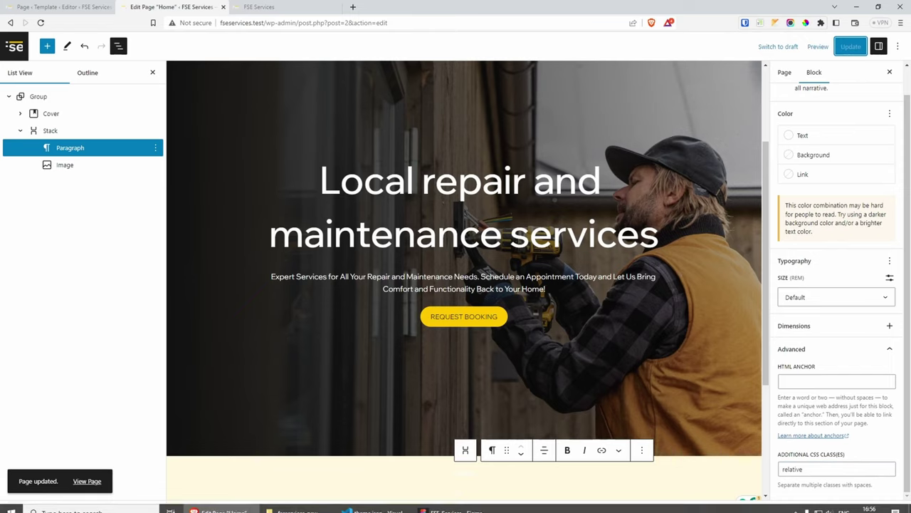
pyautogui.click(355, 505)
# Step: Add a .relative rule with position: relative at the end of style.css
pyautogui.click(154, 35)
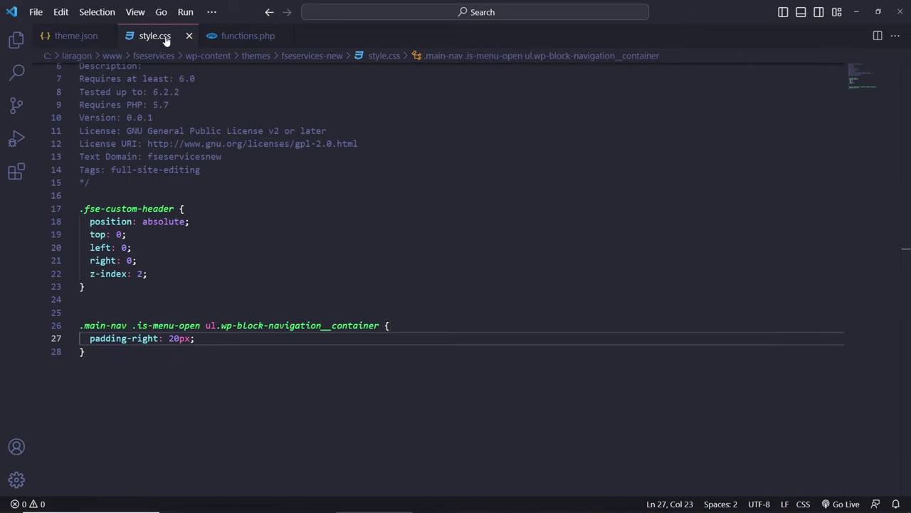
pyautogui.scroll(-3, 200, 256)
pyautogui.click(243, 236)
pyautogui.press('Return')
pyautogui.press('Return')
pyautogui.press('Return')
pyautogui.write('.')
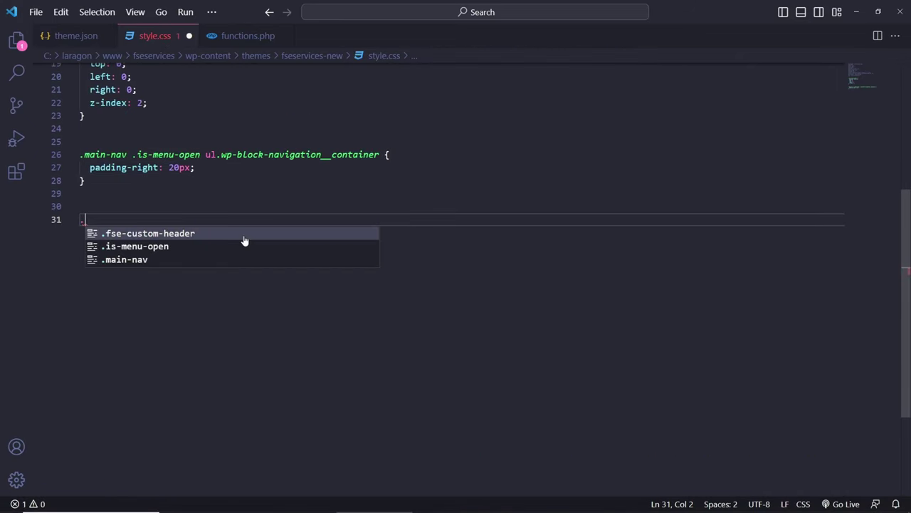
pyautogui.write('relative {')
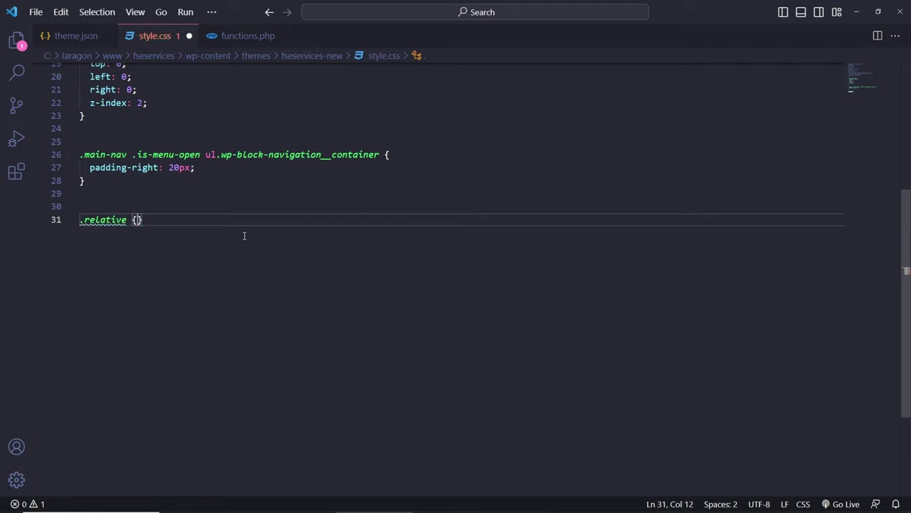
pyautogui.press('Return')
pyautogui.write('pos')
pyautogui.press('Return')
pyautogui.write('r;')
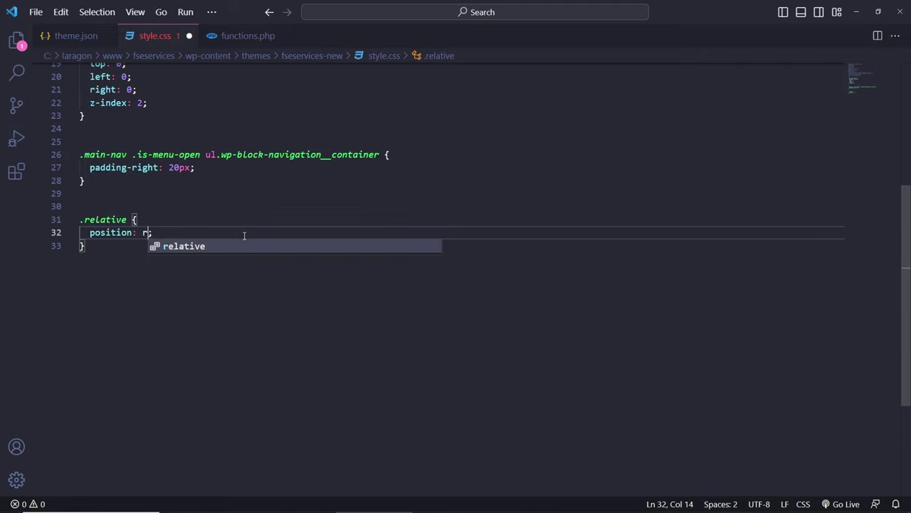
pyautogui.press('Return')
# Step: Start a .scroll-button rule with position: absolute and bottom: 50px
pyautogui.click(193, 247)
pyautogui.press('Return')
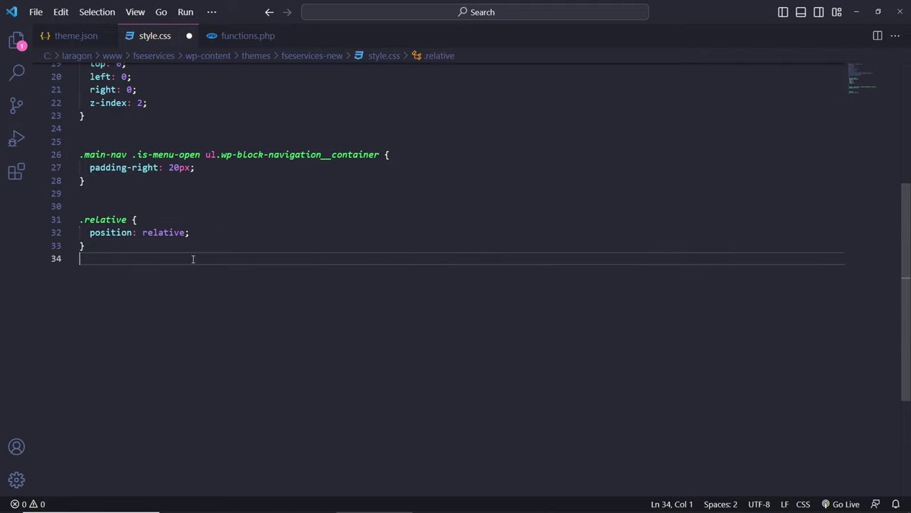
pyautogui.press('Return')
pyautogui.write('.scroll-button')
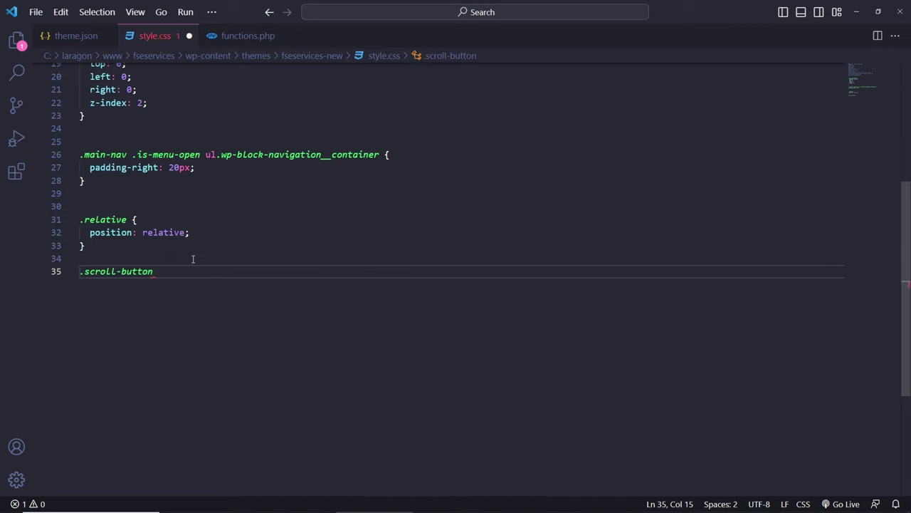
pyautogui.write(' {')
pyautogui.press('Return')
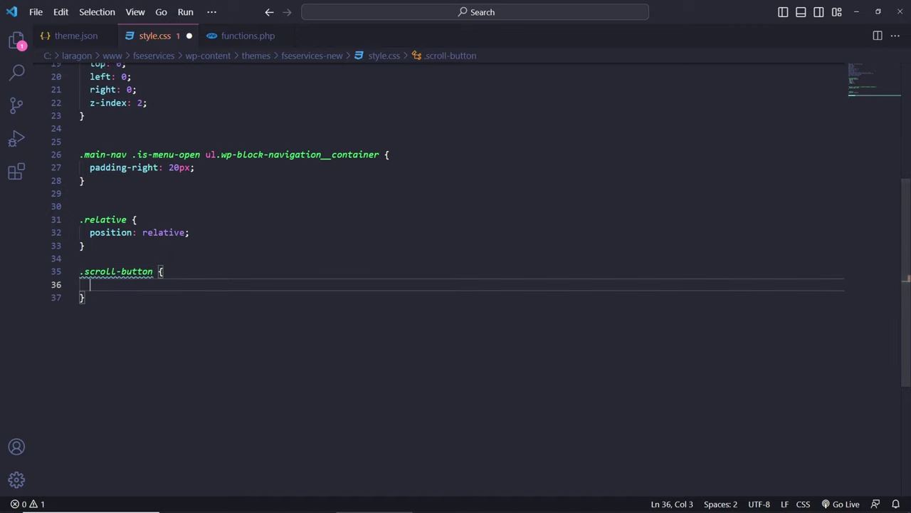
pyautogui.write('pos')
pyautogui.press('Down')
pyautogui.press('Return')
pyautogui.write('a;')
pyautogui.press('Return')
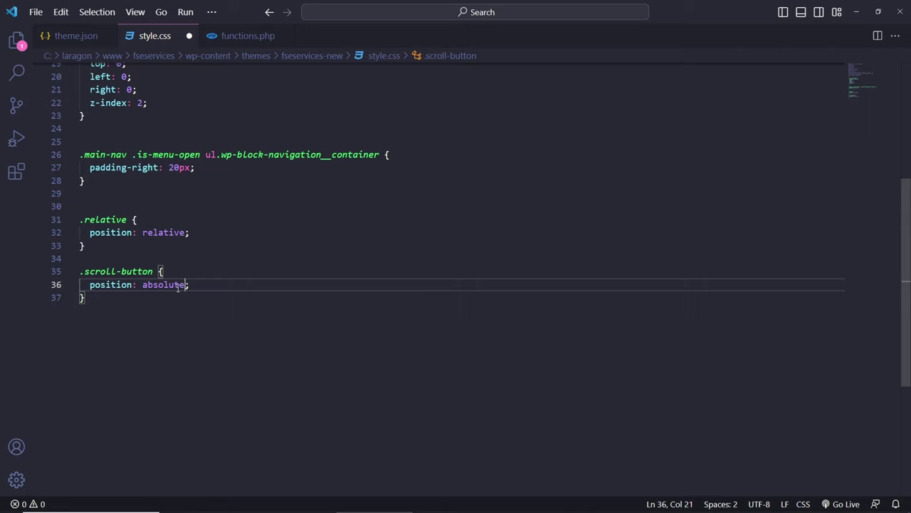
pyautogui.press('Return')
pyautogui.write('bott')
pyautogui.press('Return')
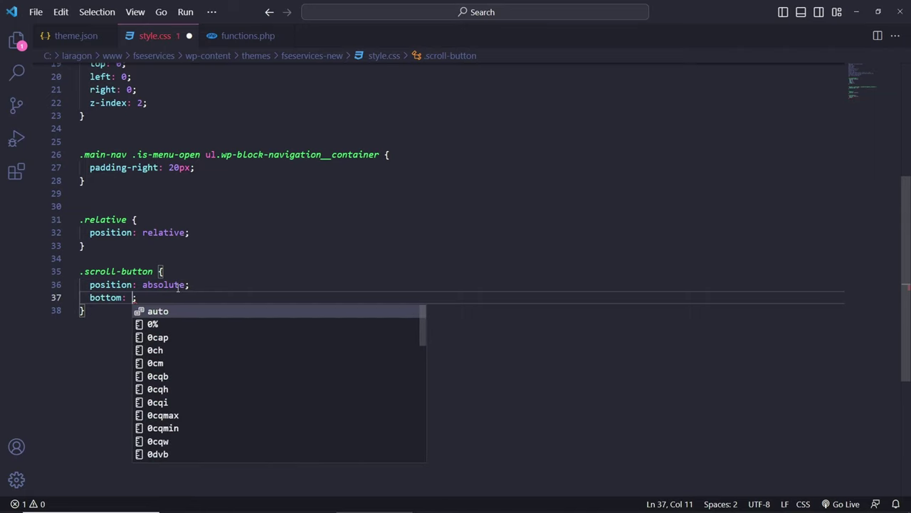
pyautogui.write('50px')
pyautogui.press('End')
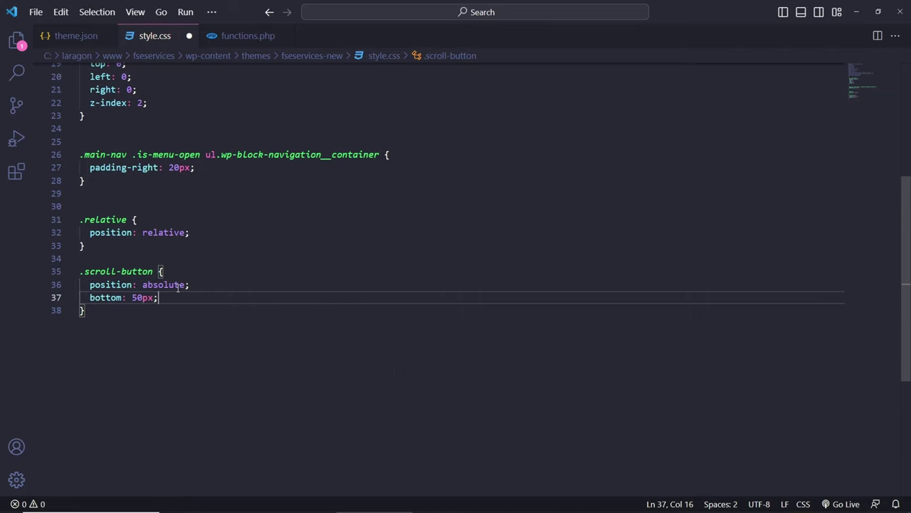
# Step: Set left: 0 and right: 0 in the .scroll-button rule
pyautogui.press('Return')
pyautogui.write('le')
pyautogui.press('Return')
pyautogui.write('0;')
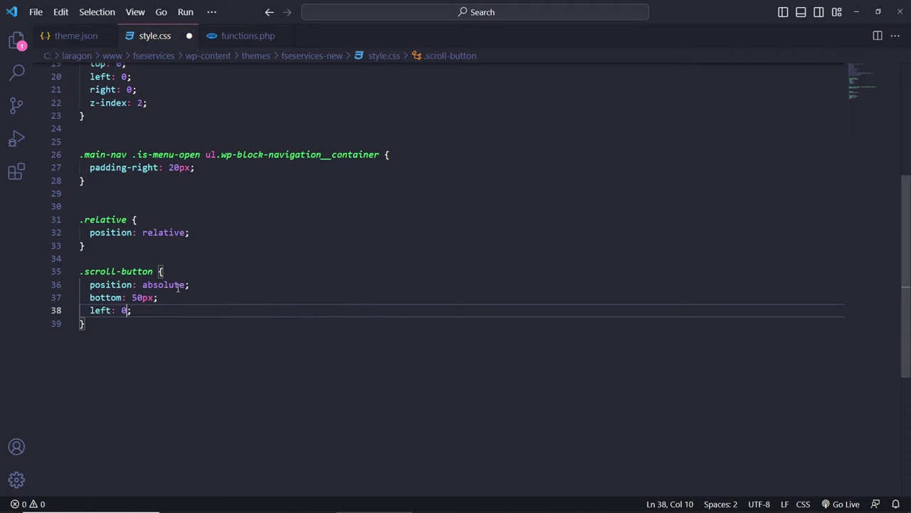
pyautogui.press('Return')
pyautogui.write('ri')
pyautogui.press('Return')
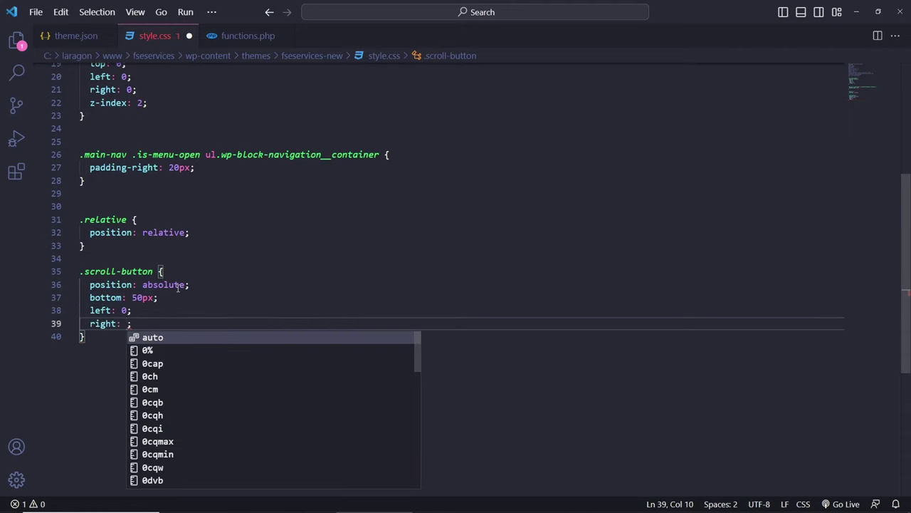
pyautogui.write('0')
pyautogui.press('End')
pyautogui.press('Return')
# Step: Add z-index: 2 and background-color: red to .scroll-button and save style.css
pyautogui.write('z')
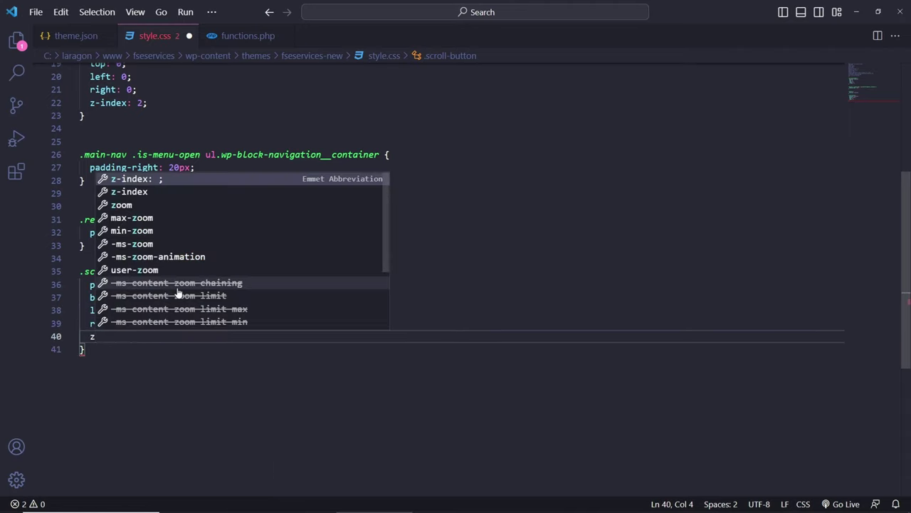
pyautogui.press('Return')
pyautogui.write('2;')
pyautogui.hotkey('ctrl', 's')
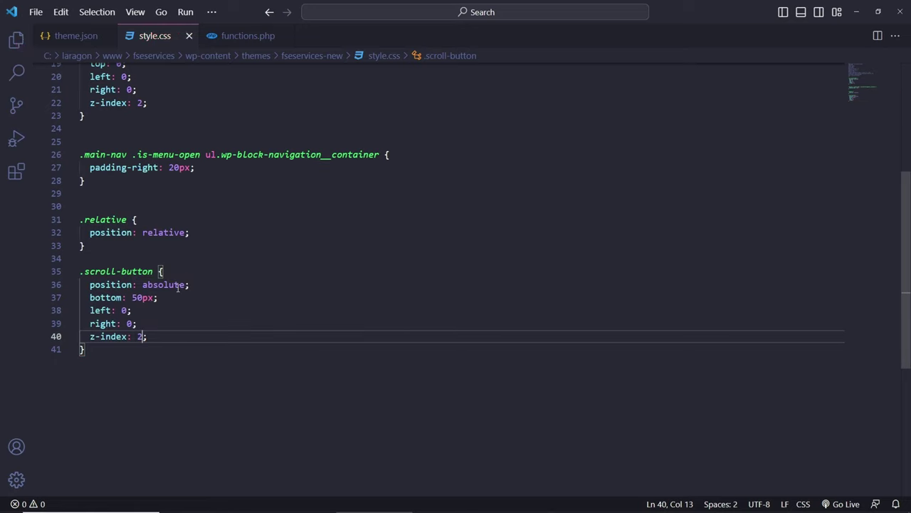
pyautogui.press('Return')
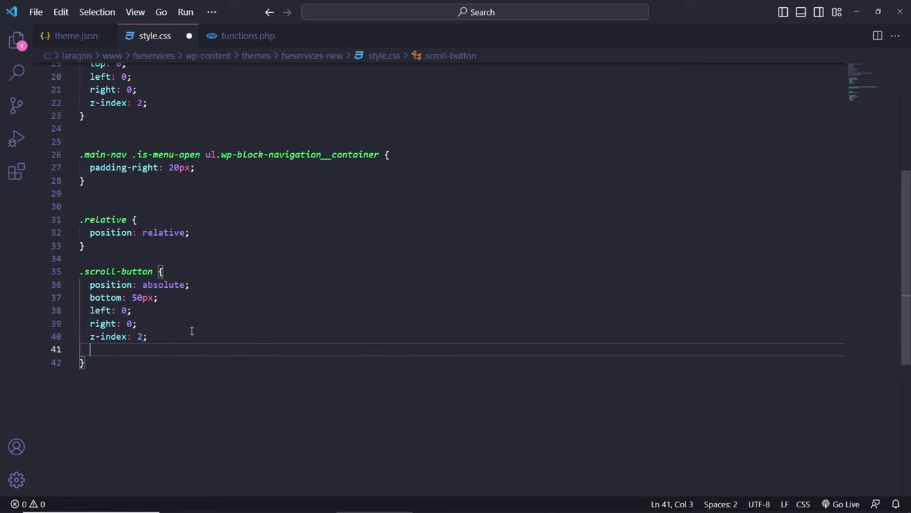
pyautogui.write('back')
pyautogui.press('Return')
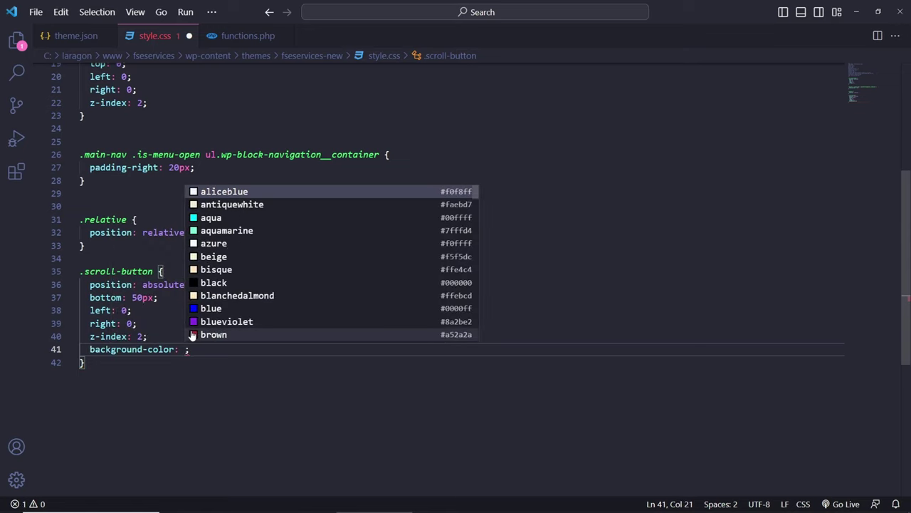
pyautogui.write('red')
pyautogui.hotkey('ctrl', 's')
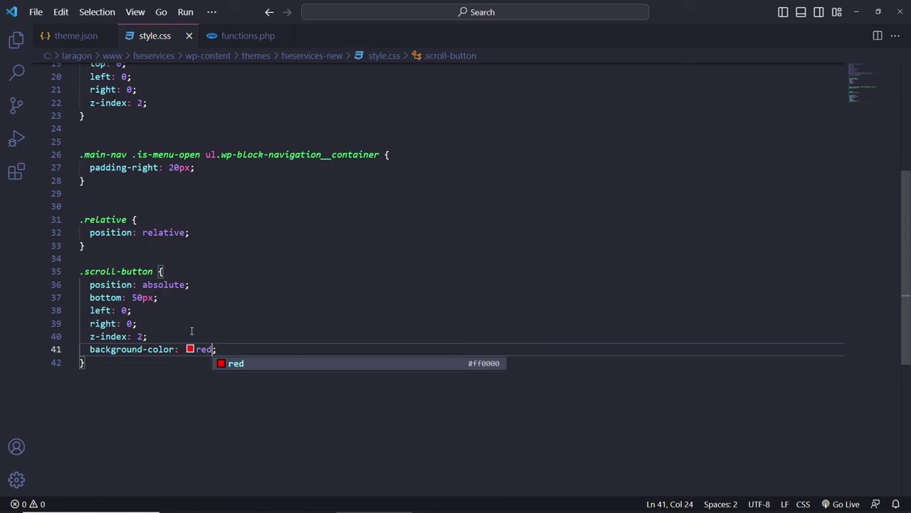
# Step: Inspect the Scroll label and chevron on the live homepage
pyautogui.click(223, 506)
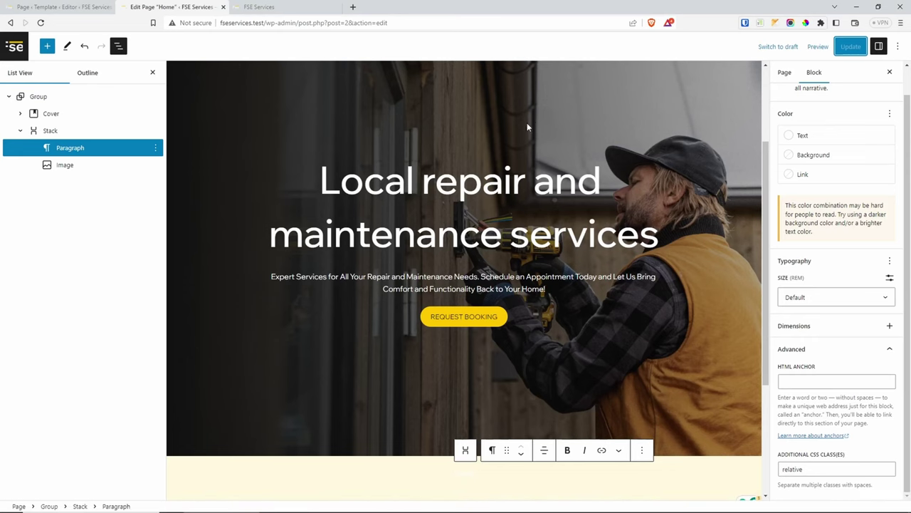
pyautogui.click(267, 7)
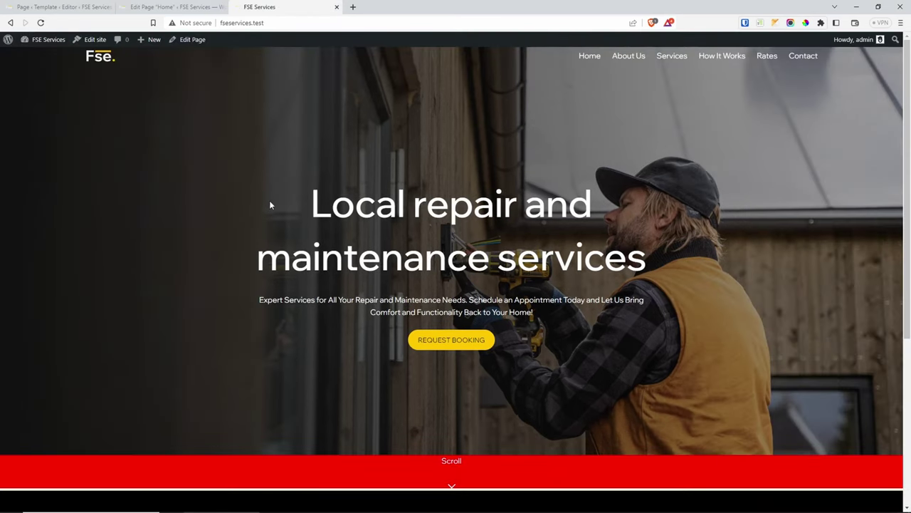
pyautogui.scroll(-3, 271, 204)
pyautogui.scroll(1, 428, 285)
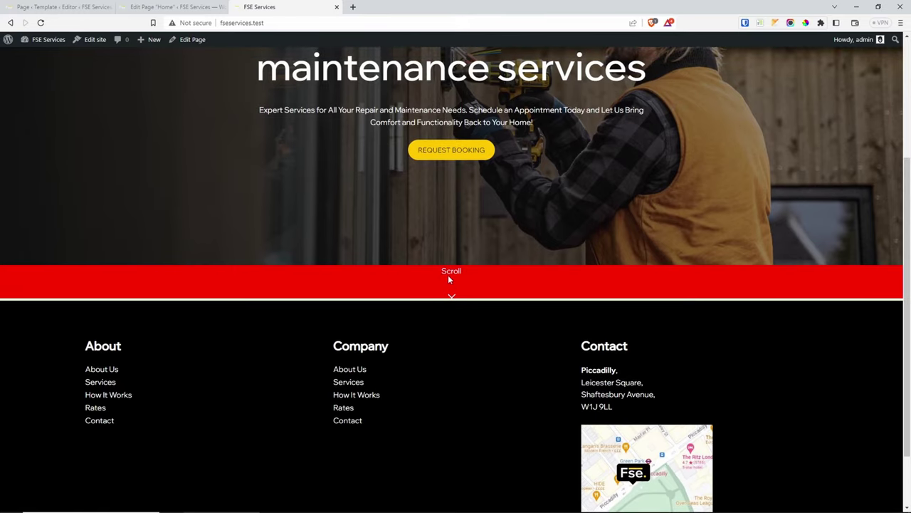
pyautogui.moveTo(435, 270); pyautogui.dragTo(472, 296)
pyautogui.click(472, 296)
# Step: Set the hero Stack's block spacing to 0 and update the page
pyautogui.click(58, 5)
pyautogui.click(162, 6)
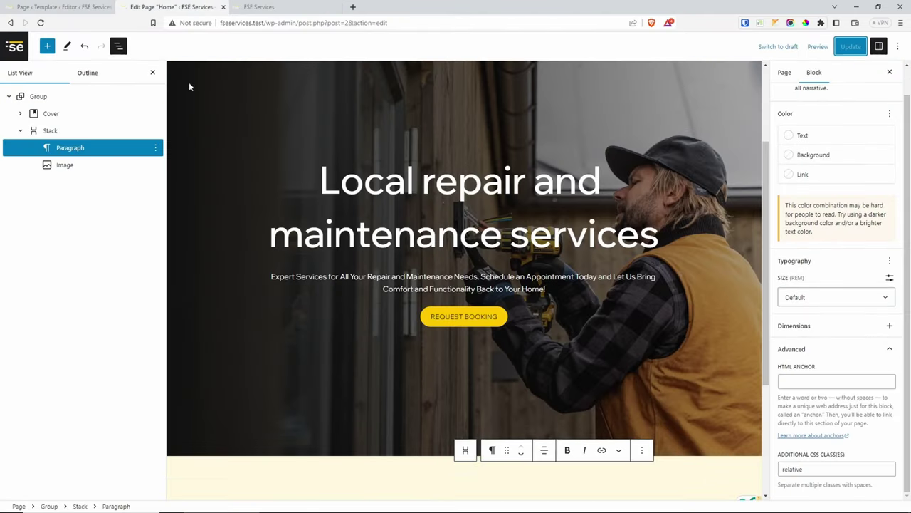
pyautogui.scroll(-2, 481, 354)
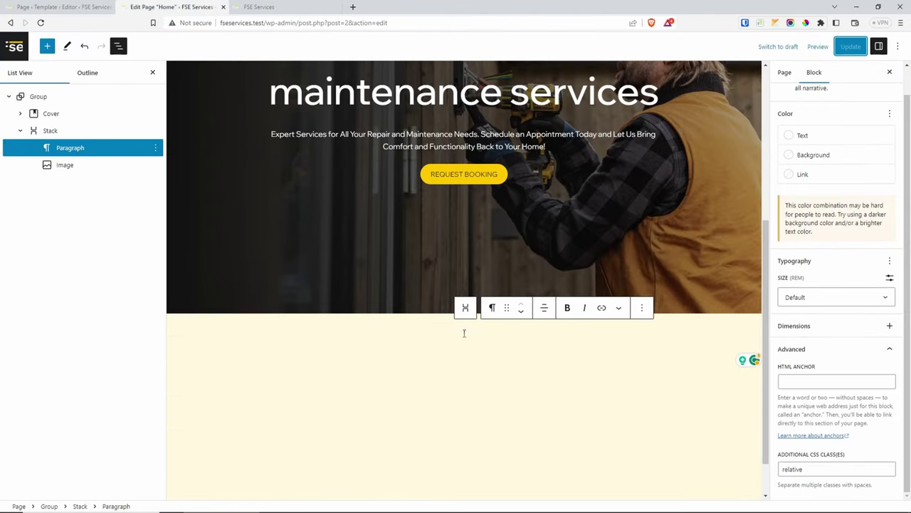
pyautogui.click(71, 132)
pyautogui.click(878, 159)
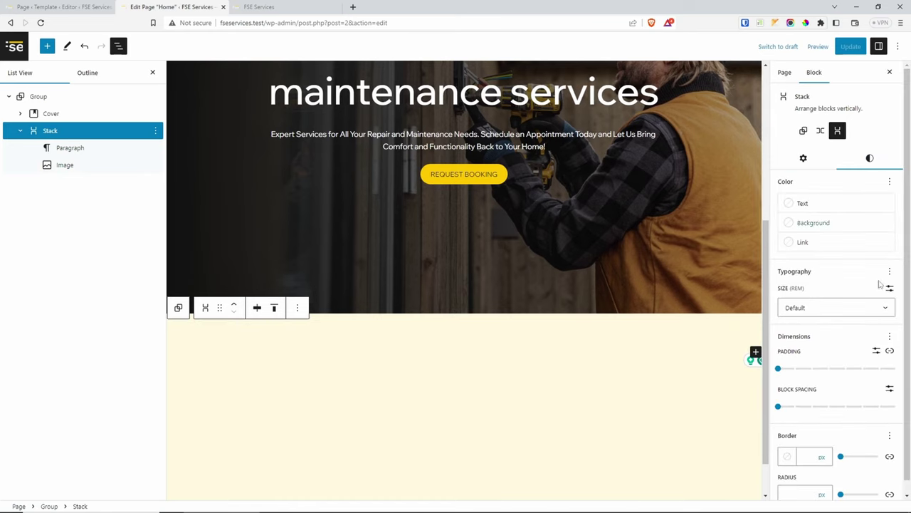
pyautogui.scroll(-1, 854, 392)
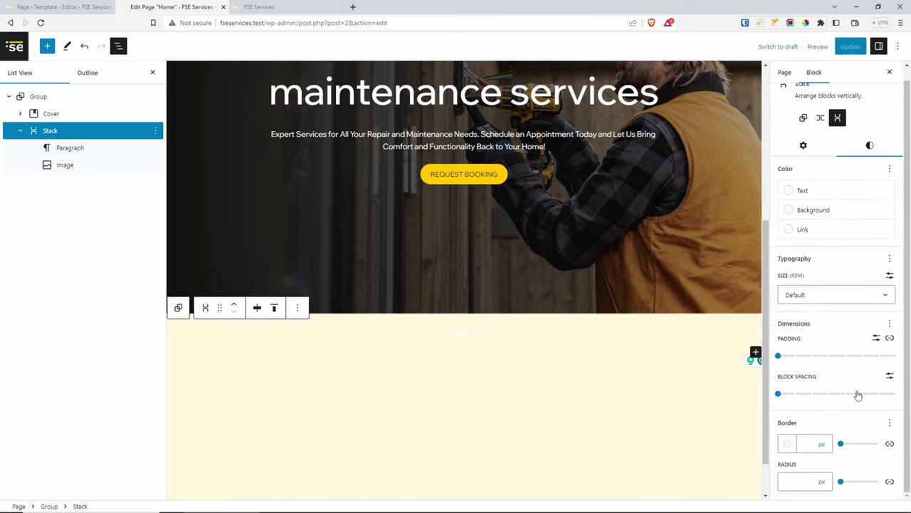
pyautogui.click(780, 395)
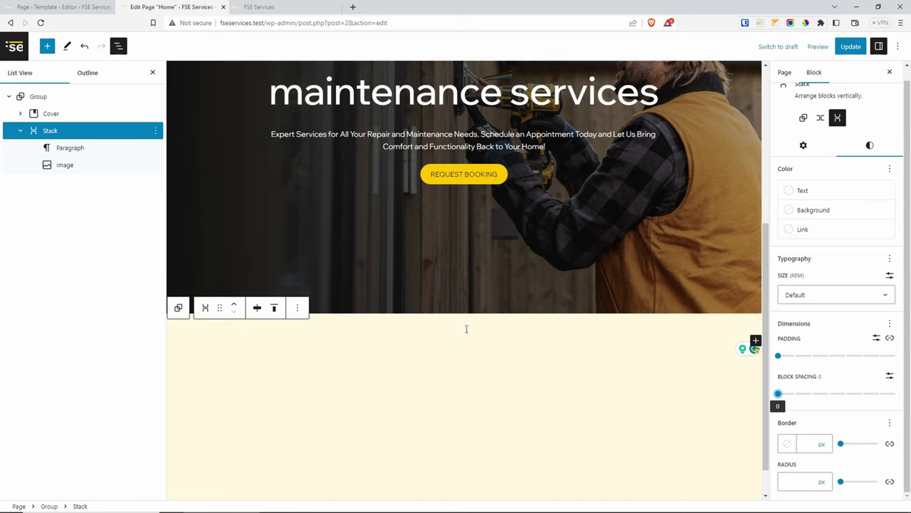
pyautogui.click(851, 47)
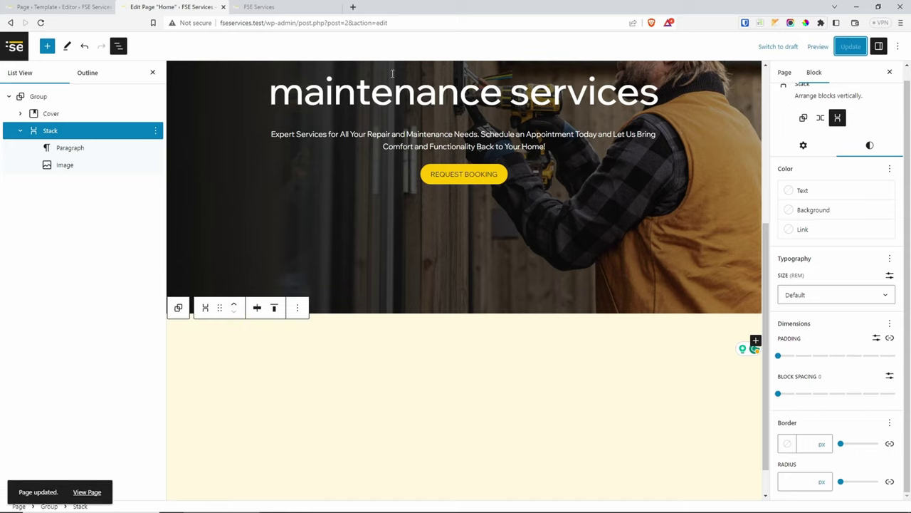
# Step: Review the red Scroll band under the hero on the updated live homepage
pyautogui.click(90, 478)
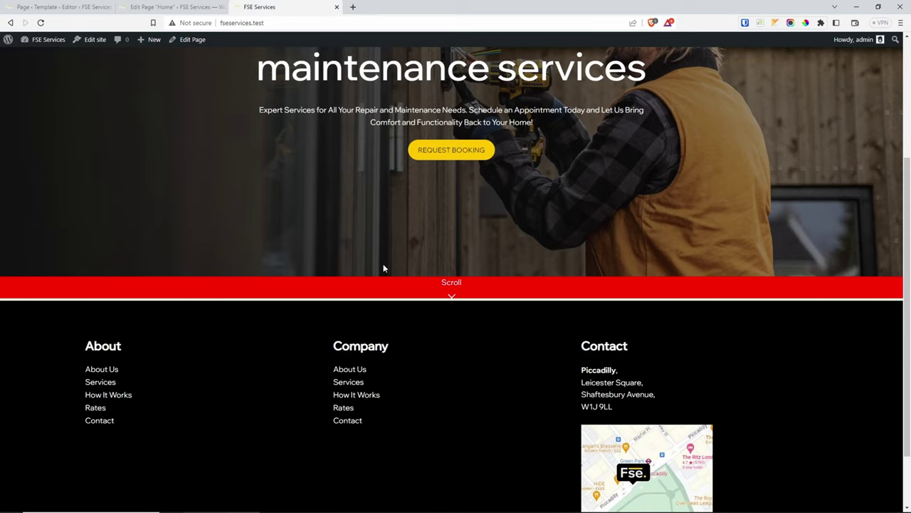
pyautogui.moveTo(440, 286); pyautogui.dragTo(483, 309)
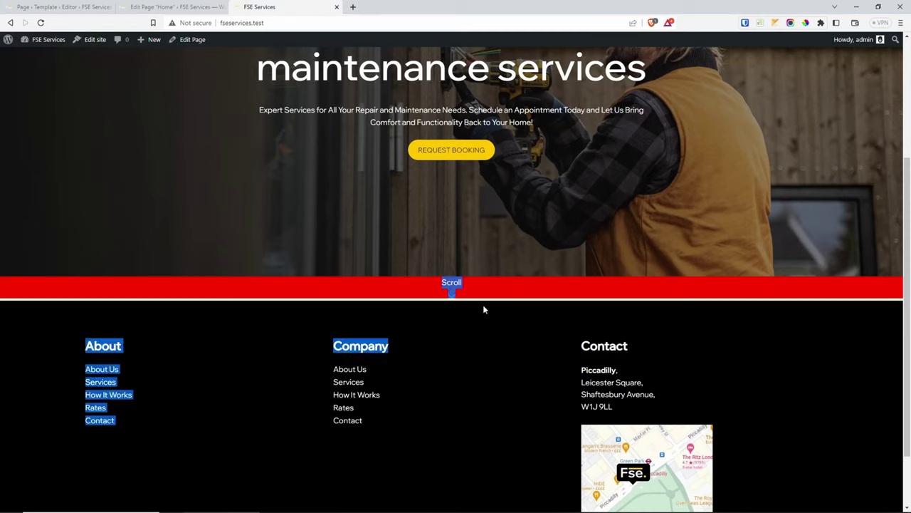
pyautogui.click(451, 294)
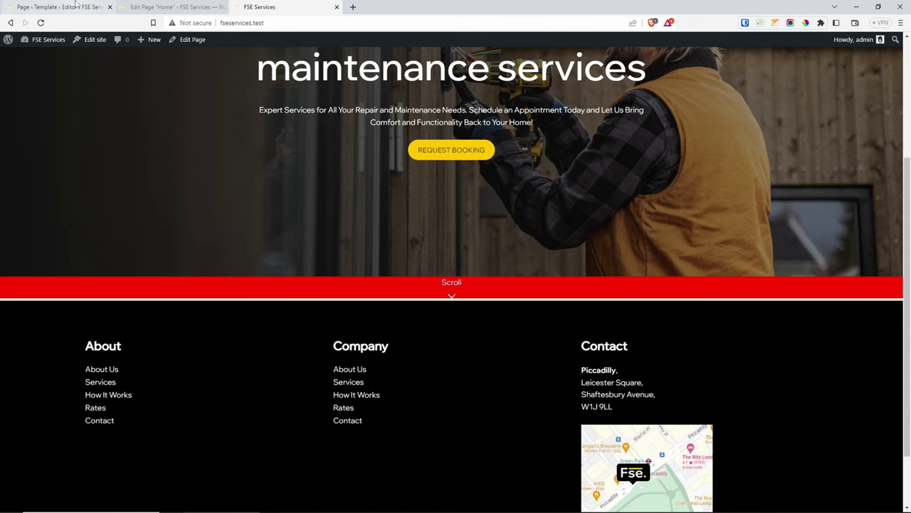
# Step: Insert a new Group block with the plain Group layout below the Stack
pyautogui.click(171, 6)
pyautogui.click(8, 96)
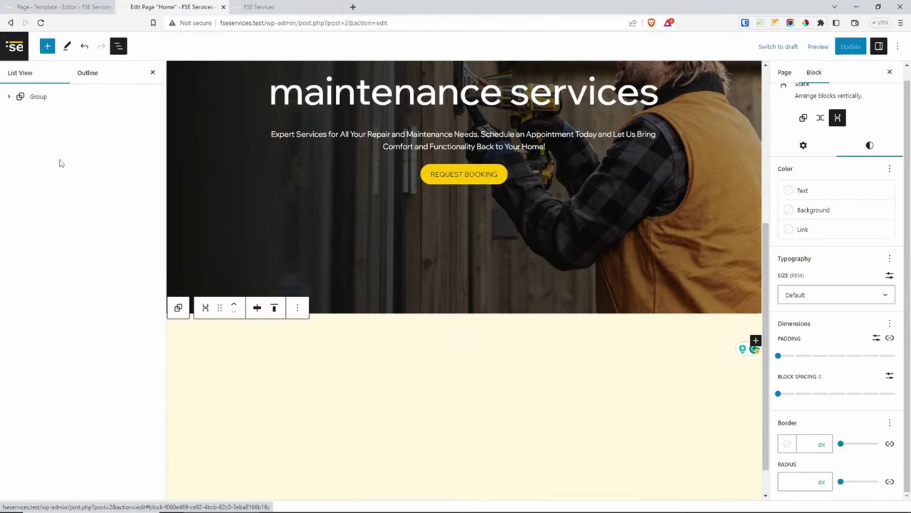
pyautogui.click(47, 46)
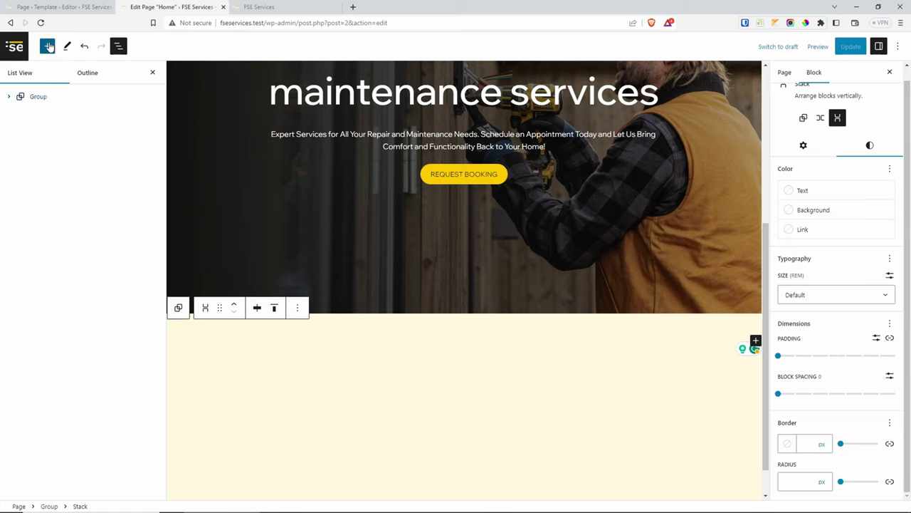
pyautogui.write('grou')
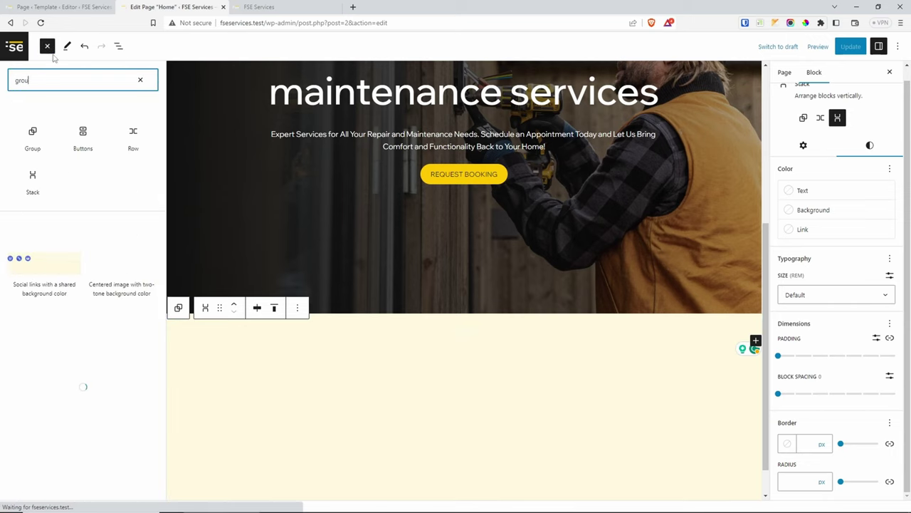
pyautogui.moveTo(31, 136); pyautogui.dragTo(321, 390)
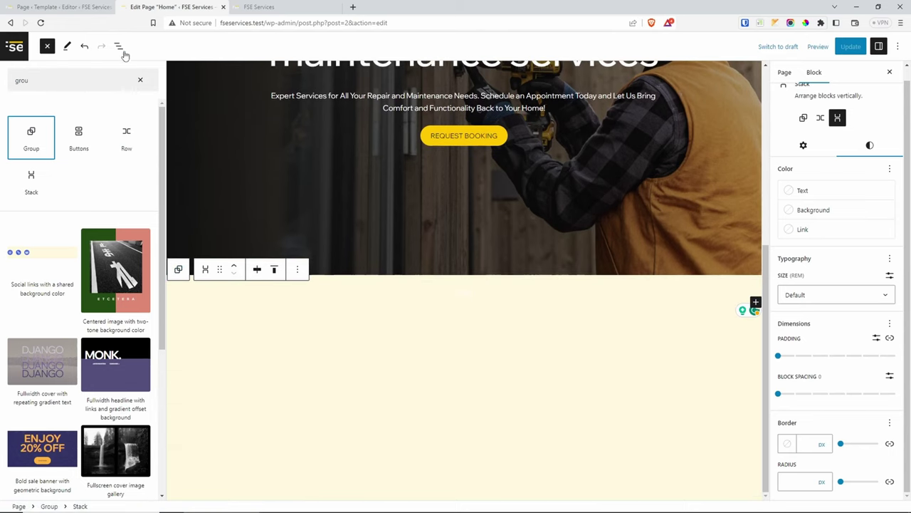
pyautogui.click(119, 46)
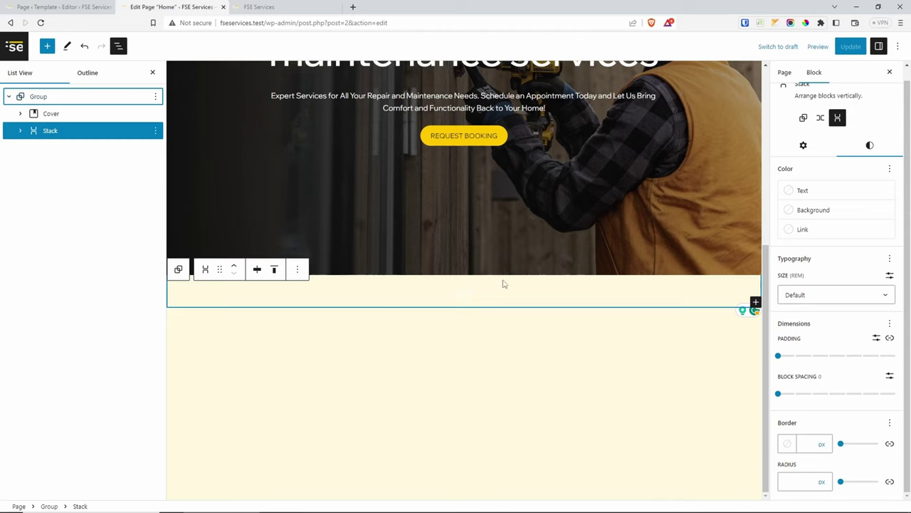
pyautogui.click(48, 46)
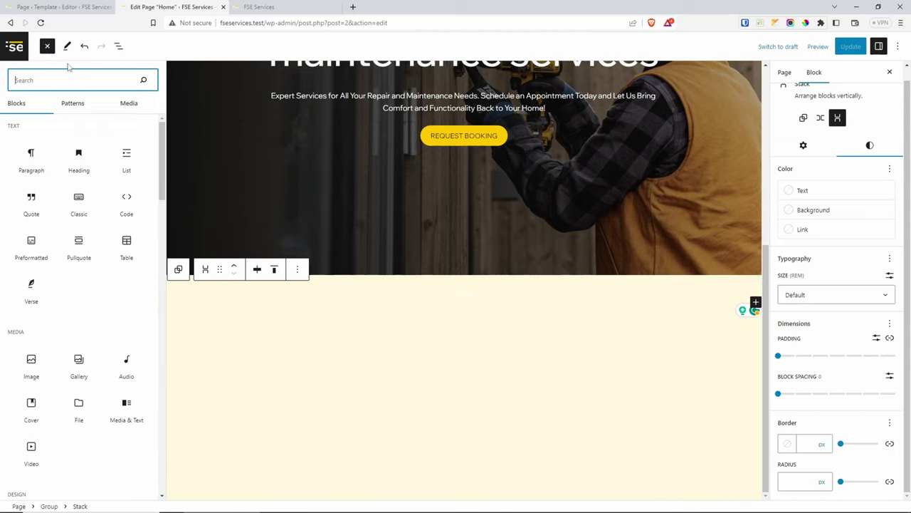
pyautogui.write('grou')
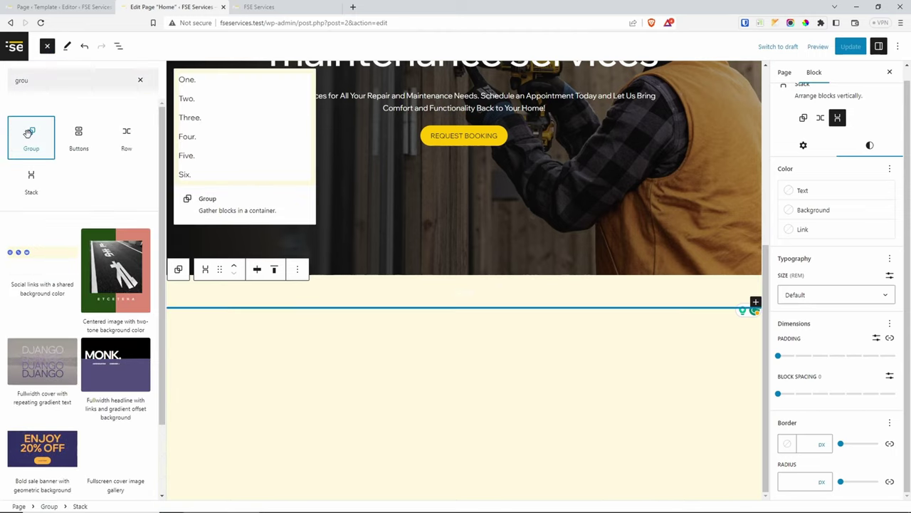
pyautogui.click(29, 134)
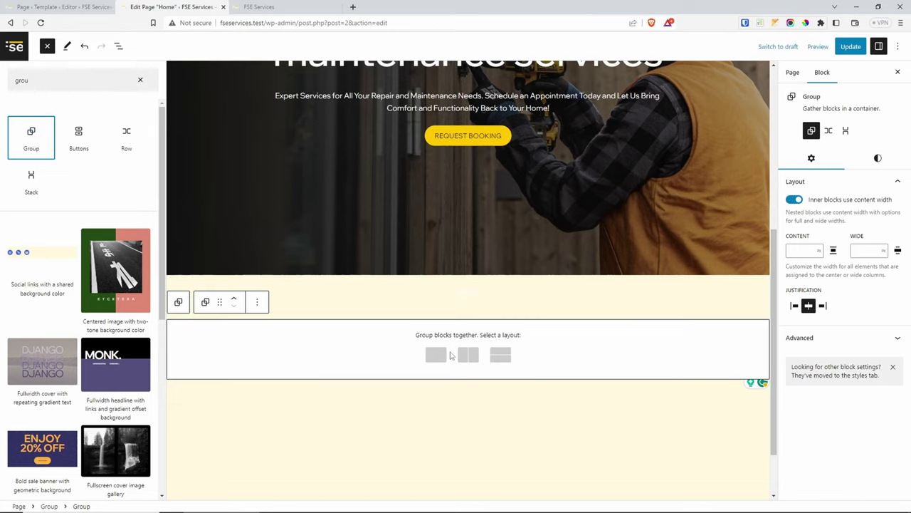
pyautogui.click(433, 349)
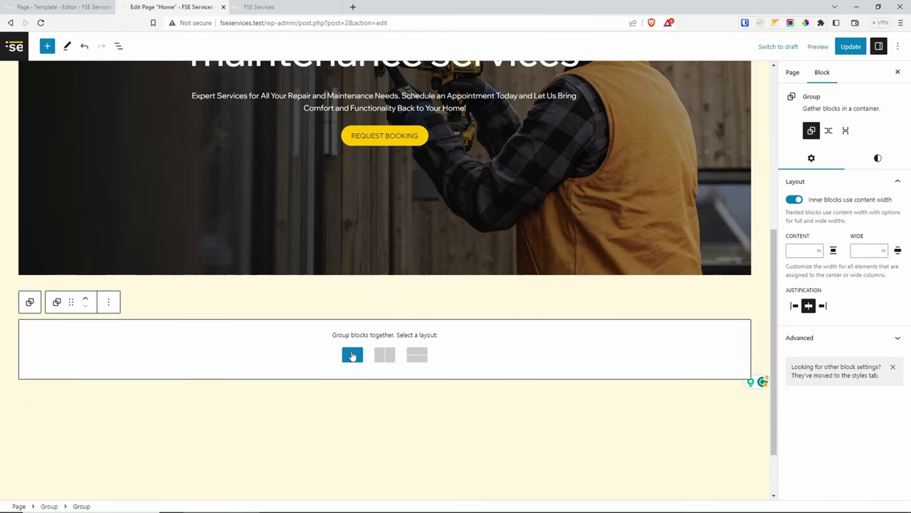
pyautogui.click(353, 355)
# Step: Move the new Group in List View above the hero's outer Group
pyautogui.click(118, 45)
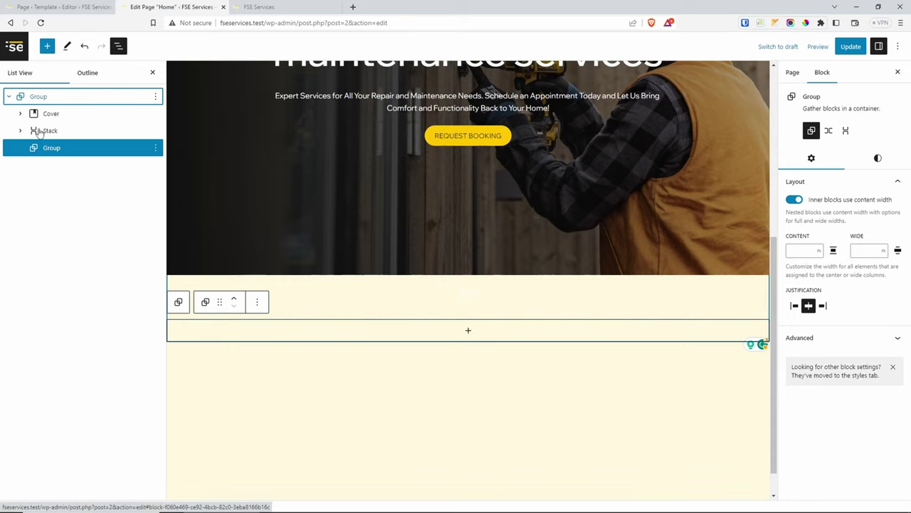
pyautogui.moveTo(45, 148); pyautogui.dragTo(27, 80)
pyautogui.moveTo(49, 149); pyautogui.dragTo(34, 83)
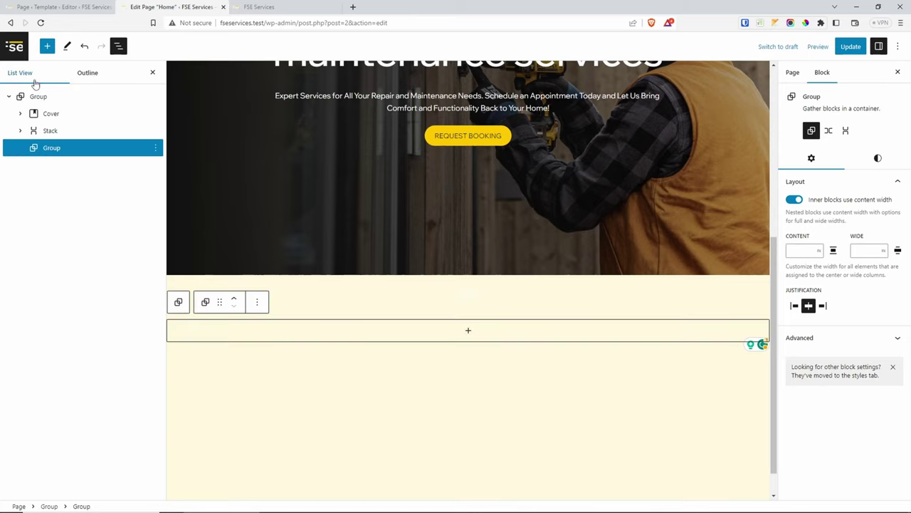
pyautogui.click(68, 148)
pyautogui.moveTo(68, 148); pyautogui.dragTo(100, 99)
pyautogui.moveTo(106, 147); pyautogui.dragTo(111, 93)
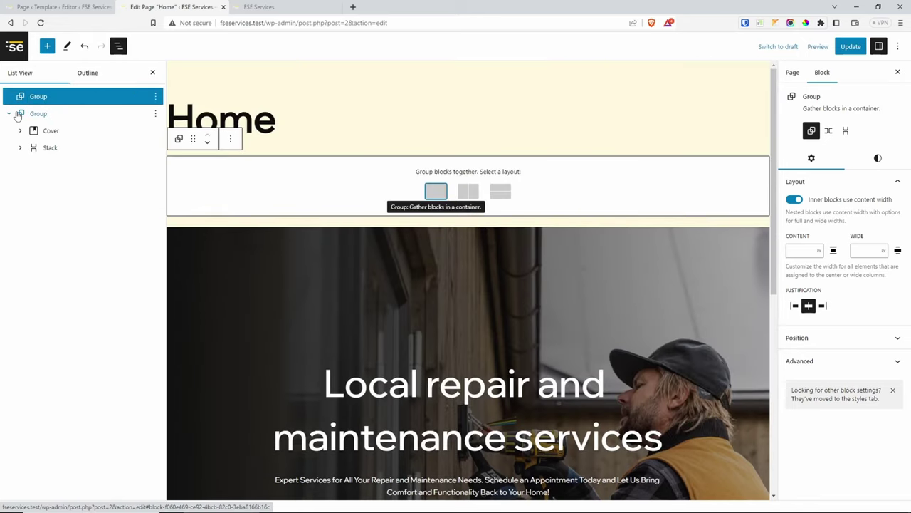
# Step: Move the empty Group below the hero and give the hero group the anchor 'Hero'
pyautogui.click(207, 142)
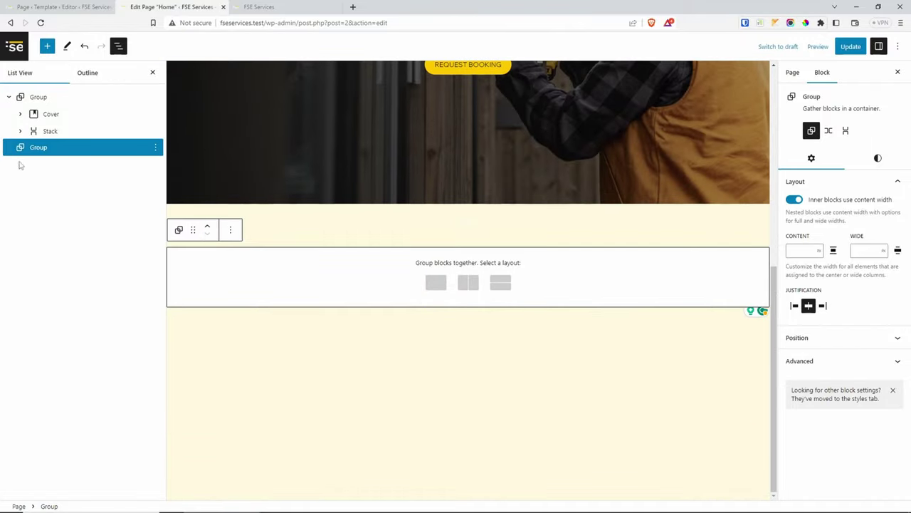
pyautogui.click(8, 96)
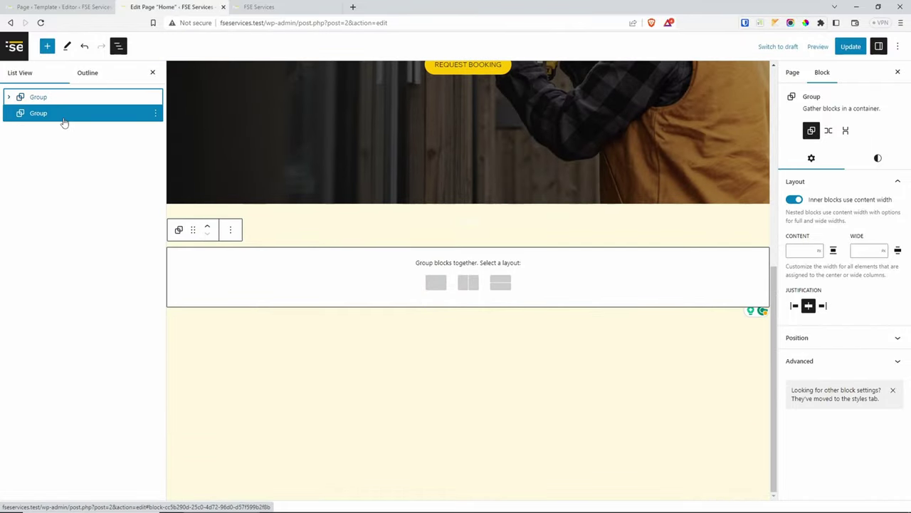
pyautogui.click(69, 116)
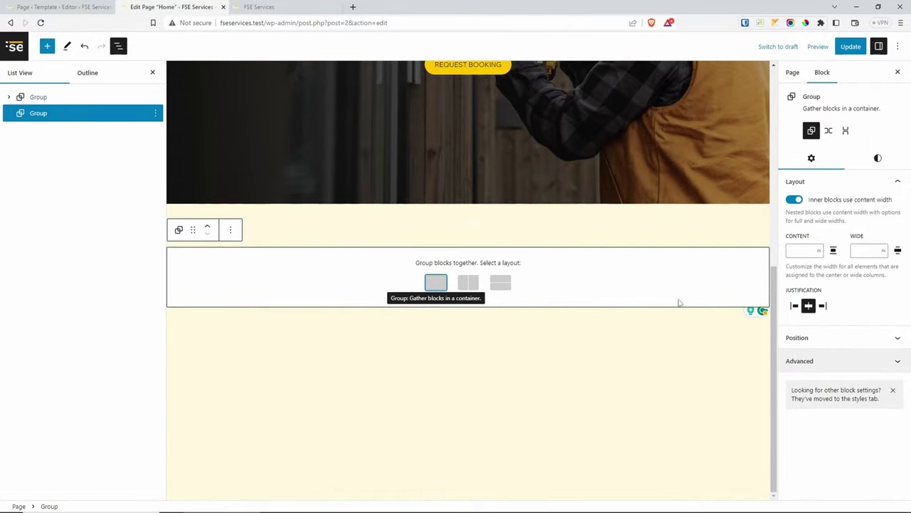
pyautogui.click(38, 98)
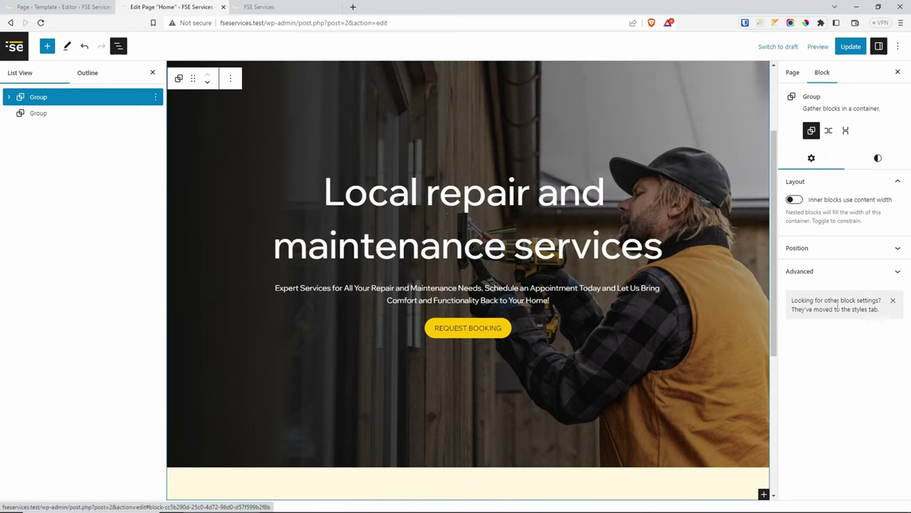
pyautogui.click(868, 274)
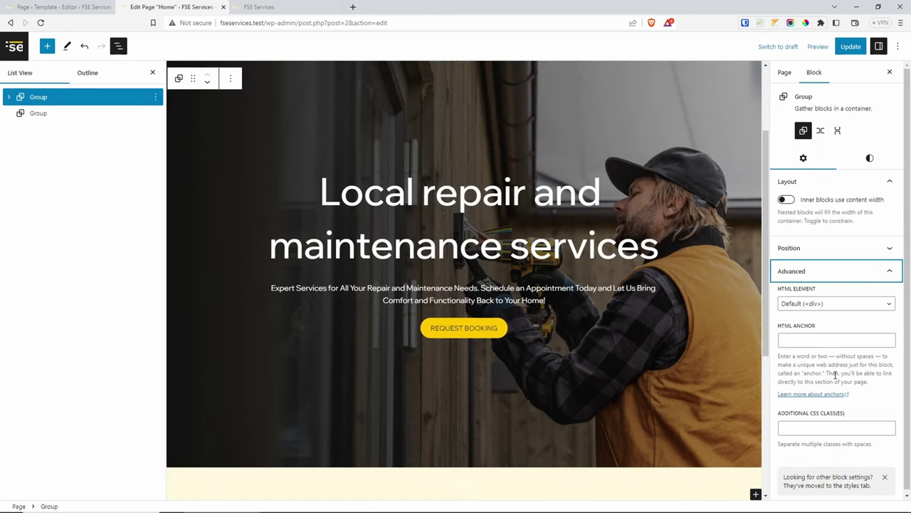
pyautogui.click(804, 340)
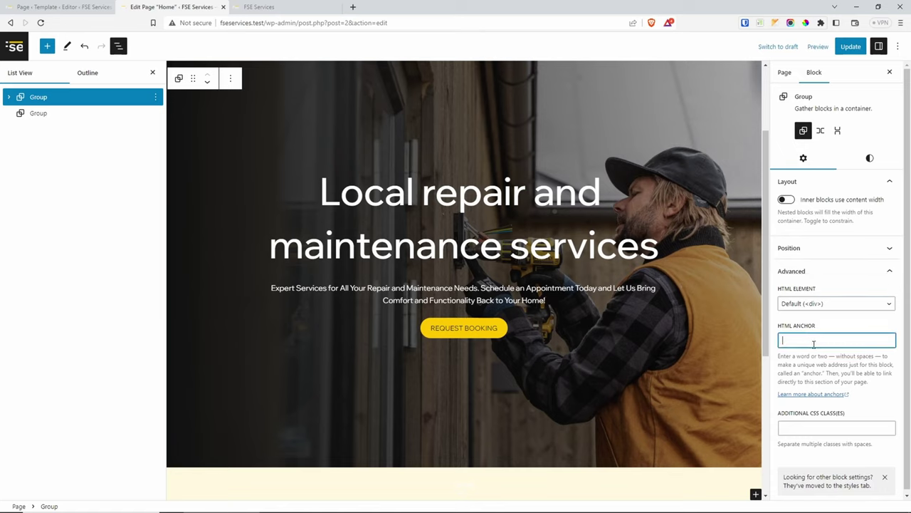
pyautogui.write('Hero')
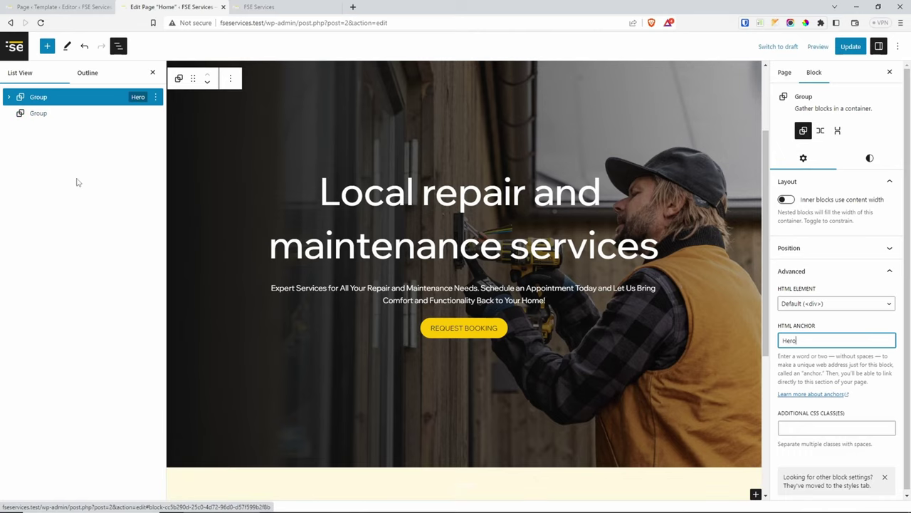
# Step: Make the second Group a <section> element with the anchor 'Services'
pyautogui.click(31, 118)
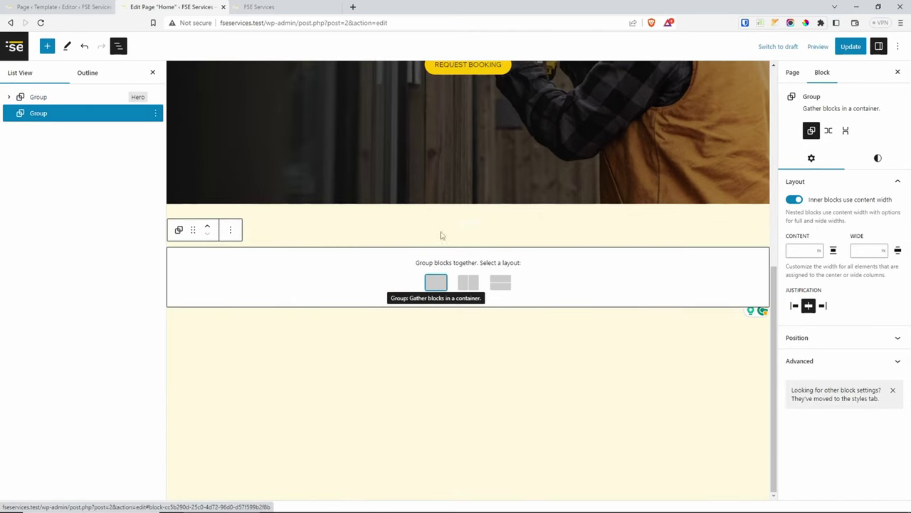
pyautogui.click(836, 360)
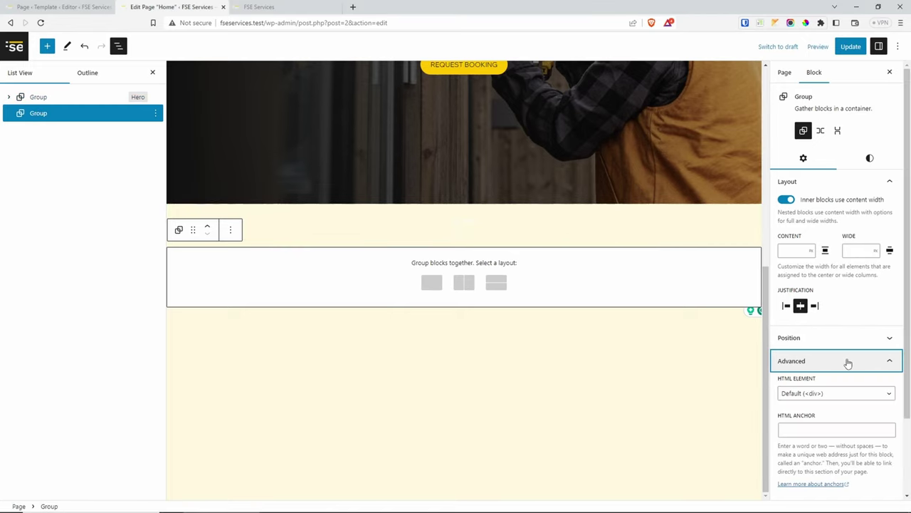
pyautogui.click(832, 304)
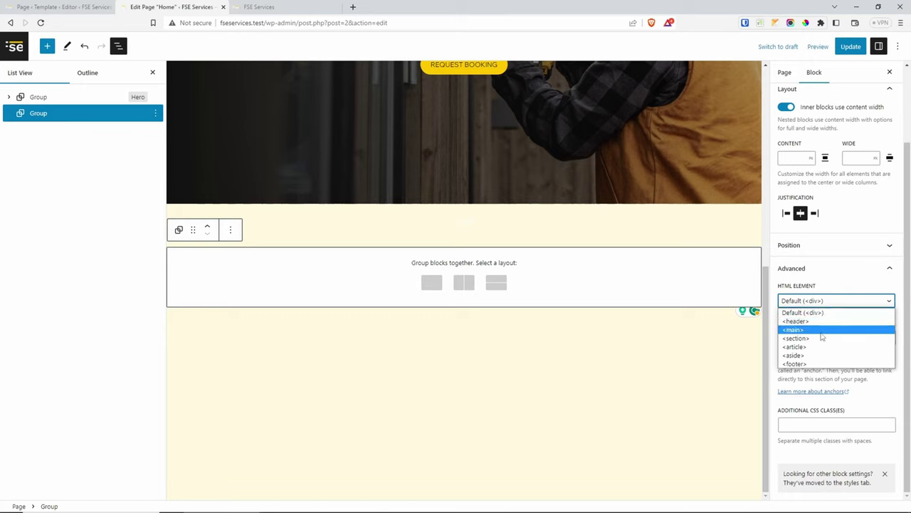
pyautogui.click(818, 337)
pyautogui.click(820, 363)
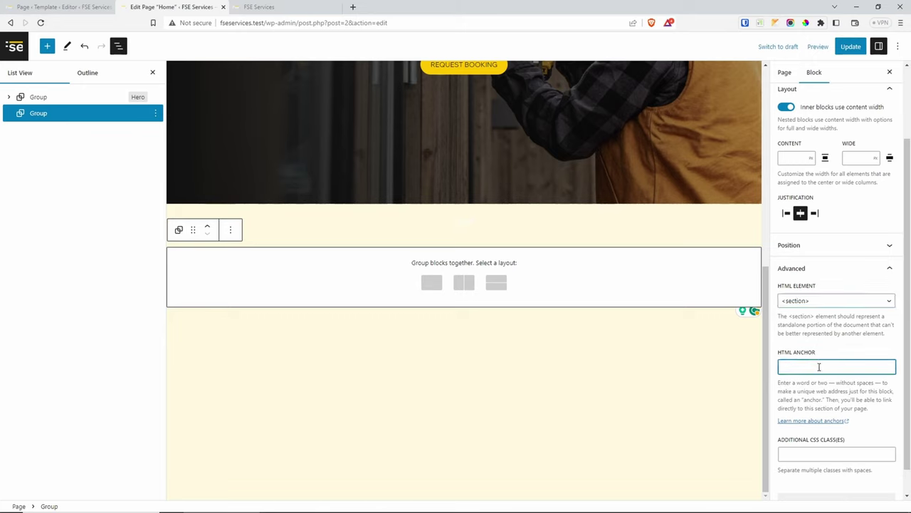
pyautogui.write('Services')
pyautogui.click(838, 354)
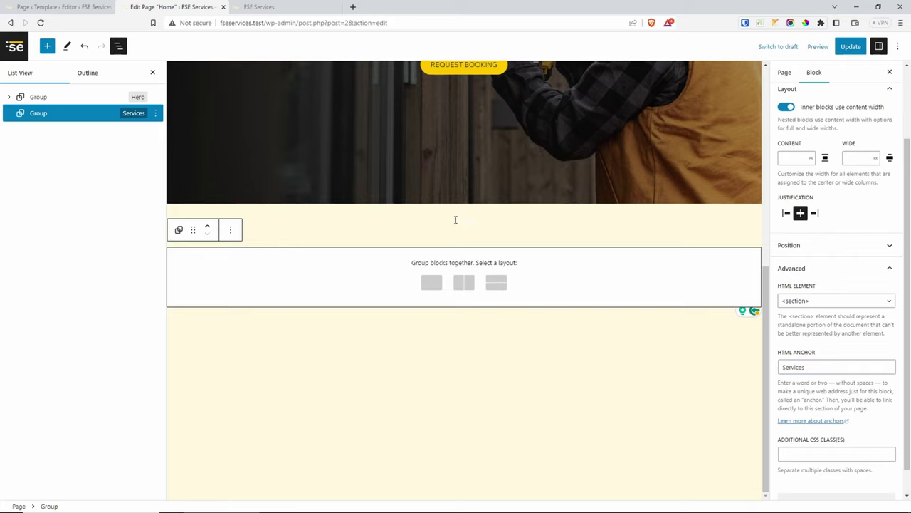
pyautogui.moveTo(456, 220); pyautogui.dragTo(481, 224)
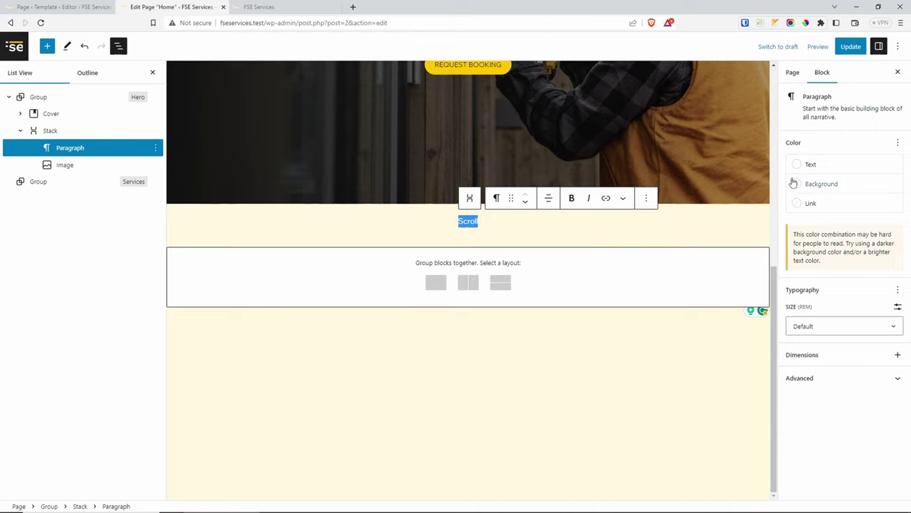
# Step: Link the Scroll text to the #Services anchor
pyautogui.click(605, 198)
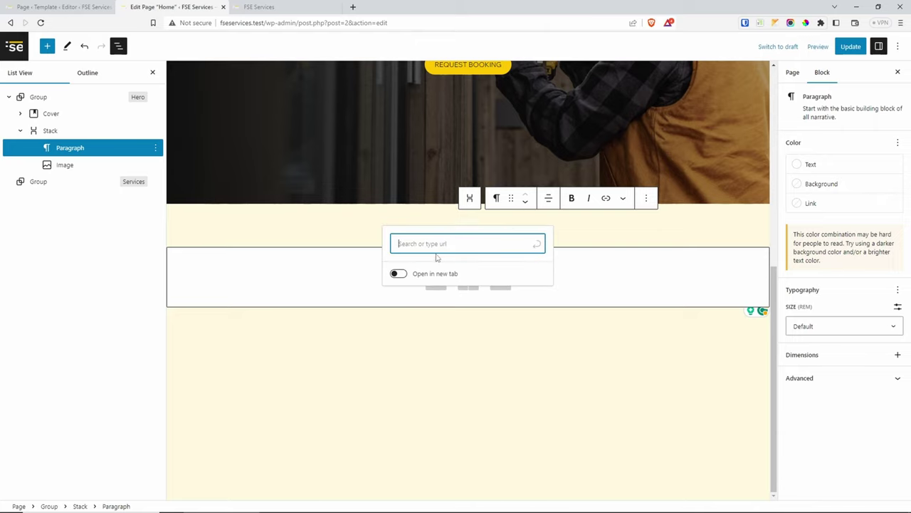
pyautogui.write('#')
pyautogui.press('BackSpace')
pyautogui.write('Services')
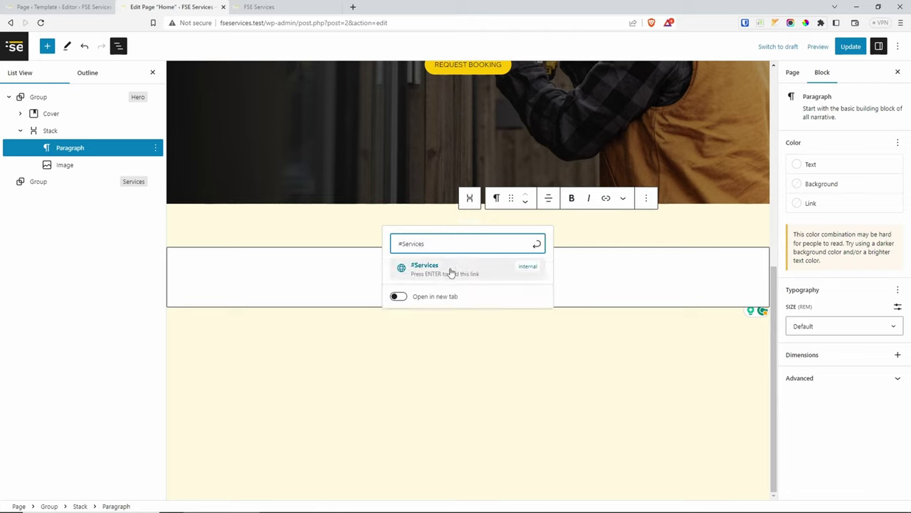
pyautogui.click(419, 269)
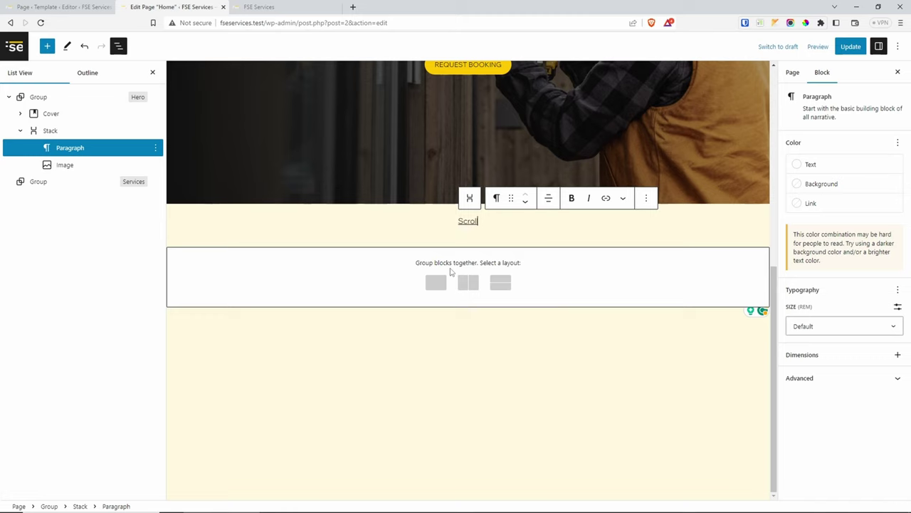
# Step: Link the arrow image under Scroll to #Services and update the page
pyautogui.click(467, 233)
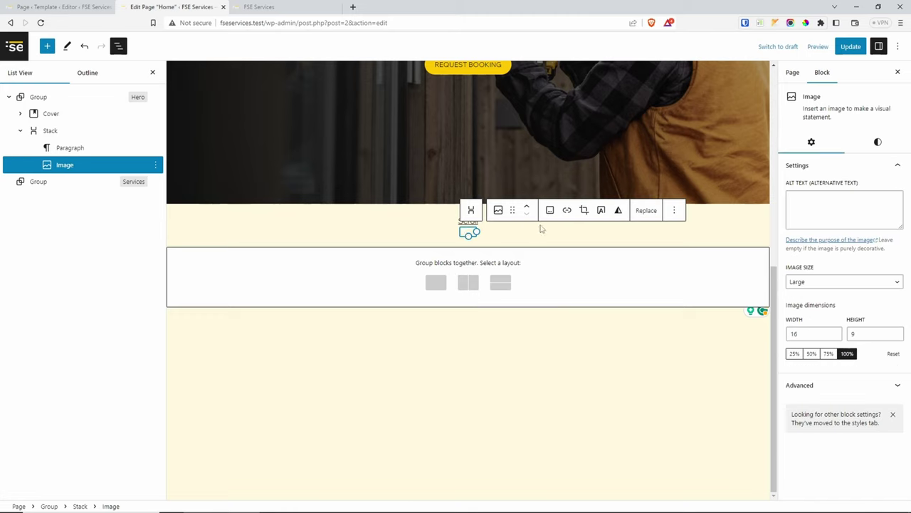
pyautogui.click(567, 210)
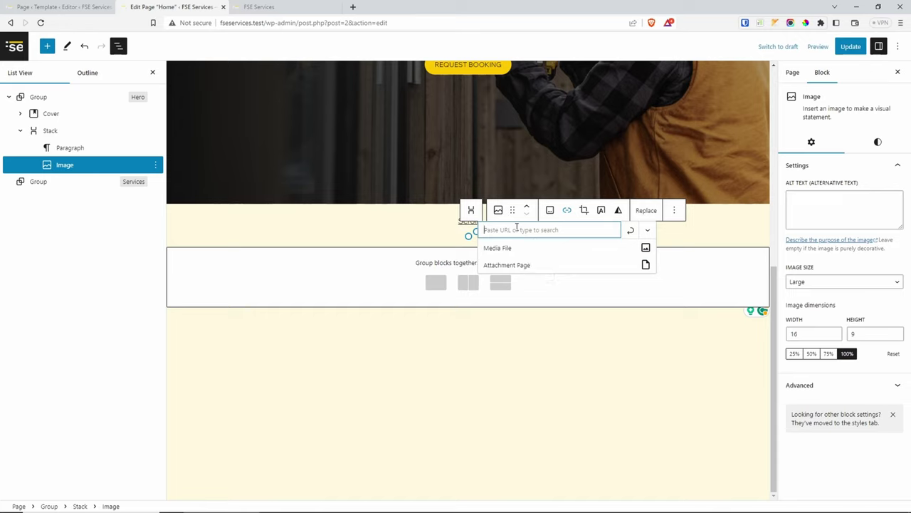
pyautogui.write('#Services')
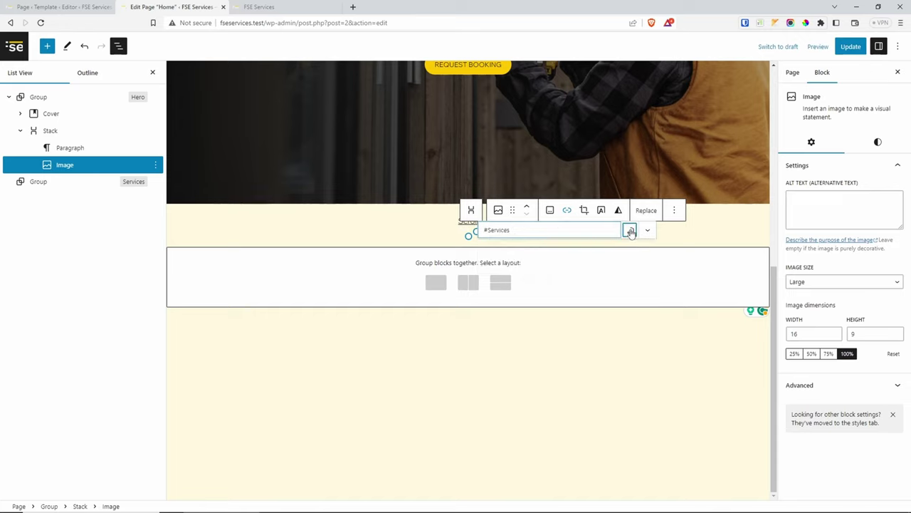
pyautogui.click(630, 230)
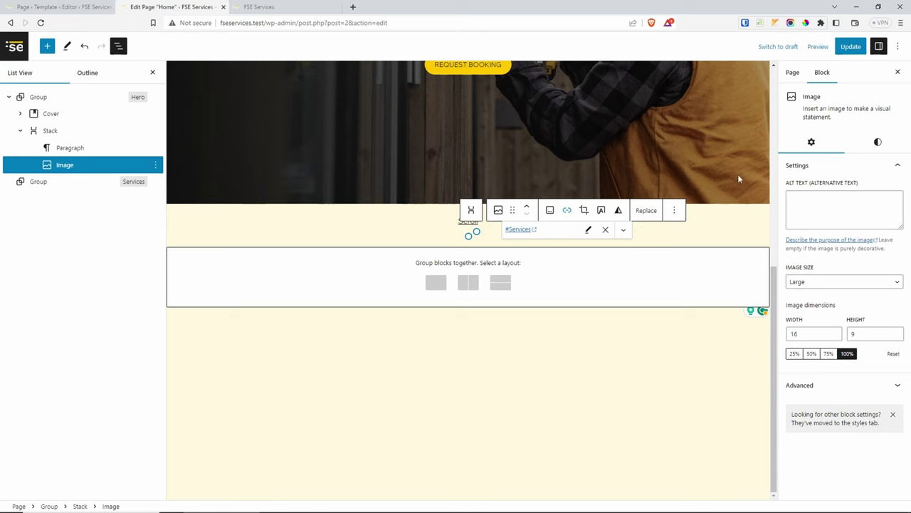
pyautogui.click(851, 46)
# Step: Test on the live site that Scroll jumps to the Services section
pyautogui.click(261, 7)
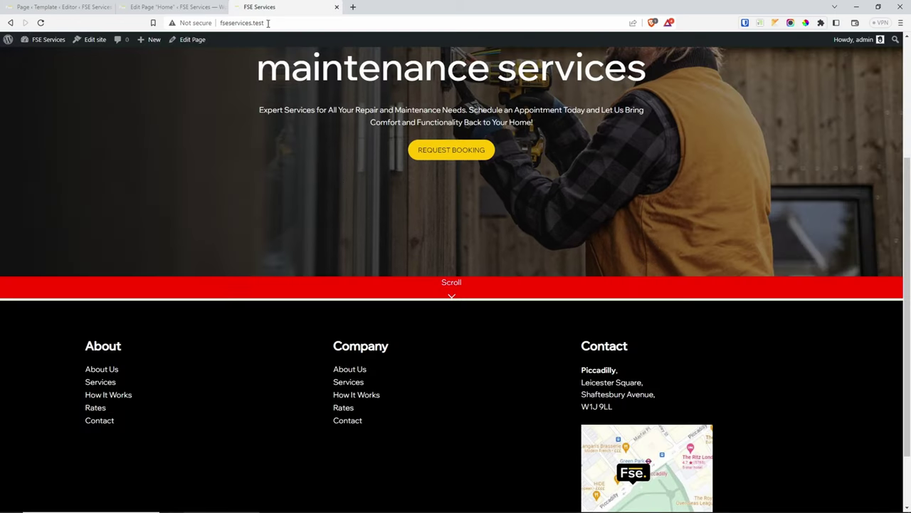
pyautogui.click(451, 283)
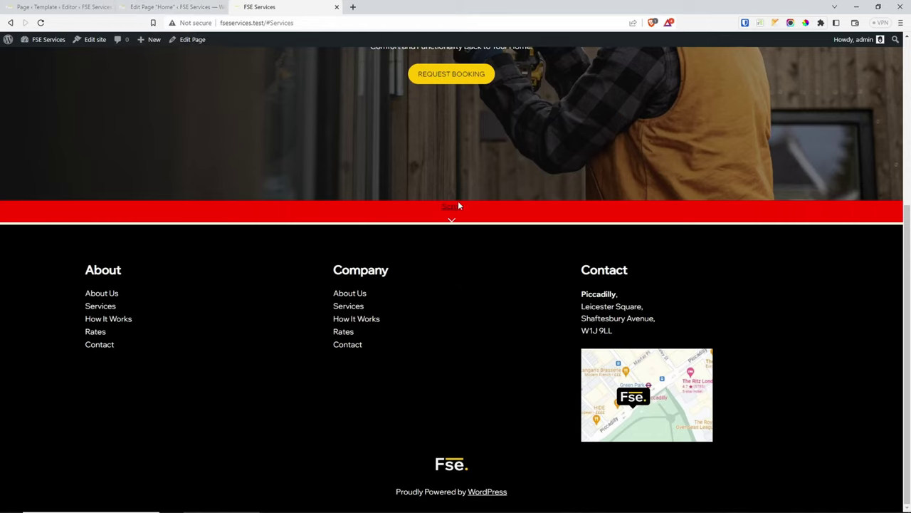
pyautogui.hotkey('ctrl', 'shift', 'Tab')
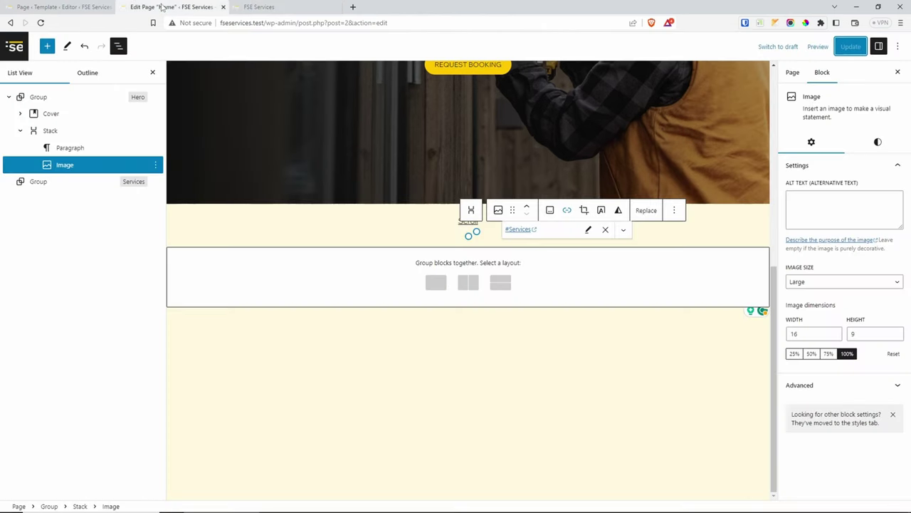
# Step: Set the Scroll paragraph's link colour to White and update the page
pyautogui.click(468, 221)
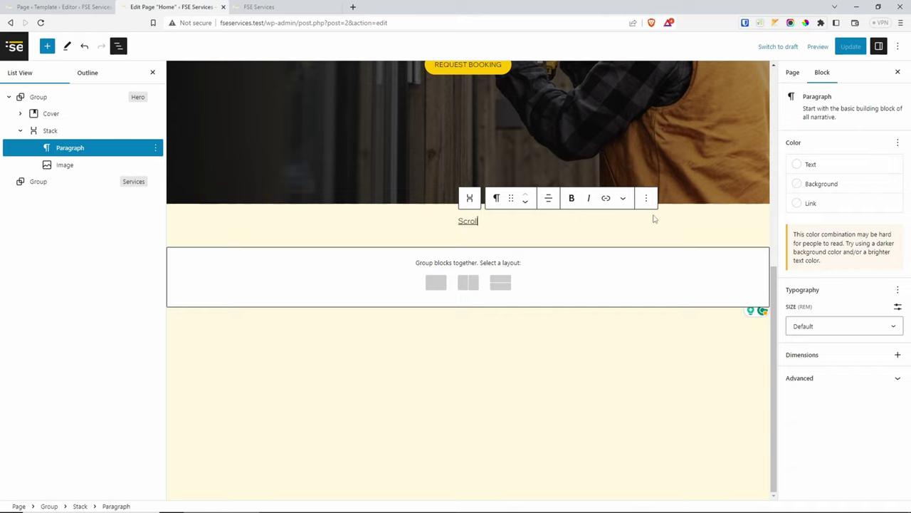
pyautogui.click(829, 207)
pyautogui.click(698, 292)
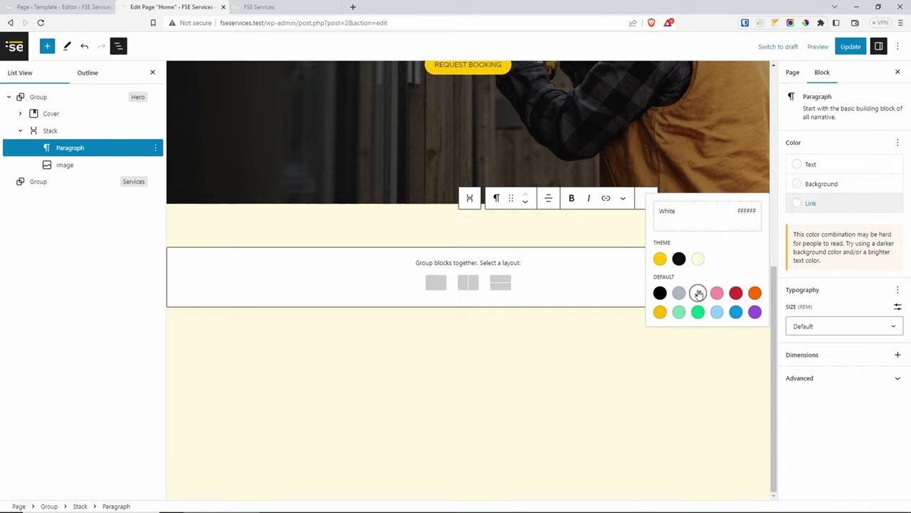
pyautogui.click(851, 46)
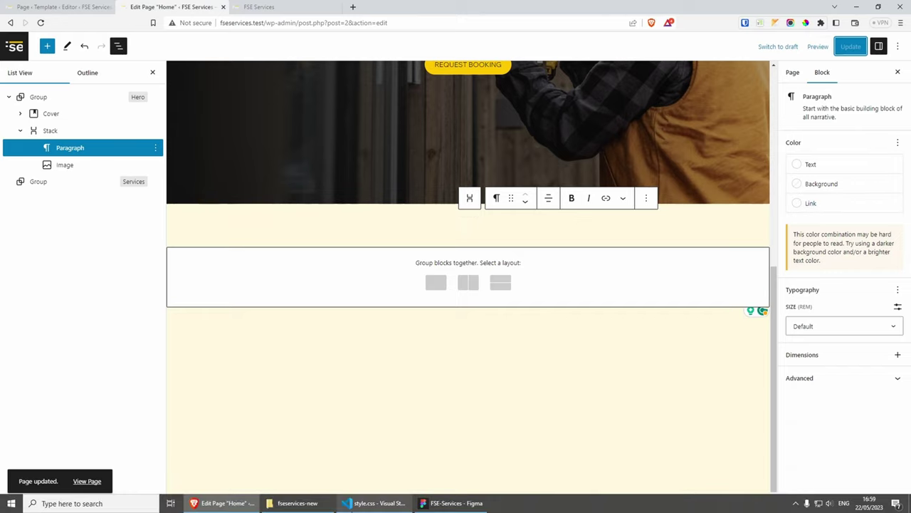
# Step: Delete background-color: red from .scroll-button and reload the live homepage
pyautogui.click(375, 508)
pyautogui.moveTo(234, 355); pyautogui.dragTo(71, 349)
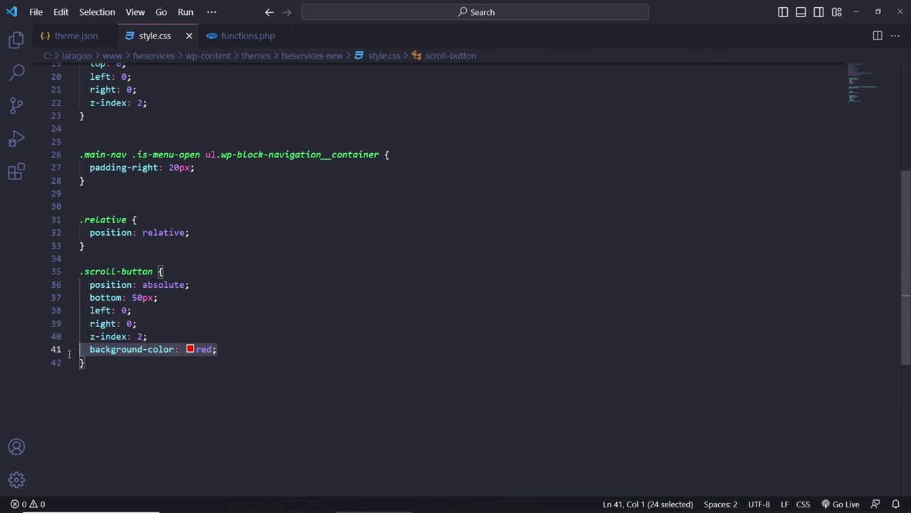
pyautogui.press('BackSpace')
pyautogui.press('BackSpace')
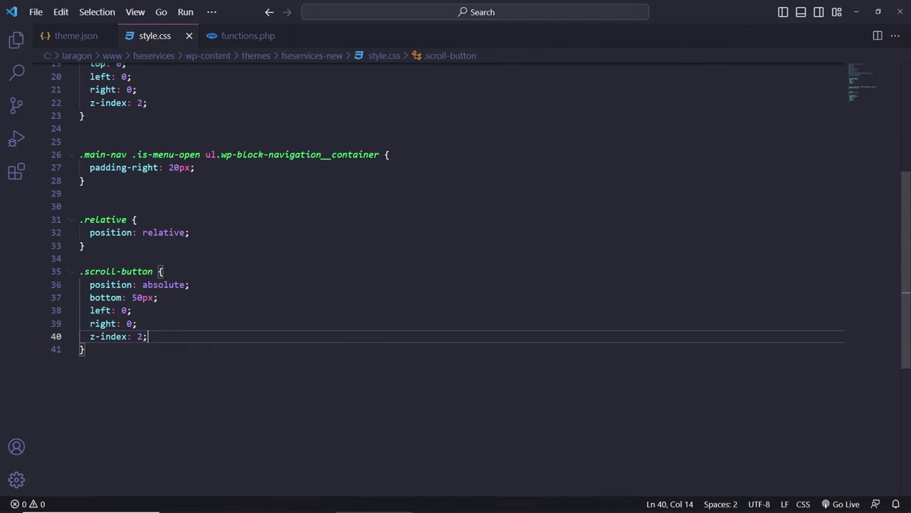
pyautogui.click(222, 503)
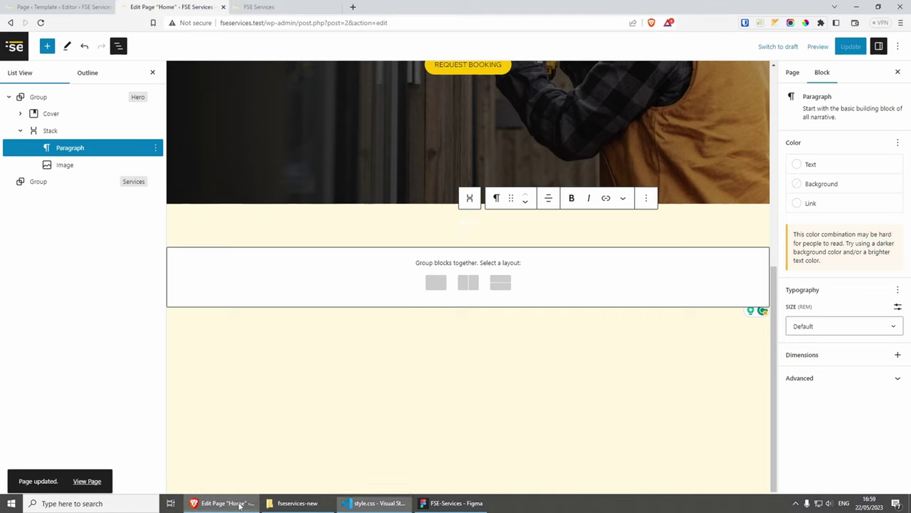
pyautogui.click(259, 7)
pyautogui.press('F5')
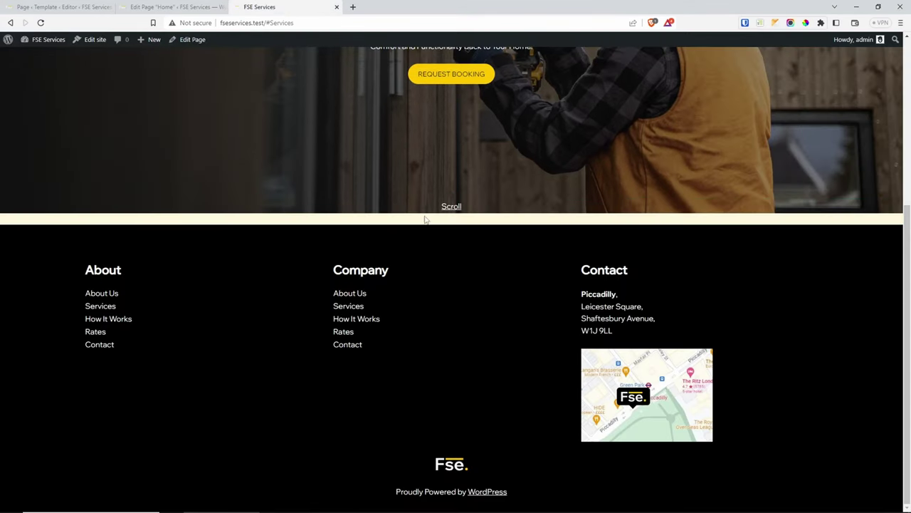
# Step: Click the white Scroll link on the live homepage to confirm the jump, then reopen the Home editor
pyautogui.scroll(4, 443, 225)
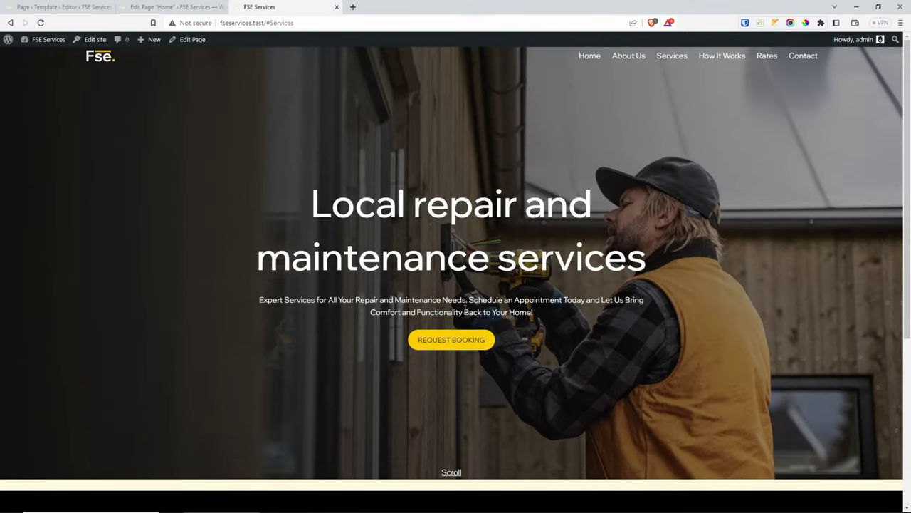
pyautogui.click(443, 471)
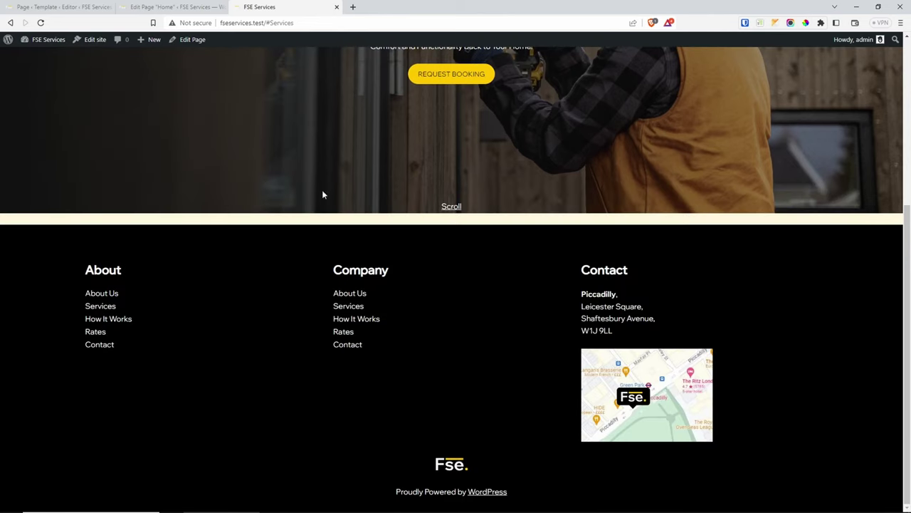
pyautogui.click(77, 9)
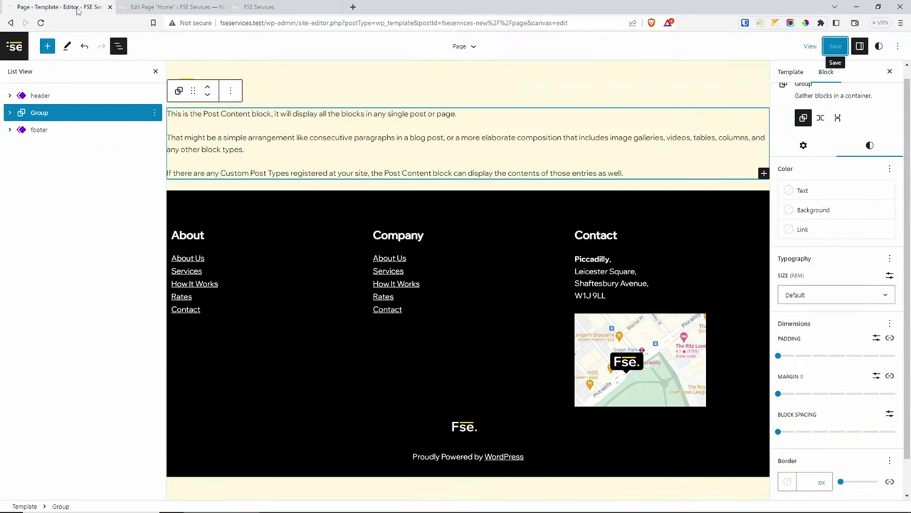
pyautogui.click(154, 8)
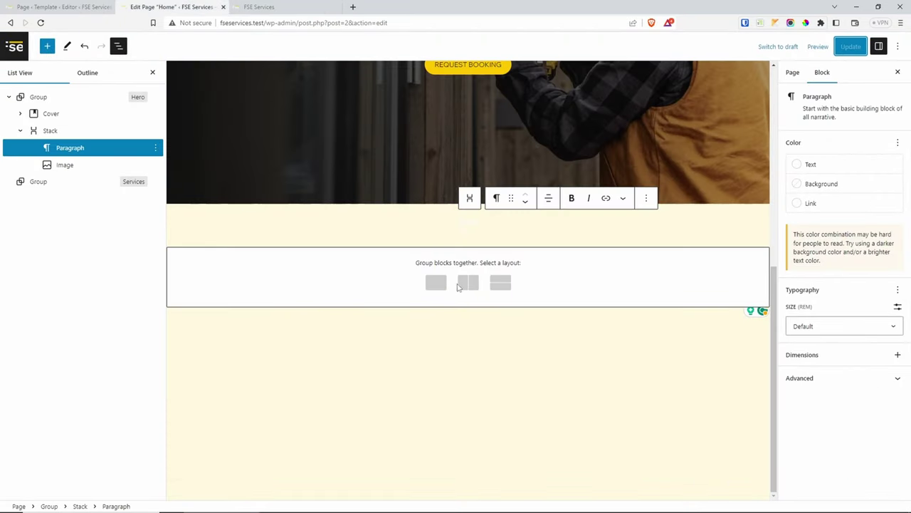
# Step: Give the Services group a Group layout and add a centred H1 heading 'Services'
pyautogui.click(9, 97)
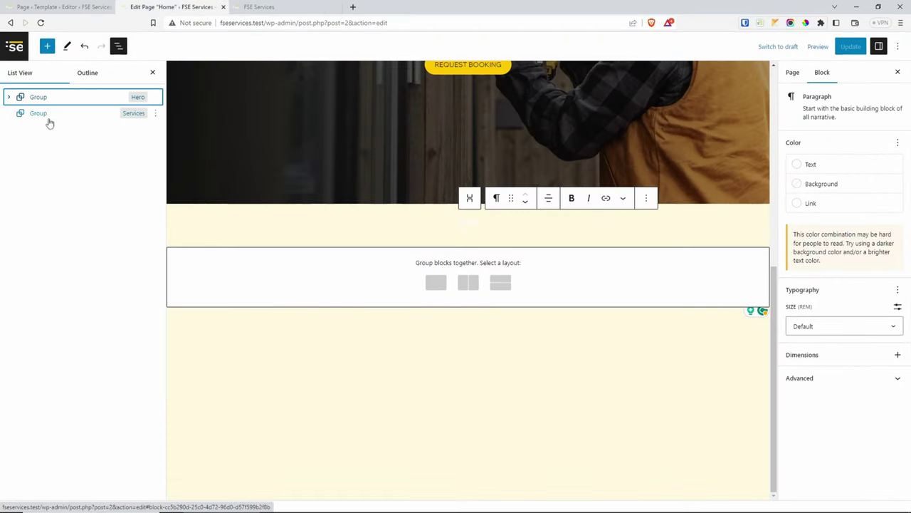
pyautogui.click(75, 117)
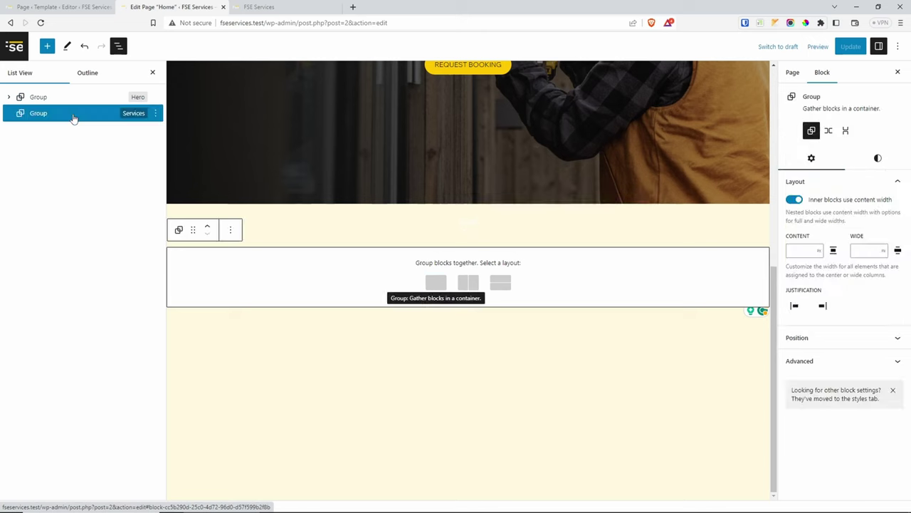
pyautogui.click(433, 286)
pyautogui.click(467, 296)
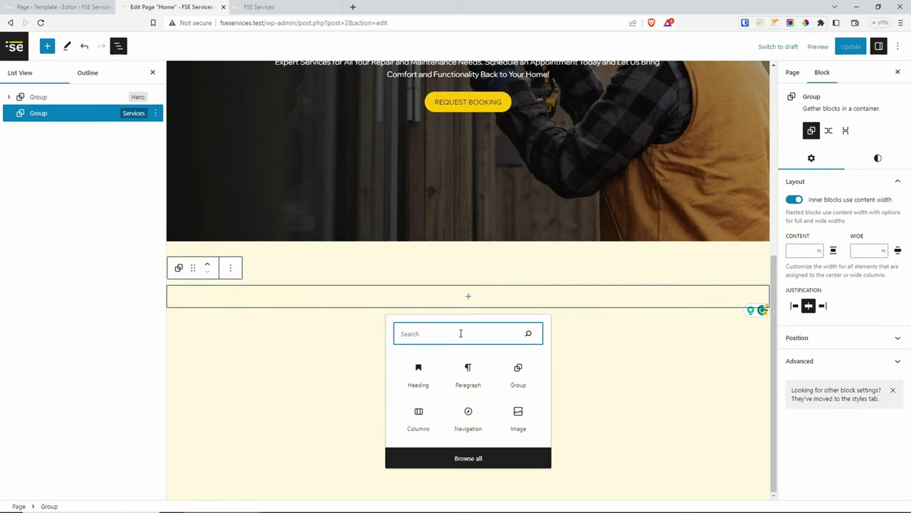
pyautogui.click(419, 374)
pyautogui.write('Se')
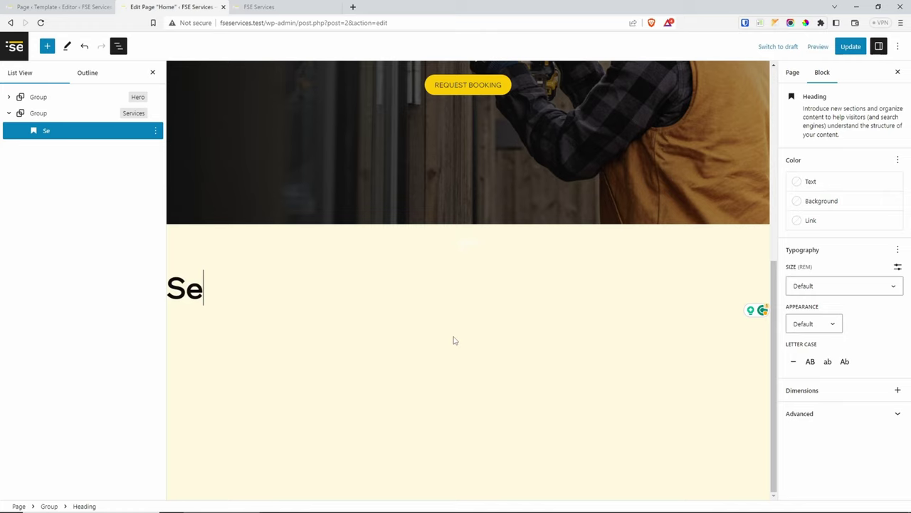
pyautogui.write('rvices')
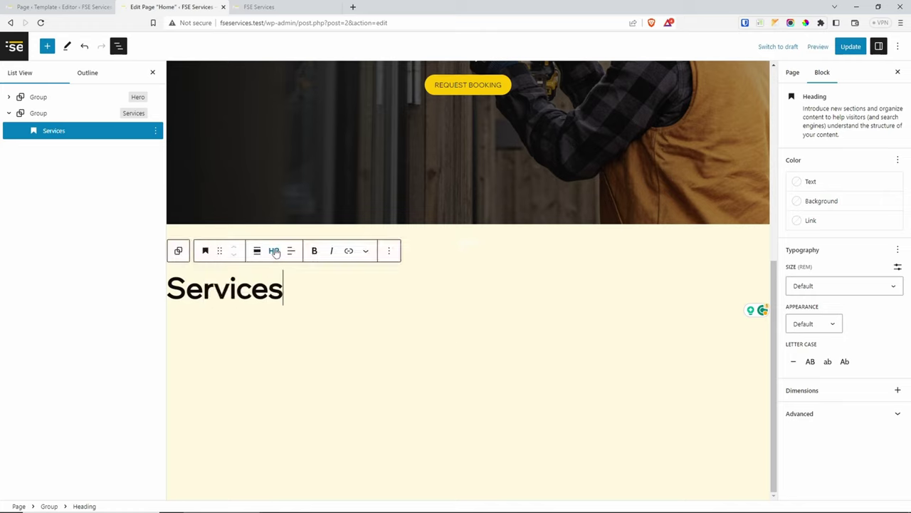
pyautogui.click(274, 252)
pyautogui.click(277, 281)
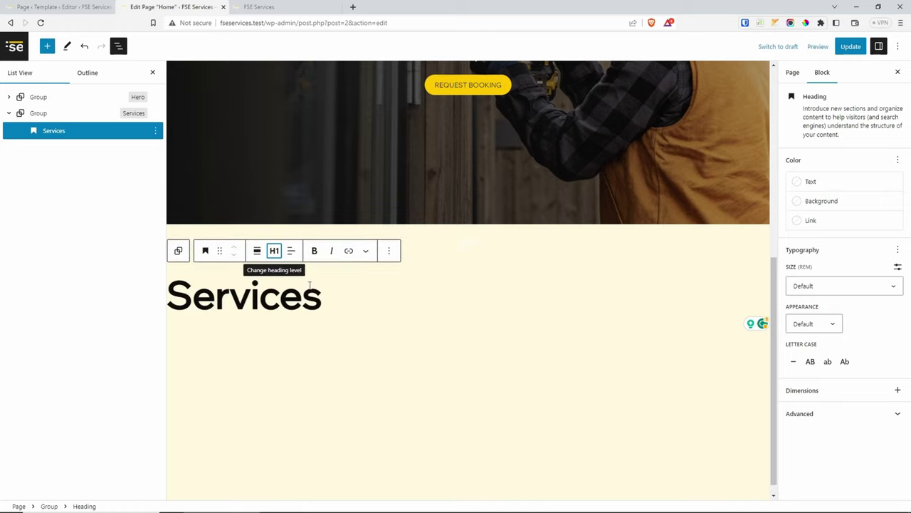
pyautogui.click(290, 255)
pyautogui.click(329, 297)
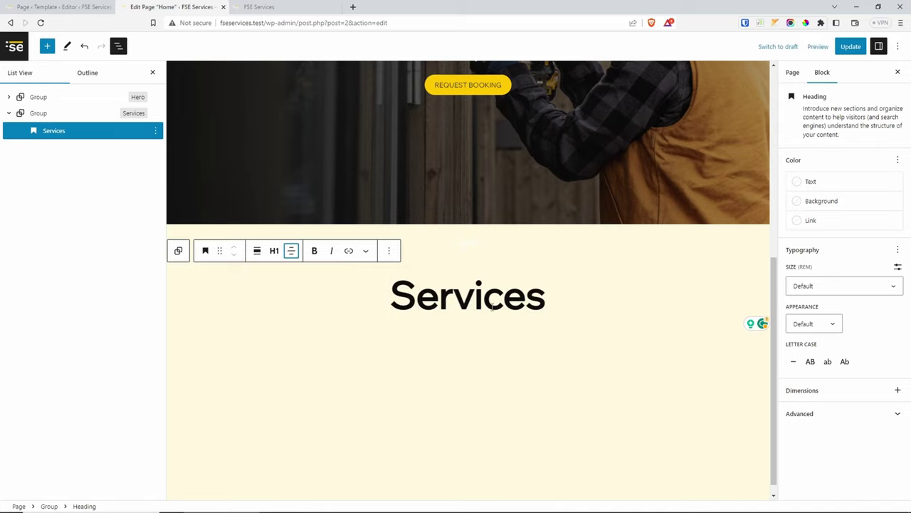
# Step: Add a centred paragraph below the heading with the pasted intro sentence
pyautogui.click(597, 299)
pyautogui.press('Return')
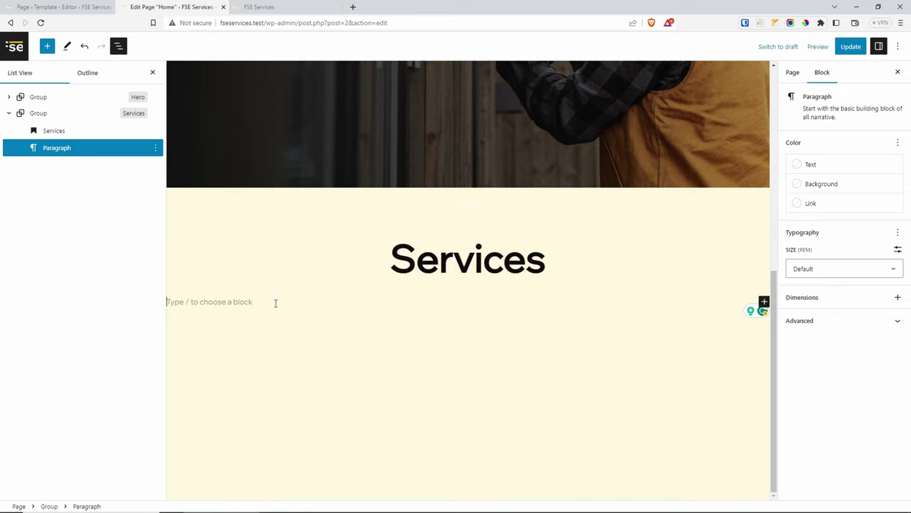
pyautogui.write('Expert Services for All Your Repair and Maintenance Needs. Schedule an Appointment Today and Let Us Bring Comfort and Functionality Back to Your Home')
pyautogui.click(257, 278)
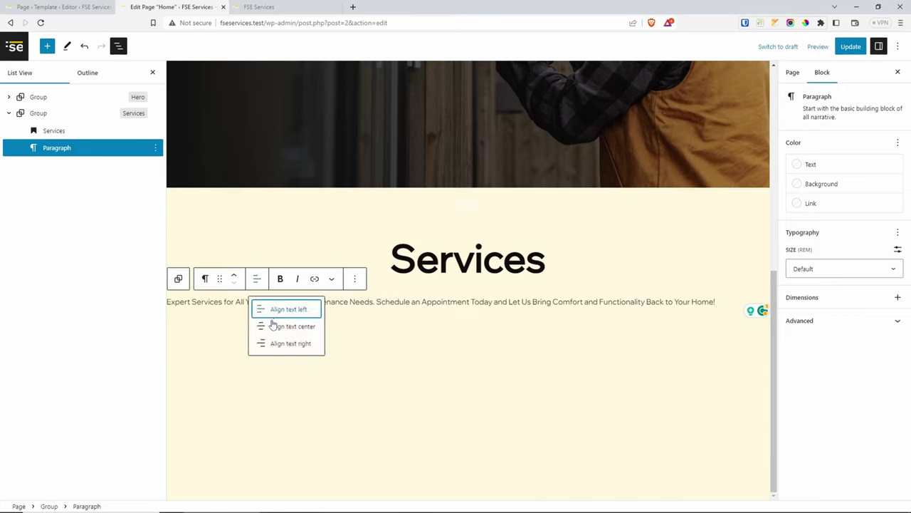
pyautogui.click(279, 326)
# Step: Insert a new Group block above the Services heading
pyautogui.scroll(4, 533, 313)
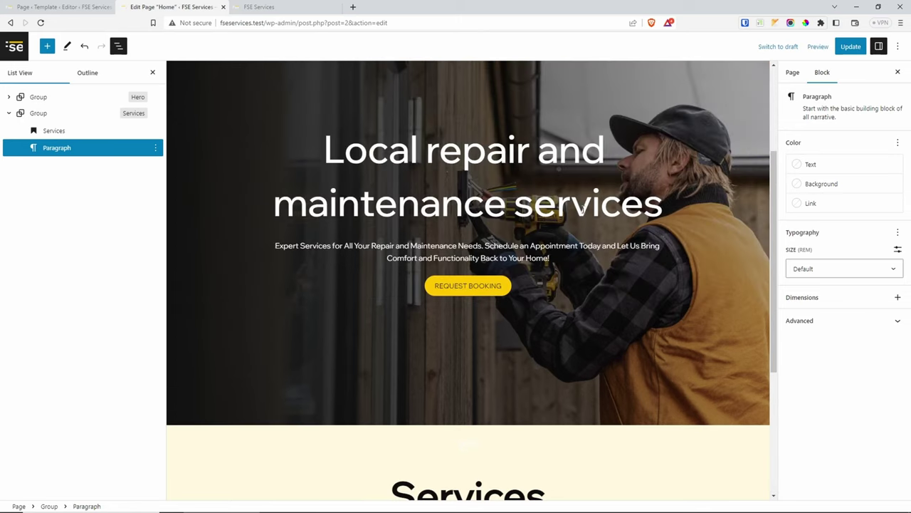
pyautogui.click(278, 142)
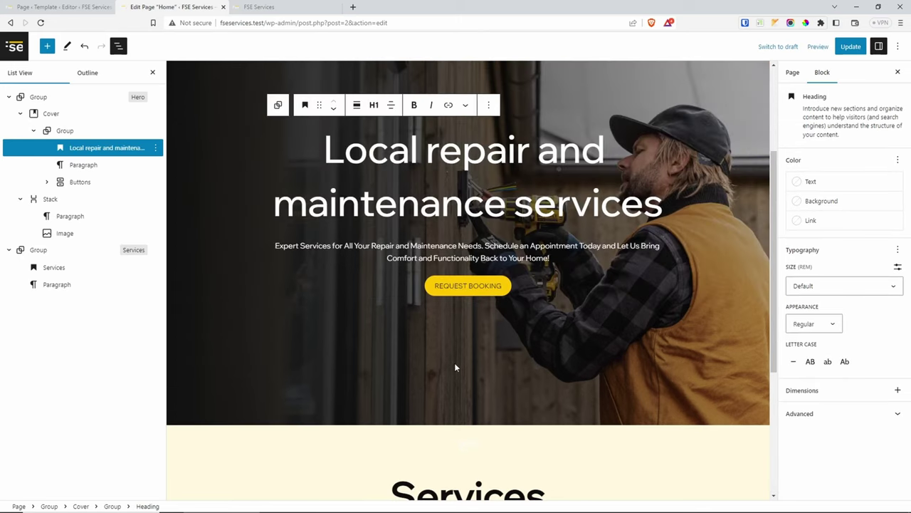
pyautogui.scroll(-3, 456, 367)
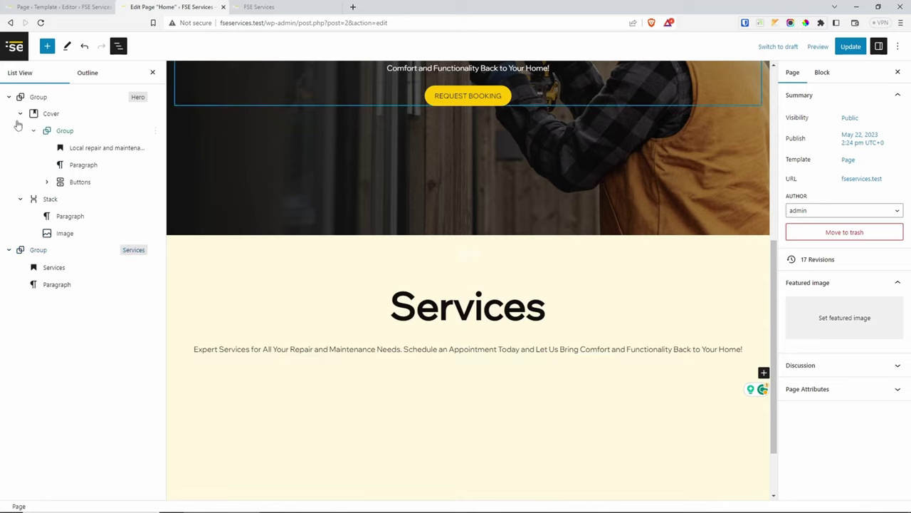
pyautogui.click(21, 114)
pyautogui.click(7, 97)
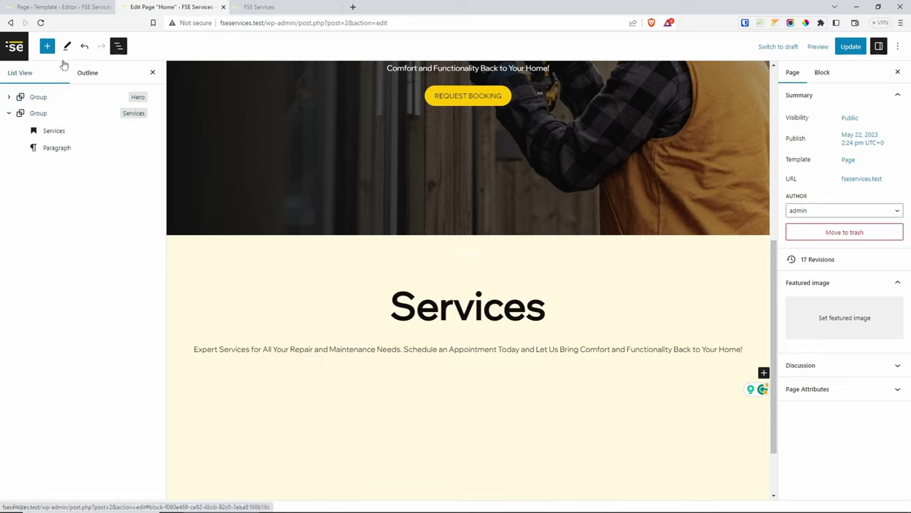
pyautogui.click(47, 46)
pyautogui.write('grou')
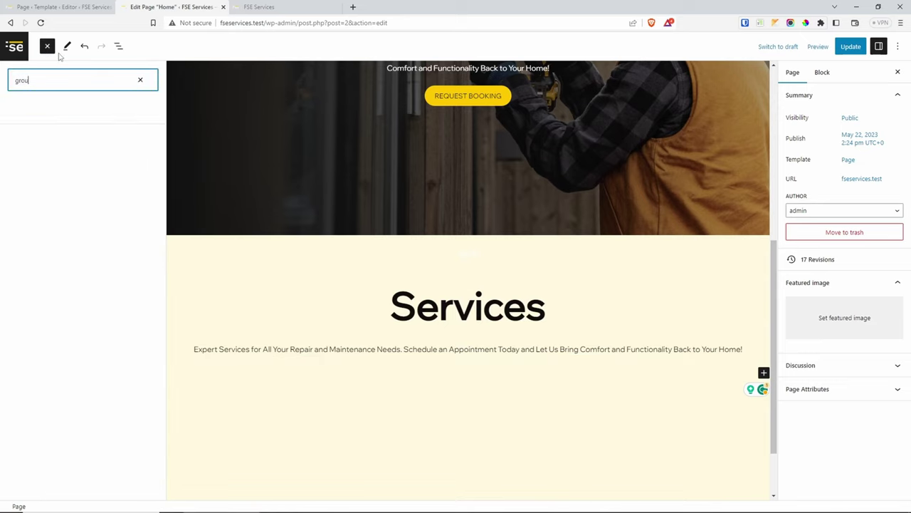
pyautogui.moveTo(45, 146); pyautogui.dragTo(456, 276)
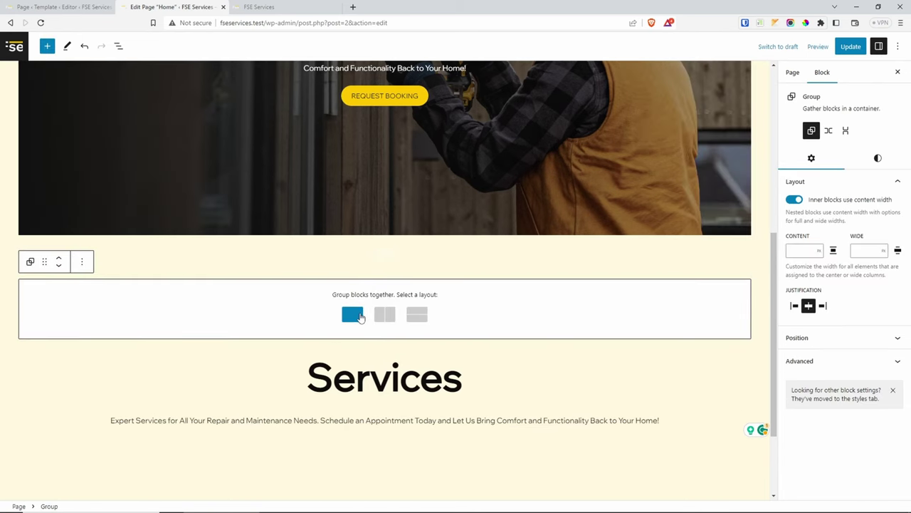
# Step: Nest the new group in the Services group and move the heading and intro into it
pyautogui.click(360, 315)
pyautogui.click(119, 46)
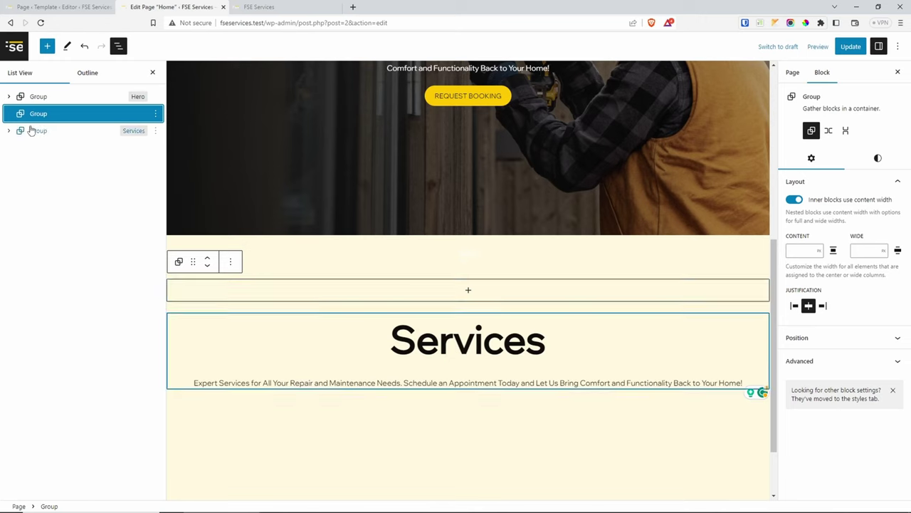
pyautogui.click(8, 131)
pyautogui.moveTo(39, 113); pyautogui.dragTo(81, 136)
pyautogui.click(57, 164)
pyautogui.keyDown('shift'); pyautogui.click(57, 148); pyautogui.keyUp('shift')
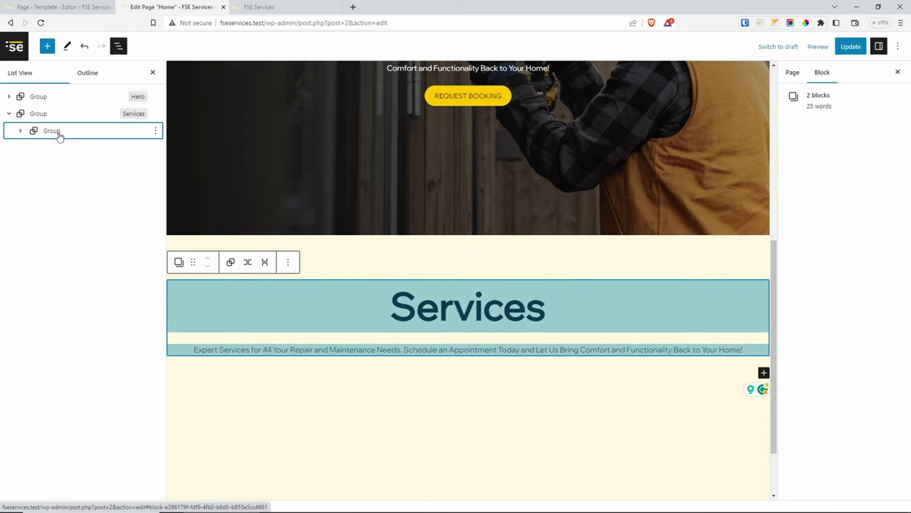
pyautogui.click(59, 136)
# Step: Set the inner group's content width to 850 and add a 30px Spacer below the intro
pyautogui.click(803, 251)
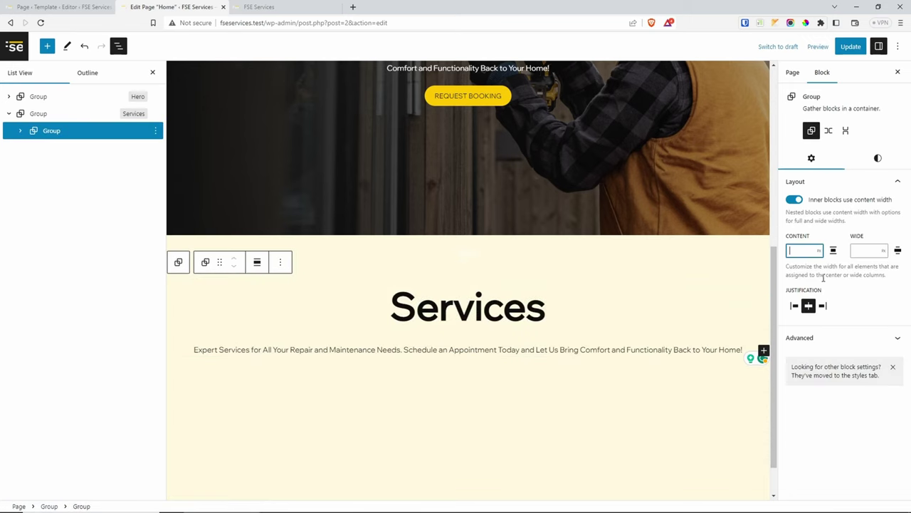
pyautogui.write('850')
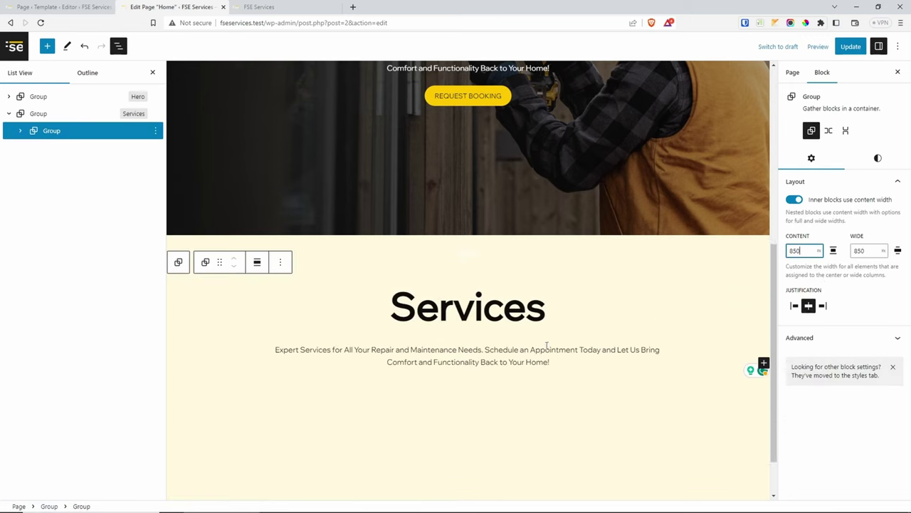
pyautogui.scroll(-2, 562, 306)
pyautogui.click(563, 301)
pyautogui.press('Return')
pyautogui.write('/')
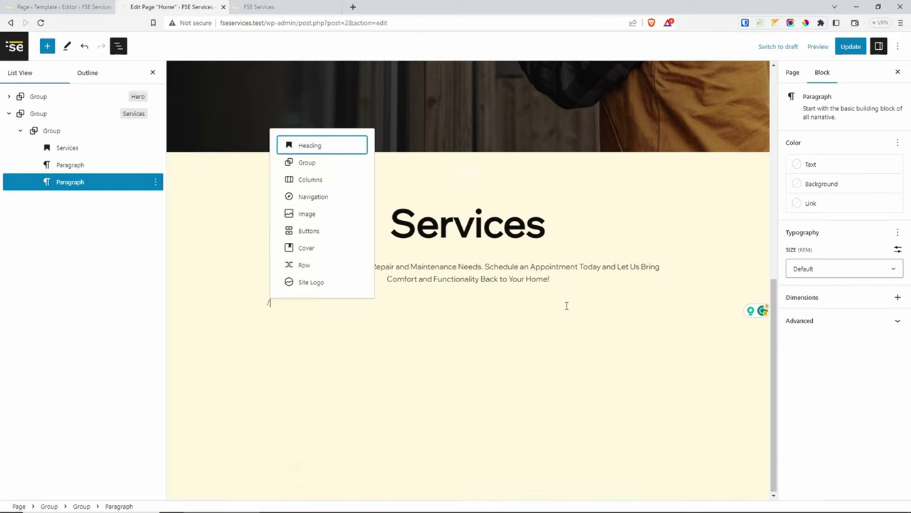
pyautogui.write('spa')
pyautogui.press('Return')
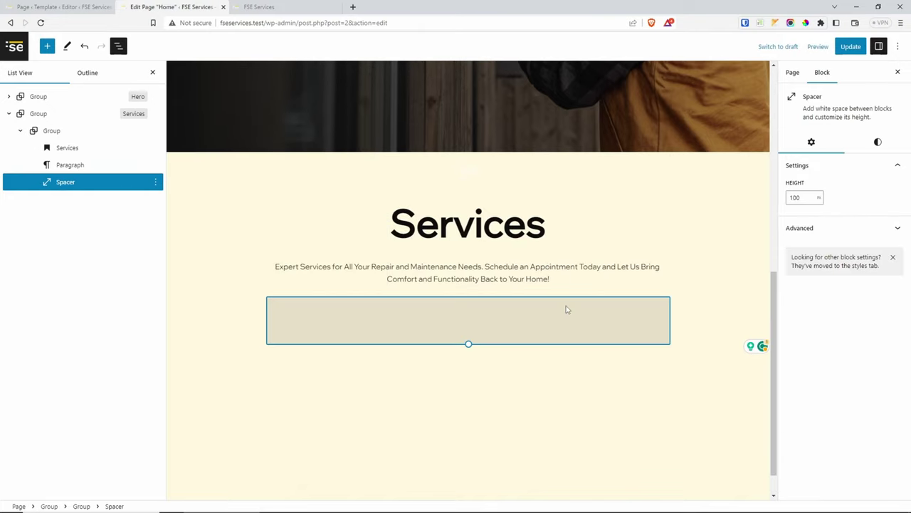
pyautogui.moveTo(468, 341); pyautogui.dragTo(487, 308)
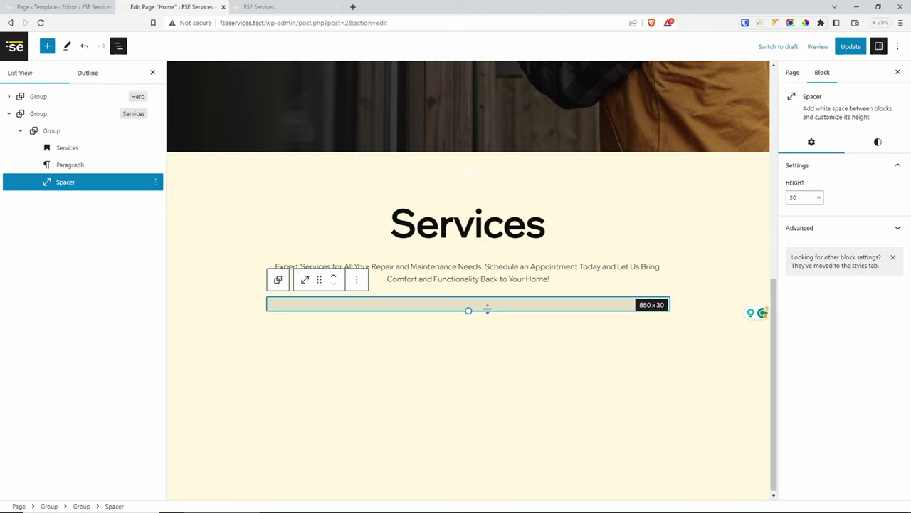
# Step: Save the page and reload the live homepage
pyautogui.click(851, 47)
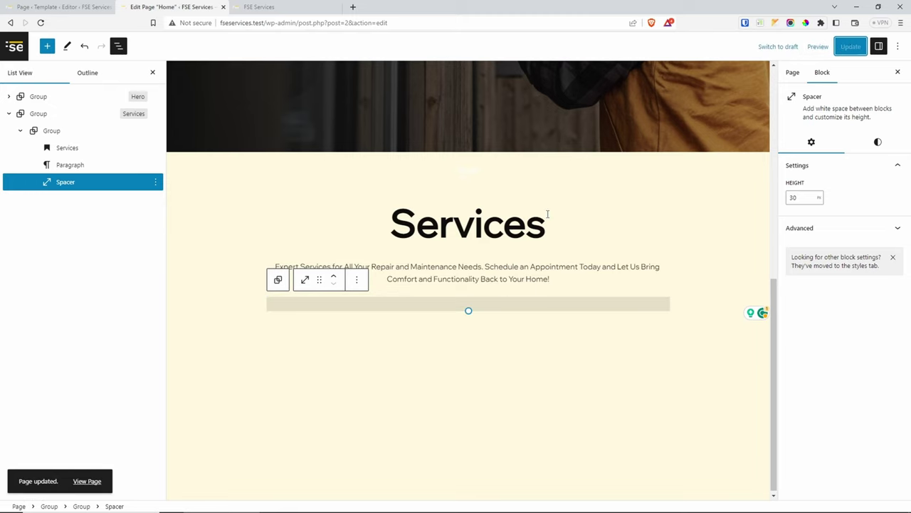
pyautogui.hotkey('ctrl', 'Tab')
pyautogui.press('F5')
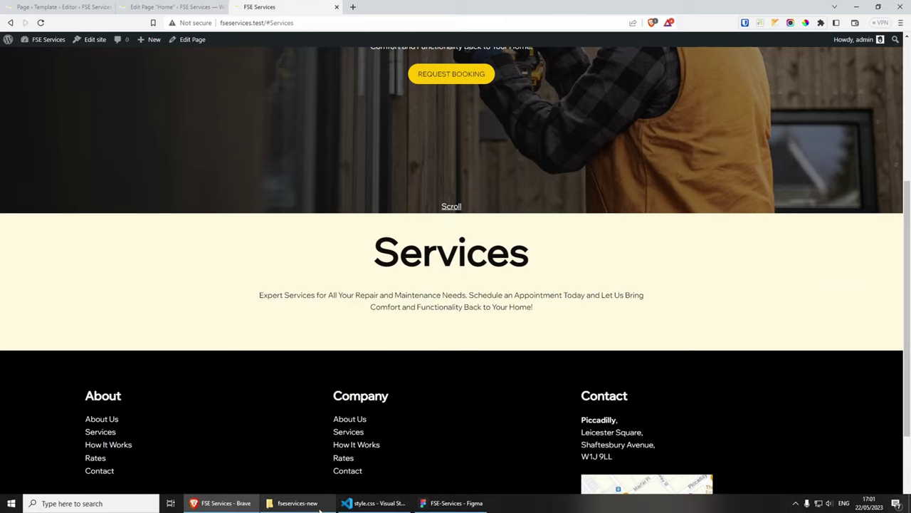
# Step: Change the scroll-button bottom offset to 10 in the stylesheet and save it
pyautogui.click(363, 503)
pyautogui.moveTo(137, 298); pyautogui.dragTo(133, 298)
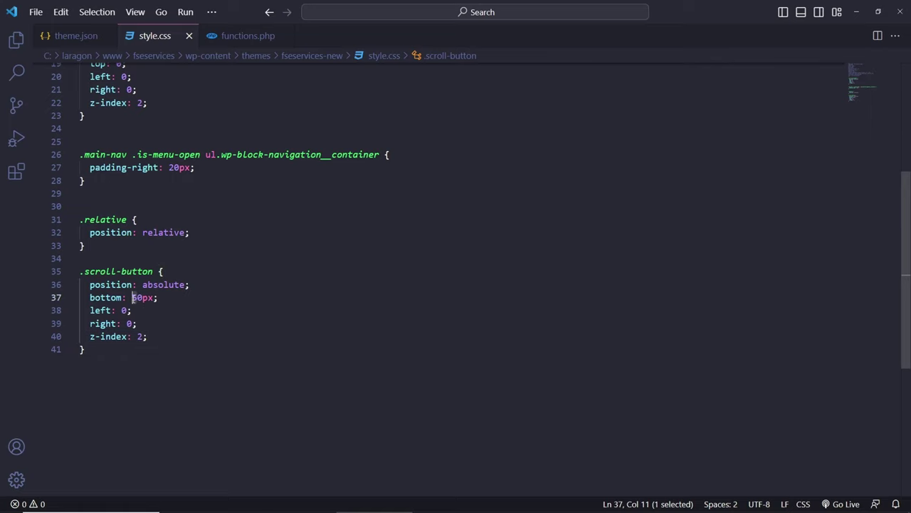
pyautogui.write('1')
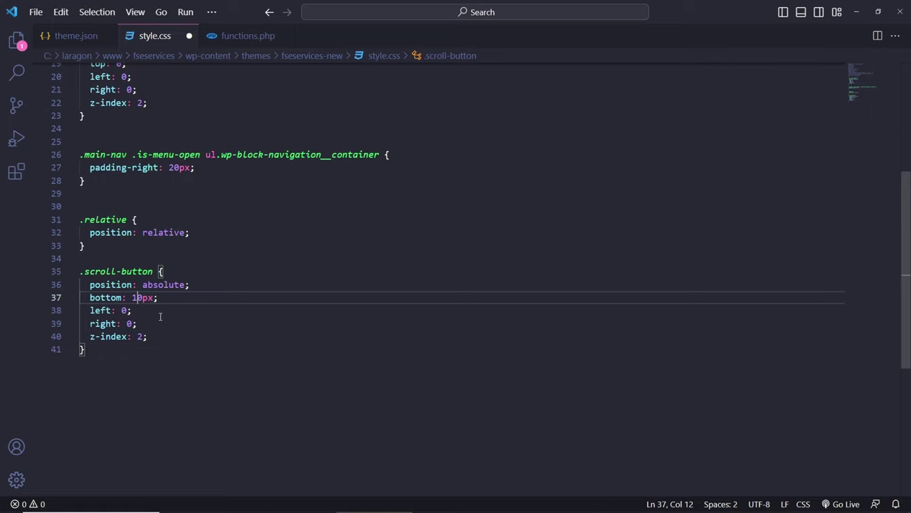
pyautogui.write('0')
pyautogui.hotkey('ctrl', 's')
# Step: Reload the live homepage, check the raised Scroll link and Services section, and return to the editor
pyautogui.click(219, 503)
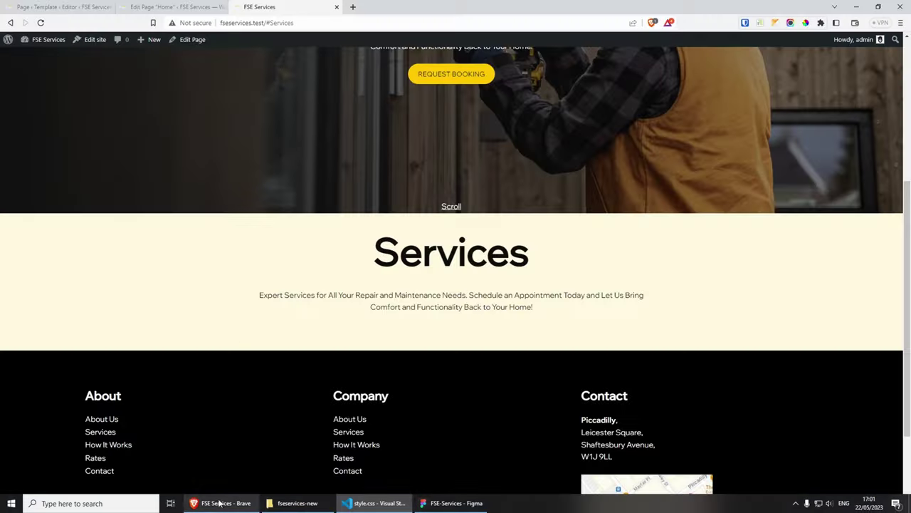
pyautogui.press('F5')
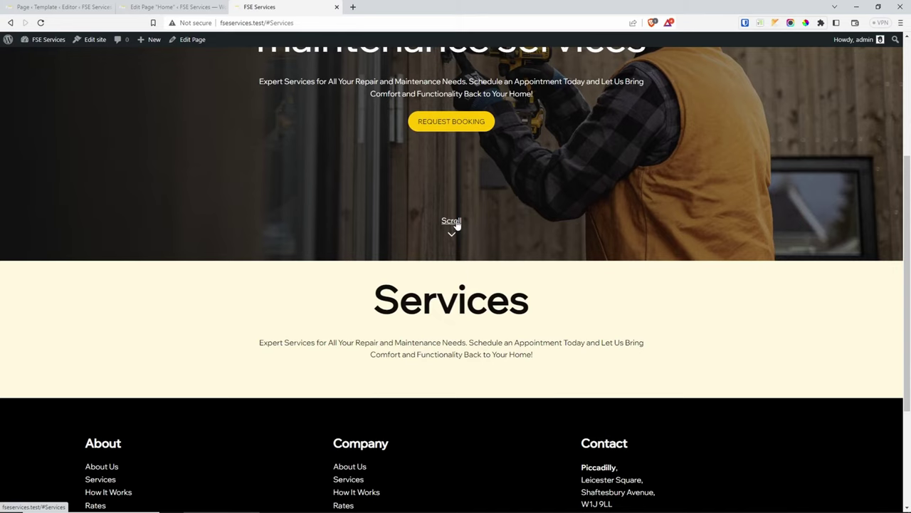
pyautogui.scroll(-1, 447, 270)
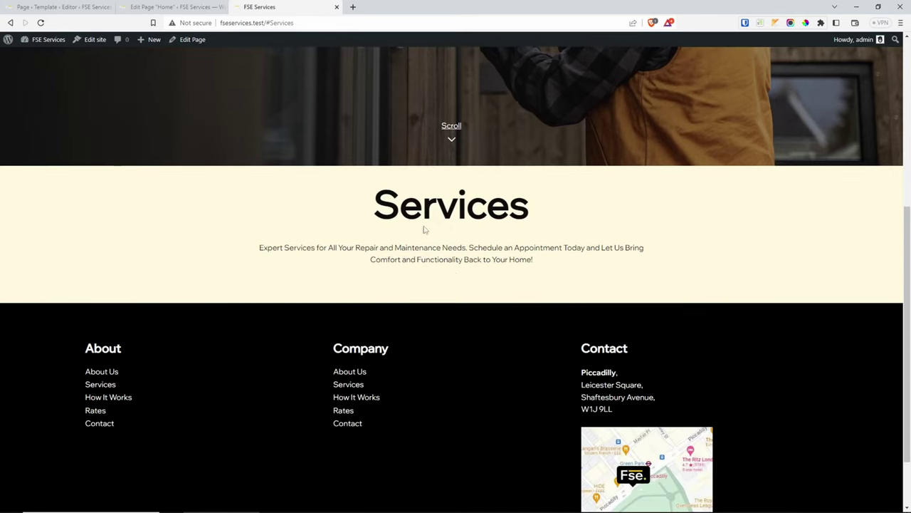
pyautogui.click(153, 7)
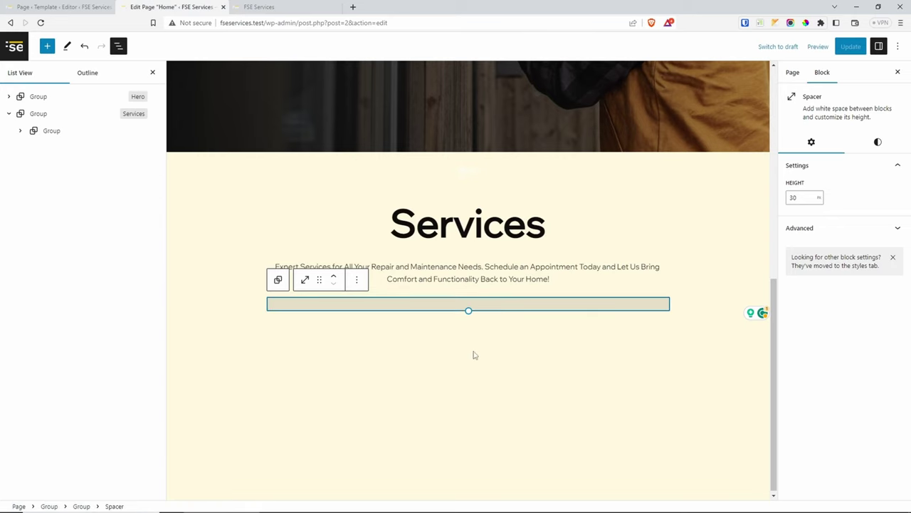
# Step: Insert a Columns block with the 33/33/33 three-column variation
pyautogui.click(47, 46)
pyautogui.write('col')
pyautogui.moveTo(32, 137); pyautogui.dragTo(475, 337)
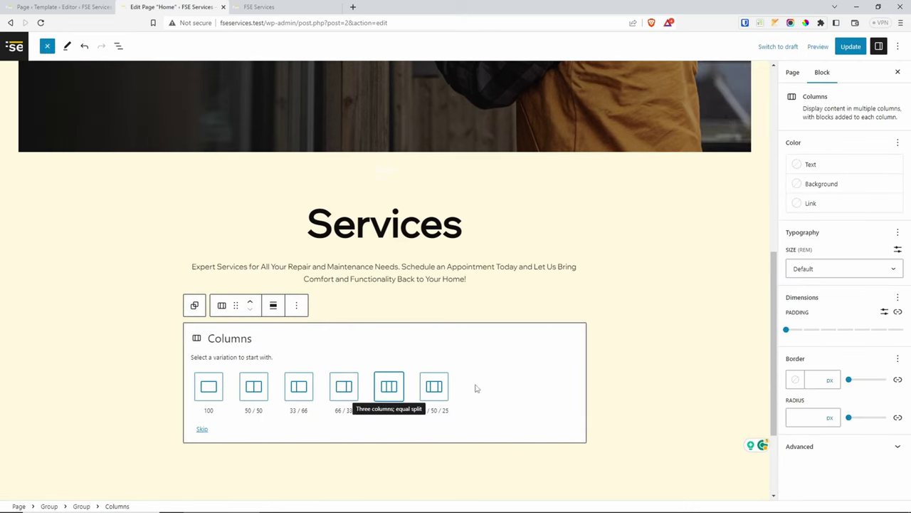
pyautogui.click(388, 389)
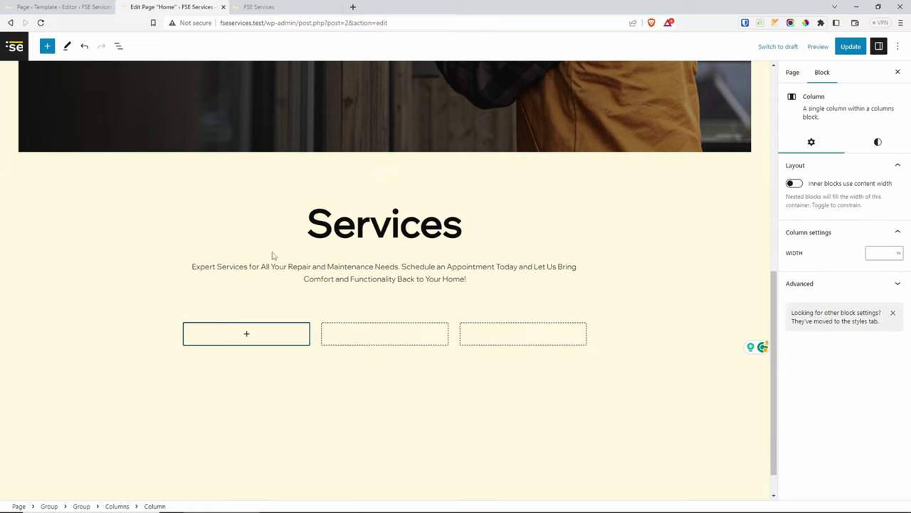
# Step: Reorder the Columns block in List View so it sits below the heading-and-intro group
pyautogui.click(118, 46)
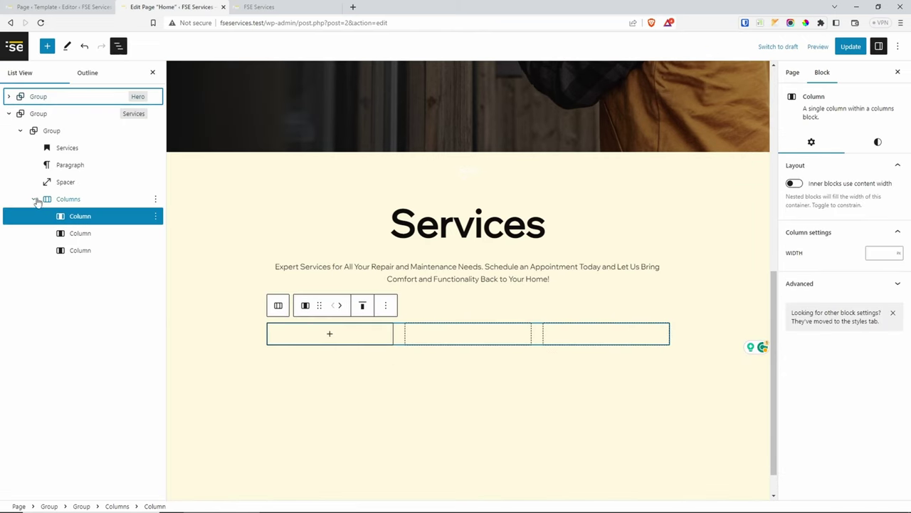
pyautogui.click(35, 200)
pyautogui.moveTo(58, 202); pyautogui.dragTo(68, 128)
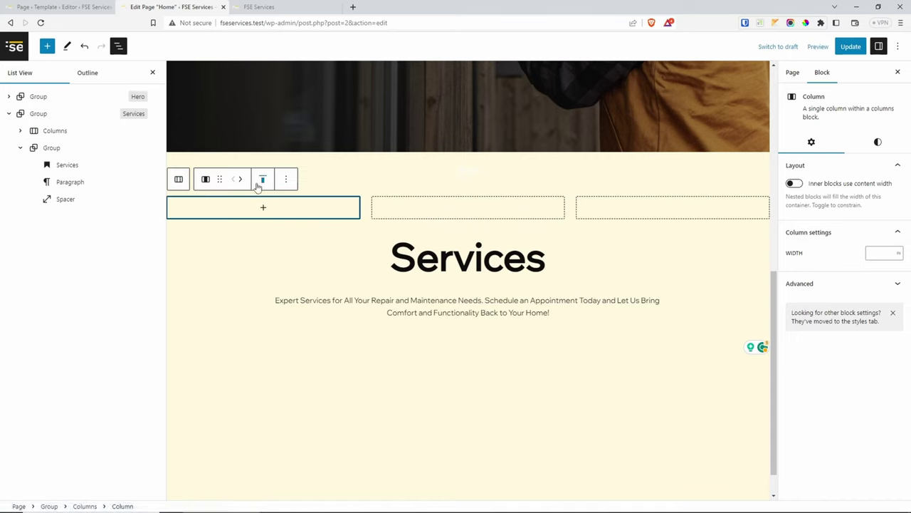
pyautogui.click(22, 150)
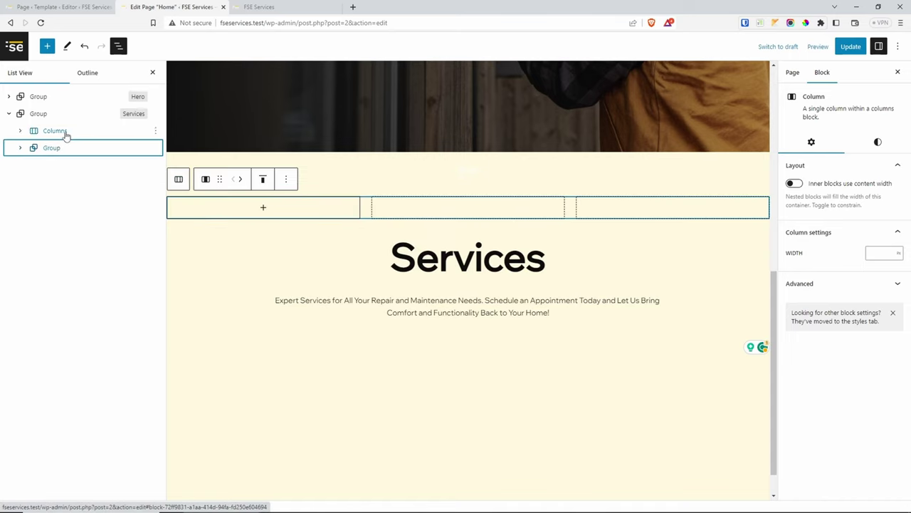
pyautogui.click(64, 133)
pyautogui.hotkey('ctrl', 'shift', 'alt', 't')
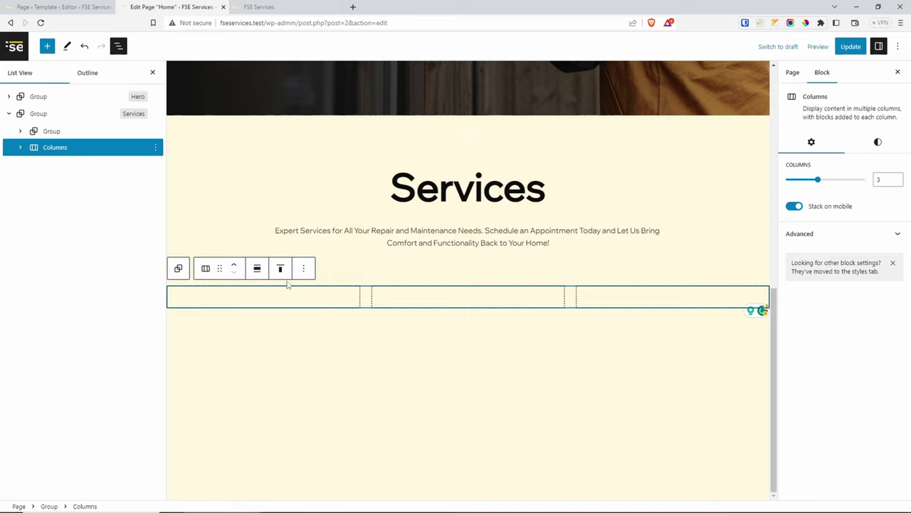
# Step: Add a Cover block to the first column with the services-1 image and the title 'Plumming'
pyautogui.click(265, 300)
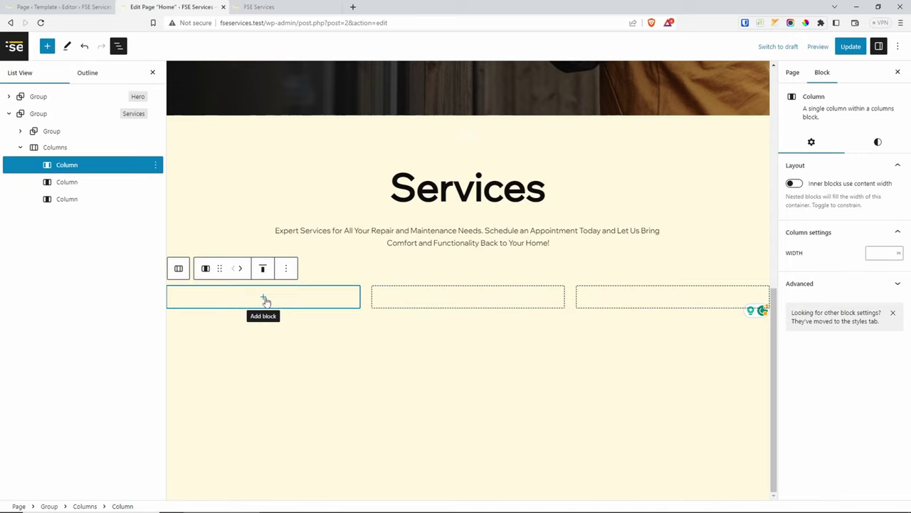
pyautogui.click(265, 299)
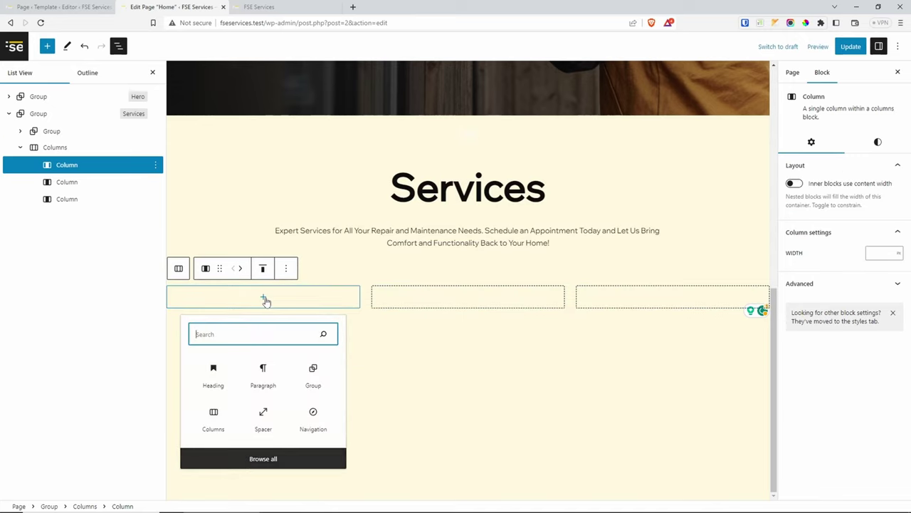
pyautogui.write('cove')
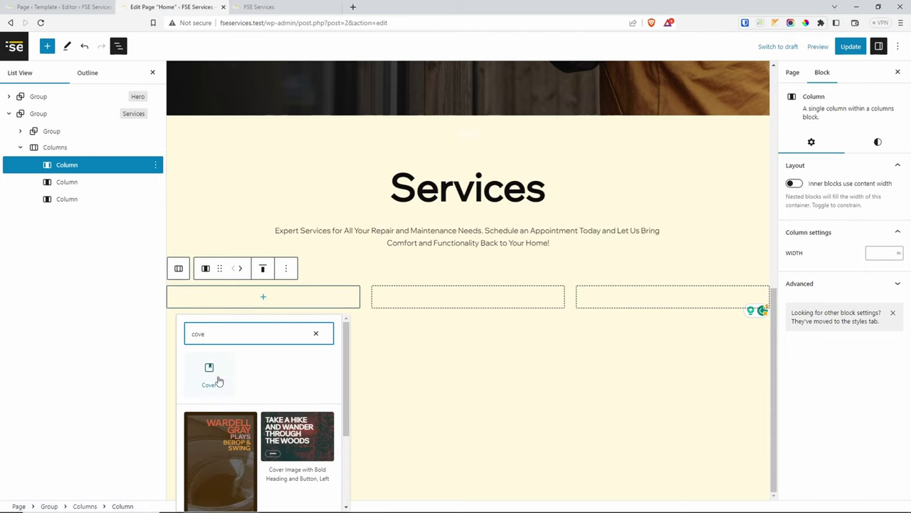
pyautogui.click(208, 370)
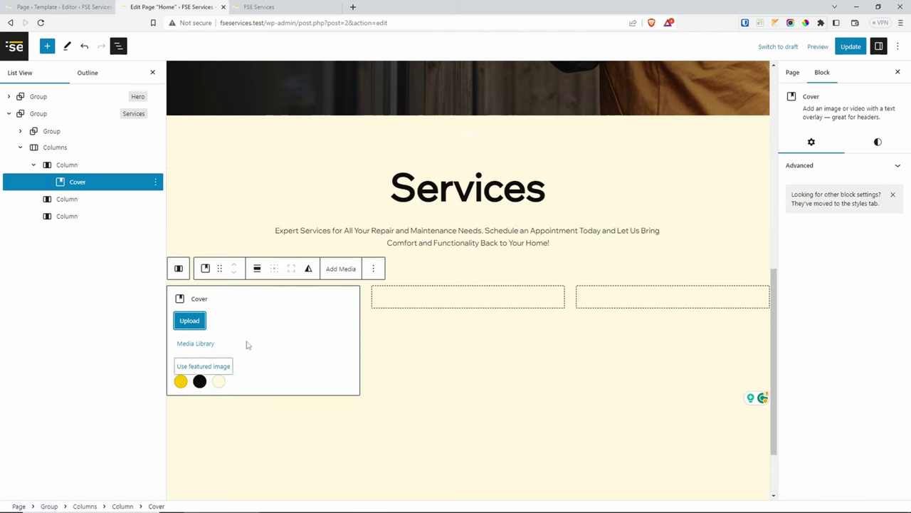
pyautogui.click(207, 345)
pyautogui.click(514, 253)
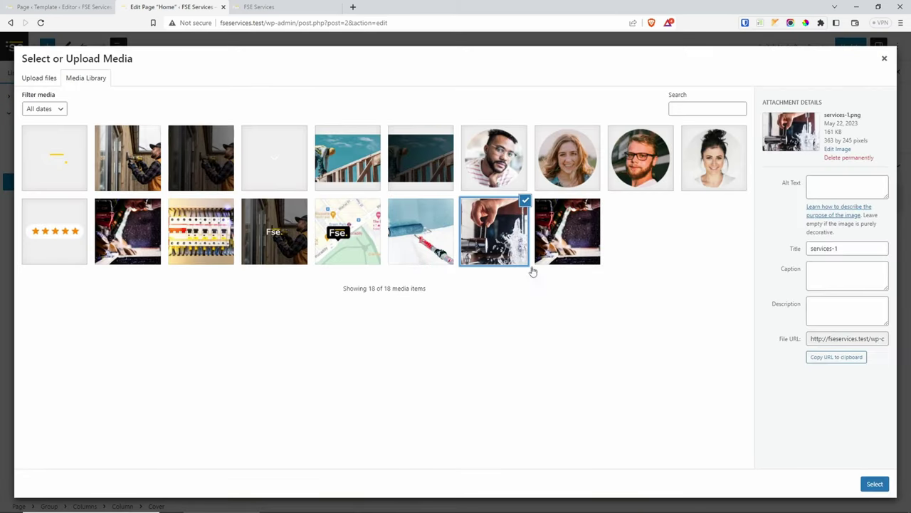
pyautogui.click(875, 484)
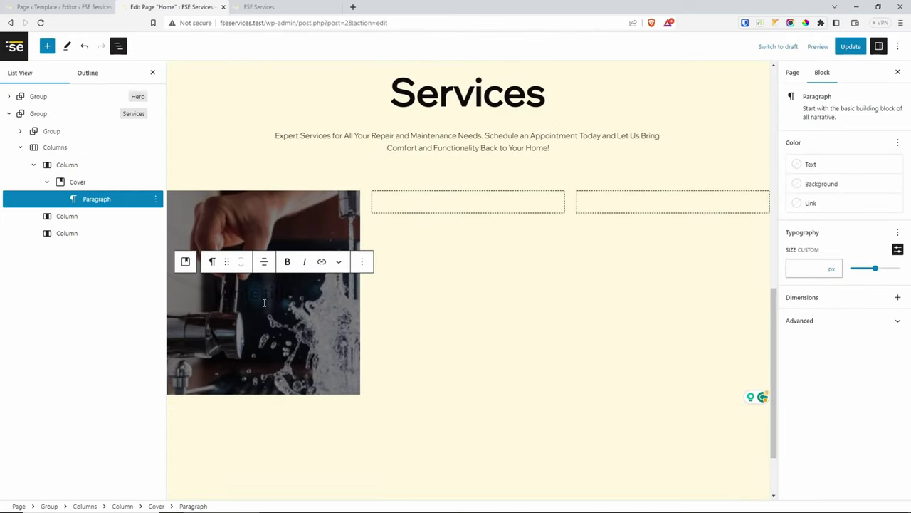
pyautogui.write('Pl')
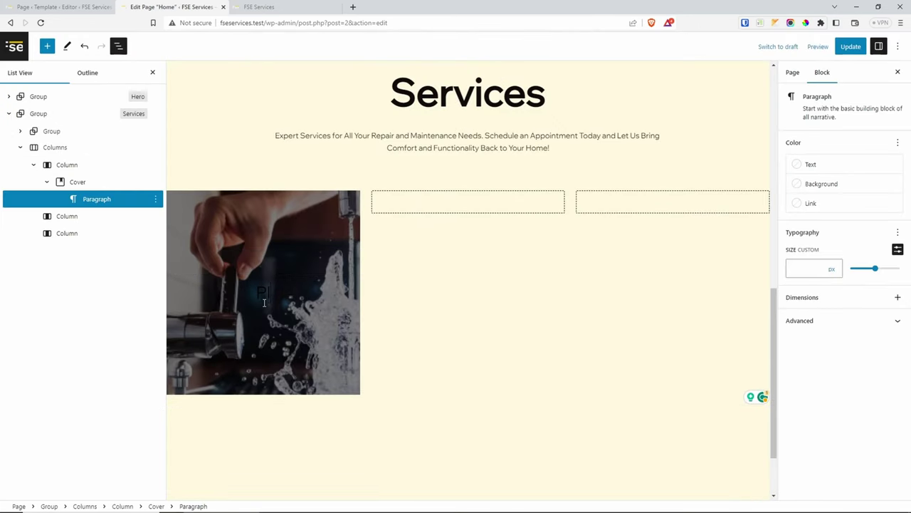
pyautogui.write('umbing')
pyautogui.click(302, 197)
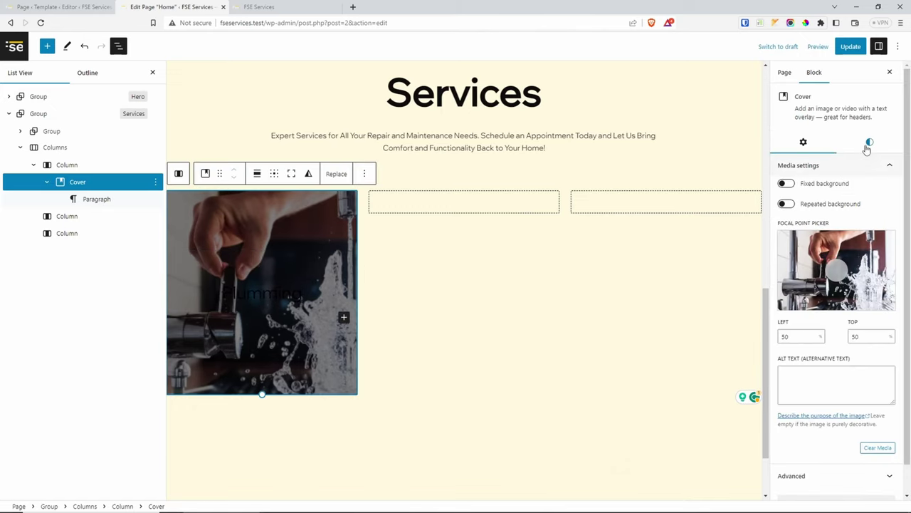
# Step: Set the cover's overlay opacity to 100 and switch the overlay to a gradient
pyautogui.click(868, 143)
pyautogui.moveTo(825, 228); pyautogui.dragTo(833, 228)
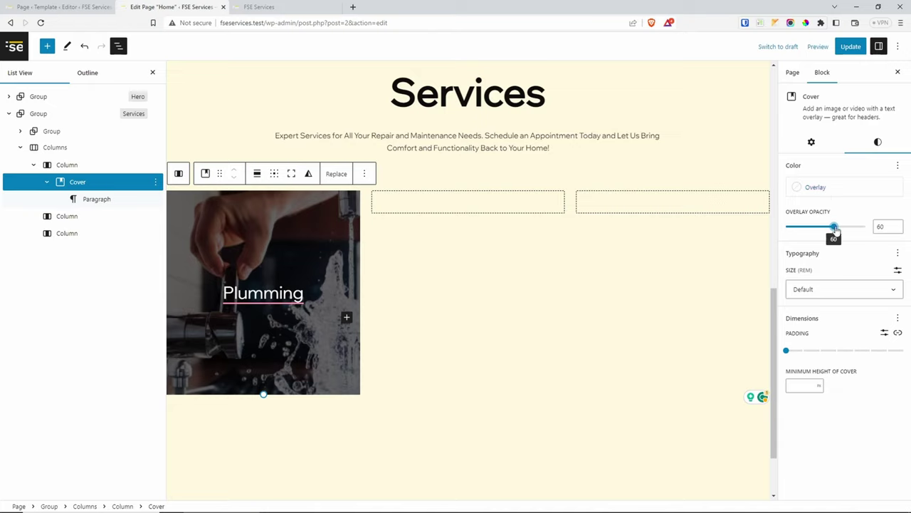
pyautogui.moveTo(835, 227); pyautogui.dragTo(907, 230)
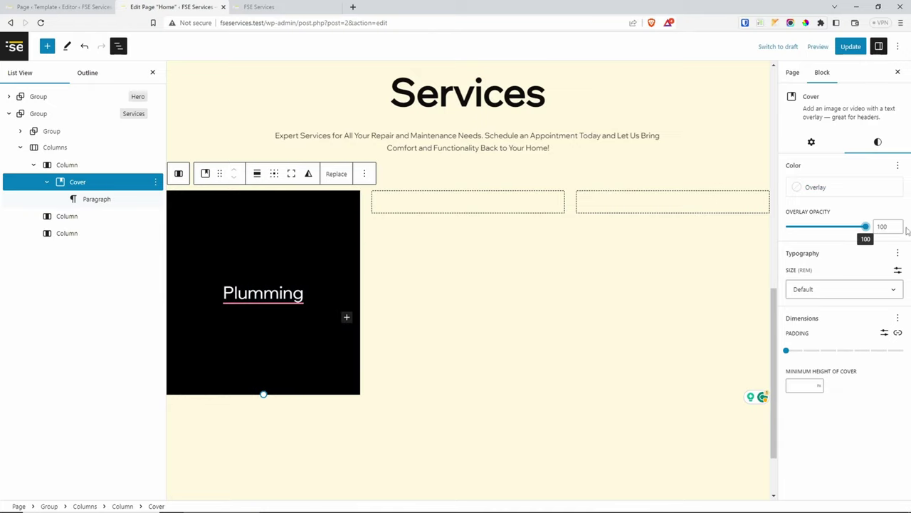
pyautogui.click(815, 188)
pyautogui.click(696, 191)
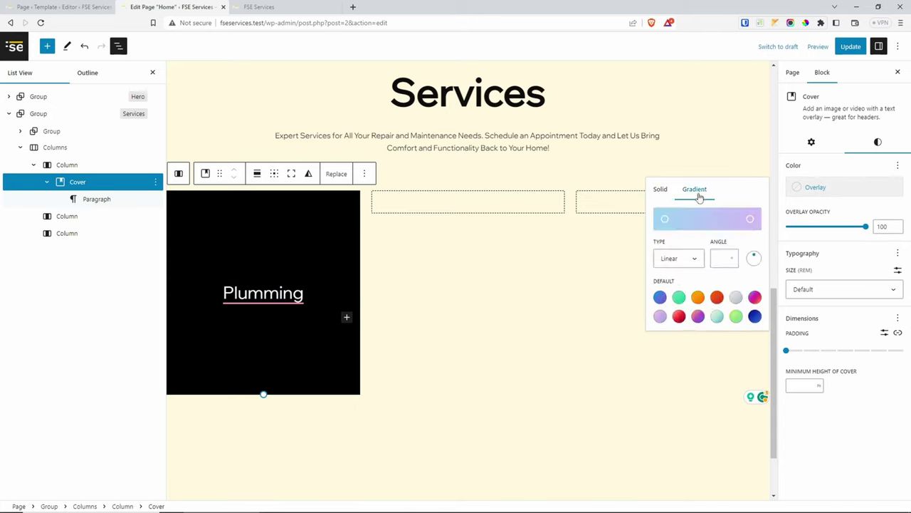
pyautogui.moveTo(752, 257); pyautogui.dragTo(755, 245)
# Step: Set the gradient stops to 161616 and translucent 27272745
pyautogui.doubleClick(723, 261)
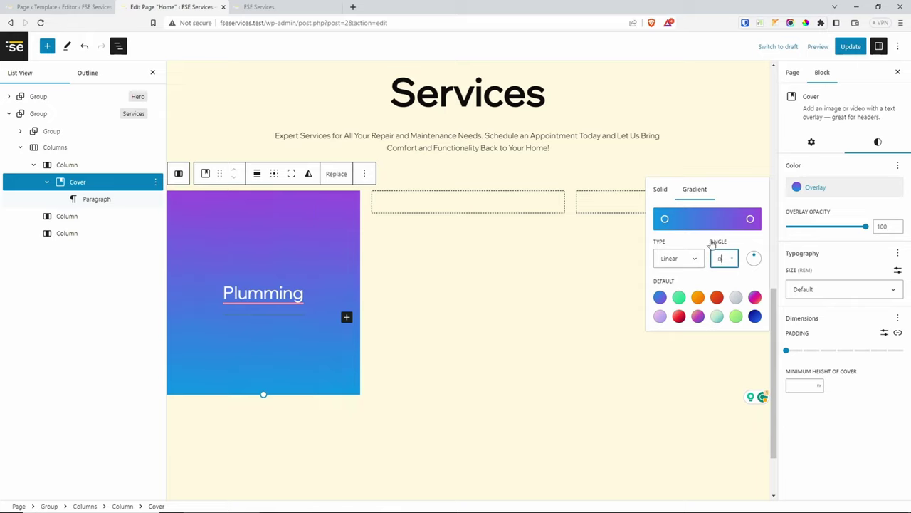
pyautogui.click(665, 220)
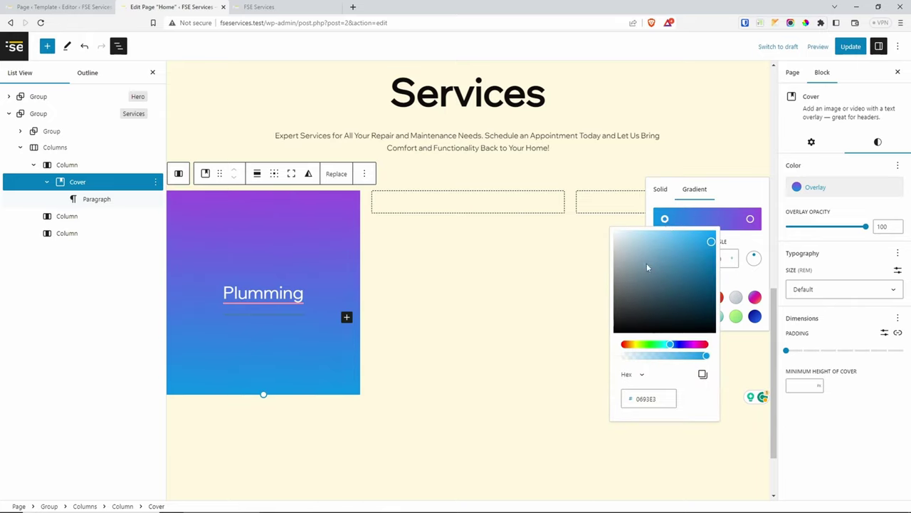
pyautogui.moveTo(627, 311); pyautogui.dragTo(598, 328)
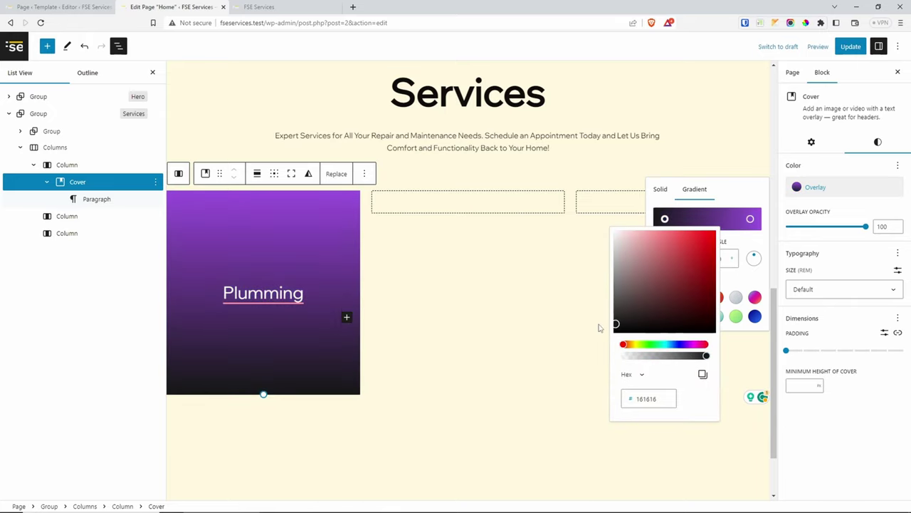
pyautogui.click(751, 221)
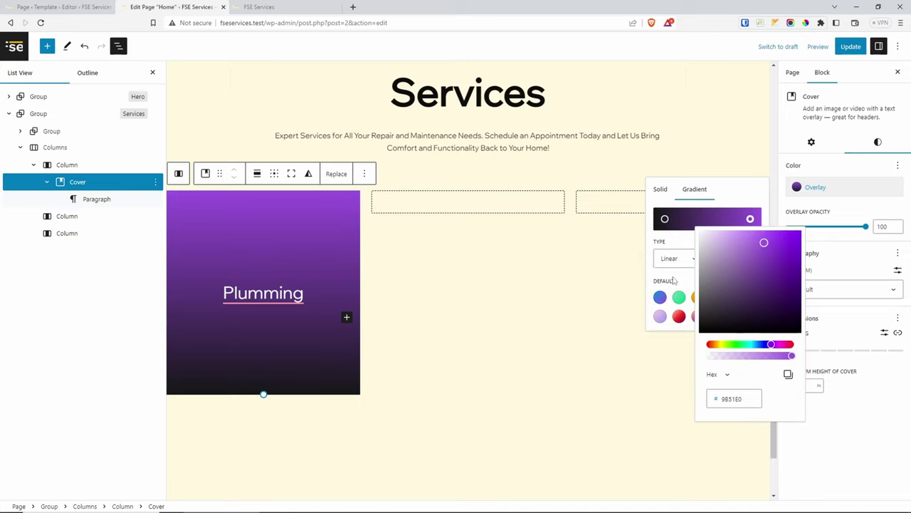
pyautogui.moveTo(786, 354); pyautogui.dragTo(730, 360)
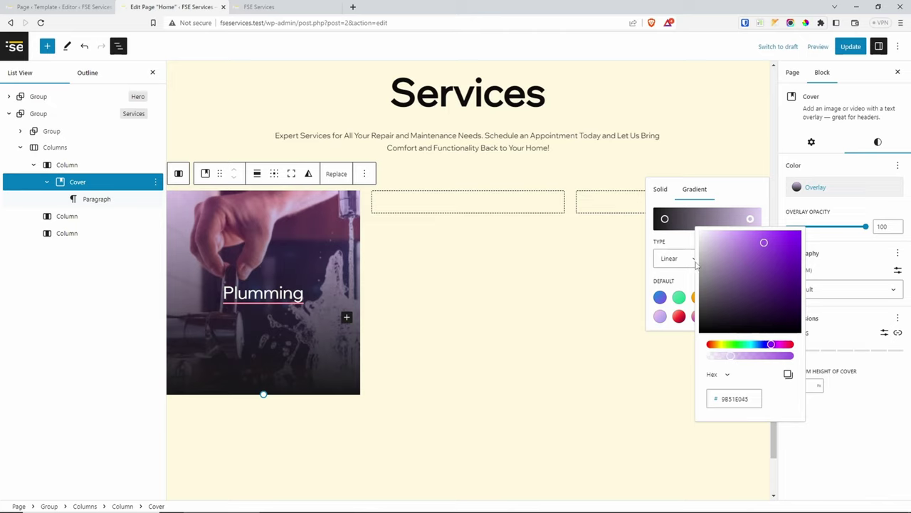
pyautogui.moveTo(722, 300); pyautogui.dragTo(669, 322)
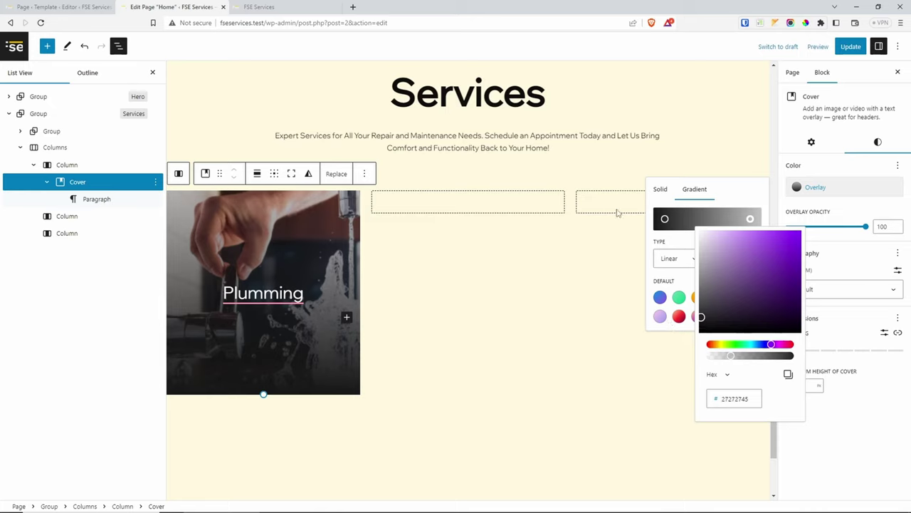
pyautogui.click(737, 195)
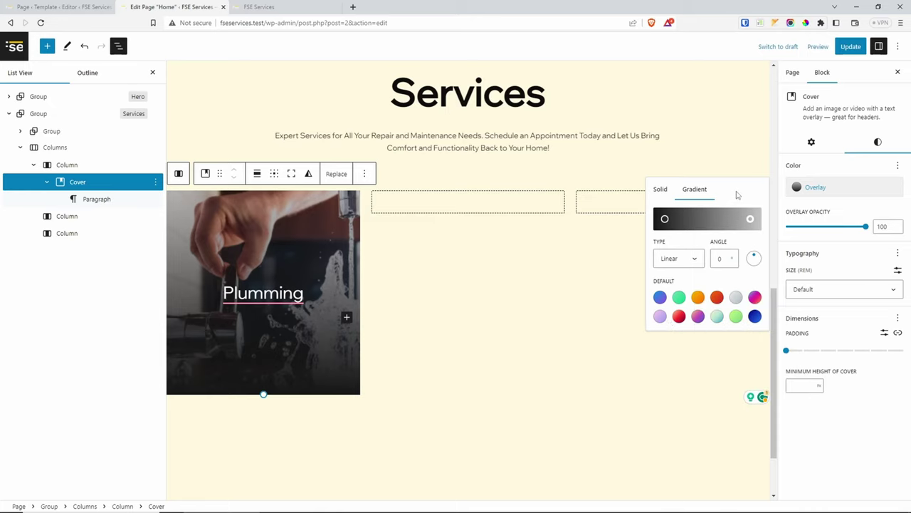
# Step: Shorten the cover to about 261px and select the title word
pyautogui.moveTo(262, 394); pyautogui.dragTo(264, 315)
pyautogui.moveTo(226, 258)
pyautogui.moveTo(225, 255); pyautogui.dragTo(305, 254)
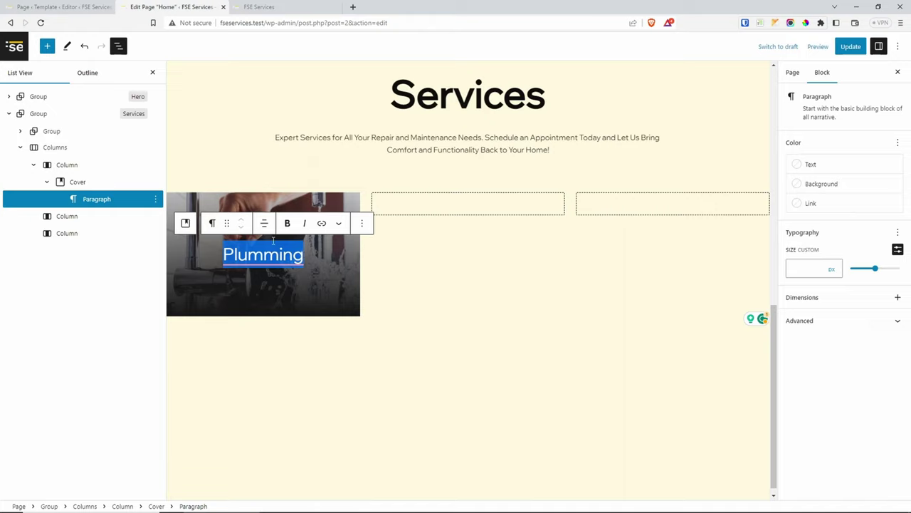
# Step: Correct the card title's spelling to 'Plumbing' and select the word
pyautogui.click(321, 224)
pyautogui.click(248, 282)
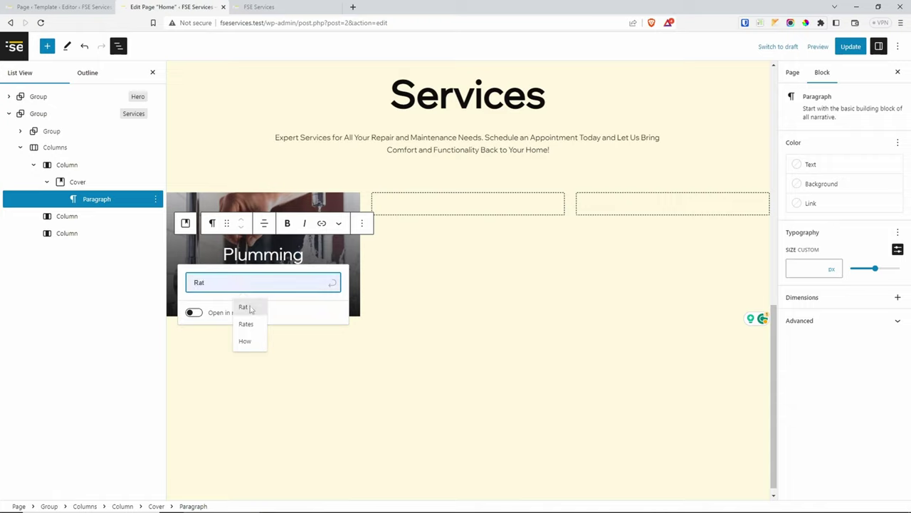
pyautogui.press('Escape')
pyautogui.press('Escape')
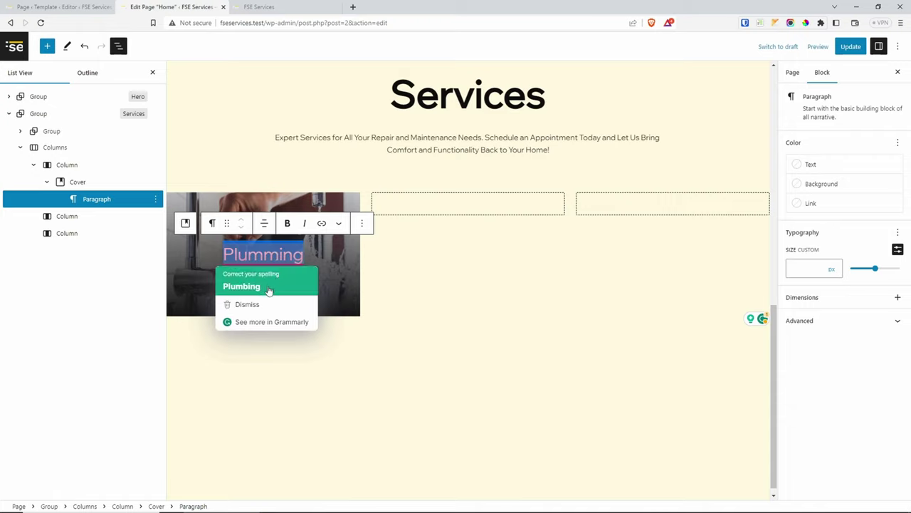
pyautogui.click(277, 286)
pyautogui.moveTo(302, 254); pyautogui.dragTo(226, 254)
# Step: Link 'Plumbing' to #plumming and set the link colour to White
pyautogui.click(321, 223)
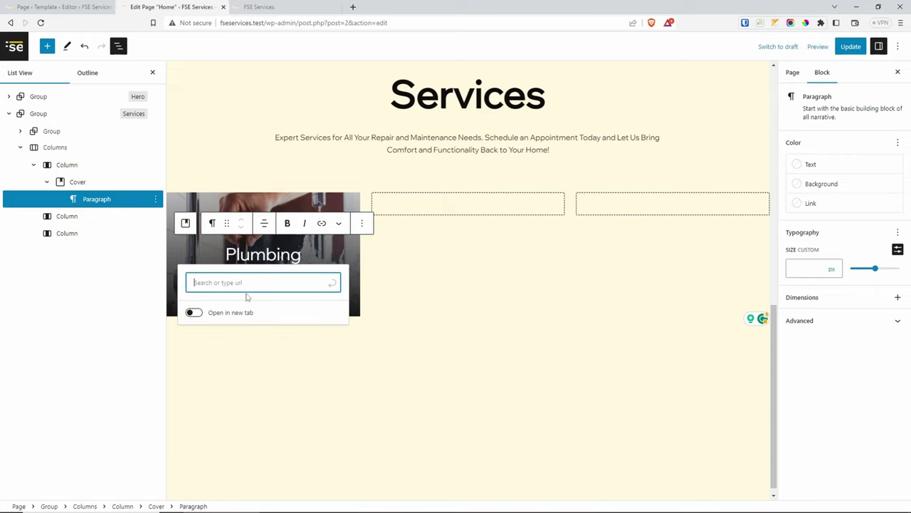
pyautogui.write('#plu')
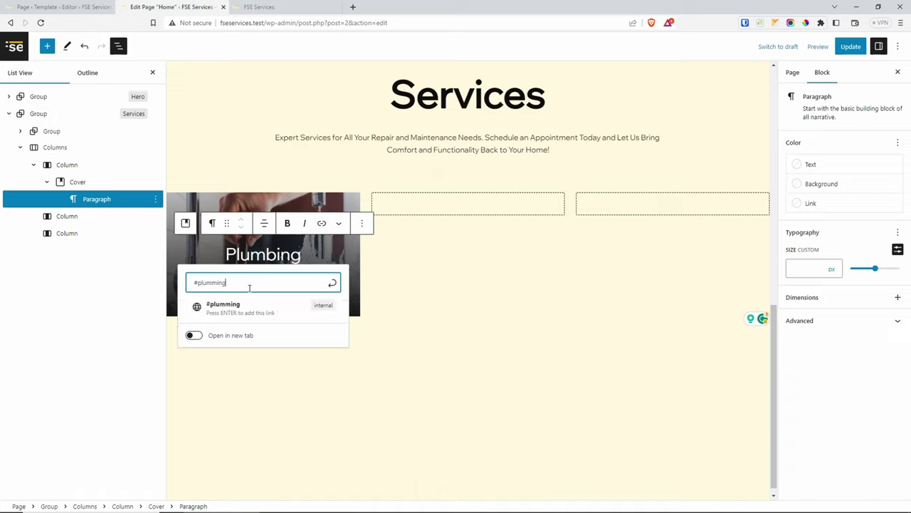
pyautogui.write('mming')
pyautogui.click(285, 305)
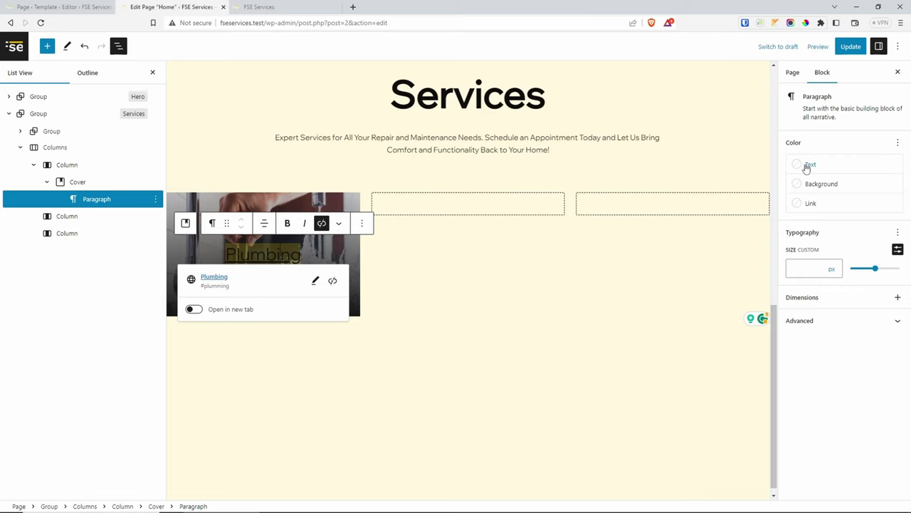
pyautogui.click(809, 204)
pyautogui.click(698, 293)
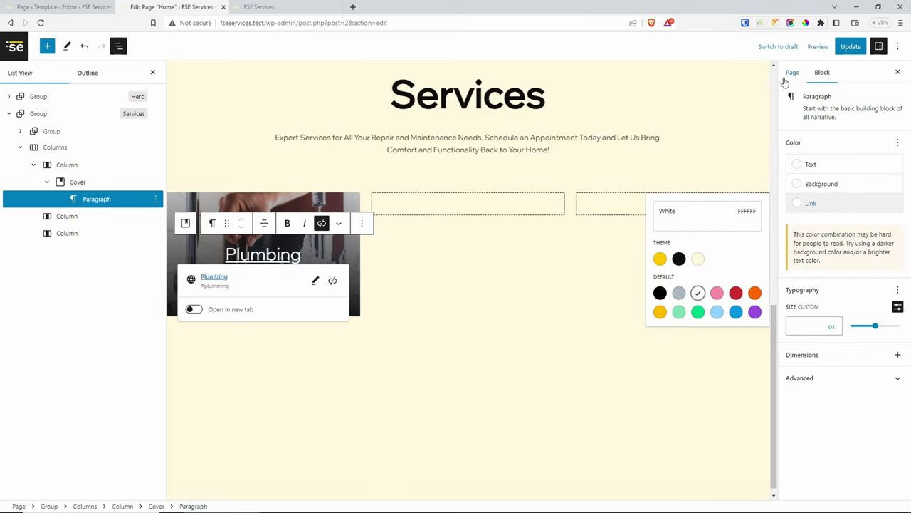
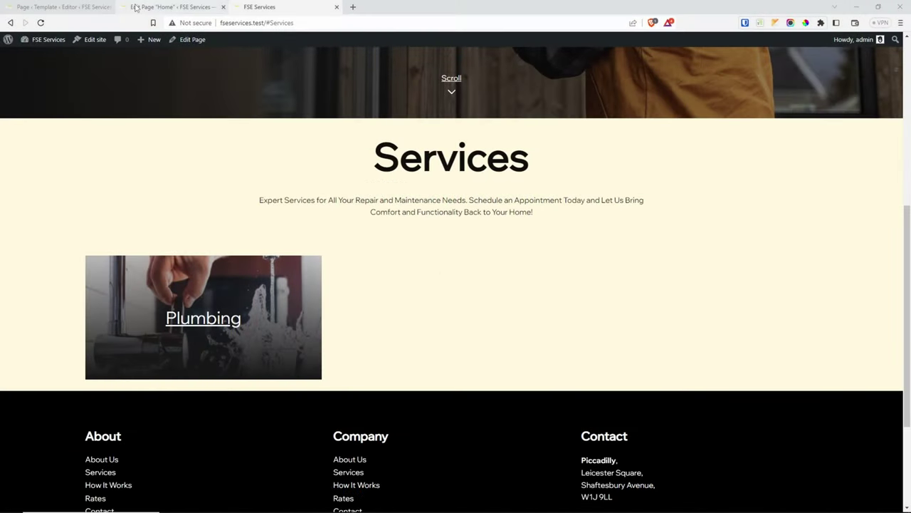
# Step: Select the Plumbing cover card under Services on the Home page, then switch to the Page template
pyautogui.click(133, 6)
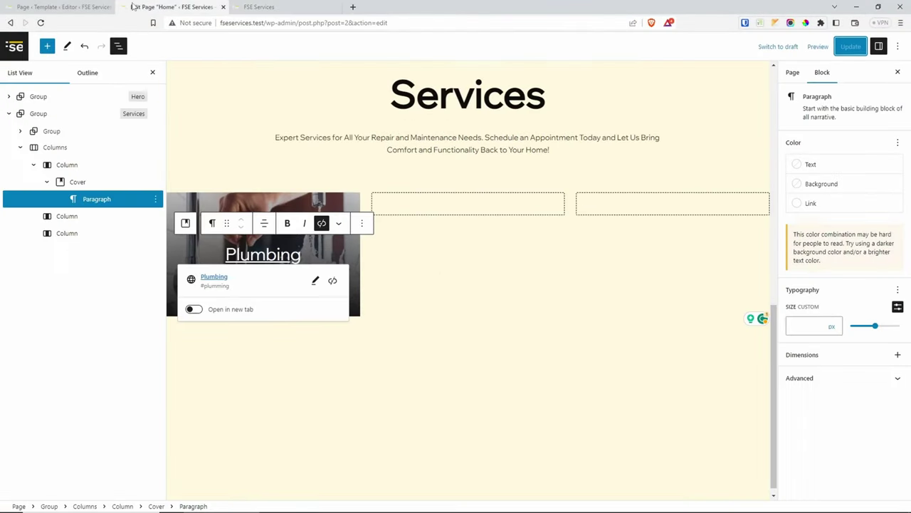
pyautogui.click(296, 198)
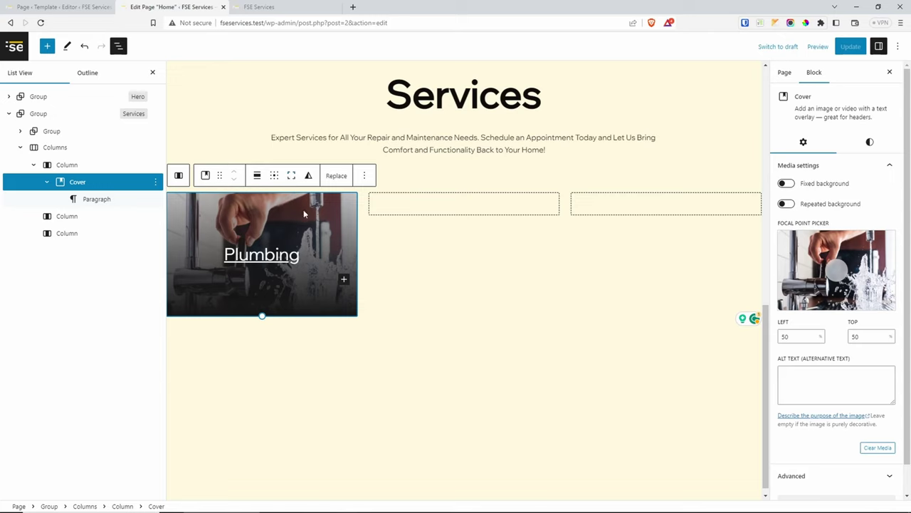
pyautogui.scroll(-1, 812, 413)
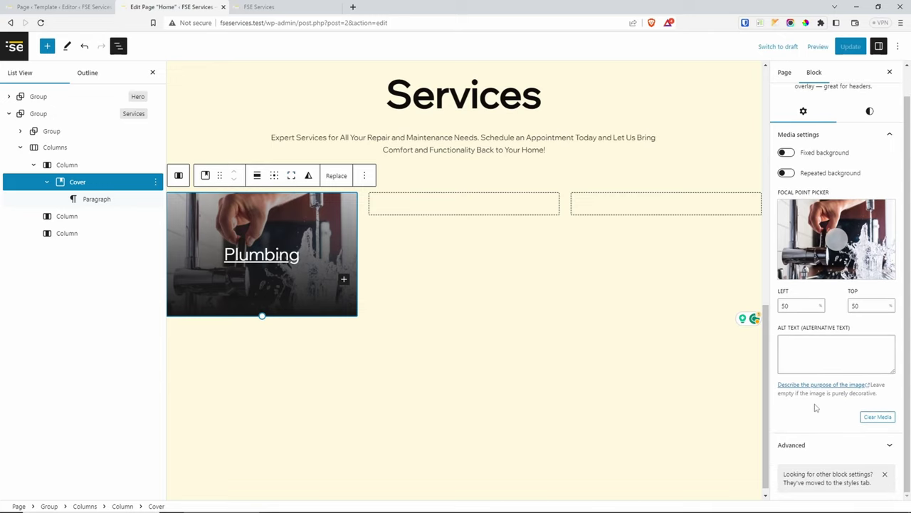
pyautogui.scroll(1, 818, 407)
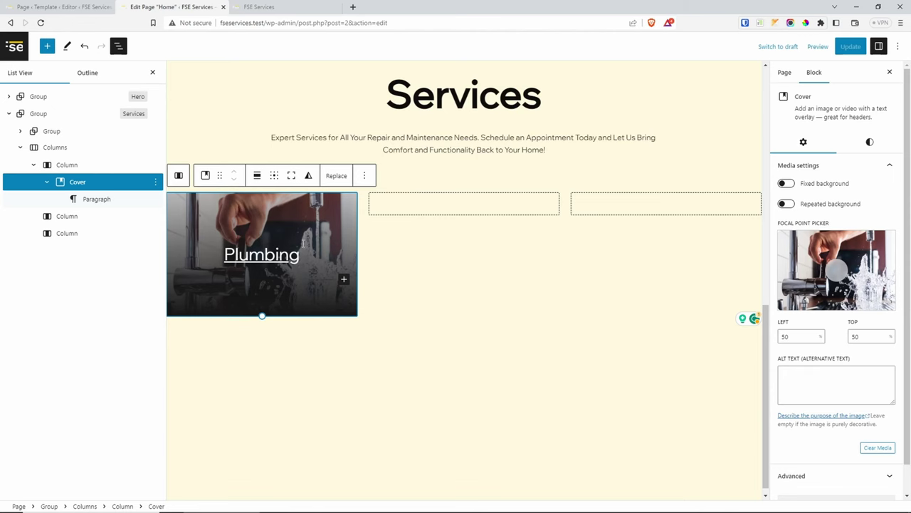
pyautogui.click(60, 7)
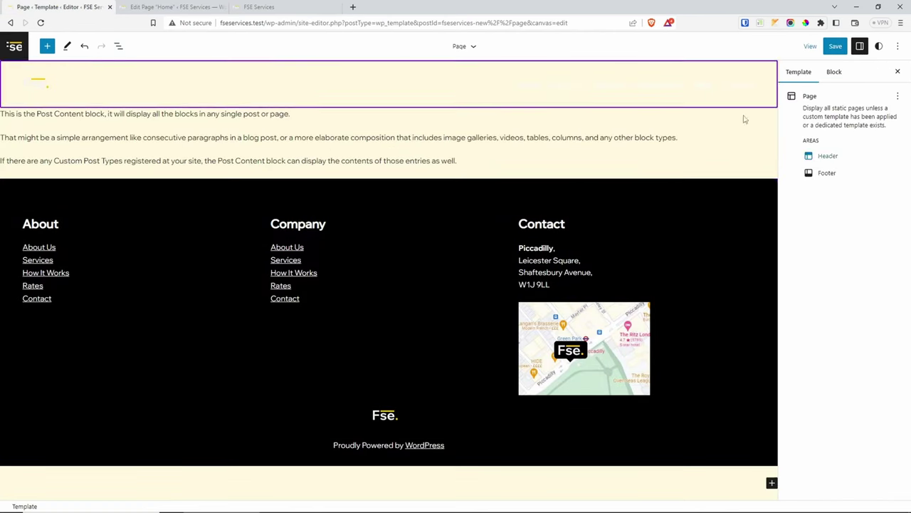
# Step: Reload the site editor and open the Cover example in the Style Book's Media section
pyautogui.press('F5')
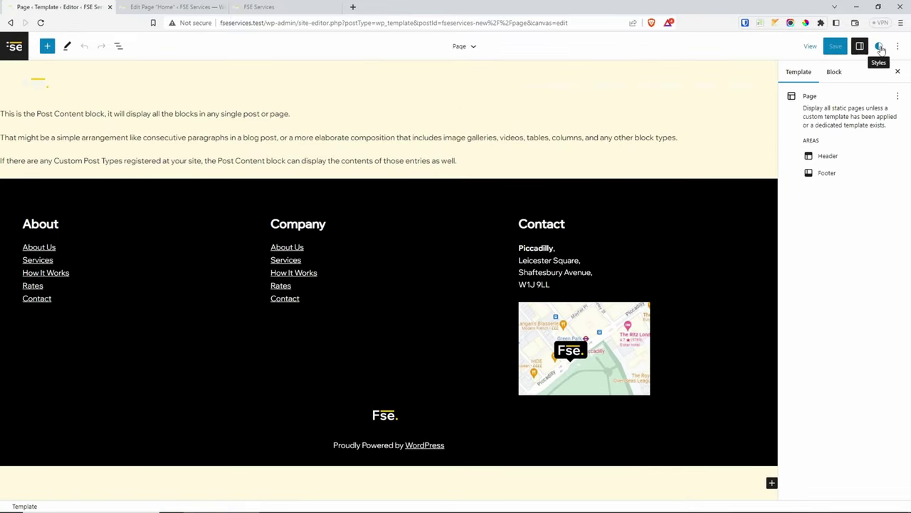
pyautogui.click(881, 47)
pyautogui.click(862, 71)
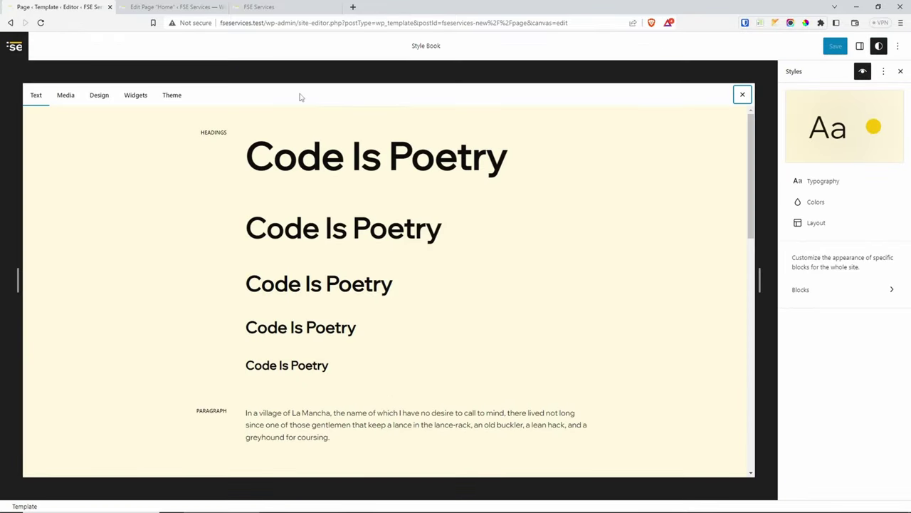
pyautogui.click(69, 99)
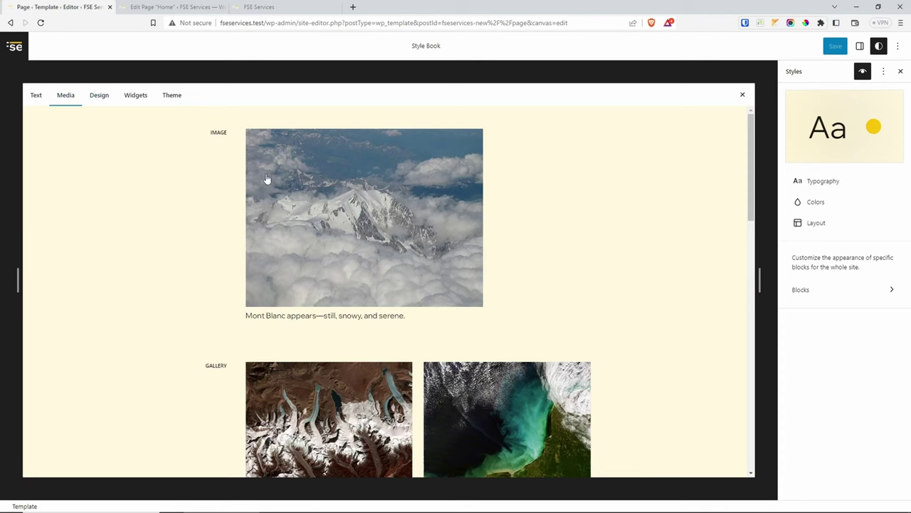
pyautogui.scroll(-7, 321, 232)
pyautogui.click(334, 234)
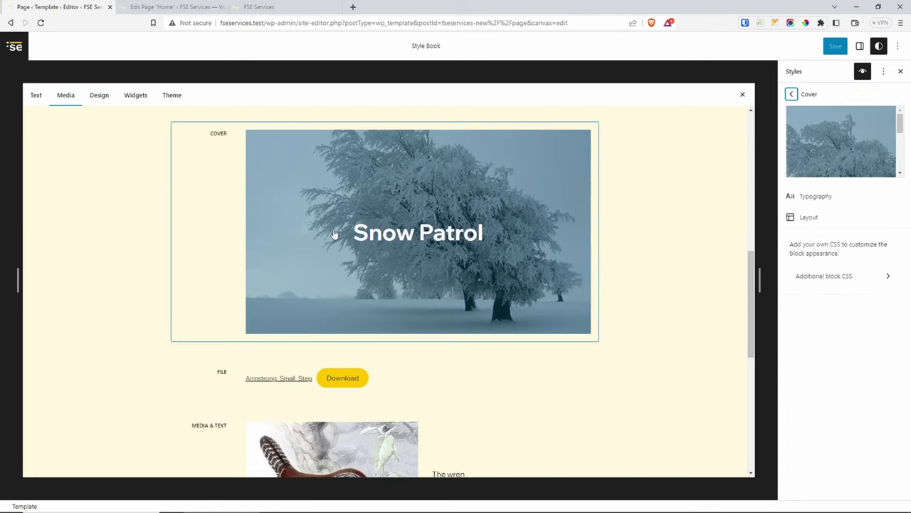
# Step: Browse the Cover block's Layout dimension options and its Additional CSS styles
pyautogui.click(825, 218)
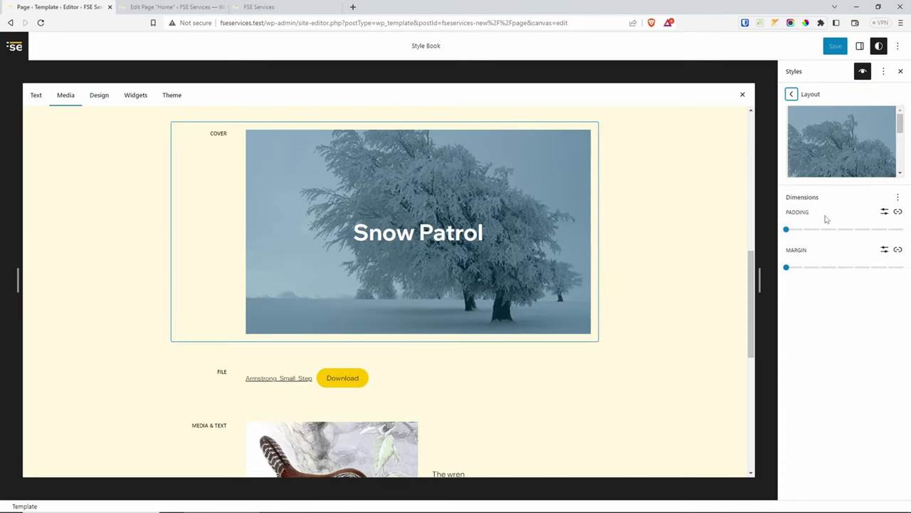
pyautogui.click(897, 196)
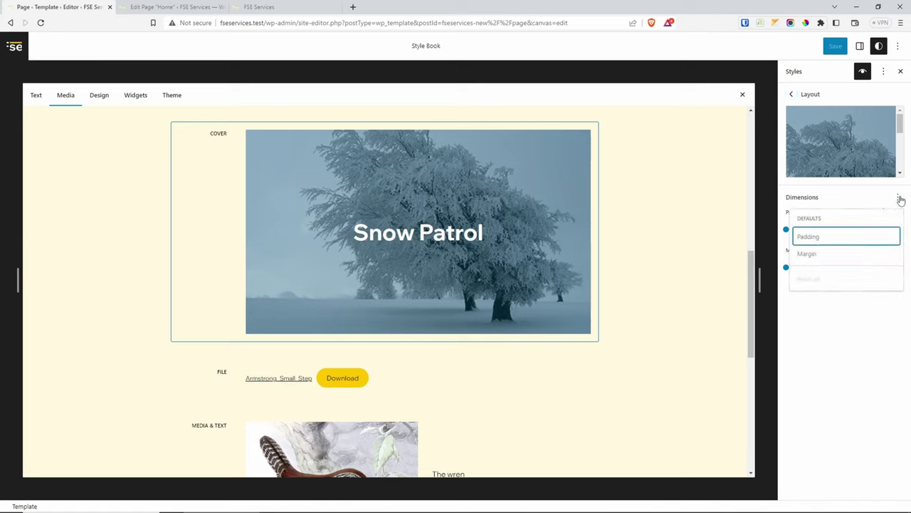
pyautogui.click(847, 299)
pyautogui.click(793, 94)
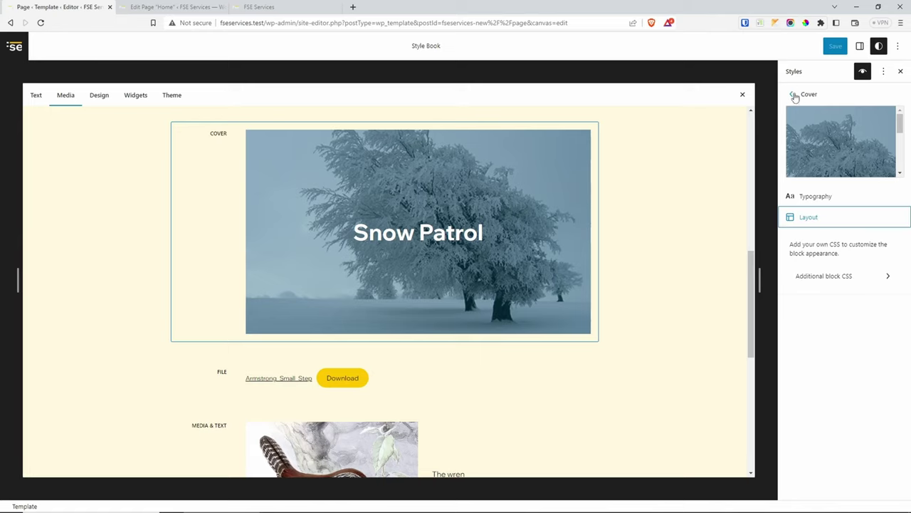
pyautogui.click(891, 278)
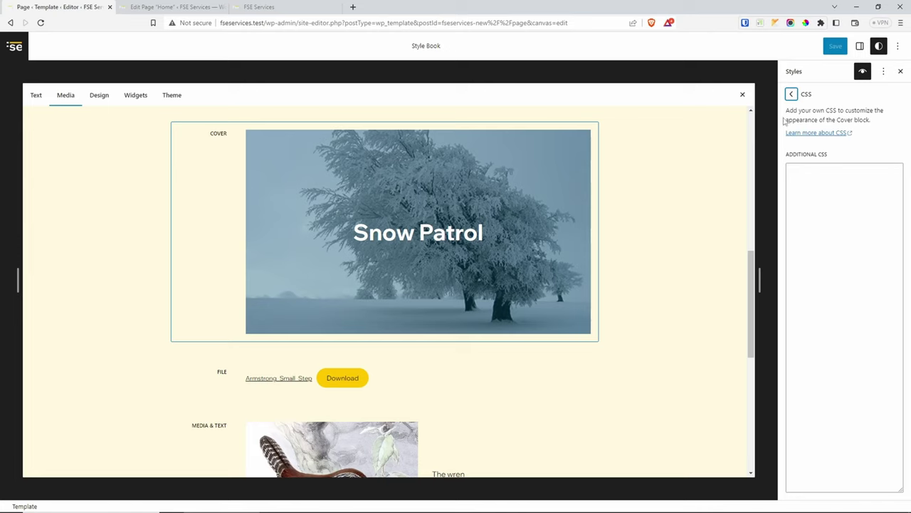
pyautogui.click(791, 94)
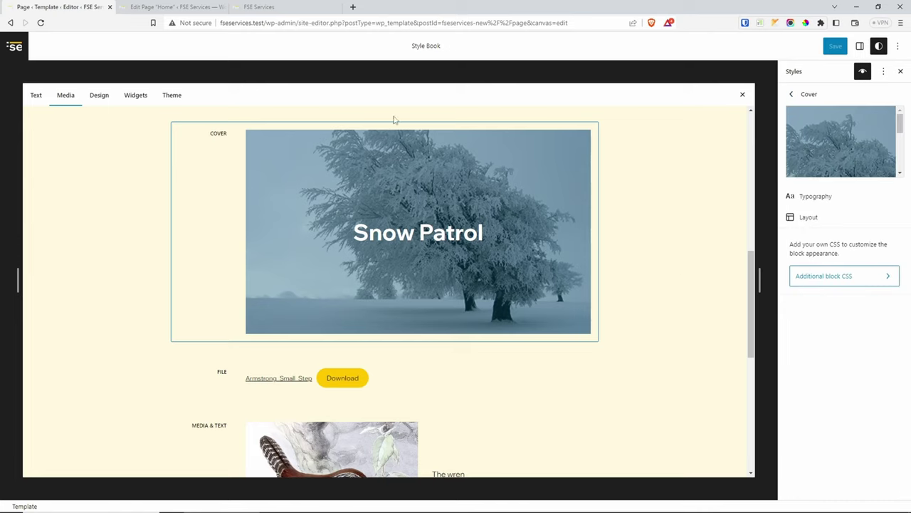
# Step: Give the Plumbing cover the additional CSS class services-col, update the page, then go to style.css
pyautogui.click(110, 6)
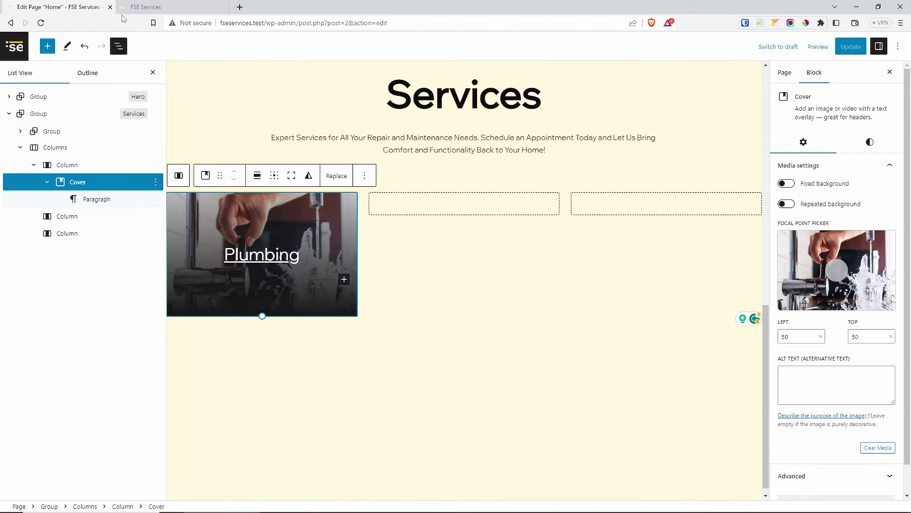
pyautogui.scroll(-1, 851, 390)
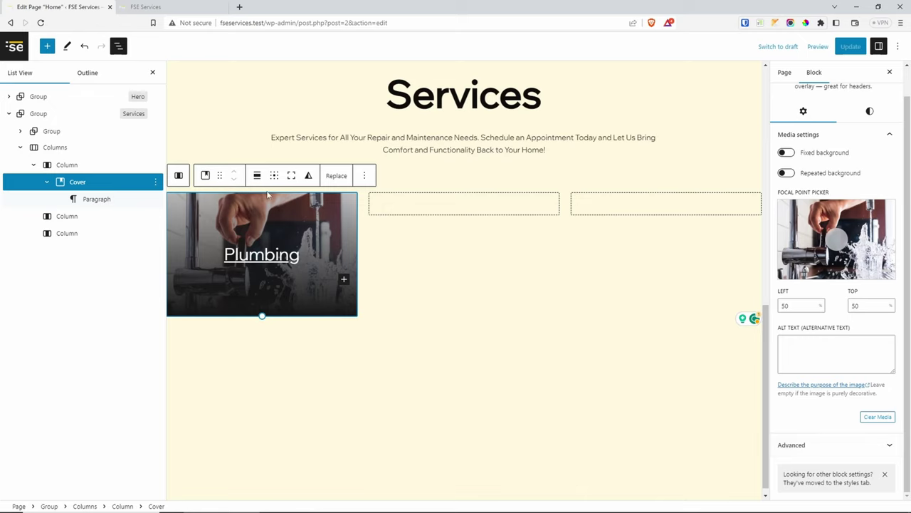
pyautogui.click(873, 445)
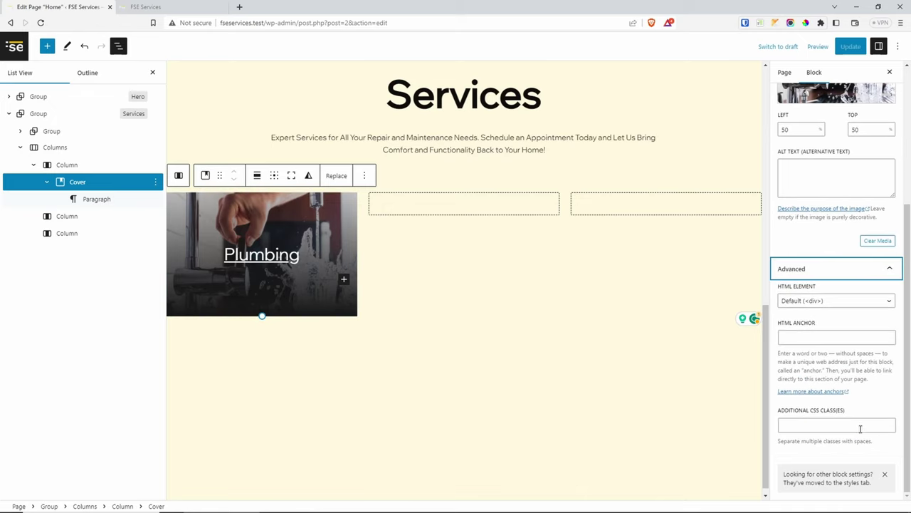
pyautogui.click(821, 426)
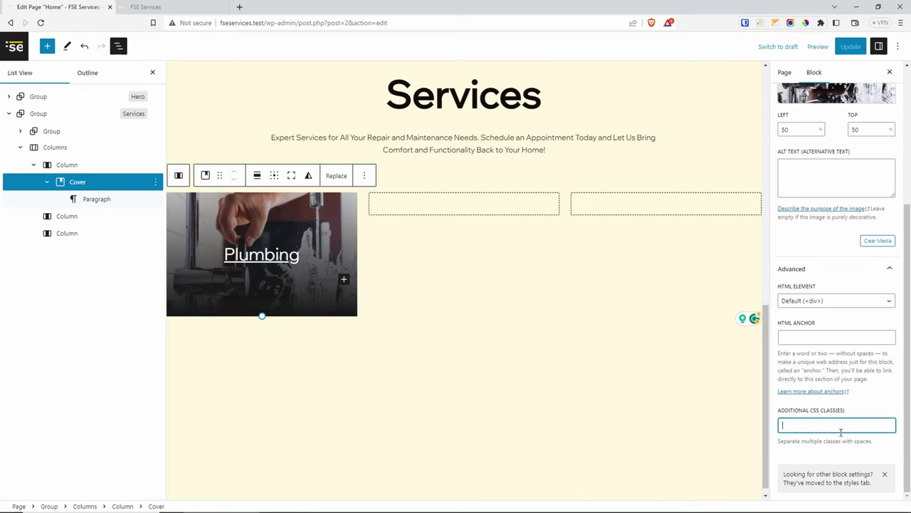
pyautogui.write('se')
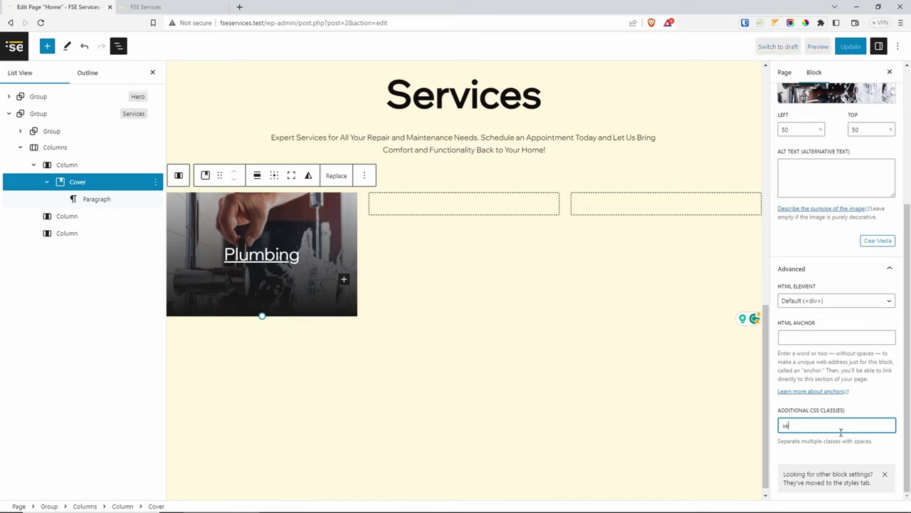
pyautogui.write('rvices-co')
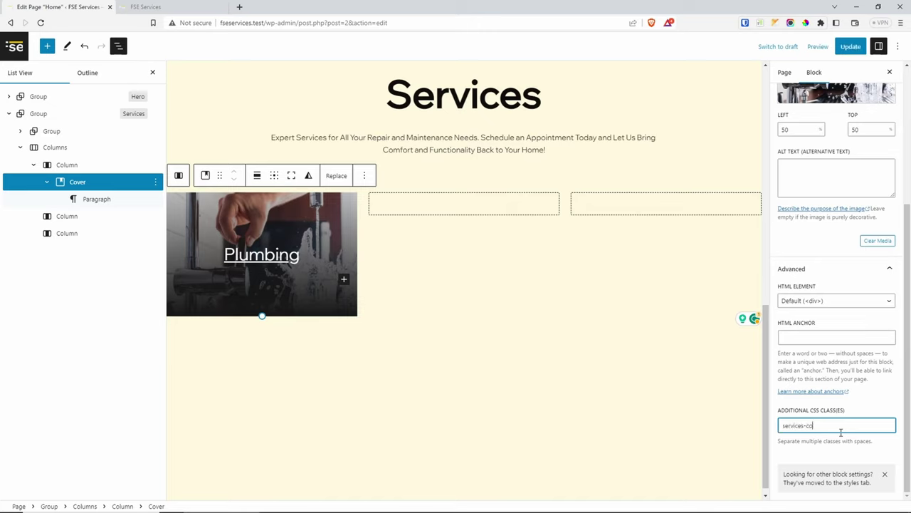
pyautogui.write('l')
pyautogui.hotkey('ctrl', 'a')
pyautogui.hotkey('ctrl', 'c')
pyautogui.click(851, 46)
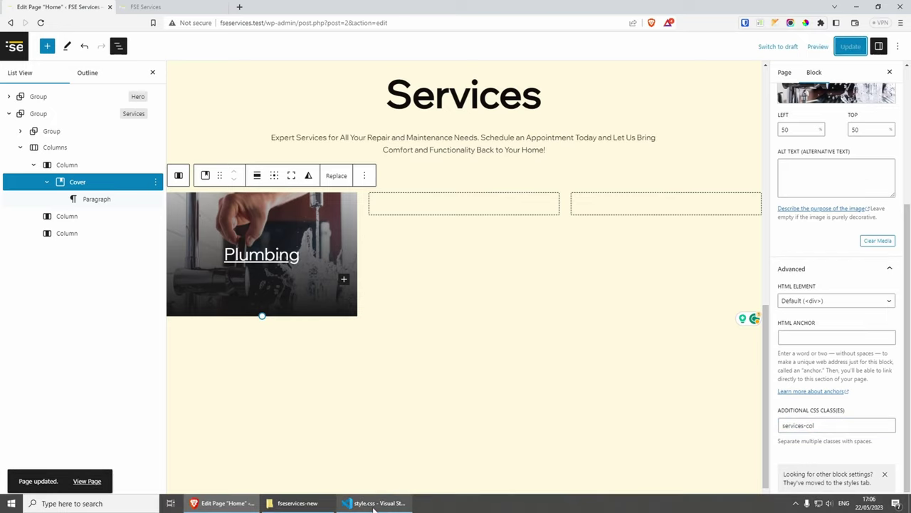
pyautogui.click(386, 508)
# Step: Add a .services-col rule with overflow: hidden and border-radius: 10px, and save style.css
pyautogui.press('Return')
pyautogui.press('Return')
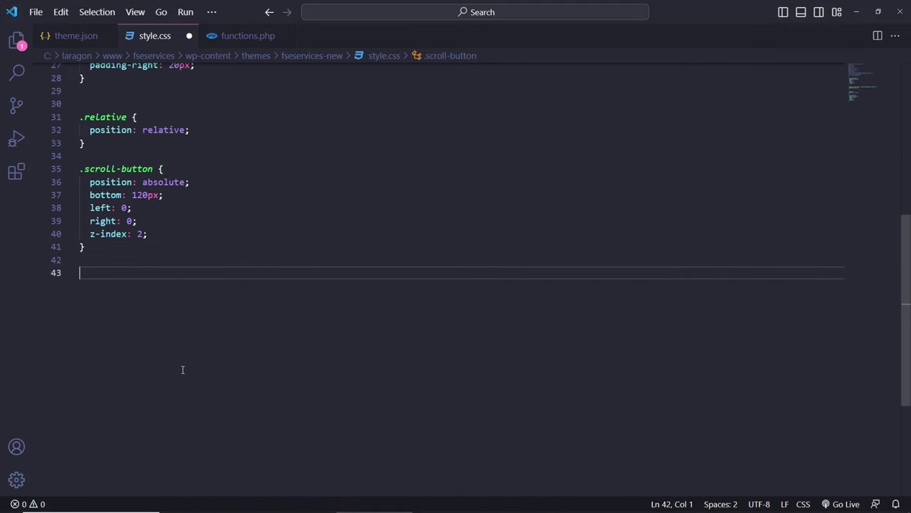
pyautogui.write('.')
pyautogui.hotkey('ctrl', 'v')
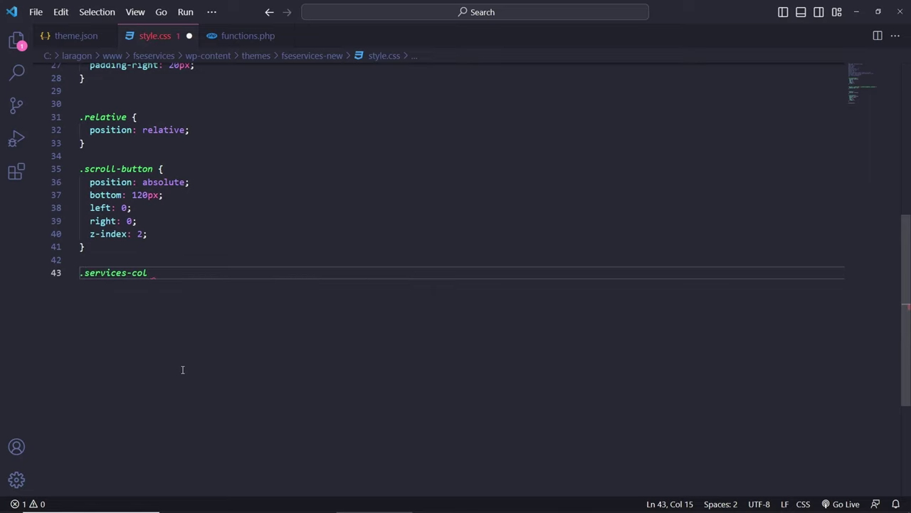
pyautogui.write('{')
pyautogui.press('Return')
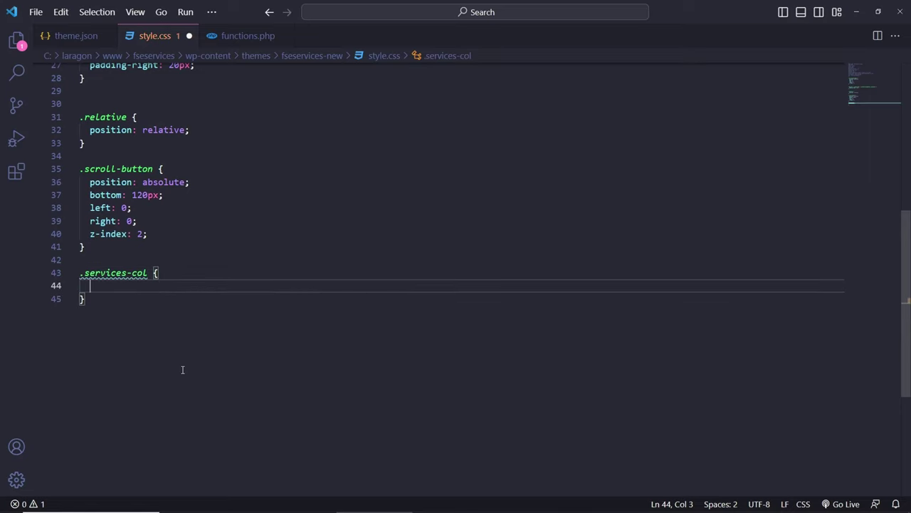
pyautogui.write('ove')
pyautogui.press('Return')
pyautogui.write('h;')
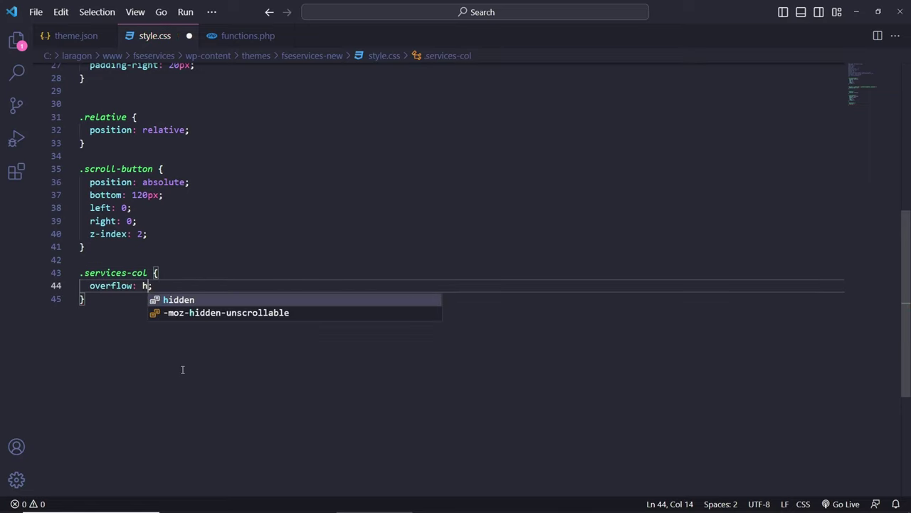
pyautogui.press('Return')
pyautogui.press('Return')
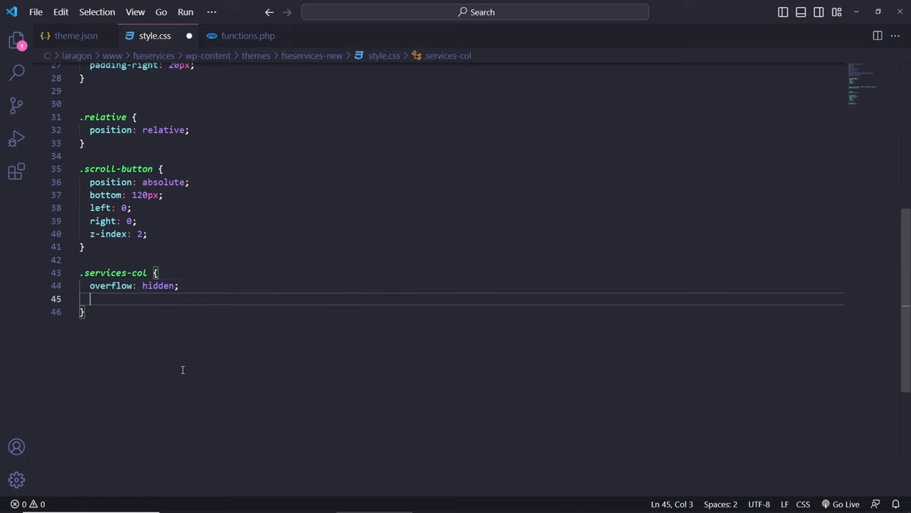
pyautogui.write('bor')
pyautogui.press('Down')
pyautogui.press('Return')
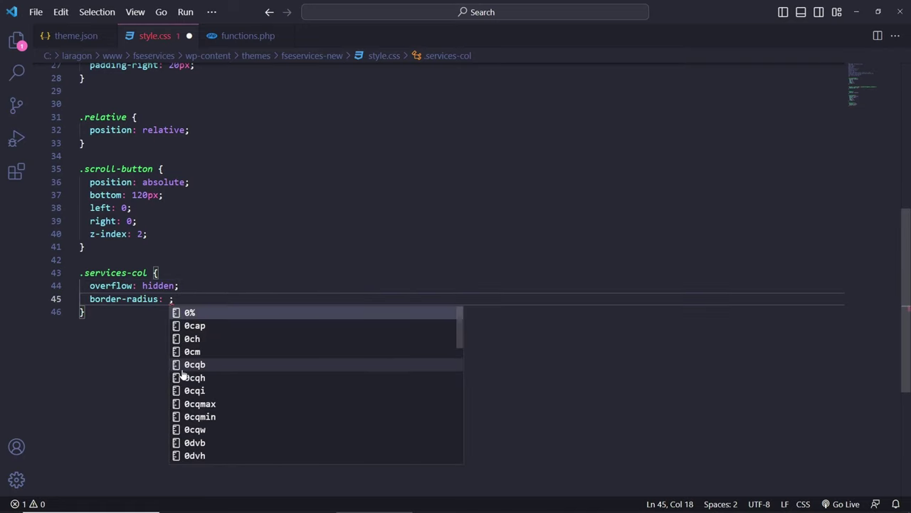
pyautogui.write('10px')
pyautogui.hotkey('ctrl', 's')
# Step: Delete the stray empty line 30 and open the live site to check the card
pyautogui.click(212, 298)
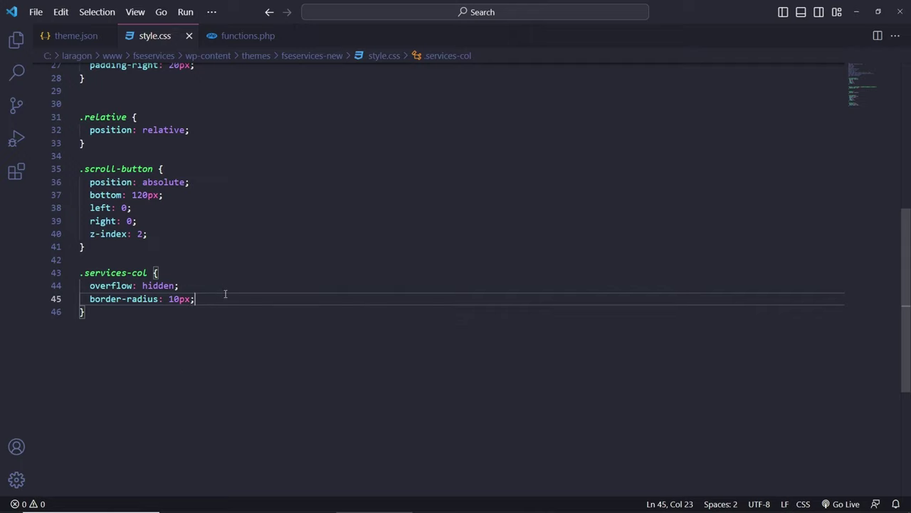
pyautogui.click(122, 103)
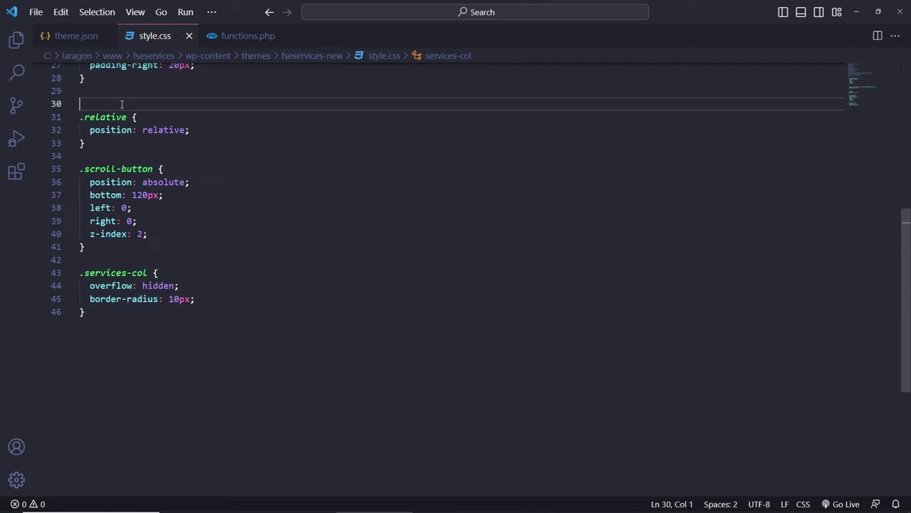
pyautogui.press('BackSpace')
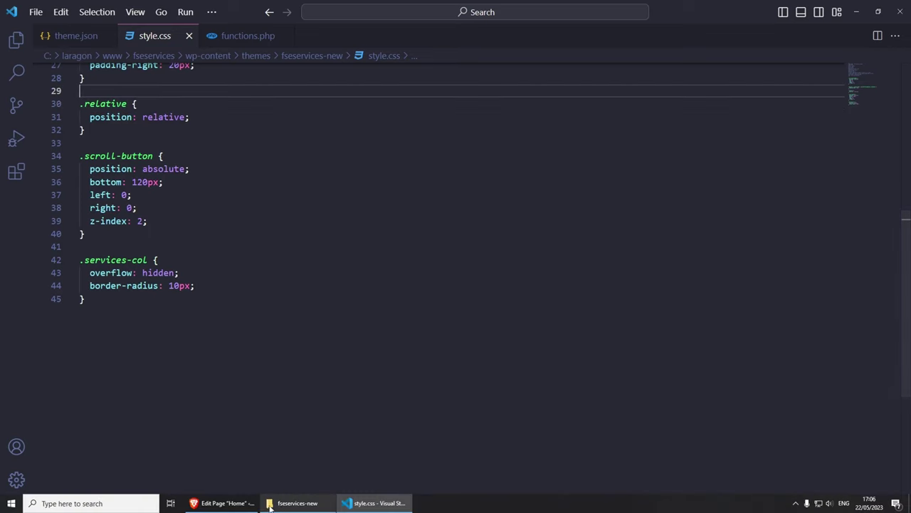
pyautogui.click(228, 509)
pyautogui.click(213, 7)
# Step: Reload the live page, then select the Plumbing cover in the editor and open its options menu
pyautogui.press('F5')
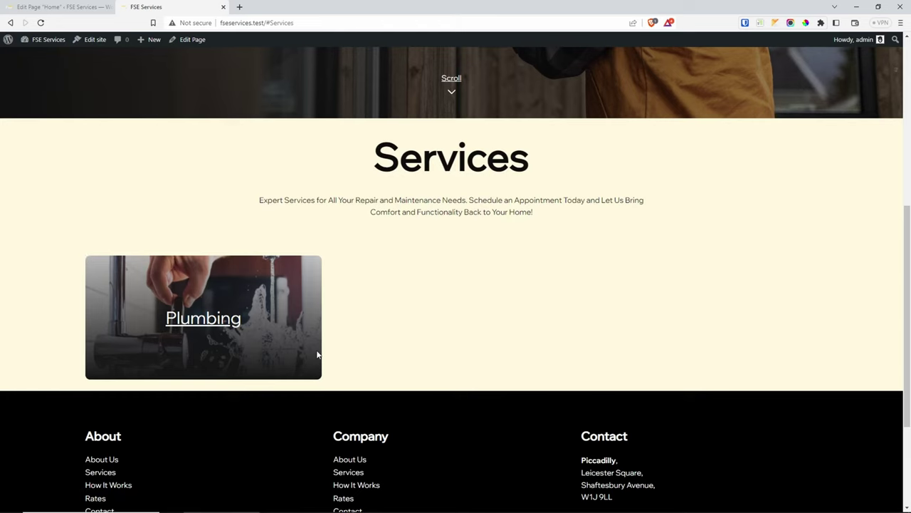
pyautogui.click(57, 7)
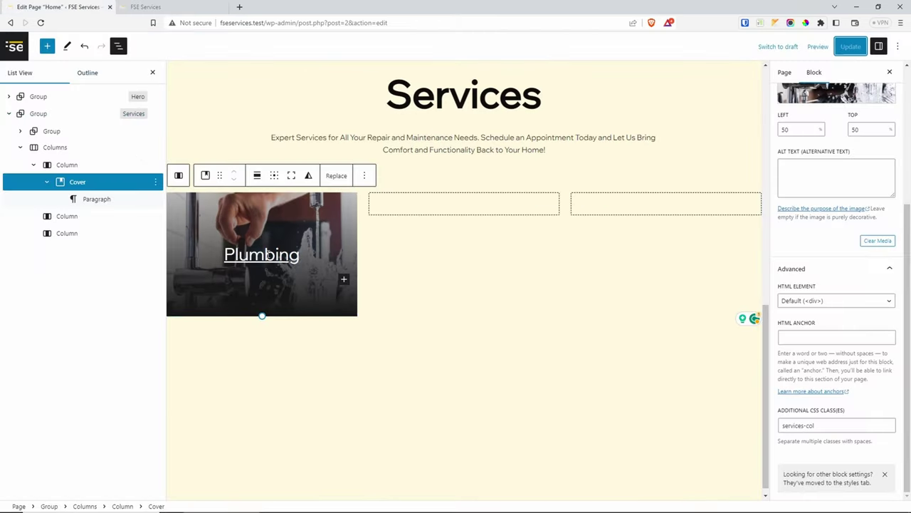
pyautogui.click(304, 258)
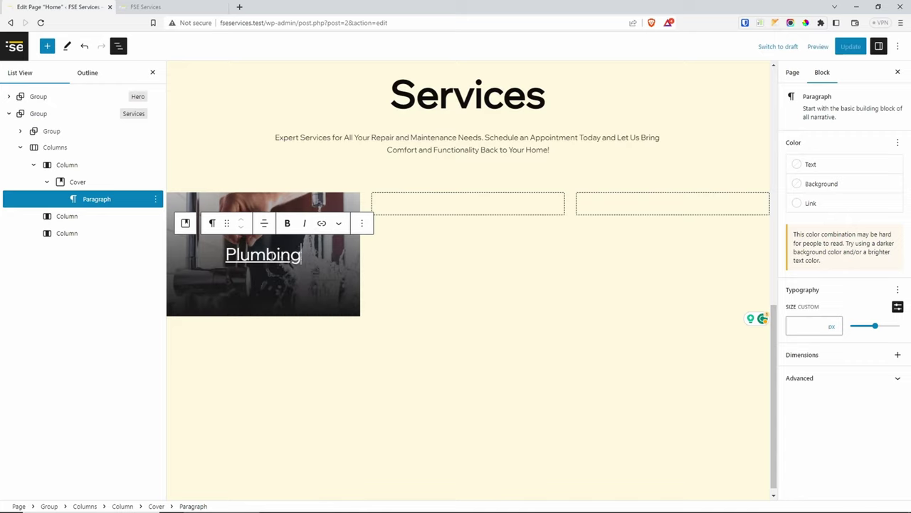
pyautogui.moveTo(307, 257); pyautogui.dragTo(226, 255)
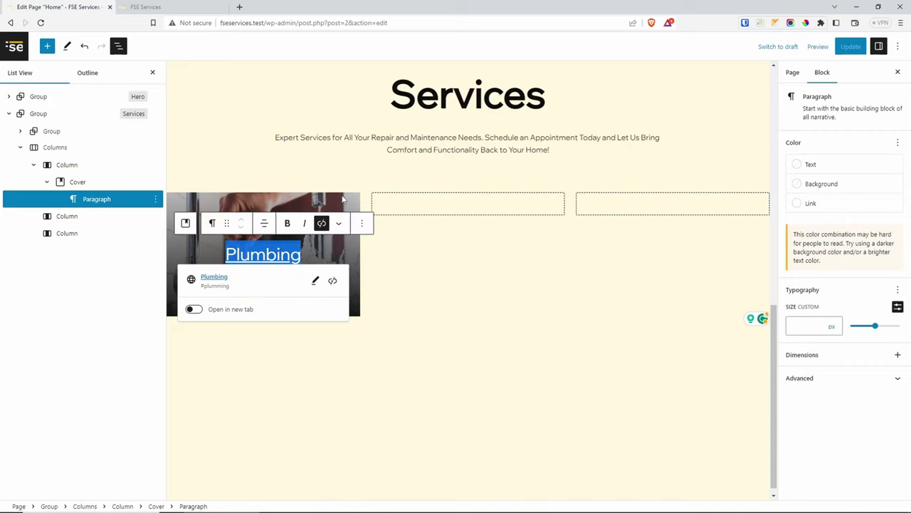
pyautogui.click(345, 200)
pyautogui.click(156, 182)
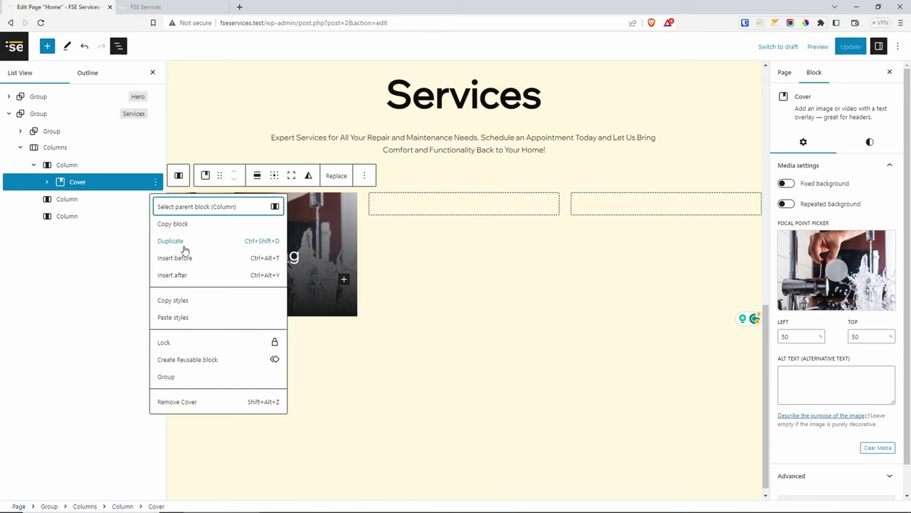
# Step: Duplicate the Plumbing cover twice and move the copies into the second and third columns
pyautogui.click(190, 240)
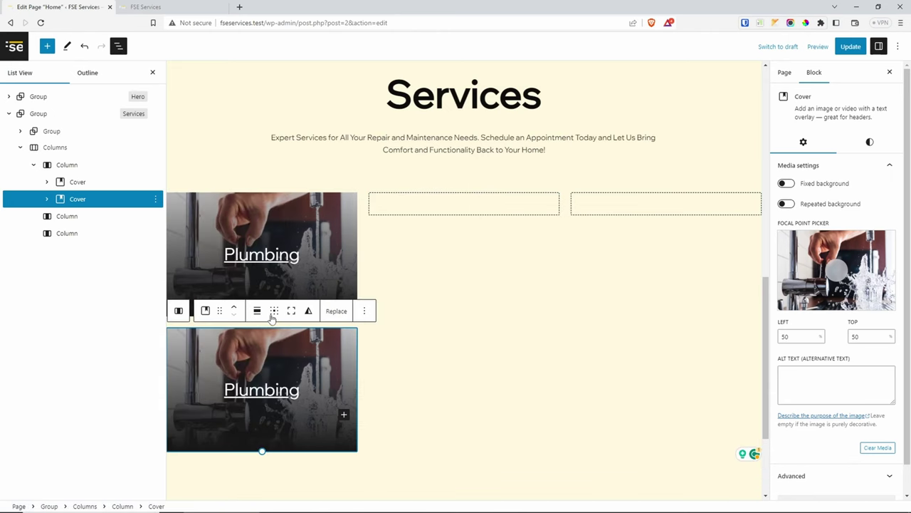
pyautogui.moveTo(220, 311); pyautogui.dragTo(466, 290)
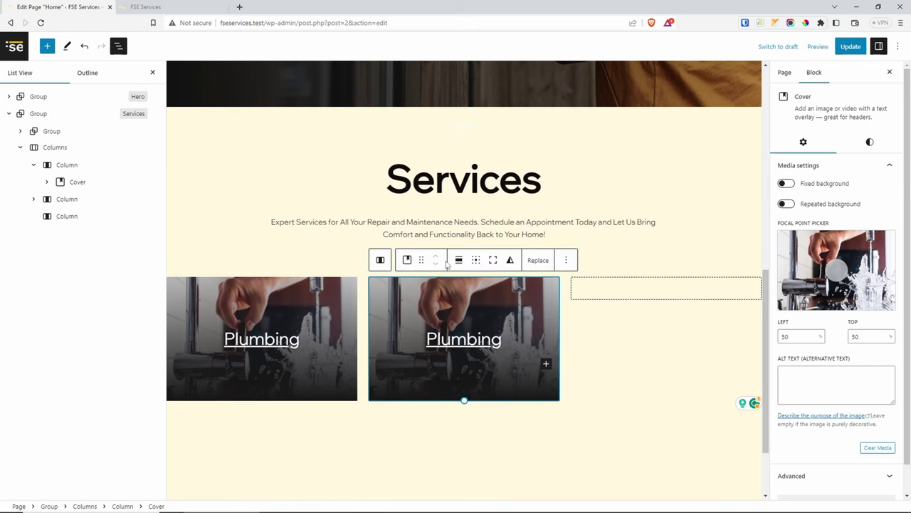
pyautogui.hotkey('ctrl', 'shift', 'd')
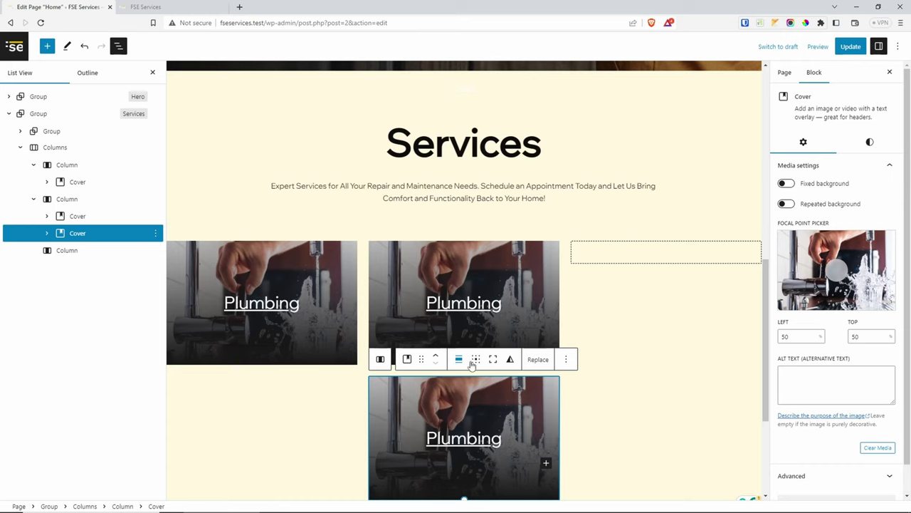
pyautogui.moveTo(421, 358); pyautogui.dragTo(659, 331)
pyautogui.scroll(-2, 627, 340)
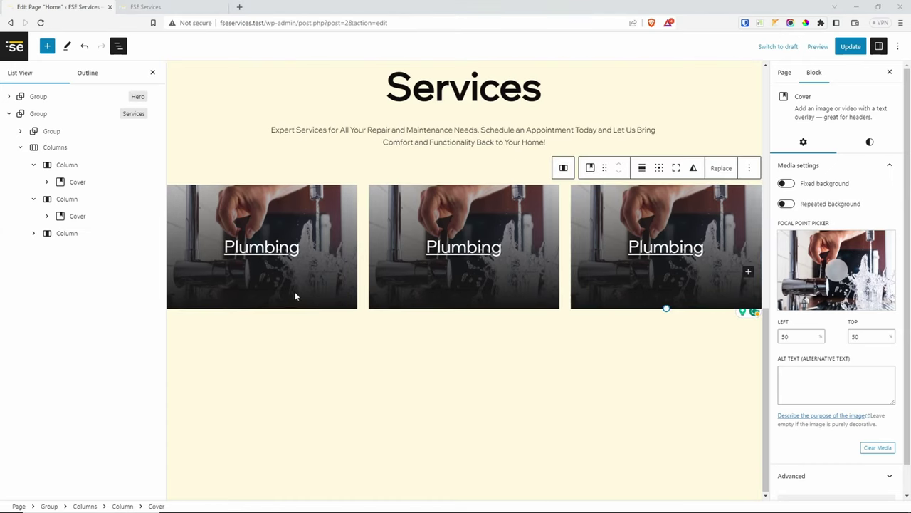
# Step: Retitle the middle cover 'Electric' and the third cover 'Decorating'
pyautogui.click(455, 247)
pyautogui.moveTo(503, 247); pyautogui.dragTo(430, 246)
pyautogui.write('Electric')
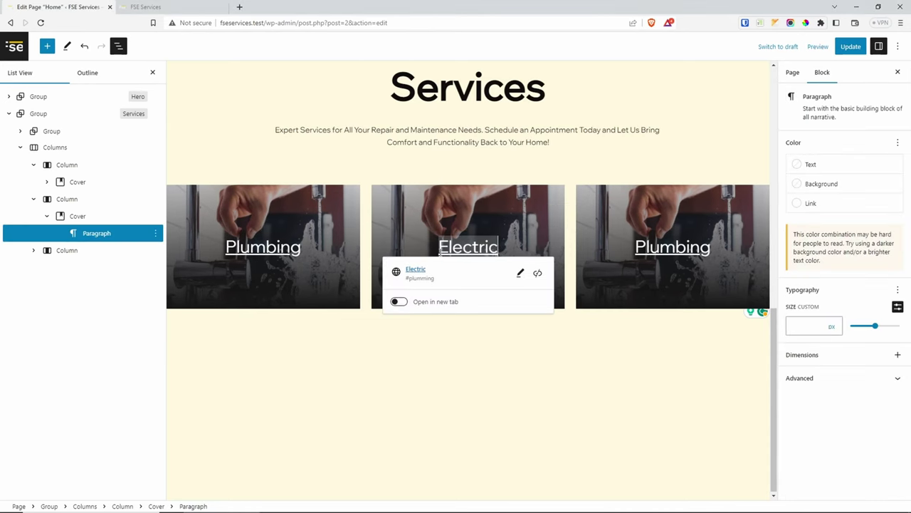
pyautogui.doubleClick(641, 249)
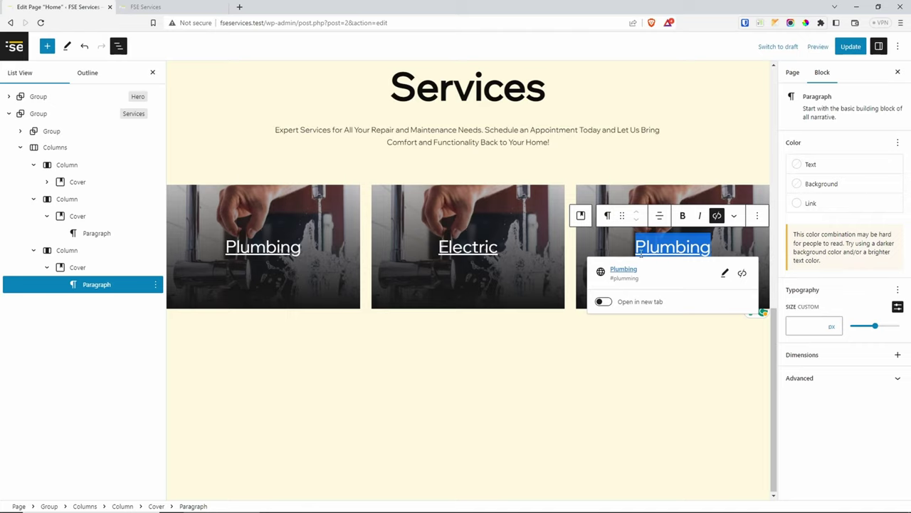
pyautogui.write('Decora')
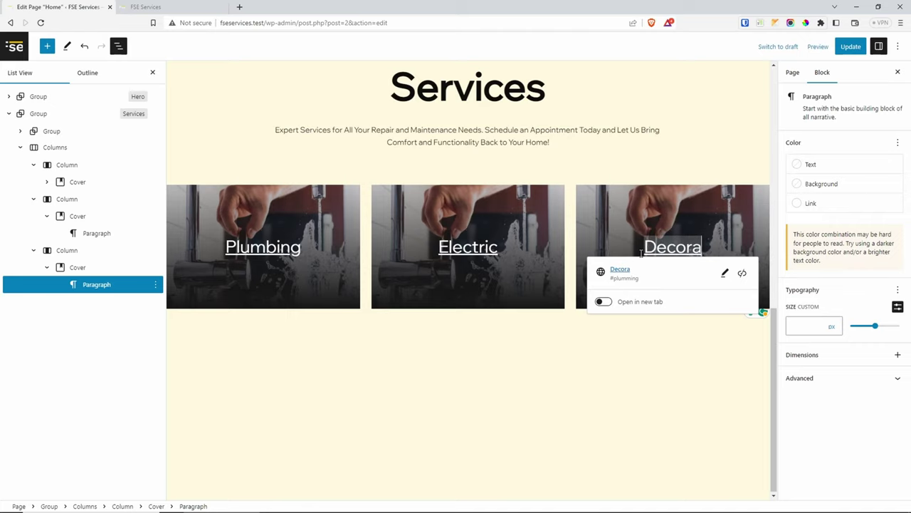
pyautogui.write('ting')
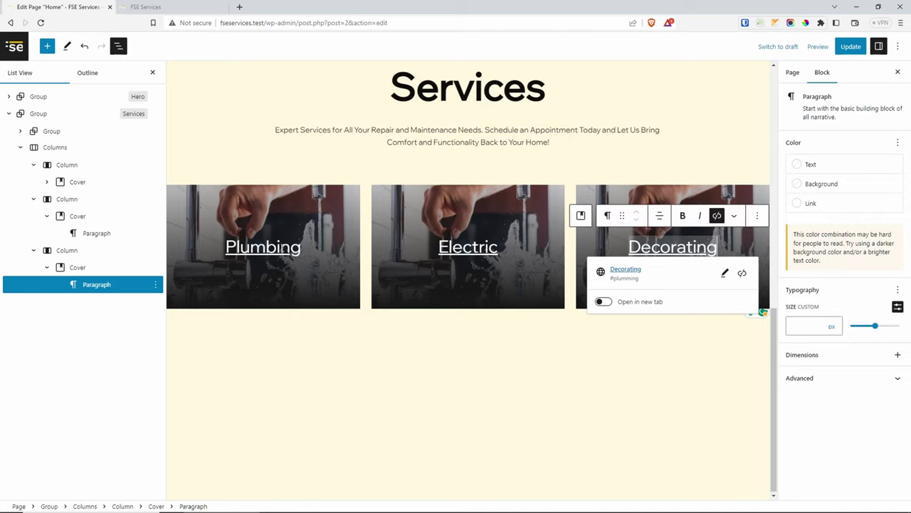
# Step: Set the Plumbing caption to the Medium preset text size
pyautogui.doubleClick(282, 248)
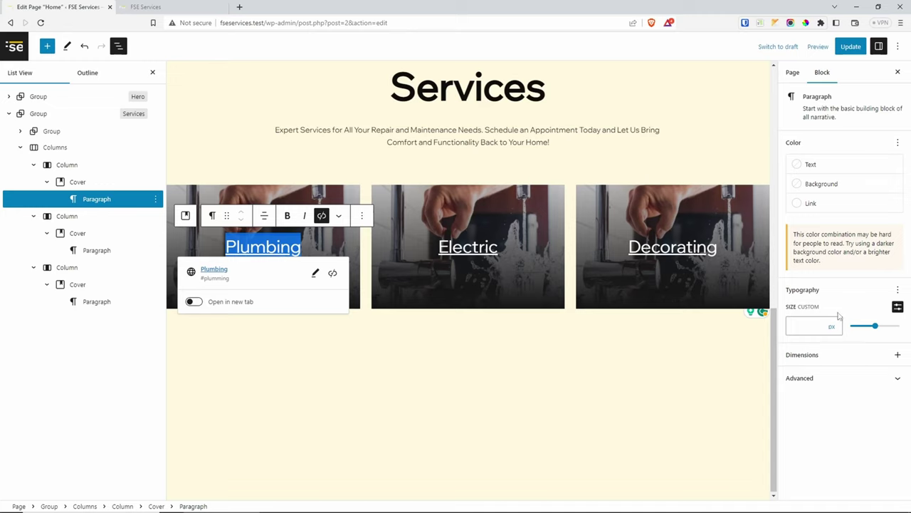
pyautogui.click(898, 307)
pyautogui.click(872, 326)
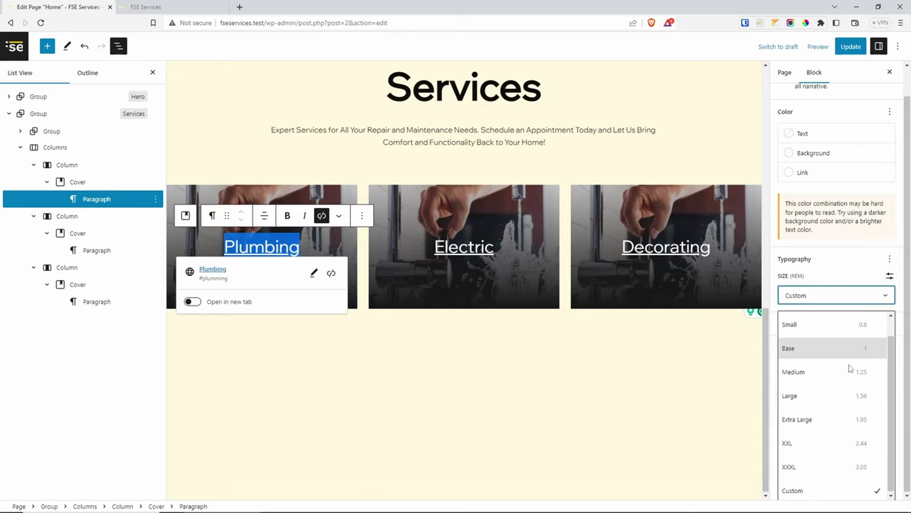
pyautogui.click(824, 394)
pyautogui.click(823, 372)
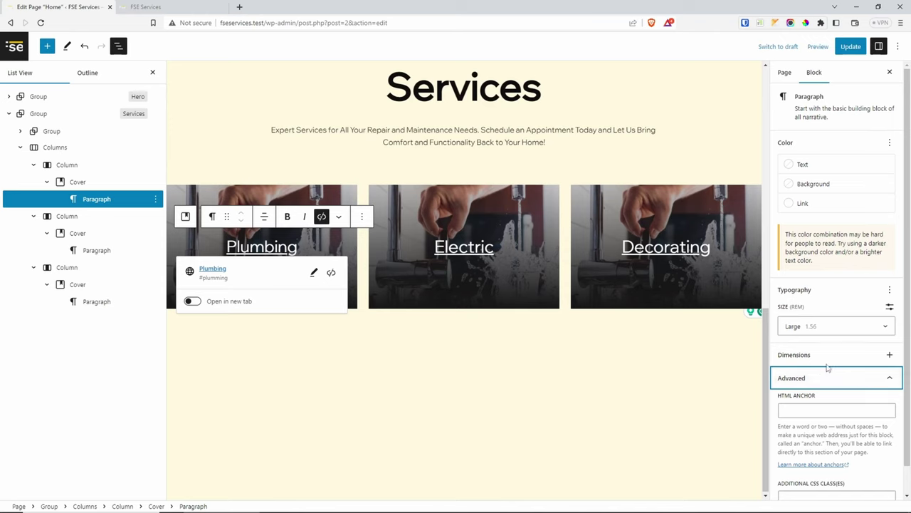
pyautogui.click(831, 328)
pyautogui.click(821, 371)
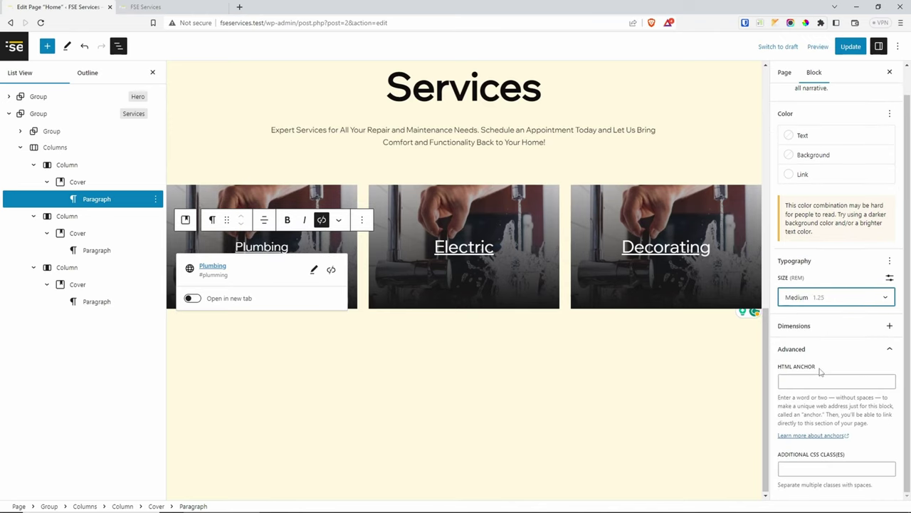
# Step: Set the Electric and Decorating captions to the Medium preset text size too
pyautogui.doubleClick(466, 247)
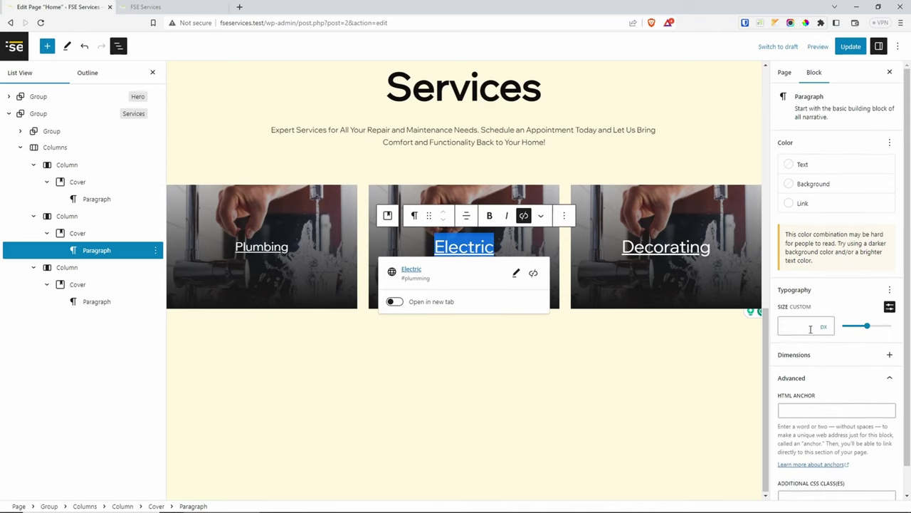
pyautogui.click(889, 305)
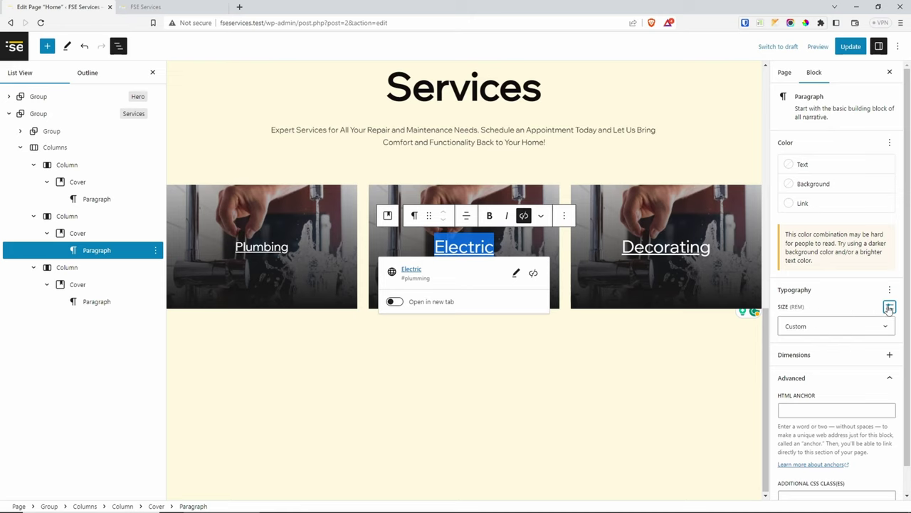
pyautogui.click(858, 325)
pyautogui.click(819, 371)
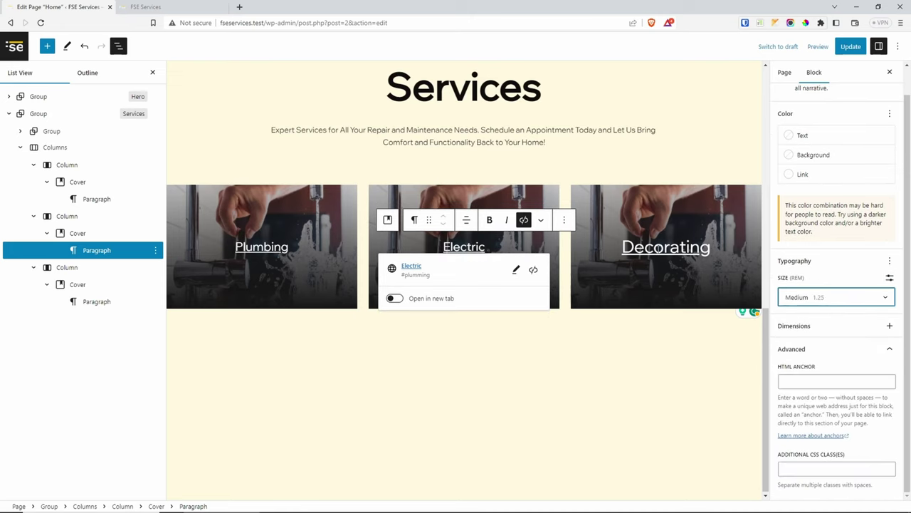
pyautogui.doubleClick(662, 247)
pyautogui.click(890, 306)
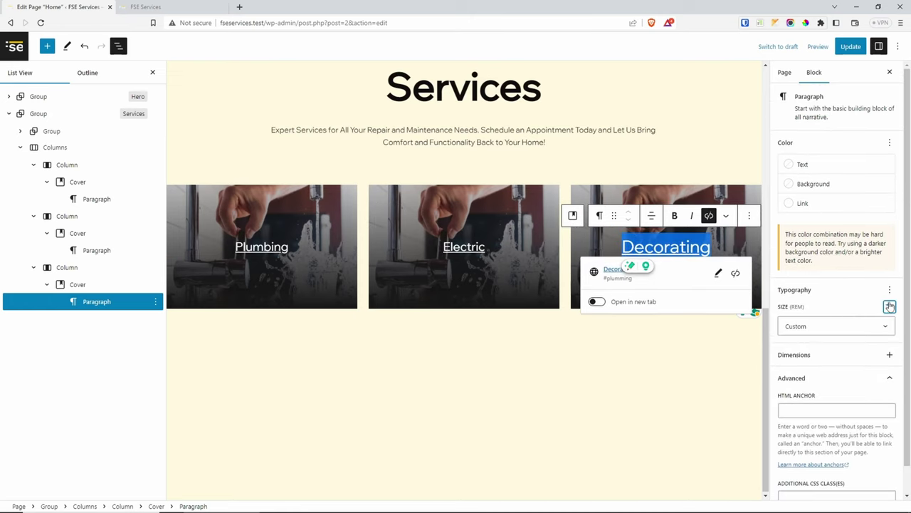
pyautogui.click(860, 327)
pyautogui.click(825, 372)
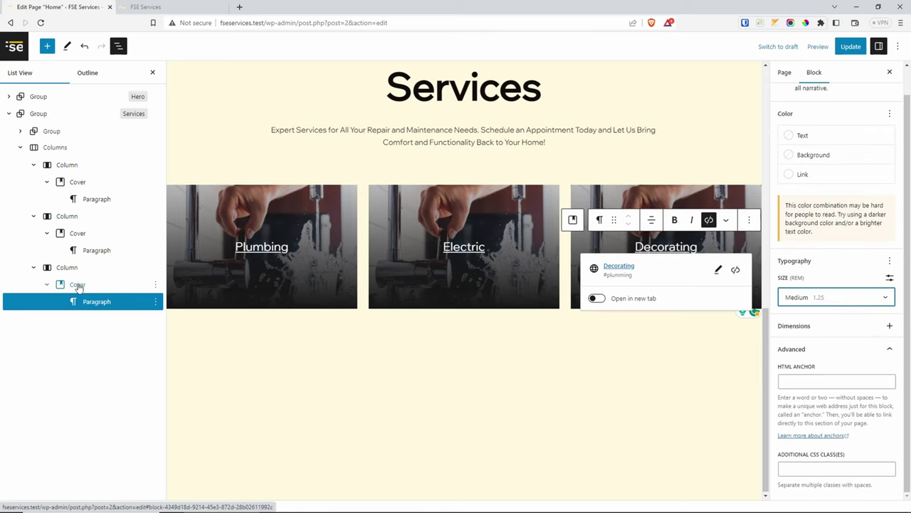
# Step: Duplicate the Decorating column as a fourth column and update the page
pyautogui.click(155, 267)
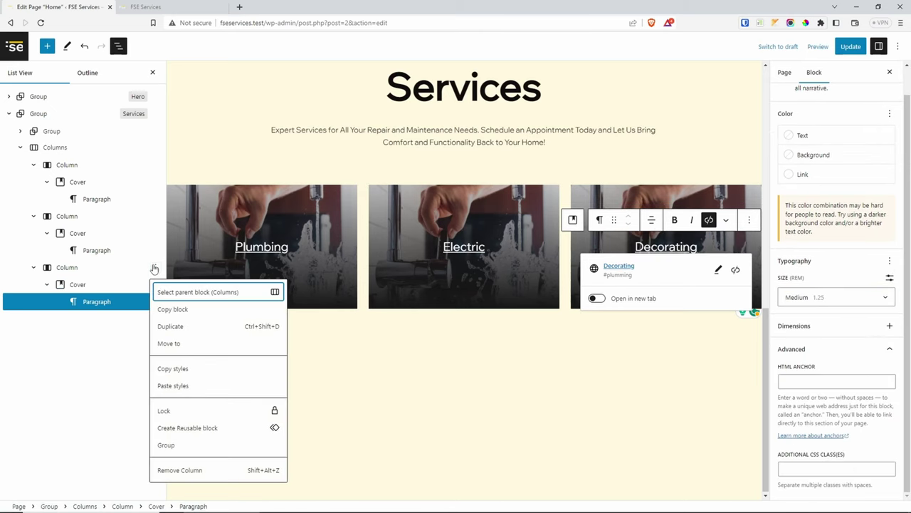
pyautogui.click(171, 329)
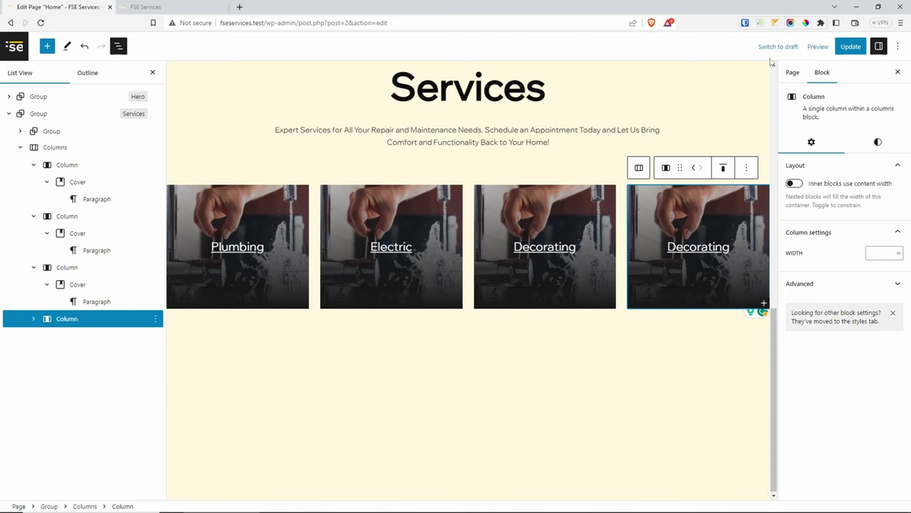
pyautogui.click(851, 46)
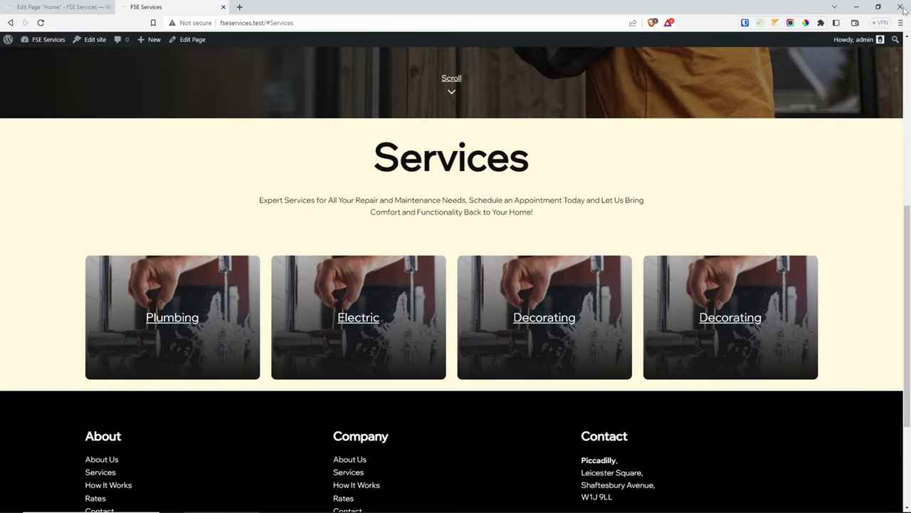
pyautogui.click(877, 6)
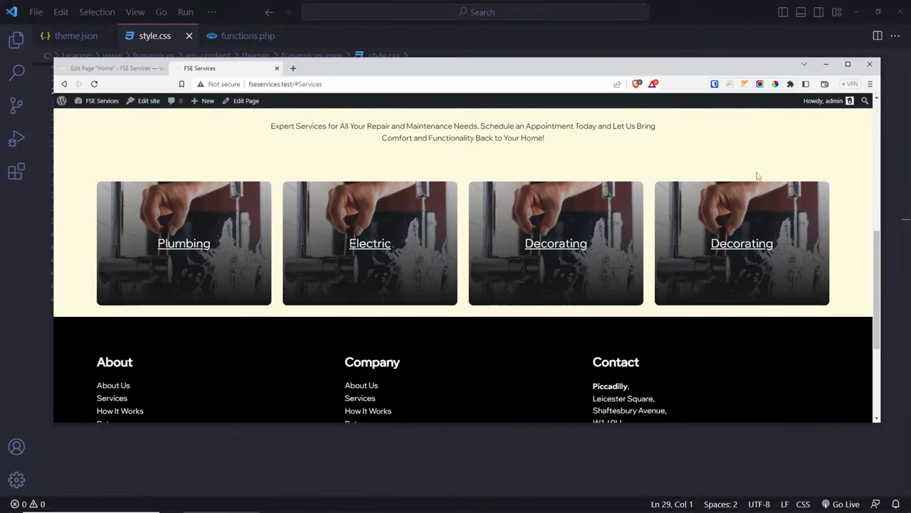
pyautogui.moveTo(880, 223); pyautogui.dragTo(698, 204)
pyautogui.scroll(2, 138, 228)
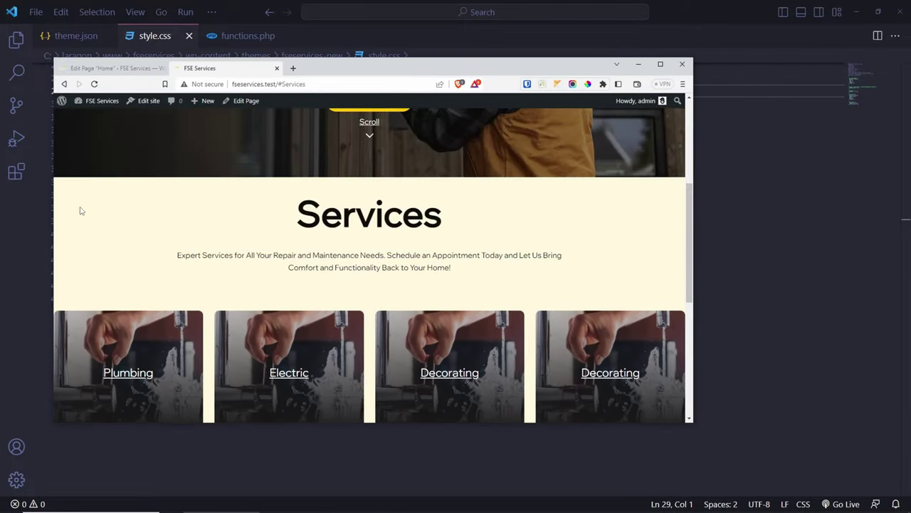
pyautogui.scroll(-1, 75, 205)
pyautogui.hotkey('ctrl', '-')
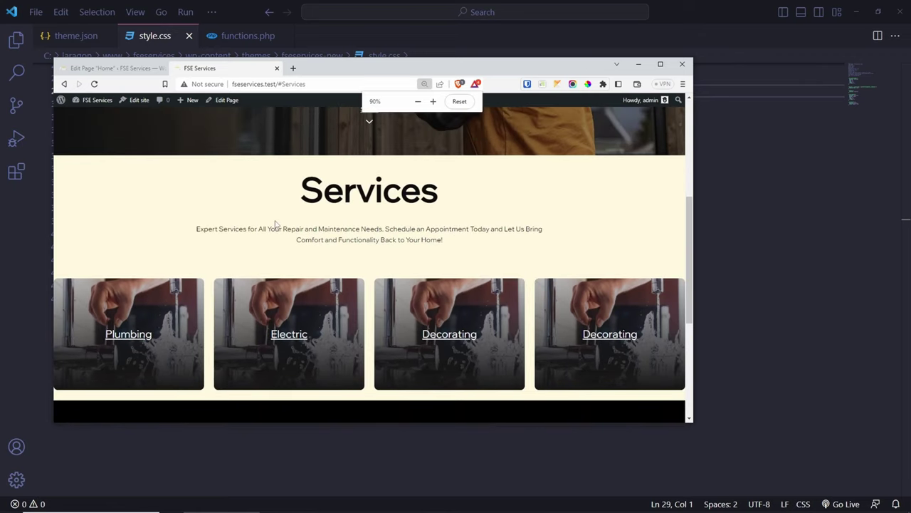
pyautogui.scroll(-1, 264, 224)
pyautogui.click(660, 63)
pyautogui.hotkey('ctrl', '0')
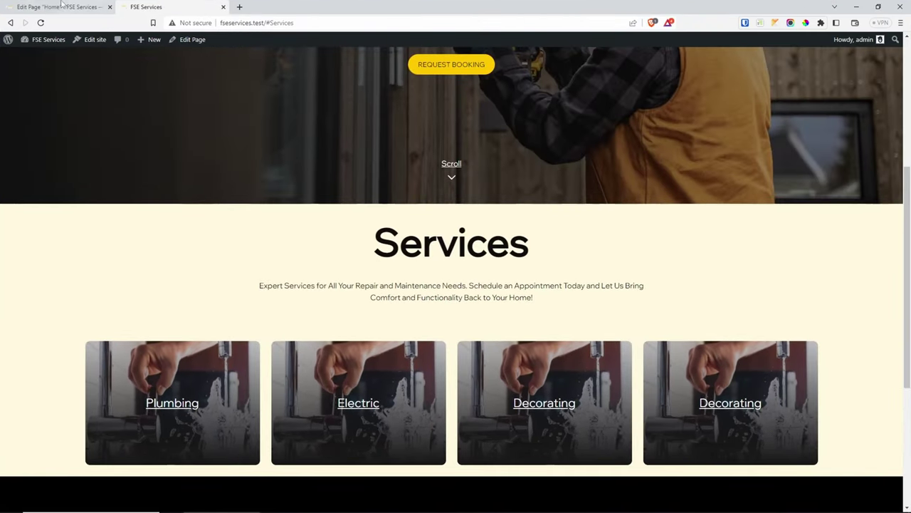
pyautogui.click(61, 5)
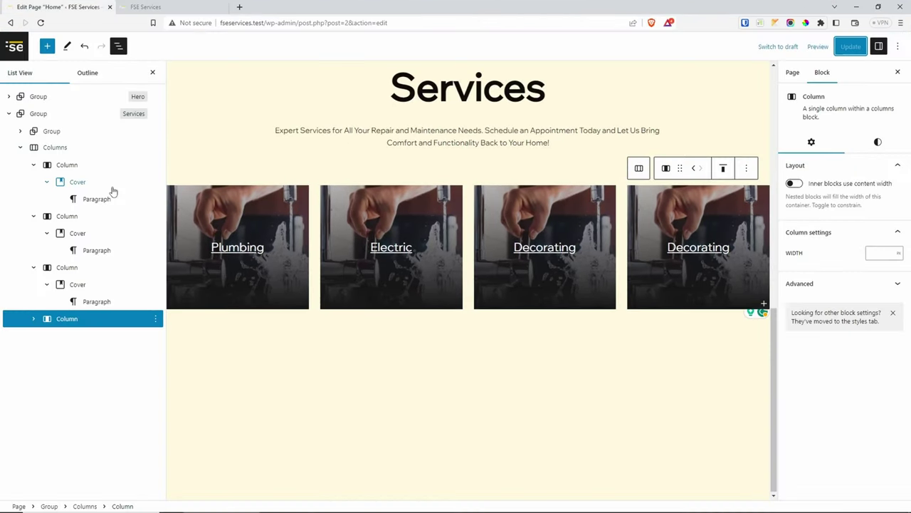
# Step: Set the Services group's right and left padding to 10 px each and update the page
pyautogui.click(39, 114)
pyautogui.click(871, 157)
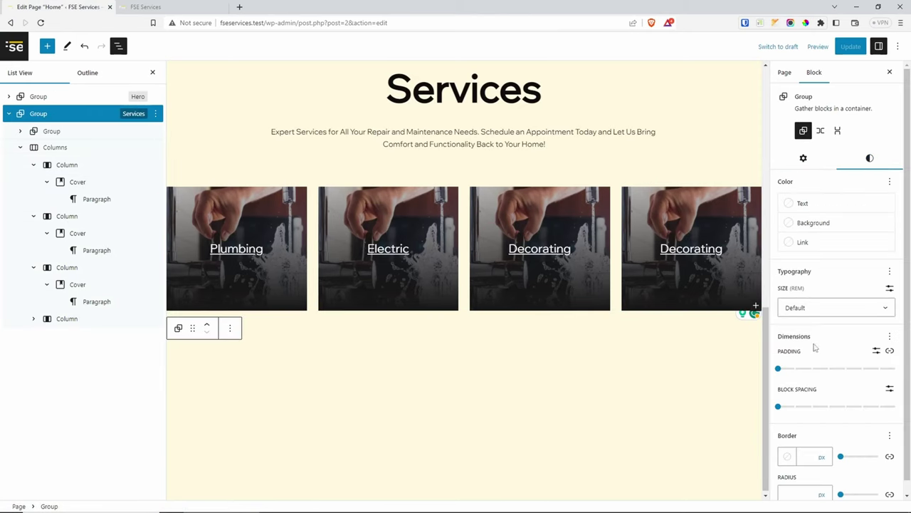
pyautogui.scroll(-1, 847, 342)
pyautogui.click(890, 339)
pyautogui.scroll(-2, 828, 342)
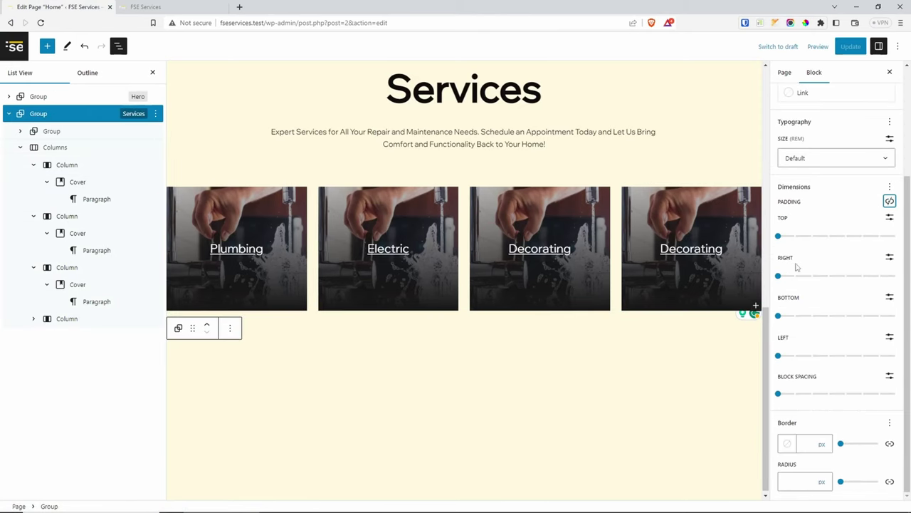
pyautogui.click(798, 276)
pyautogui.write('10')
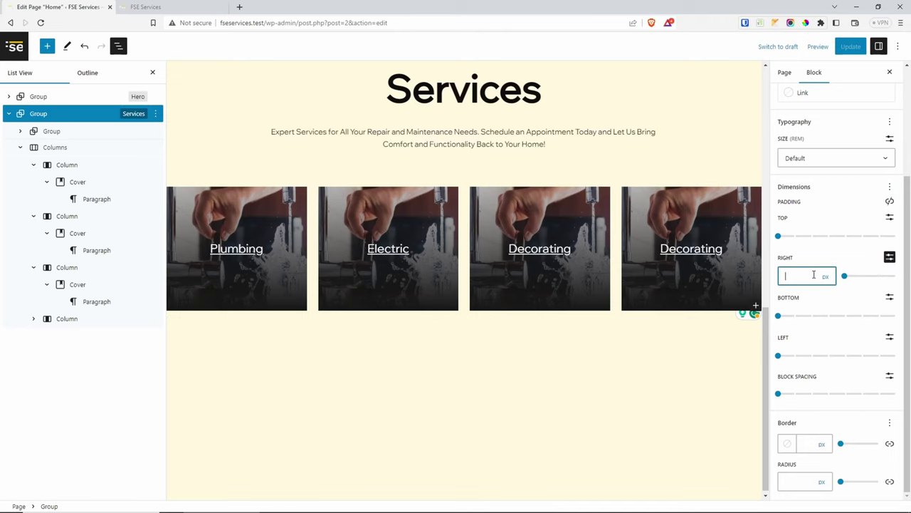
pyautogui.click(890, 336)
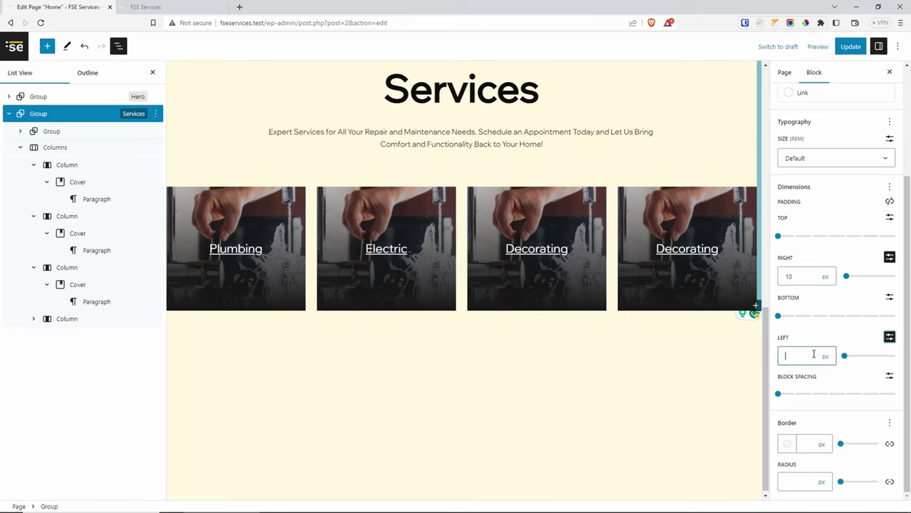
pyautogui.click(805, 356)
pyautogui.write('10')
pyautogui.click(850, 46)
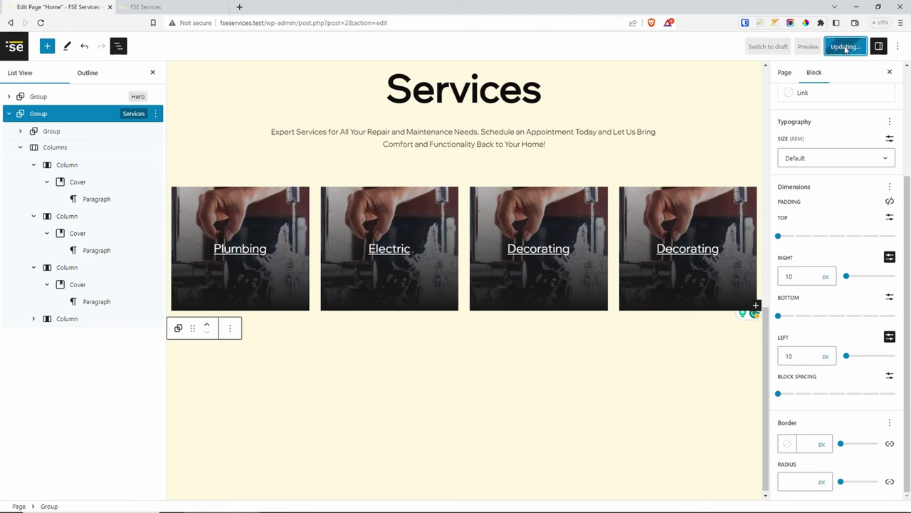
pyautogui.click(383, 204)
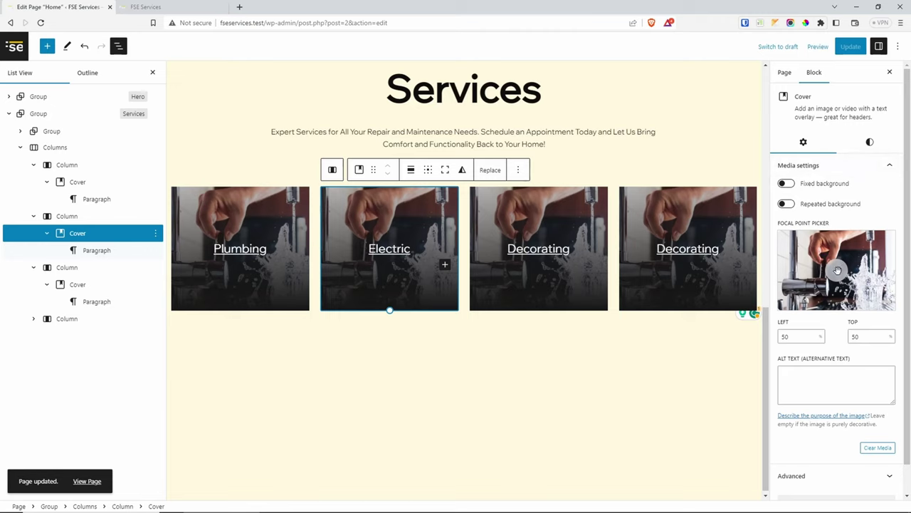
# Step: Replace the Electric and Decorating cover images with an electrical panel and a paint roller from the Media Library
pyautogui.moveTo(838, 269); pyautogui.dragTo(837, 271)
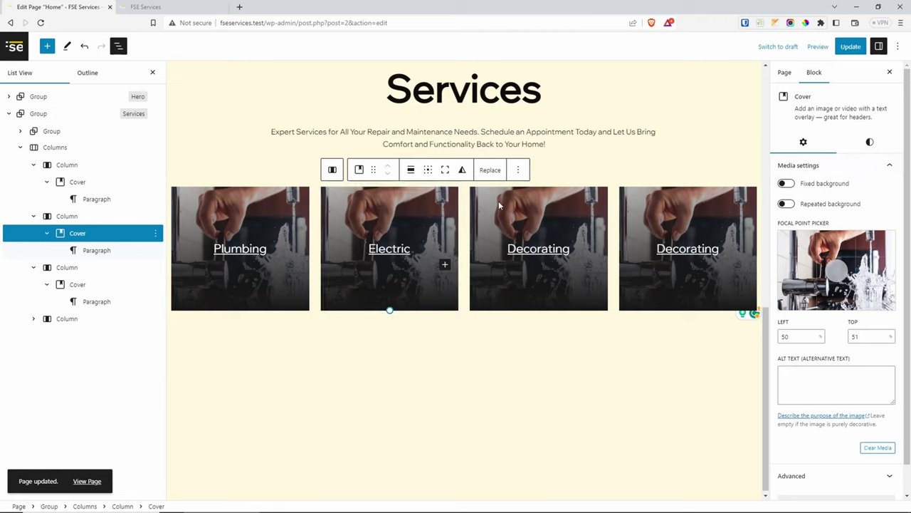
pyautogui.click(489, 171)
pyautogui.click(513, 199)
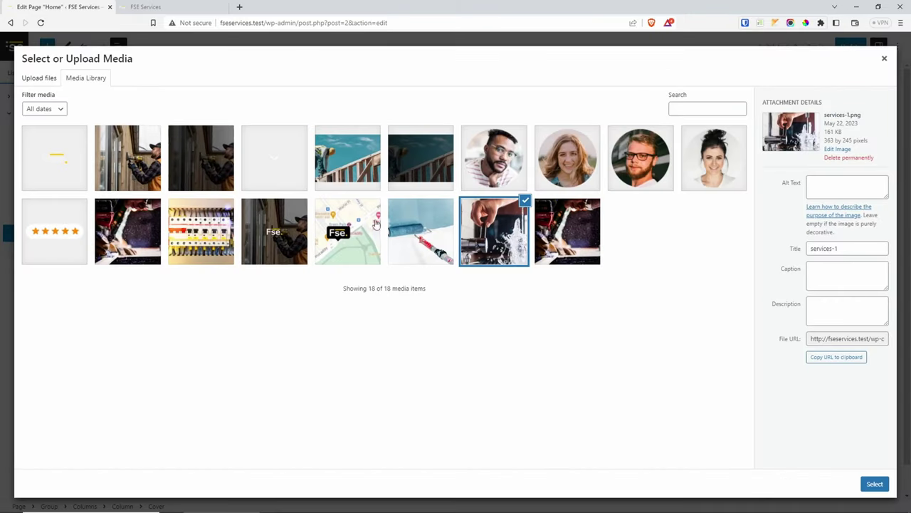
pyautogui.click(202, 230)
pyautogui.click(874, 482)
pyautogui.click(541, 284)
pyautogui.click(637, 170)
pyautogui.click(655, 198)
pyautogui.click(874, 482)
# Step: Rename the fourth card 'Carpentry' and give it a workshop image
pyautogui.click(694, 248)
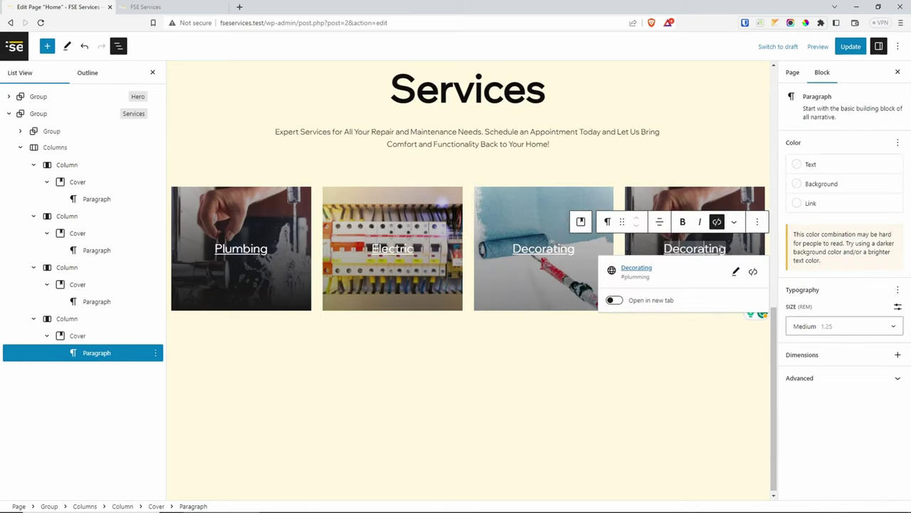
pyautogui.doubleClick(695, 249)
pyautogui.write('Carpentry')
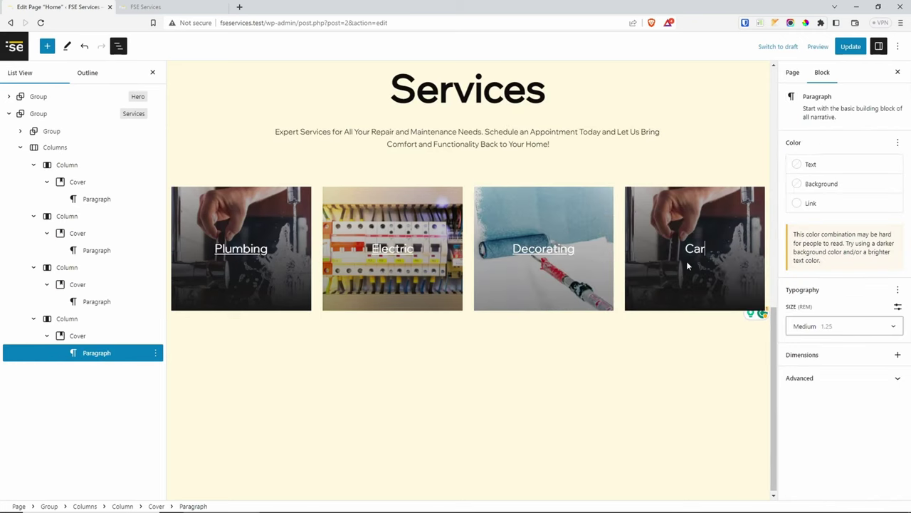
pyautogui.click(703, 194)
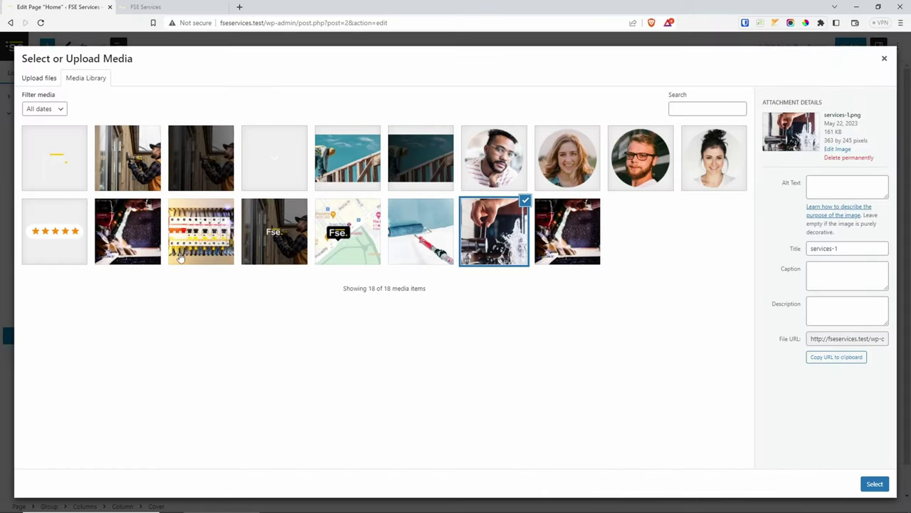
pyautogui.click(874, 482)
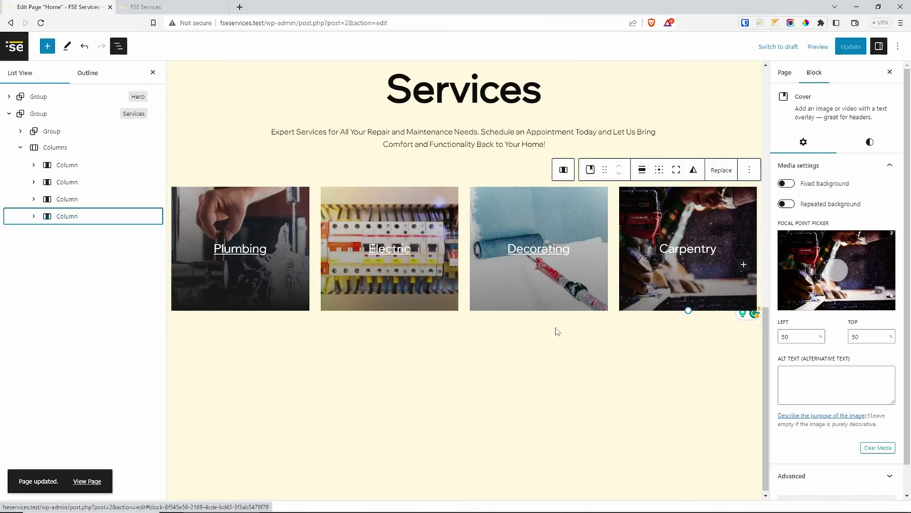
# Step: Duplicate the row of service cards, update the page, and view it live
pyautogui.click(96, 149)
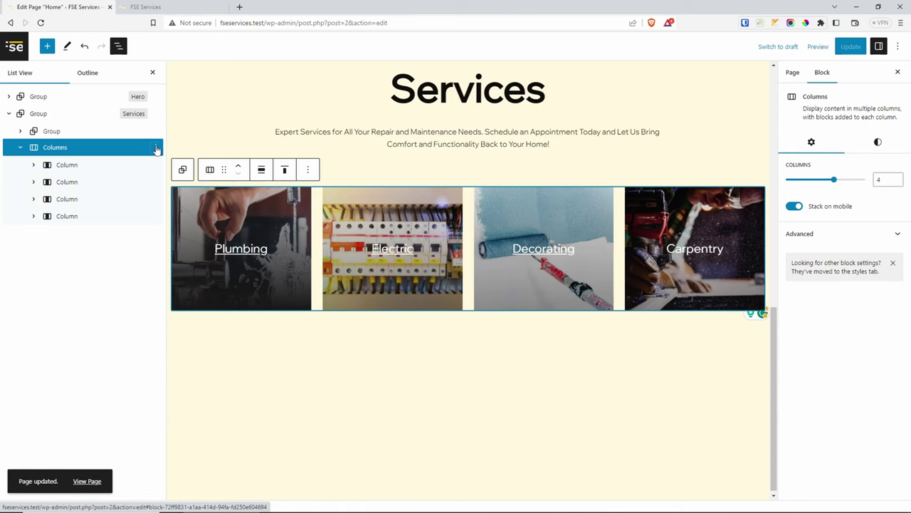
pyautogui.click(157, 148)
pyautogui.click(182, 206)
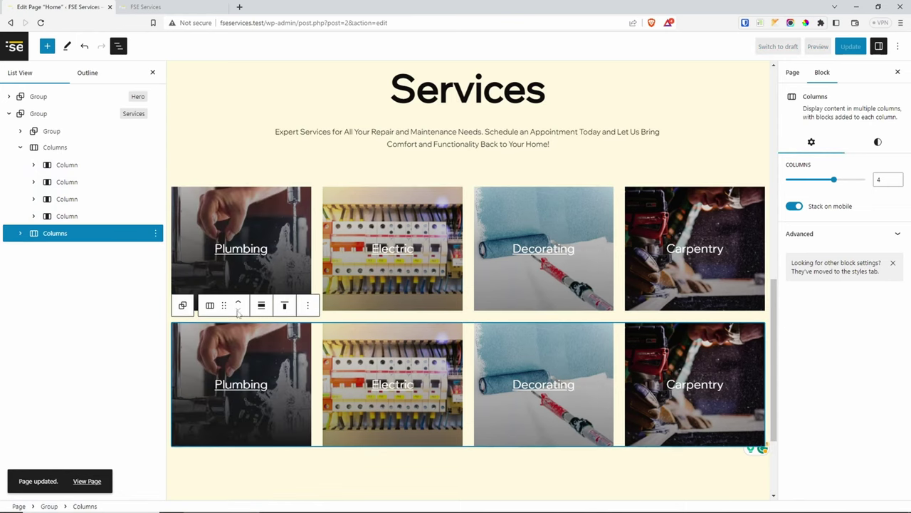
pyautogui.click(851, 46)
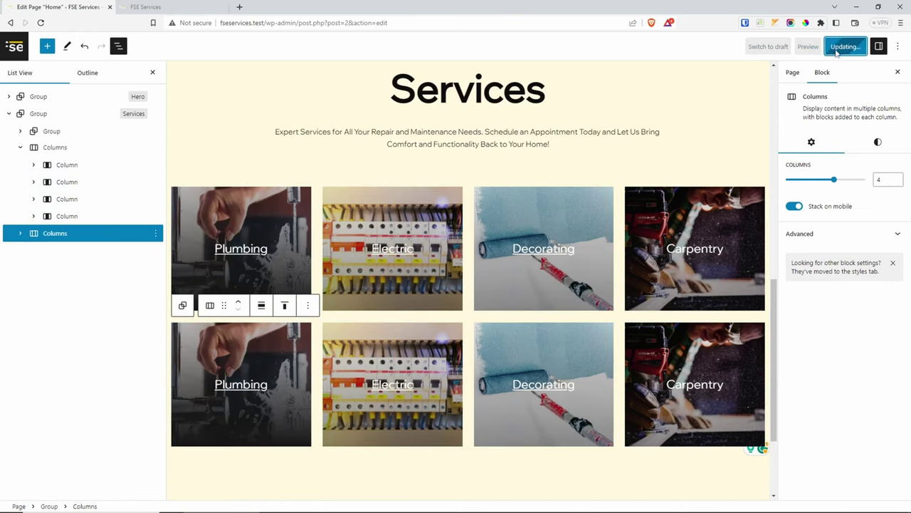
pyautogui.click(149, 7)
pyautogui.scroll(-3, 384, 265)
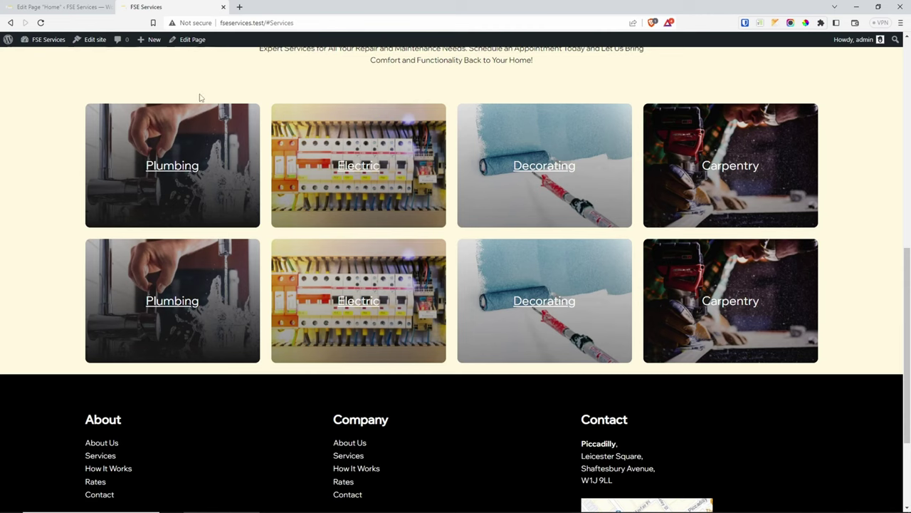
# Step: Reposition the hero cover's image focal point, then reload the editor and reselect the hero cover
pyautogui.click(92, 7)
pyautogui.scroll(8, 523, 242)
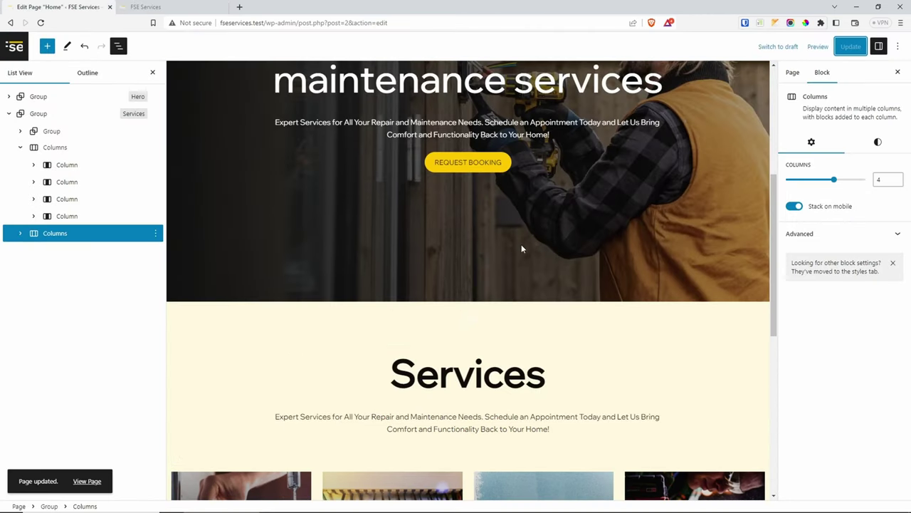
pyautogui.click(660, 106)
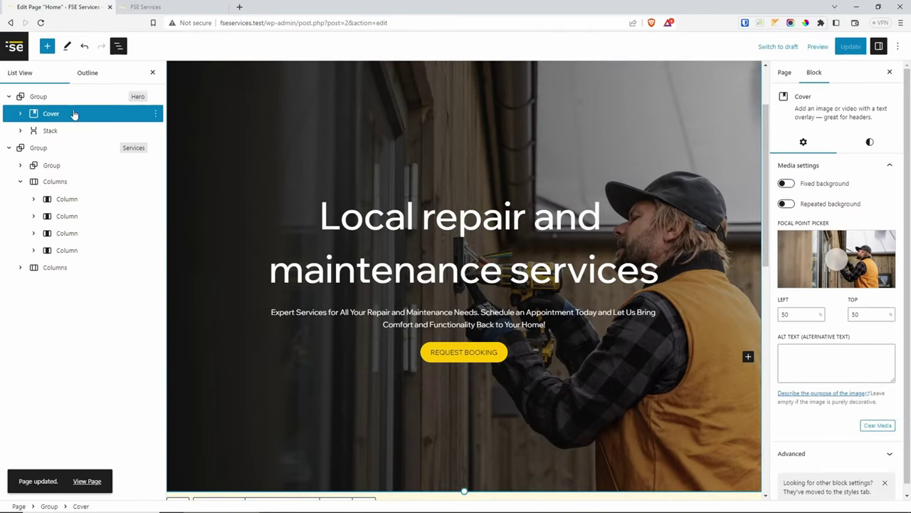
pyautogui.moveTo(837, 258); pyautogui.dragTo(816, 272)
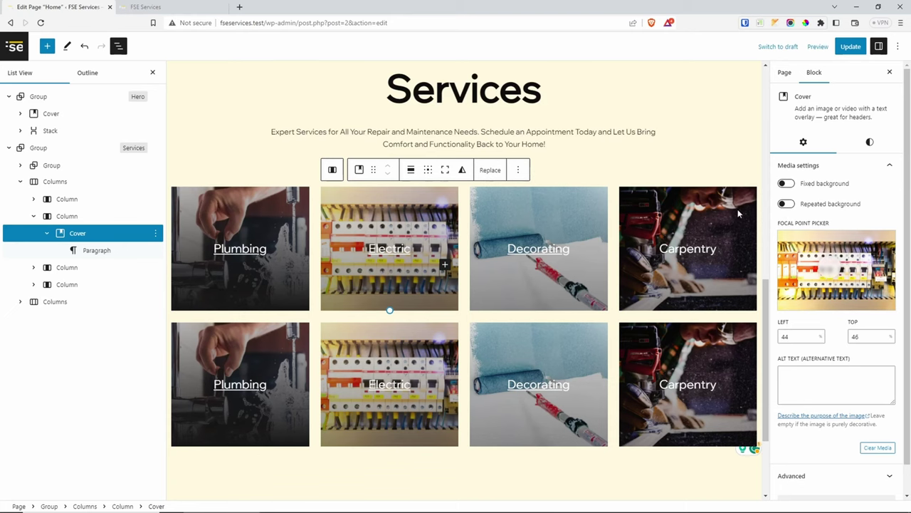
pyautogui.scroll(4, 556, 263)
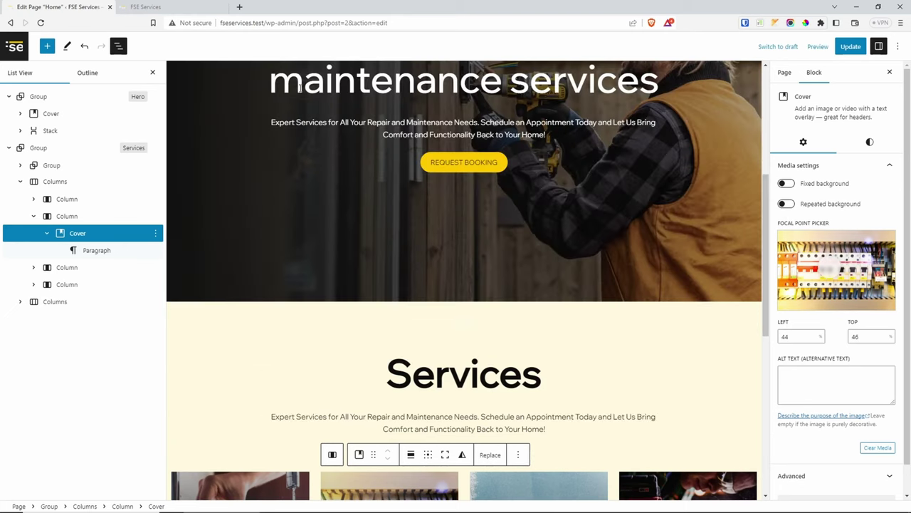
pyautogui.press('F5')
pyautogui.click(500, 80)
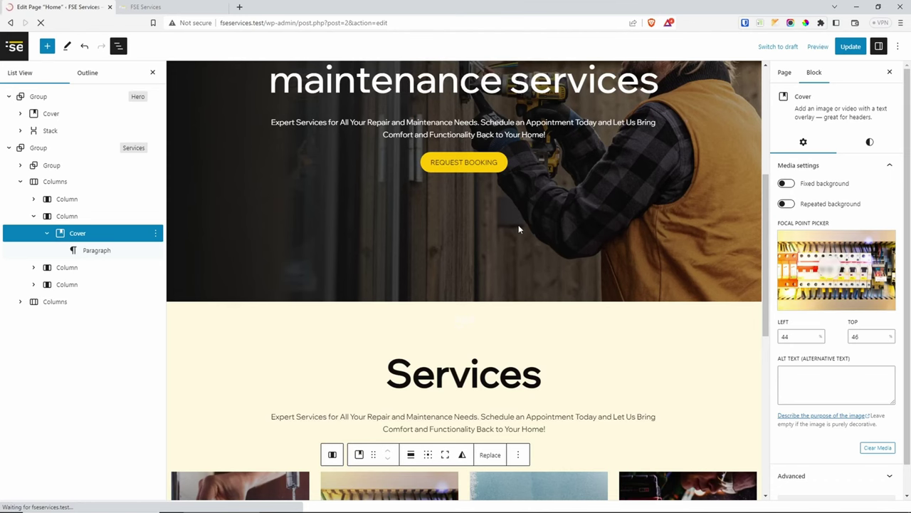
pyautogui.scroll(-2, 649, 229)
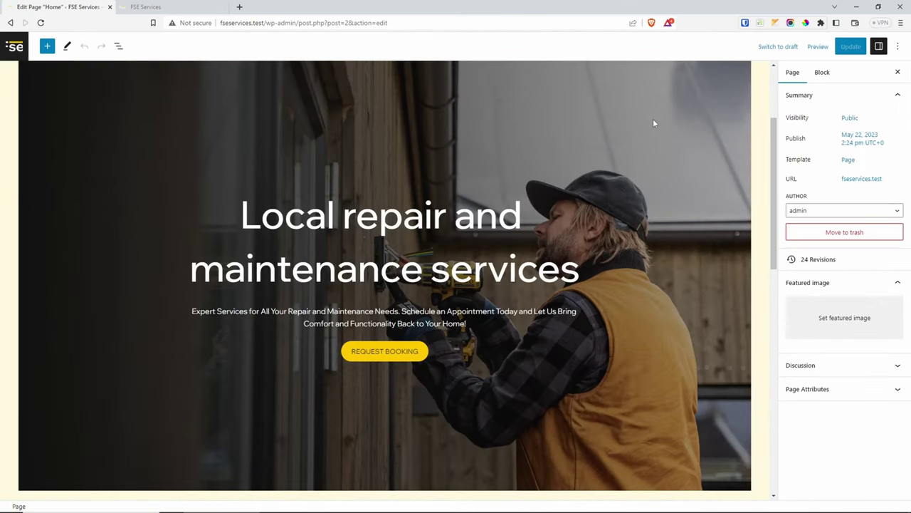
pyautogui.click(658, 189)
# Step: Turn on the hero cover's fixed background, update, and check the scrolling effect on the live page
pyautogui.click(786, 183)
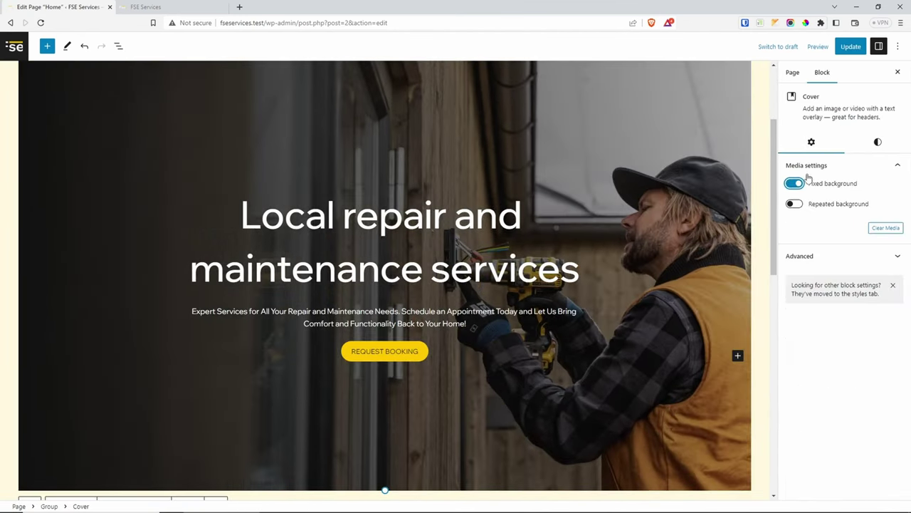
pyautogui.click(851, 46)
pyautogui.click(146, 6)
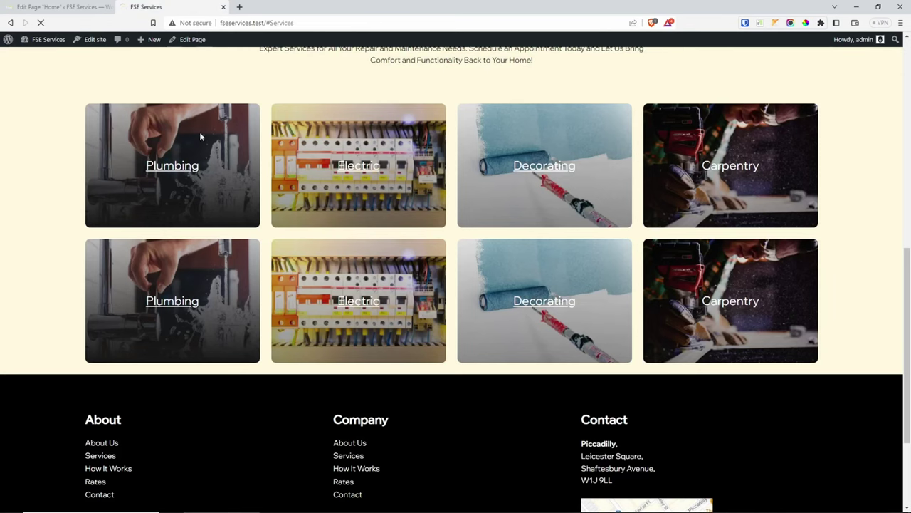
pyautogui.scroll(5, 221, 297)
pyautogui.scroll(3, 219, 315)
pyautogui.scroll(-3, 219, 315)
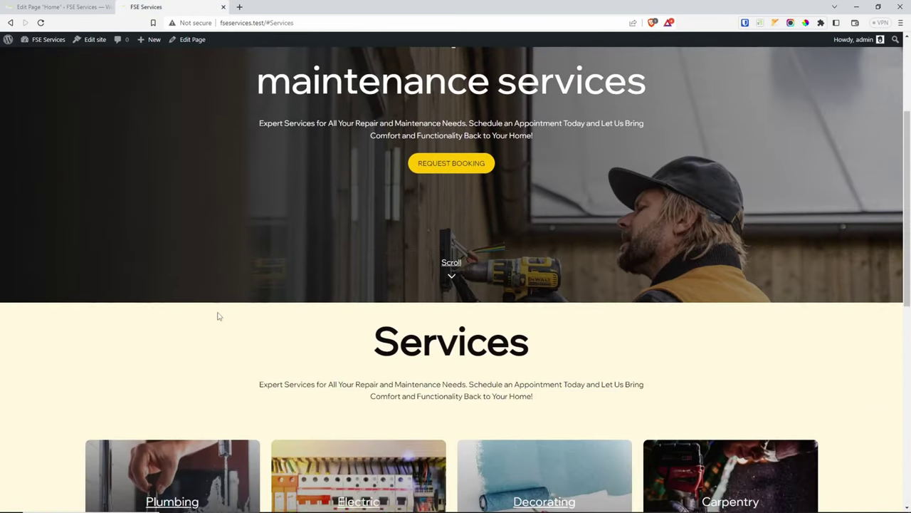
pyautogui.scroll(3, 218, 315)
pyautogui.scroll(-1, 218, 316)
pyautogui.scroll(-2, 218, 315)
pyautogui.scroll(3, 218, 316)
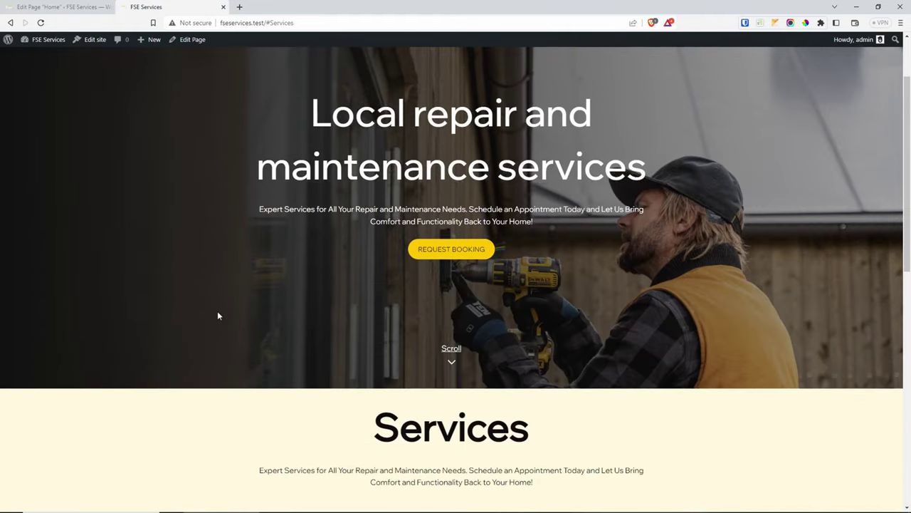
# Step: Switch the hero's fixed background off, update, recheck the live page, and show the List View
pyautogui.click(57, 6)
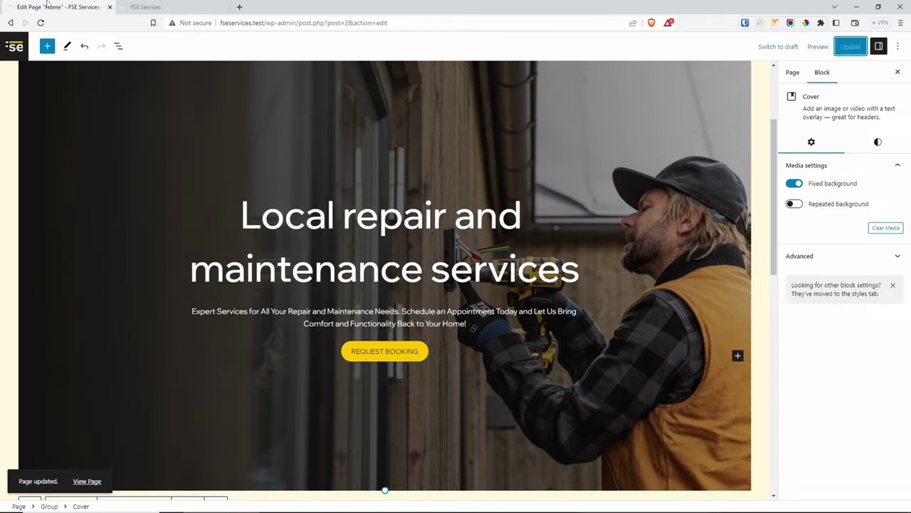
pyautogui.click(793, 183)
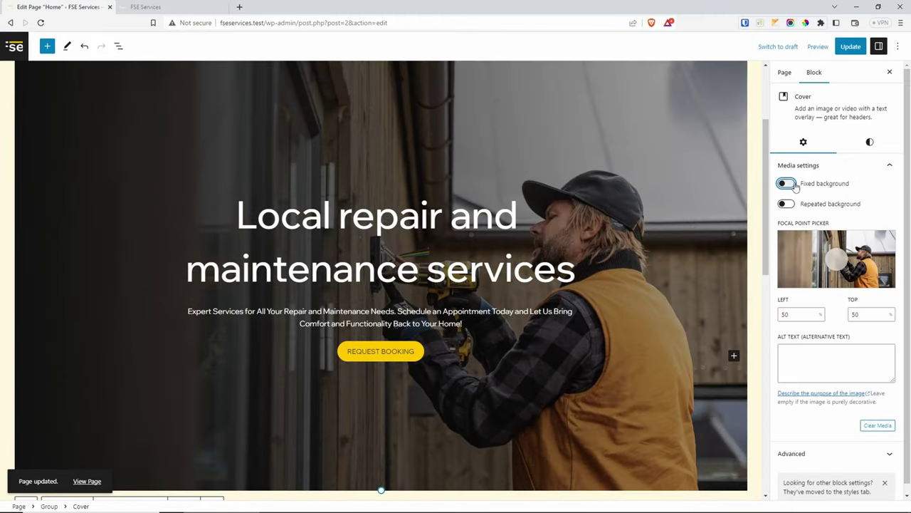
pyautogui.click(850, 46)
pyautogui.click(181, 6)
pyautogui.scroll(-10, 548, 306)
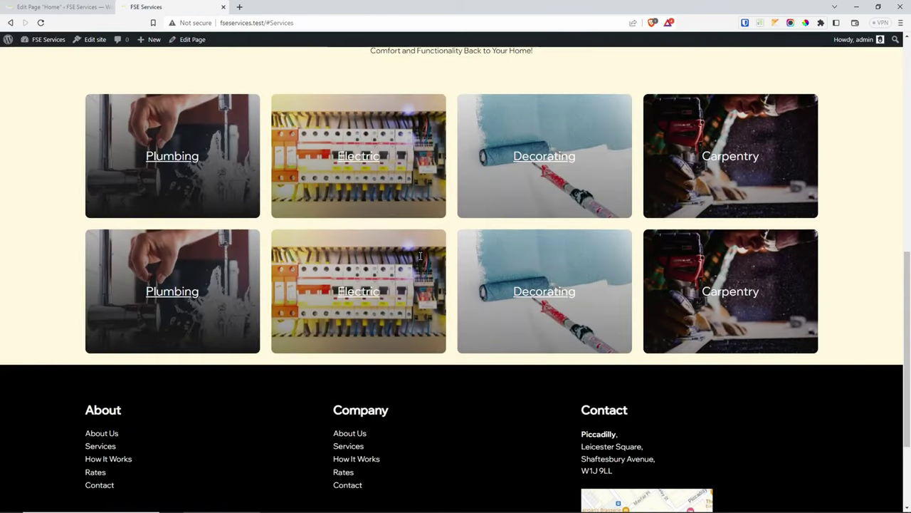
pyautogui.scroll(3, 543, 323)
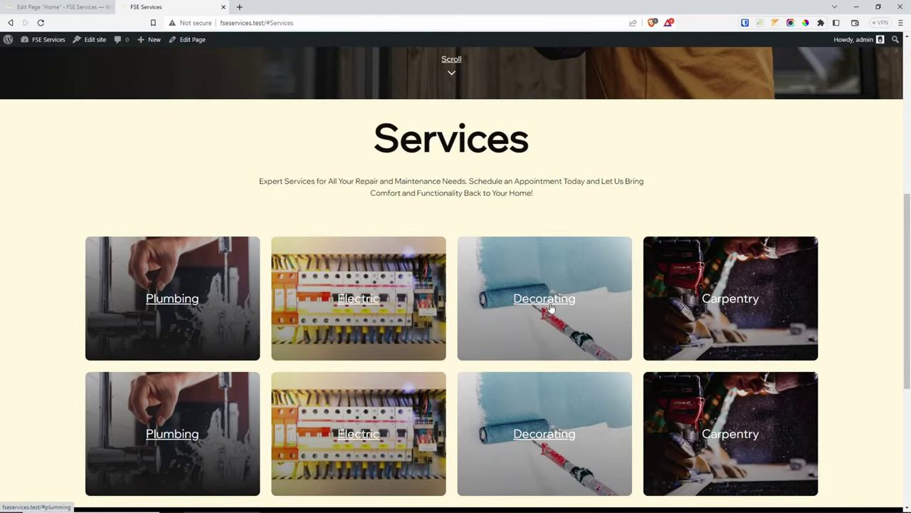
pyautogui.scroll(-1, 426, 163)
pyautogui.scroll(1, 403, 112)
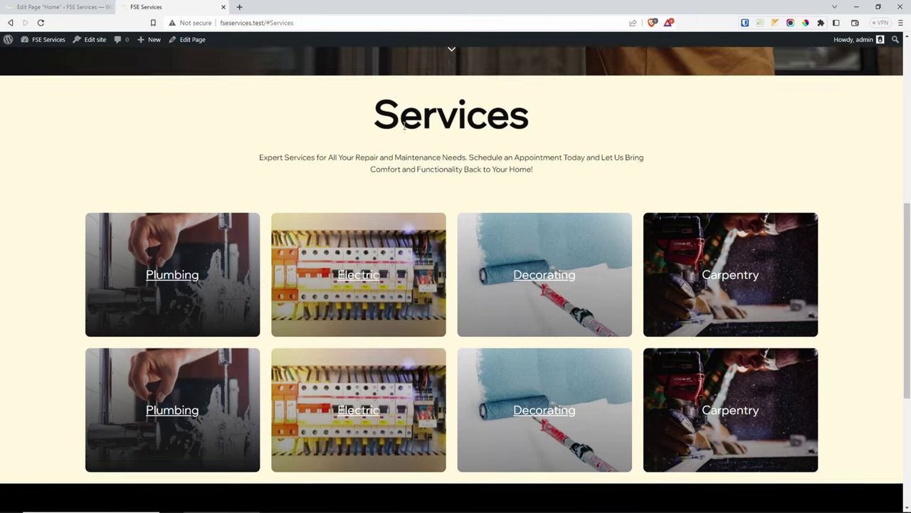
pyautogui.scroll(-3, 403, 101)
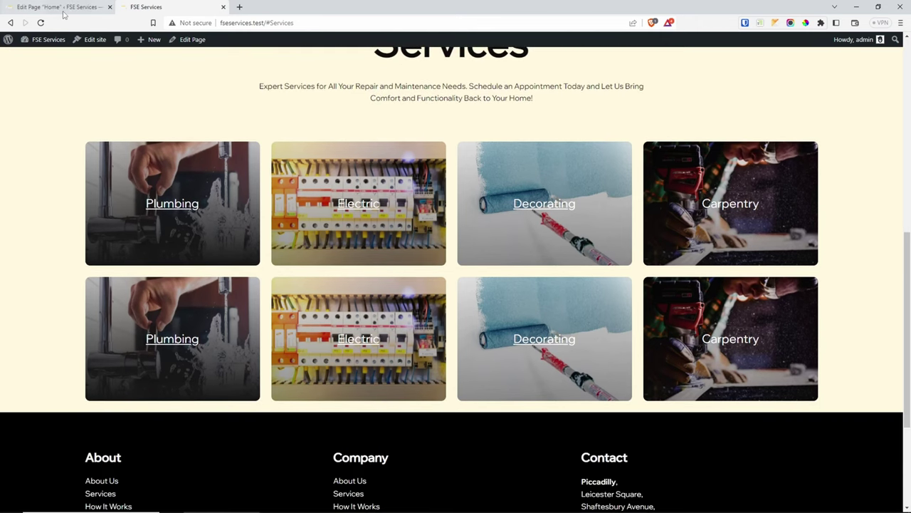
pyautogui.click(61, 6)
pyautogui.click(117, 46)
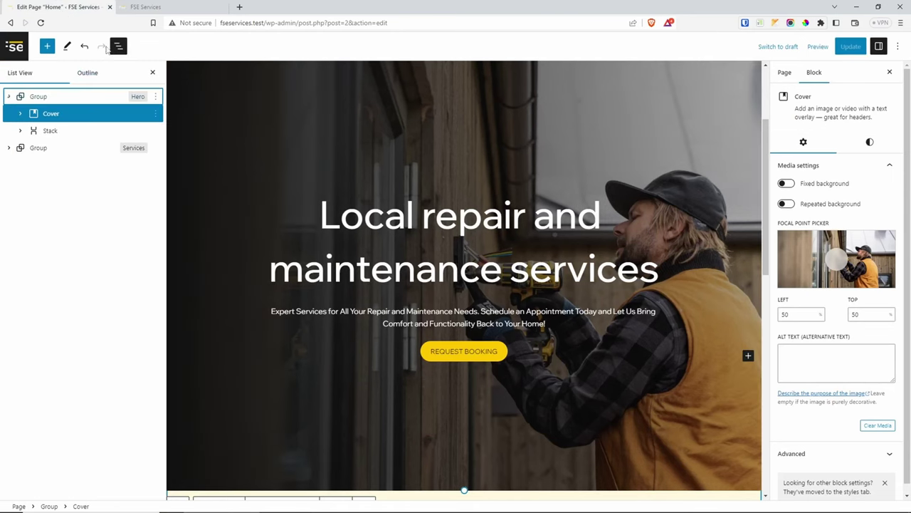
# Step: Give the Services group a top padding of spacing preset 5 using the preset slider
pyautogui.click(40, 149)
pyautogui.click(869, 159)
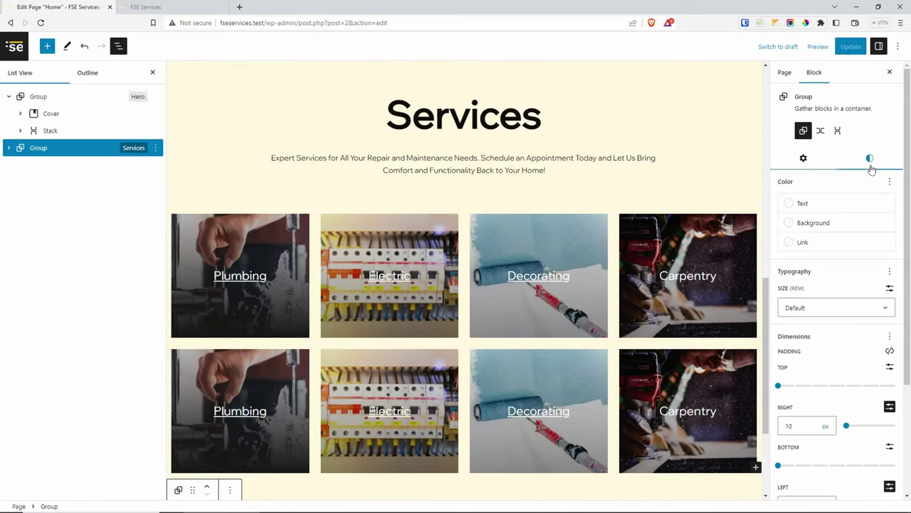
pyautogui.scroll(-1, 819, 382)
pyautogui.click(889, 272)
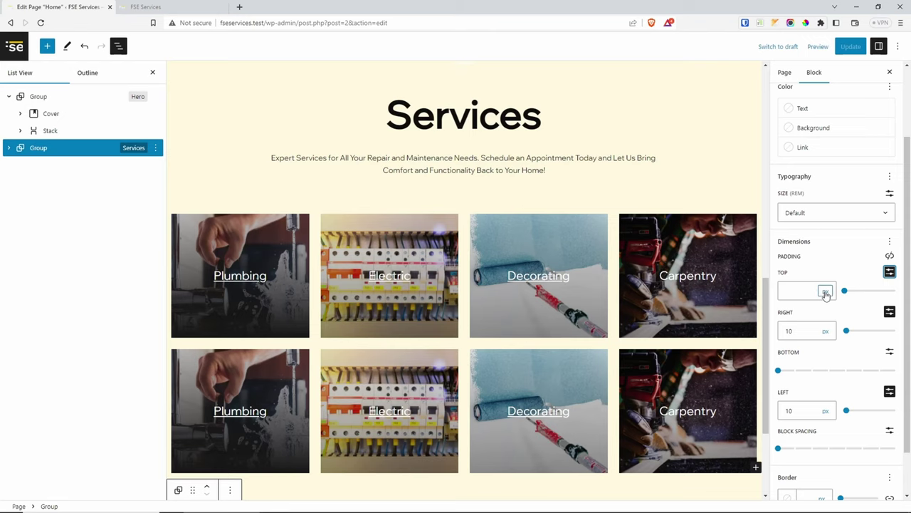
pyautogui.click(889, 272)
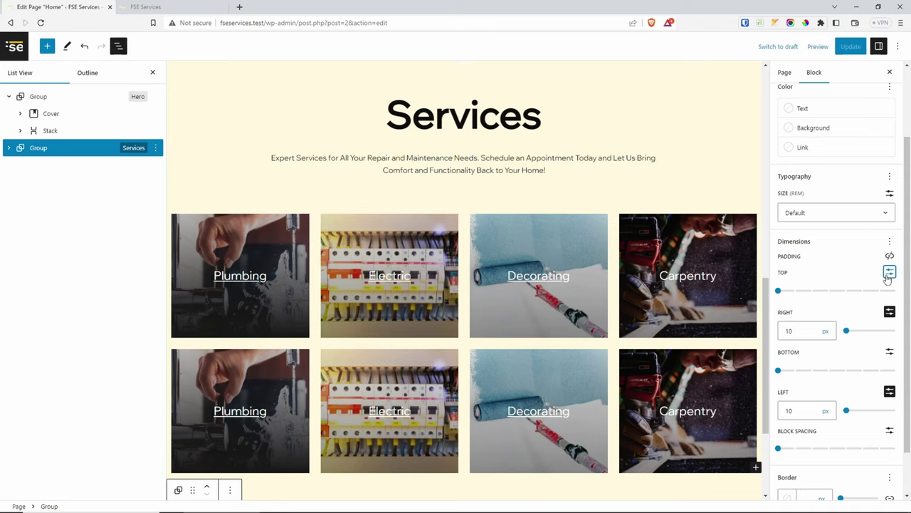
pyautogui.moveTo(789, 295); pyautogui.dragTo(883, 296)
# Step: Set the Services bottom padding slider to preset 6 and preview it on the reloaded live site
pyautogui.scroll(-1, 849, 299)
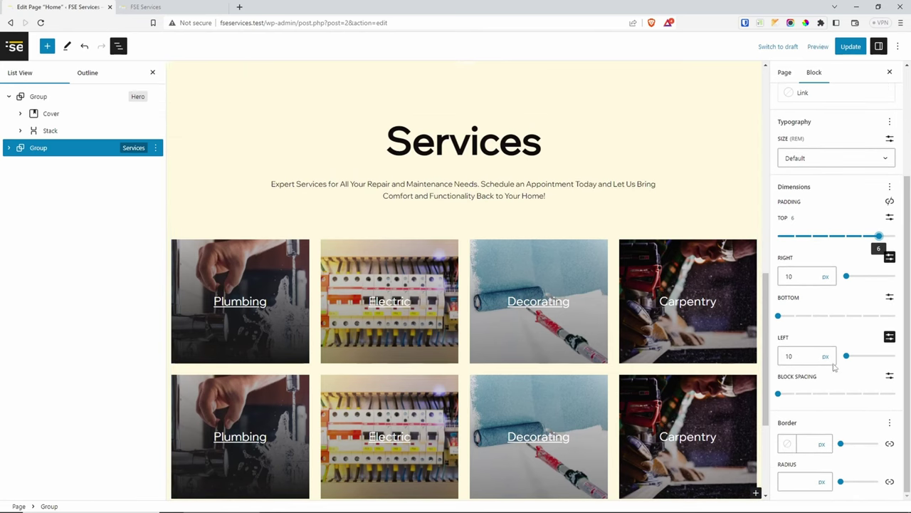
pyautogui.moveTo(783, 317); pyautogui.dragTo(861, 318)
pyautogui.click(146, 7)
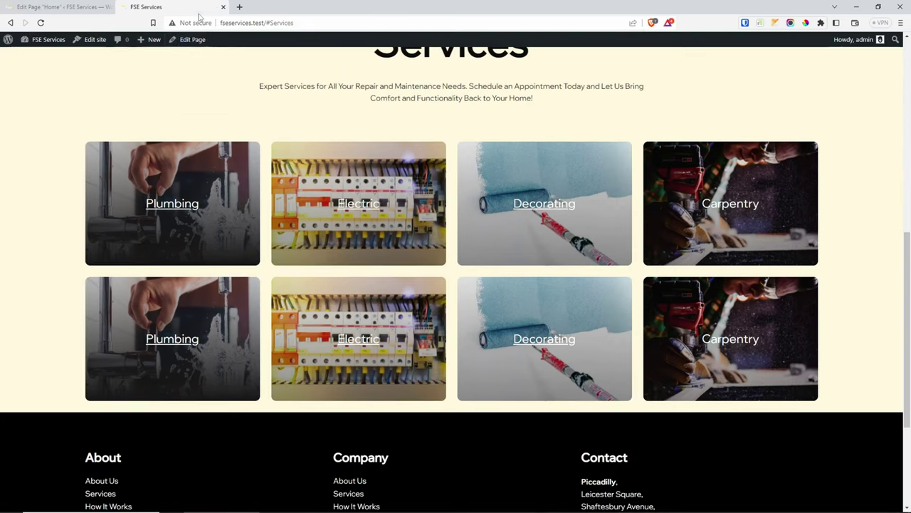
pyautogui.press('F5')
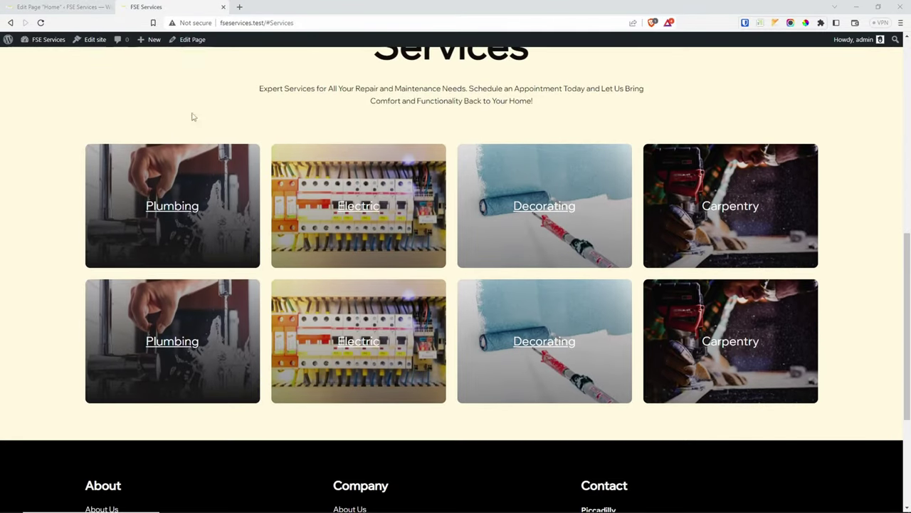
pyautogui.click(78, 7)
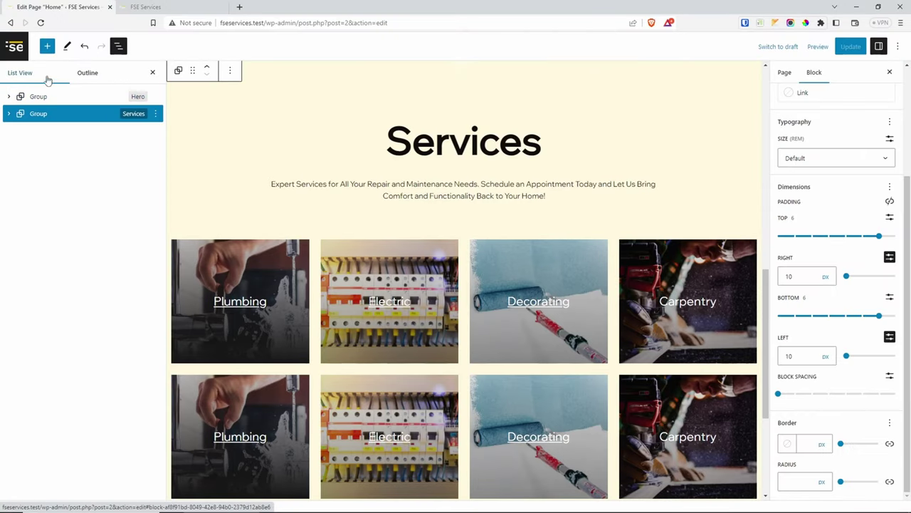
# Step: Insert a plain Group block below the Services section
pyautogui.click(47, 46)
pyautogui.write('gro')
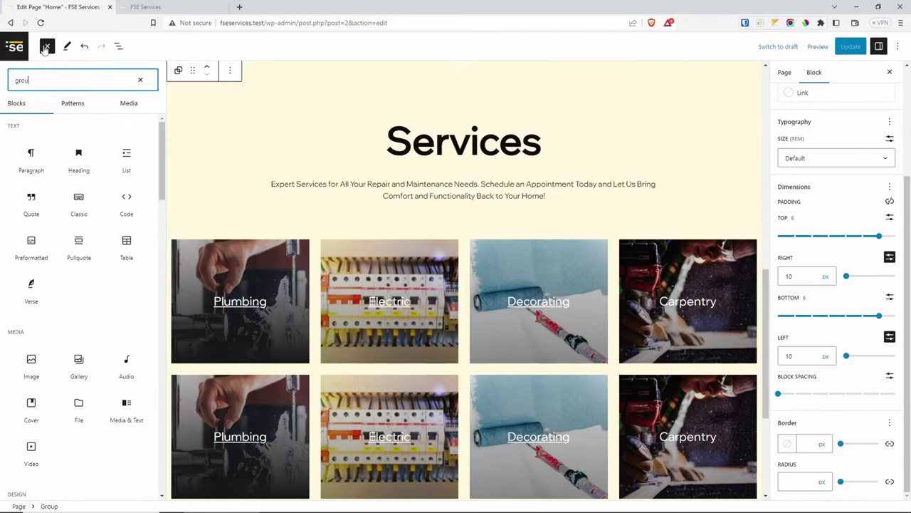
pyautogui.write('u')
pyautogui.click(32, 131)
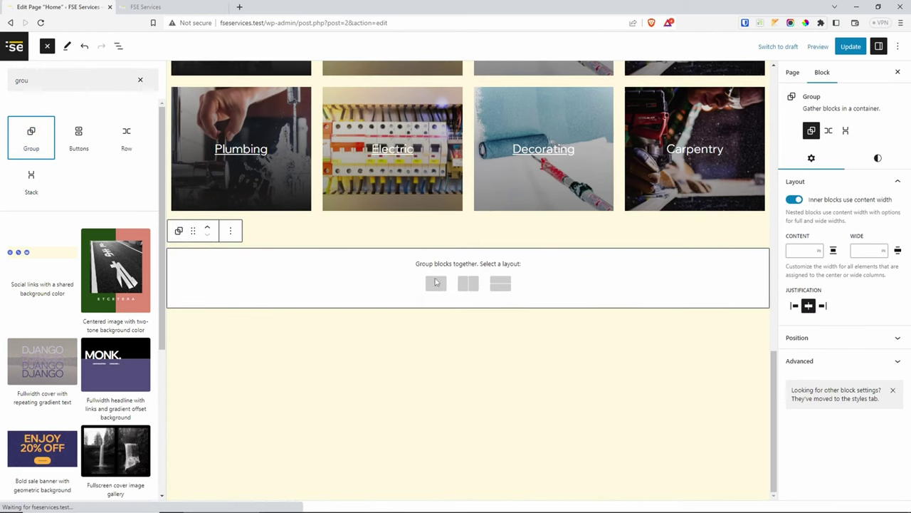
pyautogui.click(435, 283)
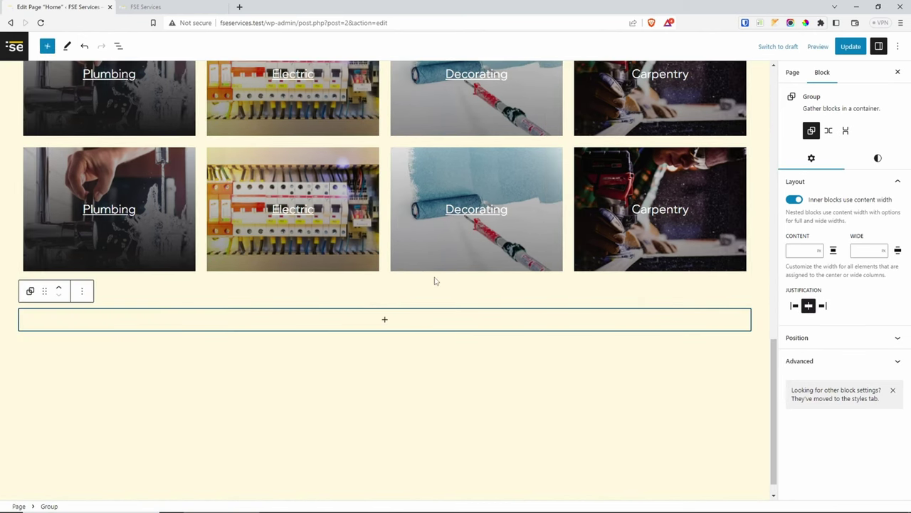
# Step: Give the new group 10px right and left padding and save the page
pyautogui.click(879, 159)
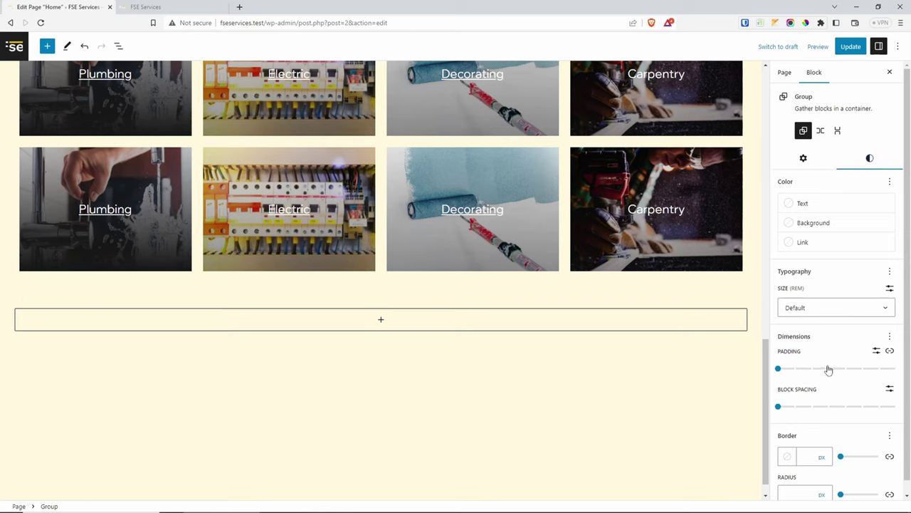
pyautogui.click(889, 350)
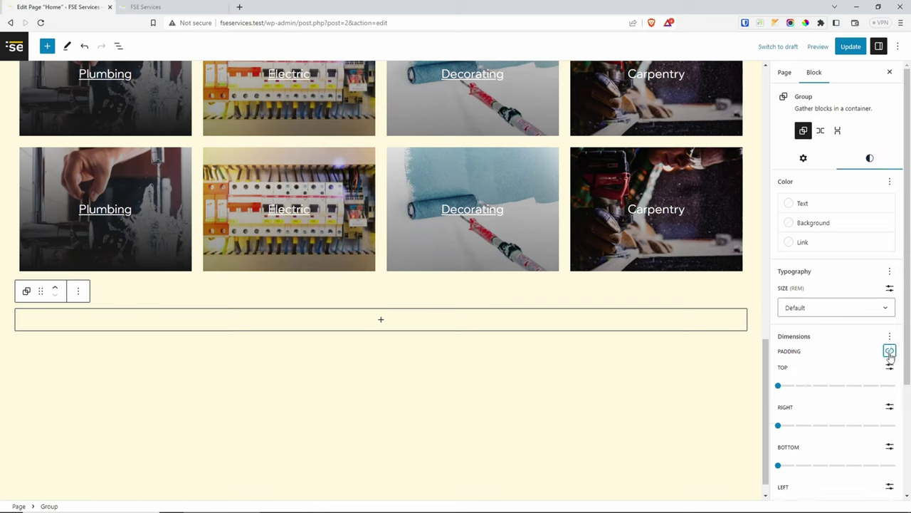
pyautogui.scroll(-2, 838, 359)
pyautogui.click(890, 312)
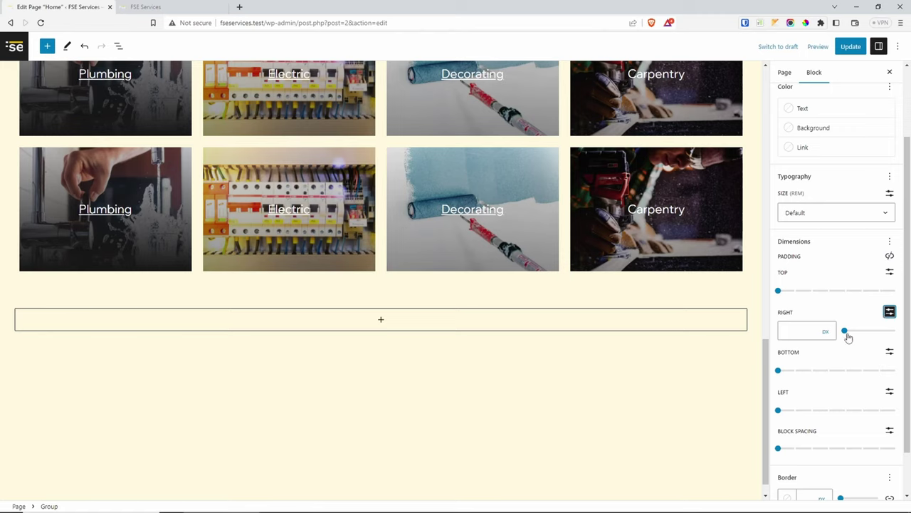
pyautogui.write('10')
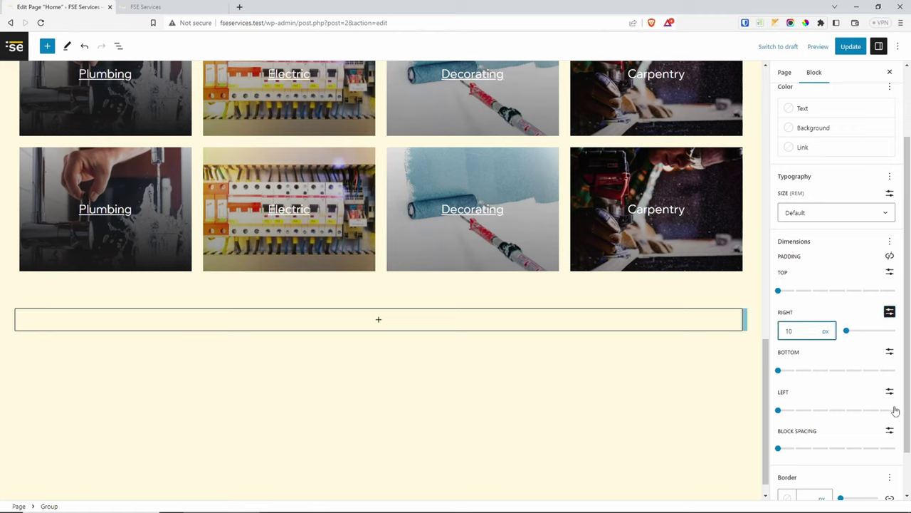
pyautogui.click(890, 390)
pyautogui.click(824, 412)
pyautogui.write('10')
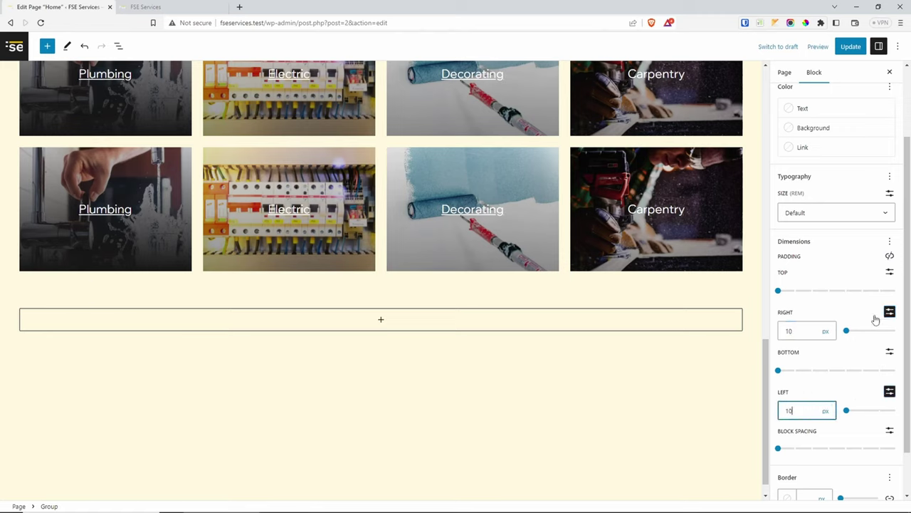
pyautogui.hotkey('ctrl', 's')
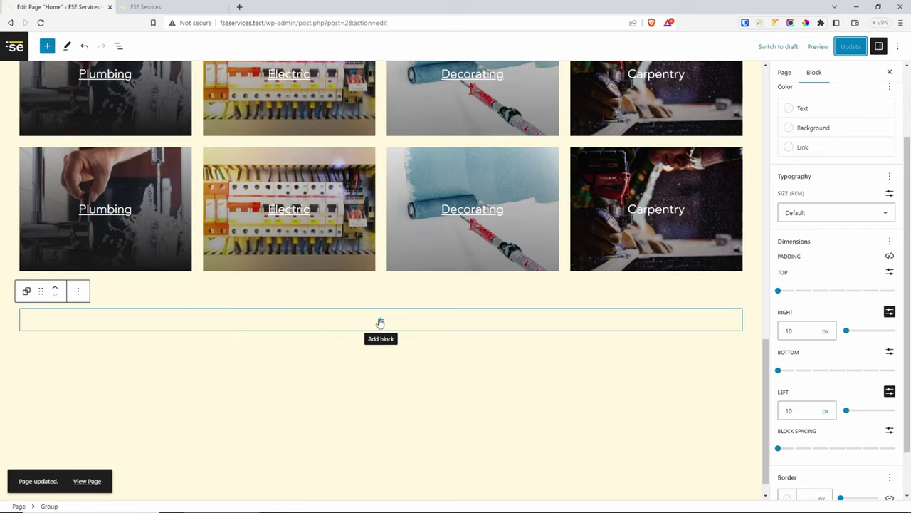
pyautogui.click(381, 322)
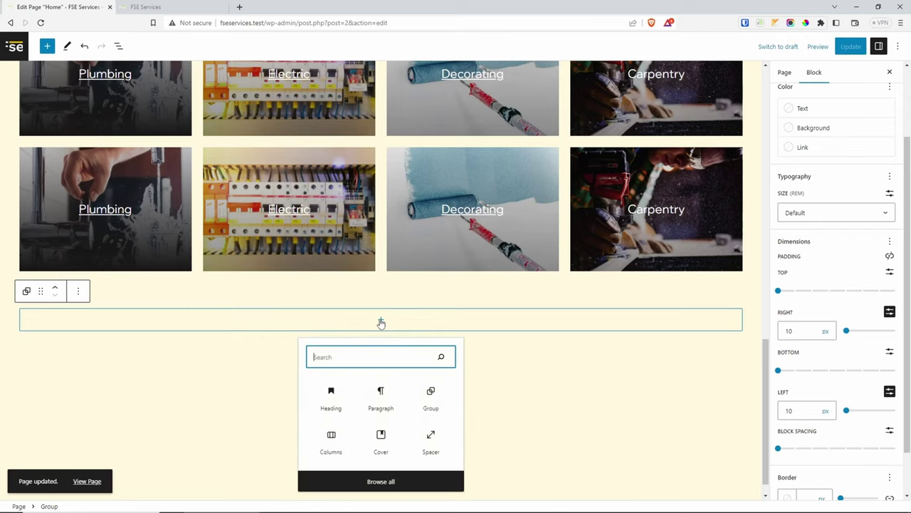
# Step: Add a Cover block inside the group using the why-us railing photo from the Media Library
pyautogui.click(382, 435)
pyautogui.click(88, 247)
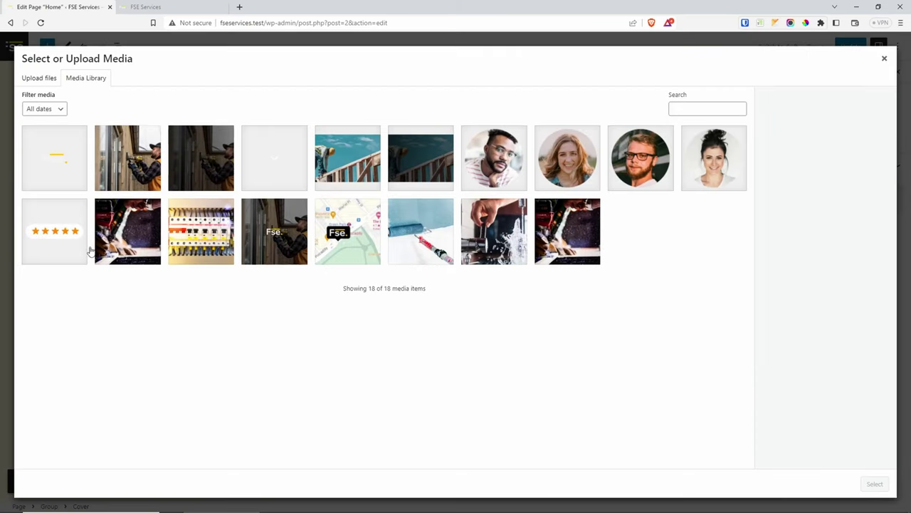
pyautogui.click(372, 158)
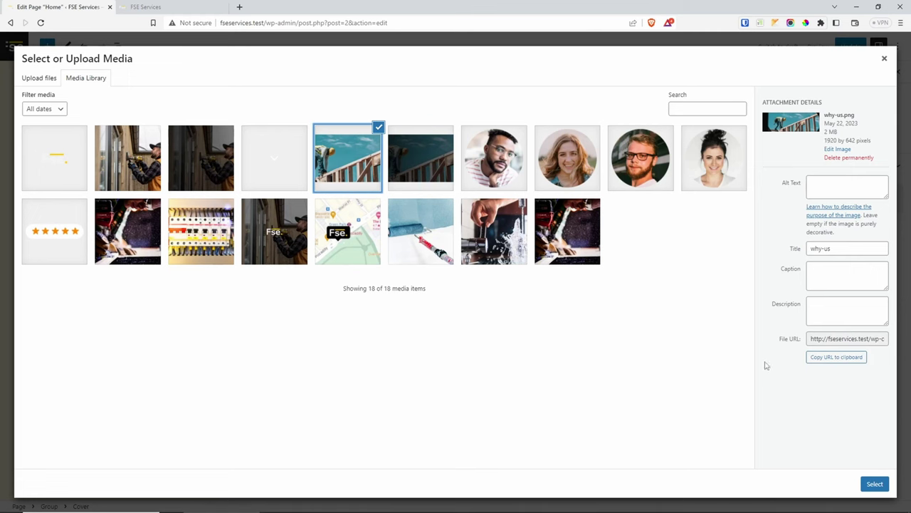
pyautogui.click(874, 484)
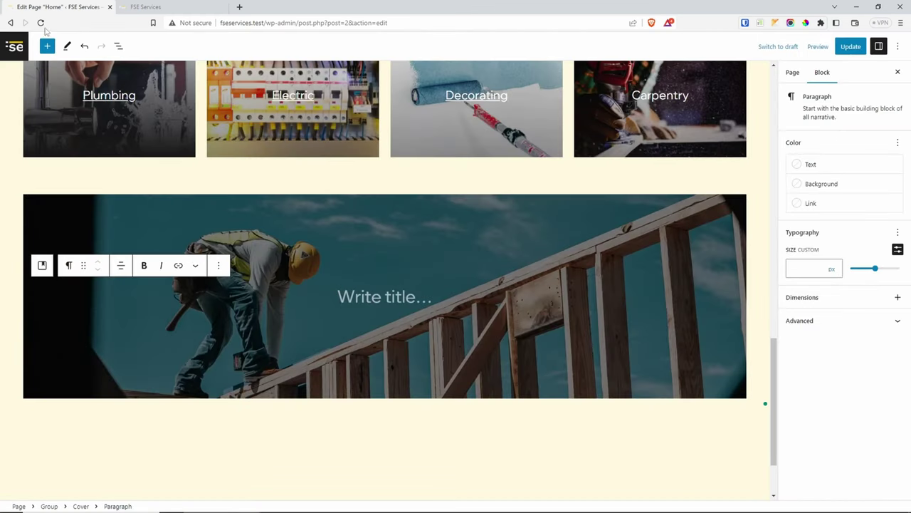
# Step: Turn the cover's empty paragraph into a plain inner Group block via /group
pyautogui.scroll(-1, 449, 304)
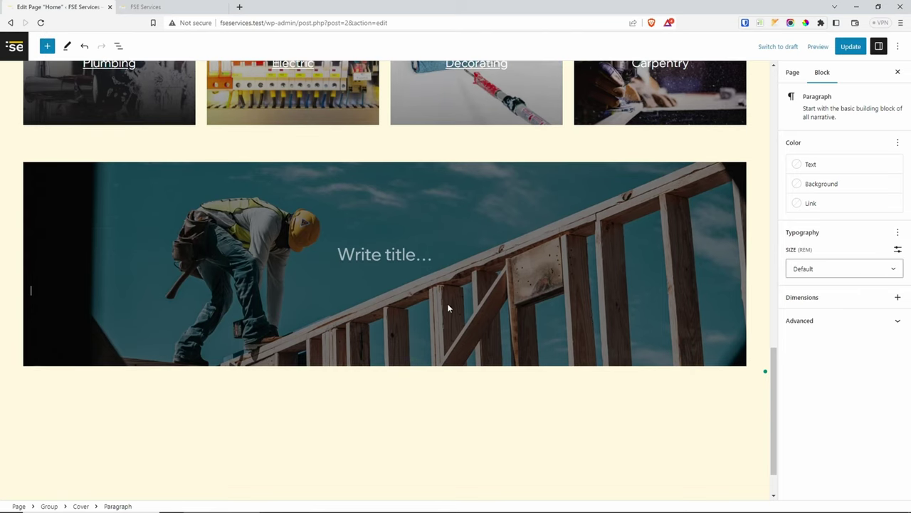
pyautogui.write('/gro')
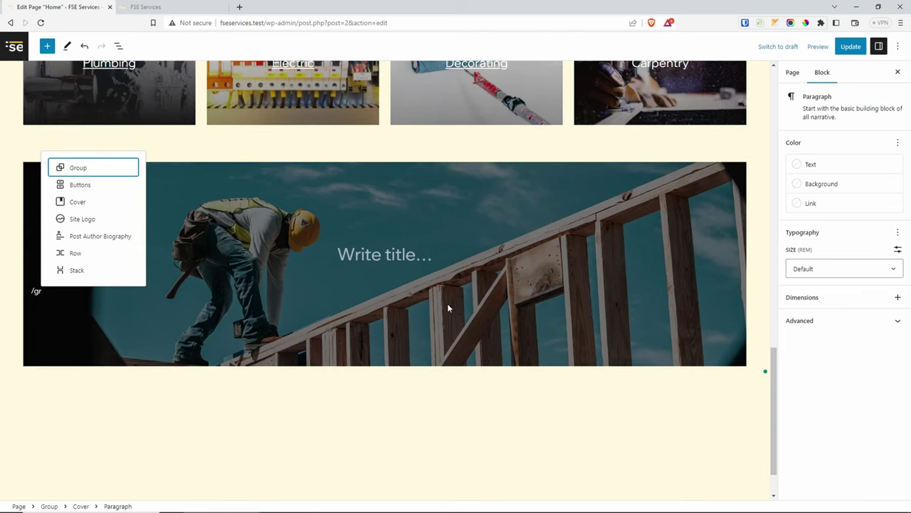
pyautogui.press('Return')
pyautogui.click(352, 300)
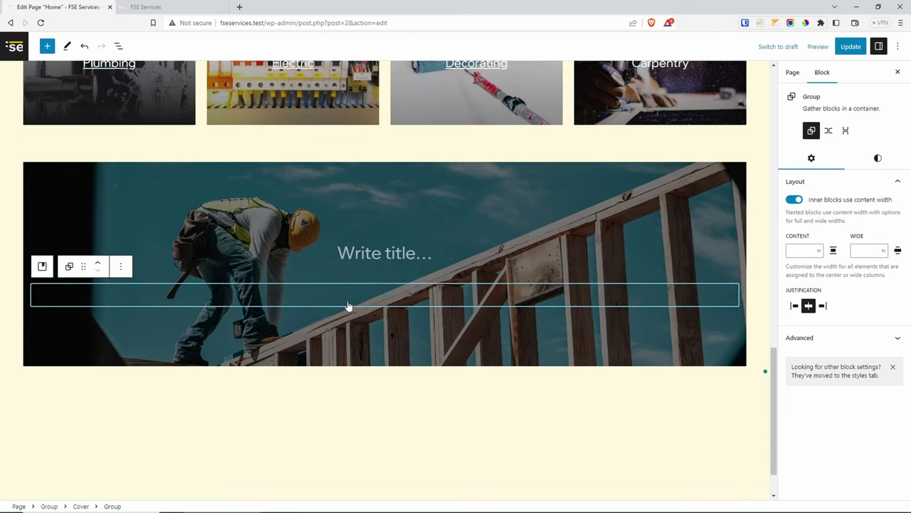
pyautogui.click(384, 297)
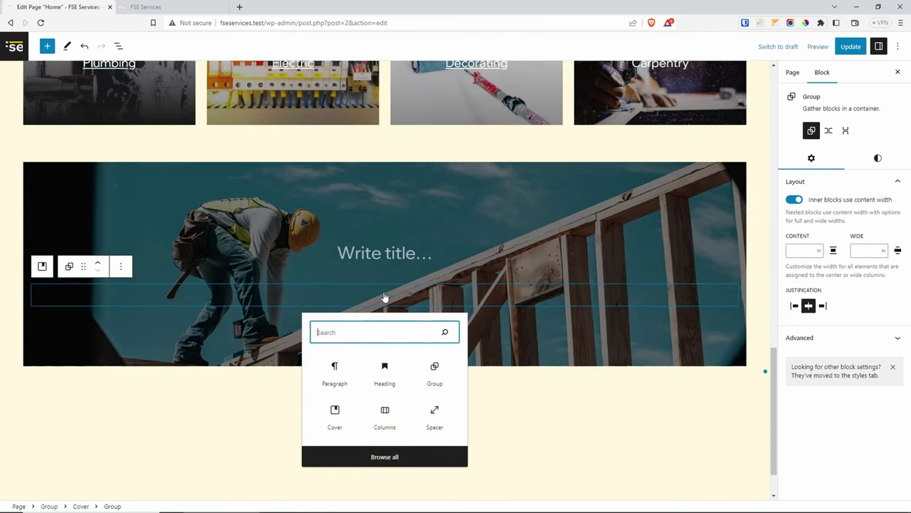
# Step: Add a two-equal-column Columns block with a 'Why Us' heading in the left column
pyautogui.write('col')
pyautogui.click(340, 349)
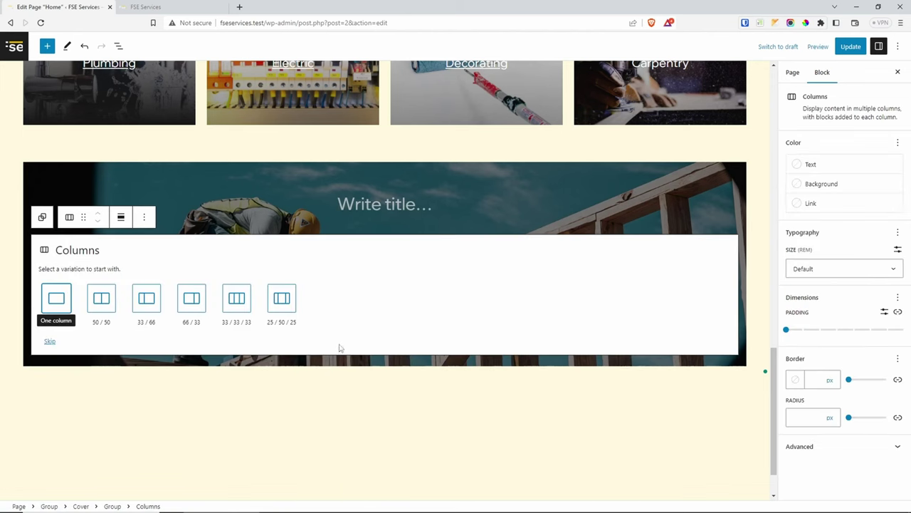
pyautogui.click(100, 297)
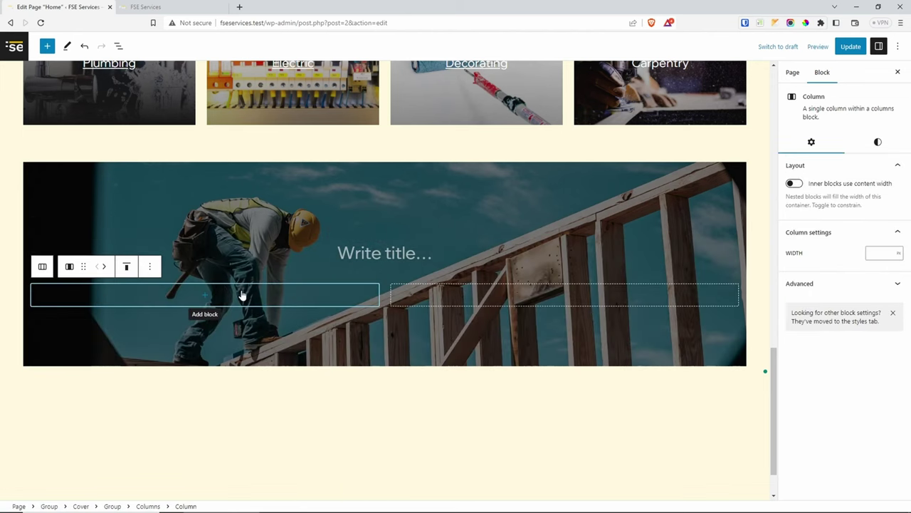
pyautogui.click(204, 298)
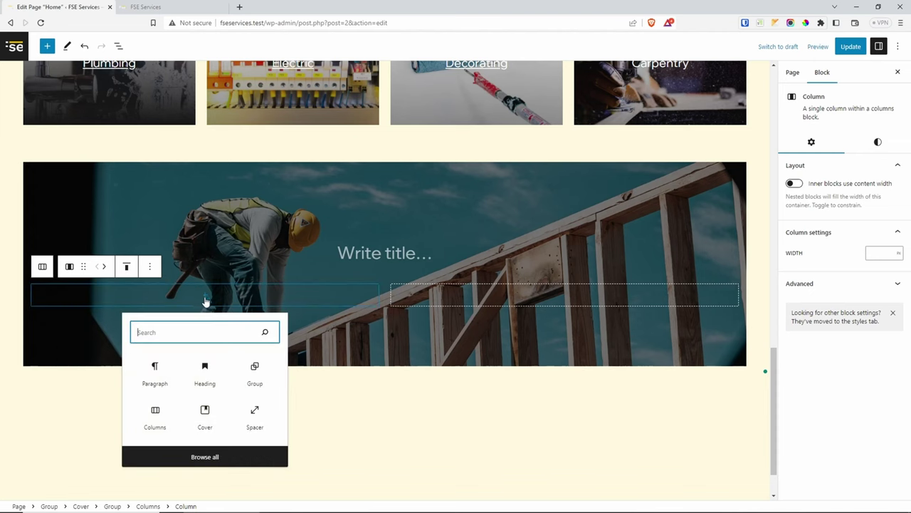
pyautogui.click(204, 374)
pyautogui.scroll(-3, 219, 362)
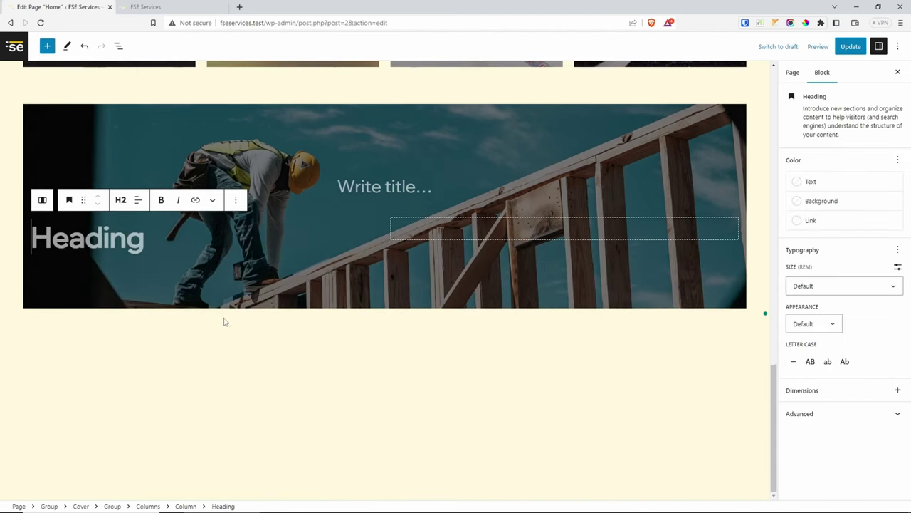
pyautogui.write('Why')
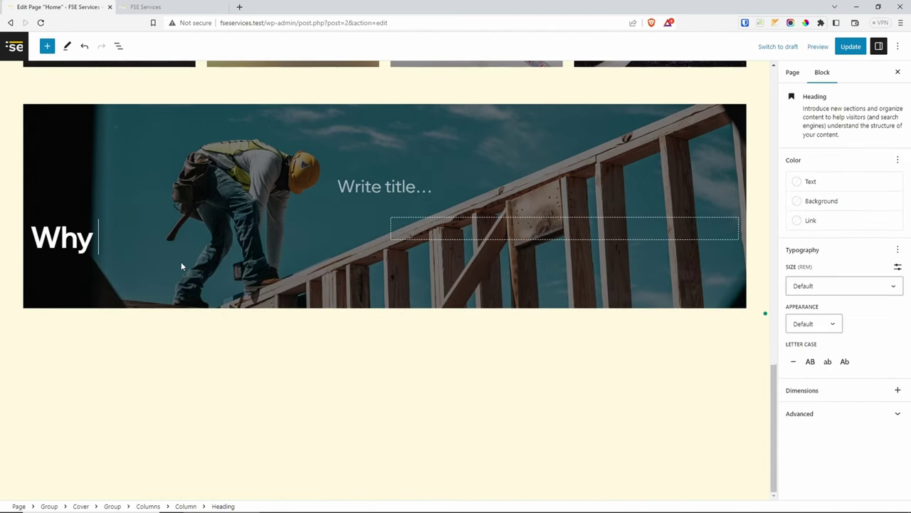
pyautogui.write(' Us')
pyautogui.press('Return')
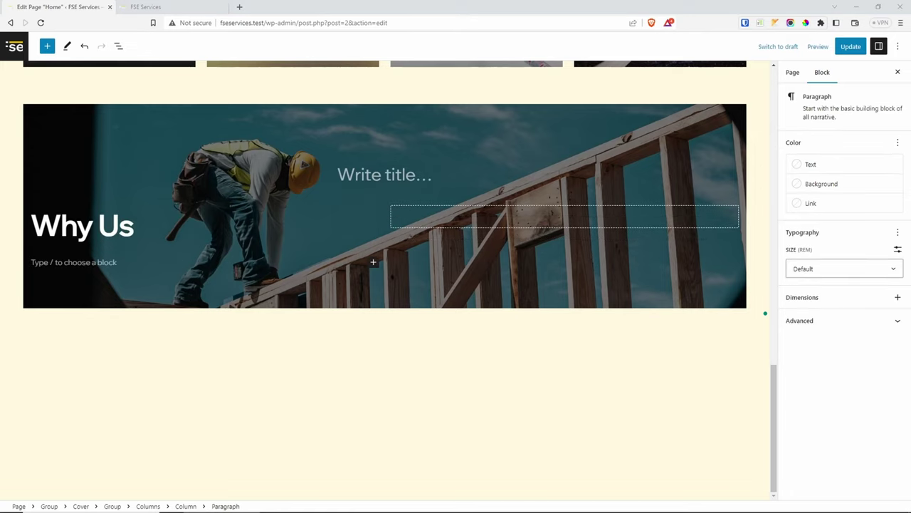
# Step: Paste the services intro sentence under the heading and add a REQUEST BOOKING button
pyautogui.hotkey('ctrl', 'z')
pyautogui.write('Expert Services for All Your Repair and Maintenance Needs. Schedule an Appointment Today and Let Us Bring Comfort and Functionality Back to Your Home!')
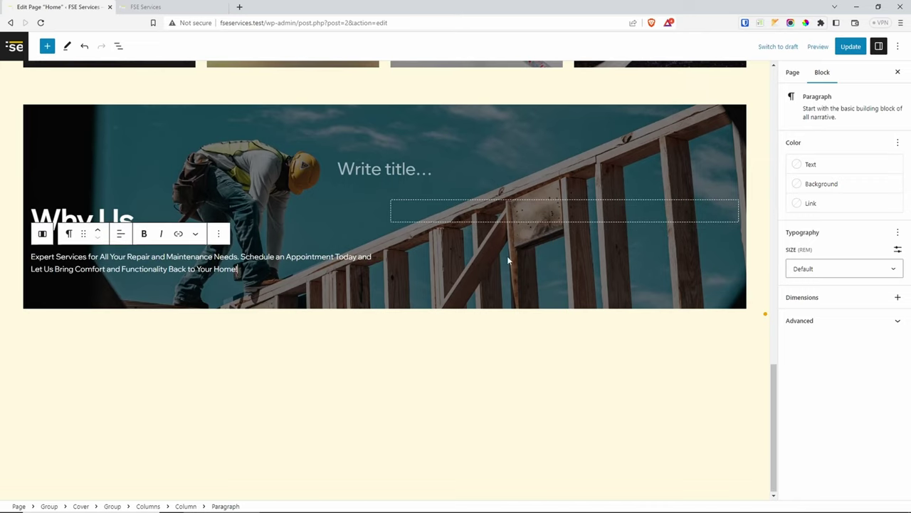
pyautogui.press('Return')
pyautogui.write('/butt')
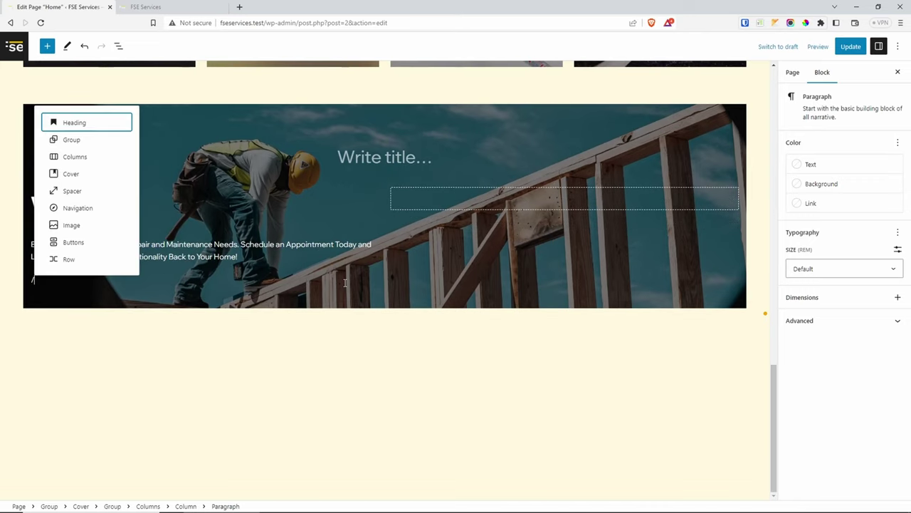
pyautogui.press('Return')
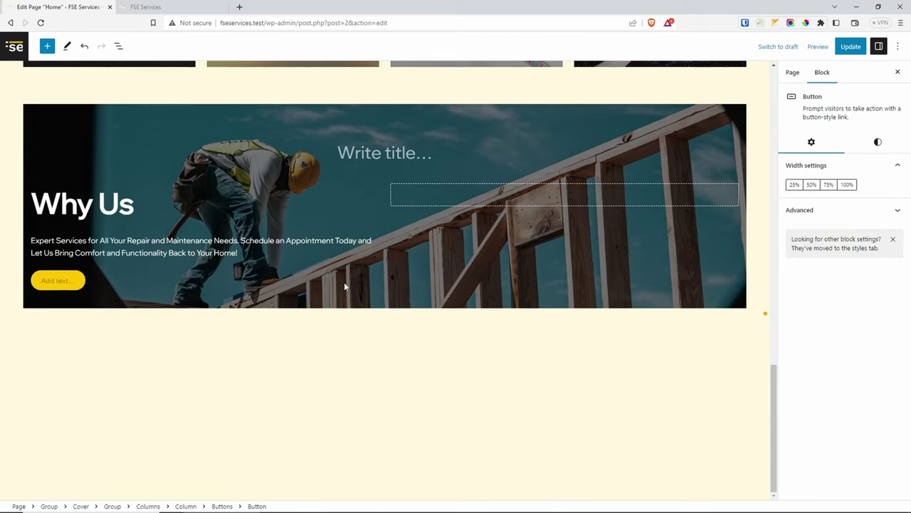
pyautogui.write('REQUEST BOOKING')
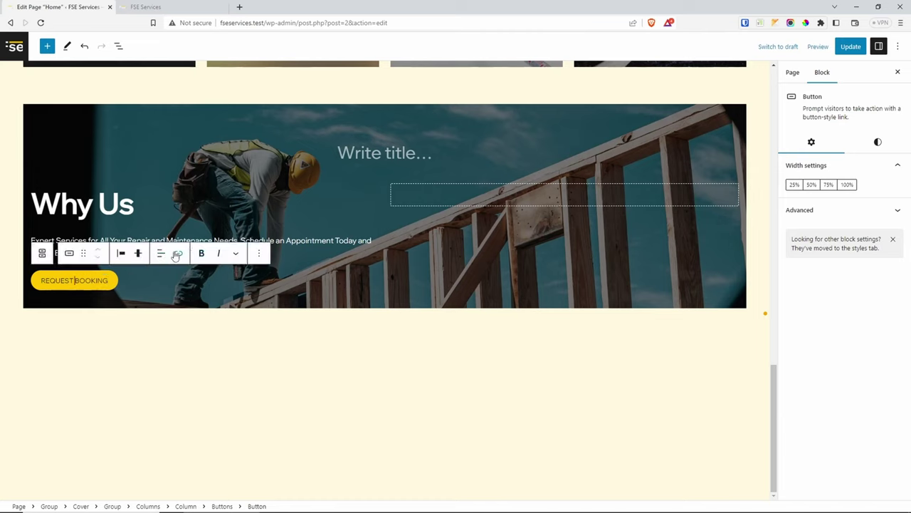
# Step: Link the REQUEST BOOKING button to the Contact page
pyautogui.click(177, 253)
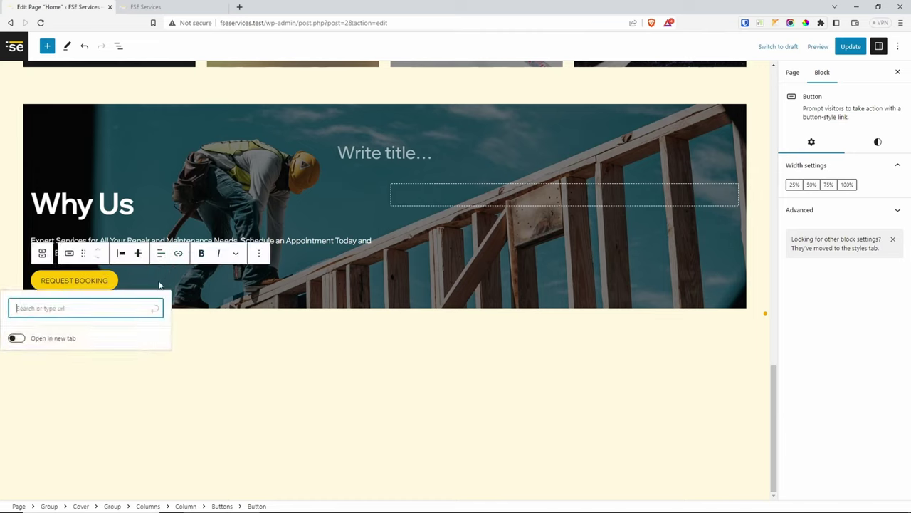
pyautogui.write('/cont')
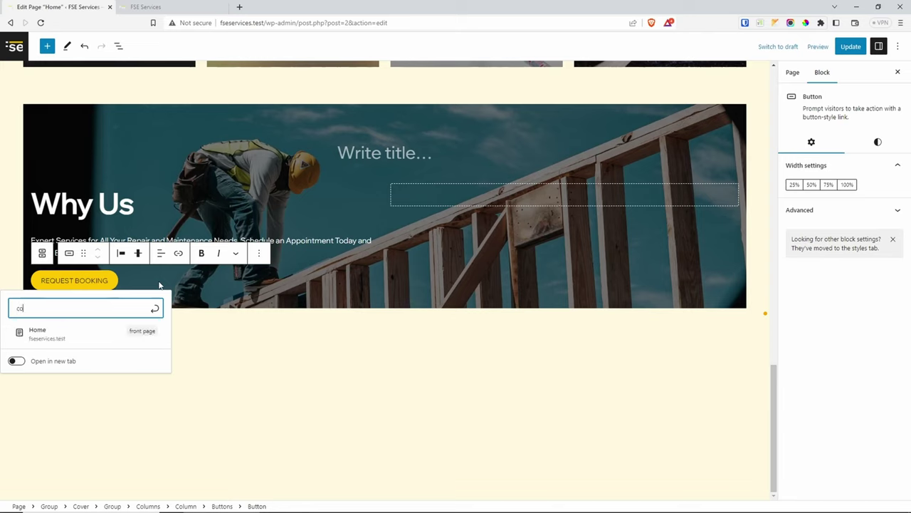
pyautogui.click(78, 334)
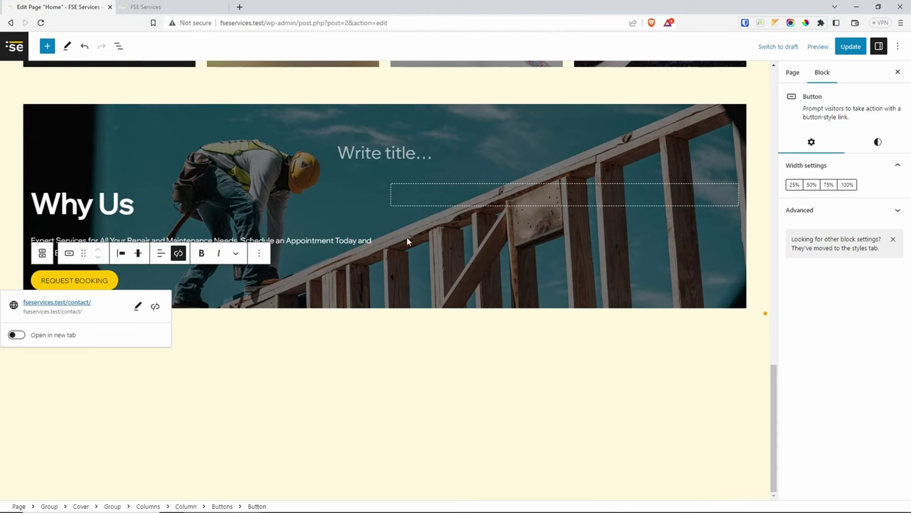
pyautogui.click(544, 196)
# Step: Remove the empty title paragraph from the Why Us cover and drag the cover taller
pyautogui.click(384, 152)
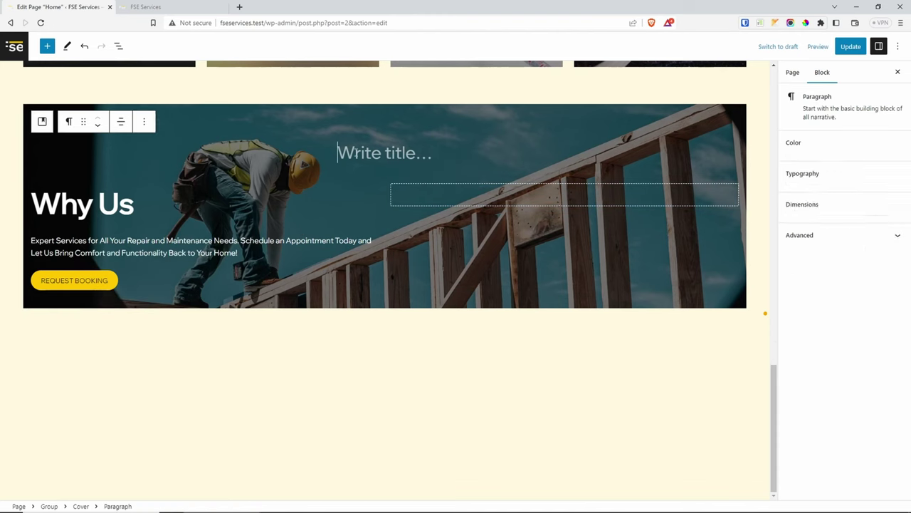
pyautogui.click(219, 121)
pyautogui.click(270, 383)
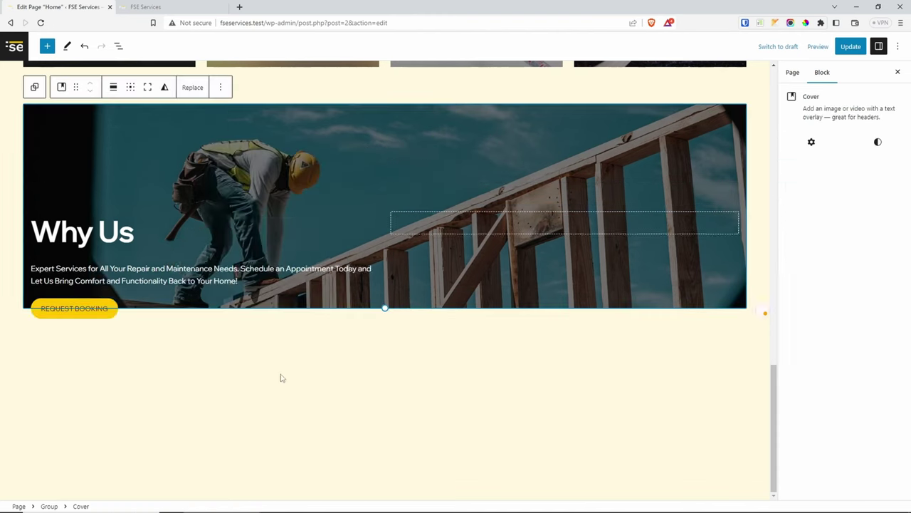
pyautogui.moveTo(386, 305); pyautogui.dragTo(385, 372)
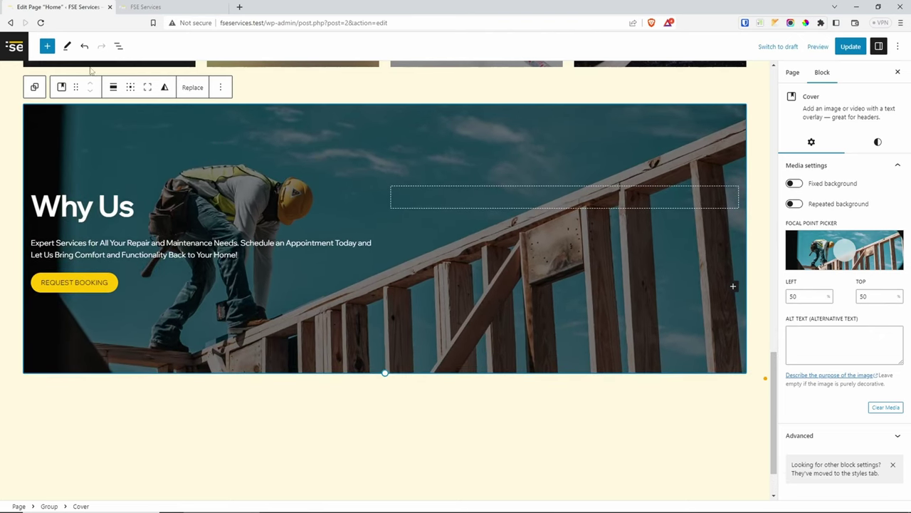
# Step: Update the Home page and check the new Why Us cover on the live site
pyautogui.click(119, 47)
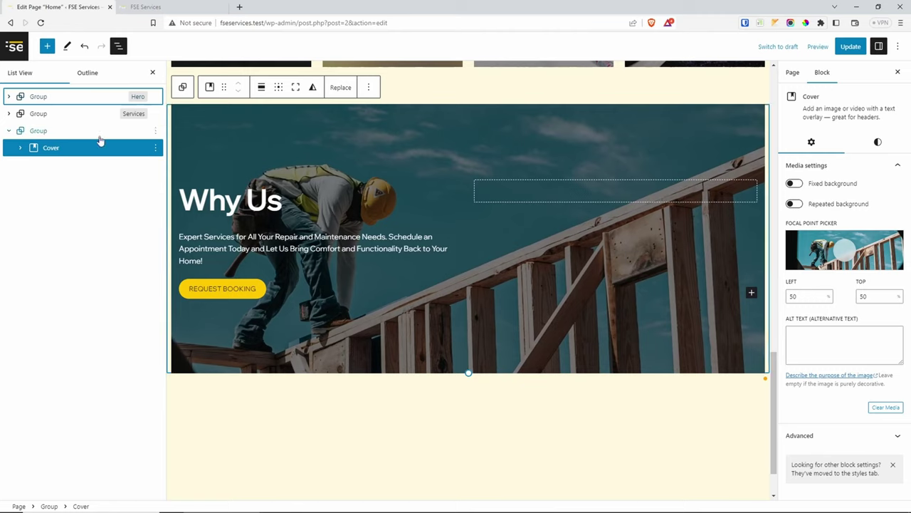
pyautogui.click(16, 149)
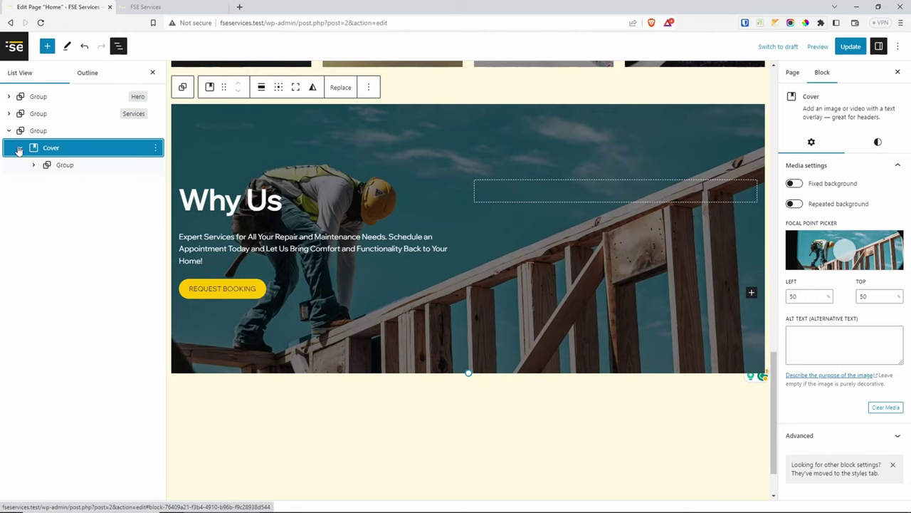
pyautogui.click(842, 49)
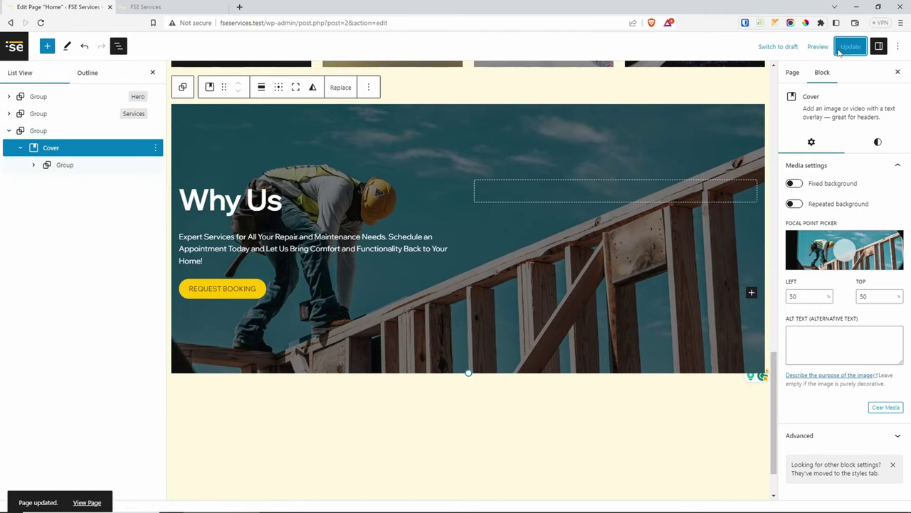
pyautogui.click(146, 7)
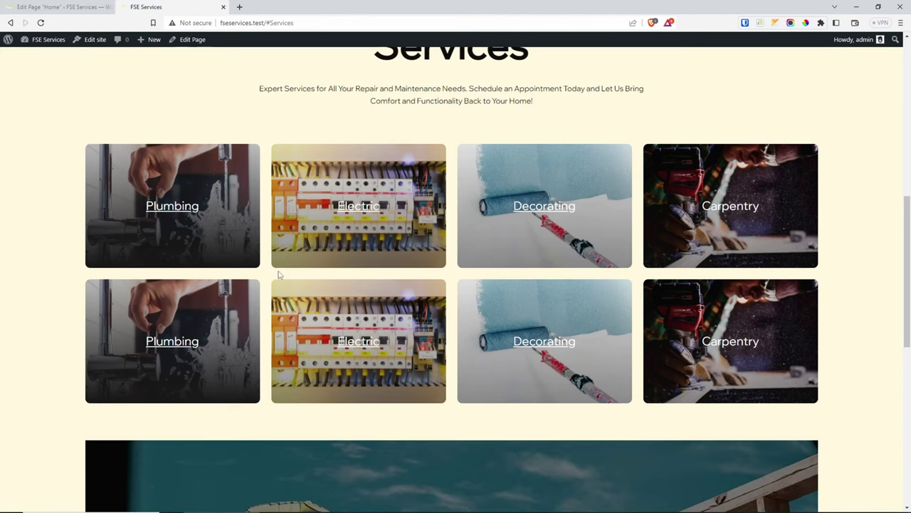
pyautogui.scroll(-5, 279, 274)
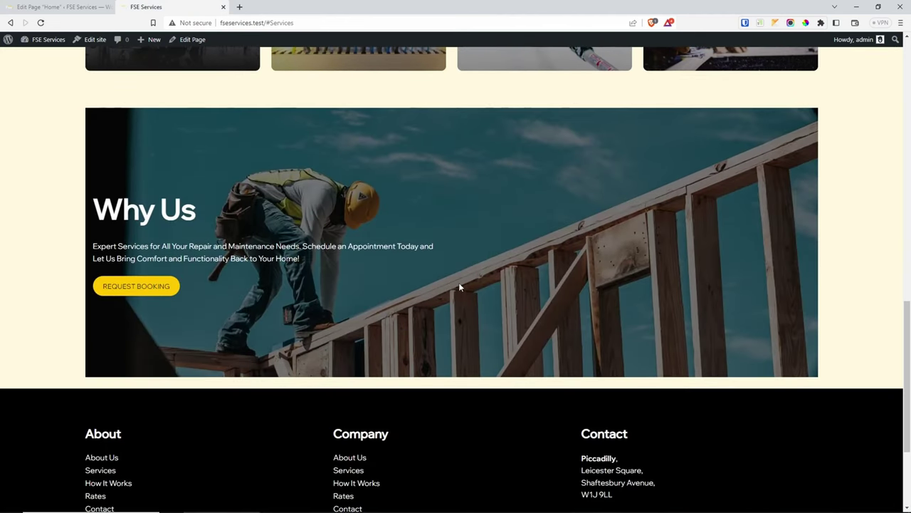
pyautogui.click(52, 6)
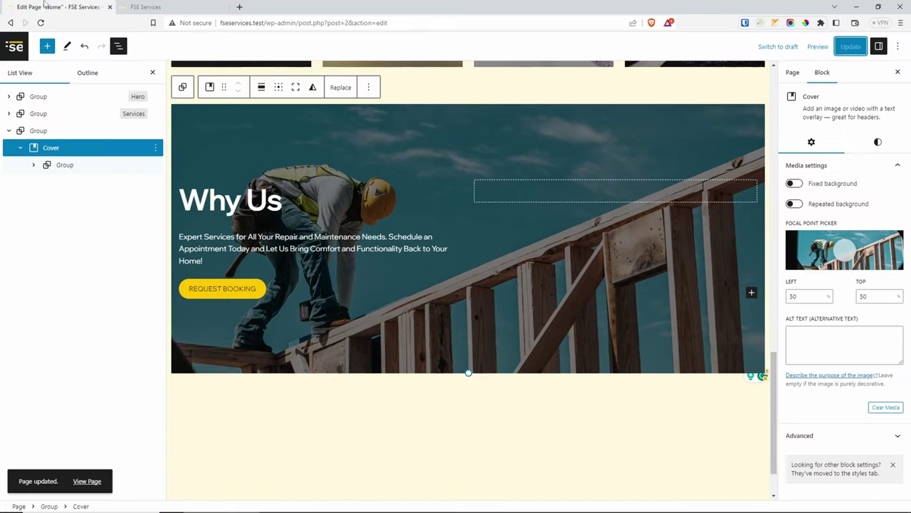
# Step: Turn off 'Inner blocks use content width' on the Why Us wrapper group, save, and check the live page
pyautogui.click(59, 134)
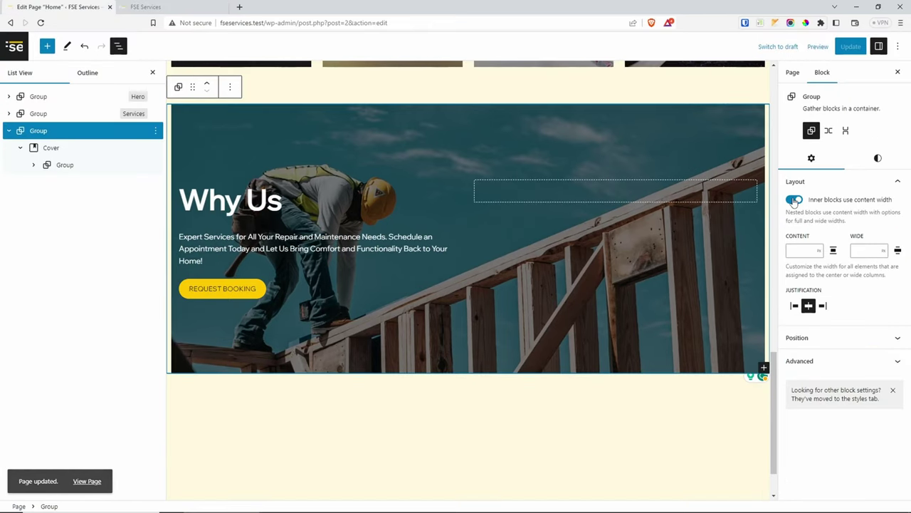
pyautogui.click(794, 200)
pyautogui.click(849, 46)
pyautogui.click(175, 7)
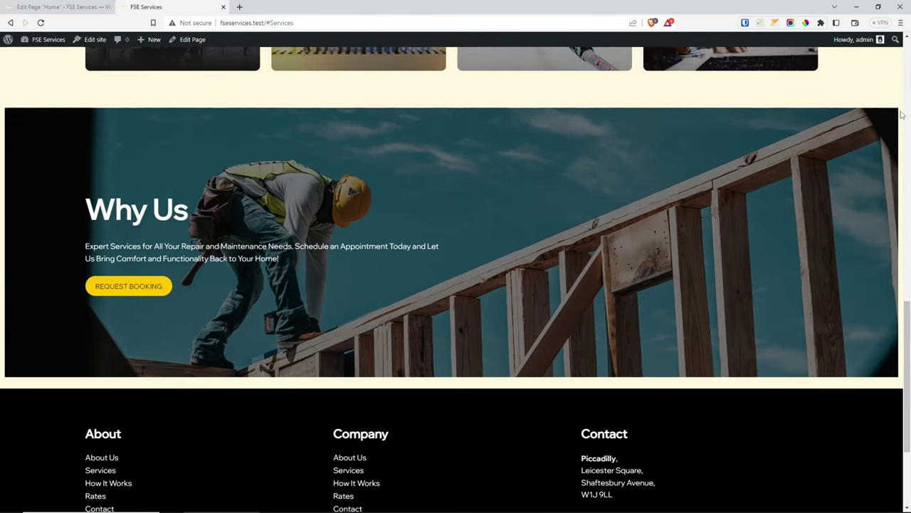
pyautogui.scroll(3, 288, 297)
pyautogui.scroll(-1, 261, 308)
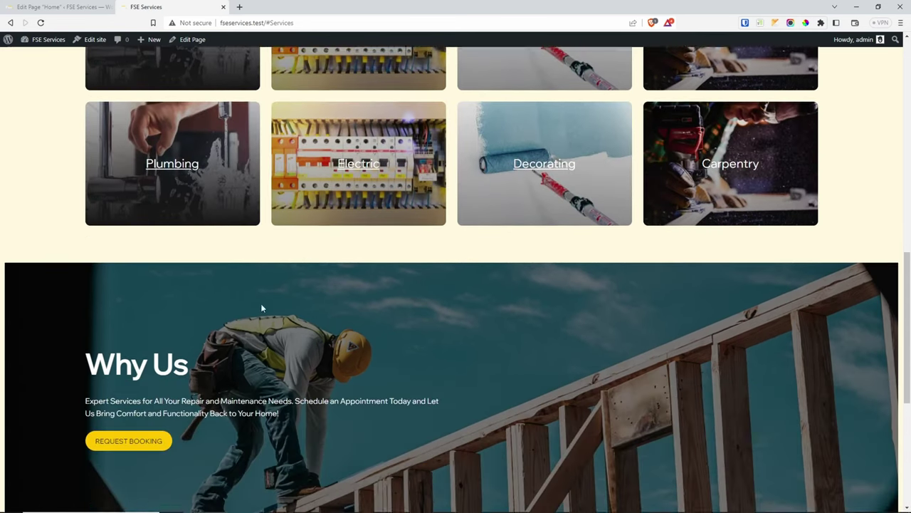
pyautogui.scroll(-2, 262, 307)
pyautogui.hotkey('ctrl', 'shift', 'Tab')
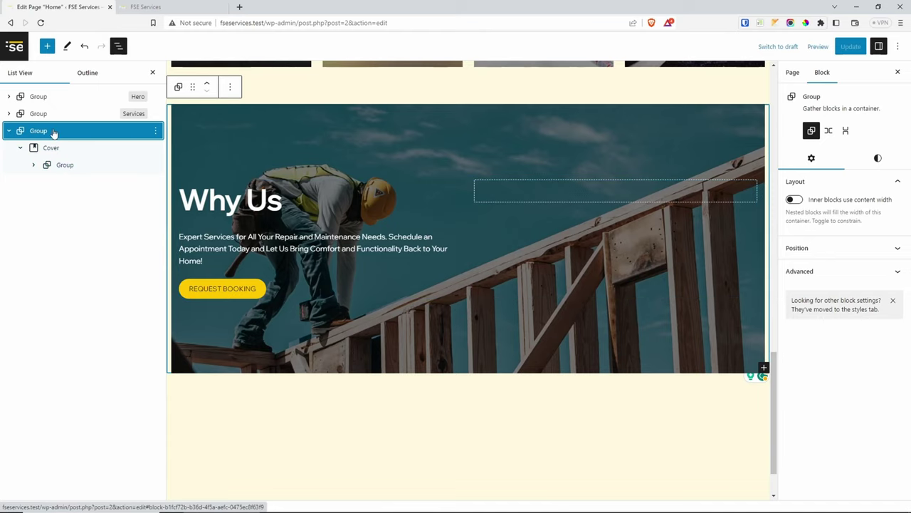
# Step: Reset all of the wrapper group's padding in Styles > Dimensions
pyautogui.click(878, 157)
pyautogui.scroll(-2, 820, 368)
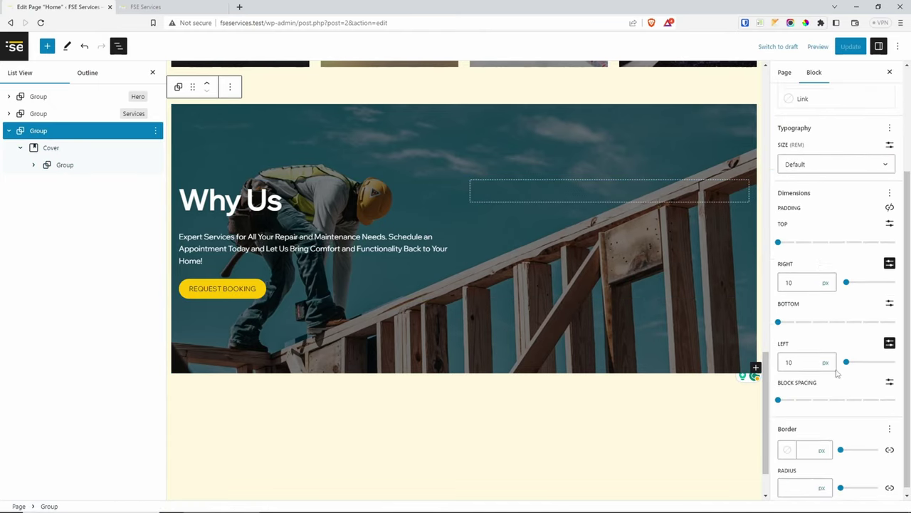
pyautogui.click(890, 218)
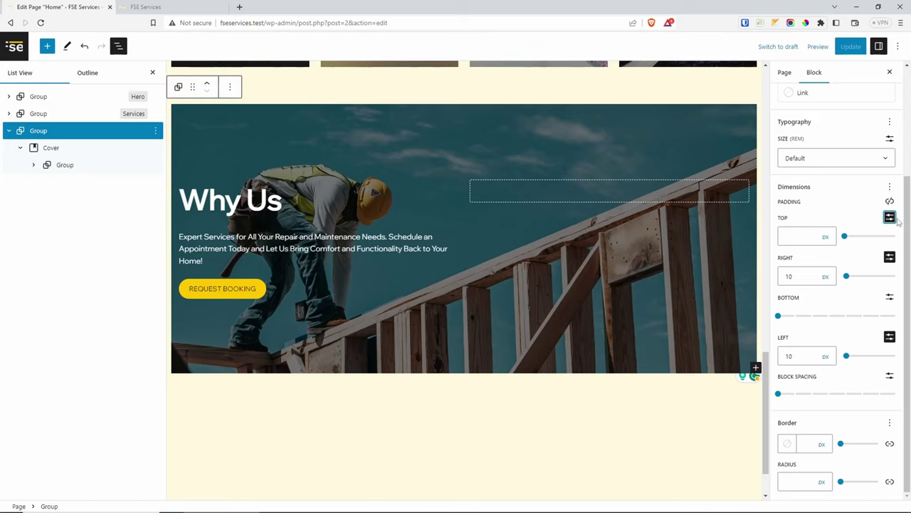
pyautogui.click(889, 187)
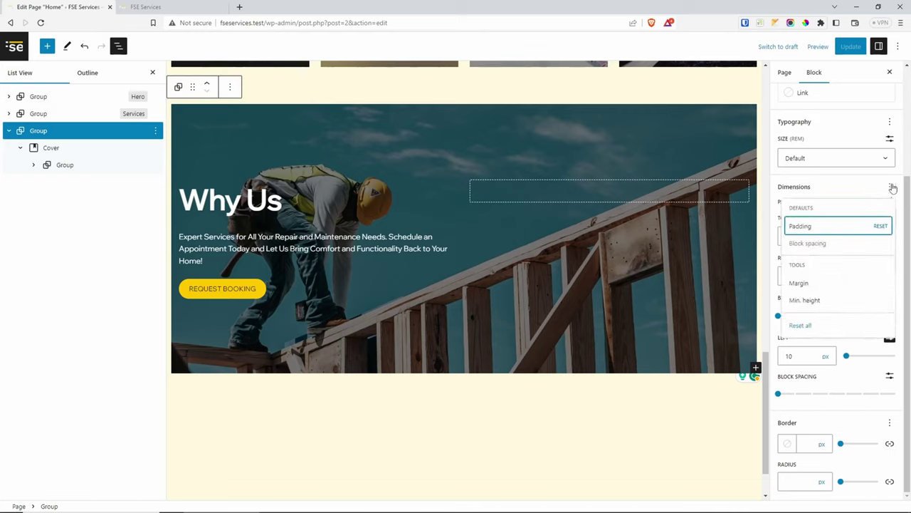
pyautogui.click(819, 326)
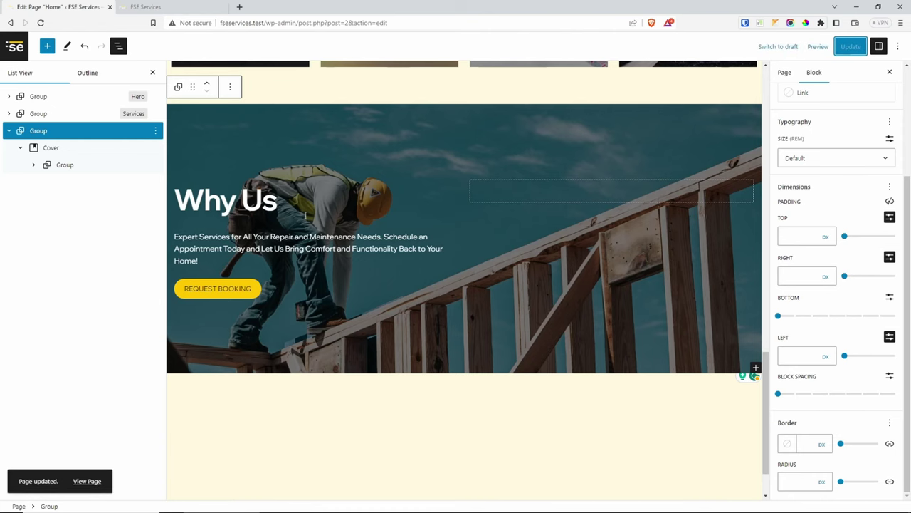
pyautogui.click(39, 147)
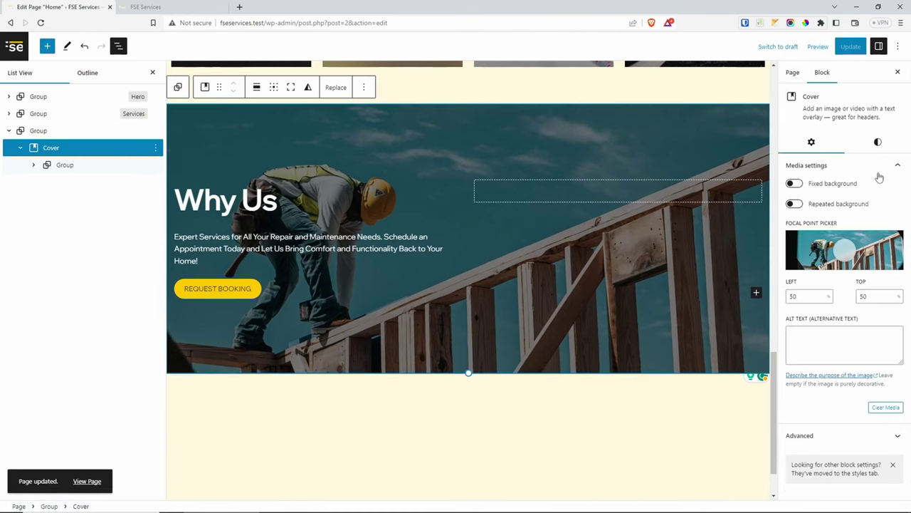
# Step: Set the Why Us cover's right and left padding to 10 px each
pyautogui.click(878, 143)
pyautogui.click(898, 334)
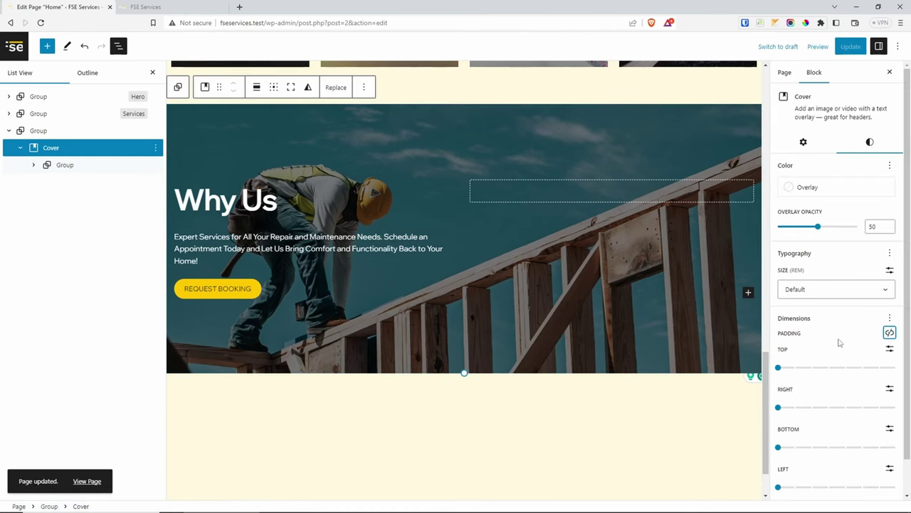
pyautogui.click(889, 352)
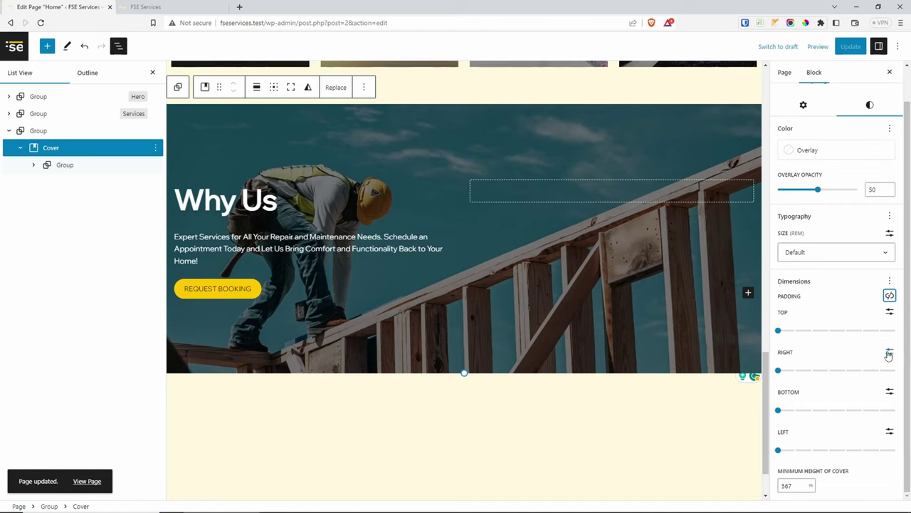
pyautogui.click(826, 372)
pyautogui.write('10')
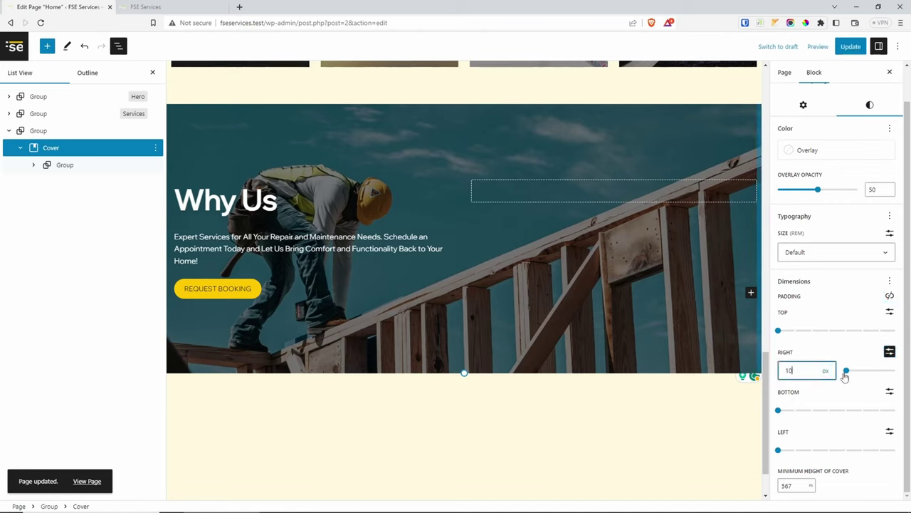
pyautogui.click(889, 431)
pyautogui.click(798, 456)
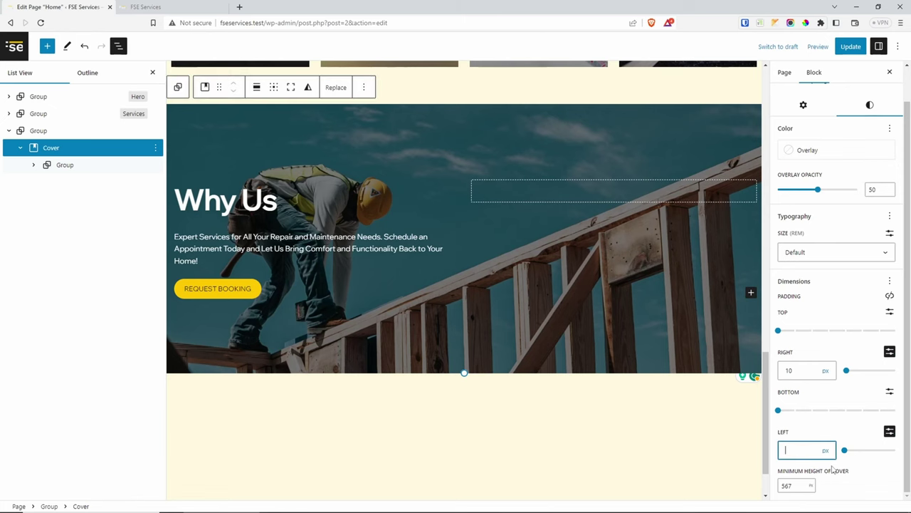
pyautogui.write('10')
# Step: Update the page and reload the live site to see the padded cover
pyautogui.click(852, 45)
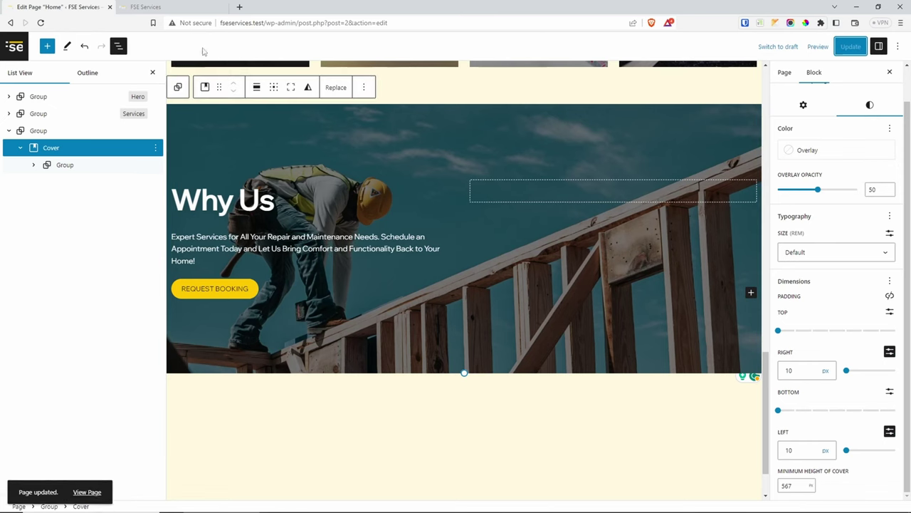
pyautogui.click(145, 6)
pyautogui.press('F5')
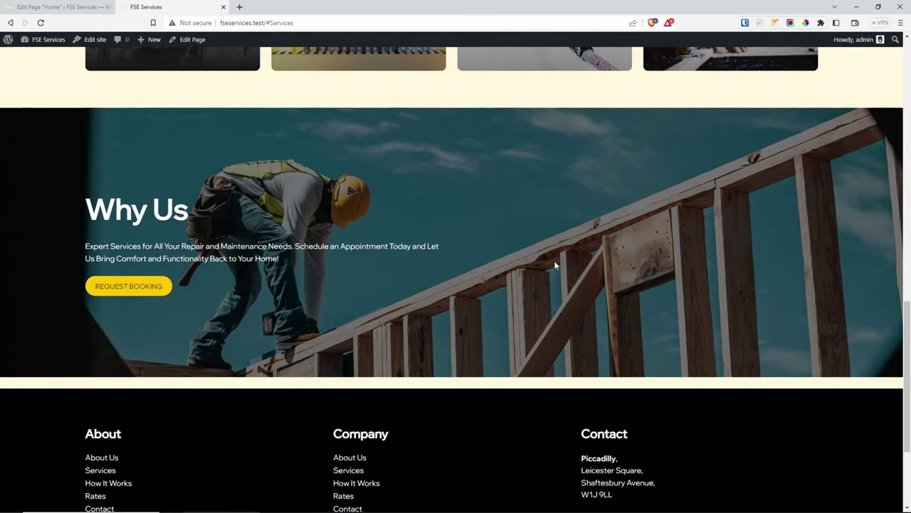
pyautogui.hotkey('ctrl', 'shift', 'Tab')
# Step: Insert a two-equal-column Columns block into the cover's empty right column
pyautogui.click(631, 196)
pyautogui.click(629, 194)
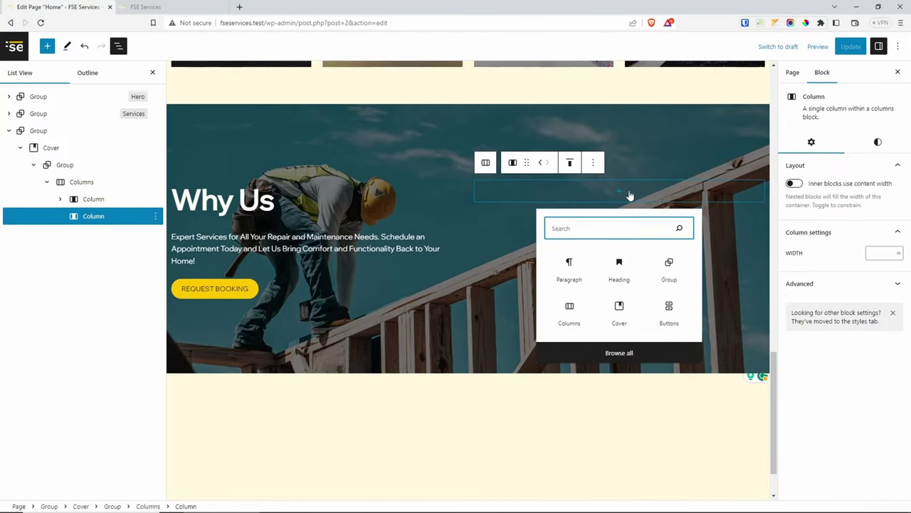
pyautogui.write('col')
pyautogui.click(570, 262)
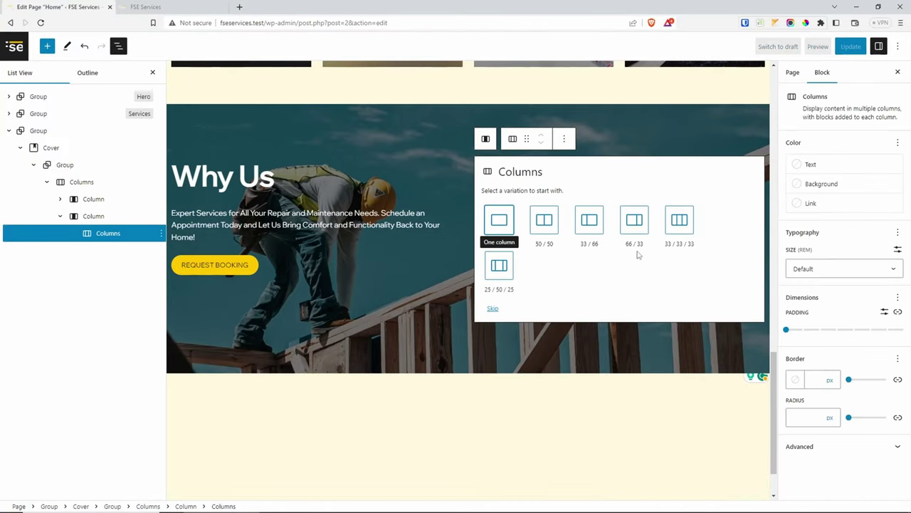
pyautogui.click(543, 220)
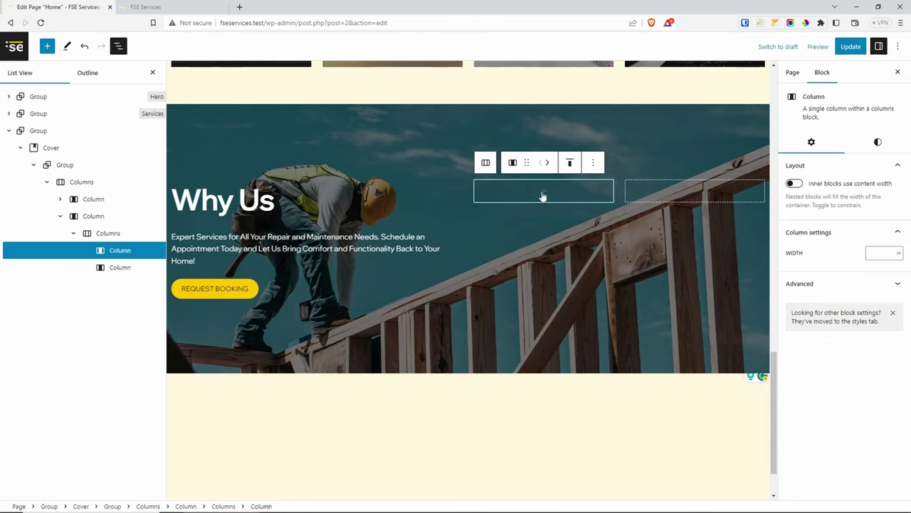
# Step: Add a centre-aligned 'Quality' paragraph to the first inner column
pyautogui.click(545, 194)
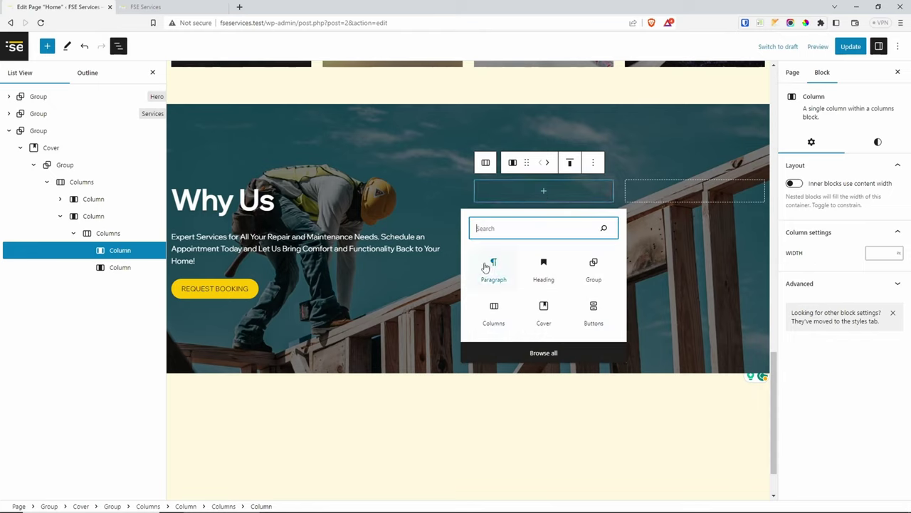
pyautogui.click(488, 269)
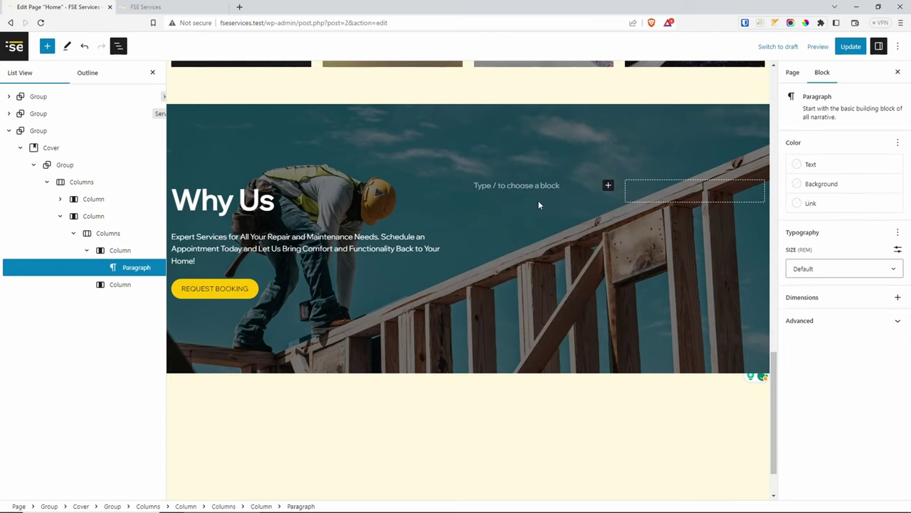
pyautogui.scroll(-1, 538, 203)
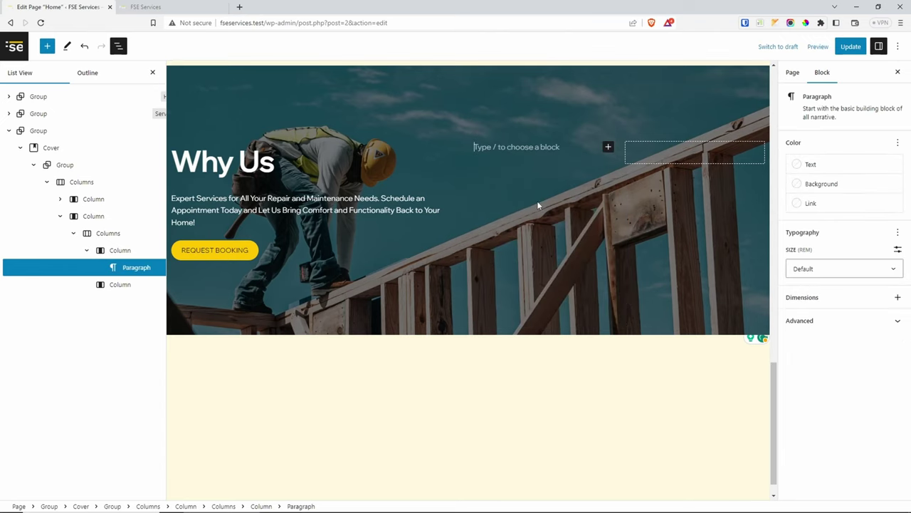
pyautogui.write('Qual')
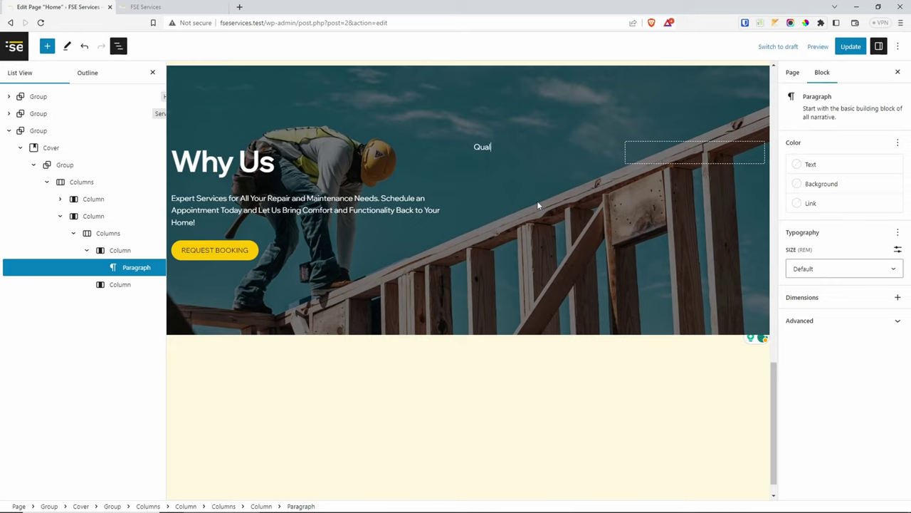
pyautogui.write('ity')
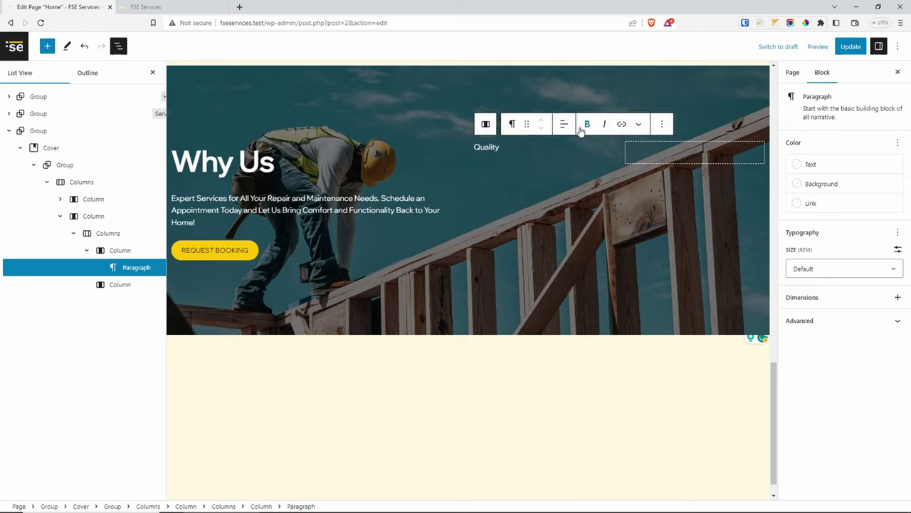
pyautogui.click(564, 124)
pyautogui.click(601, 171)
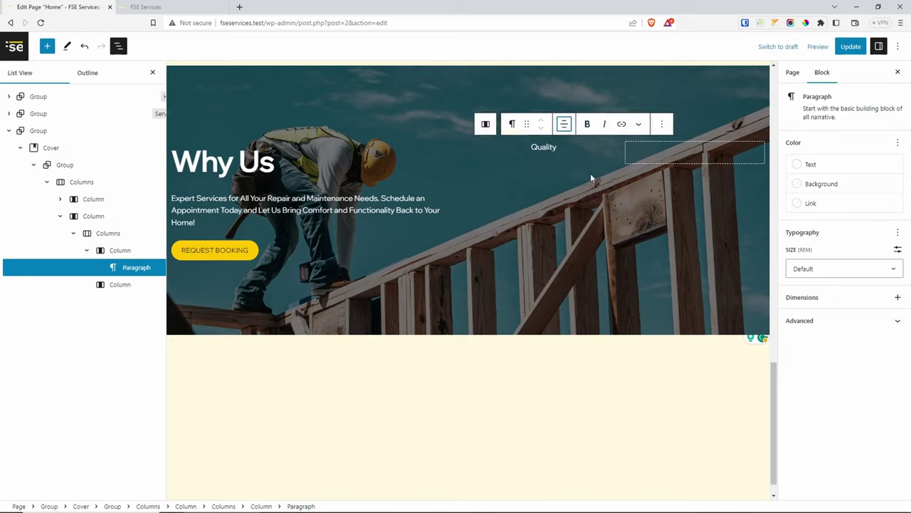
pyautogui.click(591, 158)
pyautogui.scroll(1, 592, 165)
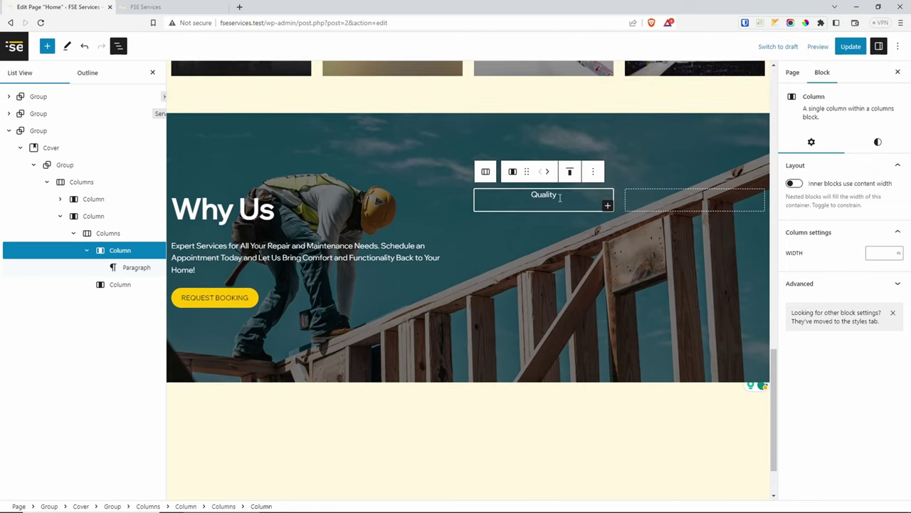
# Step: Align the Quality column's content to the vertical middle and add padding around it
pyautogui.click(569, 171)
pyautogui.click(586, 218)
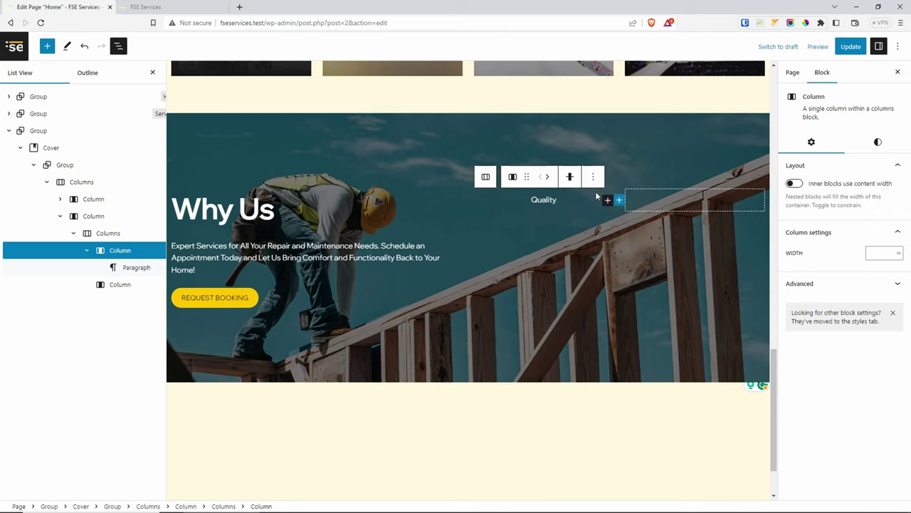
pyautogui.click(59, 247)
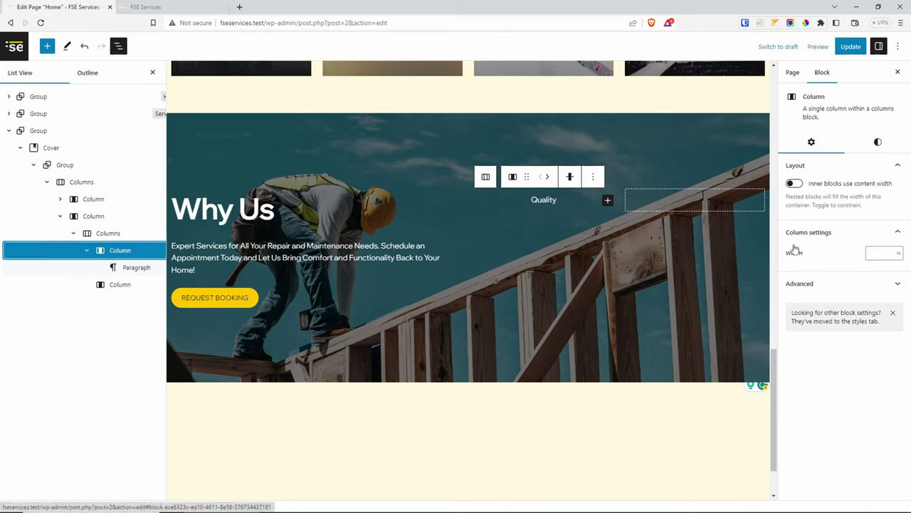
pyautogui.click(878, 142)
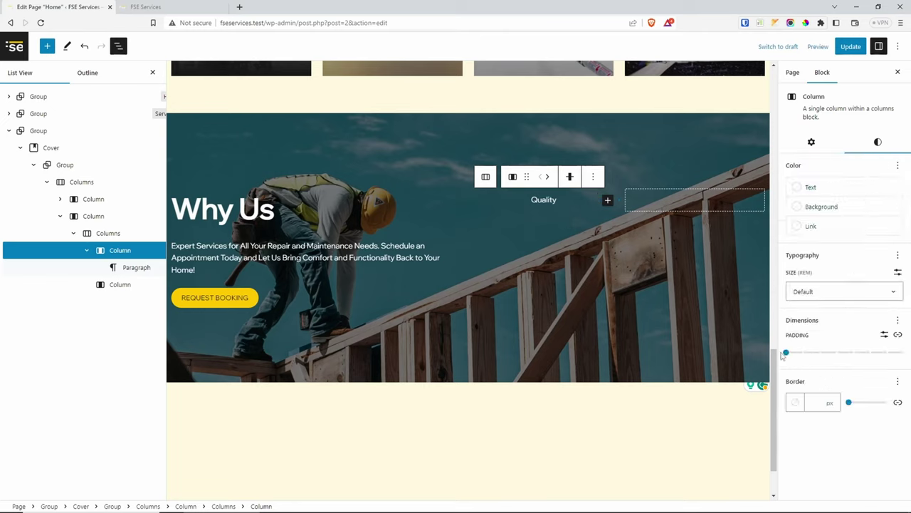
pyautogui.moveTo(785, 352); pyautogui.dragTo(870, 363)
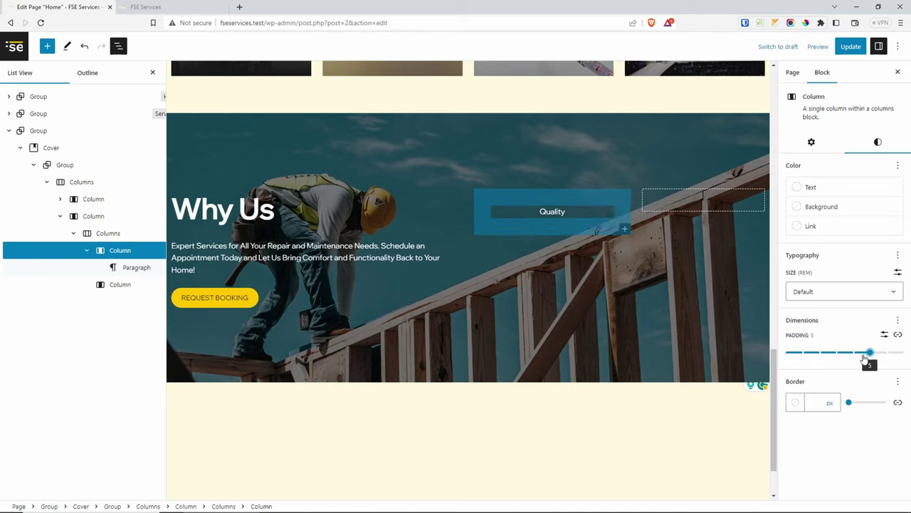
# Step: Give the Quality column a 1 px Fse-Crème border, save, and view the live page
pyautogui.click(795, 402)
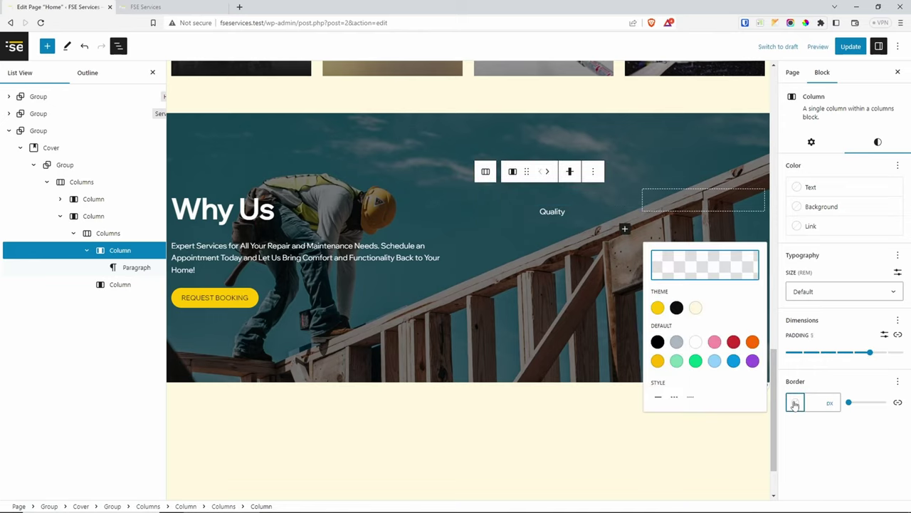
pyautogui.click(696, 307)
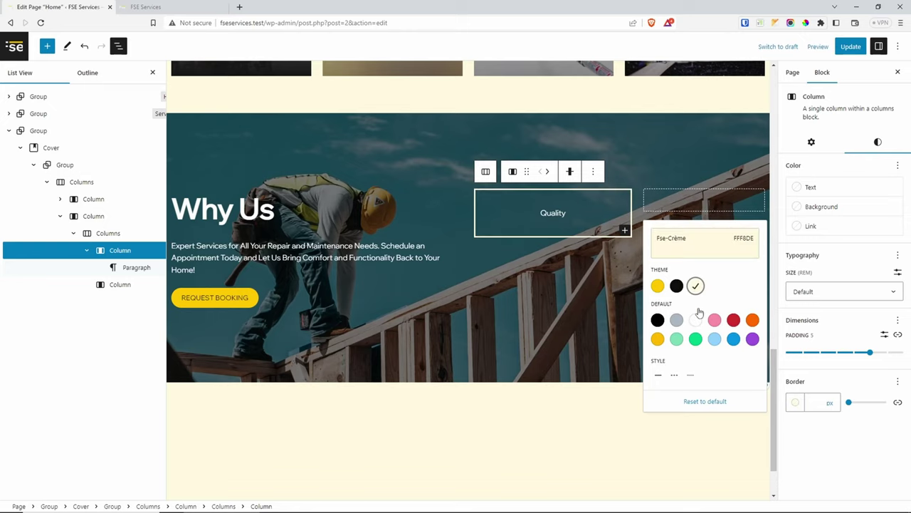
pyautogui.click(812, 402)
pyautogui.write('1')
pyautogui.click(871, 443)
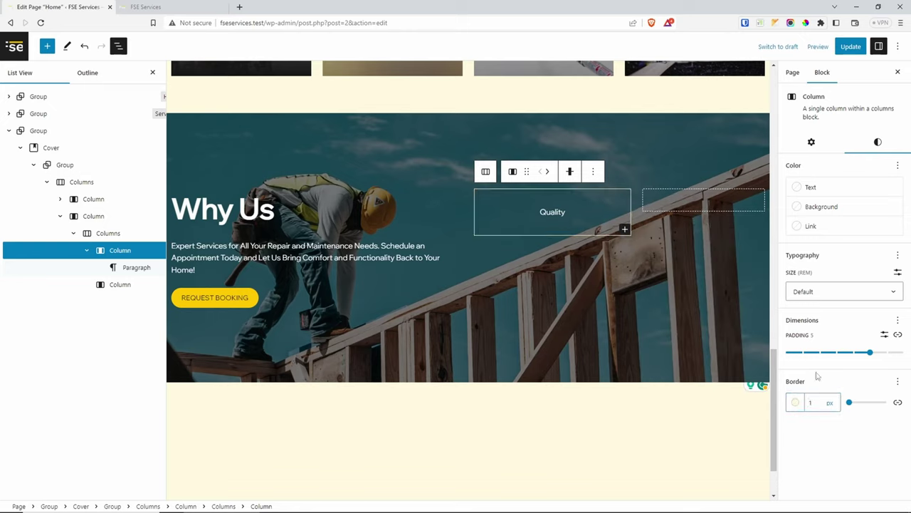
pyautogui.click(554, 209)
pyautogui.hotkey('ctrl', 's')
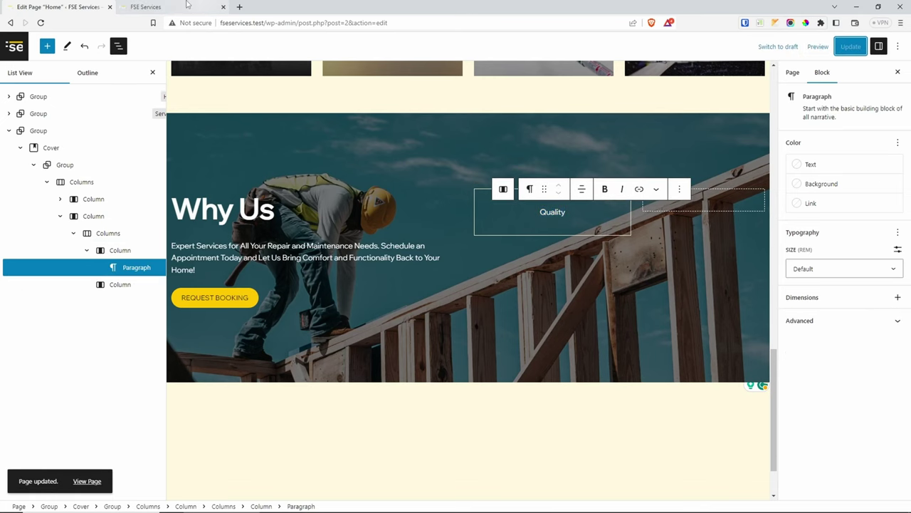
pyautogui.click(187, 6)
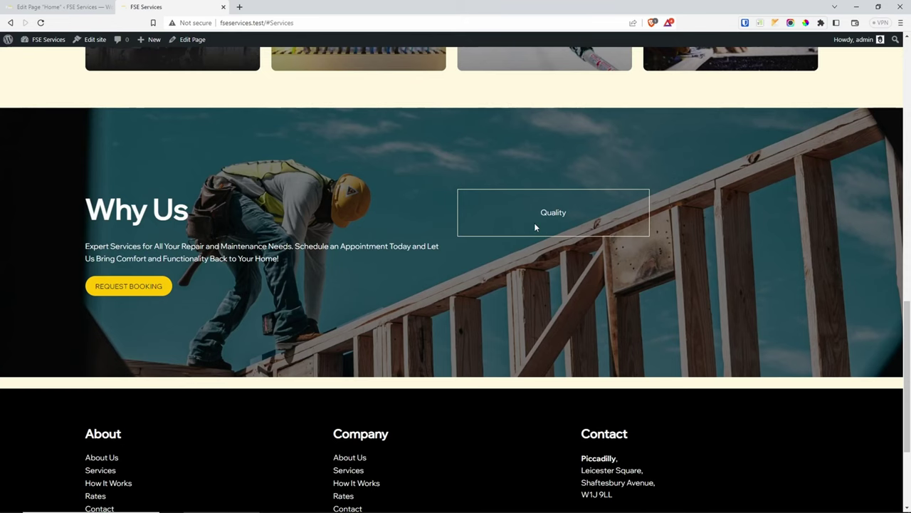
pyautogui.click(64, 6)
# Step: Add the CSS class why-us-col to the Quality column and update the page
pyautogui.click(598, 224)
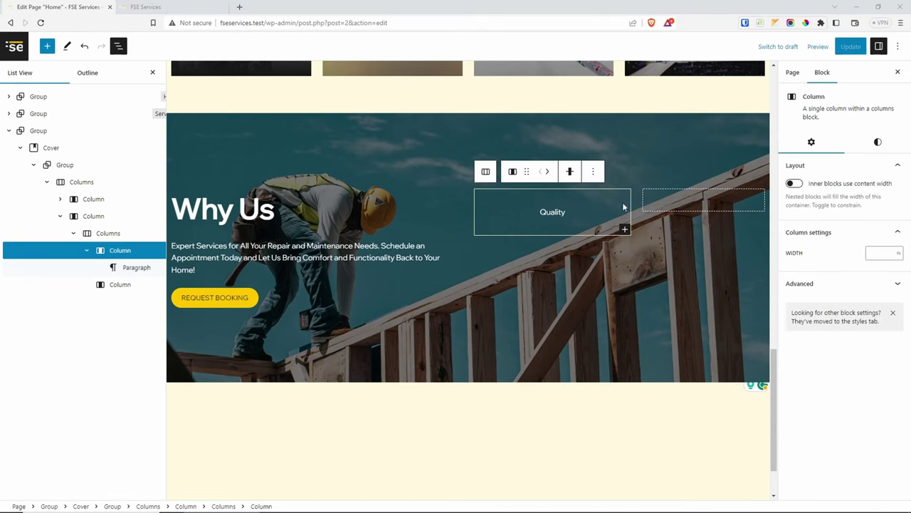
pyautogui.click(799, 284)
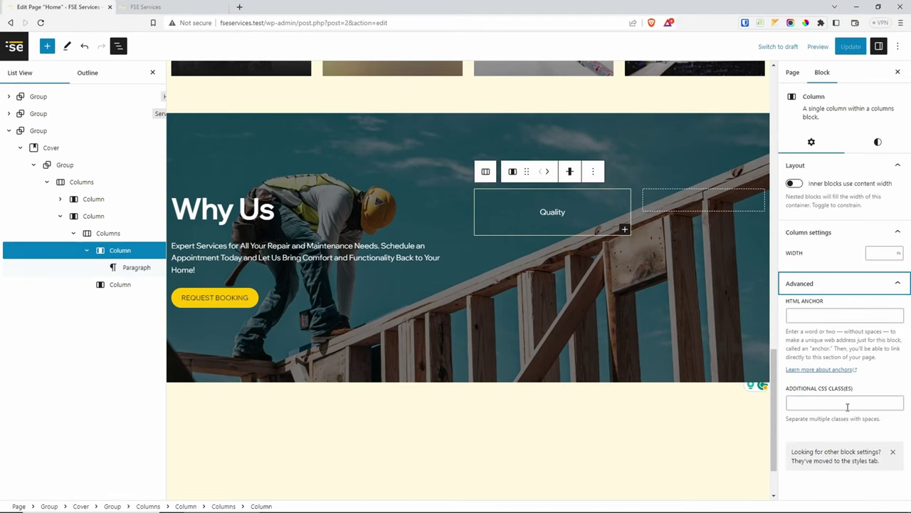
pyautogui.click(830, 403)
pyautogui.write('why-us-col')
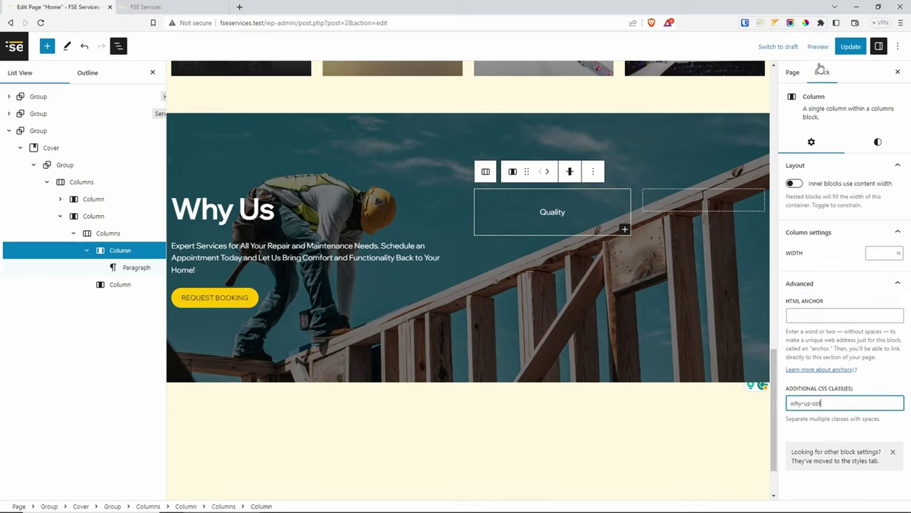
pyautogui.click(850, 46)
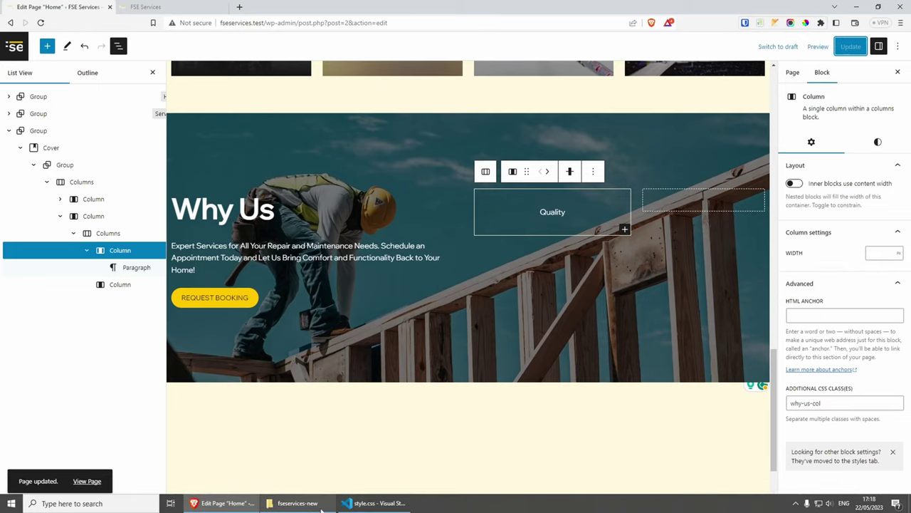
# Step: Start a new .why-us-col rule in style.css with box-sizing: border-box
pyautogui.click(374, 506)
pyautogui.press('Return')
pyautogui.press('Return')
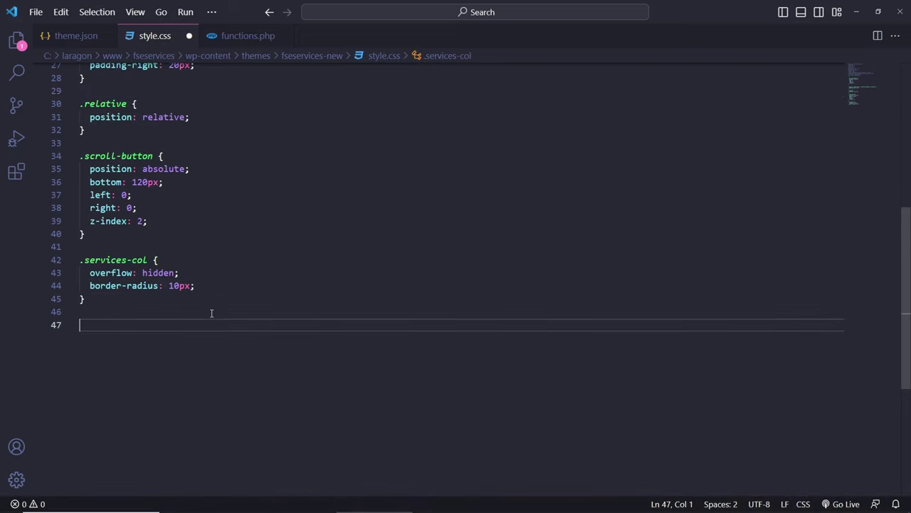
pyautogui.write('.why-us-col {')
pyautogui.press('Return')
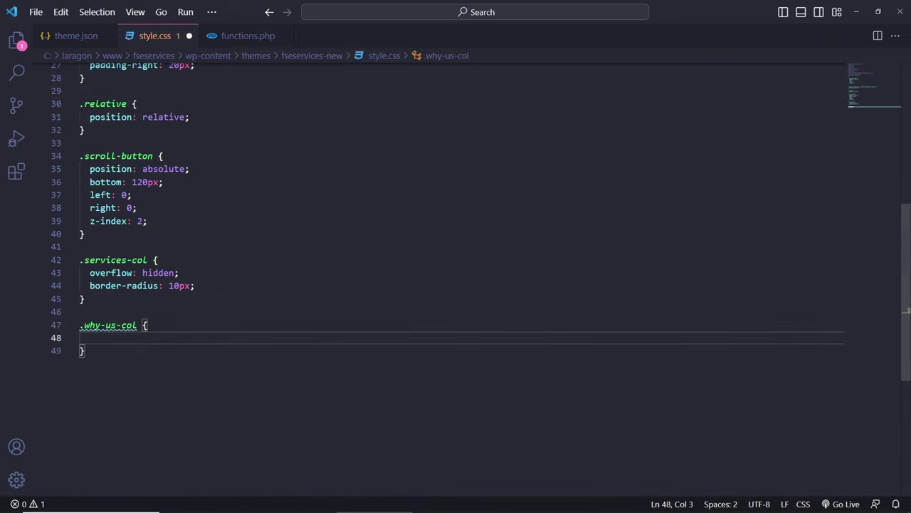
pyautogui.scroll(-3, 144, 210)
pyautogui.write('box-')
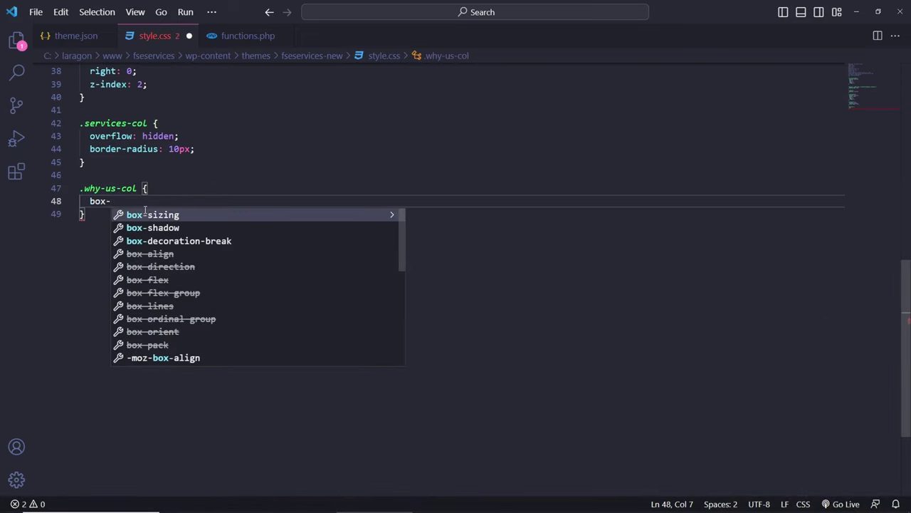
pyautogui.press('Return')
pyautogui.write('bo;')
pyautogui.press('Return')
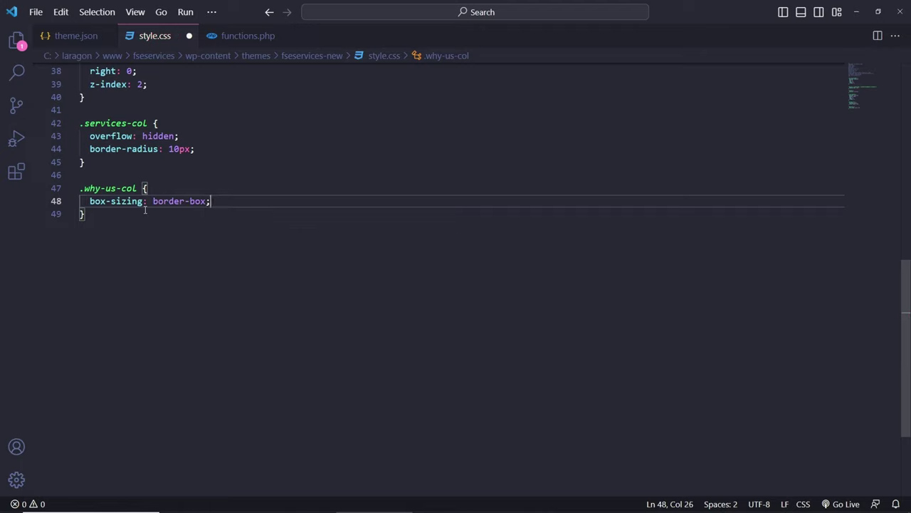
# Step: Give .why-us-col a background-color of rgba(255, 253, 246, 0.1)
pyautogui.press('Return')
pyautogui.write('back')
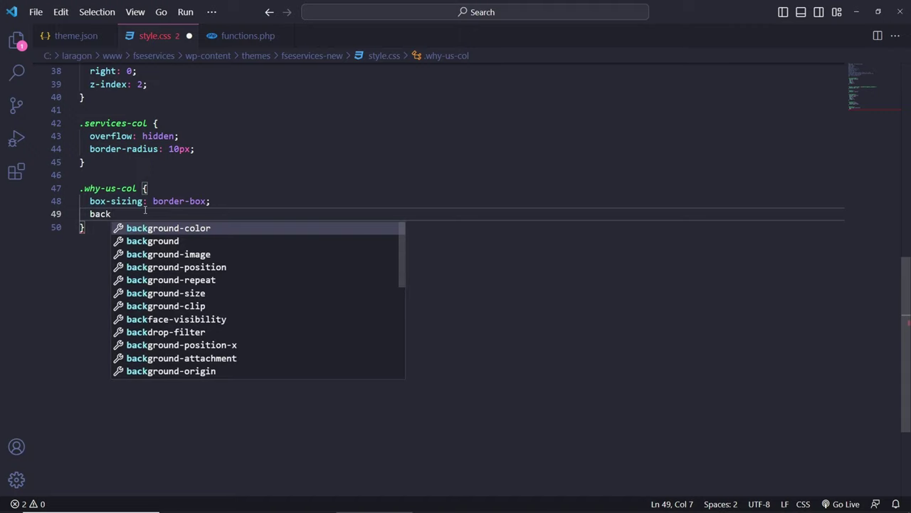
pyautogui.press('Return')
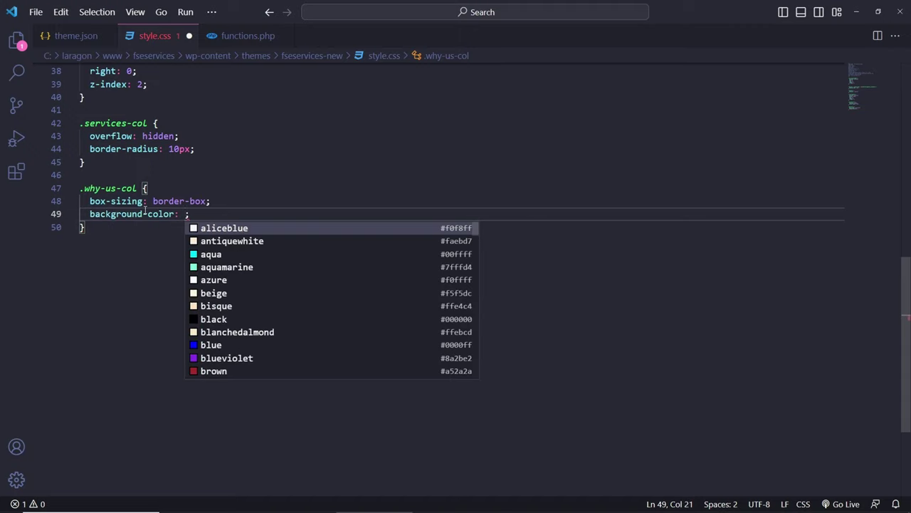
pyautogui.write('rg')
pyautogui.press('Down')
pyautogui.press('Return')
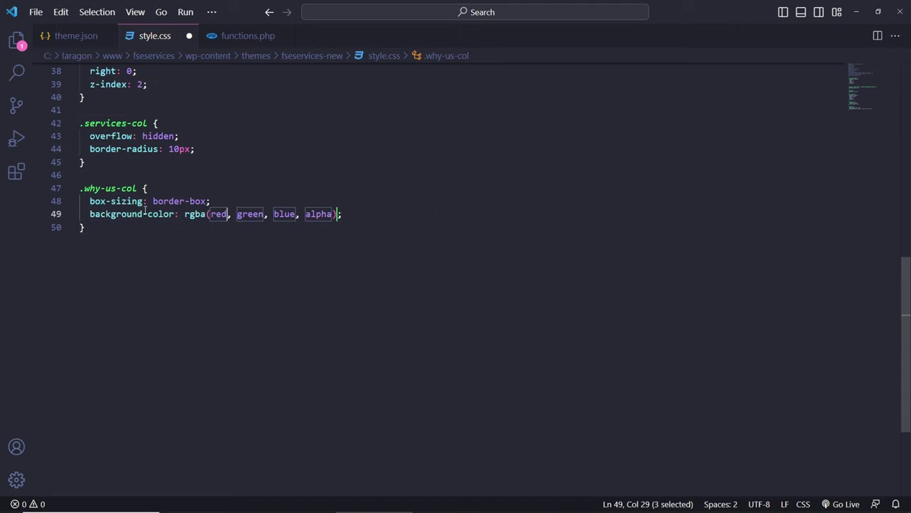
pyautogui.write('255')
pyautogui.press('Tab')
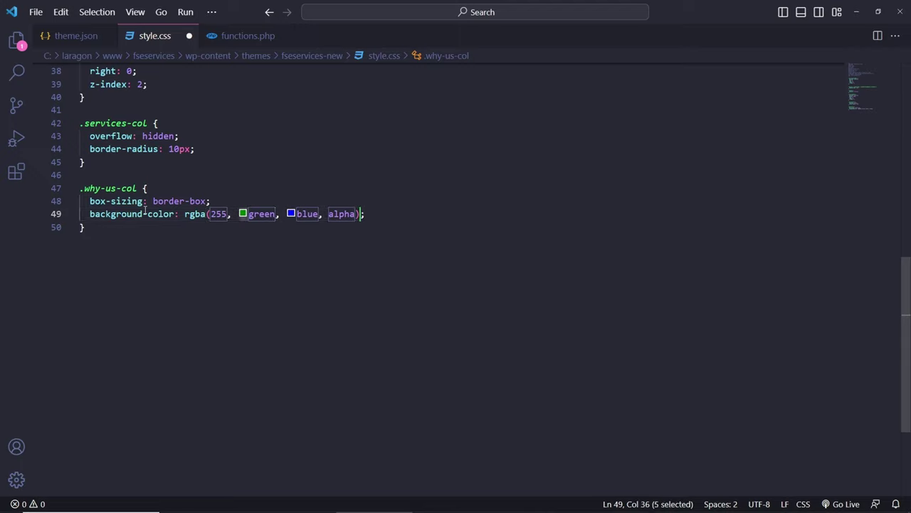
pyautogui.write('253')
pyautogui.press('Tab')
pyautogui.write('246')
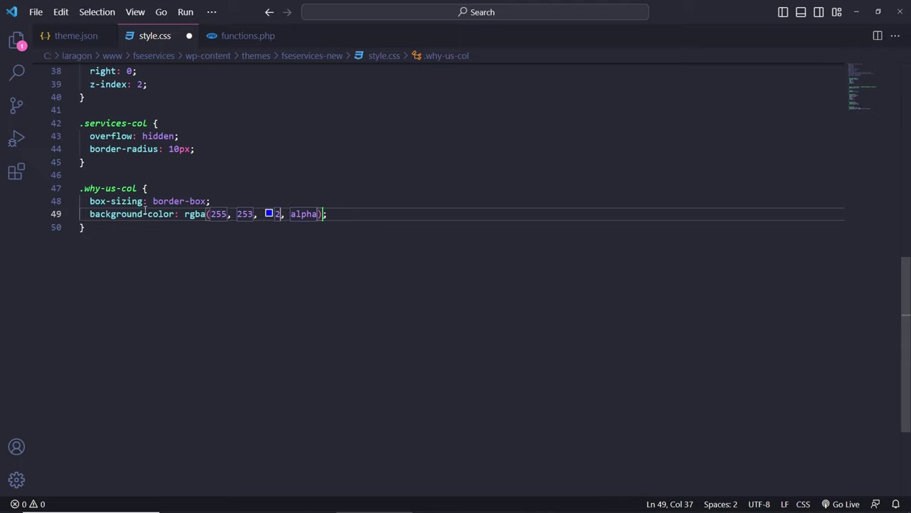
pyautogui.press('Tab')
pyautogui.write('0')
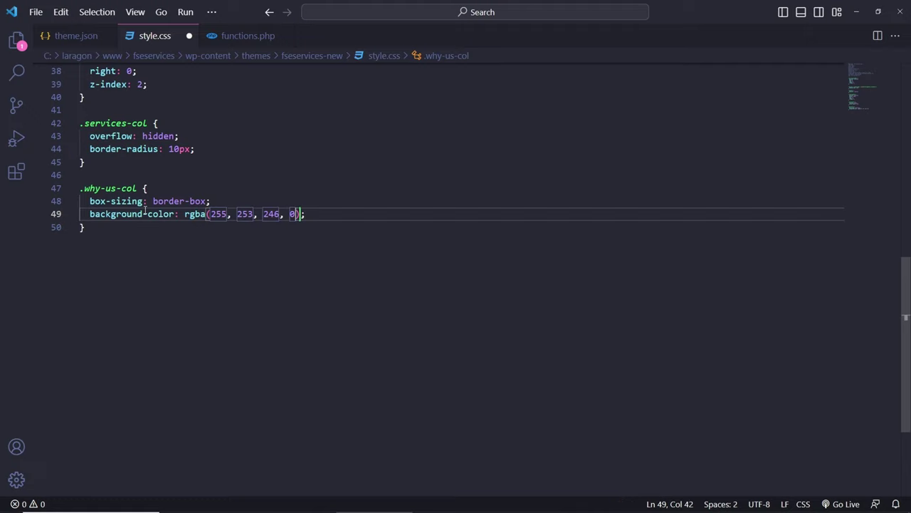
pyautogui.write('.1')
pyautogui.click(329, 214)
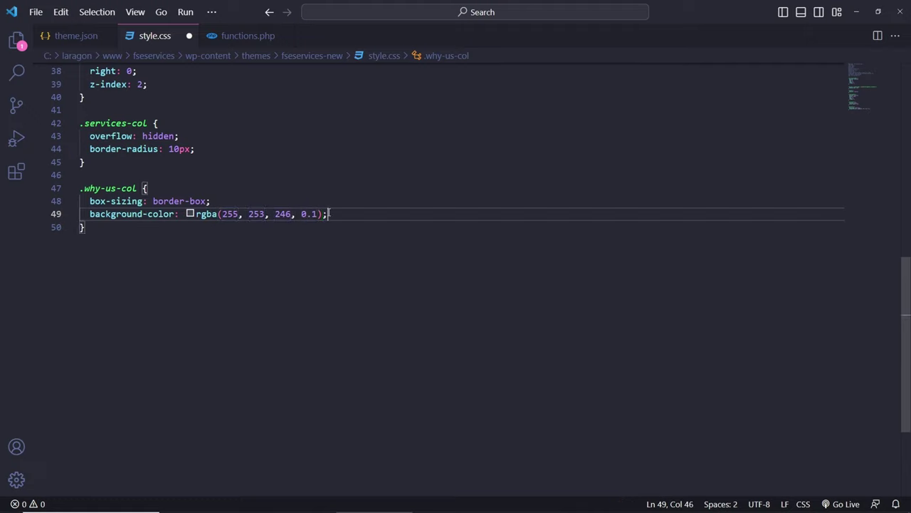
# Step: Add backdrop-filter: blur(1.5px) to the .why-us-col rule
pyautogui.press('Return')
pyautogui.write('back')
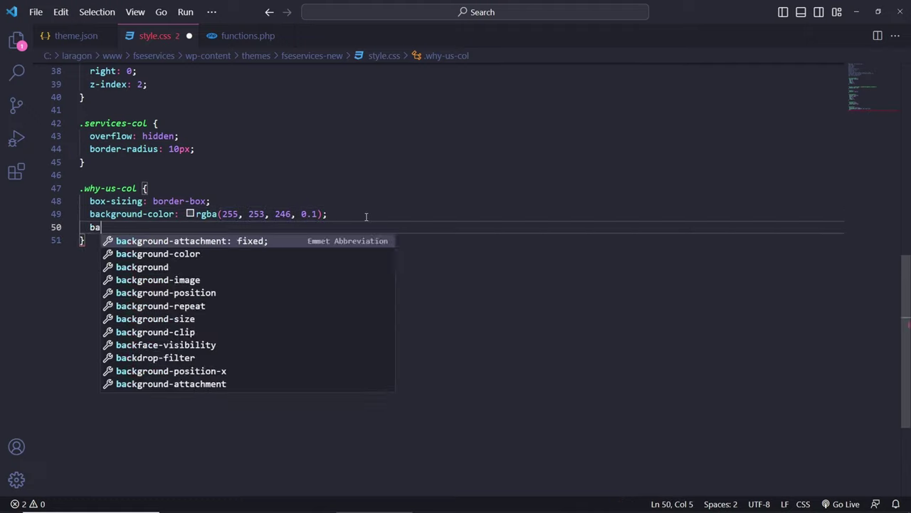
pyautogui.press('Down')
pyautogui.press('Down')
pyautogui.press('Down')
pyautogui.press('Down')
pyautogui.press('Down')
pyautogui.press('Down')
pyautogui.press('Down')
pyautogui.press('Down')
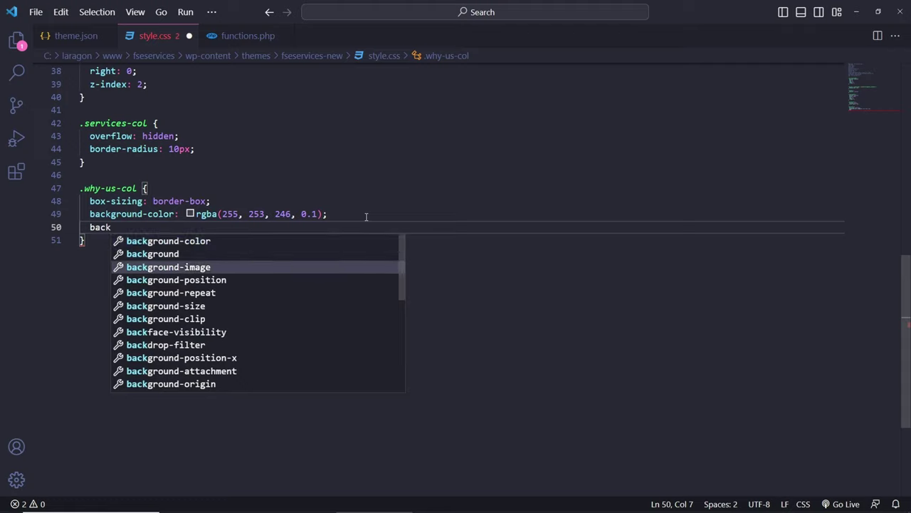
pyautogui.press('Return')
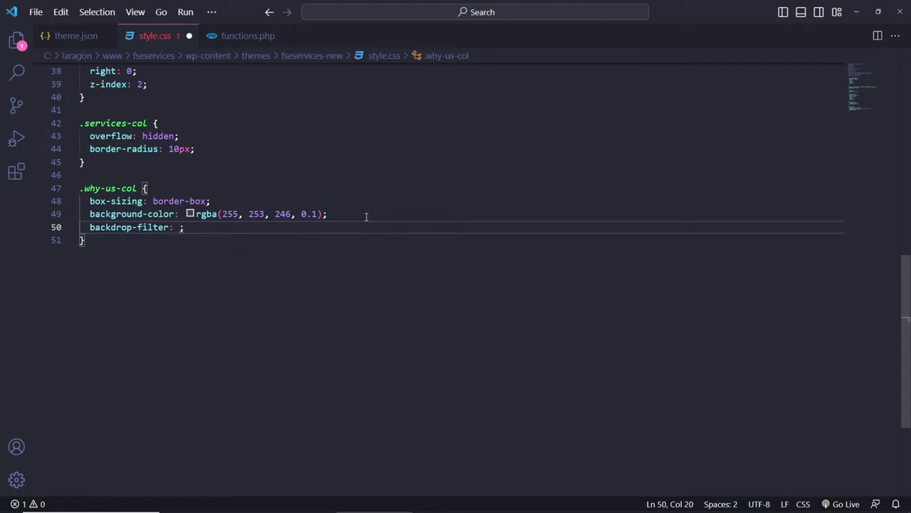
pyautogui.write('blur(1.')
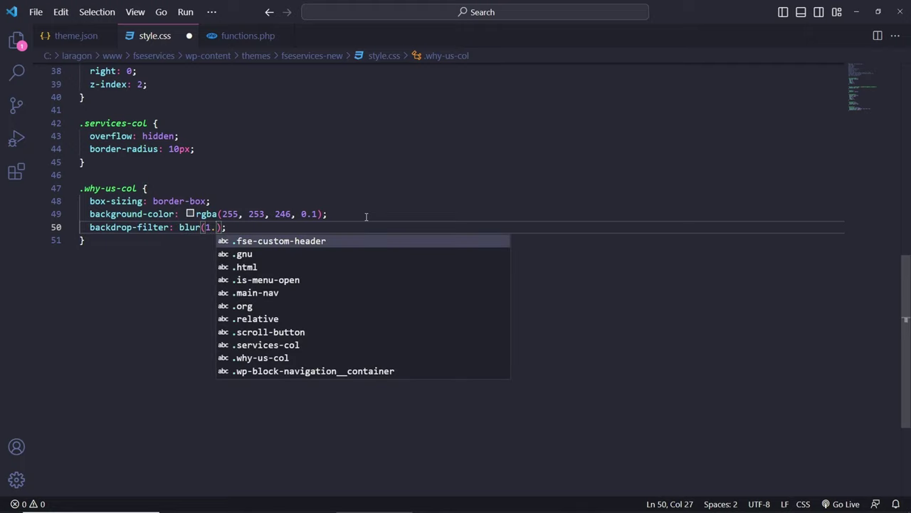
pyautogui.write('5px')
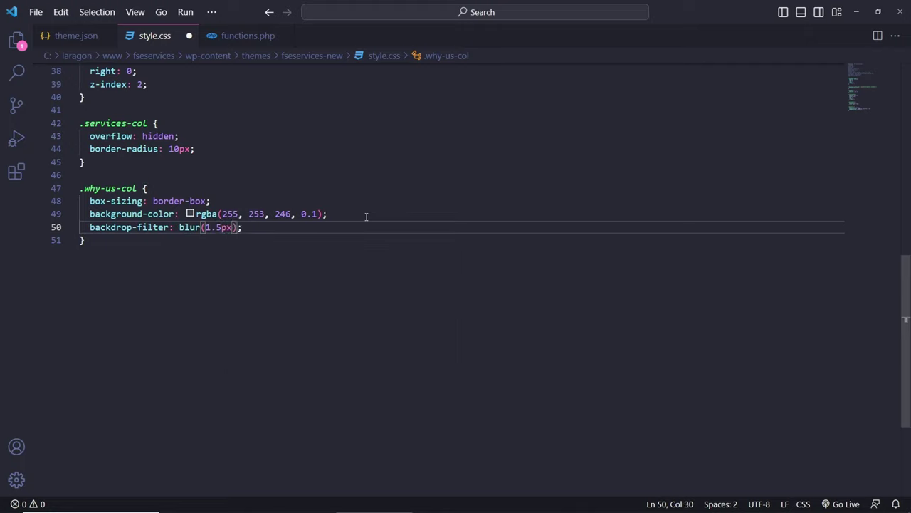
pyautogui.press('End')
# Step: Add border-radius: 10px to .why-us-col and save style.css
pyautogui.press('Return')
pyautogui.write('bo')
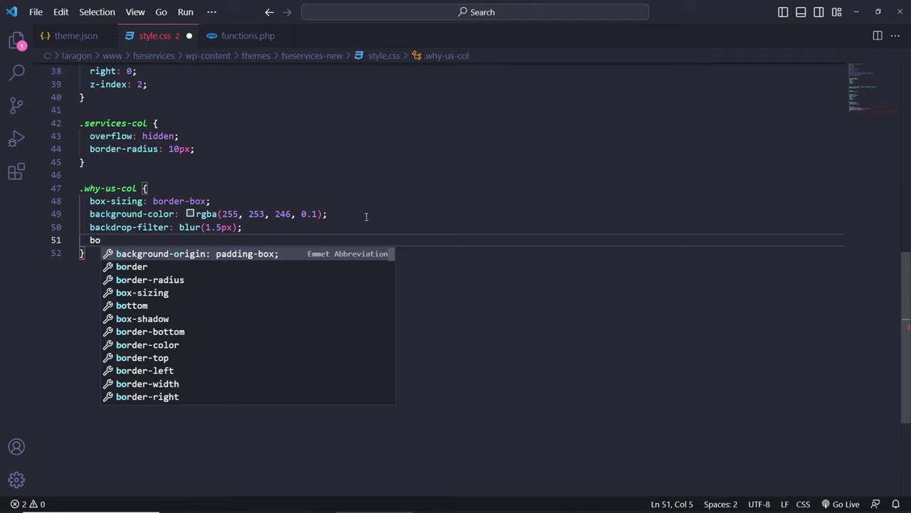
pyautogui.press('Down')
pyautogui.press('Down')
pyautogui.press('Return')
pyautogui.write('10px;')
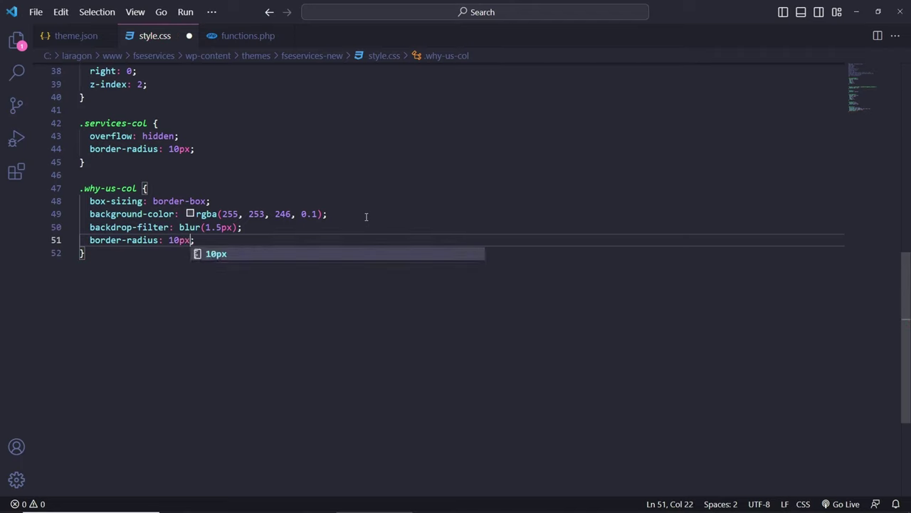
pyautogui.hotkey('ctrl', 's')
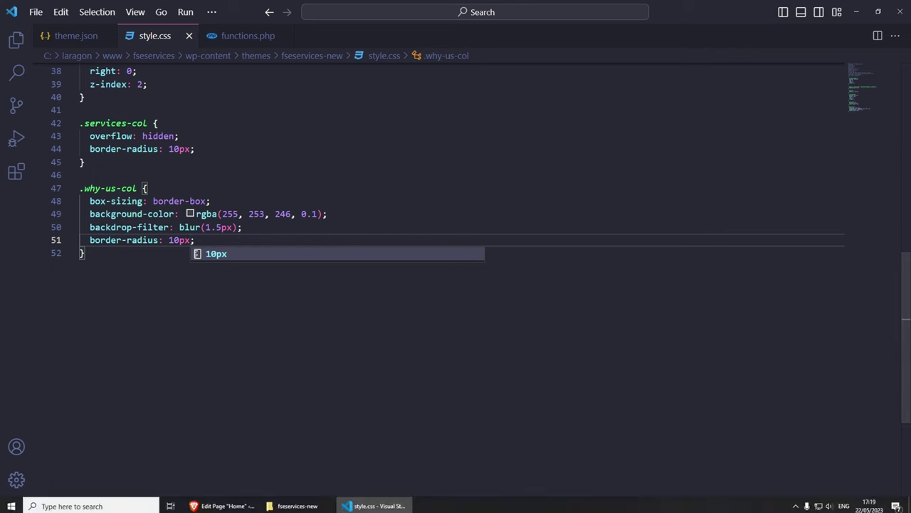
pyautogui.click(221, 504)
# Step: Reload the live site to check the rounded Quality box, then return to the editor
pyautogui.click(165, 6)
pyautogui.press('F5')
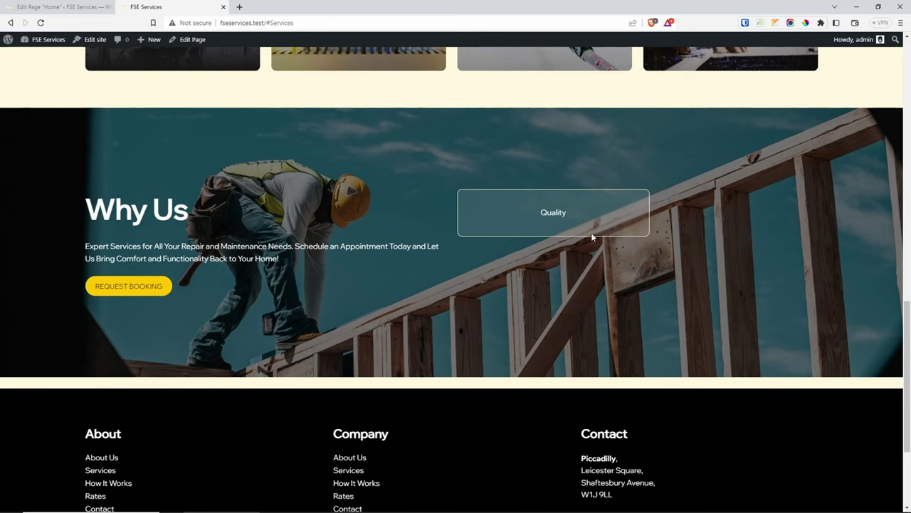
pyautogui.click(60, 7)
# Step: Set the Quality paragraph's typography size to Medium and save the page
pyautogui.doubleClick(555, 219)
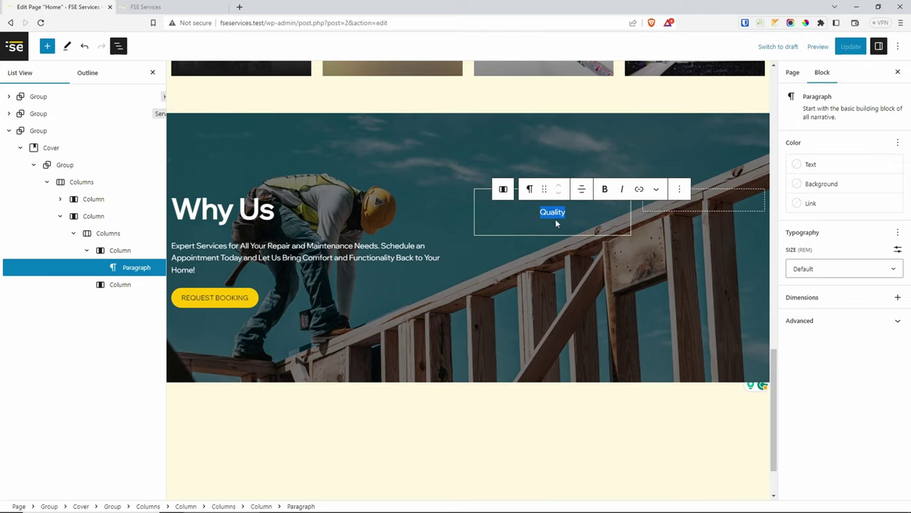
pyautogui.click(833, 269)
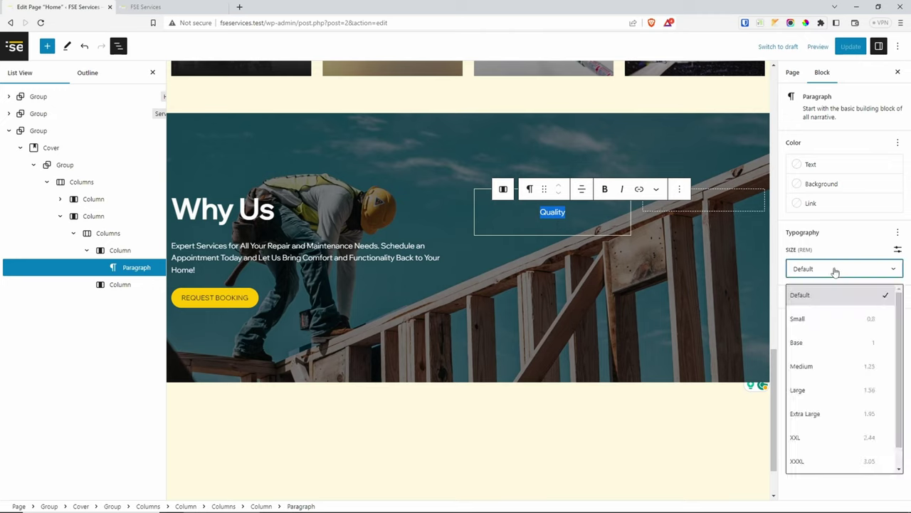
pyautogui.click(823, 364)
pyautogui.hotkey('ctrl', 's')
pyautogui.click(114, 252)
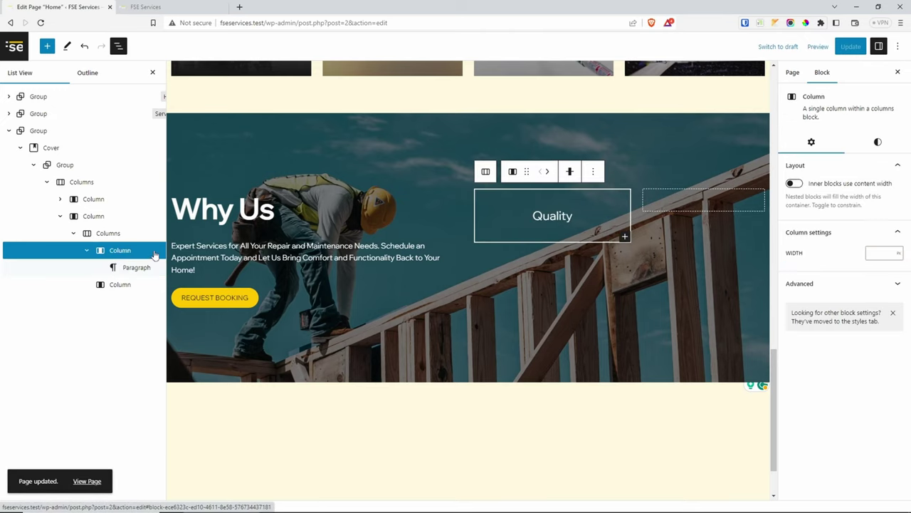
pyautogui.click(88, 251)
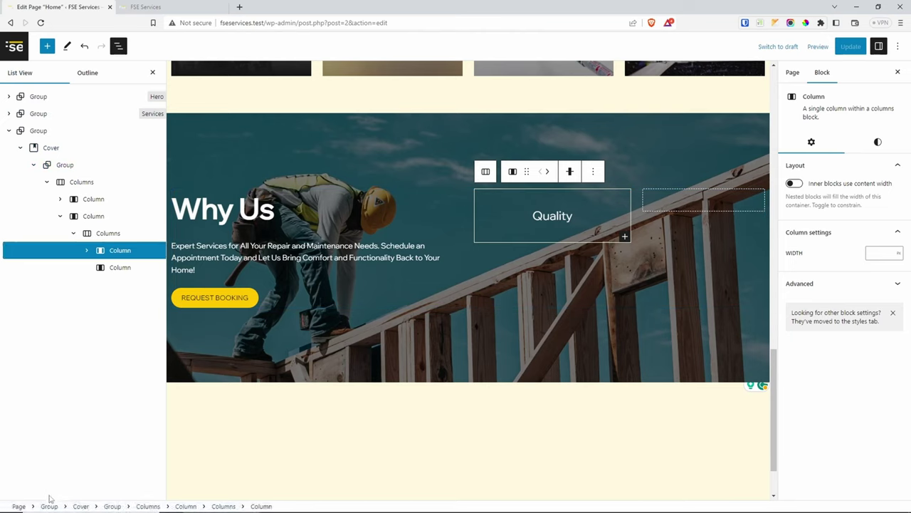
# Step: Duplicate the Quality column in the Why Us section
pyautogui.rightClick(123, 251)
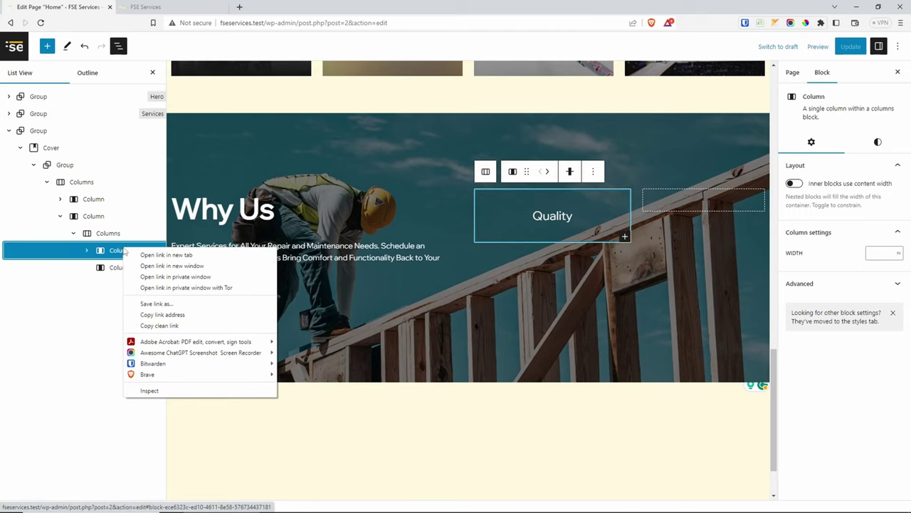
pyautogui.click(88, 314)
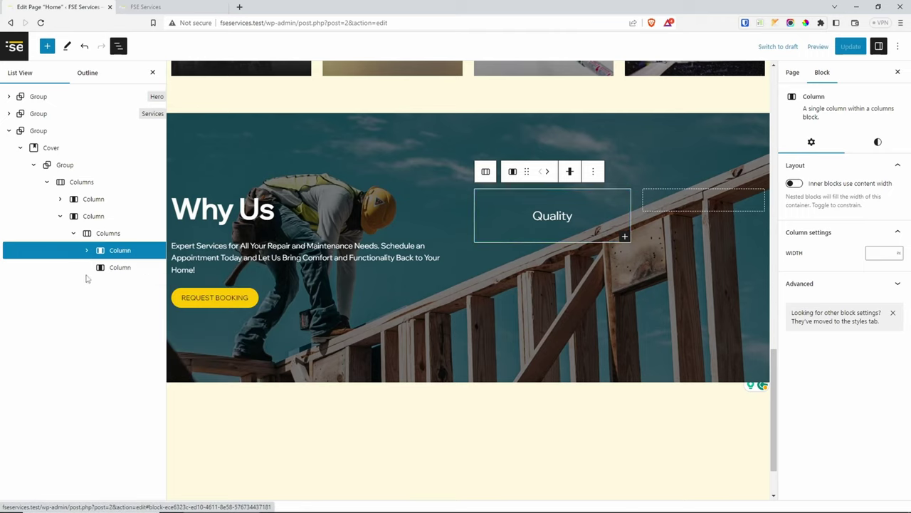
pyautogui.click(593, 172)
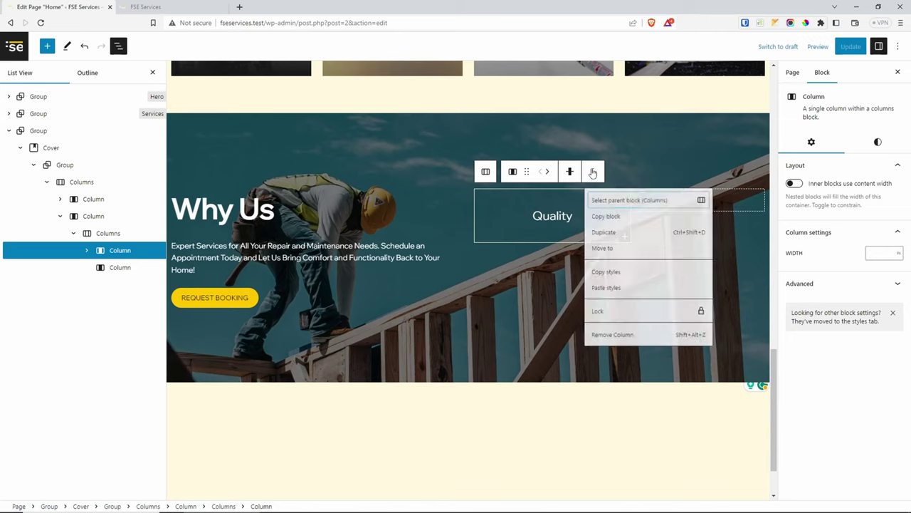
pyautogui.click(624, 237)
# Step: Remove the empty third column, update the page, and view the live site
pyautogui.click(120, 284)
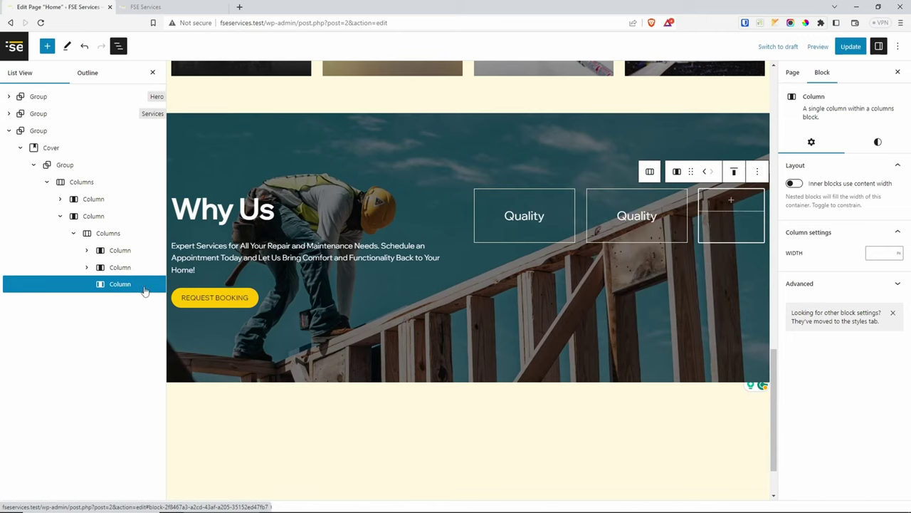
pyautogui.click(757, 172)
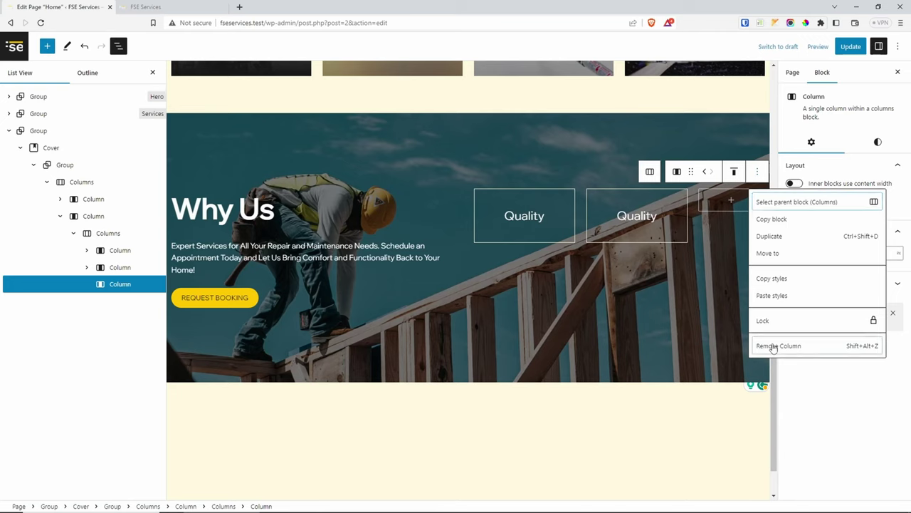
pyautogui.click(764, 344)
pyautogui.click(850, 47)
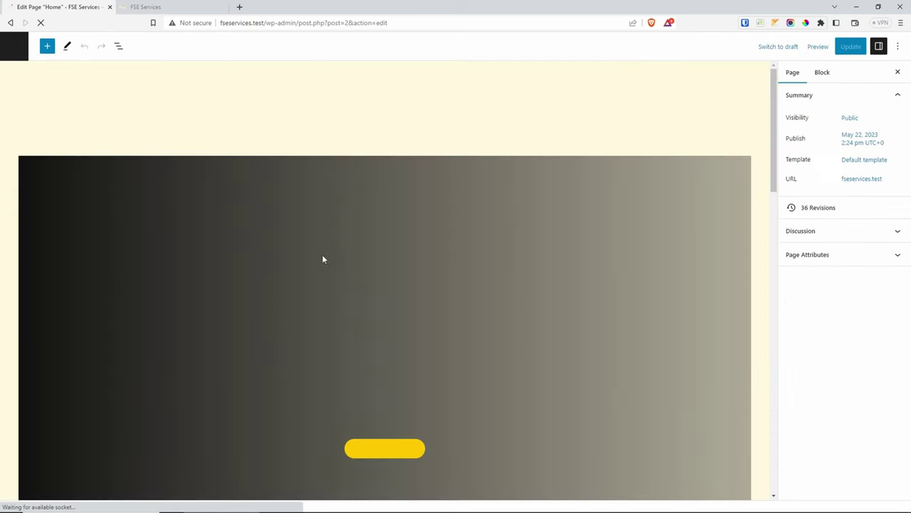
pyautogui.scroll(-3, 471, 383)
pyautogui.scroll(-10, 475, 379)
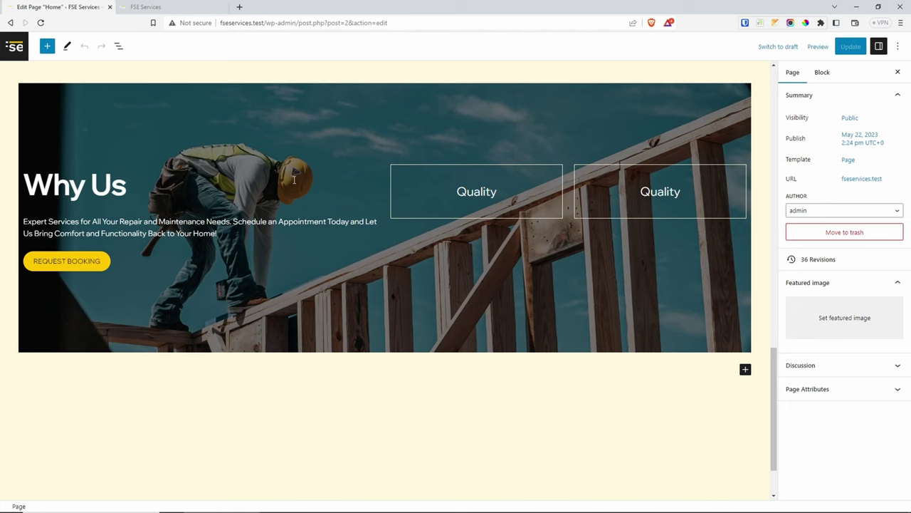
pyautogui.click(146, 9)
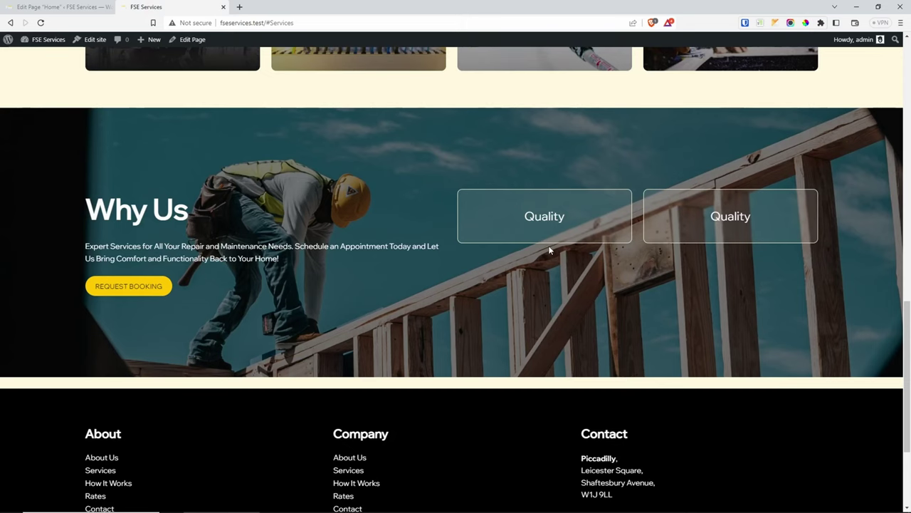
# Step: Rename the second box's label from Quality to Relability
pyautogui.click(72, 7)
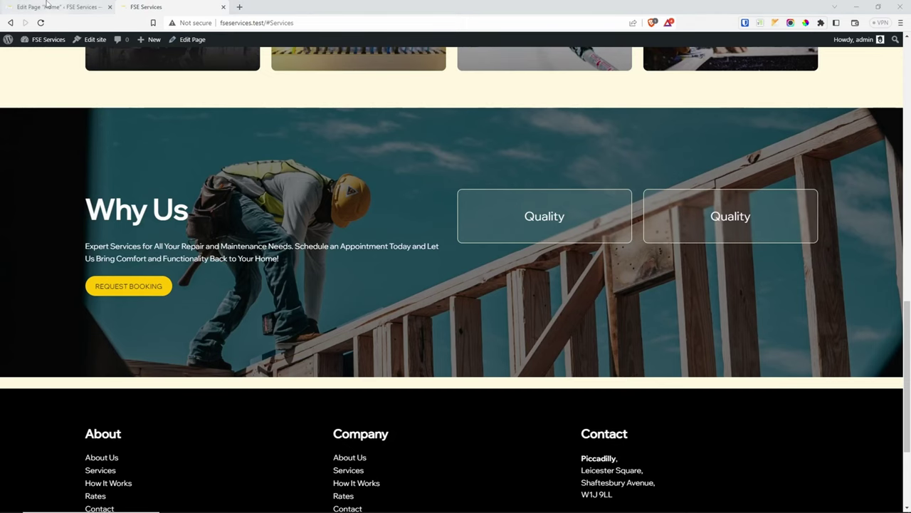
pyautogui.doubleClick(656, 194)
pyautogui.press('BackSpace')
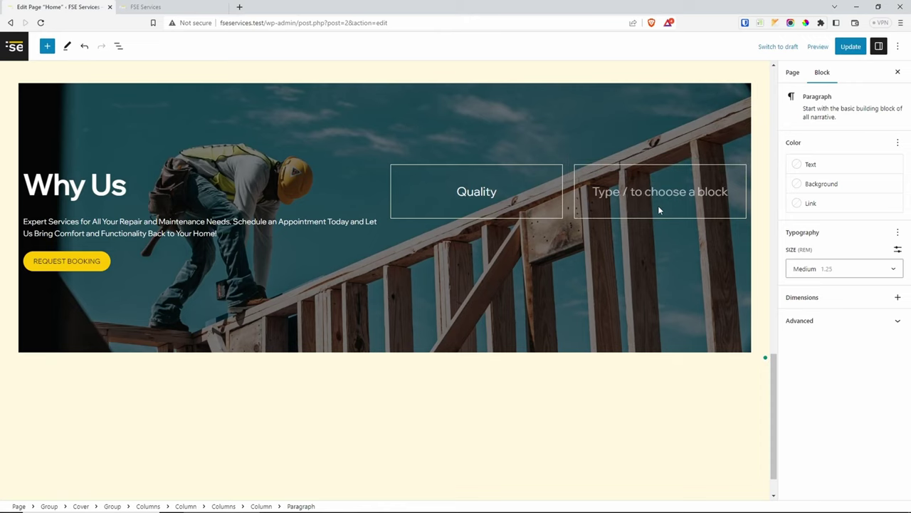
pyautogui.write('Relability')
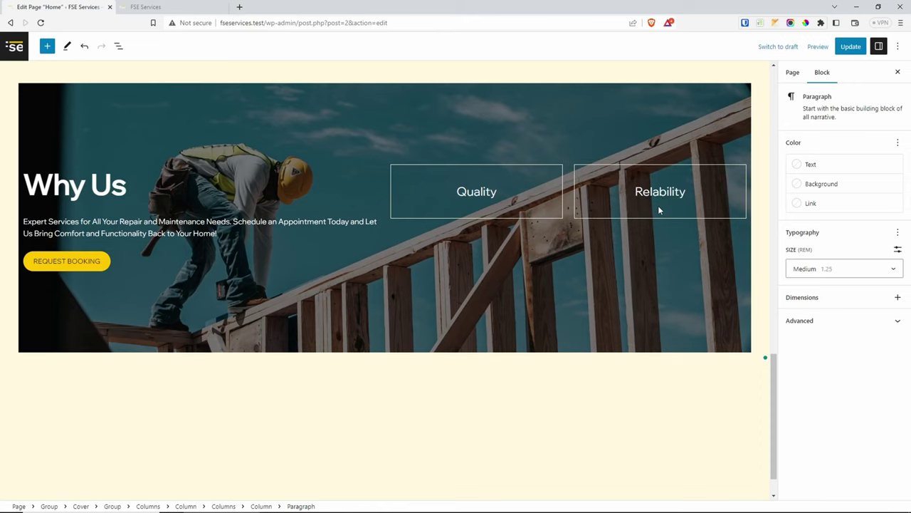
# Step: Duplicate the inner Columns row of boxes from List View
pyautogui.click(118, 46)
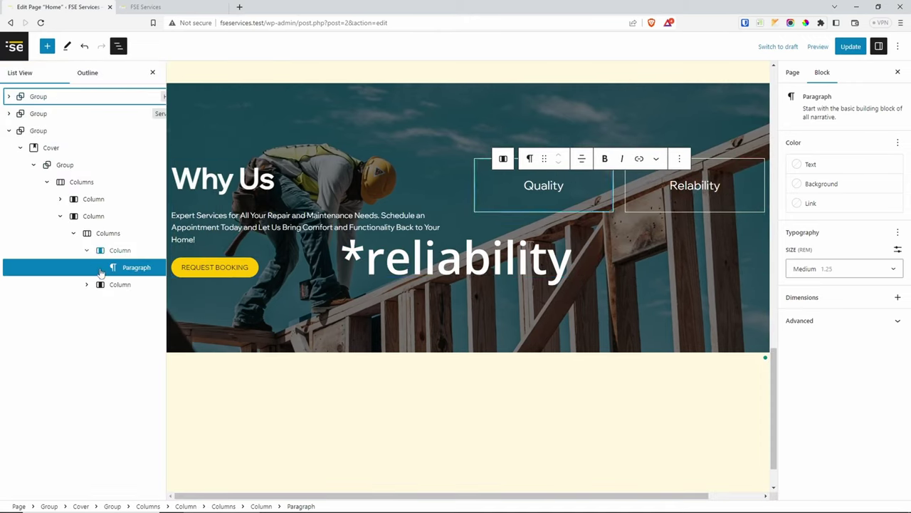
pyautogui.click(72, 233)
pyautogui.click(107, 233)
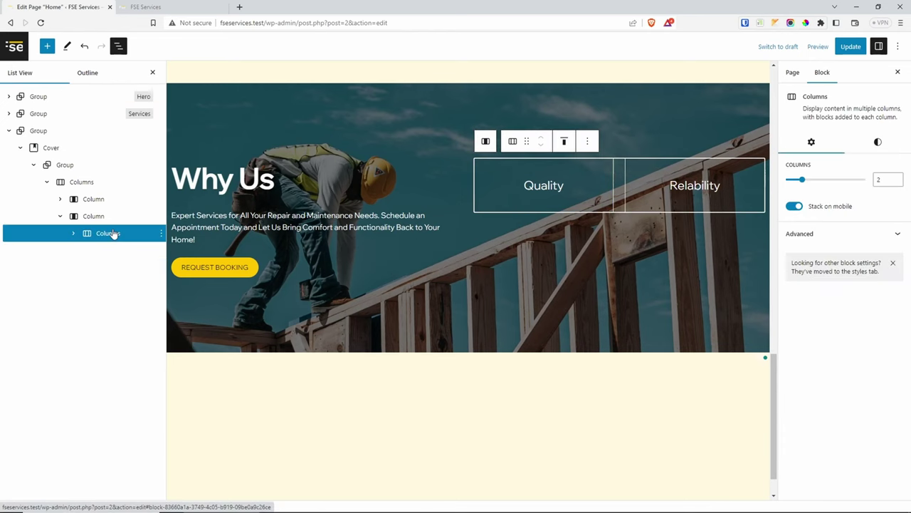
pyautogui.click(161, 233)
pyautogui.click(182, 294)
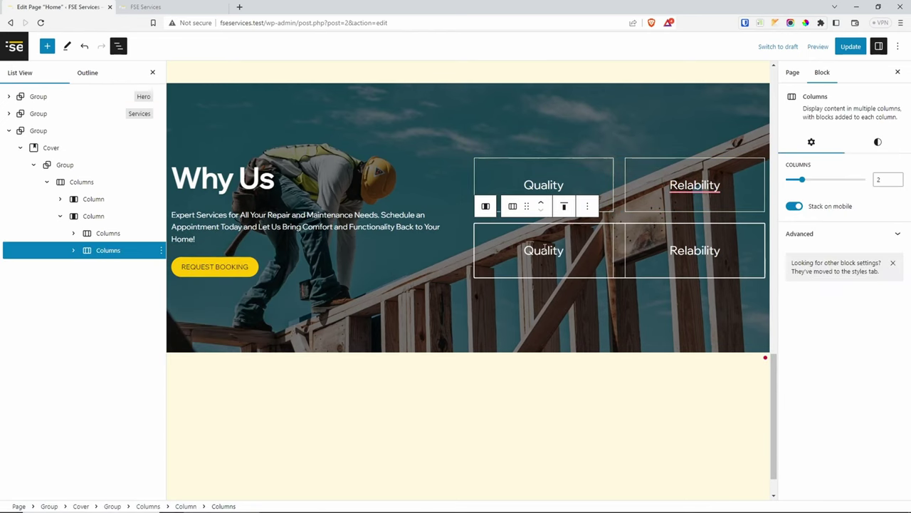
# Step: Relabel the new boxes Efficiency and Pricing, save, and view the live site
pyautogui.click(545, 247)
pyautogui.moveTo(558, 251); pyautogui.dragTo(506, 250)
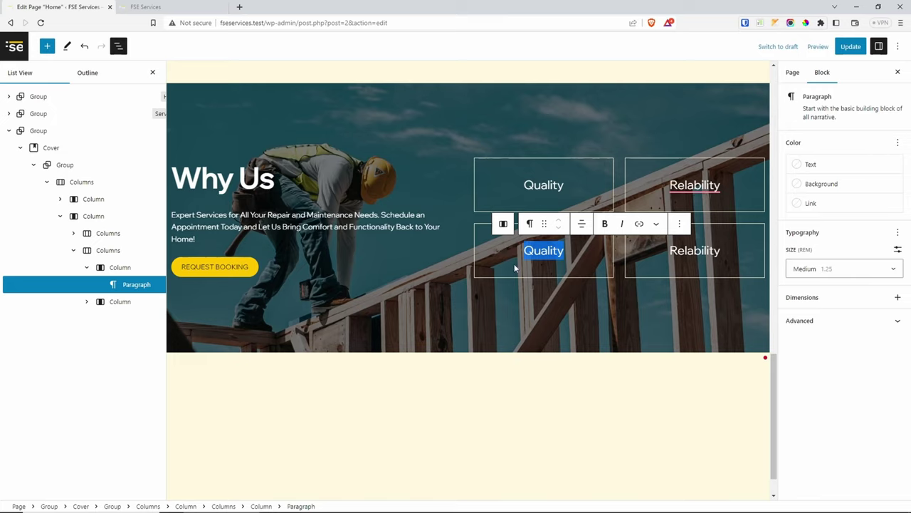
pyautogui.write('Efficiency')
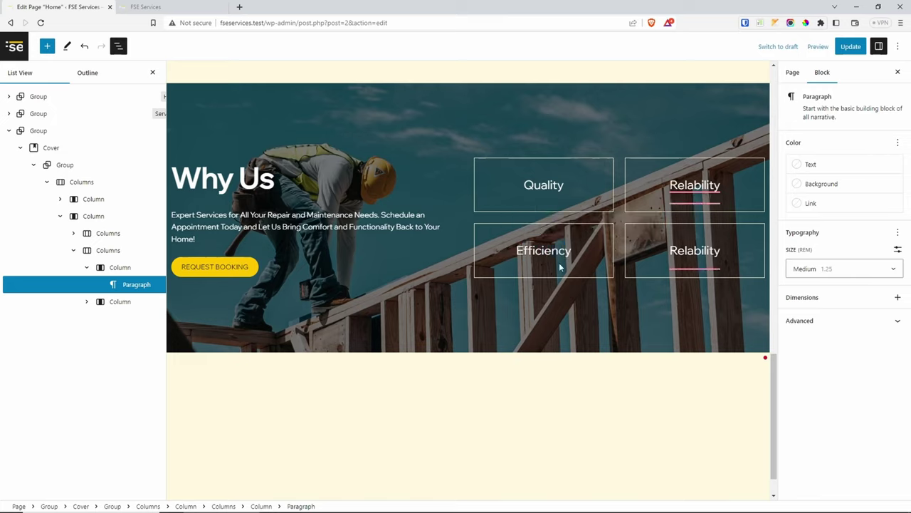
pyautogui.doubleClick(692, 251)
pyautogui.write('Pric')
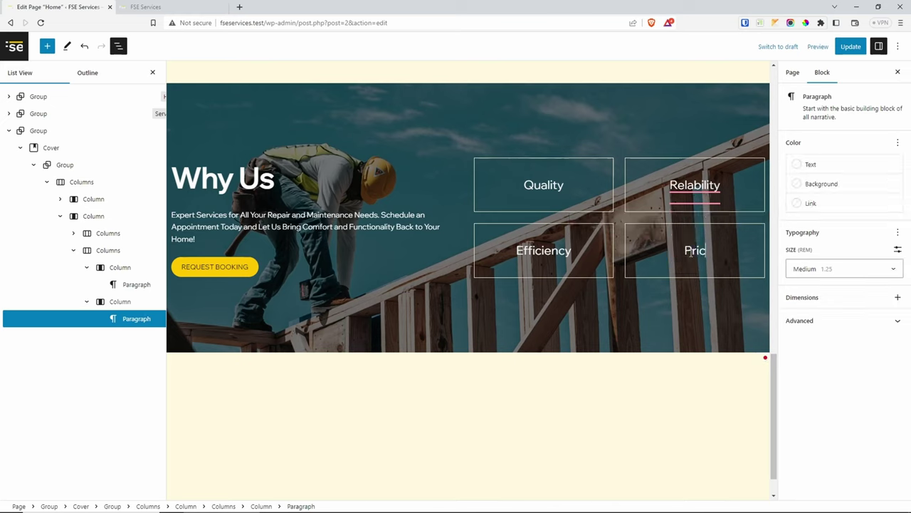
pyautogui.write('ing')
pyautogui.press('BackSpace')
pyautogui.press('BackSpace')
pyautogui.write('ing')
pyautogui.click(851, 46)
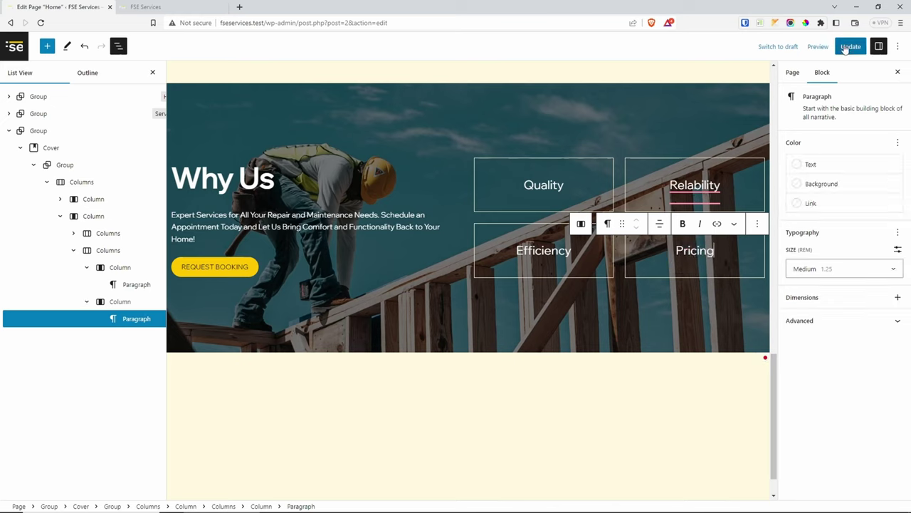
pyautogui.click(226, 7)
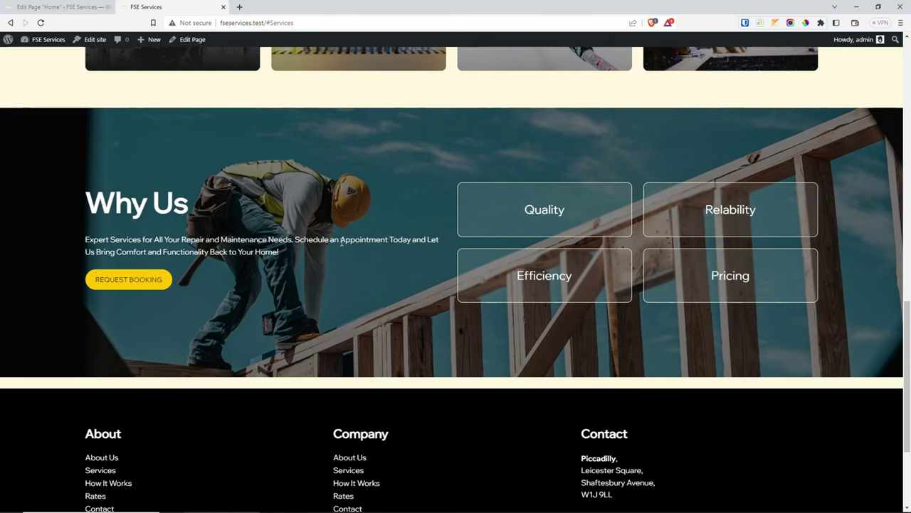
# Step: Enable the Block Spacing control for the Why Us outer Columns block
pyautogui.click(100, 7)
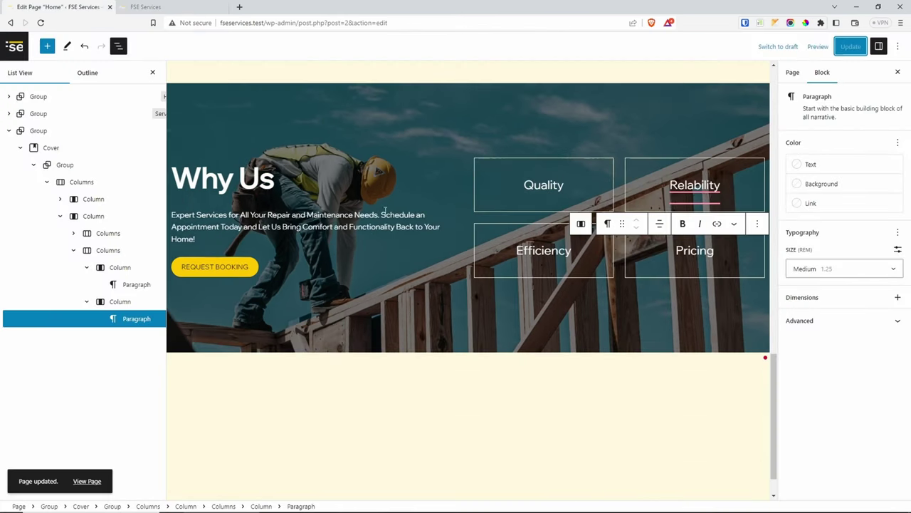
pyautogui.click(81, 183)
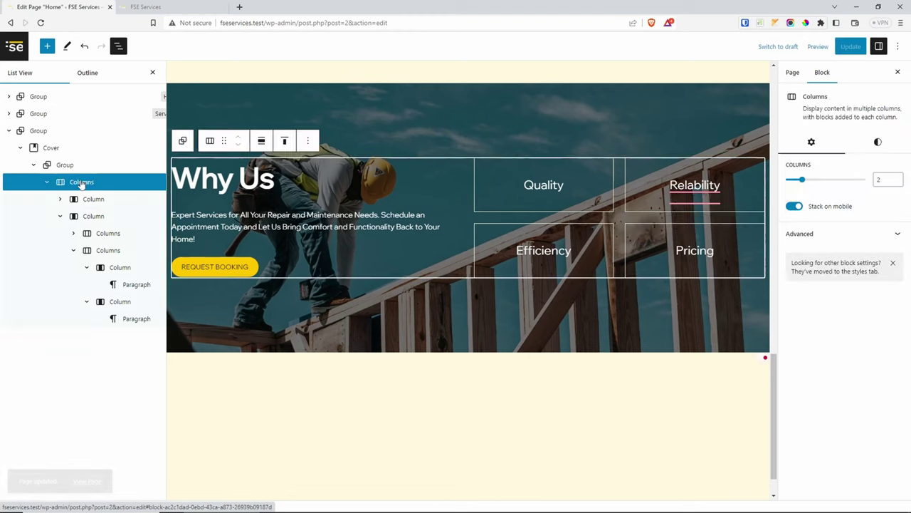
pyautogui.click(878, 141)
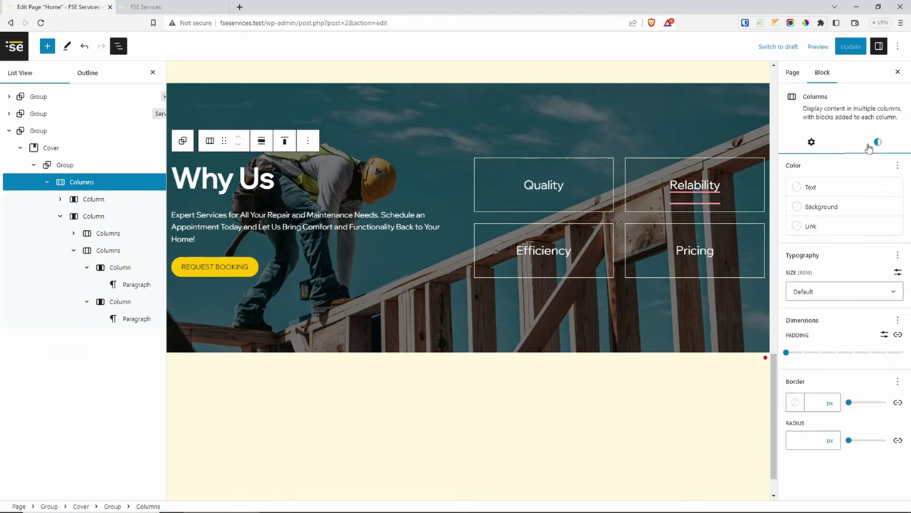
pyautogui.click(898, 319)
pyautogui.click(835, 420)
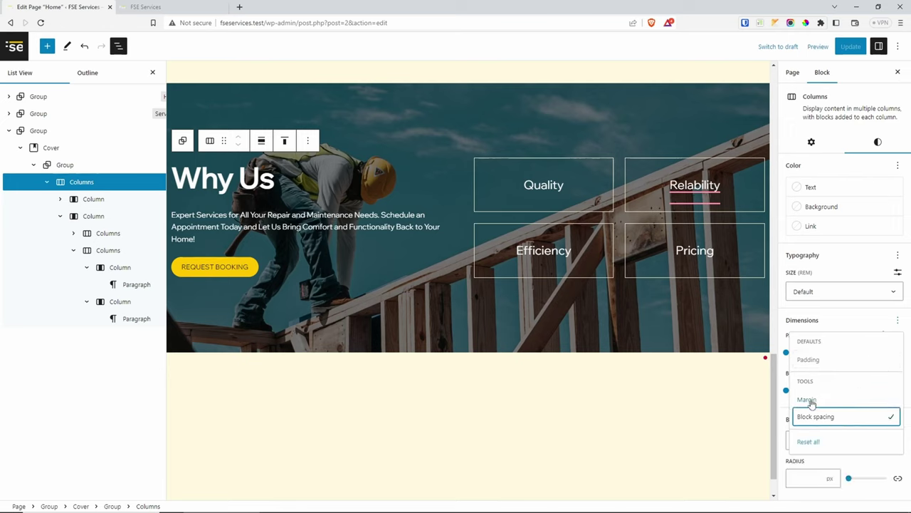
pyautogui.click(844, 324)
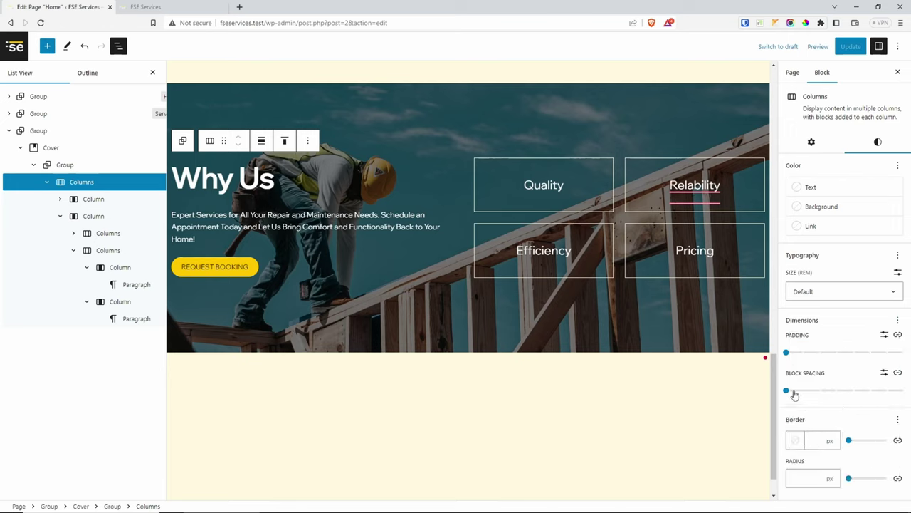
# Step: Set the Columns block spacing to 7, save, and reload the live site
pyautogui.moveTo(800, 392); pyautogui.dragTo(904, 388)
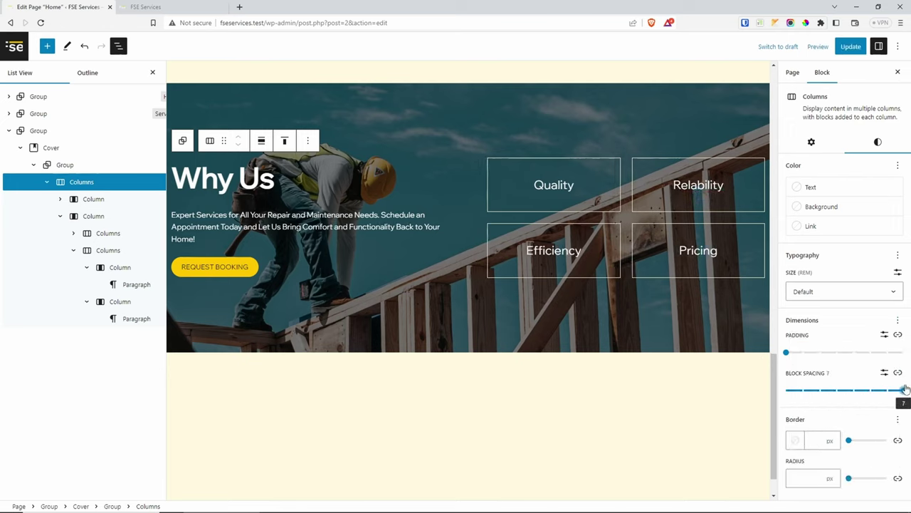
pyautogui.click(840, 47)
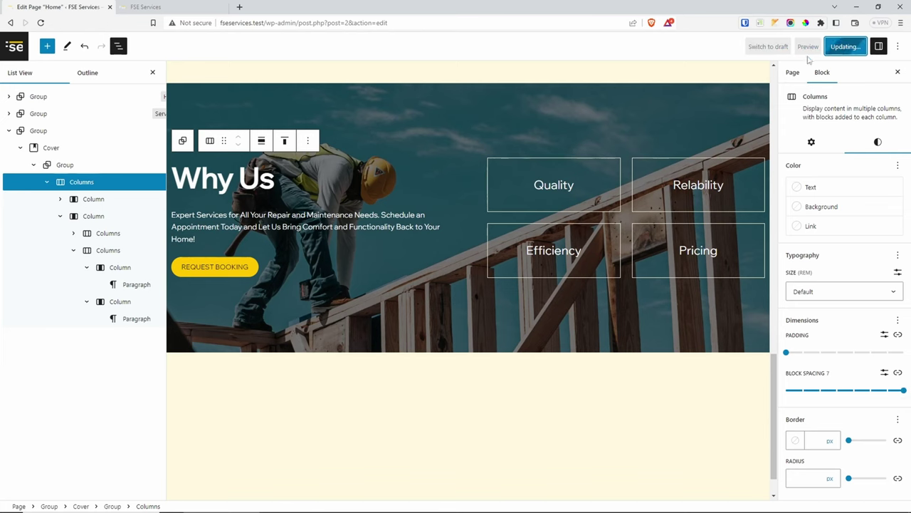
pyautogui.click(206, 7)
pyautogui.press('F5')
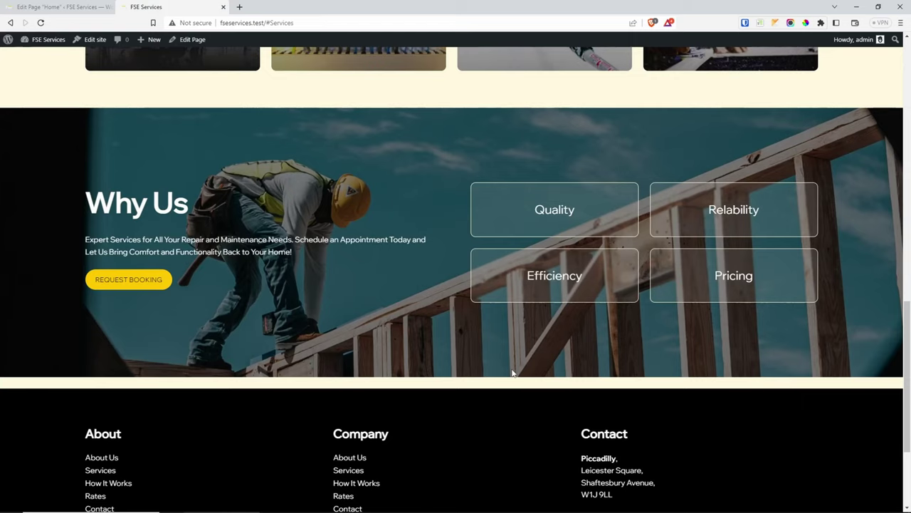
pyautogui.click(877, 7)
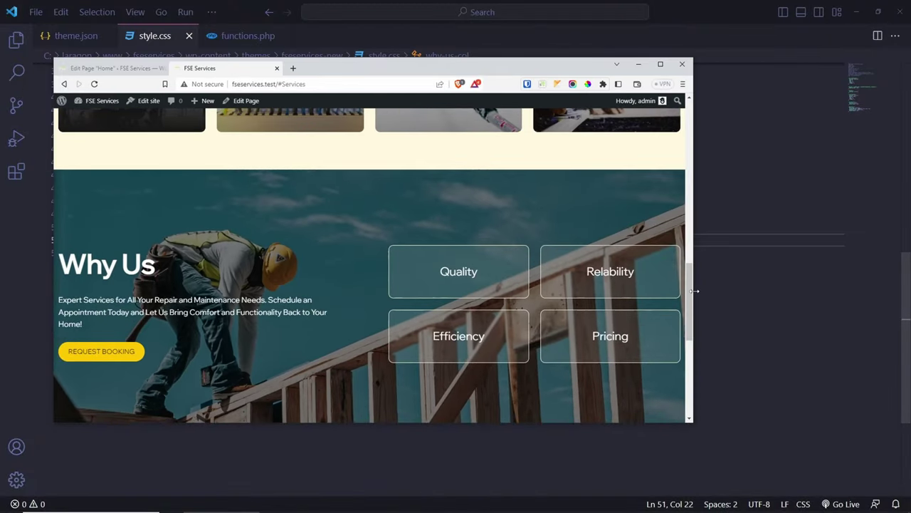
# Step: Narrow the browser window and scroll through the stacked Why Us boxes
pyautogui.moveTo(694, 291); pyautogui.dragTo(454, 283)
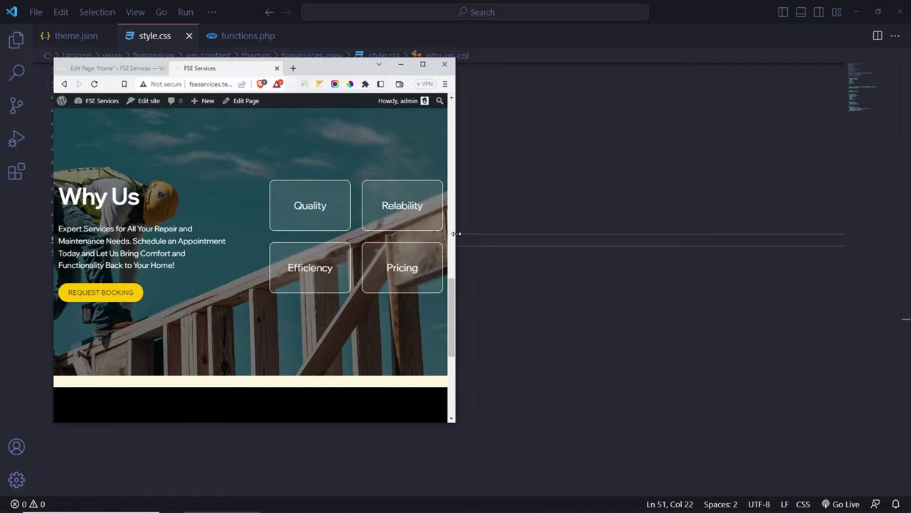
pyautogui.moveTo(456, 234); pyautogui.dragTo(325, 237)
pyautogui.scroll(2, 275, 250)
pyautogui.scroll(-4, 274, 250)
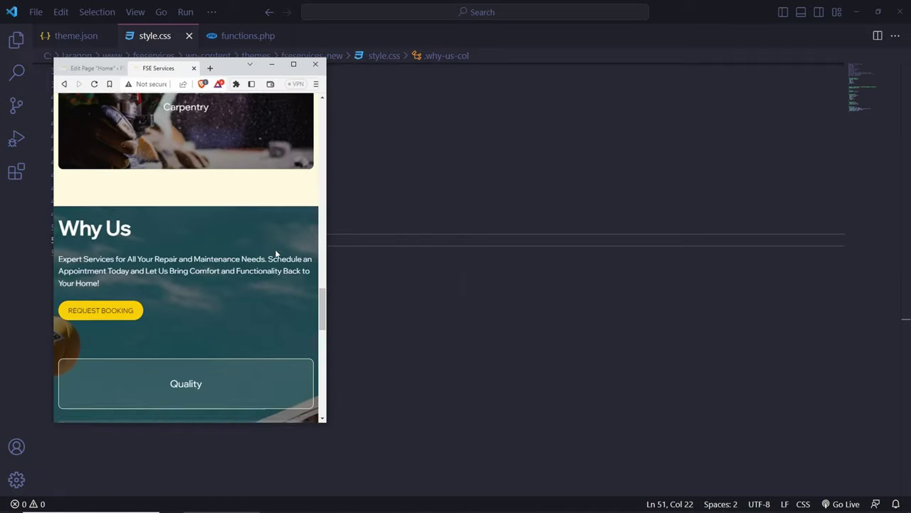
pyautogui.scroll(-3, 276, 251)
pyautogui.scroll(3, 277, 249)
pyautogui.scroll(-3, 277, 245)
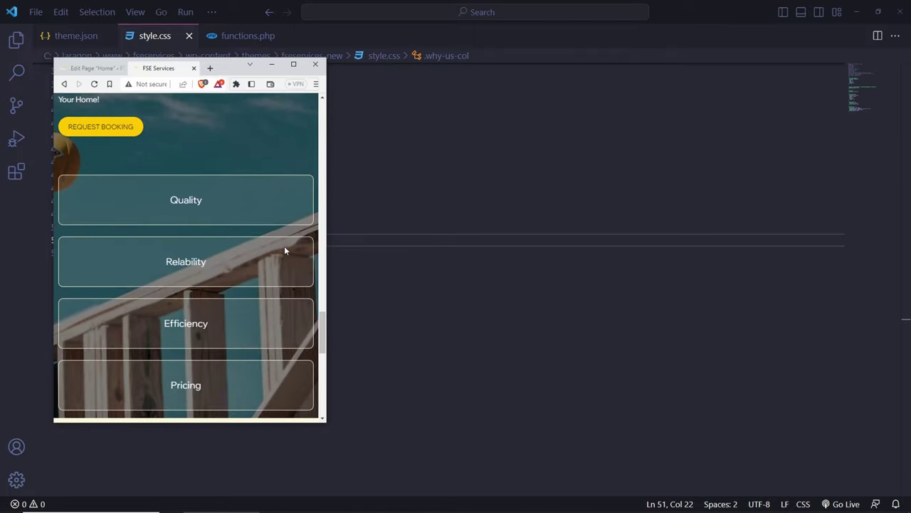
pyautogui.click(224, 204)
pyautogui.doubleClick(188, 212)
pyautogui.scroll(3, 190, 214)
pyautogui.scroll(1, 190, 214)
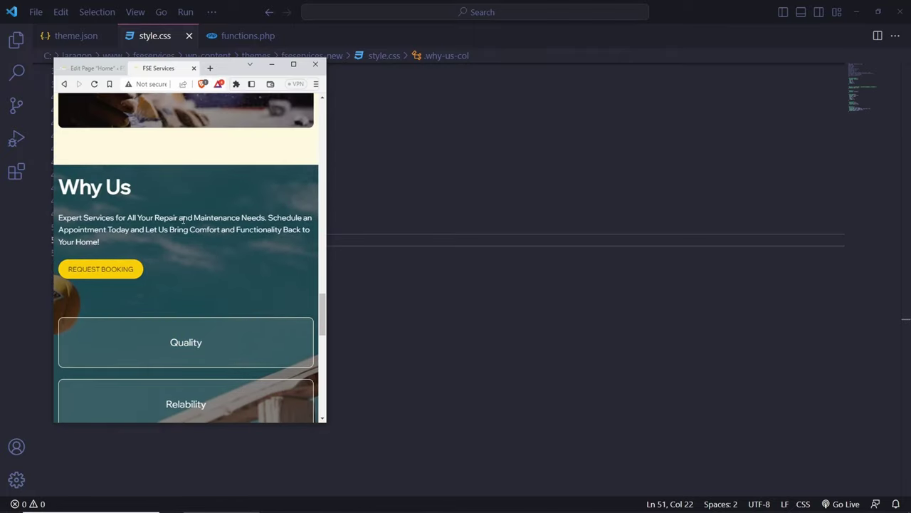
pyautogui.scroll(-3, 228, 284)
pyautogui.scroll(3, 272, 318)
pyautogui.scroll(1, 272, 318)
pyautogui.scroll(-5, 218, 289)
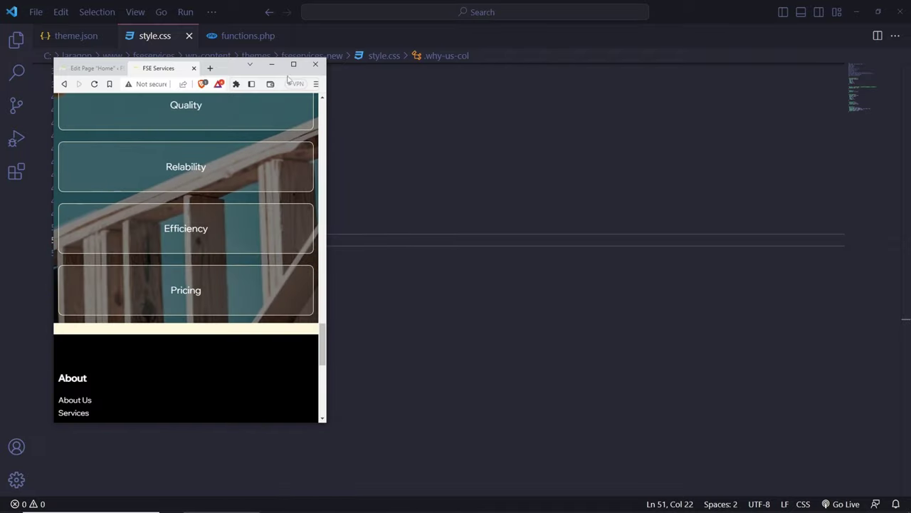
# Step: Maximize the browser window again and return to the Home page editor
pyautogui.click(294, 64)
pyautogui.scroll(5, 359, 285)
pyautogui.scroll(-1, 362, 321)
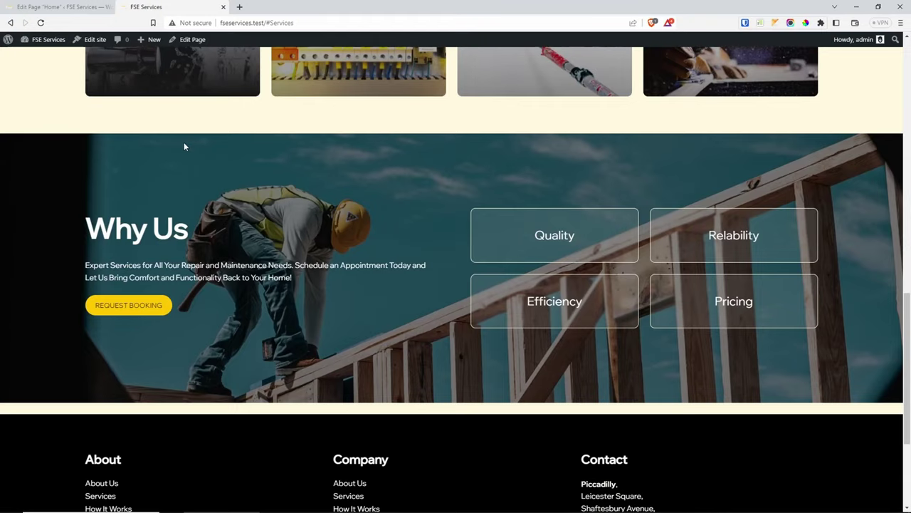
pyautogui.click(95, 7)
# Step: Select the Group wrapping the Why Us cover and unlink its padding sides
pyautogui.click(245, 91)
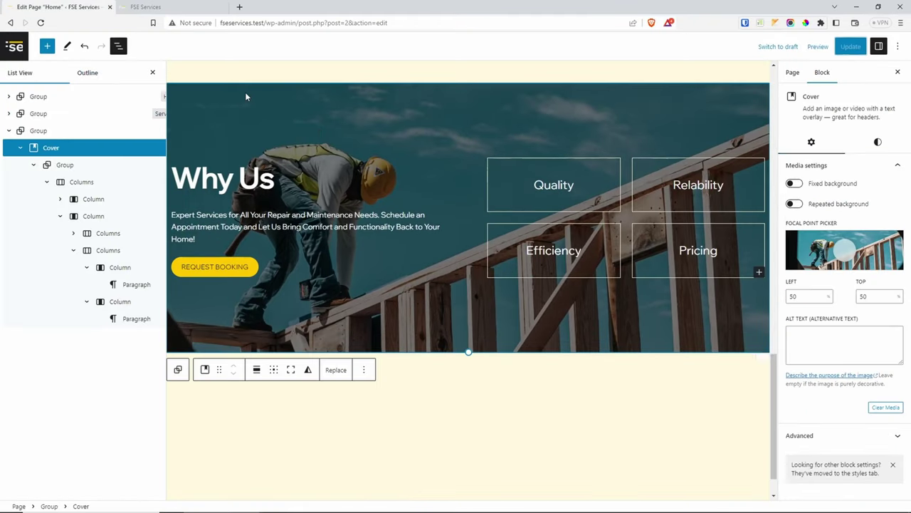
pyautogui.click(38, 132)
pyautogui.click(878, 158)
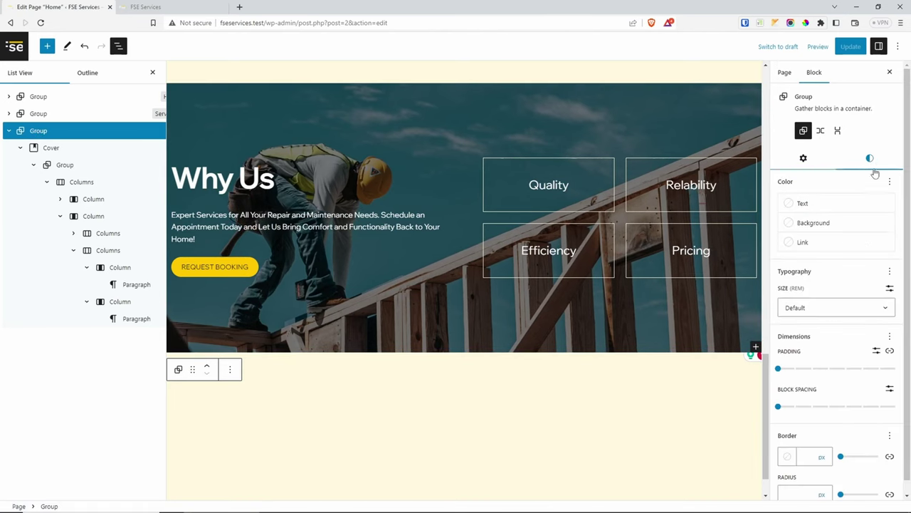
pyautogui.scroll(-1, 890, 347)
pyautogui.click(890, 339)
# Step: Set the group's top and bottom padding to 6, save, and reload the live site
pyautogui.scroll(-3, 890, 338)
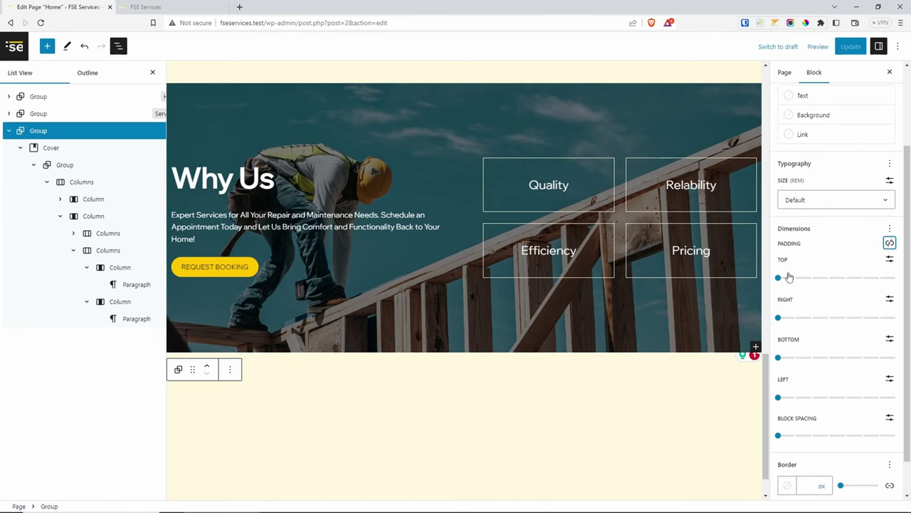
pyautogui.moveTo(793, 280); pyautogui.dragTo(872, 284)
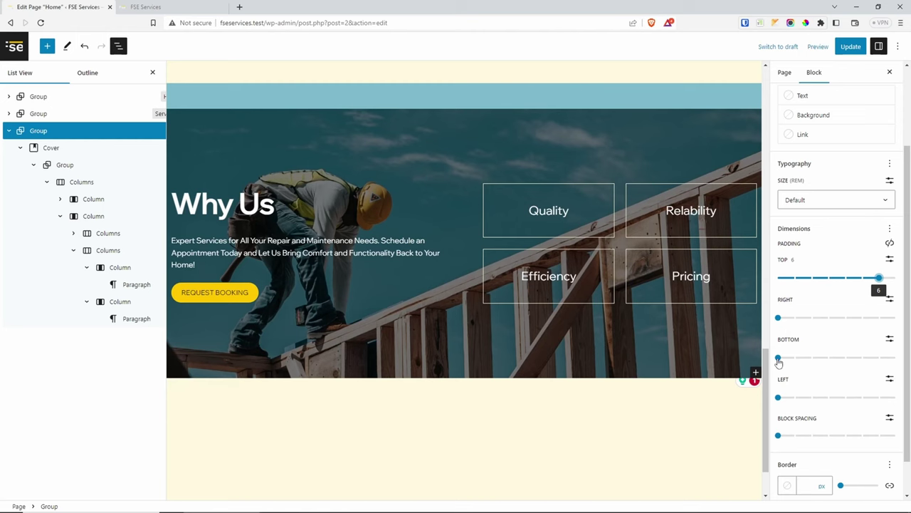
pyautogui.moveTo(778, 357); pyautogui.dragTo(879, 357)
pyautogui.click(851, 46)
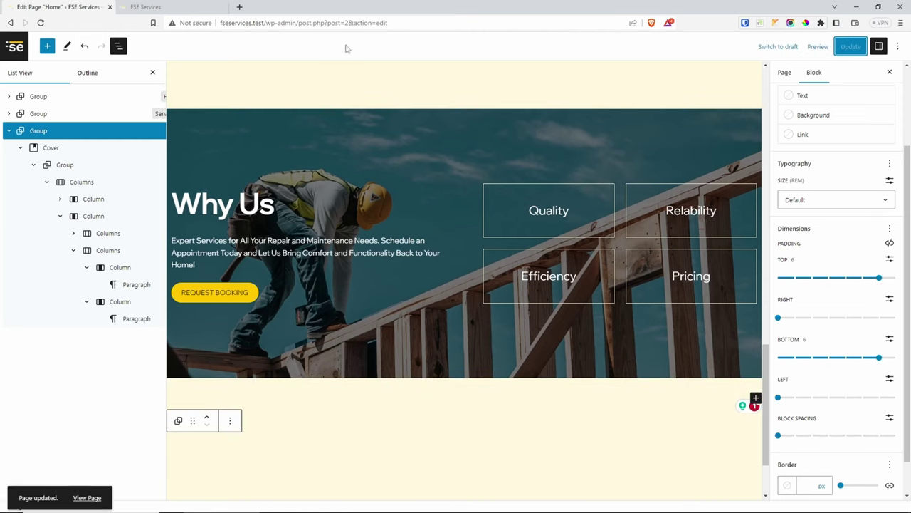
pyautogui.hotkey('ctrl', 'Tab')
pyautogui.press('F5')
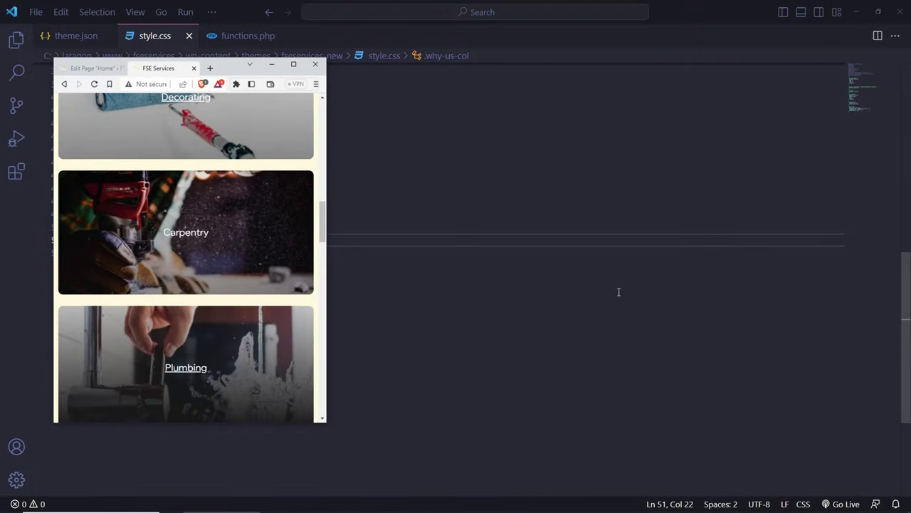
# Step: Reload the live page, check the padded Why Us section narrow, then maximize and return to the editor
pyautogui.scroll(-4, 242, 283)
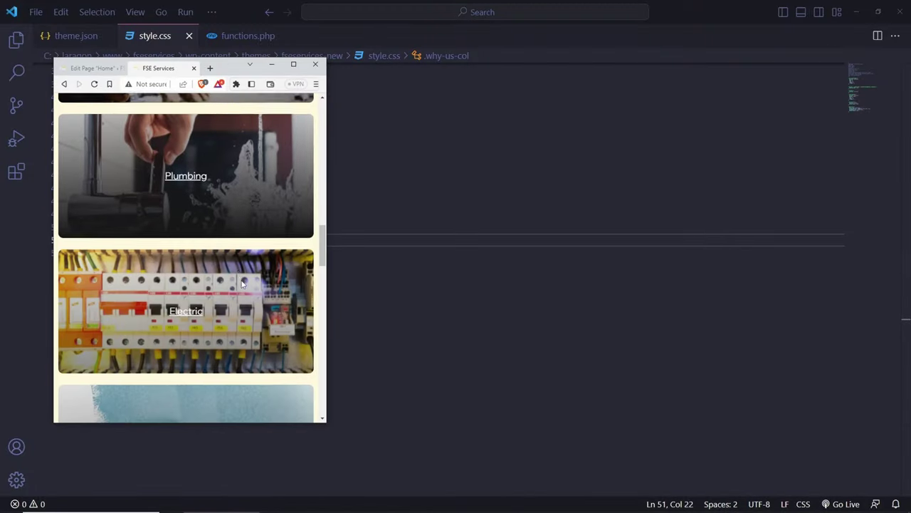
pyautogui.press('F5')
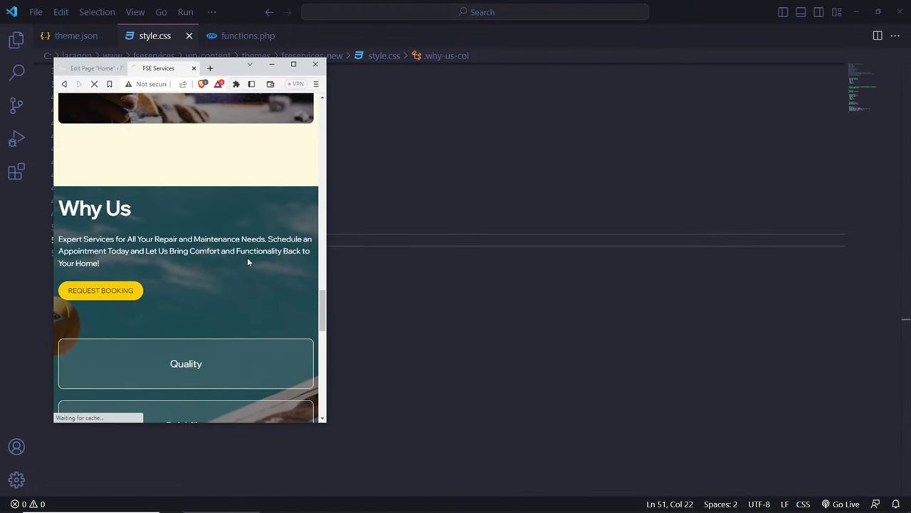
pyautogui.moveTo(335, 240)
pyautogui.mouseDown()
pyautogui.moveTo(412, 240)
pyautogui.moveTo(332, 240)
pyautogui.mouseUp()
pyautogui.scroll(-5, 245, 272)
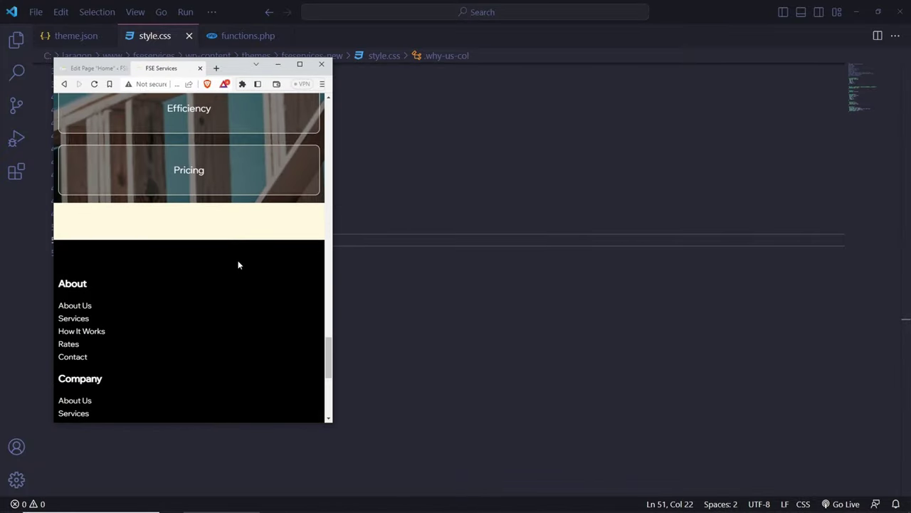
pyautogui.click(306, 66)
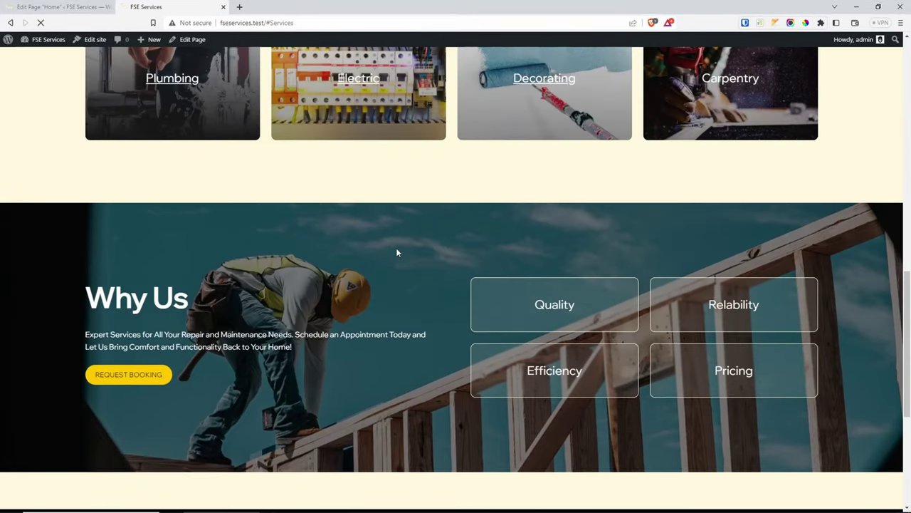
pyautogui.hotkey('ctrl', 'shift', 'Tab')
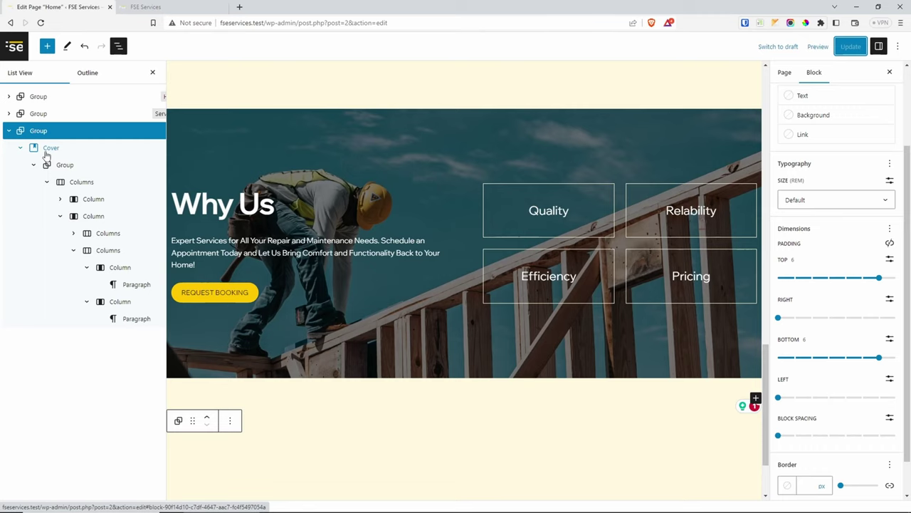
# Step: Reset the group's dimensions padding and select the Why Us cover block's styles
pyautogui.click(889, 228)
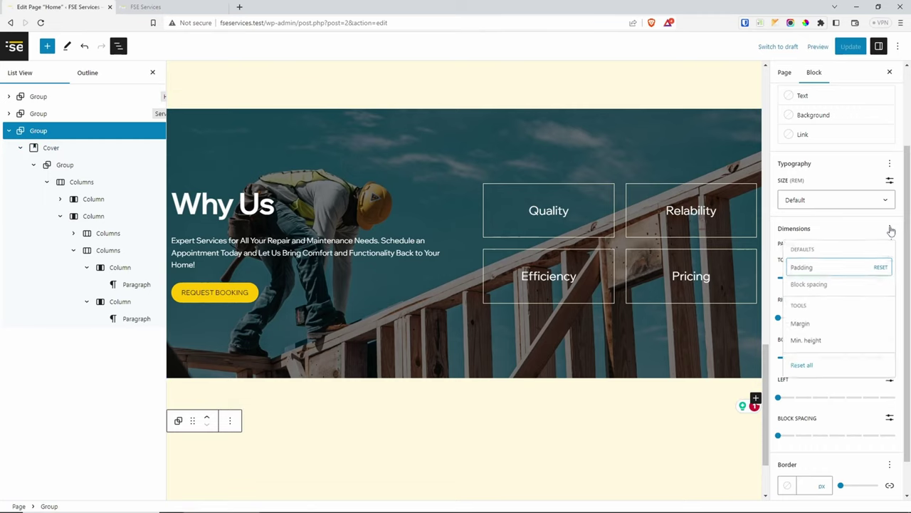
pyautogui.click(824, 368)
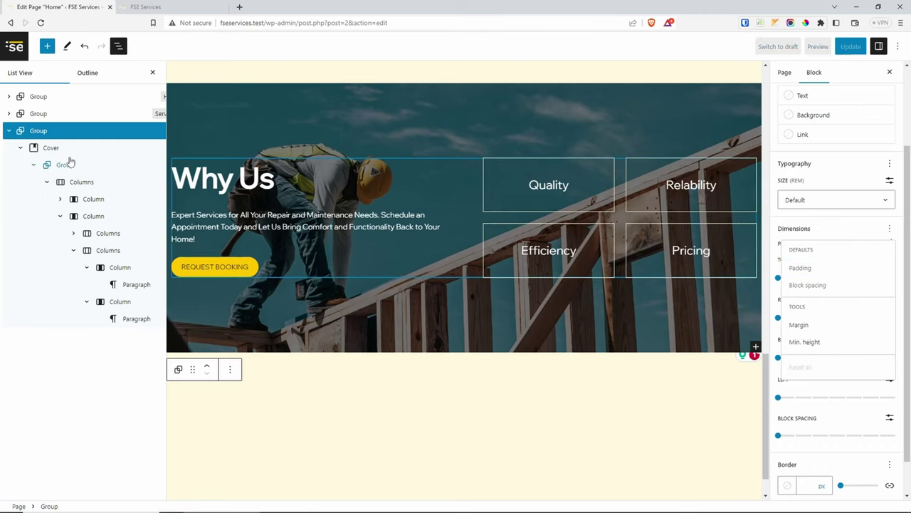
pyautogui.click(41, 148)
pyautogui.click(869, 142)
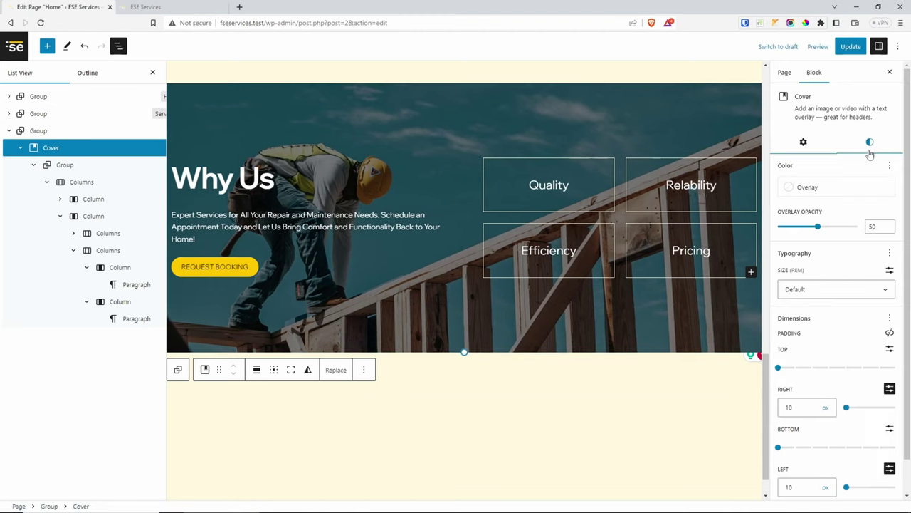
# Step: Give the cover top and bottom padding of 6 and save the page
pyautogui.scroll(-1, 854, 339)
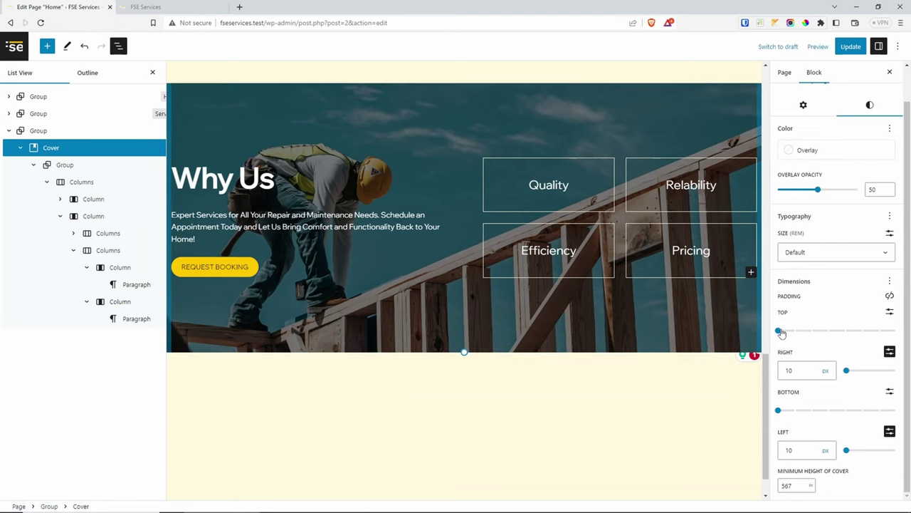
pyautogui.moveTo(781, 333); pyautogui.dragTo(872, 335)
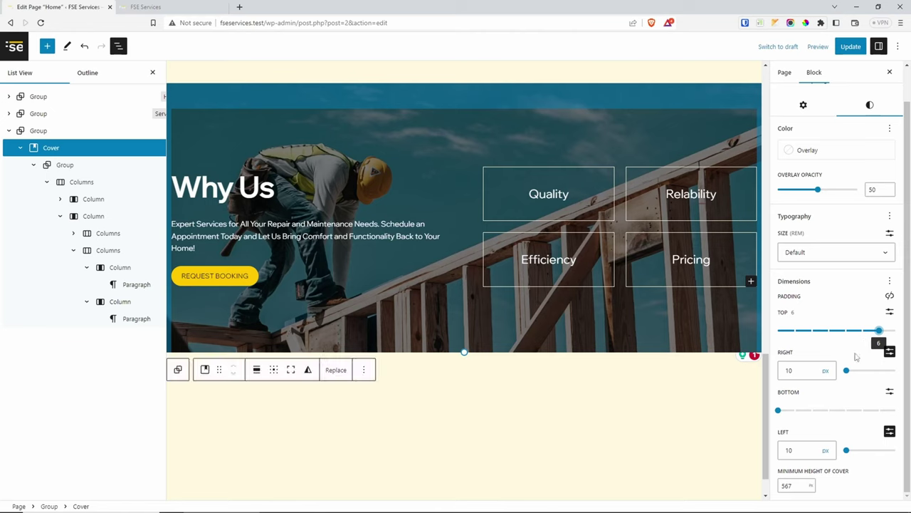
pyautogui.moveTo(778, 410); pyautogui.dragTo(816, 415)
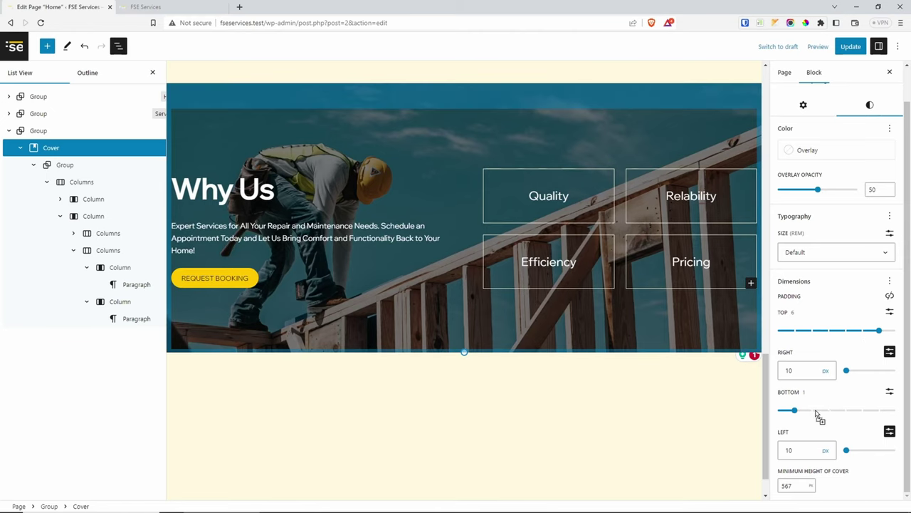
pyautogui.click(867, 414)
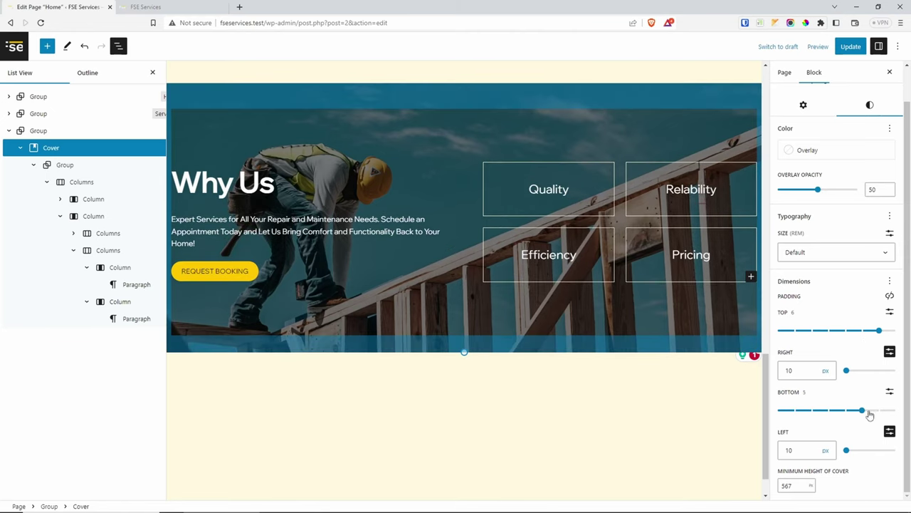
pyautogui.click(879, 410)
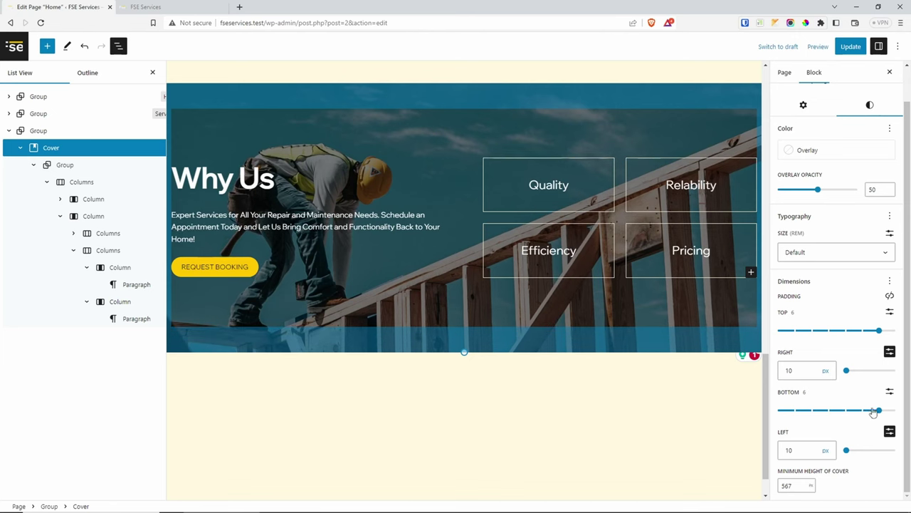
pyautogui.click(850, 46)
pyautogui.hotkey('ctrl', 'Tab')
# Step: Reload the live Home page and review the Why Us and Services sections at different window sizes
pyautogui.press('F5')
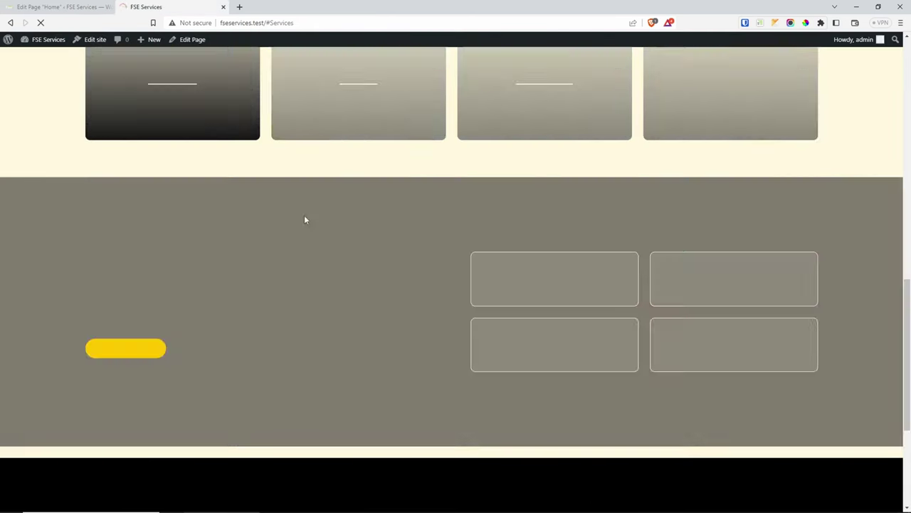
pyautogui.click(878, 7)
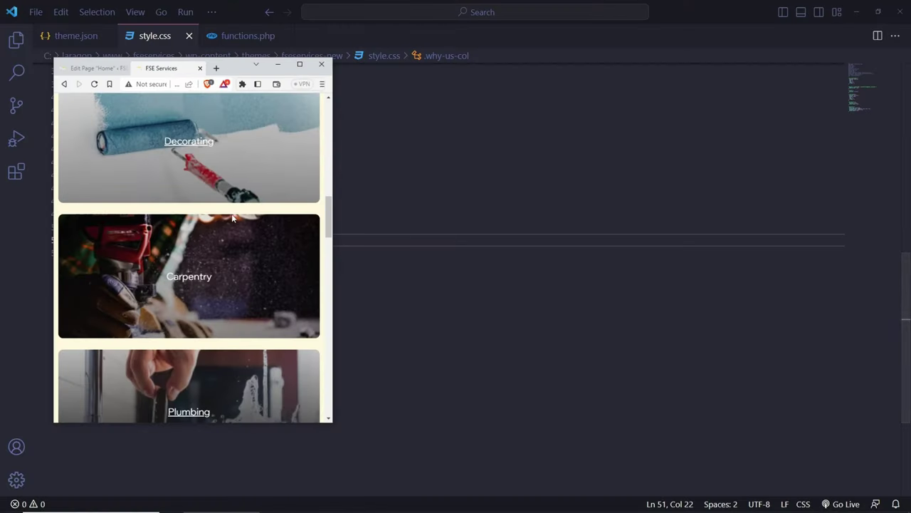
pyautogui.scroll(2, 232, 218)
pyautogui.scroll(-4, 232, 218)
pyautogui.scroll(-2, 233, 218)
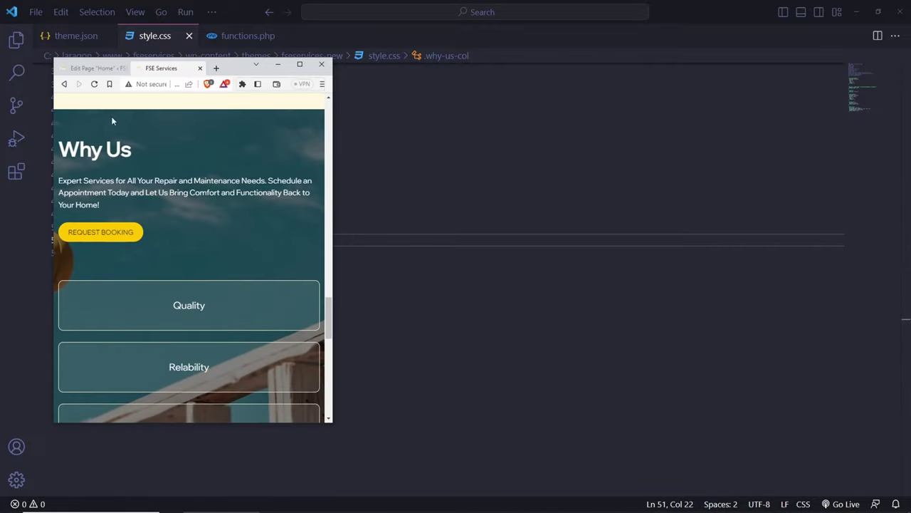
pyautogui.scroll(-3, 121, 153)
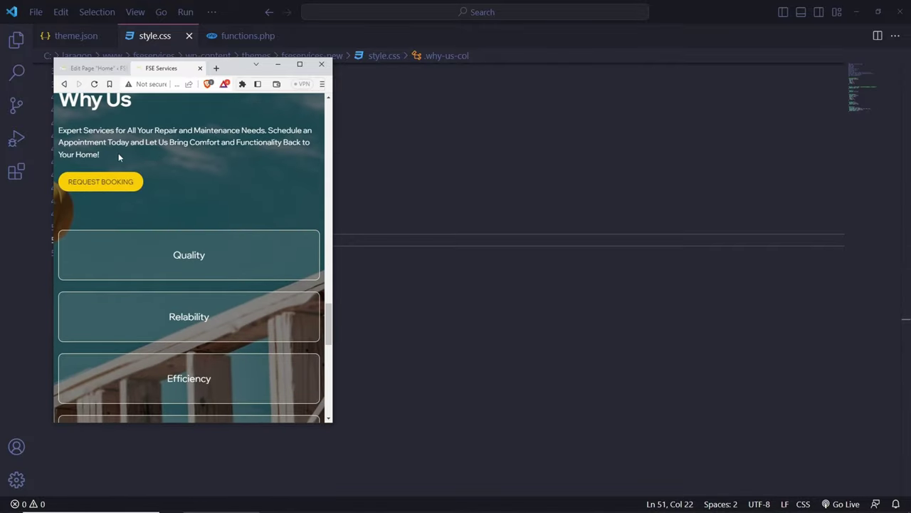
pyautogui.scroll(2, 197, 173)
pyautogui.click(299, 65)
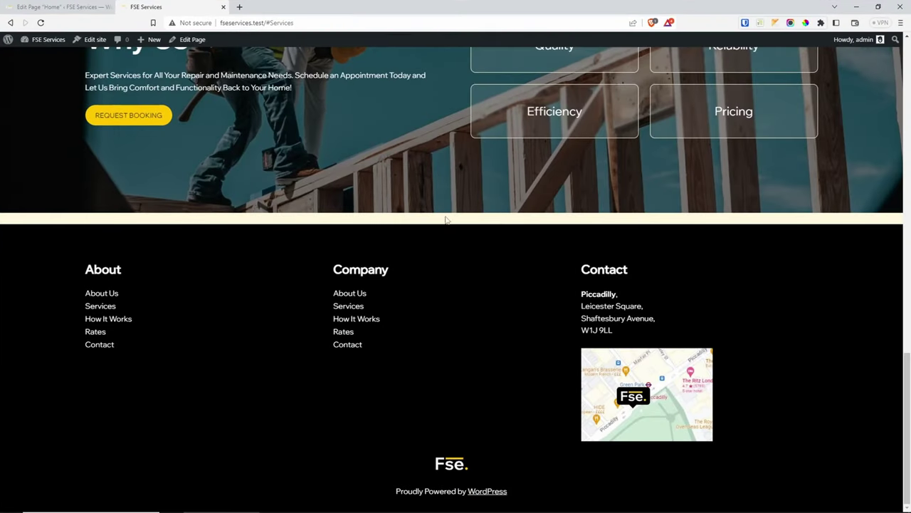
pyautogui.scroll(3, 456, 256)
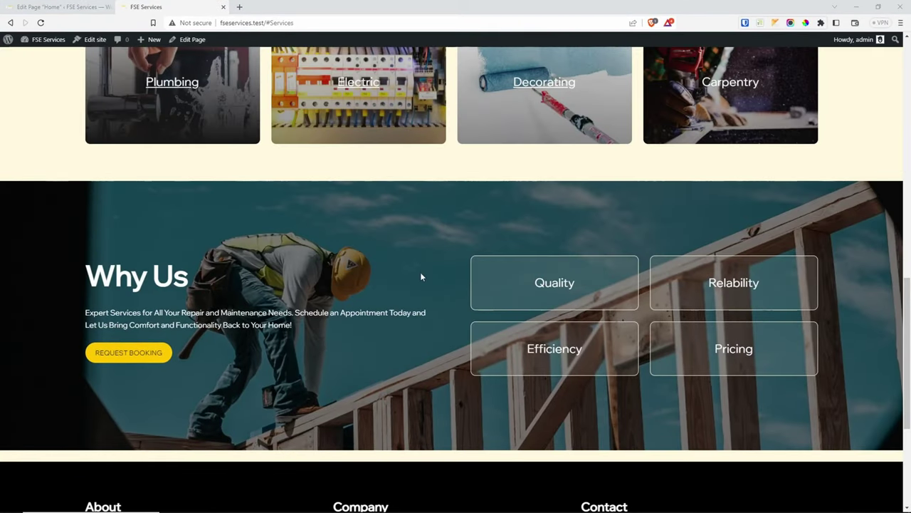
pyautogui.scroll(5, 421, 276)
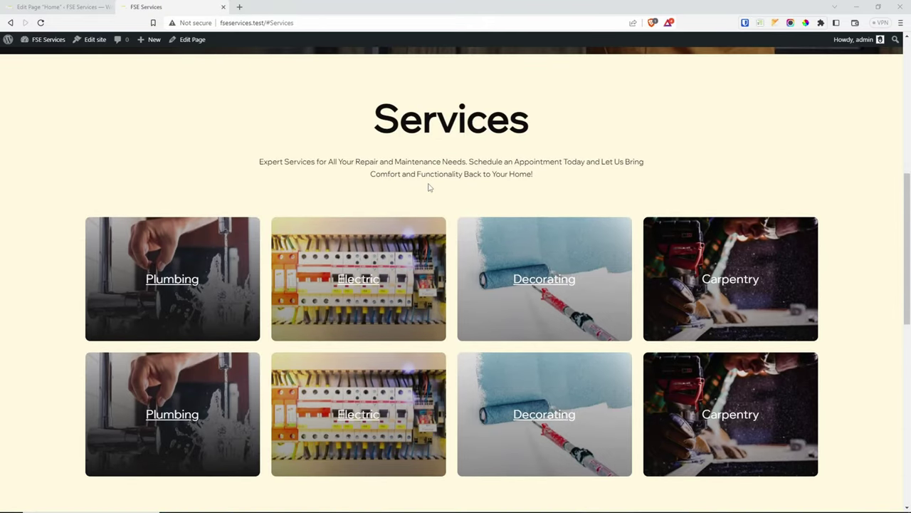
pyautogui.scroll(-1, 228, 86)
# Step: Back in the editor, give the third Group block, wrapping the Why Us cover, the HTML anchor WhyUs
pyautogui.click(68, 7)
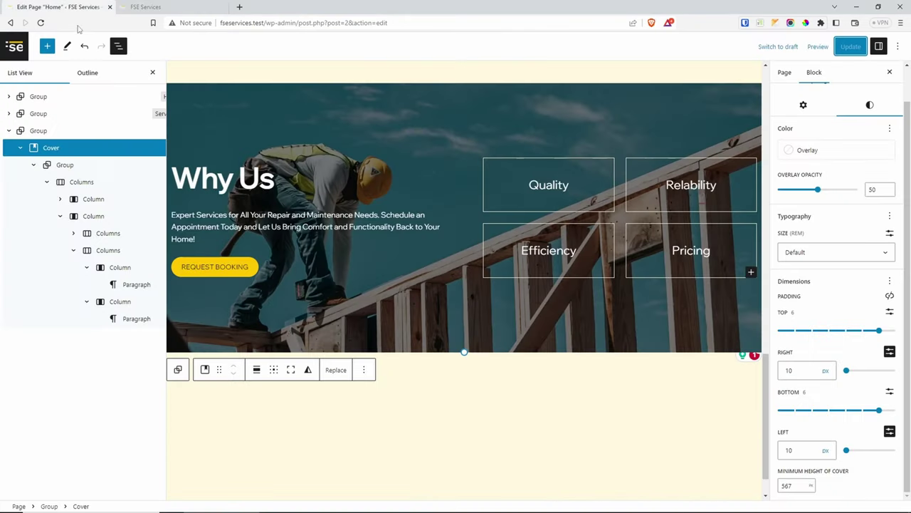
pyautogui.click(20, 147)
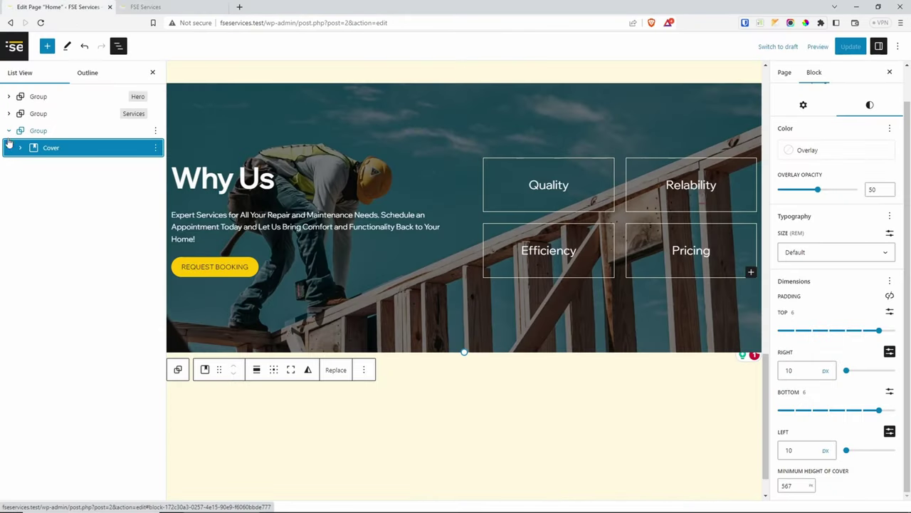
pyautogui.click(8, 130)
pyautogui.click(51, 134)
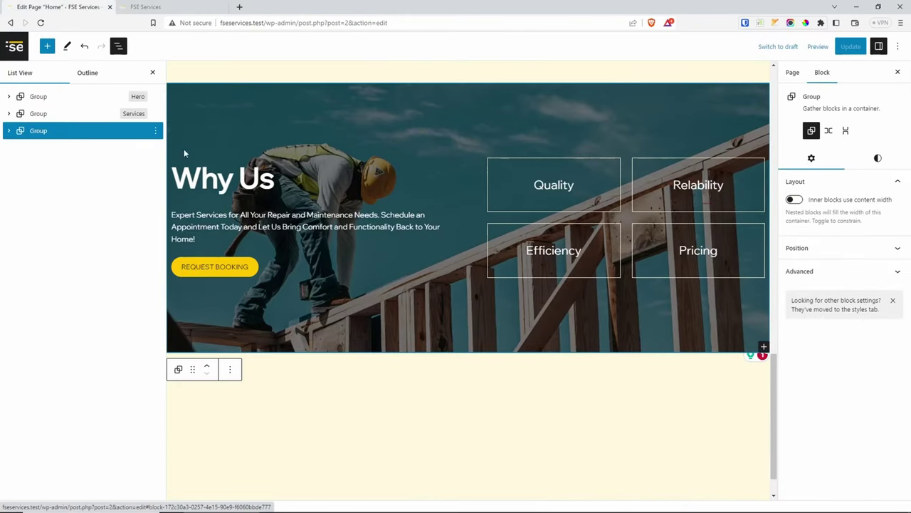
pyautogui.click(801, 271)
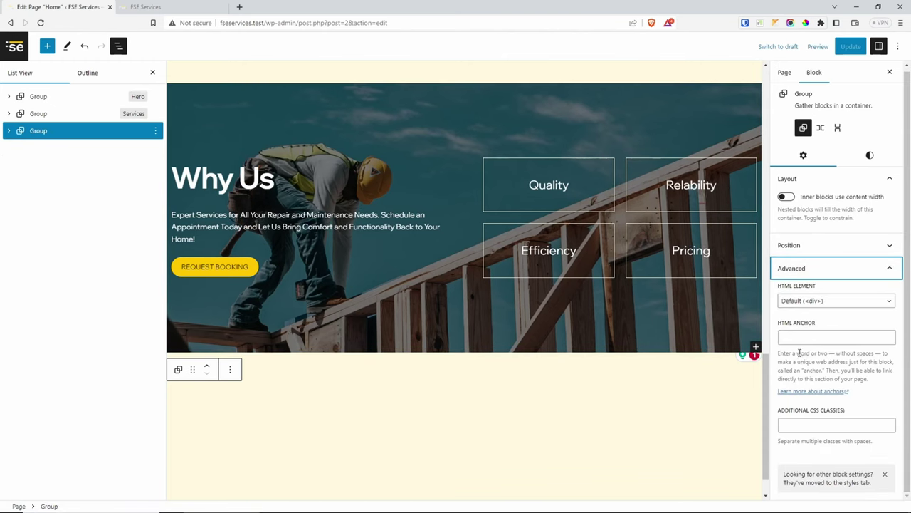
pyautogui.click(814, 336)
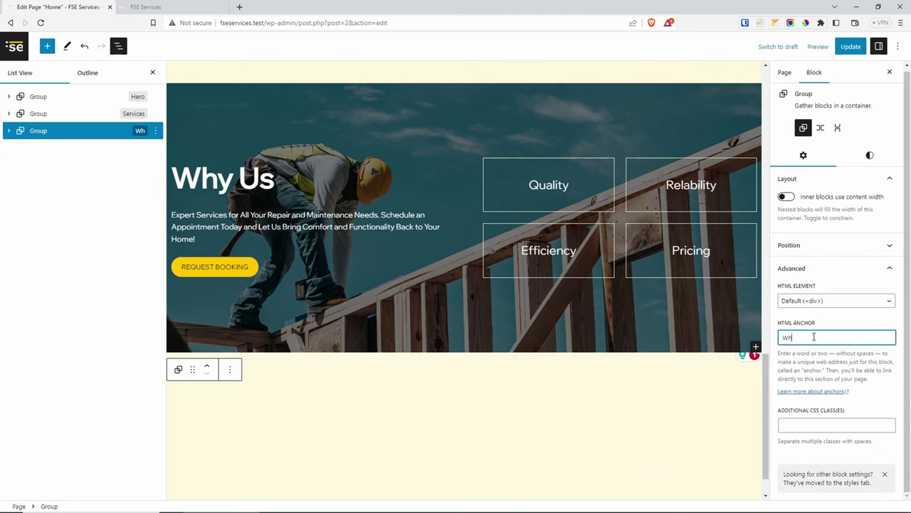
pyautogui.click(74, 207)
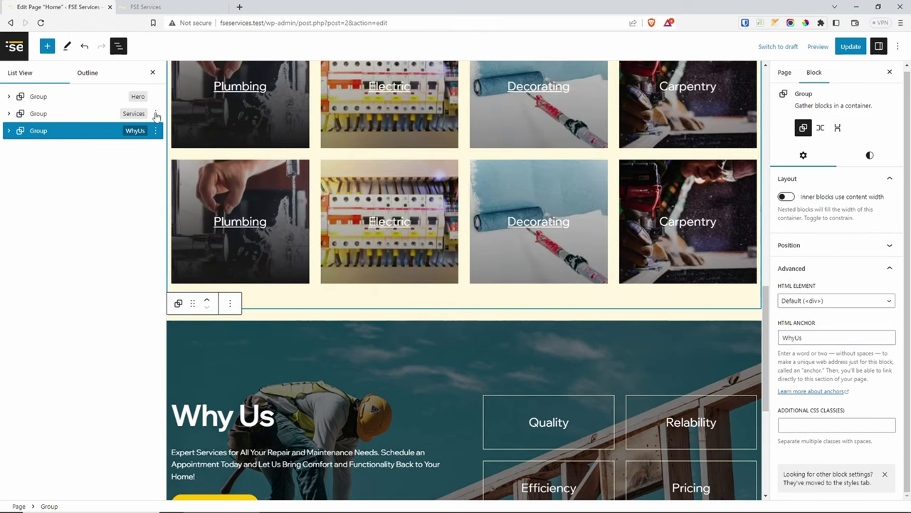
pyautogui.click(155, 129)
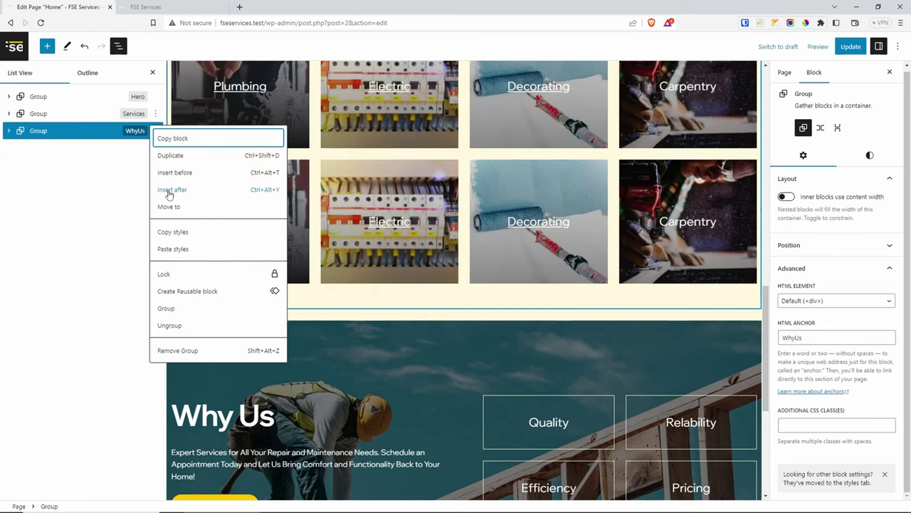
# Step: Duplicate the Services group and move the copy below the Why Us group
pyautogui.click(180, 157)
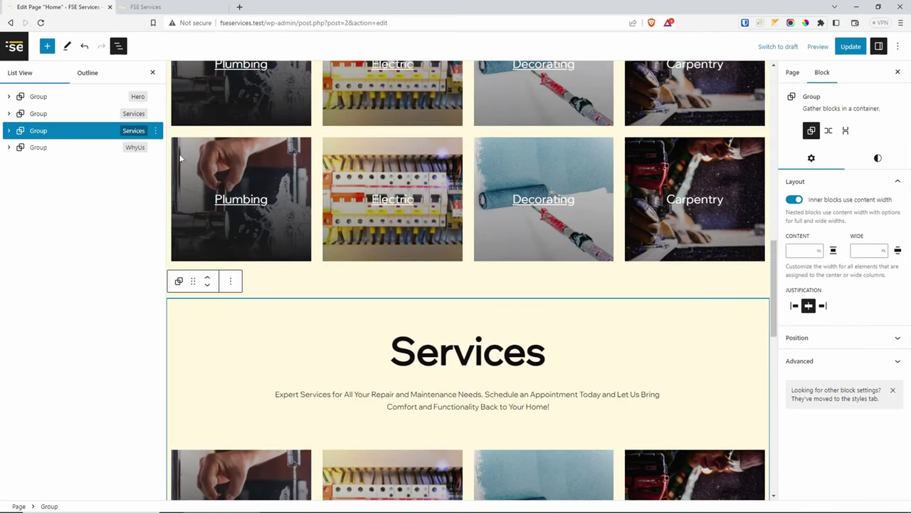
pyautogui.moveTo(54, 136); pyautogui.dragTo(16, 127)
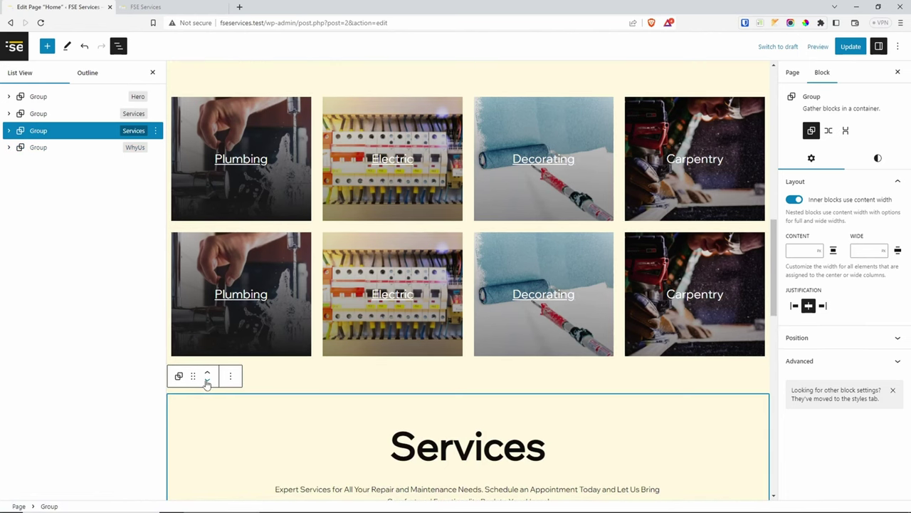
pyautogui.click(208, 381)
# Step: Change the copied group's HTML anchor from Services to Testimonials
pyautogui.scroll(-5, 339, 258)
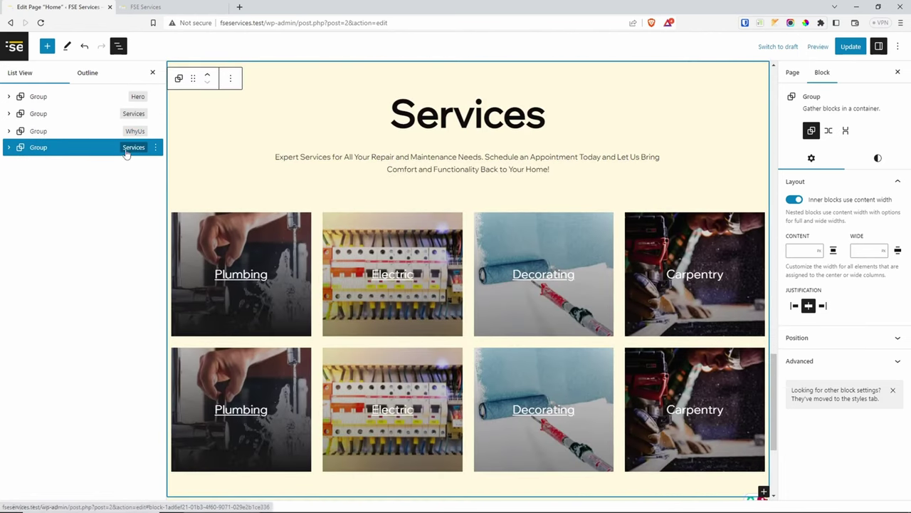
pyautogui.click(830, 363)
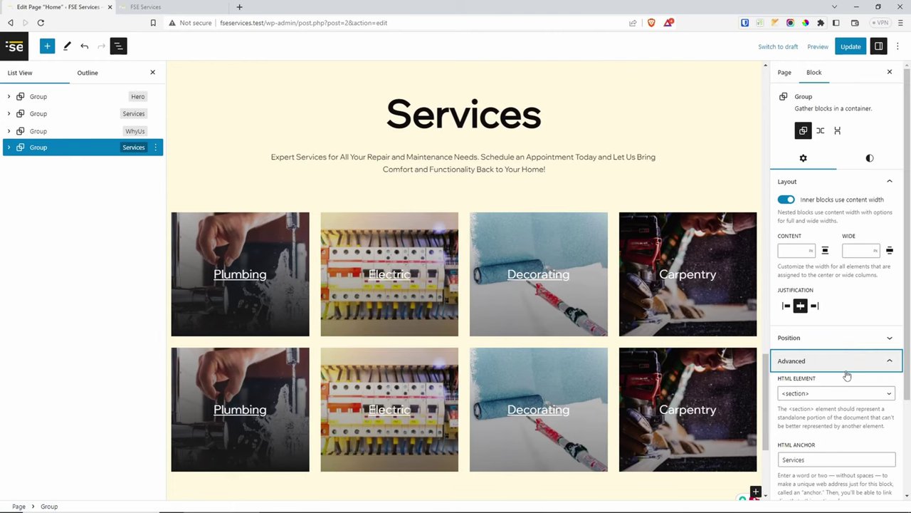
pyautogui.scroll(-1, 826, 395)
pyautogui.doubleClick(814, 416)
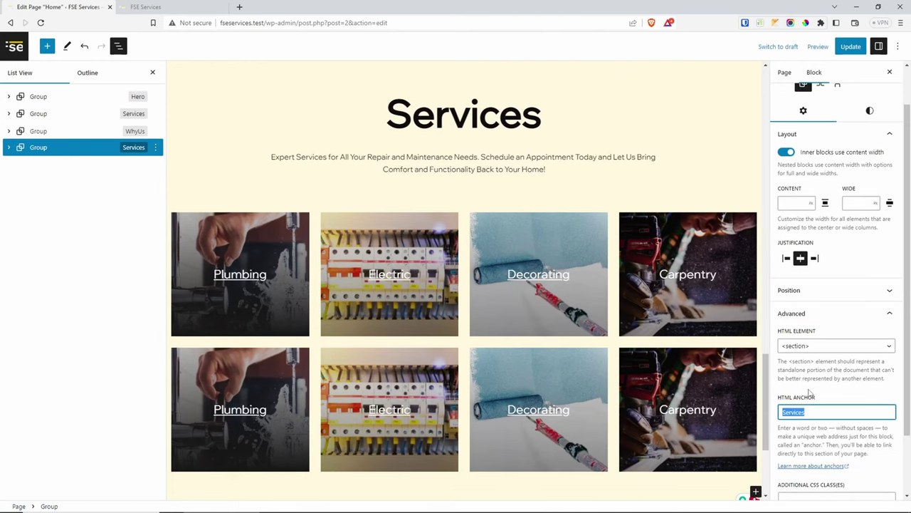
pyautogui.write('Testimonials')
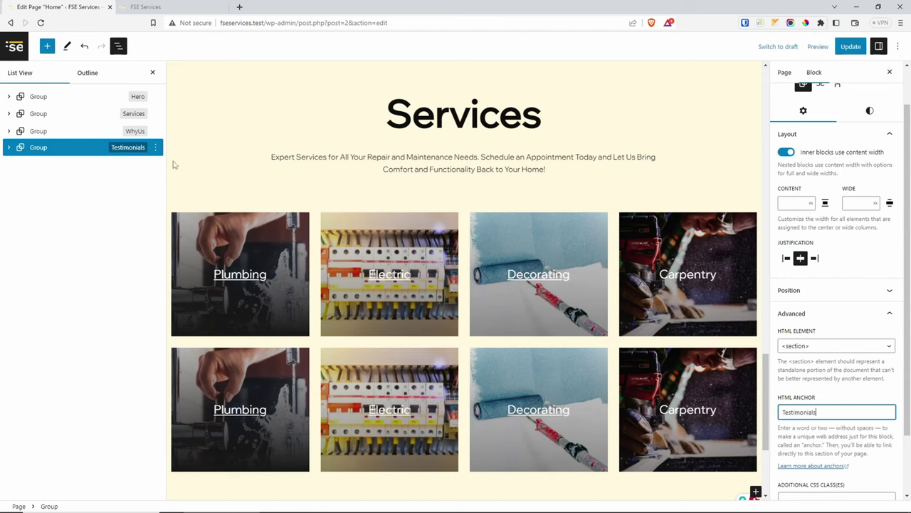
pyautogui.click(24, 146)
# Step: Set the new section's background to the theme yellow and retitle its heading Testimonials
pyautogui.click(840, 115)
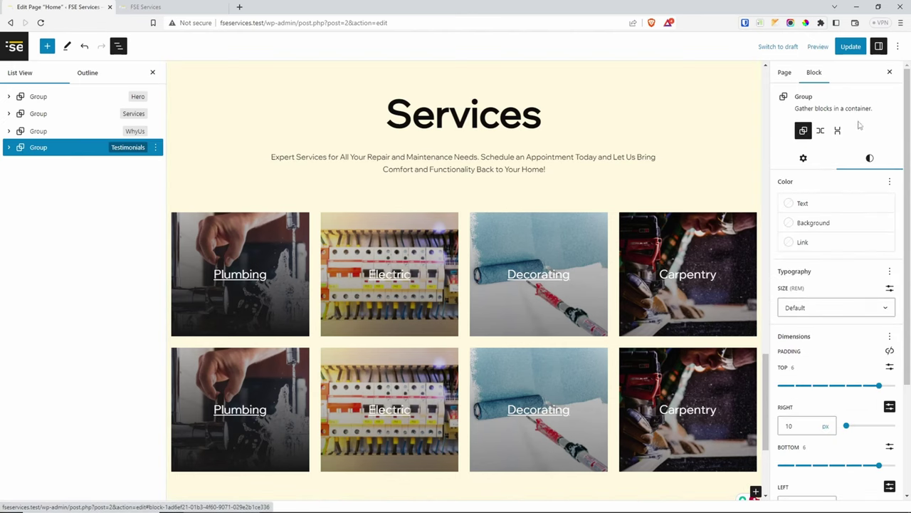
pyautogui.click(819, 232)
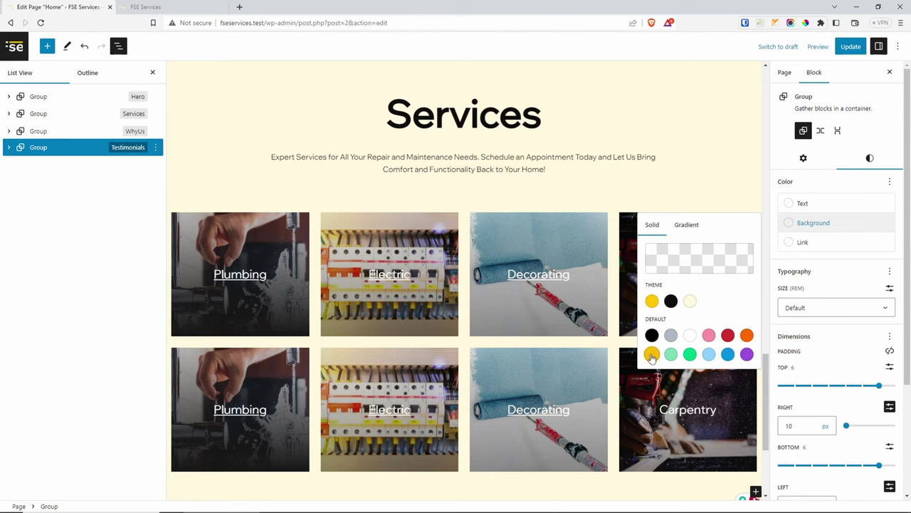
pyautogui.click(652, 301)
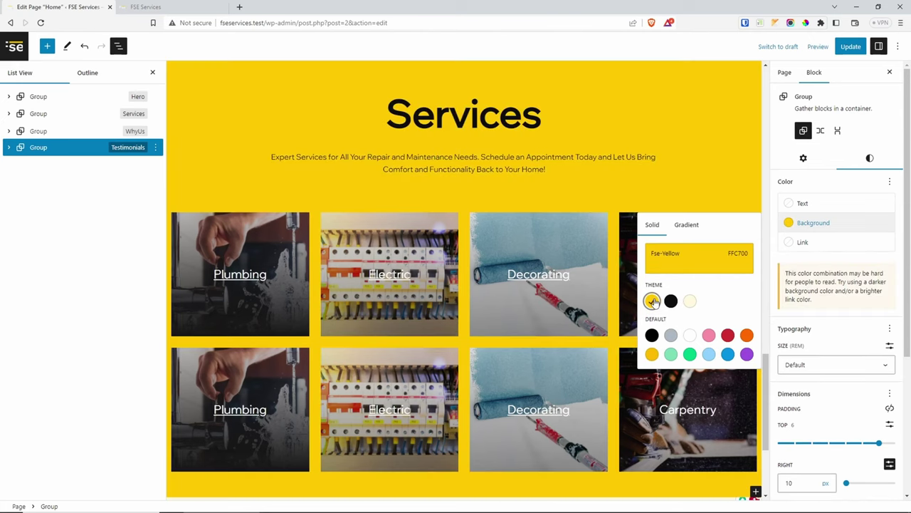
pyautogui.doubleClick(493, 126)
pyautogui.write('Tes')
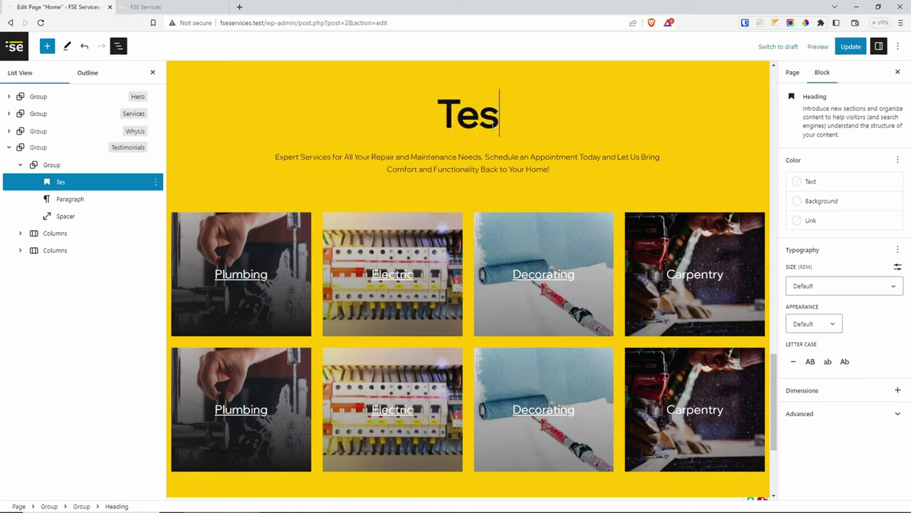
pyautogui.write('timonials')
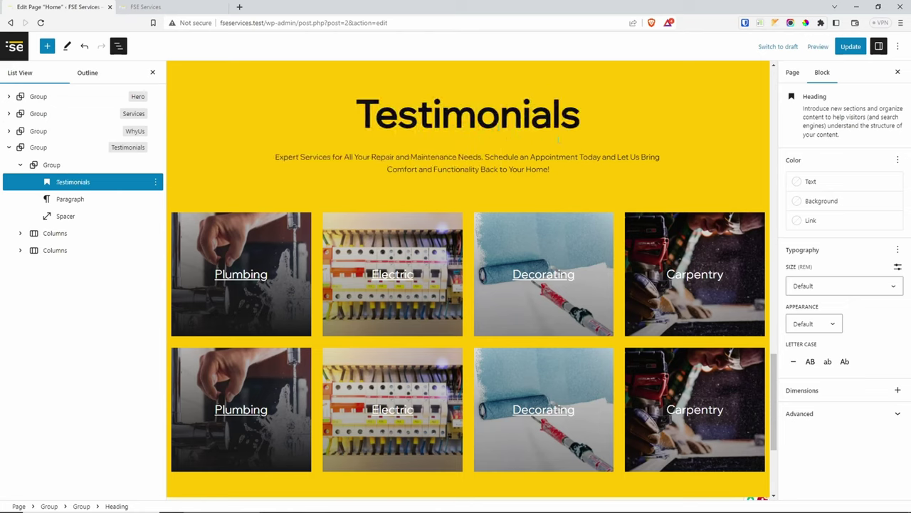
# Step: Select a row of service cards in List View and bring up its block options
pyautogui.click(445, 171)
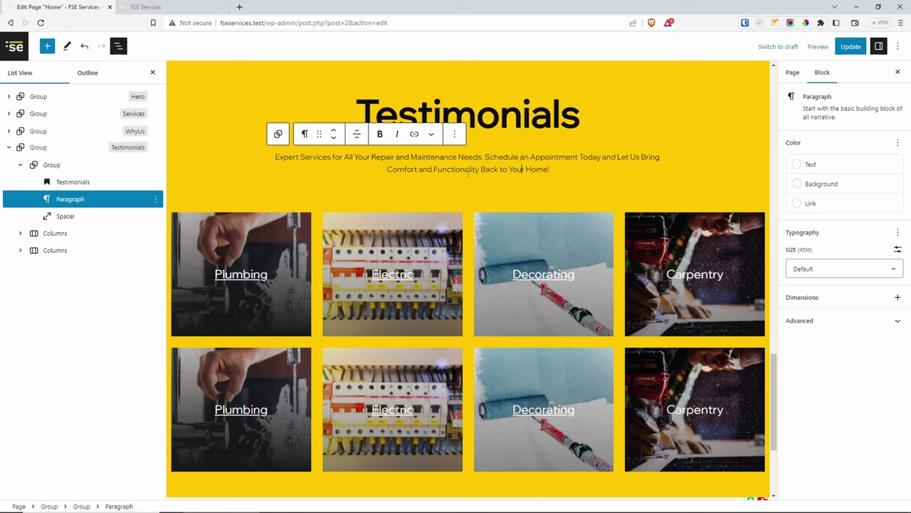
pyautogui.click(356, 227)
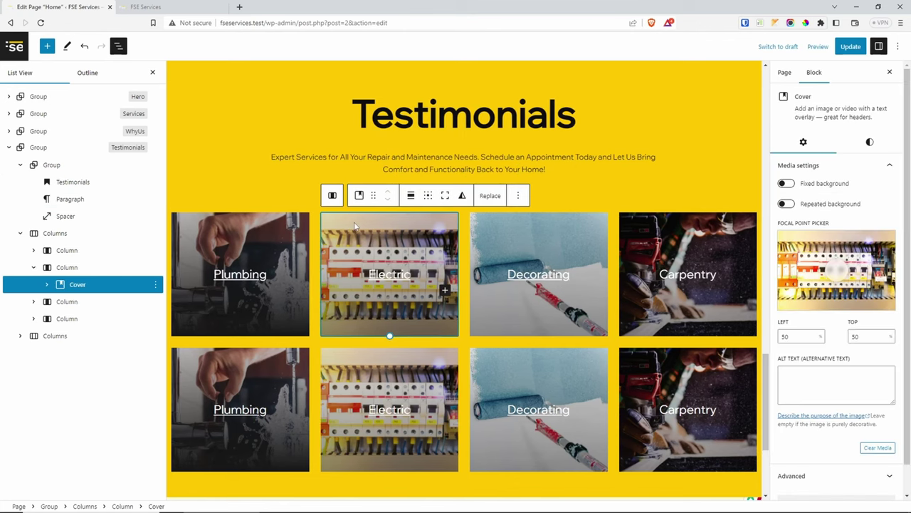
pyautogui.click(33, 267)
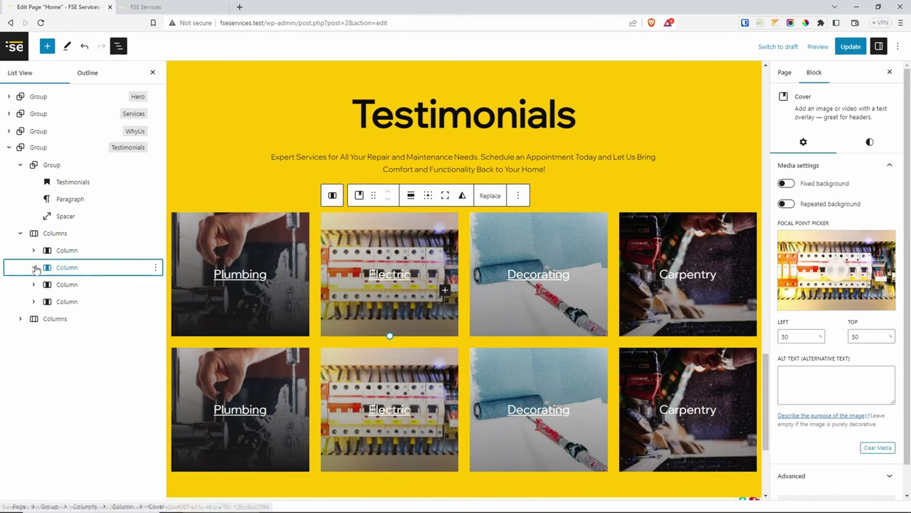
pyautogui.click(52, 233)
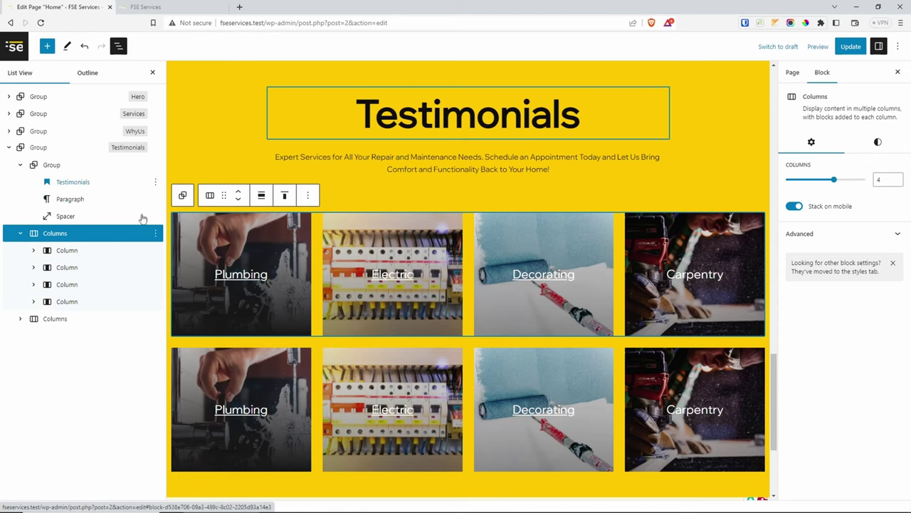
pyautogui.click(155, 233)
# Step: Remove both service-card rows and insert an empty Columns block inside the Testimonials group
pyautogui.click(191, 471)
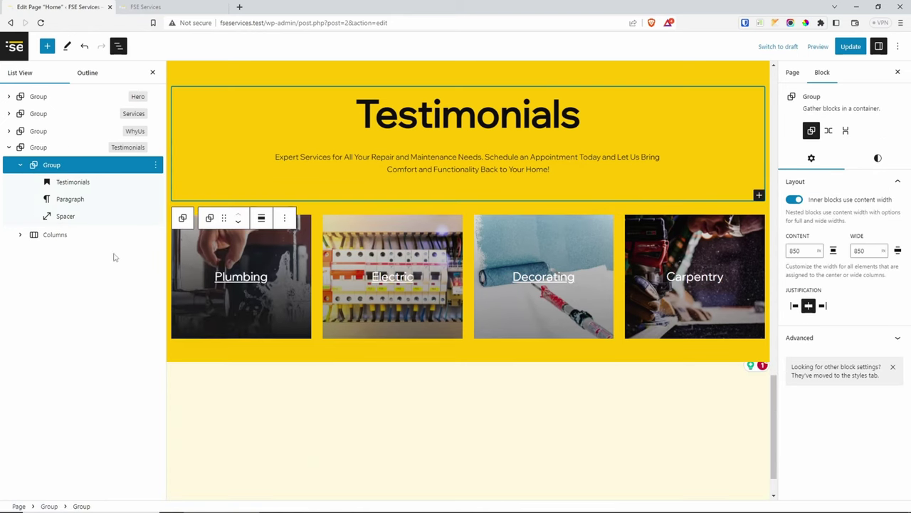
pyautogui.click(71, 233)
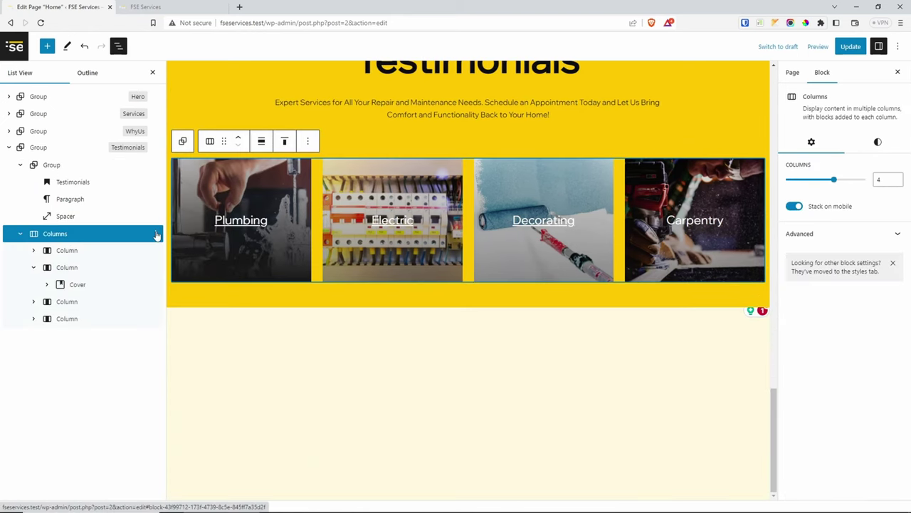
pyautogui.click(155, 234)
pyautogui.click(199, 470)
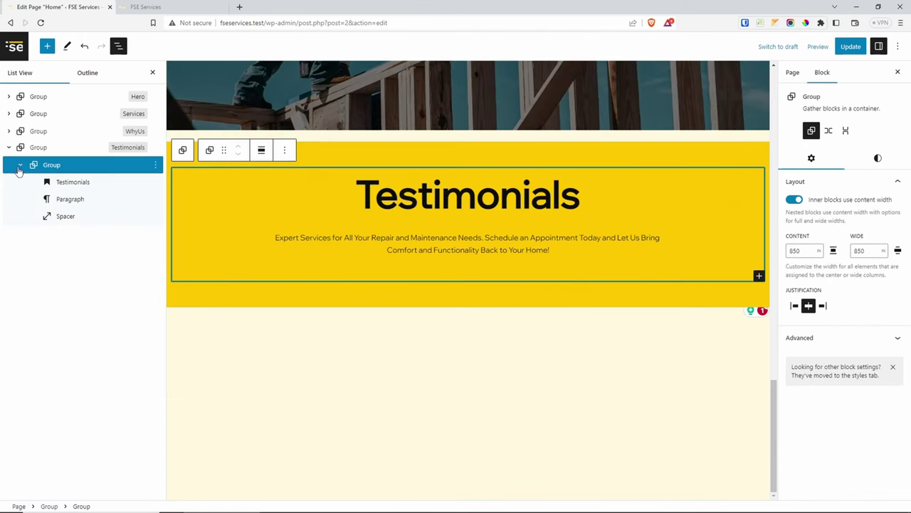
pyautogui.click(758, 276)
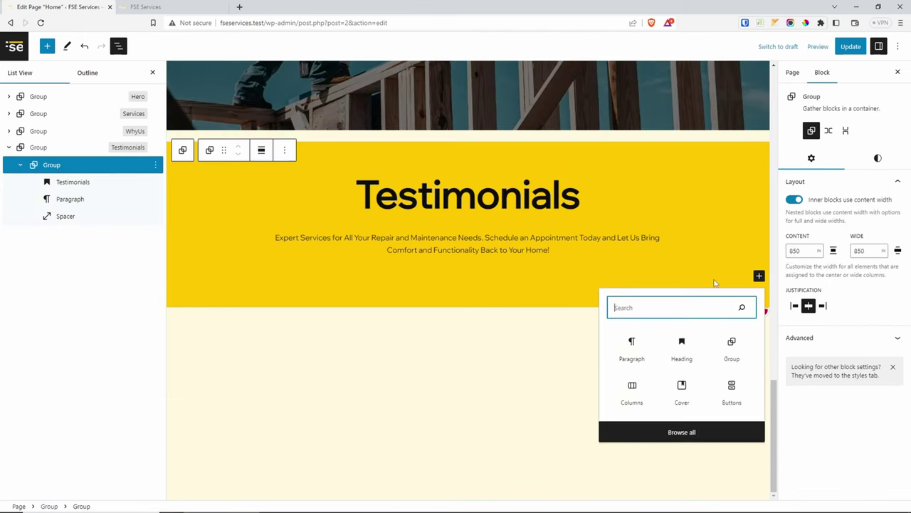
pyautogui.click(633, 387)
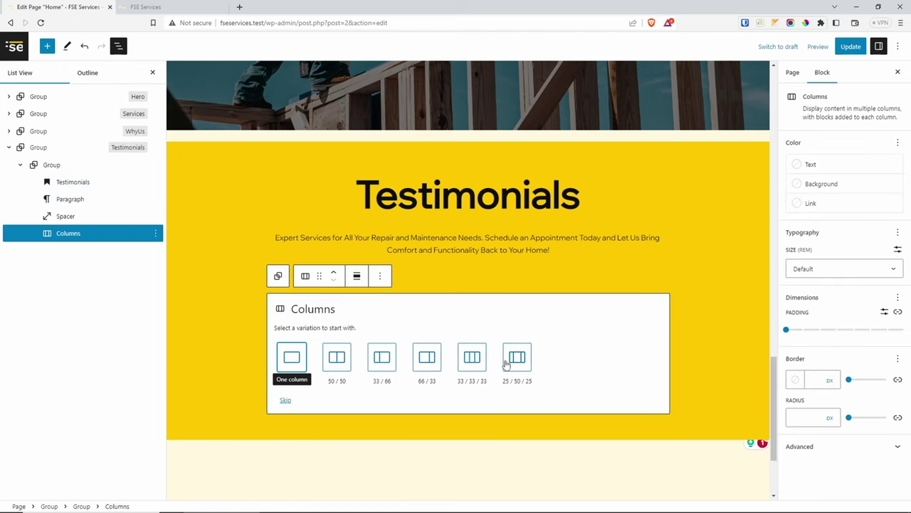
# Step: Add a 33/33/33 Columns block and move it below the Testimonials heading and intro group
pyautogui.click(478, 364)
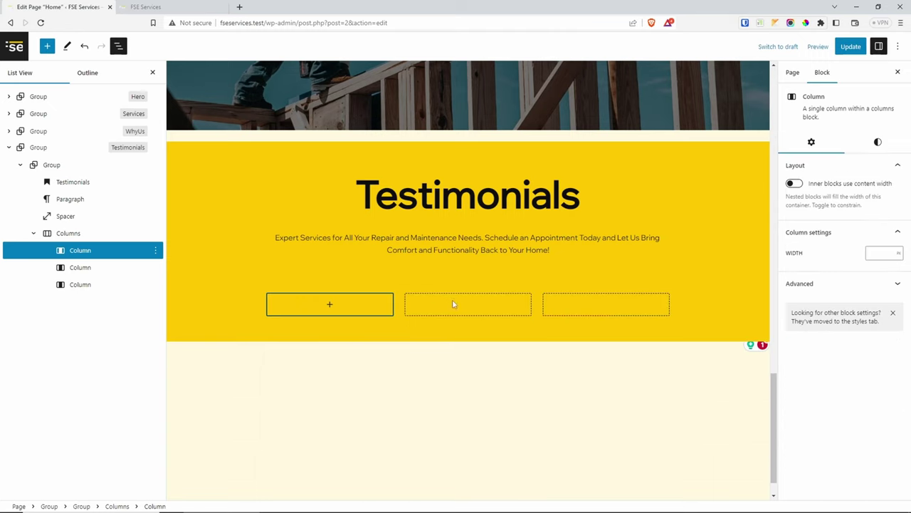
pyautogui.click(61, 234)
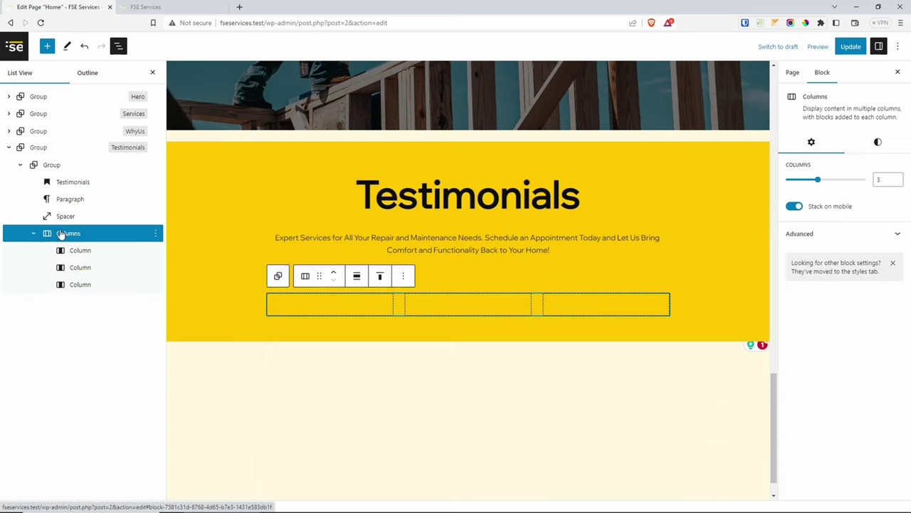
pyautogui.moveTo(61, 234); pyautogui.dragTo(33, 163)
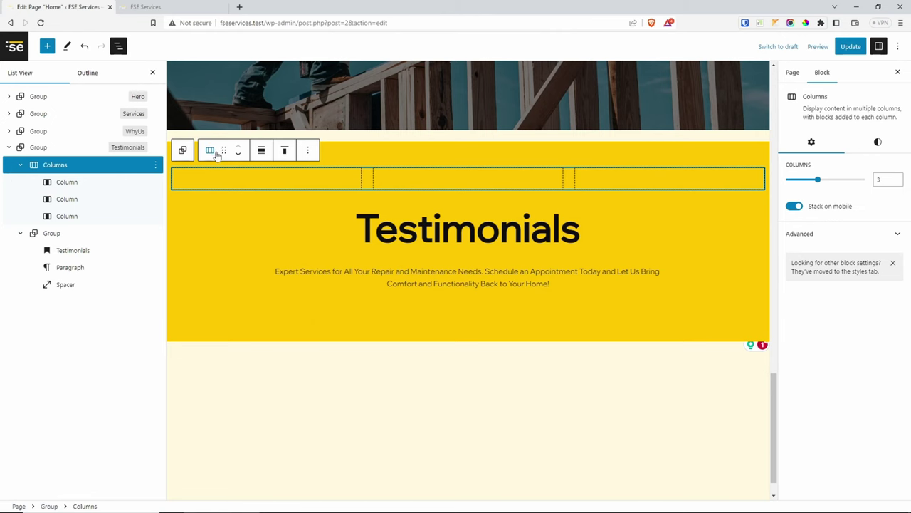
pyautogui.click(238, 154)
pyautogui.click(20, 165)
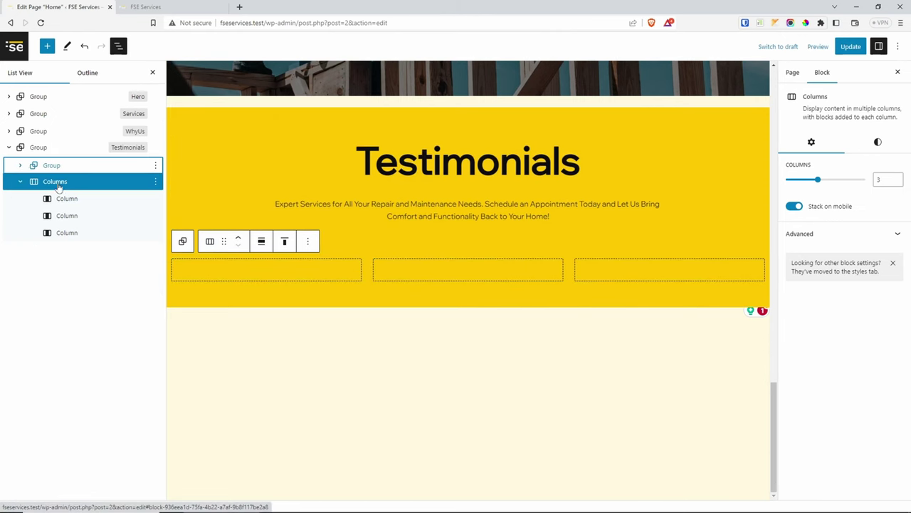
pyautogui.click(265, 270)
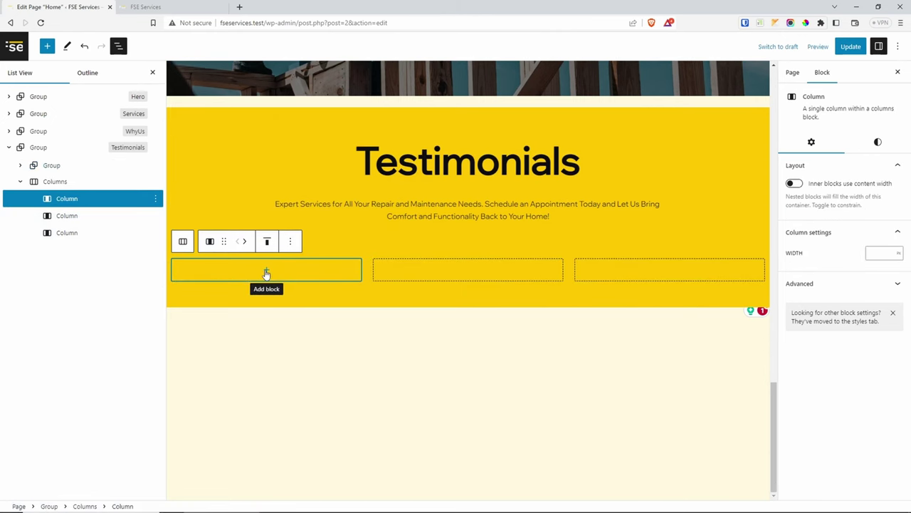
# Step: Insert the woman's portrait from the Media Library into the first column, centred
pyautogui.click(265, 271)
pyautogui.write('ima')
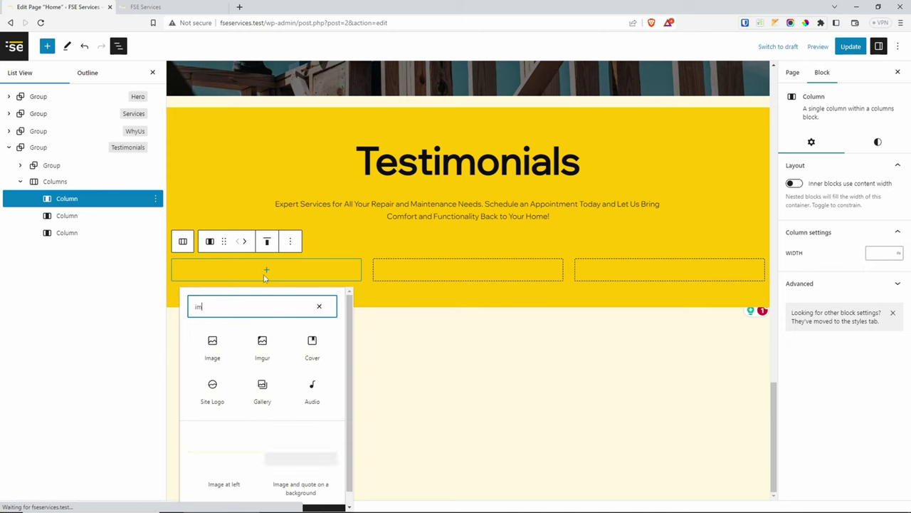
pyautogui.click(214, 349)
pyautogui.click(200, 316)
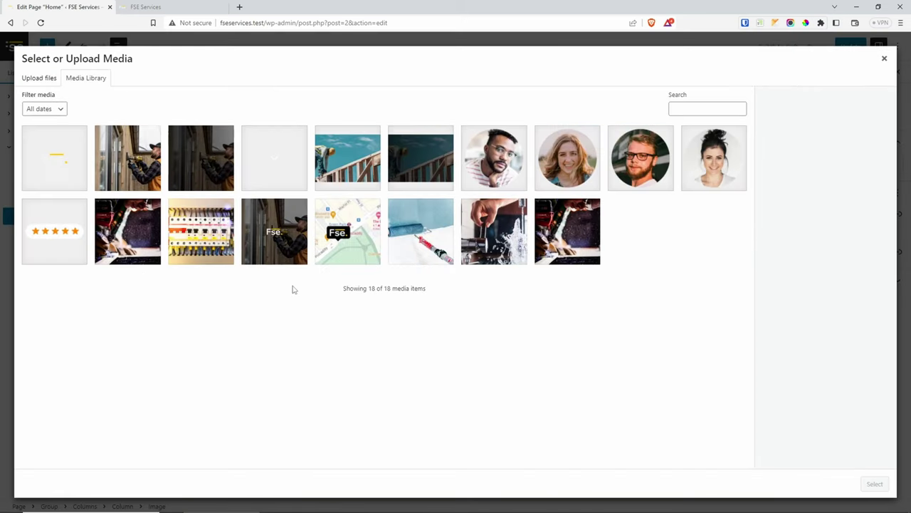
pyautogui.click(705, 175)
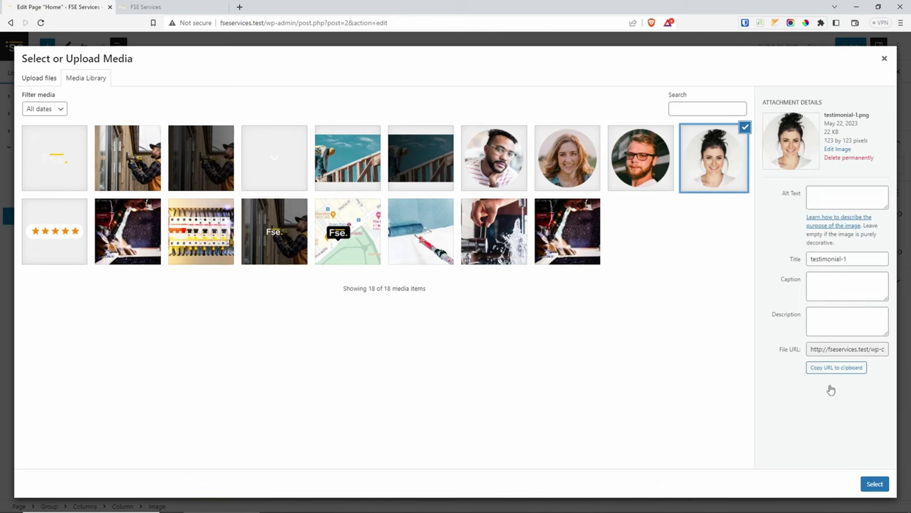
pyautogui.click(875, 484)
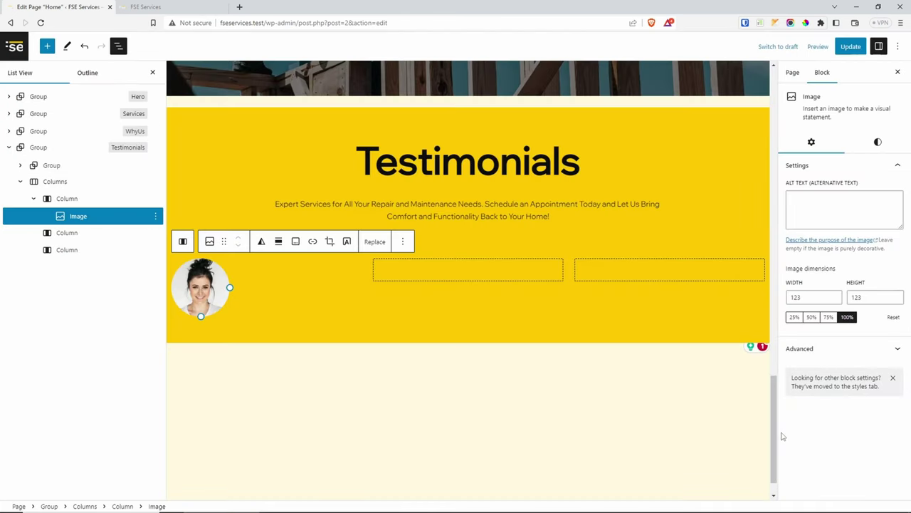
pyautogui.click(278, 242)
pyautogui.click(314, 305)
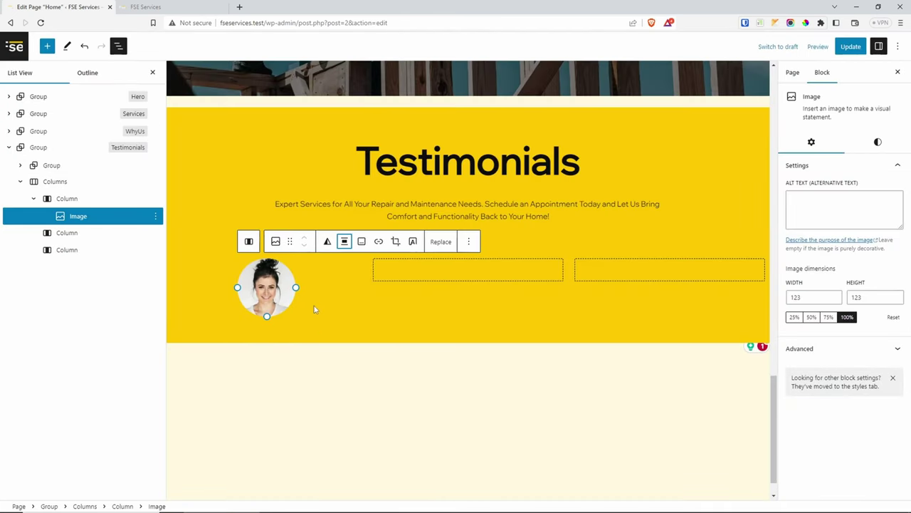
# Step: Add a 'Great Service' paragraph below the portrait and turn it into an H4 heading
pyautogui.click(311, 310)
pyautogui.click(355, 311)
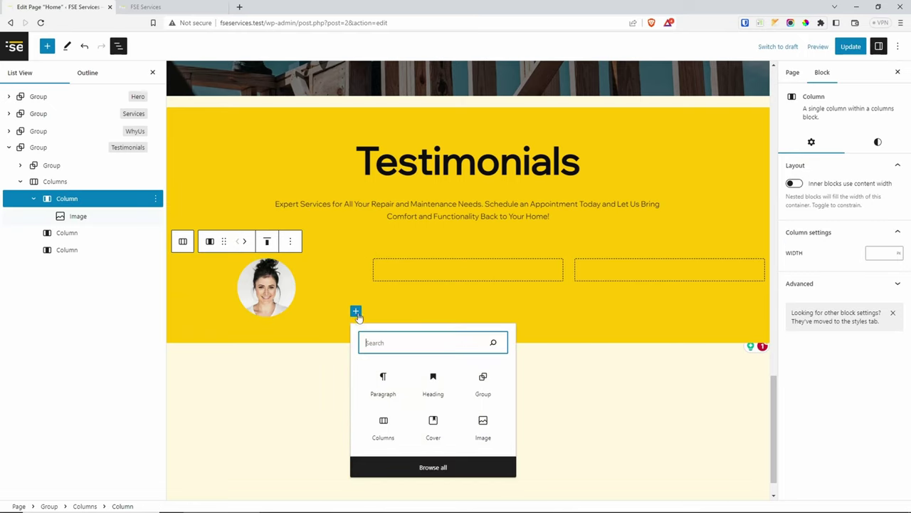
pyautogui.click(381, 380)
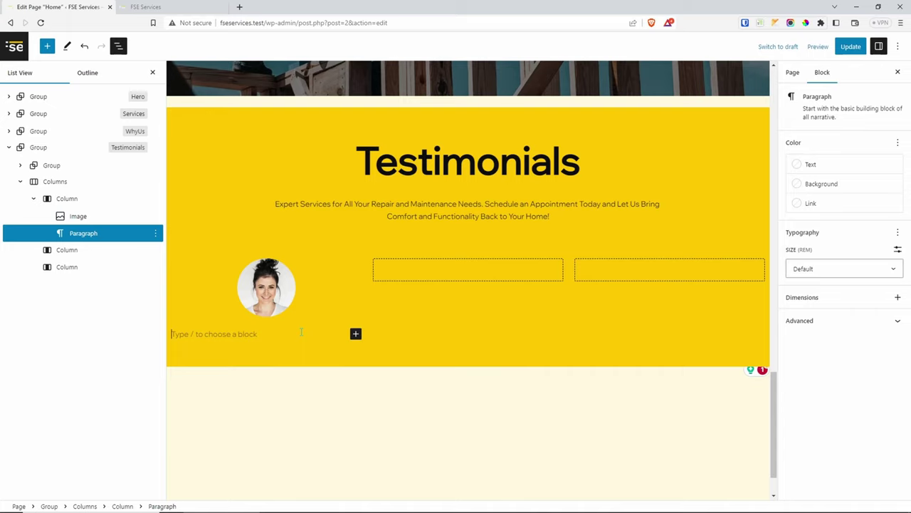
pyautogui.scroll(-1, 301, 332)
pyautogui.write('Great Service')
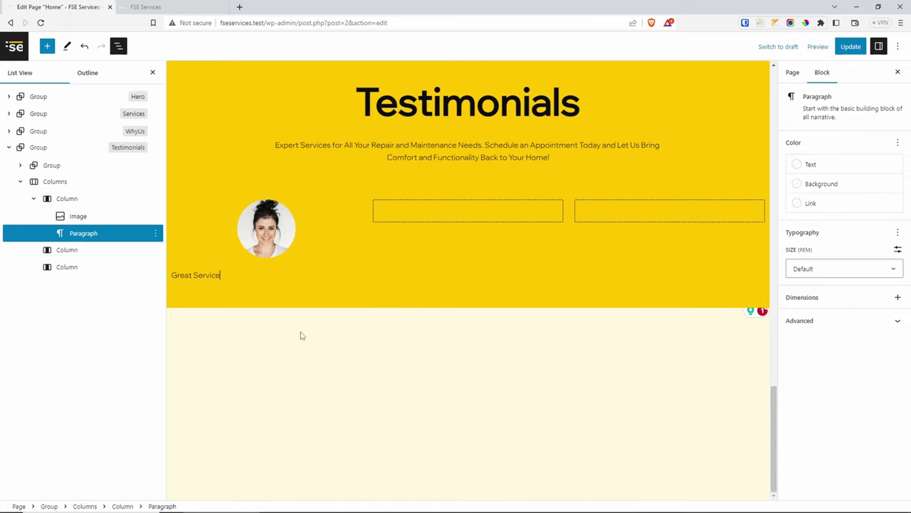
pyautogui.click(208, 252)
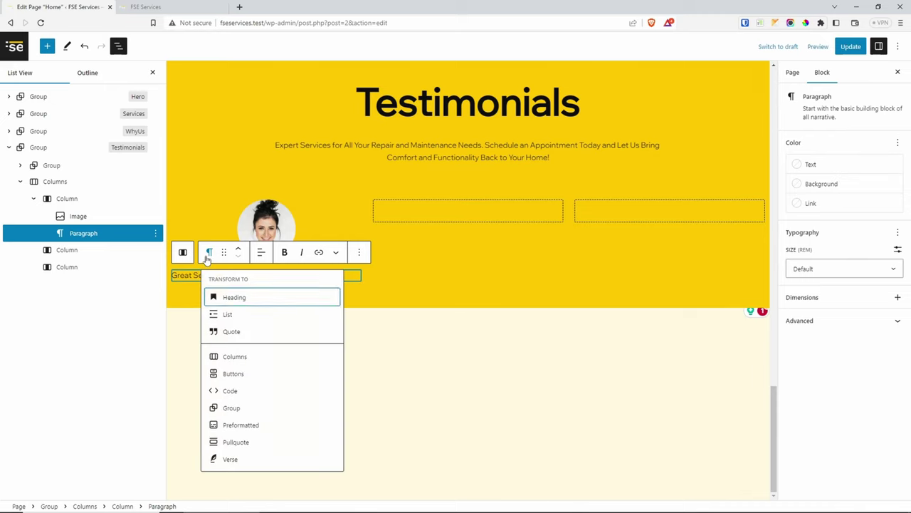
pyautogui.click(245, 297)
pyautogui.click(261, 252)
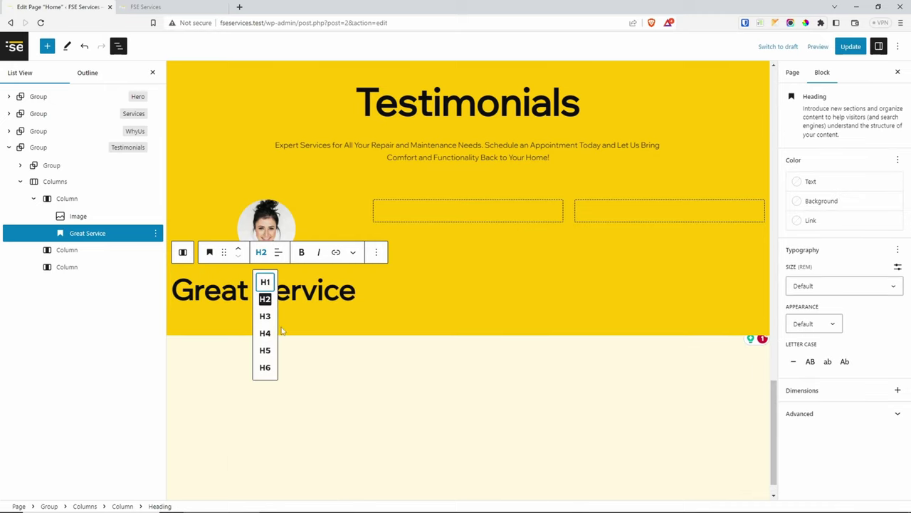
pyautogui.click(265, 333)
# Step: Make the Great Service heading Medium size, Light weight and centre-aligned
pyautogui.moveTo(278, 279); pyautogui.dragTo(171, 279)
pyautogui.click(808, 286)
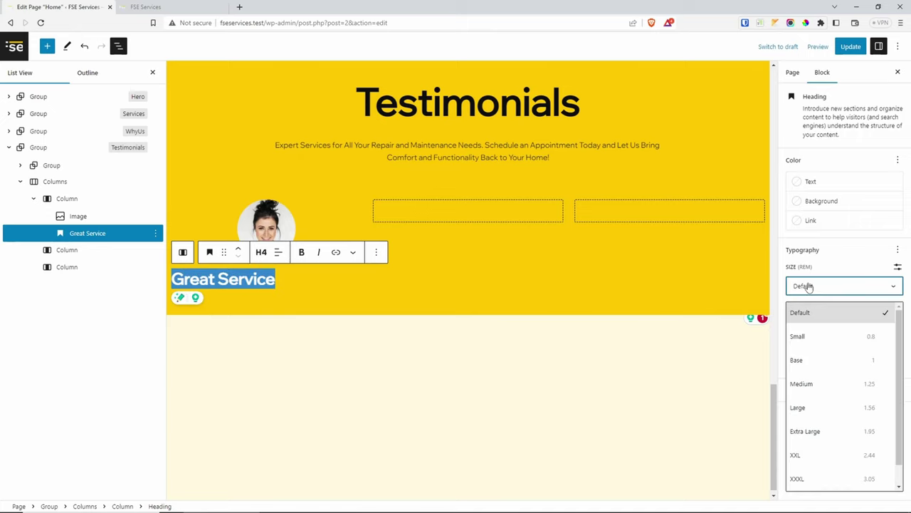
pyautogui.click(819, 382)
pyautogui.click(798, 326)
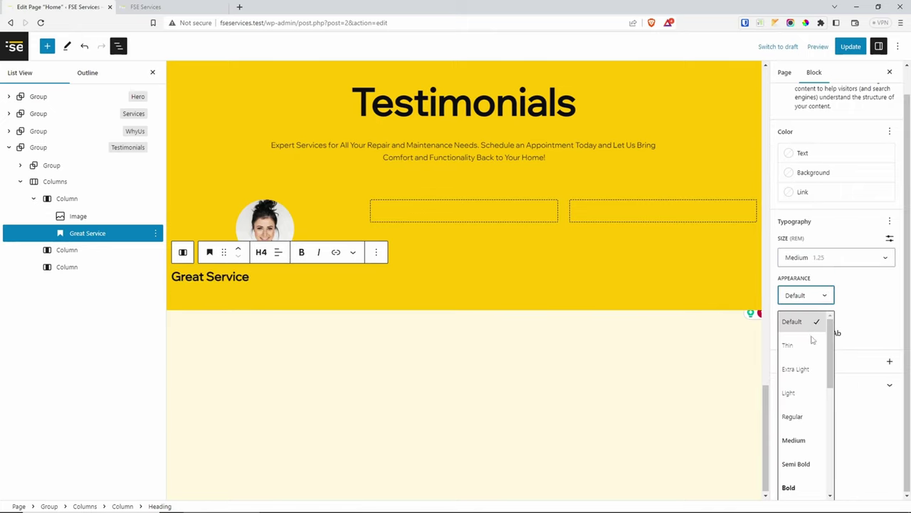
pyautogui.click(797, 392)
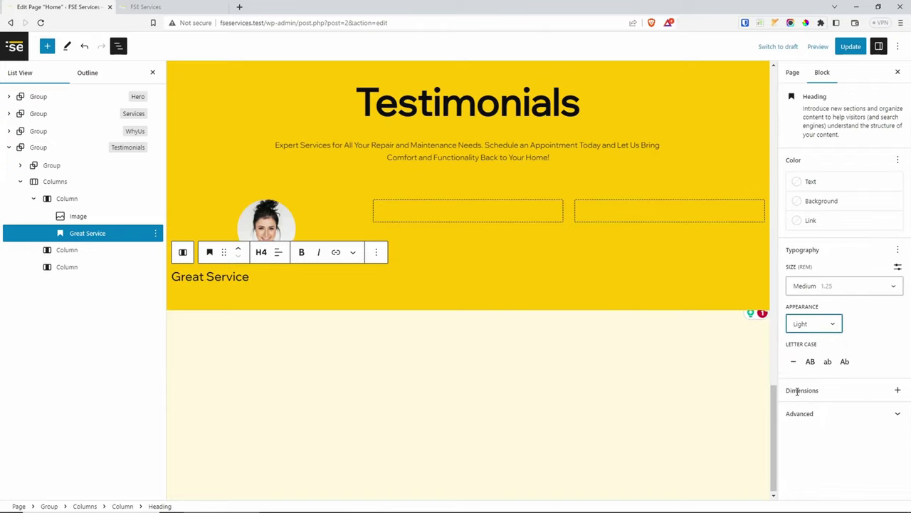
pyautogui.click(279, 254)
pyautogui.click(306, 300)
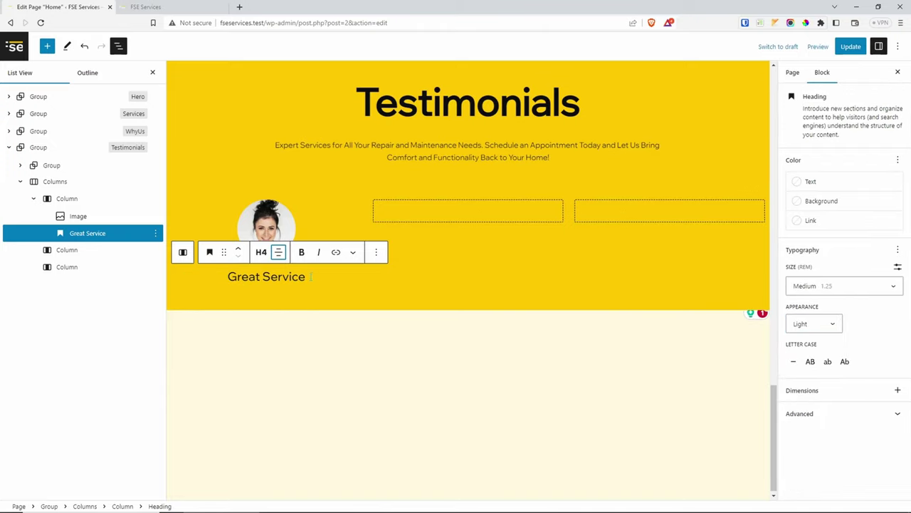
pyautogui.press('Return')
# Step: Paste the boiler-leak testimonial as a centred paragraph
pyautogui.write('FSE promptly resolved our boiler leak within minutes, showcasing their exceptional expertise as both an engineer and web developer. Outstanding professionals!')
pyautogui.click(260, 216)
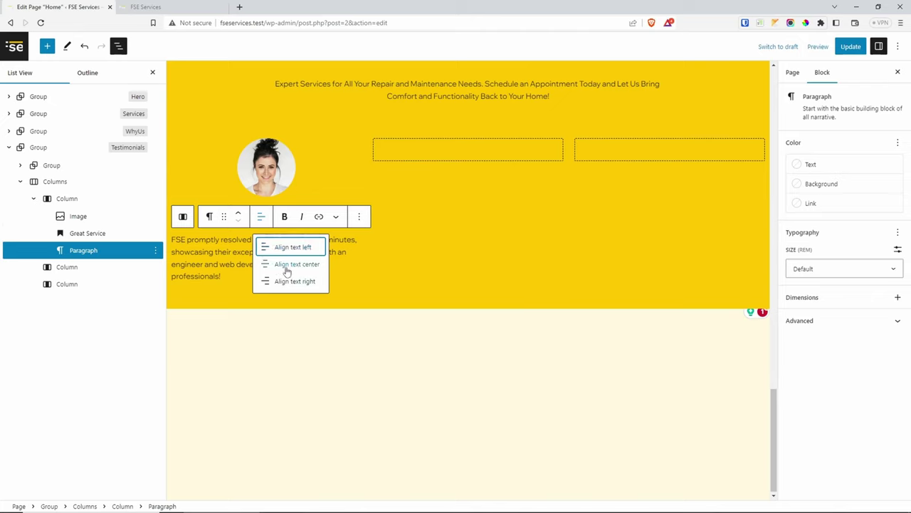
pyautogui.click(289, 262)
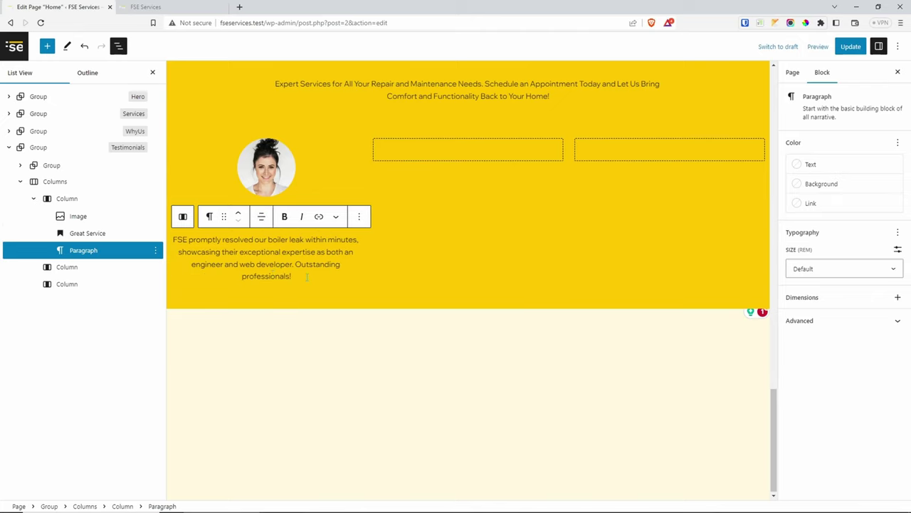
pyautogui.press('Return')
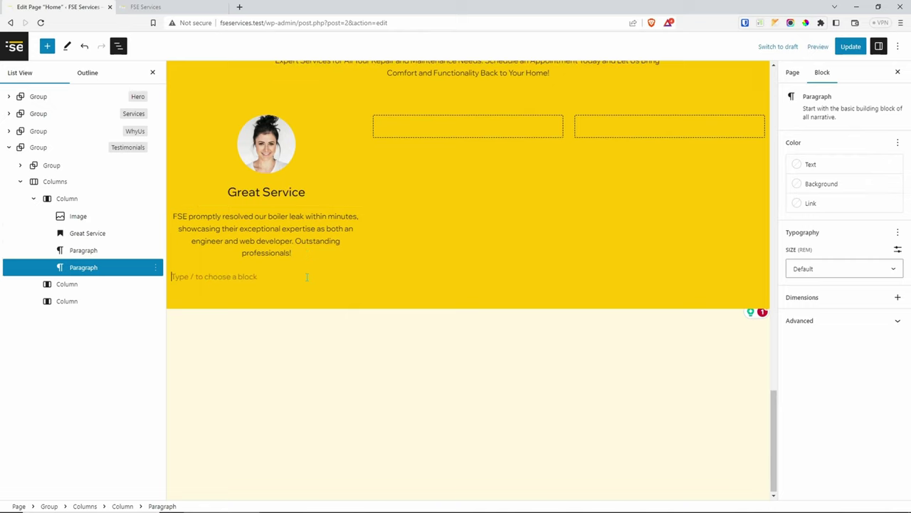
# Step: Add a centred /quote block with the pasted testimonial and the reviewer's name as a centred citation
pyautogui.write('/qu')
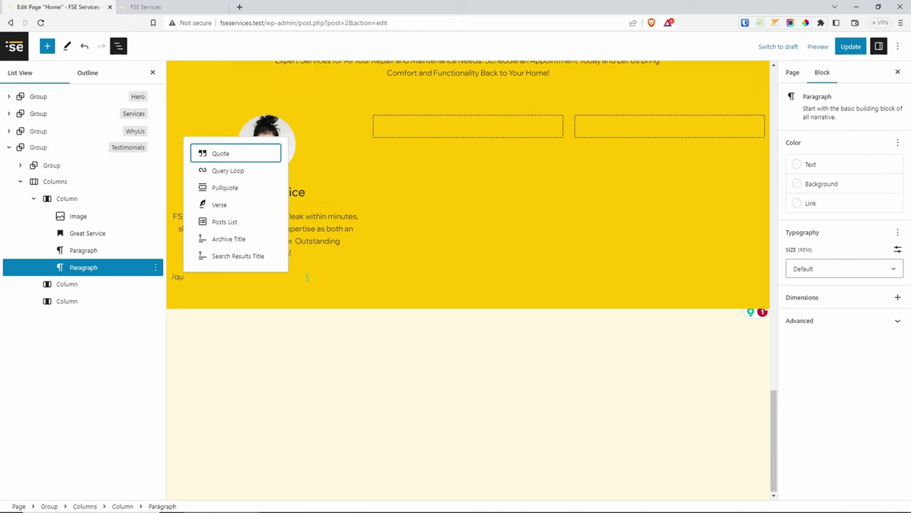
pyautogui.press('Return')
pyautogui.write('FSE promptly resolved our boiler leak within minutes, showcasing their exceptional expertise as both an engineer and web developer. Outstanding professionals!')
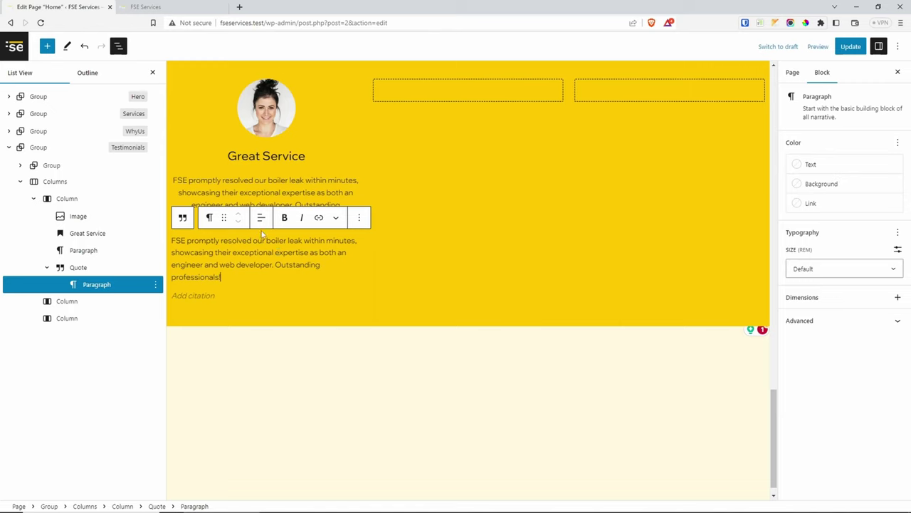
pyautogui.click(262, 218)
pyautogui.click(274, 262)
pyautogui.click(230, 295)
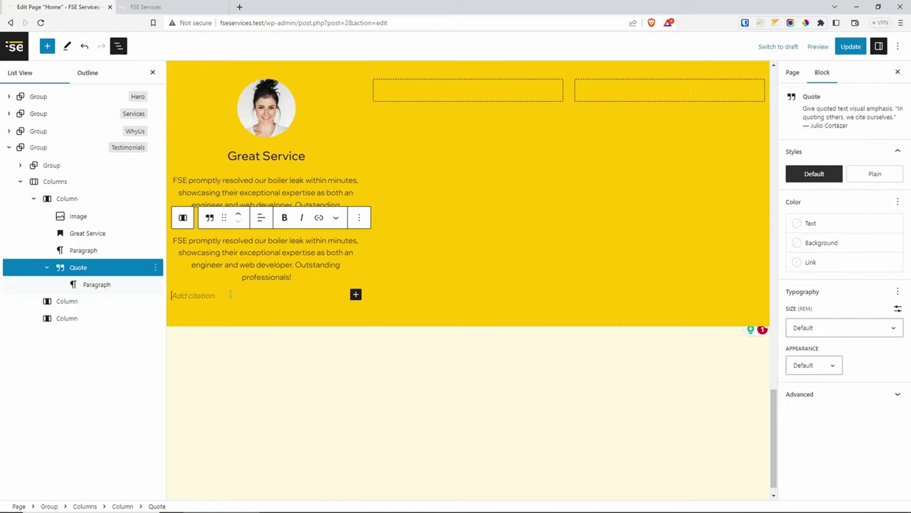
pyautogui.click(260, 217)
pyautogui.click(277, 264)
pyautogui.write('Maria')
pyautogui.click(260, 218)
# Step: Delete the original plain testimonial paragraph and add an empty block below the quote
pyautogui.click(275, 192)
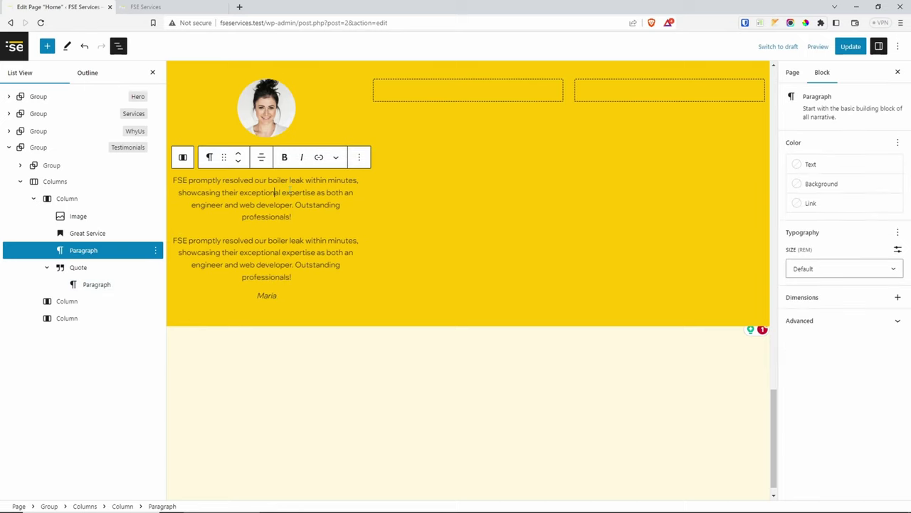
pyautogui.click(359, 157)
pyautogui.click(386, 416)
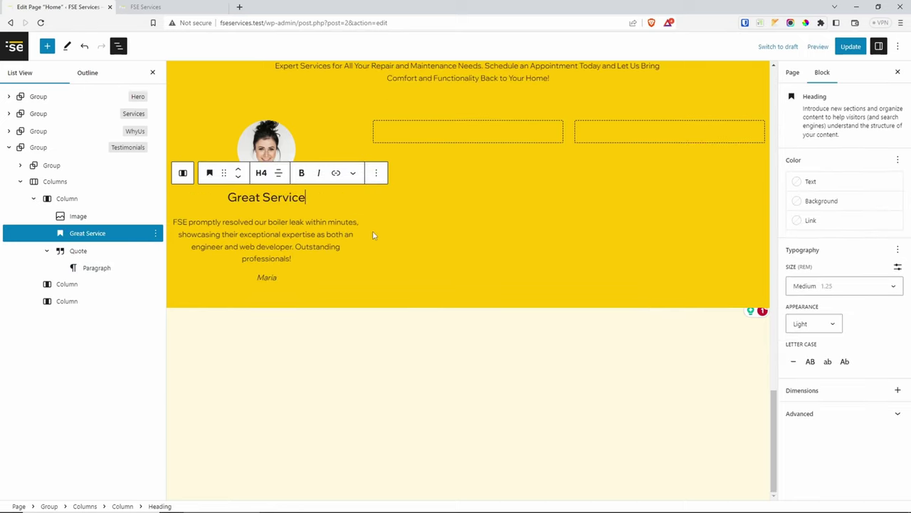
pyautogui.click(291, 277)
pyautogui.press('Return')
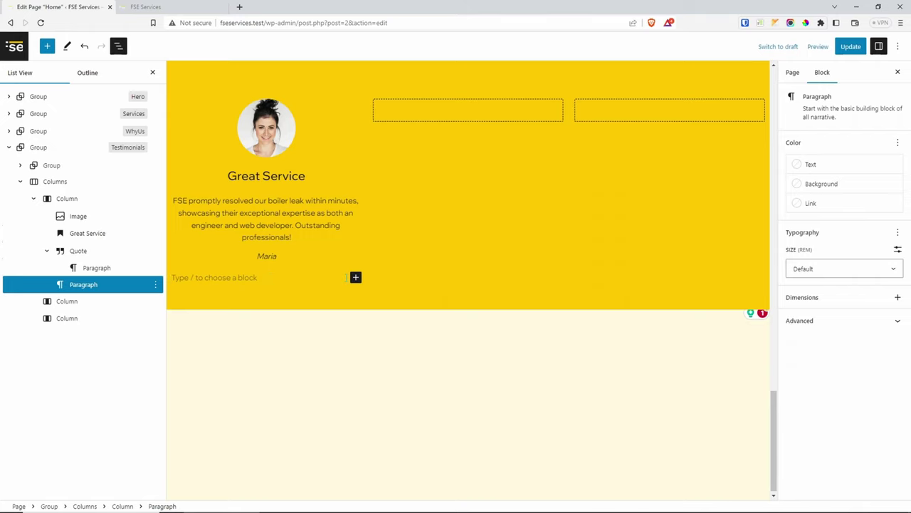
pyautogui.click(356, 277)
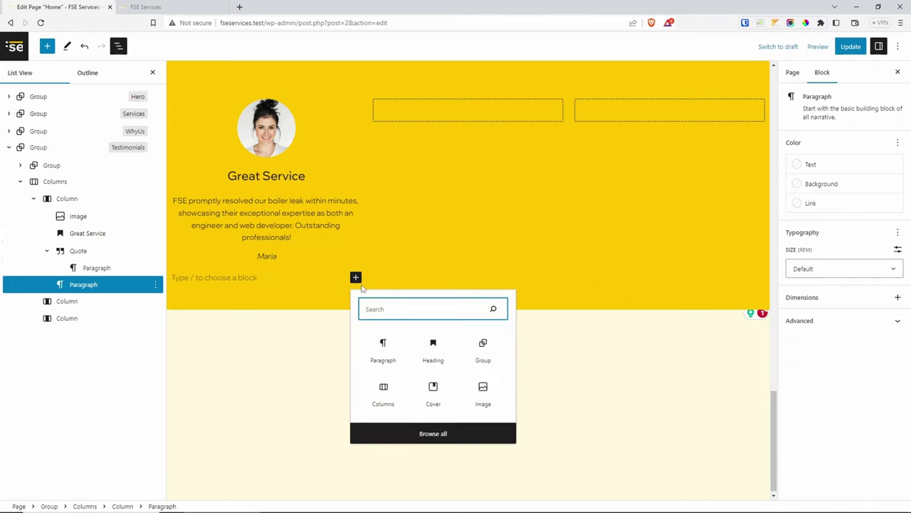
# Step: Insert stars.png from the Media Library below the quote and centre it
pyautogui.write('im')
pyautogui.click(384, 340)
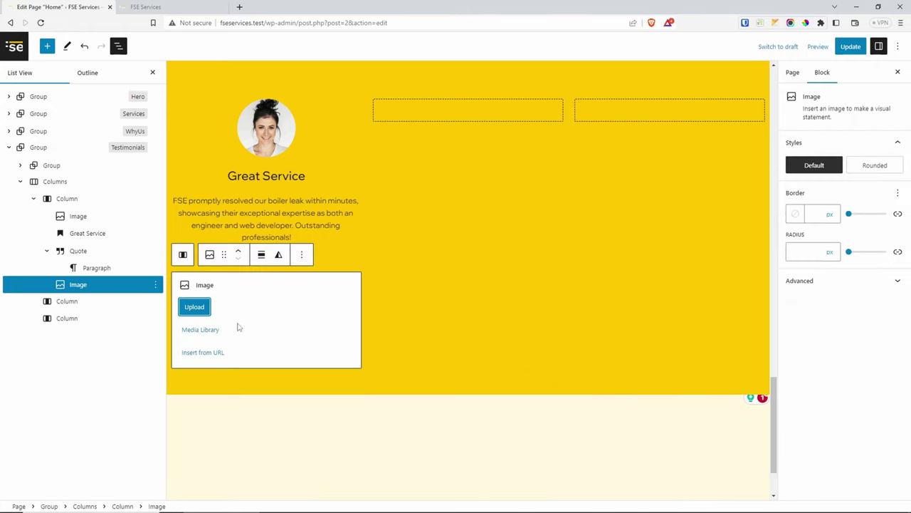
pyautogui.click(210, 329)
pyautogui.click(64, 253)
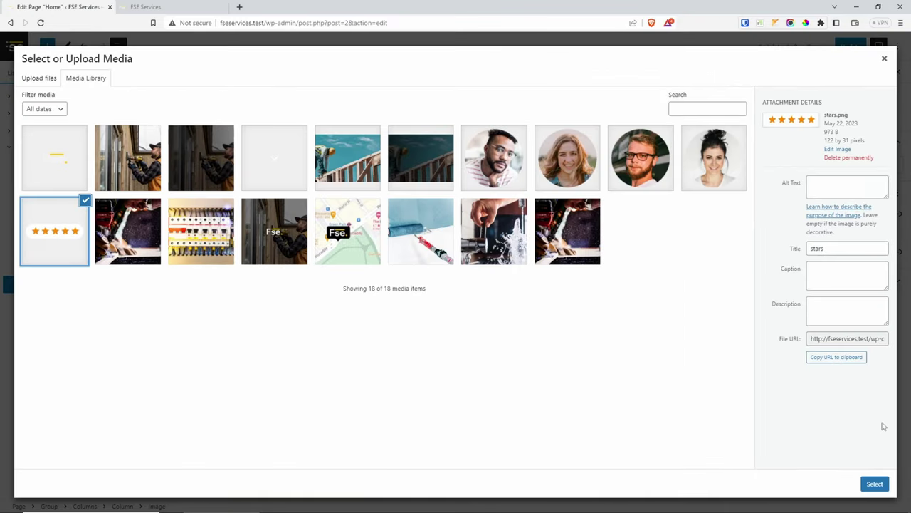
pyautogui.click(873, 484)
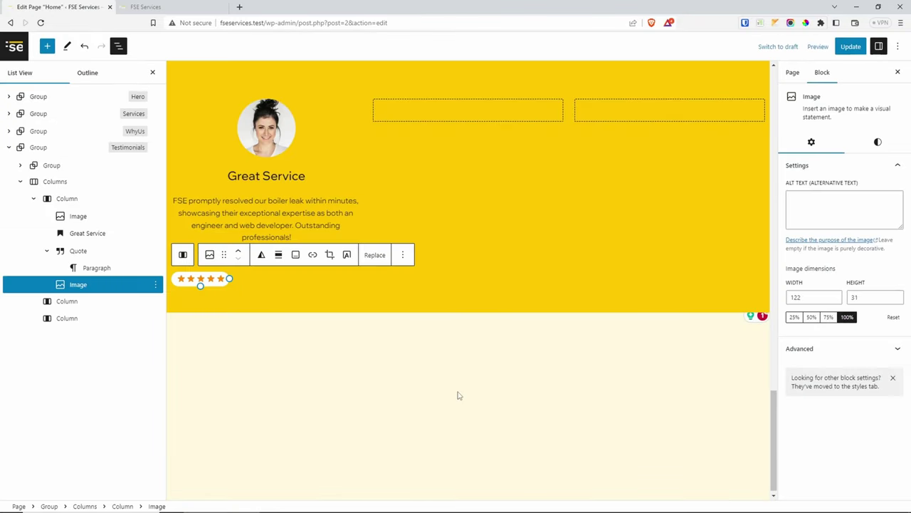
pyautogui.click(281, 258)
pyautogui.click(310, 320)
pyautogui.click(274, 237)
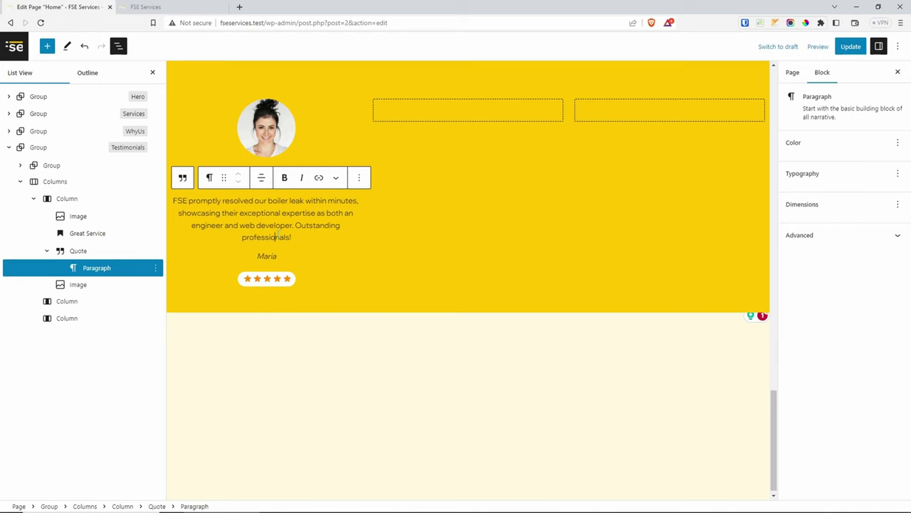
pyautogui.click(33, 198)
# Step: Duplicate the first testimonial column three times and remove the two empty columns
pyautogui.click(66, 199)
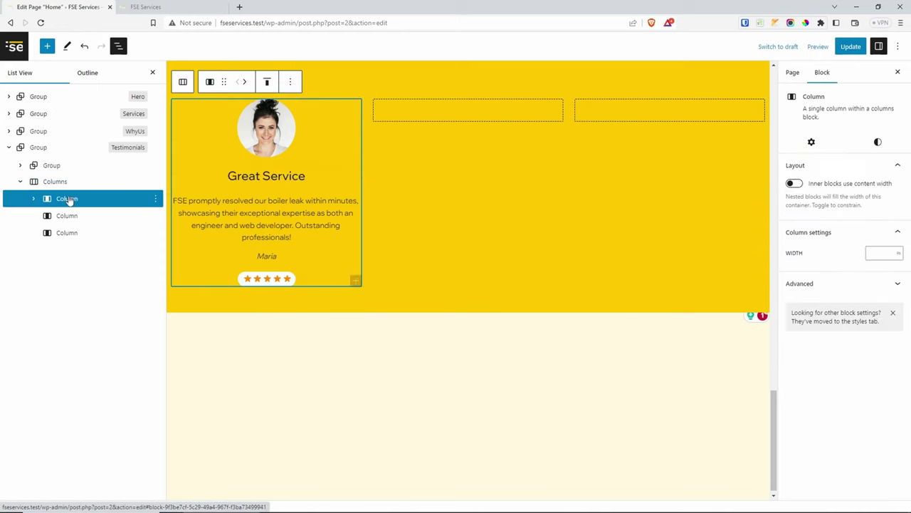
pyautogui.click(155, 199)
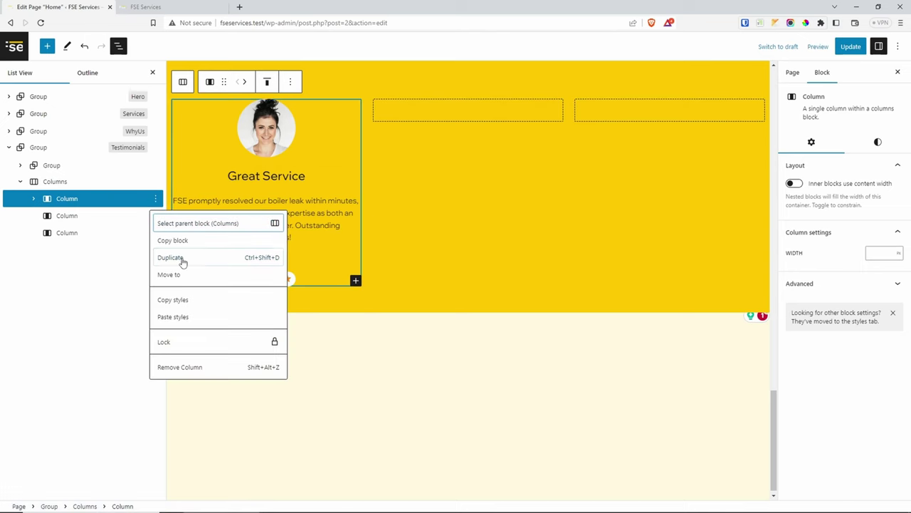
pyautogui.click(182, 257)
pyautogui.click(155, 215)
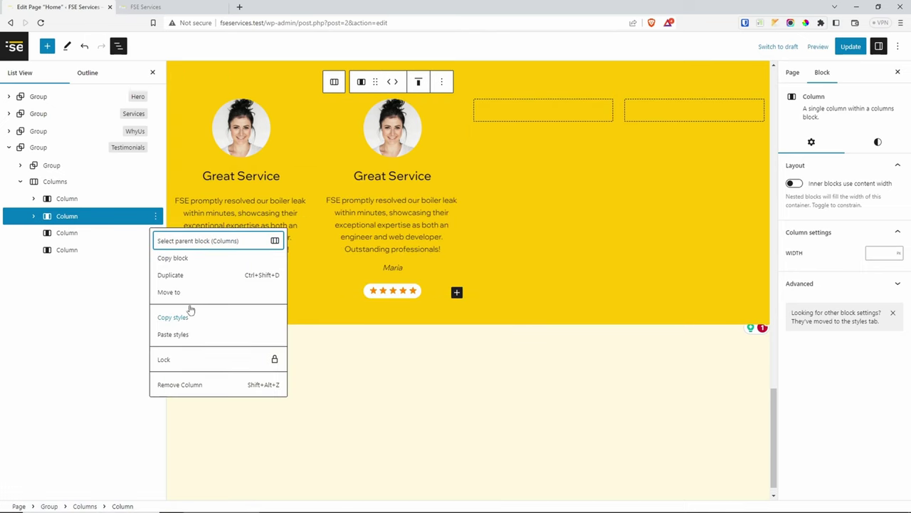
pyautogui.click(190, 275)
pyautogui.click(155, 233)
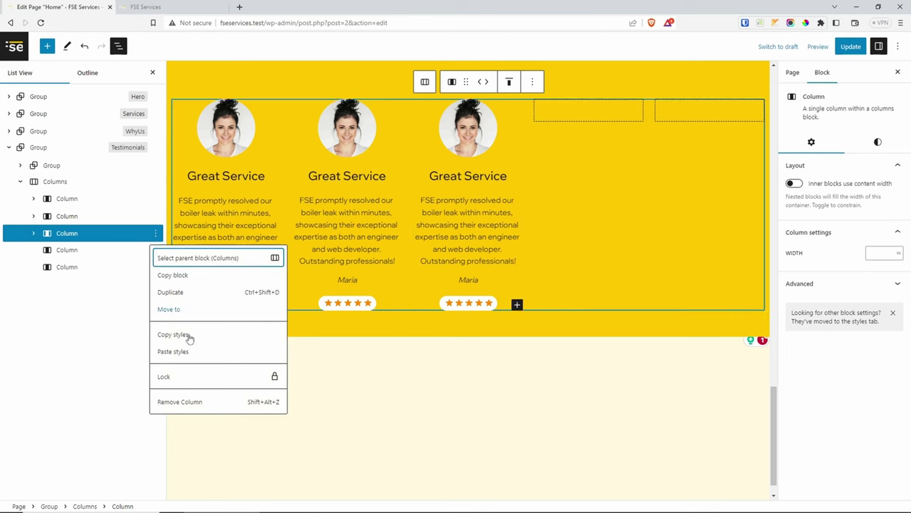
pyautogui.click(188, 293)
pyautogui.click(155, 267)
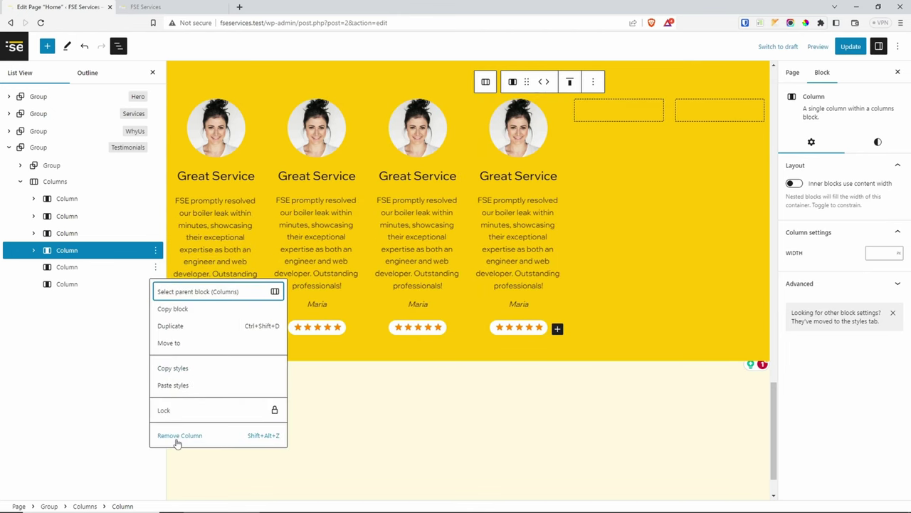
pyautogui.click(180, 435)
pyautogui.click(155, 267)
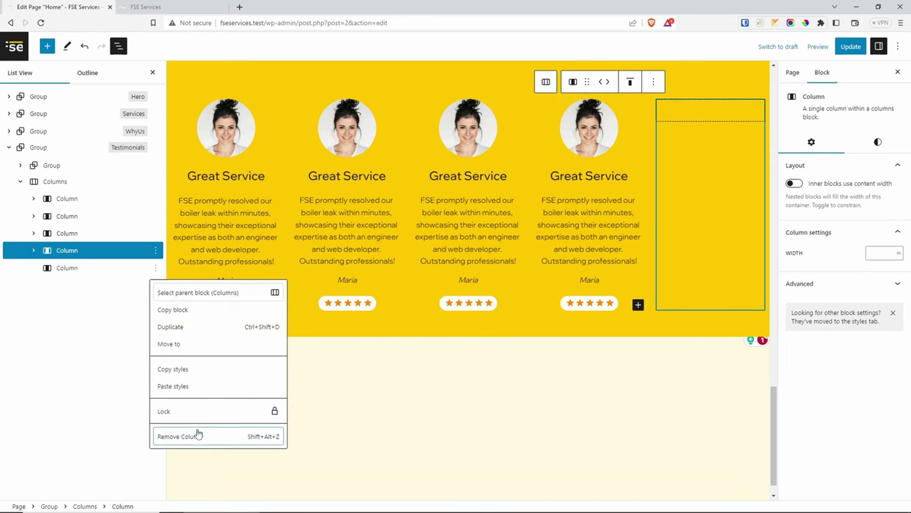
pyautogui.click(197, 434)
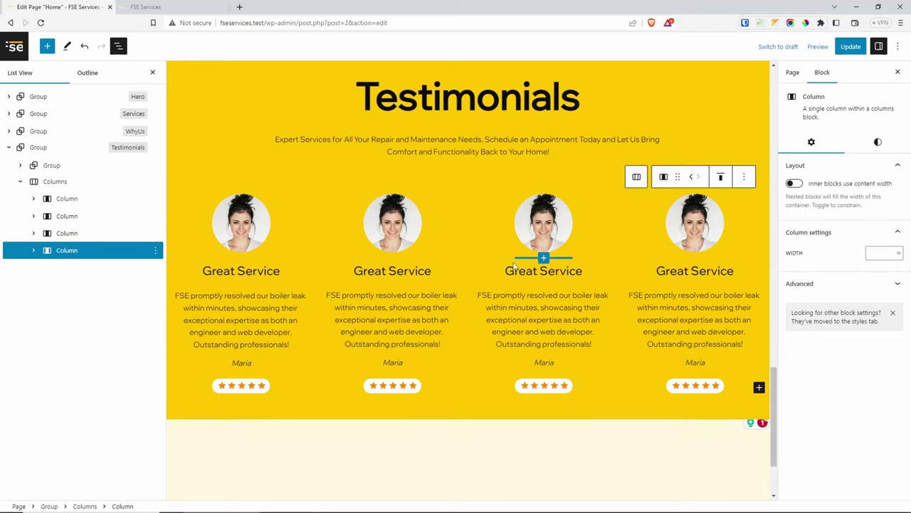
# Step: Change a copied heading to 'Too good!' and replace the third card's reviewer name
pyautogui.click(410, 226)
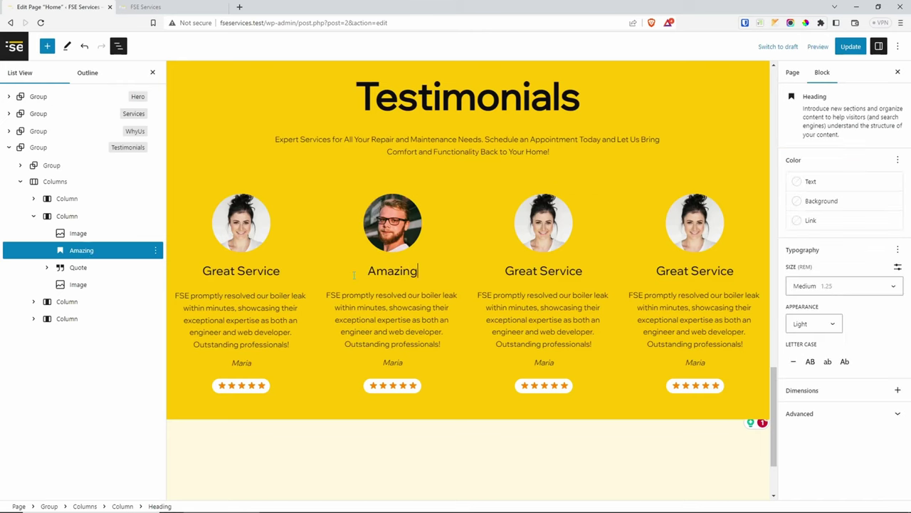
pyautogui.doubleClick(393, 362)
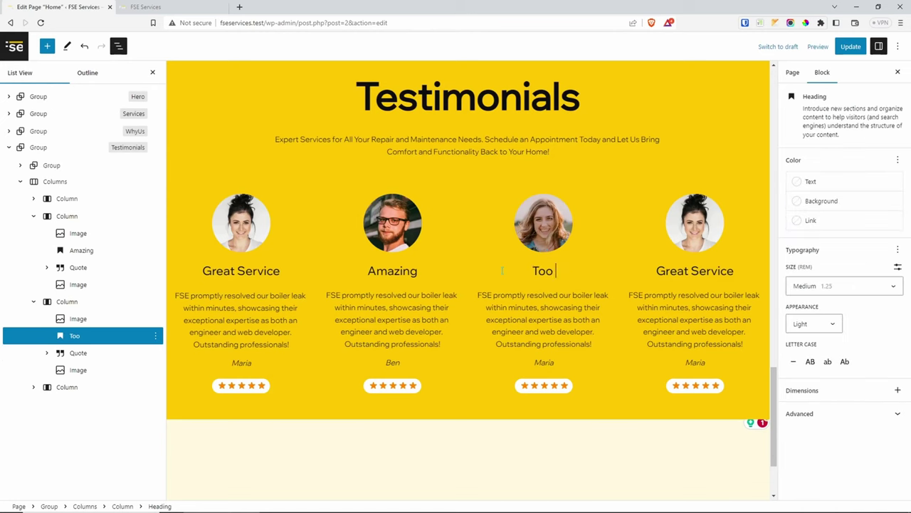
pyautogui.write('good!')
pyautogui.doubleClick(604, 360)
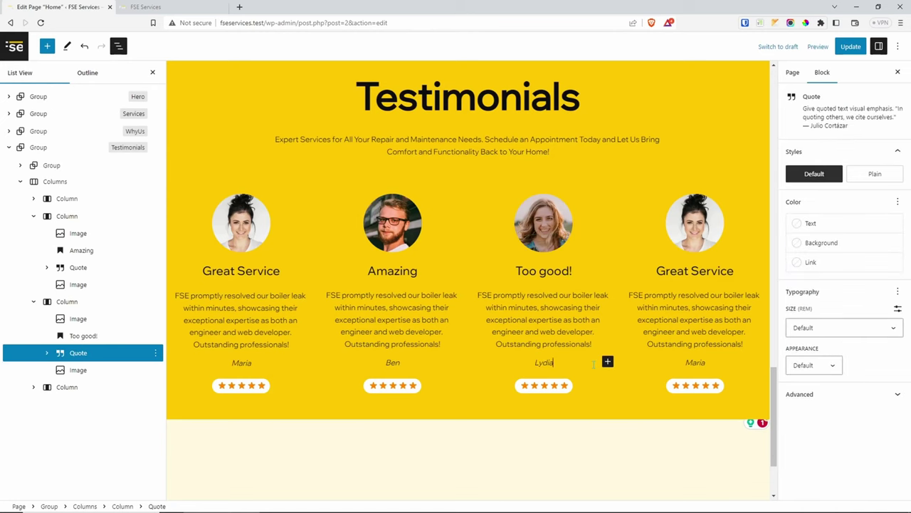
pyautogui.write('Chloe')
# Step: Begin replacing the fourth photo, undo and redo a text slip, and update the page
pyautogui.click(714, 227)
pyautogui.click(729, 176)
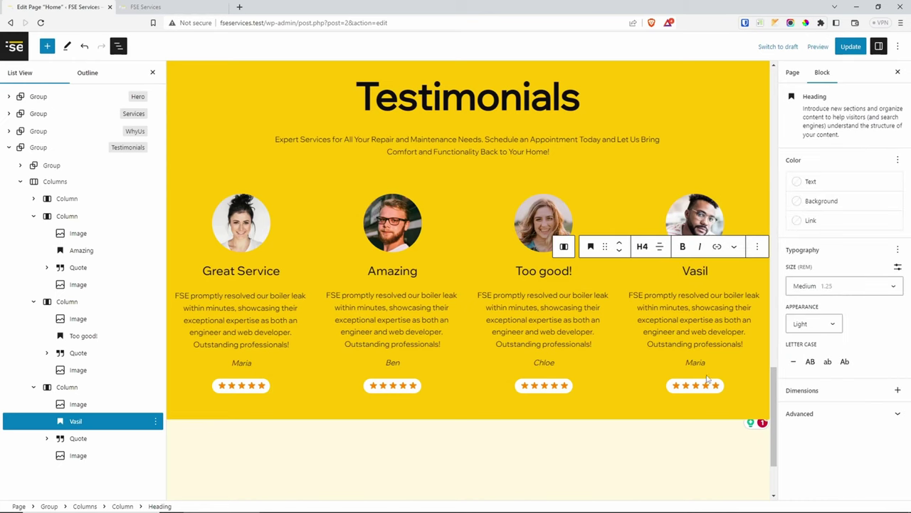
pyautogui.hotkey('ctrl', 'z')
pyautogui.hotkey('ctrl', 'shift', 'z')
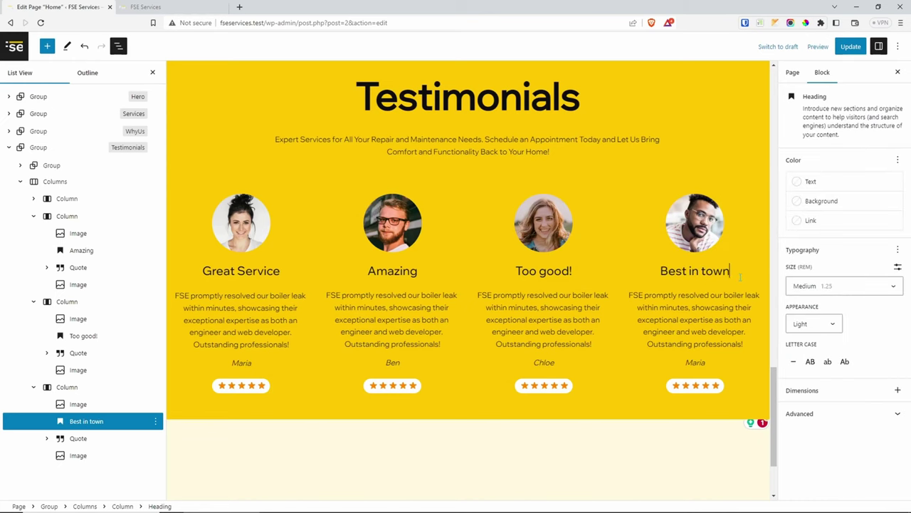
pyautogui.hotkey('ctrl', 'shift', 'z')
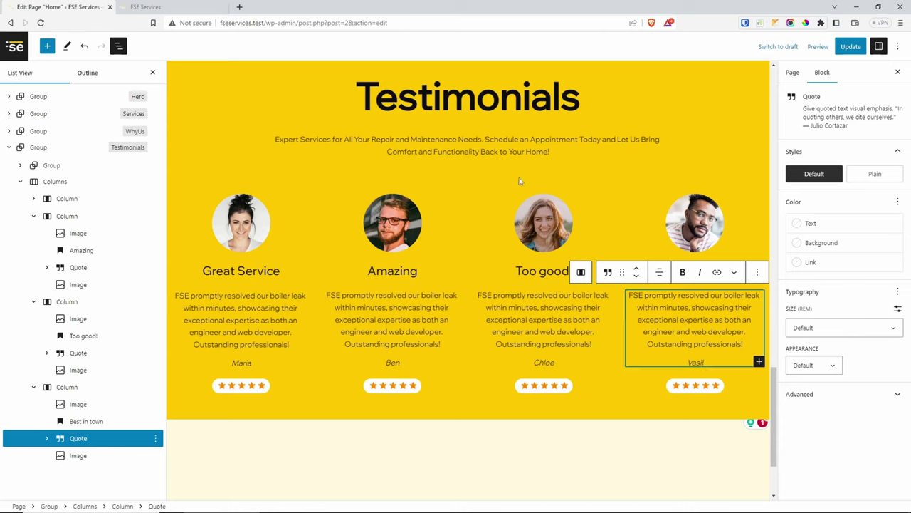
pyautogui.click(851, 46)
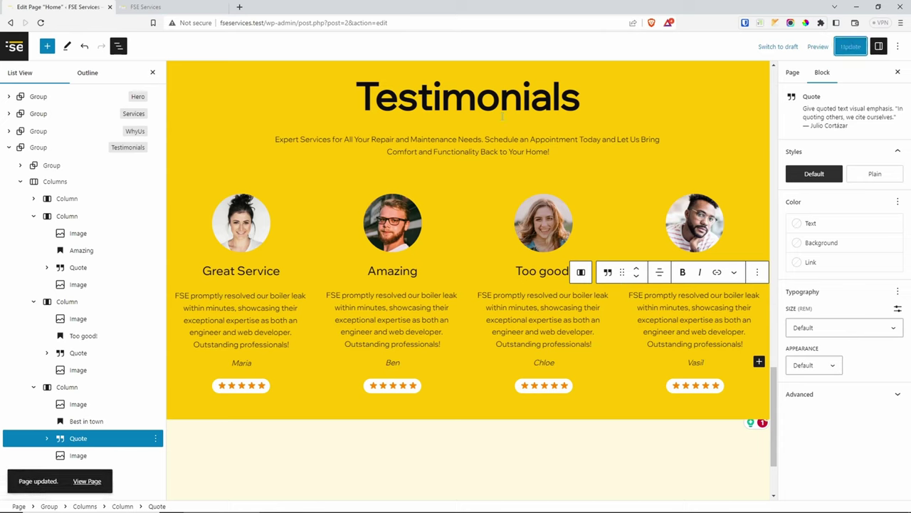
pyautogui.hotkey('ctrl', 'Tab')
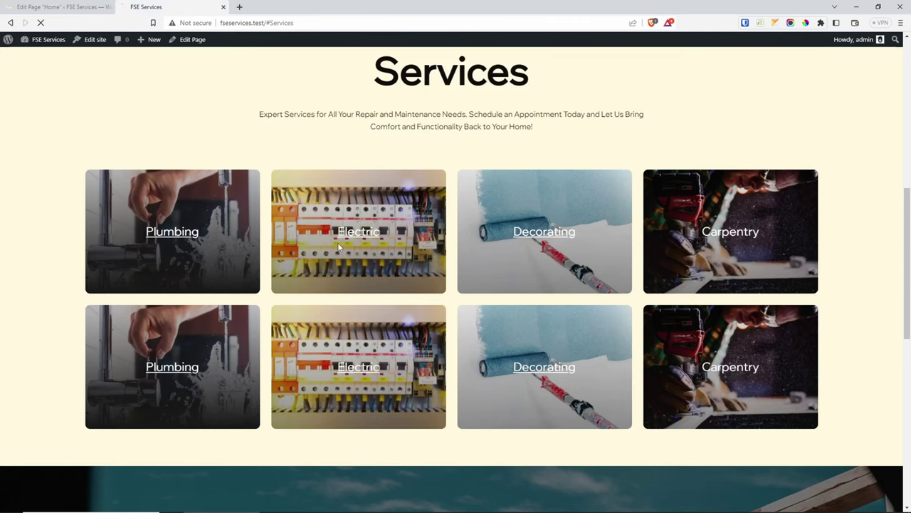
pyautogui.scroll(-3, 338, 242)
pyautogui.scroll(-4, 338, 242)
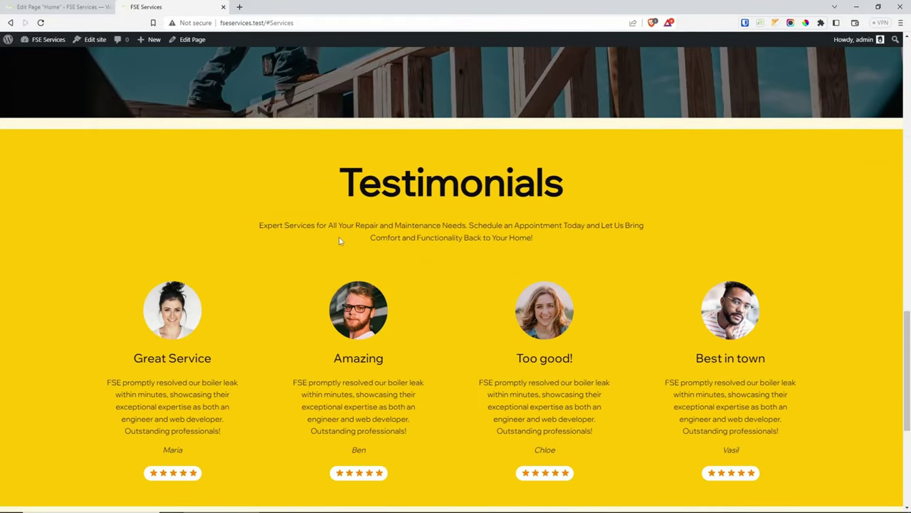
pyautogui.scroll(-3, 339, 241)
pyautogui.scroll(6, 340, 242)
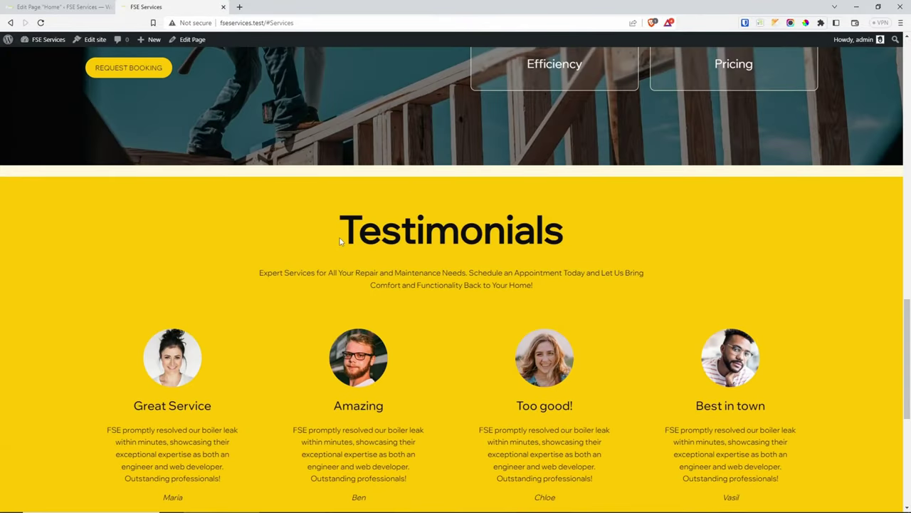
pyautogui.scroll(1, 340, 240)
pyautogui.scroll(-2, 339, 242)
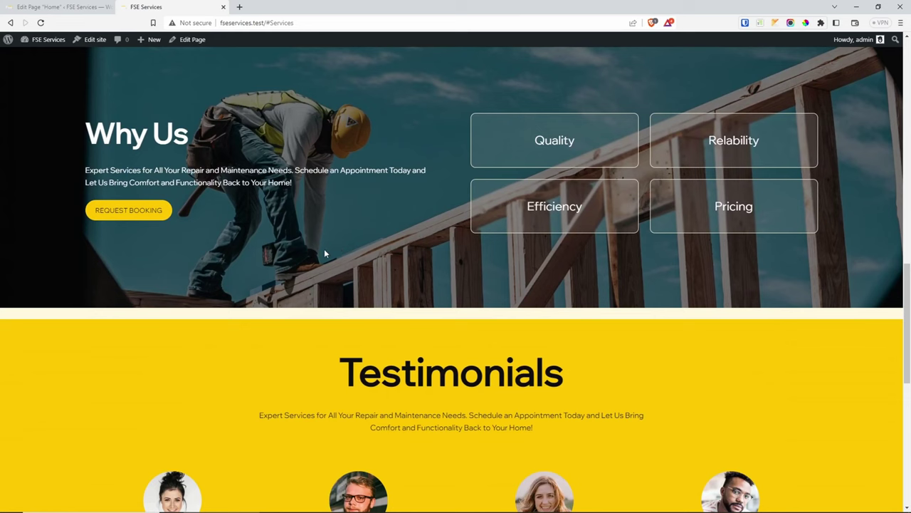
pyautogui.rightClick(310, 315)
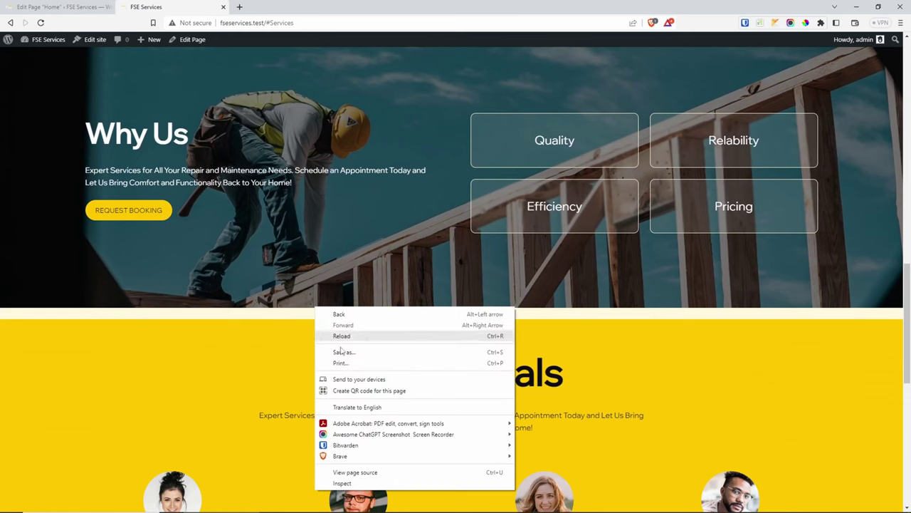
pyautogui.click(378, 485)
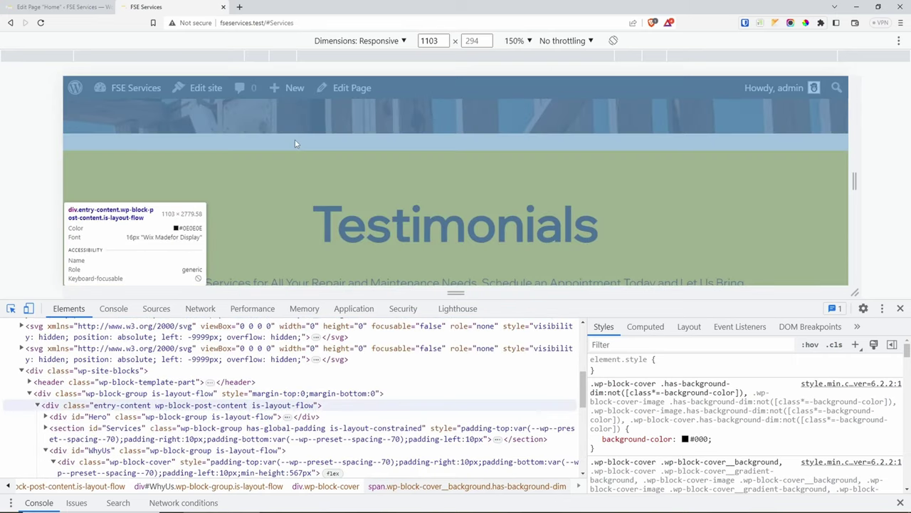
pyautogui.click(299, 159)
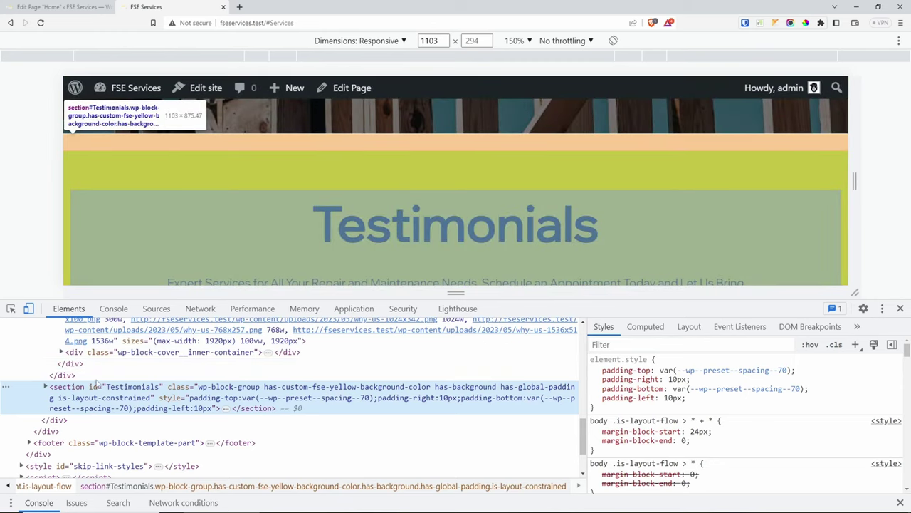
pyautogui.click(900, 308)
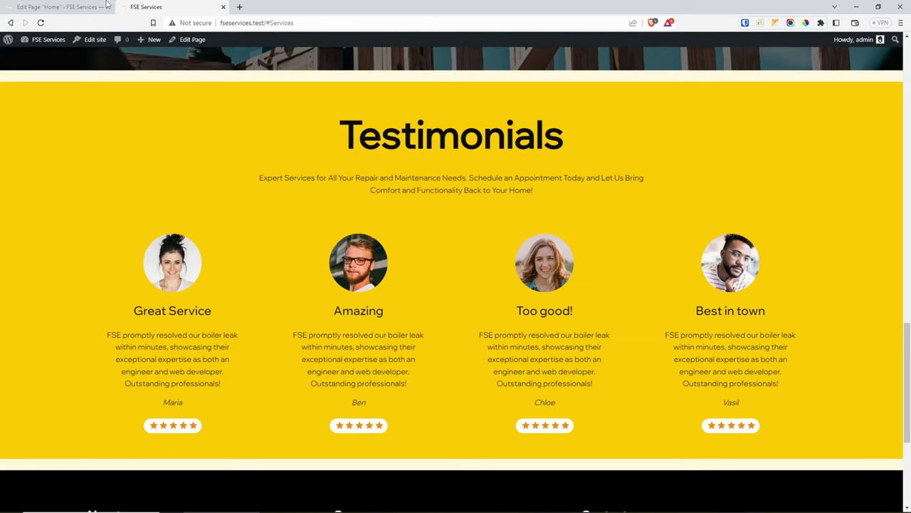
pyautogui.click(106, 6)
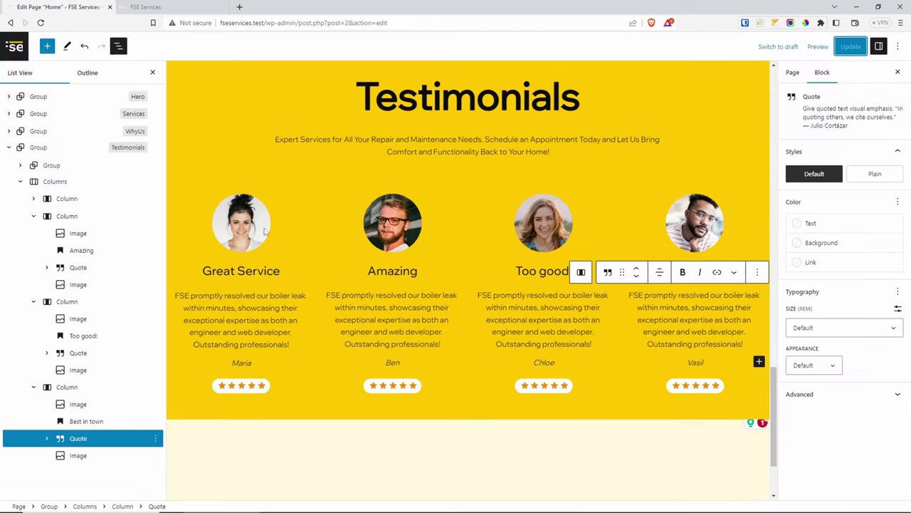
# Step: Set the Testimonials group's block spacing and margin to 0
pyautogui.click(29, 147)
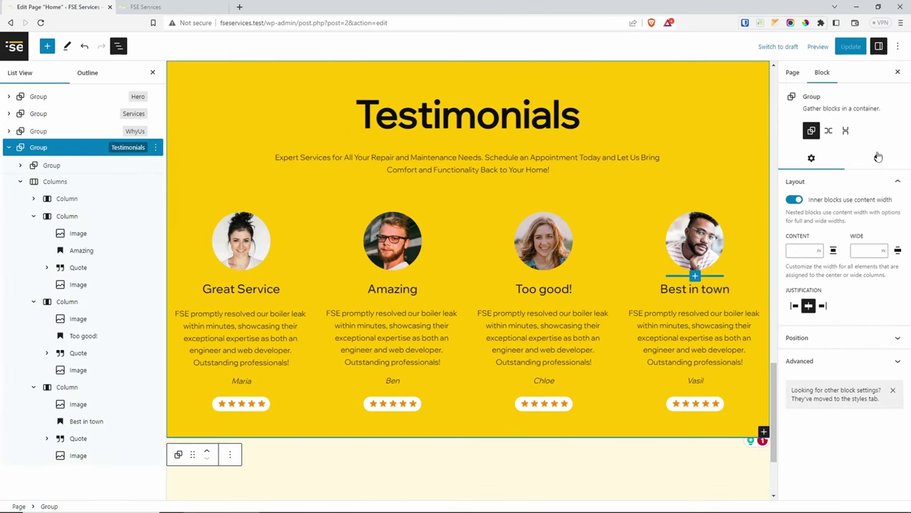
pyautogui.click(849, 394)
pyautogui.scroll(-3, 849, 396)
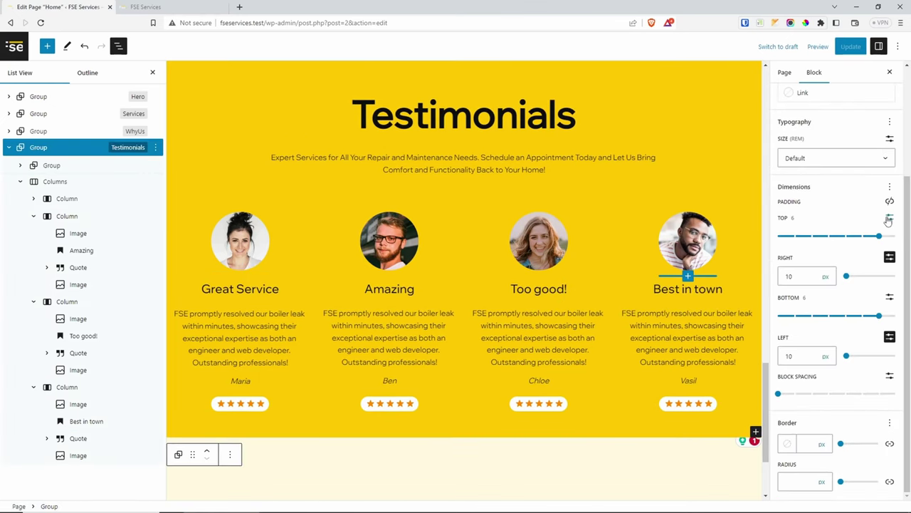
pyautogui.click(778, 396)
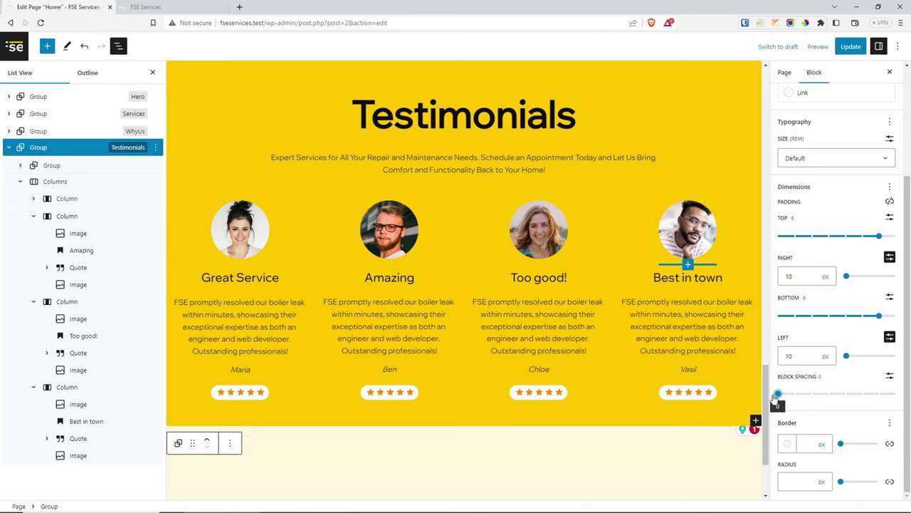
pyautogui.click(889, 187)
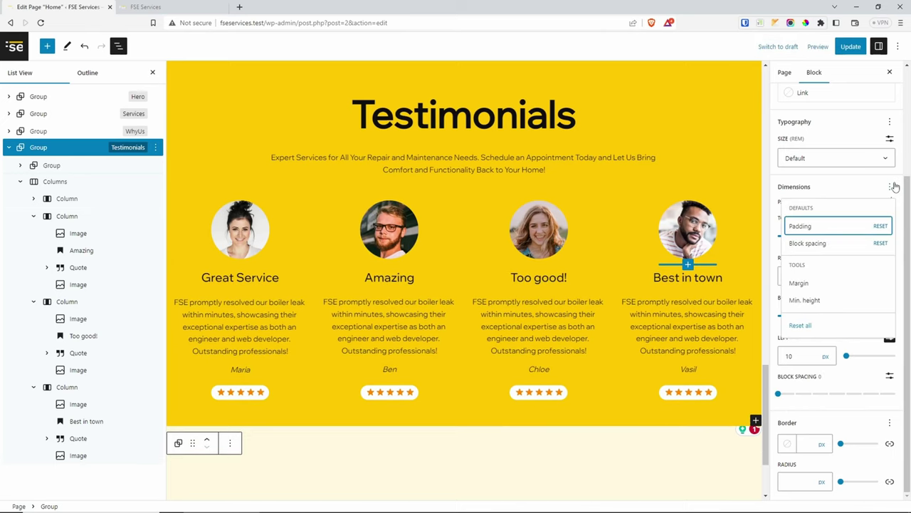
pyautogui.click(803, 283)
pyautogui.click(778, 394)
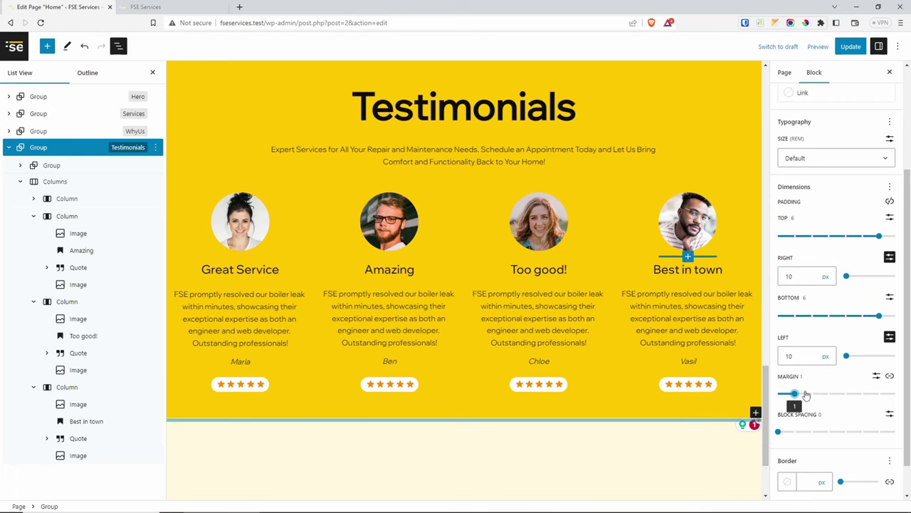
# Step: Update the Home page and reload the live site to view it
pyautogui.click(849, 47)
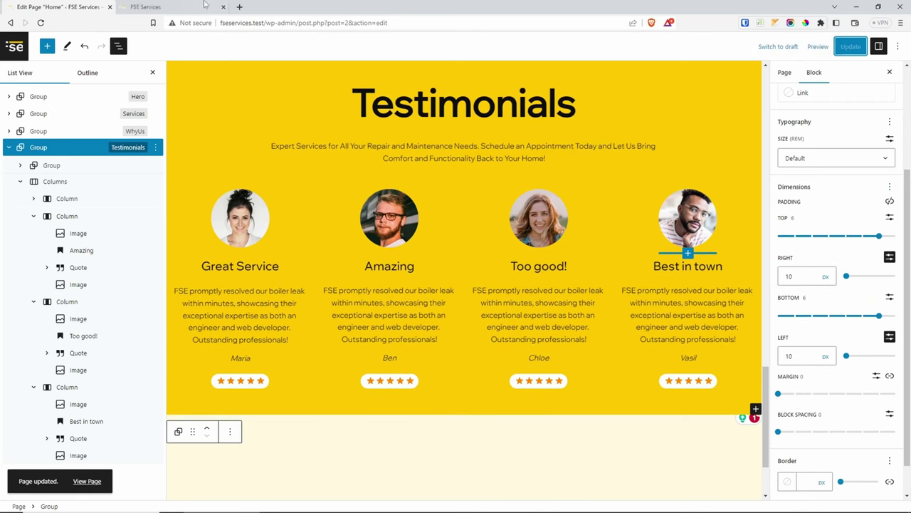
pyautogui.click(146, 7)
pyautogui.press('F5')
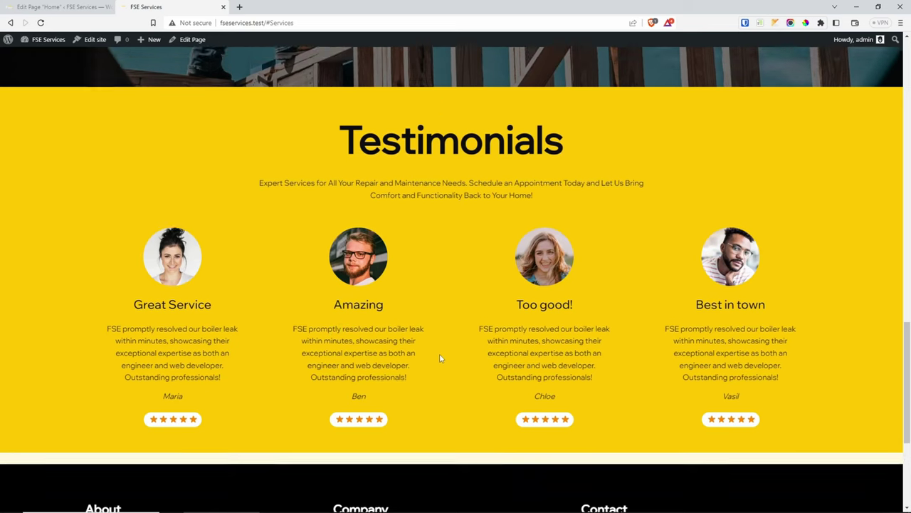
# Step: Scroll the live page to the Testimonials section, then return to the editor and collapse the group
pyautogui.scroll(6, 439, 353)
pyautogui.scroll(-5, 439, 353)
pyautogui.scroll(-2, 440, 357)
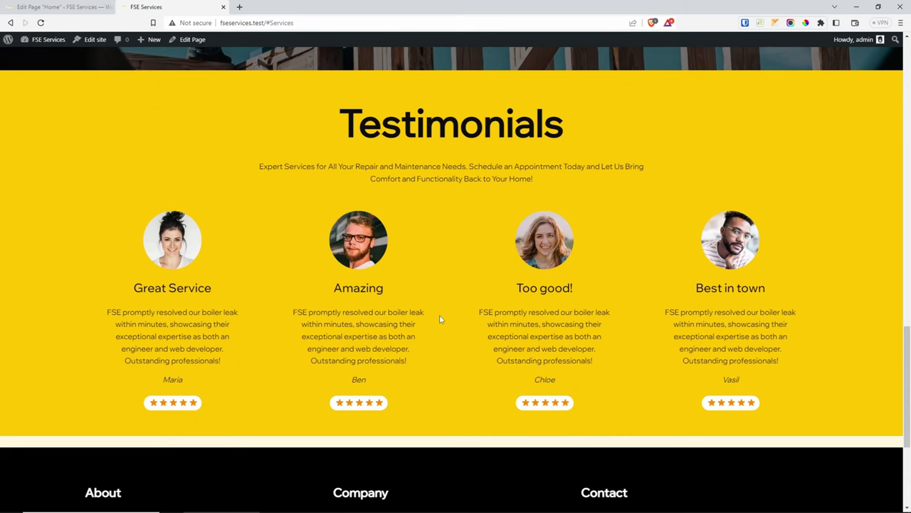
pyautogui.click(57, 6)
pyautogui.click(9, 150)
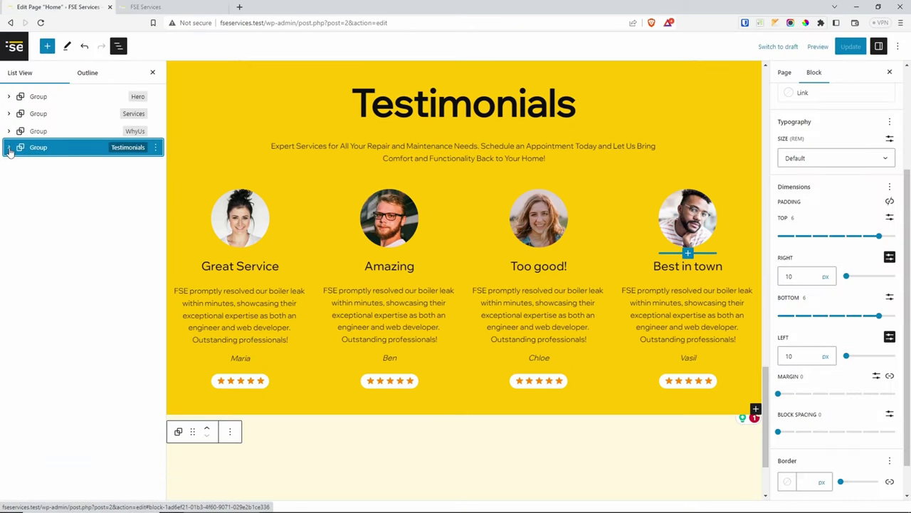
# Step: Duplicate the Testimonials group and change the copy's HTML anchor to LatestArticles
pyautogui.click(155, 147)
pyautogui.click(179, 192)
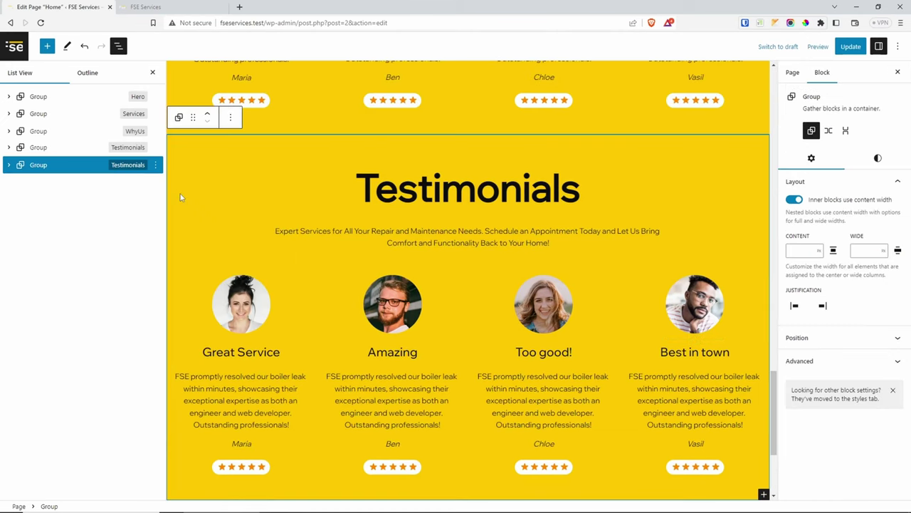
pyautogui.click(833, 360)
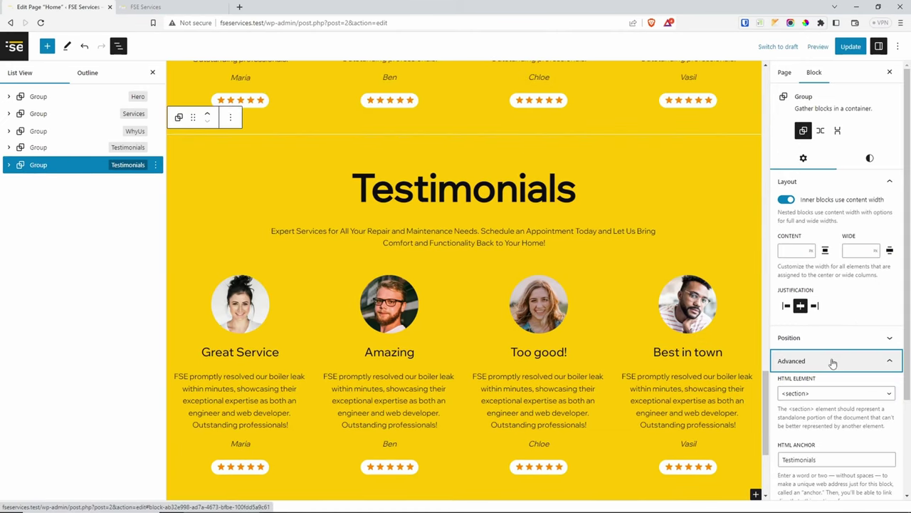
pyautogui.moveTo(824, 339); pyautogui.dragTo(782, 341)
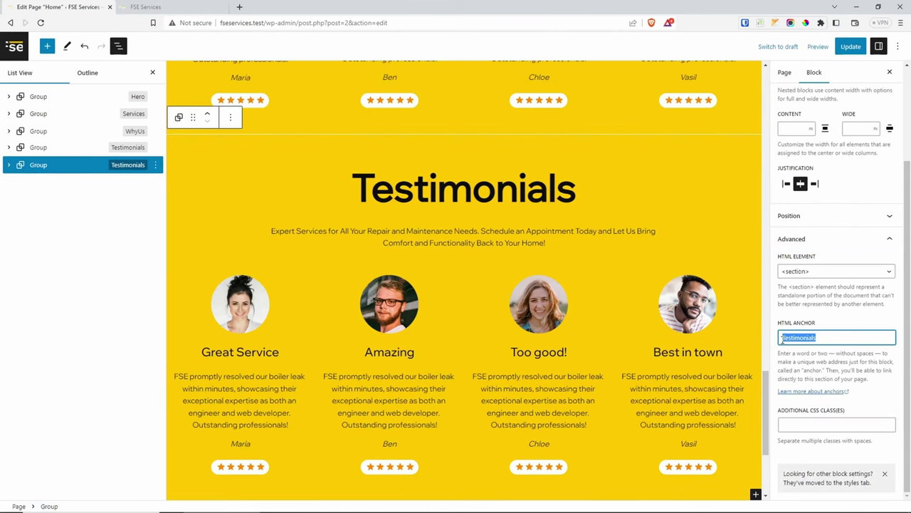
pyautogui.write('Late')
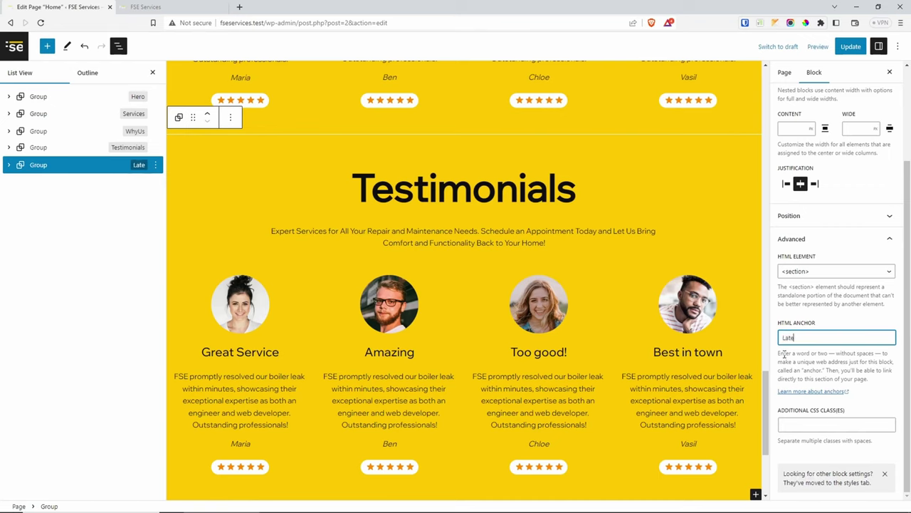
pyautogui.write('stArticles')
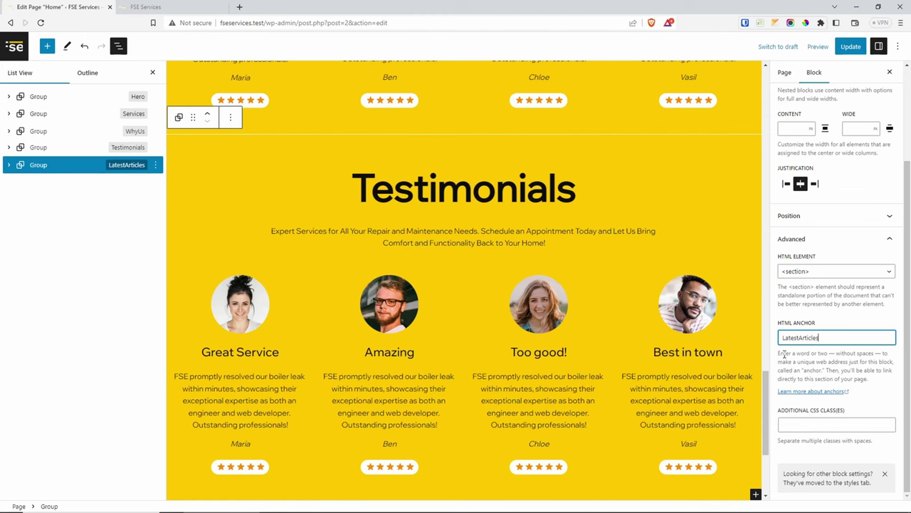
# Step: Clear the copy's yellow background colour in its Styles settings
pyautogui.scroll(2, 860, 154)
pyautogui.scroll(2, 863, 157)
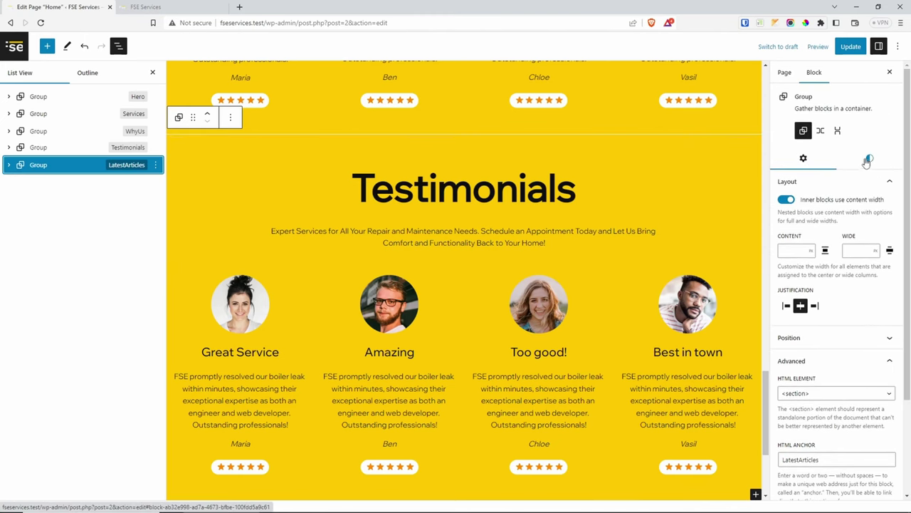
pyautogui.click(869, 159)
pyautogui.click(808, 222)
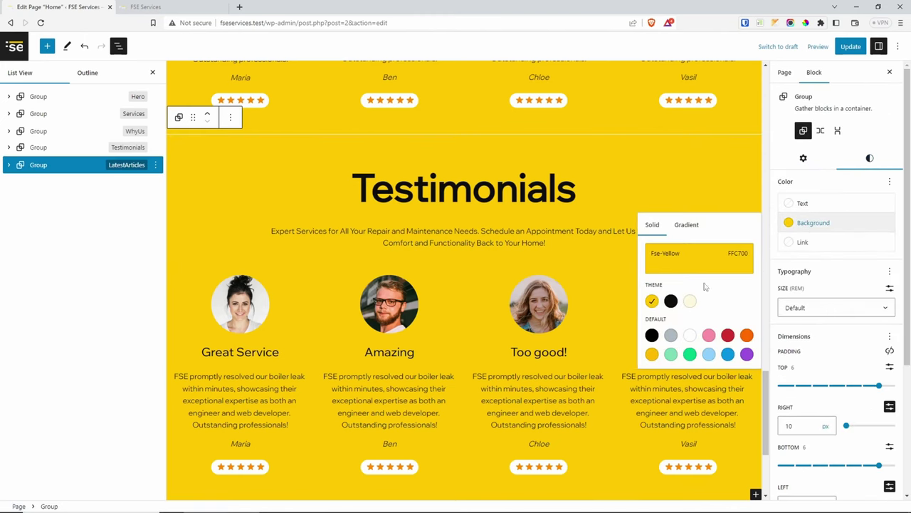
pyautogui.click(653, 302)
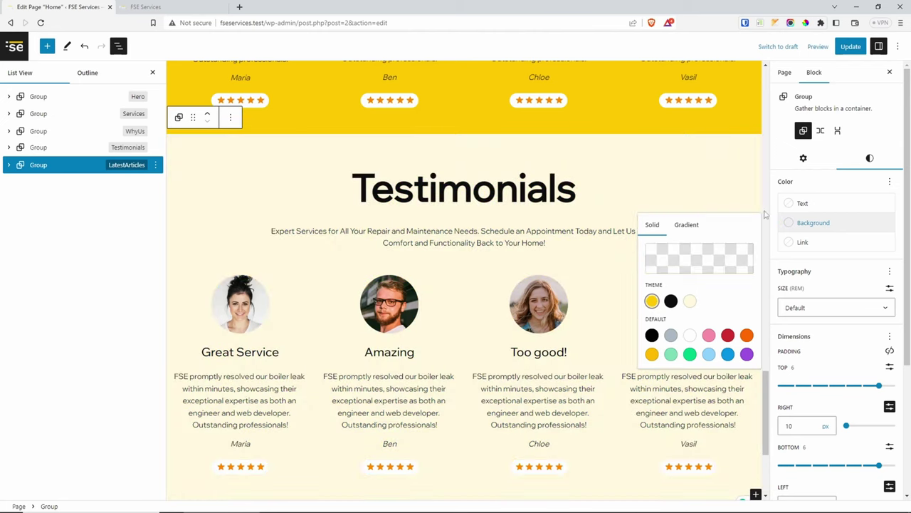
pyautogui.click(541, 180)
# Step: Retype the heading as 'Latest Articles', left-aligned at Large size
pyautogui.moveTo(580, 187); pyautogui.dragTo(354, 188)
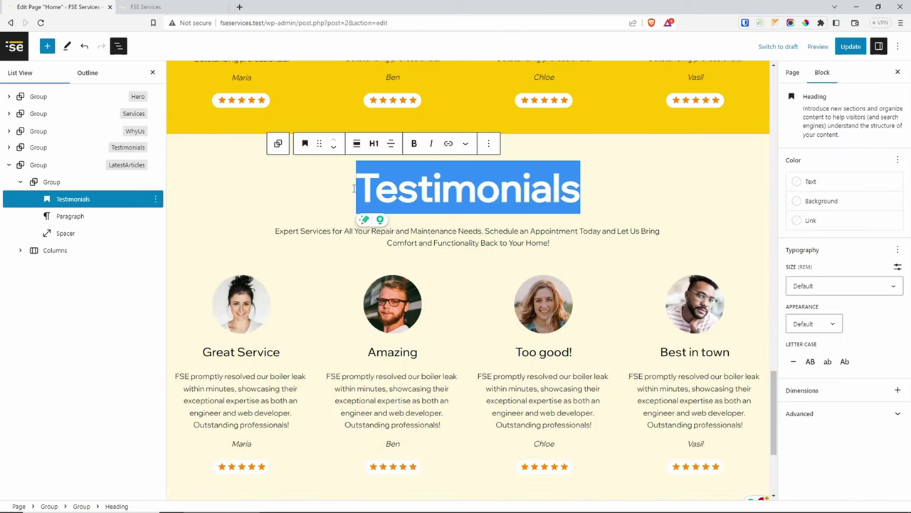
pyautogui.write('La')
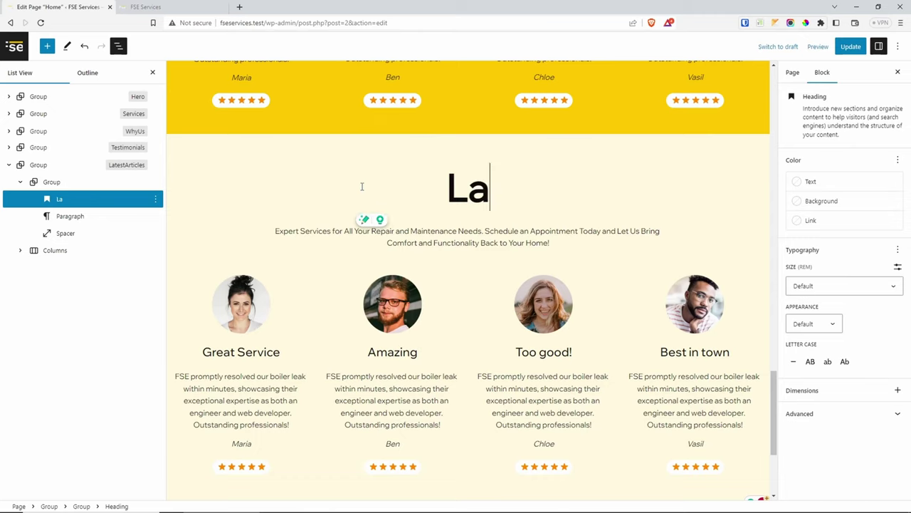
pyautogui.write('test Article')
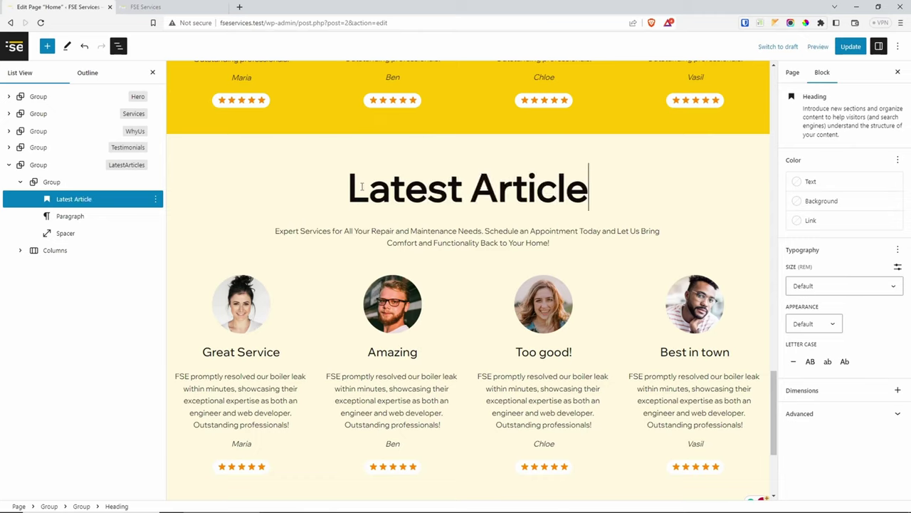
pyautogui.write('s')
pyautogui.press('Home')
pyautogui.hotkey('shift', 'End')
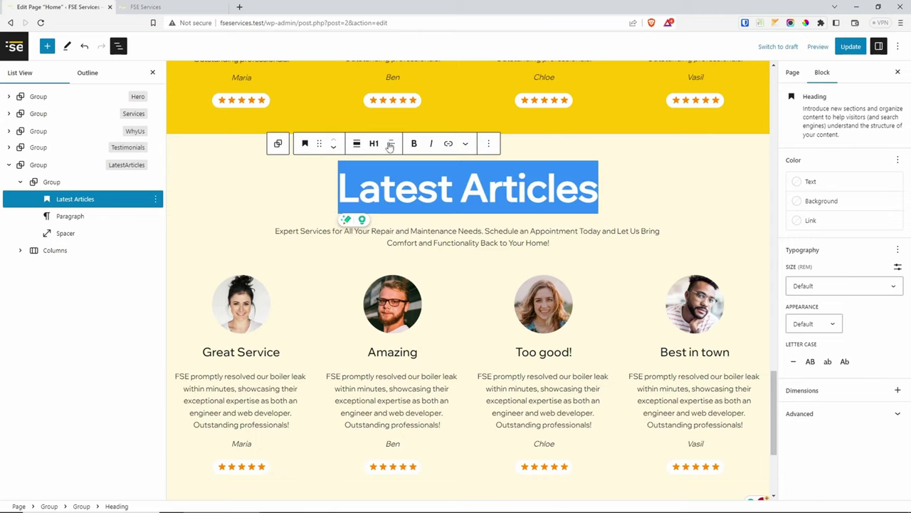
pyautogui.click(390, 143)
pyautogui.click(396, 174)
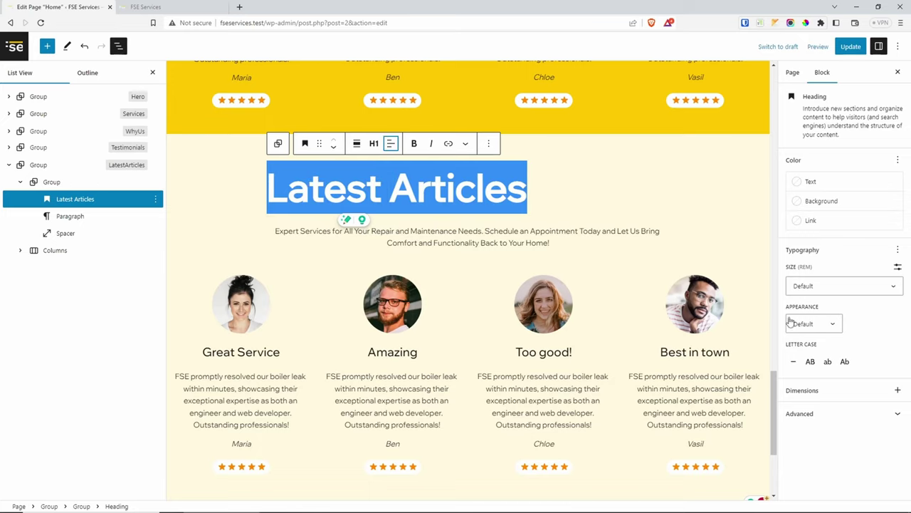
pyautogui.click(840, 285)
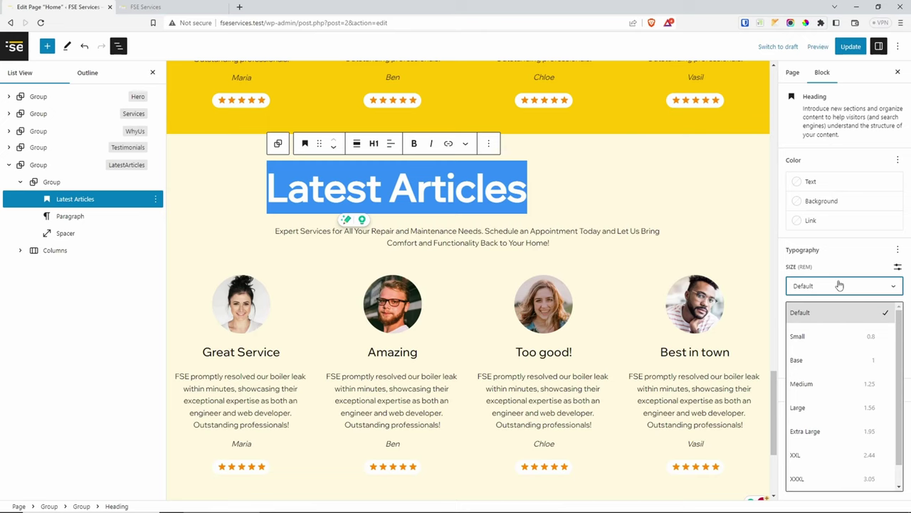
pyautogui.click(819, 414)
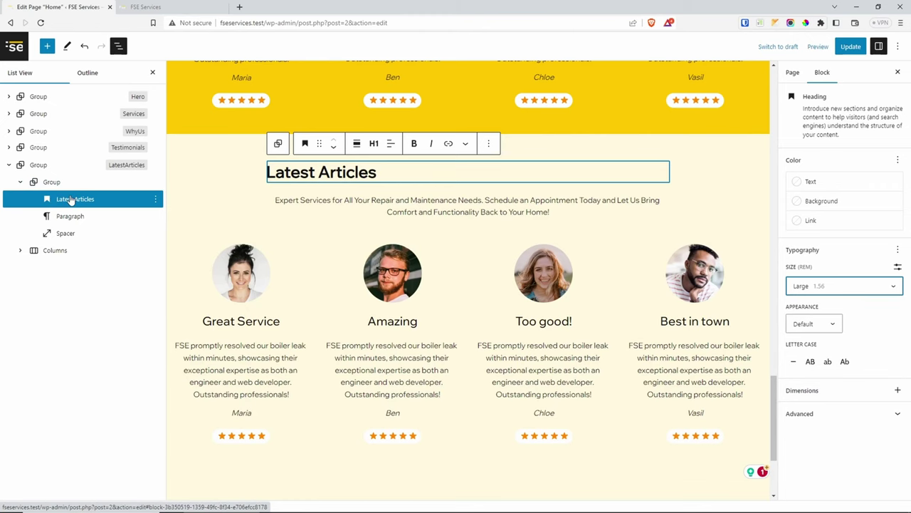
# Step: Move the Latest Articles heading and the spacer out above the inner group
pyautogui.moveTo(71, 200); pyautogui.dragTo(83, 176)
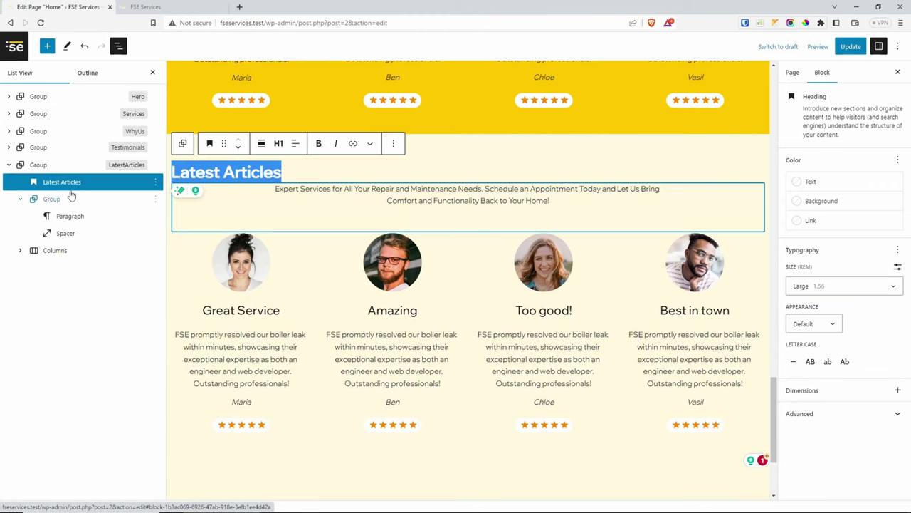
pyautogui.click(61, 200)
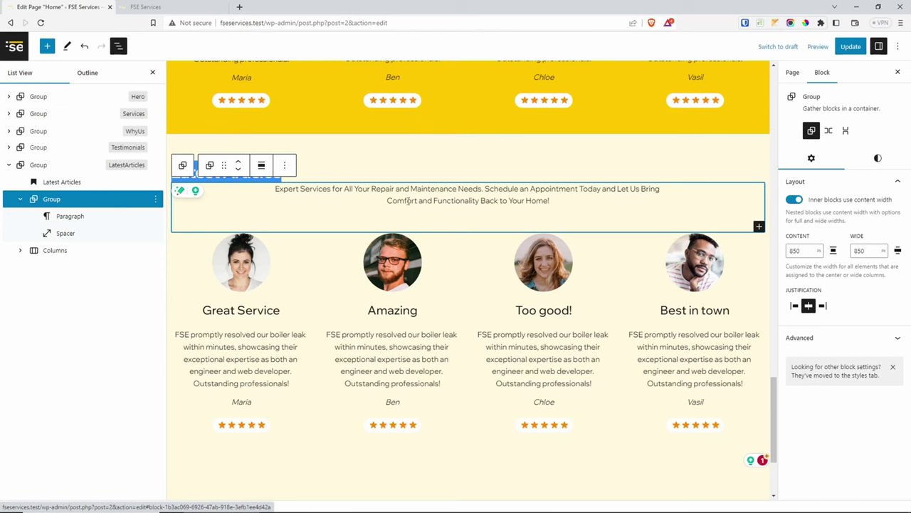
pyautogui.click(65, 233)
pyautogui.moveTo(65, 235); pyautogui.dragTo(54, 191)
# Step: Delete the intro paragraph group and the testimonial columns from the copy
pyautogui.click(135, 218)
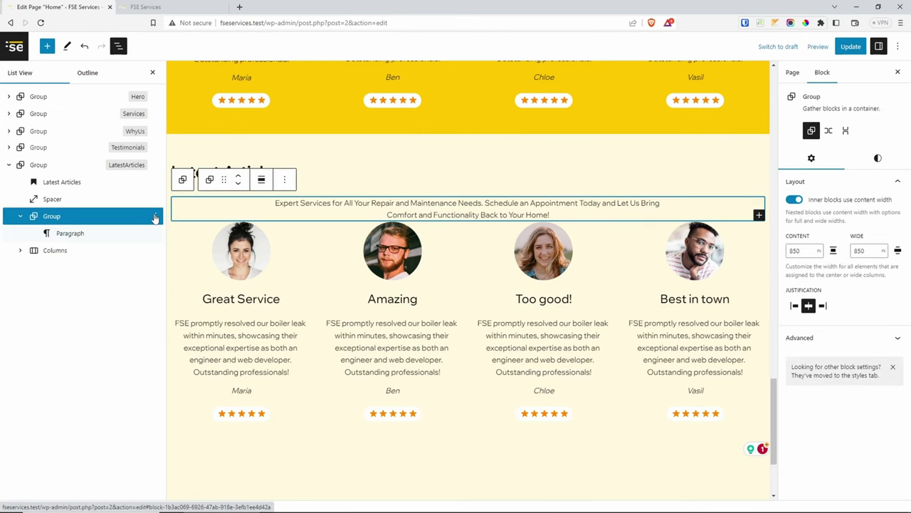
pyautogui.click(155, 218)
pyautogui.click(198, 471)
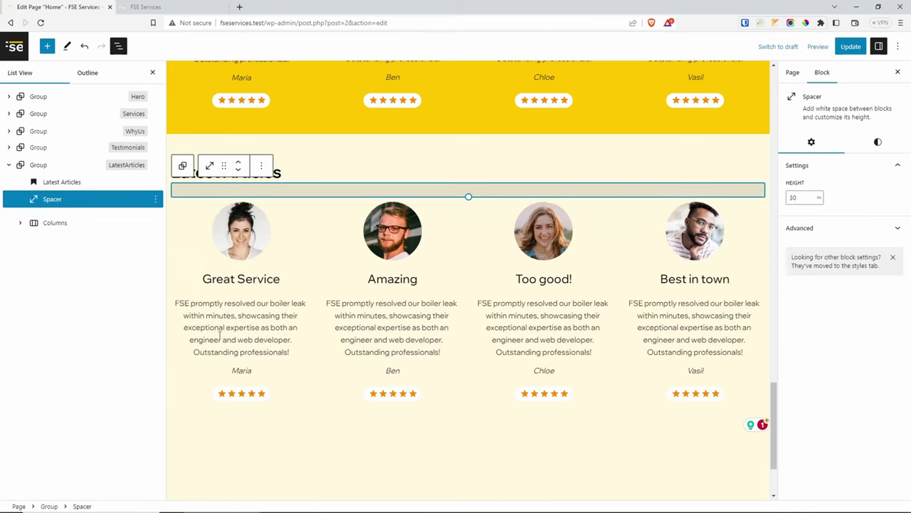
pyautogui.click(111, 218)
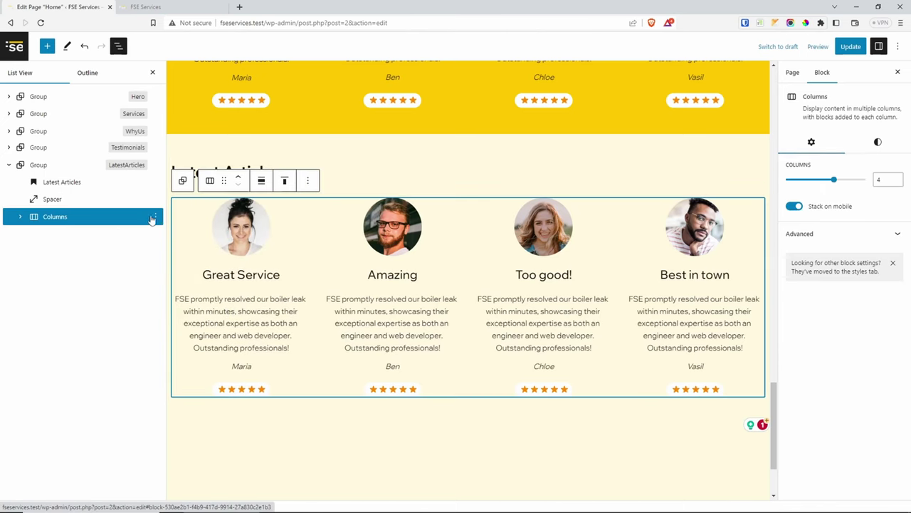
pyautogui.click(155, 216)
pyautogui.click(175, 454)
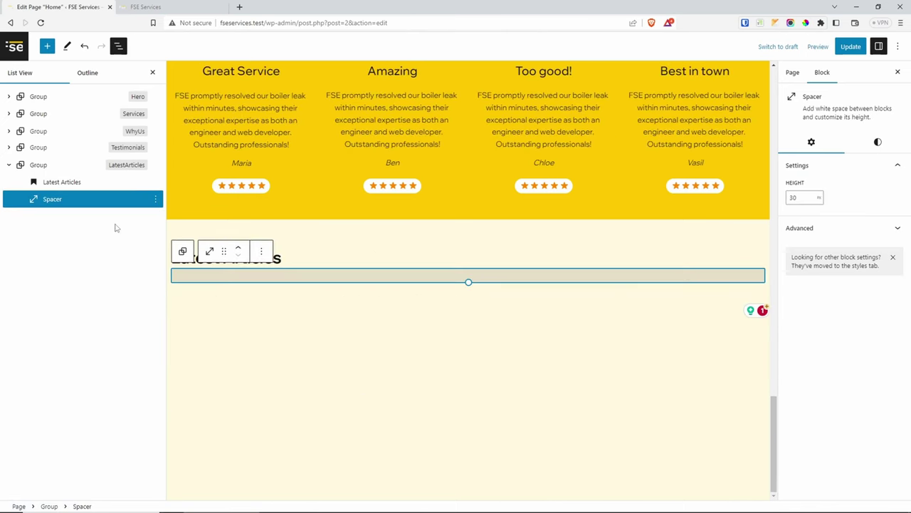
pyautogui.click(567, 301)
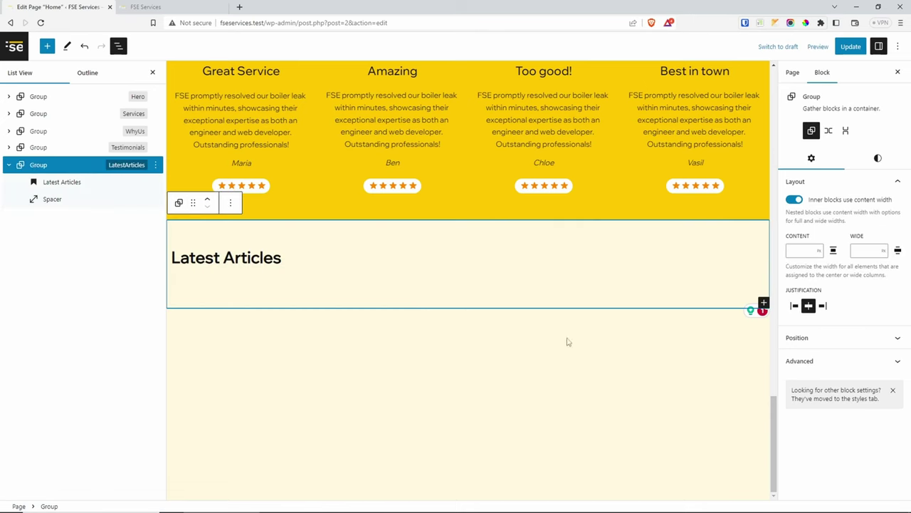
# Step: Insert a Query Loop block below the spacer in the Latest Articles group
pyautogui.click(764, 303)
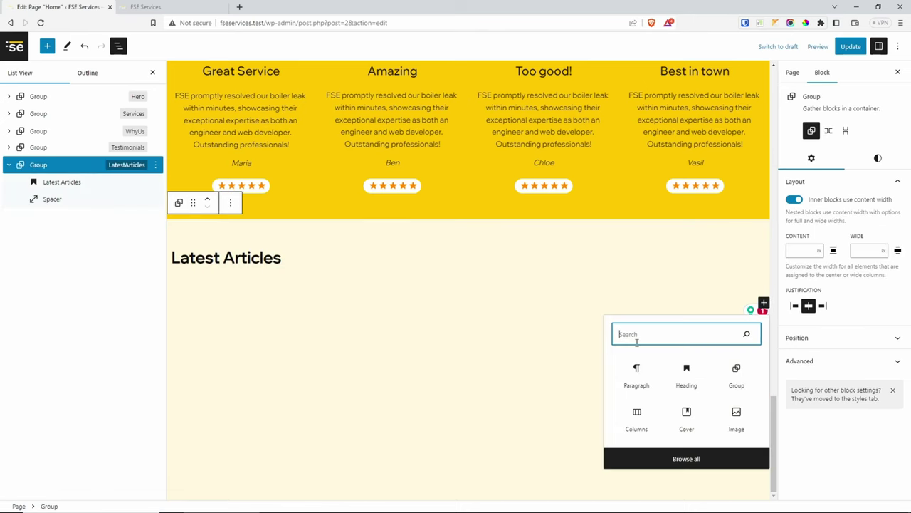
pyautogui.write('query')
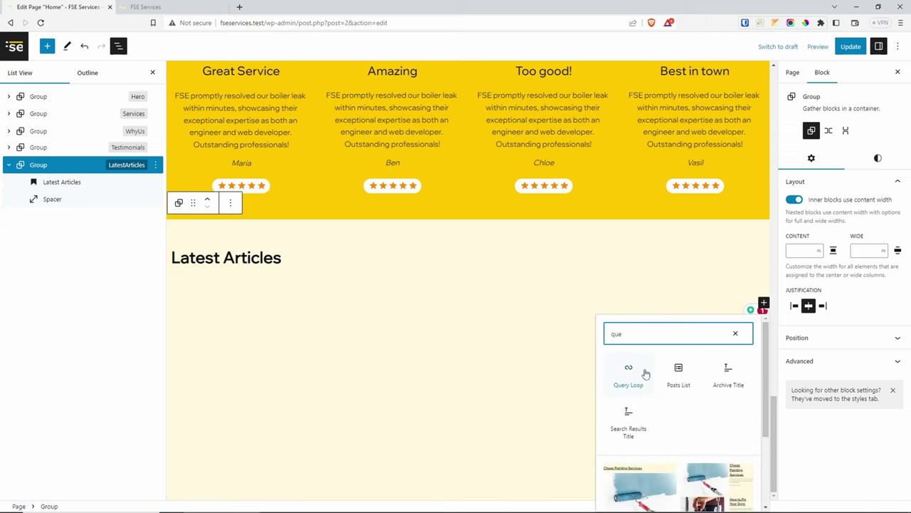
pyautogui.click(645, 373)
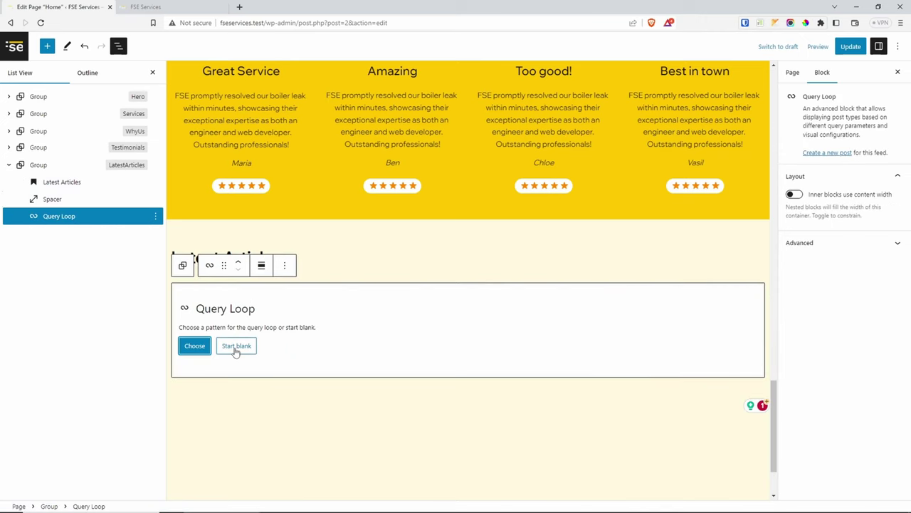
# Step: Browse the Query Loop patterns for a layout with the title above a large featured image
pyautogui.click(194, 346)
pyautogui.scroll(-3, 593, 271)
pyautogui.scroll(2, 572, 291)
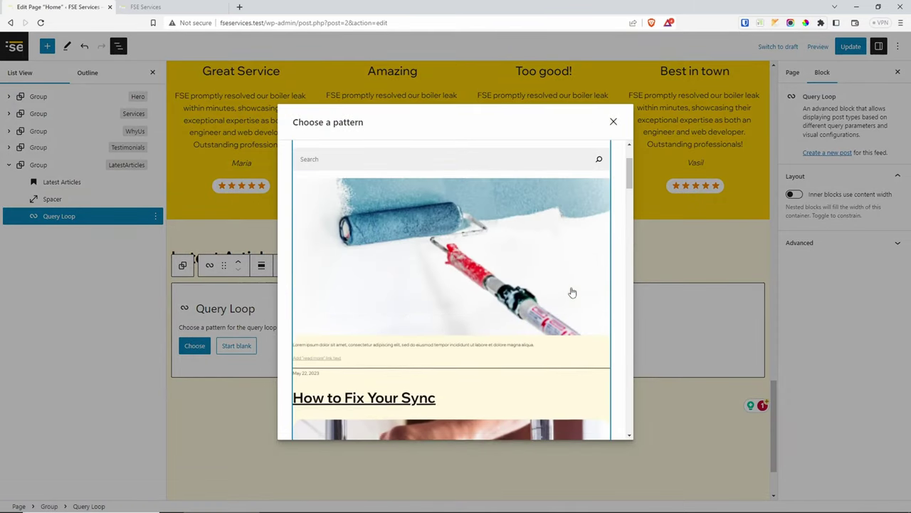
pyautogui.scroll(1, 427, 268)
pyautogui.scroll(-5, 439, 268)
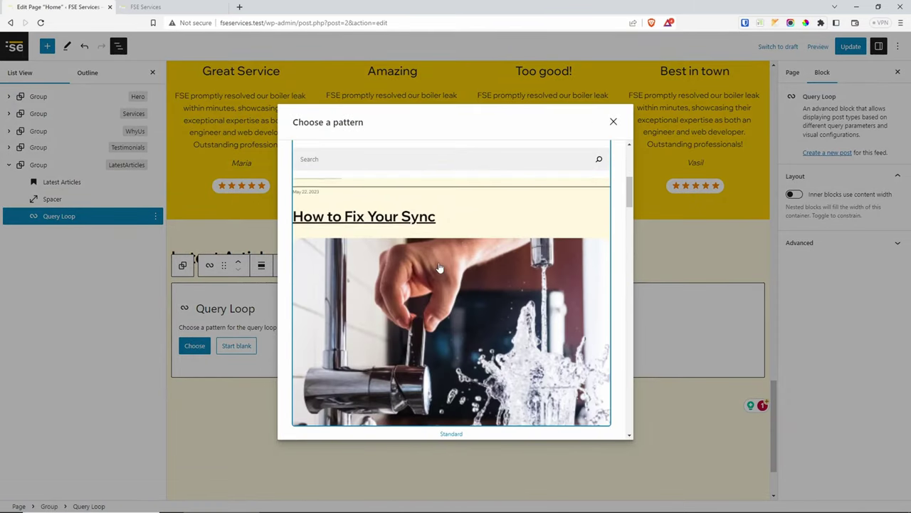
pyautogui.scroll(-10, 449, 262)
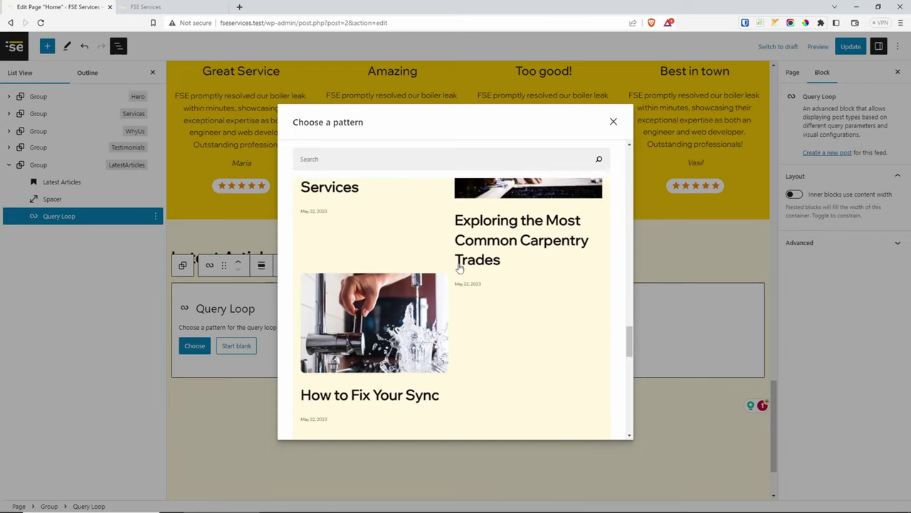
pyautogui.scroll(-4, 468, 280)
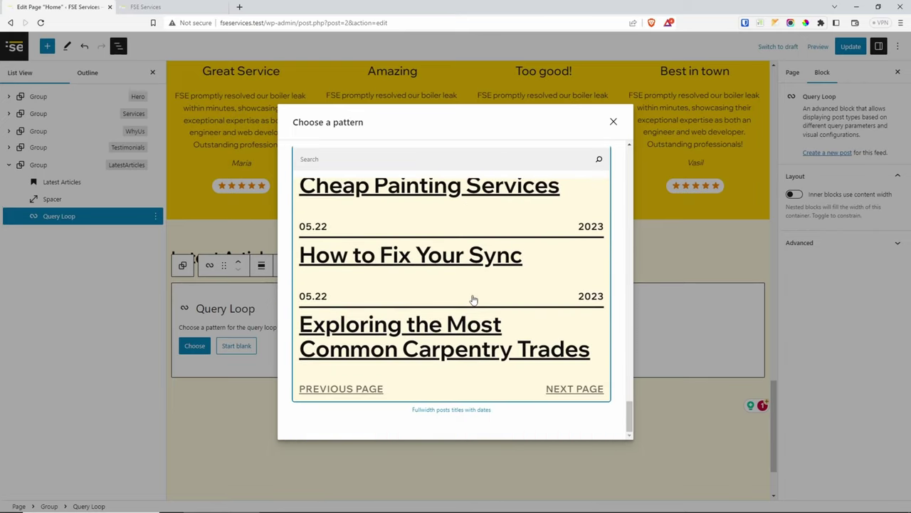
pyautogui.scroll(6, 472, 299)
pyautogui.scroll(10, 423, 214)
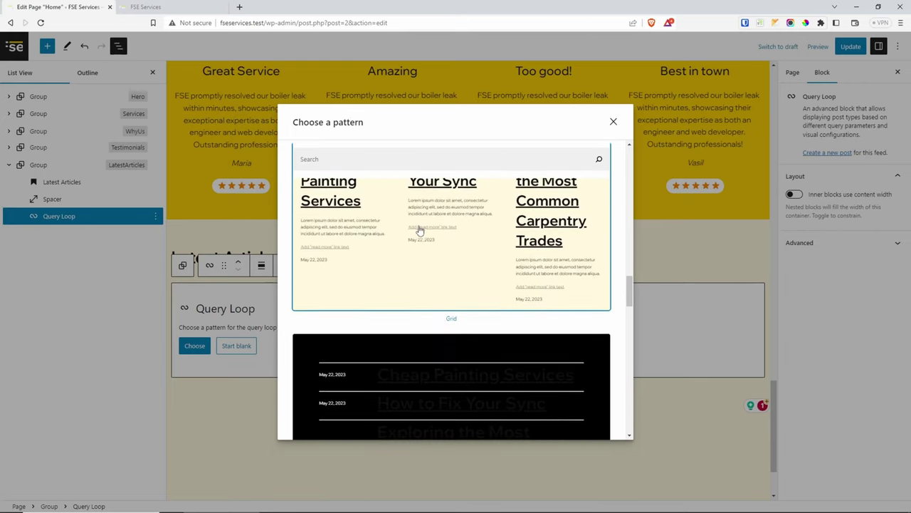
pyautogui.scroll(5, 476, 277)
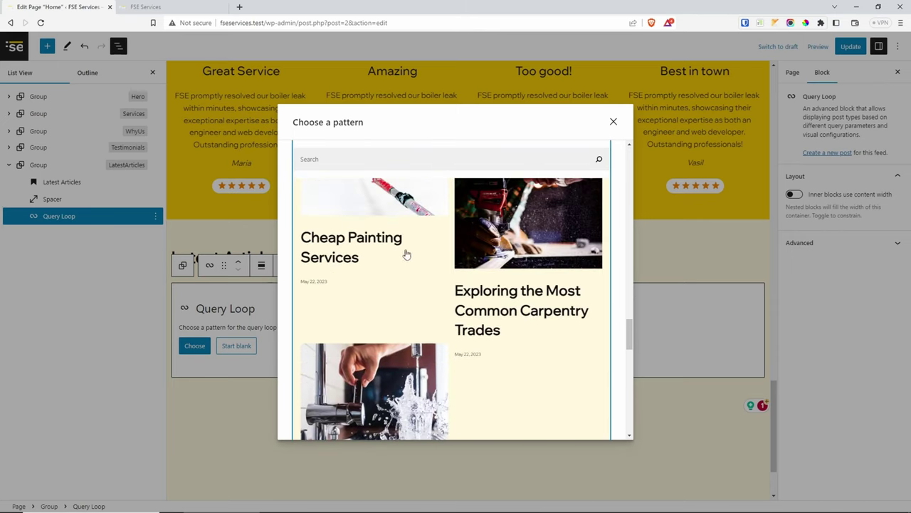
pyautogui.scroll(3, 461, 288)
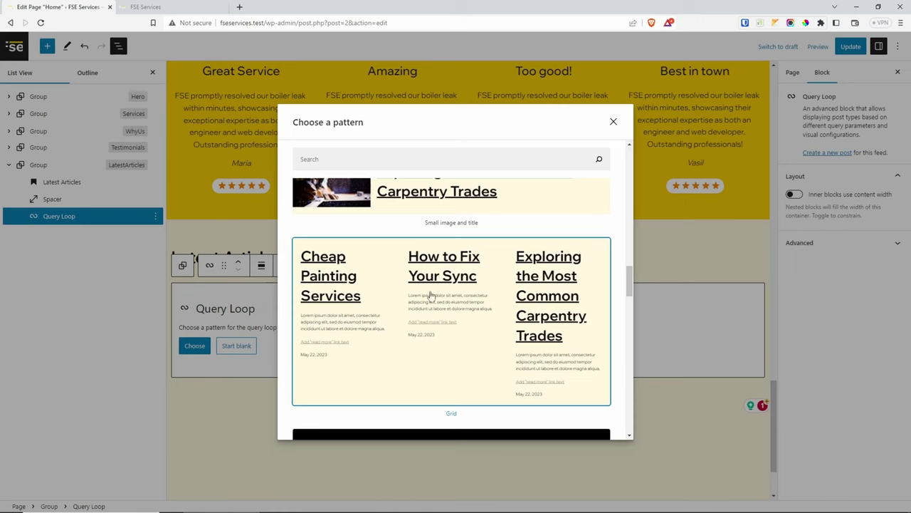
pyautogui.scroll(3, 463, 299)
pyautogui.scroll(5, 492, 306)
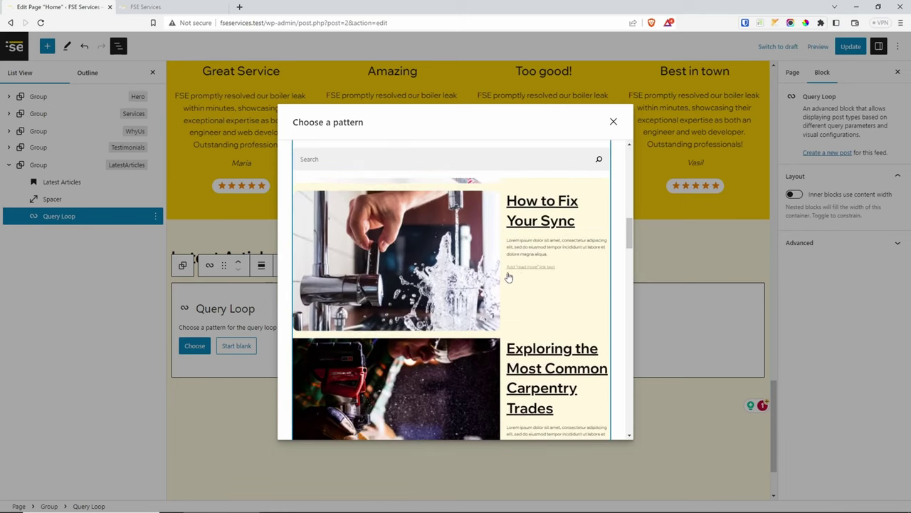
pyautogui.scroll(5, 509, 295)
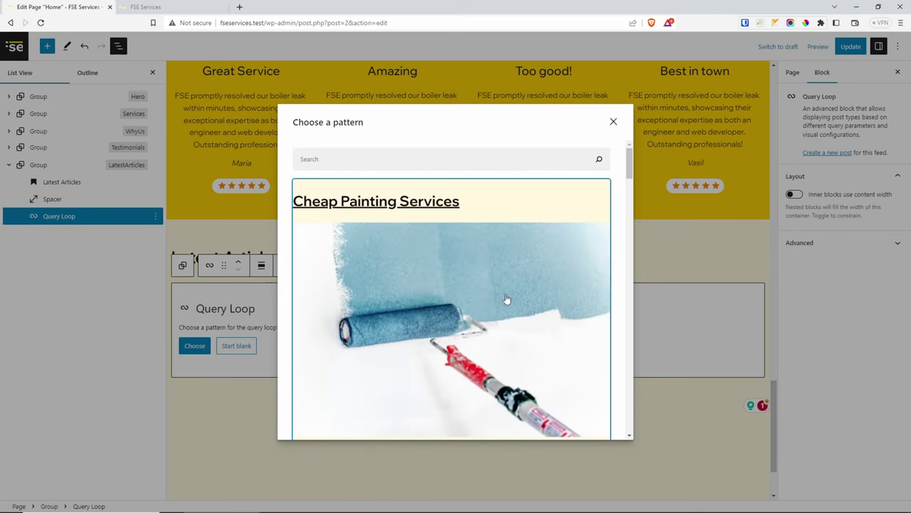
# Step: Insert the Standard large-image pattern showing Cheap Painting Services into the Query Loop
pyautogui.click(494, 199)
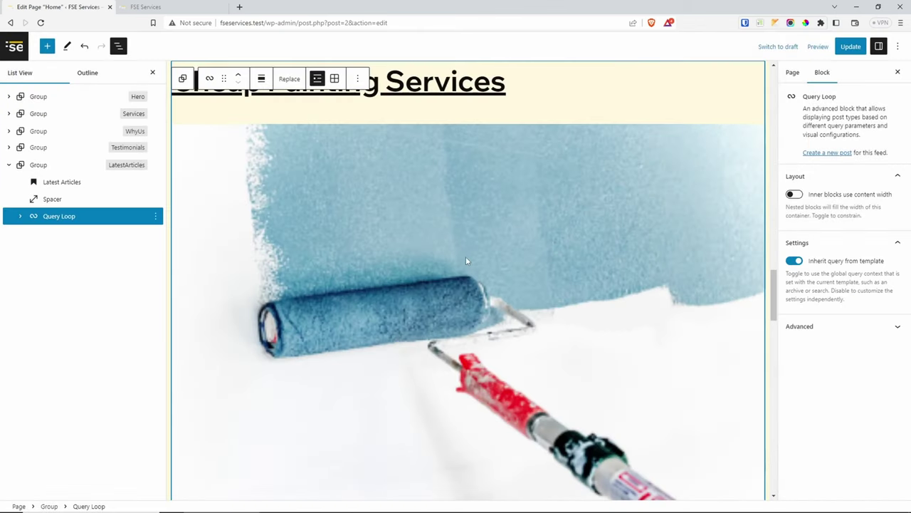
pyautogui.scroll(-2, 410, 283)
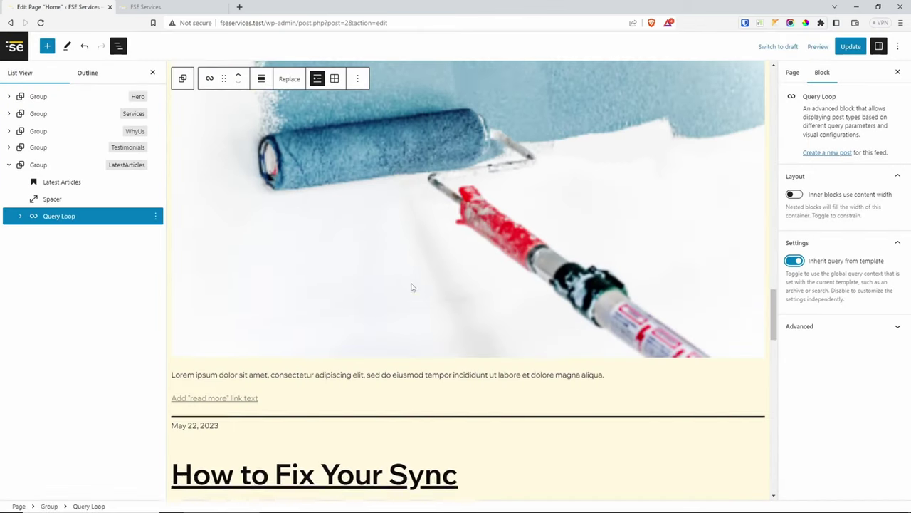
pyautogui.scroll(4, 417, 280)
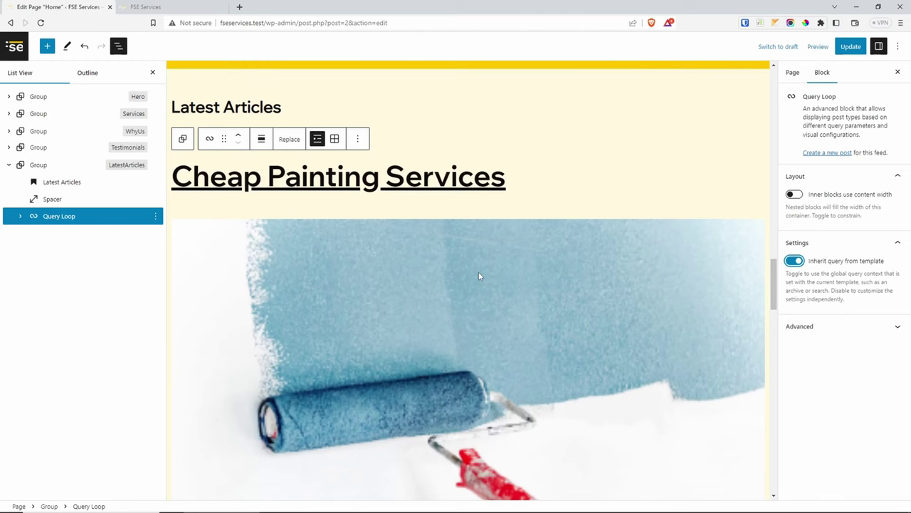
# Step: Switch the Query Loop to Grid view with 3 columns
pyautogui.click(336, 139)
pyautogui.scroll(-4, 736, 315)
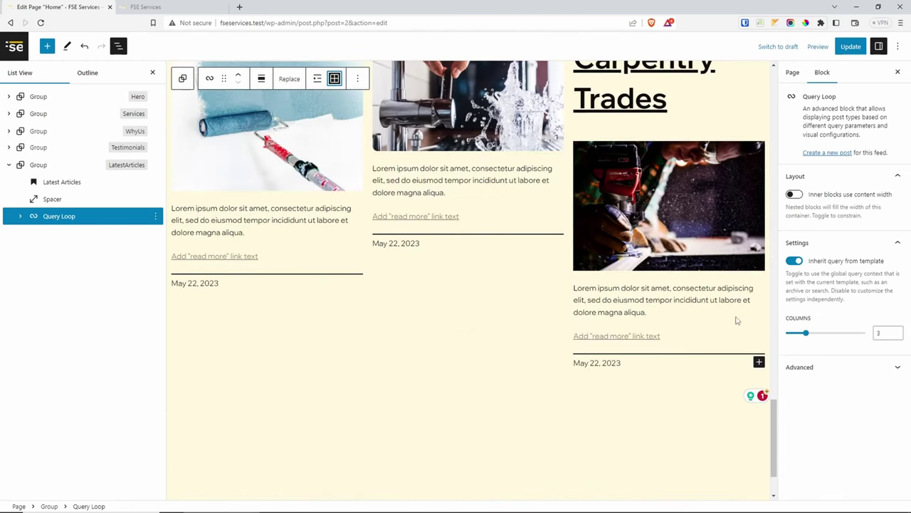
pyautogui.scroll(3, 736, 320)
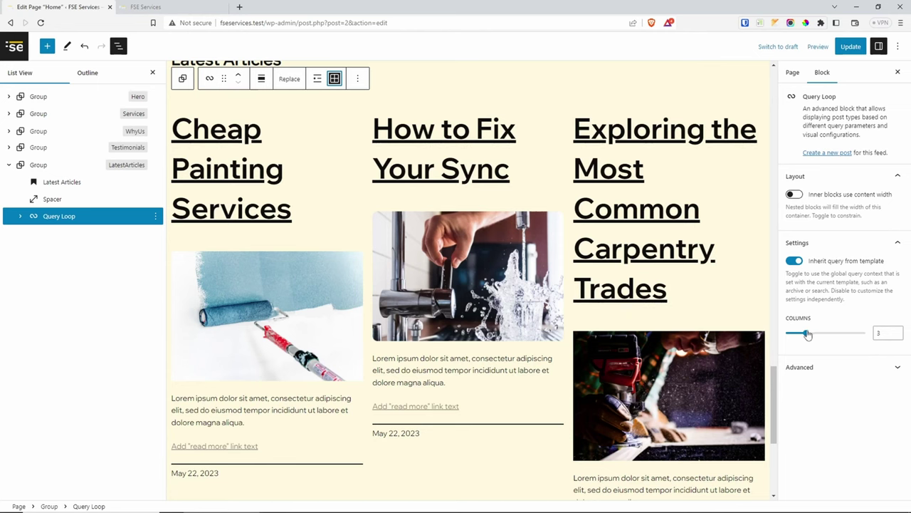
pyautogui.moveTo(807, 336)
pyautogui.mouseDown()
pyautogui.moveTo(825, 334)
pyautogui.moveTo(810, 340)
pyautogui.mouseUp()
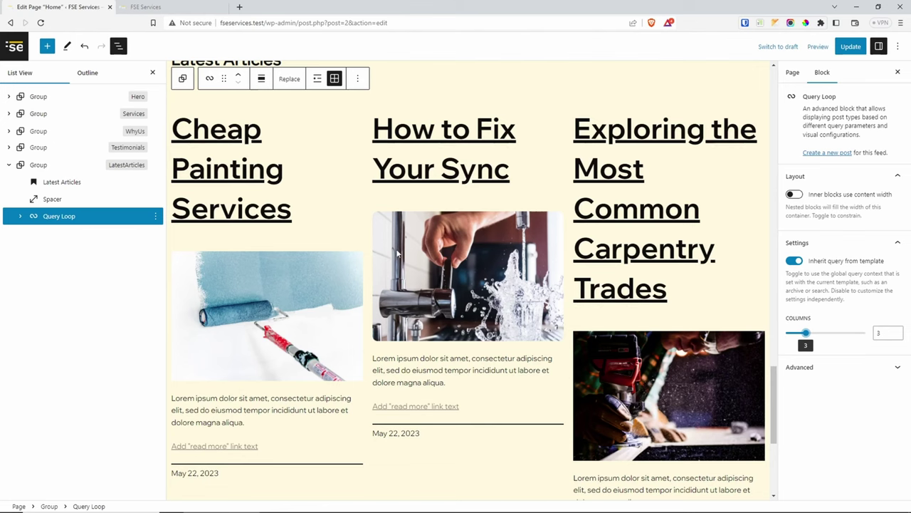
# Step: Set the Post Title block to heading level H3 and typography size Medium
pyautogui.click(310, 160)
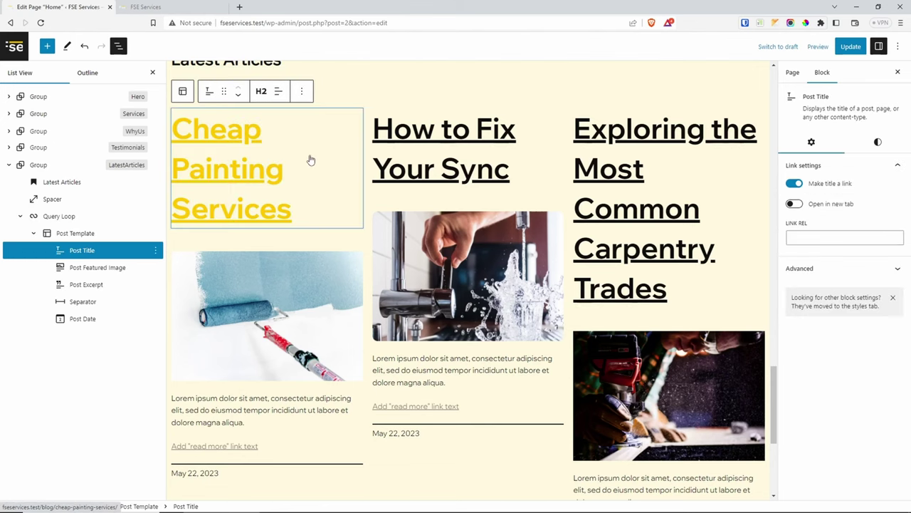
pyautogui.click(261, 91)
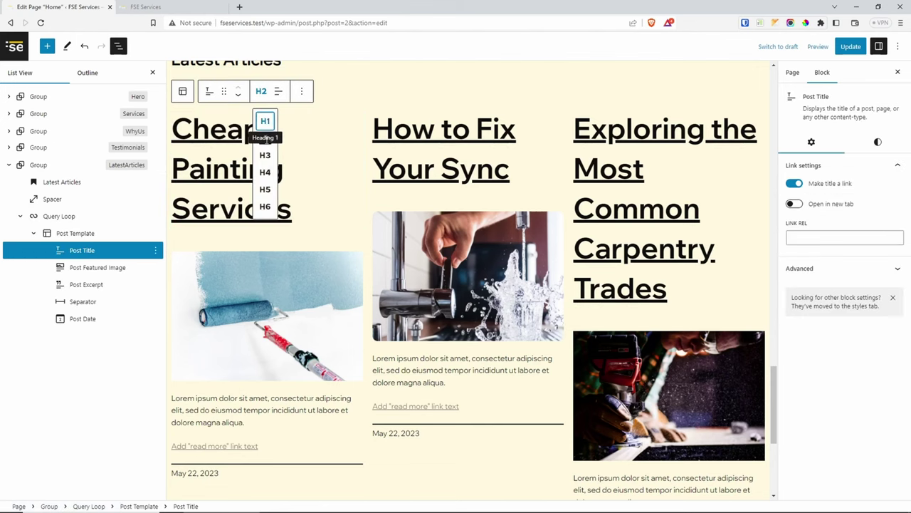
pyautogui.click(270, 160)
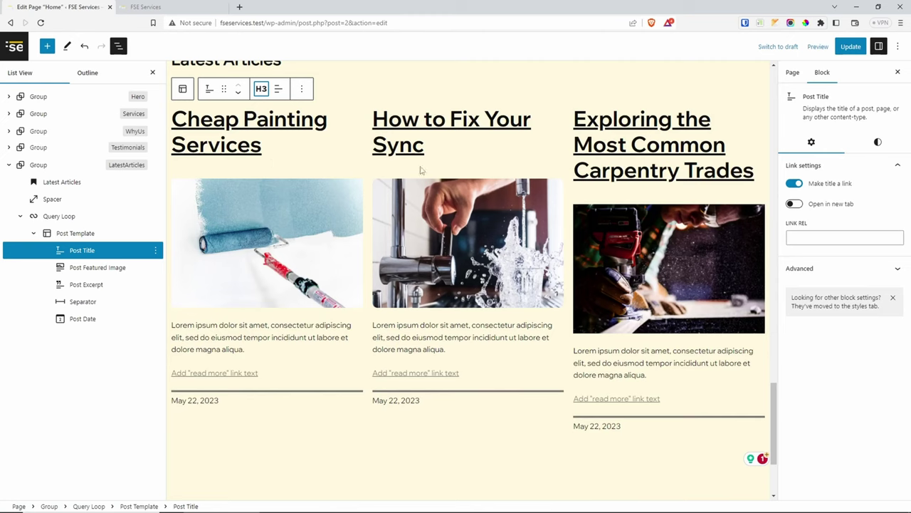
pyautogui.click(876, 142)
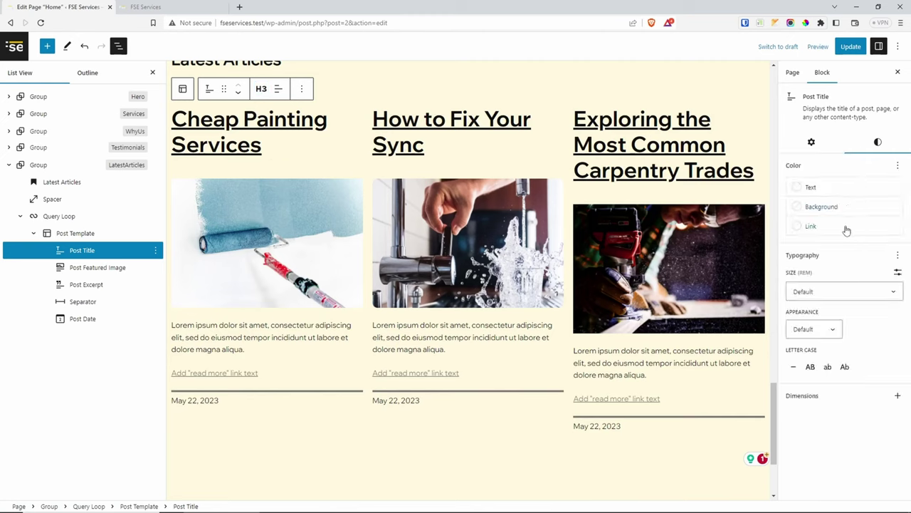
pyautogui.click(837, 292)
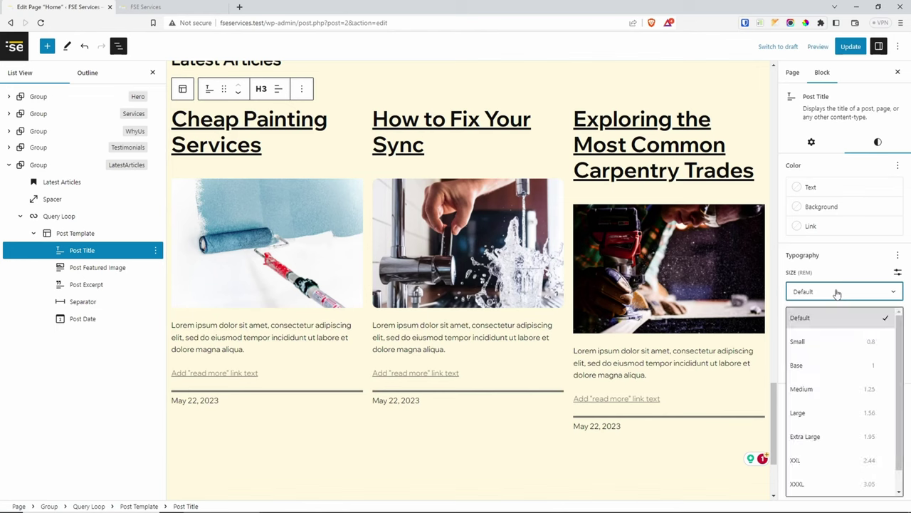
pyautogui.click(823, 389)
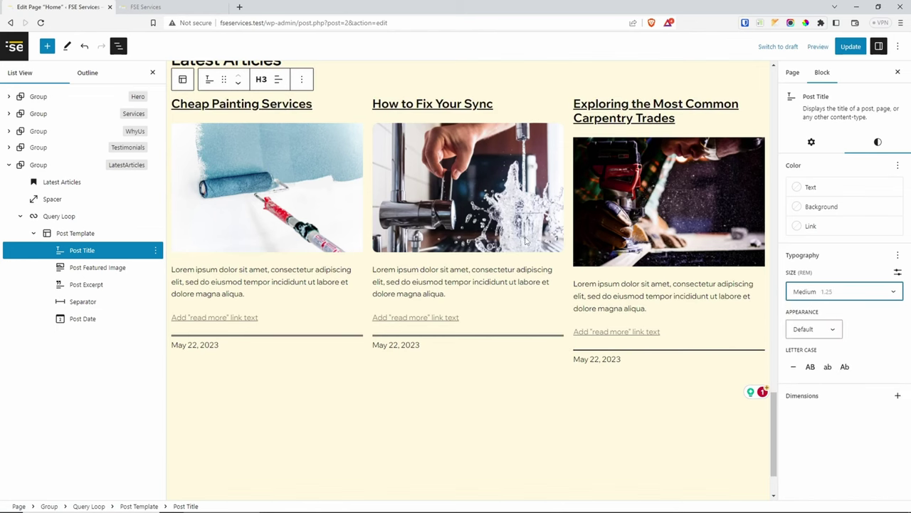
pyautogui.scroll(1, 536, 240)
pyautogui.click(264, 249)
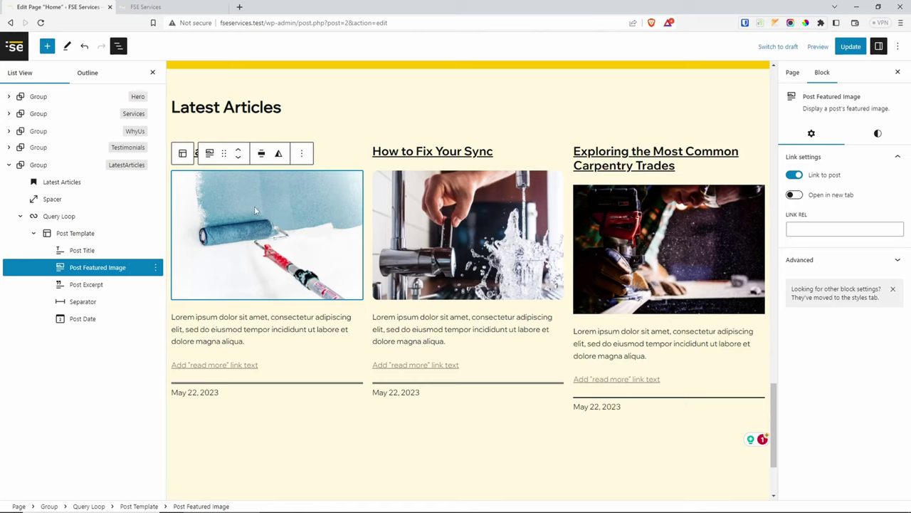
# Step: Enter 'Read More.' as the excerpt's read-more link text and update the page
pyautogui.click(235, 364)
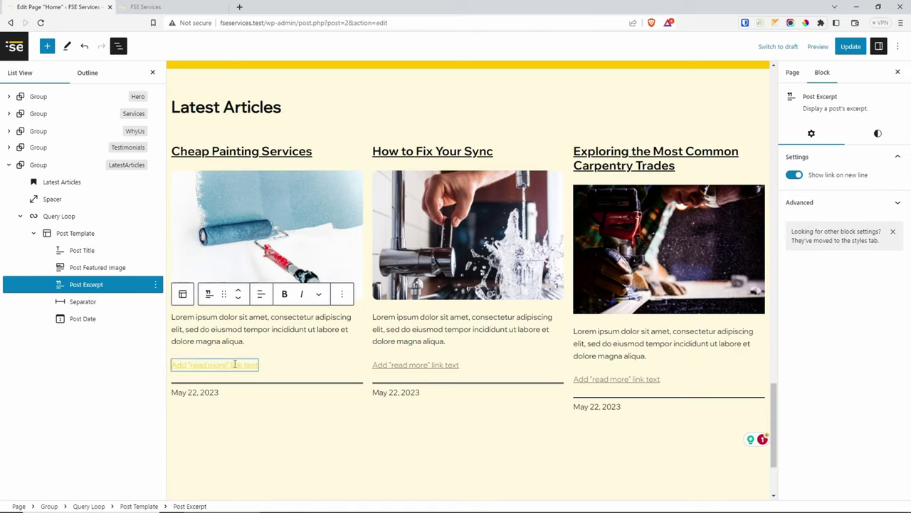
pyautogui.write('Read More...')
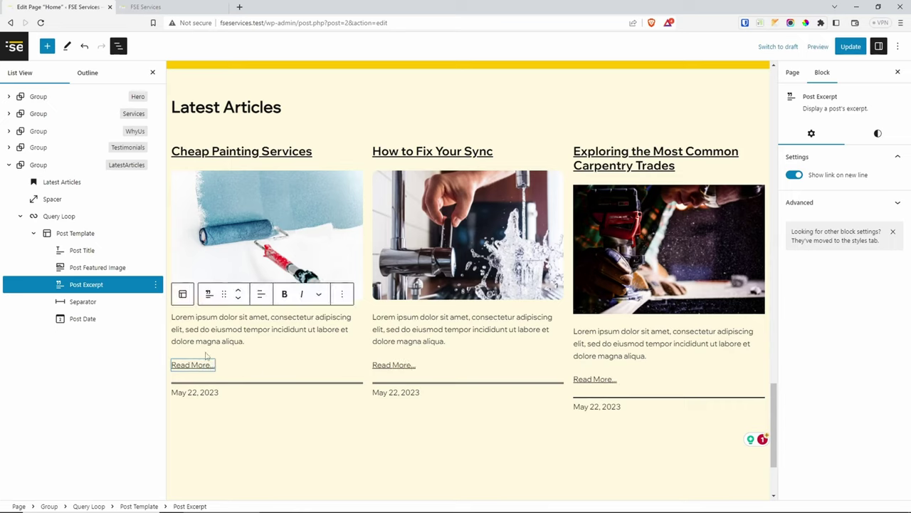
pyautogui.click(195, 392)
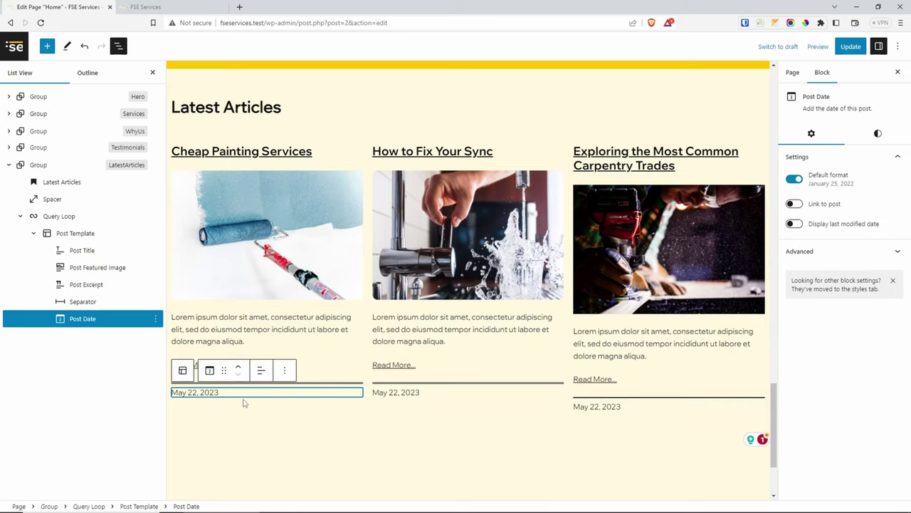
pyautogui.click(851, 46)
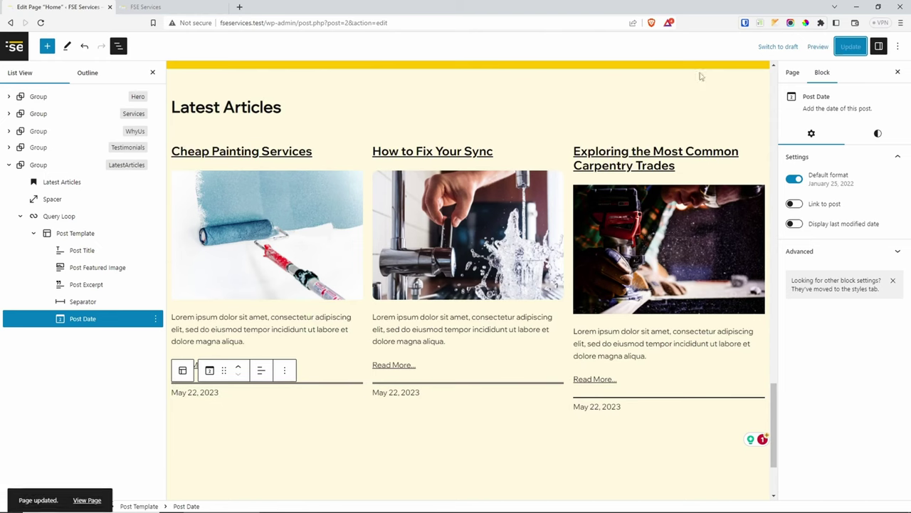
pyautogui.click(146, 7)
# Step: Check the empty live Latest Articles section, then reselect the Query Loop block in the editor
pyautogui.scroll(-4, 206, 253)
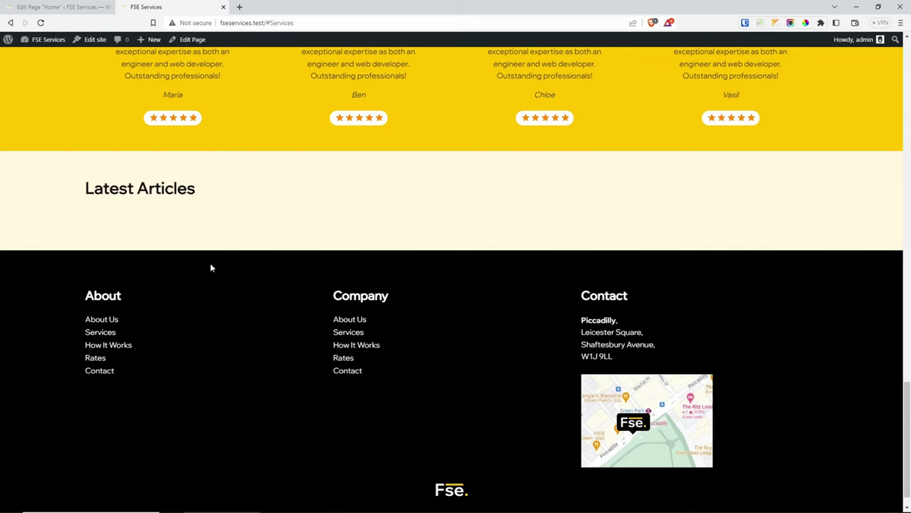
pyautogui.click(64, 7)
pyautogui.click(61, 215)
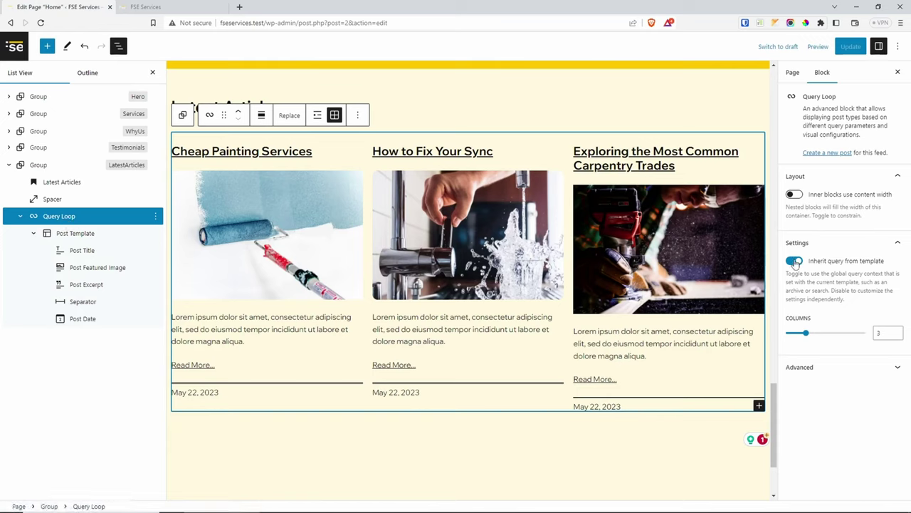
# Step: Turn off the Query Loop's template query inheritance, keep post type Post, and update the page
pyautogui.click(794, 262)
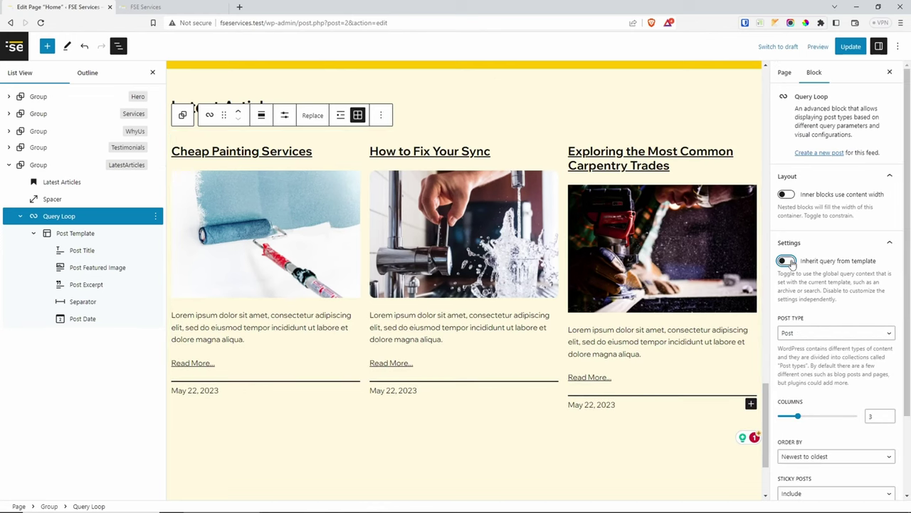
pyautogui.scroll(-3, 804, 260)
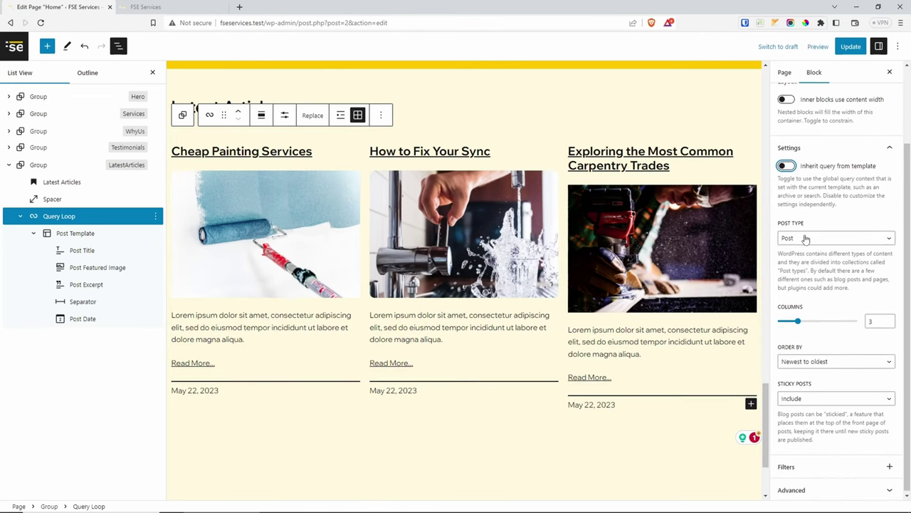
pyautogui.click(806, 240)
pyautogui.click(794, 250)
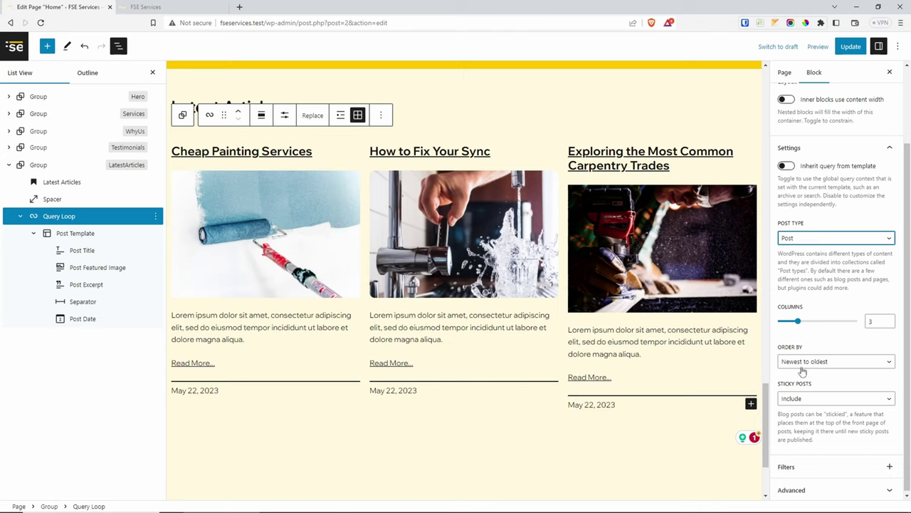
pyautogui.scroll(-1, 810, 368)
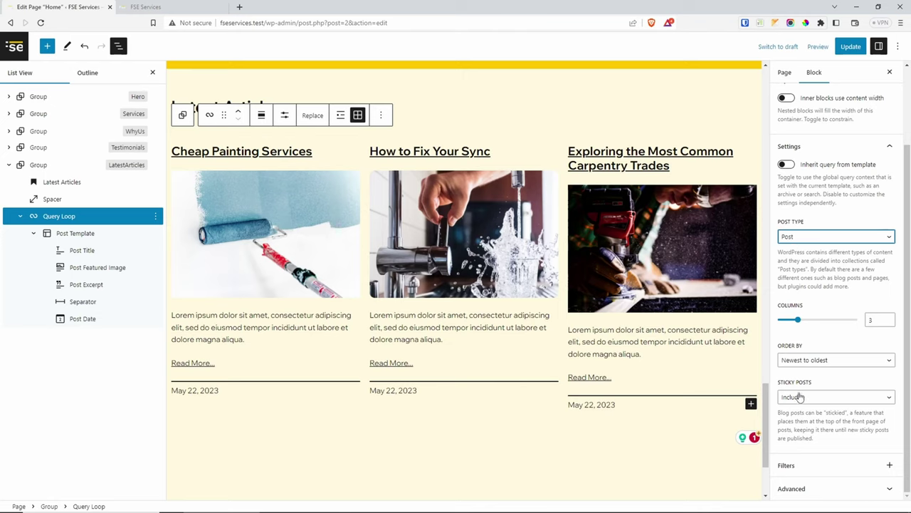
pyautogui.click(849, 47)
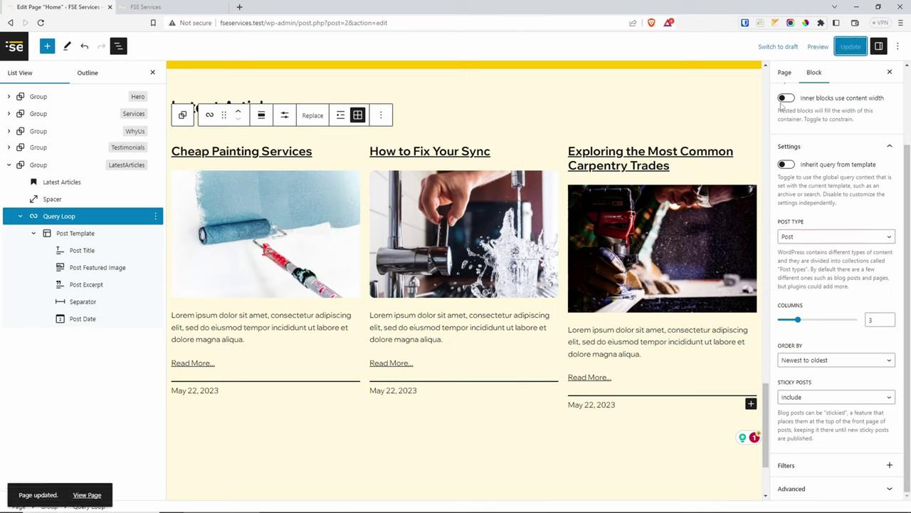
pyautogui.click(146, 7)
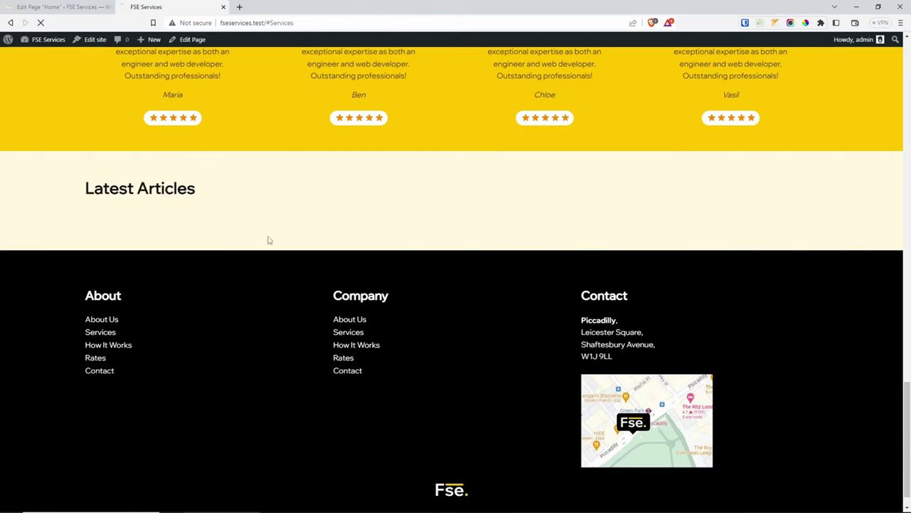
# Step: Review the three live article cards, then select the Cheap Painting Services post title in the editor
pyautogui.scroll(-2, 268, 264)
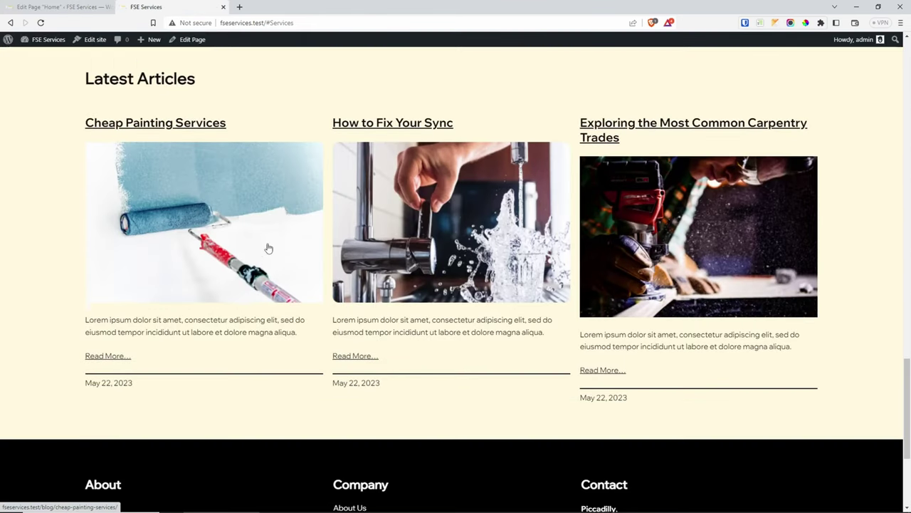
pyautogui.scroll(1, 270, 248)
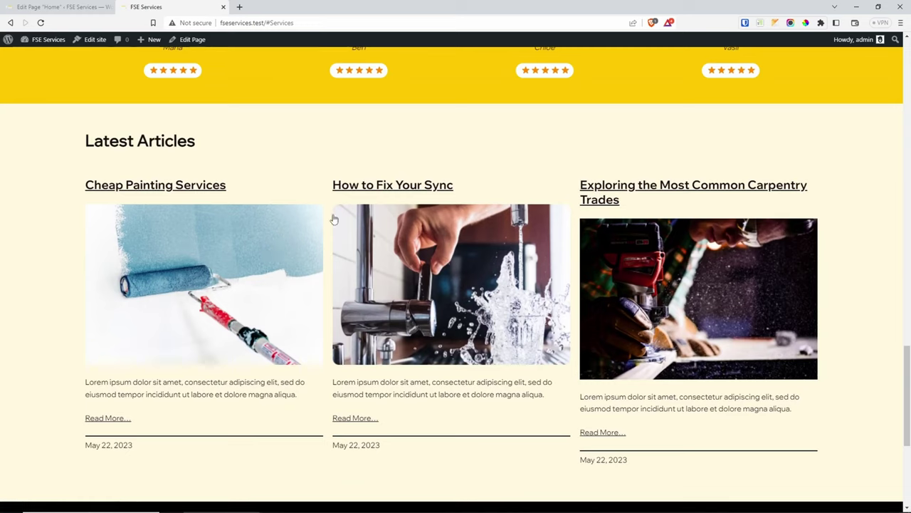
pyautogui.moveTo(330, 370); pyautogui.dragTo(335, 358)
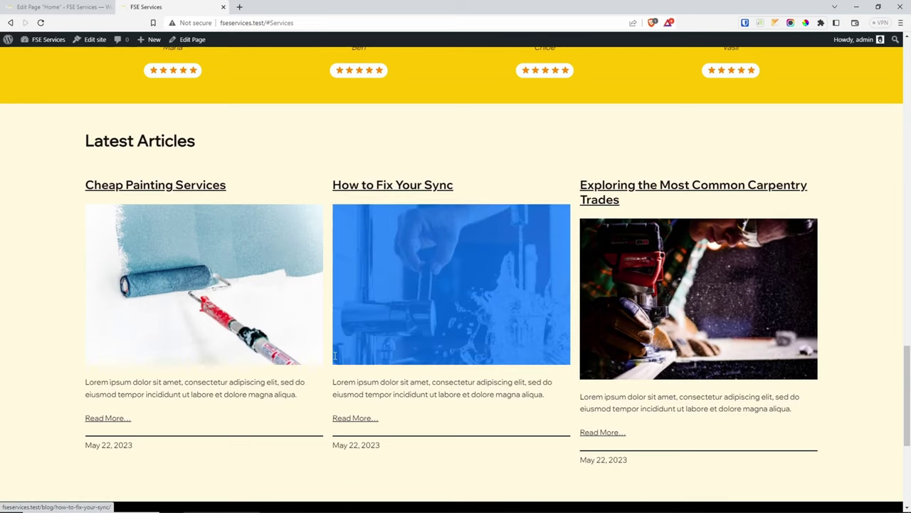
pyautogui.click(335, 356)
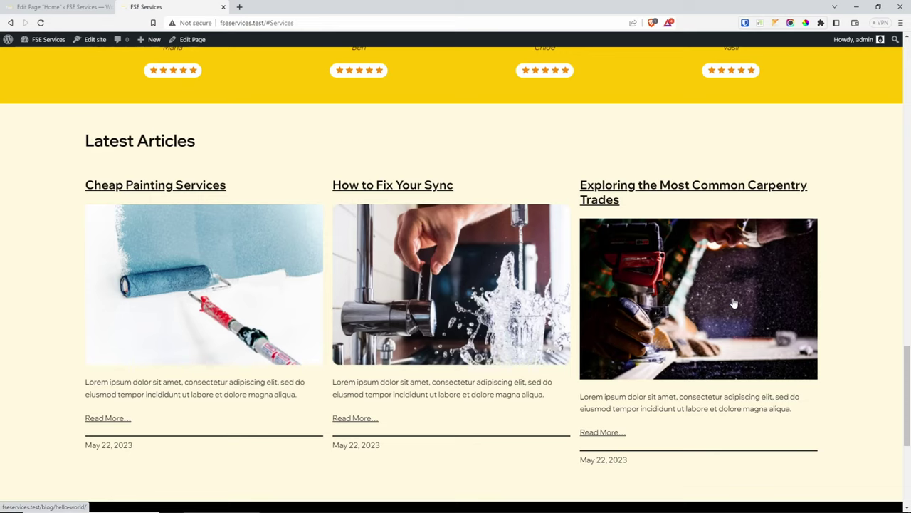
pyautogui.moveTo(415, 278); pyautogui.dragTo(471, 249)
pyautogui.scroll(-1, 471, 248)
pyautogui.click(60, 6)
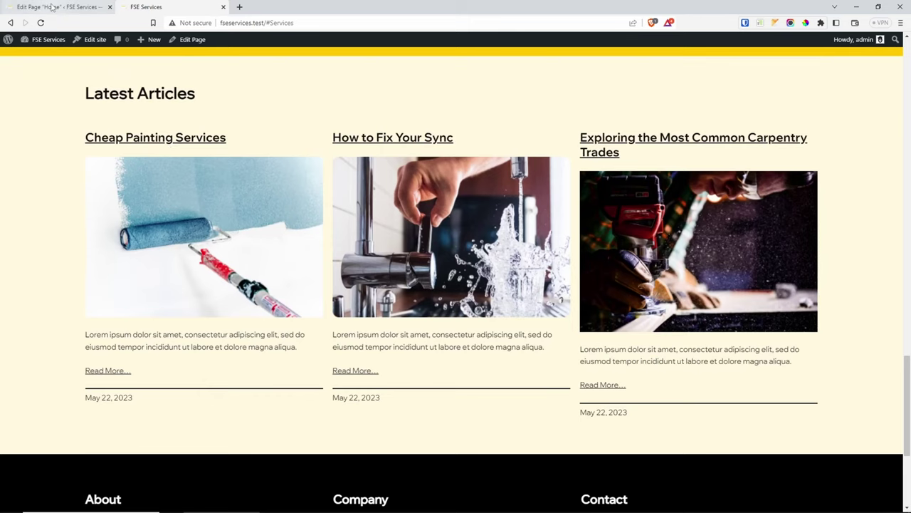
pyautogui.click(235, 153)
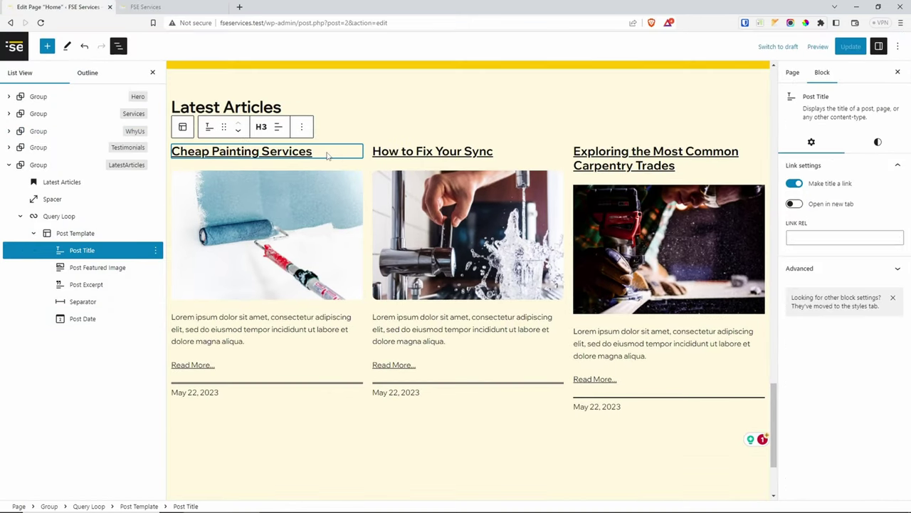
# Step: Move the post title below the featured image and the post date above the excerpt
pyautogui.moveTo(102, 251)
pyautogui.mouseDown()
pyautogui.moveTo(119, 270)
pyautogui.moveTo(114, 265)
pyautogui.mouseUp()
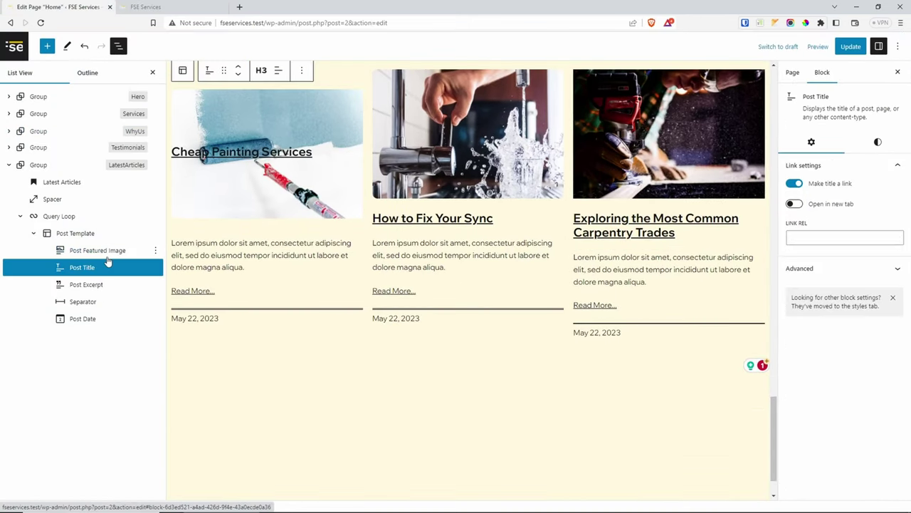
pyautogui.scroll(2, 352, 306)
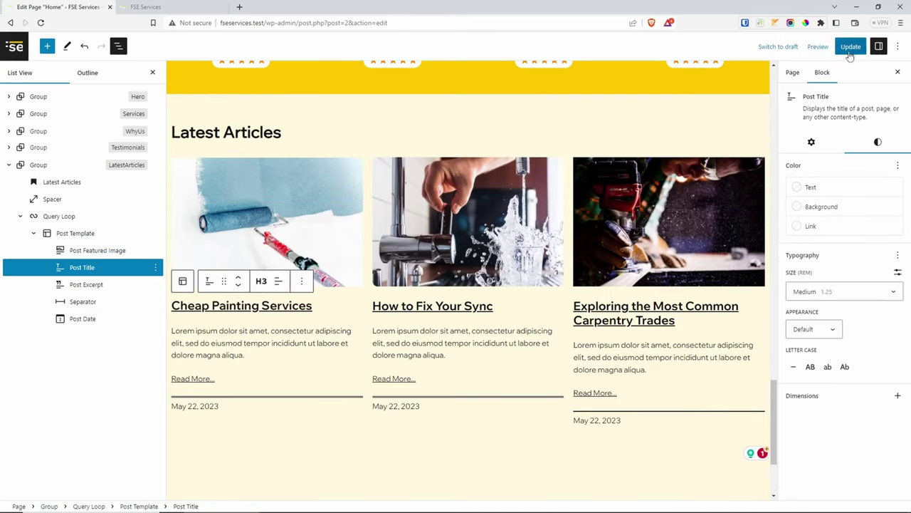
pyautogui.click(250, 408)
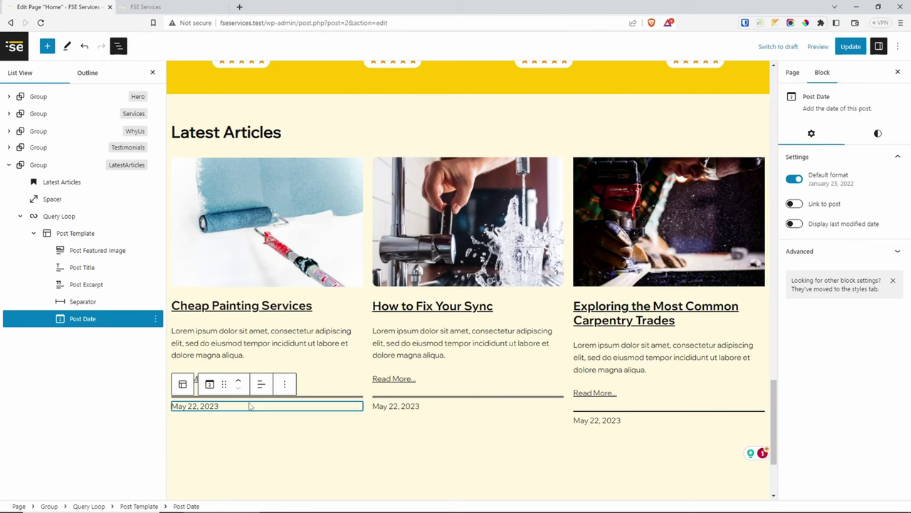
pyautogui.click(237, 381)
pyautogui.click(237, 381)
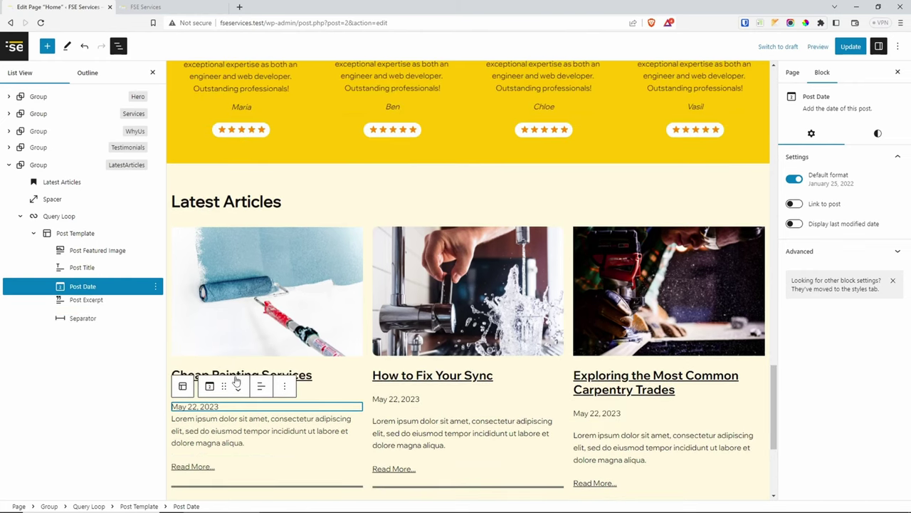
# Step: Delete the separator line from the article cards and update the page
pyautogui.scroll(-2, 307, 349)
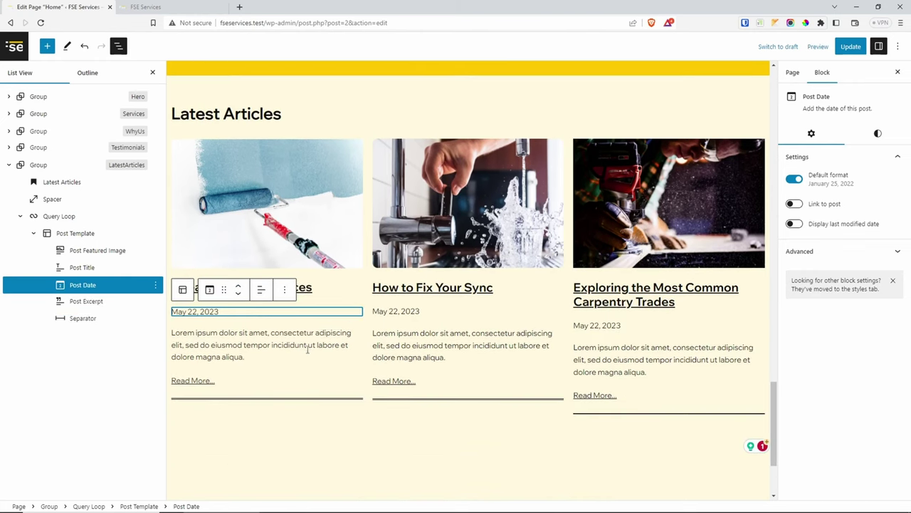
pyautogui.click(247, 399)
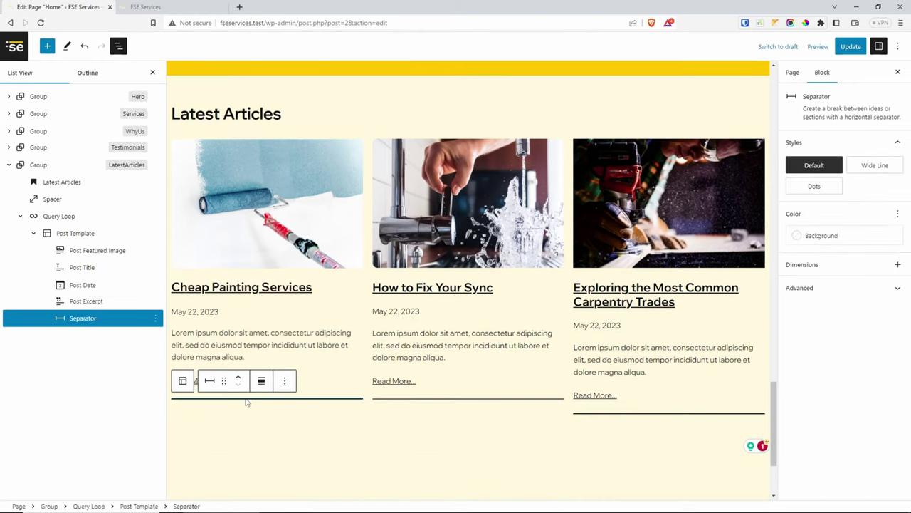
pyautogui.click(284, 383)
pyautogui.click(307, 353)
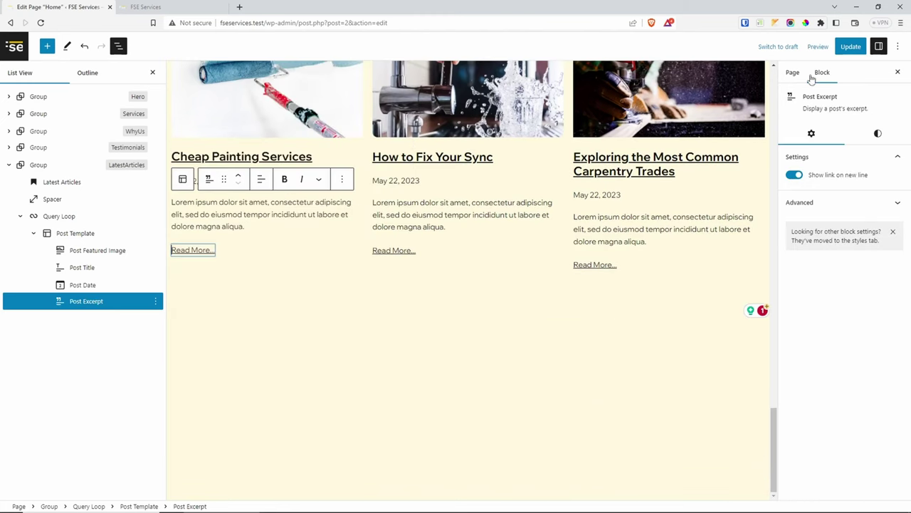
pyautogui.click(851, 46)
pyautogui.click(145, 6)
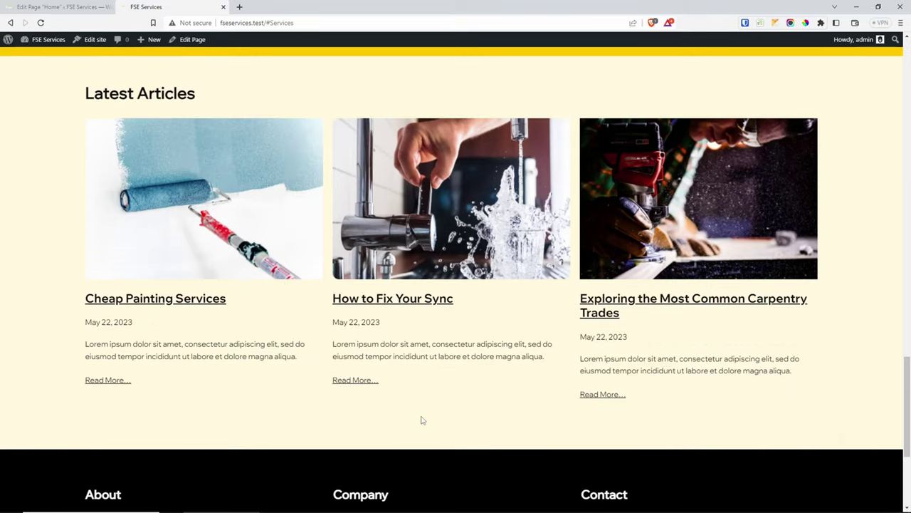
# Step: Back in the editor, select the article's featured image
pyautogui.scroll(1, 413, 417)
pyautogui.click(64, 7)
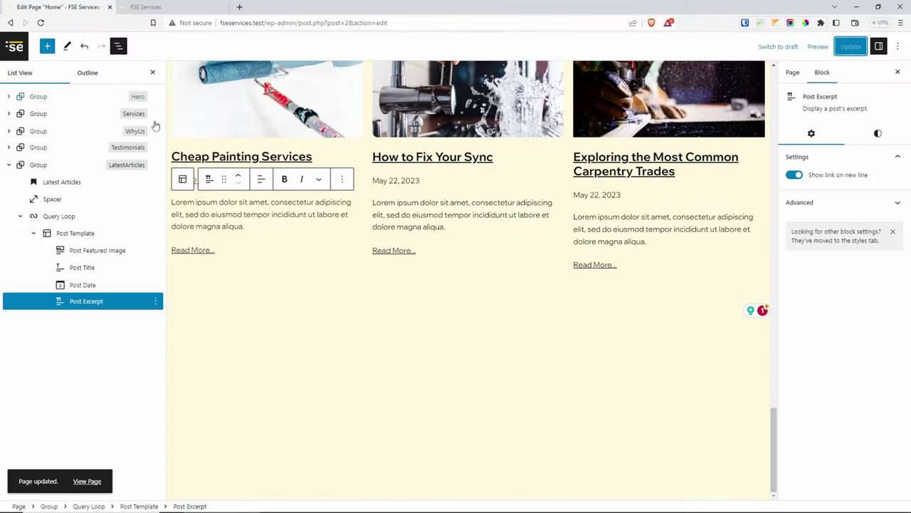
pyautogui.scroll(3, 284, 184)
pyautogui.click(284, 185)
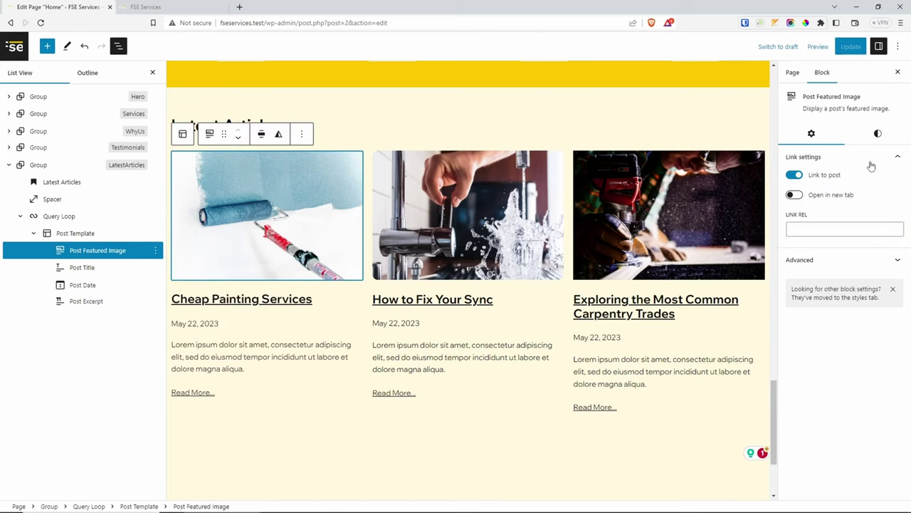
# Step: Set the featured image border radius to 10 px and update the page
pyautogui.click(878, 133)
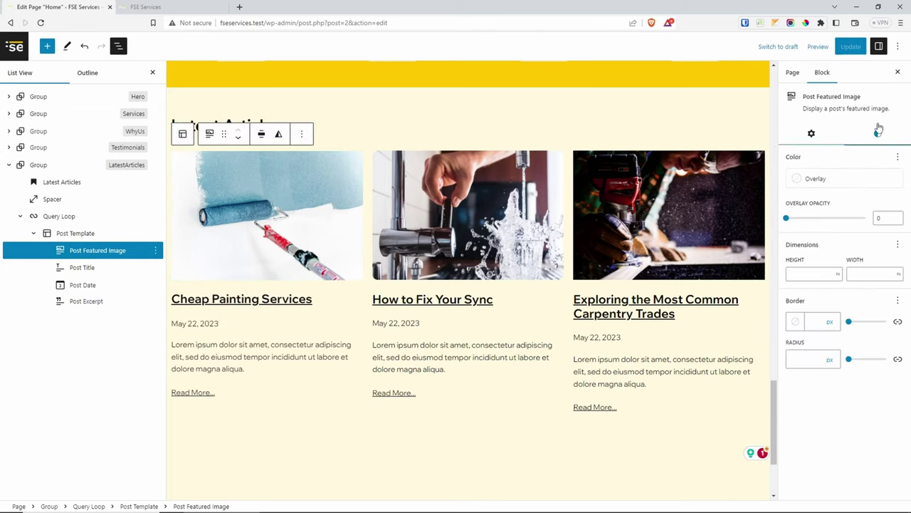
pyautogui.click(806, 366)
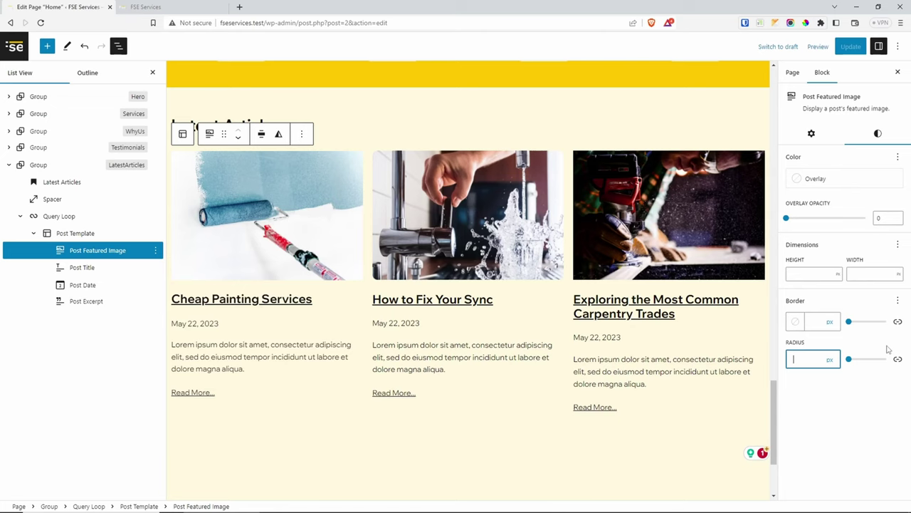
pyautogui.write('1')
pyautogui.write('0')
pyautogui.click(851, 46)
# Step: Reload the live home page and open the How to Fix Your Sync post to check the rounded images
pyautogui.click(167, 8)
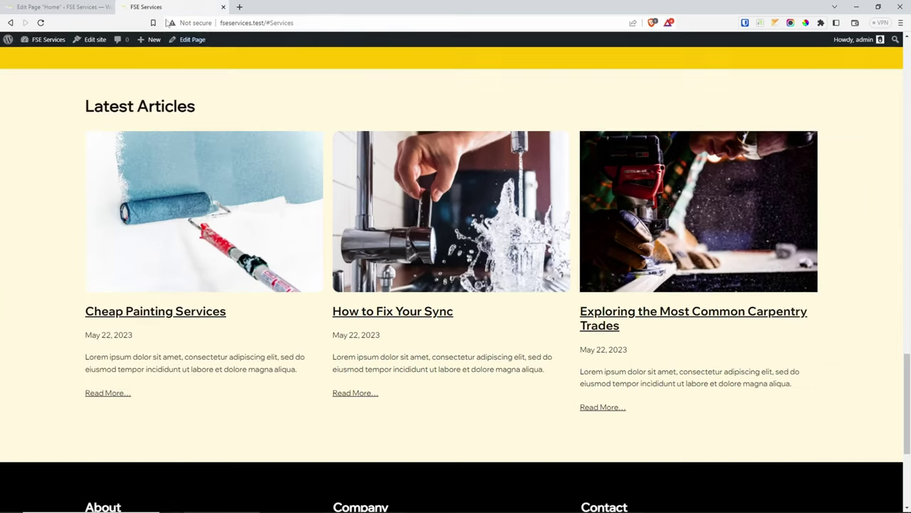
pyautogui.press('F5')
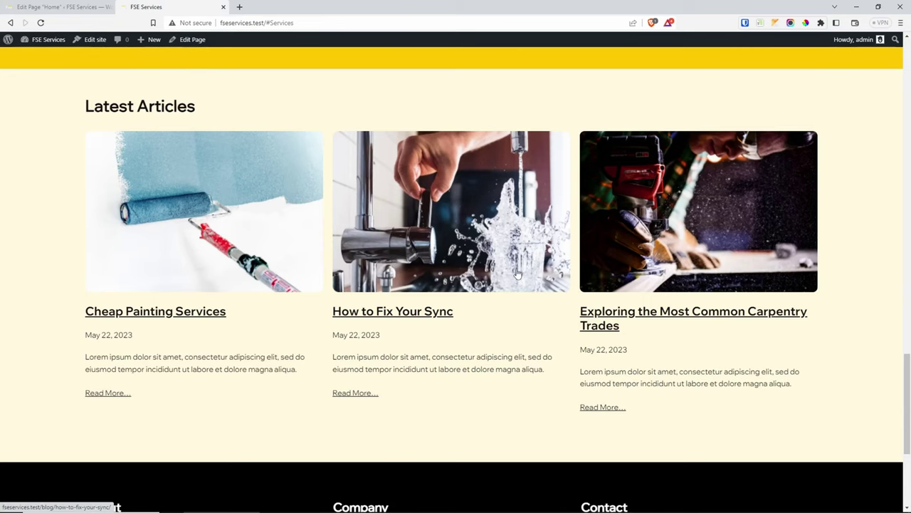
pyautogui.press('F5')
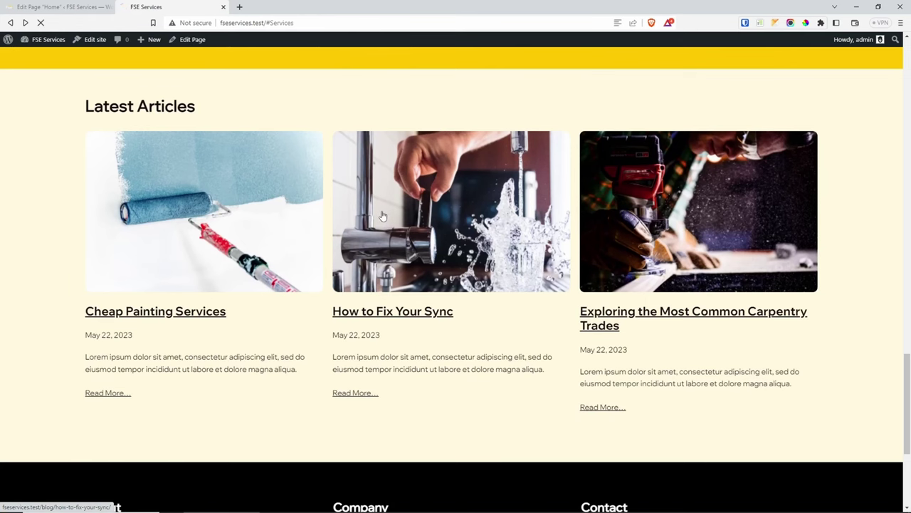
pyautogui.click(382, 215)
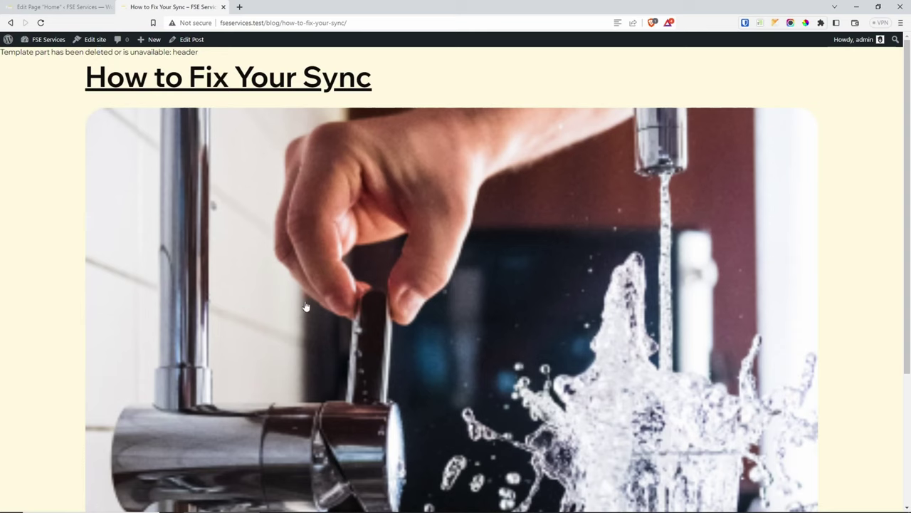
pyautogui.moveTo(267, 23); pyautogui.dragTo(359, 22)
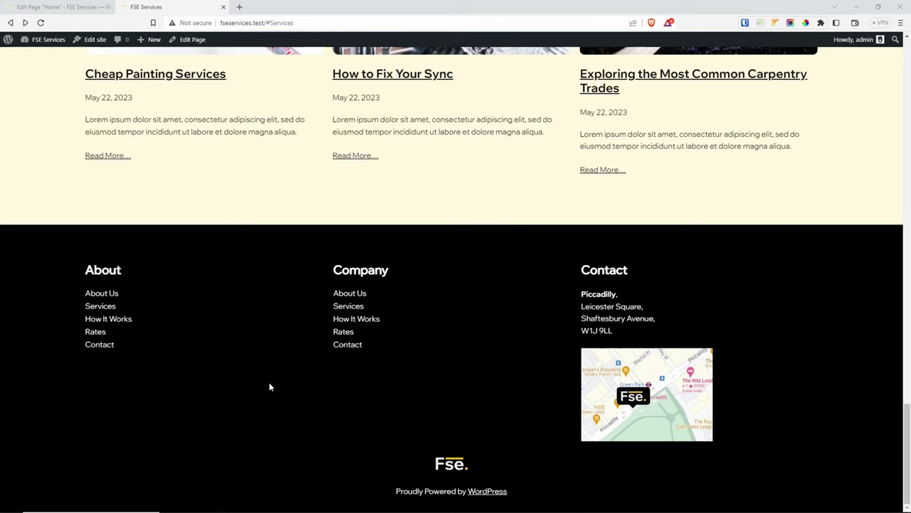
pyautogui.scroll(20, 269, 387)
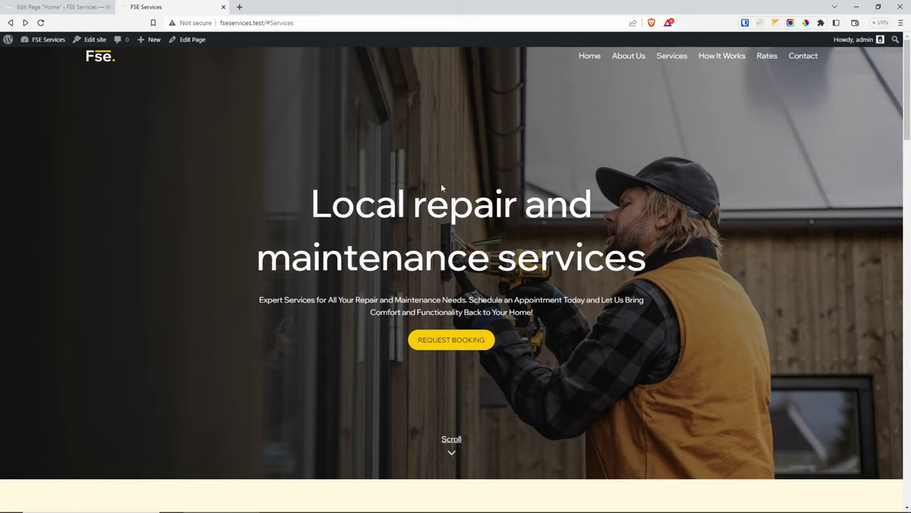
# Step: Open the live Contact page and select the header to reveal its hidden navigation links
pyautogui.click(805, 57)
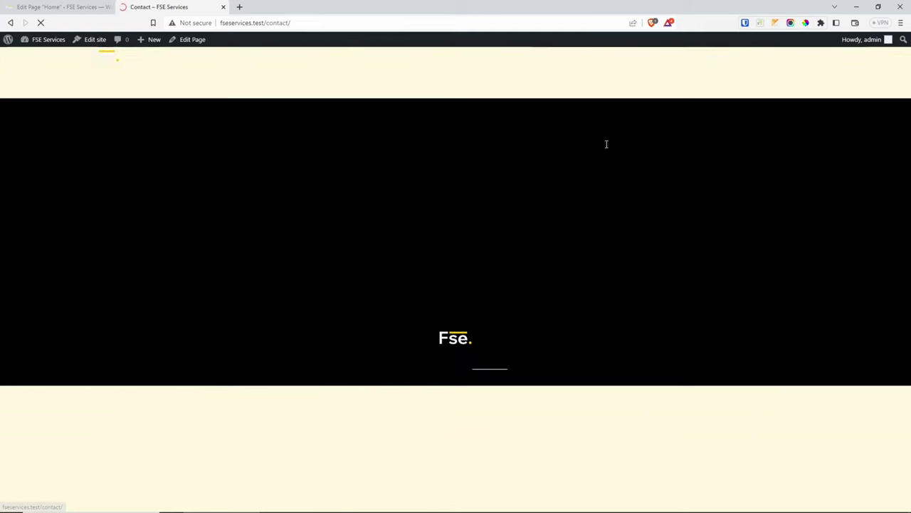
pyautogui.moveTo(81, 53); pyautogui.dragTo(828, 63)
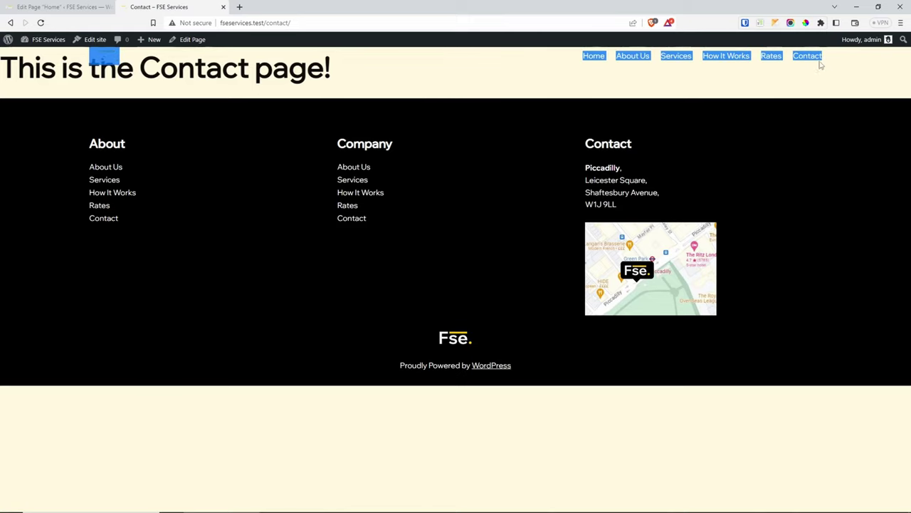
pyautogui.click(273, 284)
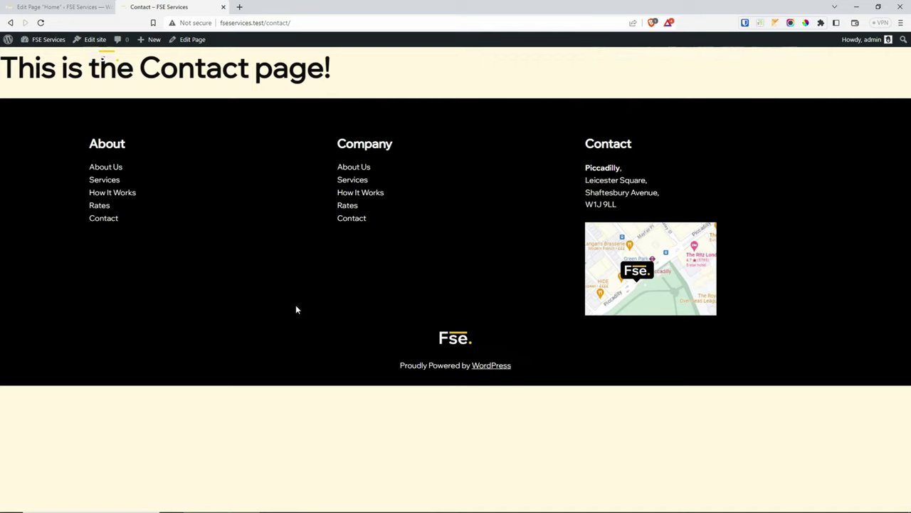
# Step: Open the Contact page editor in a new tab, then return to the Home page editor
pyautogui.middleClick(183, 41)
pyautogui.click(278, 7)
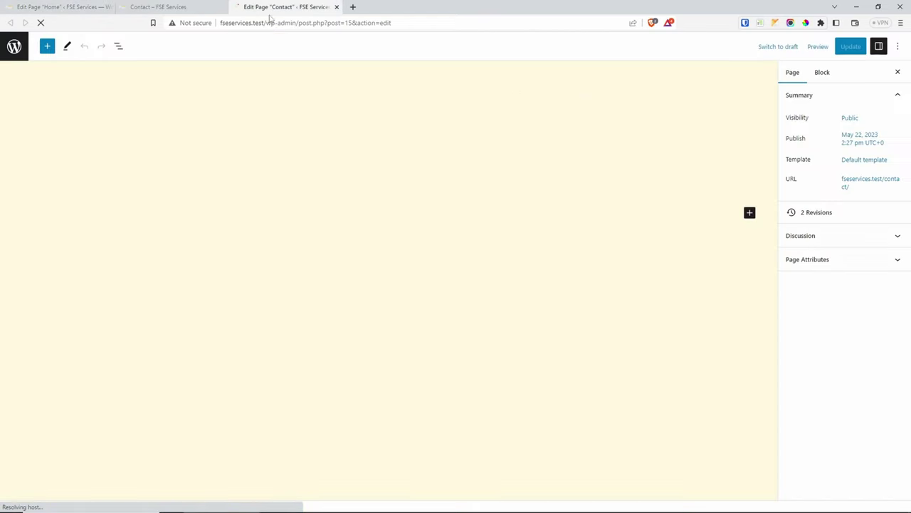
pyautogui.click(158, 7)
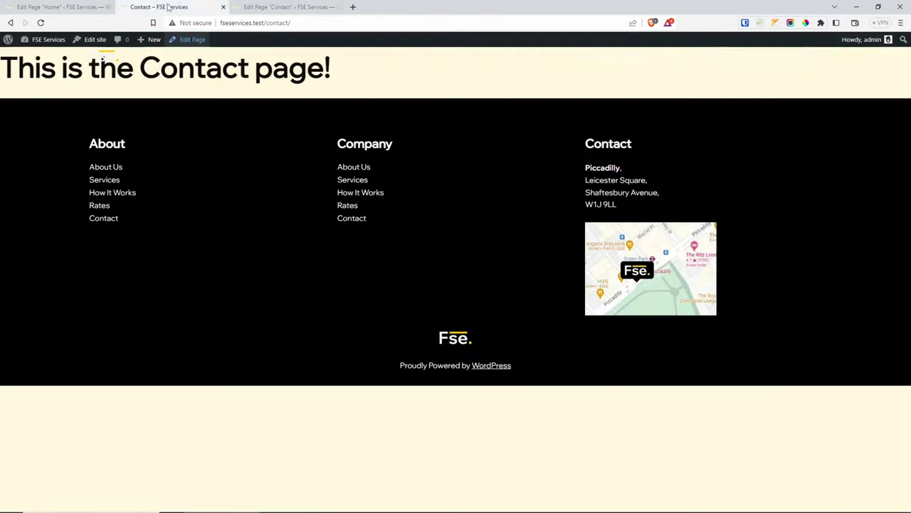
pyautogui.click(57, 6)
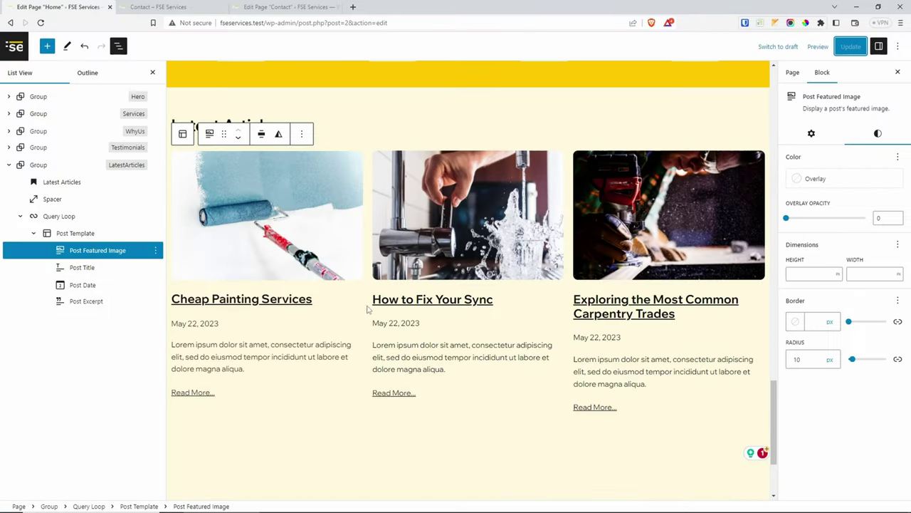
# Step: Copy the Home page's Hero group from List View via Options > Copy block
pyautogui.scroll(5, 370, 310)
pyautogui.scroll(15, 396, 325)
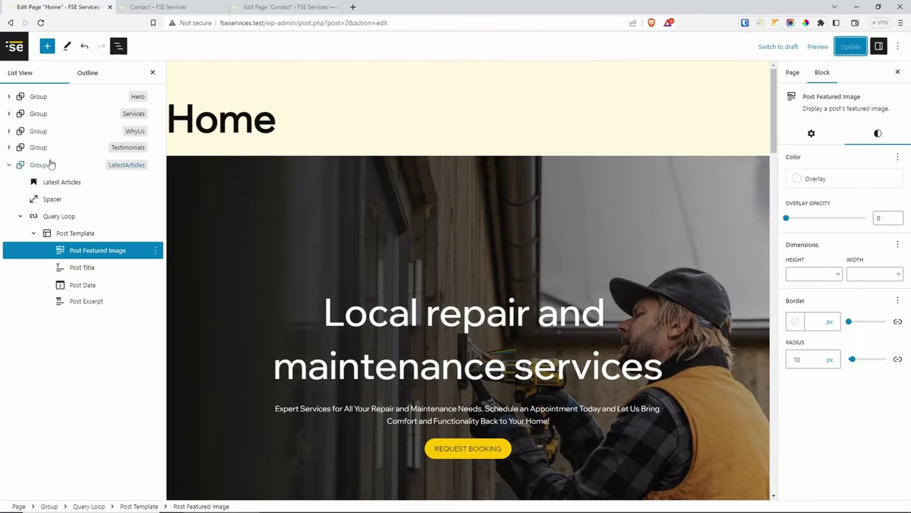
pyautogui.click(9, 165)
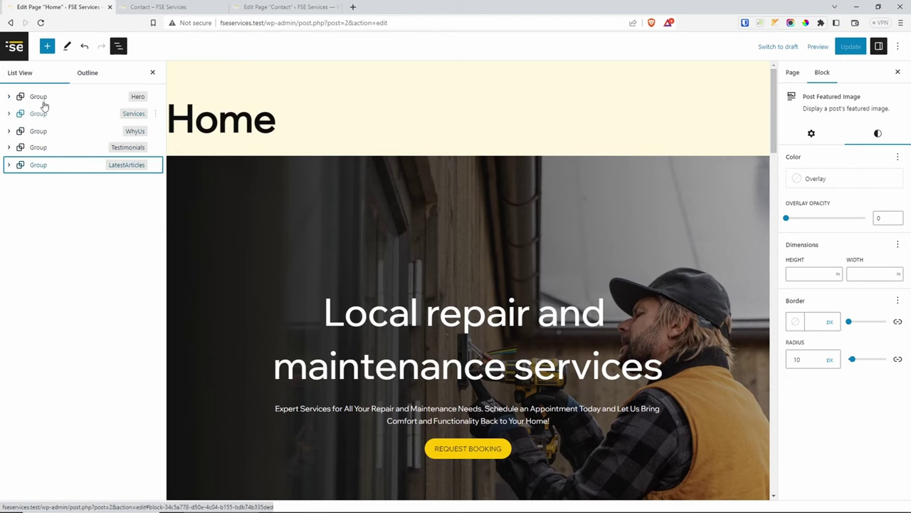
pyautogui.click(51, 100)
pyautogui.click(156, 97)
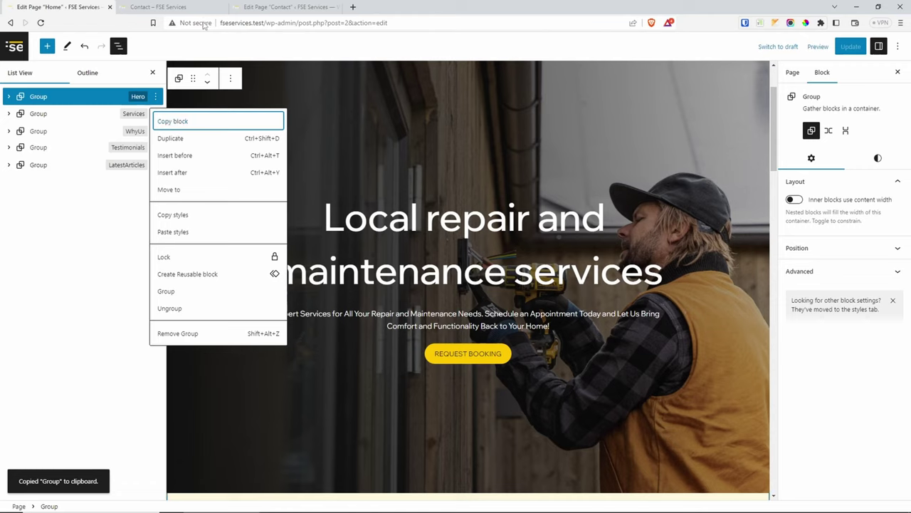
pyautogui.click(278, 9)
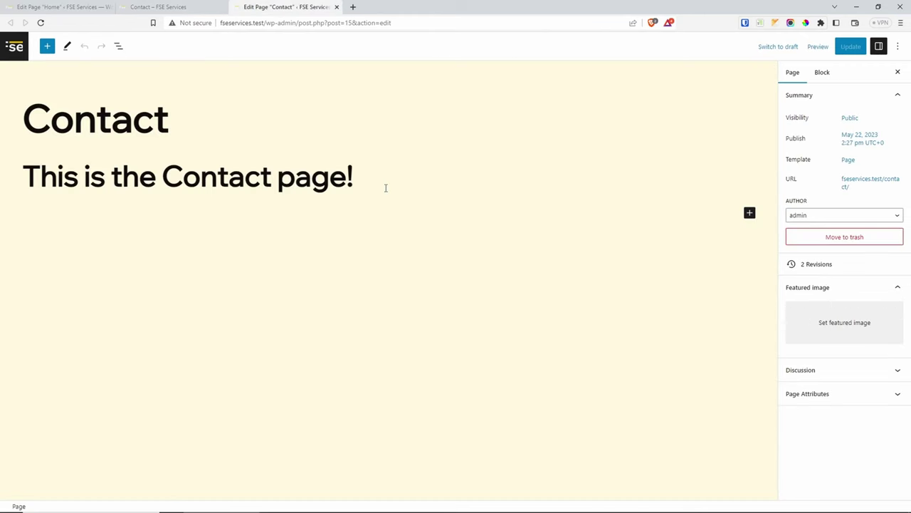
# Step: Delete the 'This is the Contact page!' heading text and paste the copied Hero group there
pyautogui.moveTo(385, 188); pyautogui.dragTo(23, 178)
pyautogui.press('BackSpace')
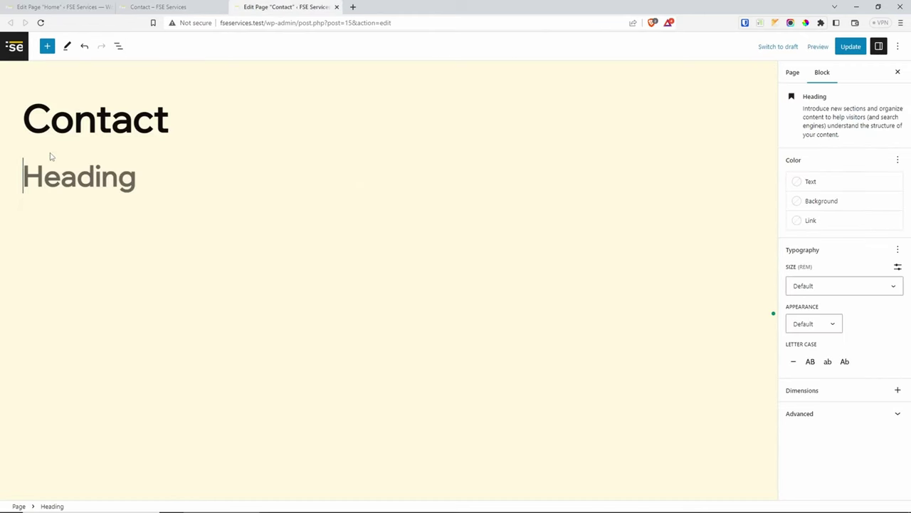
pyautogui.rightClick(45, 186)
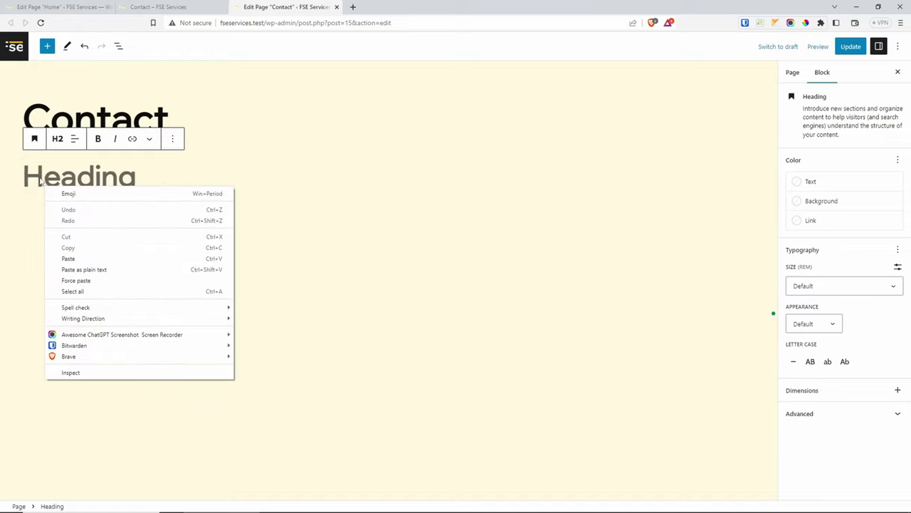
pyautogui.press('Escape')
pyautogui.click(172, 139)
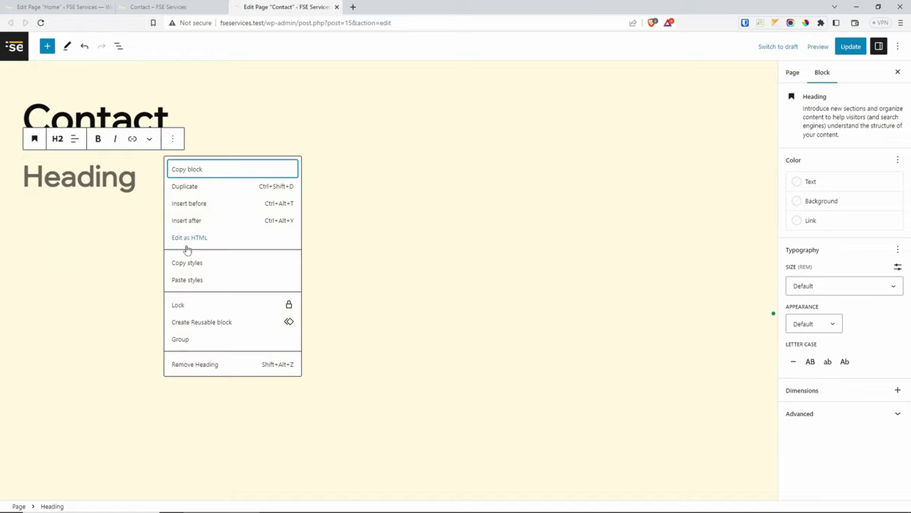
pyautogui.click(210, 284)
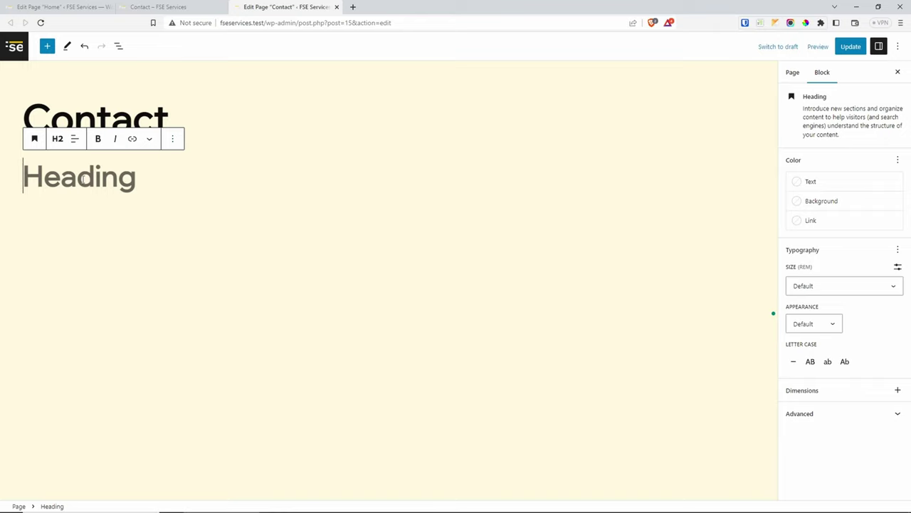
pyautogui.hotkey('ctrl', 'v')
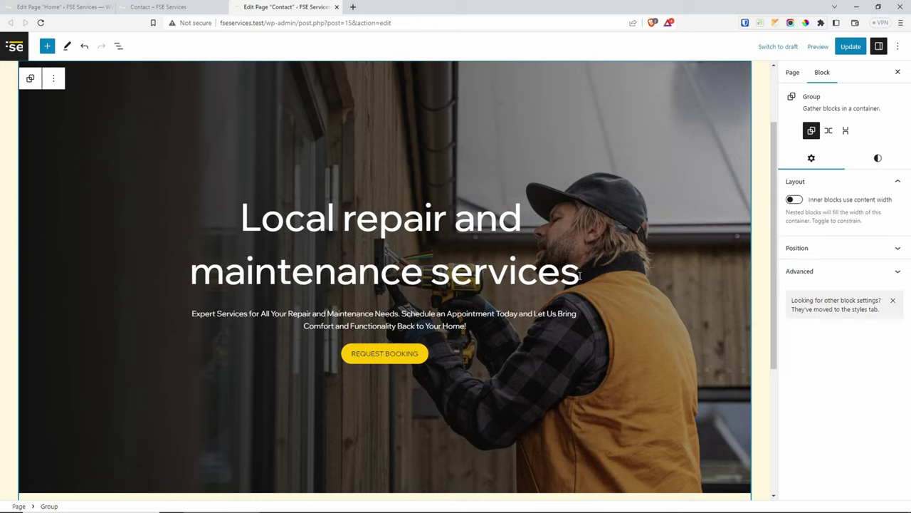
# Step: Change the pasted hero's heading text to 'Contact'
pyautogui.moveTo(580, 277); pyautogui.dragTo(242, 220)
pyautogui.write('Contact')
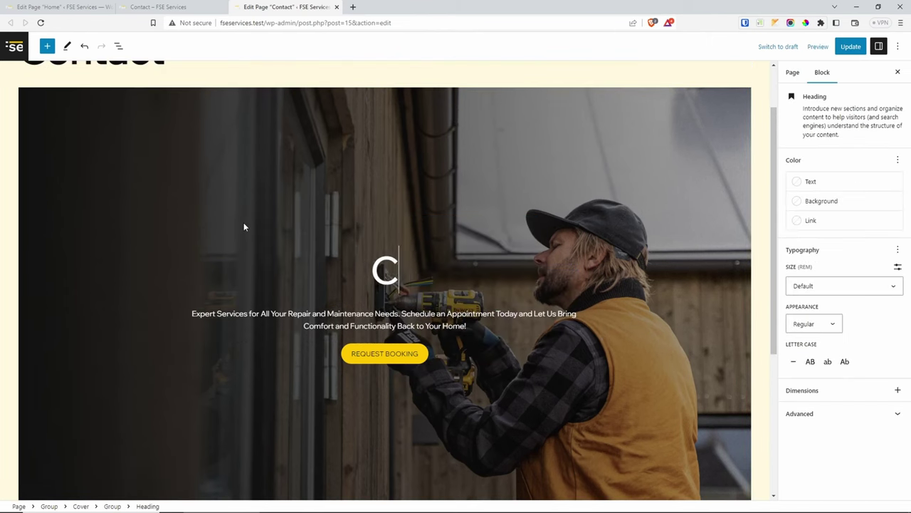
pyautogui.click(475, 324)
pyautogui.tripleClick(370, 325)
# Step: Remove the Request Booking button, the leftover empty button and the empty Buttons container
pyautogui.click(384, 353)
pyautogui.click(434, 326)
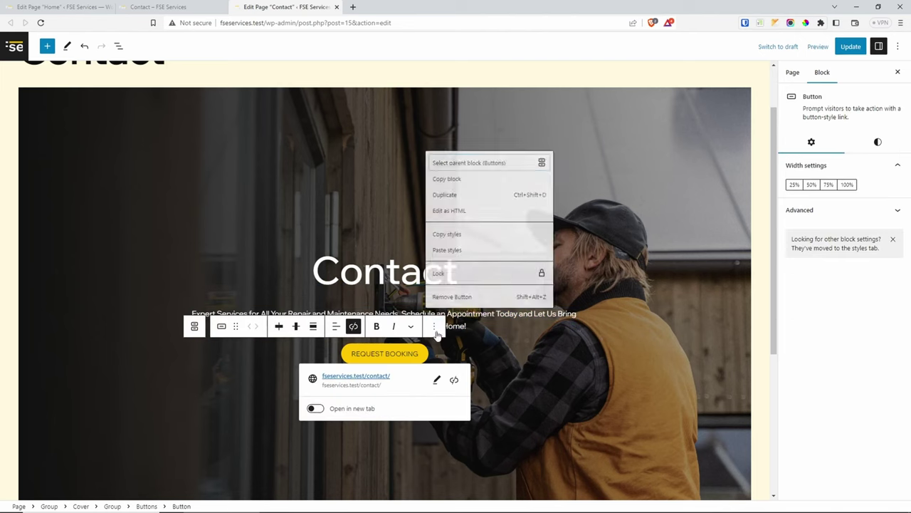
pyautogui.click(452, 296)
pyautogui.scroll(-3, 395, 340)
pyautogui.click(433, 139)
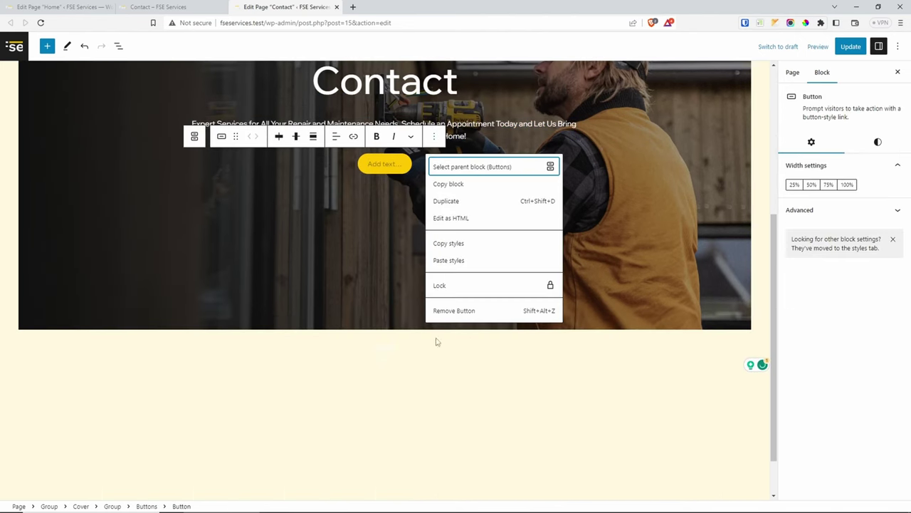
pyautogui.click(460, 310)
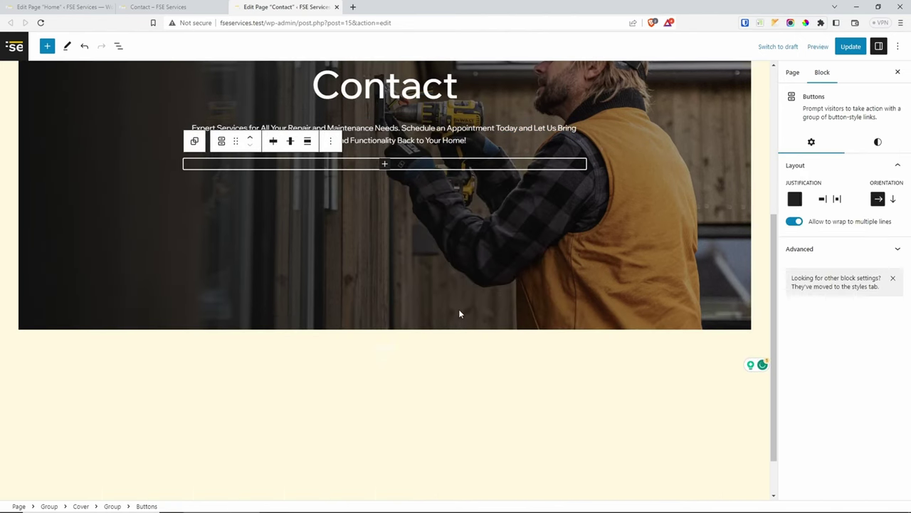
pyautogui.click(331, 142)
pyautogui.click(374, 400)
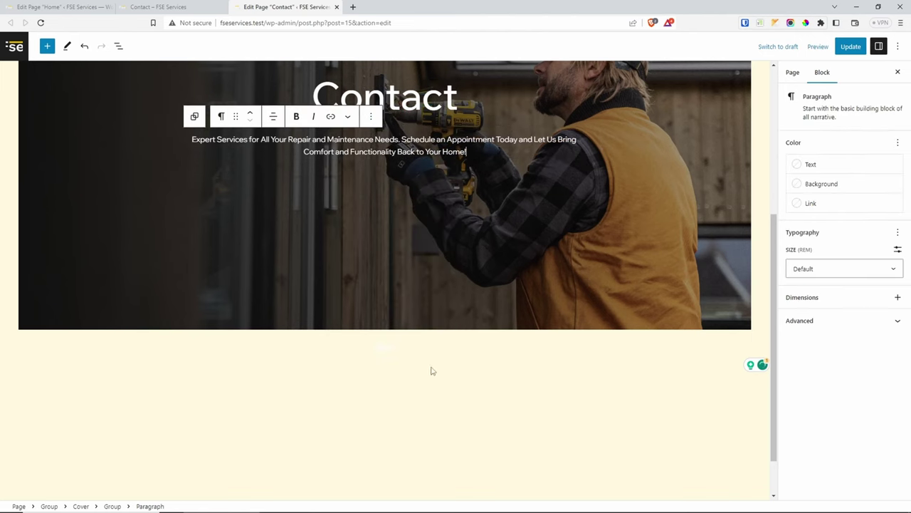
pyautogui.click(502, 287)
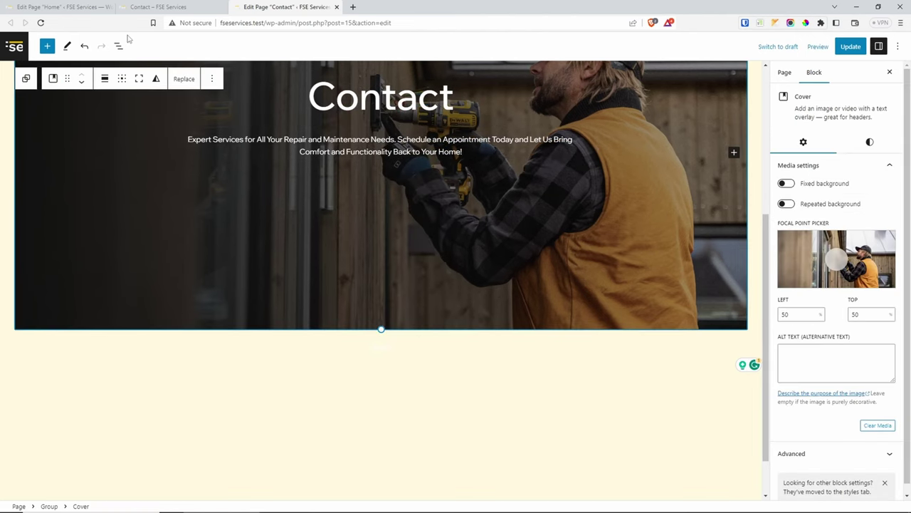
# Step: Set the Cover's minimum height to 430 px, update, and reload the live Contact page
pyautogui.click(118, 46)
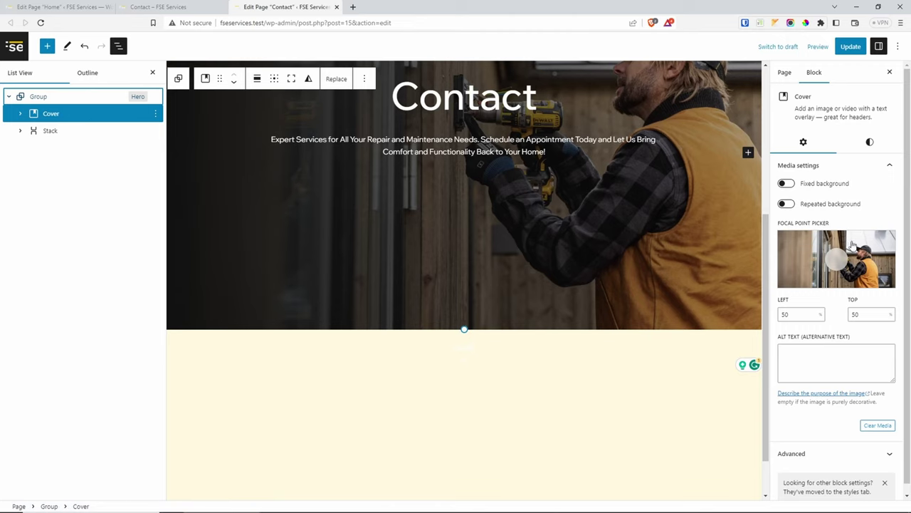
pyautogui.click(860, 146)
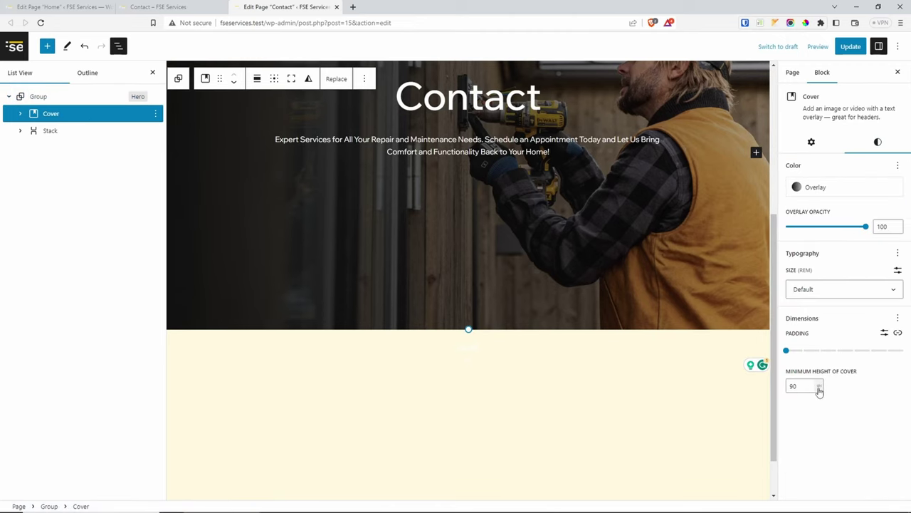
pyautogui.click(819, 386)
pyautogui.click(818, 396)
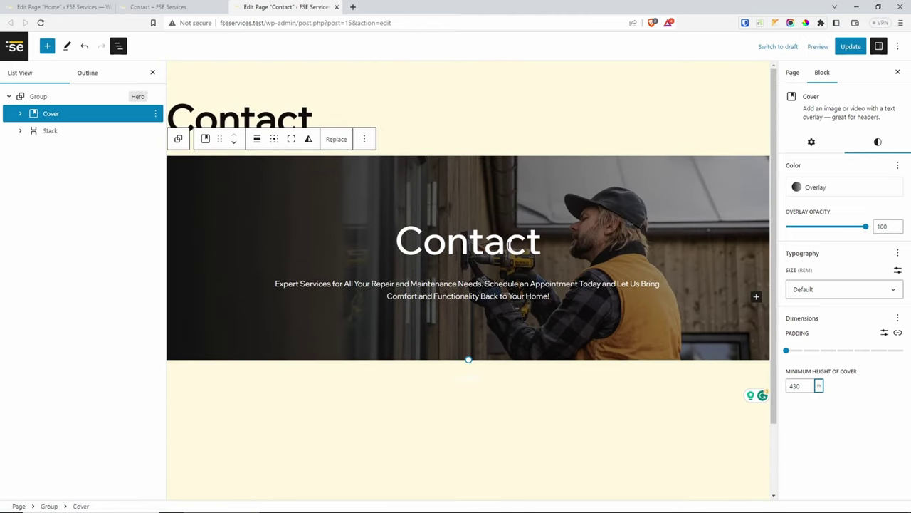
pyautogui.click(851, 47)
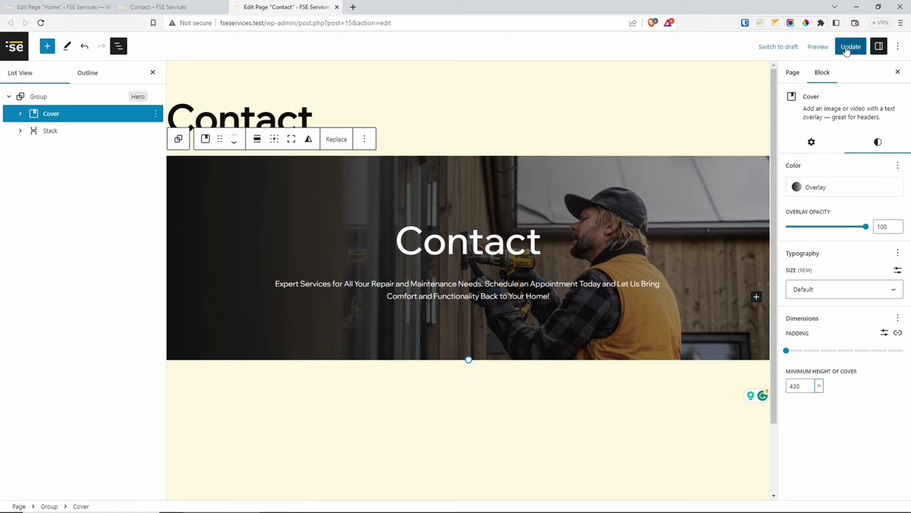
pyautogui.click(158, 7)
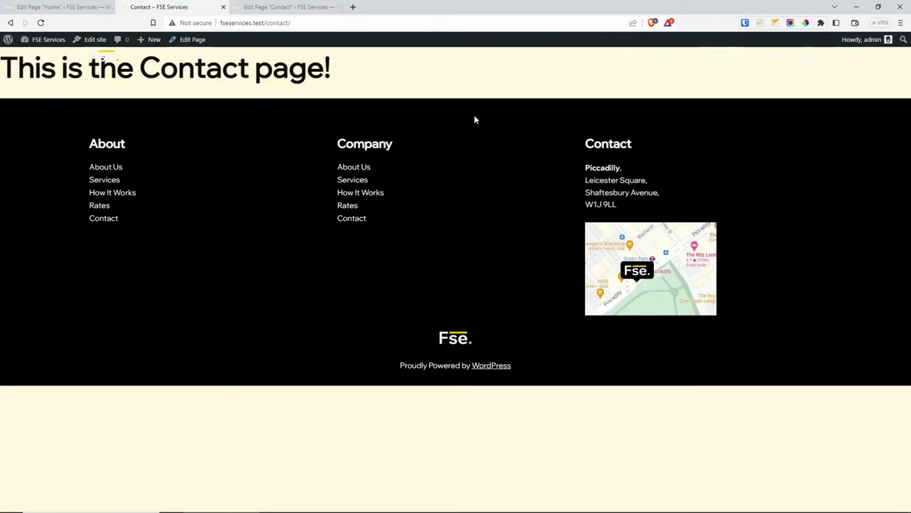
pyautogui.press('F5')
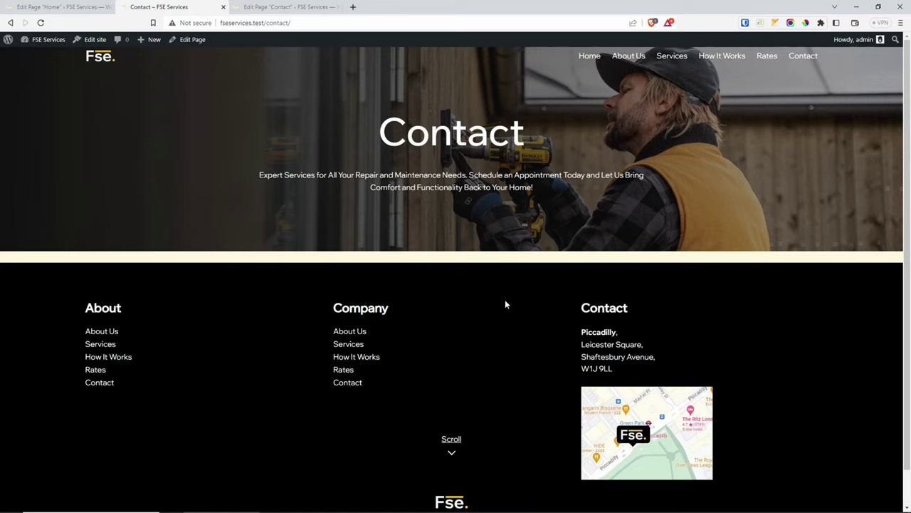
# Step: Replace the cover image with the worker-on-frame photo from the Media Library and update the page
pyautogui.click(279, 8)
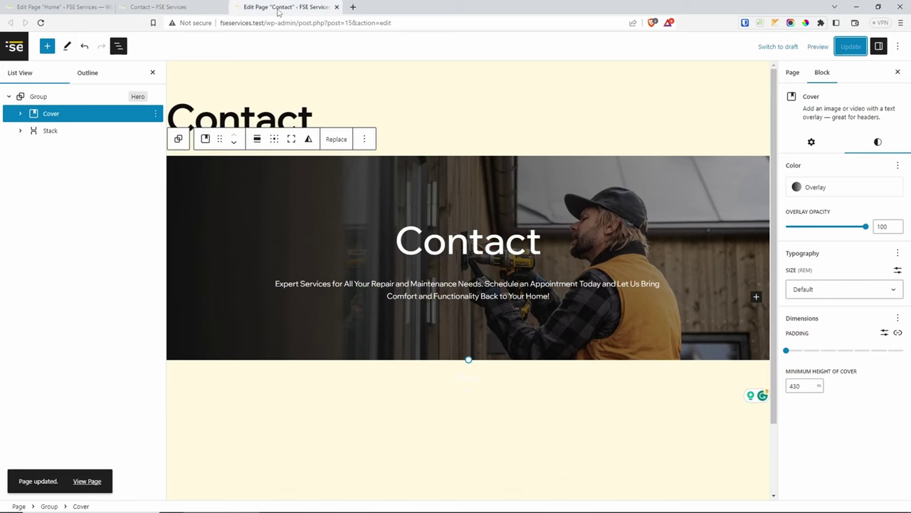
pyautogui.click(333, 139)
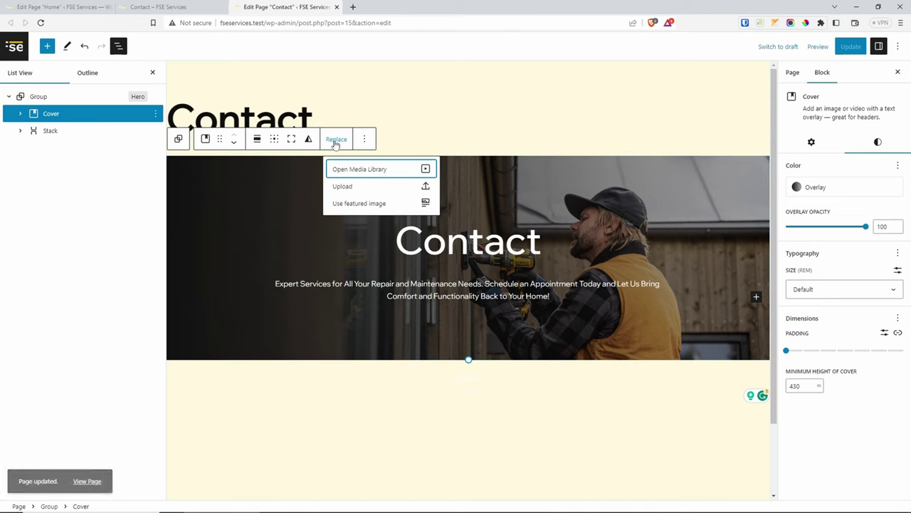
pyautogui.click(382, 171)
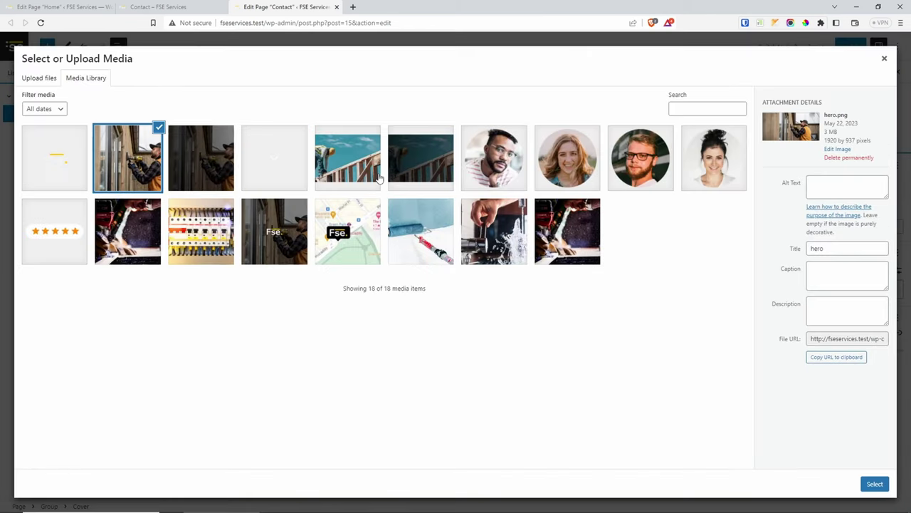
pyautogui.click(329, 176)
pyautogui.click(874, 484)
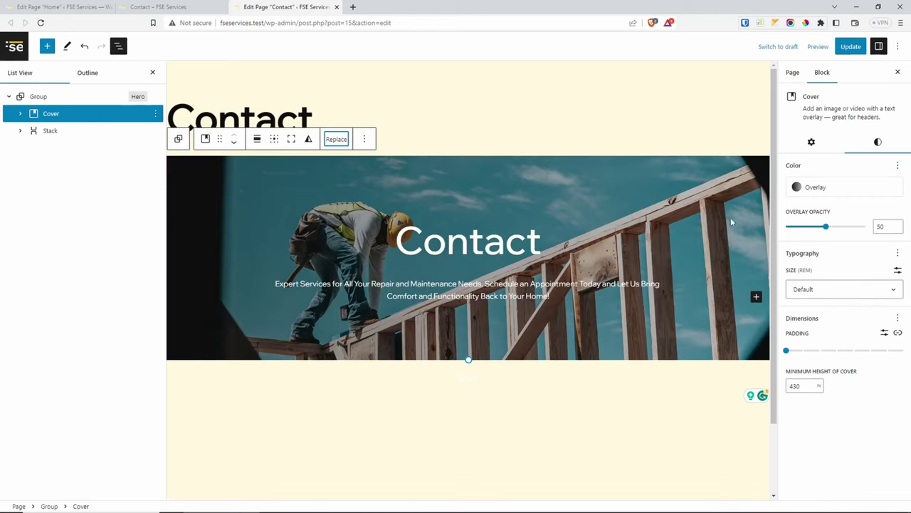
pyautogui.click(850, 47)
pyautogui.click(178, 6)
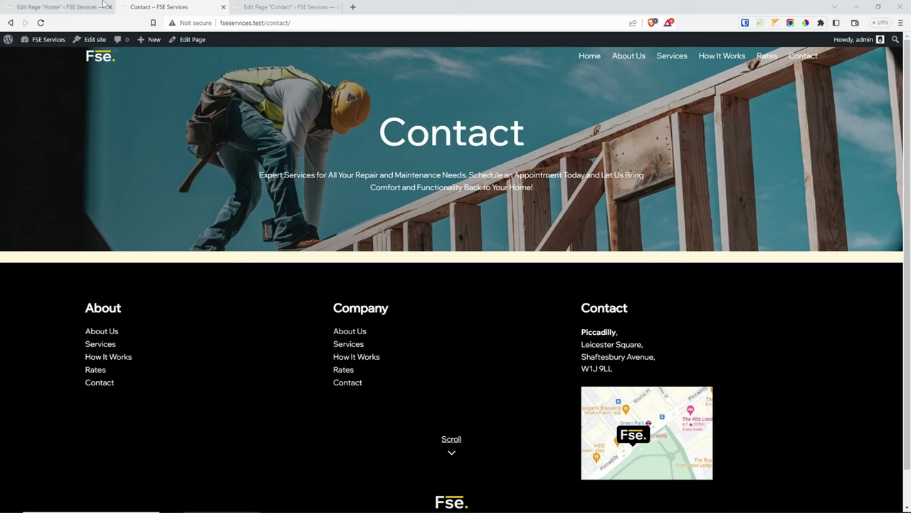
pyautogui.click(57, 6)
pyautogui.click(48, 98)
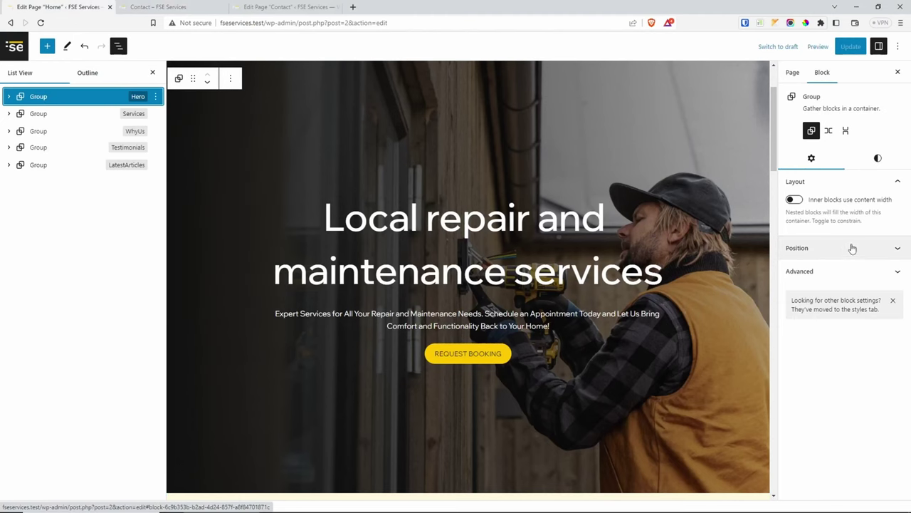
# Step: Give the Home hero group a 4 px theme-yellow border on all sides
pyautogui.click(876, 158)
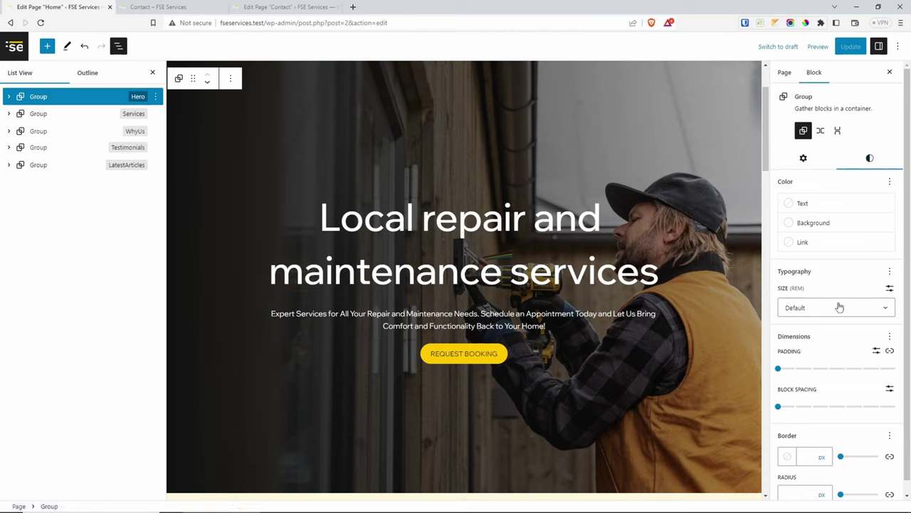
pyautogui.scroll(-1, 831, 363)
pyautogui.click(808, 445)
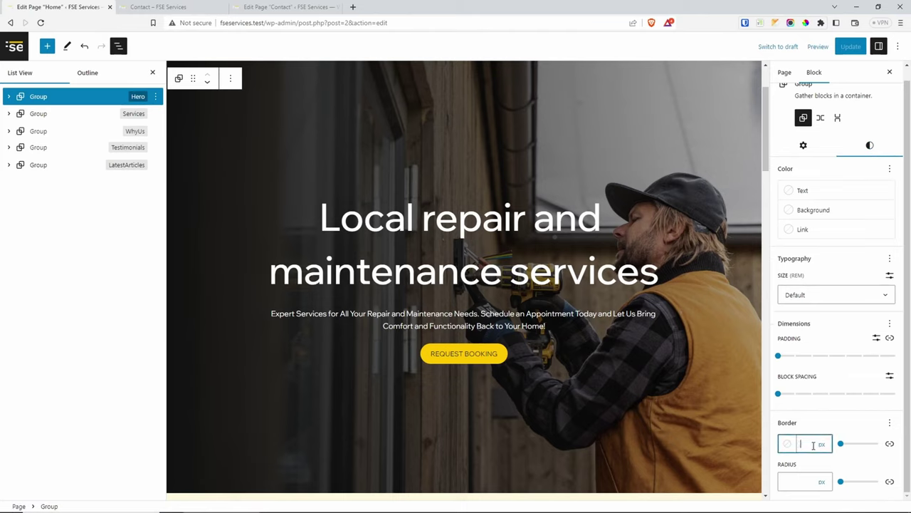
pyautogui.write('4')
pyautogui.click(787, 443)
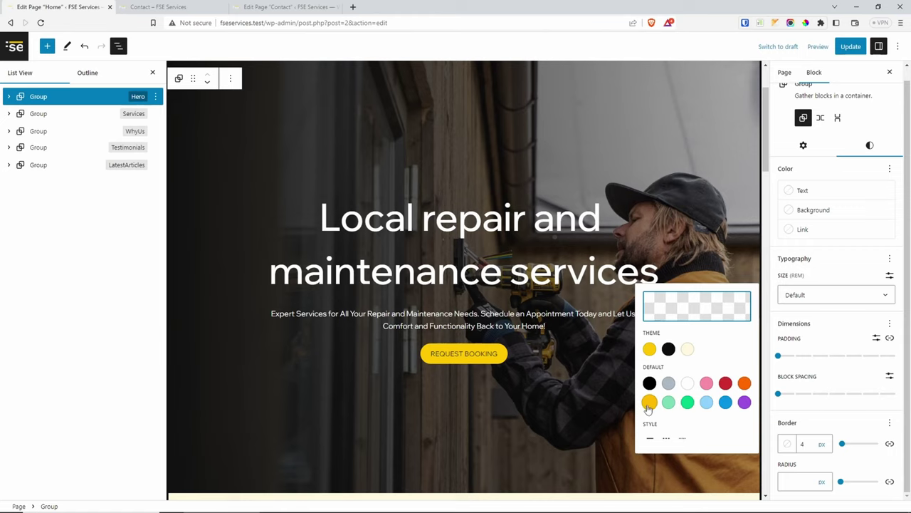
pyautogui.click(650, 350)
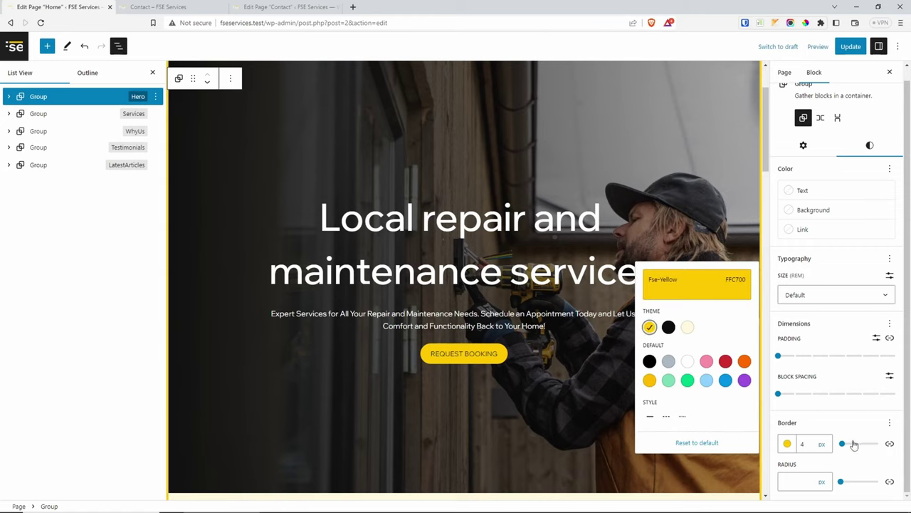
pyautogui.click(889, 425)
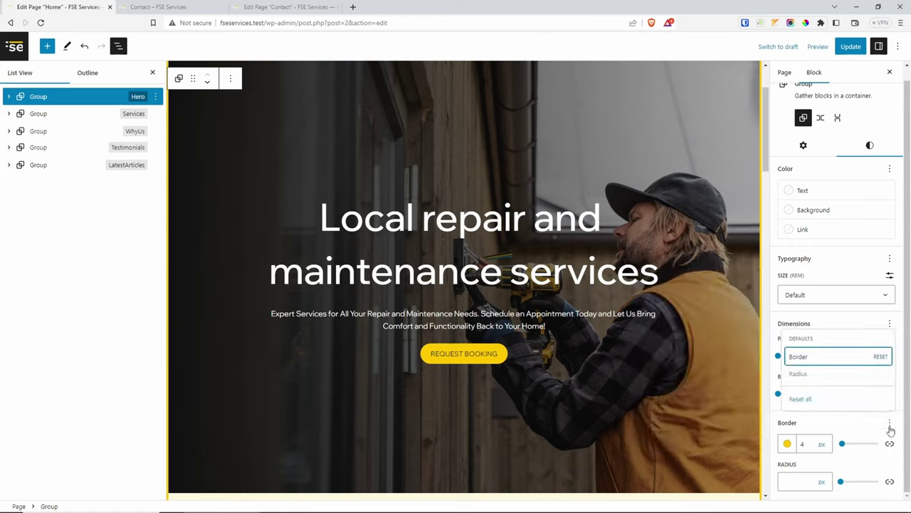
pyautogui.click(874, 428)
# Step: Reset the border, unlink sides, set only the bottom to Fse-Yellow 4 px, and update
pyautogui.click(889, 445)
pyautogui.scroll(-2, 887, 427)
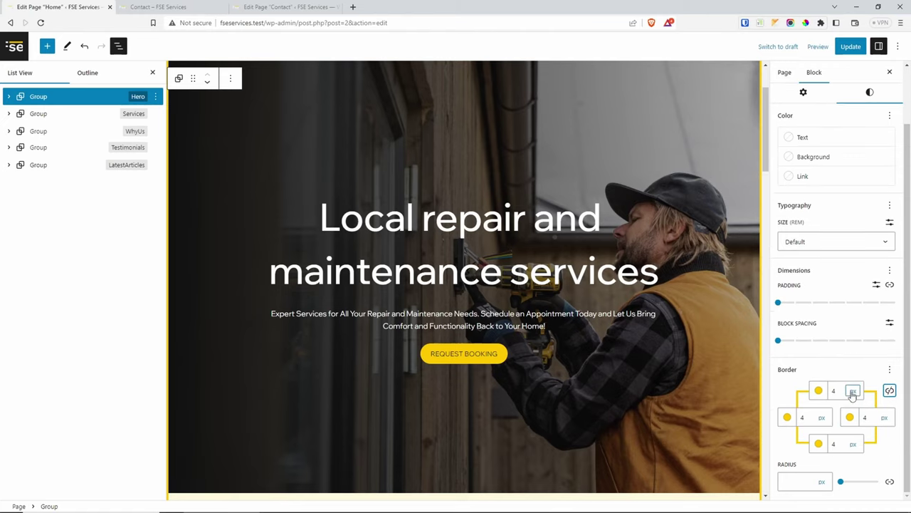
pyautogui.click(889, 369)
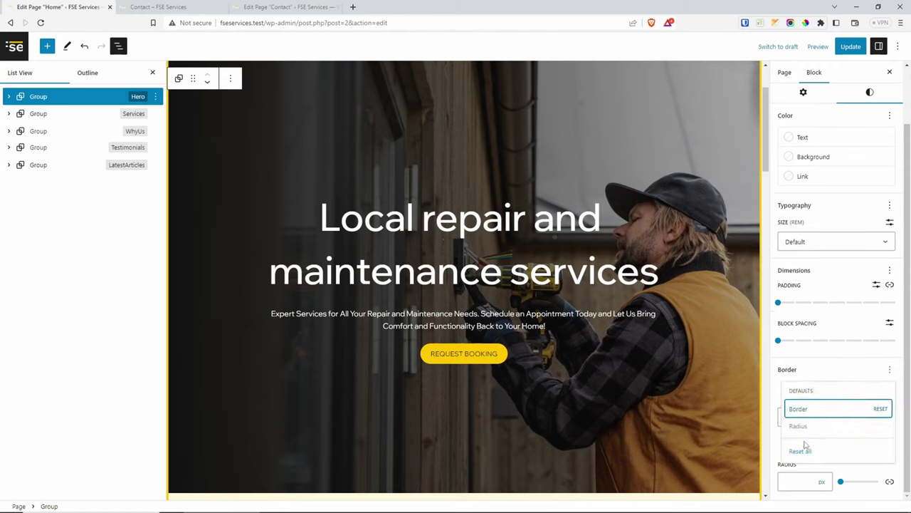
pyautogui.click(810, 448)
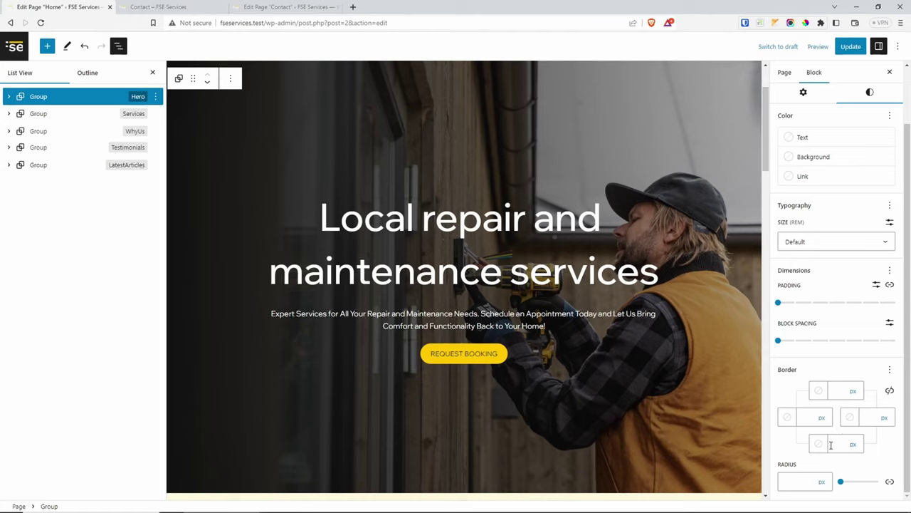
pyautogui.click(818, 444)
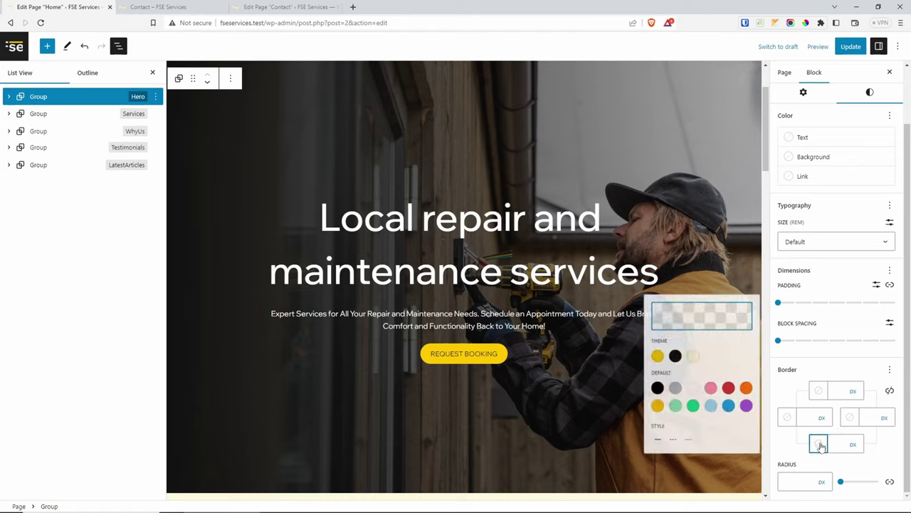
pyautogui.click(649, 348)
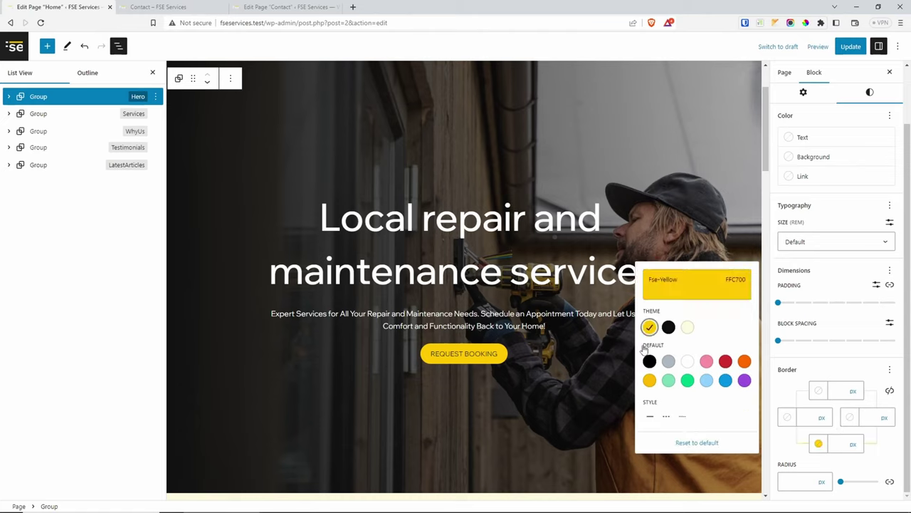
pyautogui.click(840, 443)
pyautogui.write('4')
pyautogui.click(850, 46)
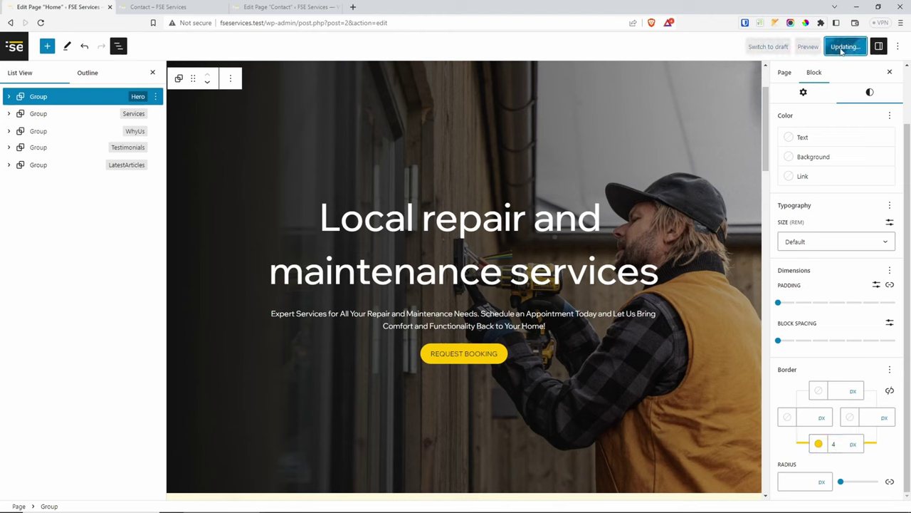
# Step: Check the live Contact page, then move to the Contact page editor
pyautogui.click(158, 7)
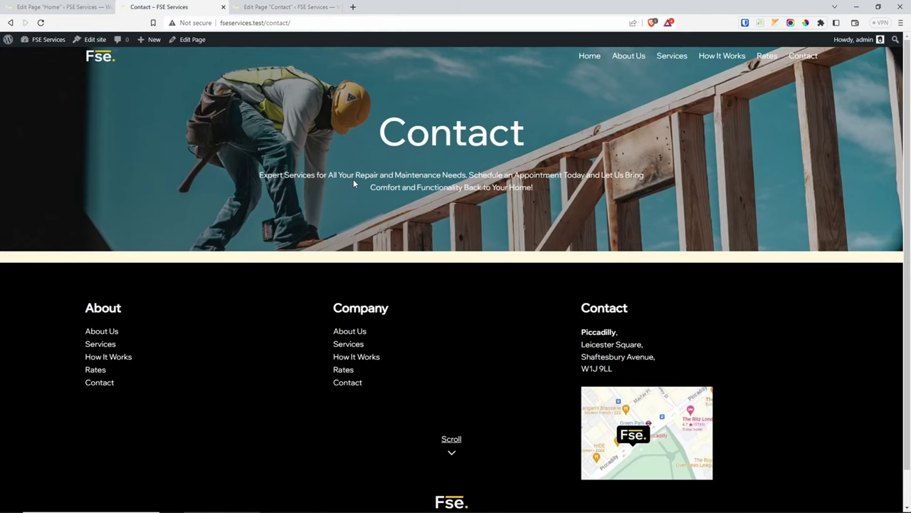
pyautogui.click(60, 8)
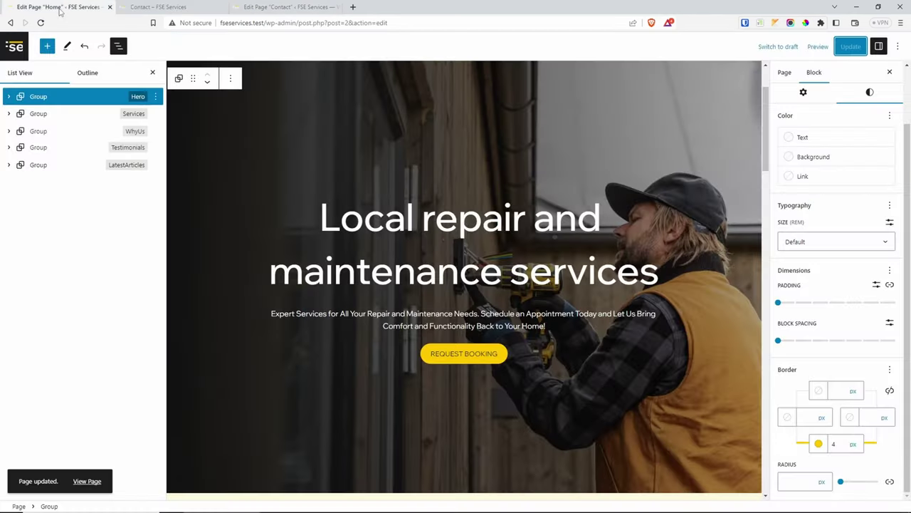
pyautogui.scroll(-2, 377, 253)
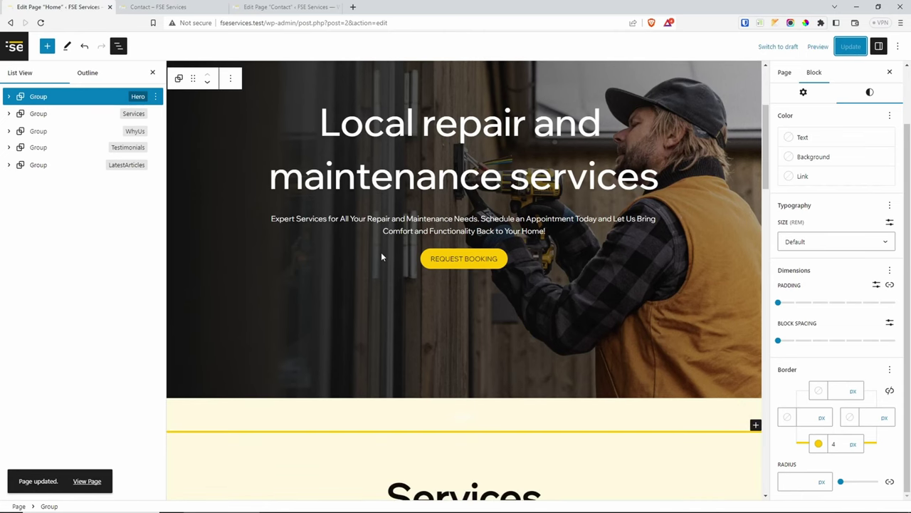
pyautogui.hotkey('ctrl', '3')
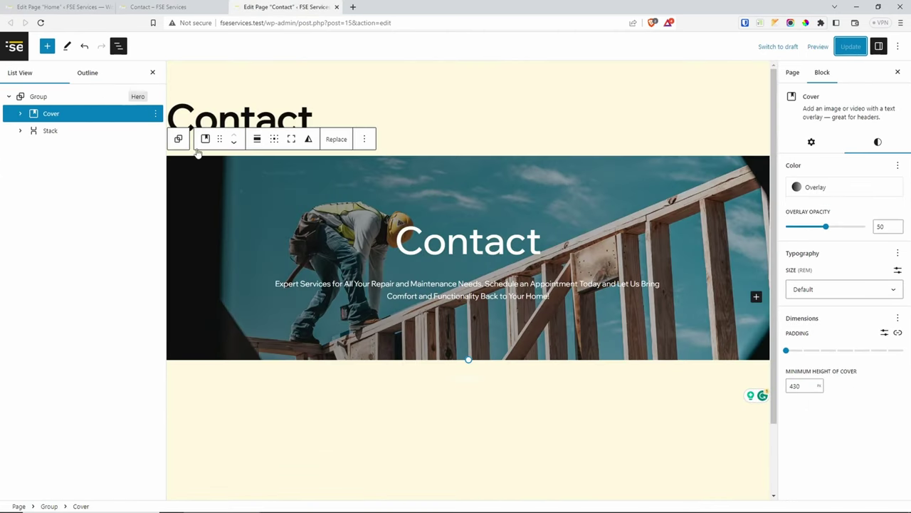
# Step: Give the Contact Hero group an unlinked Fse-Yellow 4 px bottom border and update
pyautogui.click(39, 96)
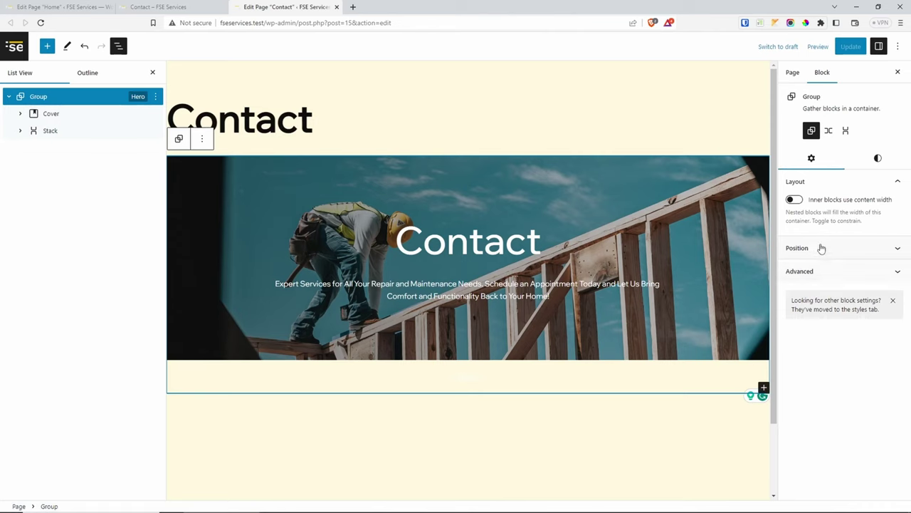
pyautogui.click(883, 164)
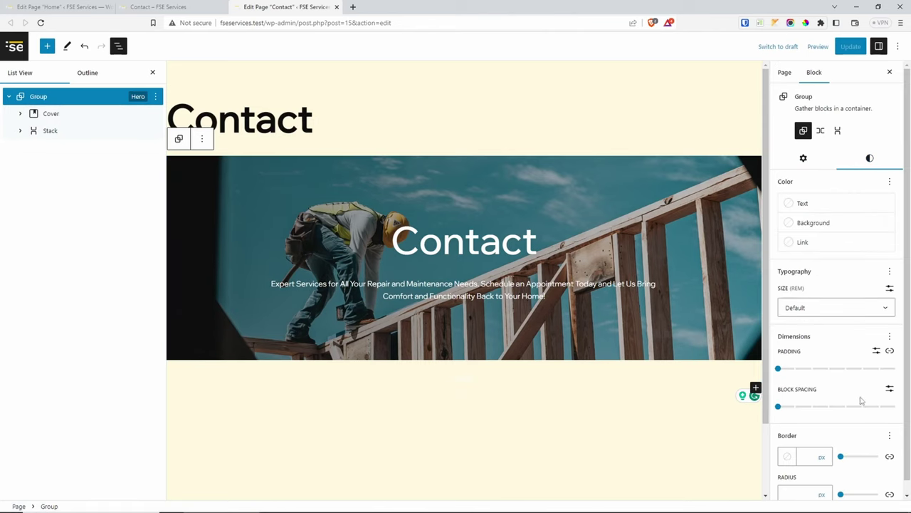
pyautogui.scroll(-1, 850, 385)
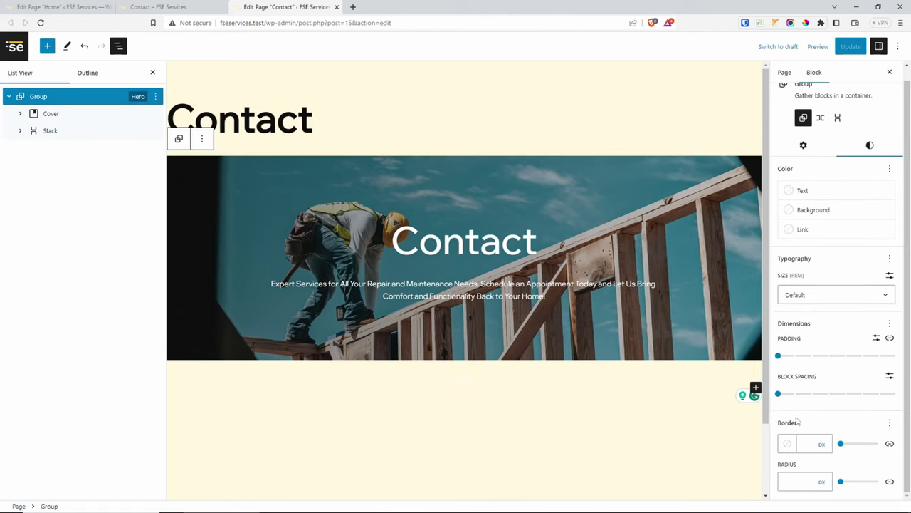
pyautogui.click(890, 445)
pyautogui.scroll(-1, 858, 427)
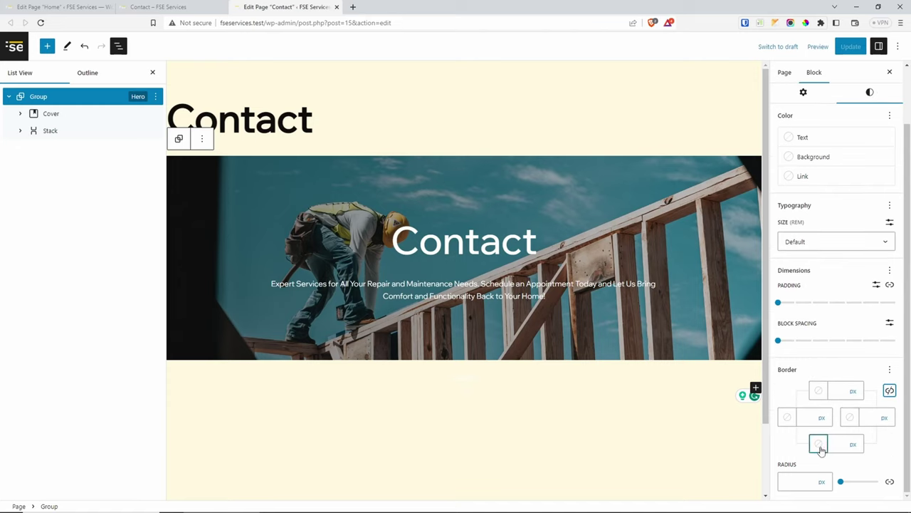
pyautogui.click(820, 446)
pyautogui.click(649, 347)
pyautogui.click(837, 442)
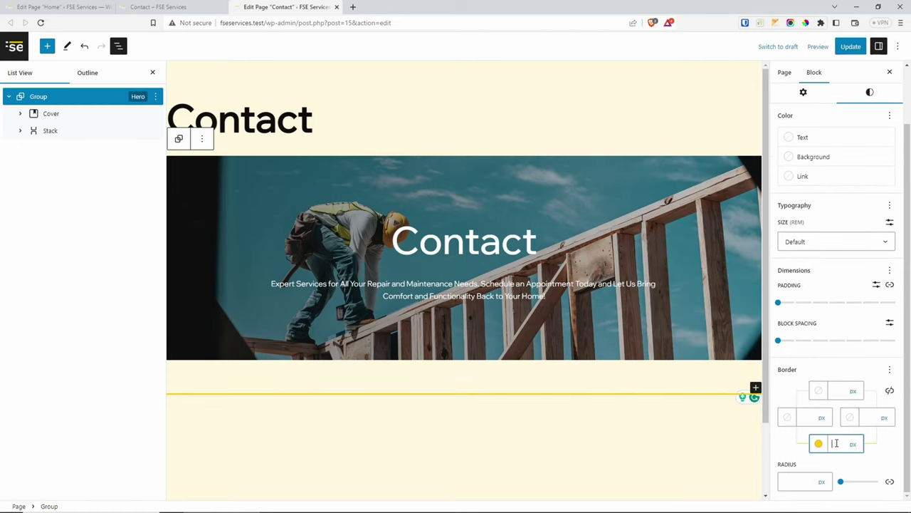
pyautogui.write('4')
pyautogui.click(851, 47)
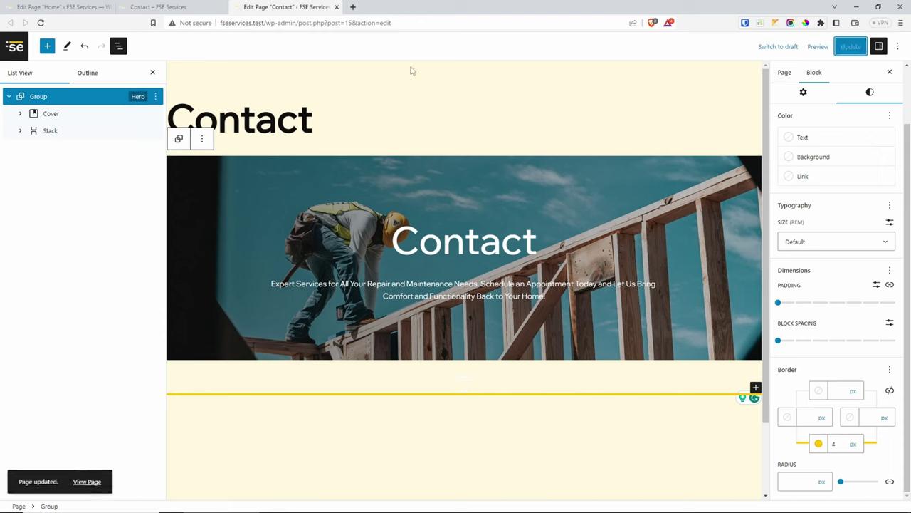
# Step: Thicken the Contact hero's bottom border to 6 px, update, and reload the live page
pyautogui.click(213, 7)
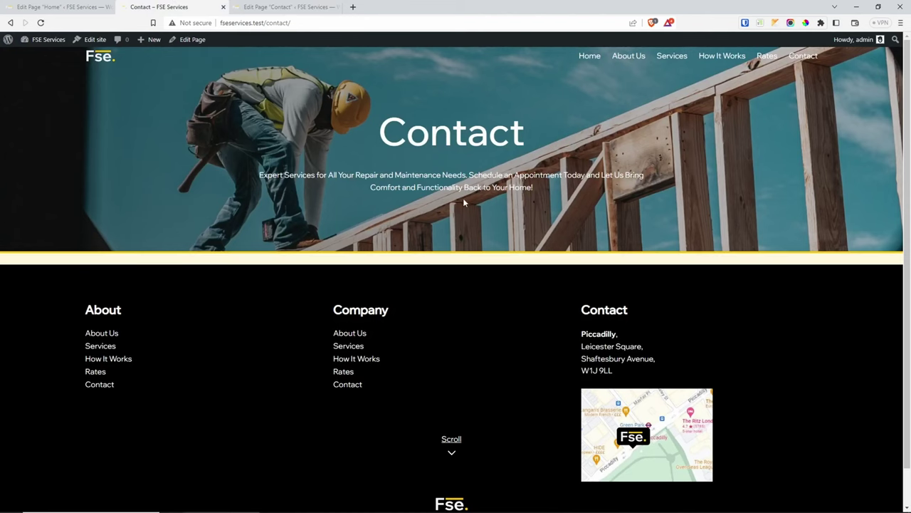
pyautogui.click(278, 8)
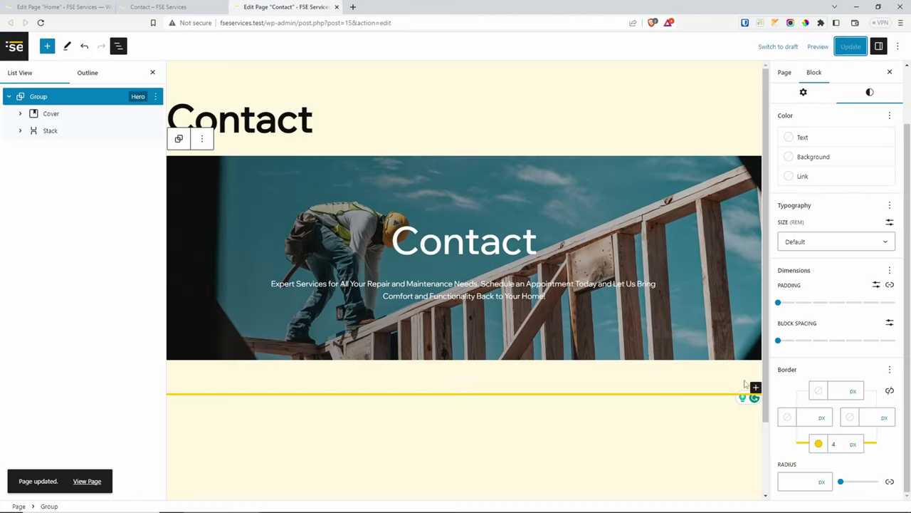
pyautogui.write('6')
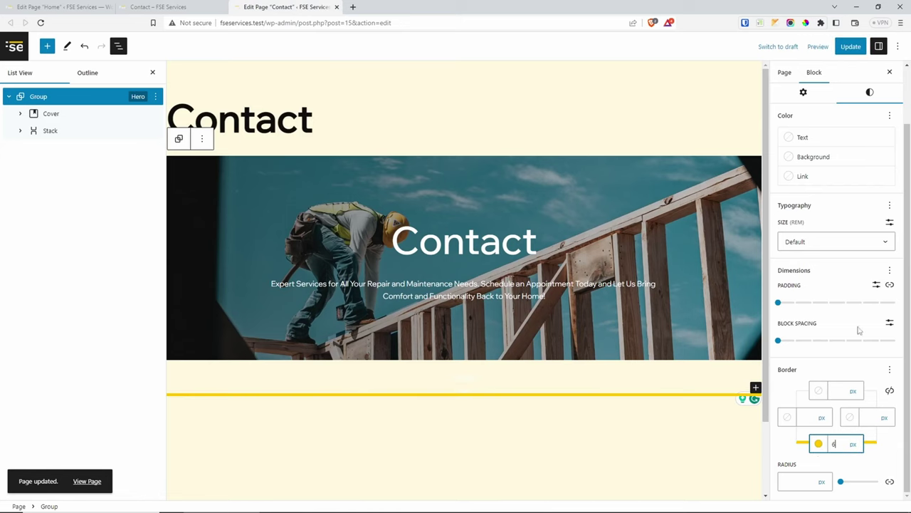
pyautogui.click(850, 46)
pyautogui.hotkey('ctrl', 'shift', 'Tab')
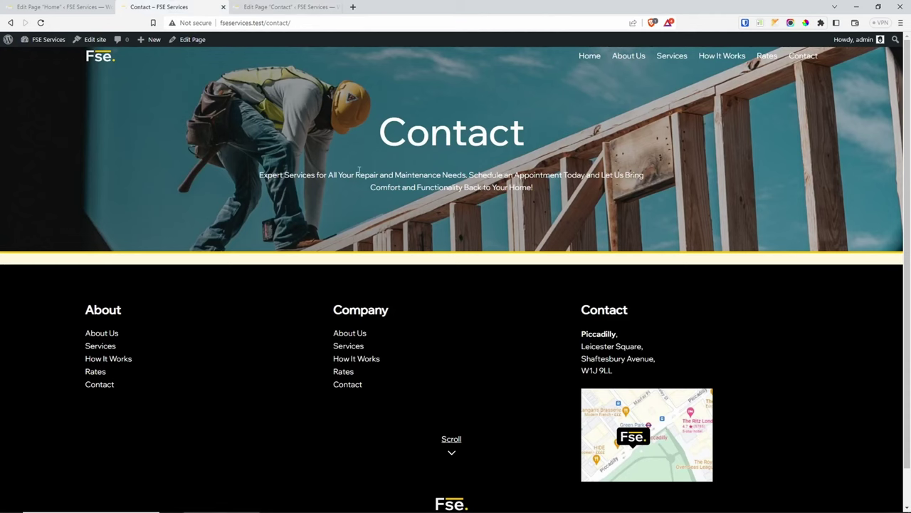
pyautogui.press('F5')
# Step: Change the Home hero's bottom border width from 4 to 6 px and update
pyautogui.click(60, 7)
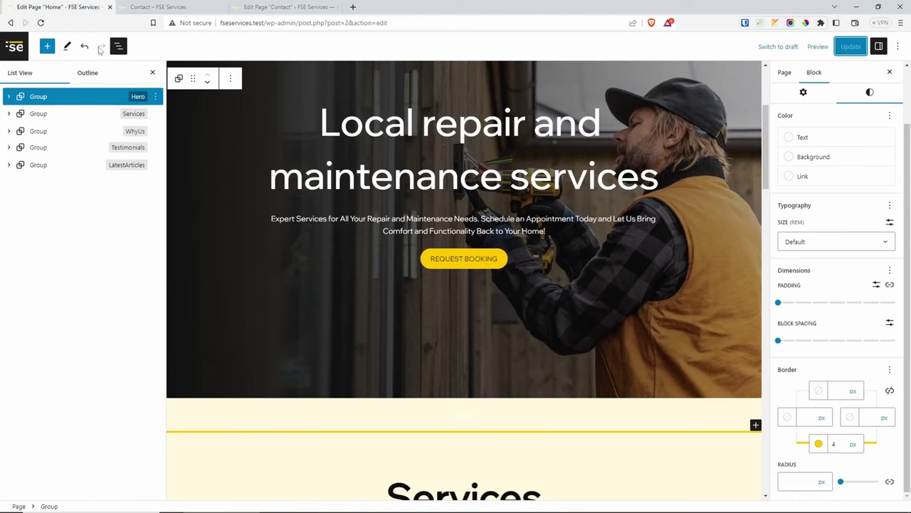
pyautogui.click(852, 442)
pyautogui.click(852, 442)
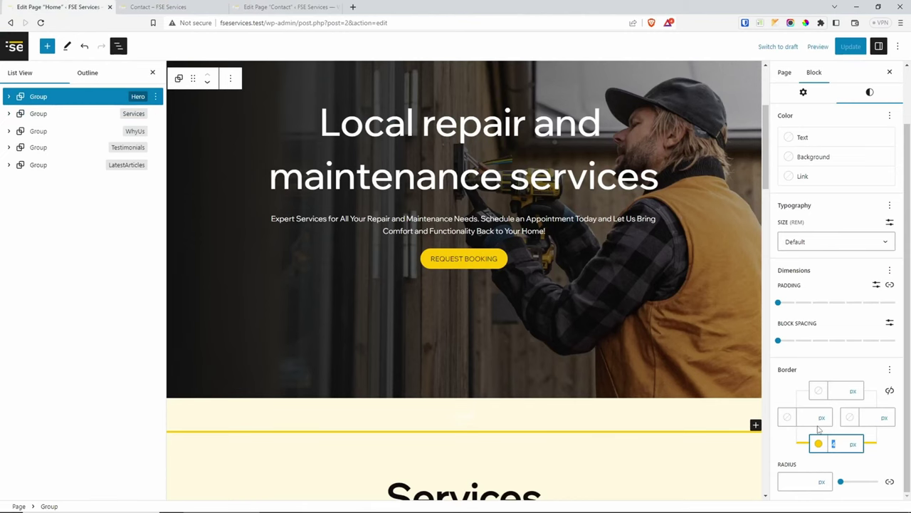
pyautogui.click(851, 47)
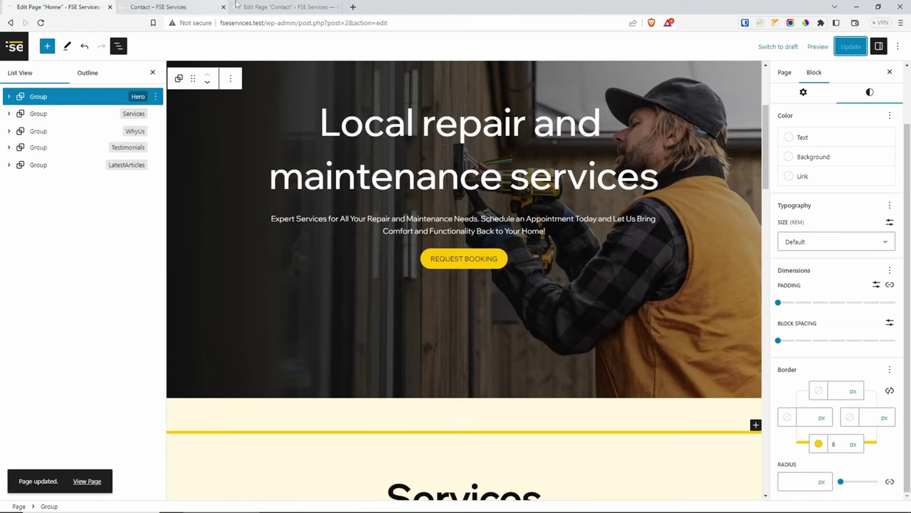
# Step: Compare the live Home and Contact pages, then collapse the Hero group in the Contact outline
pyautogui.hotkey('ctrl', 'Tab')
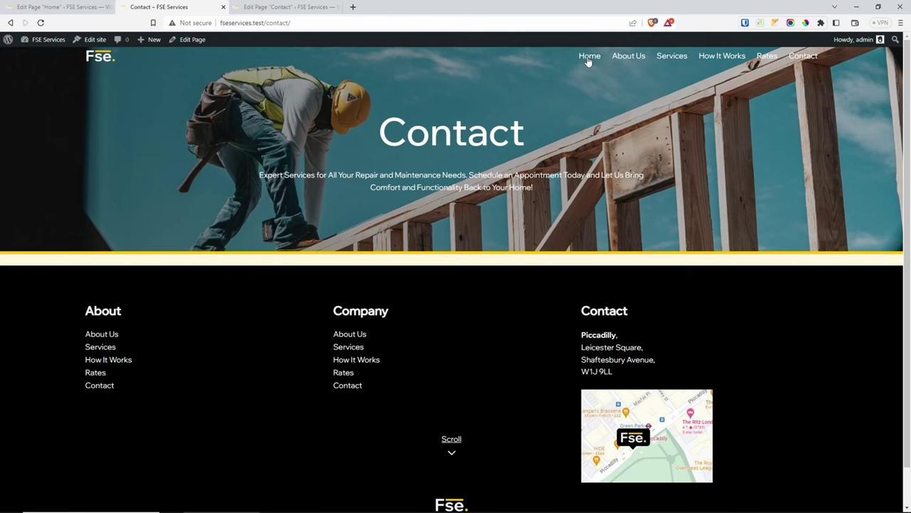
pyautogui.click(588, 60)
pyautogui.click(805, 61)
pyautogui.click(285, 8)
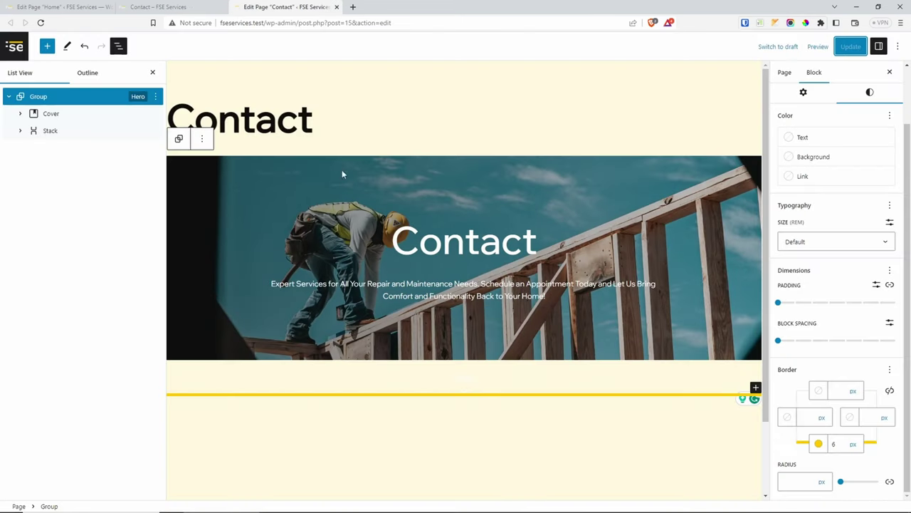
pyautogui.click(8, 97)
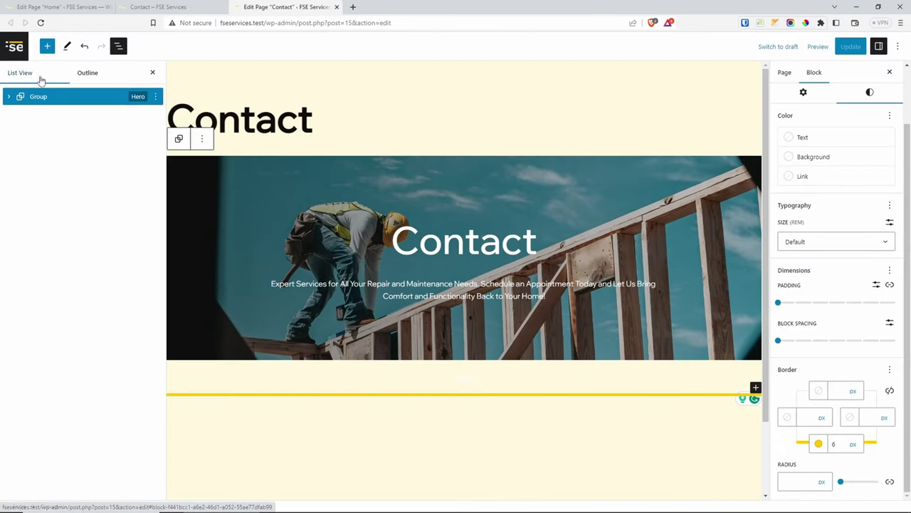
pyautogui.click(47, 47)
# Step: Insert a Group below the hero containing a 50/50 Columns block
pyautogui.write('grou')
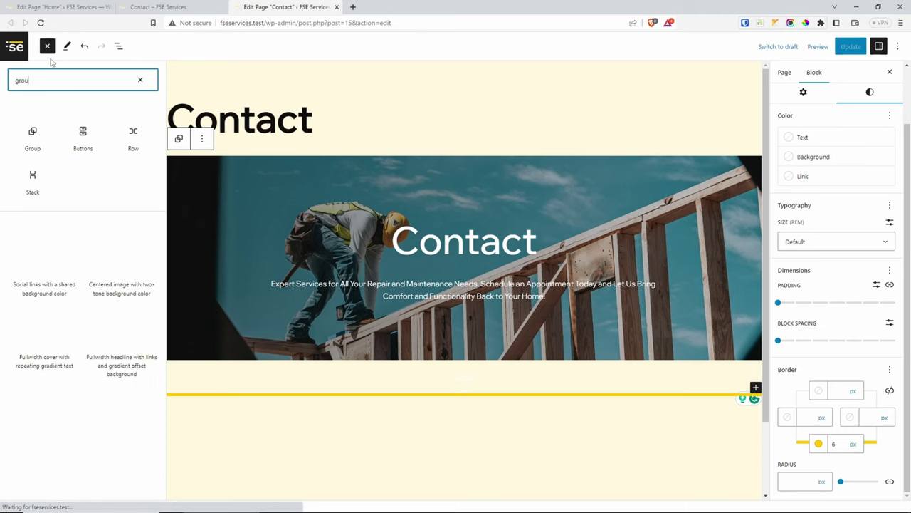
pyautogui.click(31, 135)
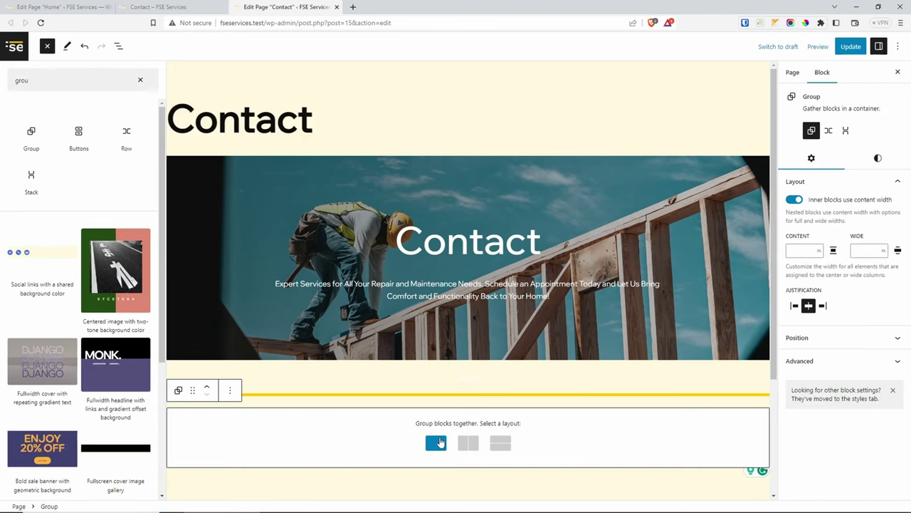
pyautogui.click(436, 442)
pyautogui.click(385, 300)
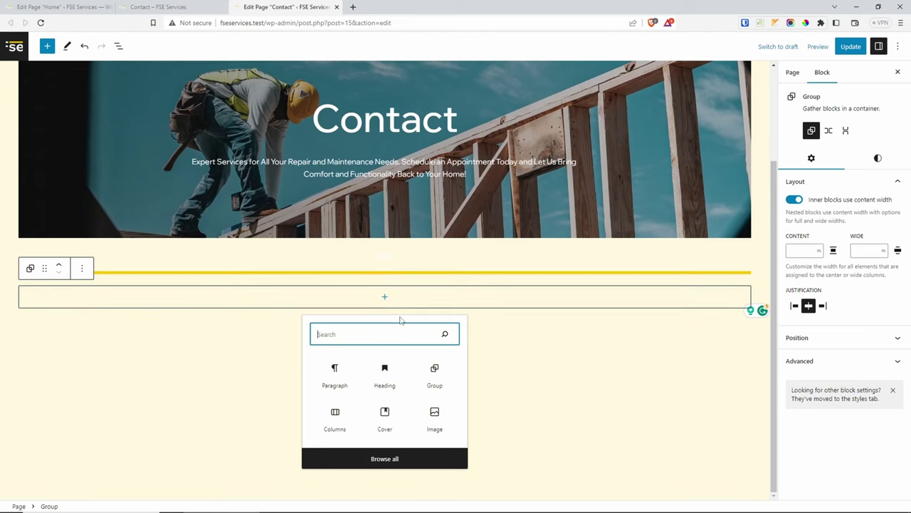
pyautogui.click(349, 420)
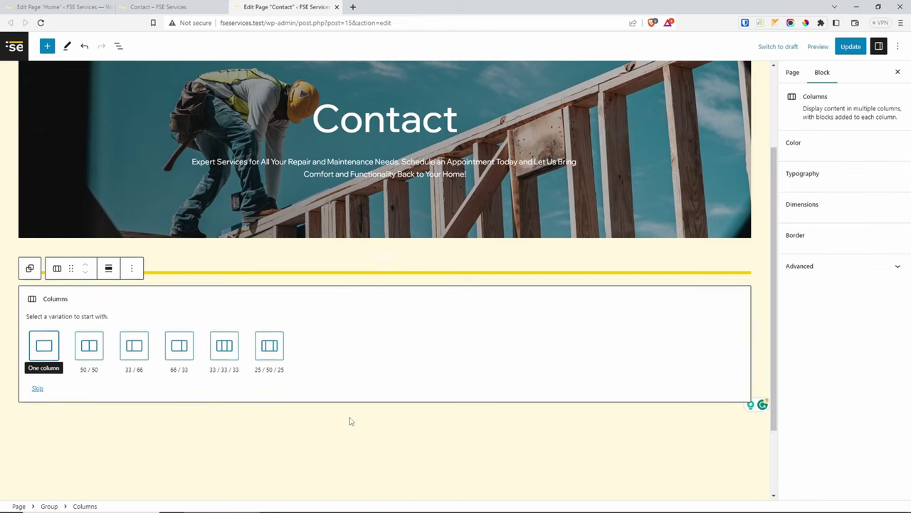
pyautogui.click(94, 350)
# Step: Add a 'Find Us' heading to the left column with the pasted address paragraph below
pyautogui.click(200, 299)
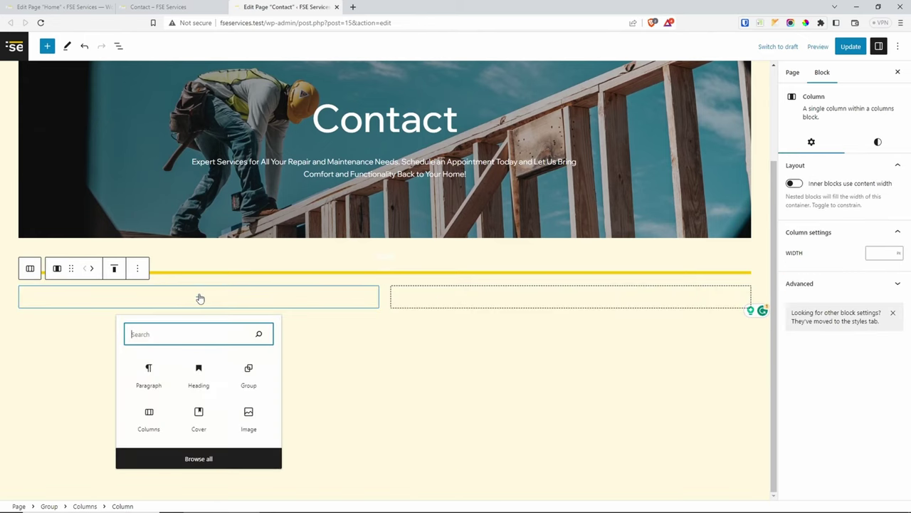
pyautogui.click(206, 378)
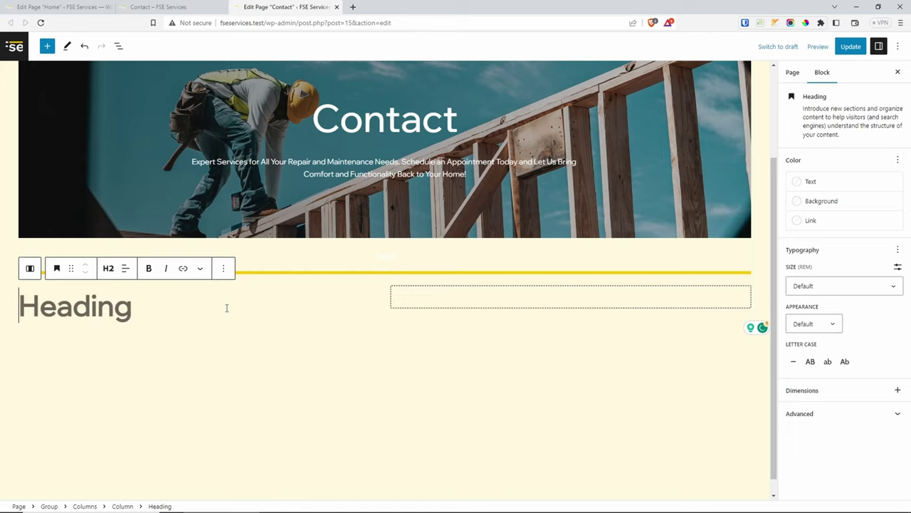
pyautogui.write('Find Us')
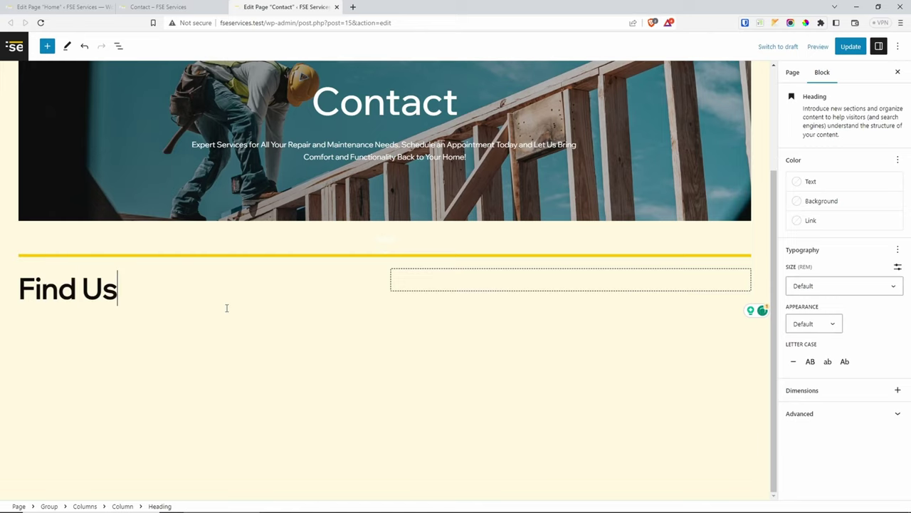
pyautogui.press('Return')
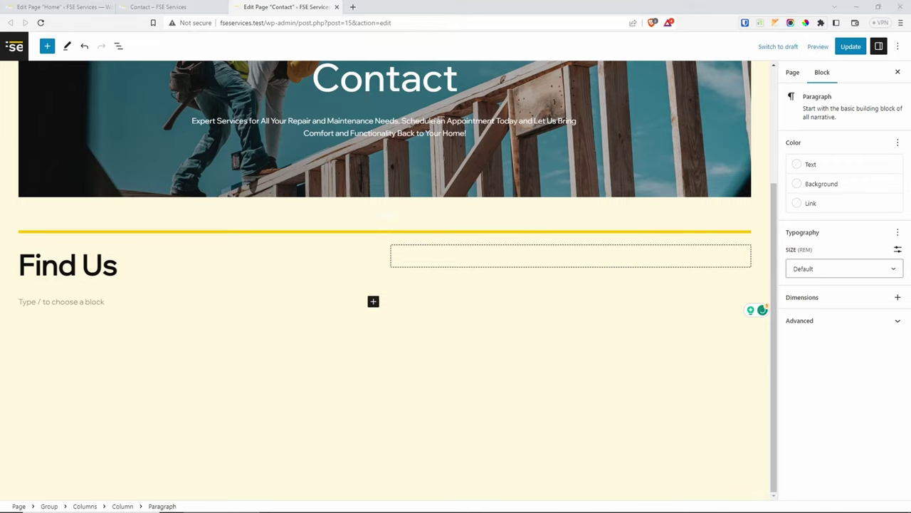
pyautogui.write('Piccadilly, Leicester Square, Shaftesbury Avenue, W1J 9LL')
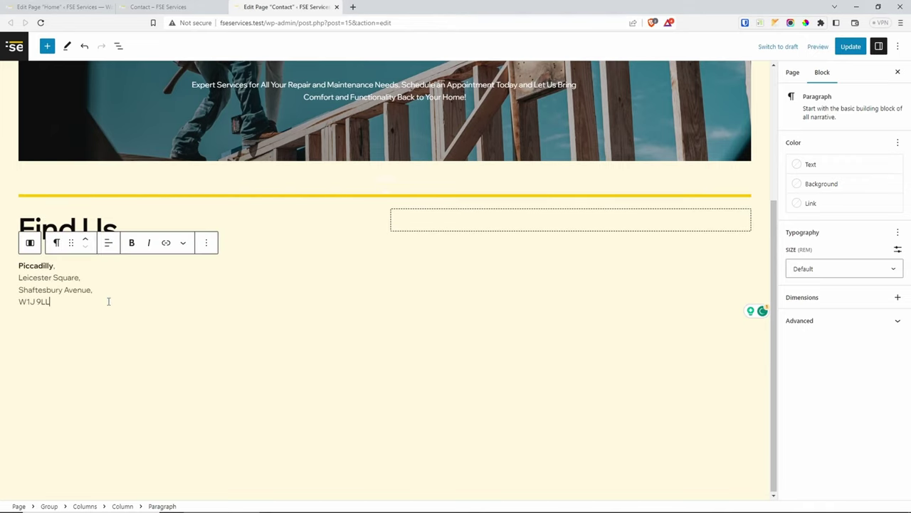
pyautogui.press('Return')
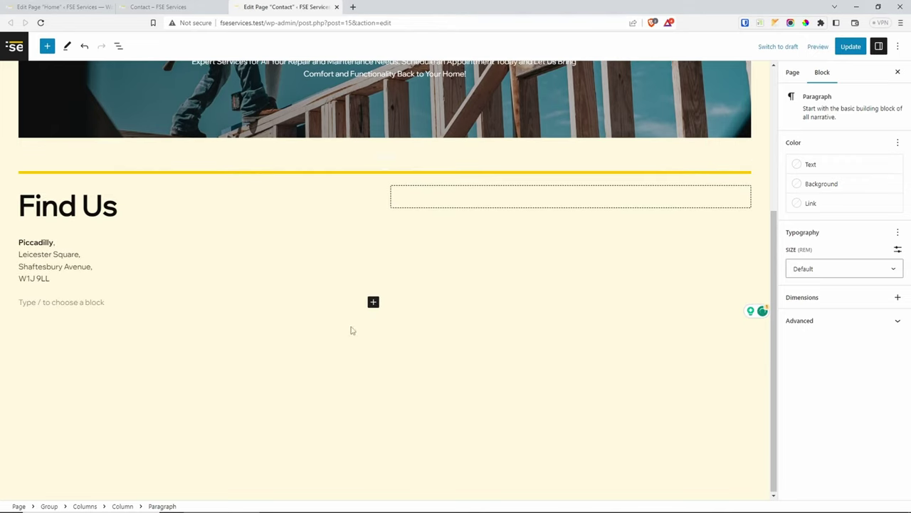
pyautogui.click(373, 302)
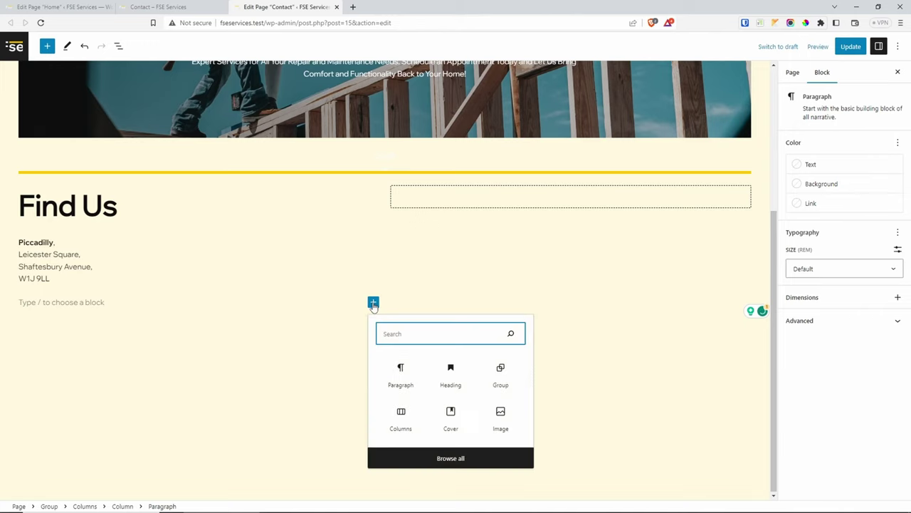
# Step: Insert a Social Icons block with Mastodon, LinkedIn, Twitter, YouTube and WhatsApp icons
pyautogui.write('socia')
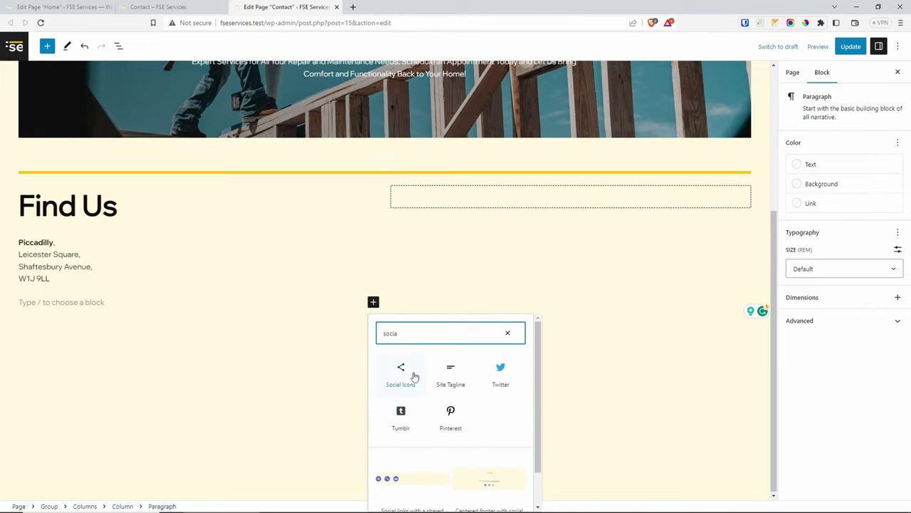
pyautogui.click(401, 373)
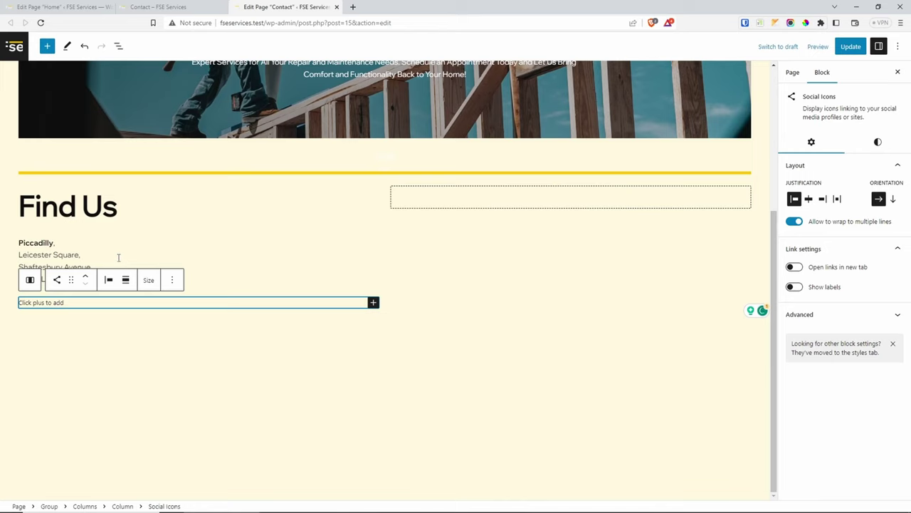
pyautogui.click(374, 303)
pyautogui.click(381, 456)
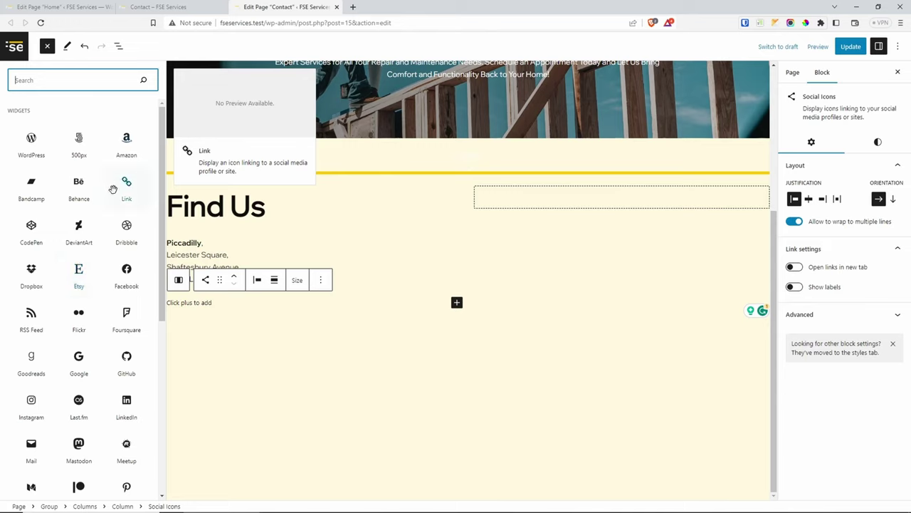
pyautogui.scroll(-5, 107, 203)
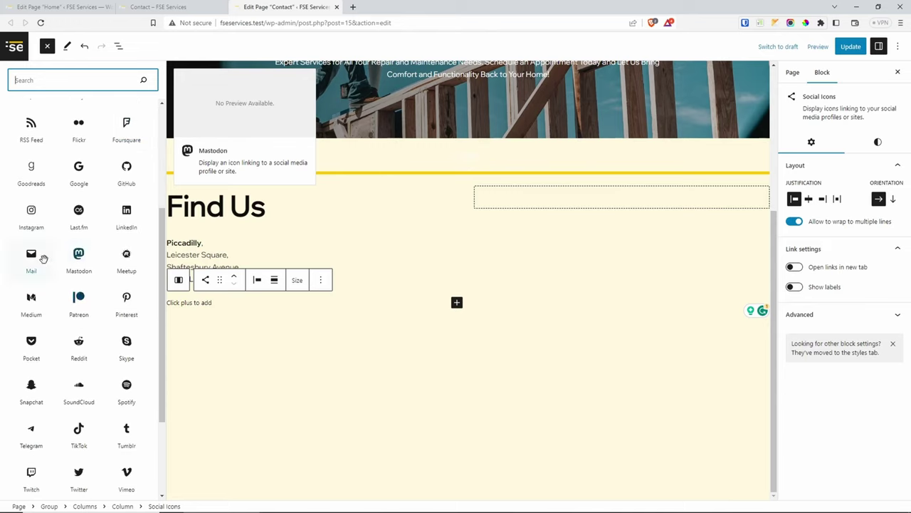
pyautogui.click(76, 255)
pyautogui.click(126, 212)
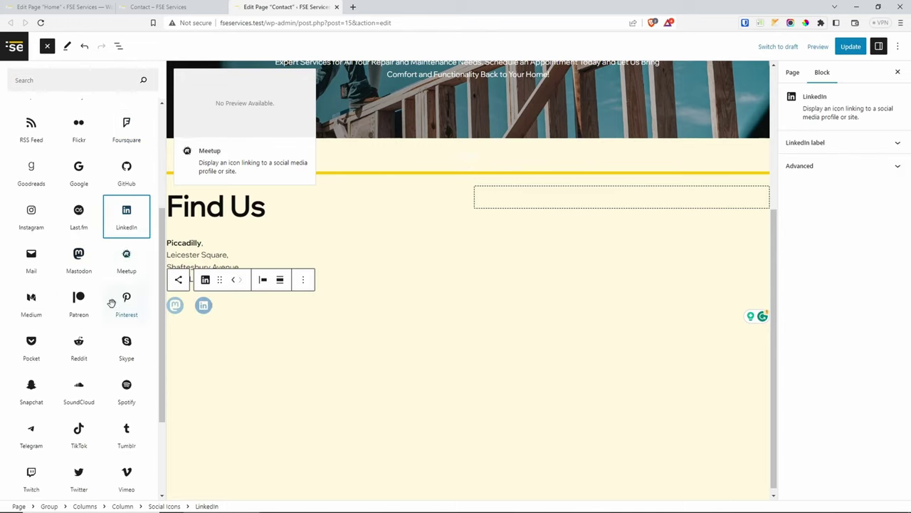
pyautogui.scroll(-1, 111, 306)
pyautogui.scroll(-2, 111, 314)
pyautogui.click(79, 347)
pyautogui.click(30, 431)
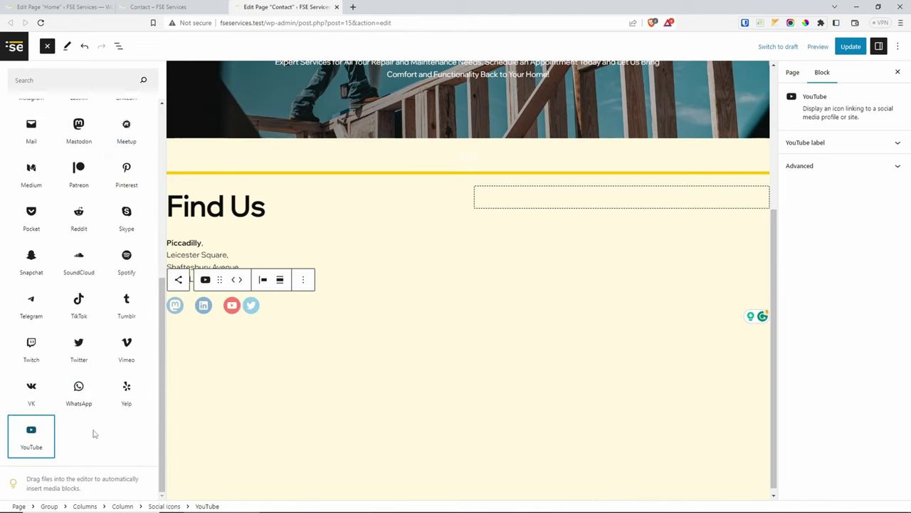
pyautogui.click(78, 390)
# Step: Set each social icon's link URL to '#'
pyautogui.click(174, 305)
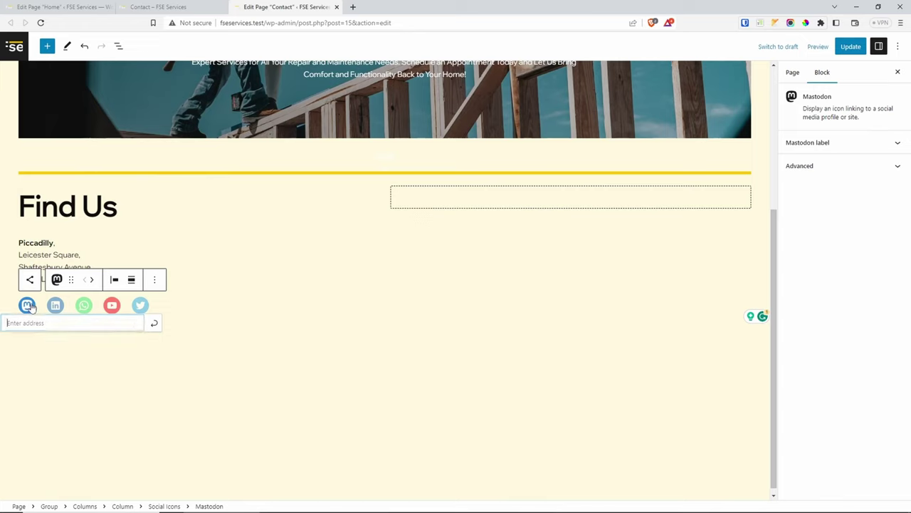
pyautogui.click(54, 322)
pyautogui.write('#')
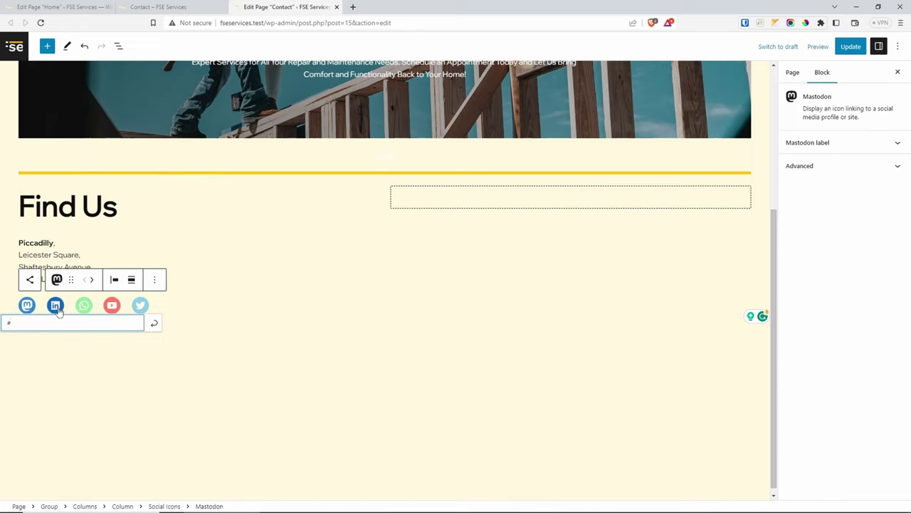
pyautogui.click(55, 305)
pyautogui.click(55, 323)
pyautogui.write('#')
pyautogui.click(84, 305)
pyautogui.write('#')
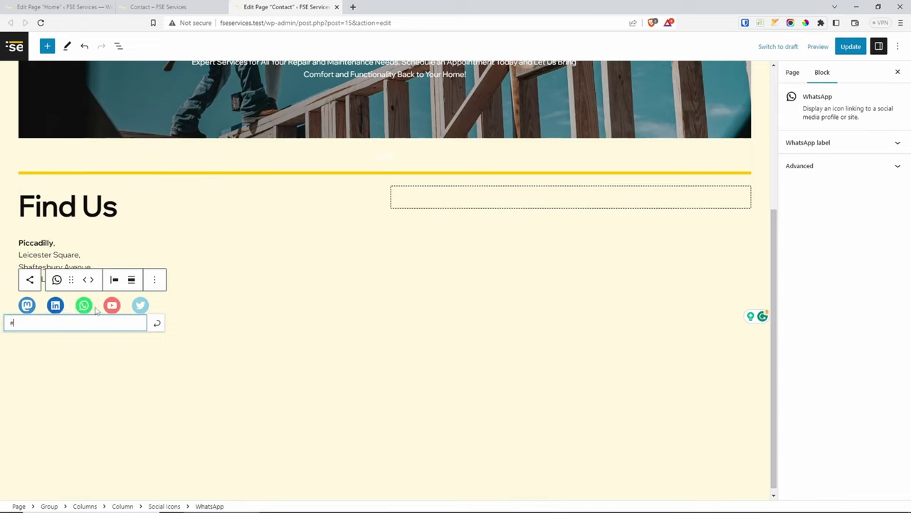
pyautogui.click(111, 304)
pyautogui.write('#')
pyautogui.click(140, 304)
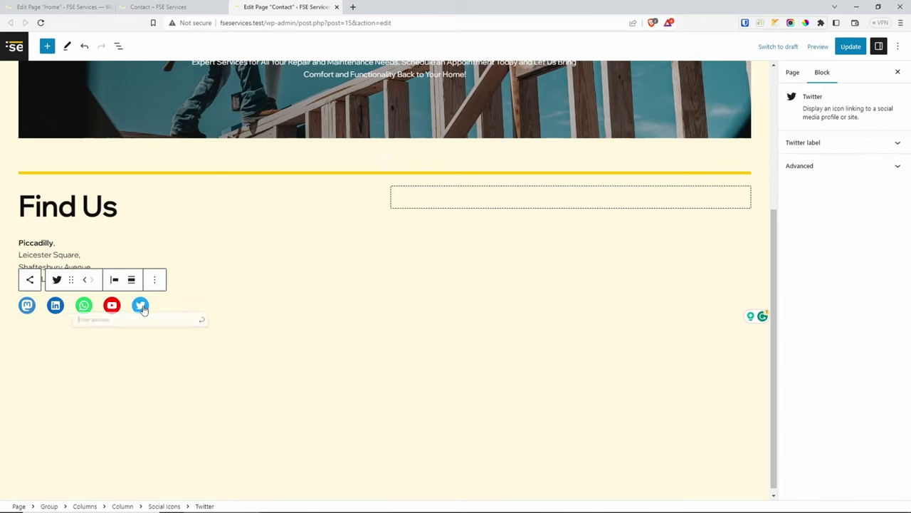
pyautogui.click(141, 324)
pyautogui.write('#')
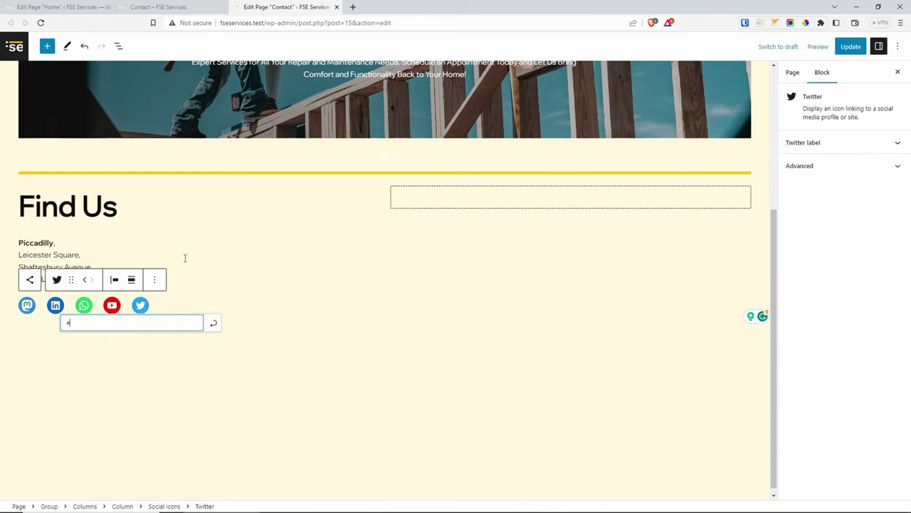
pyautogui.click(104, 249)
# Step: Change the Find Us heading from H2 to an H3 heading
pyautogui.click(103, 203)
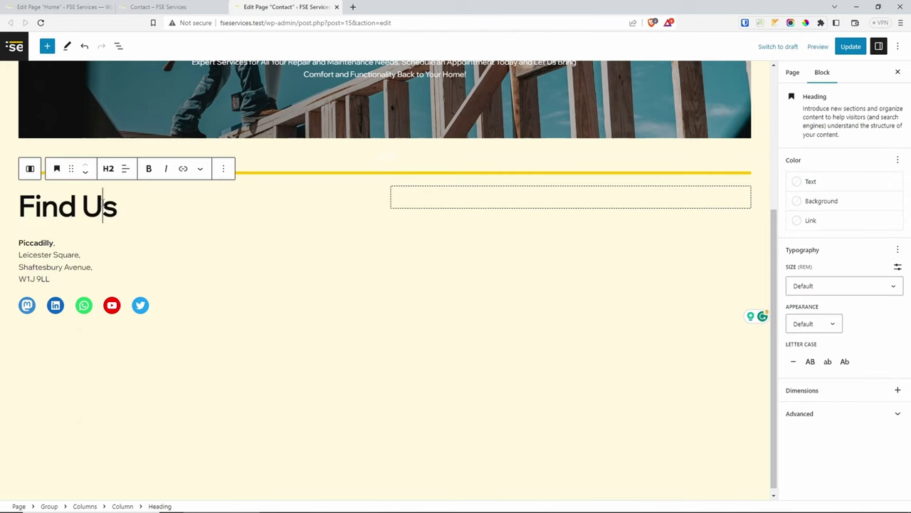
pyautogui.click(134, 204)
pyautogui.hotkey('ctrl', 'a')
pyautogui.click(114, 174)
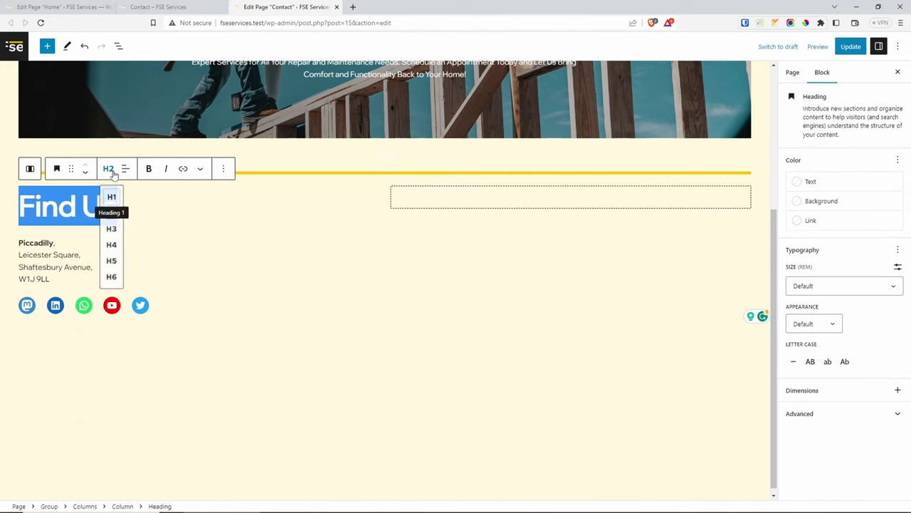
pyautogui.click(123, 233)
# Step: Save the Contact page, reload it live to check, then move to the Home page editor
pyautogui.hotkey('ctrl', 's')
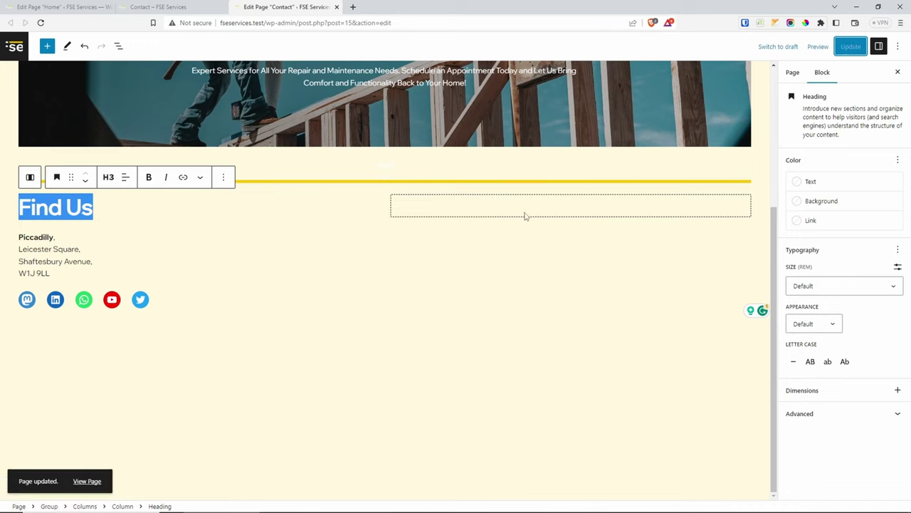
pyautogui.click(146, 7)
pyautogui.press('F5')
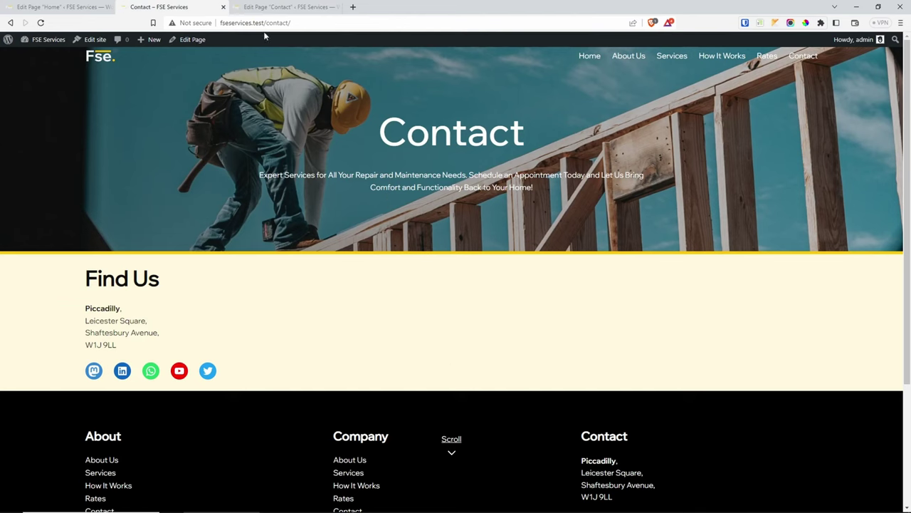
pyautogui.click(274, 7)
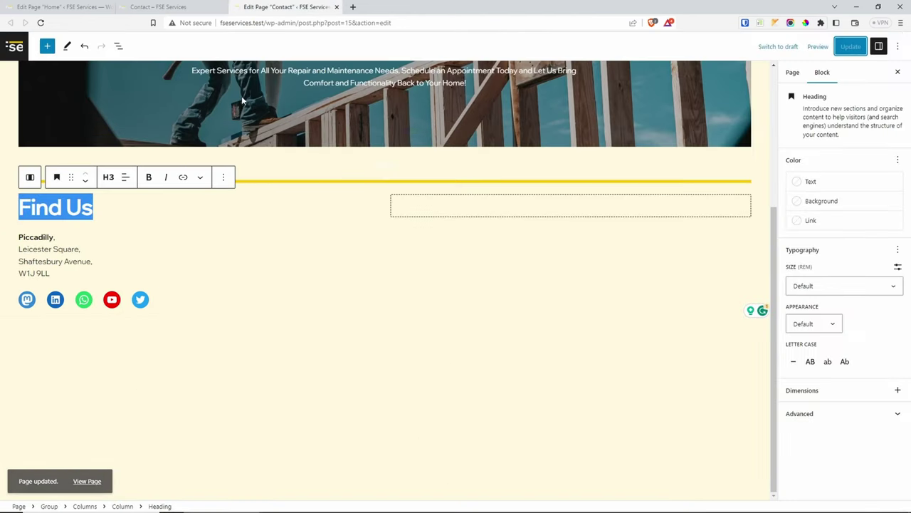
pyautogui.click(71, 6)
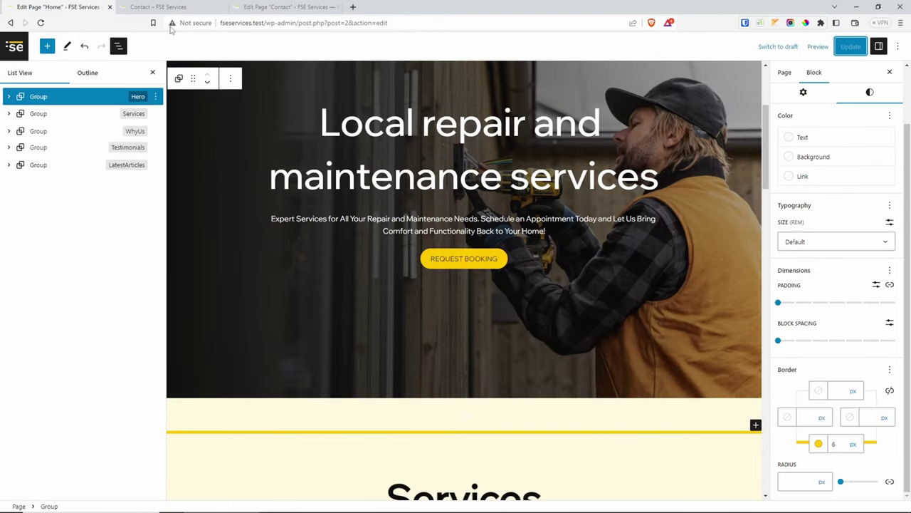
# Step: From the wp-admin dashboard, go to Plugins > Add New and search for 'conta'
pyautogui.moveTo(265, 23); pyautogui.dragTo(298, 23)
pyautogui.press('BackSpace')
pyautogui.press('Return')
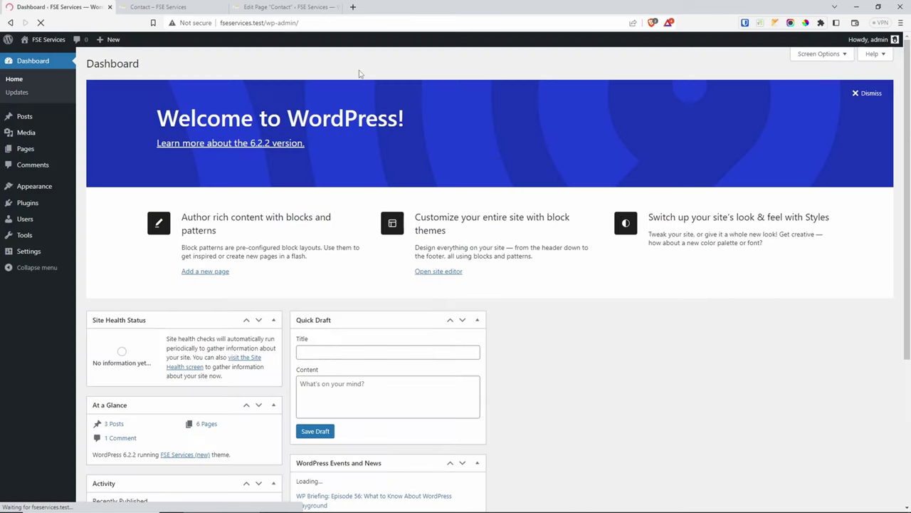
pyautogui.click(34, 204)
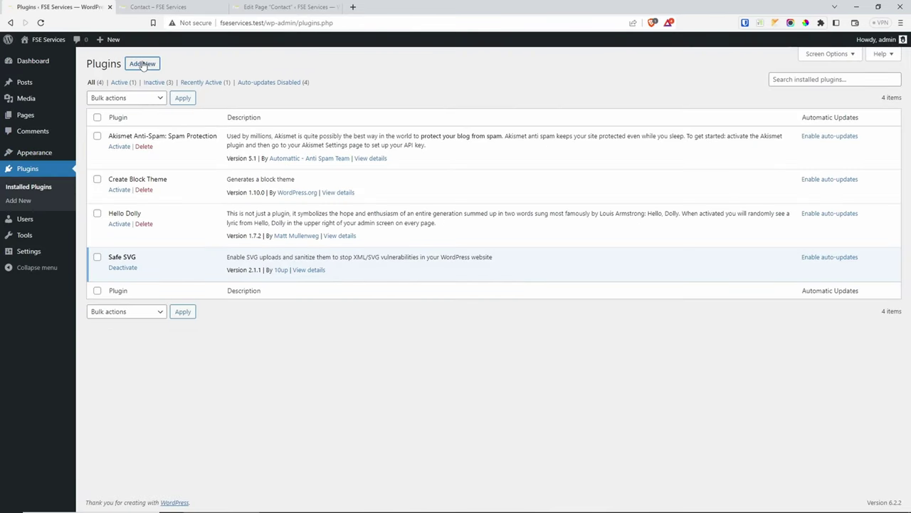
pyautogui.click(142, 64)
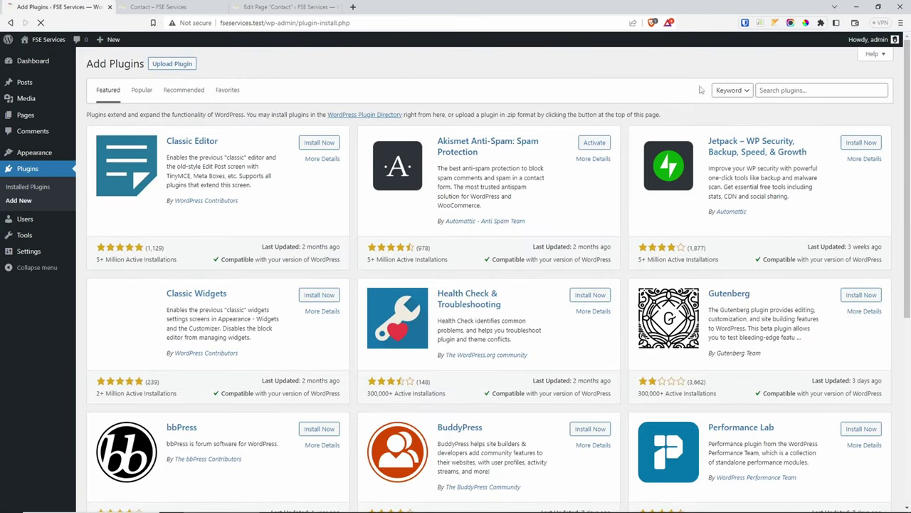
pyautogui.click(815, 91)
pyautogui.write('contact')
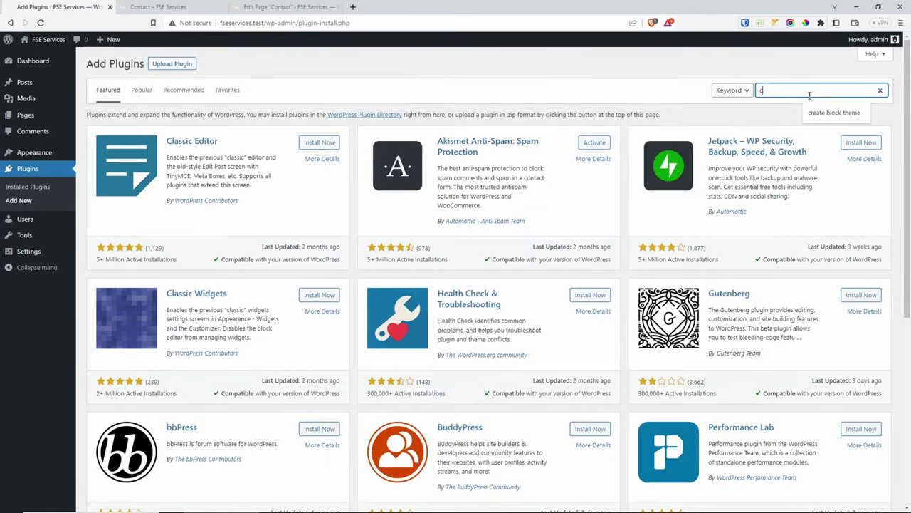
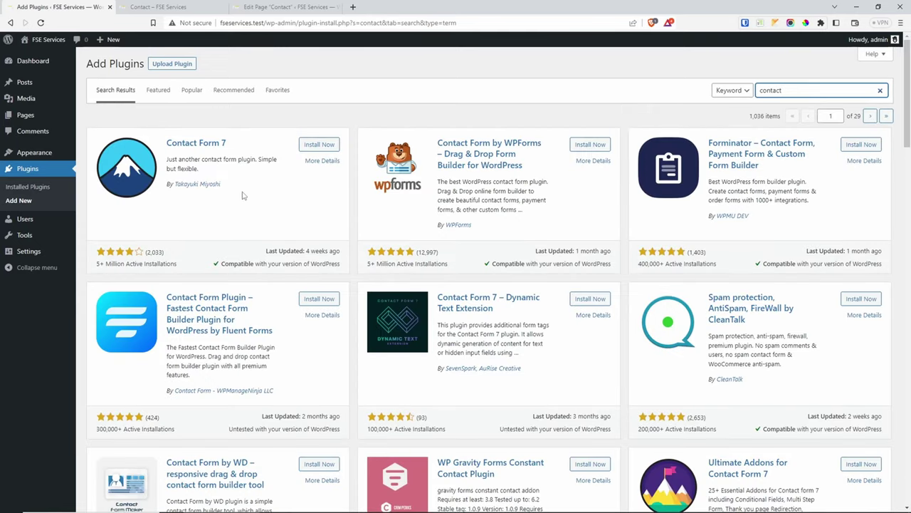
# Step: Install and activate Contact Form 7, then open its default Contact form 1
pyautogui.click(319, 144)
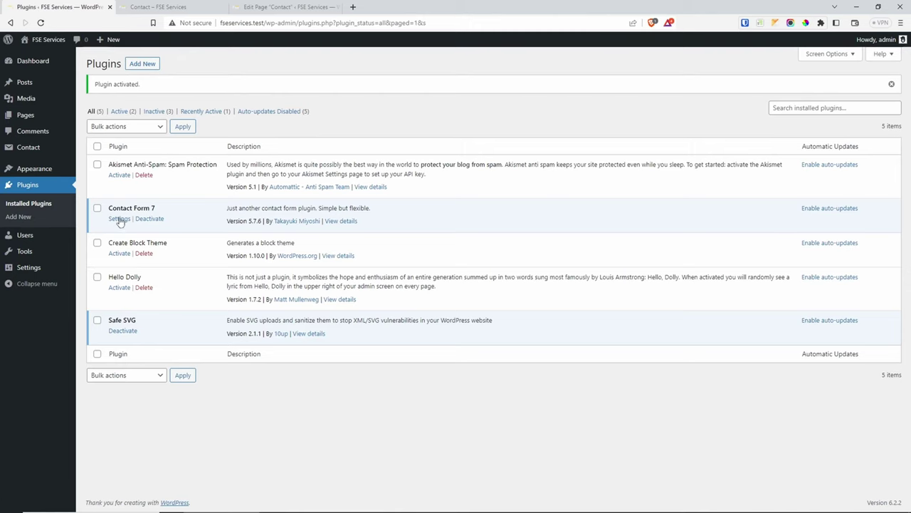
pyautogui.click(120, 218)
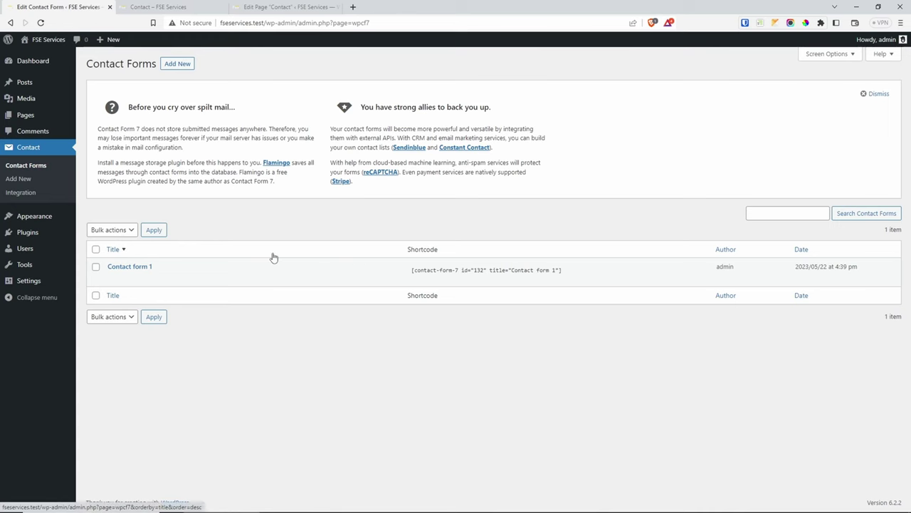
pyautogui.click(141, 266)
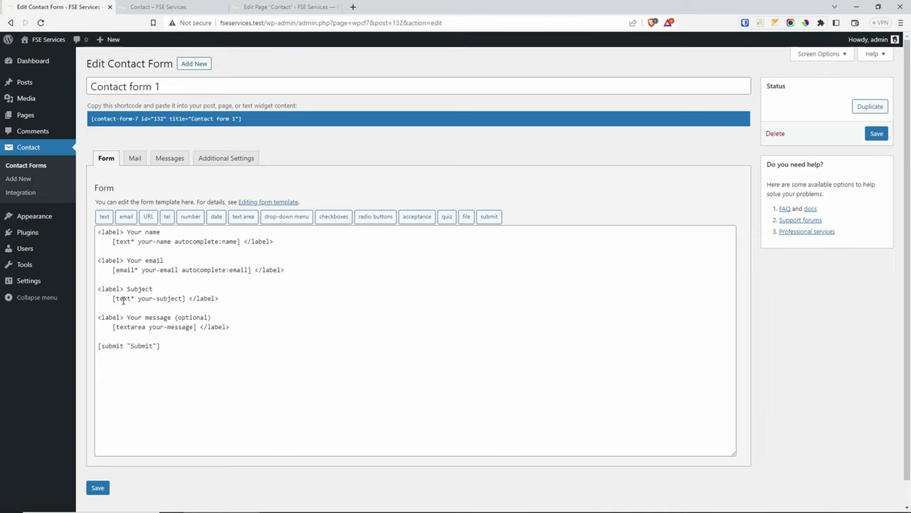
# Step: Review Contact form 1's Mail settings and default Messages texts
pyautogui.click(134, 158)
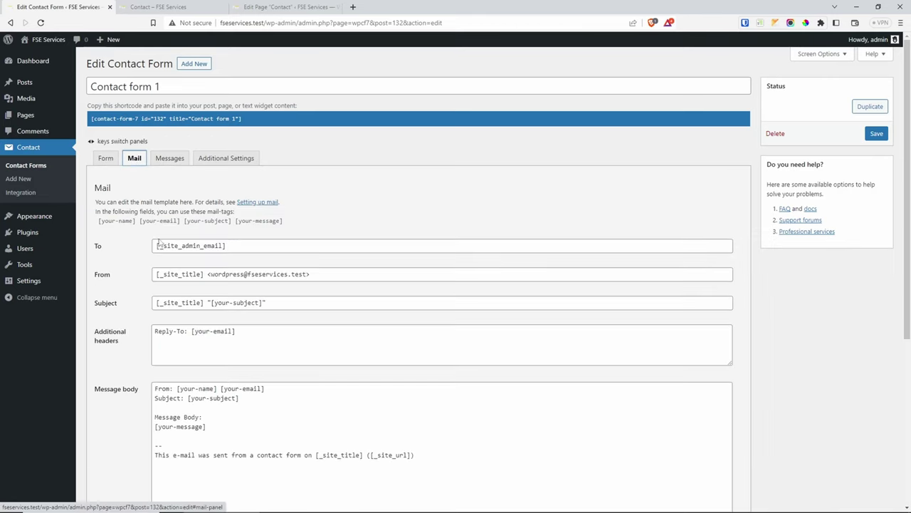
pyautogui.scroll(-2, 158, 243)
pyautogui.scroll(1, 142, 143)
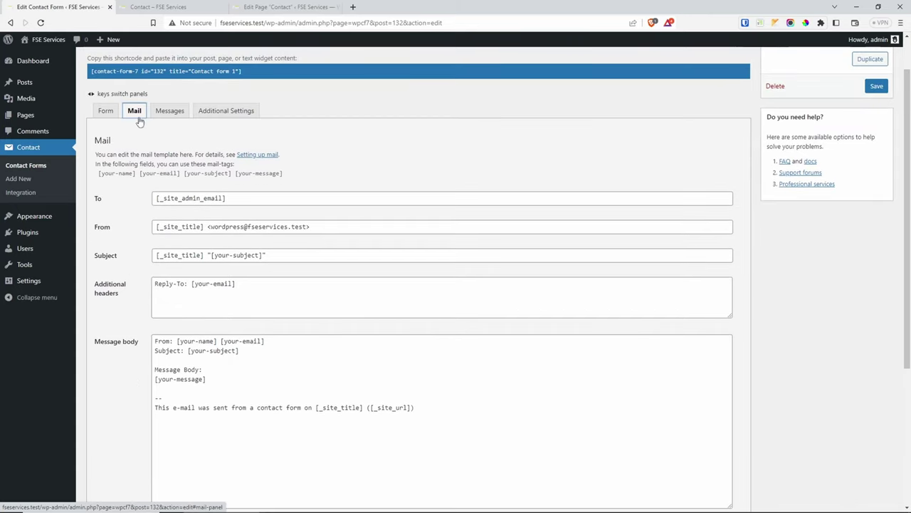
pyautogui.click(183, 115)
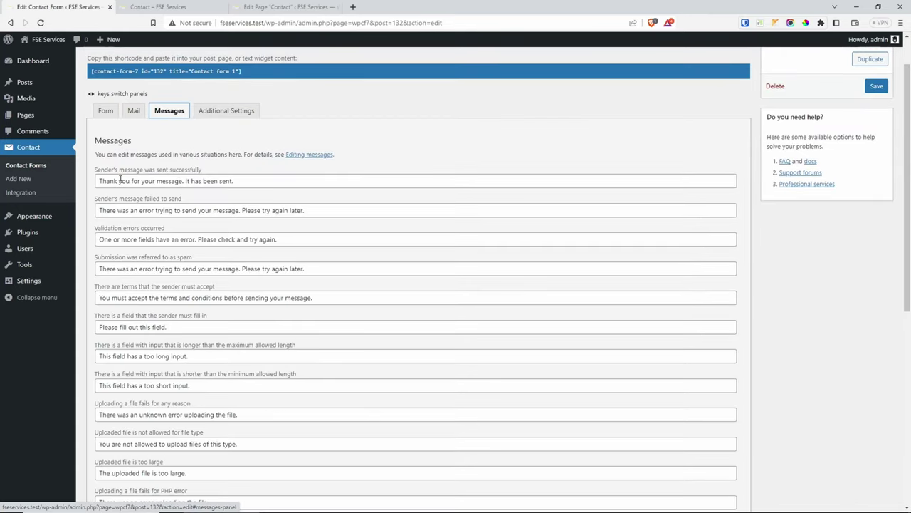
pyautogui.scroll(1, 241, 193)
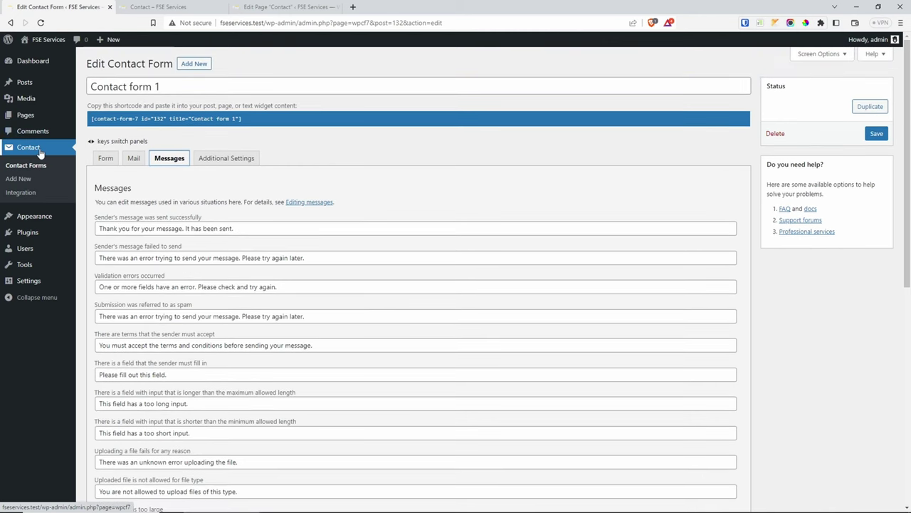
# Step: Insert a Contact Form 7 block showing Contact form 1 into the empty column beside Find Us
pyautogui.click(255, 8)
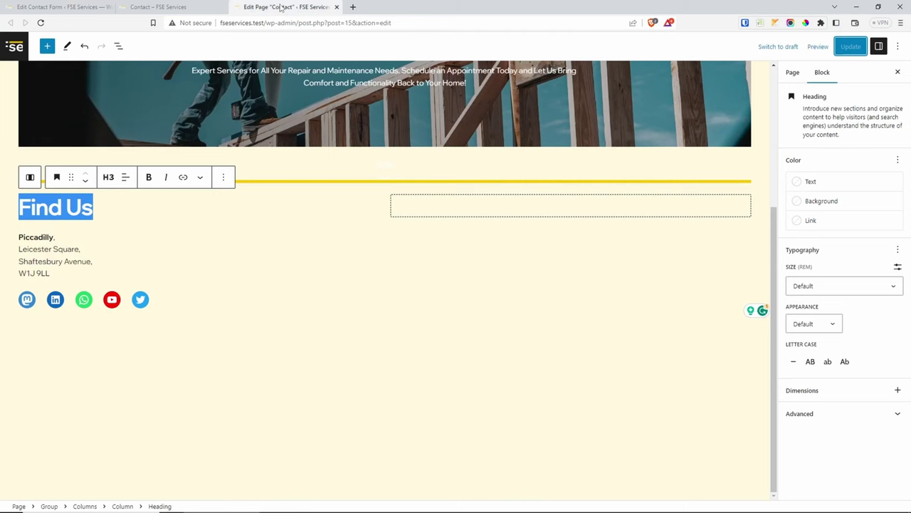
pyautogui.press('F5')
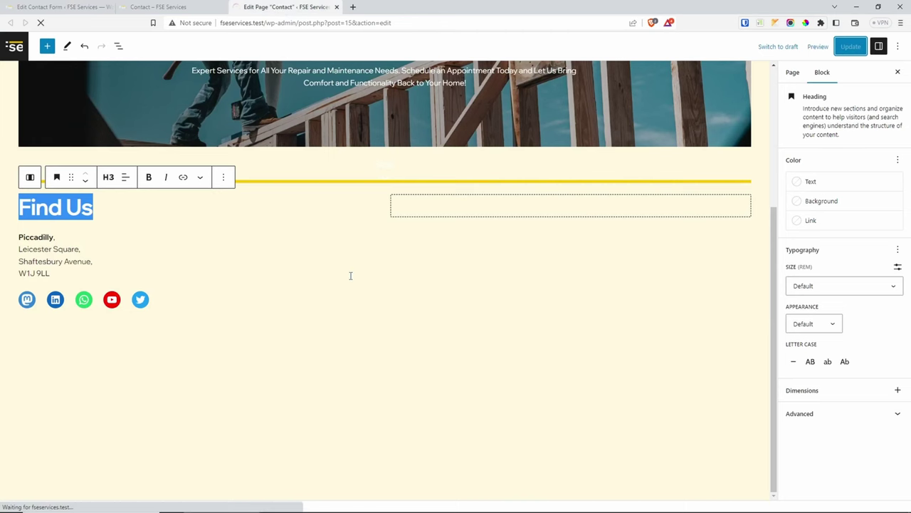
pyautogui.scroll(-3, 427, 249)
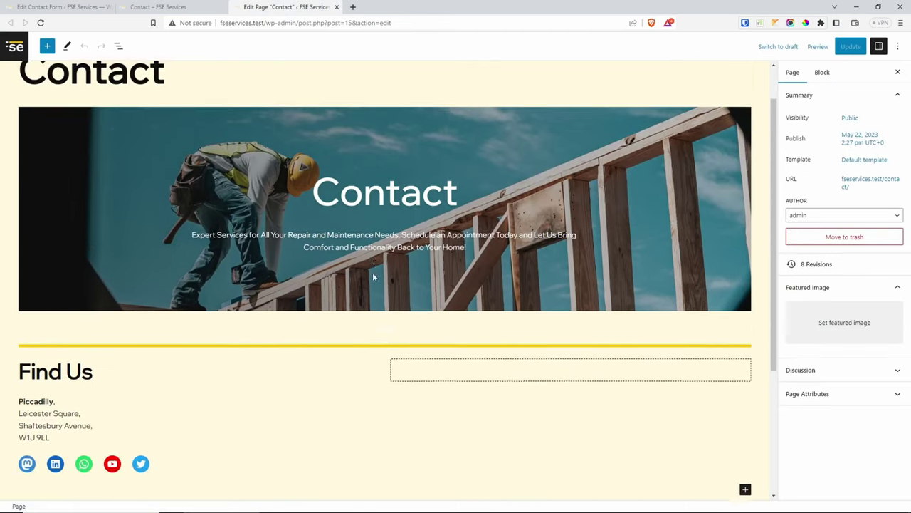
pyautogui.click(539, 196)
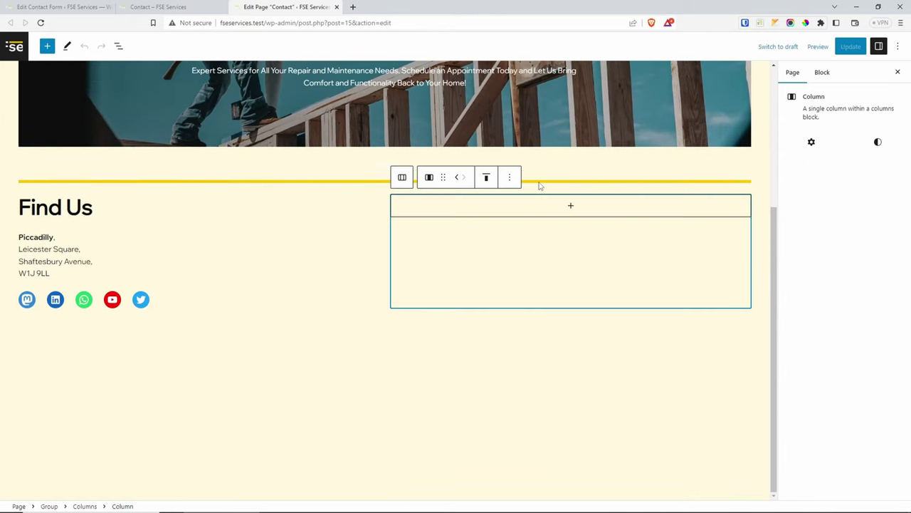
pyautogui.click(572, 206)
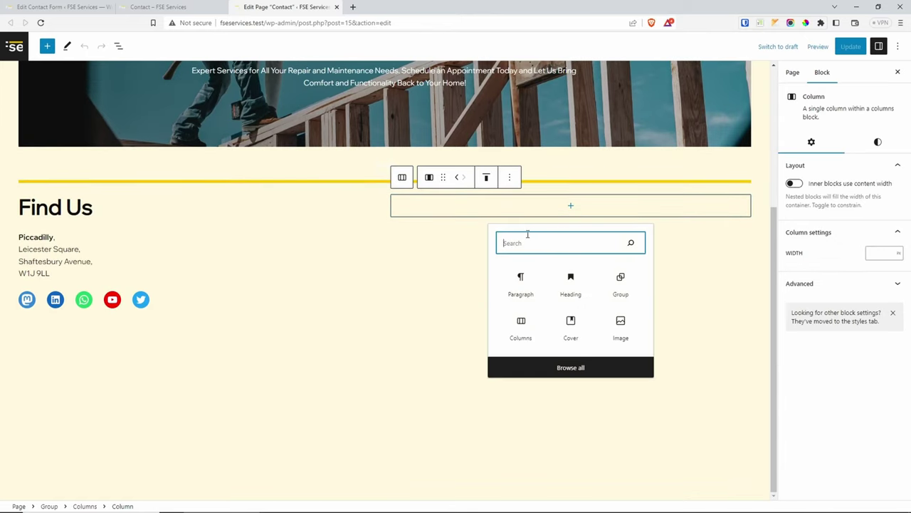
pyautogui.write('con')
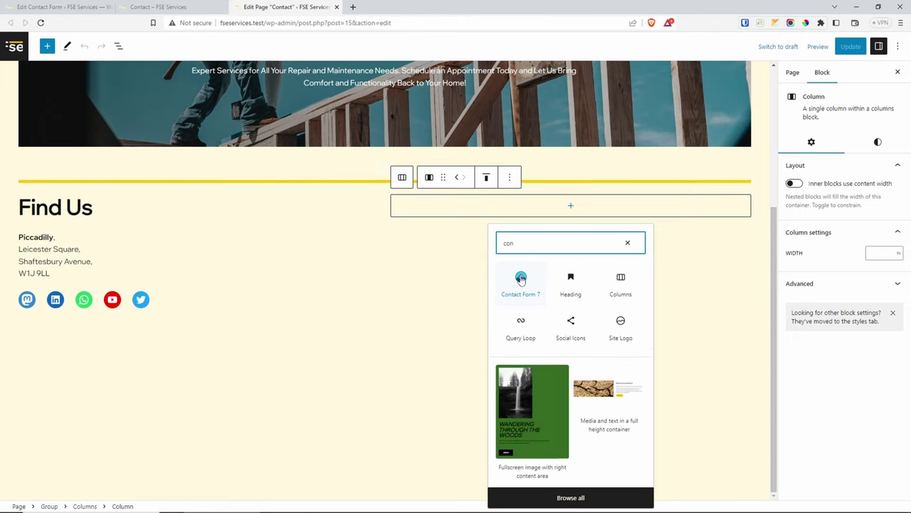
pyautogui.click(520, 279)
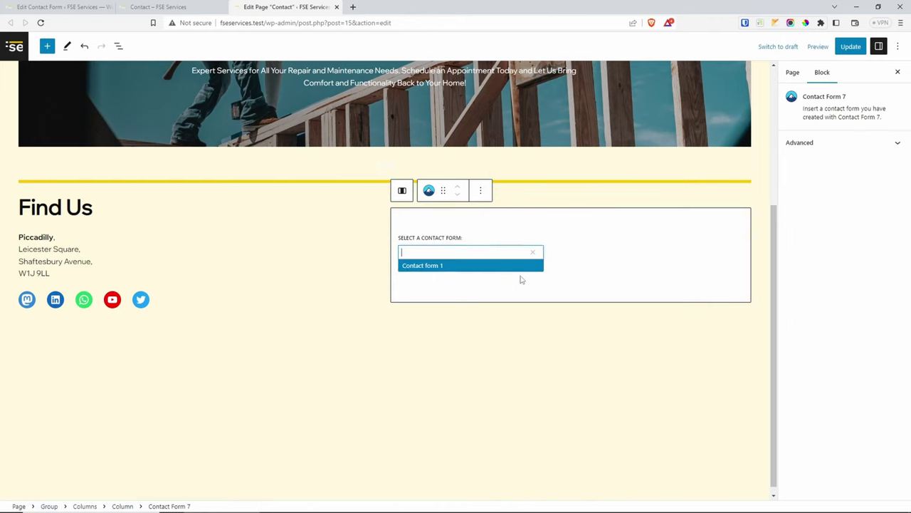
pyautogui.click(451, 267)
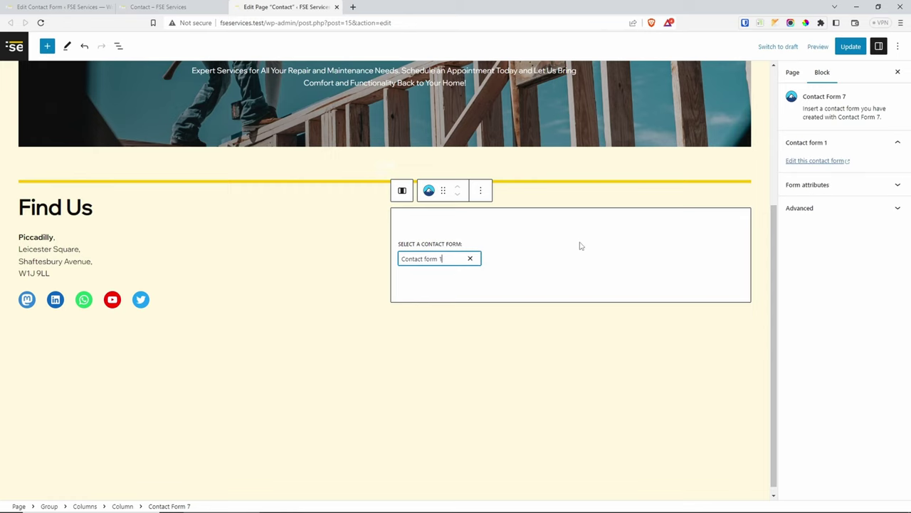
# Step: Update the Contact page and reload the live page to see the form
pyautogui.click(851, 46)
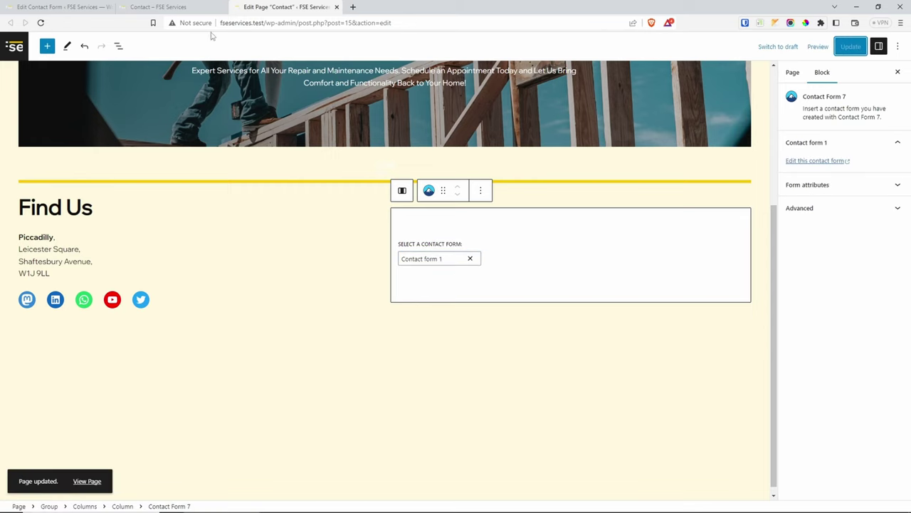
pyautogui.click(158, 6)
pyautogui.click(40, 22)
# Step: Scroll the live Contact page to inspect the empty gap under the hero
pyautogui.scroll(-2, 430, 207)
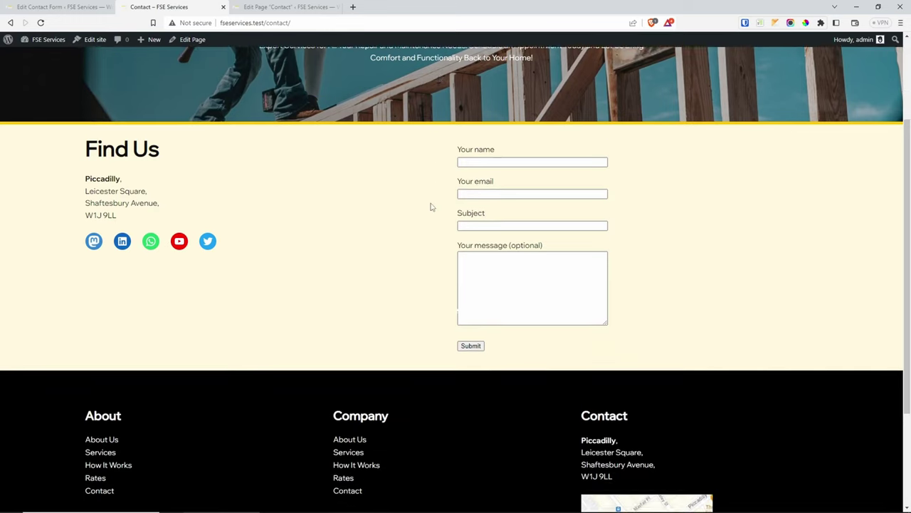
pyautogui.scroll(-1, 432, 213)
pyautogui.scroll(1, 437, 232)
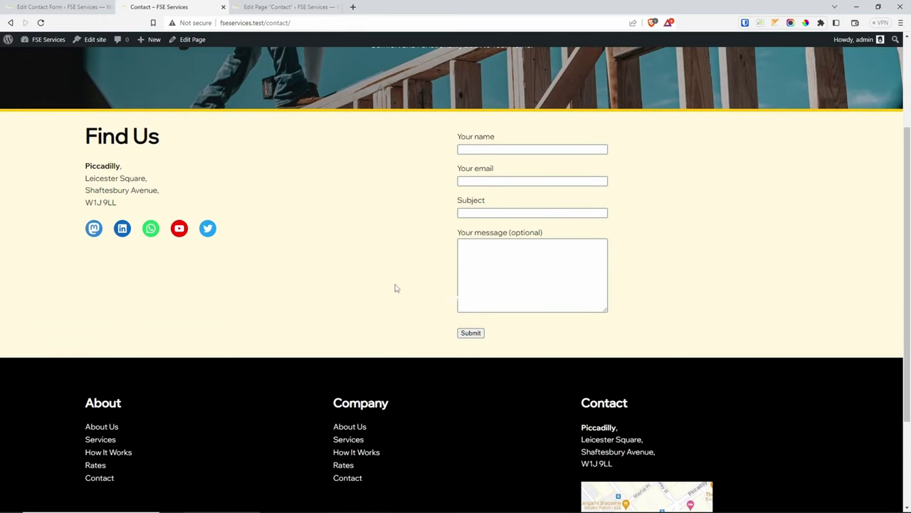
pyautogui.moveTo(417, 289); pyautogui.dragTo(451, 303)
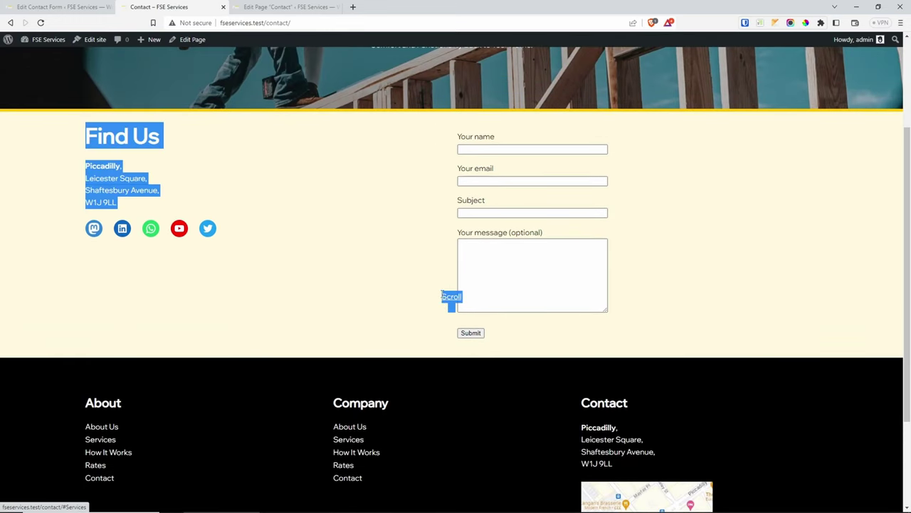
# Step: Remove the empty Stack block beneath the hero cover using List View
pyautogui.click(270, 8)
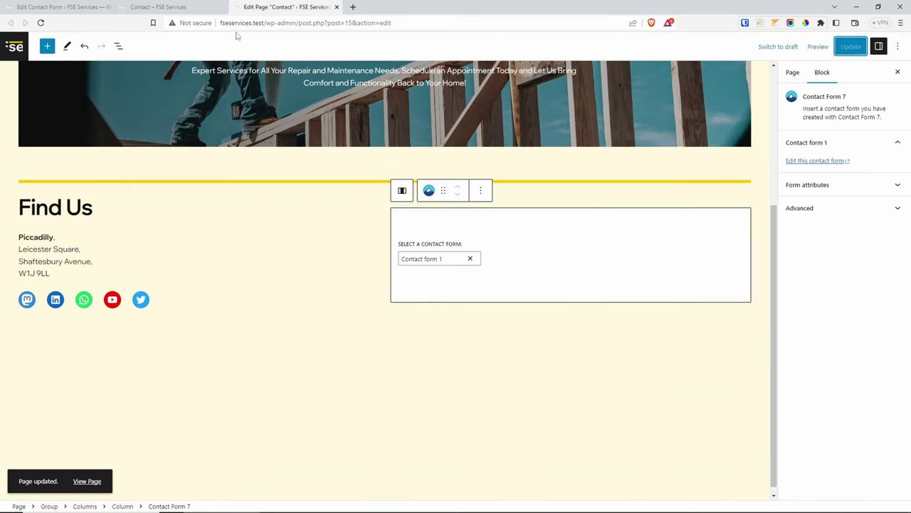
pyautogui.click(118, 46)
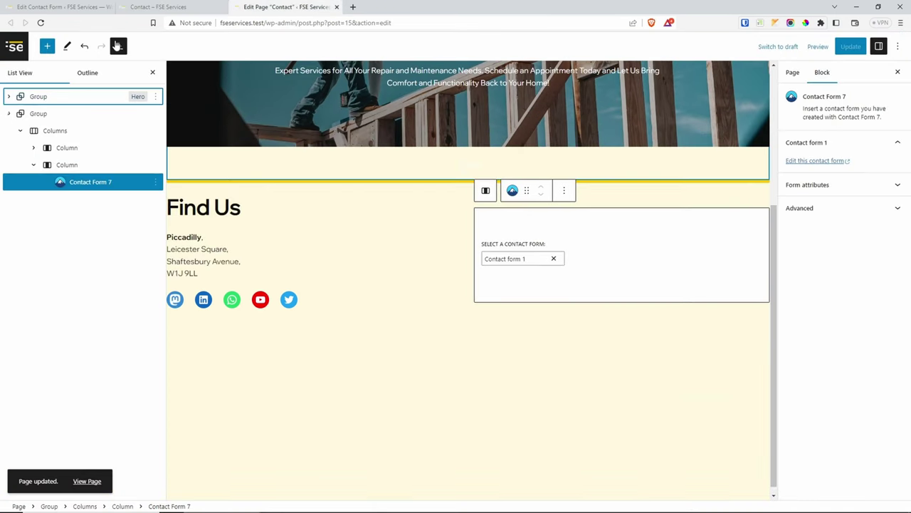
pyautogui.click(8, 113)
pyautogui.click(8, 96)
pyautogui.click(53, 130)
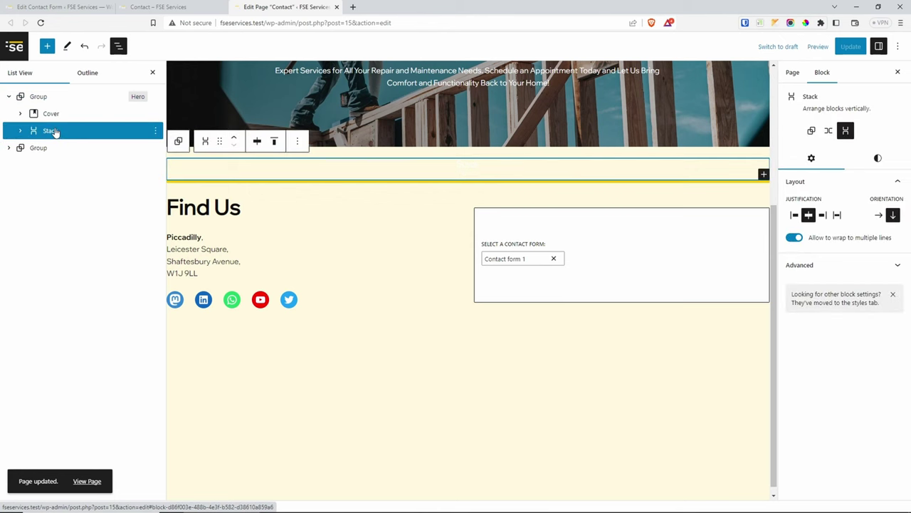
pyautogui.click(155, 131)
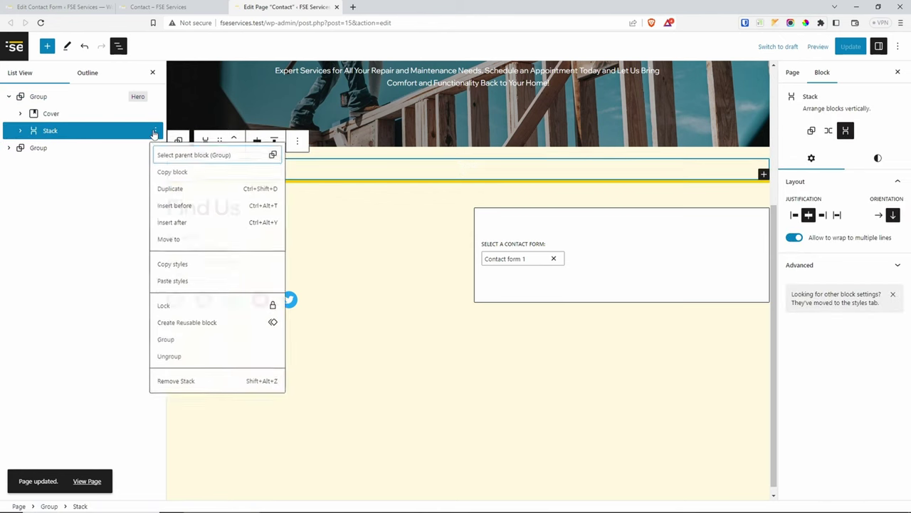
pyautogui.click(217, 382)
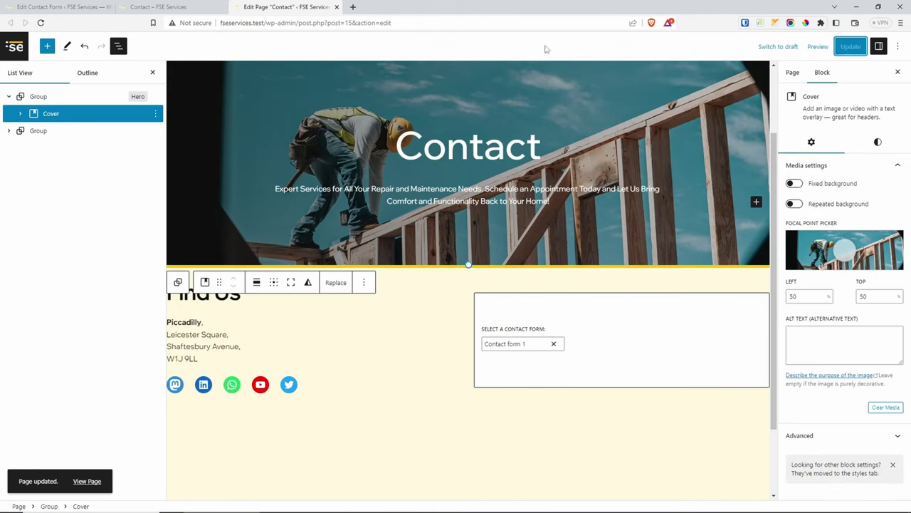
# Step: Reload the live Contact page and try the form's Your name field
pyautogui.click(189, 7)
pyautogui.press('F5')
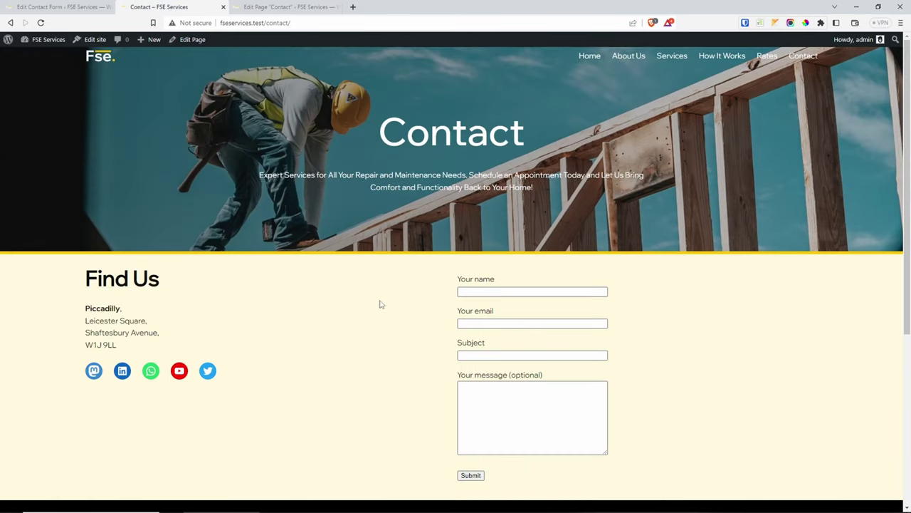
pyautogui.click(521, 293)
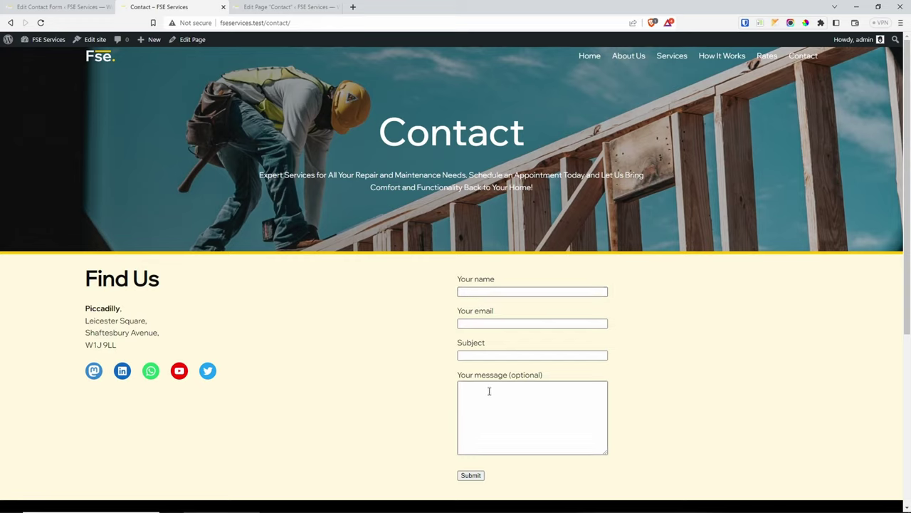
# Step: Paste the .wpcf7 input, textarea and .wpcf7-submit CSS rules at the end of style.css
pyautogui.click(363, 503)
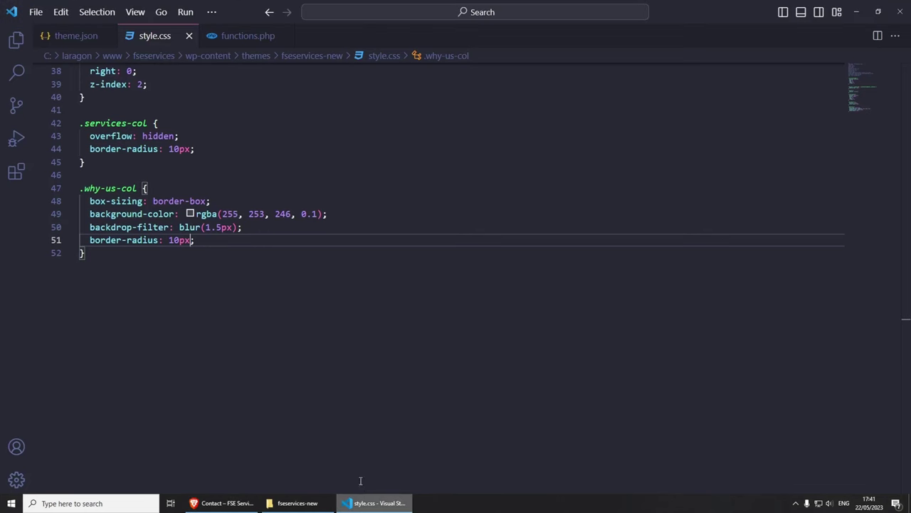
pyautogui.click(178, 274)
pyautogui.press('Return')
pyautogui.press('Return')
pyautogui.press('Return')
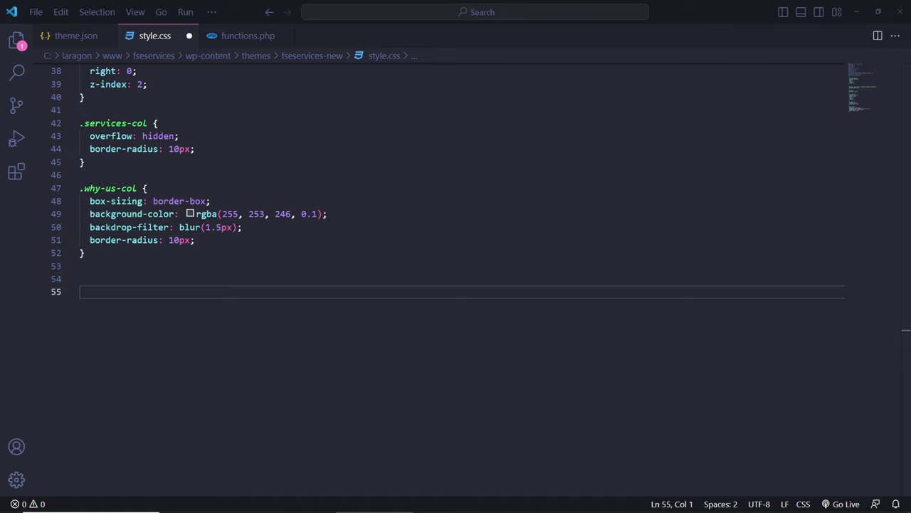
pyautogui.click(122, 289)
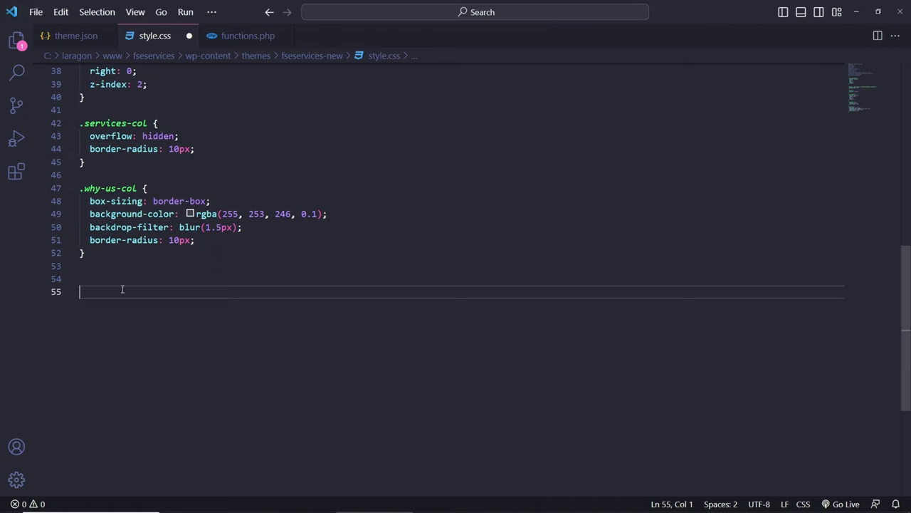
pyautogui.write('.wpcf7 input[type="text"], .wpcf7 input[type="email"], textarea {     font-size: 1rem;     background-color: #fff;     border: 1px solid #cccccc;     box-sizing: border-box;     width: 100%;     padding: 2%; }  .wpcf7-submit {   font-size: 1rem;   background-color: var(--wp--preset--color--custom-fse-yellow);   padding: 16px 30px;   border: 0;   text-transform: uppercase;   font-weight: bold; }')
pyautogui.scroll(-2, 274, 327)
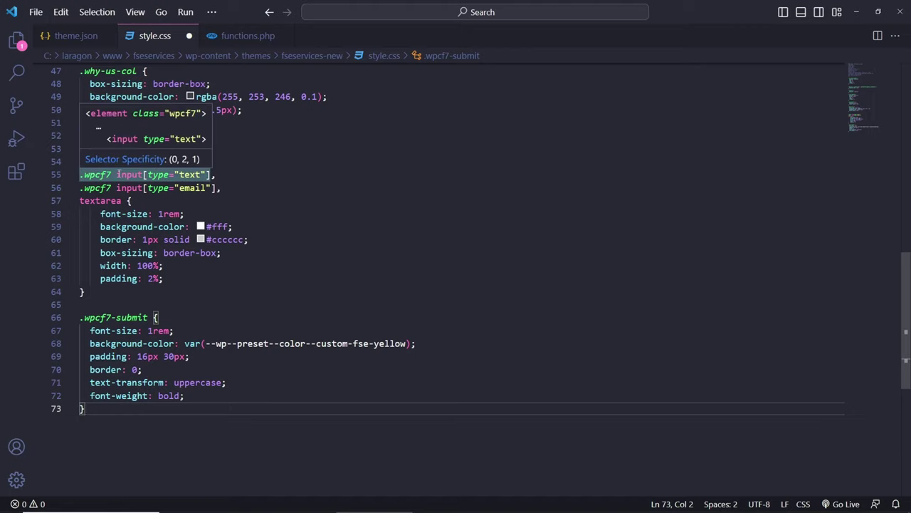
# Step: Review the field selectors and font-size, box-sizing, width 100% declarations, then save style.css
pyautogui.doubleClick(189, 175)
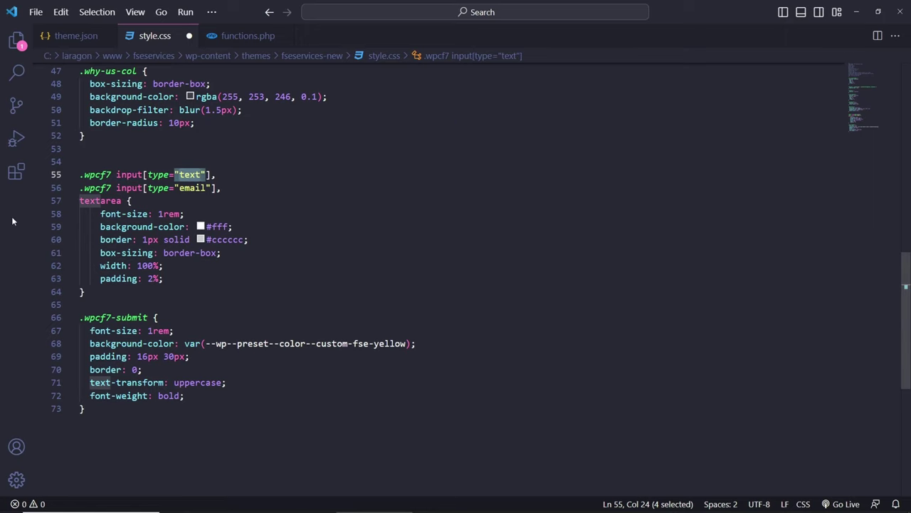
pyautogui.click(101, 188)
pyautogui.doubleClick(101, 188)
pyautogui.doubleClick(185, 188)
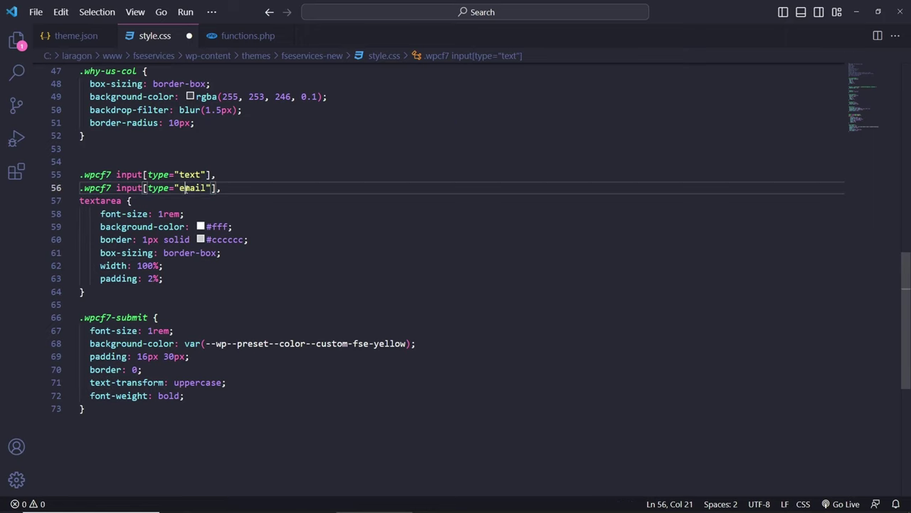
pyautogui.doubleClick(100, 201)
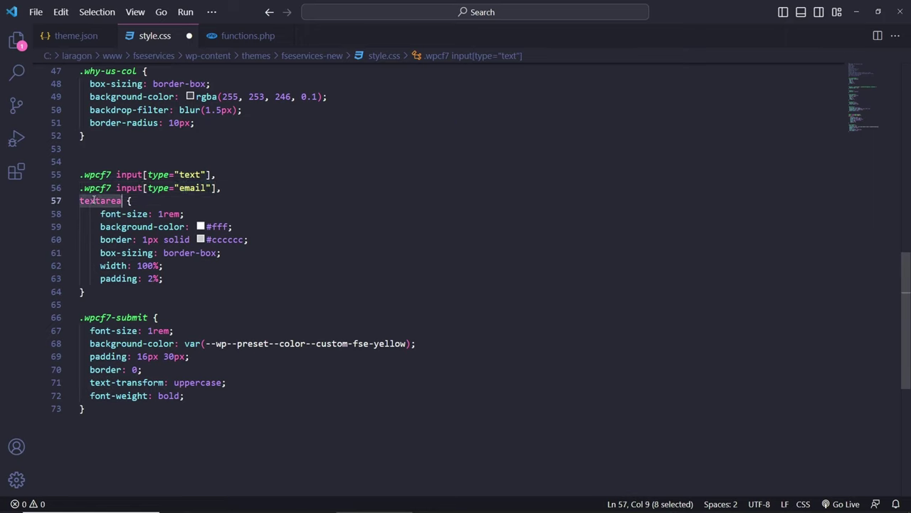
pyautogui.click(221, 206)
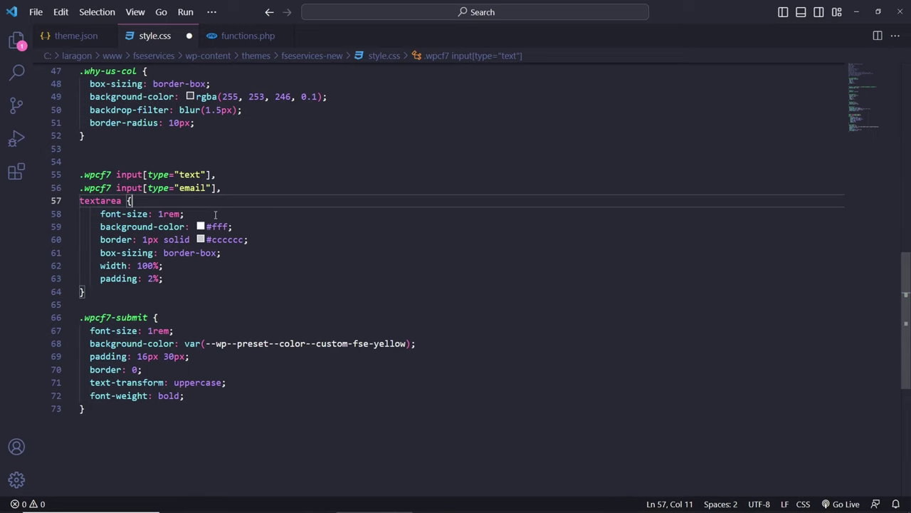
pyautogui.moveTo(215, 214); pyautogui.dragTo(79, 219)
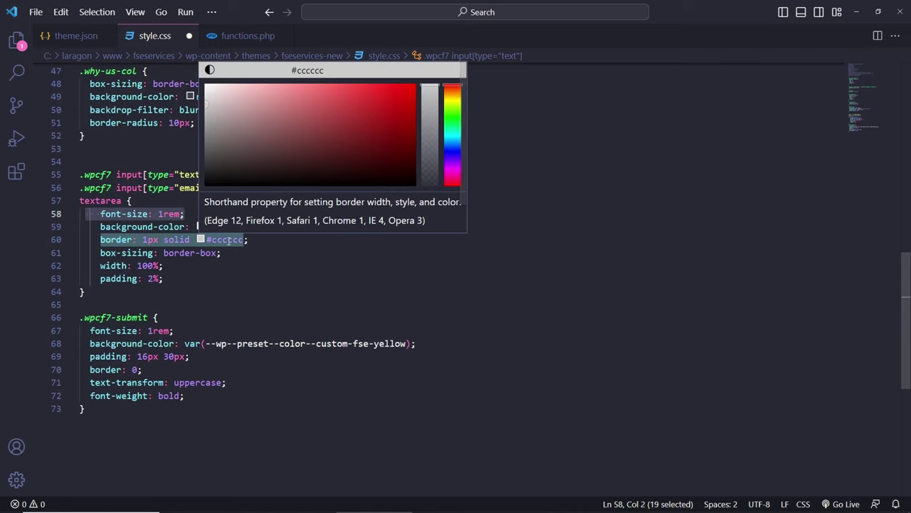
pyautogui.moveTo(200, 254); pyautogui.dragTo(100, 253)
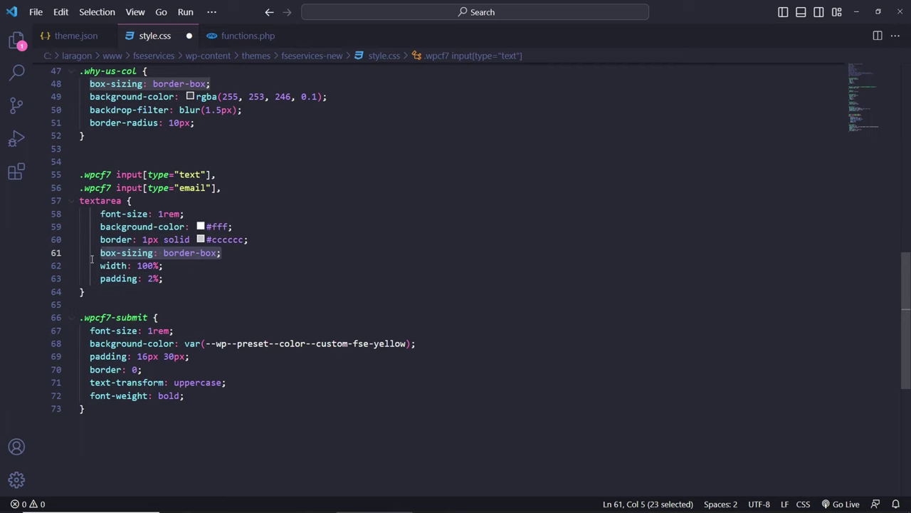
pyautogui.moveTo(91, 266); pyautogui.dragTo(222, 272)
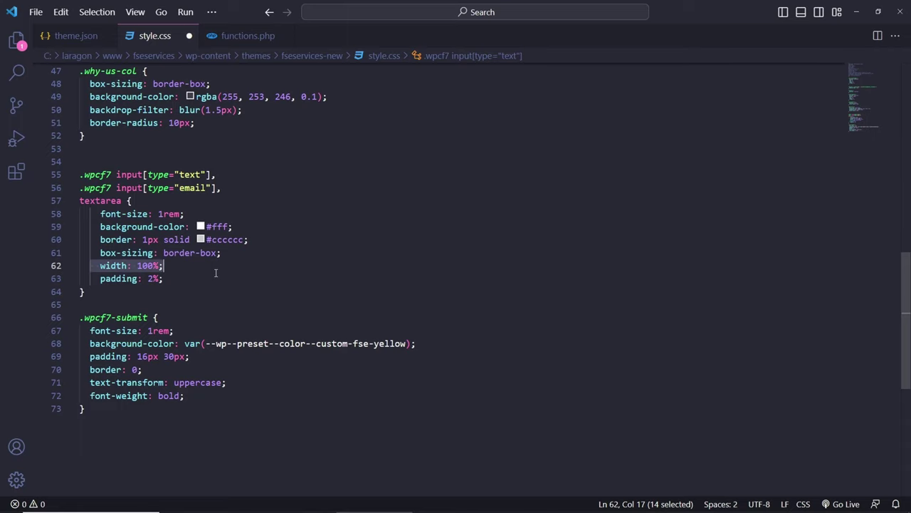
pyautogui.click(182, 300)
pyautogui.scroll(-1, 184, 301)
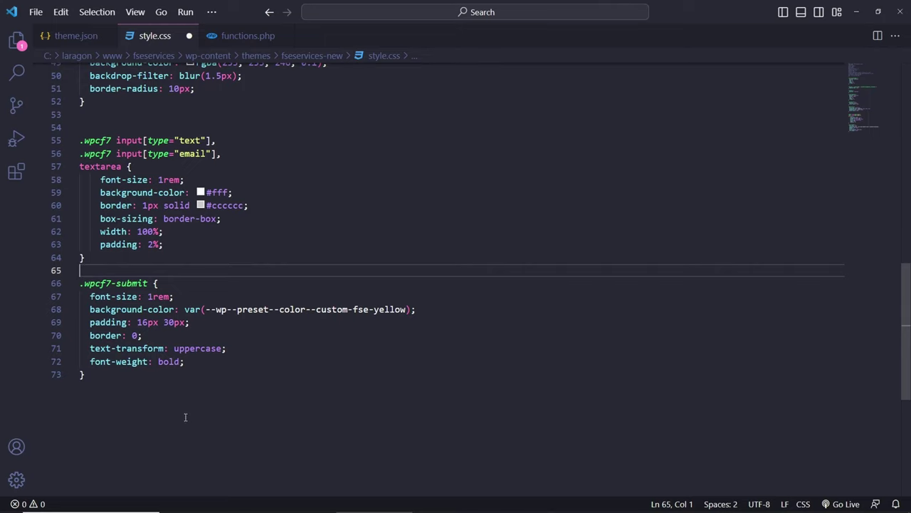
pyautogui.click(200, 391)
pyautogui.hotkey('ctrl', 's')
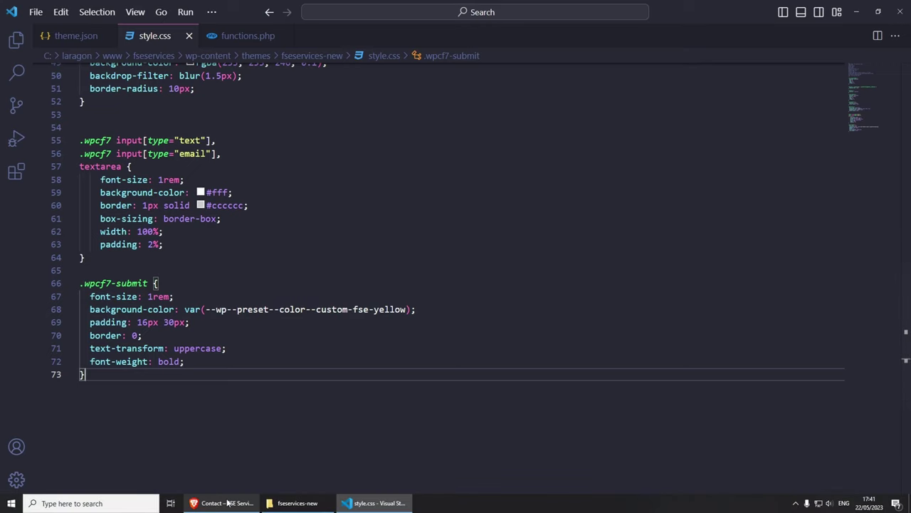
# Step: Reload the live Contact page and scroll through the restyled form
pyautogui.click(228, 502)
pyautogui.press('F5')
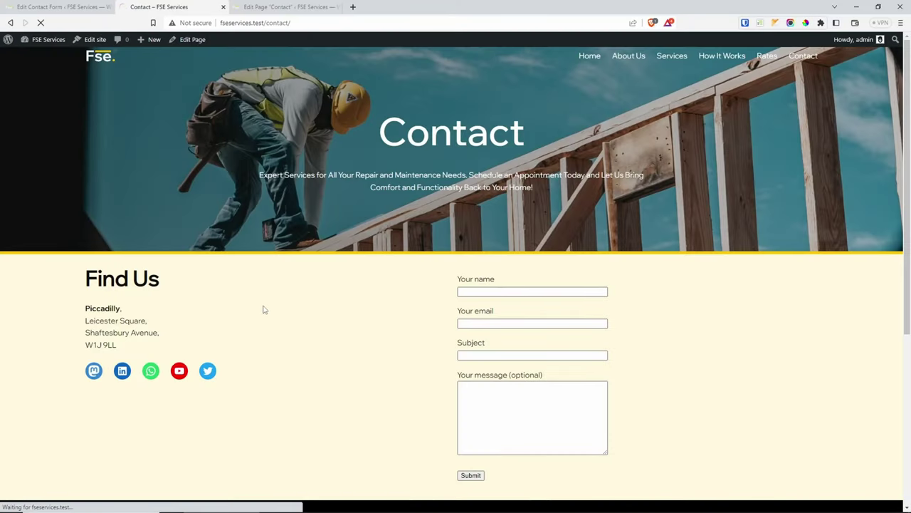
pyautogui.scroll(-3, 281, 320)
pyautogui.scroll(1, 309, 323)
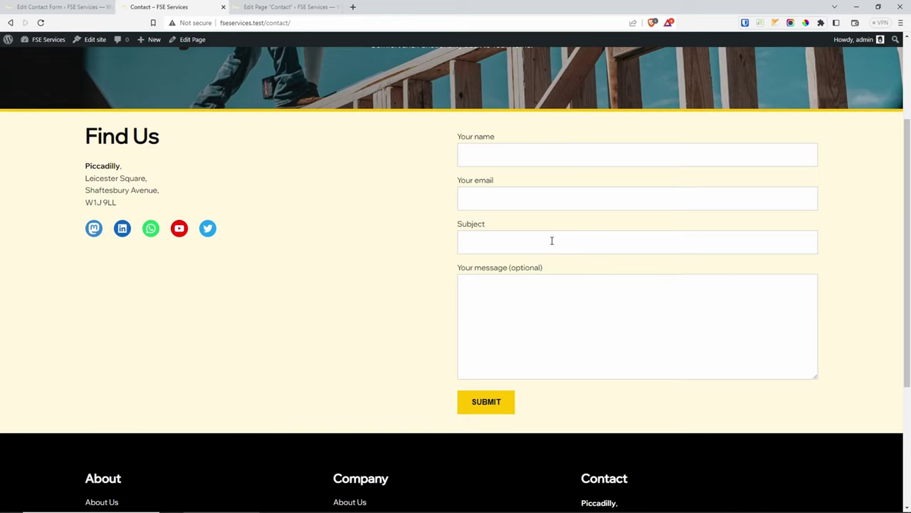
pyautogui.scroll(-3, 519, 412)
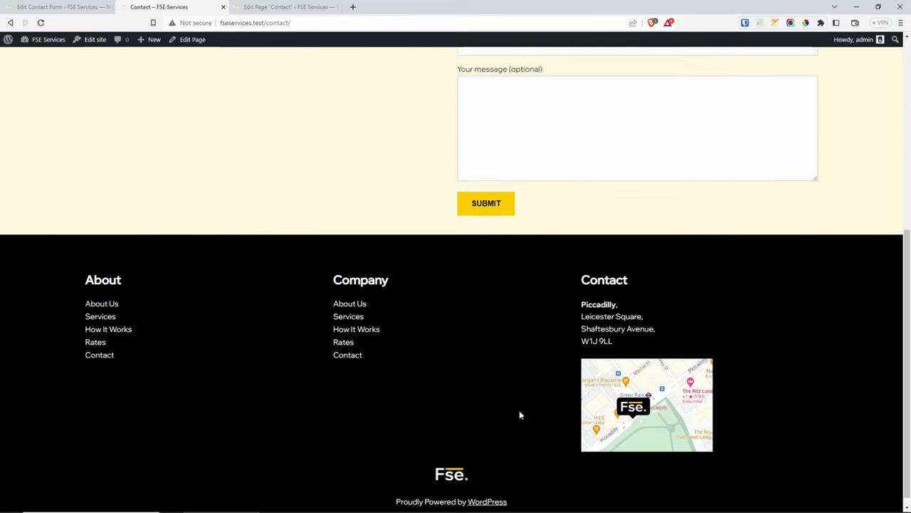
pyautogui.scroll(2, 519, 413)
pyautogui.scroll(3, 518, 414)
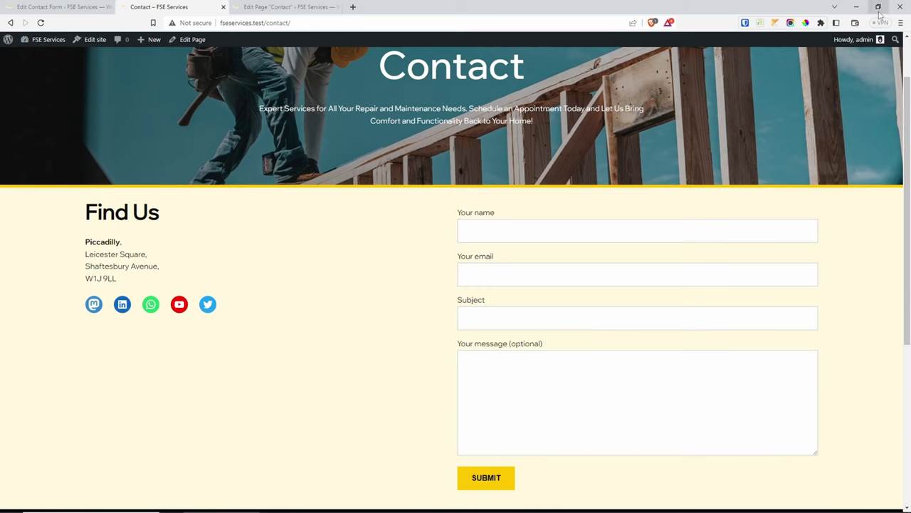
# Step: Check the form at a narrow window width, then restore the browser to full size
pyautogui.click(878, 7)
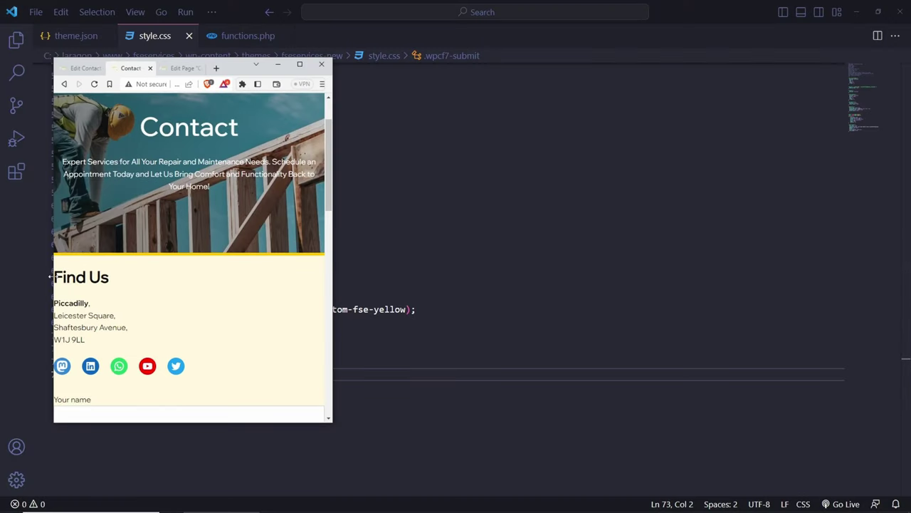
pyautogui.scroll(-5, 270, 319)
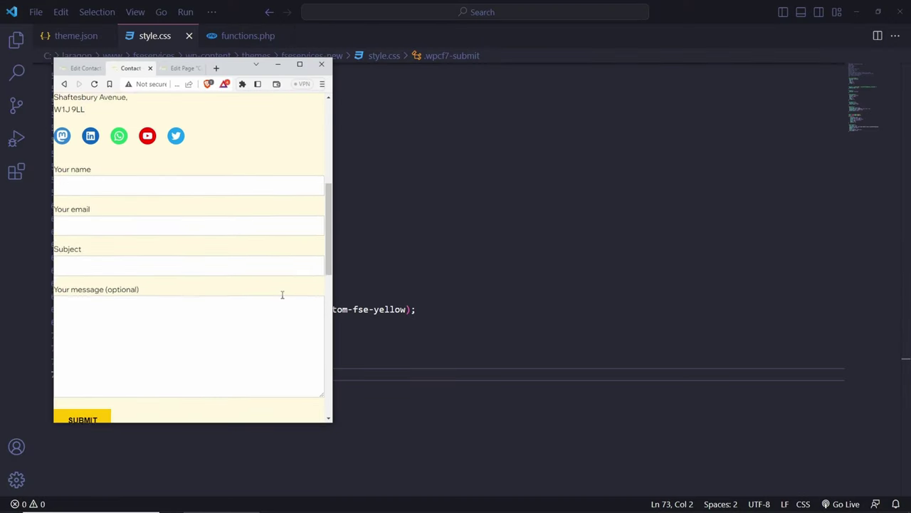
pyautogui.click(299, 64)
# Step: Select the group holding Find Us and the form and show its style settings
pyautogui.click(247, 7)
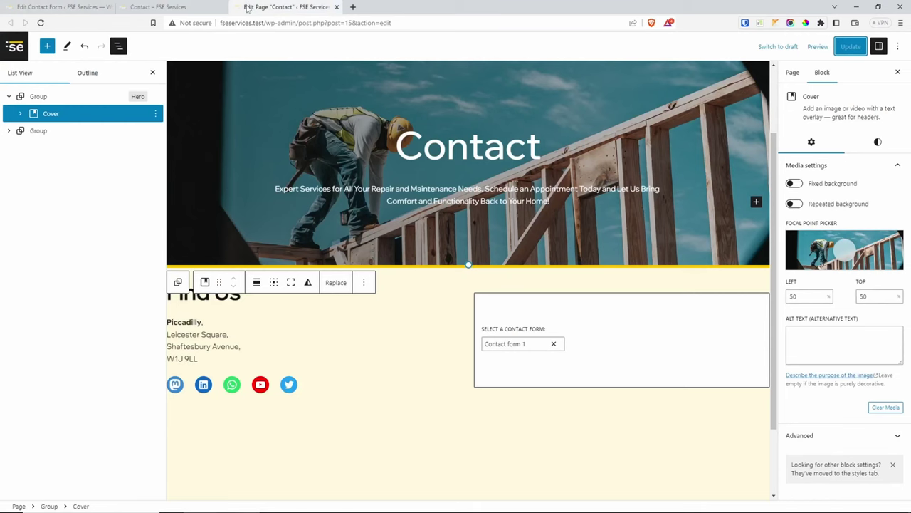
pyautogui.click(24, 130)
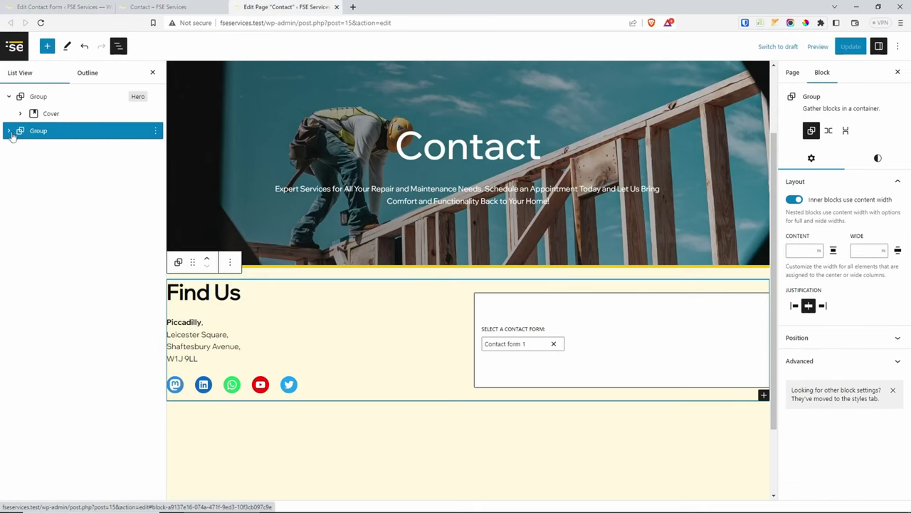
pyautogui.click(9, 131)
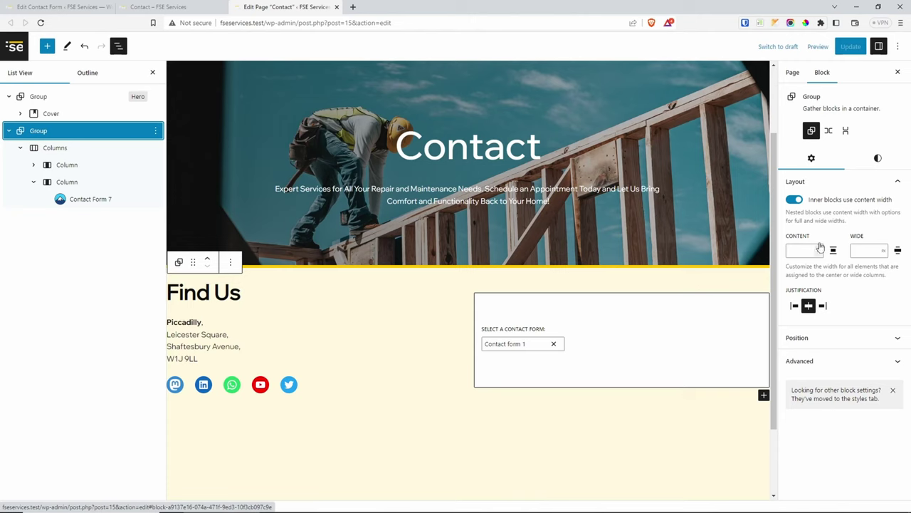
pyautogui.click(875, 158)
# Step: Set unlinked left and right padding to 10px and update the Contact page
pyautogui.click(890, 340)
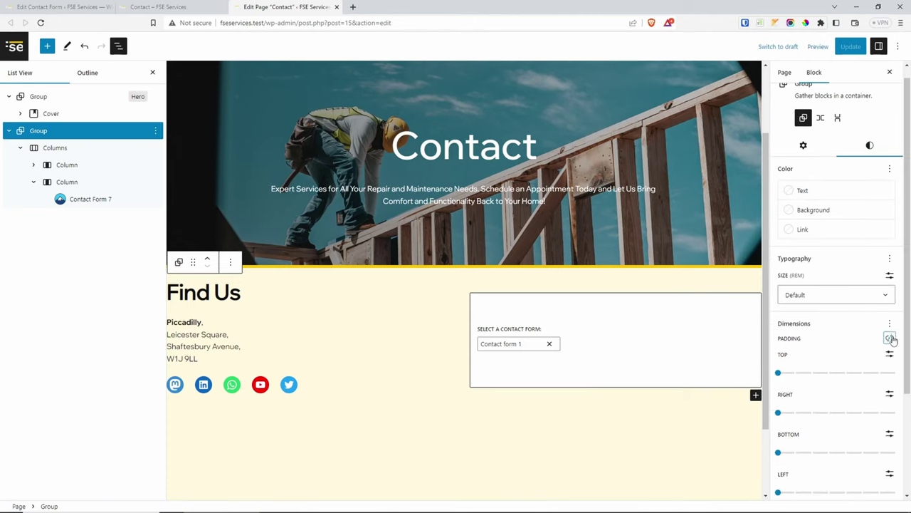
pyautogui.scroll(-2, 847, 352)
pyautogui.scroll(-1, 843, 354)
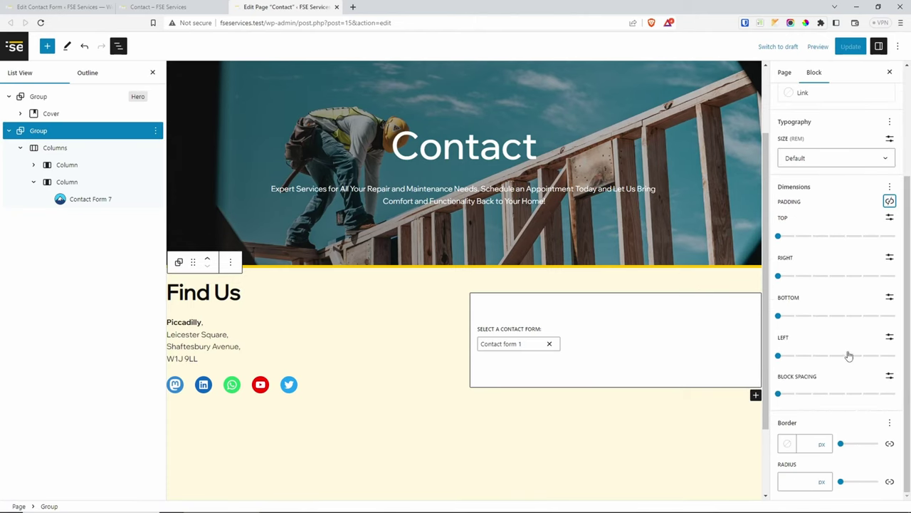
pyautogui.click(889, 336)
pyautogui.write('10')
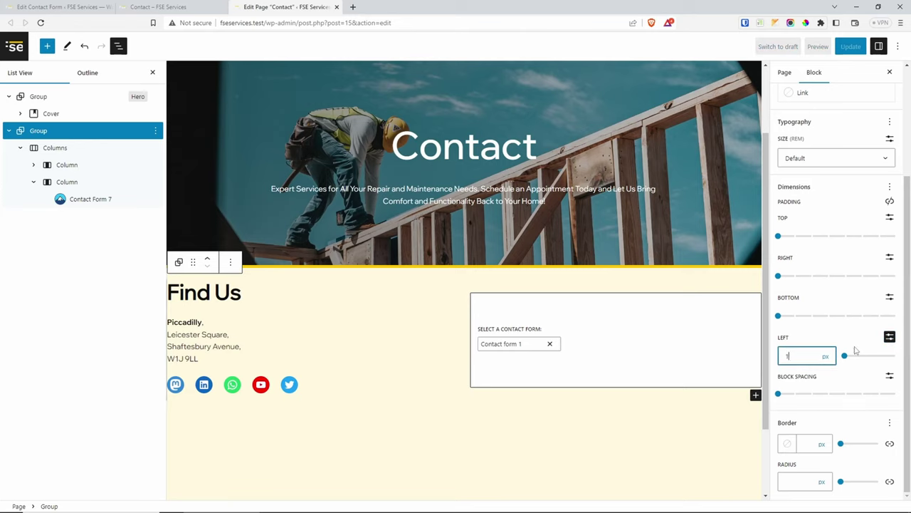
pyautogui.click(889, 256)
pyautogui.click(801, 276)
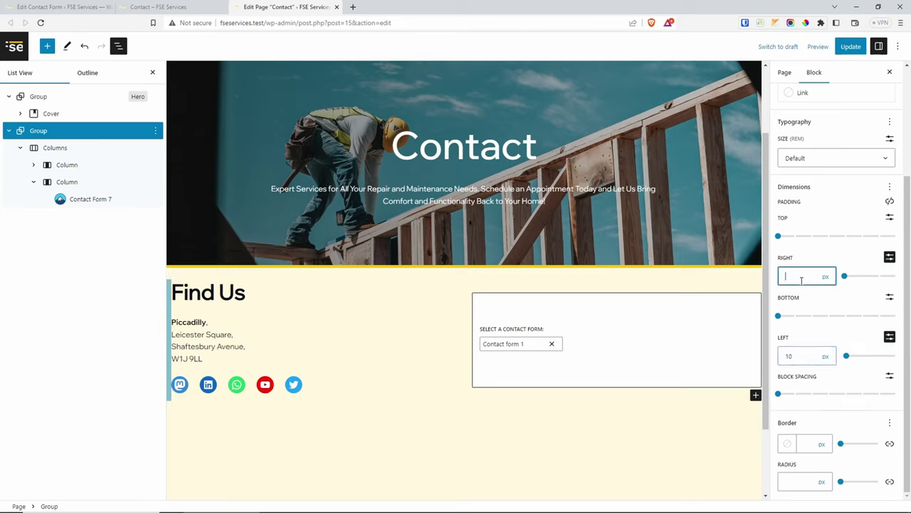
pyautogui.write('10')
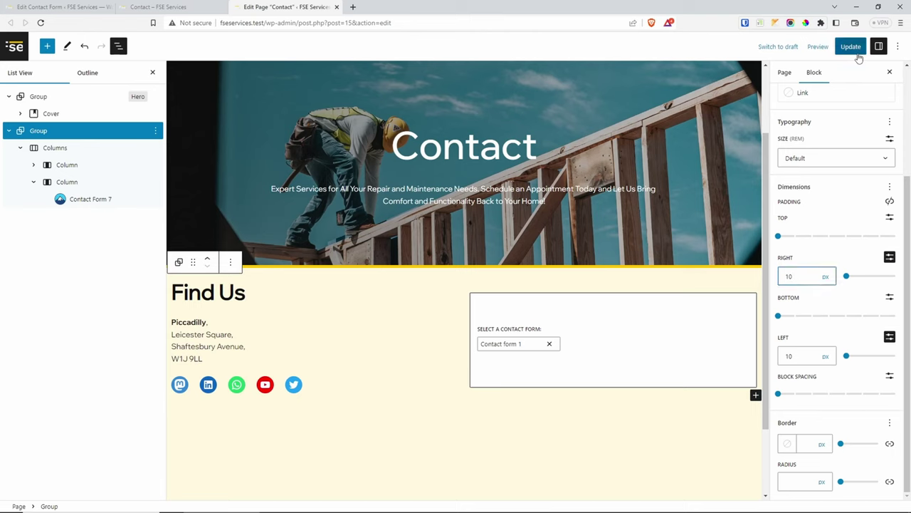
pyautogui.click(851, 47)
pyautogui.click(158, 6)
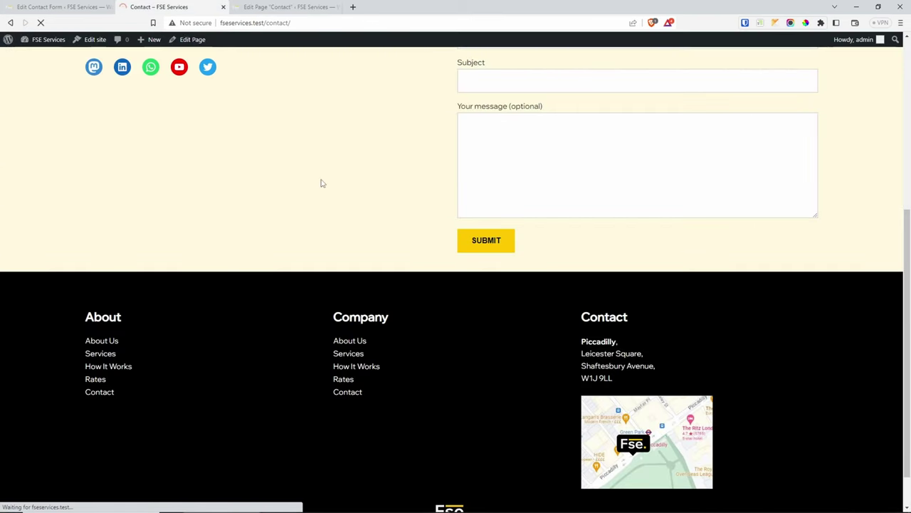
# Step: Maximize the browser, check the padded Contact page and Home page, then return to the editor
pyautogui.click(878, 7)
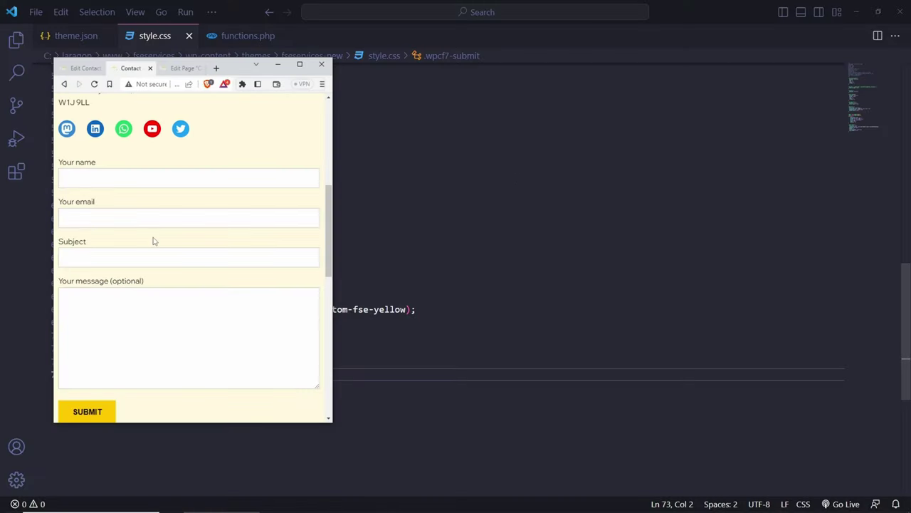
pyautogui.scroll(5, 152, 230)
pyautogui.scroll(1, 179, 262)
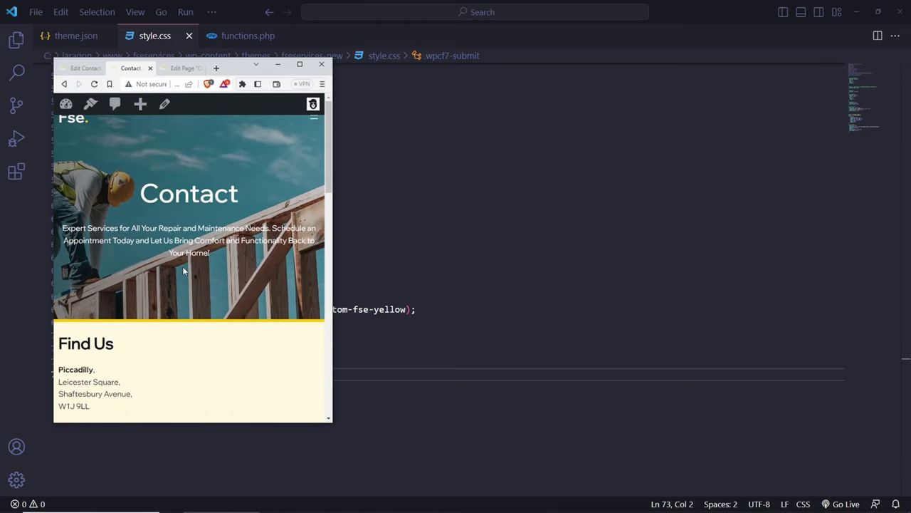
pyautogui.click(300, 64)
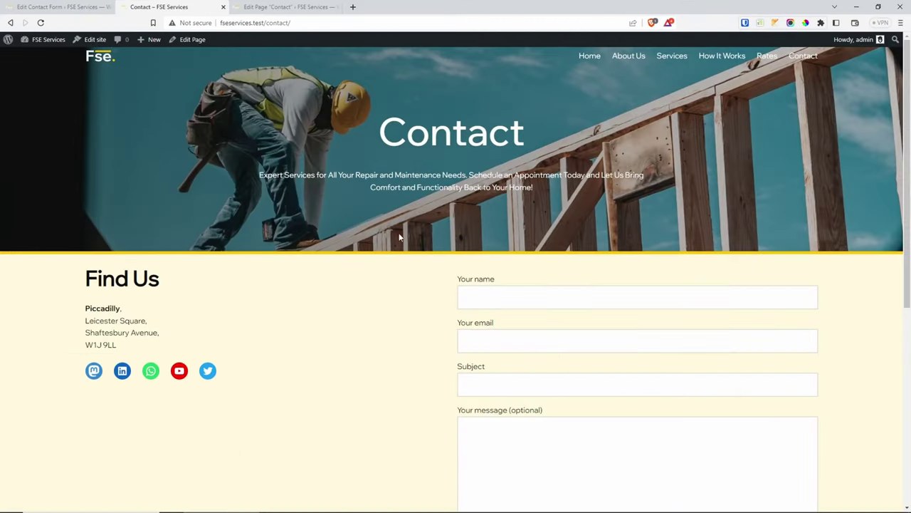
pyautogui.click(587, 59)
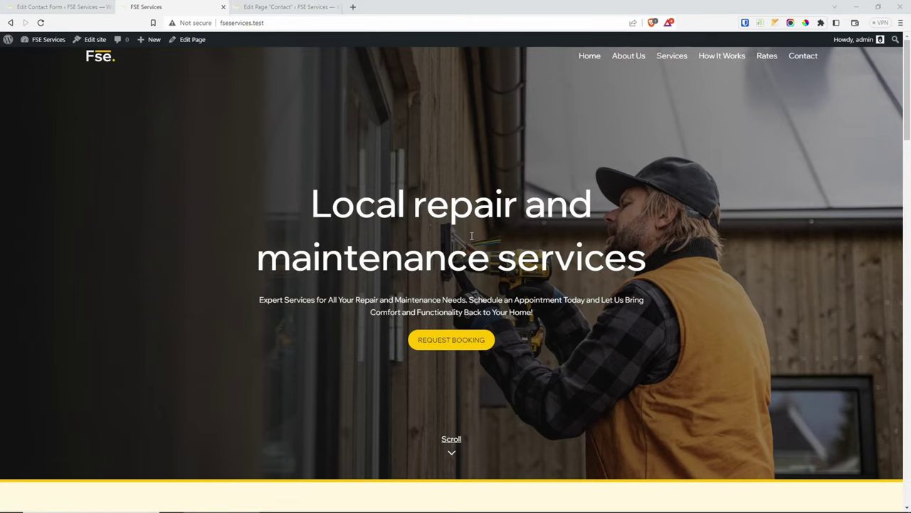
pyautogui.click(296, 8)
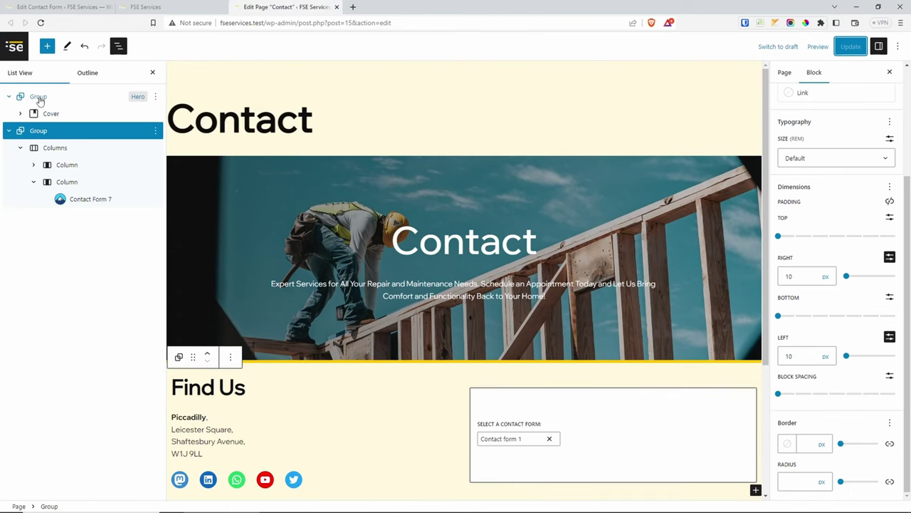
# Step: Copy the Contact page's Hero group block and close the page editor
pyautogui.click(39, 97)
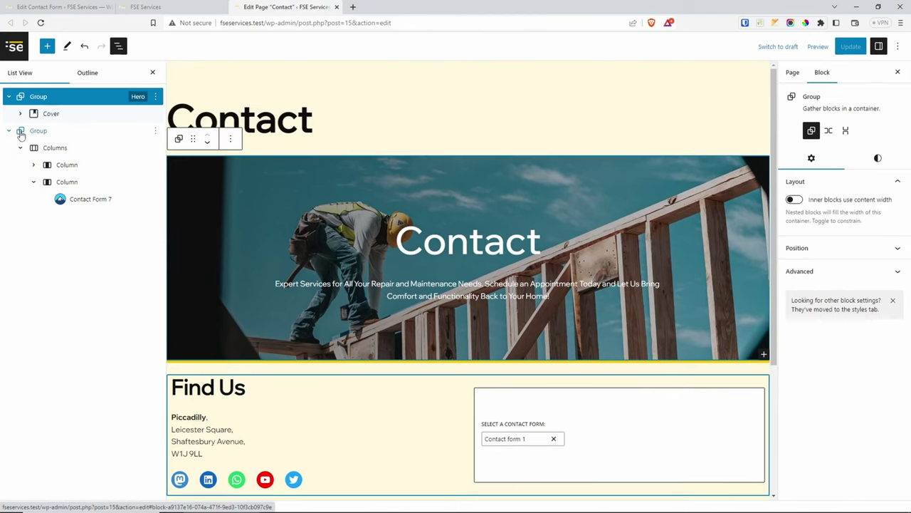
pyautogui.click(9, 131)
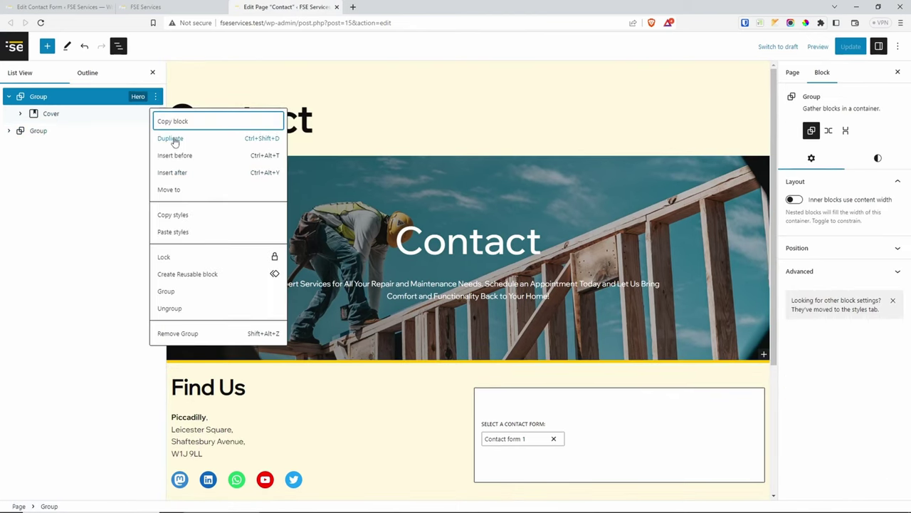
pyautogui.click(178, 123)
pyautogui.click(337, 7)
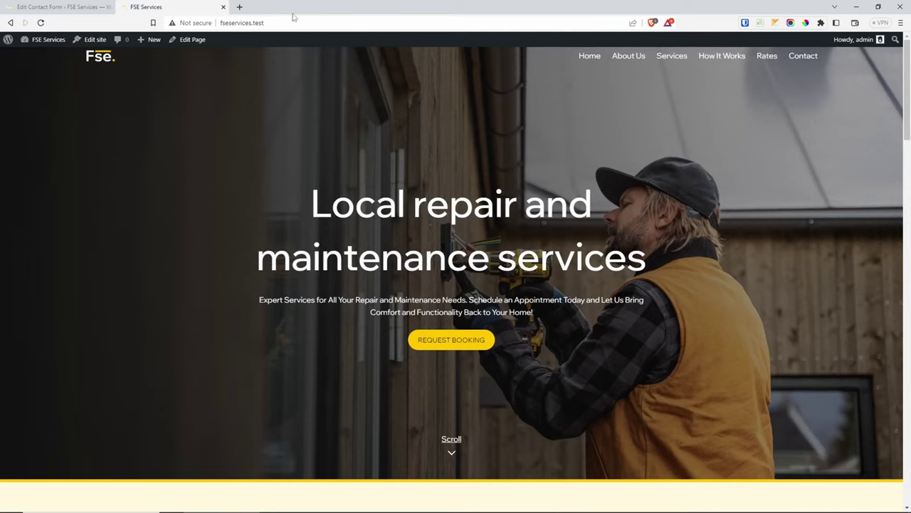
# Step: Add a new 404 template from the site editor's Templates list
pyautogui.click(57, 4)
pyautogui.moveTo(44, 215)
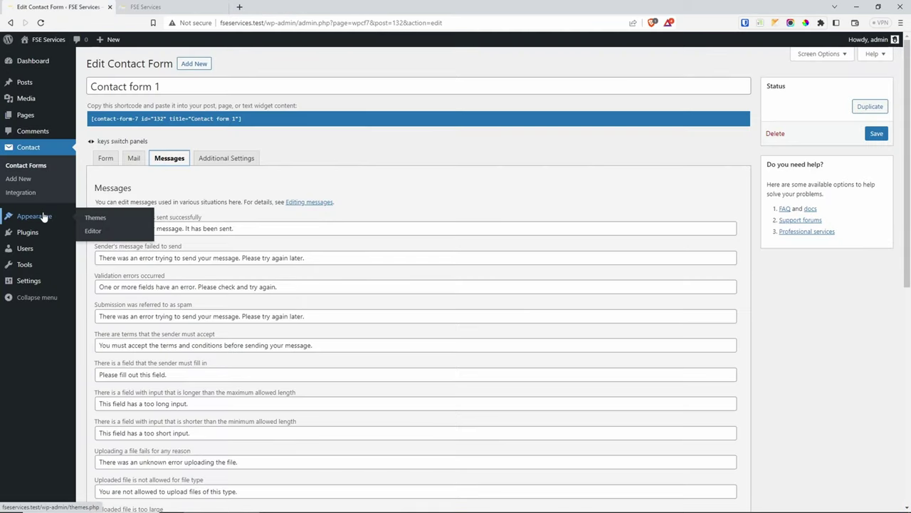
pyautogui.click(100, 232)
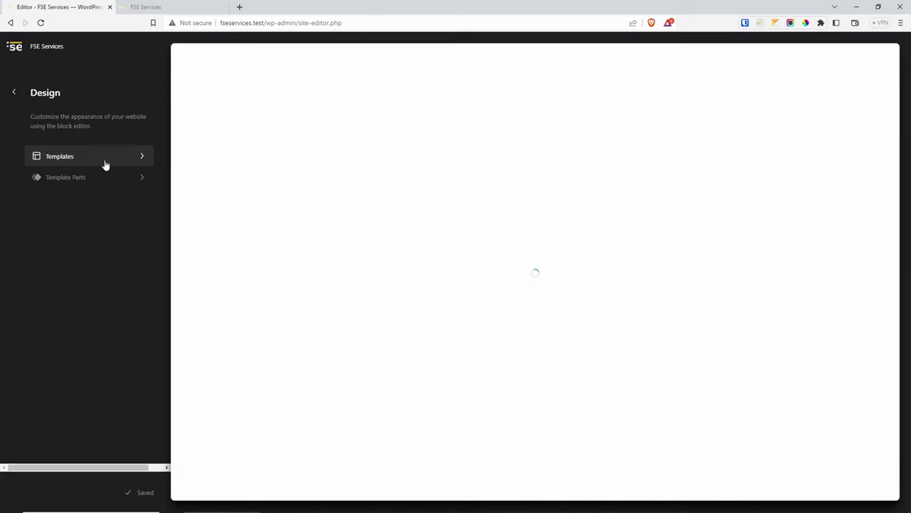
pyautogui.click(106, 159)
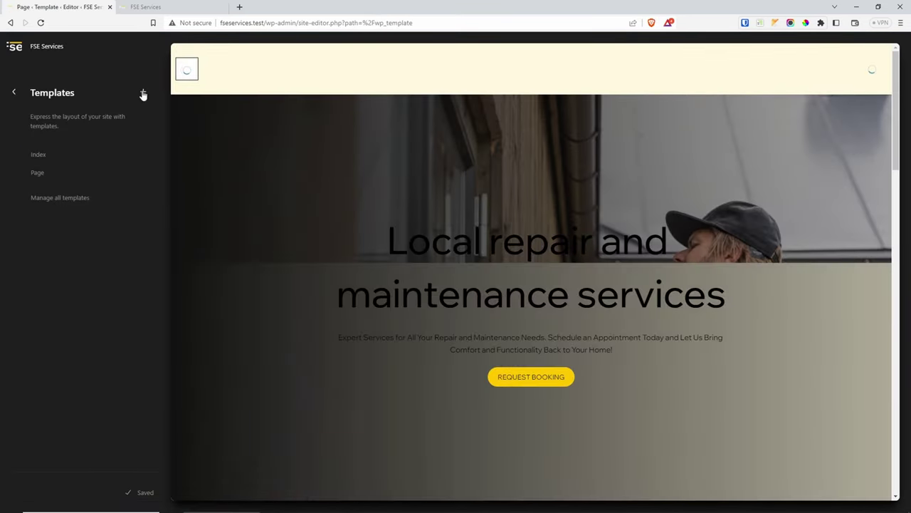
pyautogui.click(143, 92)
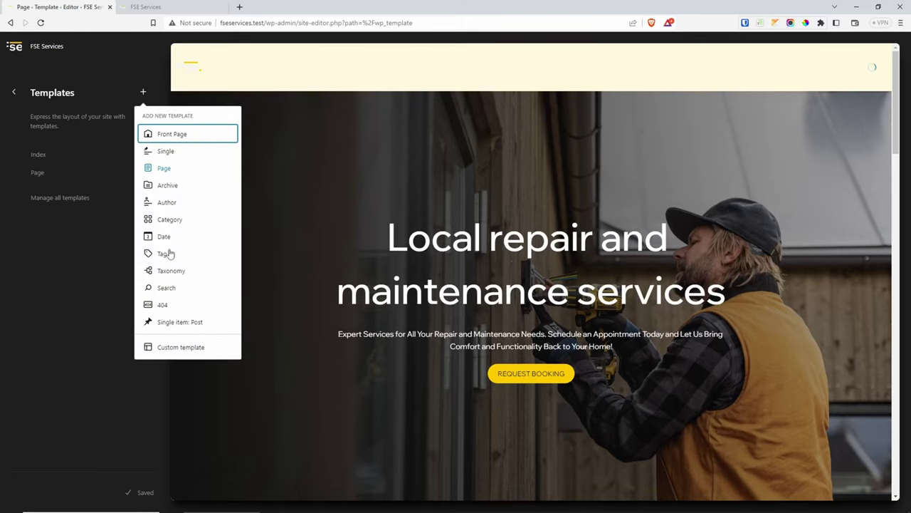
pyautogui.click(170, 306)
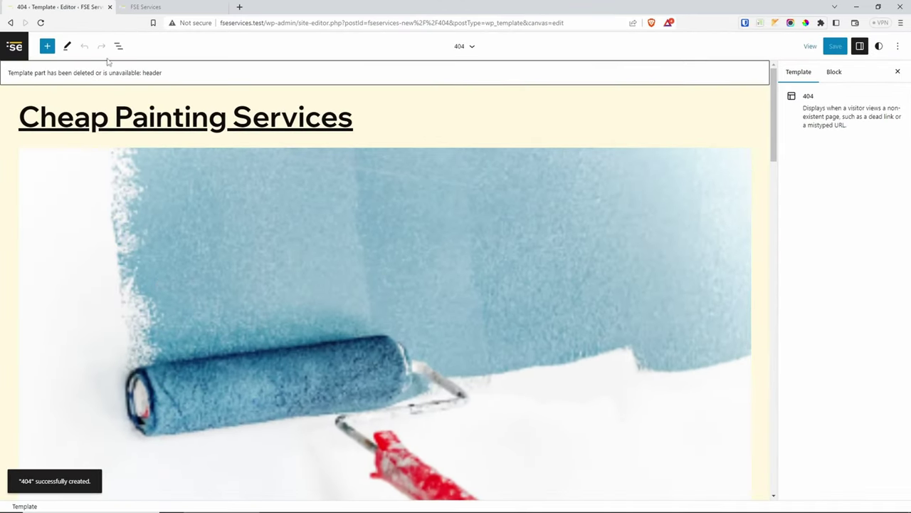
# Step: Remove the header template part, Query Loop and footer template part from the 404 template
pyautogui.click(118, 47)
pyautogui.click(155, 95)
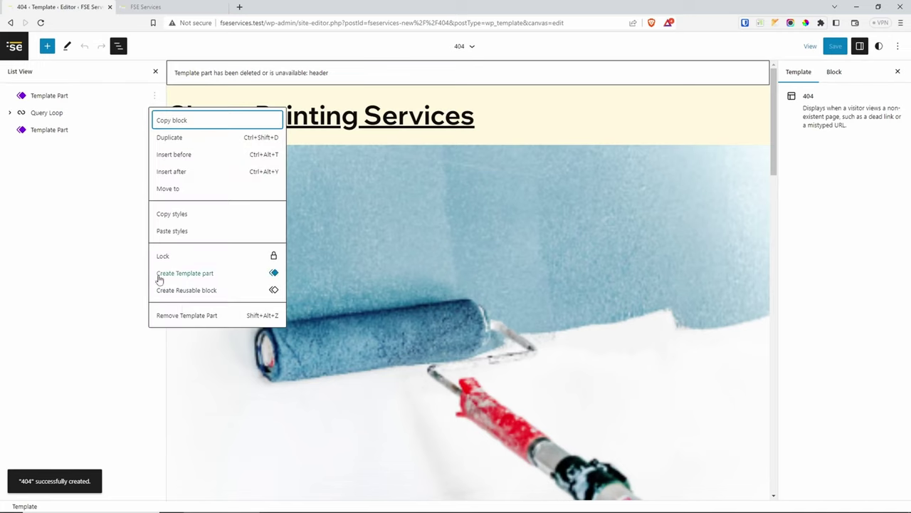
pyautogui.click(190, 315)
pyautogui.click(154, 96)
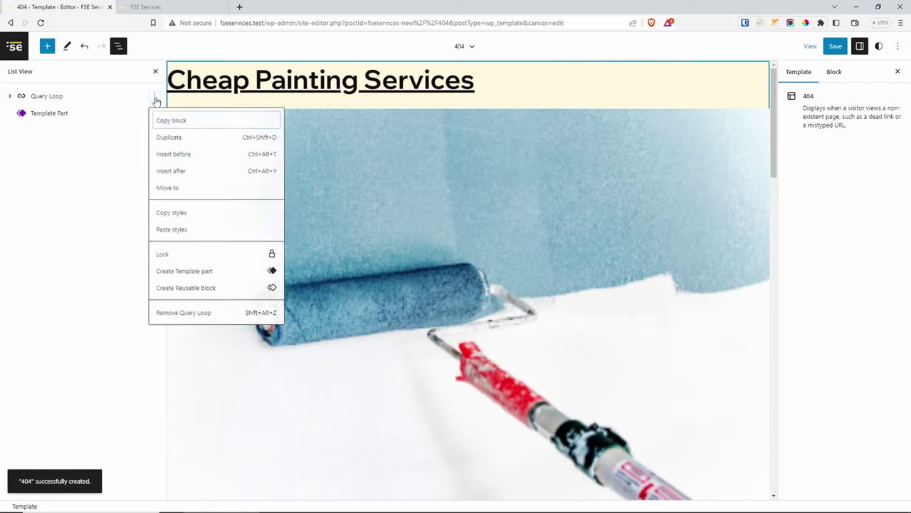
pyautogui.click(200, 317)
pyautogui.click(151, 95)
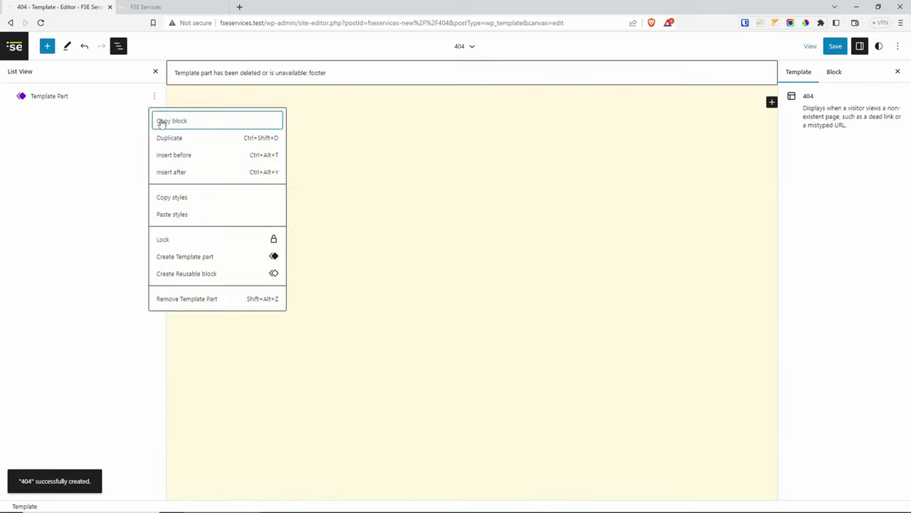
pyautogui.click(191, 299)
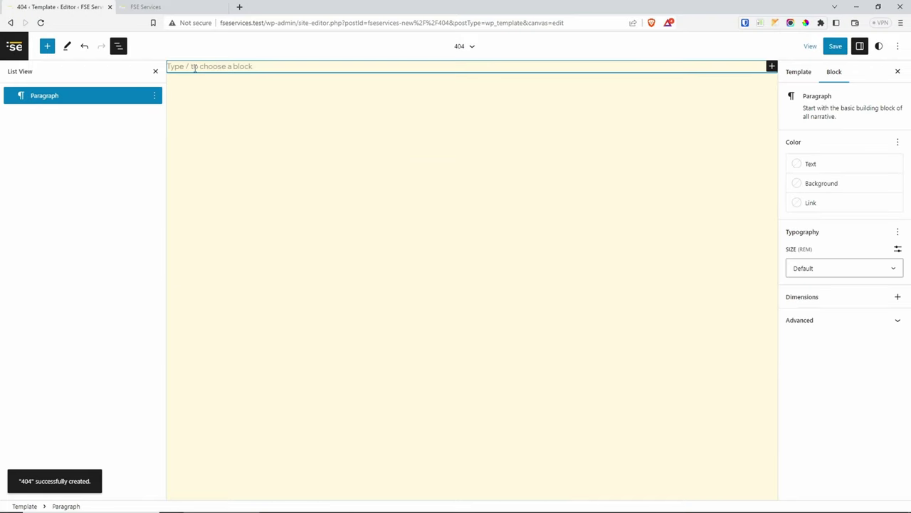
# Step: Paste the Hero group, changing its heading to '404' and text to 'Sorry This Page Does Not Exist'
pyautogui.hotkey('ctrl', 'v')
pyautogui.doubleClick(456, 158)
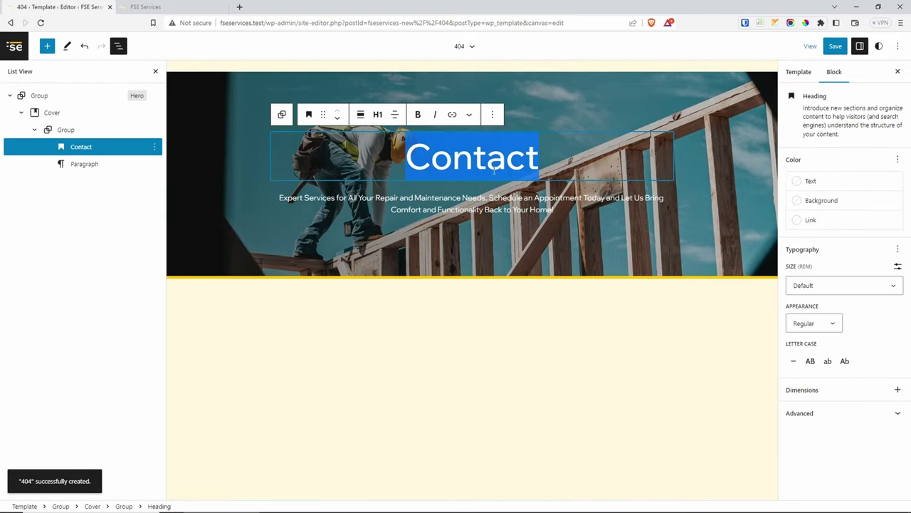
pyautogui.write('404')
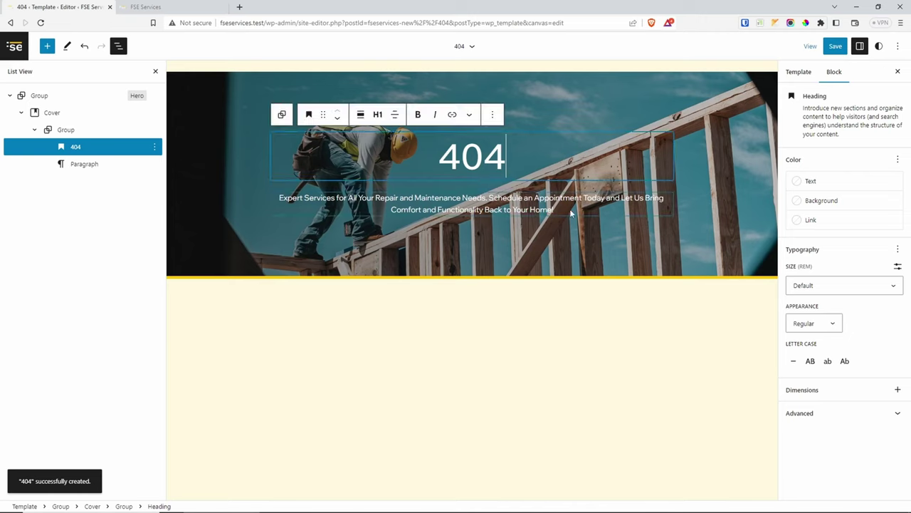
pyautogui.click(531, 201)
pyautogui.moveTo(559, 209); pyautogui.dragTo(259, 191)
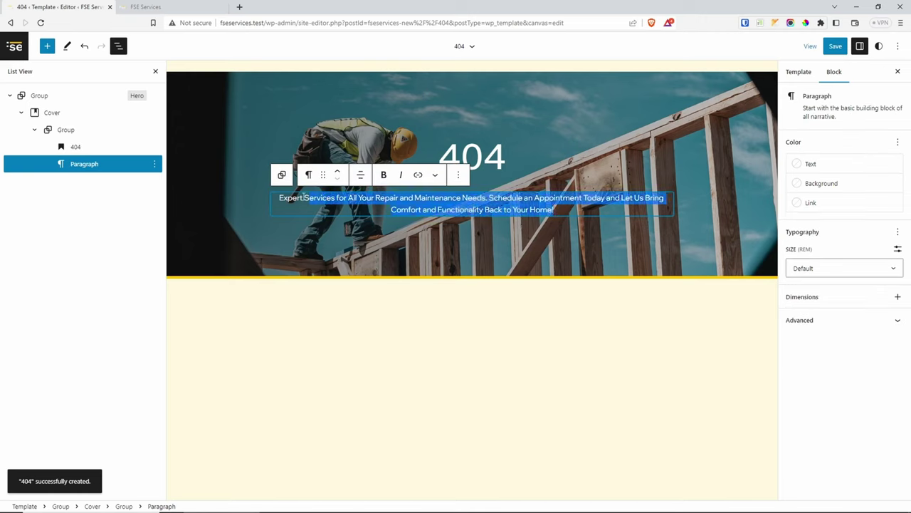
pyautogui.write('Sorry This')
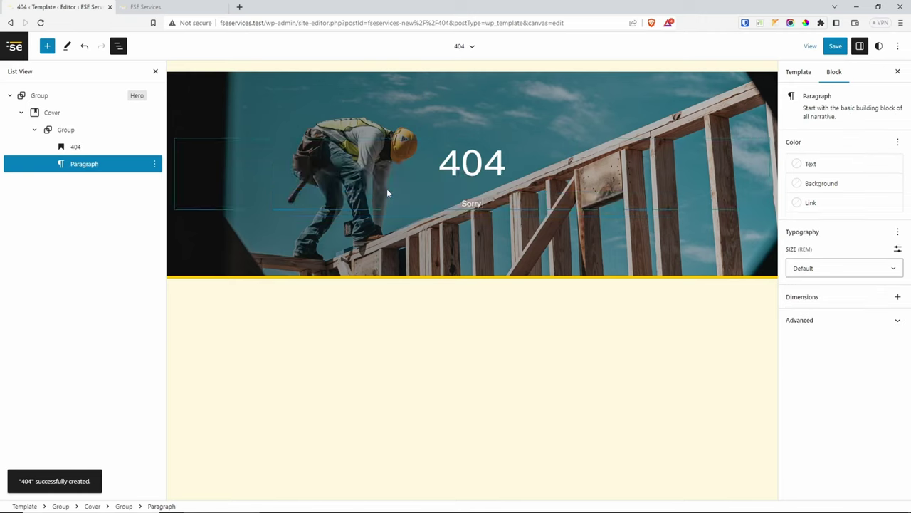
pyautogui.write(' Page Does Not Exist')
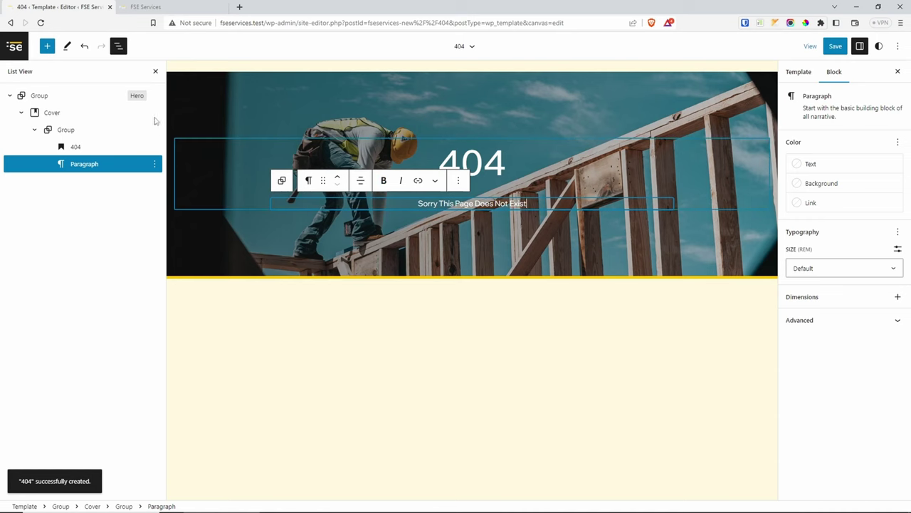
pyautogui.click(264, 99)
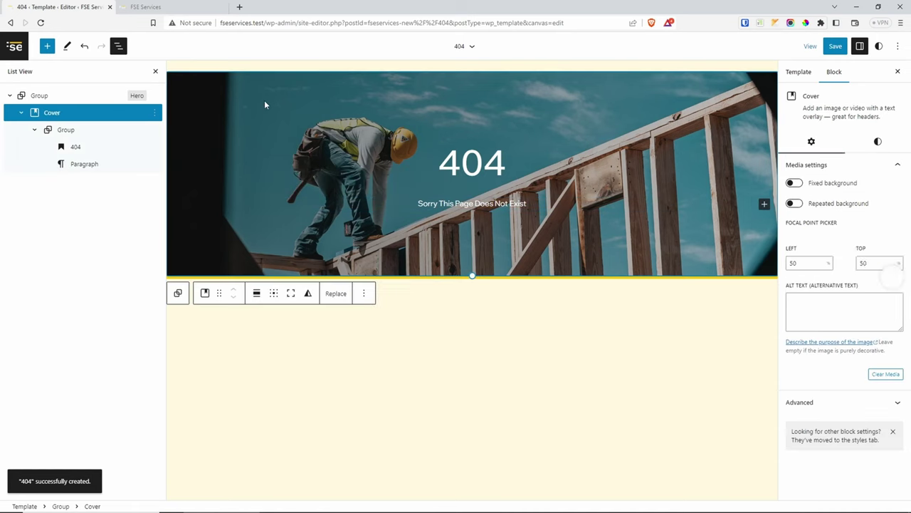
# Step: Set the 404 cover's minimum height to 100vh
pyautogui.click(878, 141)
pyautogui.click(819, 386)
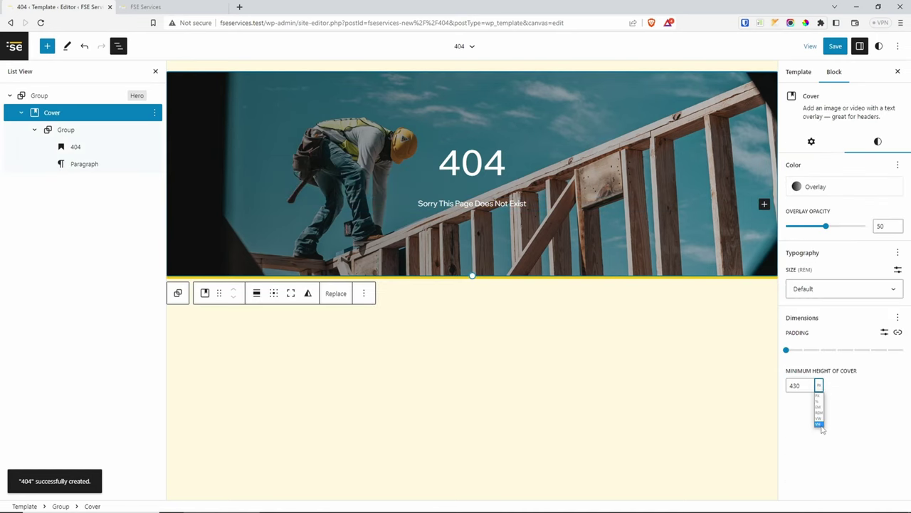
pyautogui.click(820, 427)
pyautogui.moveTo(805, 386); pyautogui.dragTo(780, 387)
pyautogui.write('100')
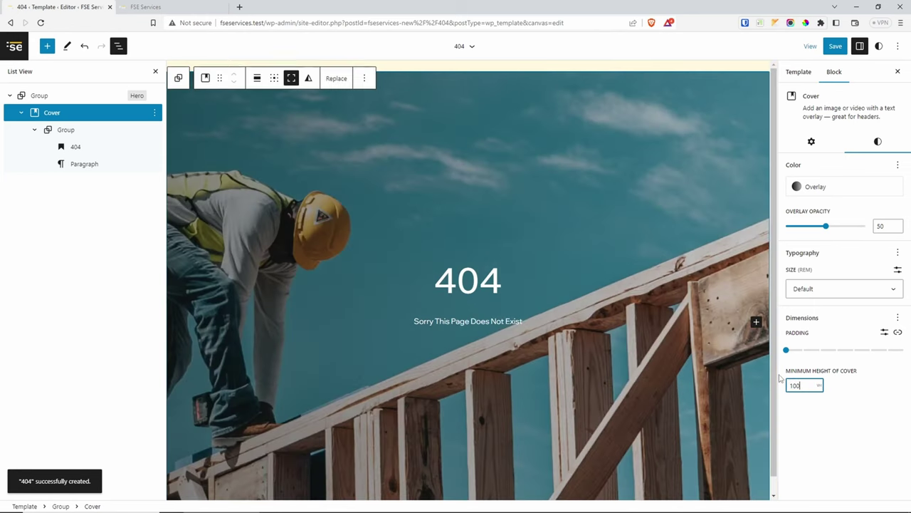
# Step: Save the 404 template and switch to the live site's homepage
pyautogui.click(836, 46)
pyautogui.click(832, 46)
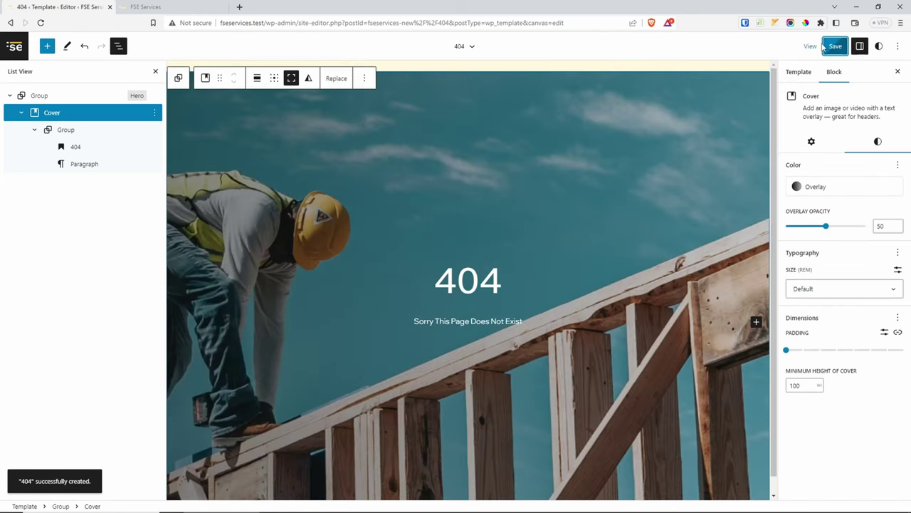
pyautogui.click(169, 8)
# Step: Preview the 404 cover at fseservices.test/321/, then go back to the Site Editor Templates list
pyautogui.click(299, 23)
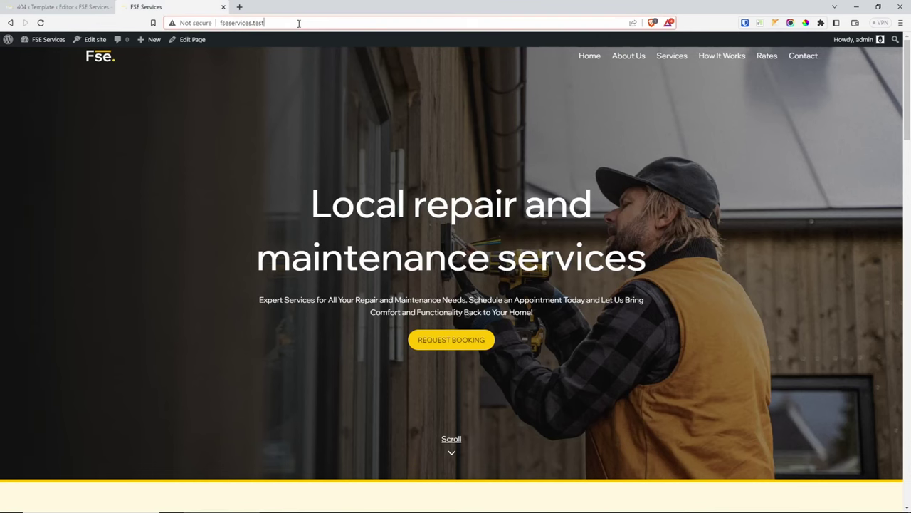
pyautogui.write('?')
pyautogui.press('BackSpace')
pyautogui.write('/321/')
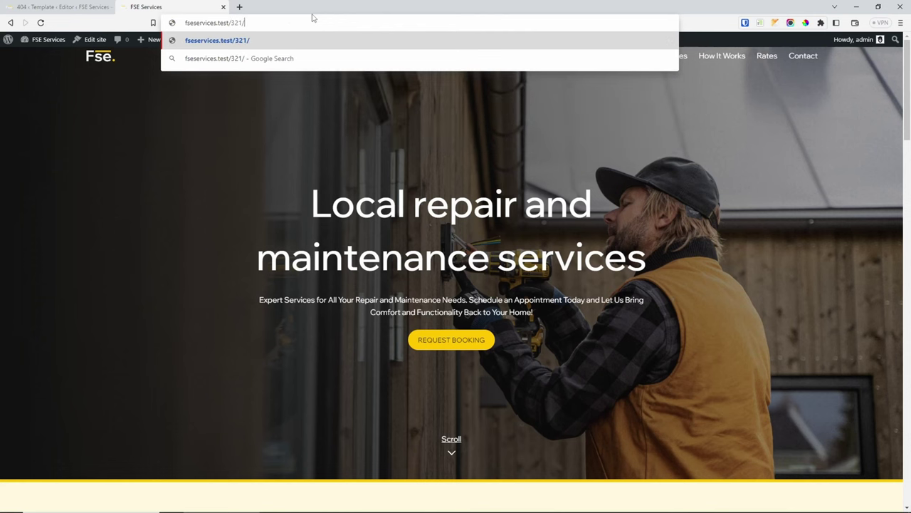
pyautogui.press('Return')
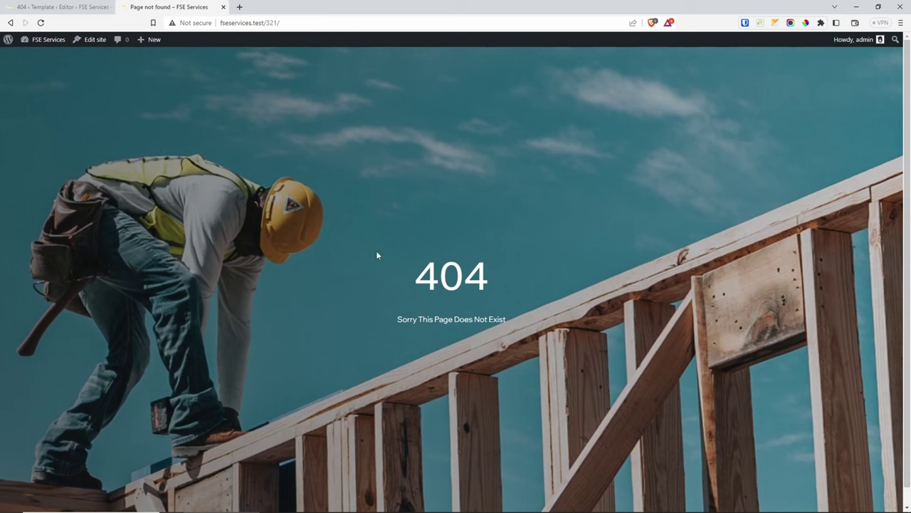
pyautogui.moveTo(375, 253); pyautogui.dragTo(589, 361)
pyautogui.click(578, 337)
pyautogui.click(223, 7)
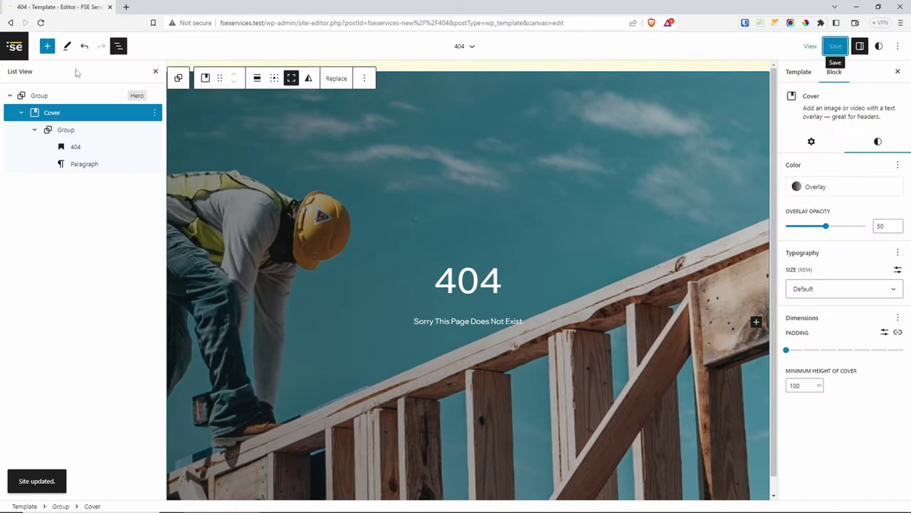
pyautogui.hotkey('alt', 'Left')
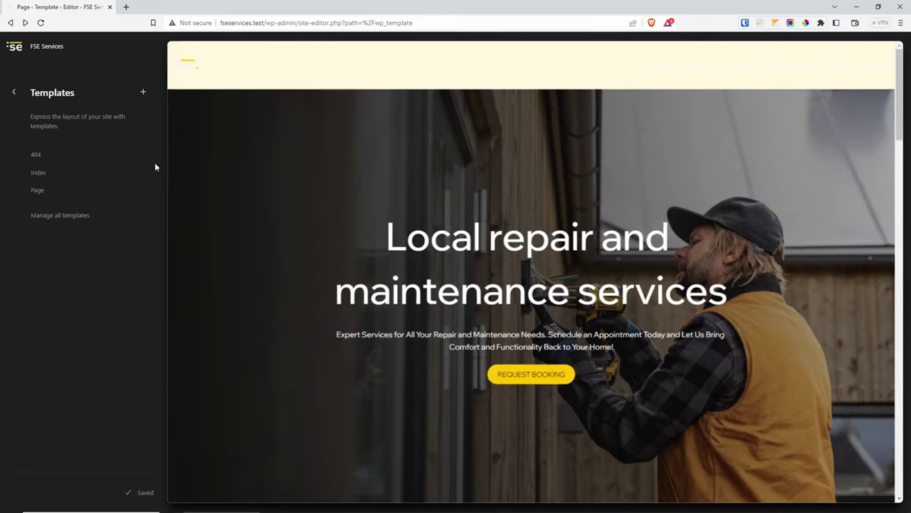
# Step: Create a Single template and remove its default header, Query Loop and footer in List View
pyautogui.click(142, 94)
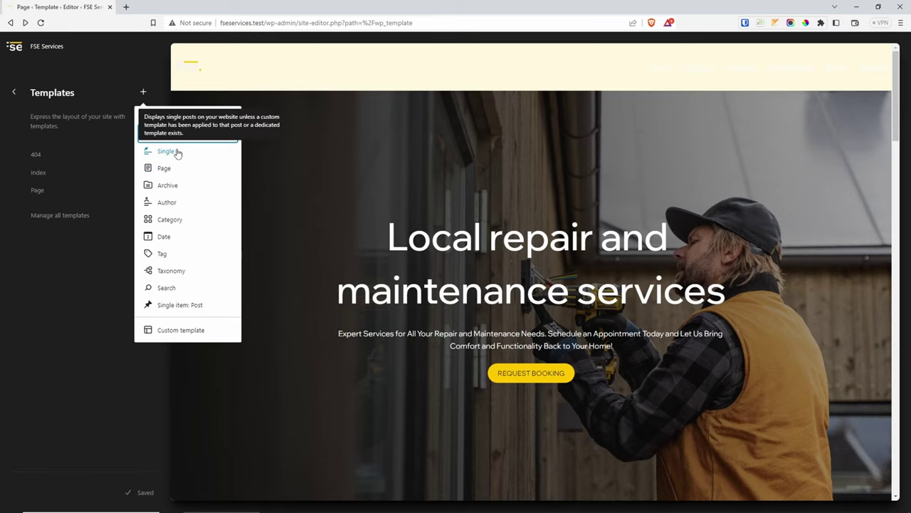
pyautogui.click(172, 151)
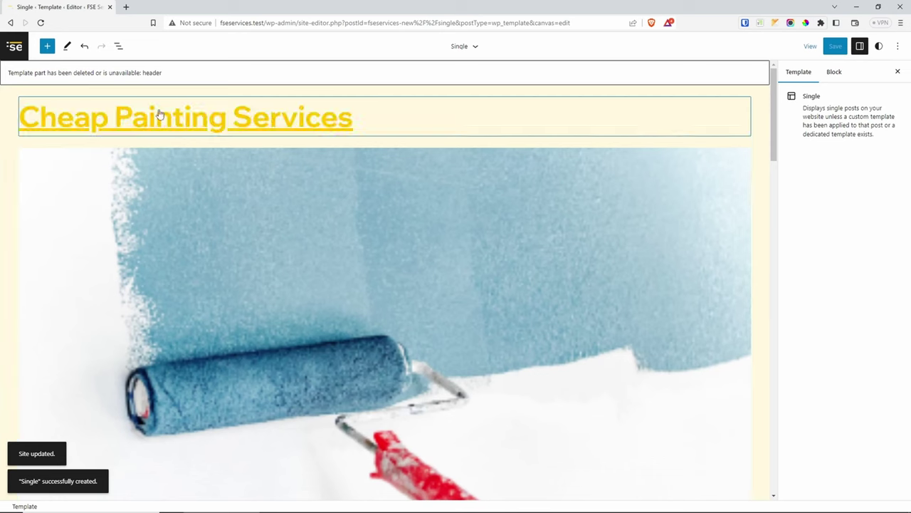
pyautogui.click(118, 46)
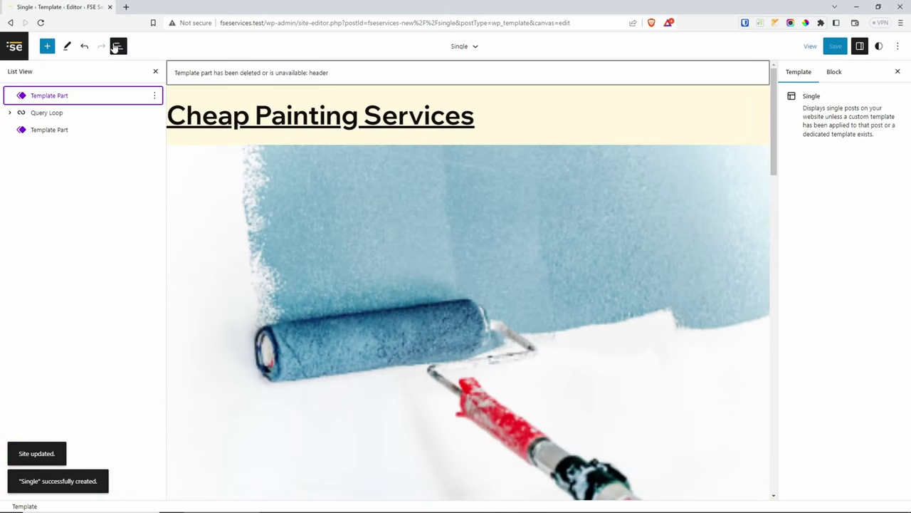
pyautogui.click(154, 98)
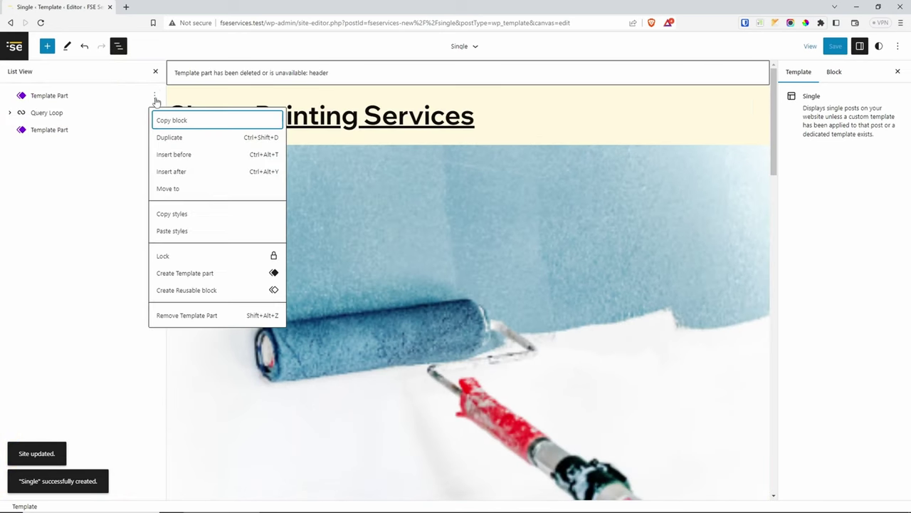
pyautogui.click(198, 318)
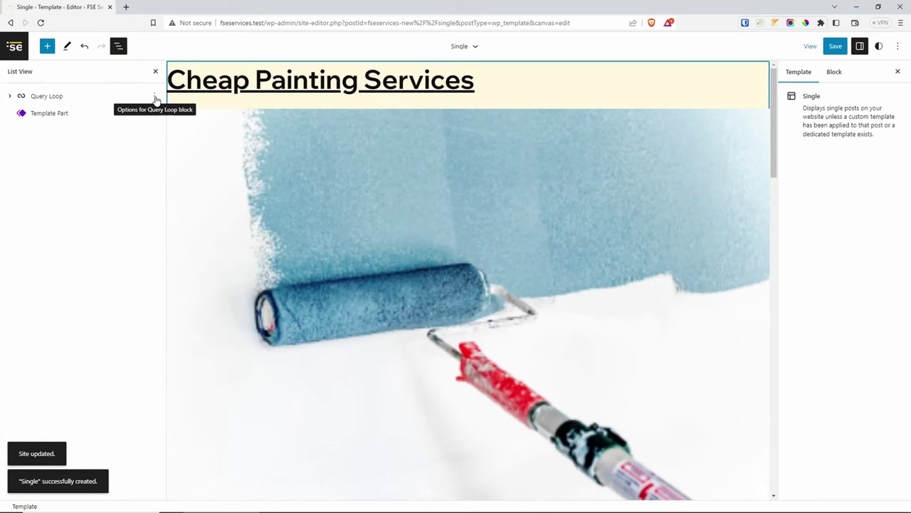
pyautogui.click(155, 98)
pyautogui.click(183, 316)
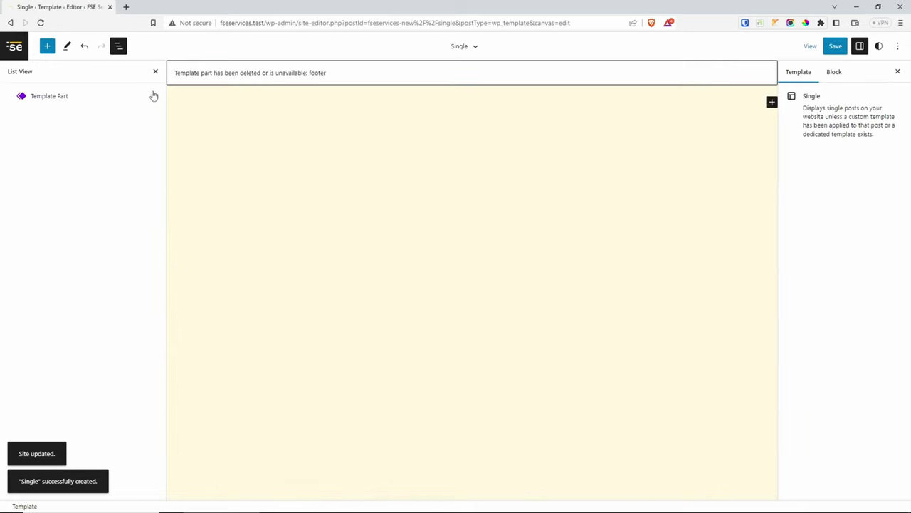
pyautogui.click(155, 98)
pyautogui.click(183, 300)
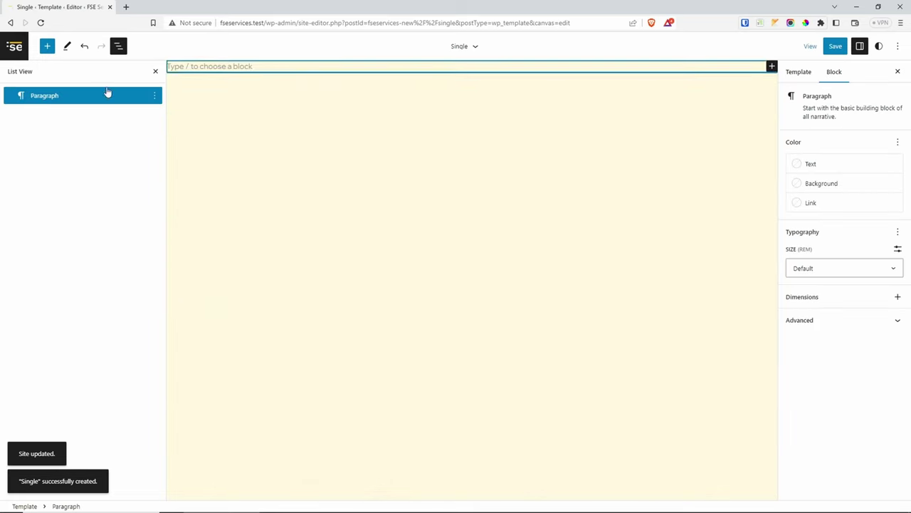
# Step: Insert the existing site Header part, then paste the Hero cover group below it
pyautogui.write('/header')
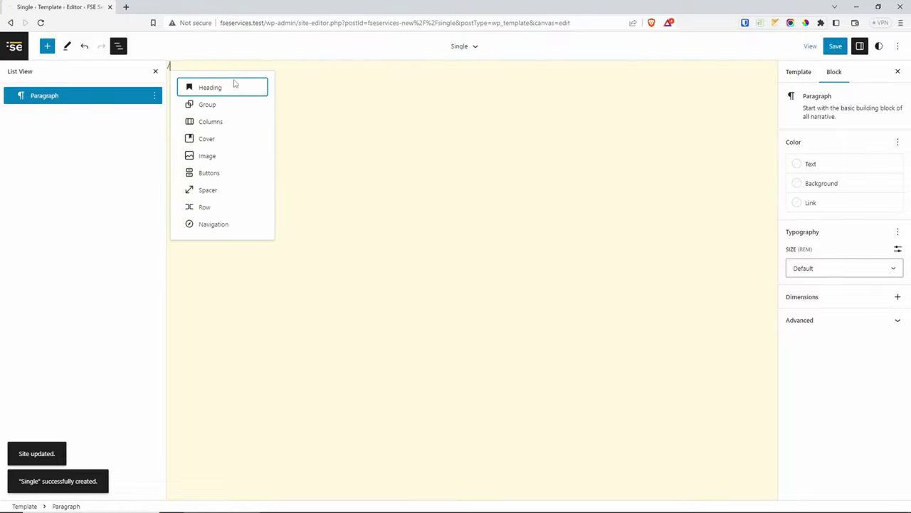
pyautogui.click(250, 88)
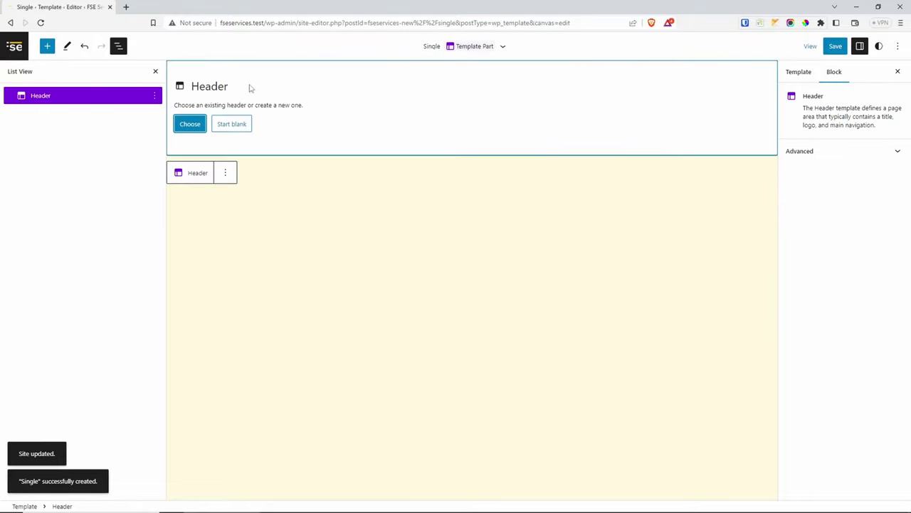
pyautogui.click(190, 124)
pyautogui.click(448, 221)
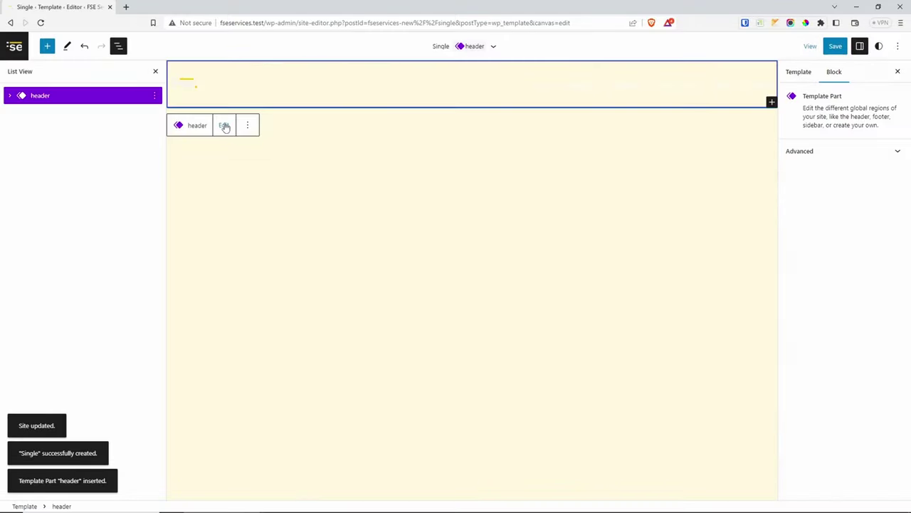
pyautogui.click(491, 119)
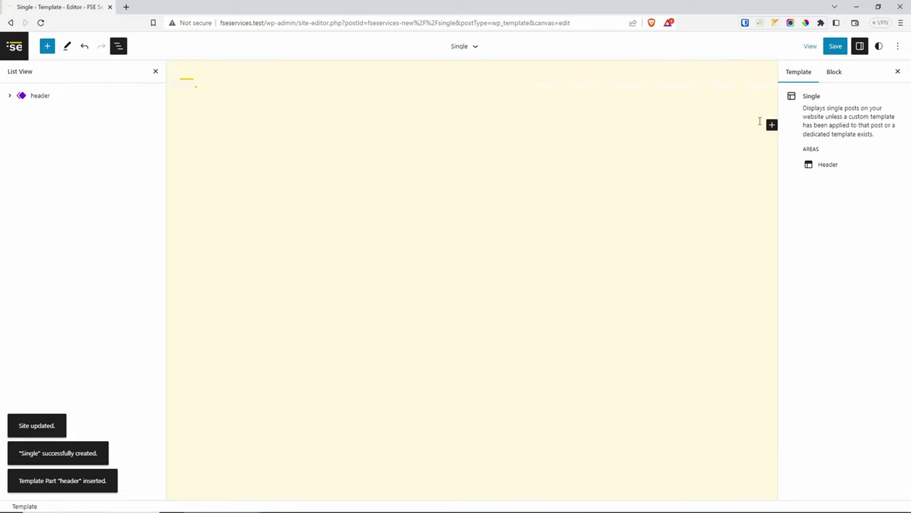
pyautogui.click(701, 123)
pyautogui.hotkey('ctrl', 'v')
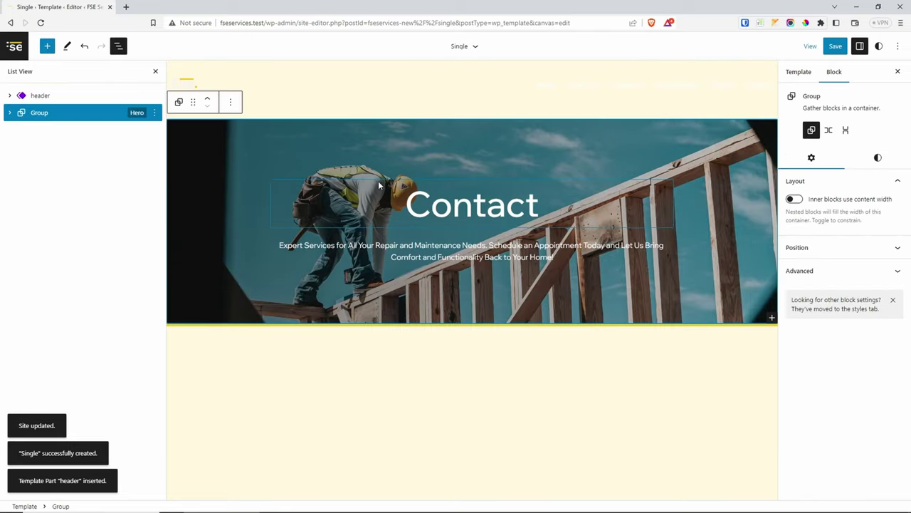
# Step: Replace the hero's Contact heading with a centred Post Title block
pyautogui.click(519, 205)
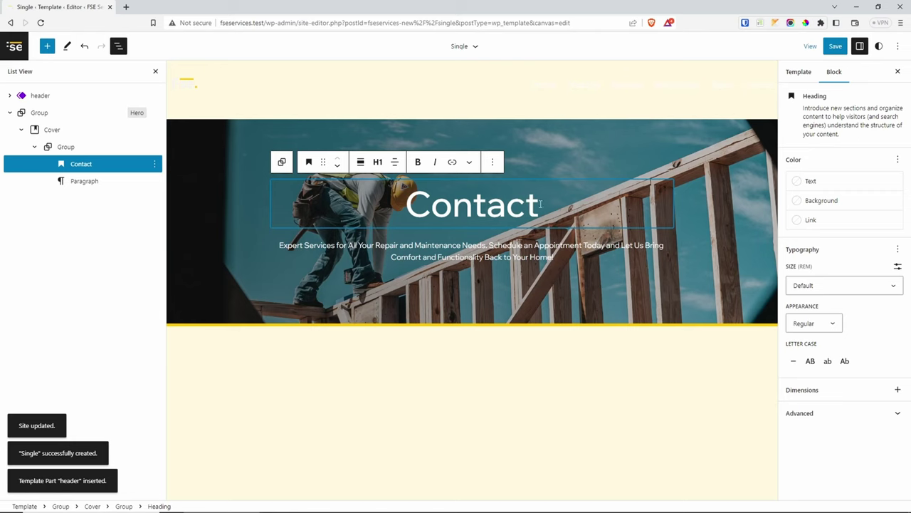
pyautogui.moveTo(541, 204); pyautogui.dragTo(404, 206)
pyautogui.press('Down')
pyautogui.hotkey('shift', 'alt', 'z')
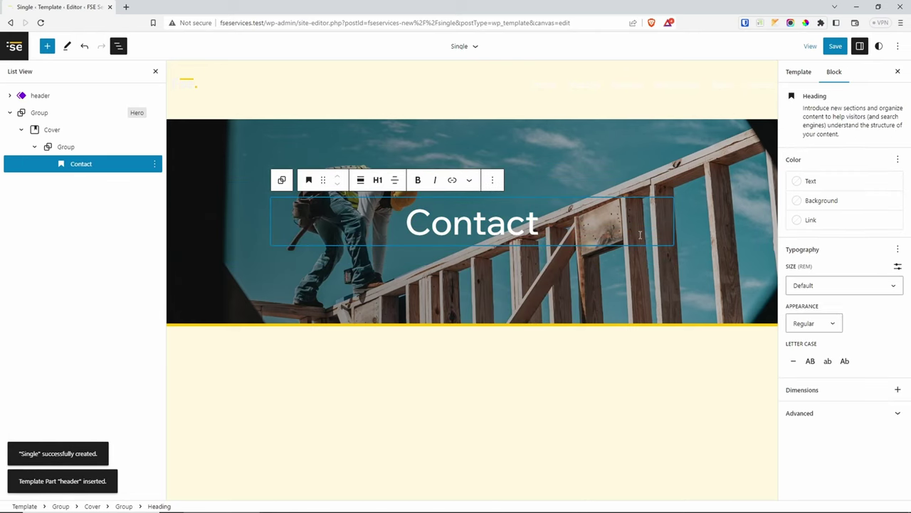
pyautogui.moveTo(540, 213); pyautogui.dragTo(385, 211)
pyautogui.press('BackSpace')
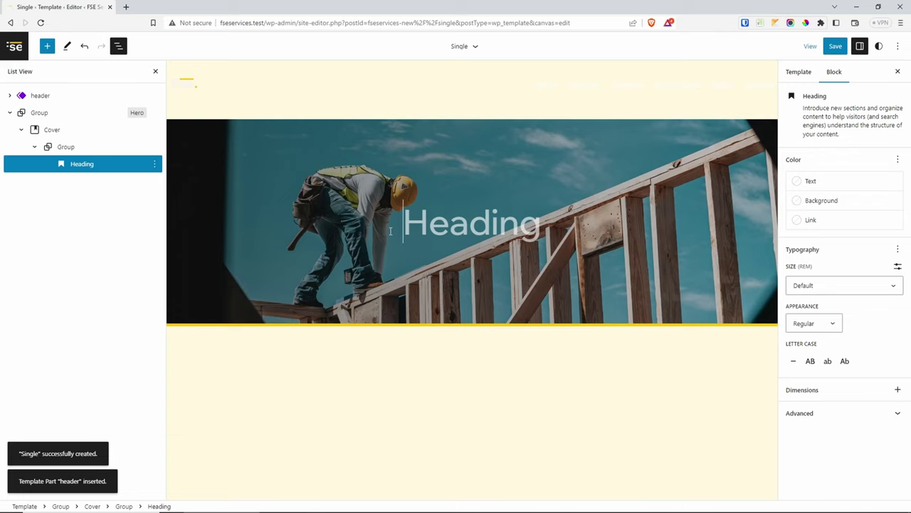
pyautogui.write('/pos')
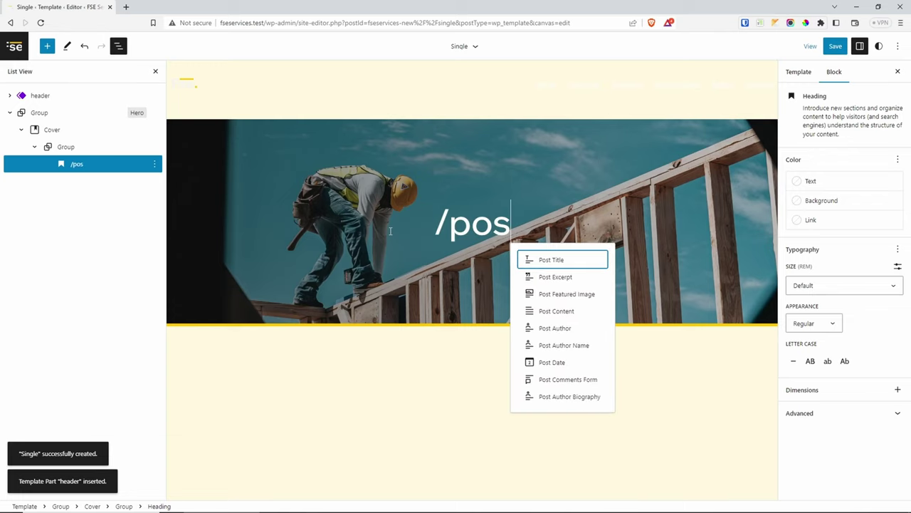
pyautogui.click(579, 262)
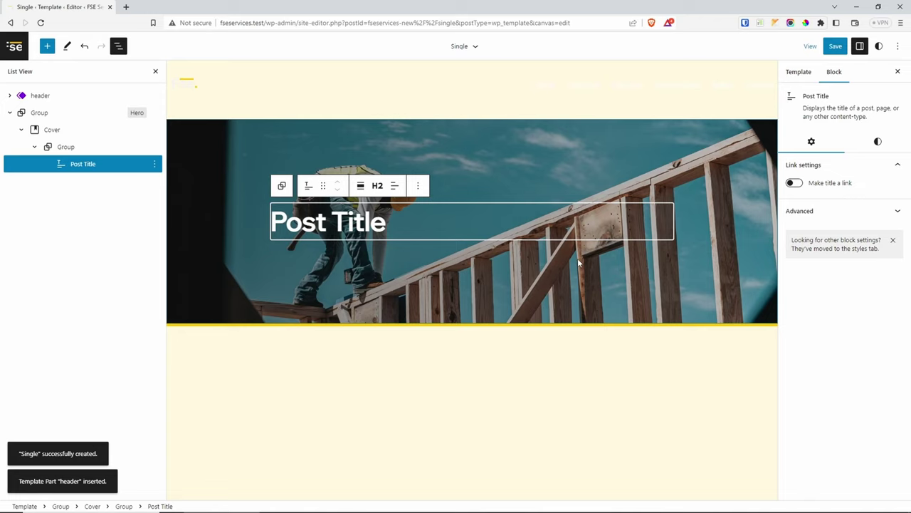
pyautogui.click(377, 186)
pyautogui.click(394, 186)
pyautogui.click(423, 230)
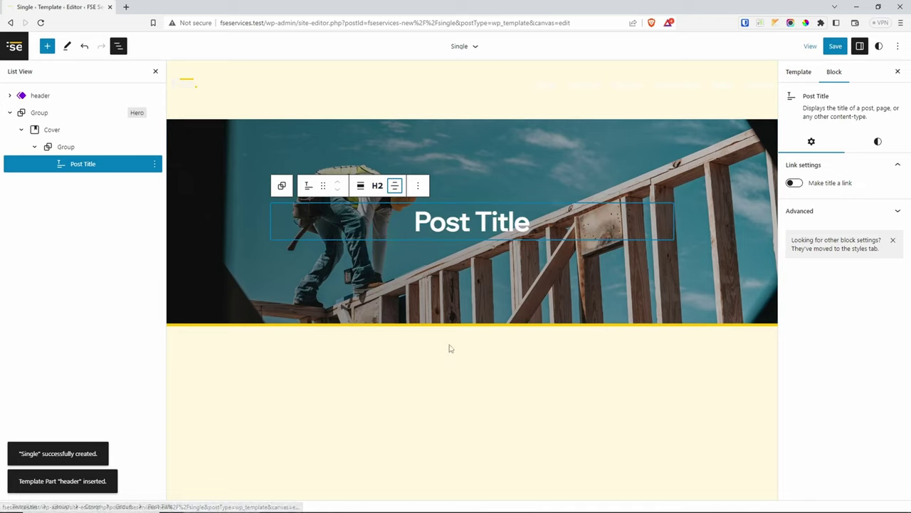
pyautogui.click(448, 369)
# Step: Insert a Post Content block below the hero cover and save the template
pyautogui.click(772, 344)
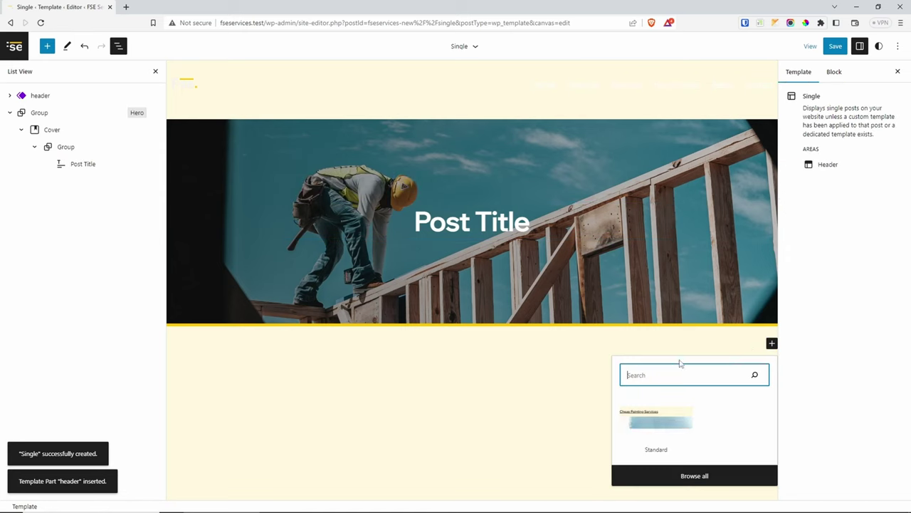
pyautogui.write('post')
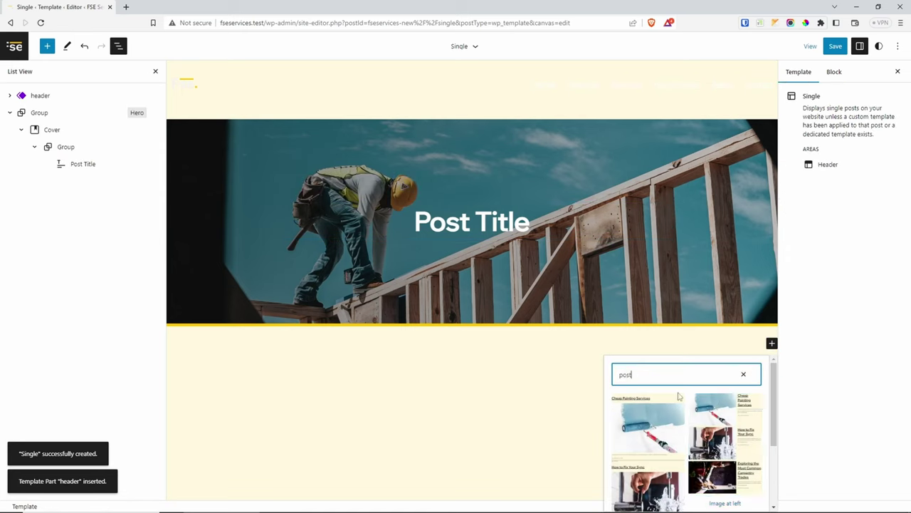
pyautogui.click(765, 343)
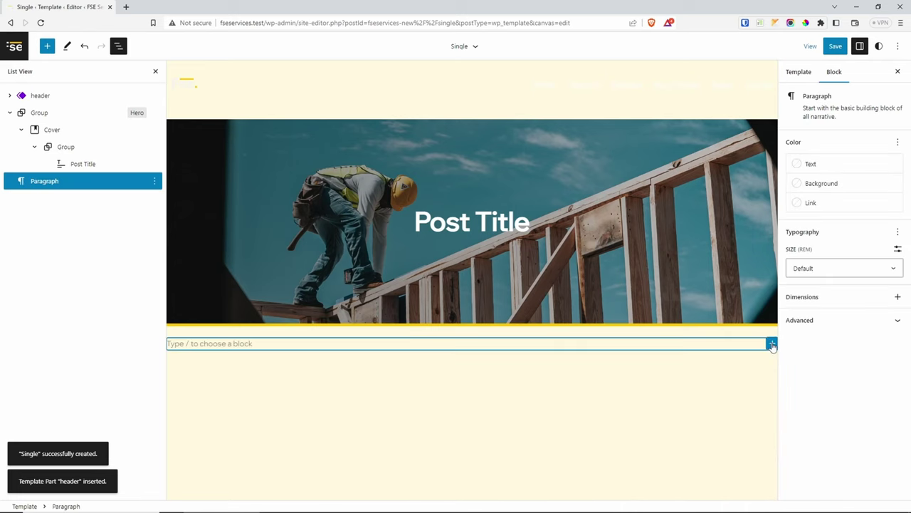
pyautogui.click(772, 343)
pyautogui.click(256, 343)
pyautogui.write('p')
pyautogui.press('BackSpace')
pyautogui.write('/pos')
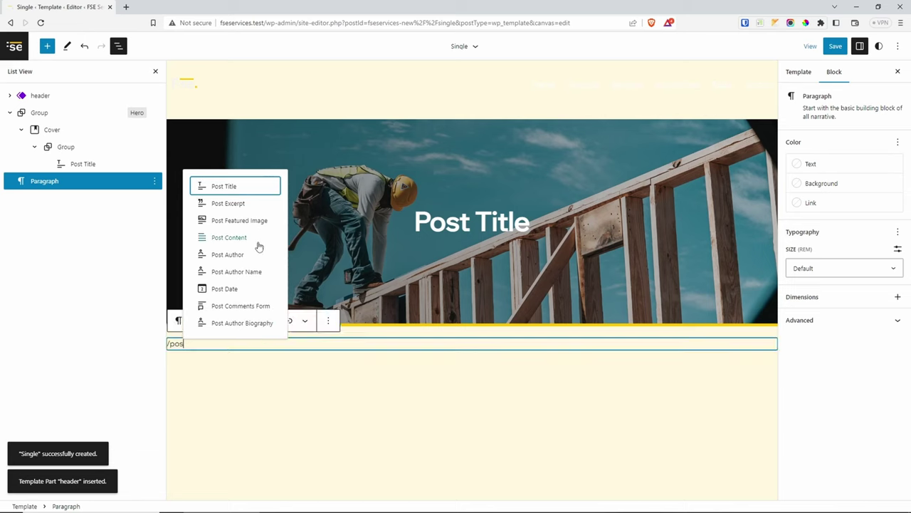
pyautogui.click(258, 243)
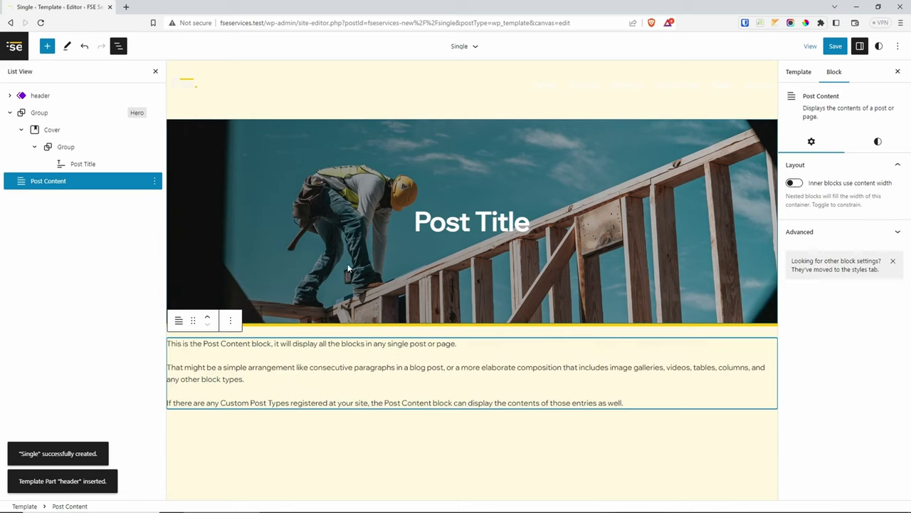
pyautogui.click(835, 45)
pyautogui.click(835, 47)
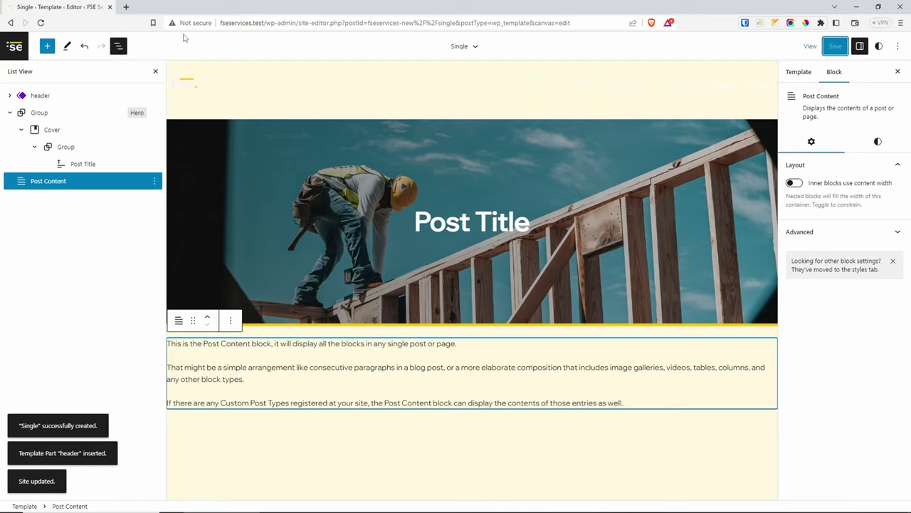
# Step: Open the live Cheap Painting Services post, review its title and text, then return to the editor
pyautogui.moveTo(263, 22); pyautogui.dragTo(221, 22)
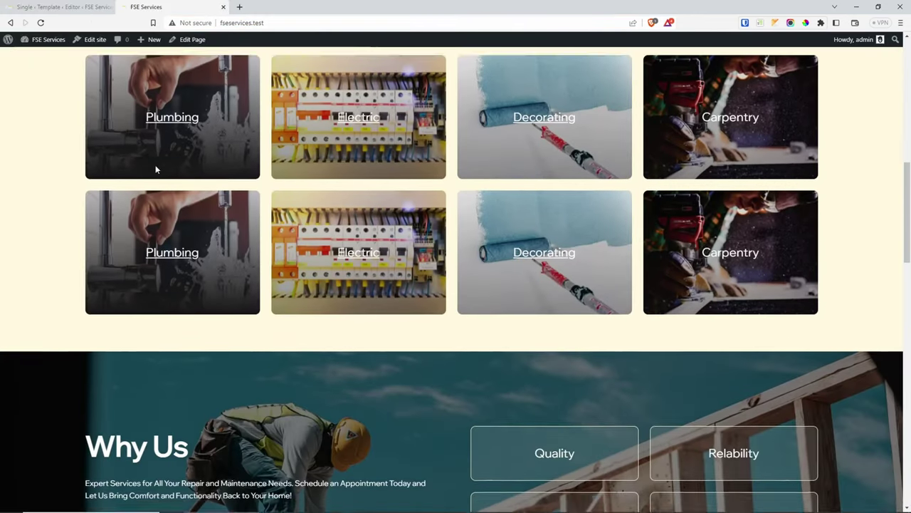
pyautogui.scroll(-10, 158, 171)
pyautogui.scroll(-3, 163, 173)
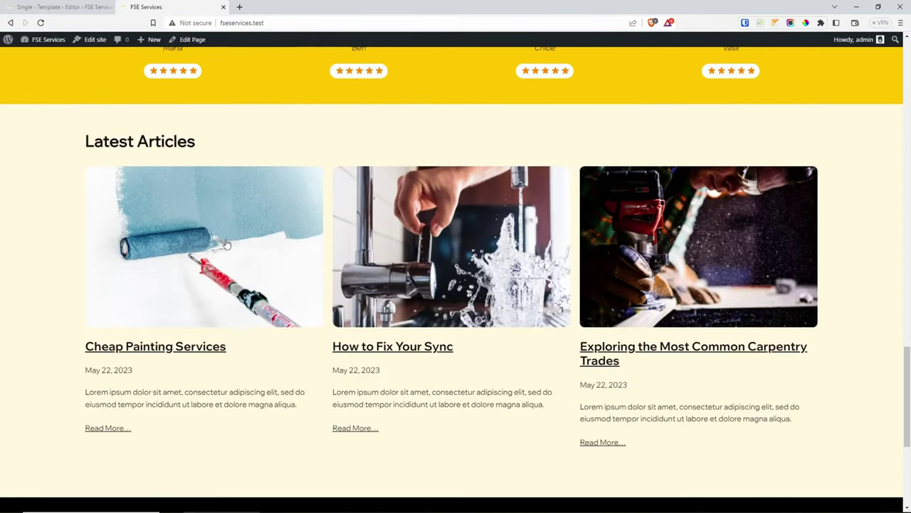
pyautogui.click(227, 243)
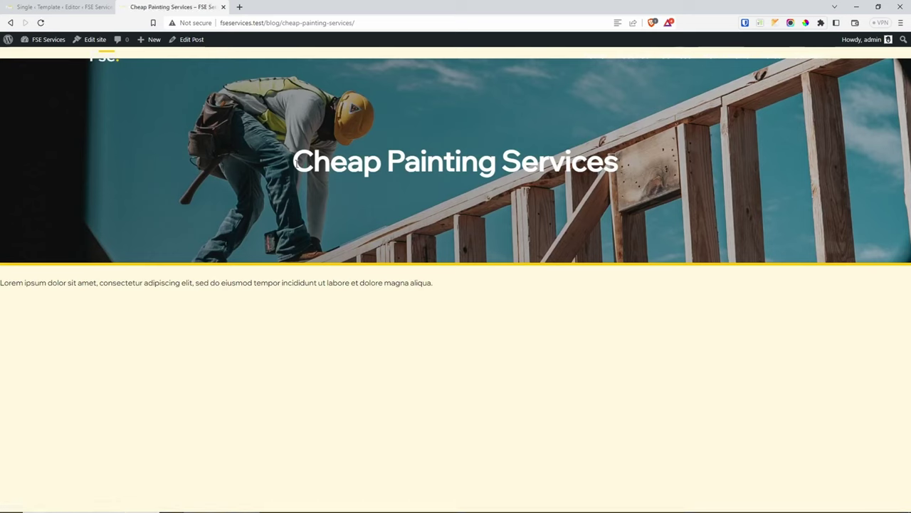
pyautogui.moveTo(294, 162); pyautogui.dragTo(666, 172)
pyautogui.moveTo(1, 283); pyautogui.dragTo(407, 284)
pyautogui.click(406, 285)
pyautogui.click(79, 7)
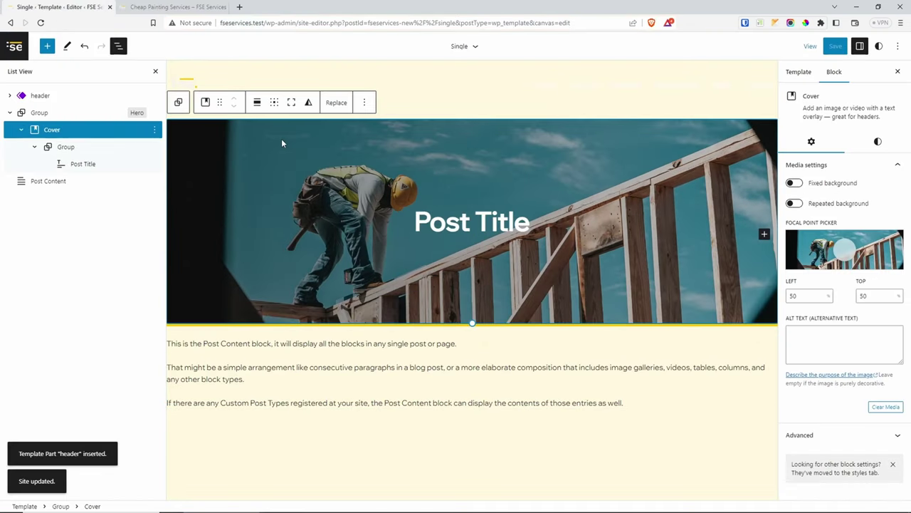
# Step: Set the hero cover's background to the post's featured image
pyautogui.click(363, 104)
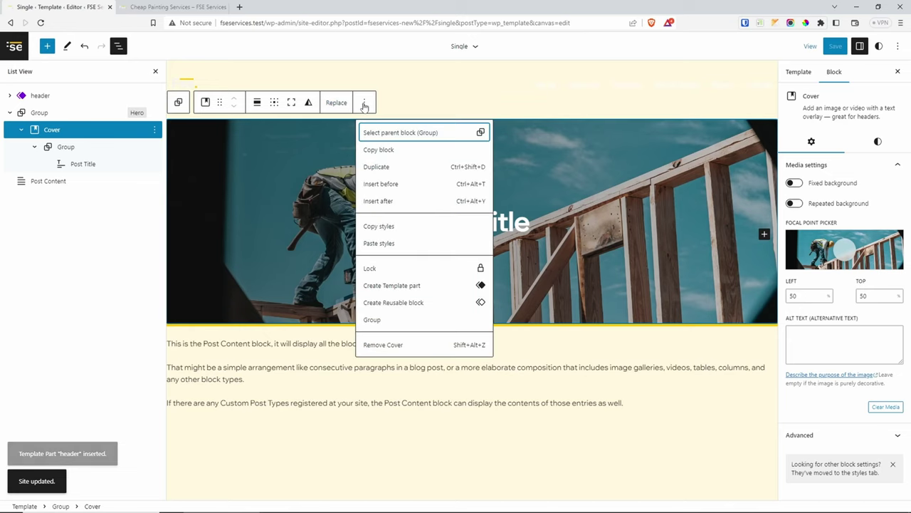
pyautogui.click(335, 104)
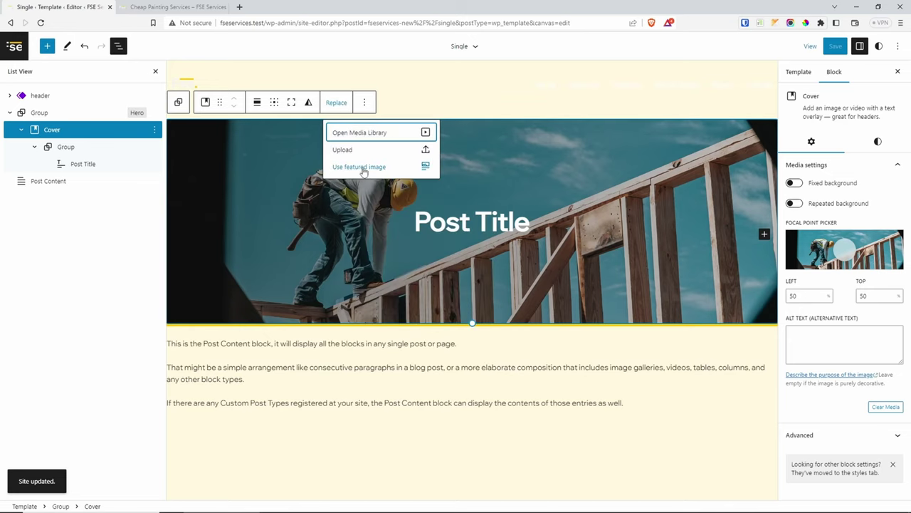
pyautogui.click(379, 168)
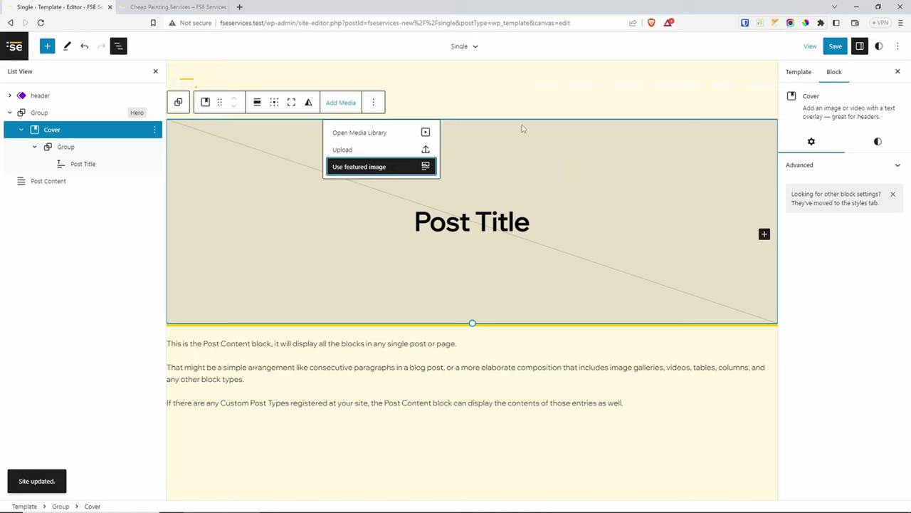
pyautogui.click(70, 225)
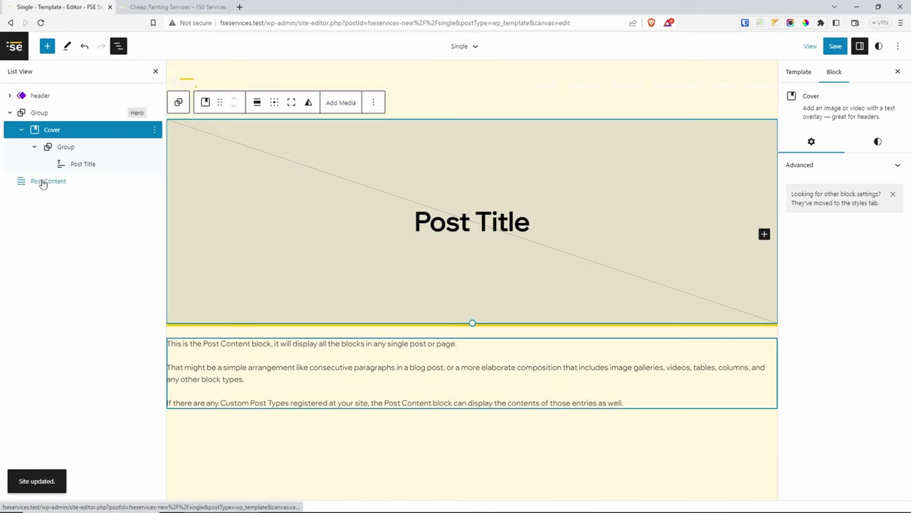
pyautogui.click(21, 130)
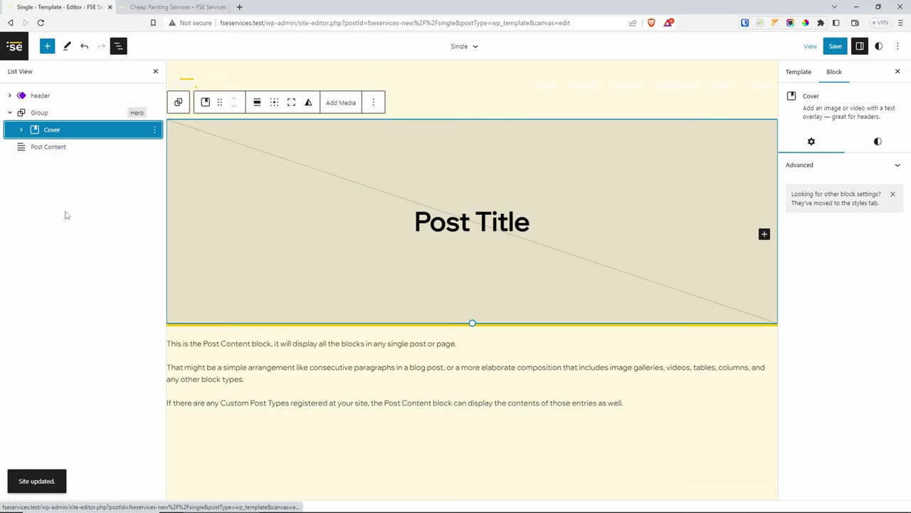
# Step: Insert an empty Group block and move it below the Hero group in List View
pyautogui.click(47, 47)
pyautogui.write('gro')
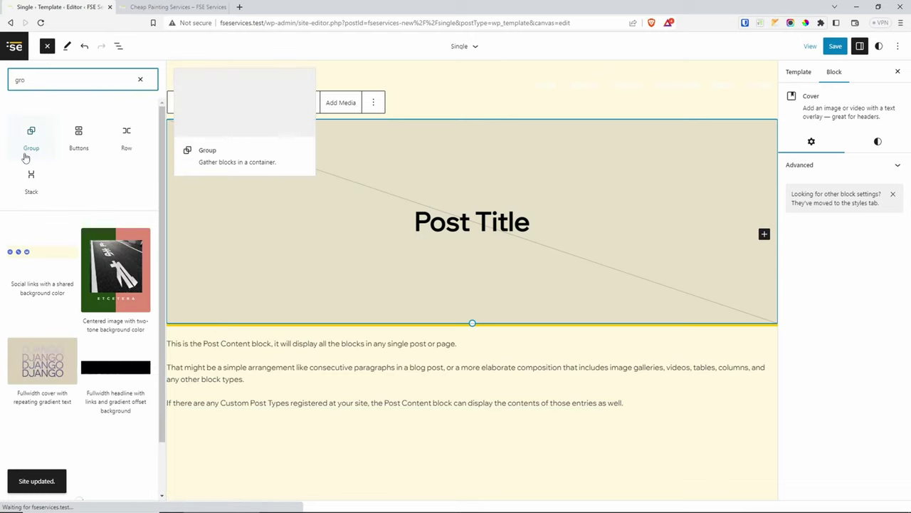
pyautogui.click(28, 146)
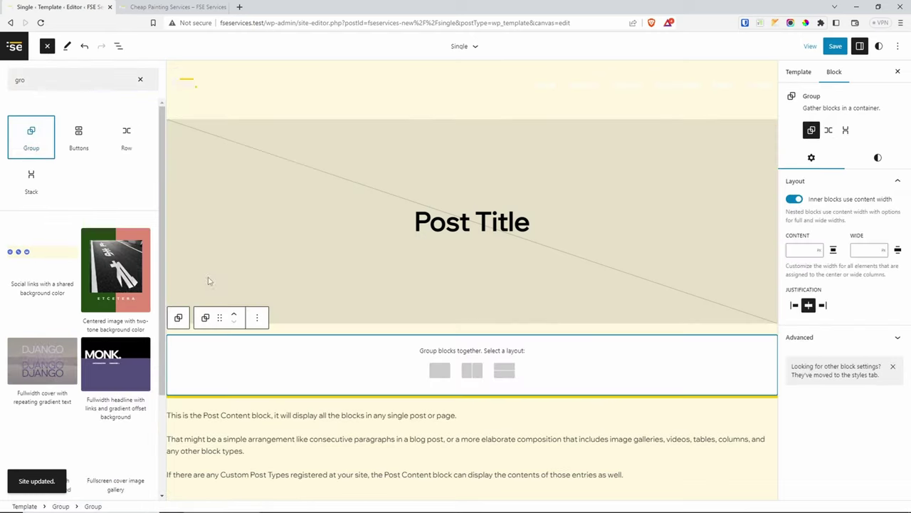
pyautogui.click(356, 371)
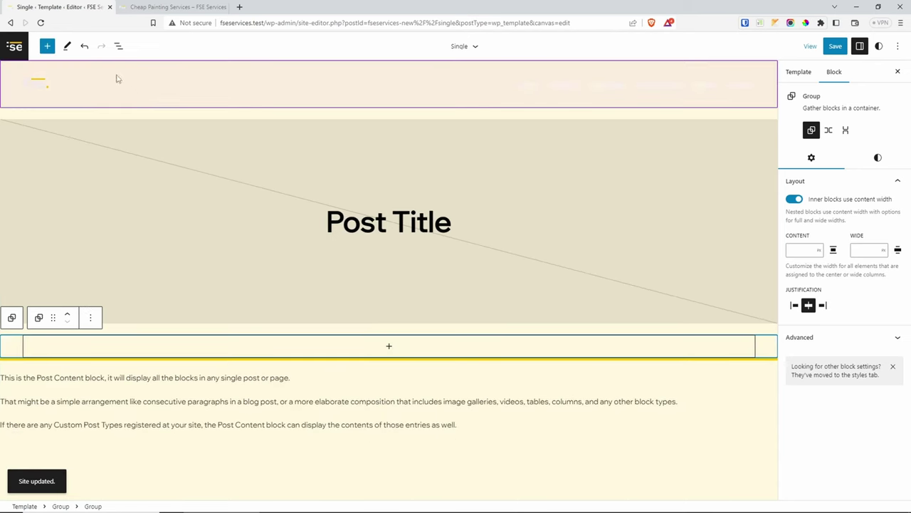
pyautogui.click(118, 46)
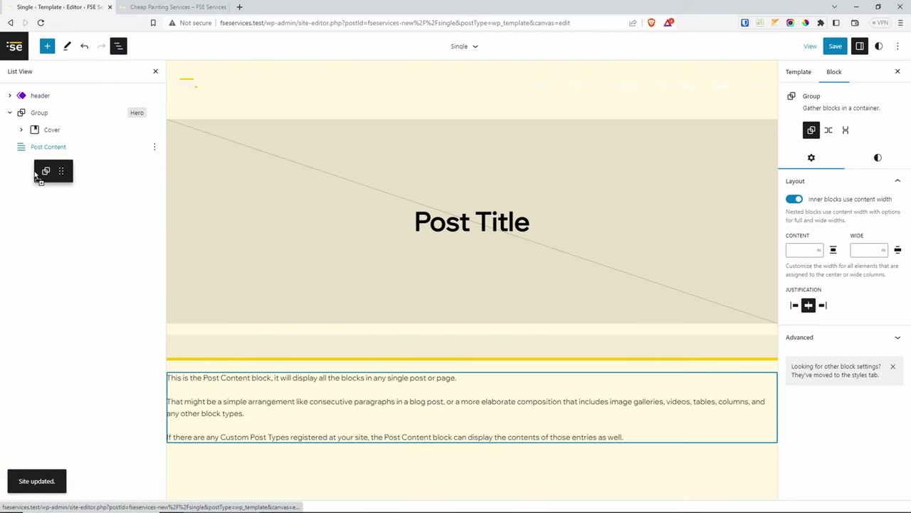
pyautogui.moveTo(51, 151); pyautogui.dragTo(130, 91)
pyautogui.click(10, 95)
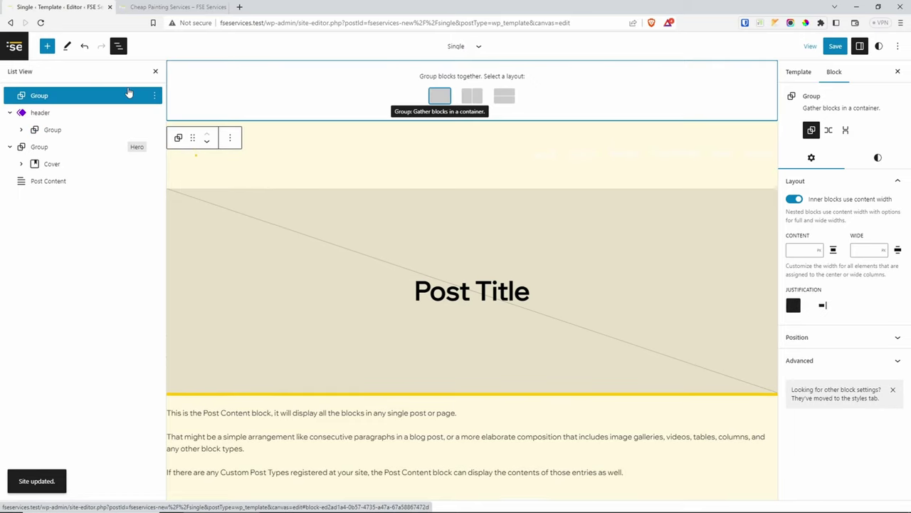
pyautogui.click(207, 145)
pyautogui.click(207, 108)
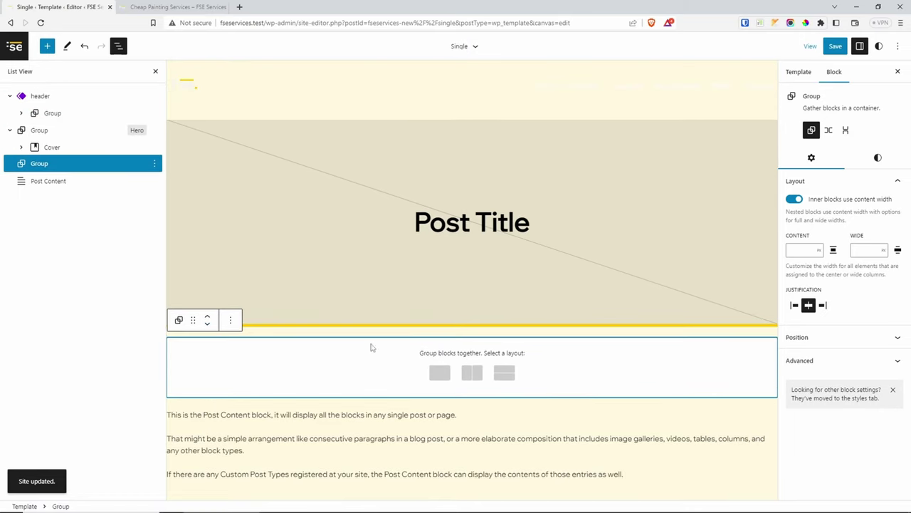
# Step: Choose the plain Group layout and drag Post Content into the new Group
pyautogui.click(440, 372)
pyautogui.moveTo(35, 182); pyautogui.dragTo(126, 163)
pyautogui.click(21, 163)
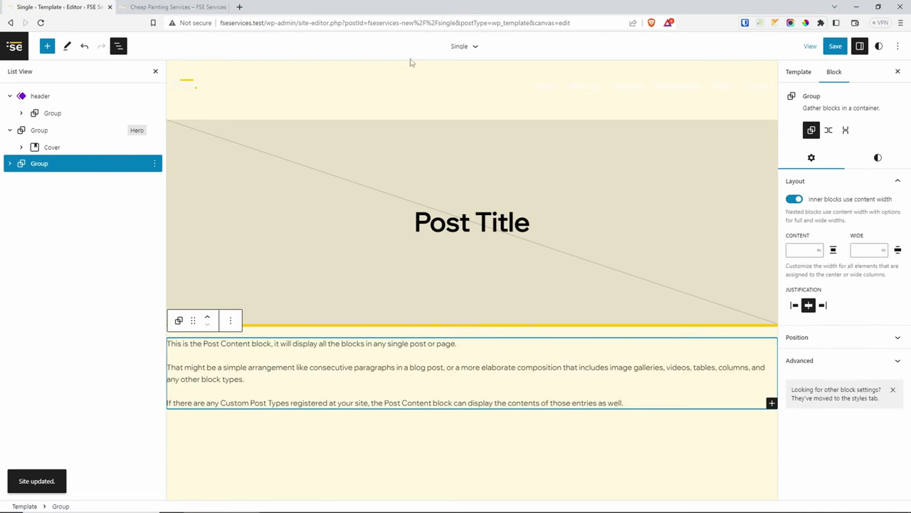
# Step: Save the template and check the featured-image hero on the live post
pyautogui.click(835, 46)
pyautogui.click(822, 47)
pyautogui.click(179, 8)
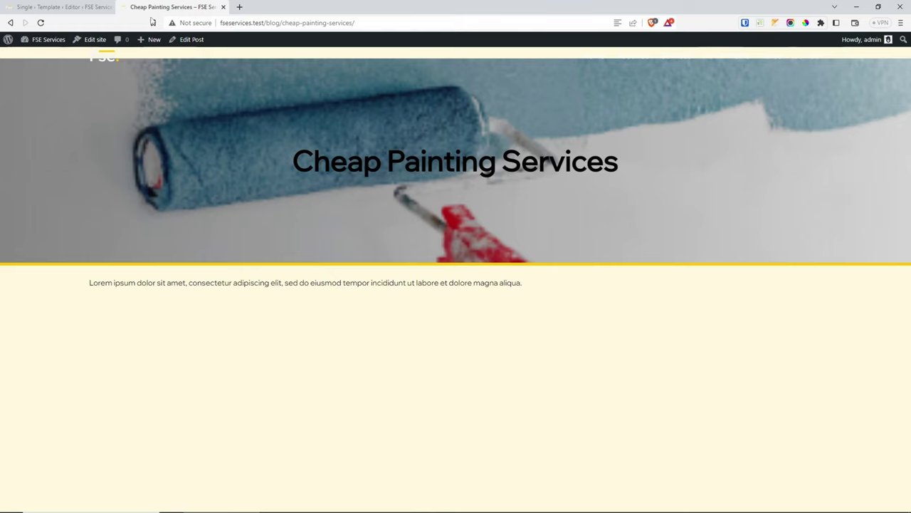
pyautogui.click(85, 7)
pyautogui.click(448, 228)
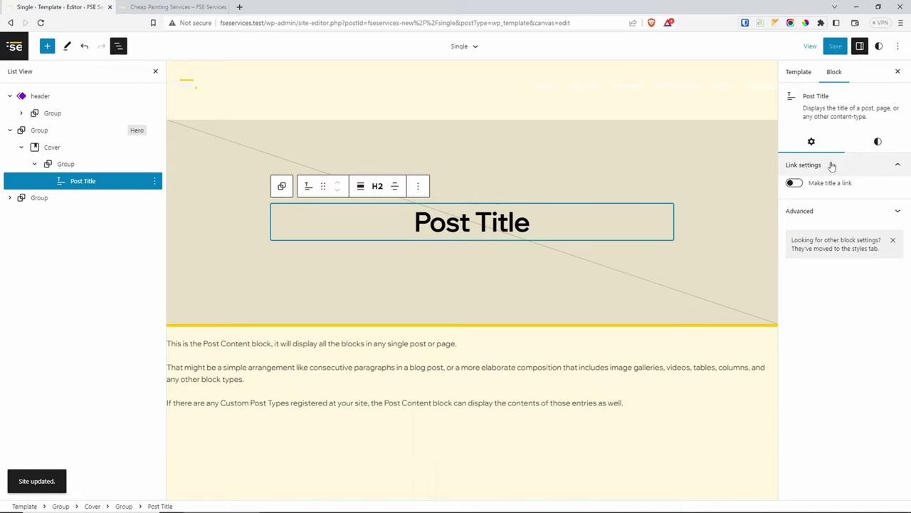
# Step: Raise the hero cover's overlay opacity to 80
pyautogui.click(862, 147)
pyautogui.click(643, 142)
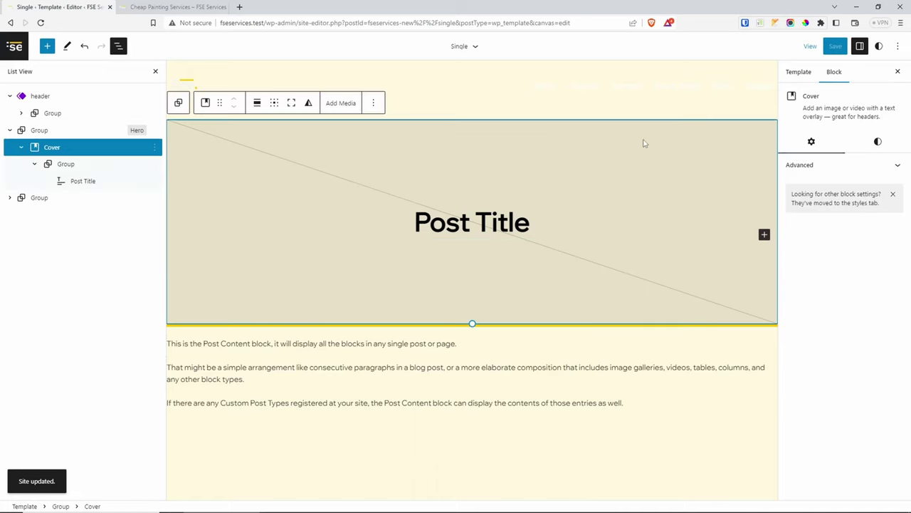
pyautogui.click(879, 141)
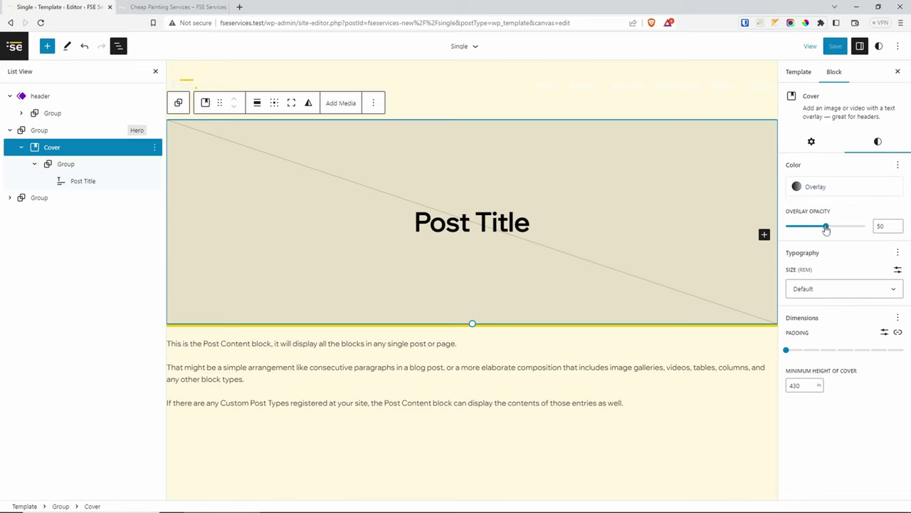
pyautogui.moveTo(825, 225); pyautogui.dragTo(849, 226)
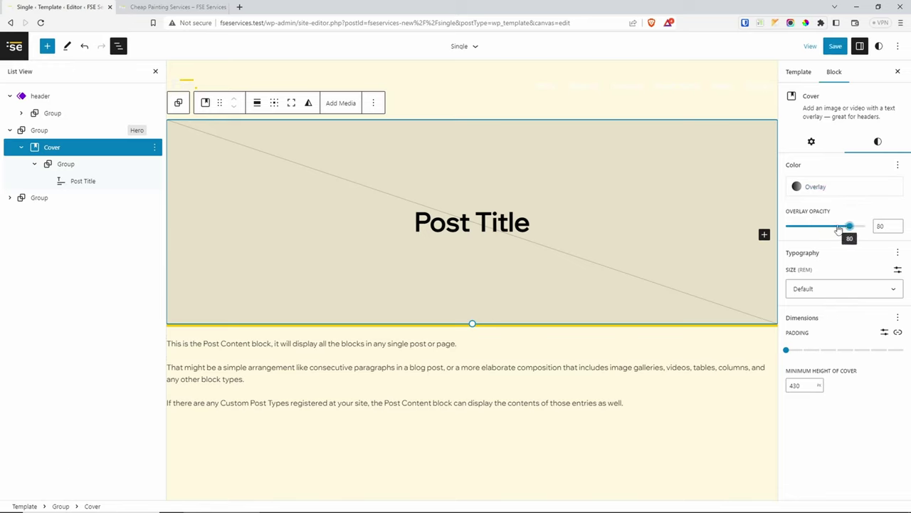
# Step: Set the Post Title's text and link colours to White
pyautogui.click(459, 220)
pyautogui.click(865, 146)
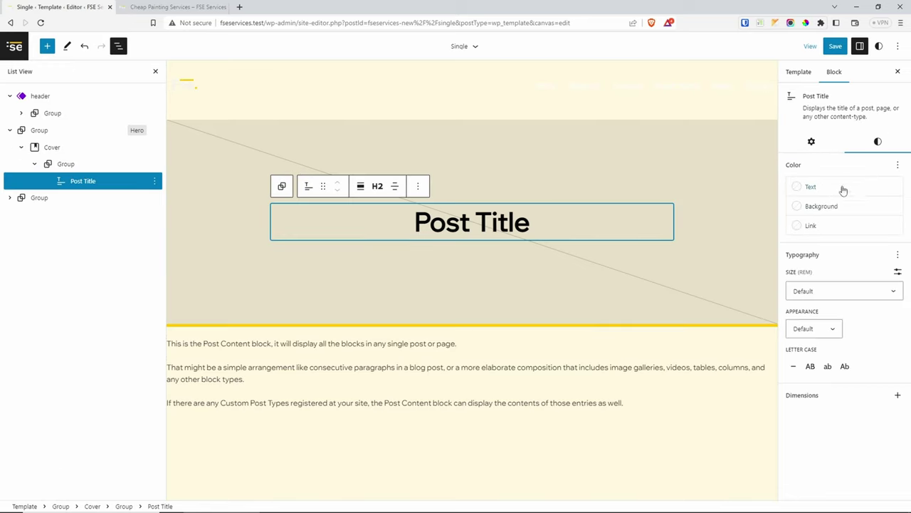
pyautogui.click(815, 189)
pyautogui.click(697, 277)
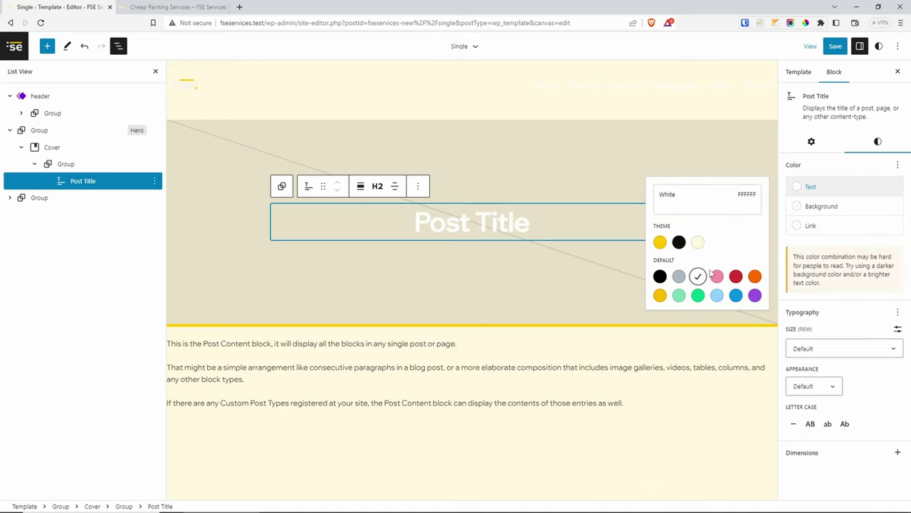
pyautogui.click(811, 225)
pyautogui.click(698, 316)
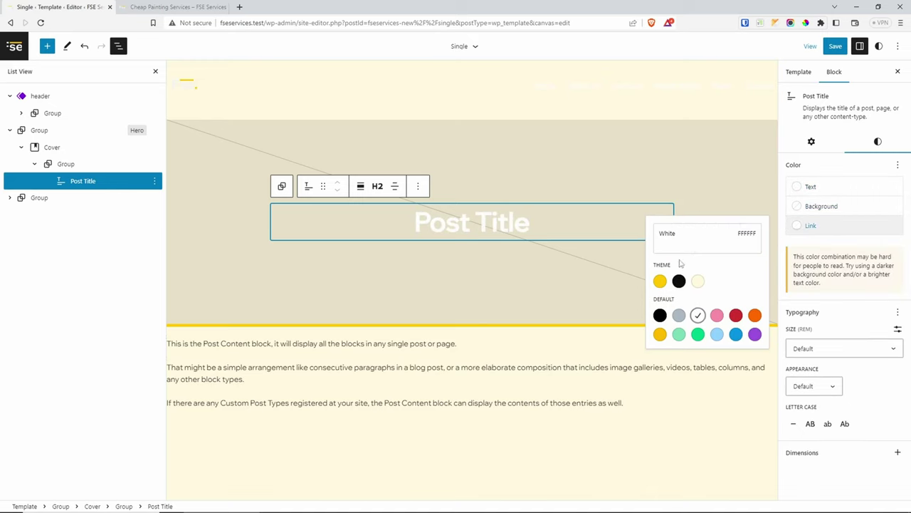
pyautogui.click(538, 216)
pyautogui.click(555, 259)
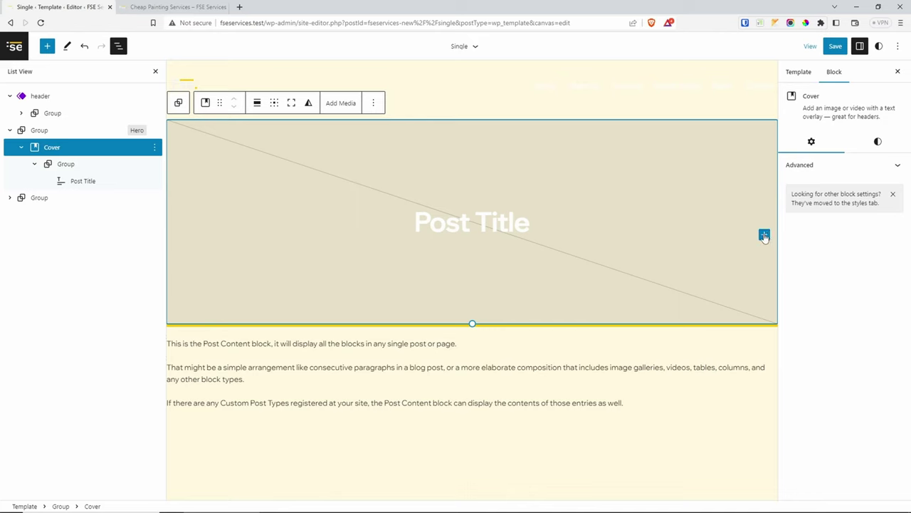
pyautogui.click(763, 235)
# Step: Insert a centre-aligned Post Date block beneath the post title
pyautogui.write('pos')
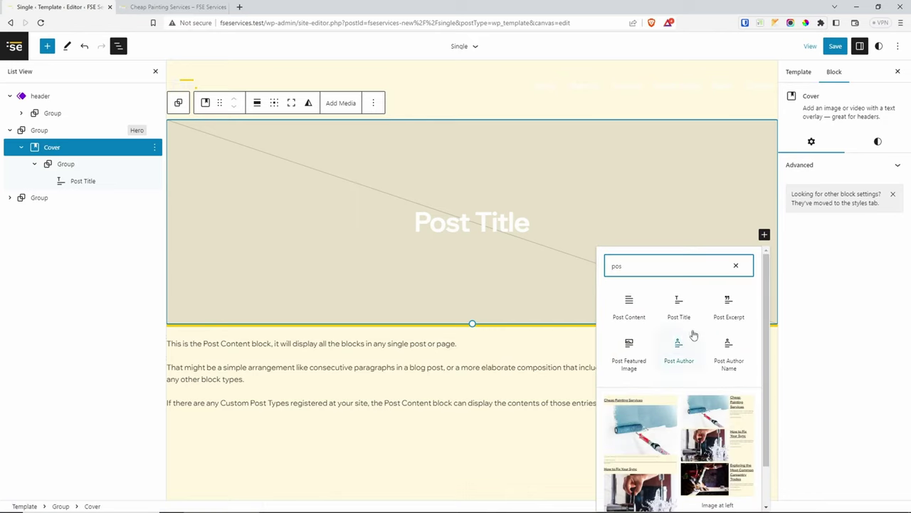
pyautogui.scroll(-1, 673, 332)
pyautogui.scroll(1, 712, 342)
pyautogui.hotkey('ctrl', 'a')
pyautogui.write('date')
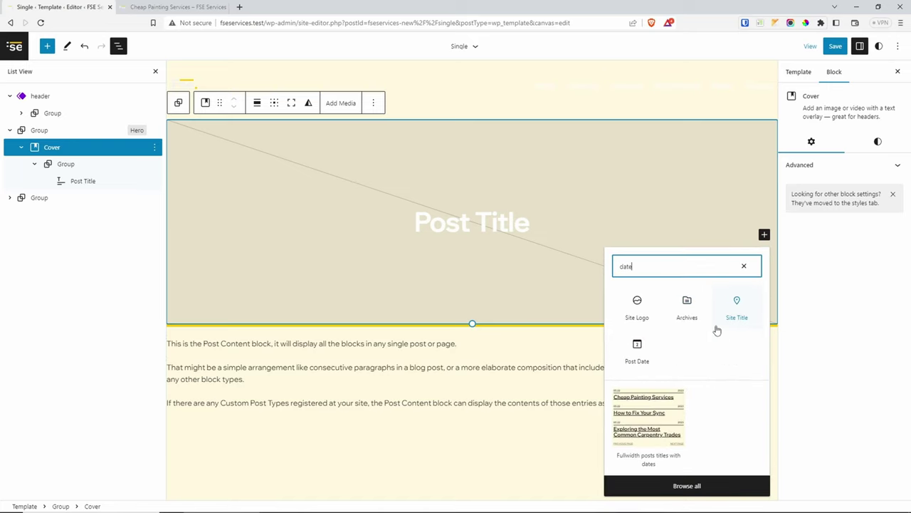
pyautogui.click(659, 347)
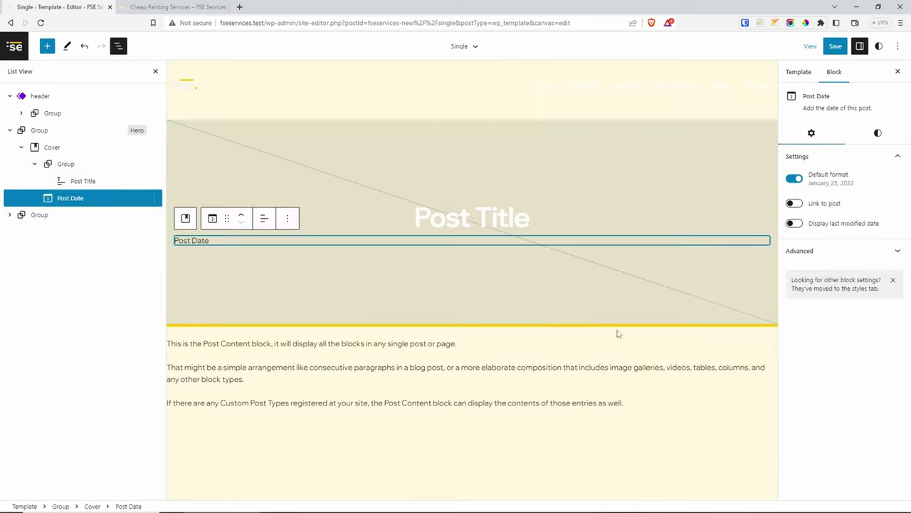
pyautogui.click(262, 218)
pyautogui.click(284, 264)
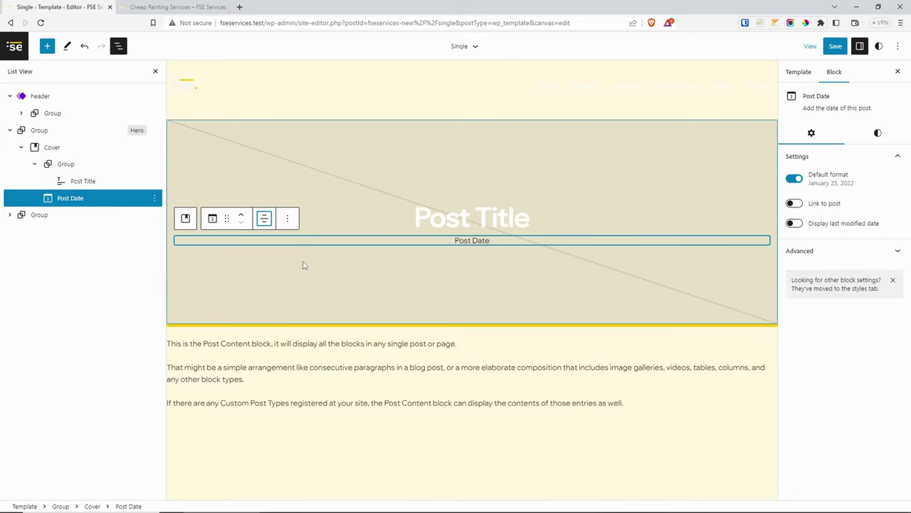
# Step: Make the date text White, save the template, and check the live post
pyautogui.click(878, 133)
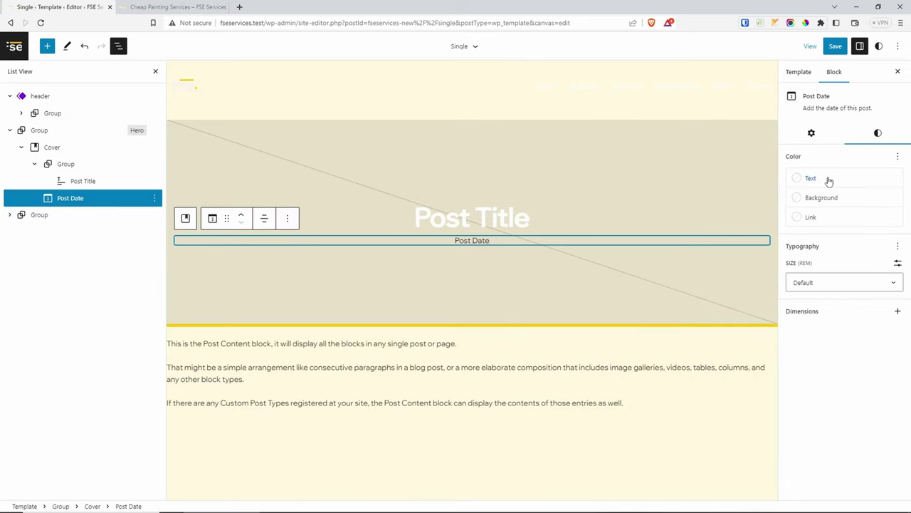
pyautogui.click(826, 178)
pyautogui.click(697, 266)
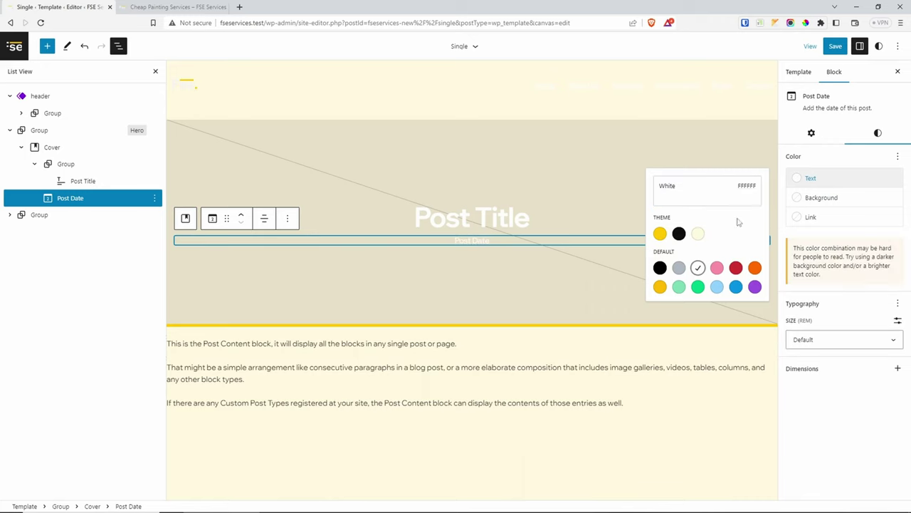
pyautogui.click(835, 45)
pyautogui.click(828, 45)
pyautogui.click(207, 7)
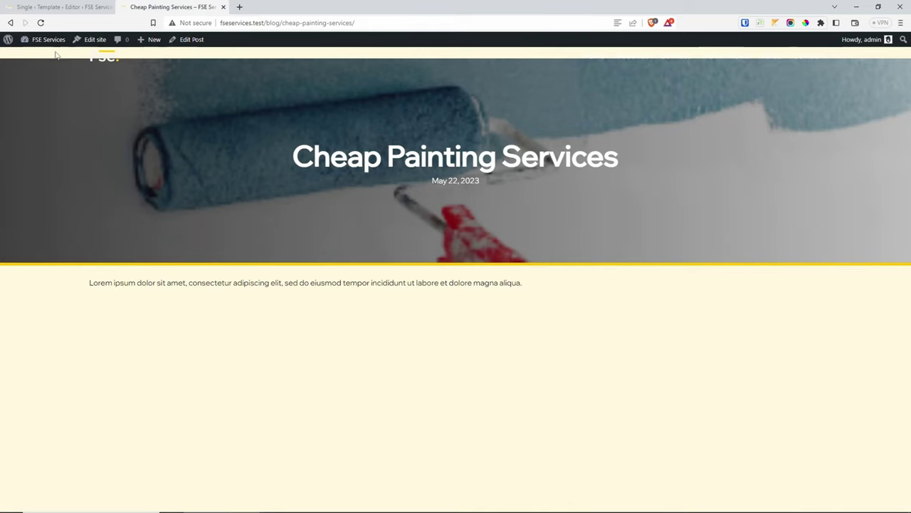
pyautogui.click(49, 7)
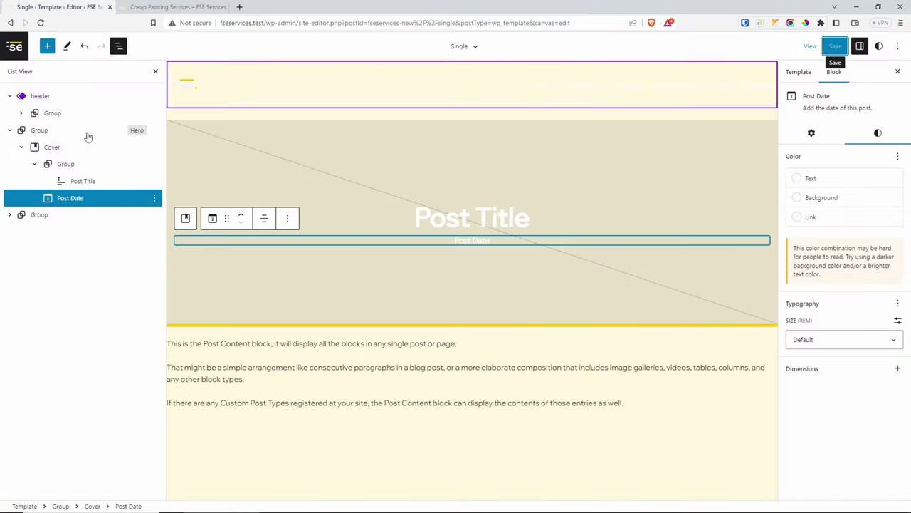
# Step: Add a margin of 0 to the Hero group, save, and view the live post
pyautogui.click(39, 130)
pyautogui.click(876, 158)
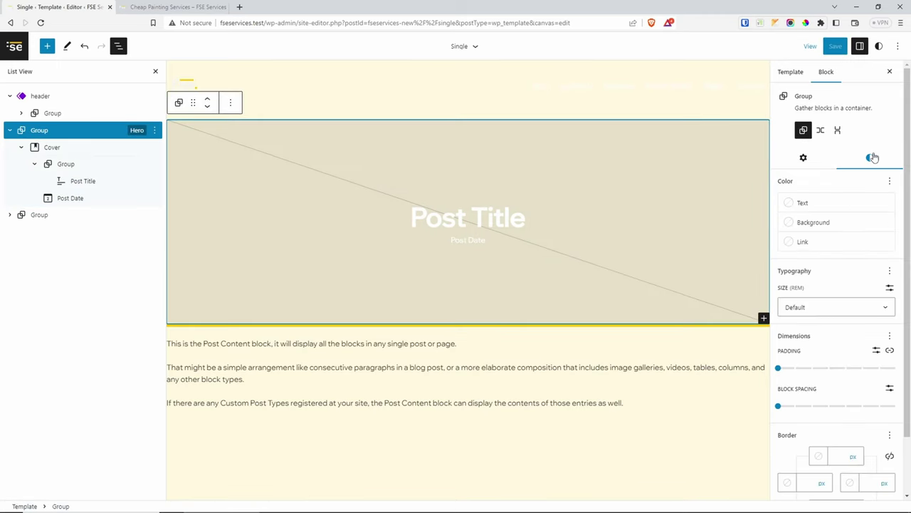
pyautogui.click(890, 336)
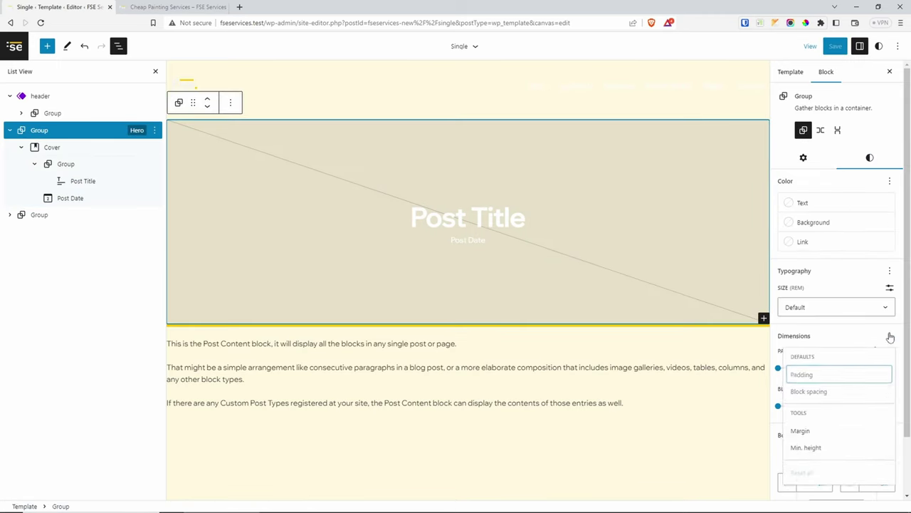
pyautogui.click(800, 372)
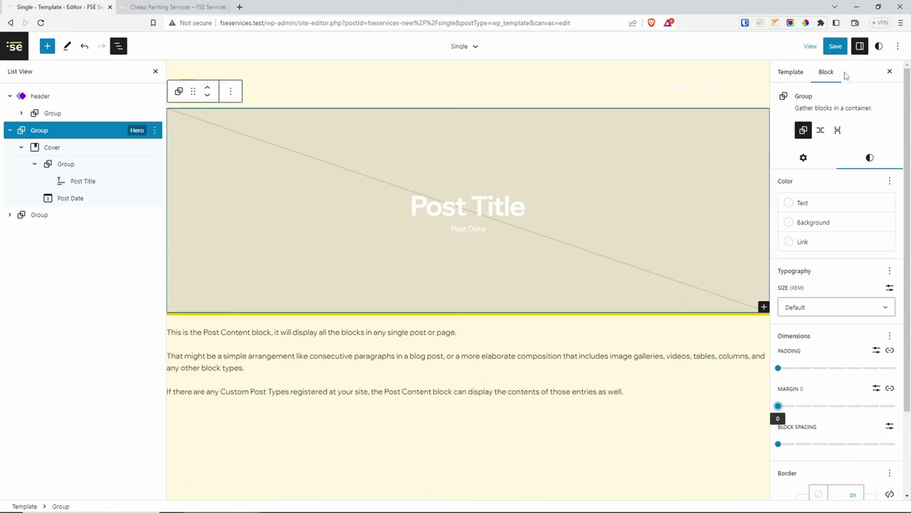
pyautogui.click(835, 46)
pyautogui.click(814, 45)
pyautogui.click(177, 7)
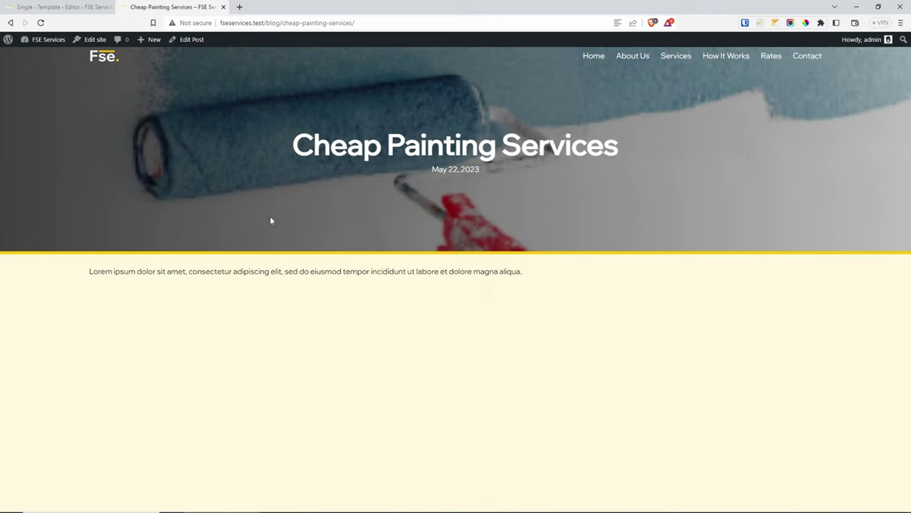
# Step: Add a 'Hello World!' heading above the post's paragraph, update the post, and view it
pyautogui.click(192, 40)
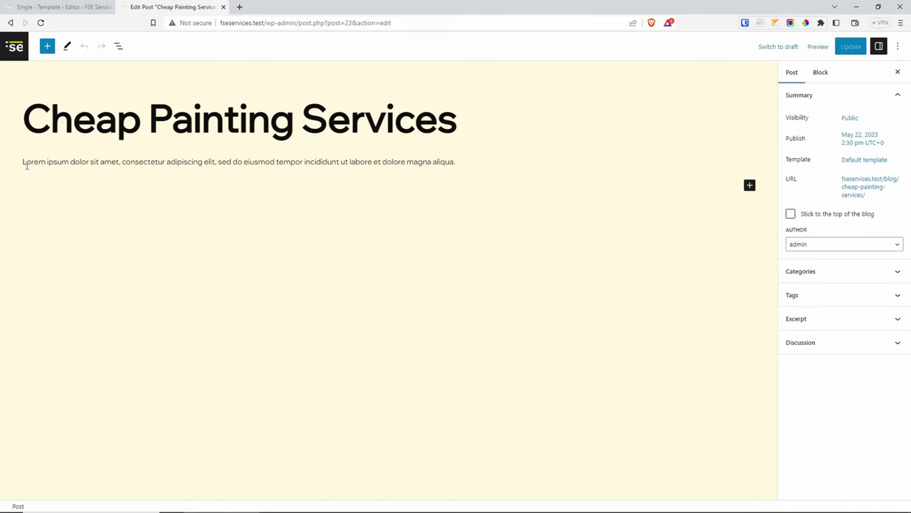
pyautogui.click(22, 163)
pyautogui.press('Return')
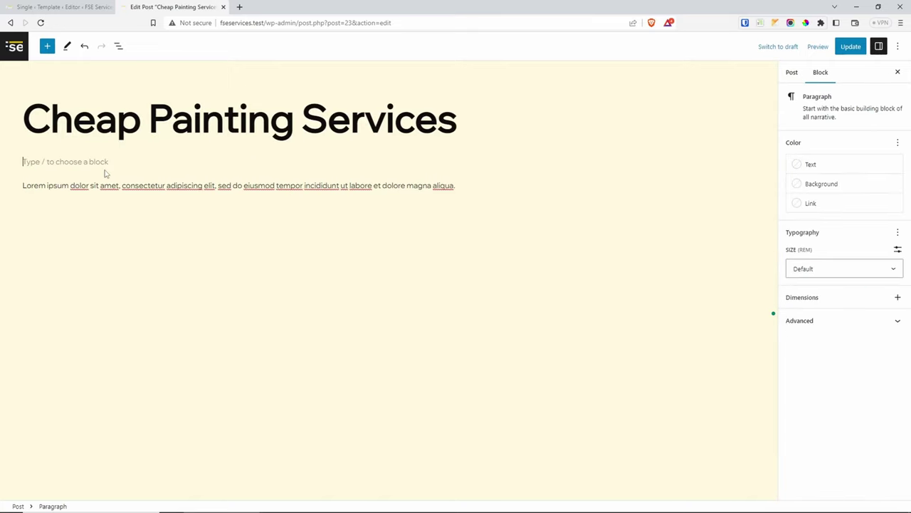
pyautogui.write('/')
pyautogui.press('Return')
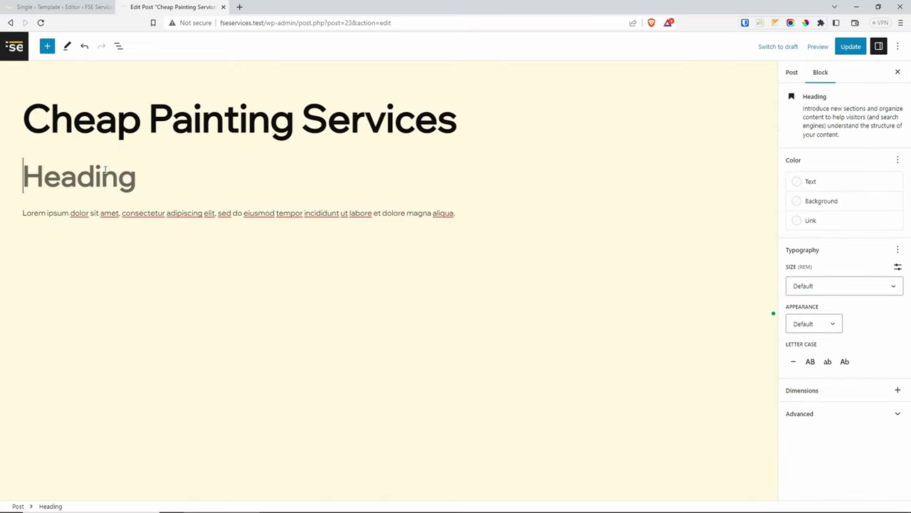
pyautogui.write('Hello World!')
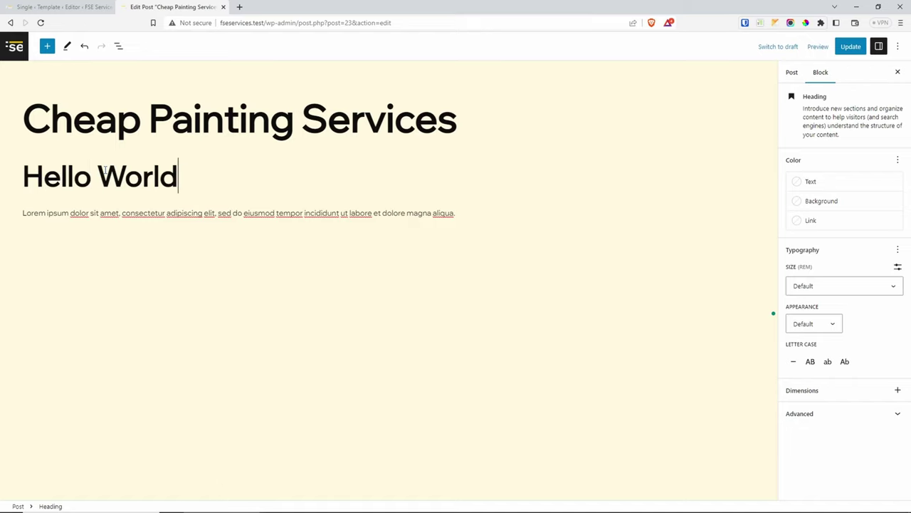
pyautogui.click(850, 47)
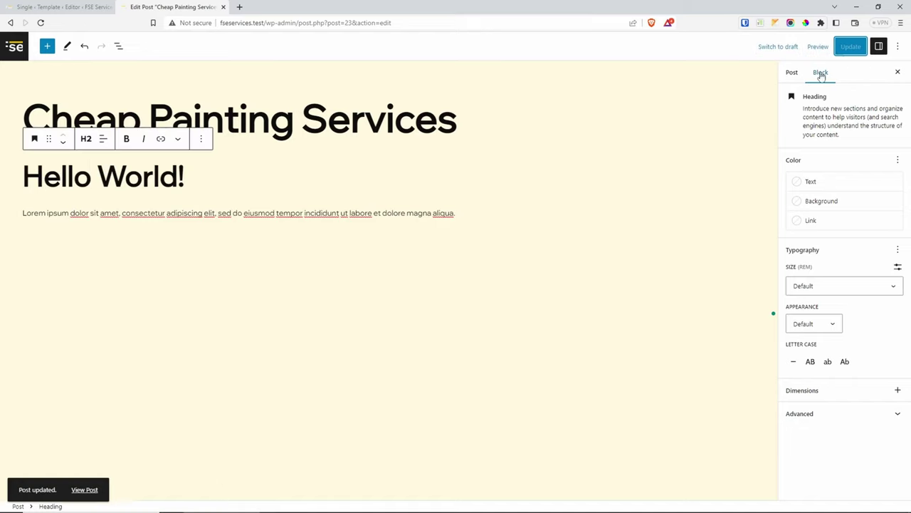
pyautogui.click(85, 488)
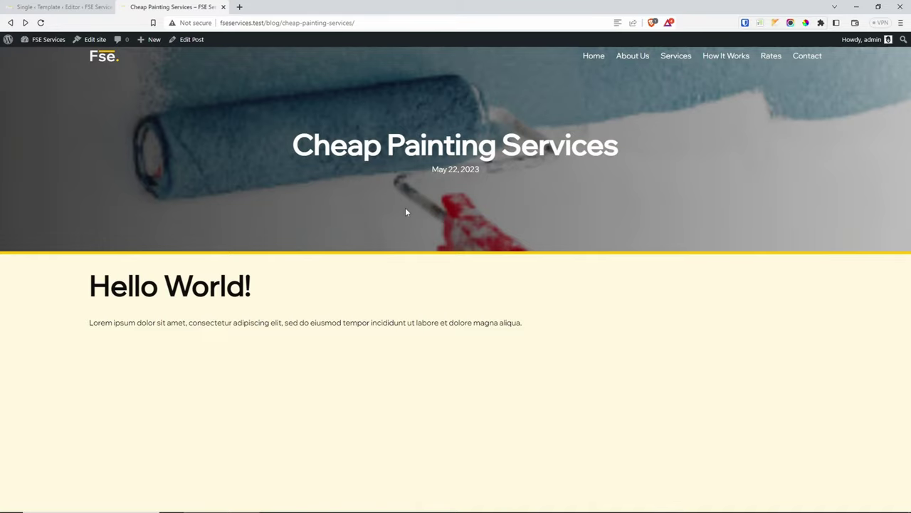
# Step: From the home page's Latest Articles, open the Exploring the Most Common Carpentry Trades post
pyautogui.click(111, 65)
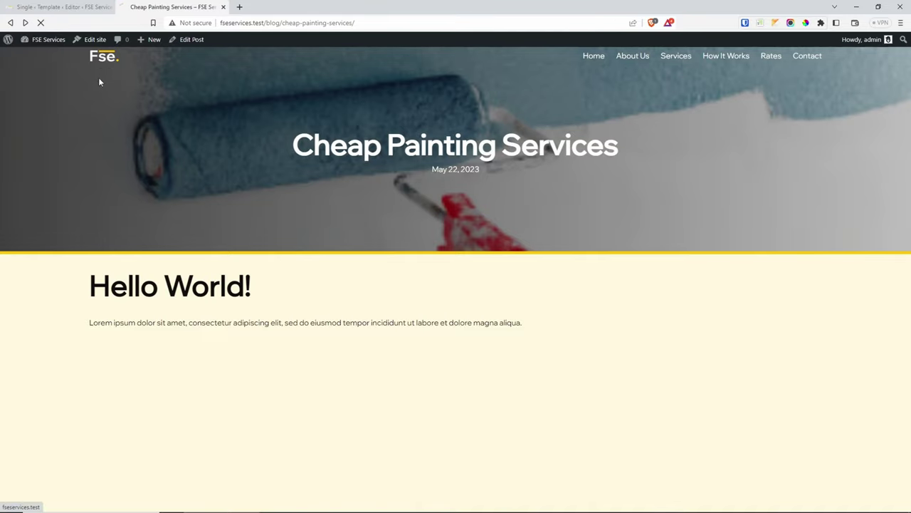
pyautogui.scroll(-15, 120, 216)
pyautogui.scroll(-6, 121, 220)
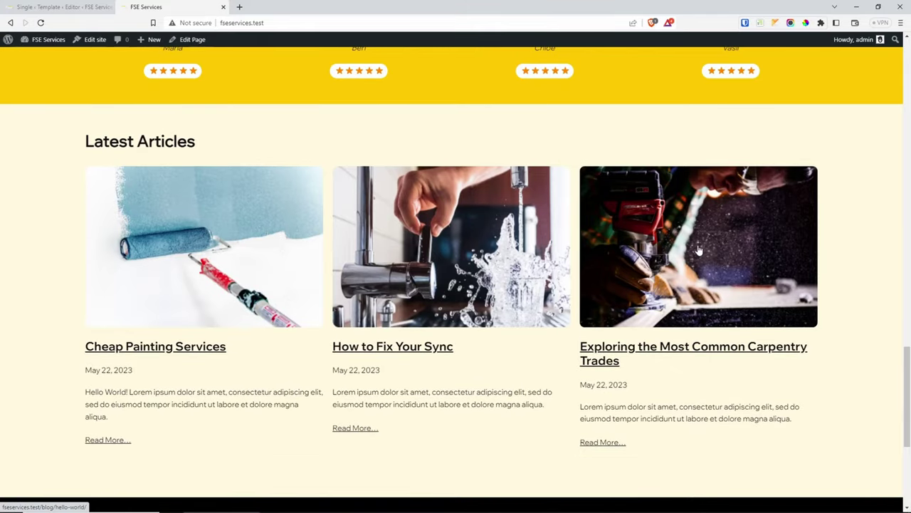
pyautogui.click(520, 255)
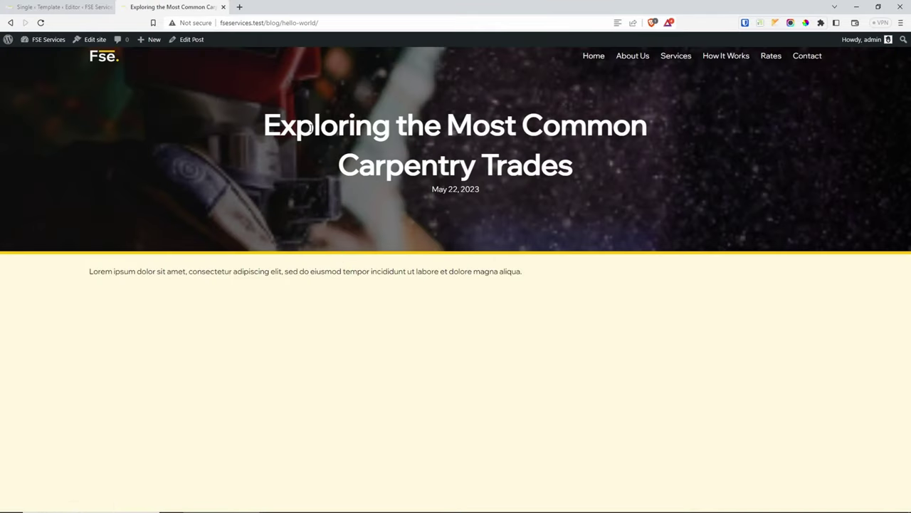
# Step: Check the post's hero title and paragraph text, then return to the Site Editor tab
pyautogui.moveTo(441, 205); pyautogui.dragTo(506, 156)
pyautogui.click(444, 191)
pyautogui.moveTo(265, 124); pyautogui.dragTo(566, 149)
pyautogui.click(422, 274)
pyautogui.moveTo(82, 272); pyautogui.dragTo(470, 272)
pyautogui.click(558, 271)
pyautogui.click(46, 7)
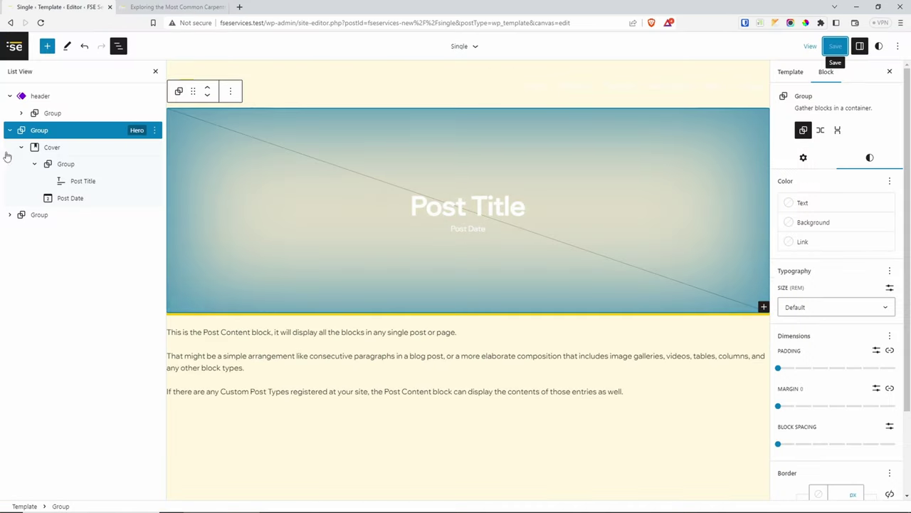
# Step: Insert a Footer block using the site's existing footer template part
pyautogui.click(47, 46)
pyautogui.write('footer')
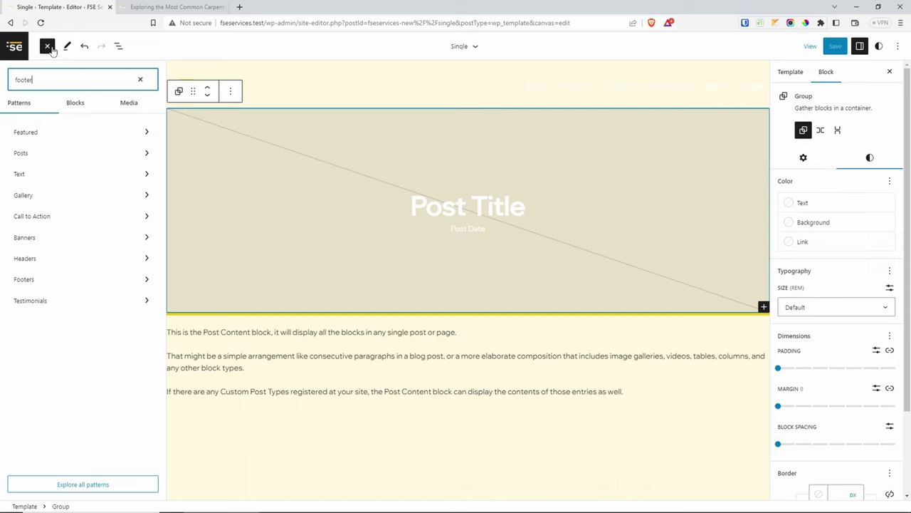
pyautogui.click(30, 135)
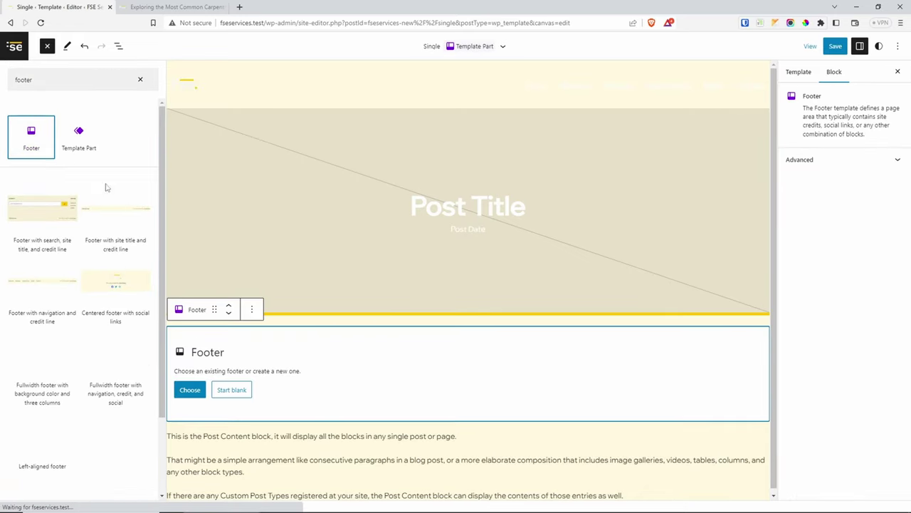
pyautogui.click(190, 389)
pyautogui.click(29, 390)
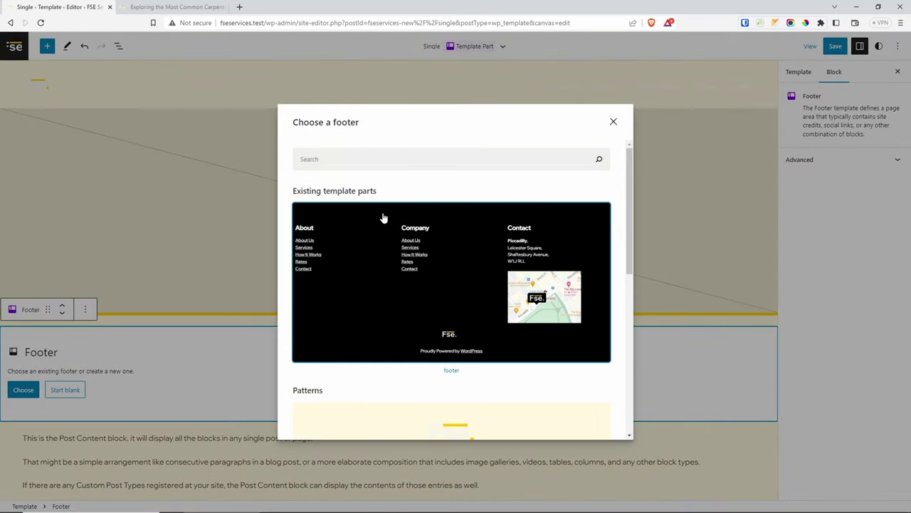
pyautogui.click(383, 217)
# Step: Move the footer below the content Group, save the template, and view the live post
pyautogui.click(119, 47)
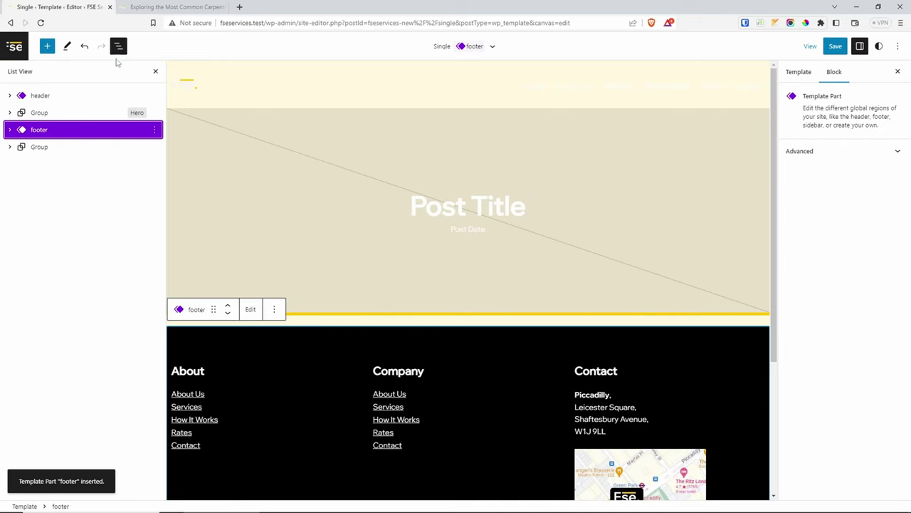
pyautogui.click(228, 314)
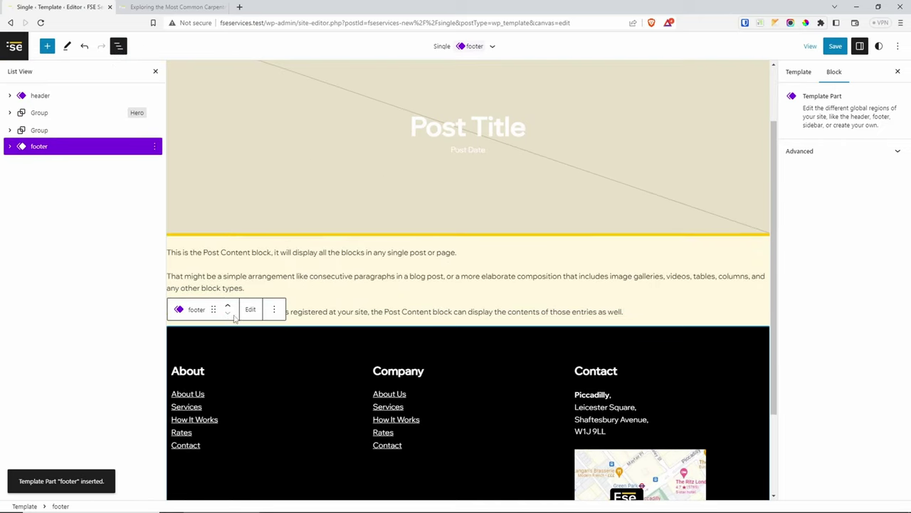
pyautogui.click(829, 46)
pyautogui.click(819, 45)
pyautogui.click(153, 7)
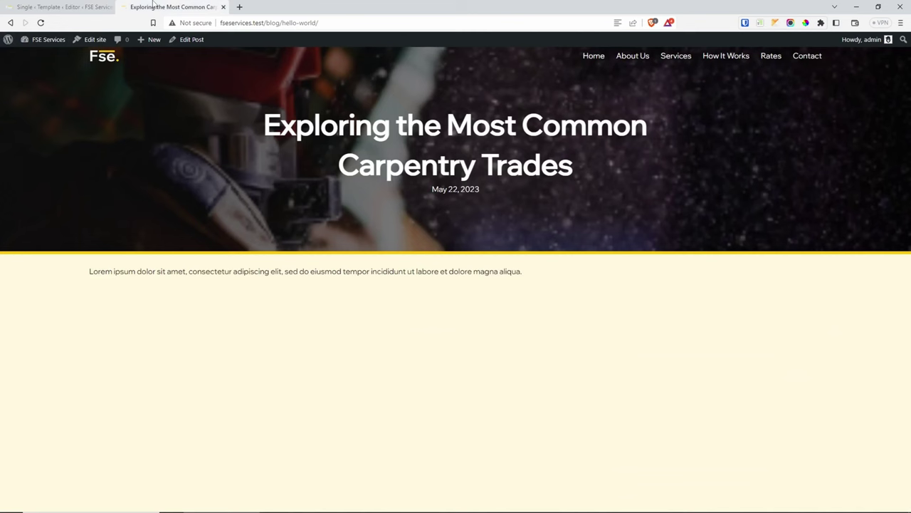